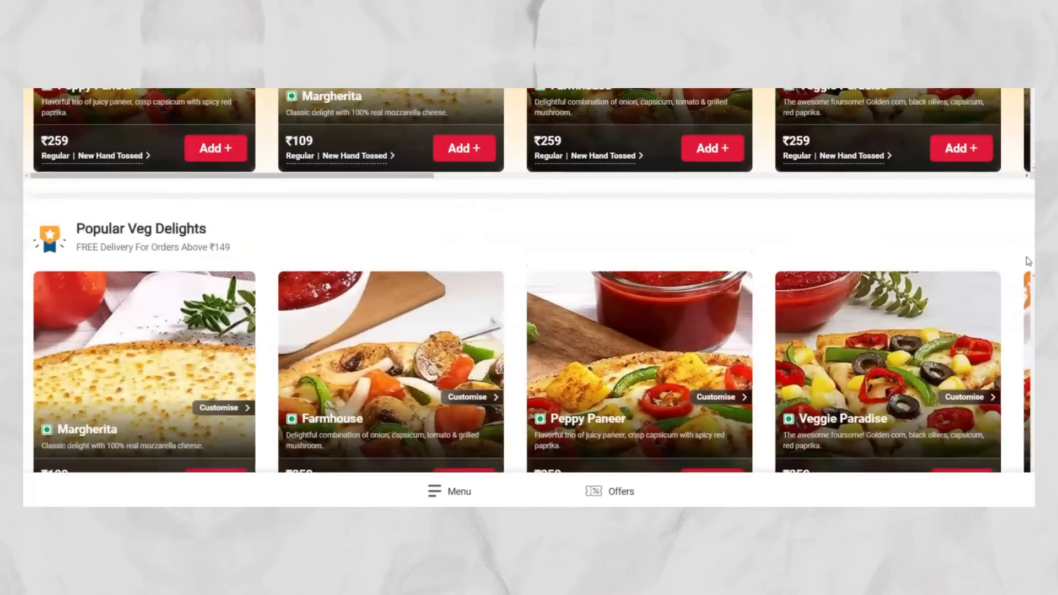
- Load pizzabells.com in a new tab, confirming it shows Server Not Found
scroll(1028, 262, "down", 7)
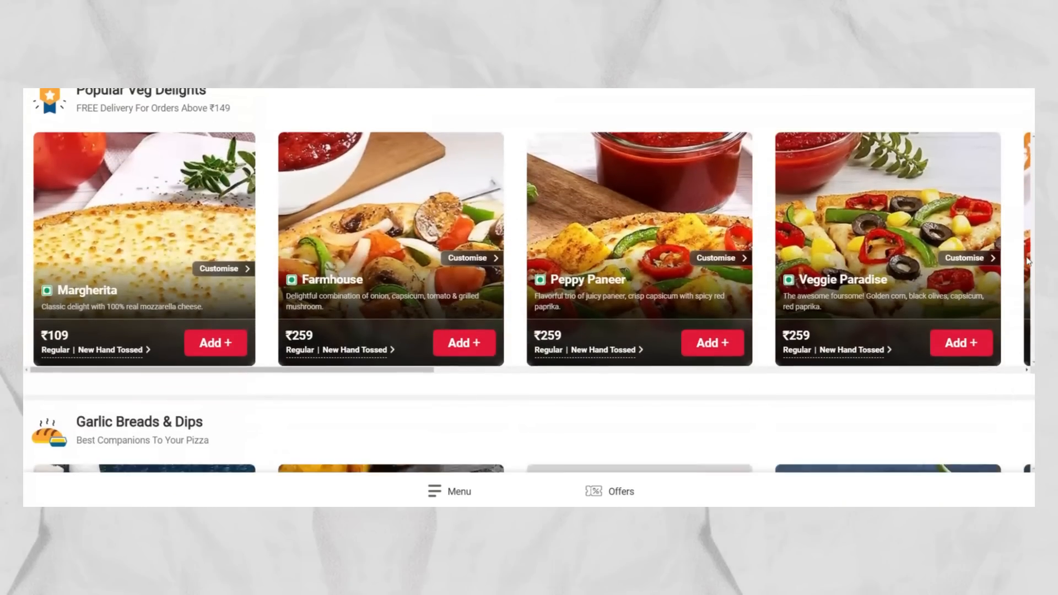
scroll(1025, 256, "up", 10)
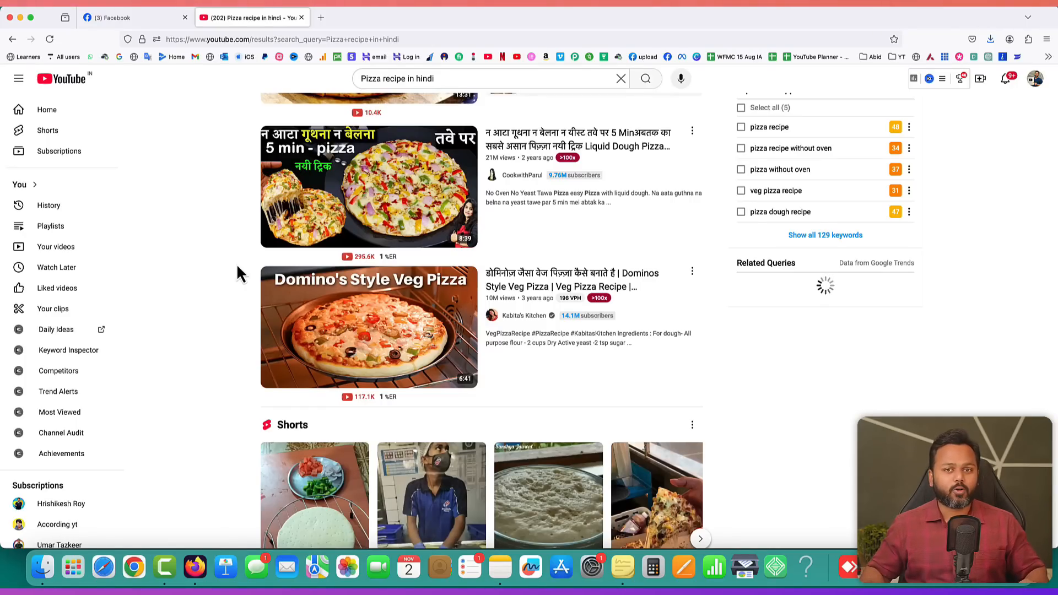
left_click(321, 18)
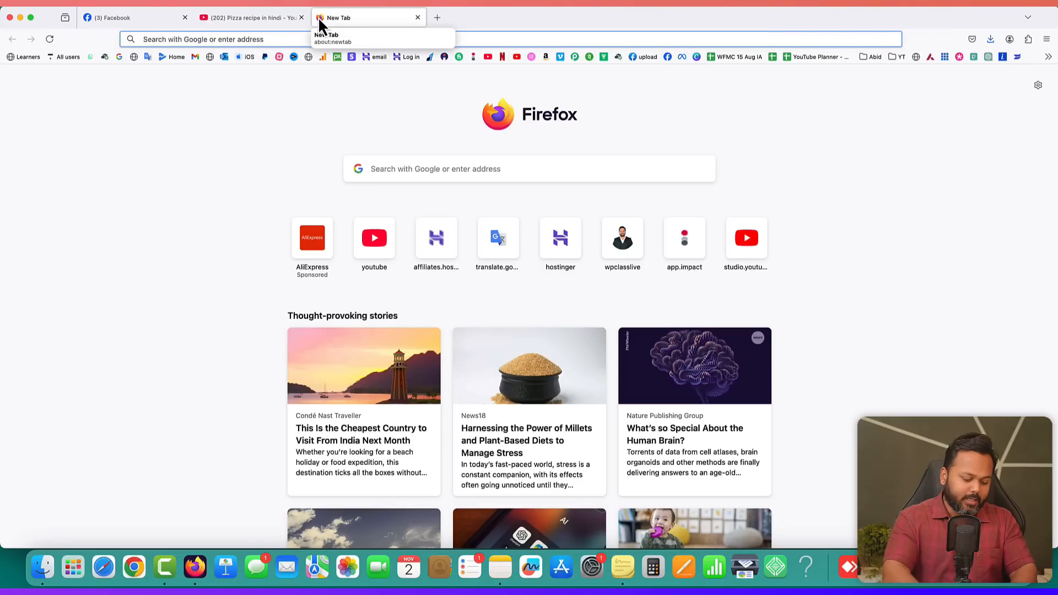
type("pizz")
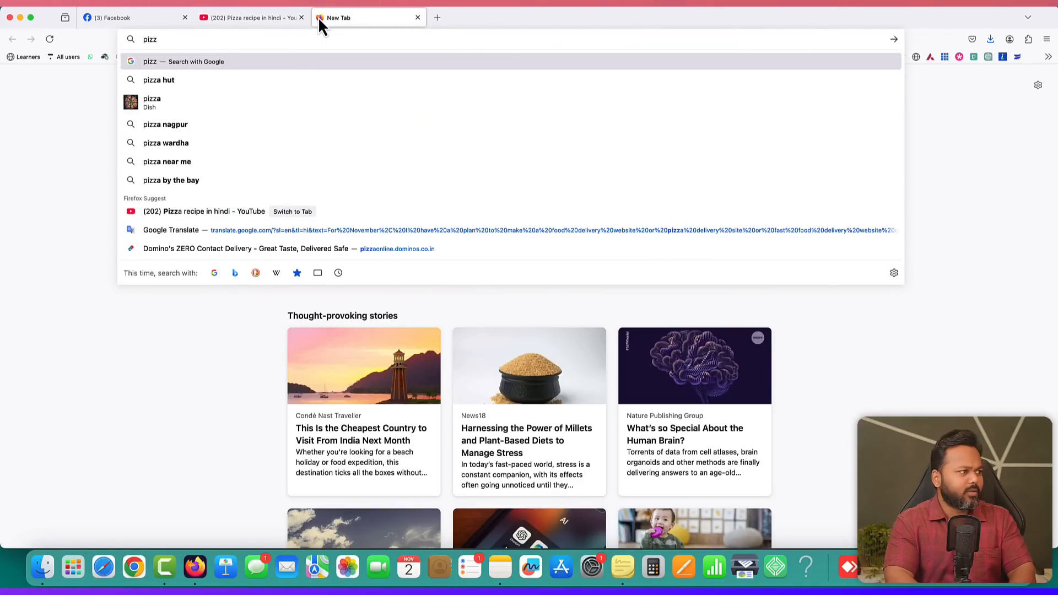
type("abells.com")
key("Return")
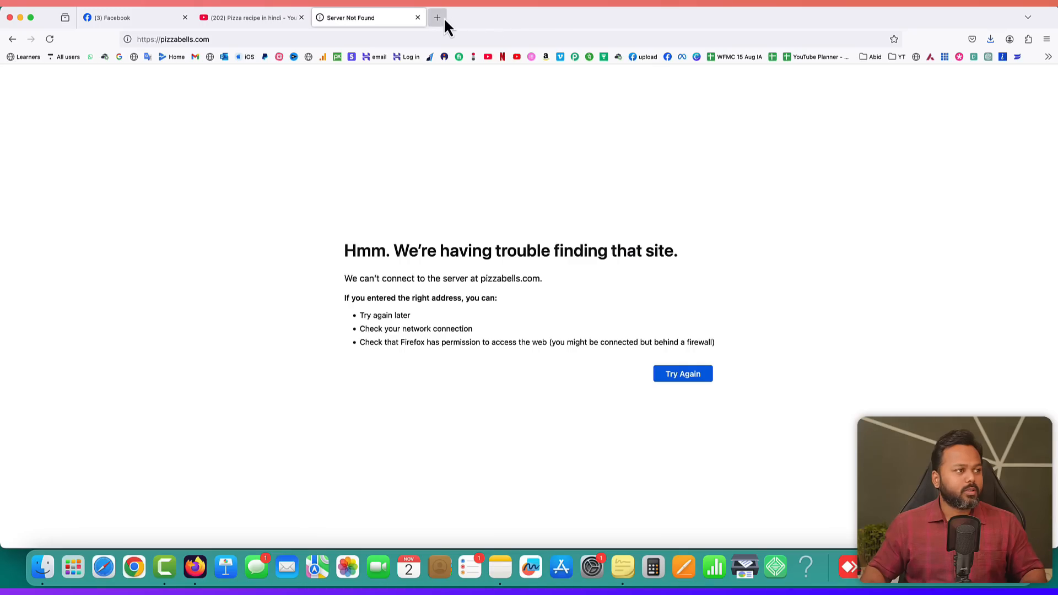
left_click(444, 18)
- Go to saddamkassim.com/hostinger to reach Hostinger's Managed WordPress Hosting offer
type("saddam")
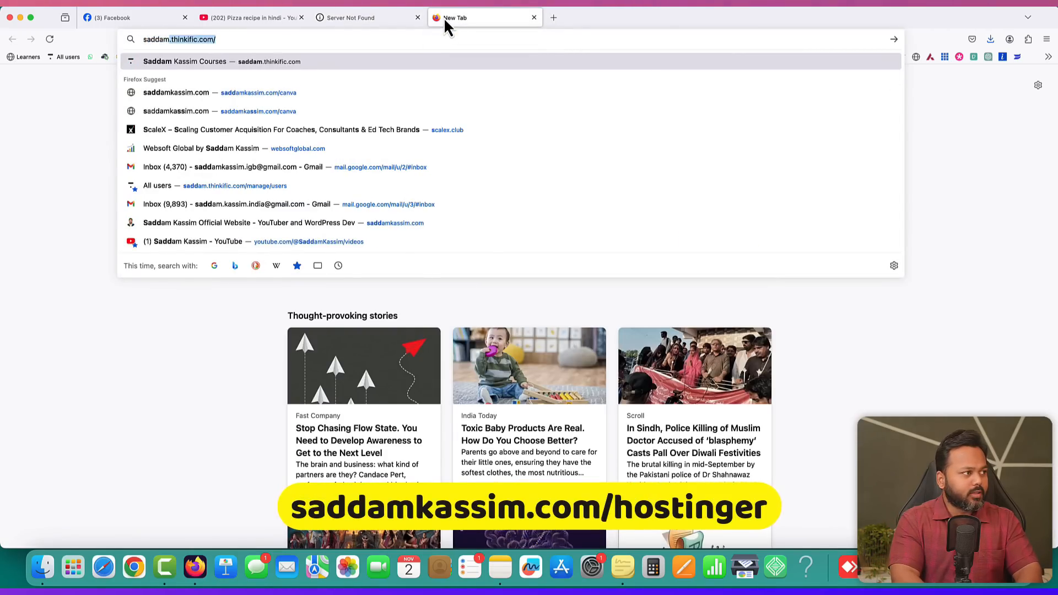
type("kassim.com/ho")
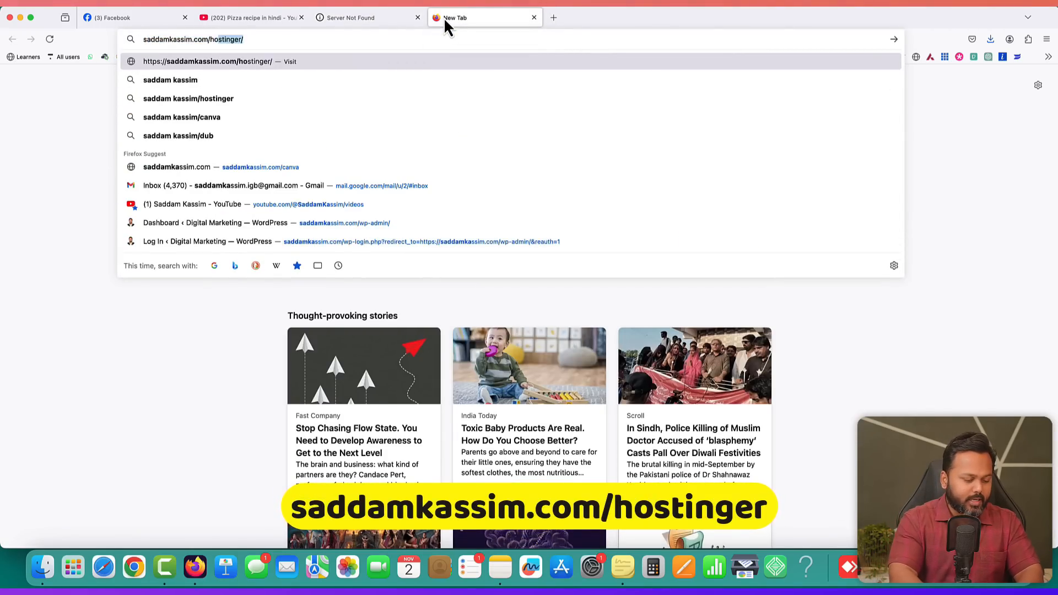
type("stinger")
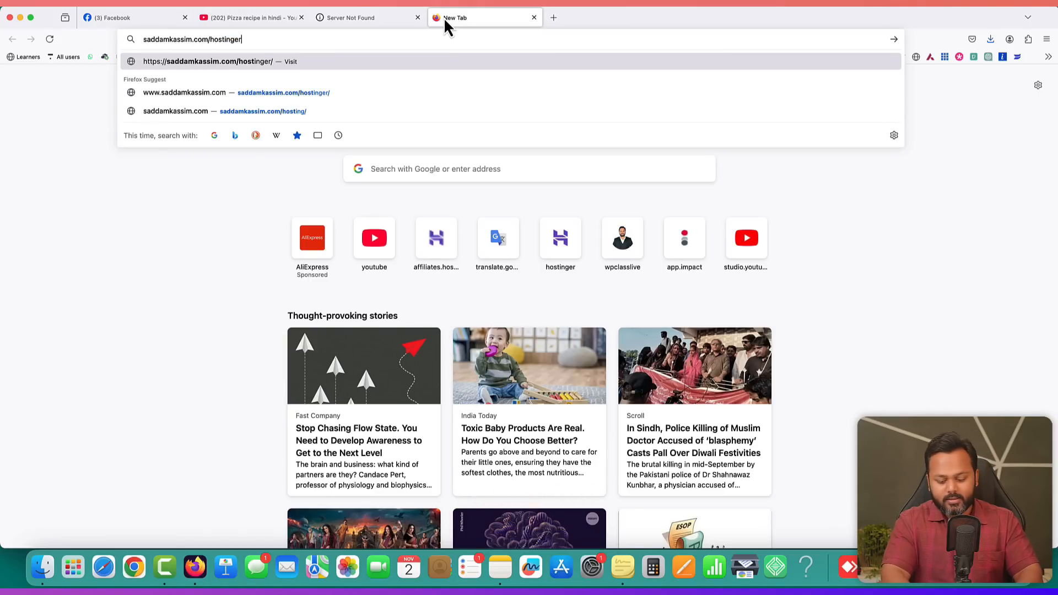
key("Return")
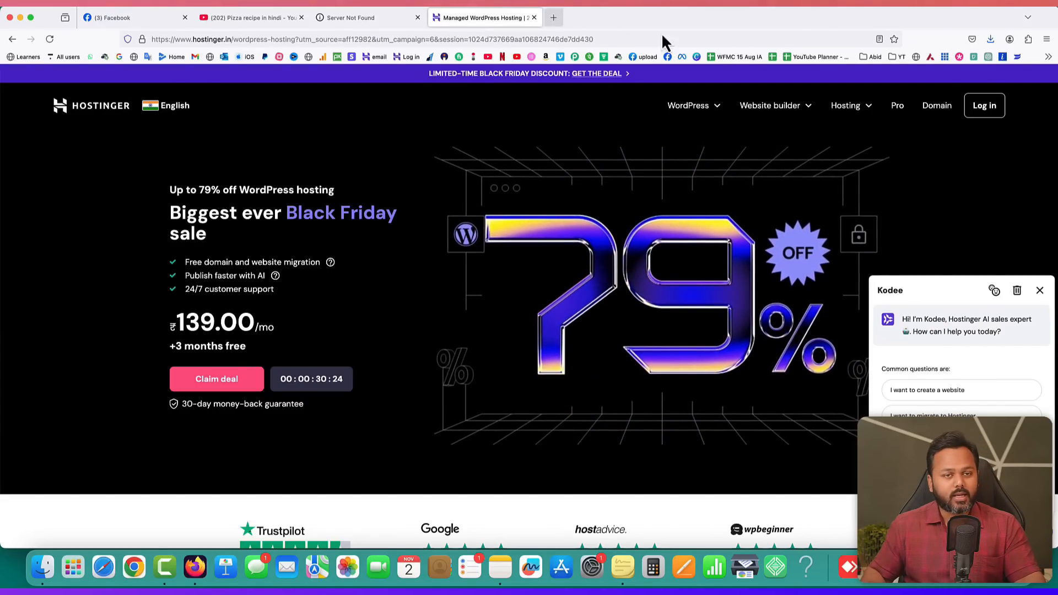
- Dismiss the Kodee chat and scroll to the Single, Premium, Business and Cloud Startup plan cards
left_click(1040, 291)
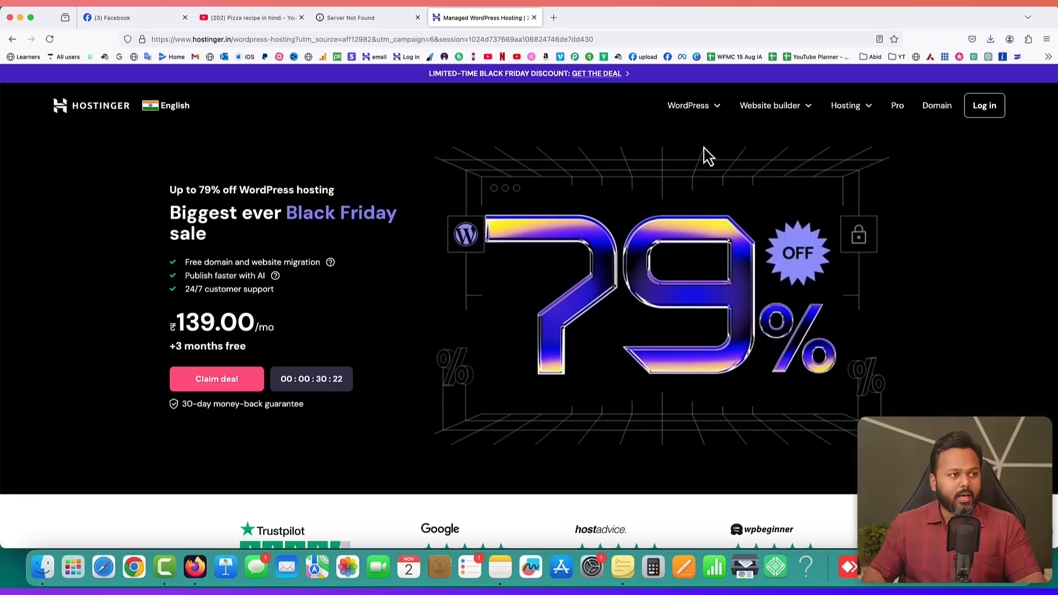
left_click(716, 112)
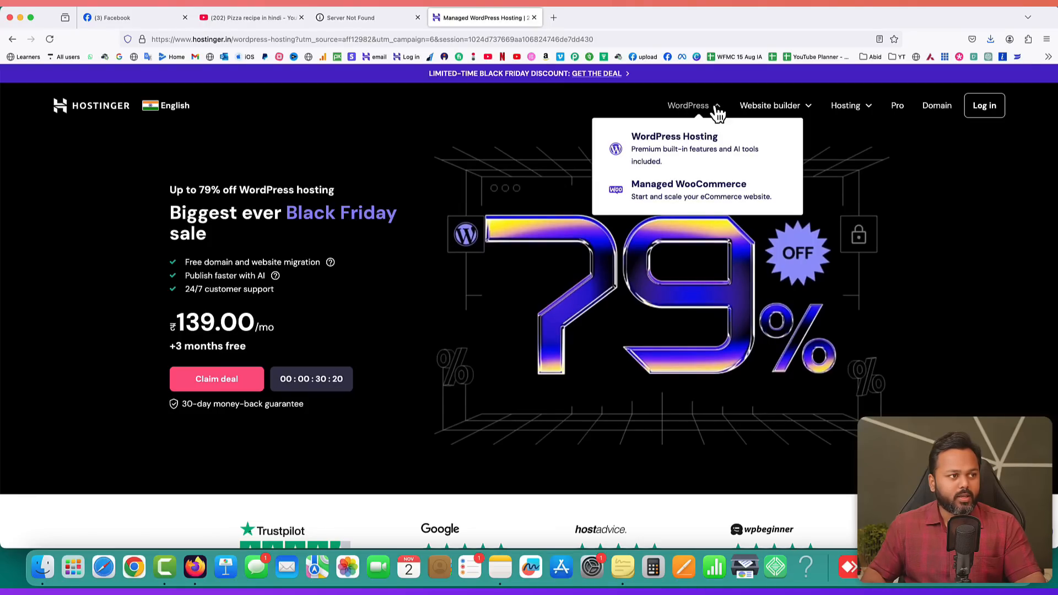
left_click(668, 139)
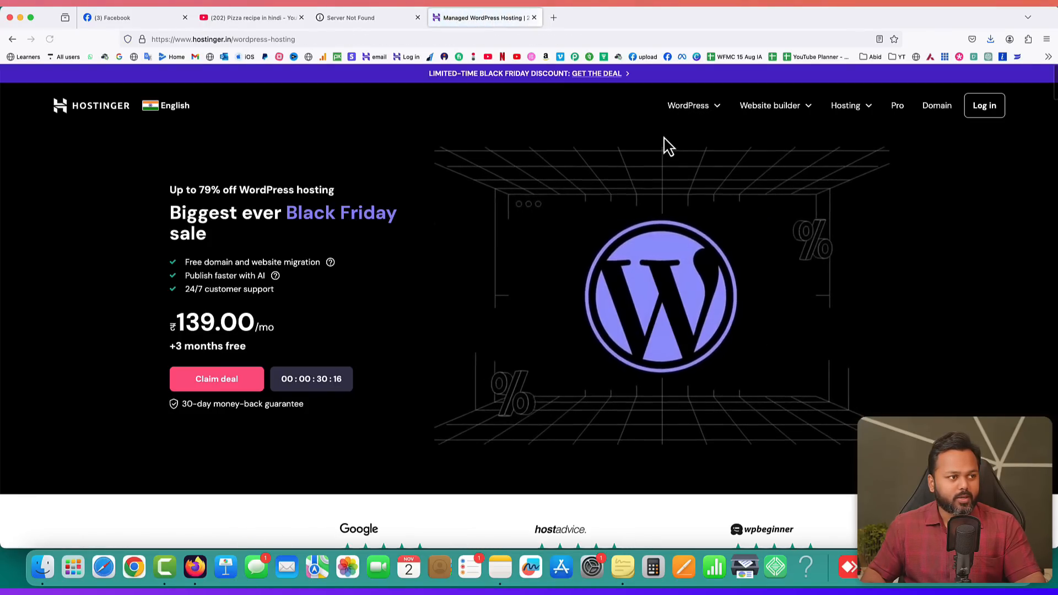
scroll(702, 337, "down", 3)
scroll(702, 337, "down", 10)
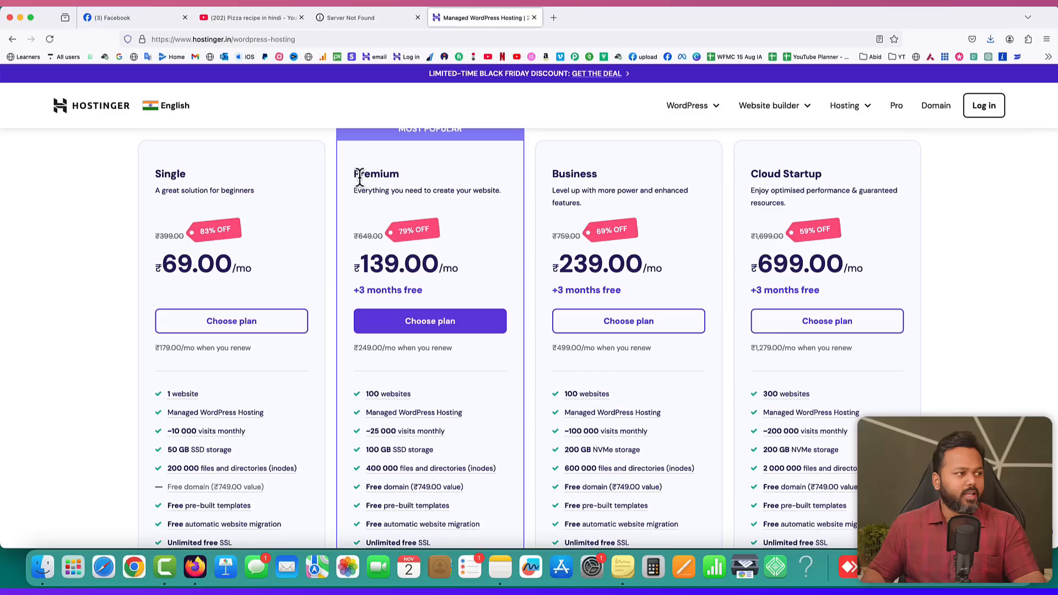
- Highlight the Premium plan name and its 100 GB SSD storage feature, reviewing feature tooltips
left_click_drag(354, 172, 382, 172)
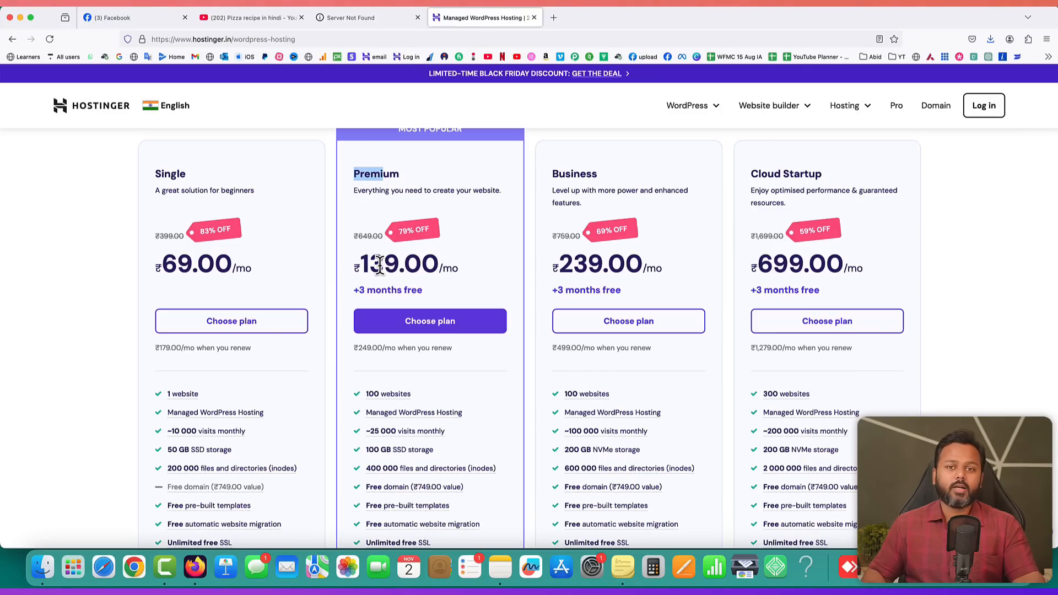
left_click(428, 266)
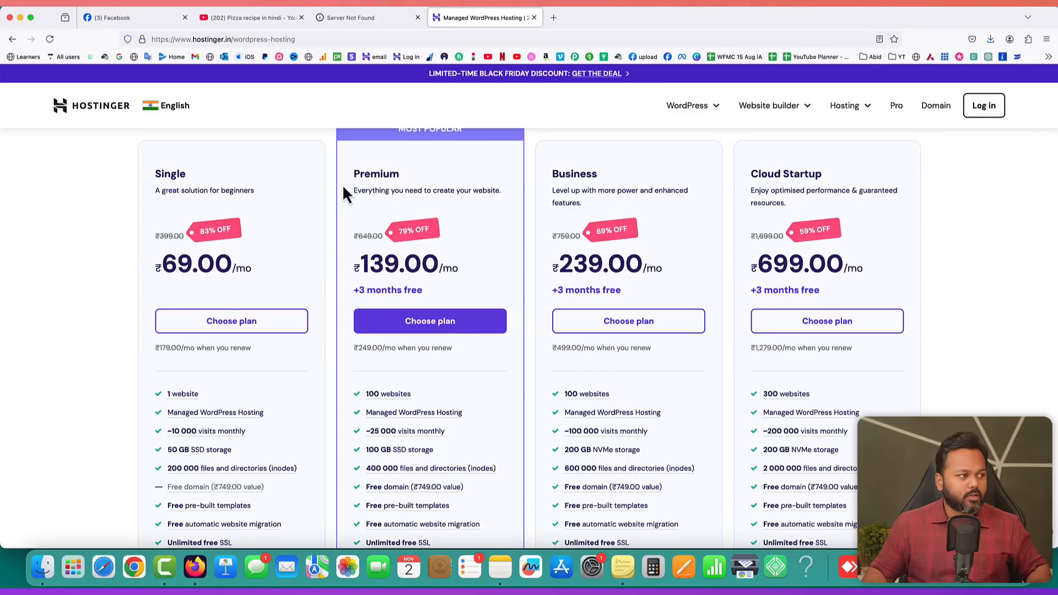
left_click_drag(355, 174, 402, 182)
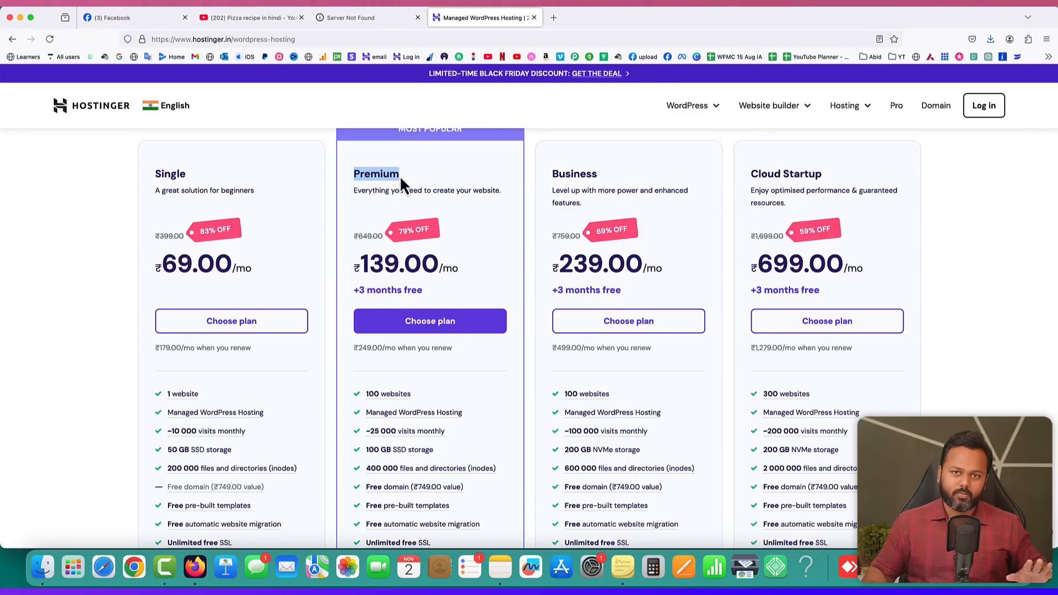
scroll(462, 314, "down", 2)
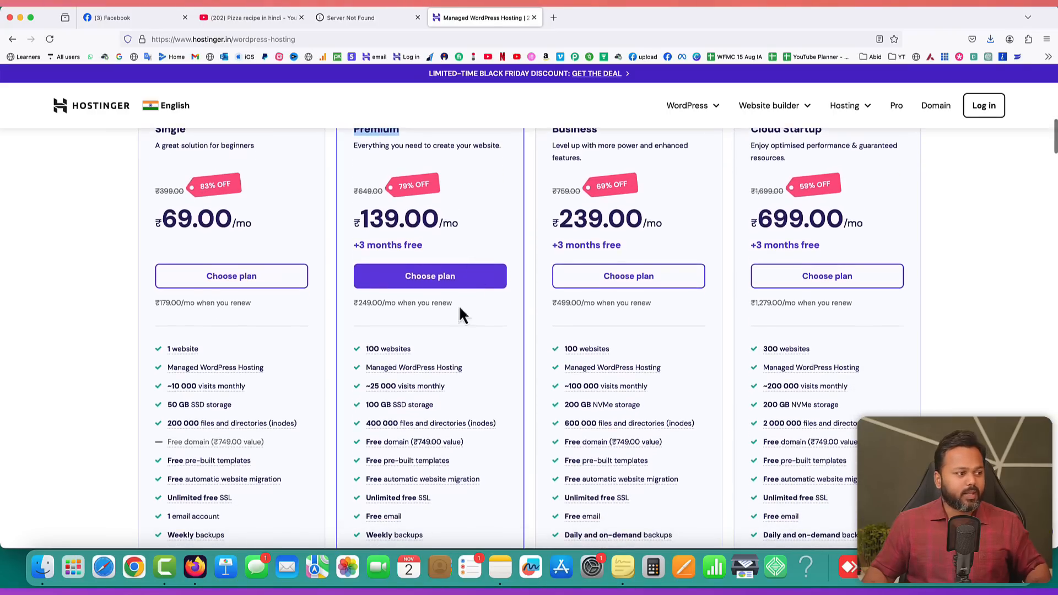
mouse_move(380, 358)
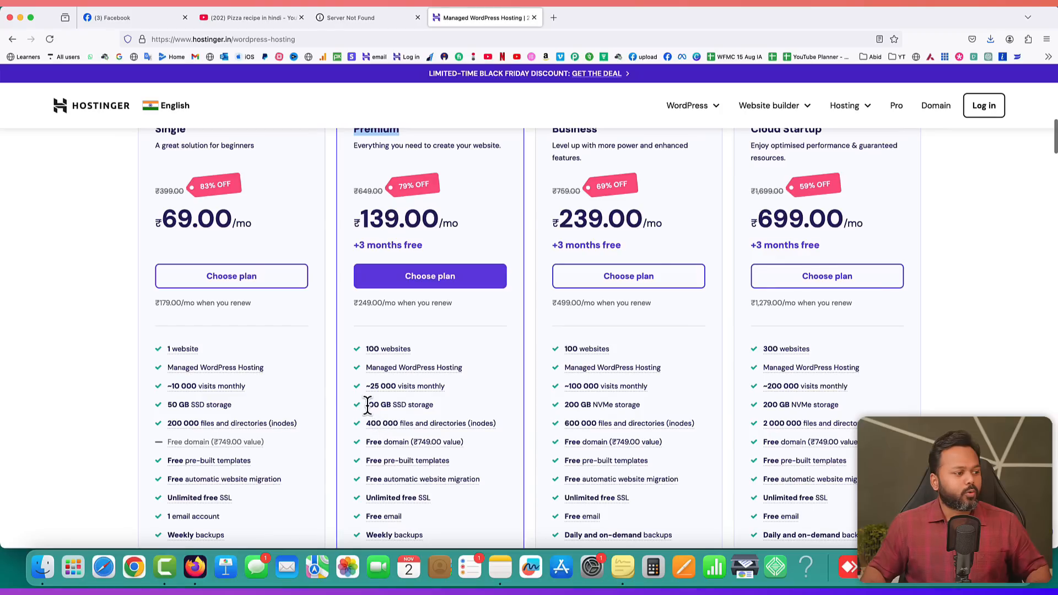
left_click_drag(366, 404, 433, 406)
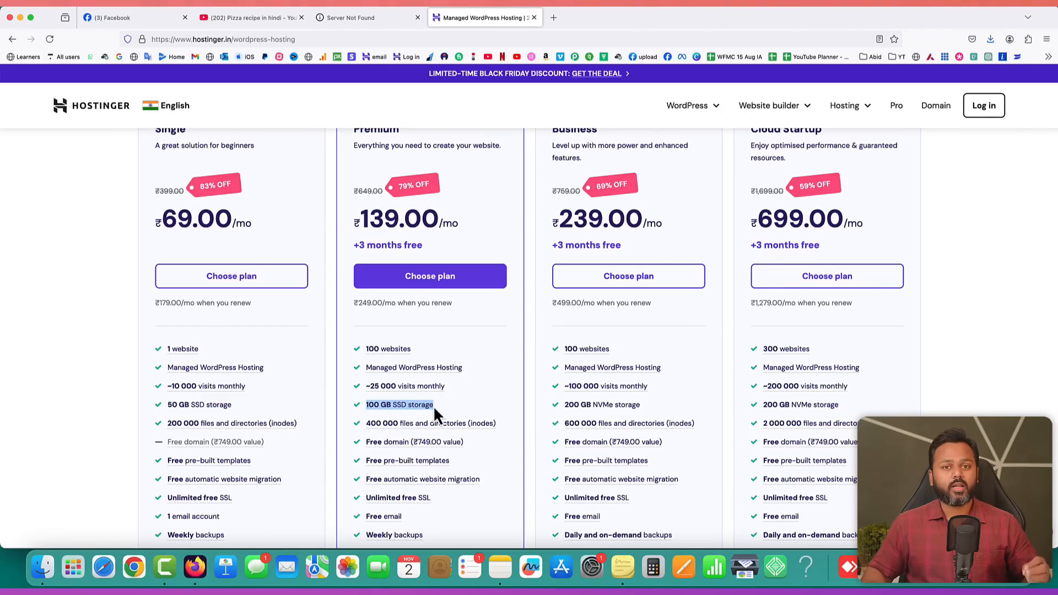
scroll(476, 408, "down", 1)
mouse_move(421, 430)
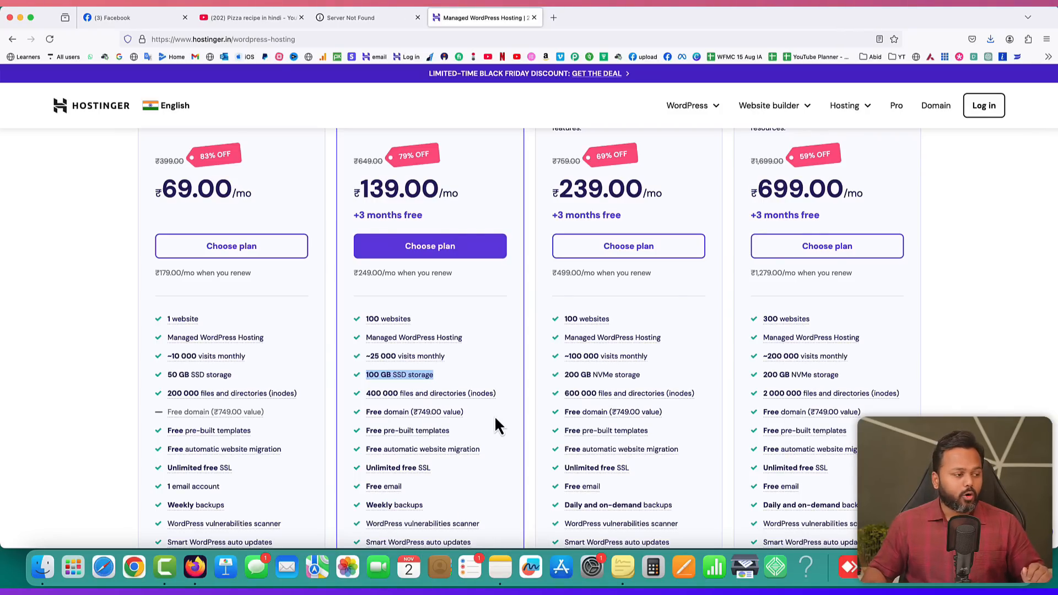
scroll(431, 486, "down", 1)
mouse_move(380, 445)
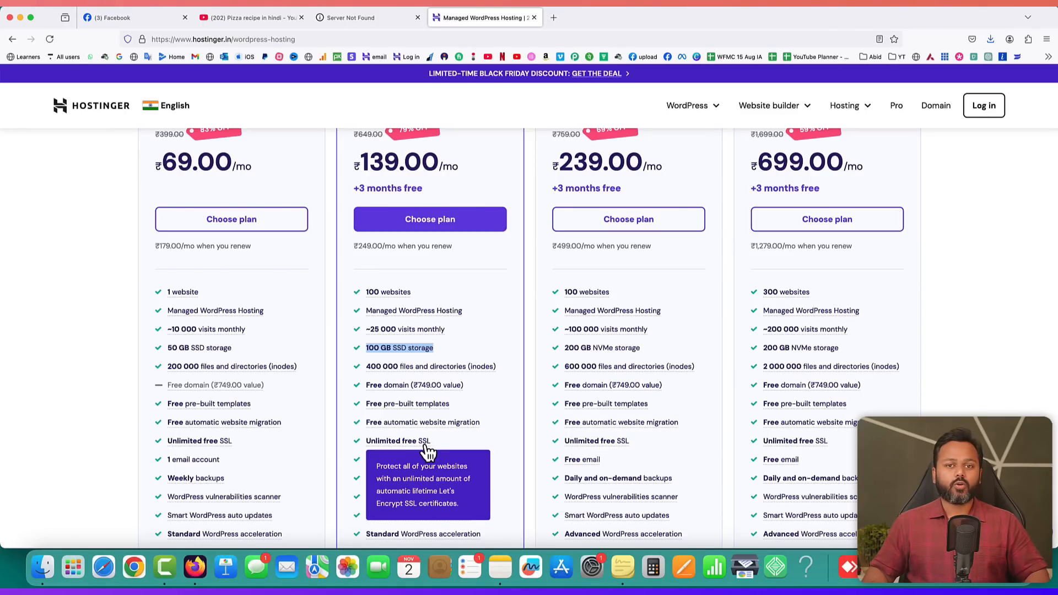
- Check the site's connection security, then expand the Premium plan's full feature list
left_click(142, 40)
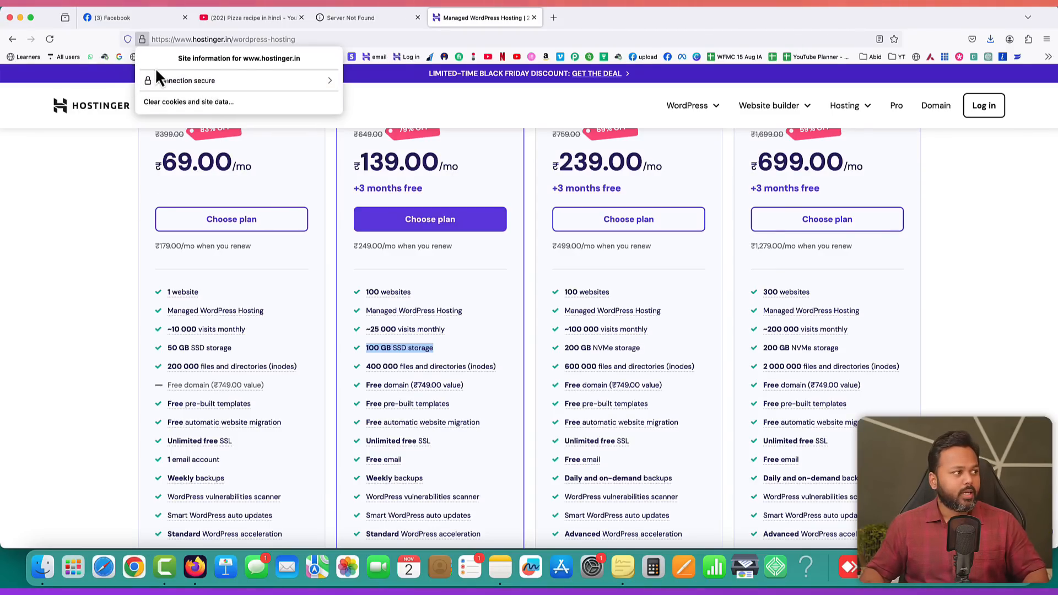
left_click(41, 231)
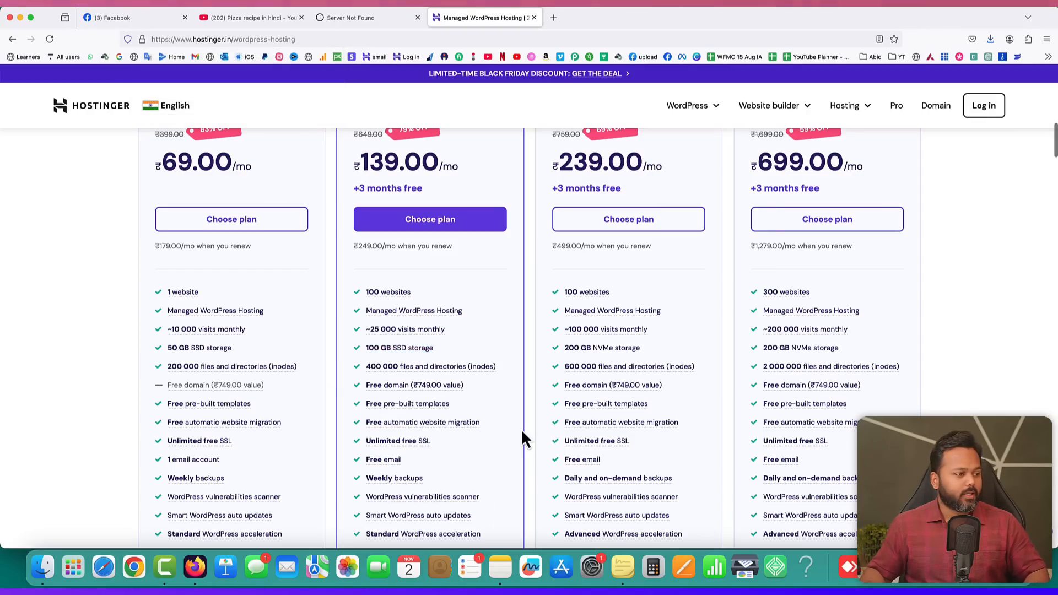
scroll(489, 448, "down", 2)
mouse_move(380, 401)
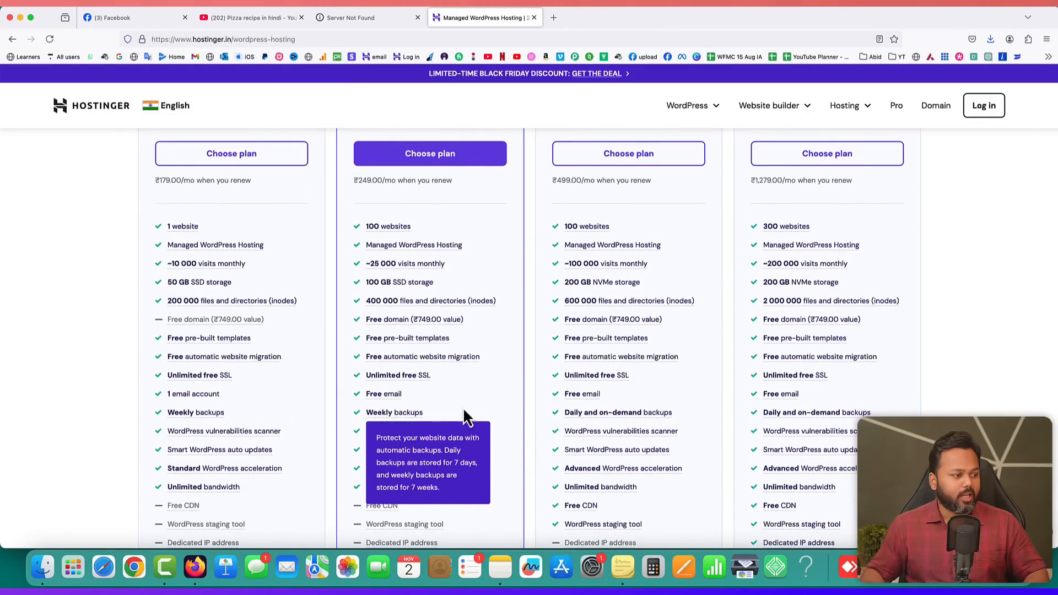
scroll(493, 419, "down", 5)
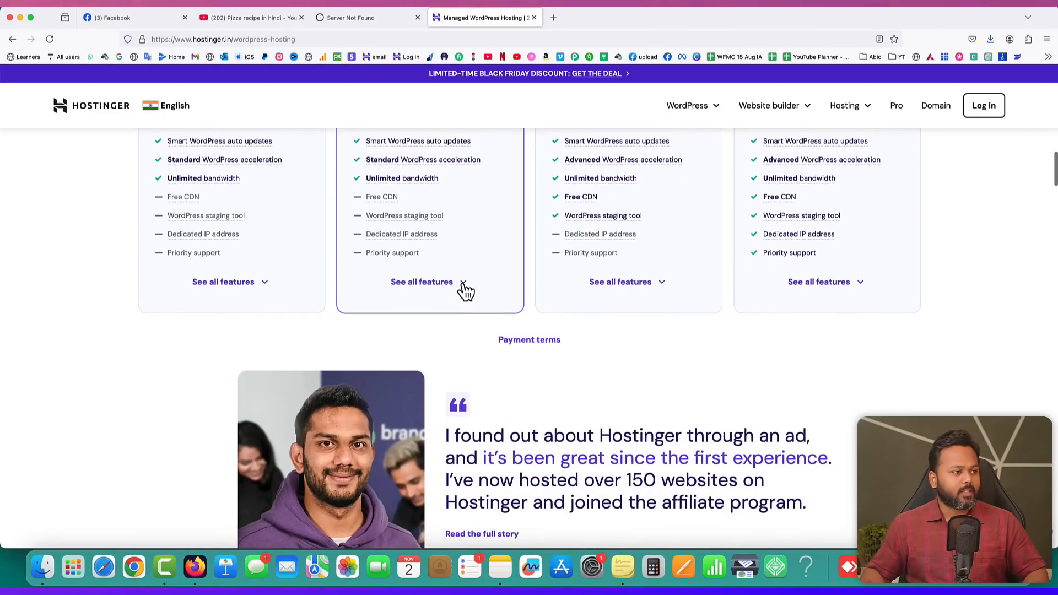
left_click(463, 282)
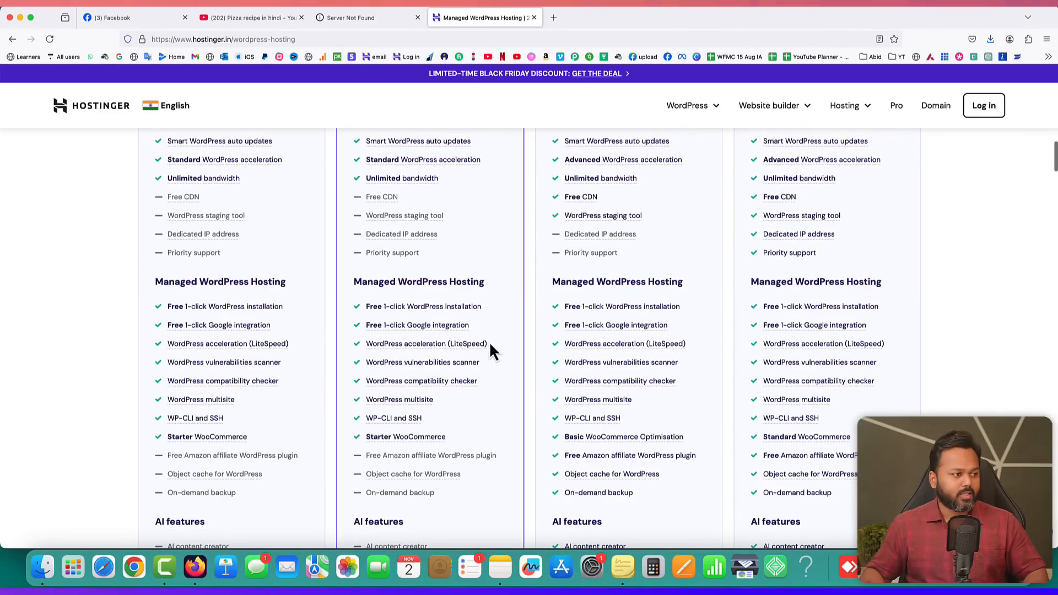
scroll(514, 328, "up", 15)
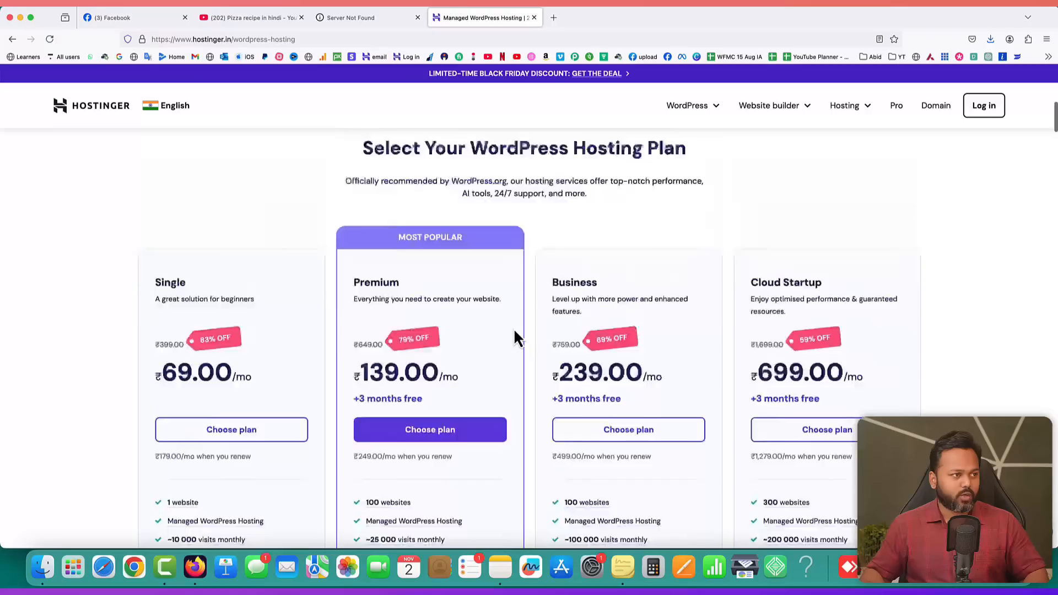
scroll(514, 328, "down", 4)
- Choose Premium and highlight the cart's original price, ₹24,480.00 discount and ₹6,672.00 subtotal
left_click(428, 422)
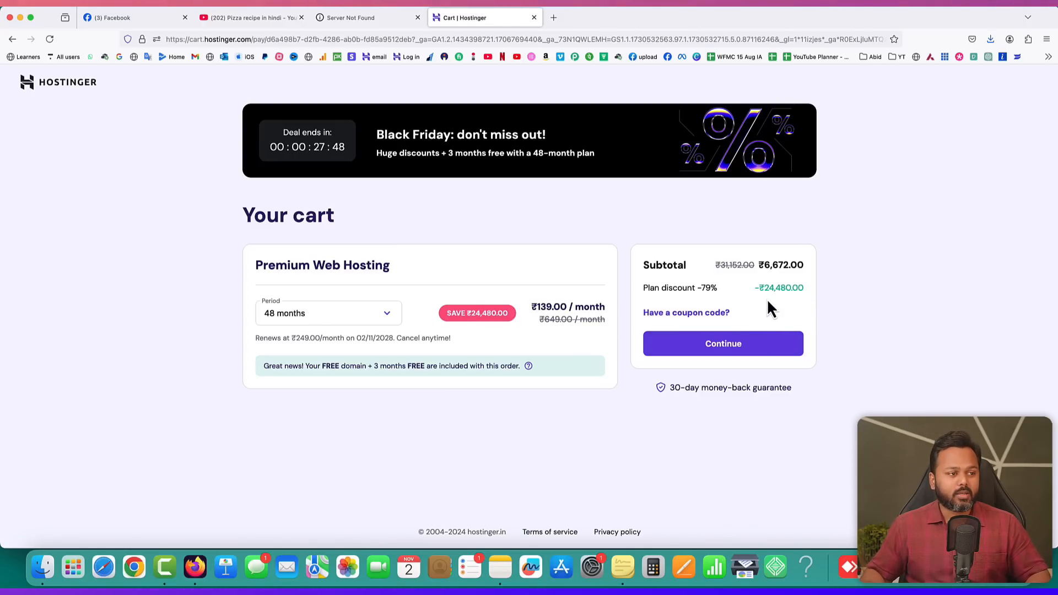
left_click_drag(719, 265, 739, 265)
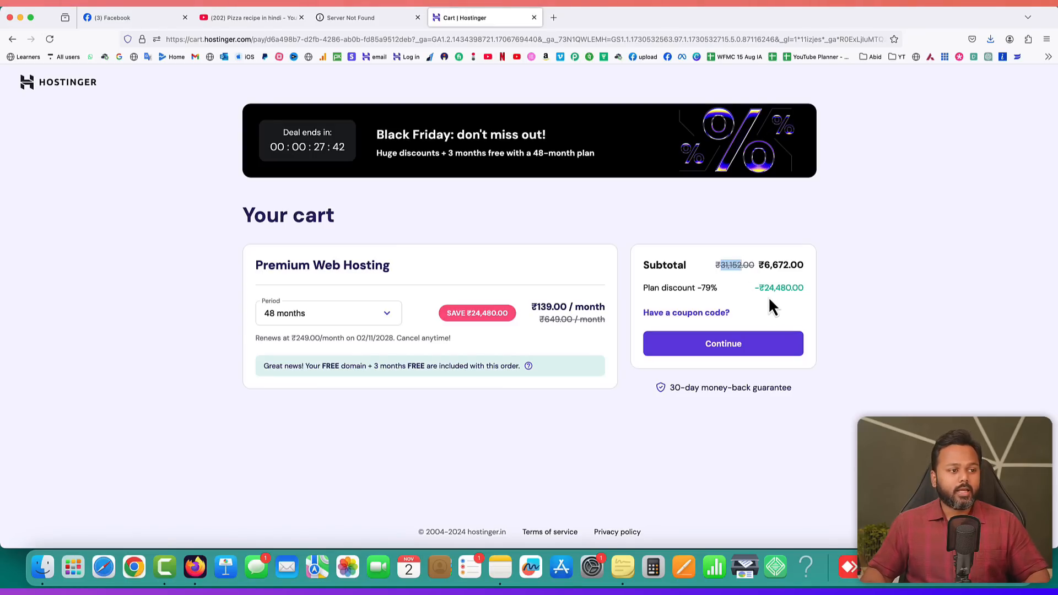
left_click_drag(762, 287, 805, 292)
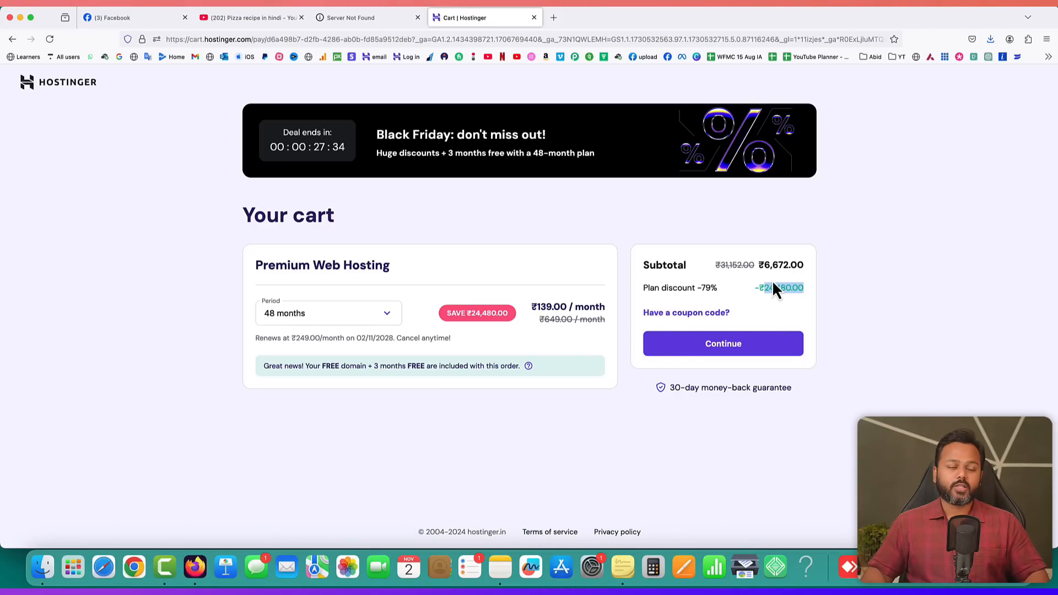
left_click_drag(764, 265, 807, 274)
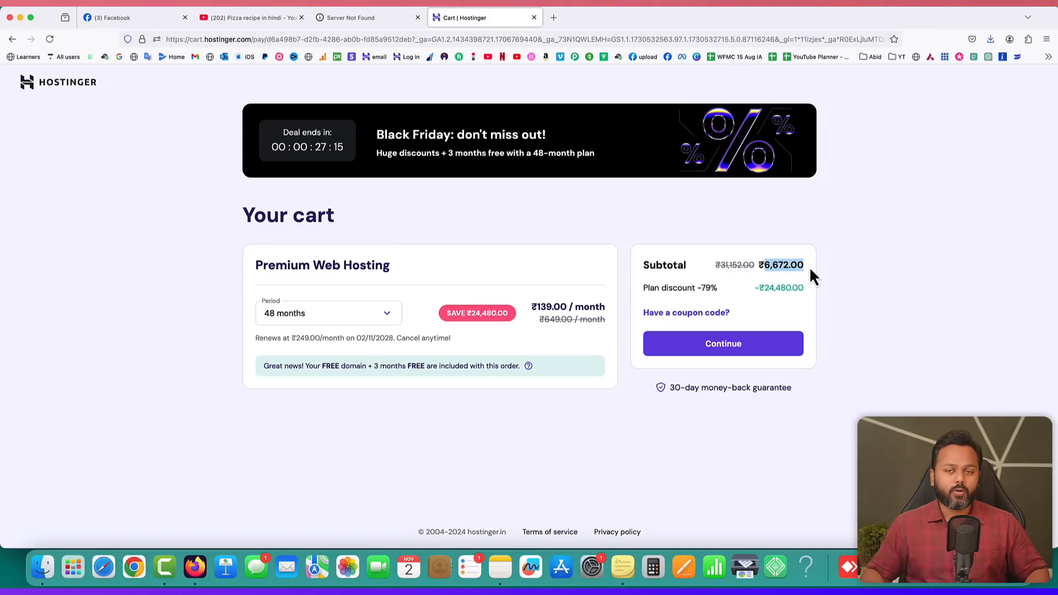
- Apply coupon code SK10 and highlight the reduced ₹6,004.80 subtotal
left_click(692, 313)
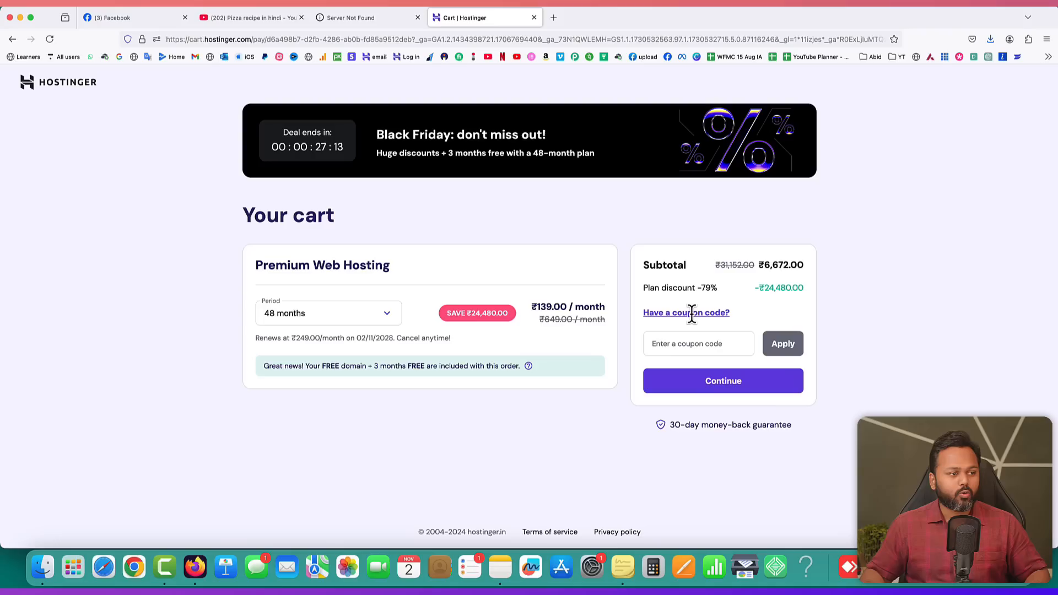
left_click(690, 344)
type("S")
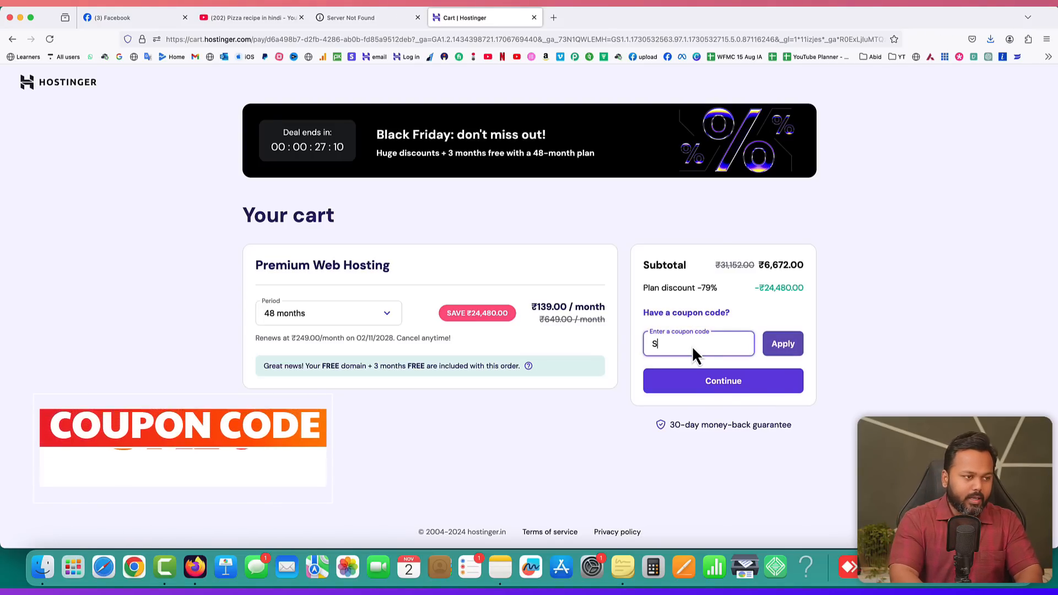
type("K10")
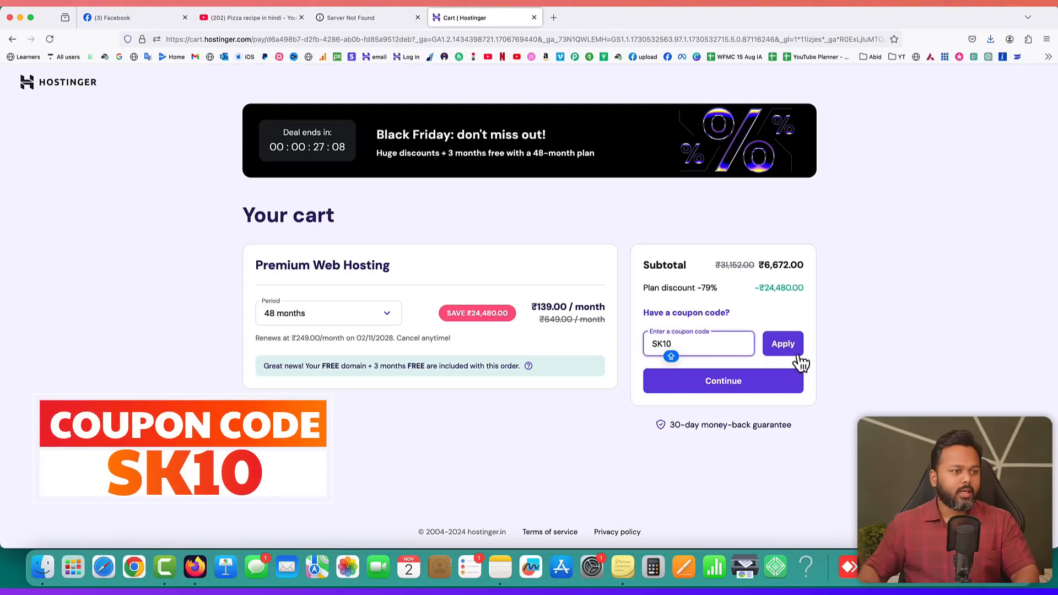
left_click(797, 350)
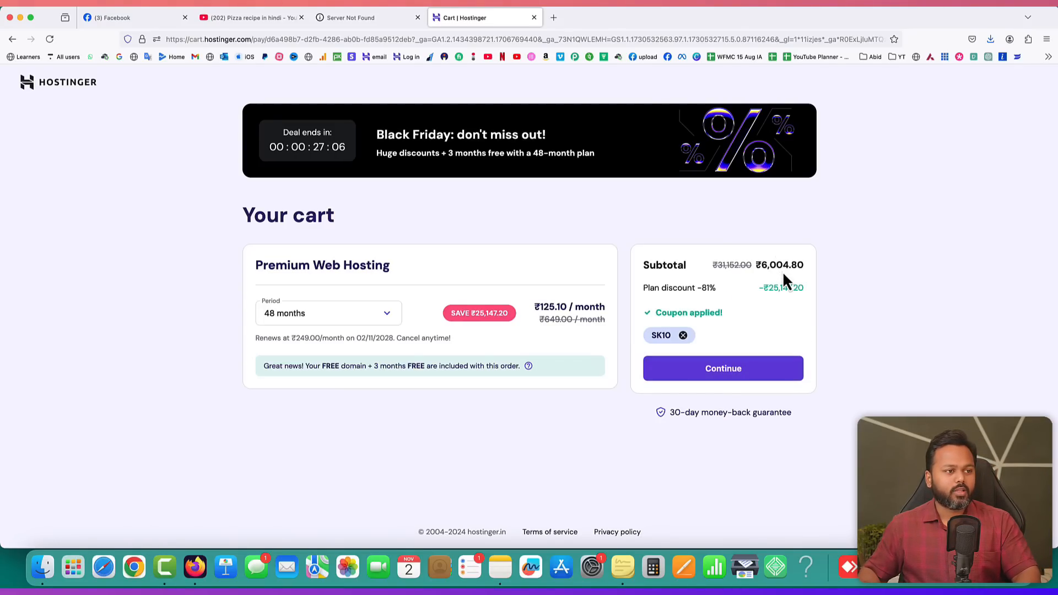
left_click_drag(756, 263, 803, 265)
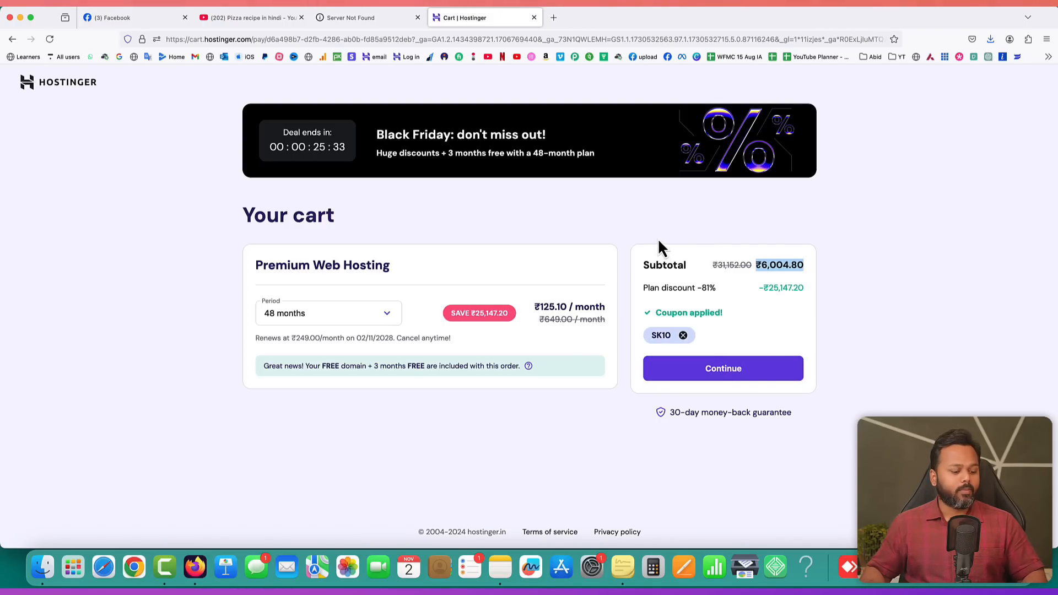
- Go to hostinger.in and log in to the hPanel home dashboard
left_click(341, 40)
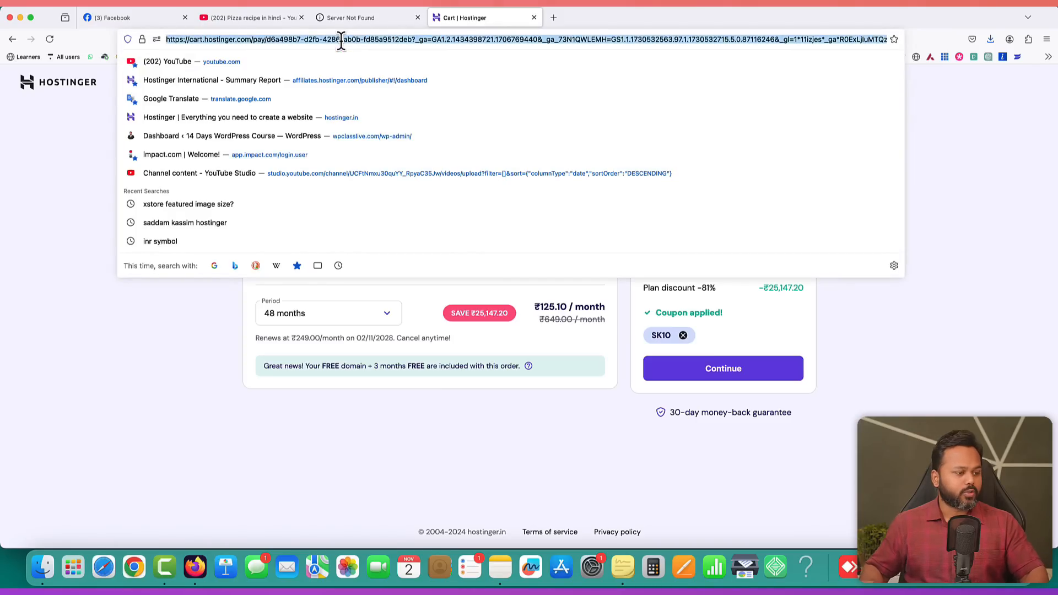
type("hostinger.in/")
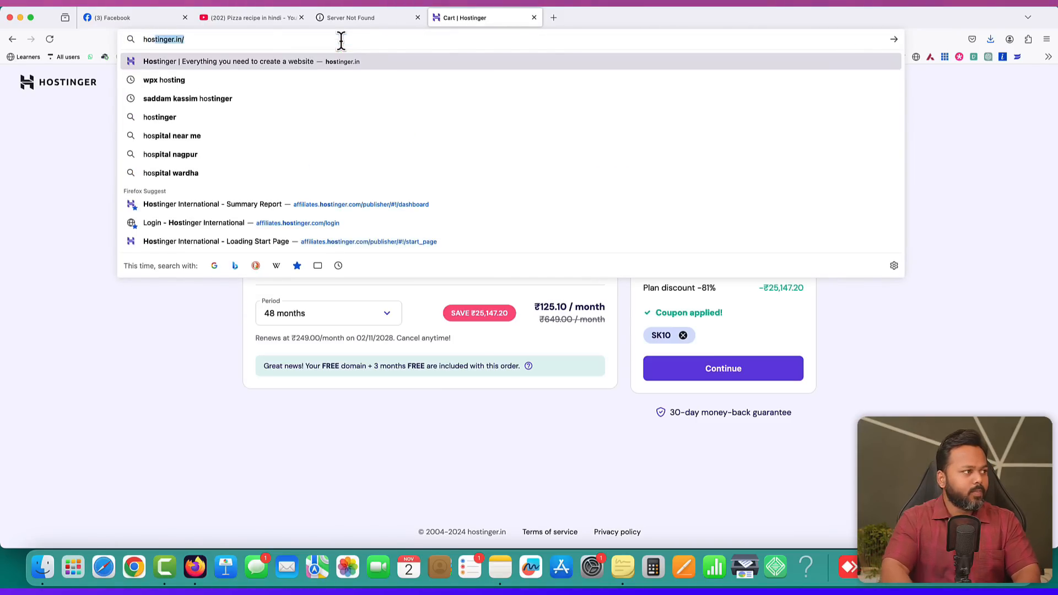
key("Right")
key("Return")
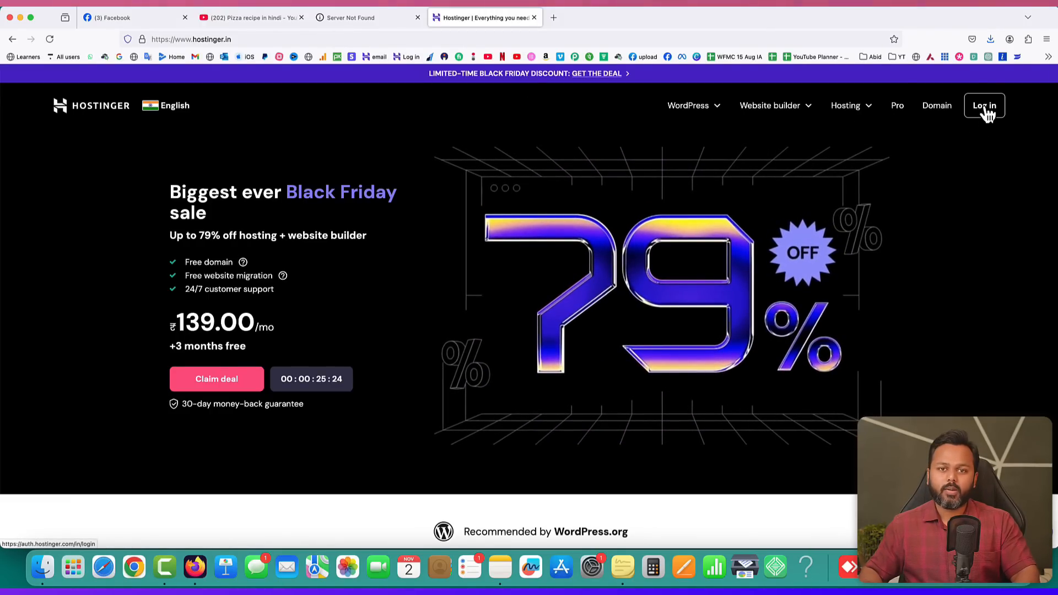
left_click(984, 105)
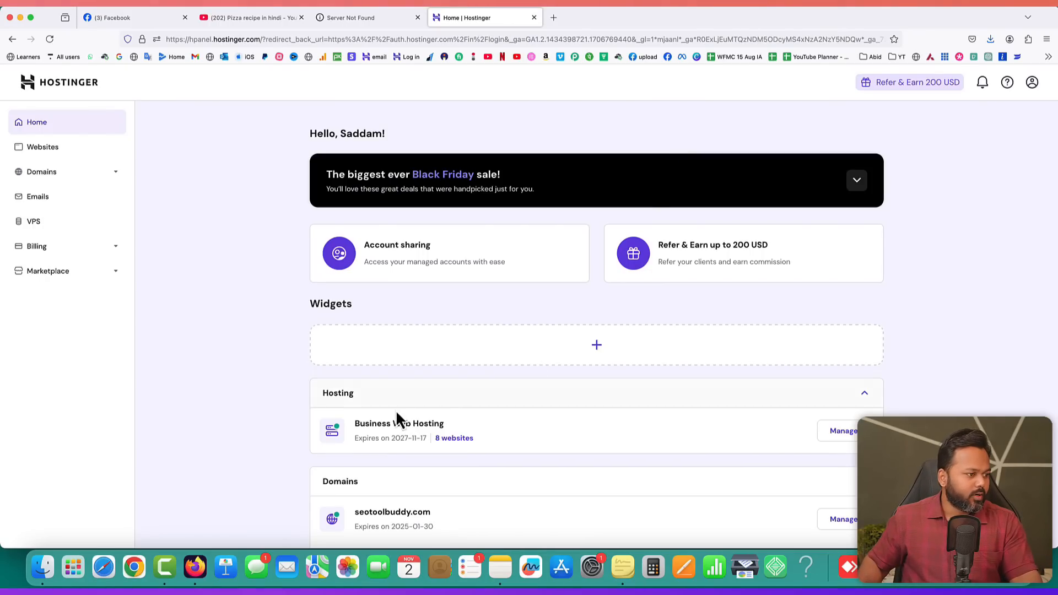
- Point out the Business plan and its 2027 expiry, then go to Domains > Get a New Domain
left_click_drag(355, 421, 396, 423)
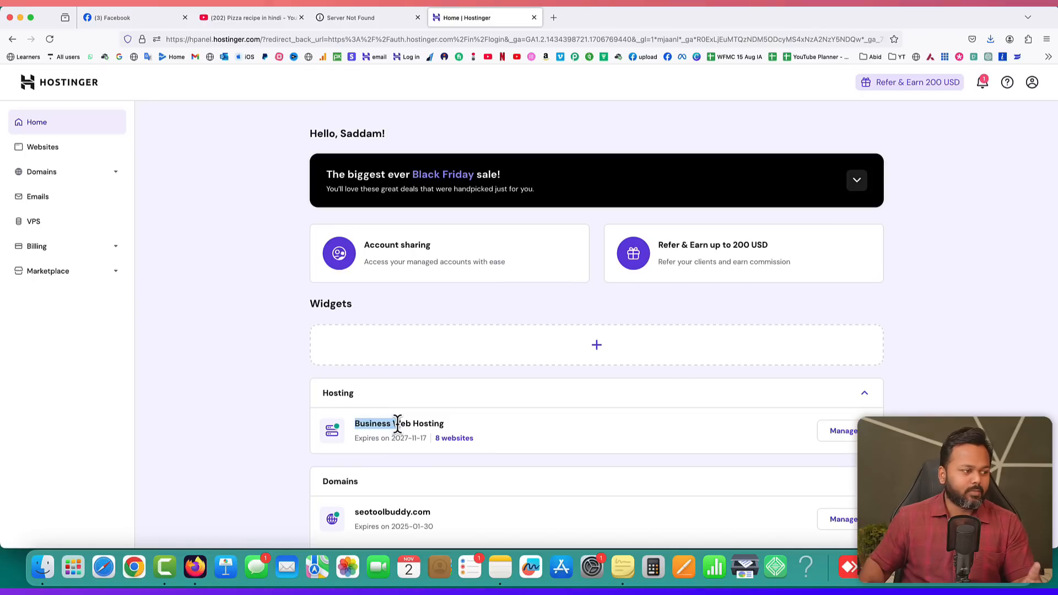
left_click(404, 440)
double_click(404, 440)
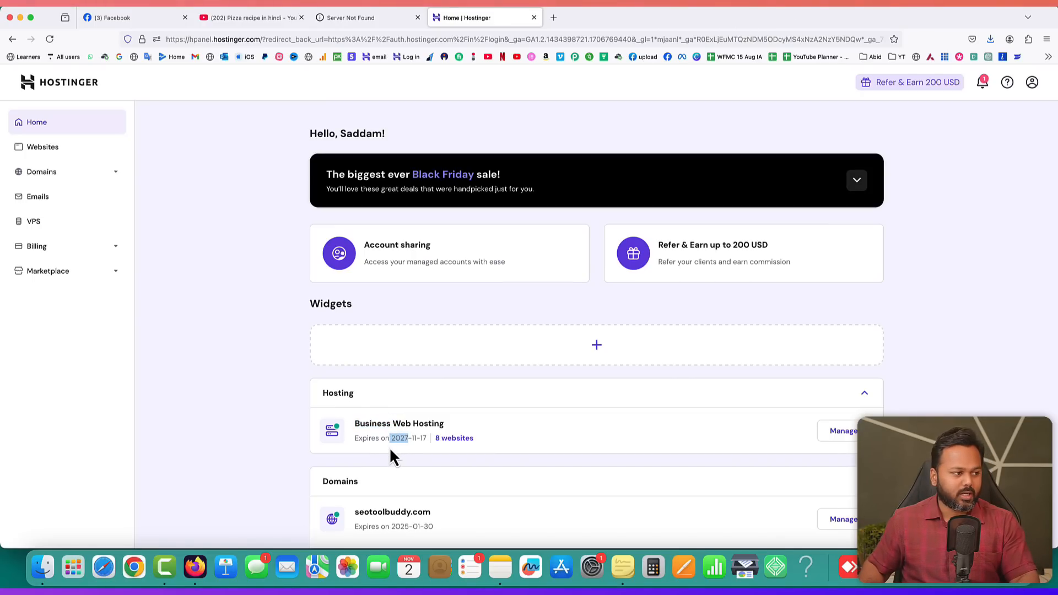
left_click(279, 162)
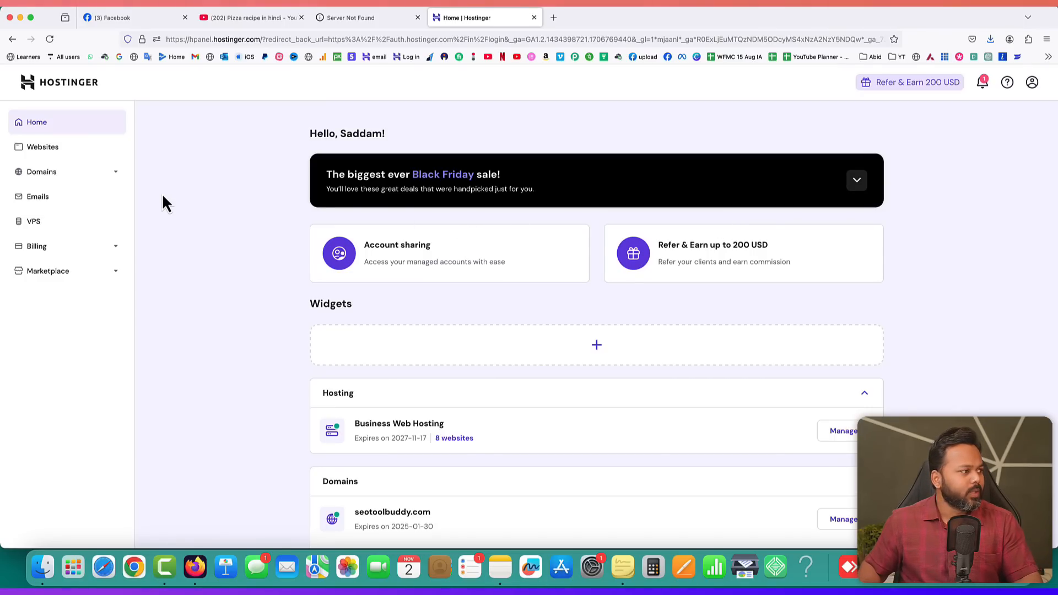
left_click(117, 178)
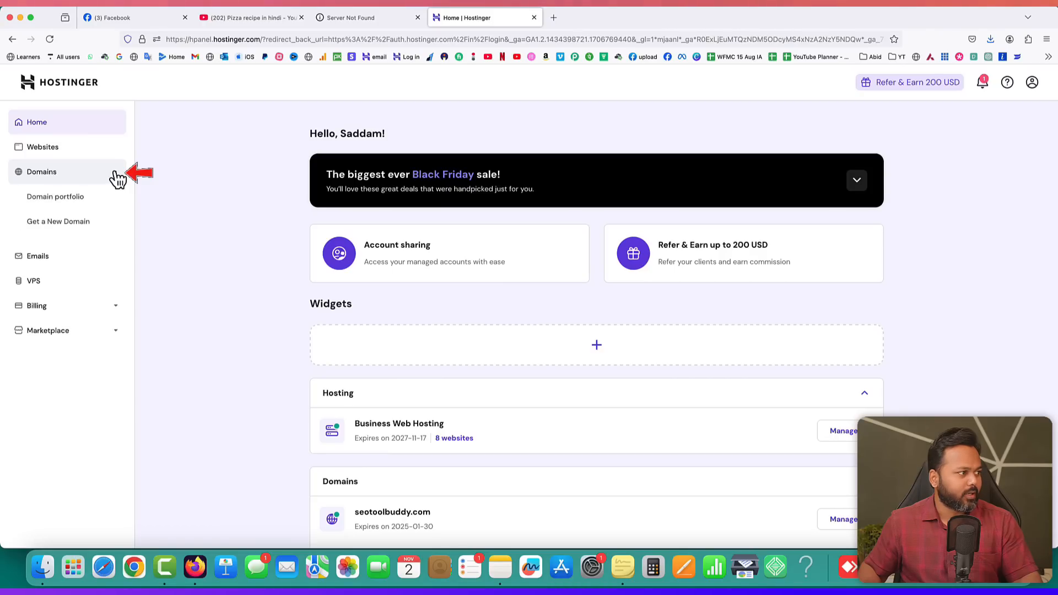
left_click(56, 223)
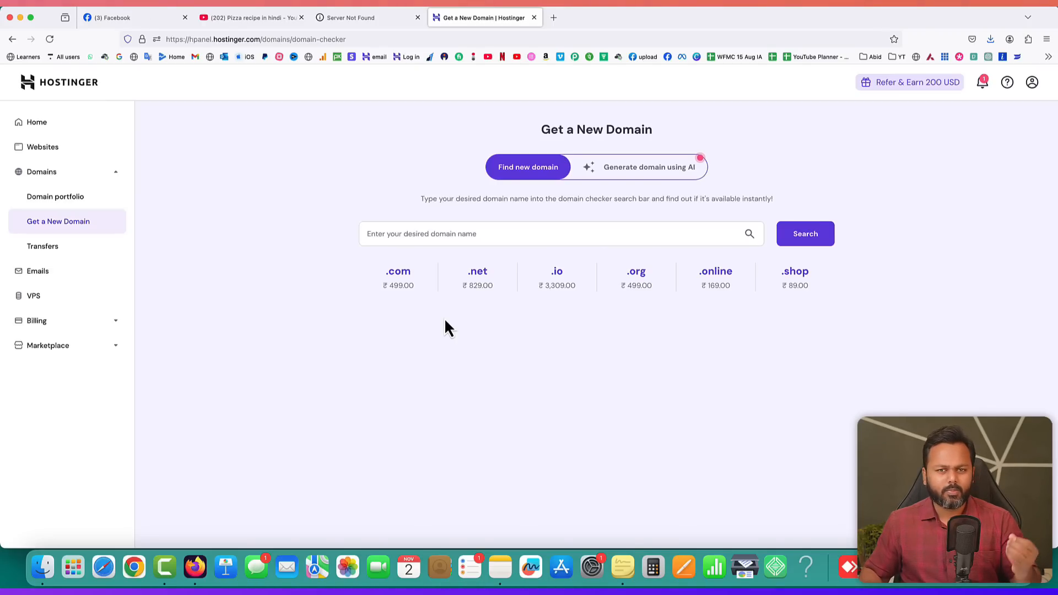
- Search for pizzabells.com and highlight its availability and ₹499.00 first-year price
left_click(507, 230)
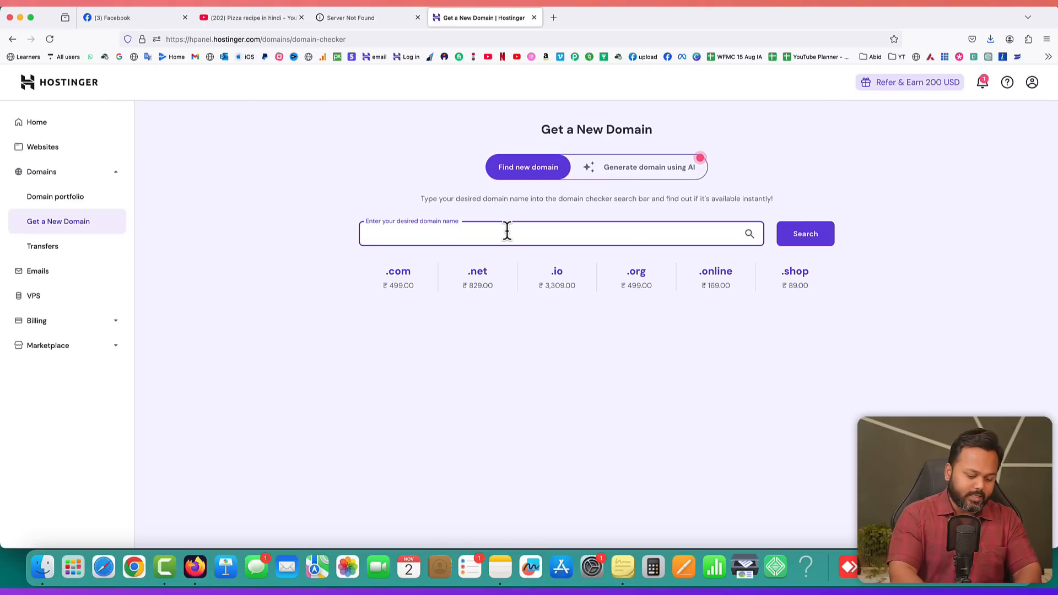
type("pizzabells.com")
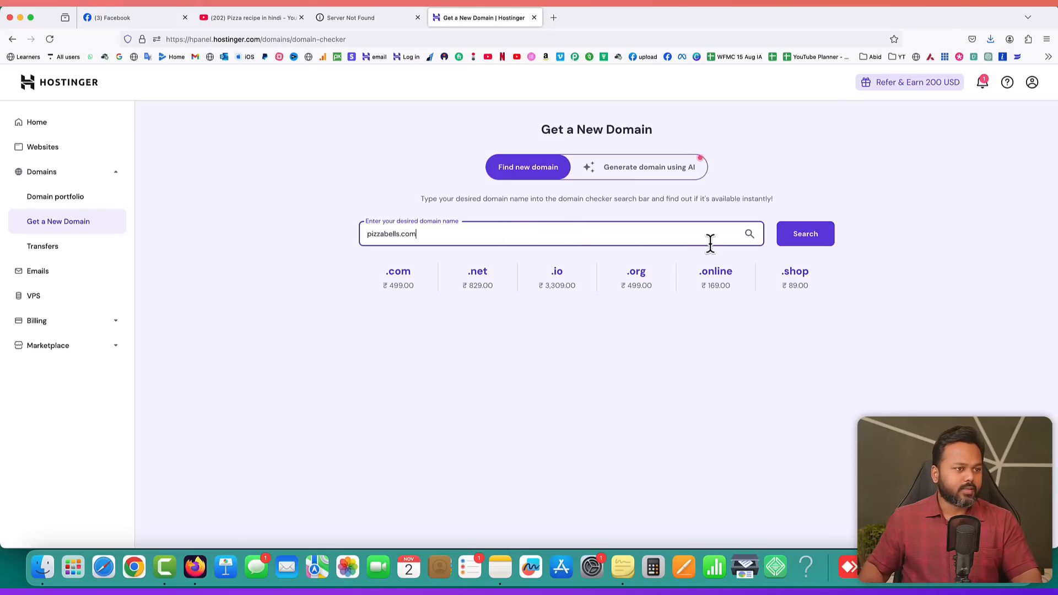
left_click(810, 238)
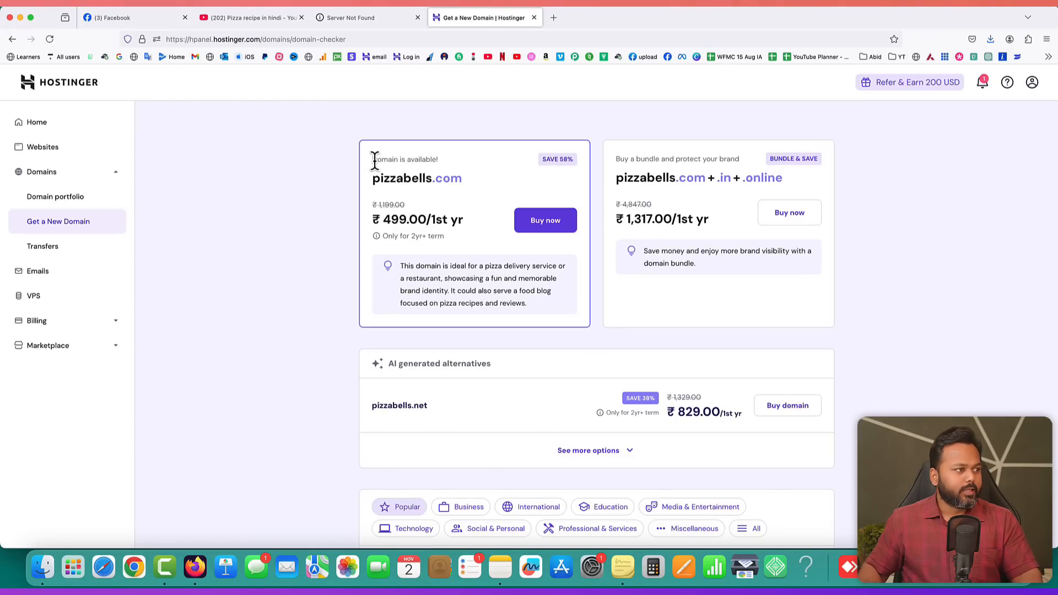
left_click_drag(373, 160, 434, 160)
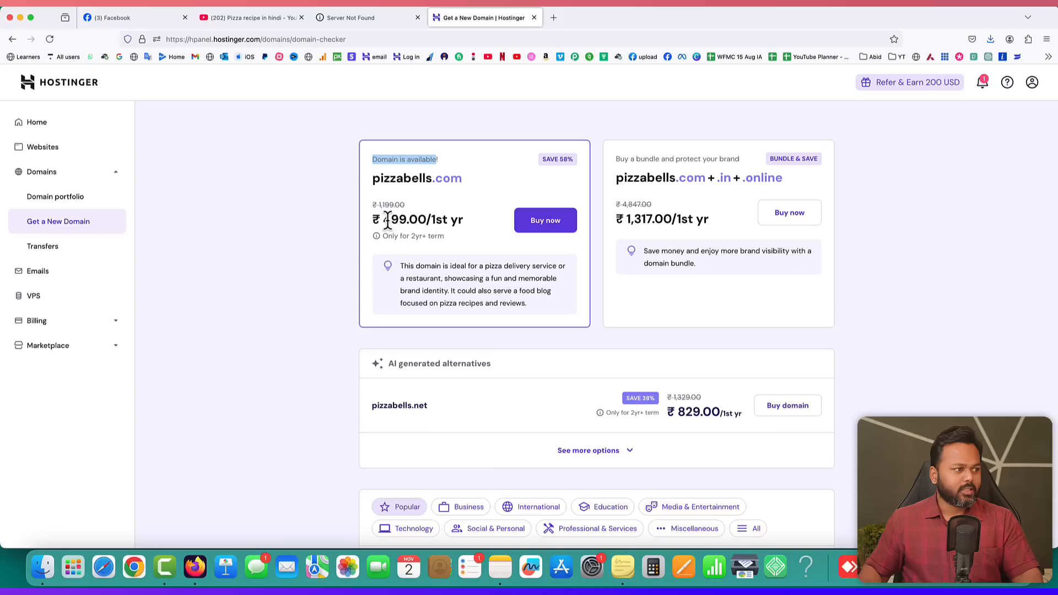
left_click_drag(383, 220, 462, 219)
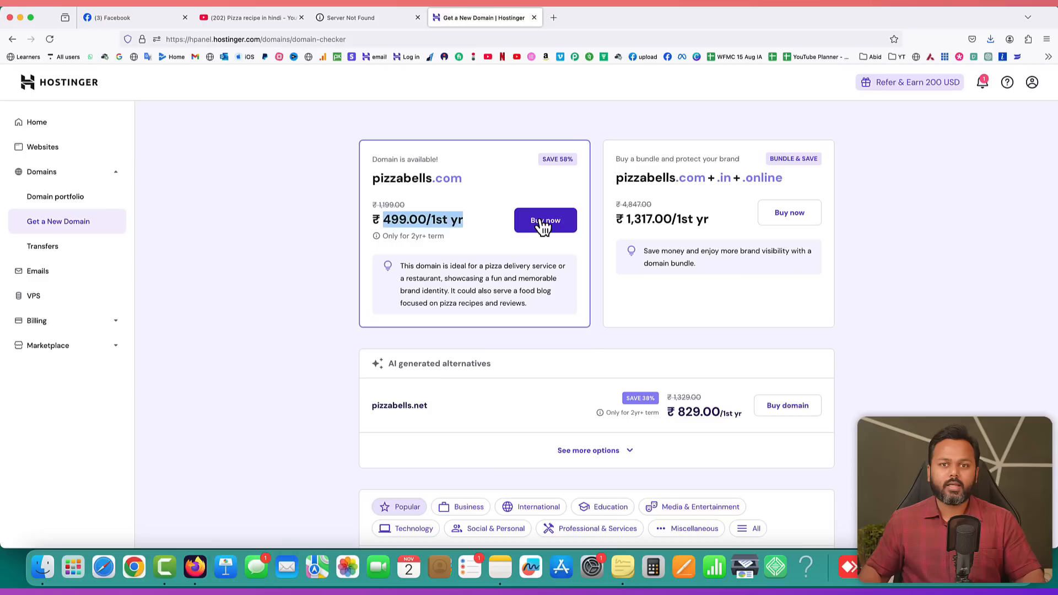
left_click(440, 191)
left_click_drag(374, 178, 460, 178)
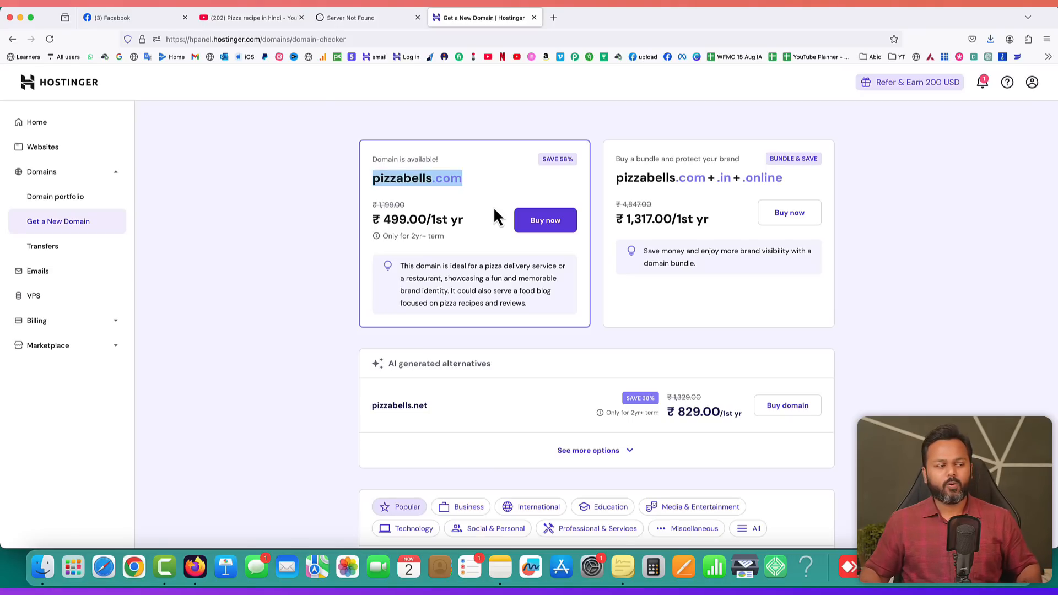
- Buy pizzabells.com for 1 year, finish registration, and continue to its Domain Overview
left_click(540, 221)
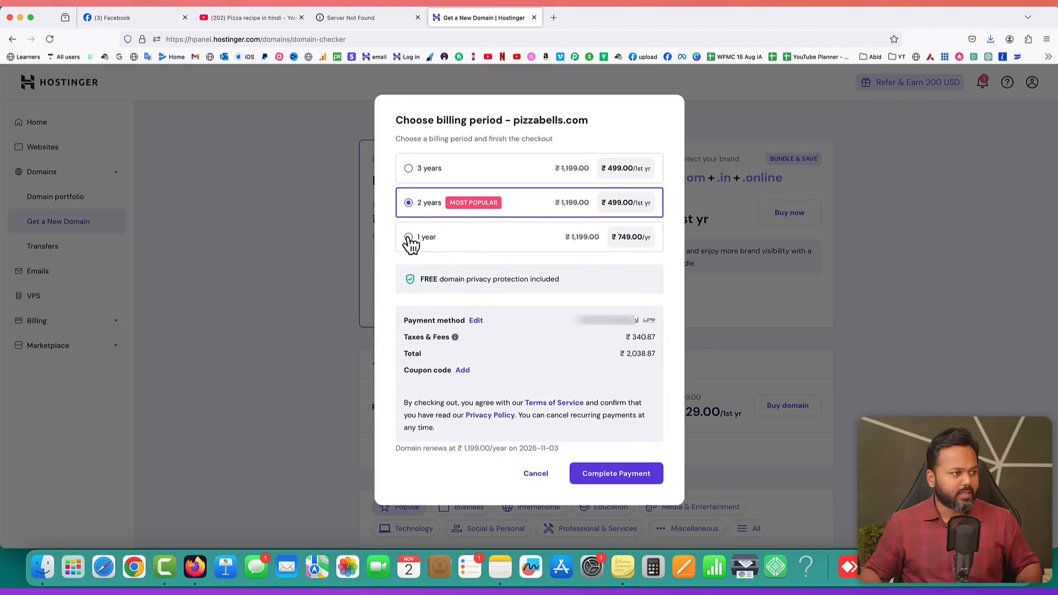
left_click(412, 238)
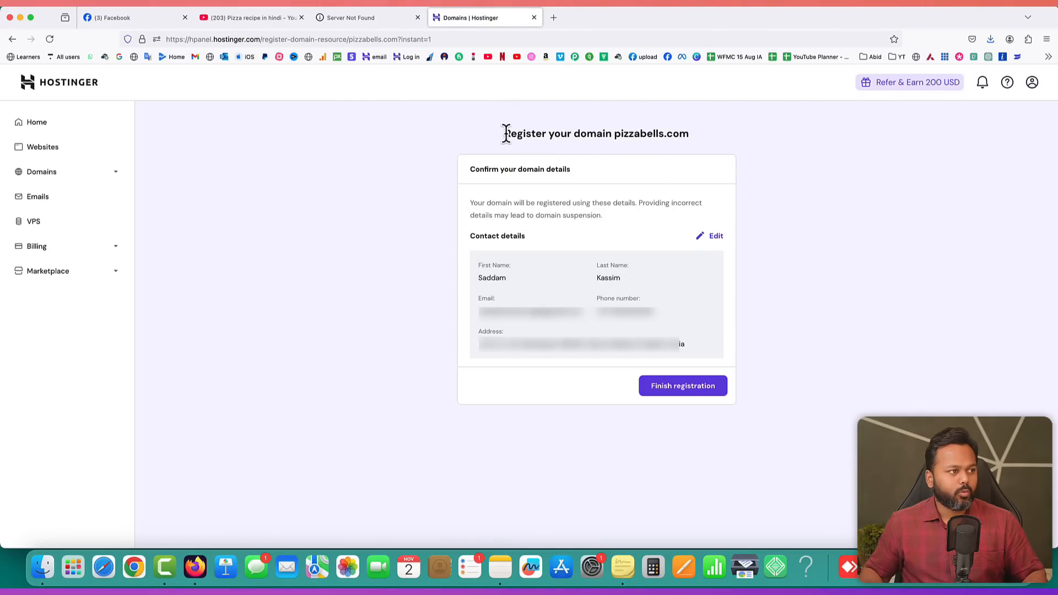
left_click_drag(504, 135, 686, 134)
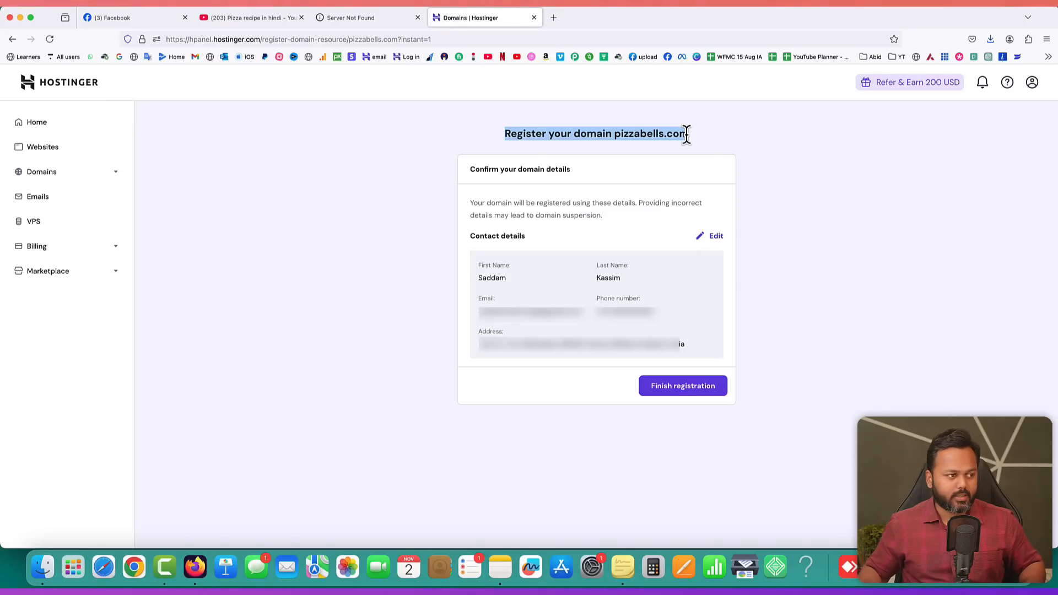
left_click(782, 203)
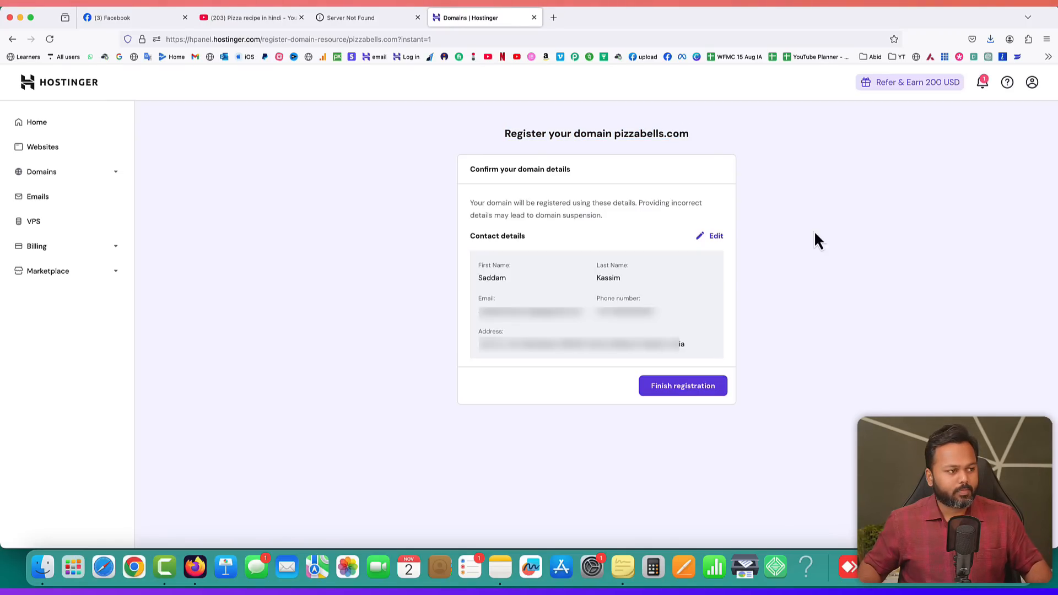
left_click(689, 388)
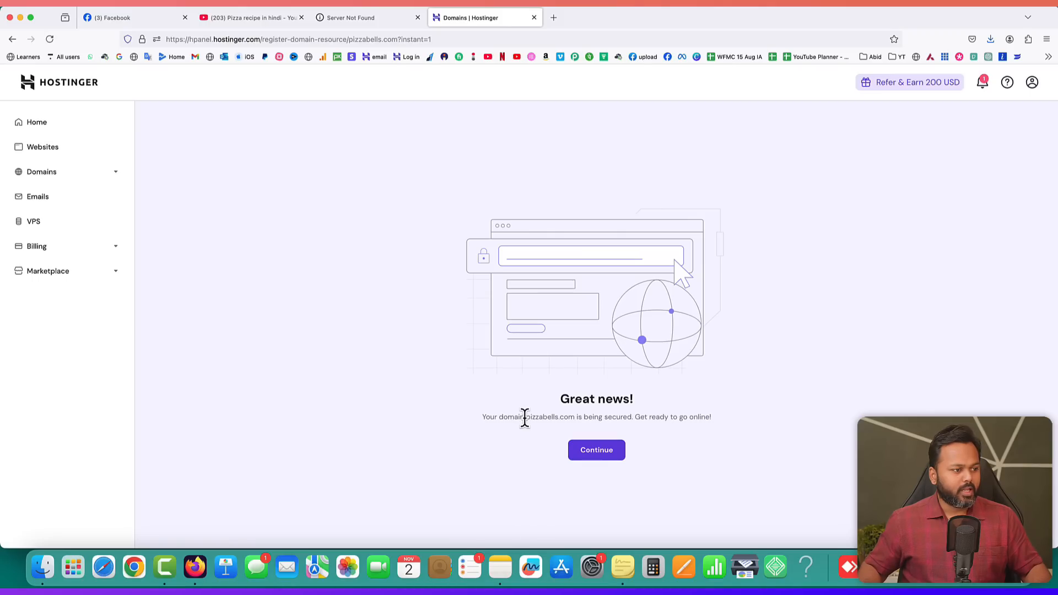
left_click_drag(525, 417, 620, 420)
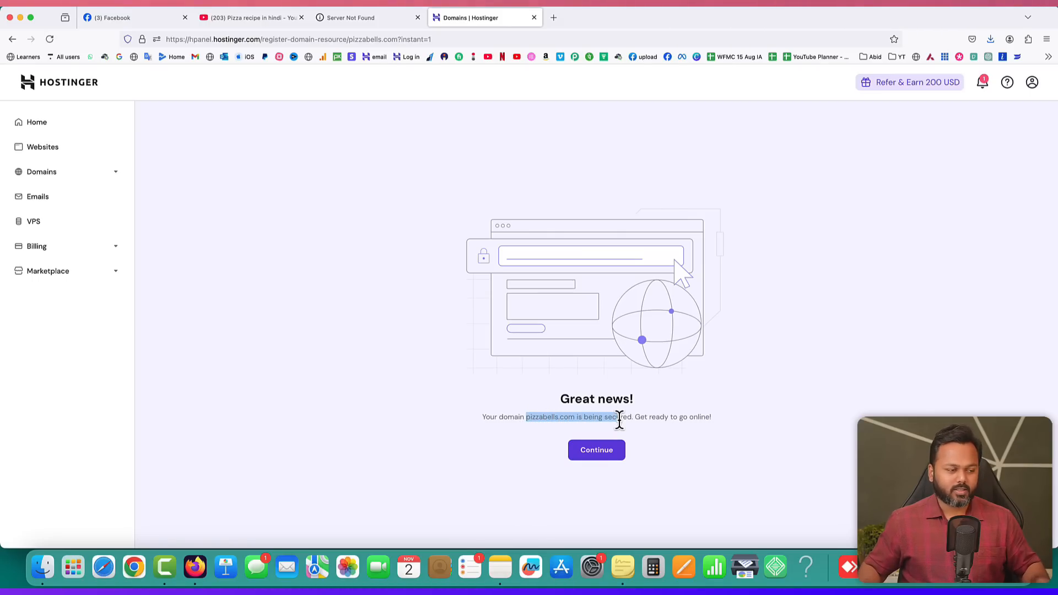
left_click(605, 450)
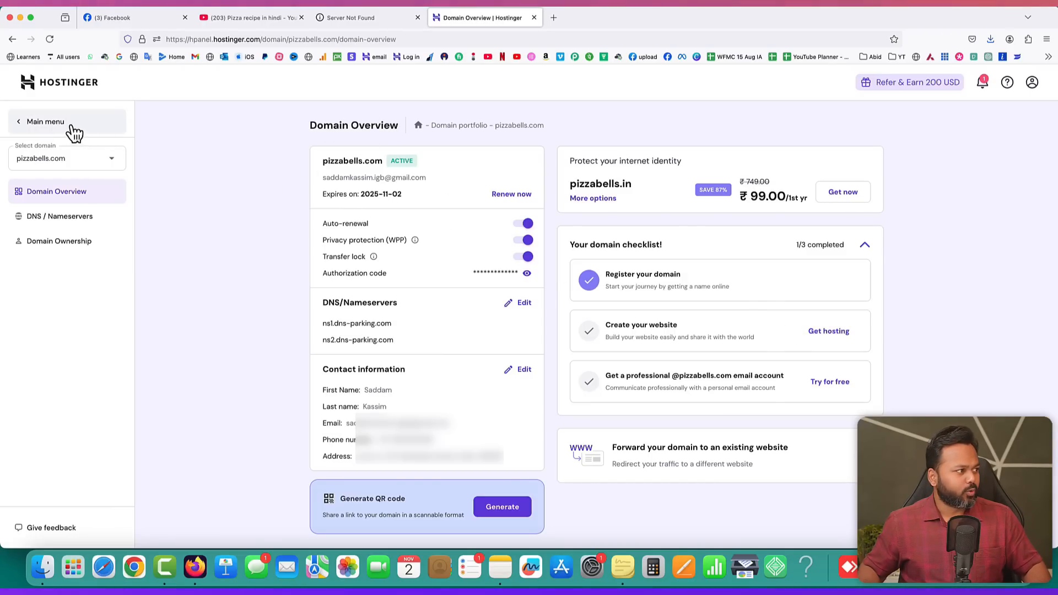
- From Hostinger's Websites list, add a new website and choose WordPress
left_click(39, 123)
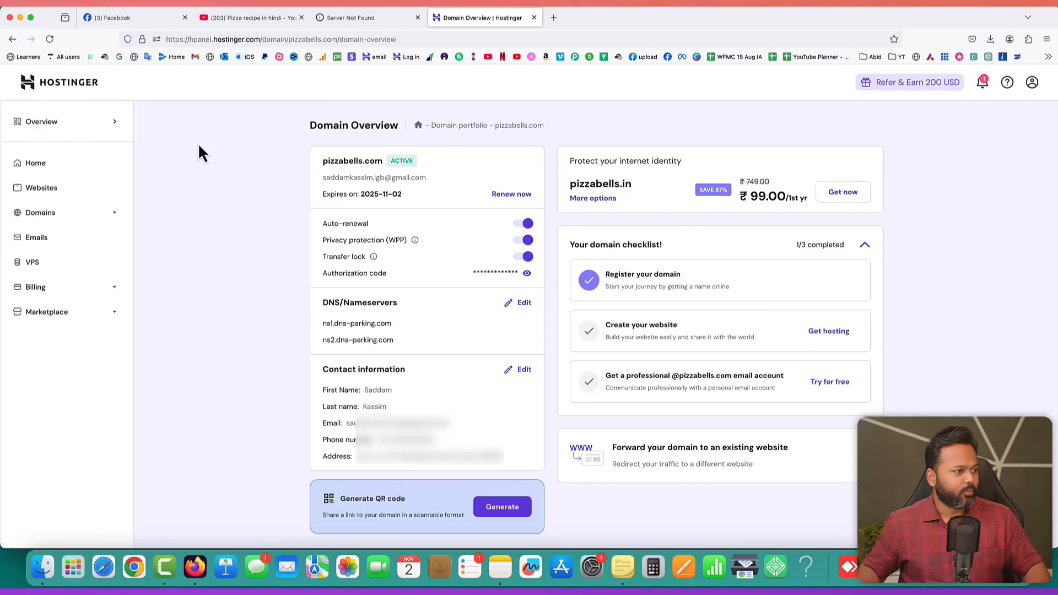
left_click(41, 190)
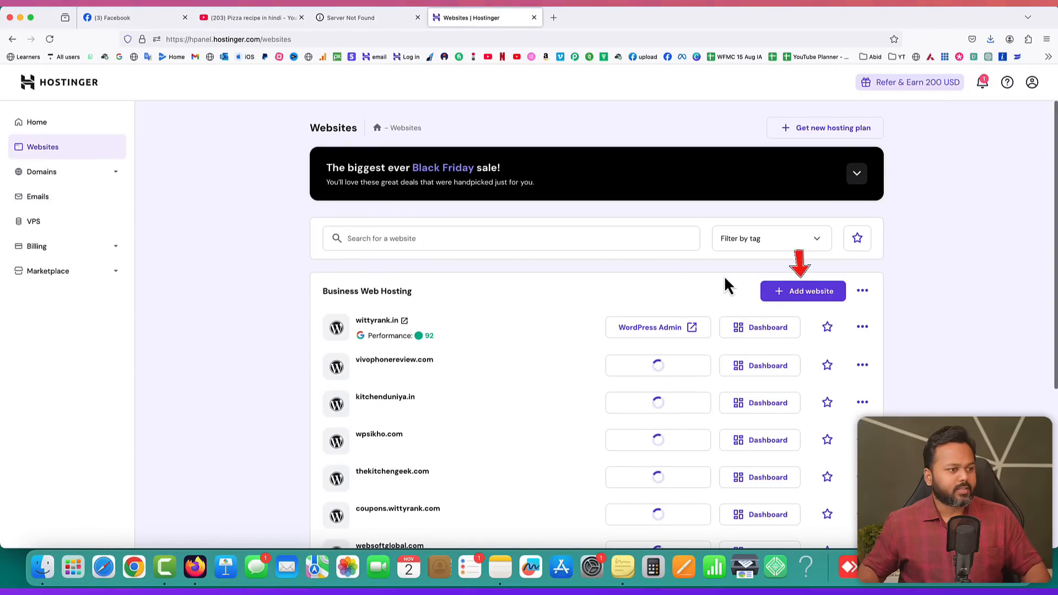
left_click(803, 297)
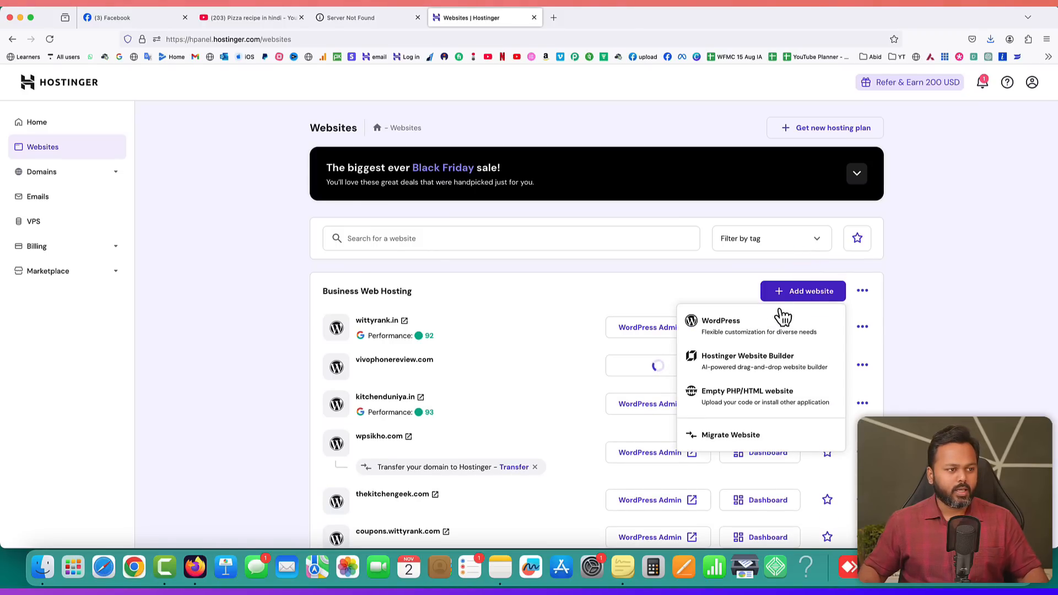
left_click(733, 329)
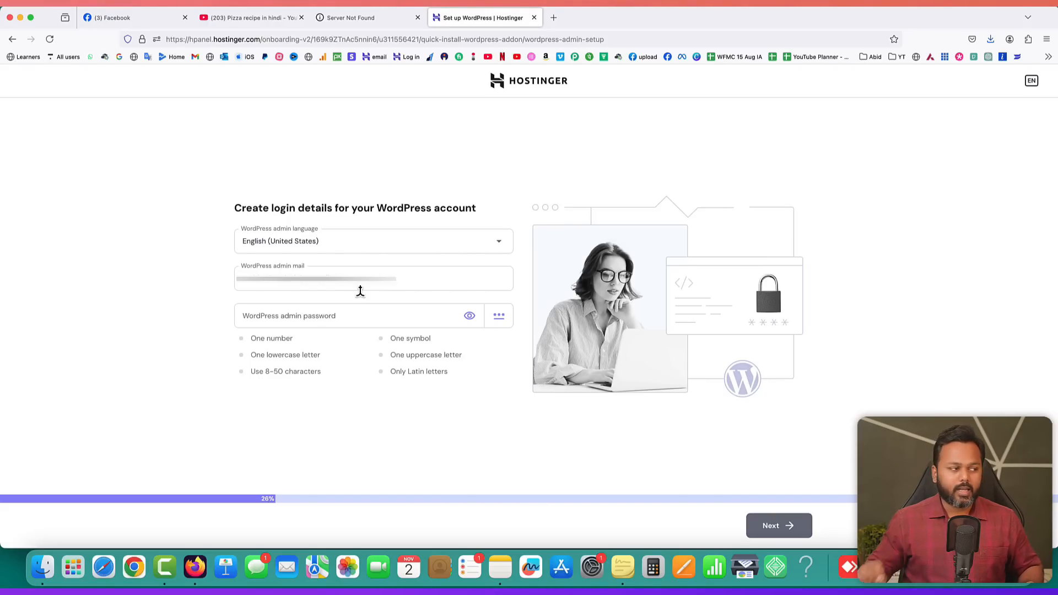
- Paste the admin password into the WordPress login details and continue
left_click(343, 315)
key("super+v")
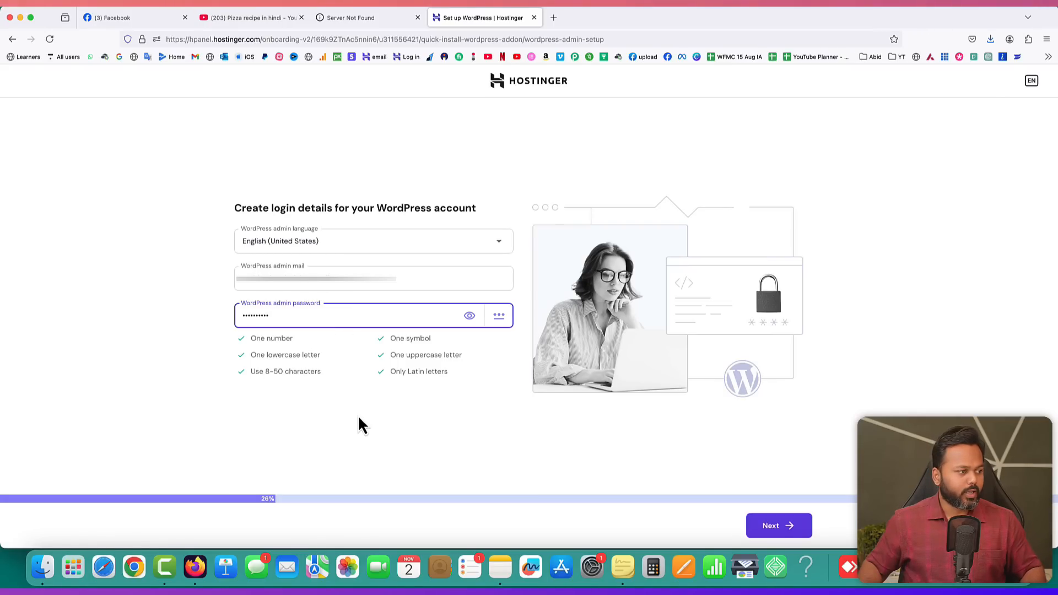
left_click(360, 396)
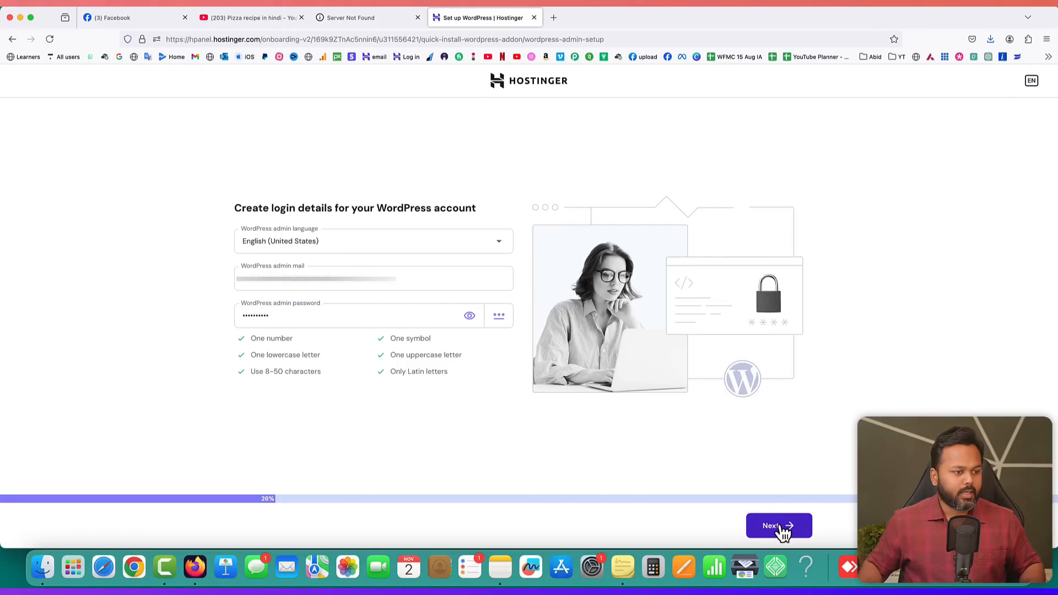
left_click(781, 528)
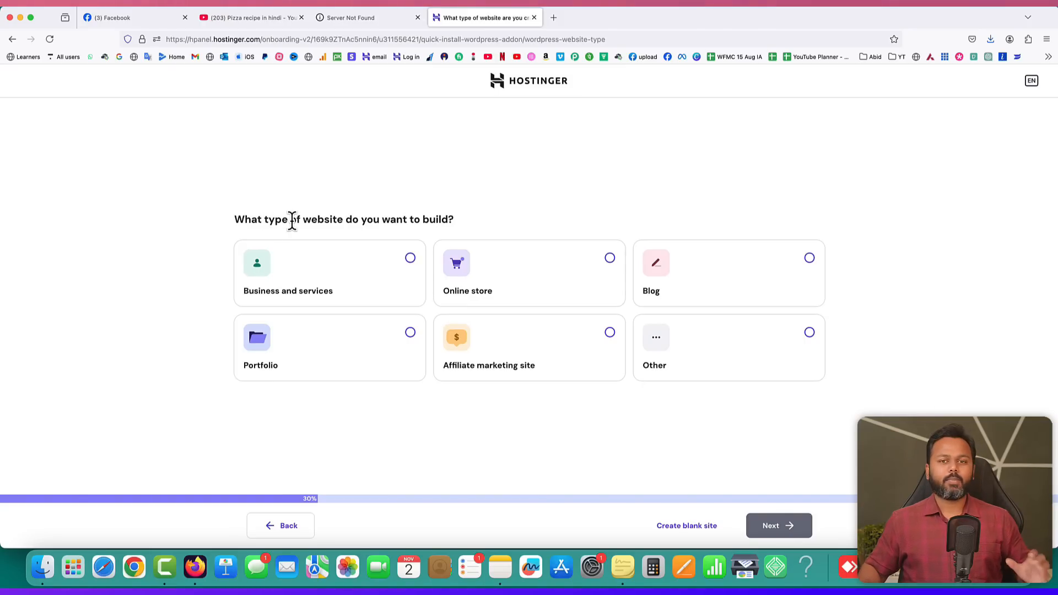
- Choose Online store as the website type and open the Build from scratch options
left_click(609, 259)
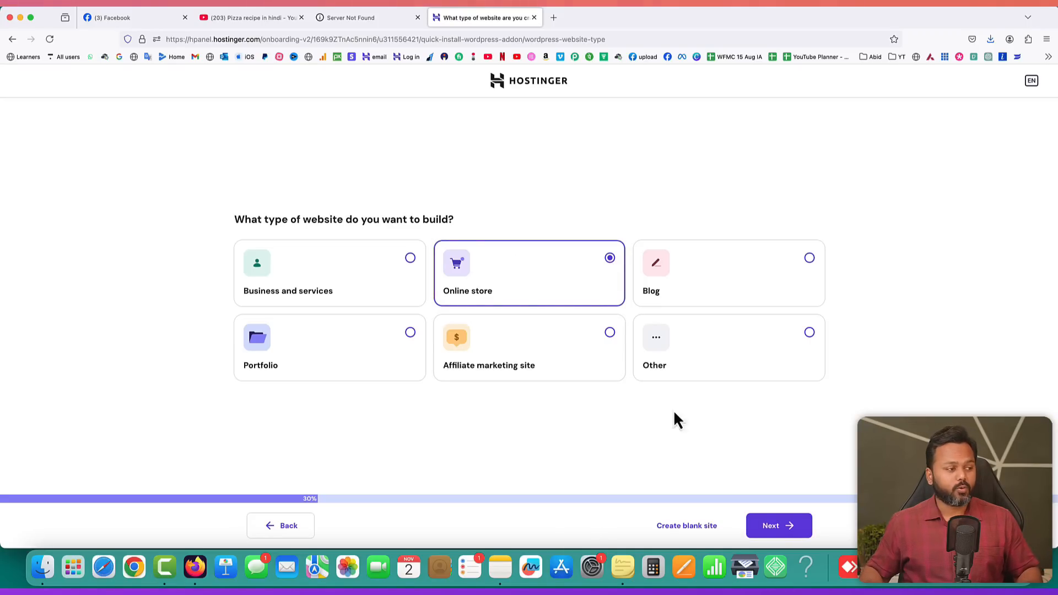
left_click(775, 526)
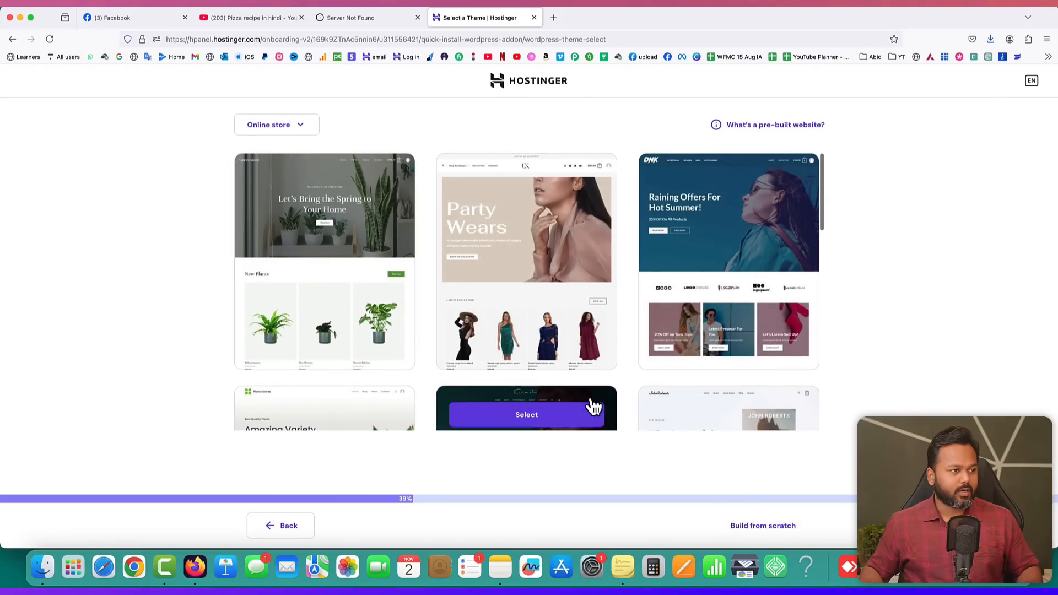
mouse_move(283, 243)
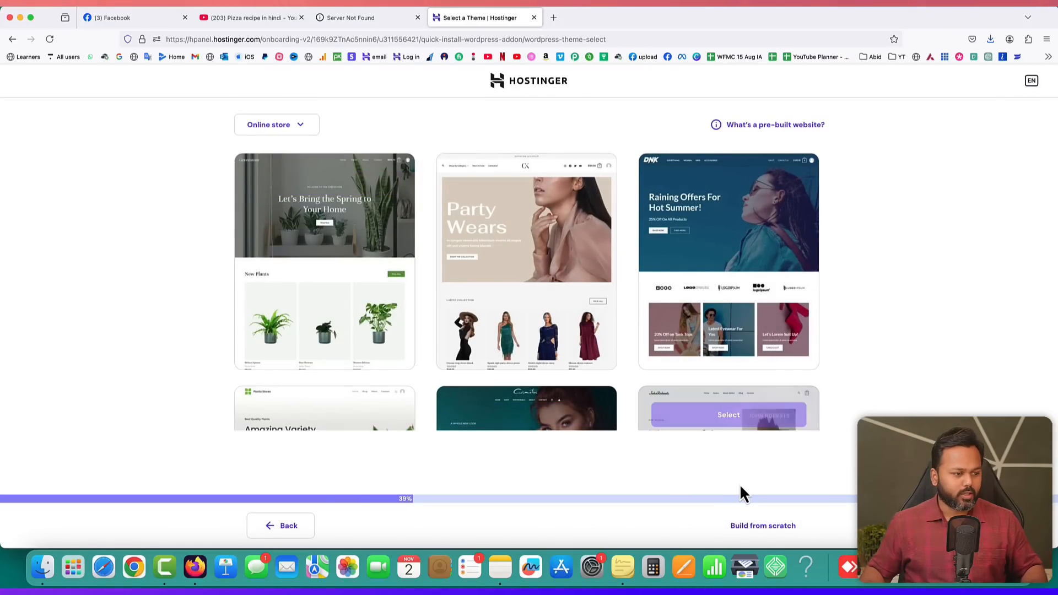
left_click(761, 528)
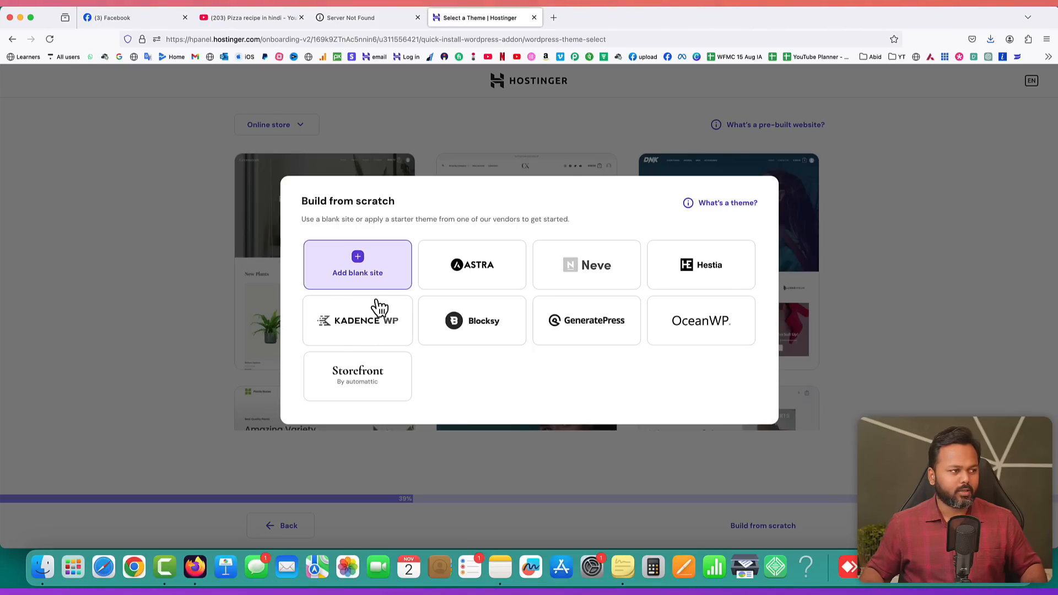
- Choose Add blank site, deselect all recommended plugins, and continue to the domain step
left_click(358, 274)
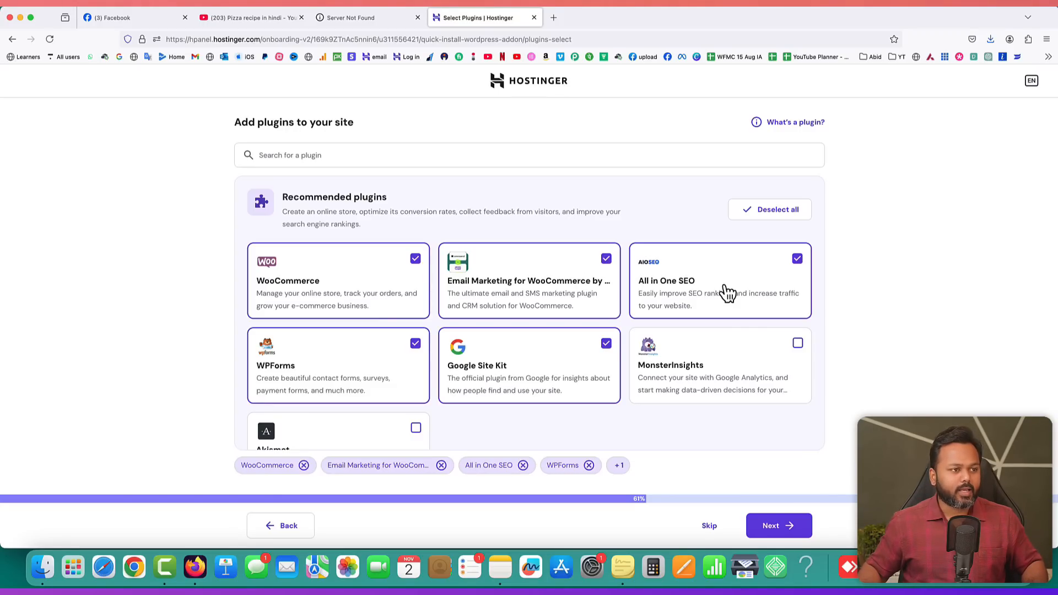
left_click(771, 216)
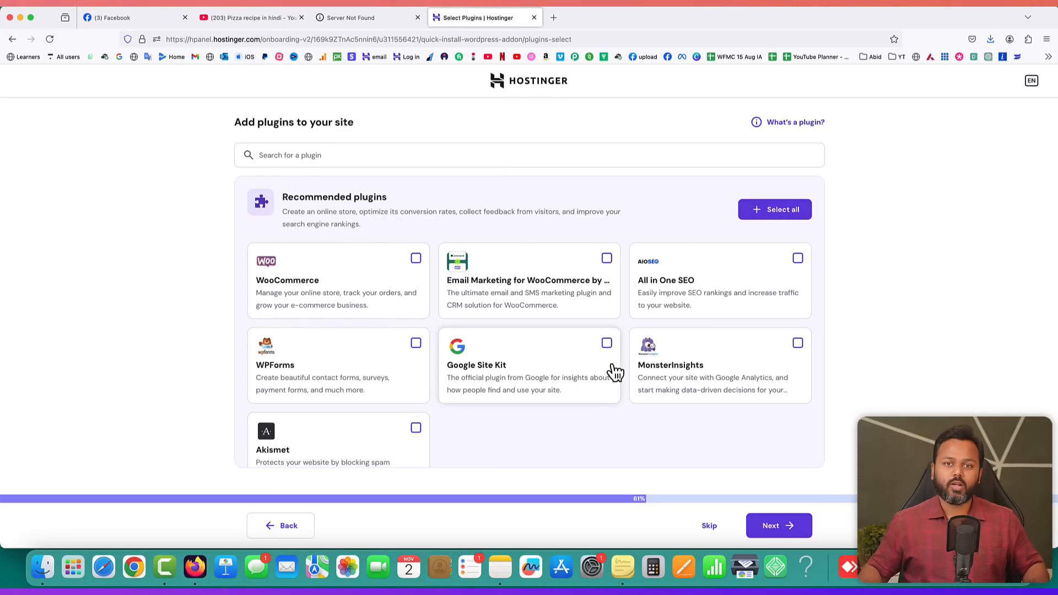
left_click(782, 530)
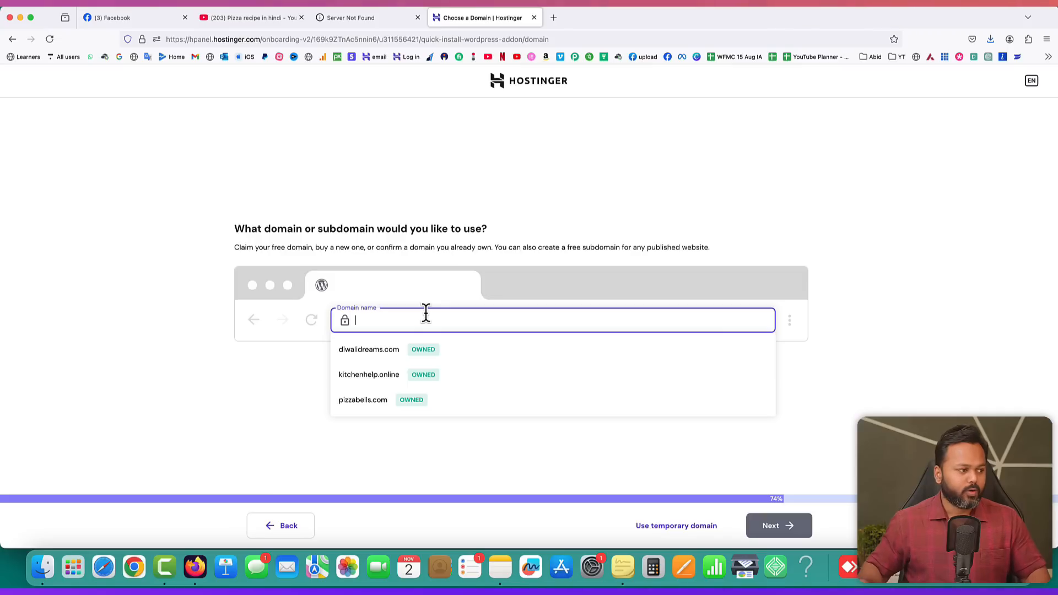
- Select pizzabells.com as the domain, finish setup, and check the pizzabells.com tab
left_click(353, 403)
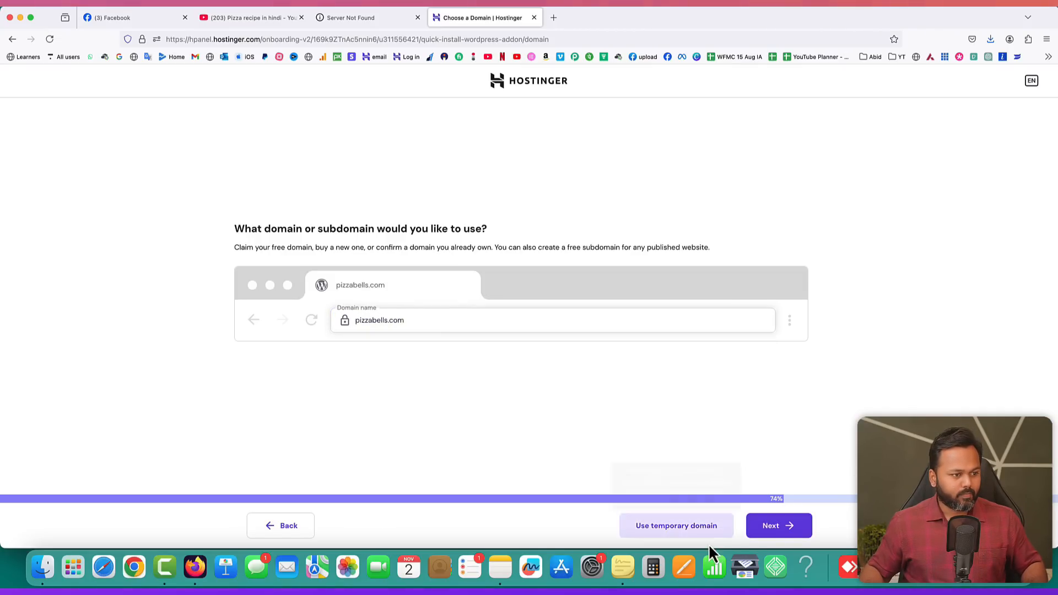
left_click(770, 529)
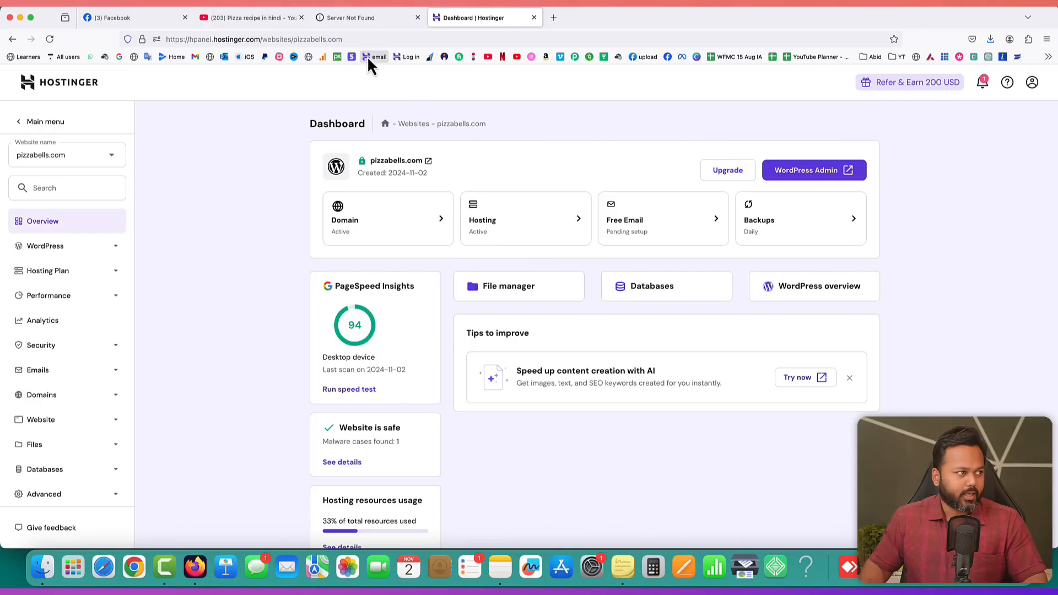
left_click(362, 18)
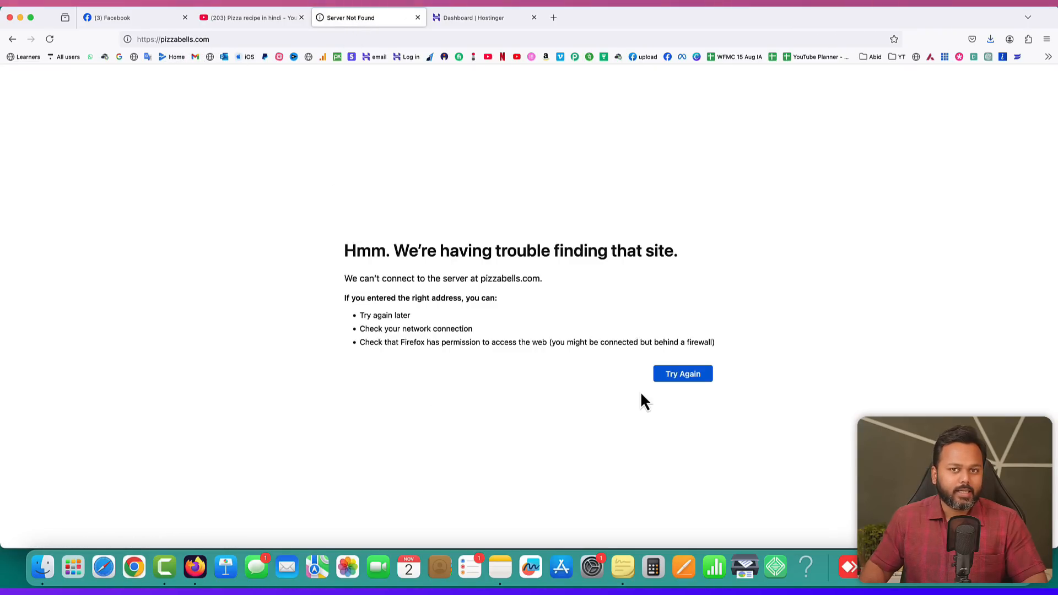
- Reload pizzabells.com in Firefox, copy its address, and switch to Google Chrome
left_click(48, 43)
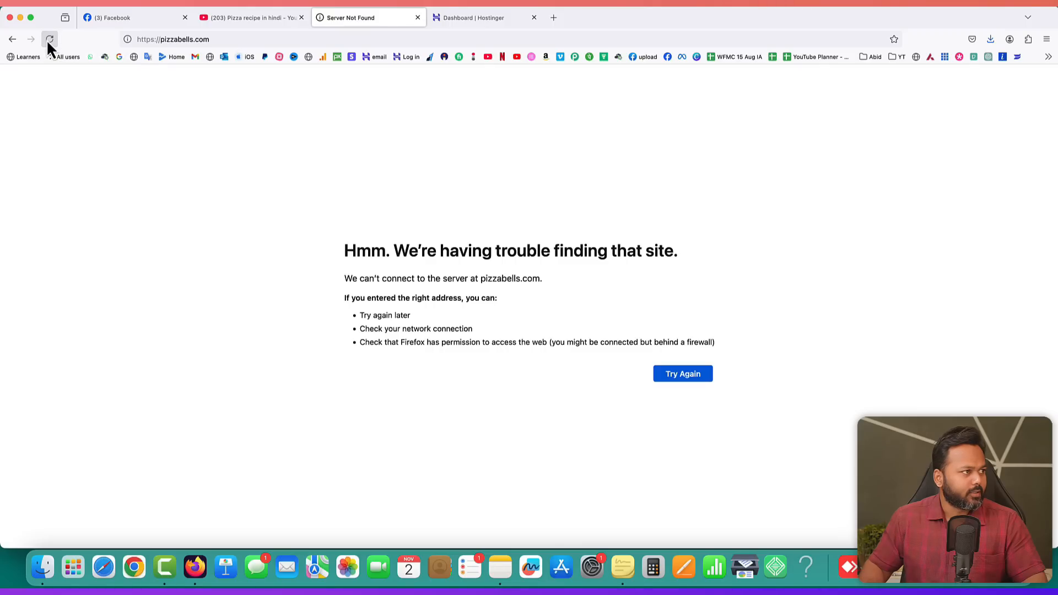
left_click(222, 40)
right_click(200, 41)
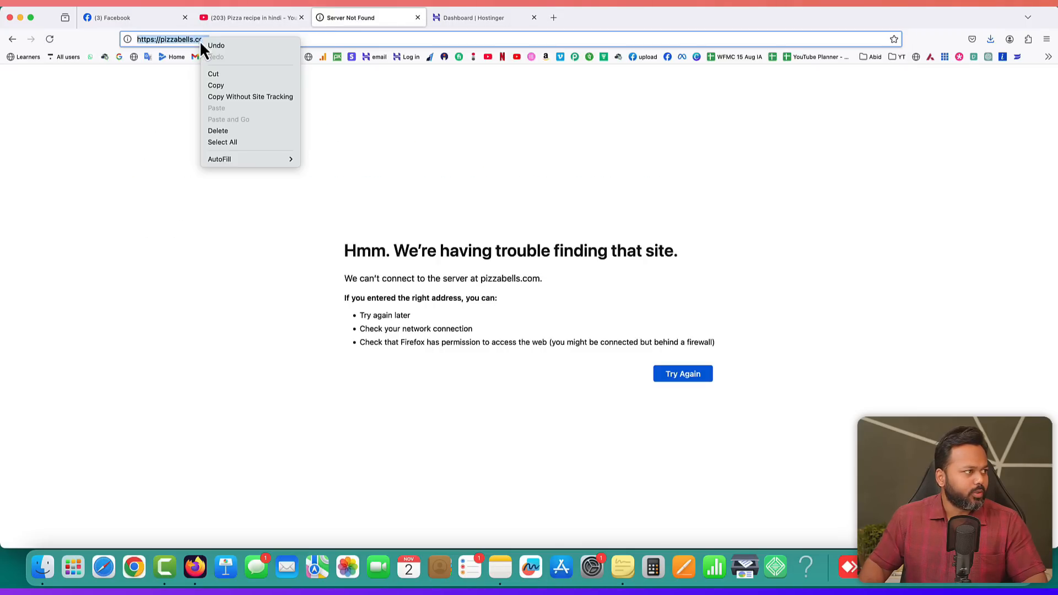
left_click(215, 85)
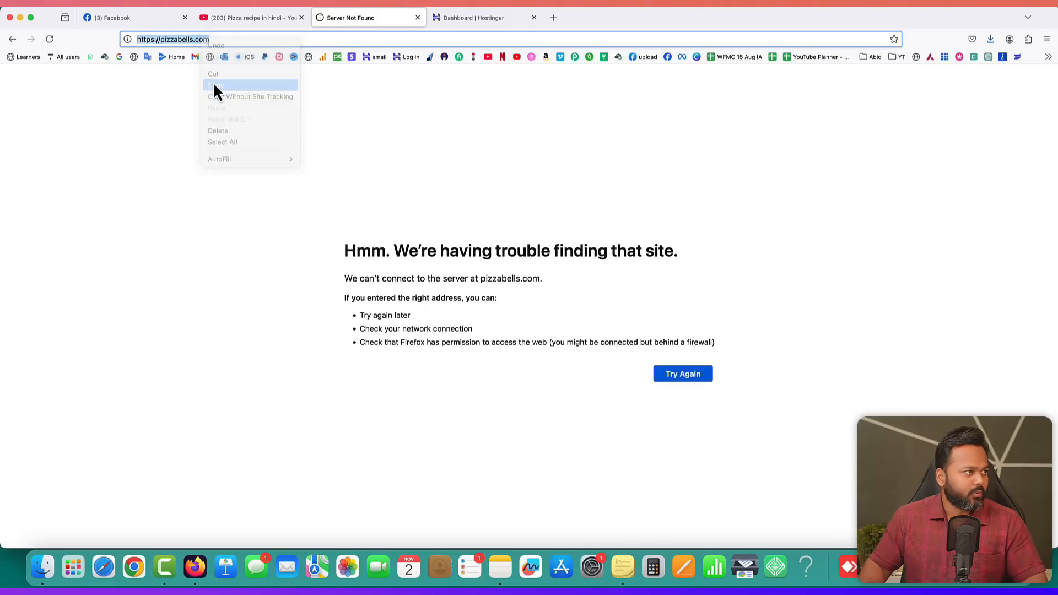
left_click(144, 562)
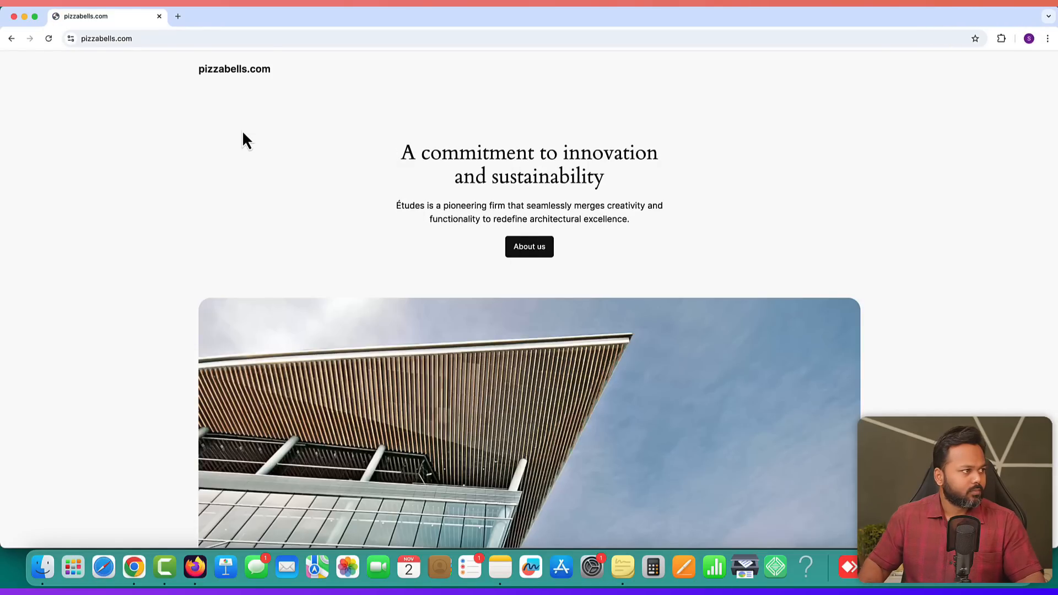
scroll(794, 364, "down", 10)
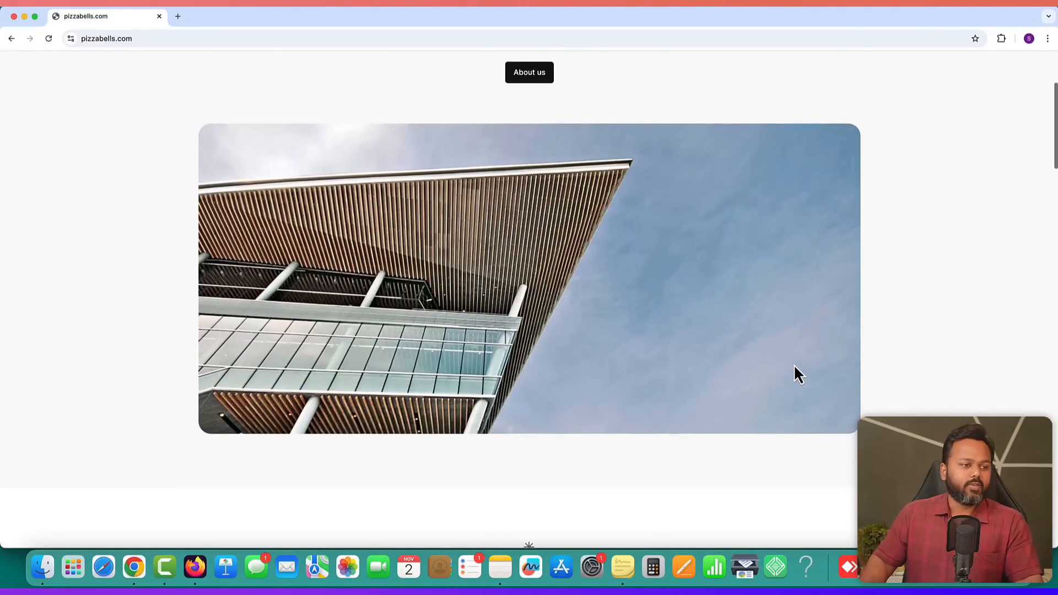
scroll(795, 368, "down", 6)
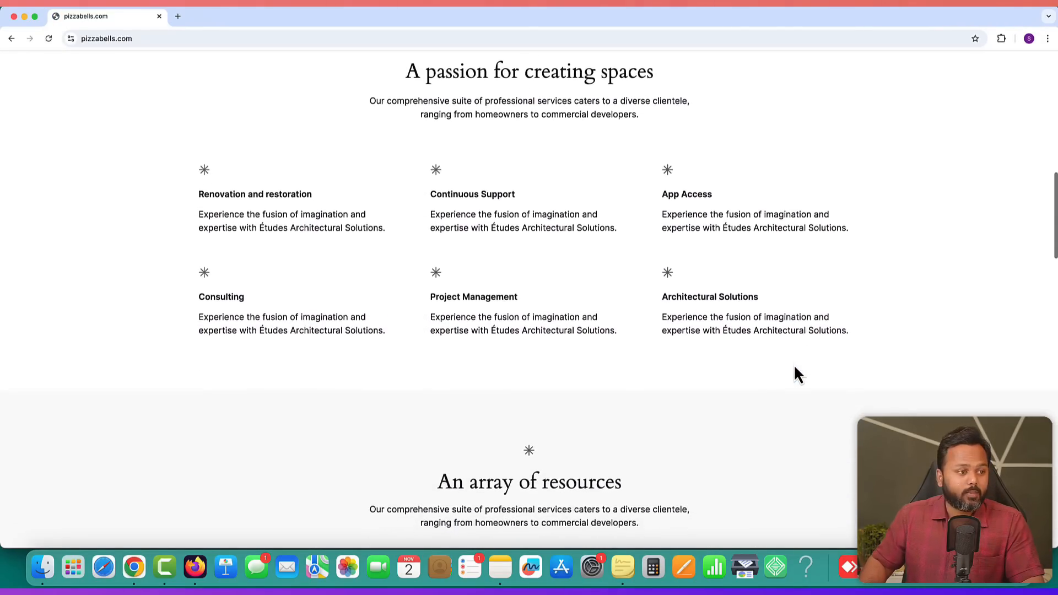
scroll(794, 368, "up", 6)
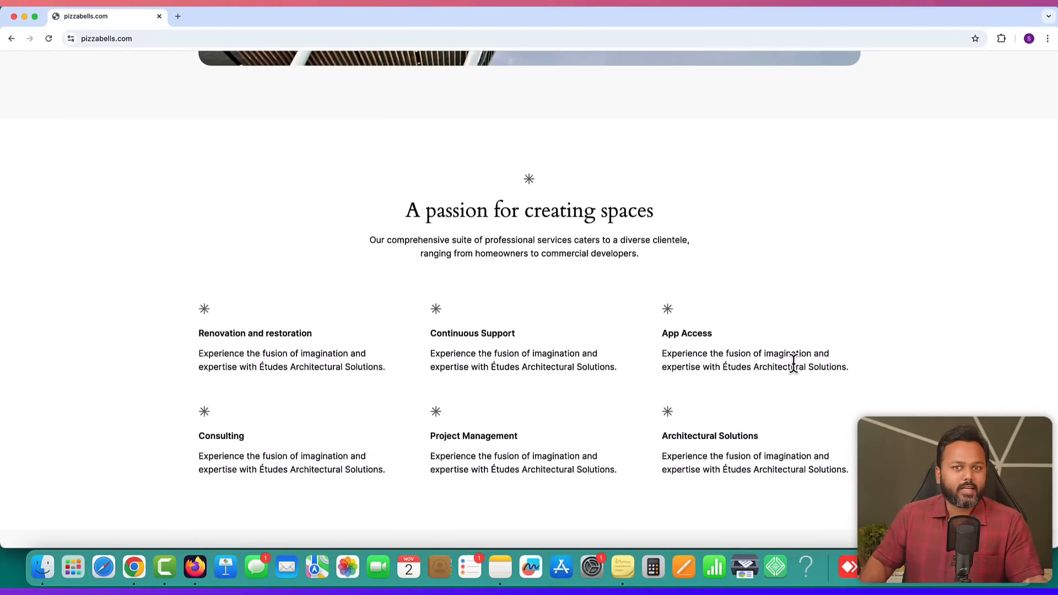
scroll(793, 364, "up", 10)
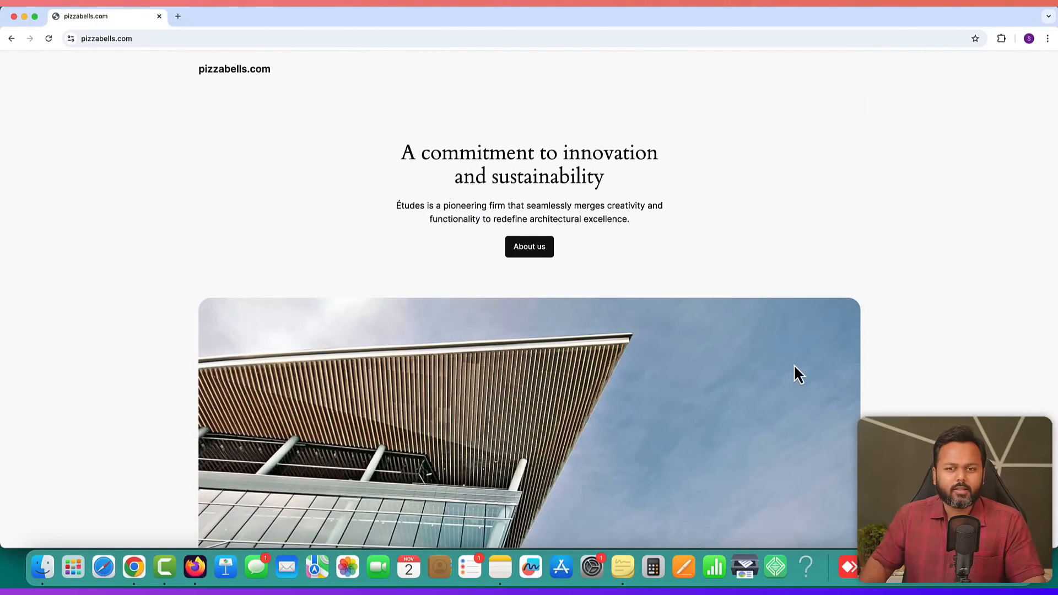
scroll(794, 366, "down", 7)
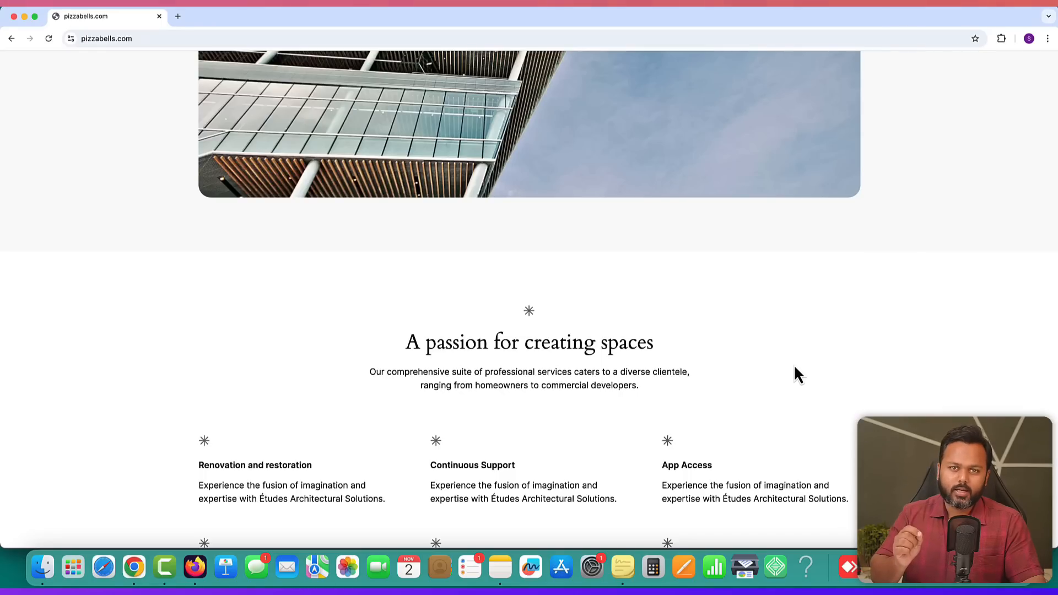
scroll(794, 368, "down", 15)
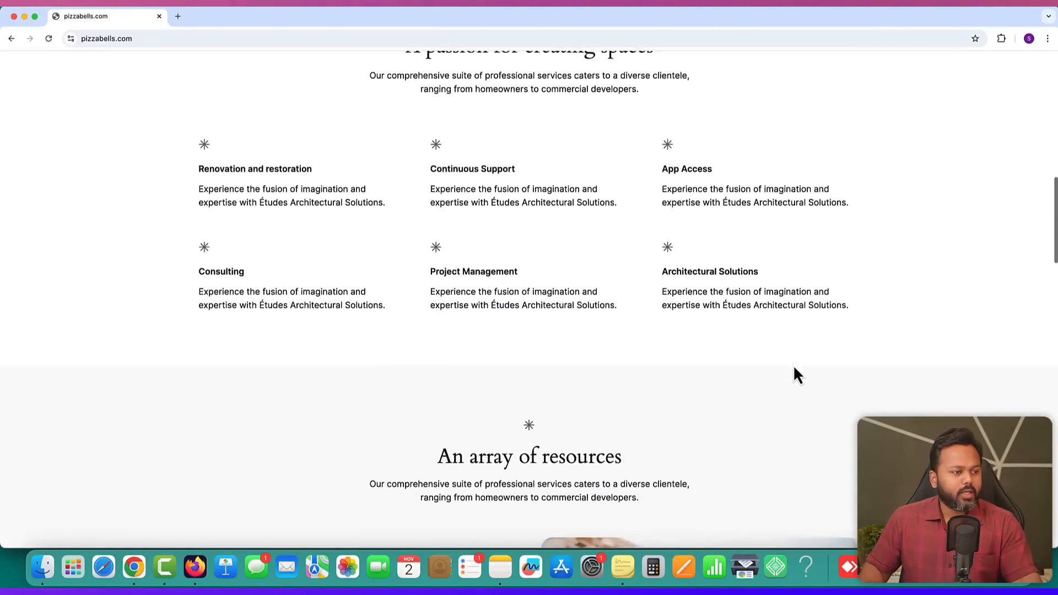
scroll(797, 375, "down", 5)
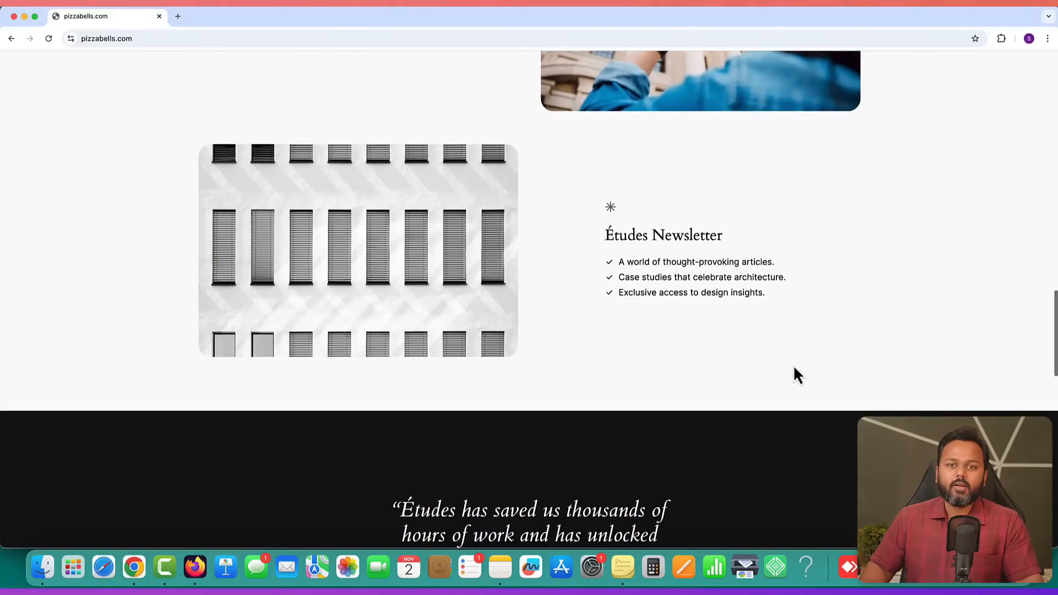
scroll(796, 375, "down", 10)
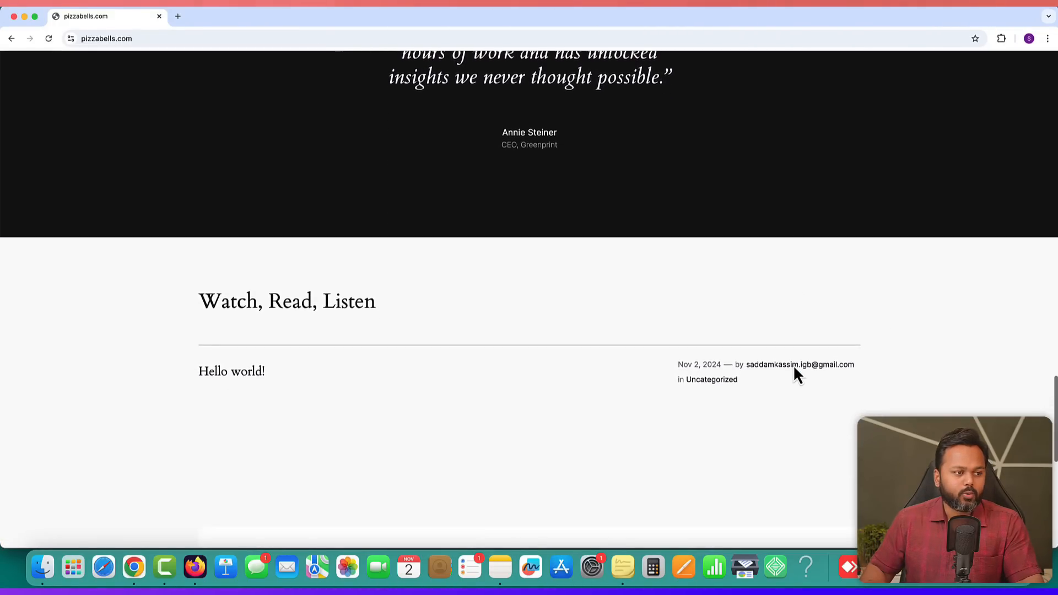
scroll(796, 368, "down", 5)
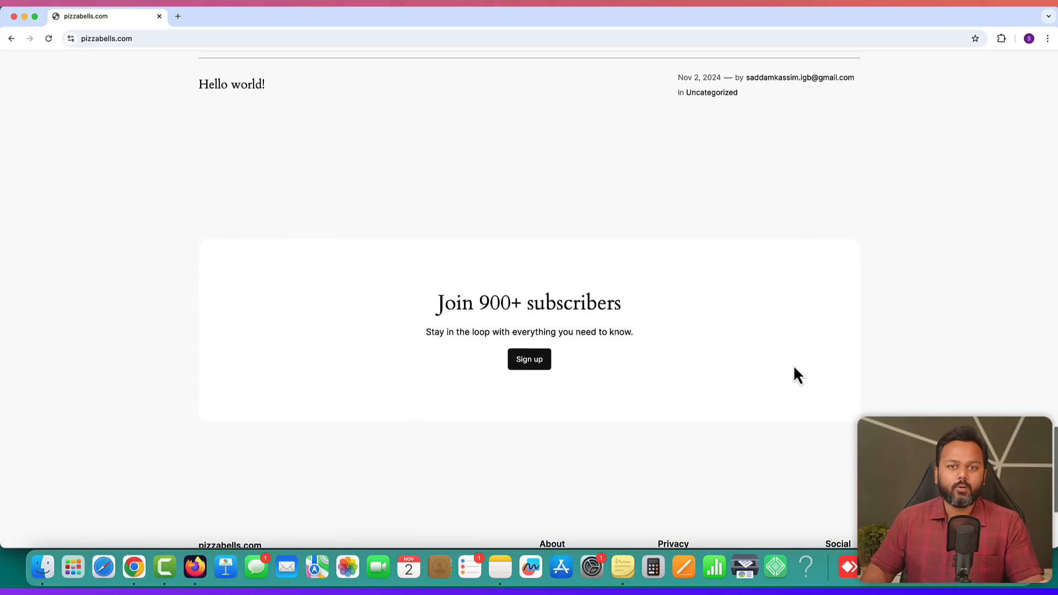
scroll(793, 365, "up", 20)
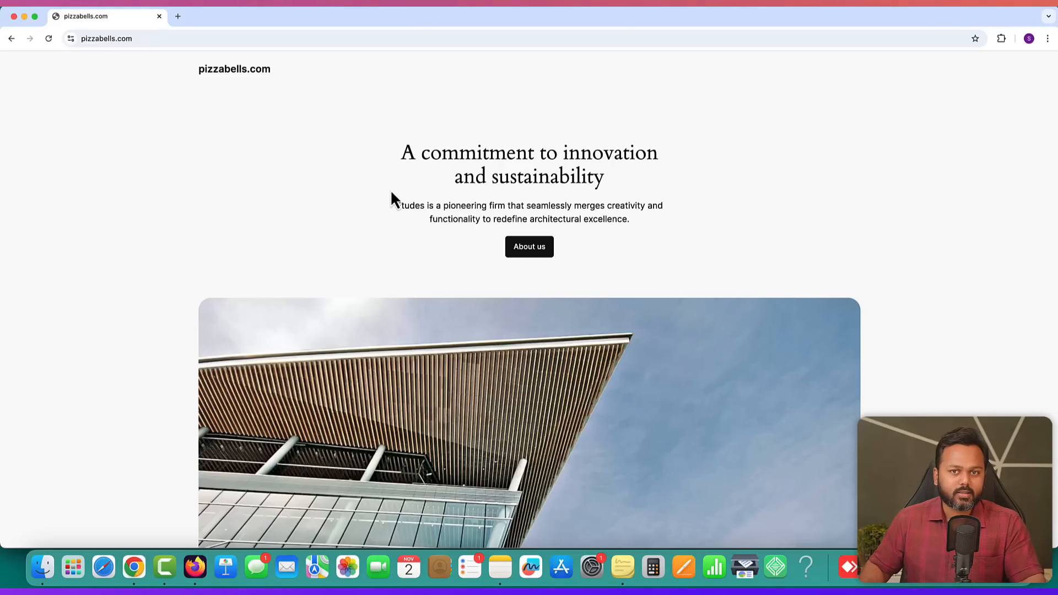
- Load pizzabells.com/wp-admin in a new tab and log in with the admin credentials
left_click(178, 17)
type("pi")
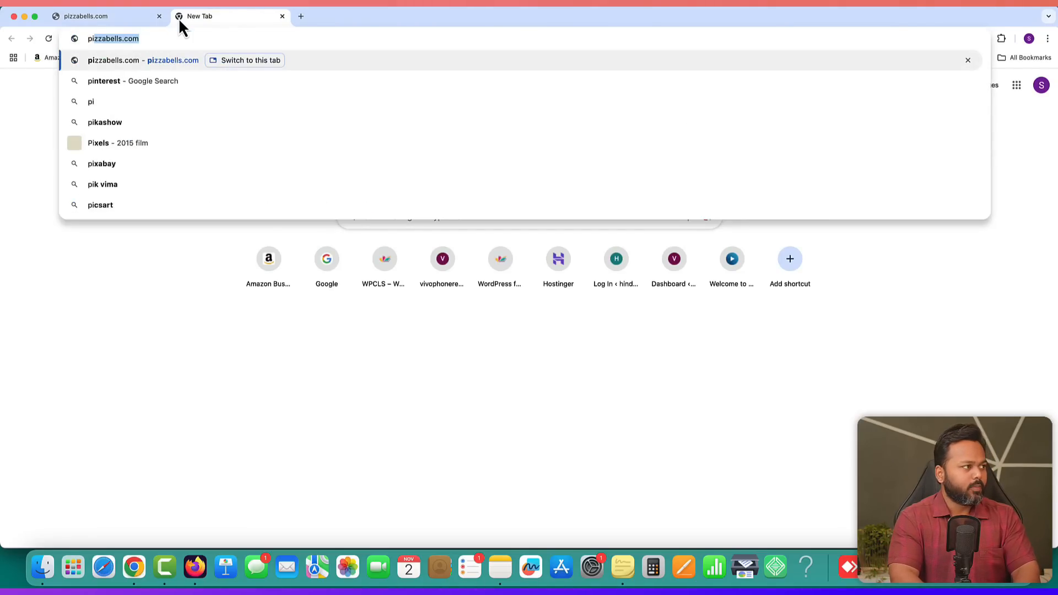
type("zzabells.com")
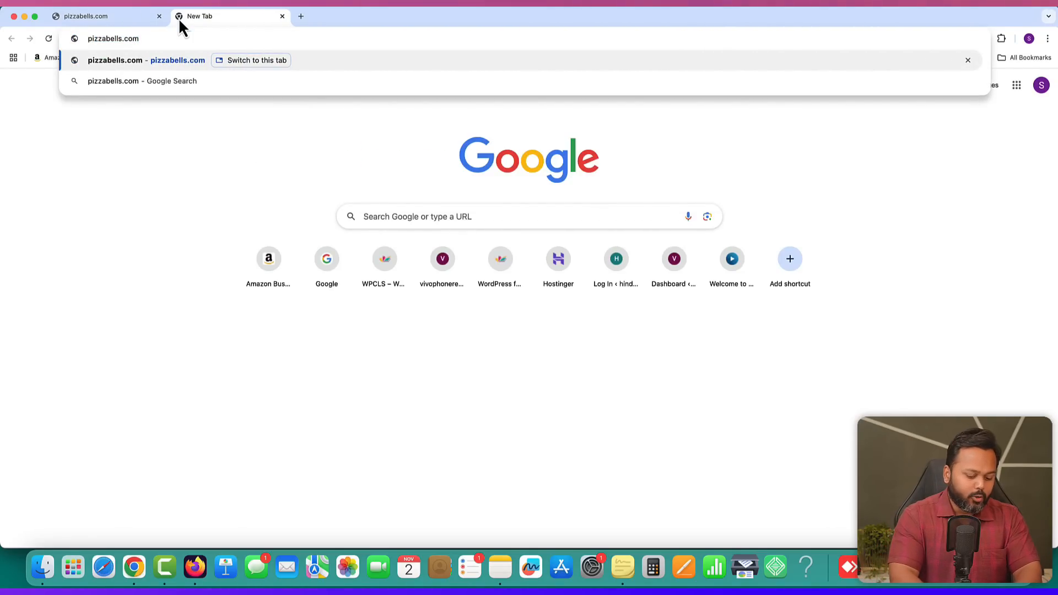
type("/")
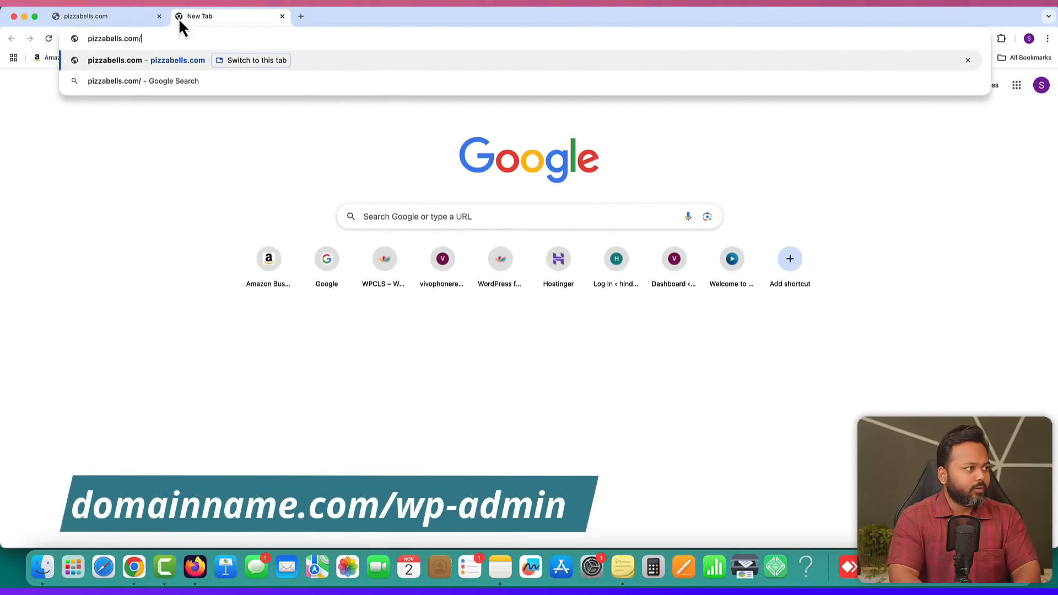
type("w")
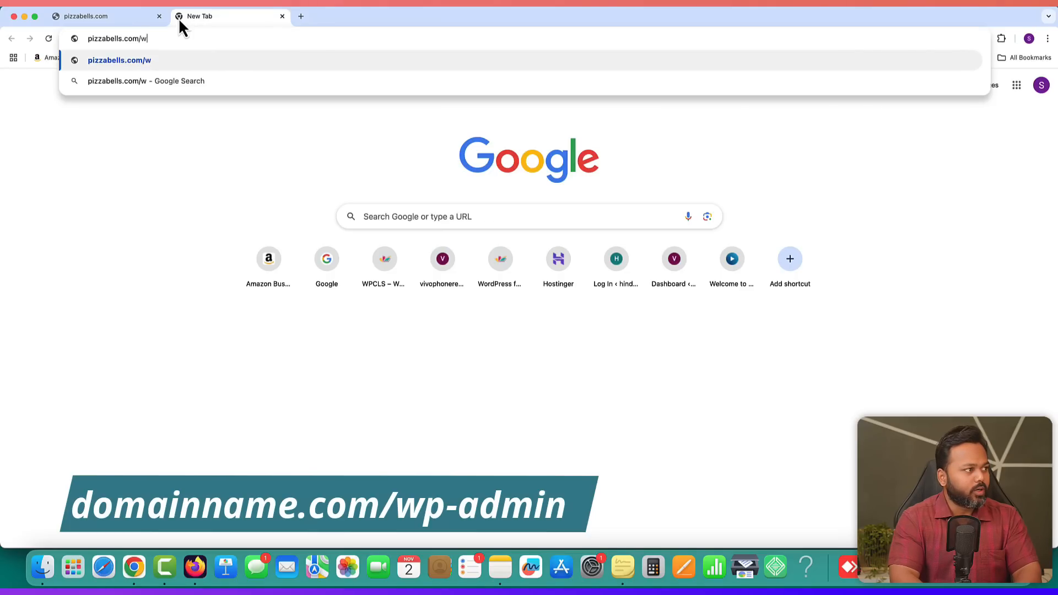
type("p-a")
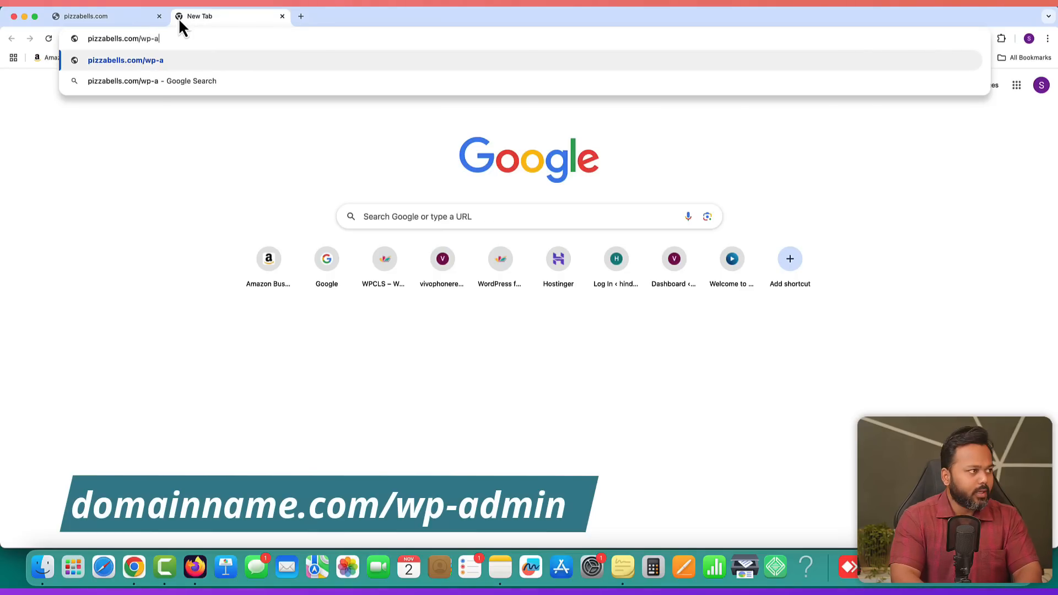
type("dmin")
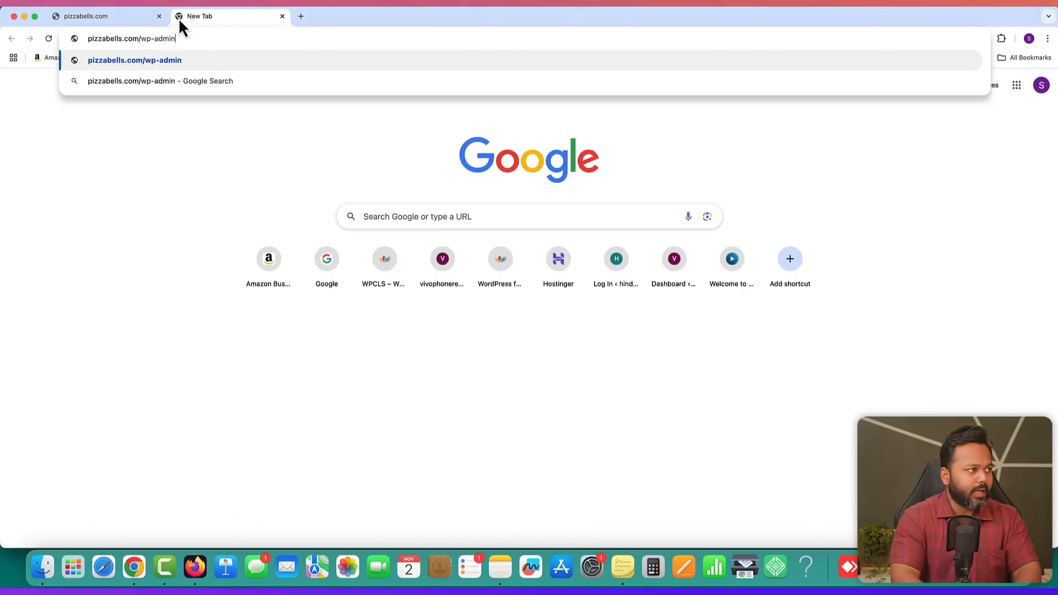
key("Return")
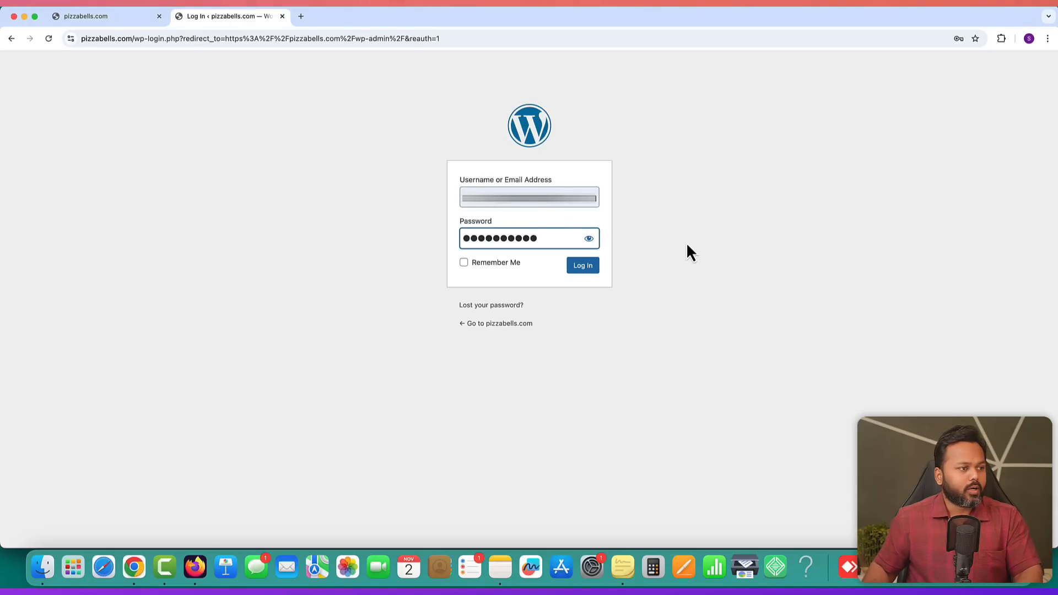
left_click(687, 245)
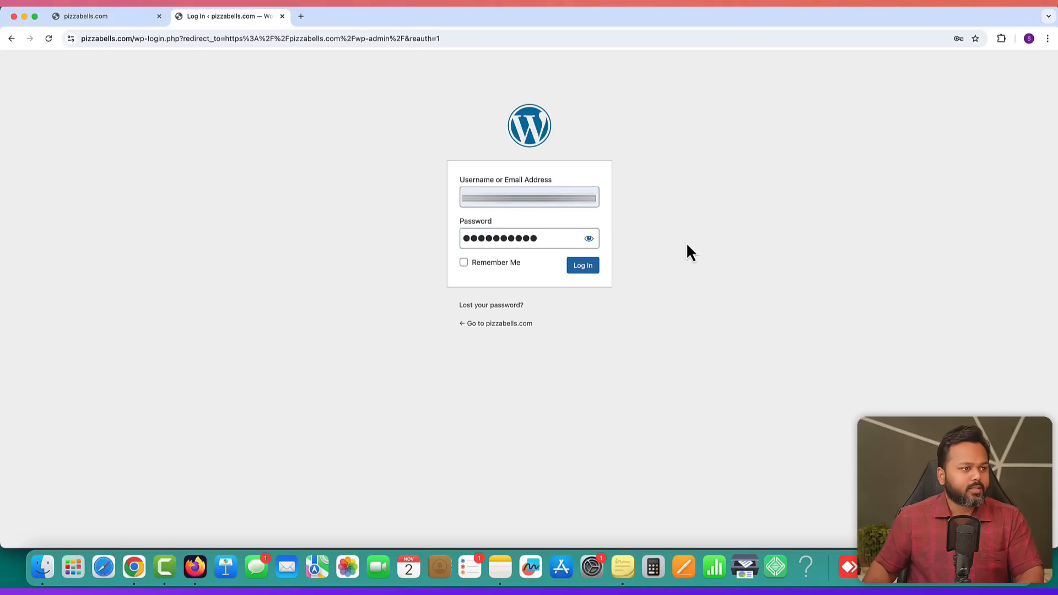
left_click(582, 270)
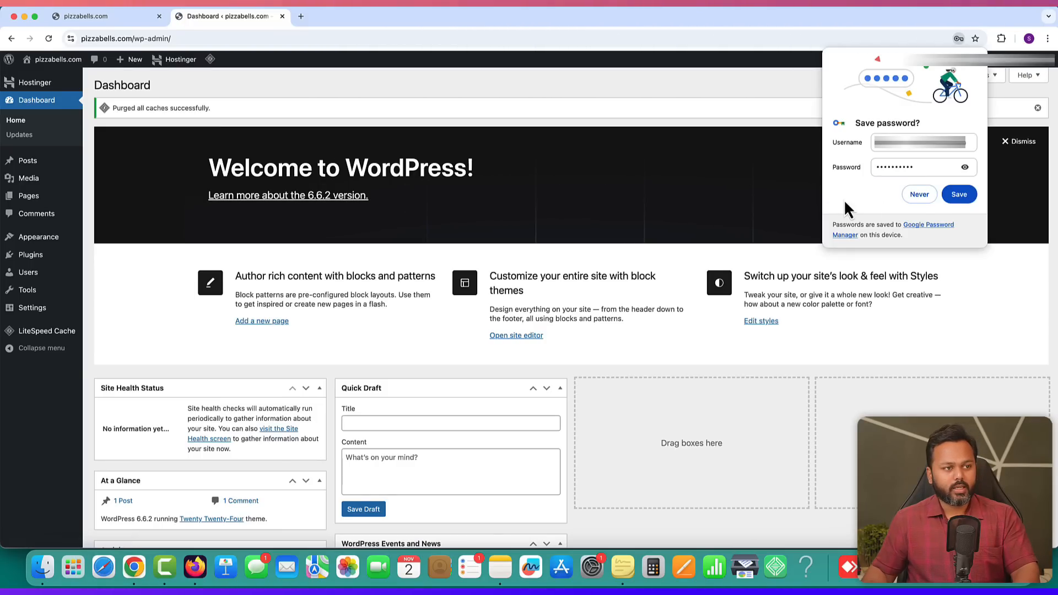
- Decline Chrome's save-password prompt and move the Dashboard tab to first position
left_click(918, 194)
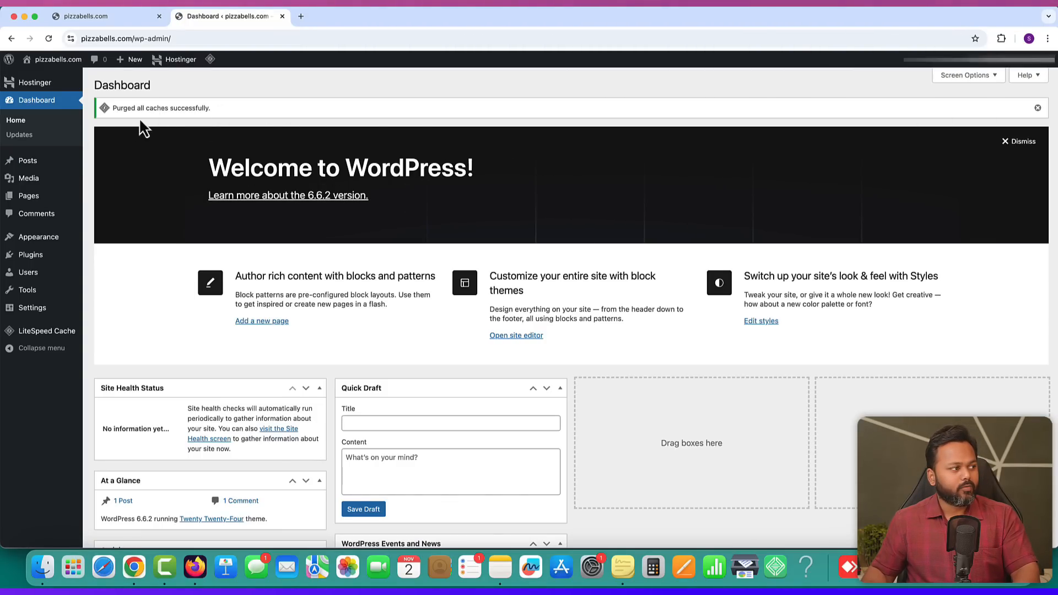
left_click_drag(95, 85, 155, 86)
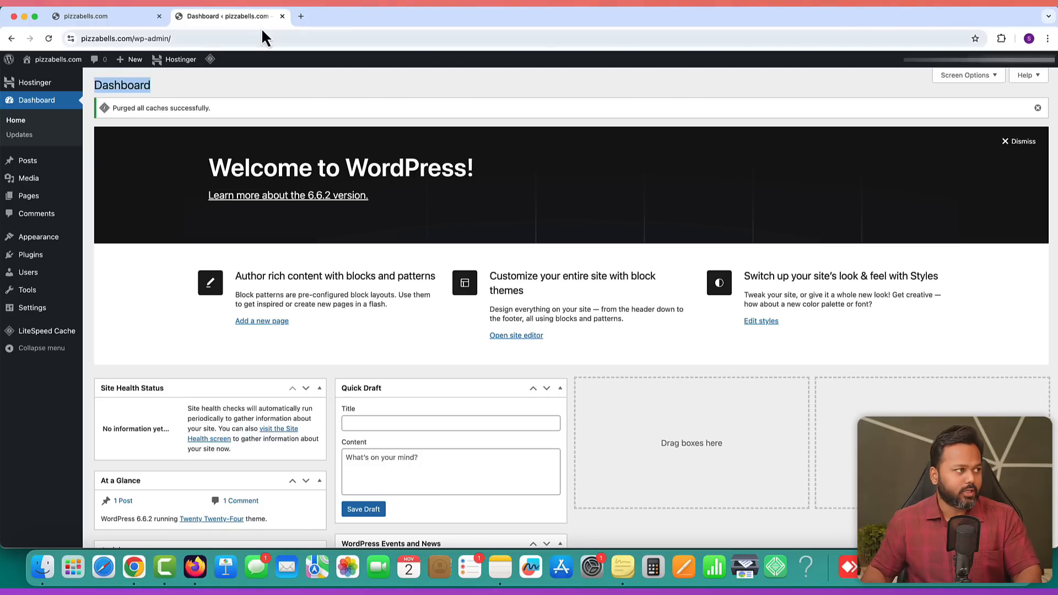
left_click_drag(222, 17, 132, 18)
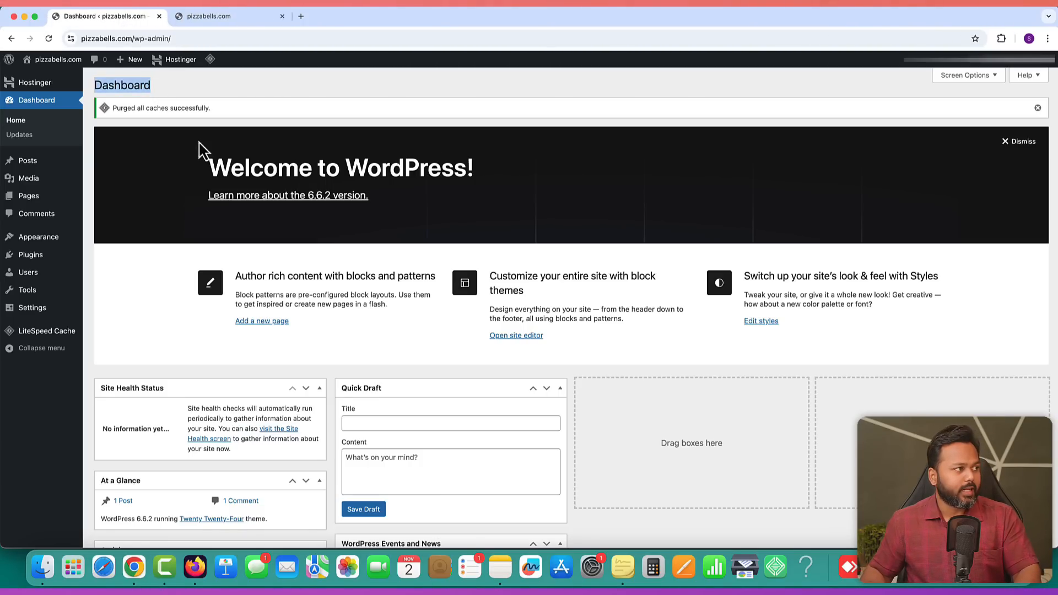
- Reload the site homepage so it shows the admin bar, then return to the Dashboard
left_click(237, 17)
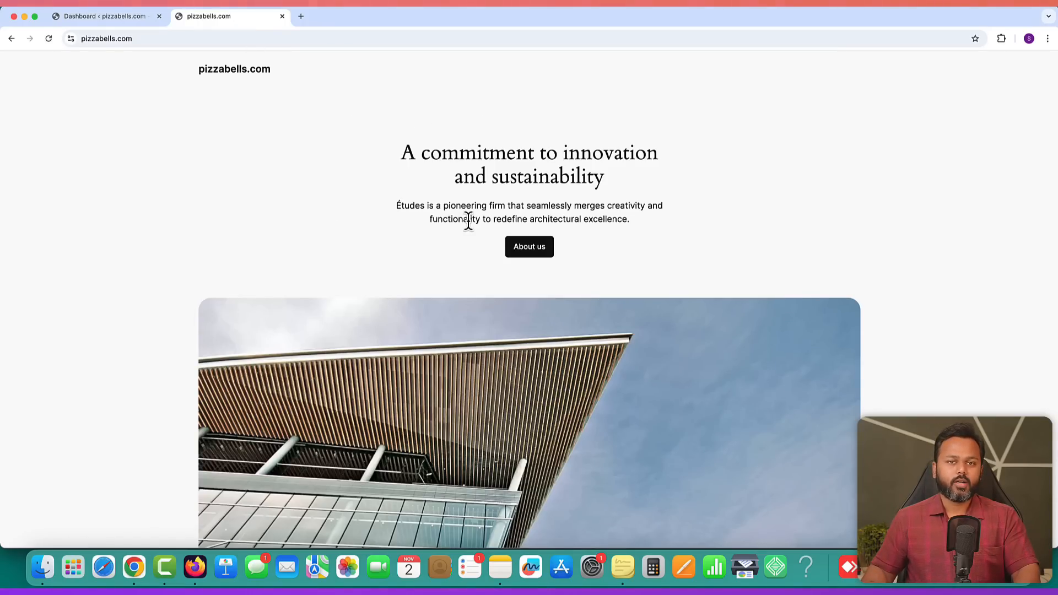
left_click(122, 25)
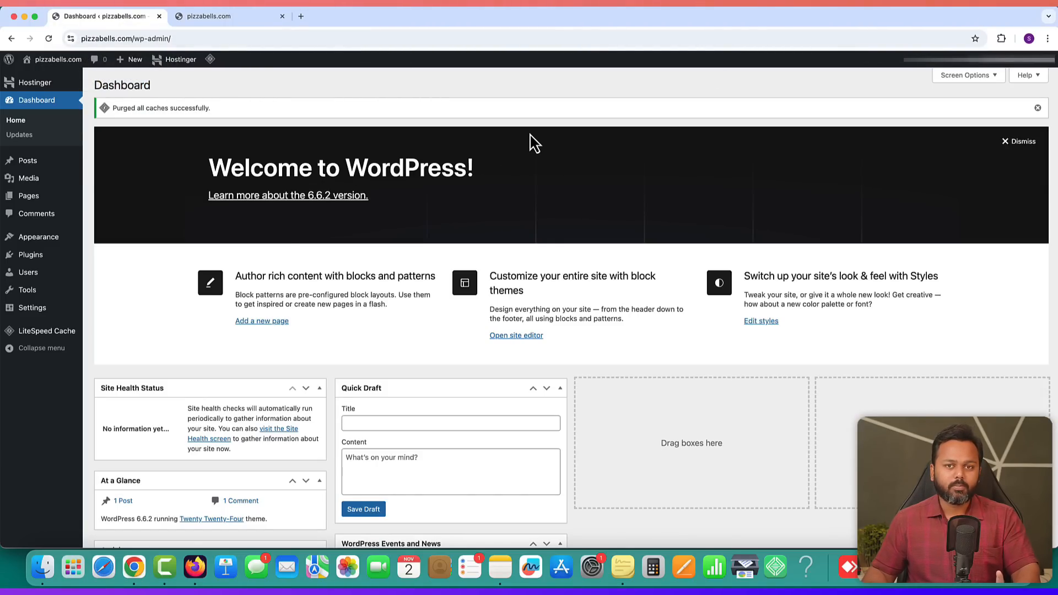
left_click(201, 17)
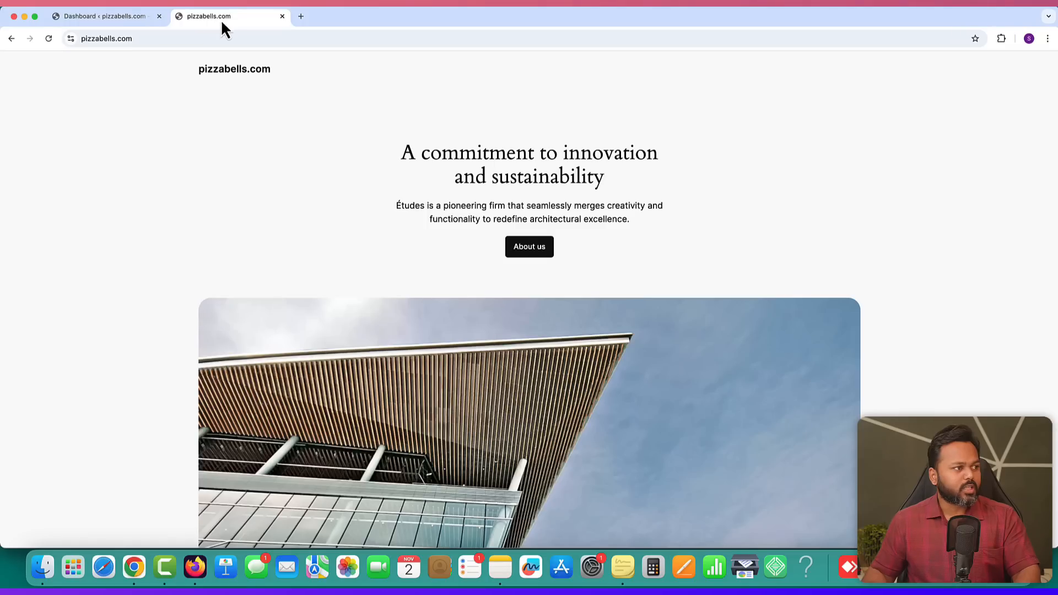
left_click(50, 38)
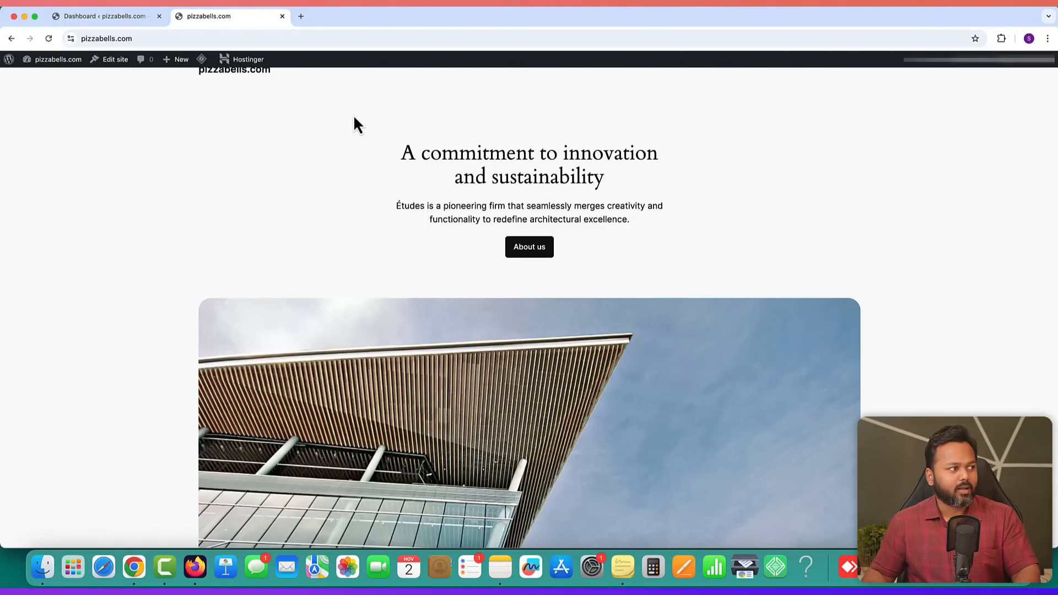
scroll(352, 115, "up", 1)
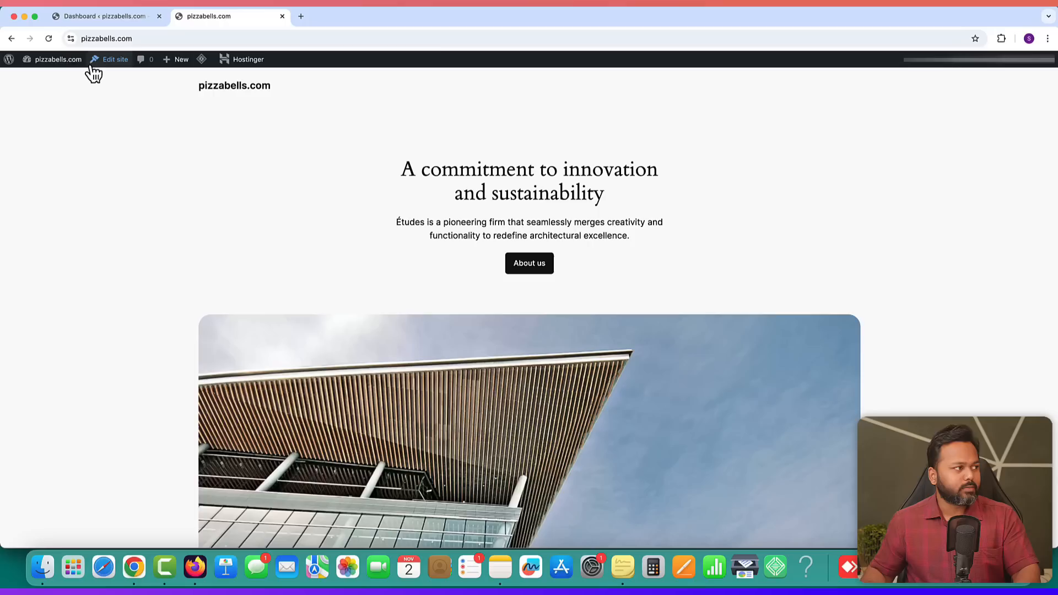
mouse_move(47, 64)
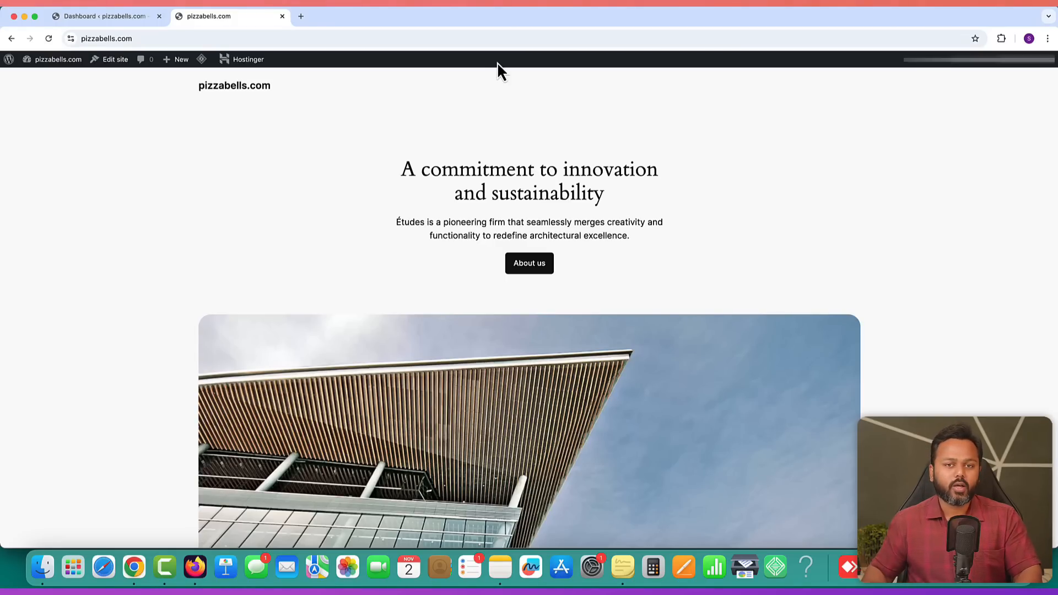
left_click(80, 16)
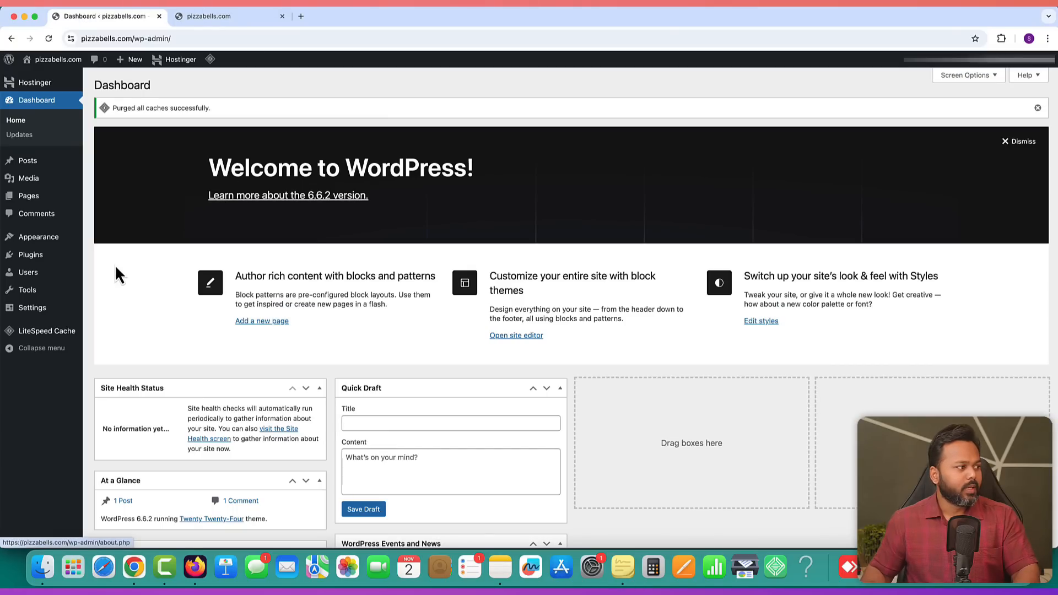
mouse_move(49, 242)
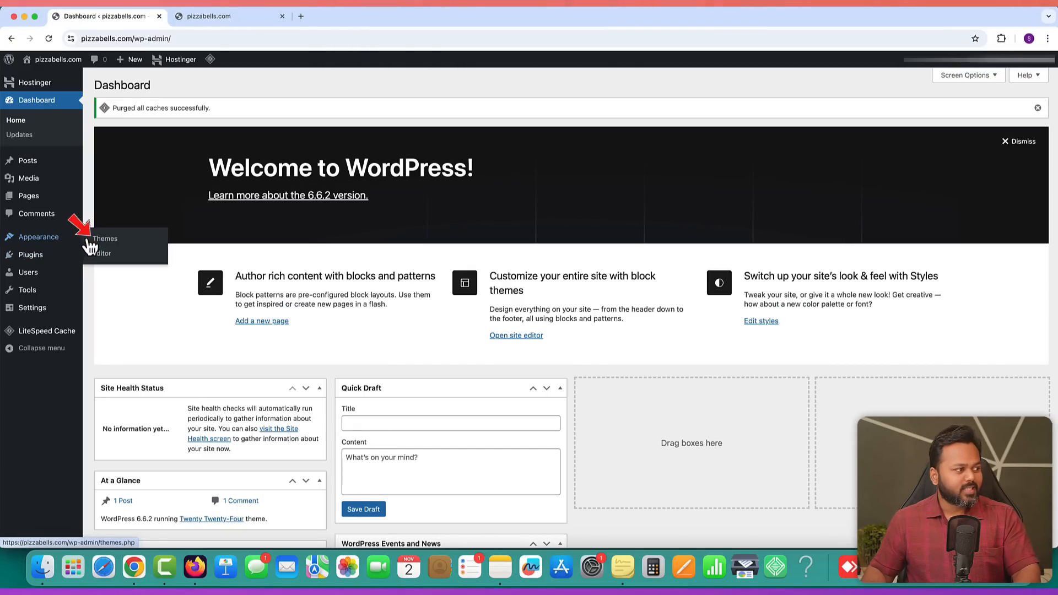
- Activate the Twenty Twenty-Three theme and reload the site to preview it
left_click(104, 243)
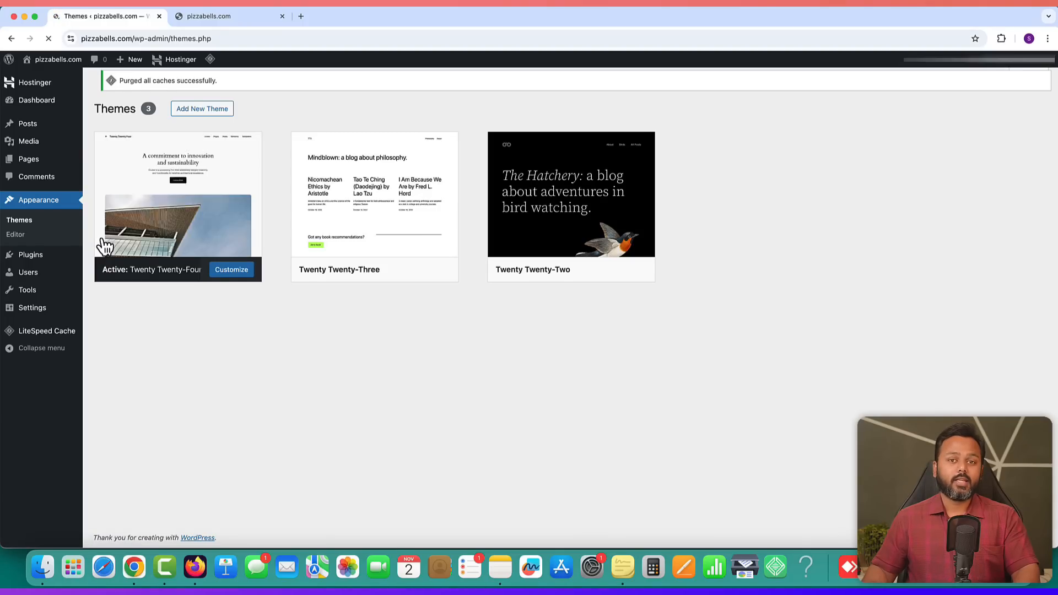
left_click(208, 18)
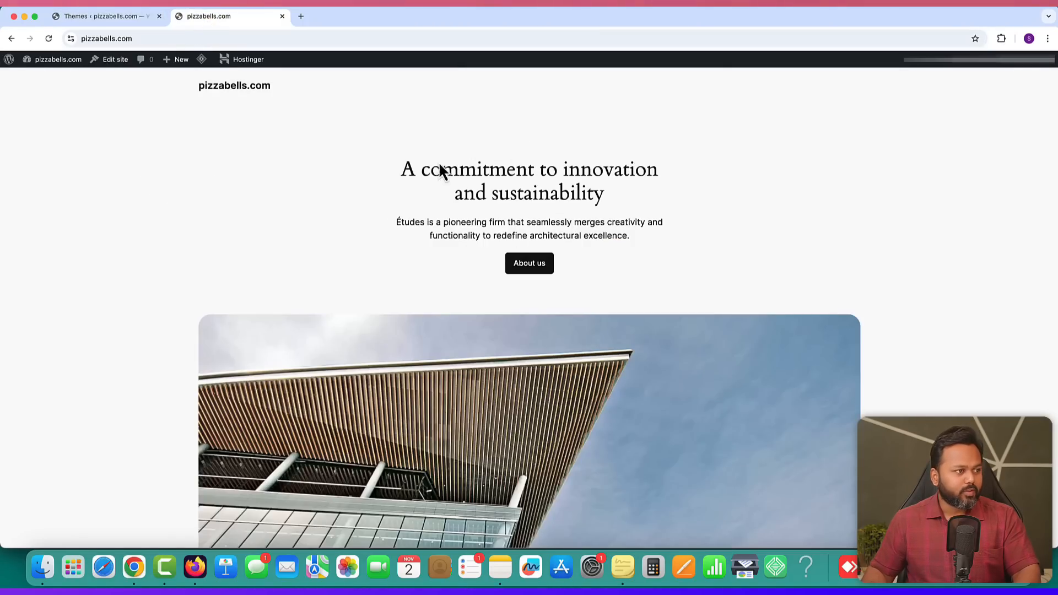
scroll(710, 389, "down", 10)
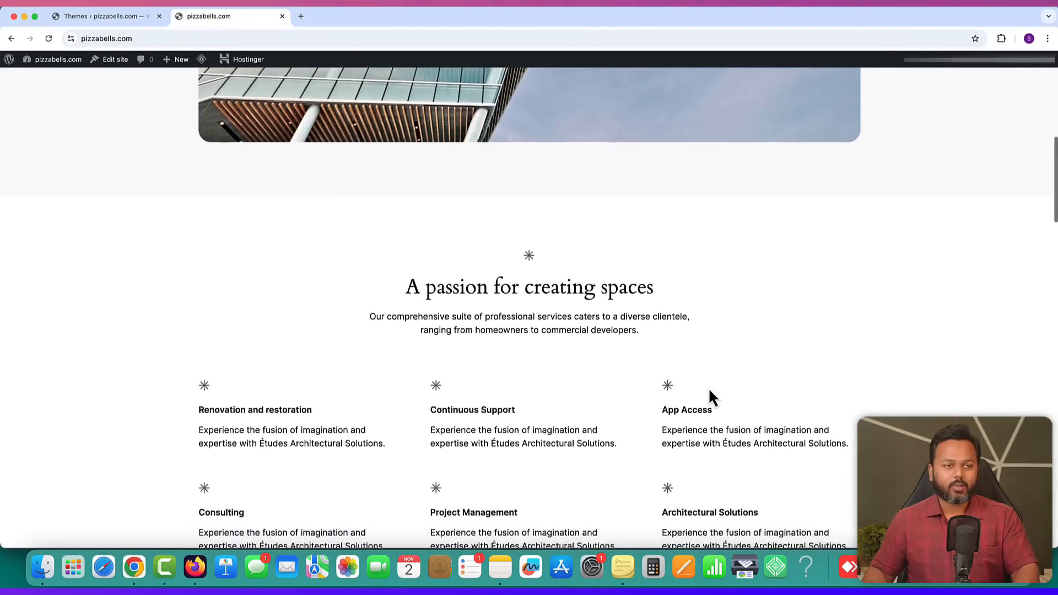
scroll(709, 391, "up", 10)
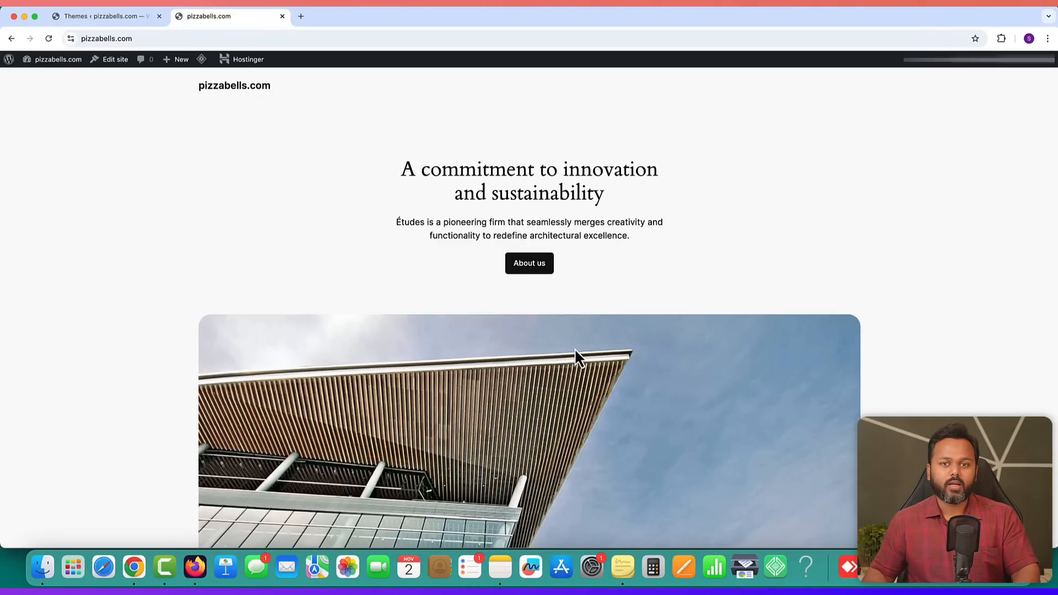
left_click(84, 16)
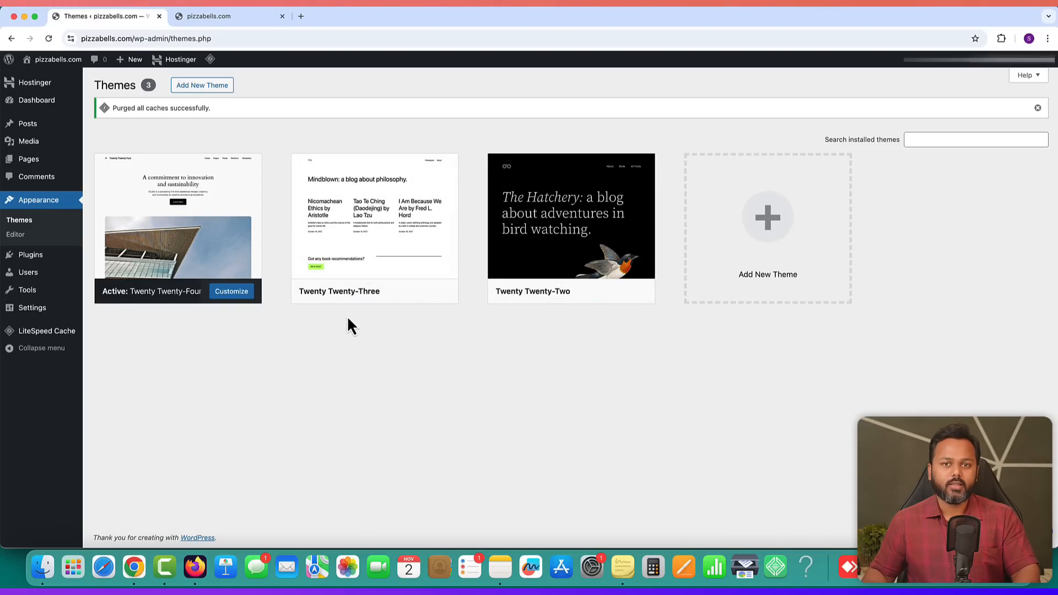
mouse_move(361, 262)
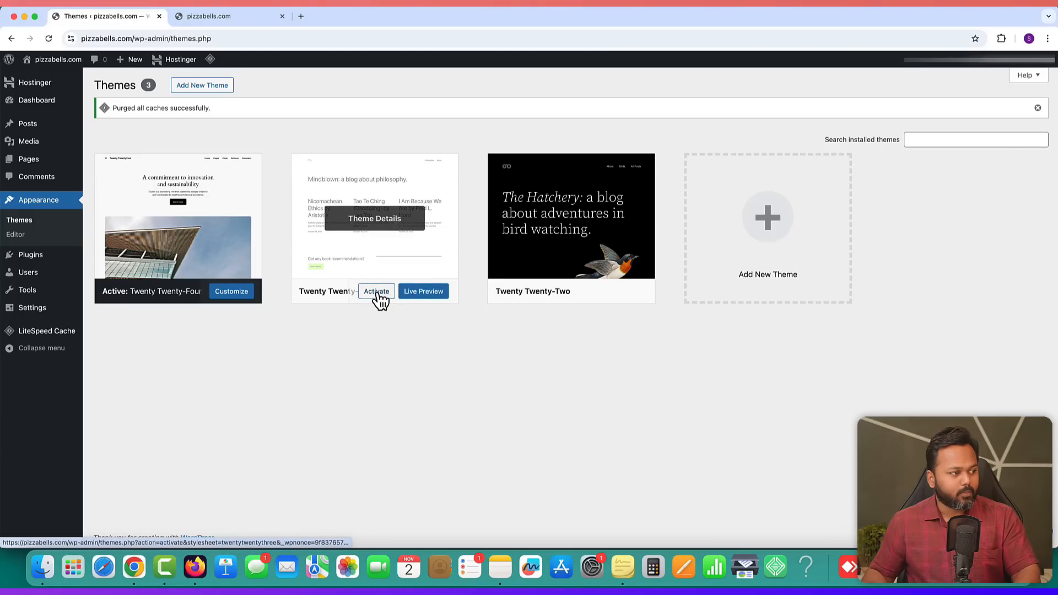
left_click(234, 19)
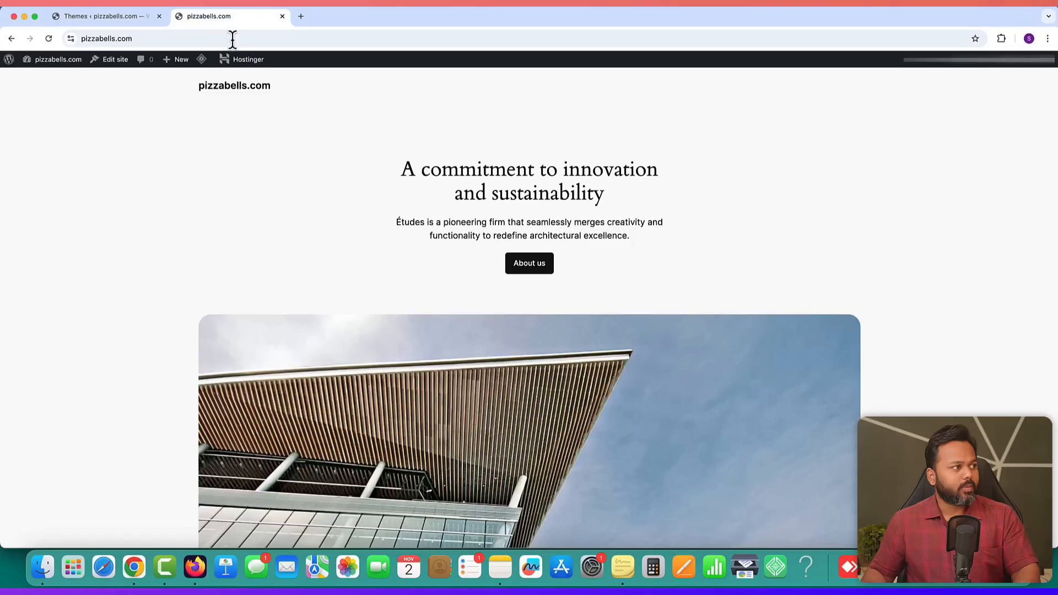
left_click(48, 38)
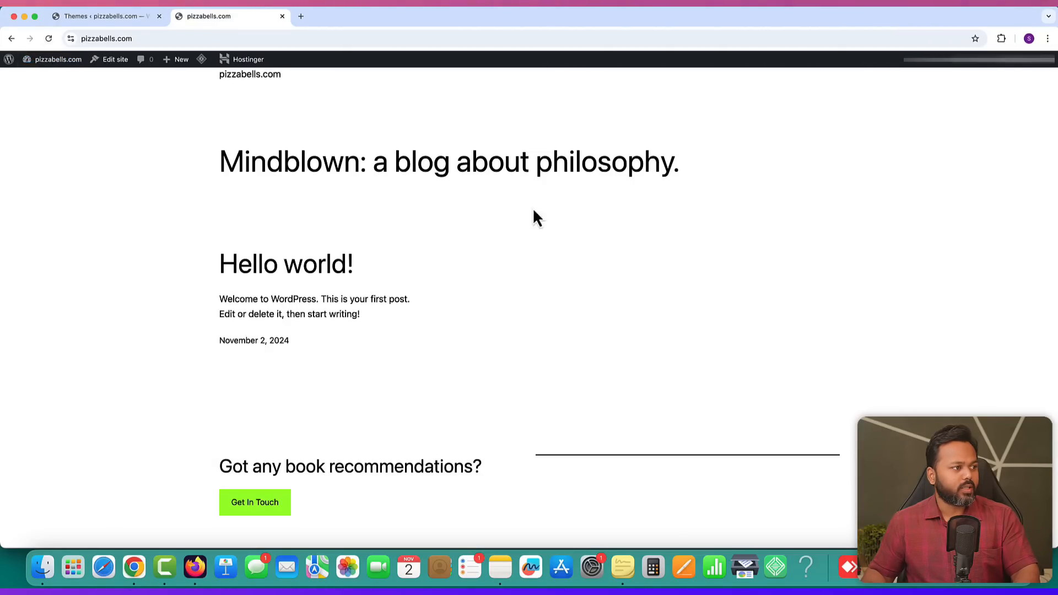
- Activate Twenty Twenty-Two instead and reload the site to confirm the new design
left_click(98, 17)
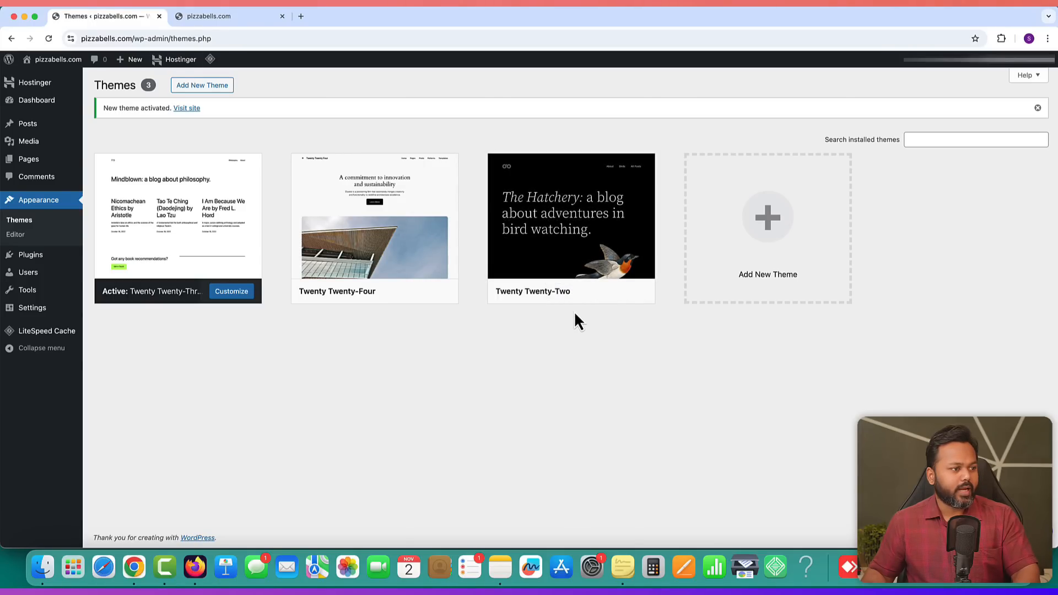
left_click(577, 292)
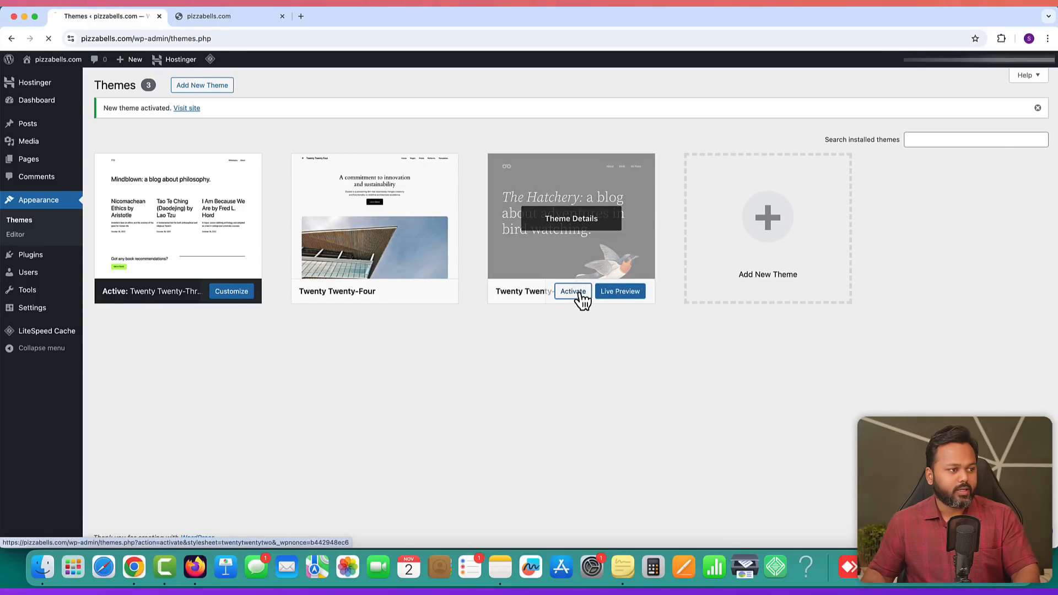
left_click(211, 16)
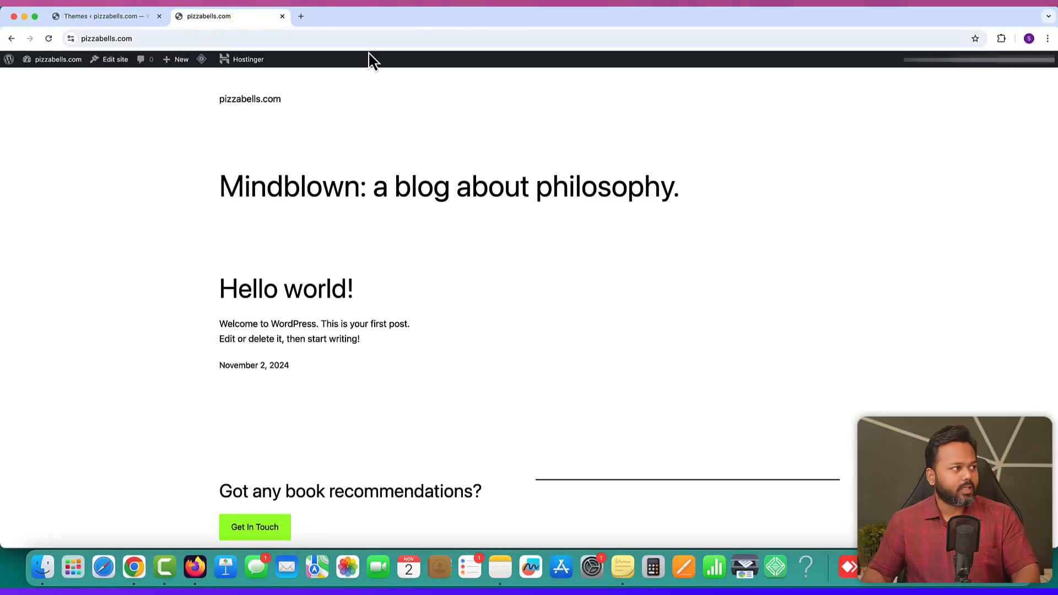
left_click(49, 38)
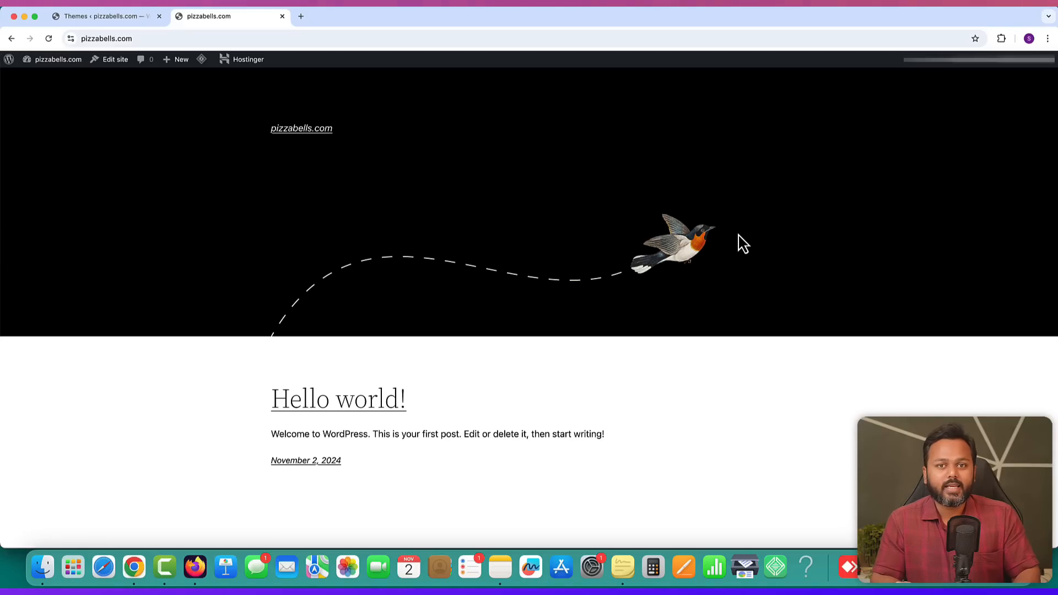
left_click(97, 17)
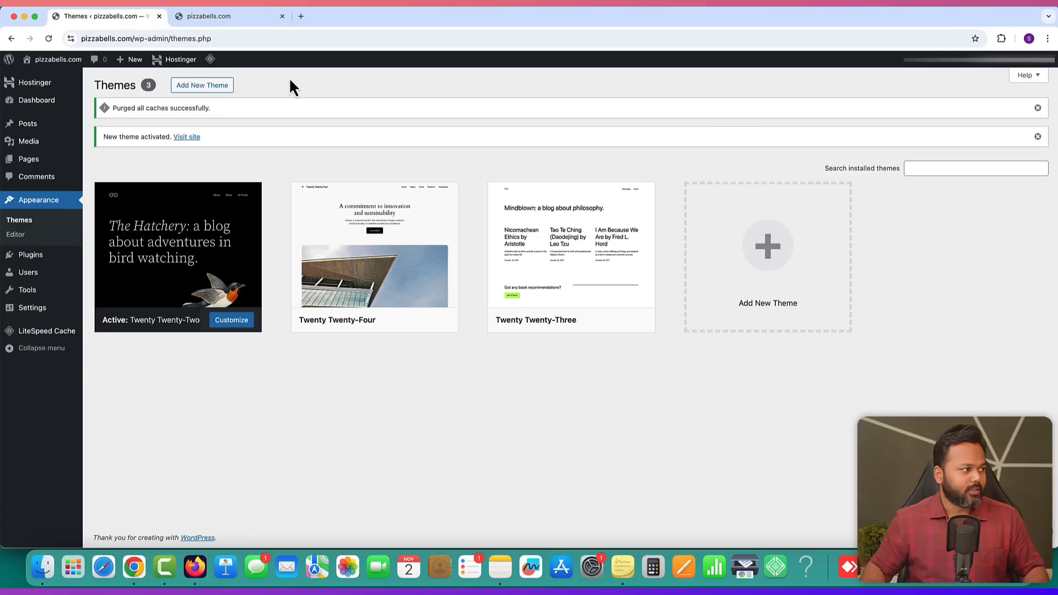
mouse_move(26, 164)
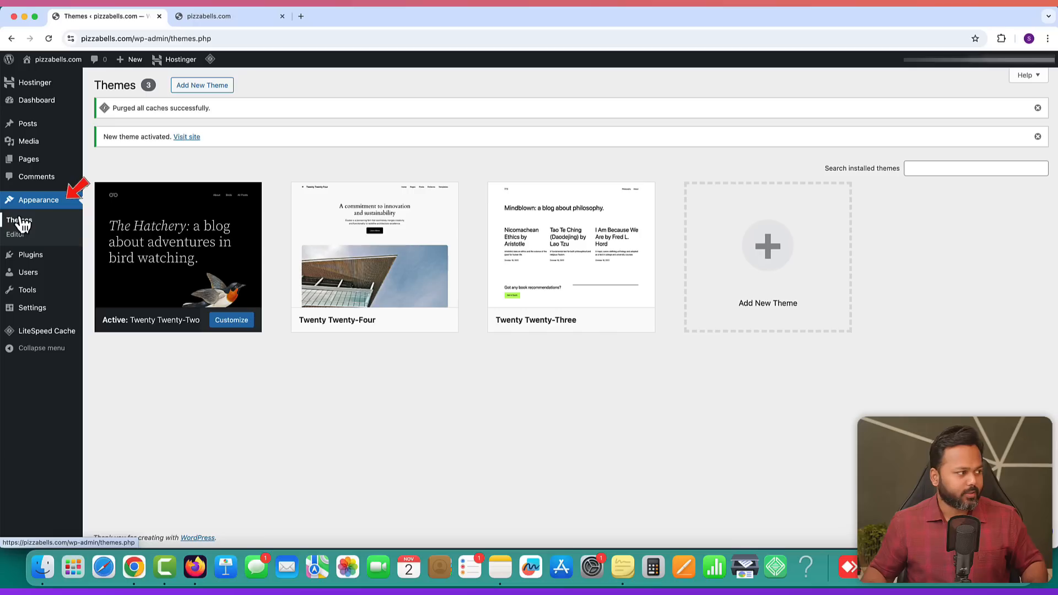
mouse_move(30, 261)
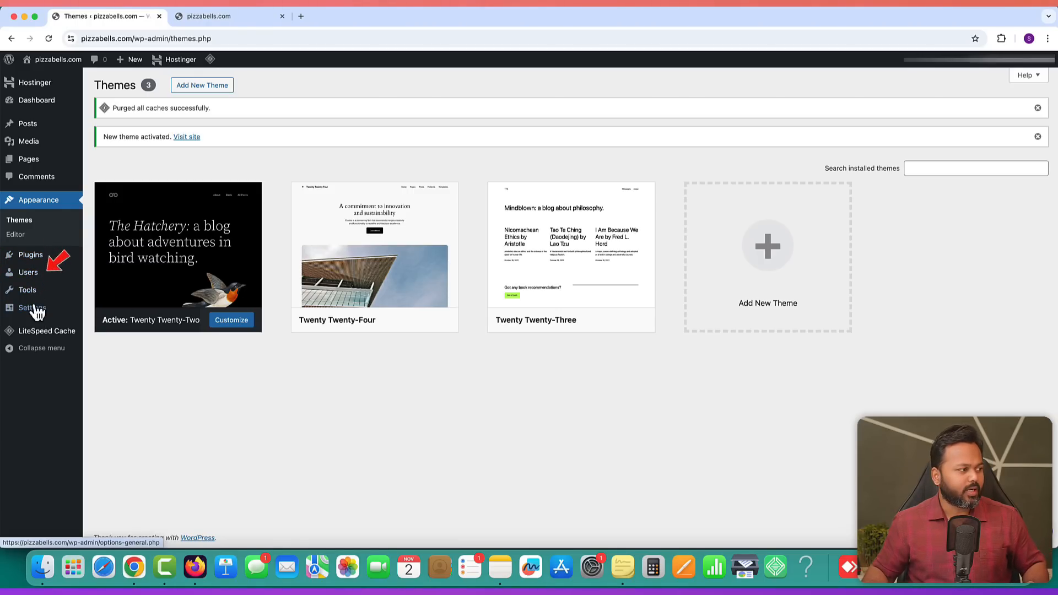
mouse_move(37, 297)
mouse_move(62, 263)
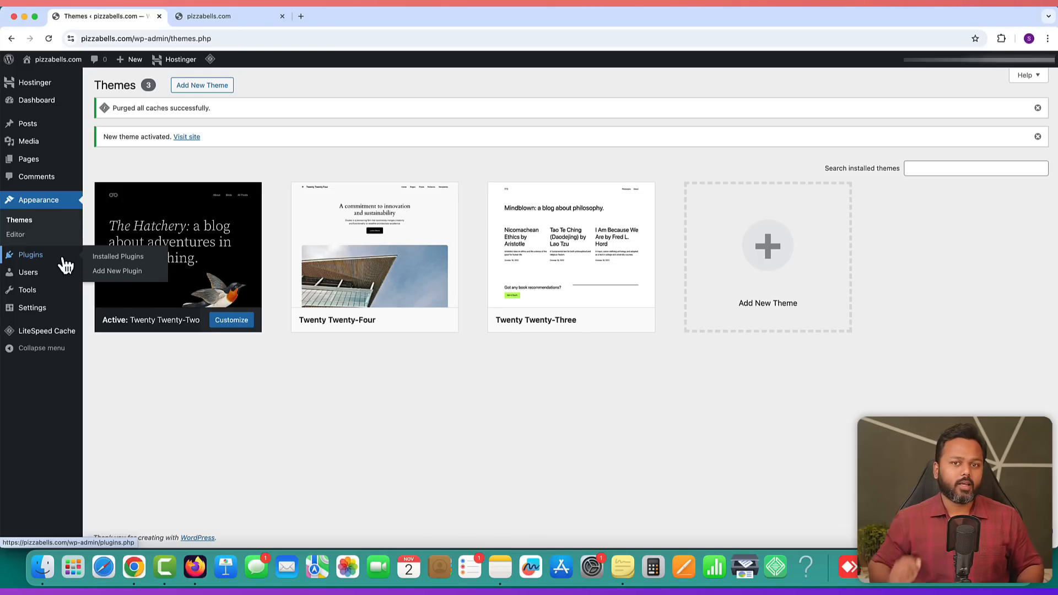
- Paste the bit.ly XStore theme link into a new Chrome tab and load it
left_click(301, 16)
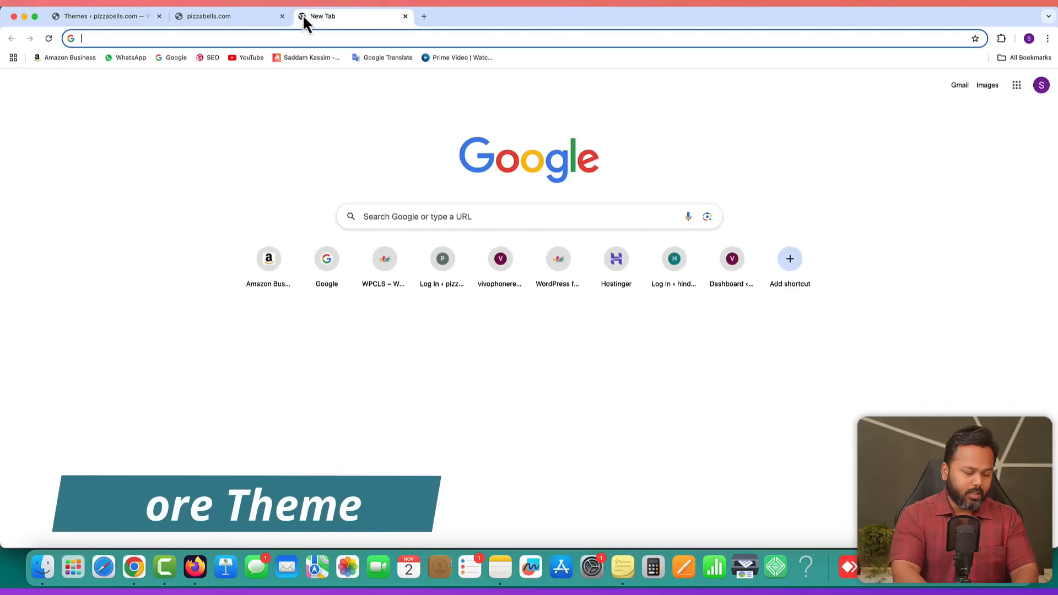
left_click(171, 38)
type("https://bit.ly/3hewHb7")
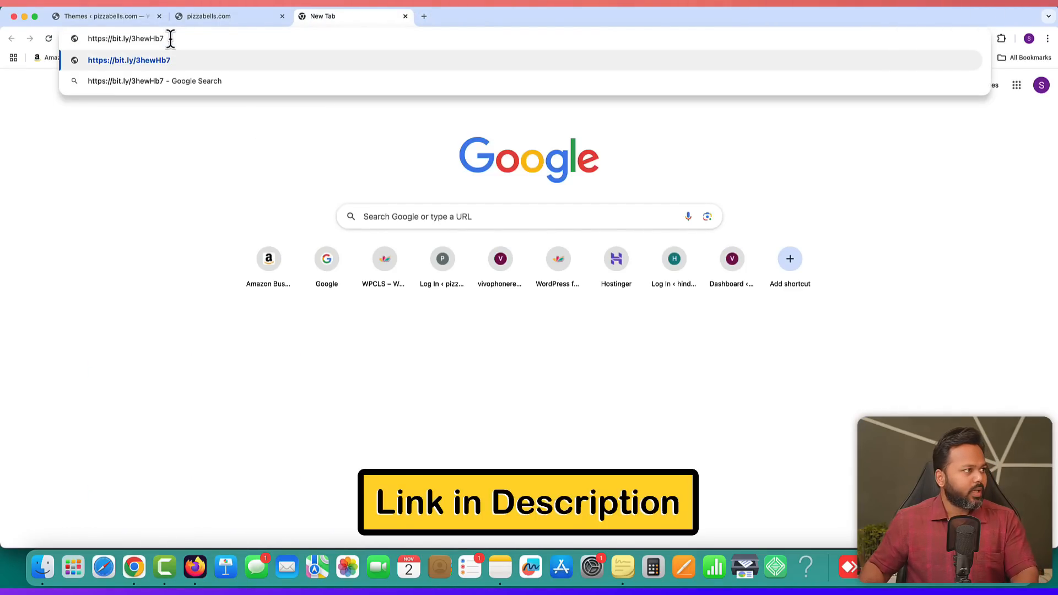
key("Return")
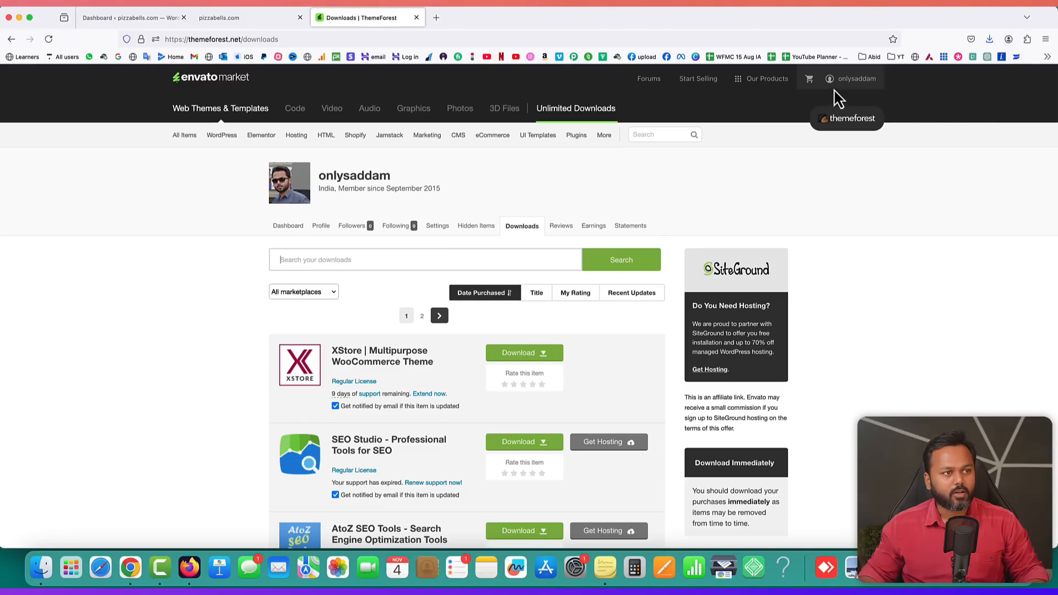
- Download XStore's Installable WordPress file only, saving it as XStore Theme.zip
mouse_move(845, 82)
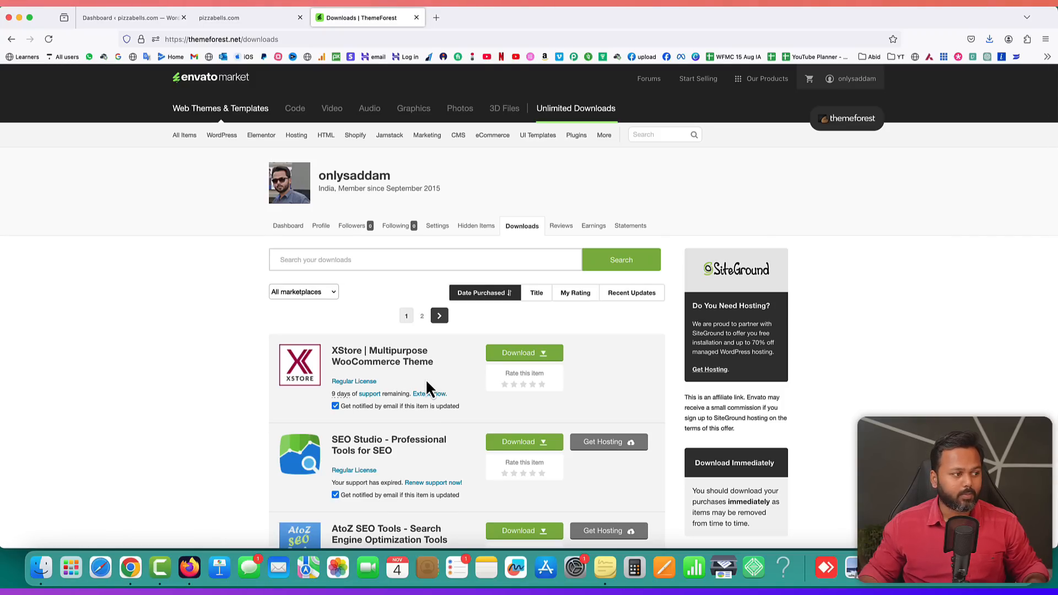
left_click(543, 356)
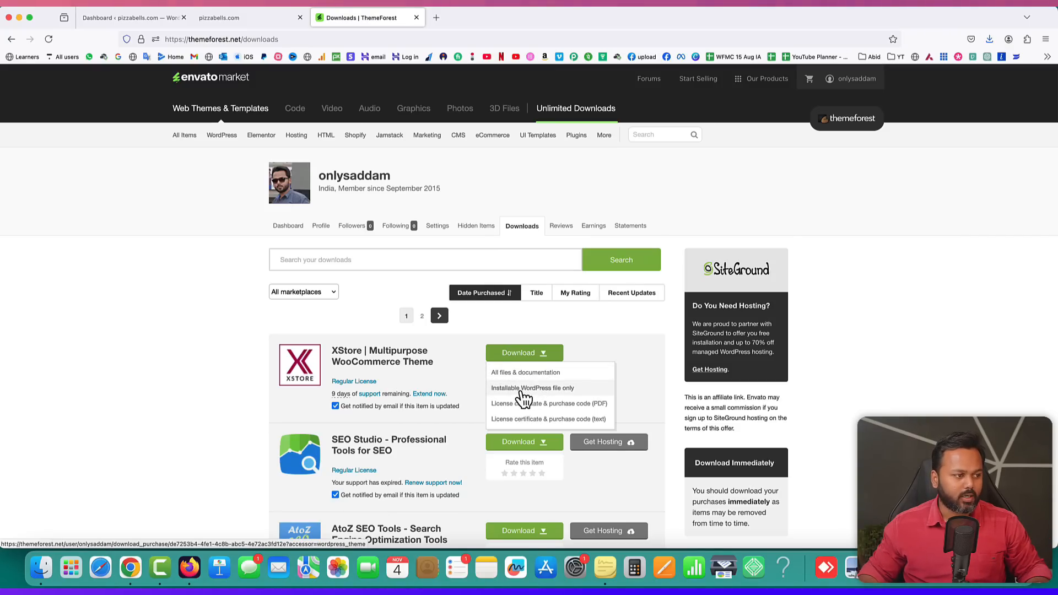
left_click(557, 392)
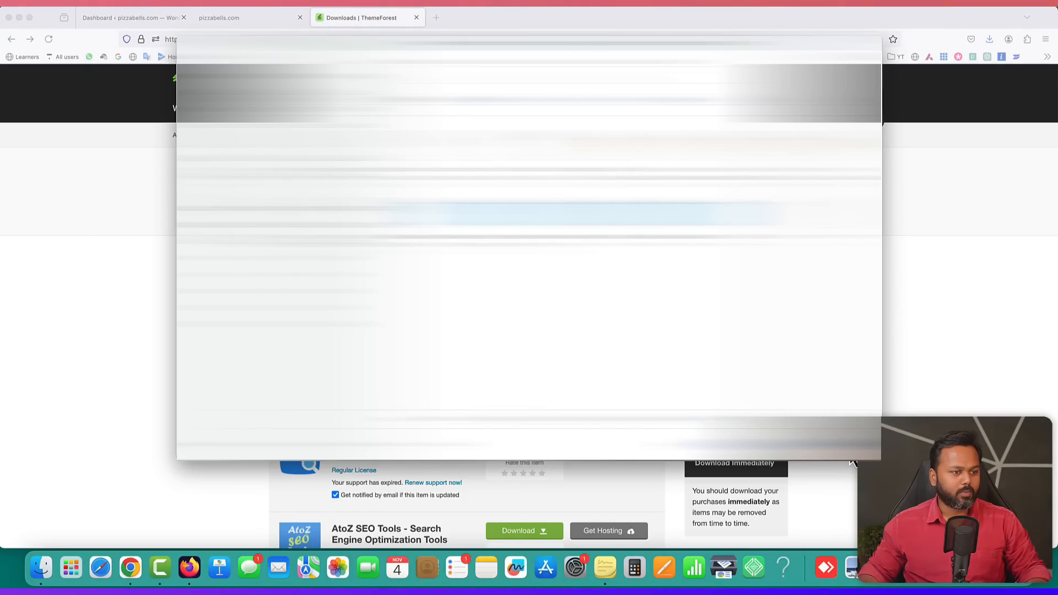
key("Return")
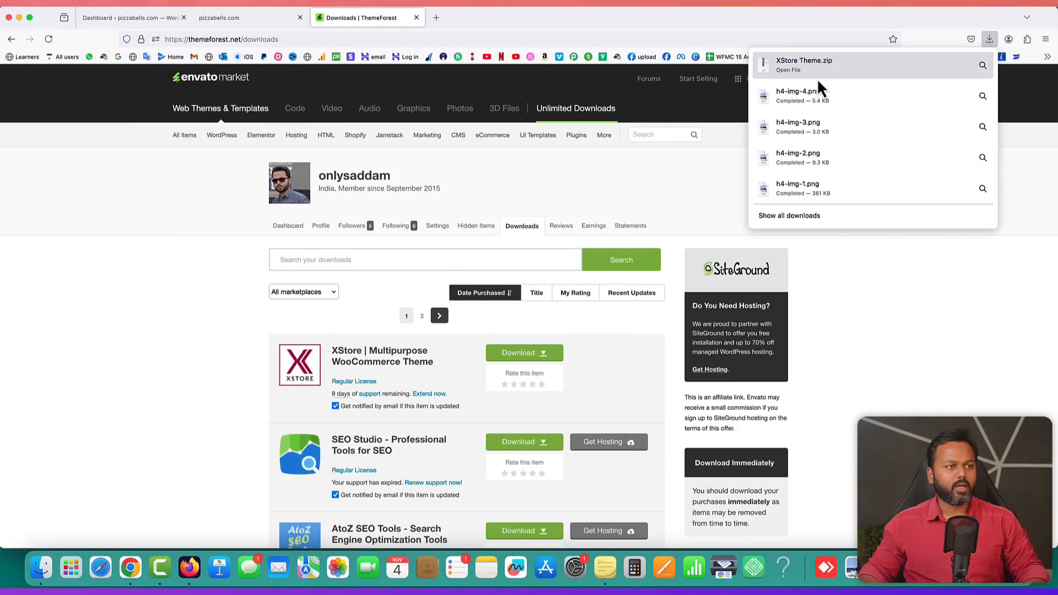
left_click(918, 340)
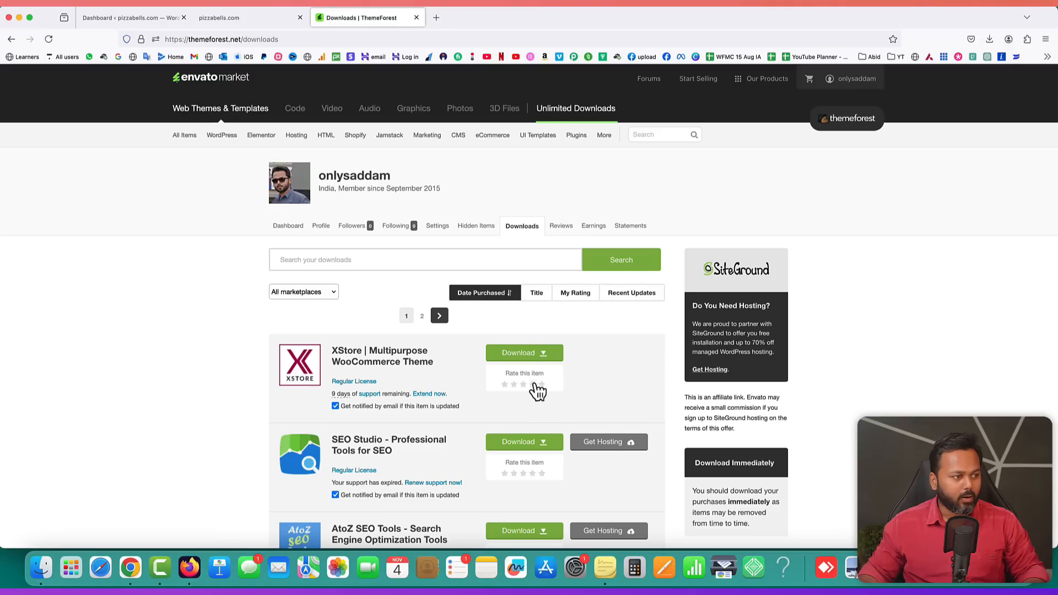
- Confirm XStore Theme.zip in Chrome's downloads list, then go back to the WordPress Dashboard
left_click(546, 359)
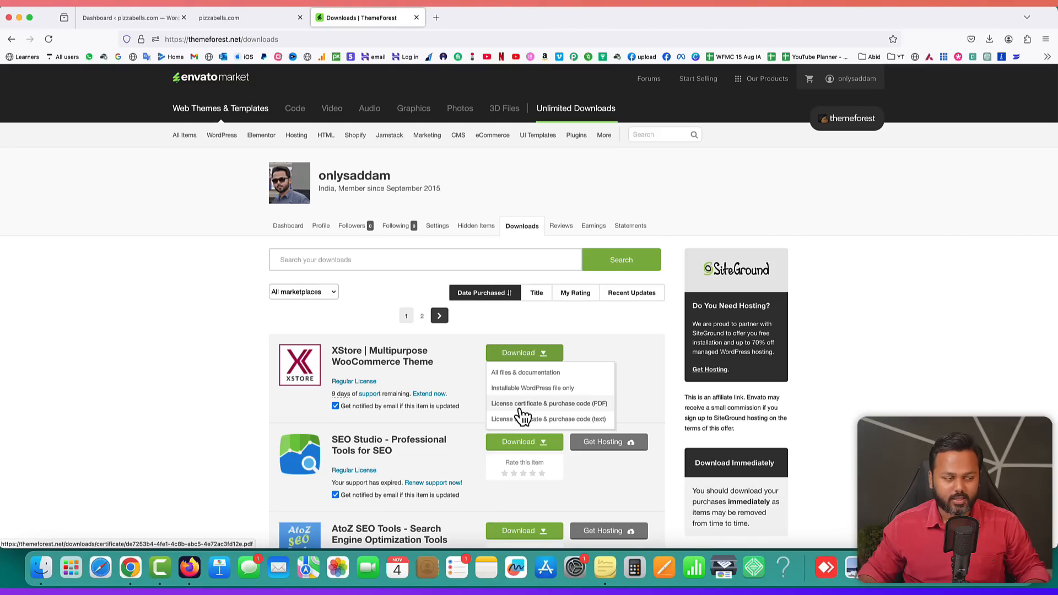
left_click(659, 361)
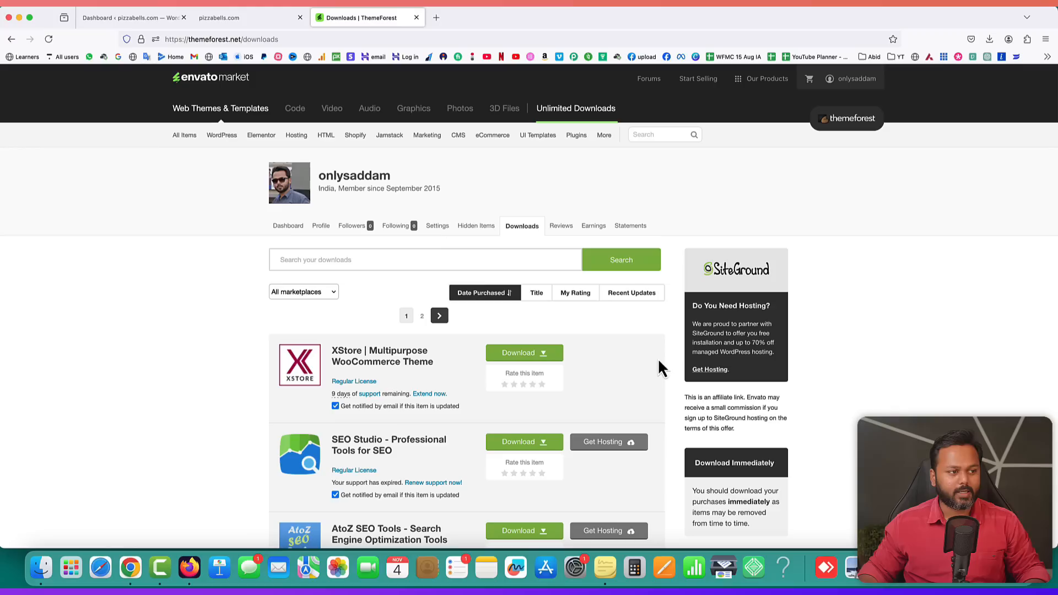
left_click(989, 39)
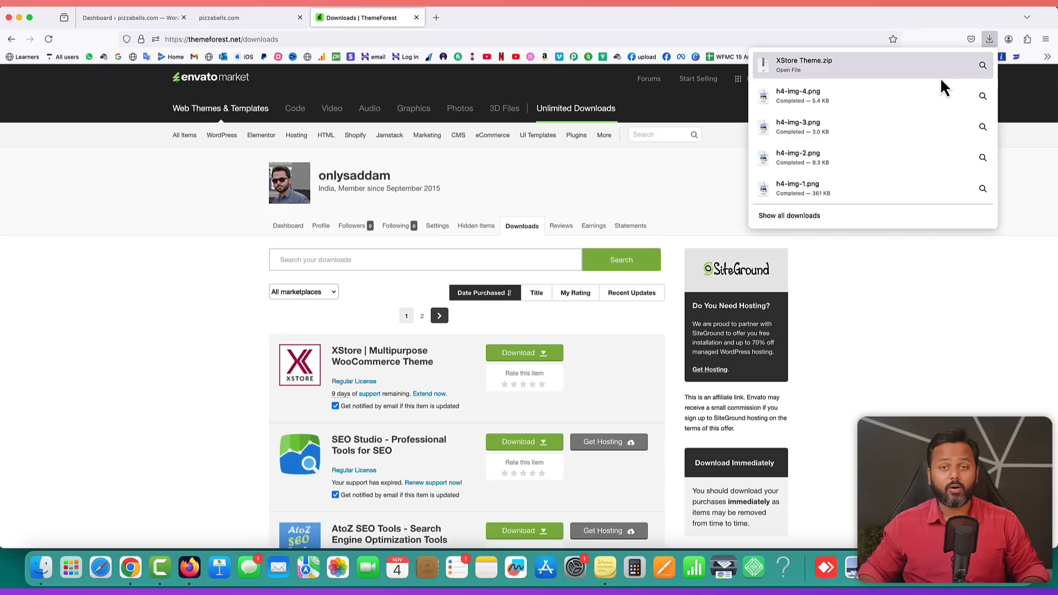
left_click(904, 272)
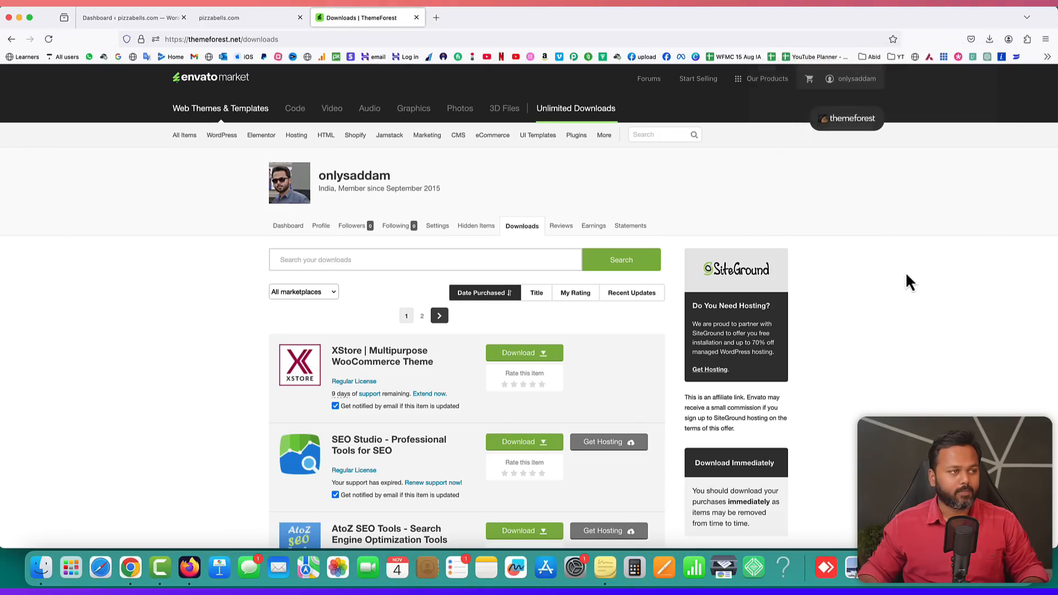
left_click(134, 19)
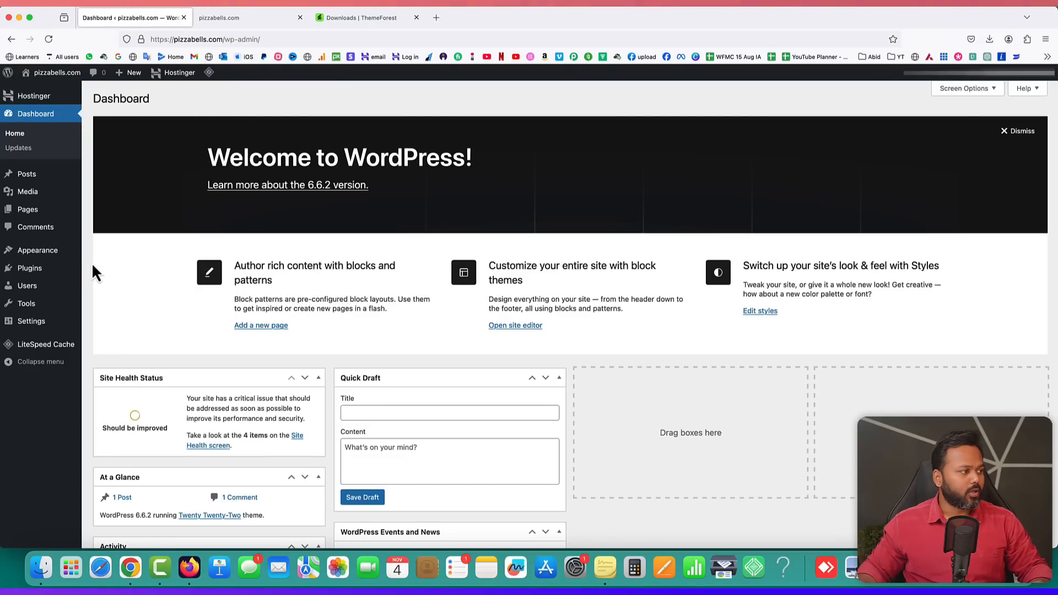
- Go to Appearance > Themes > Add New Theme and reveal the Upload Theme form
mouse_move(35, 254)
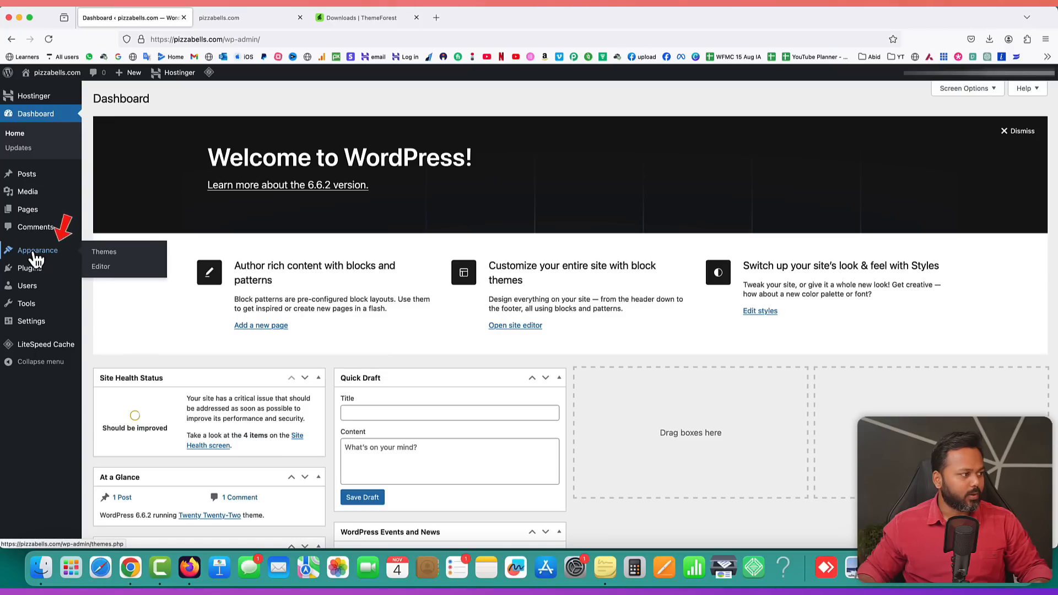
left_click(101, 255)
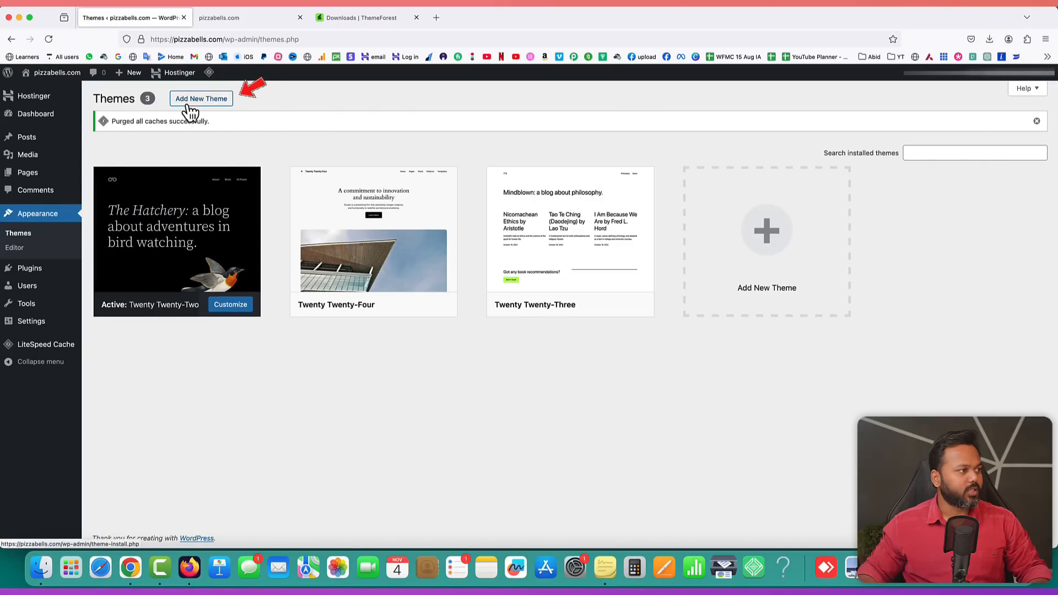
left_click(194, 105)
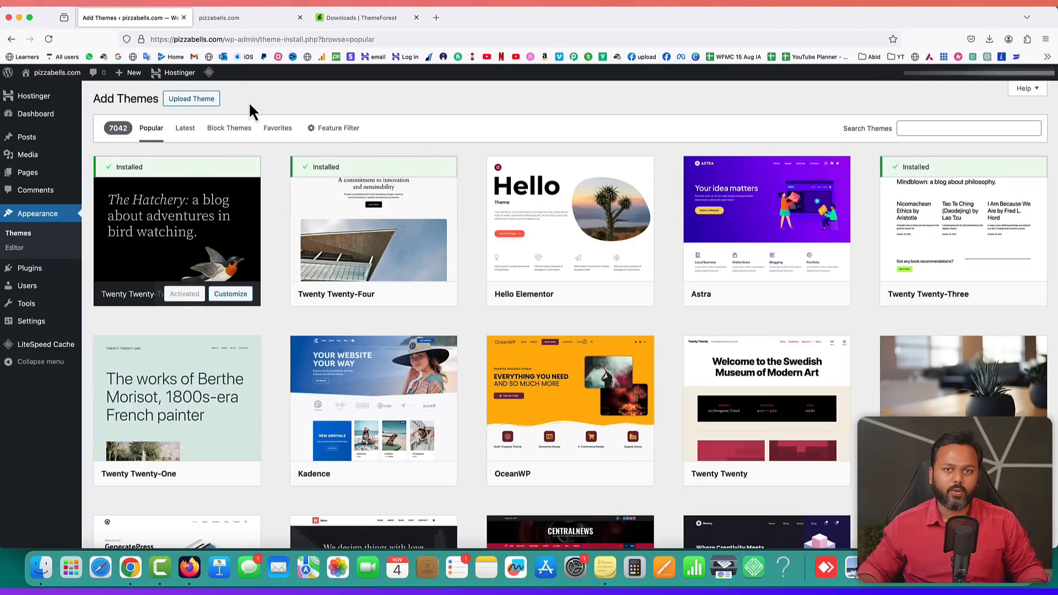
left_click(192, 99)
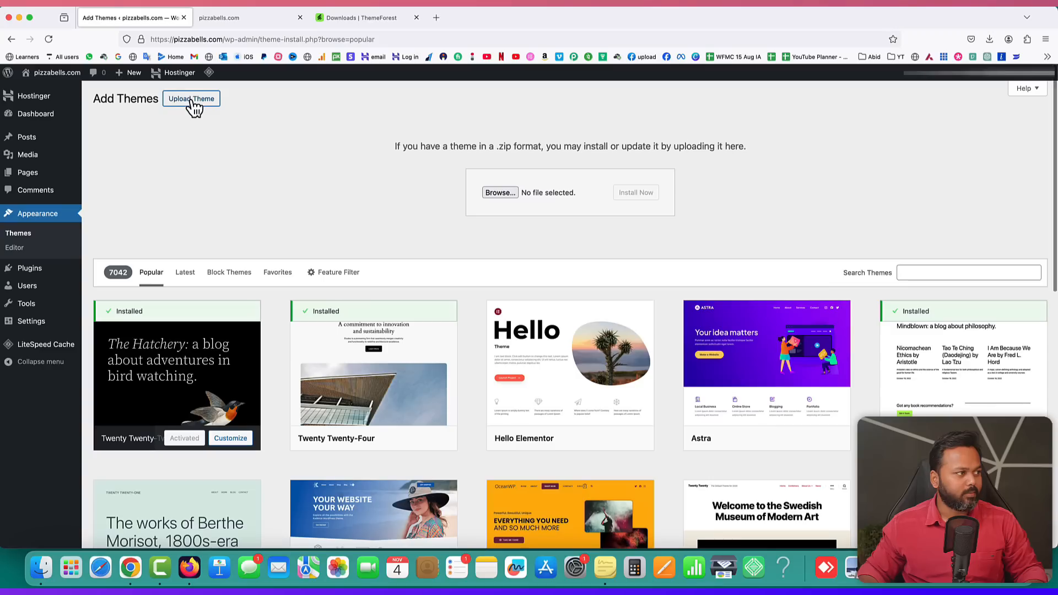
- Choose XStore Theme.zip from the downloads folder as the theme file
left_click(503, 194)
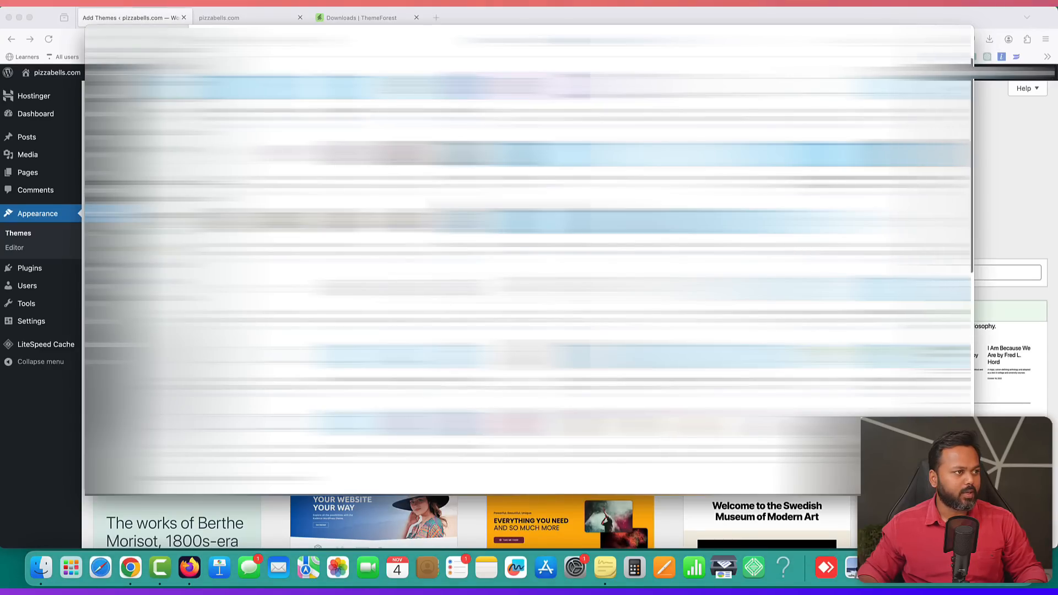
double_click(229, 92)
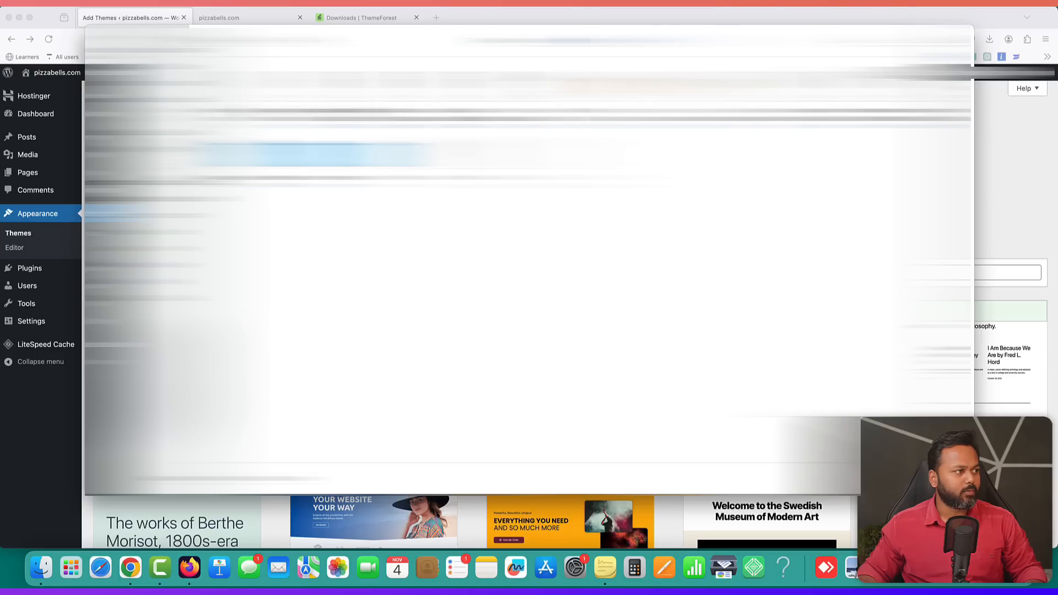
left_click(129, 99)
left_click(130, 116)
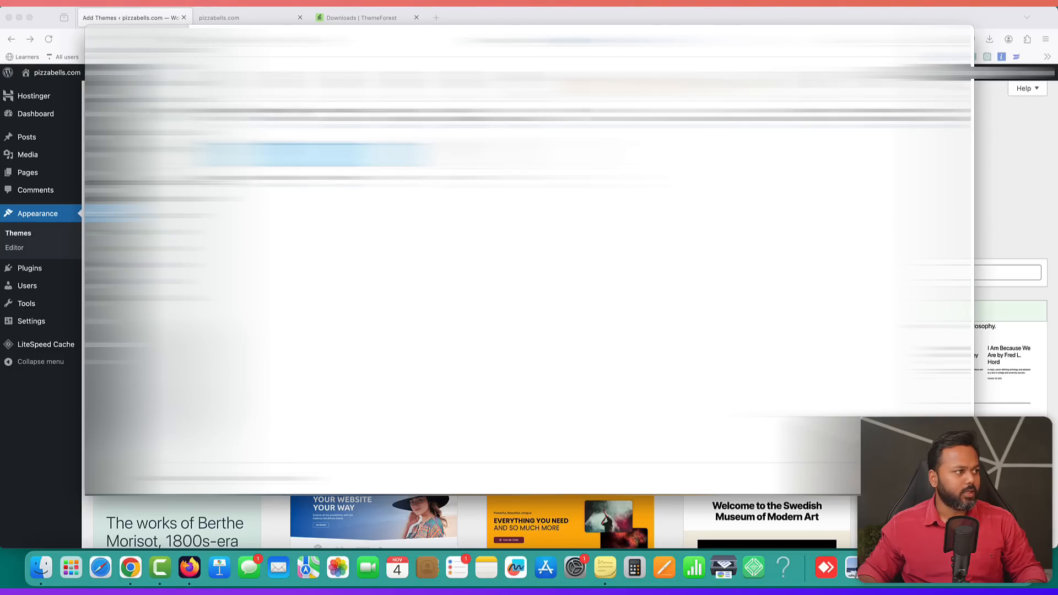
left_click(229, 93)
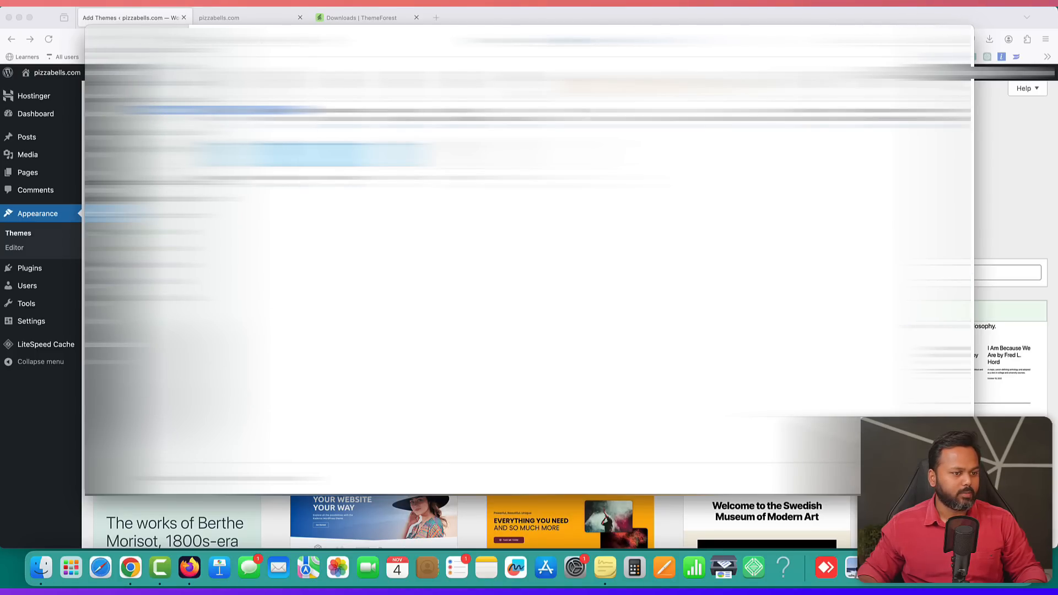
key("Return")
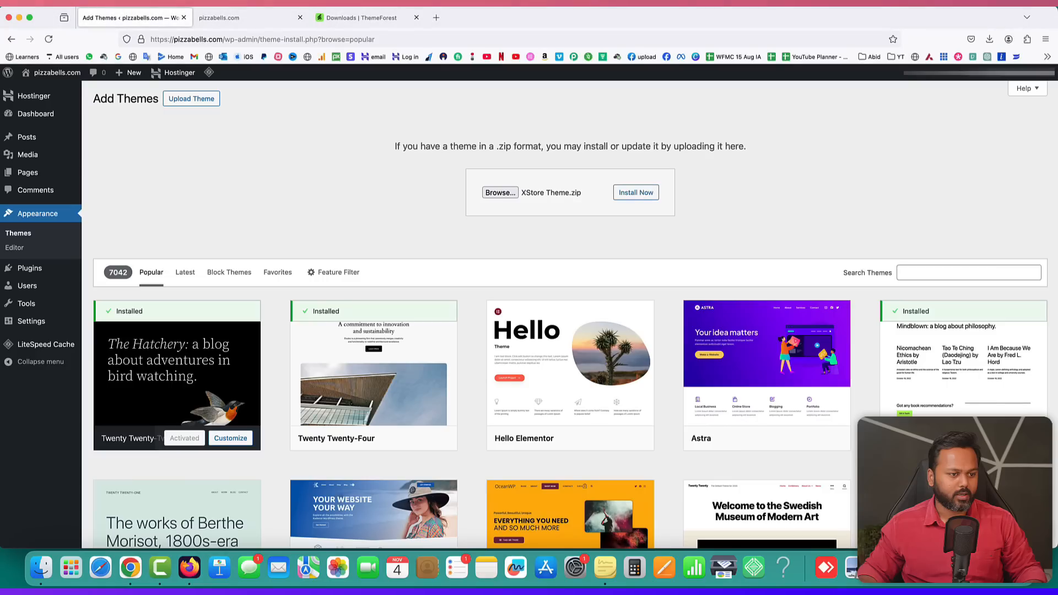
- Install and activate XStore, reload pizzabells.com to see its design, then open the XStore Control Panel
left_click(637, 194)
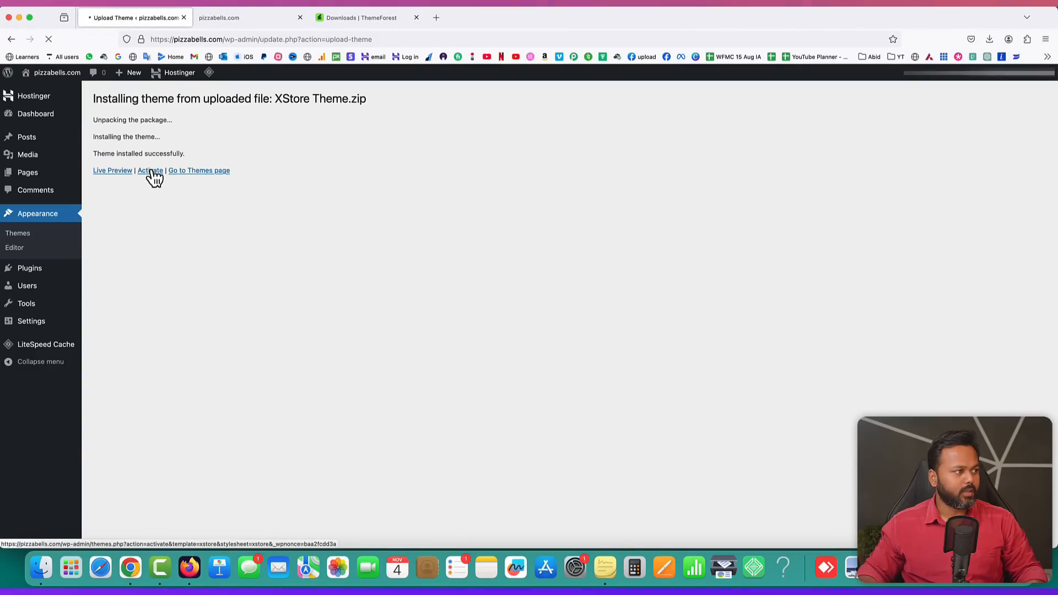
left_click(151, 171)
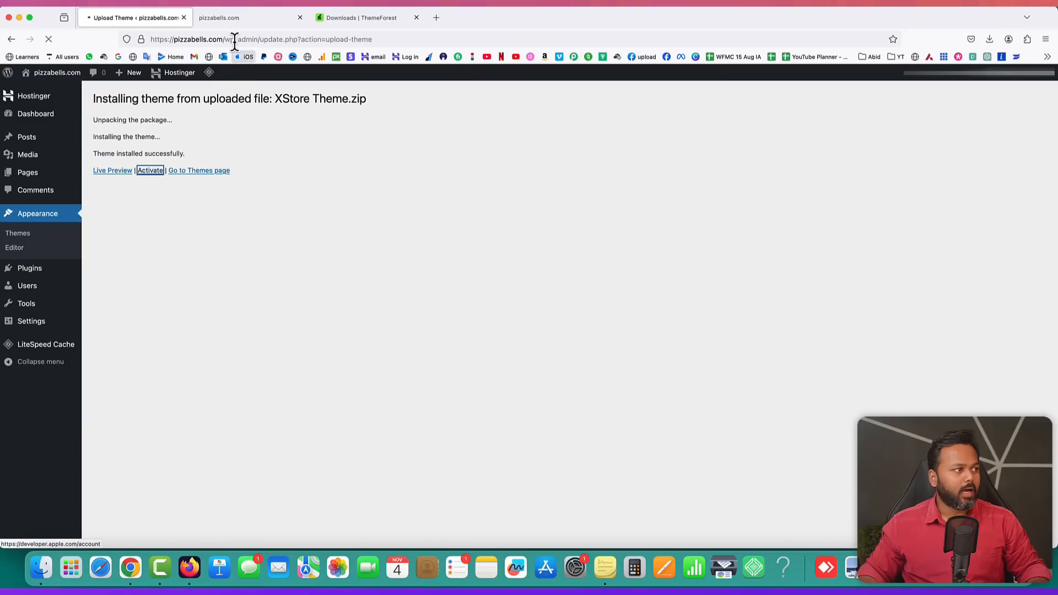
left_click(236, 17)
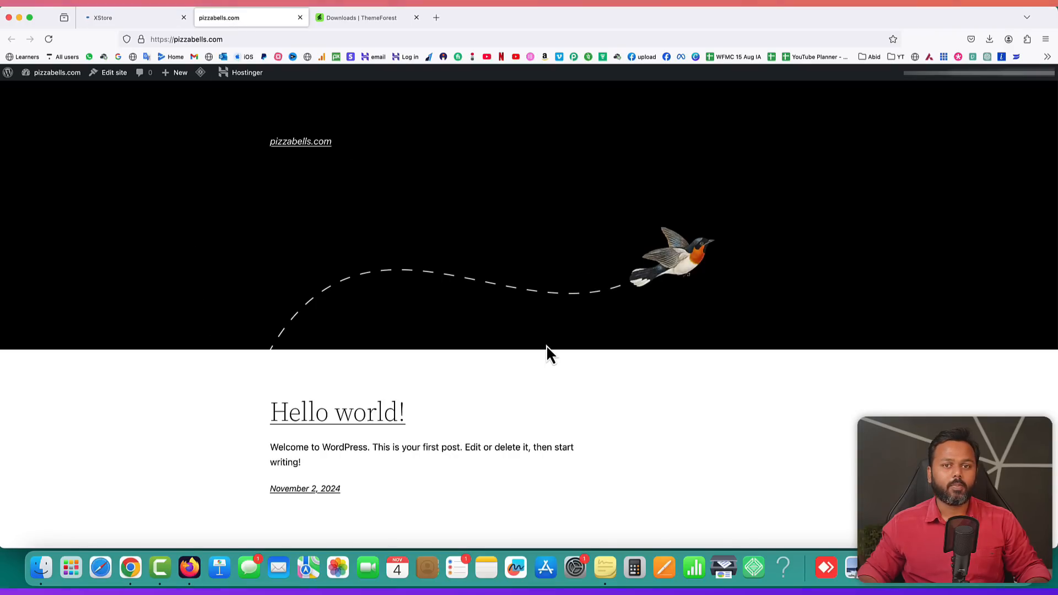
left_click(49, 39)
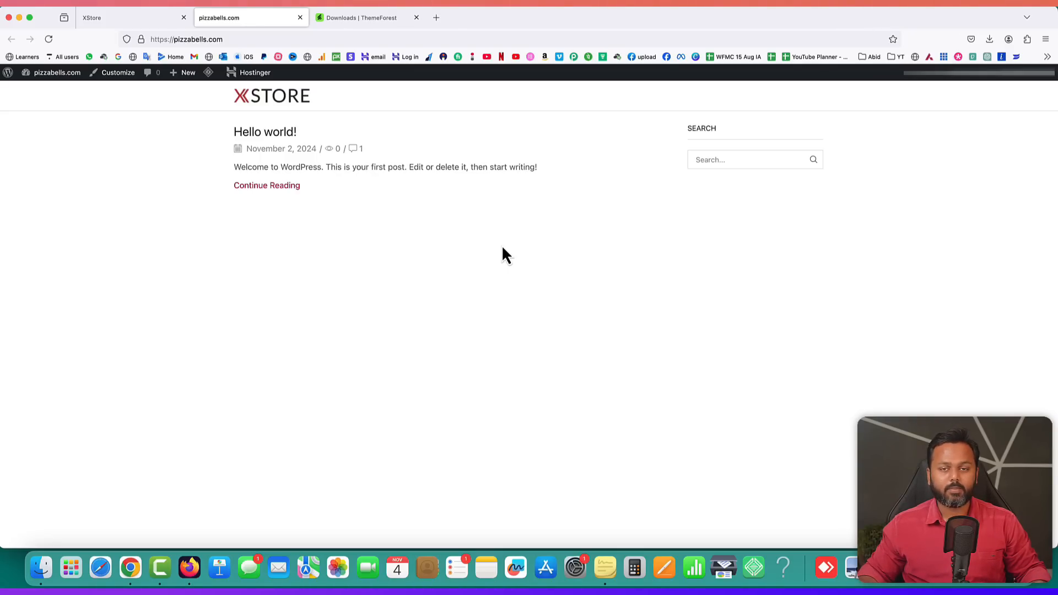
left_click(95, 18)
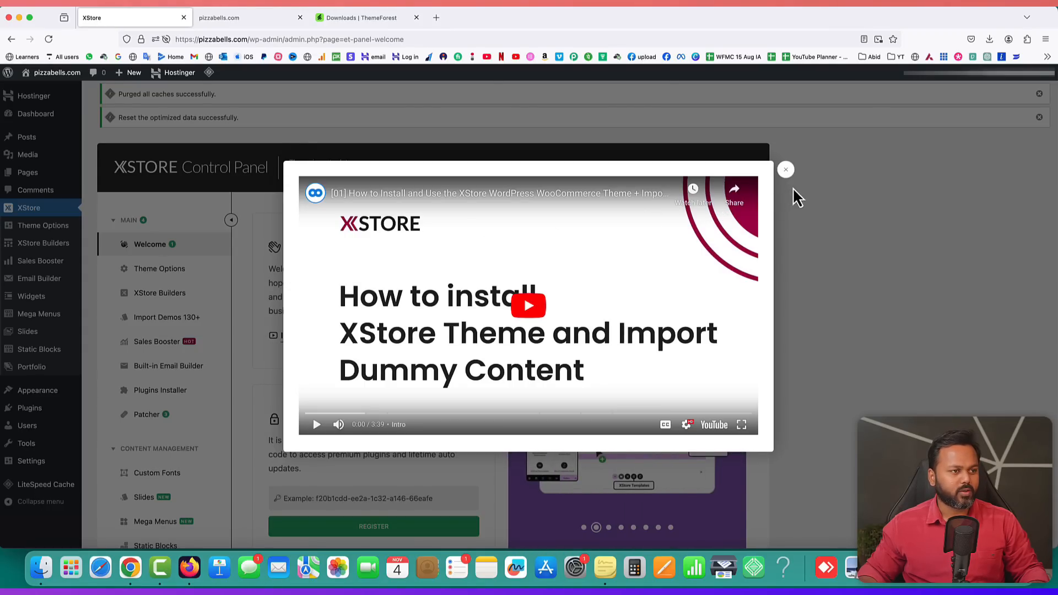
- Close the installation video and review the welcome page showing XStore 9.4.3 up to date
left_click(787, 172)
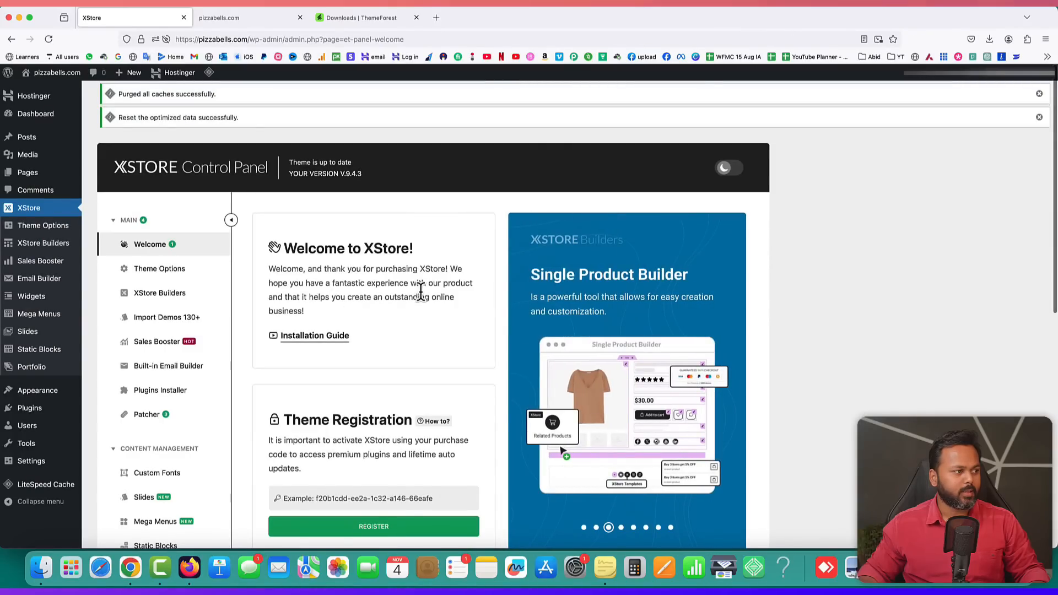
scroll(420, 294, "down", 2)
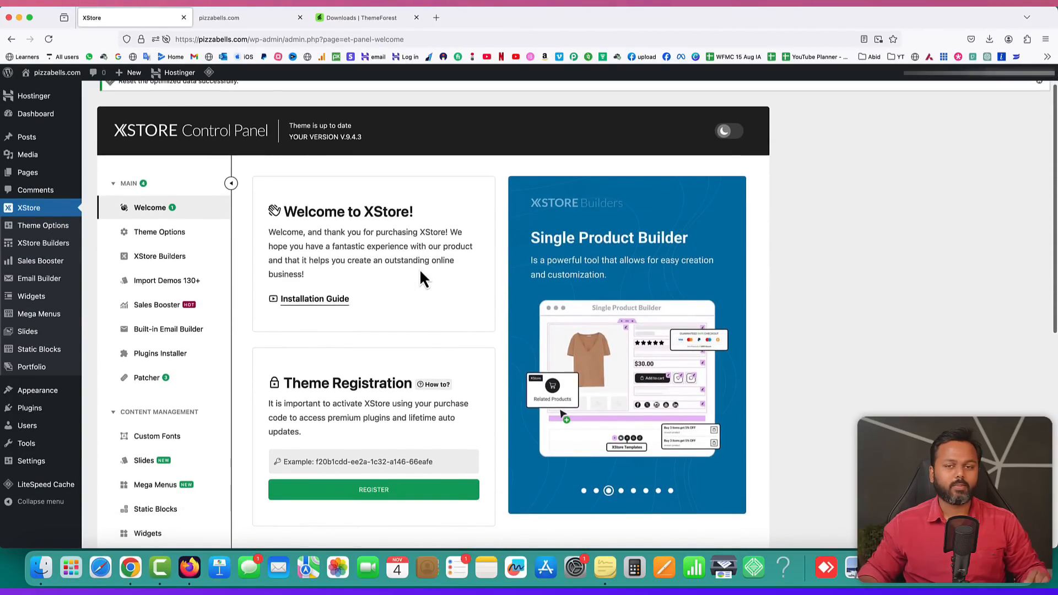
scroll(420, 287, "down", 2)
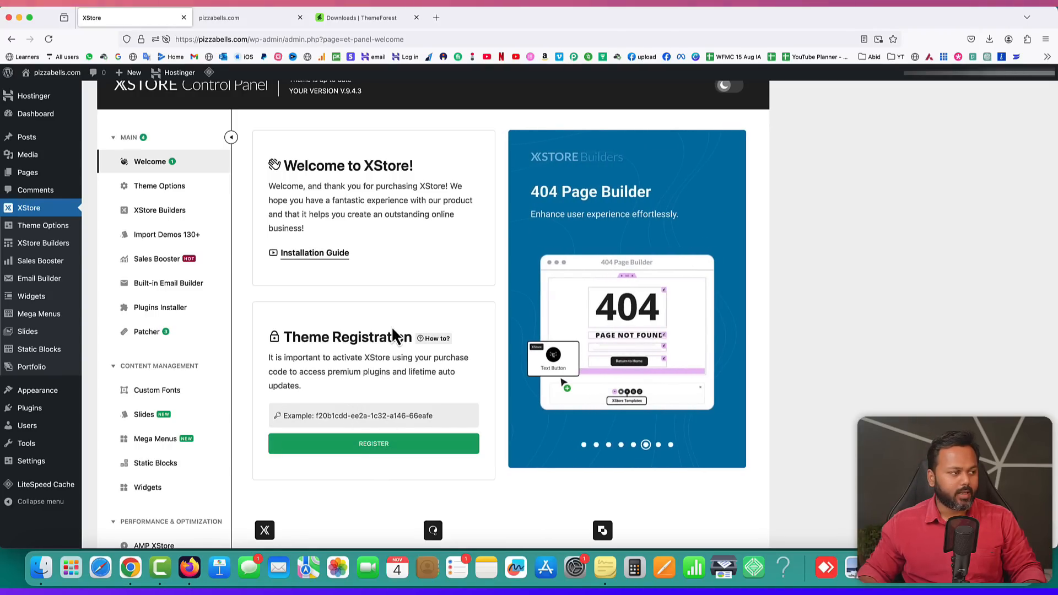
scroll(393, 321, "up", 1)
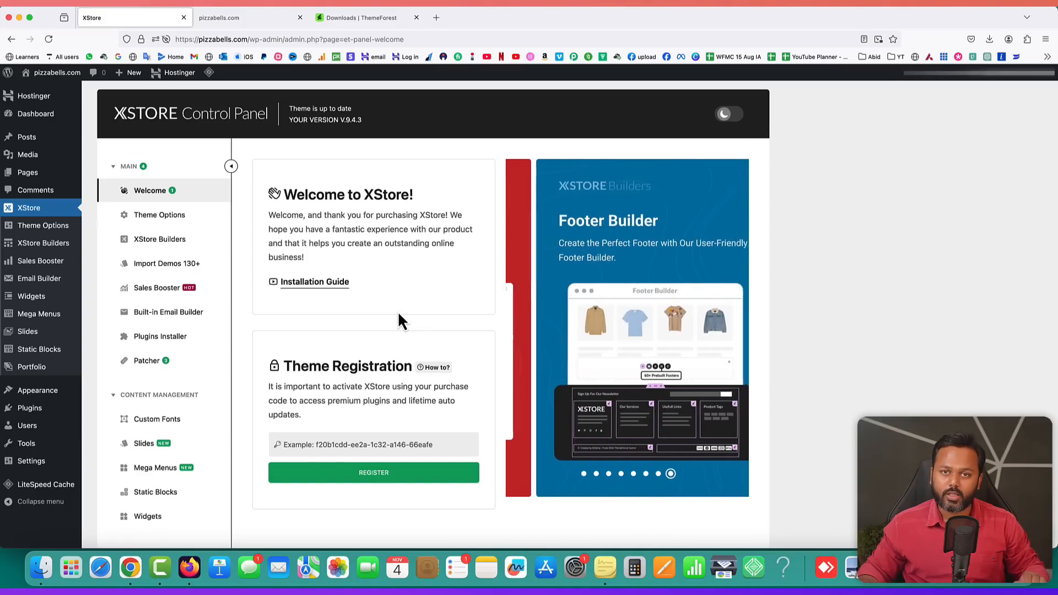
- Install the XStore Core plugin from the XStore Plugins Installer
left_click(160, 338)
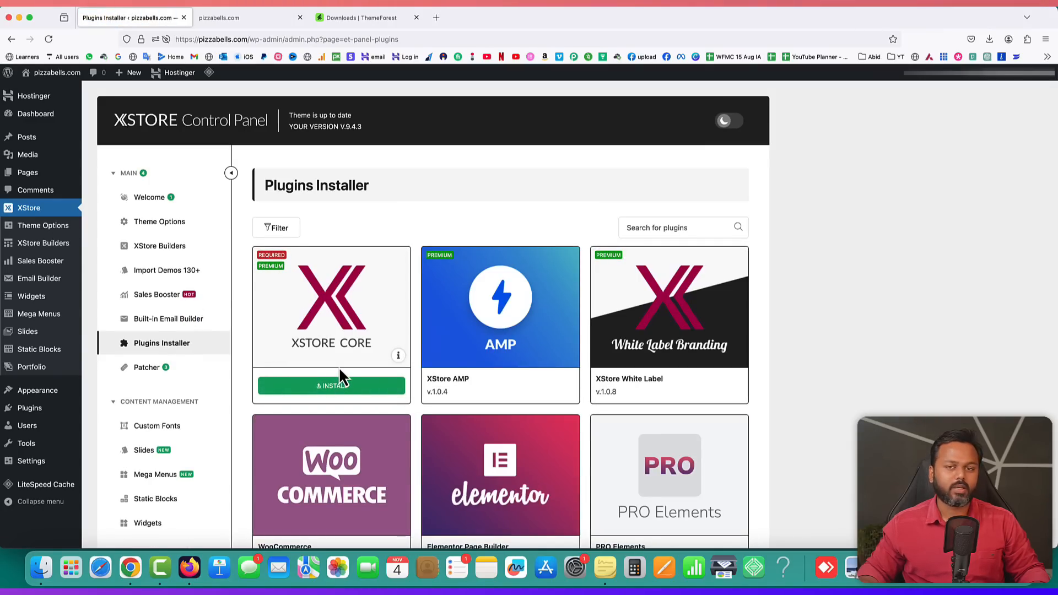
left_click(334, 386)
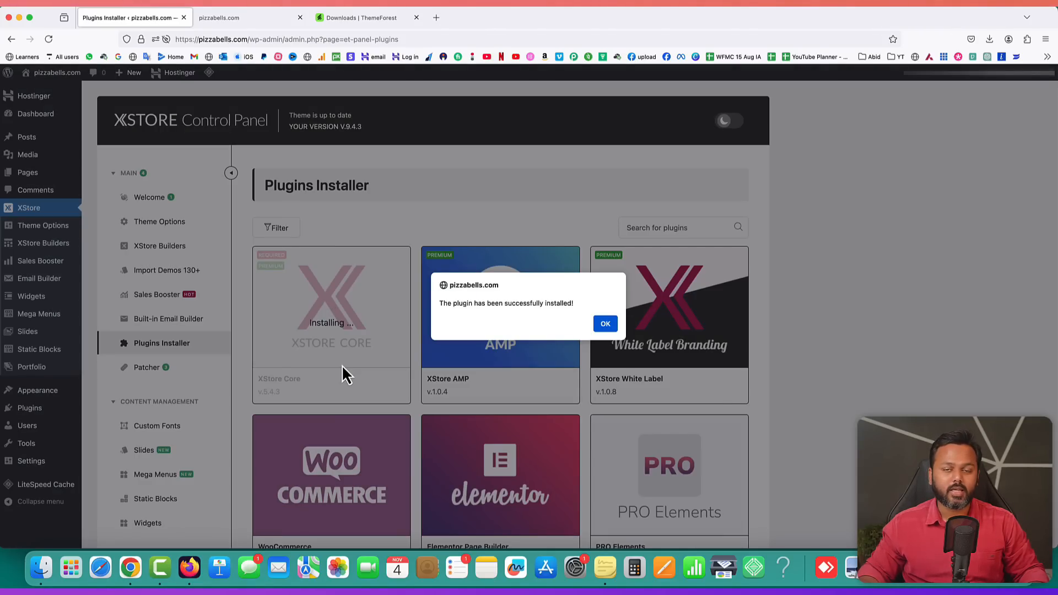
left_click(604, 324)
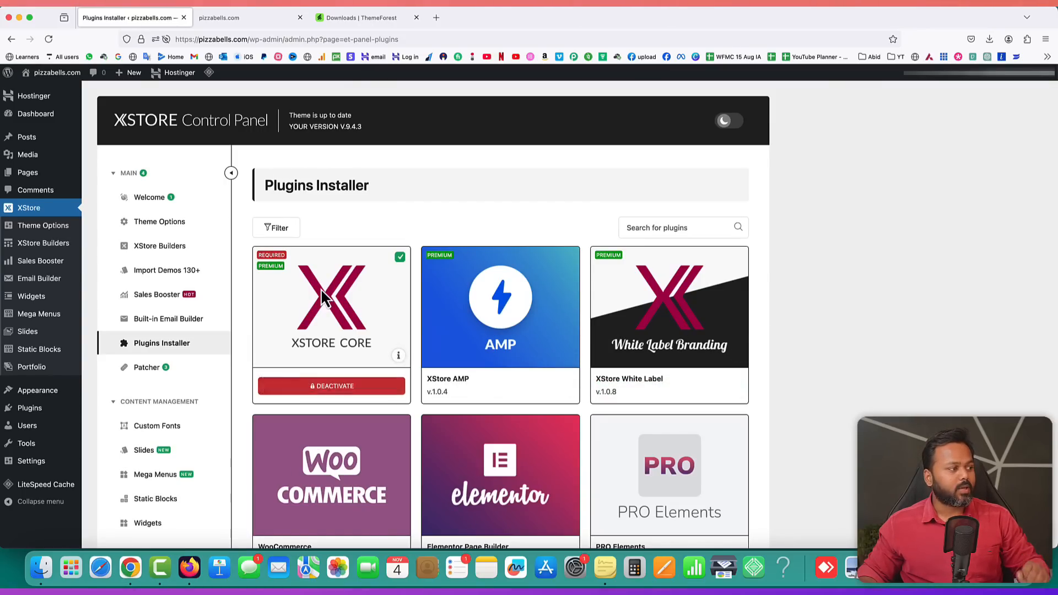
- Open Sales Booster and install the plugin it requires
left_click(154, 302)
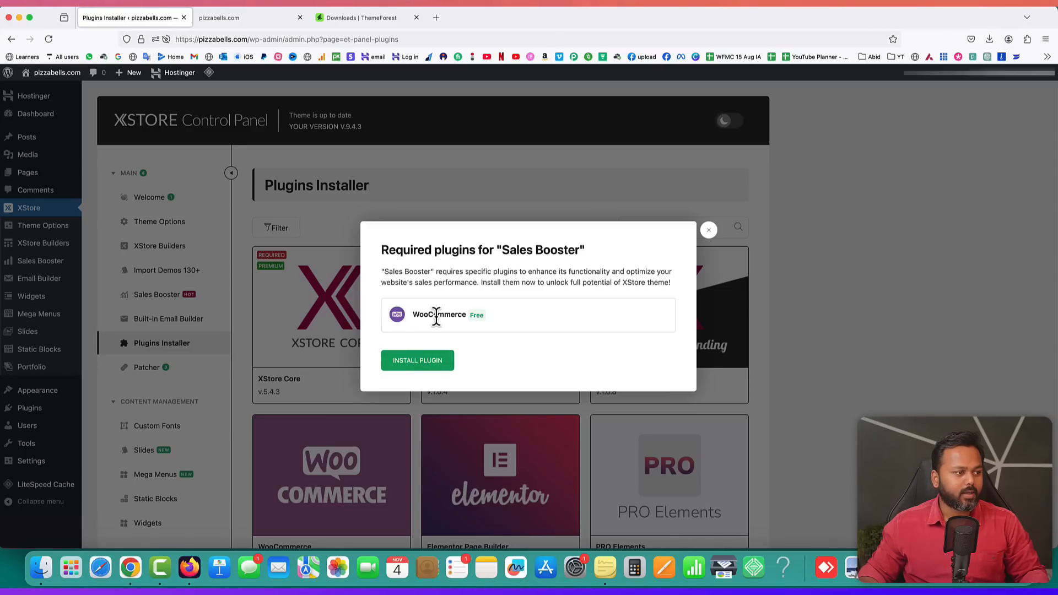
left_click(412, 361)
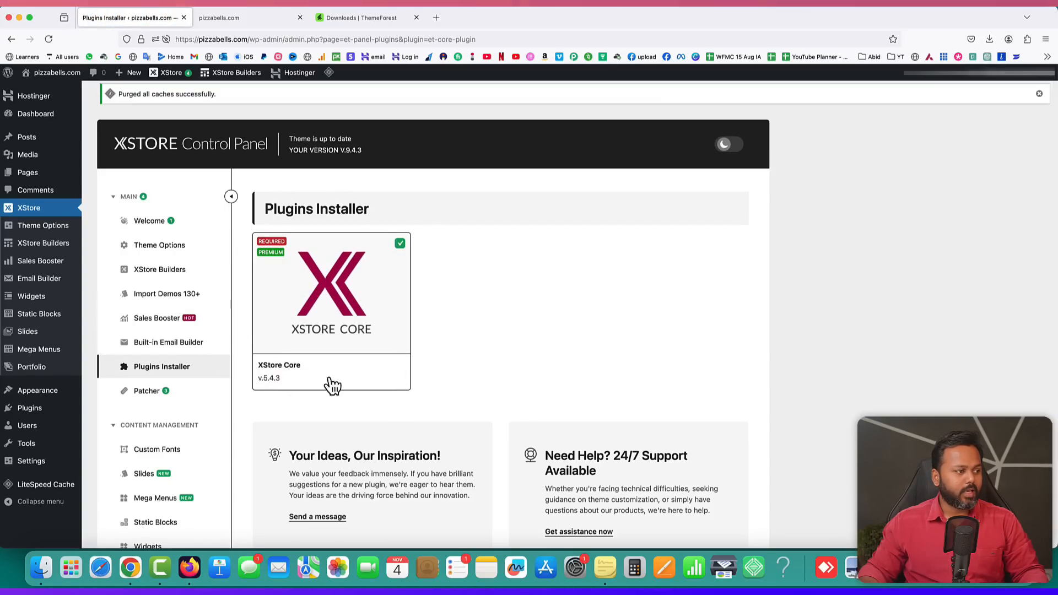
mouse_move(357, 379)
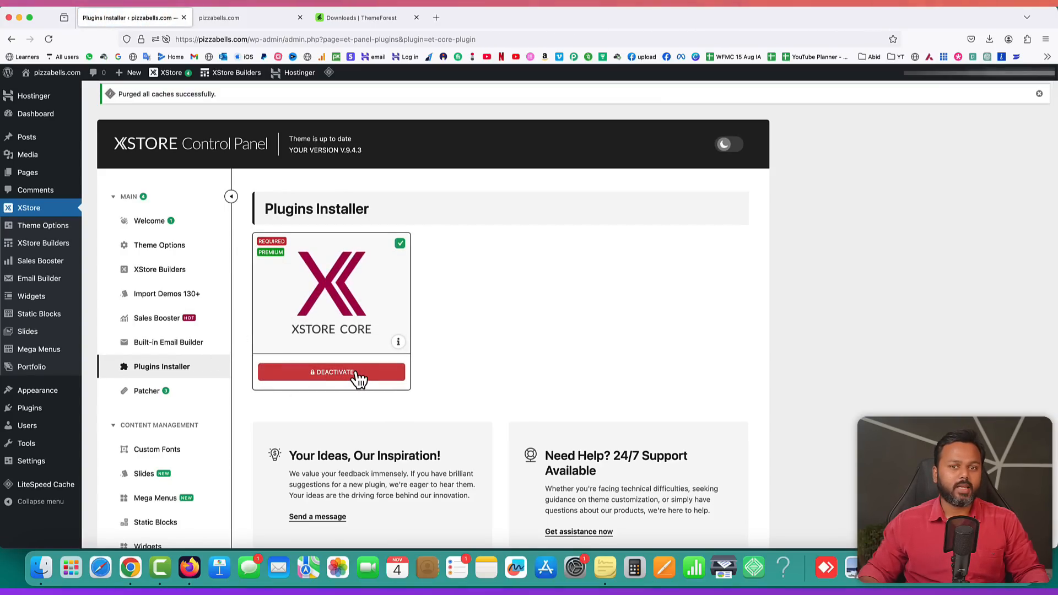
- Install WooCommerce from the XStore Plugins Installer list
left_click(155, 372)
scroll(604, 334, "down", 5)
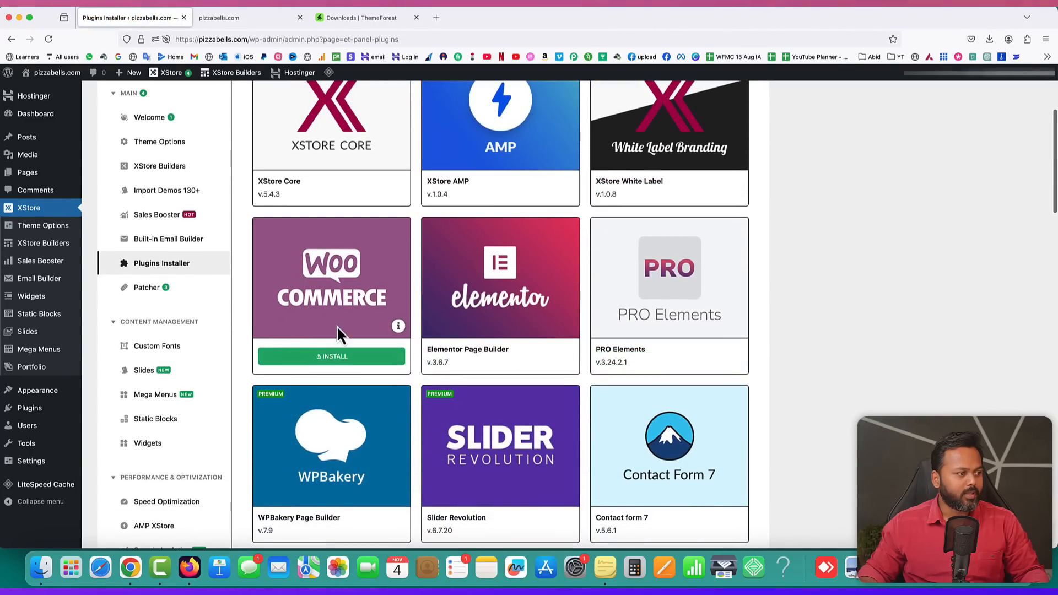
left_click(332, 362)
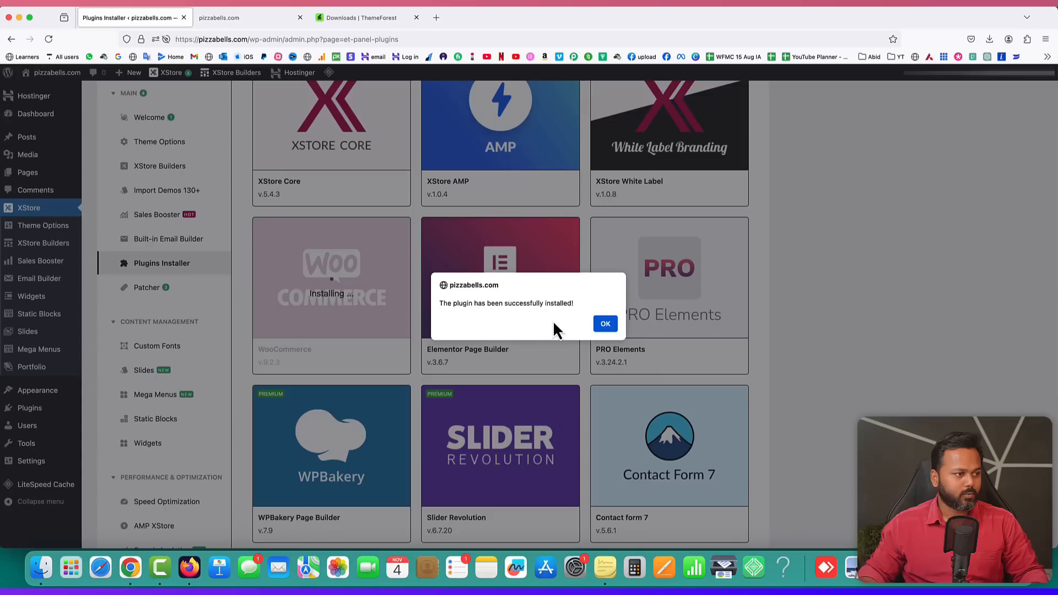
left_click(608, 323)
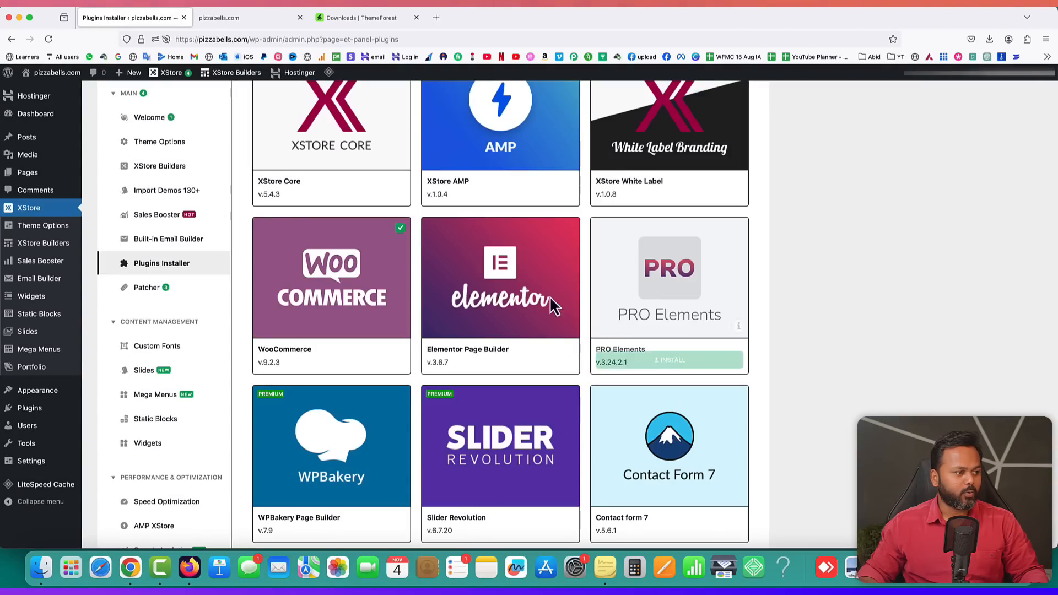
- Install the Elementor Page Builder plugin from the same list
mouse_move(521, 319)
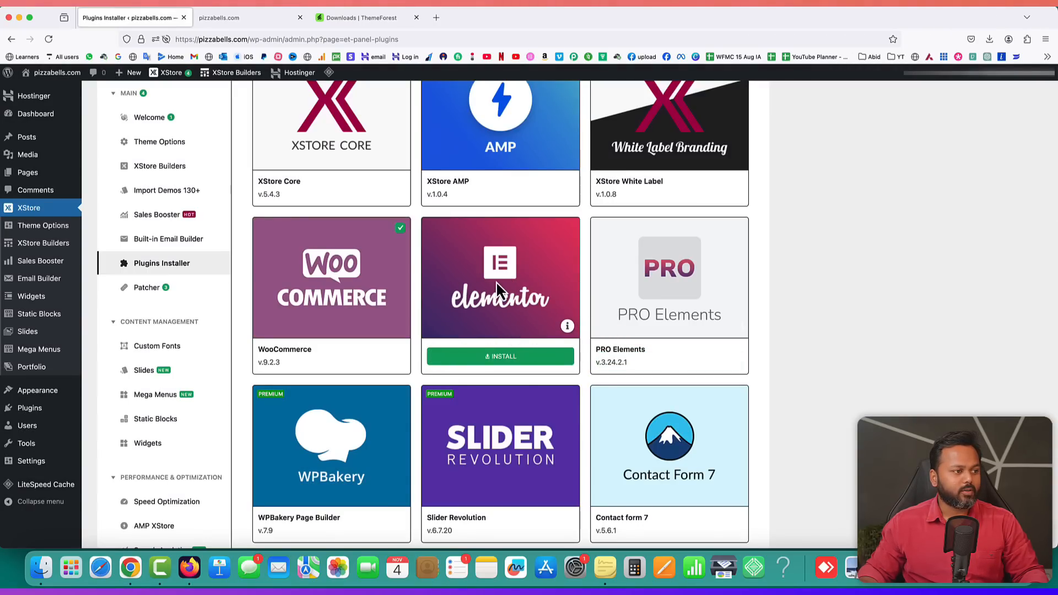
left_click(501, 361)
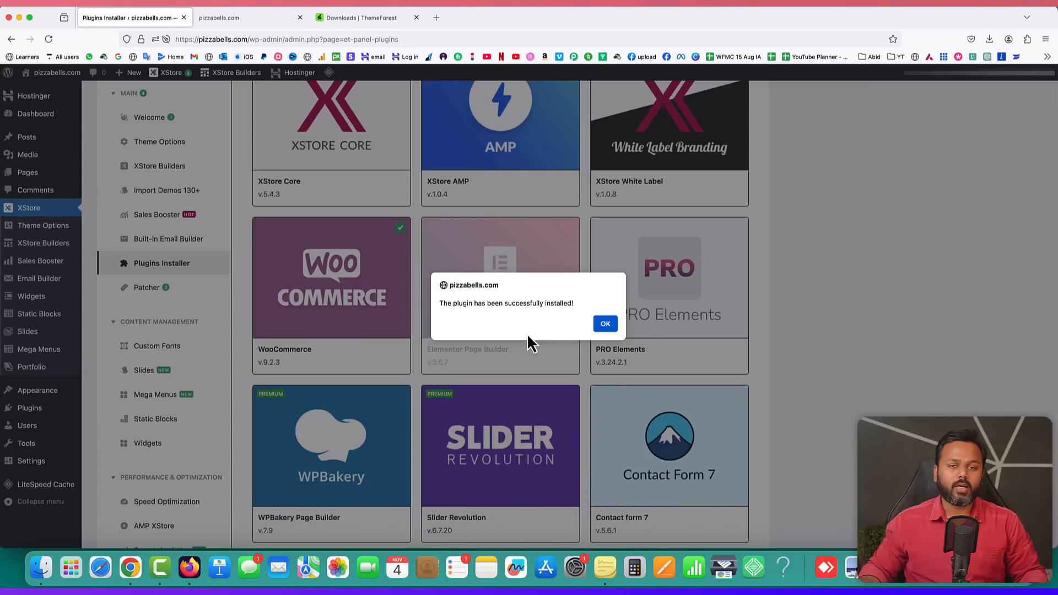
left_click(605, 325)
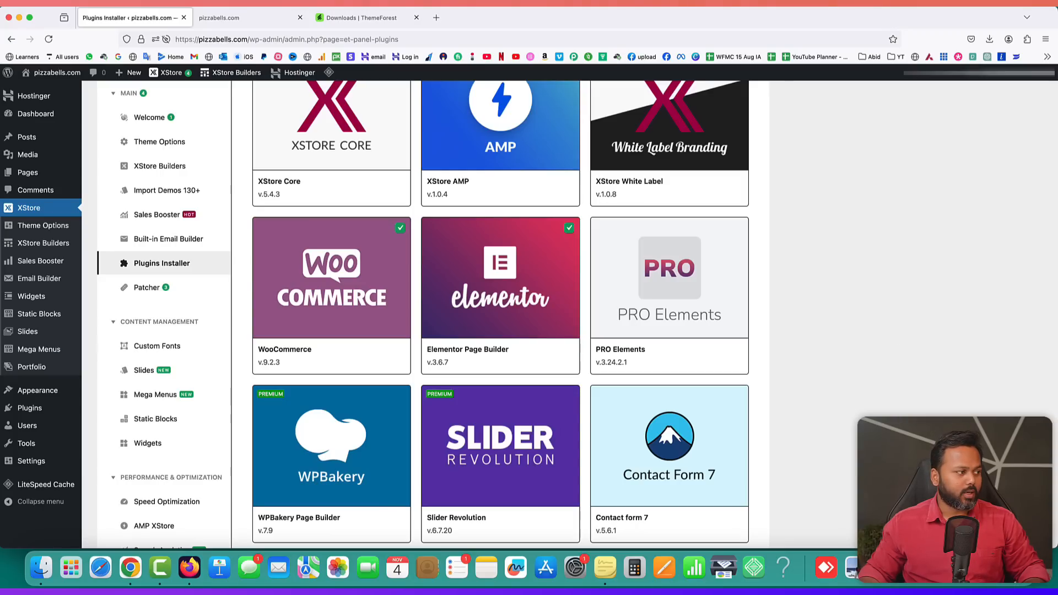
scroll(87, 352, "down", 2)
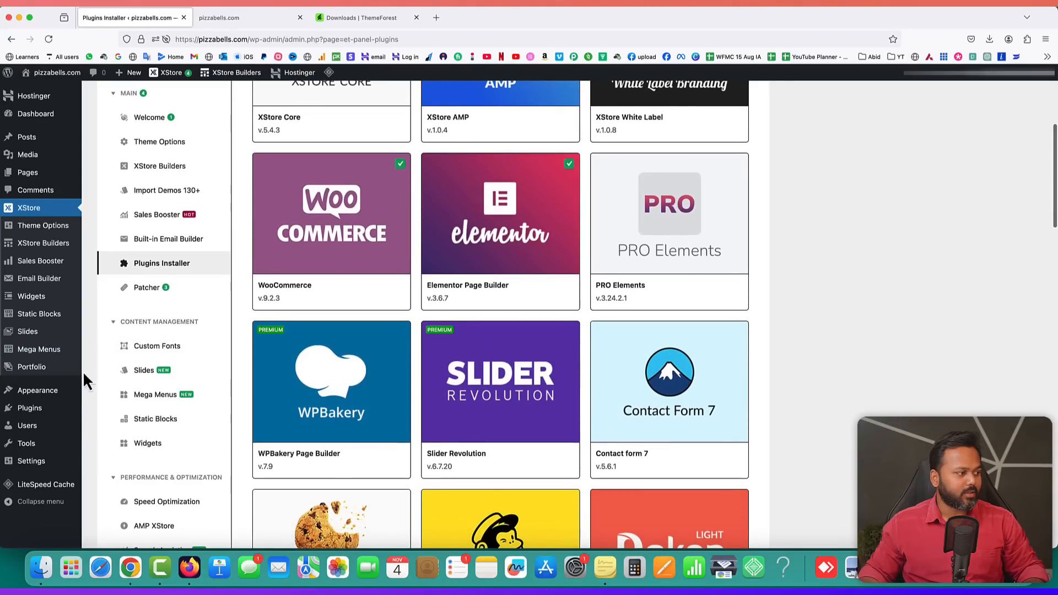
mouse_move(33, 409)
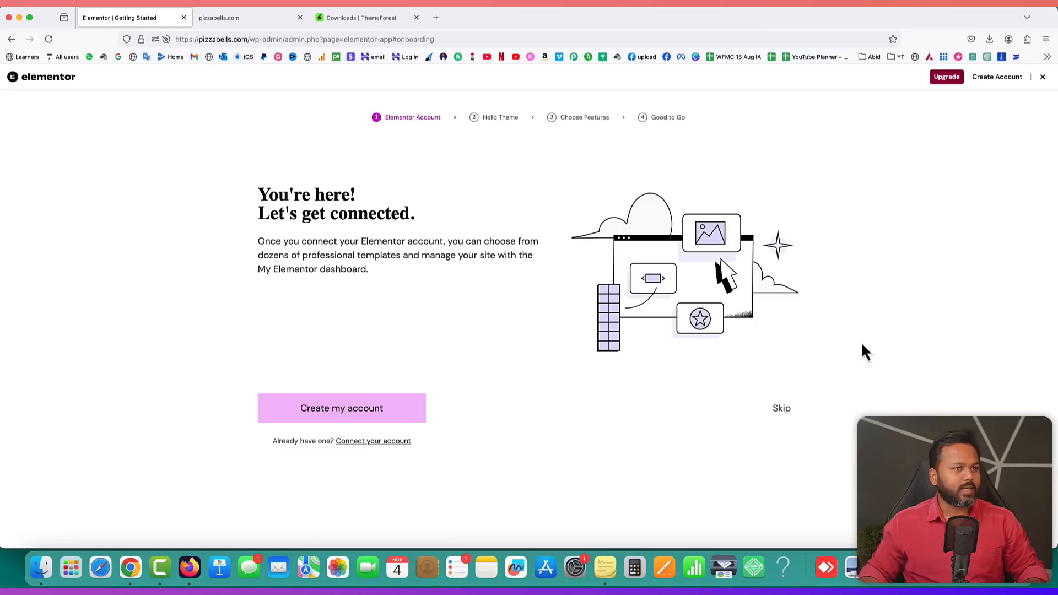
- Exit the Elementor setup wizard and open the Upload Plugin form under Plugins > Add New Plugin
left_click(1043, 78)
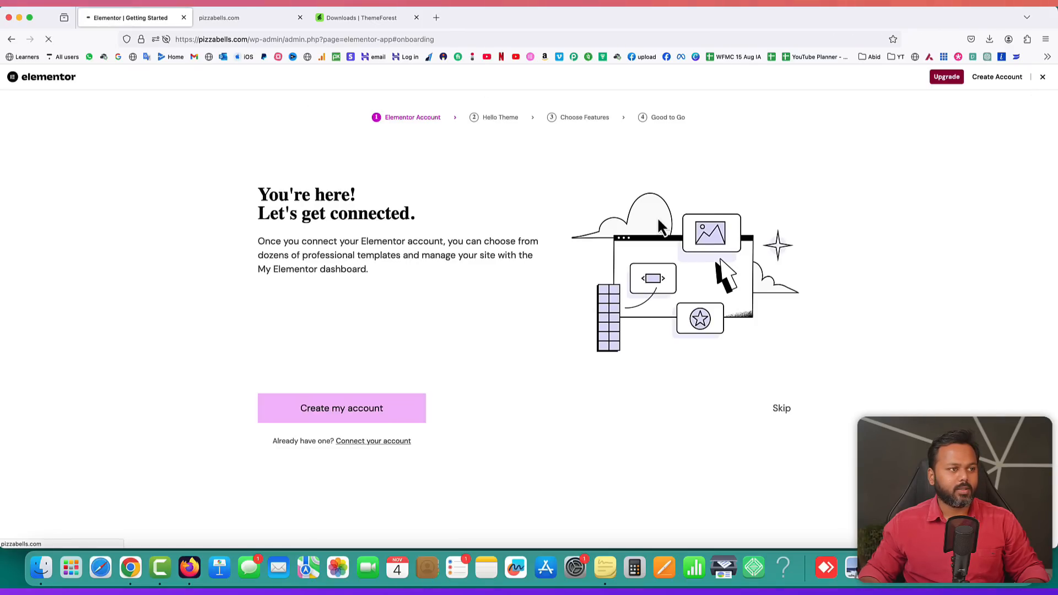
scroll(76, 470, "down", 5)
mouse_move(63, 441)
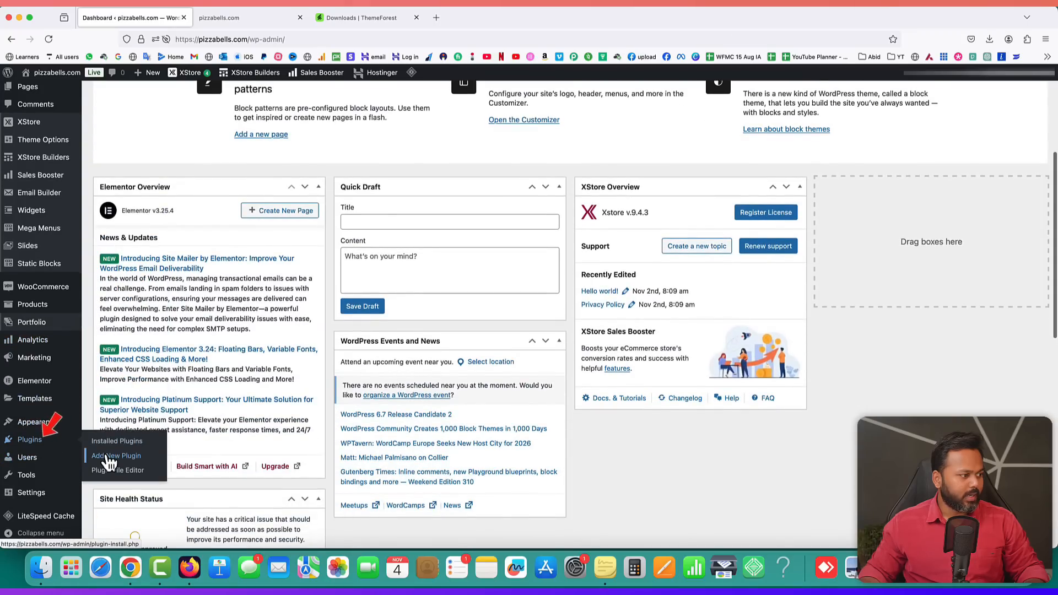
left_click(105, 457)
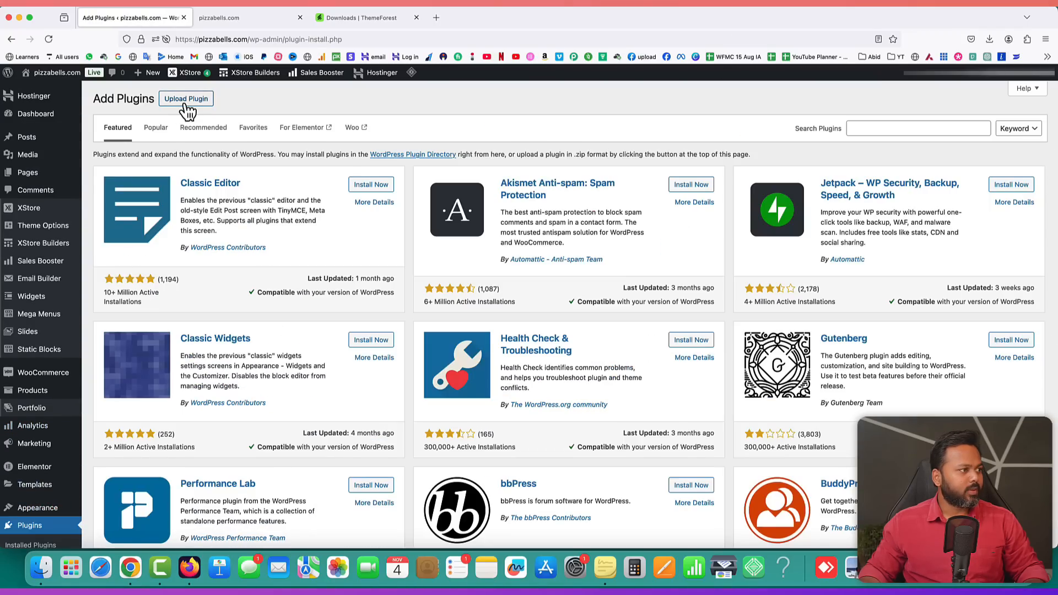
left_click(186, 100)
- Upload elementor-pro-3.23.3.zip, install it, and activate Elementor Pro
left_click(500, 193)
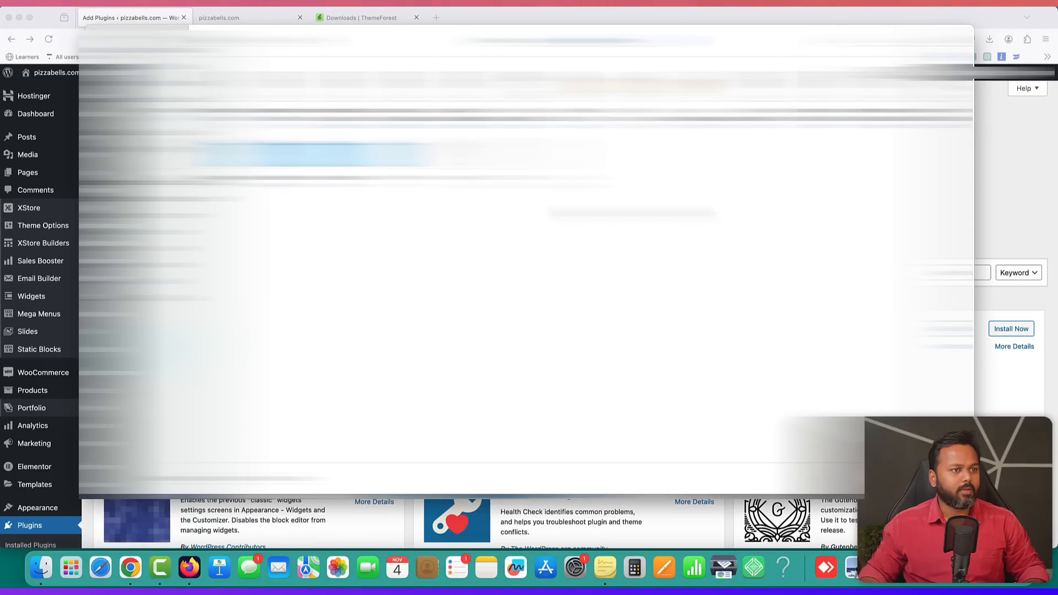
left_click(881, 105)
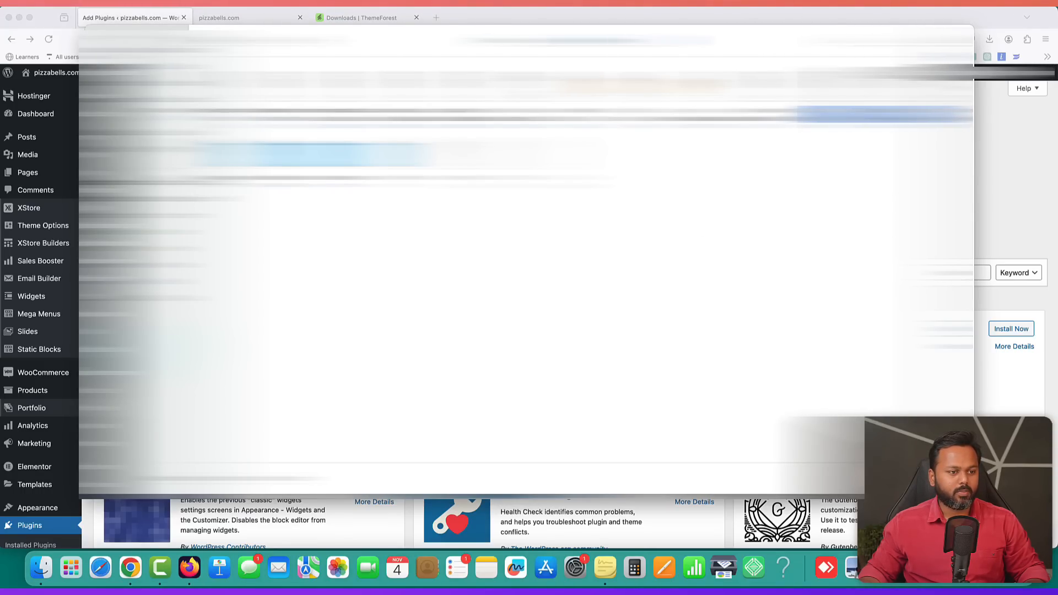
key("Return")
left_click(636, 193)
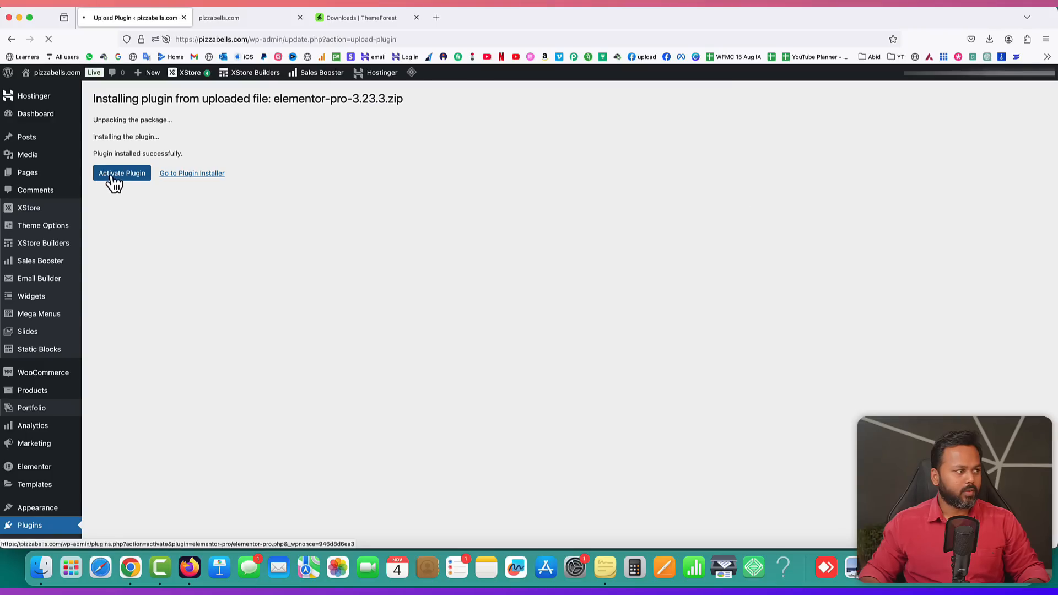
left_click(112, 181)
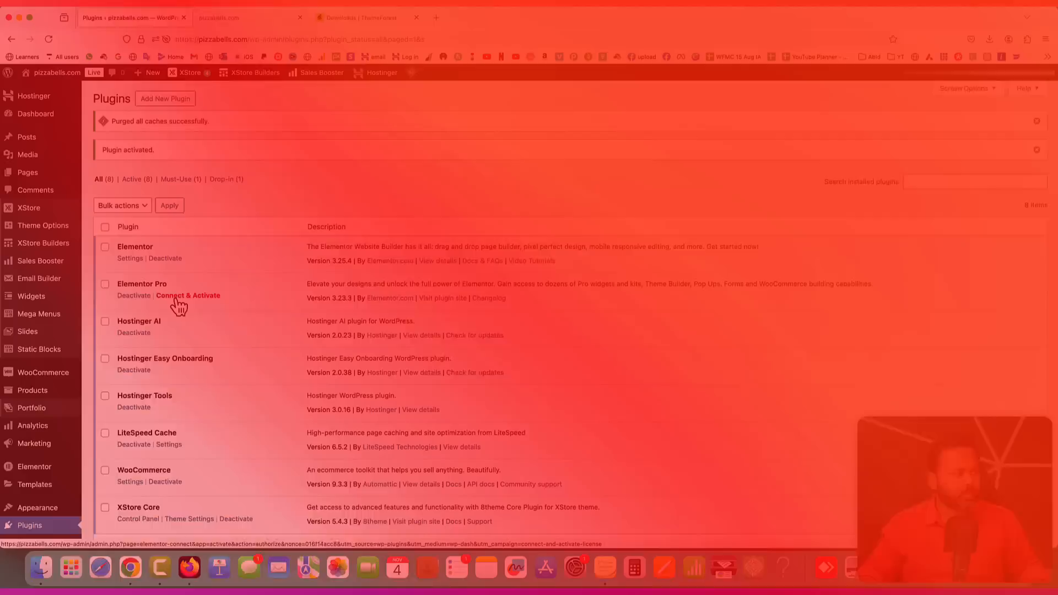
- Connect Elementor Pro to the Elementor account and activate its Agency license for this site
left_click(187, 297)
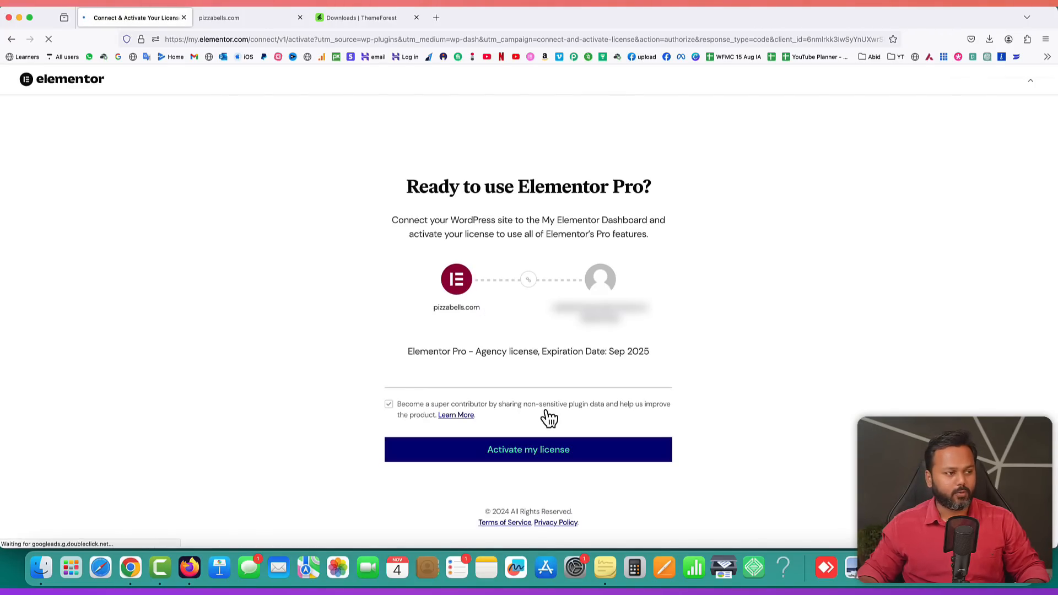
left_click(522, 451)
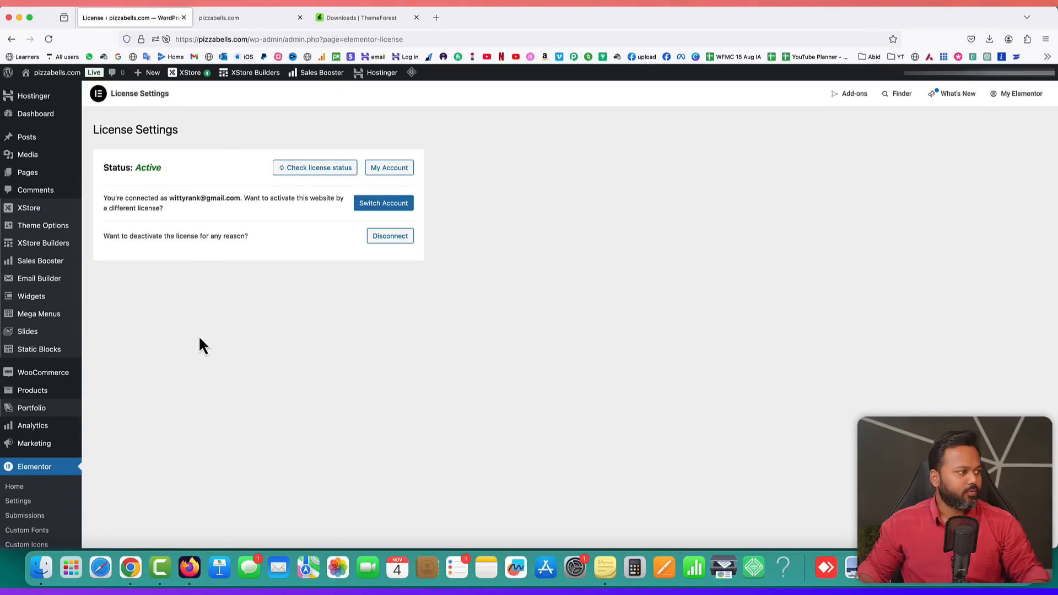
mouse_move(34, 210)
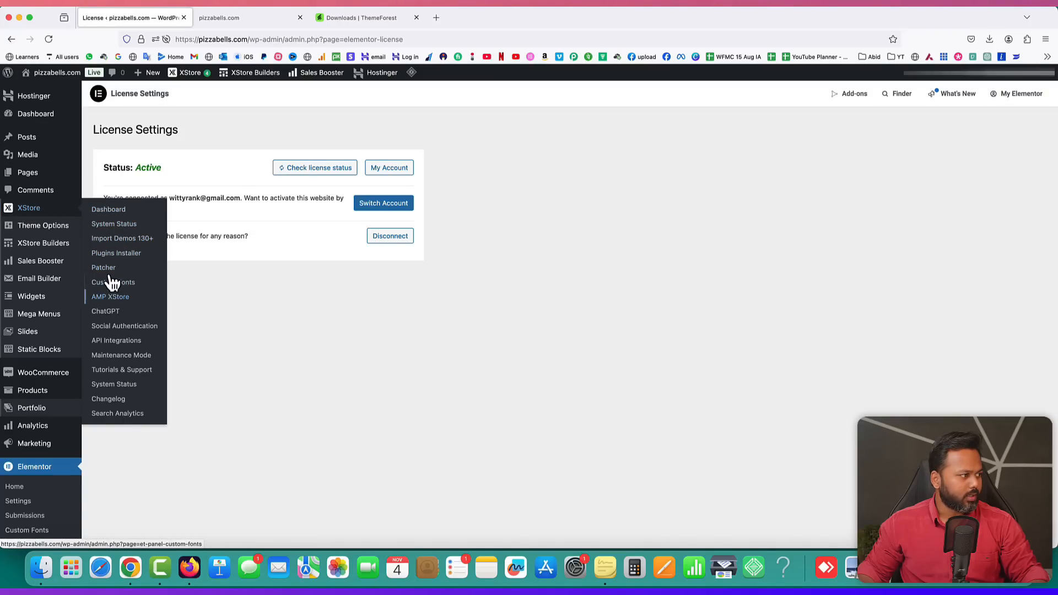
- Open Sales Booster and browse tiles like Fake Sale Popup, Quantity Discounts and Floating Navigation Panel
mouse_move(44, 270)
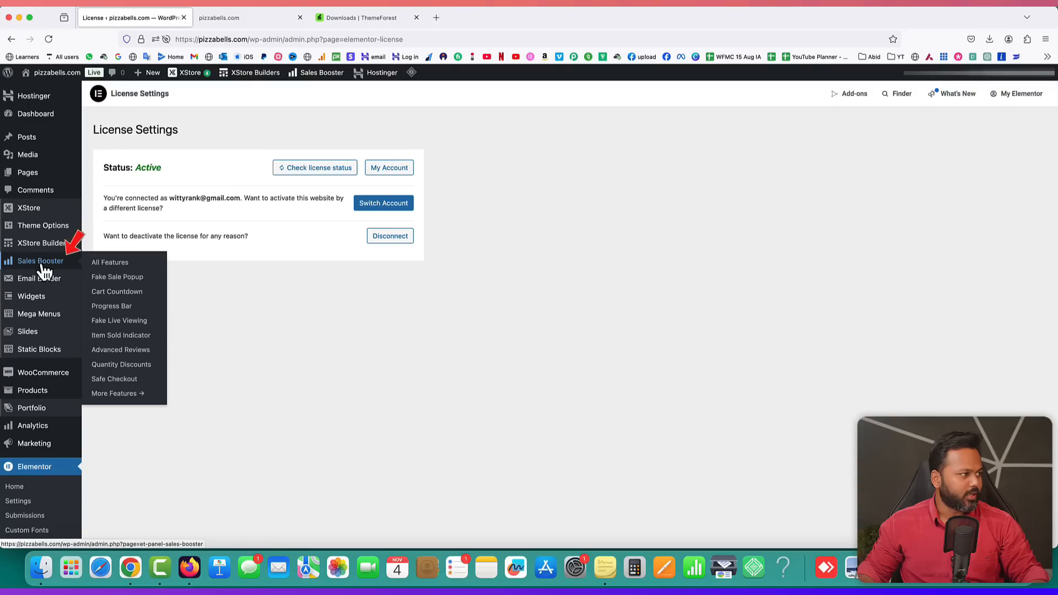
left_click(108, 275)
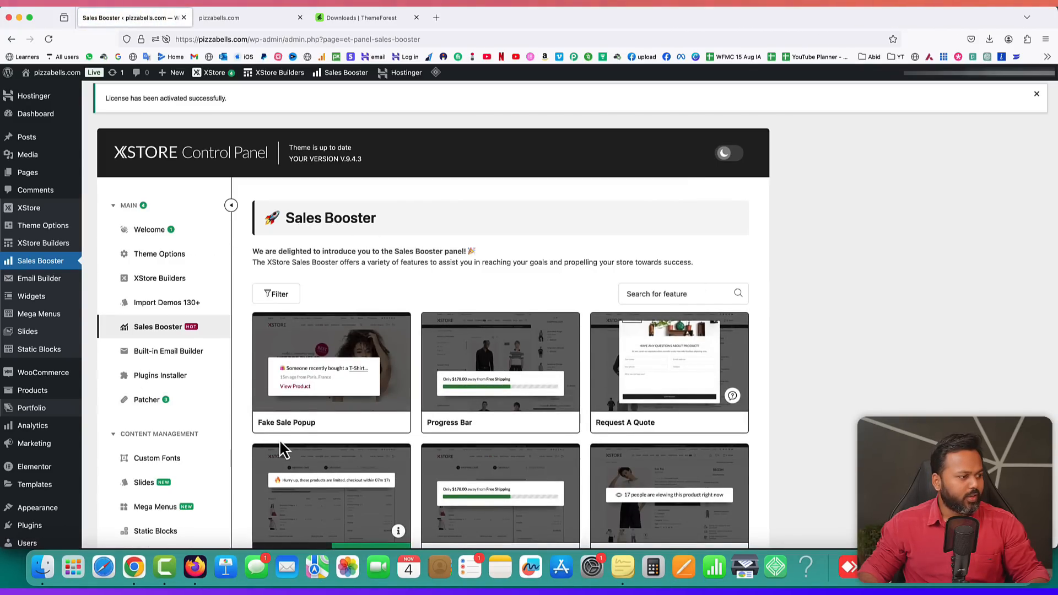
mouse_move(281, 439)
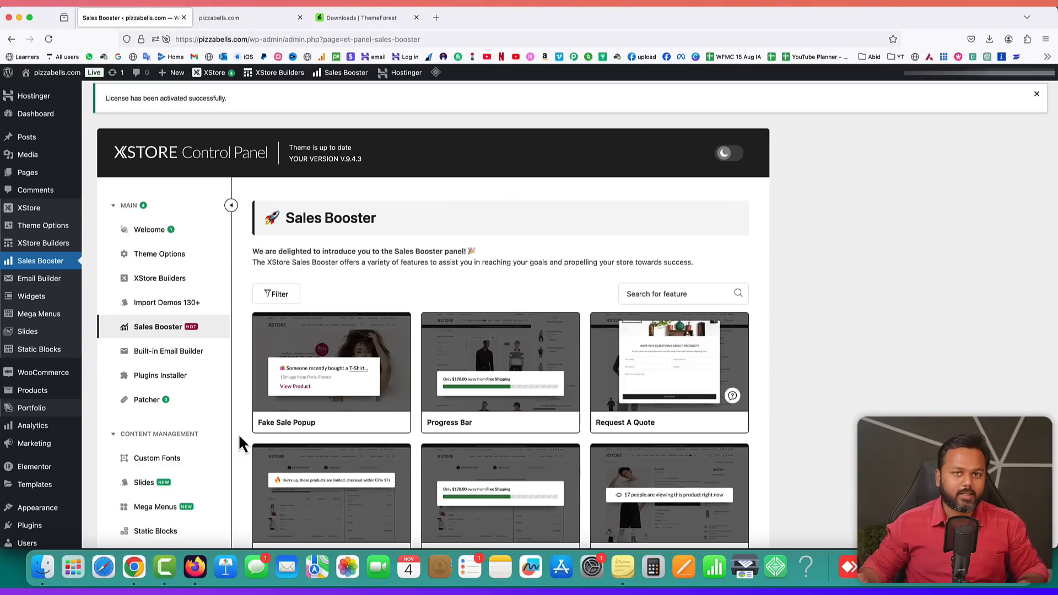
scroll(838, 430, "down", 5)
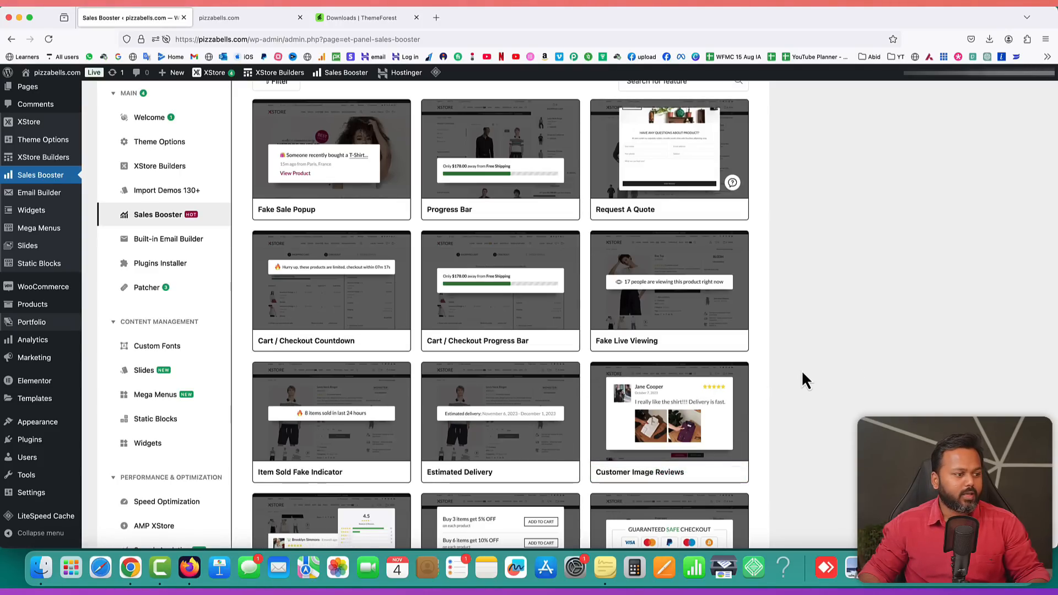
scroll(801, 369, "down", 3)
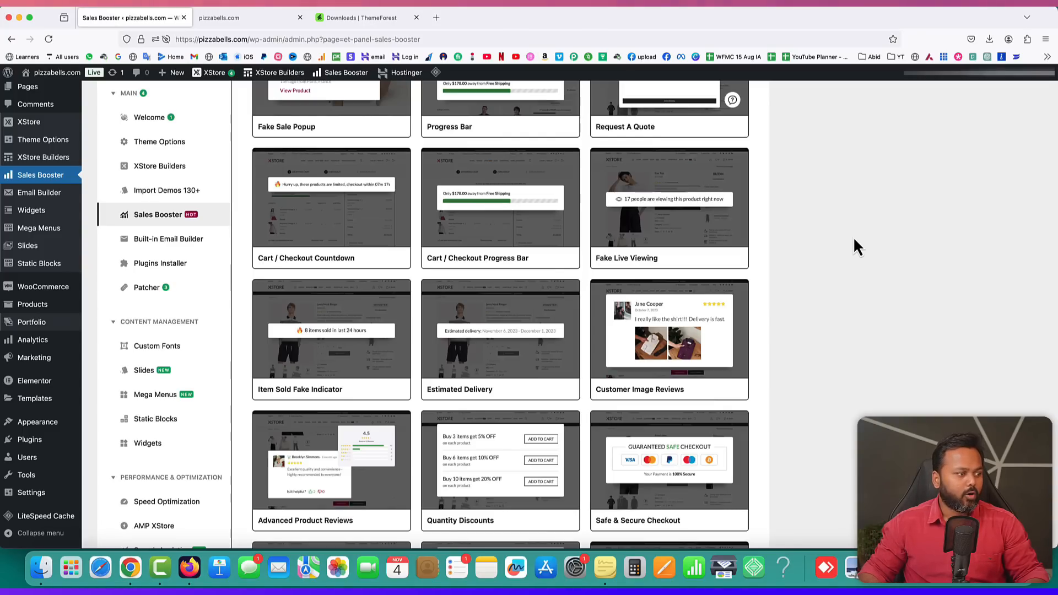
scroll(854, 239, "down", 3)
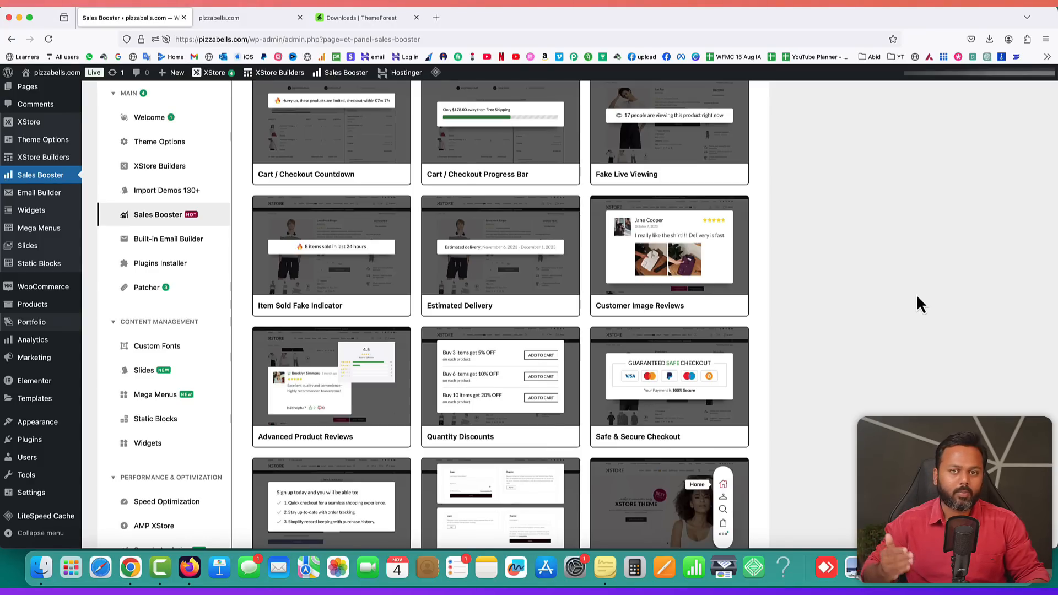
scroll(898, 318, "down", 3)
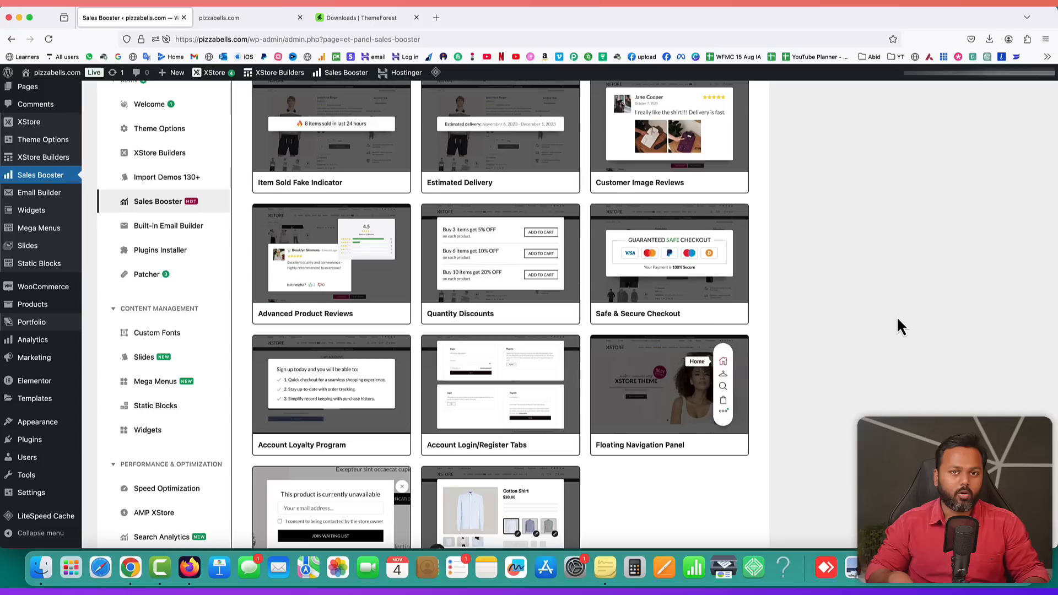
scroll(898, 325, "up", 7)
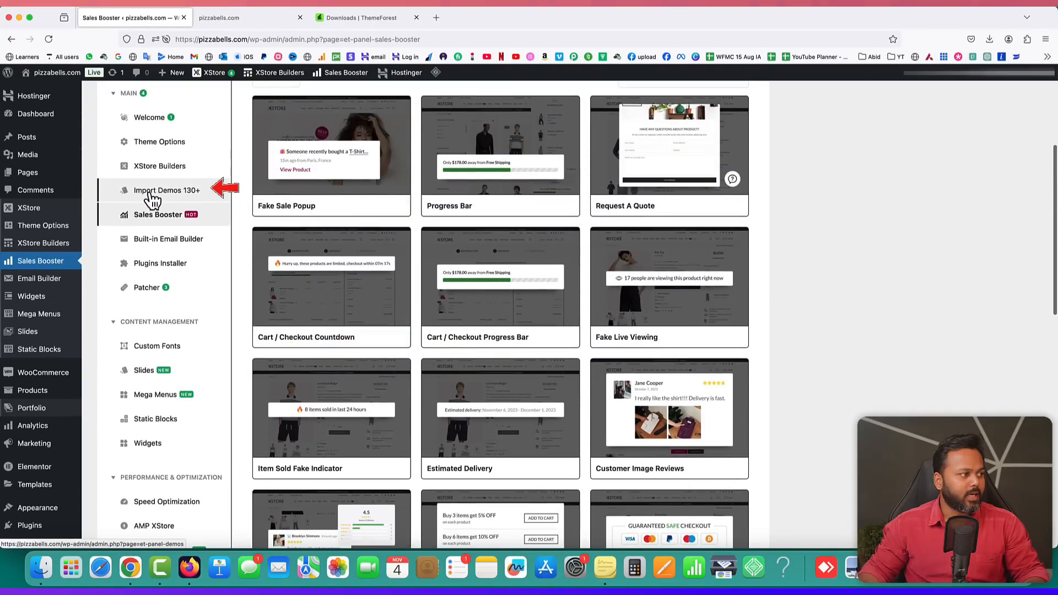
- Open Import Demos 130+ and browse demos like Electronic Mega Market, Grocery Market and Yoga Accessories
left_click(168, 191)
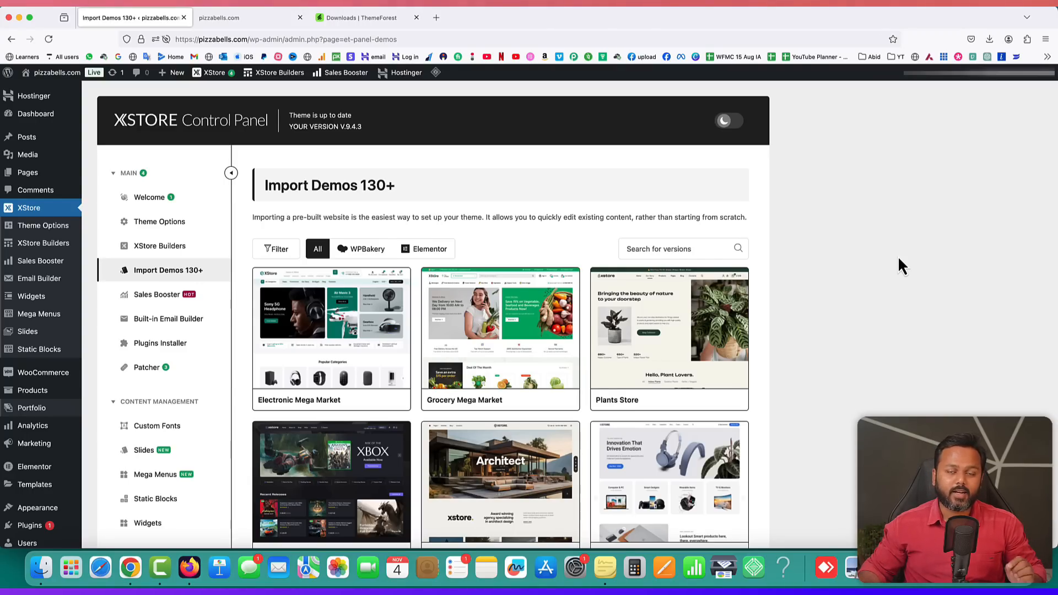
scroll(761, 368, "down", 5)
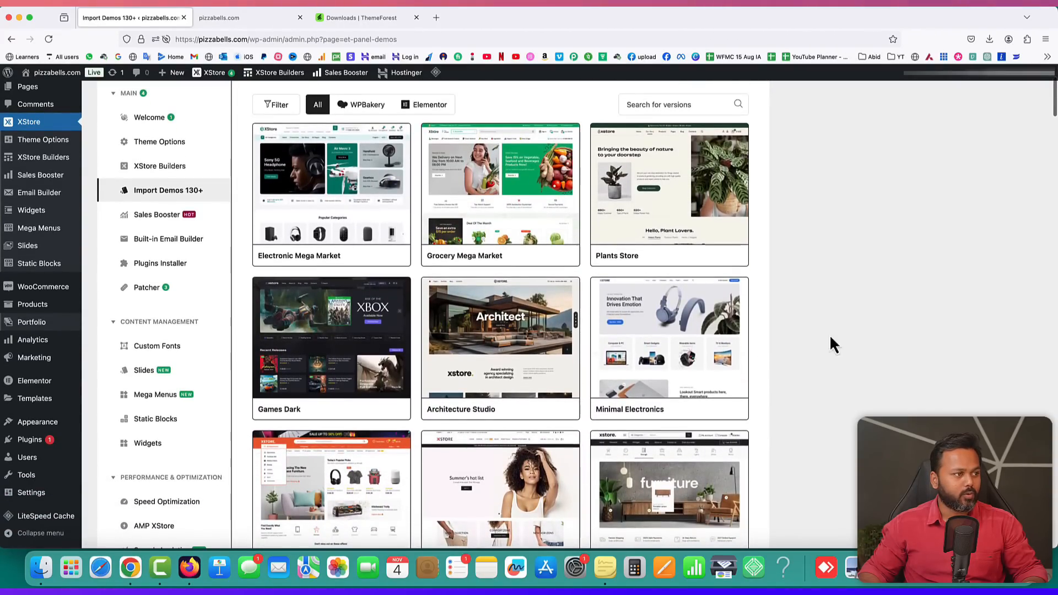
scroll(776, 295, "down", 10)
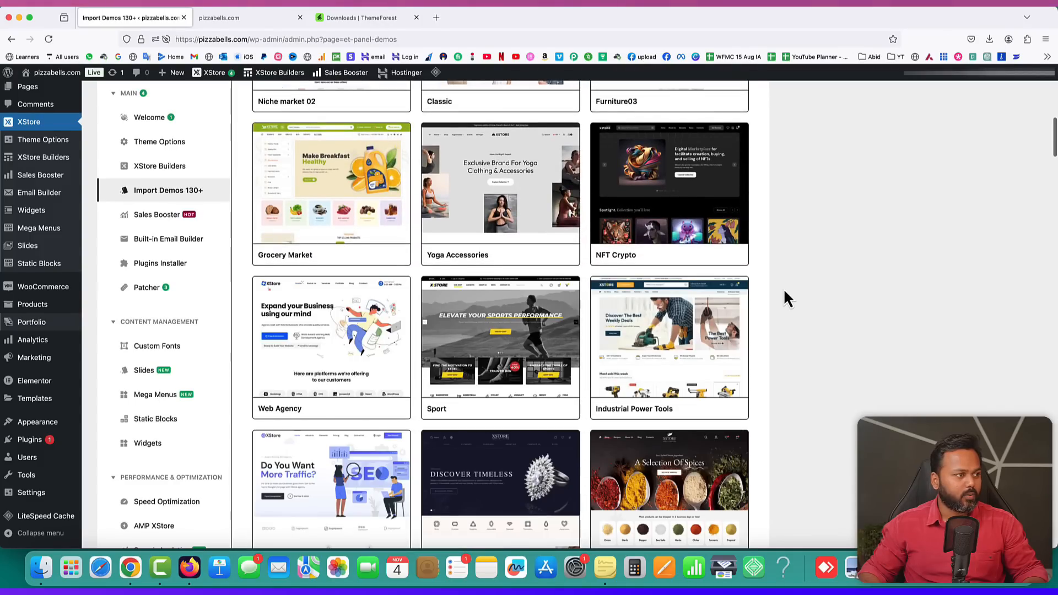
scroll(785, 297, "down", 1)
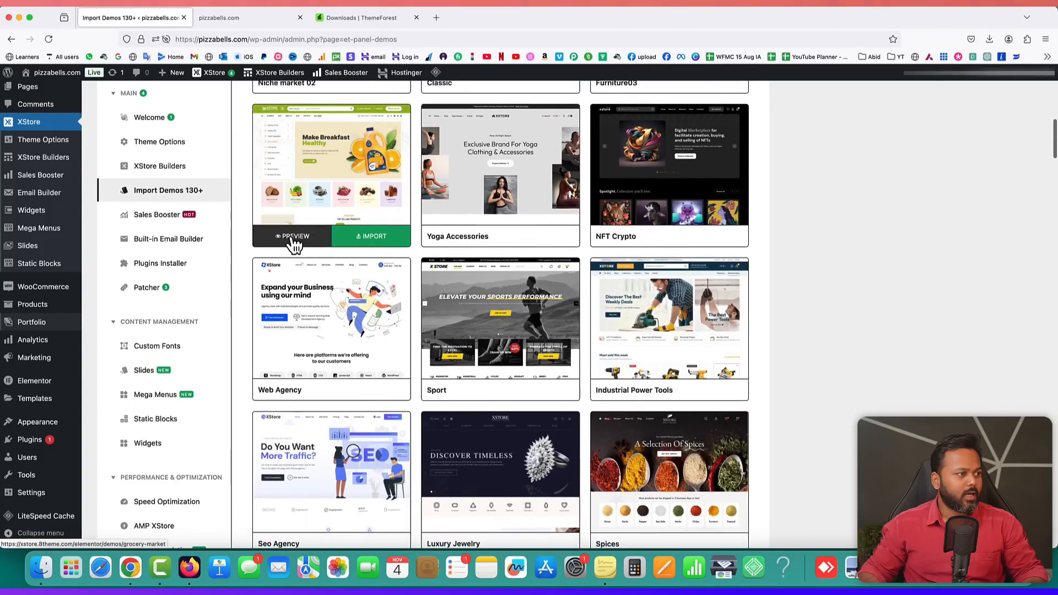
- Preview Grocery Market in a new tab, check its category dropdown and scroll, then return to Import Demos
left_click(292, 240)
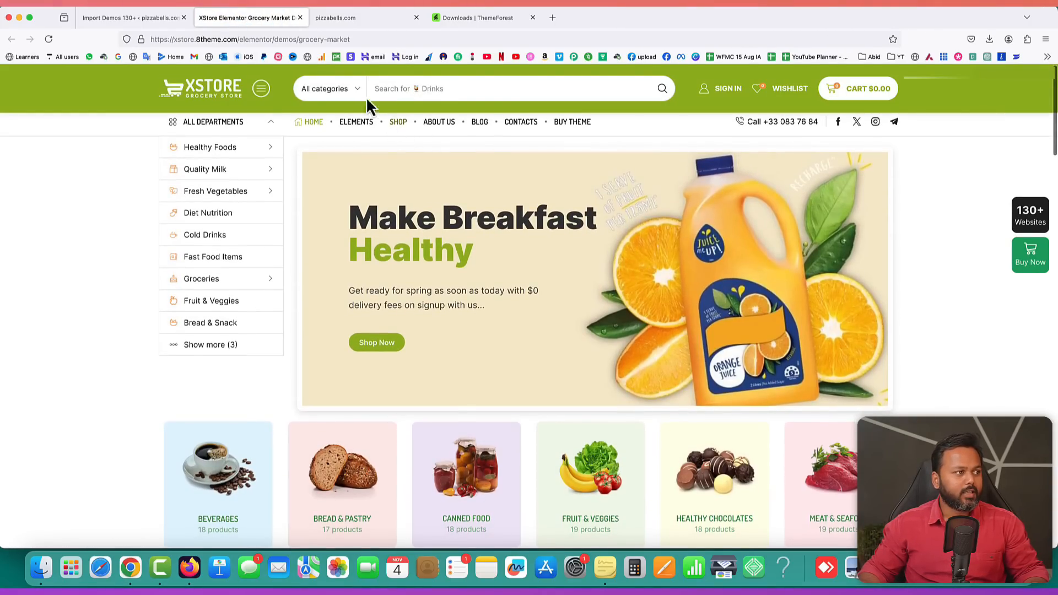
left_click(330, 88)
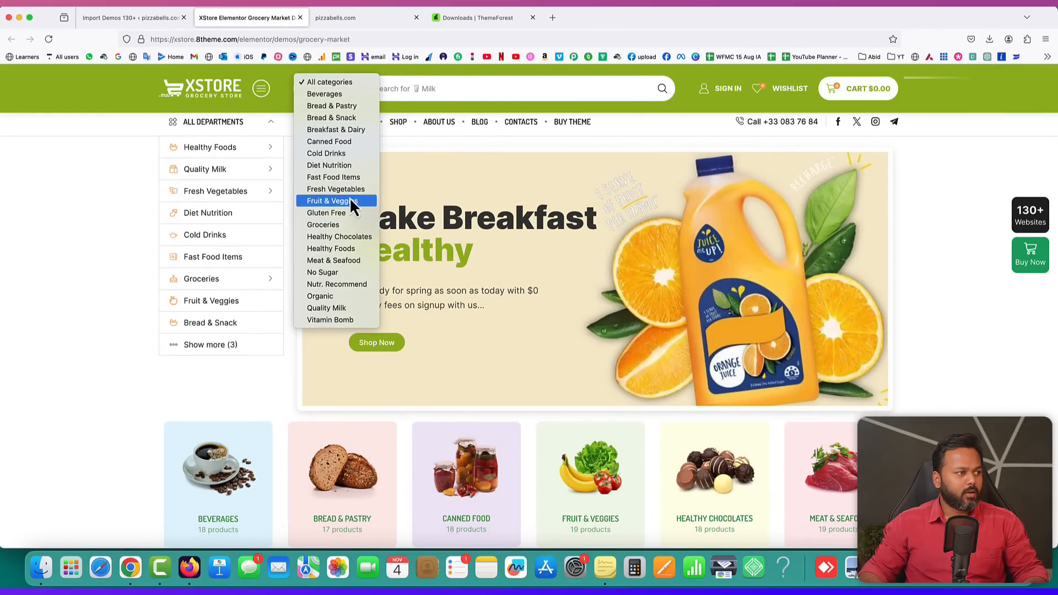
left_click(958, 252)
scroll(958, 251, "down", 3)
scroll(959, 254, "down", 5)
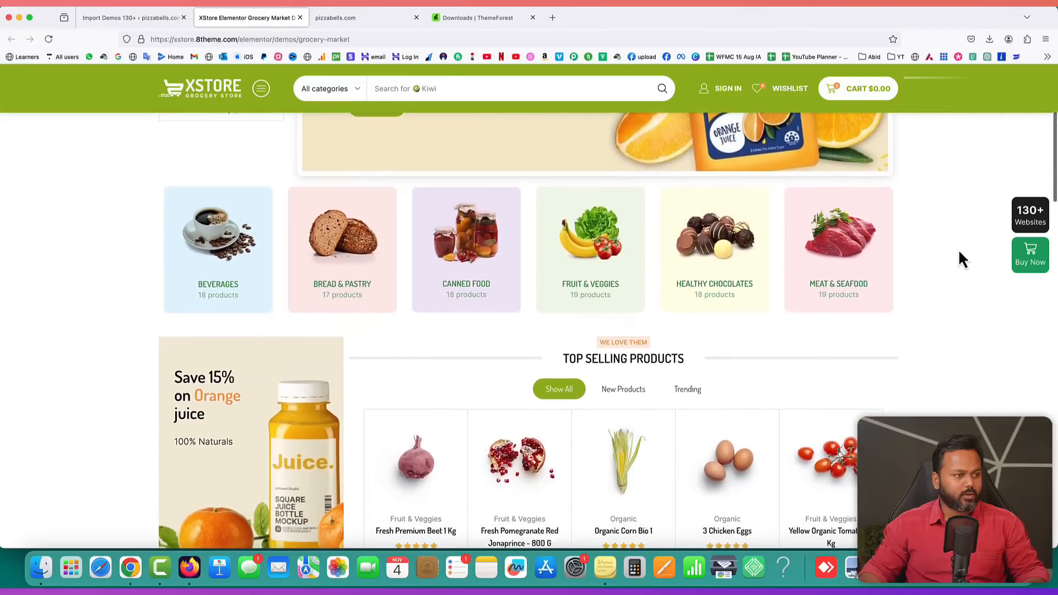
scroll(955, 381, "down", 5)
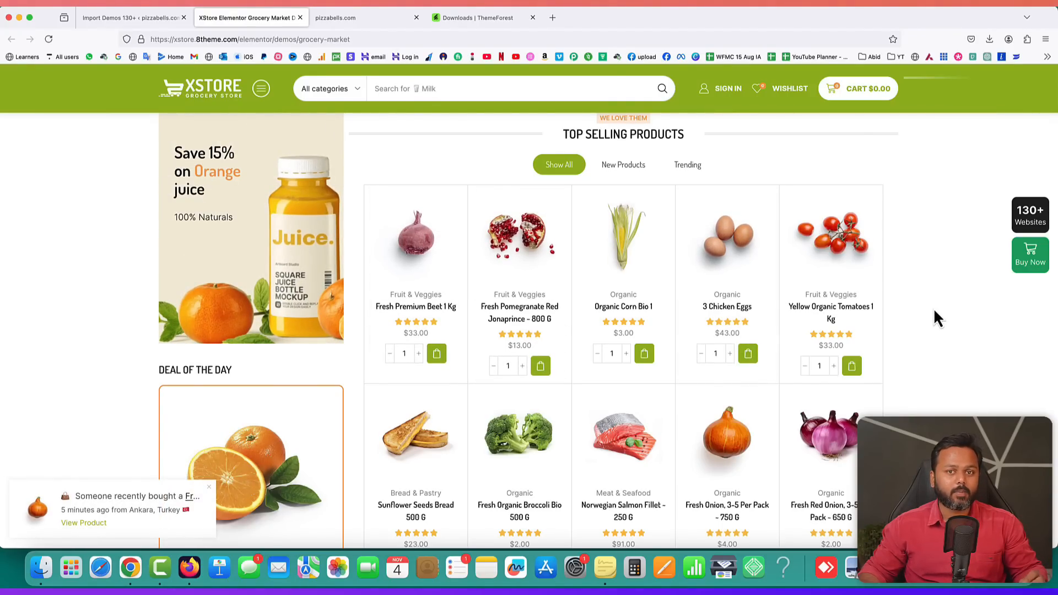
left_click(144, 17)
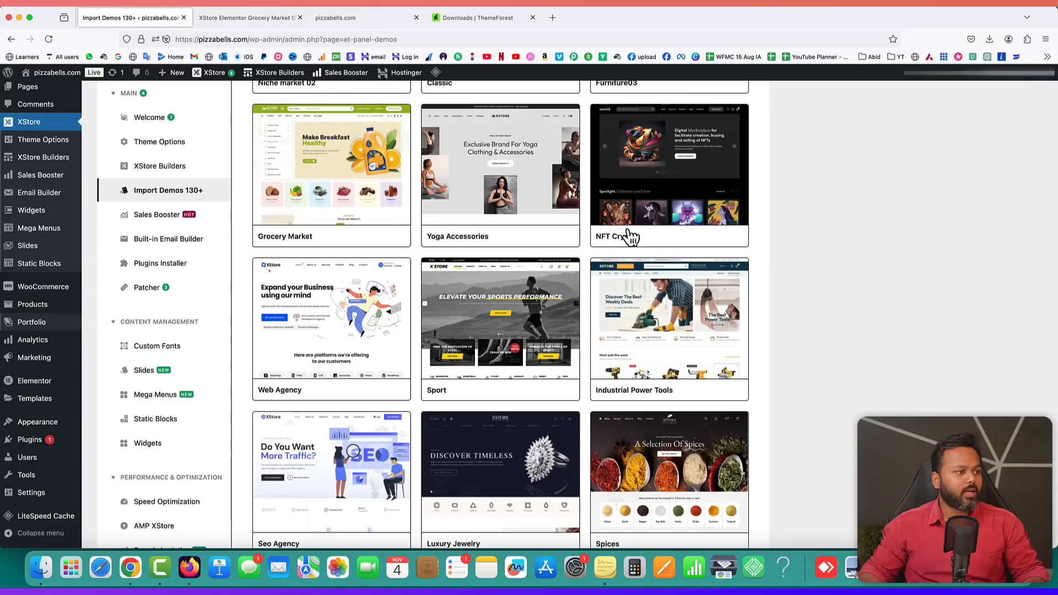
- Scroll the demo grid and preview the Spices demo in a new tab
scroll(837, 337, "down", 5)
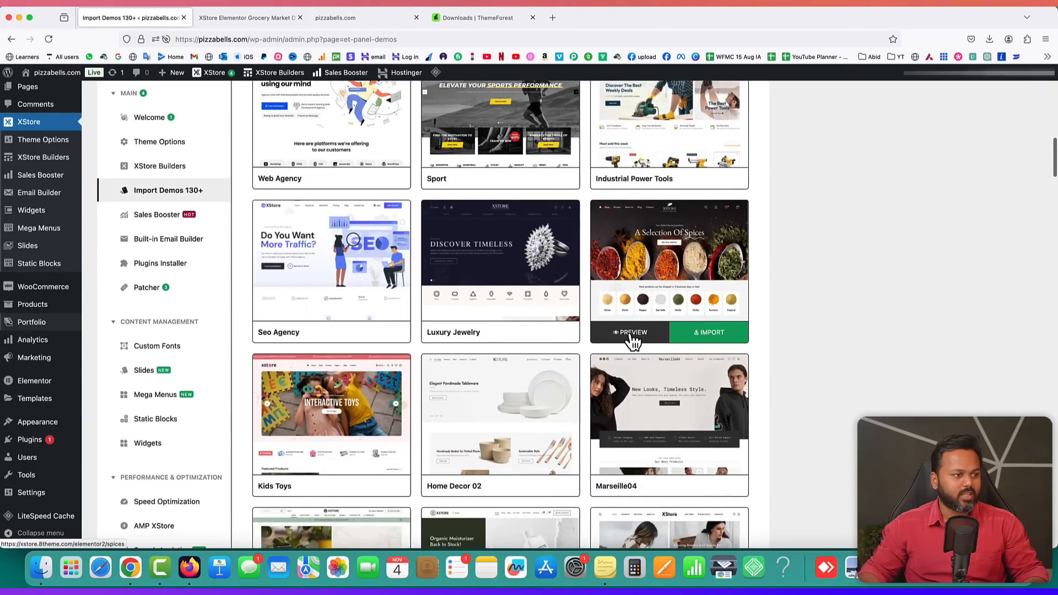
left_click(630, 333)
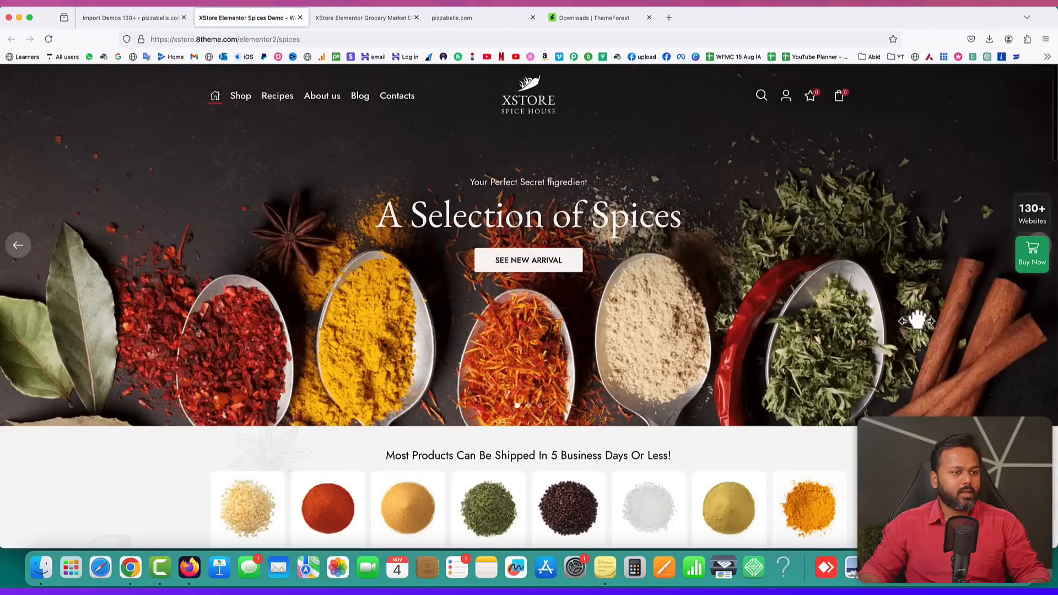
scroll(917, 320, "down", 8)
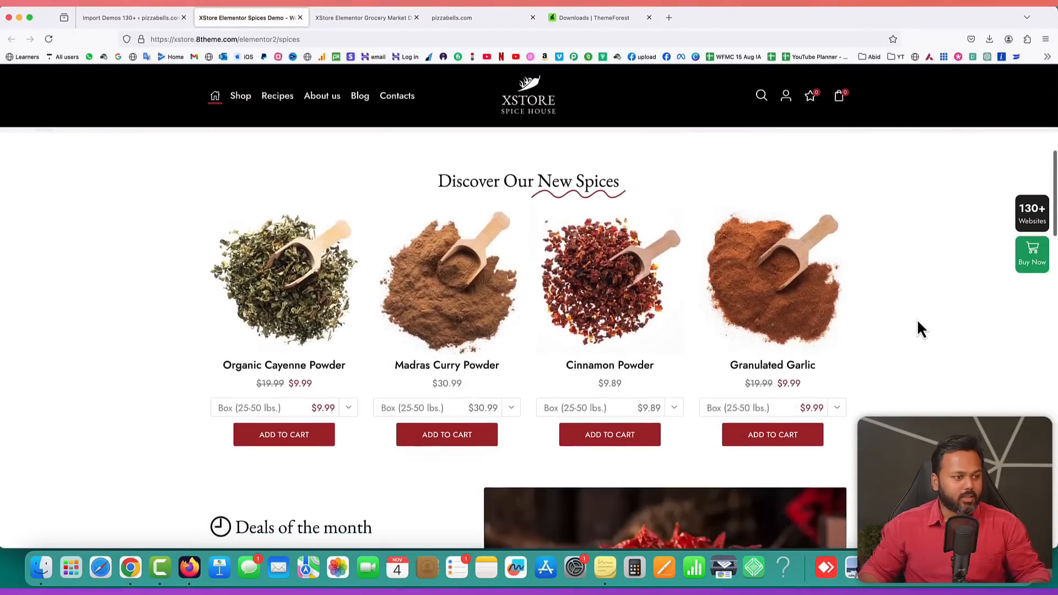
scroll(917, 328, "down", 1)
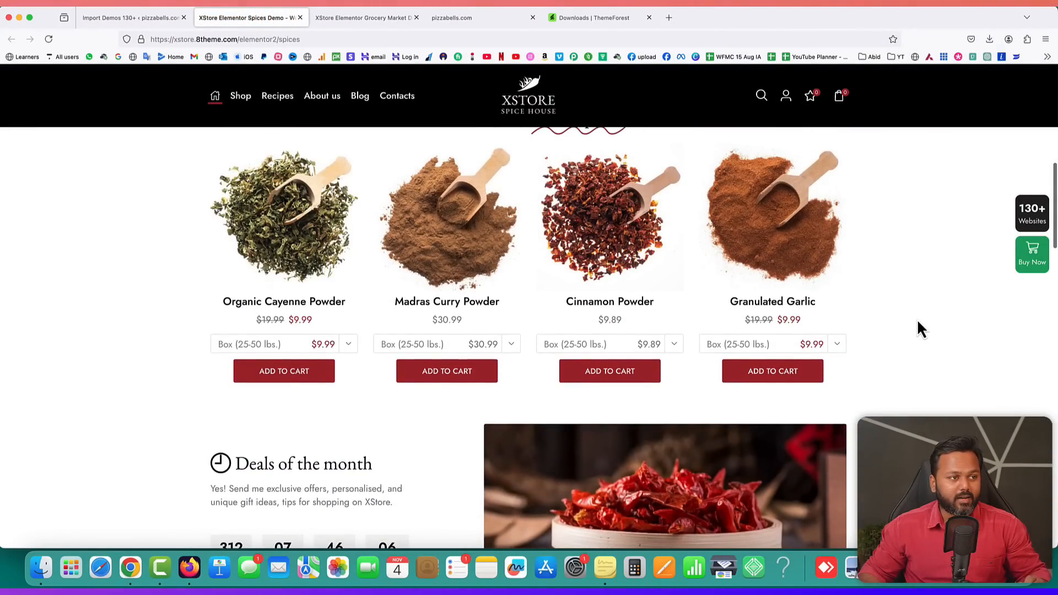
- Browse the Spices demo down to the Organic Cayenne Powder product ($9.99–$31.99)
scroll(918, 322, "up", 10)
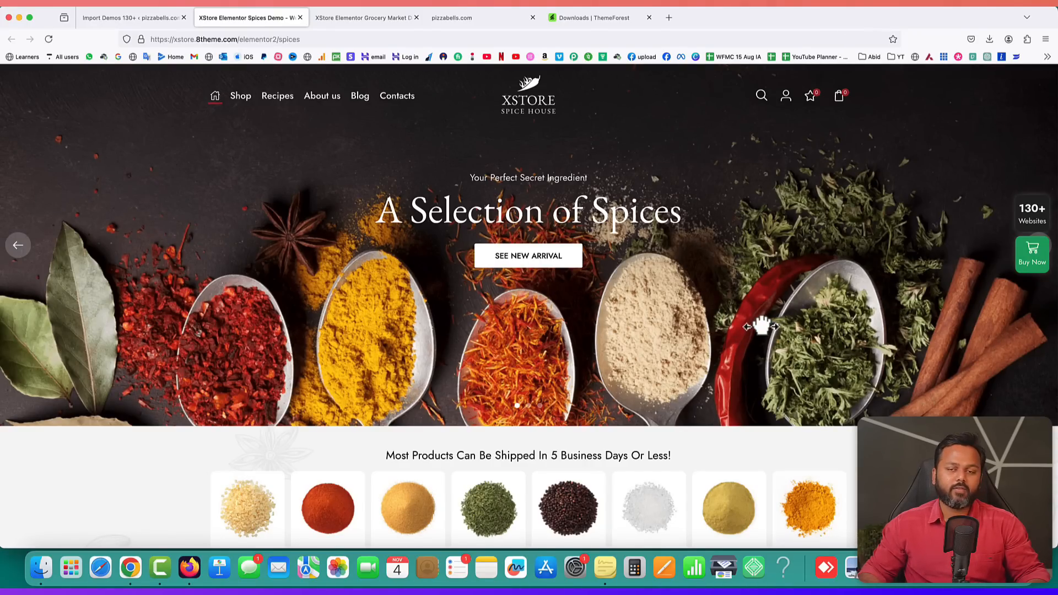
scroll(846, 306, "down", 3)
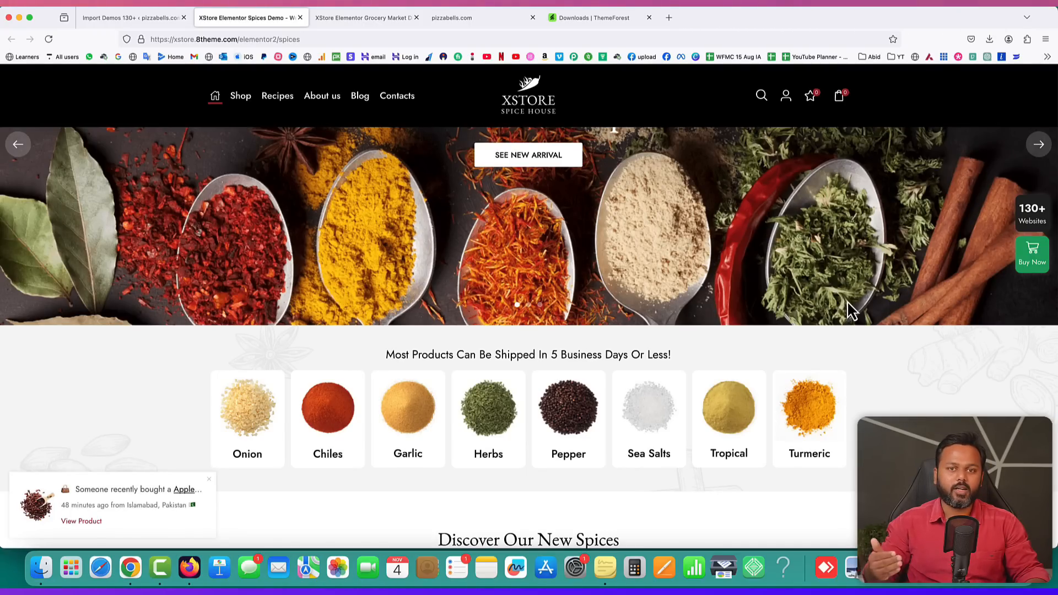
scroll(848, 310, "down", 5)
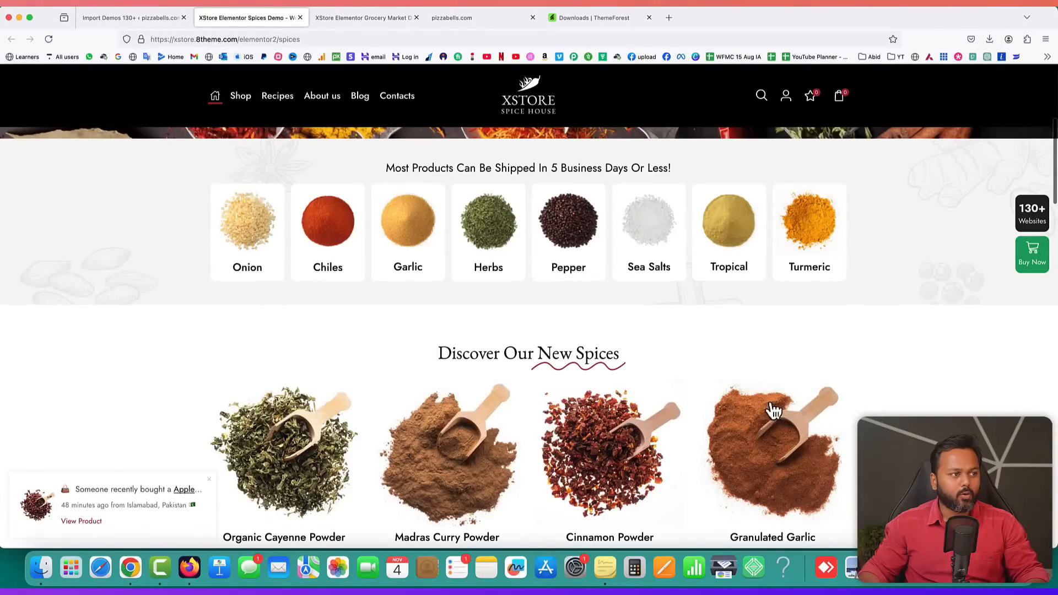
scroll(850, 364, "down", 1)
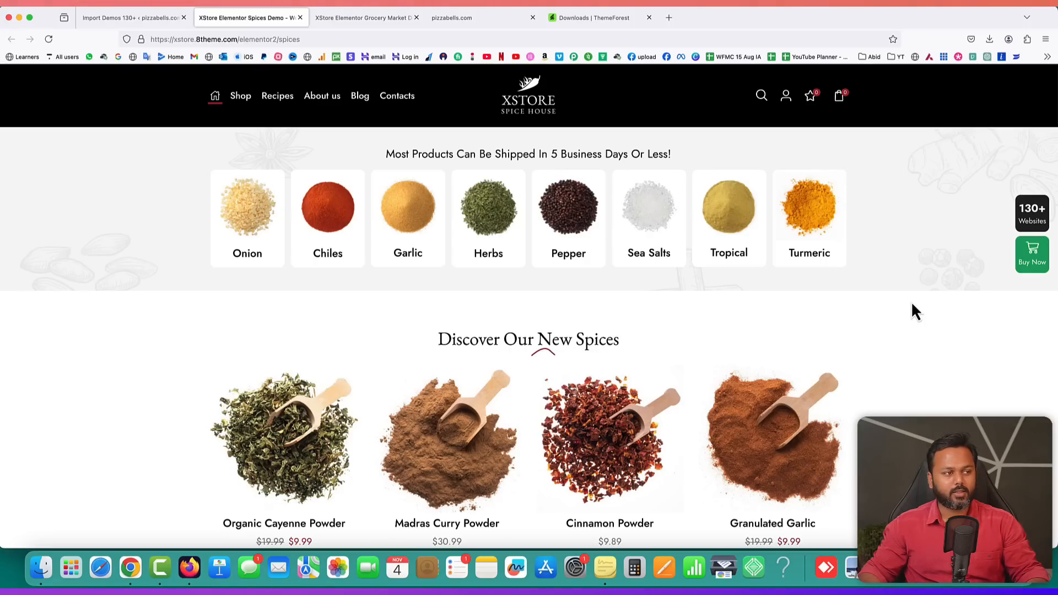
scroll(912, 303, "down", 4)
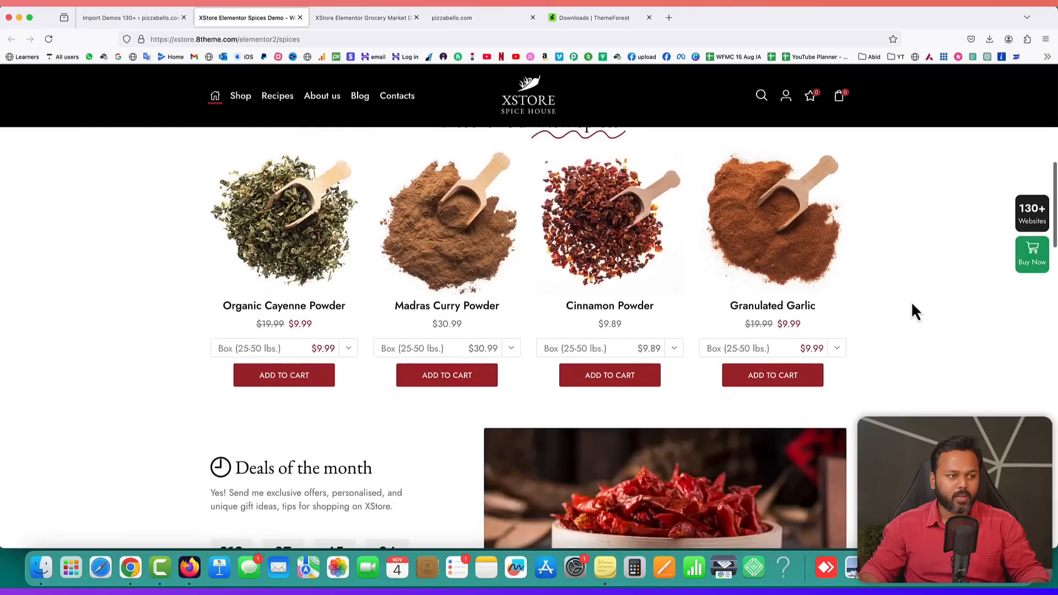
scroll(912, 303, "up", 1)
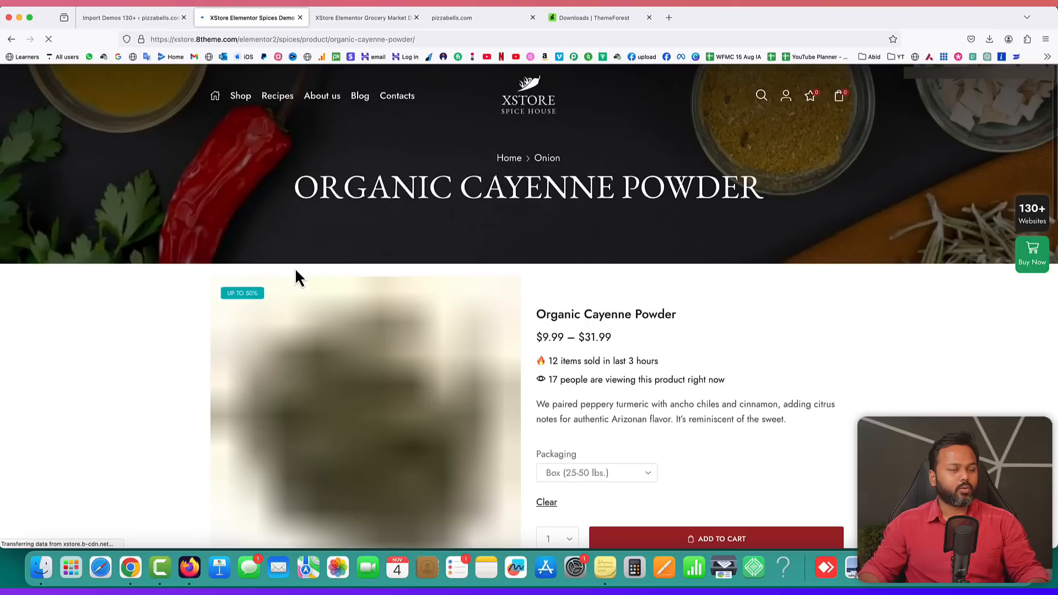
- Review the Cayenne Powder discount rows and checkout options, then return to the Spices homepage
scroll(913, 329, "down", 3)
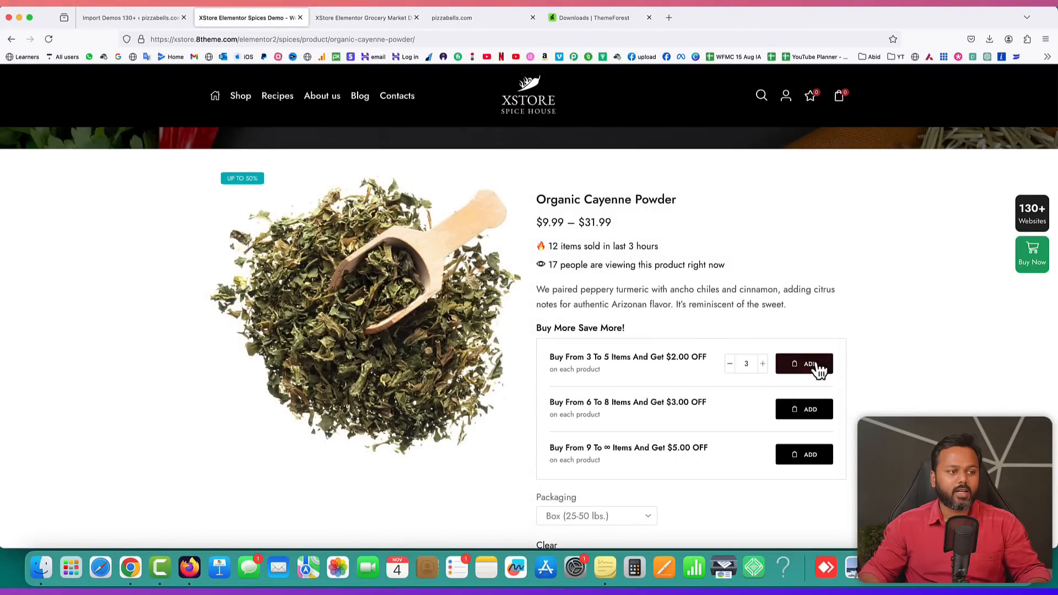
scroll(904, 357, "down", 5)
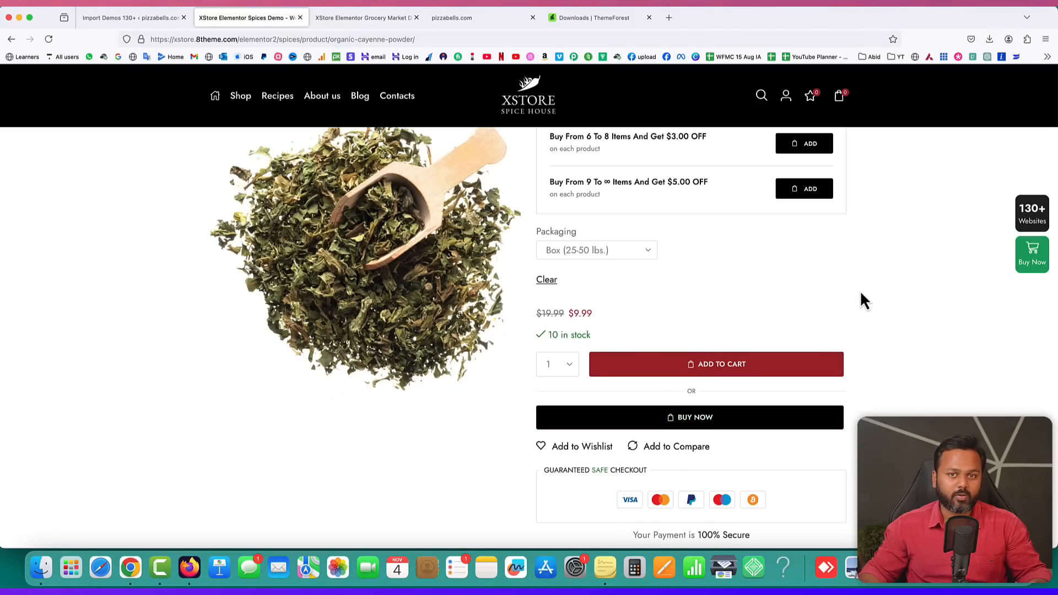
scroll(860, 290, "up", 10)
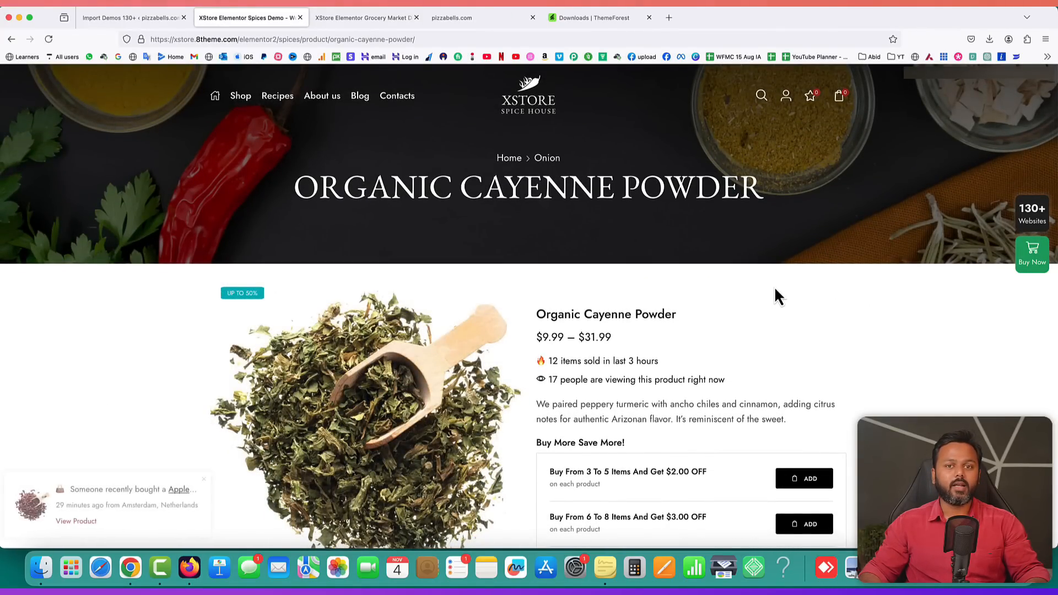
scroll(775, 290, "down", 3)
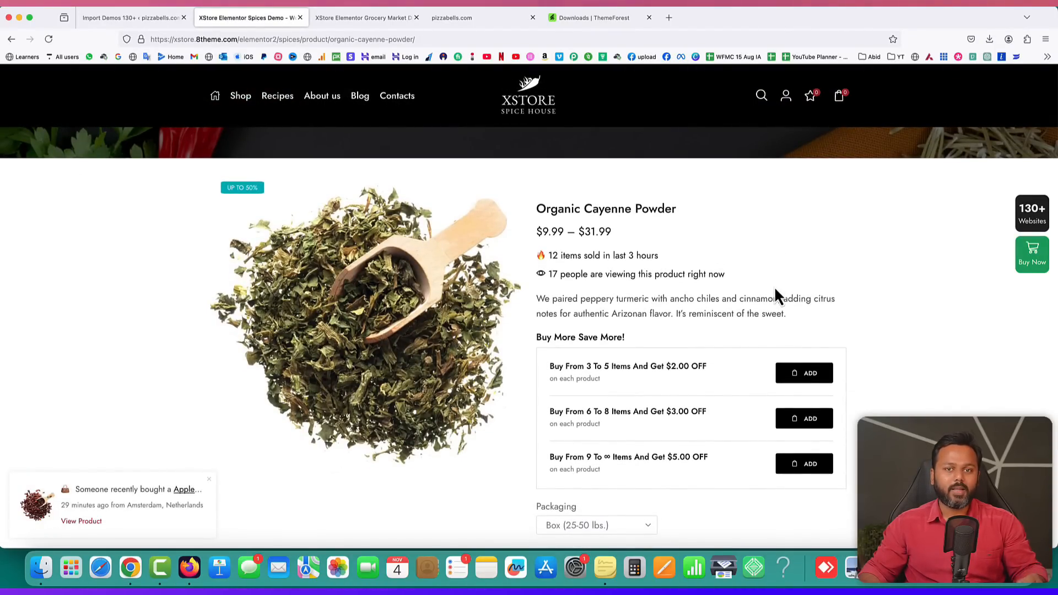
scroll(776, 289, "down", 2)
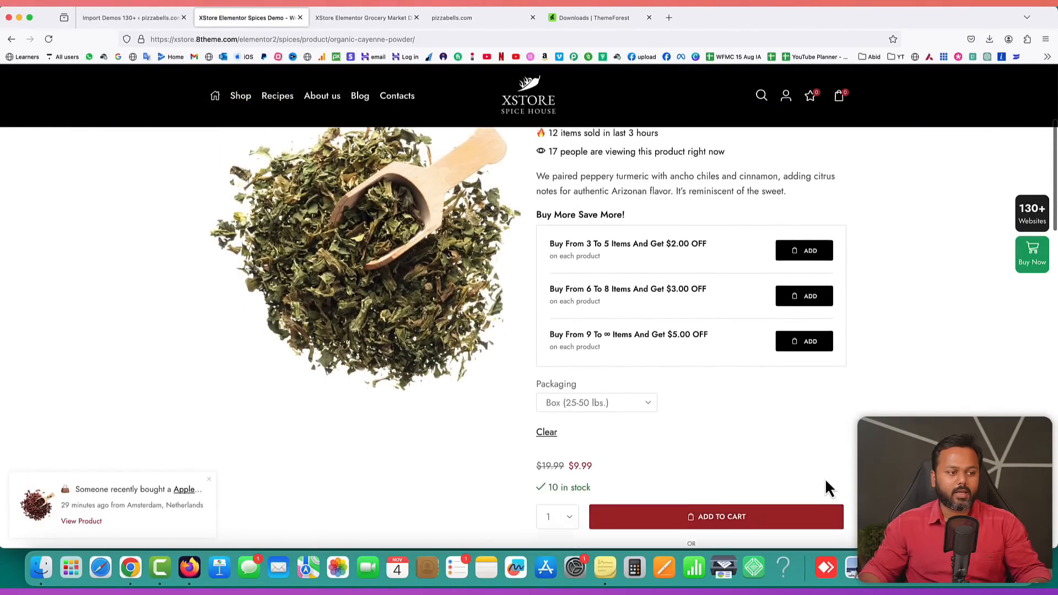
scroll(760, 463, "down", 4)
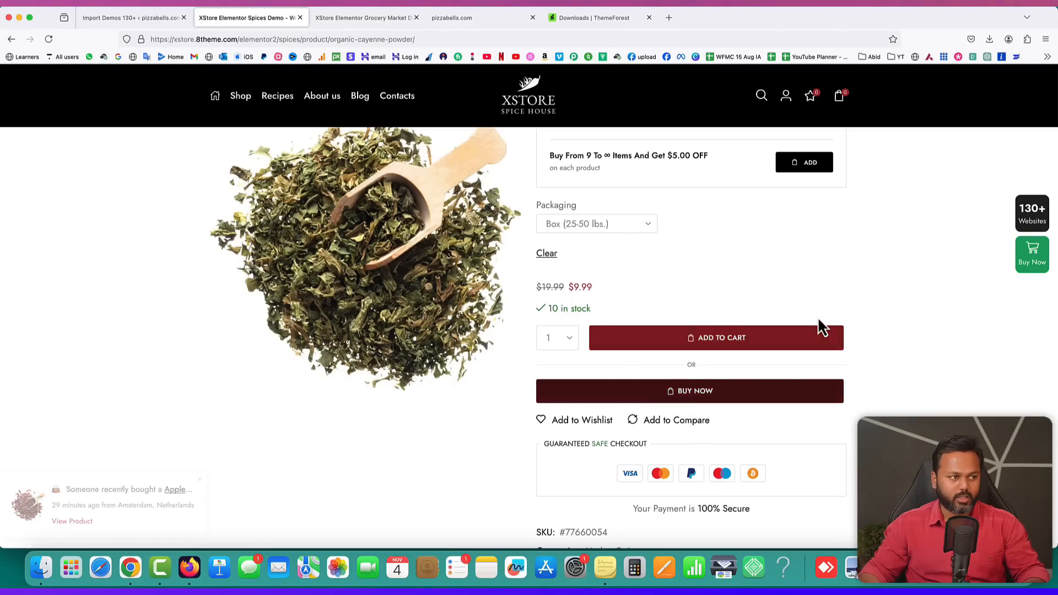
scroll(881, 297, "up", 2)
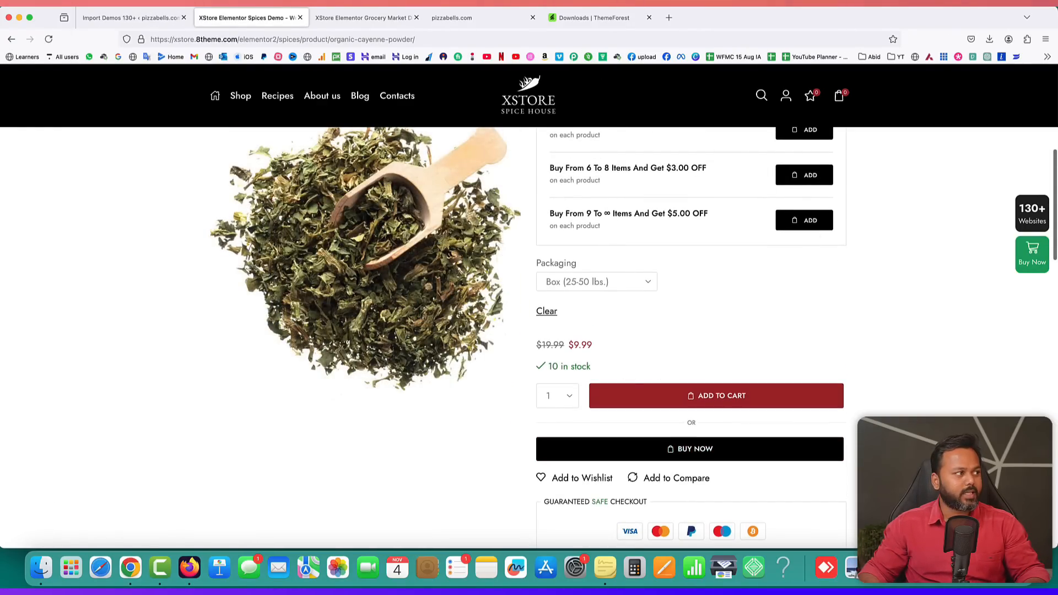
left_click(11, 39)
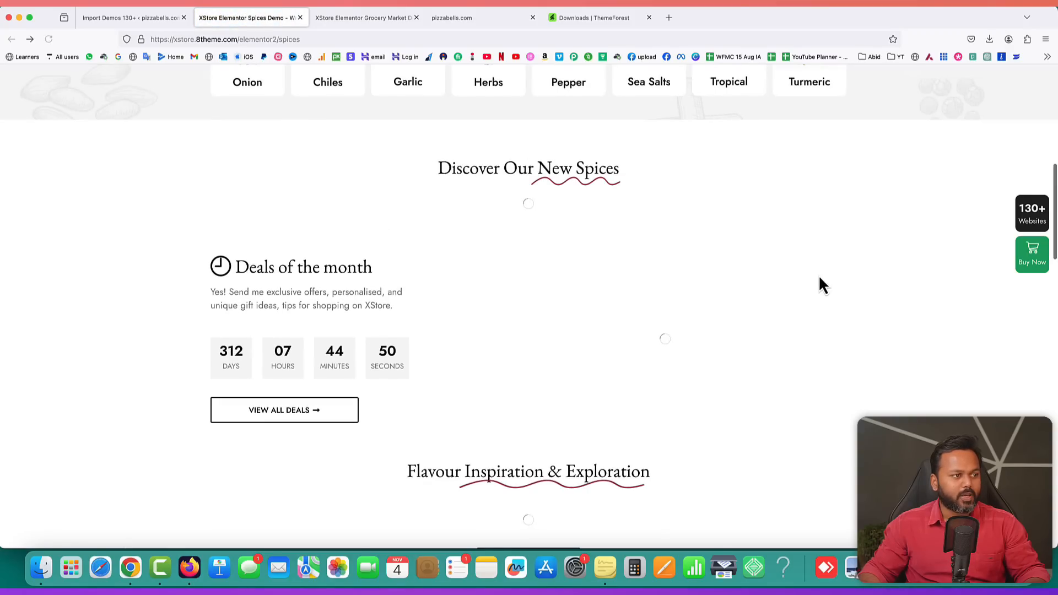
scroll(909, 231, "up", 6)
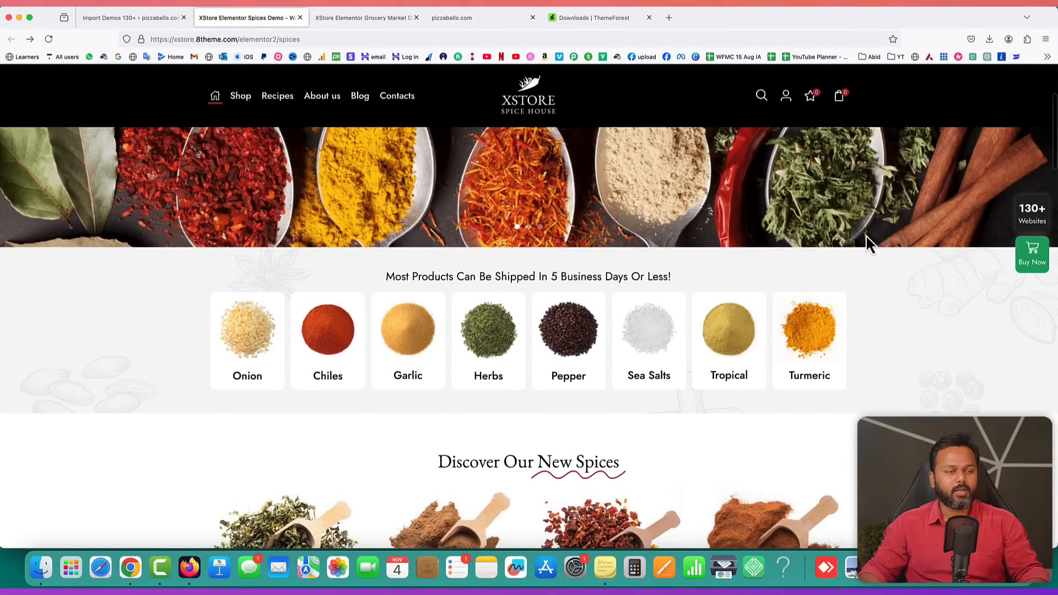
- Switch back to Import Demos 130+ and close both the Spices and Grocery Market tabs
left_click(120, 19)
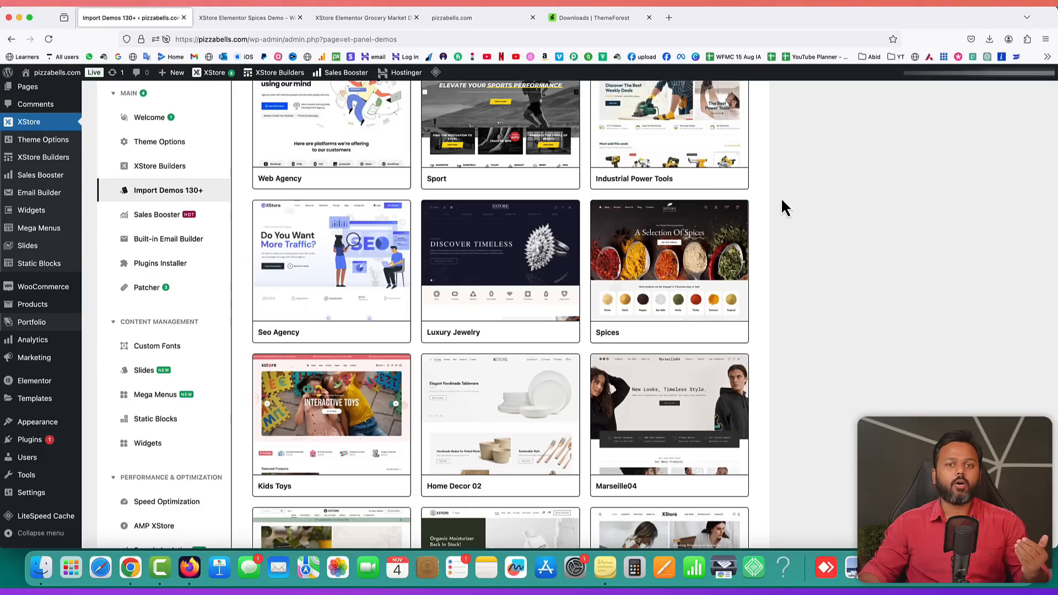
left_click(300, 17)
left_click(298, 17)
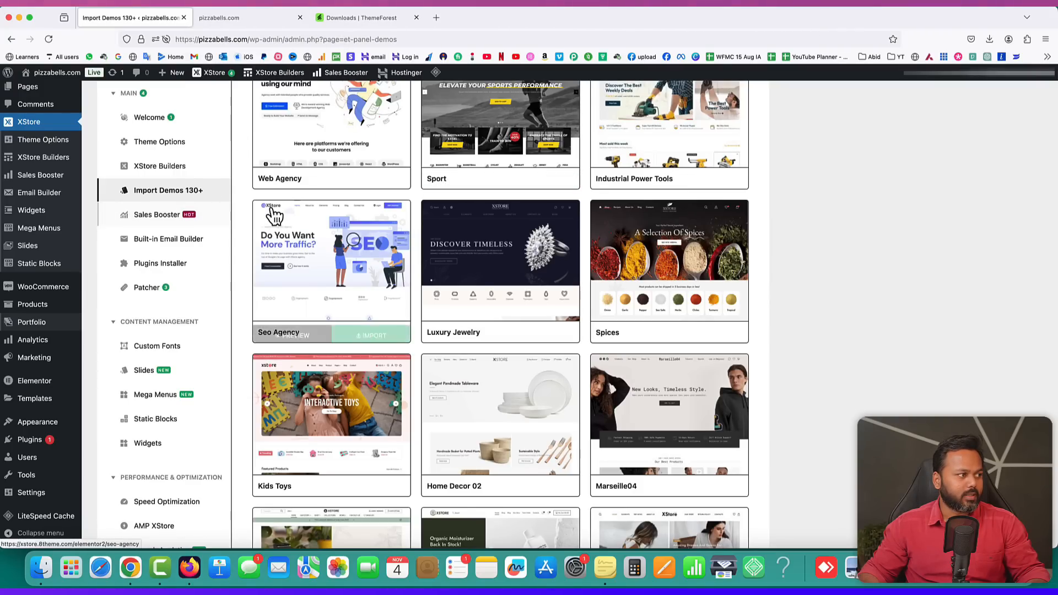
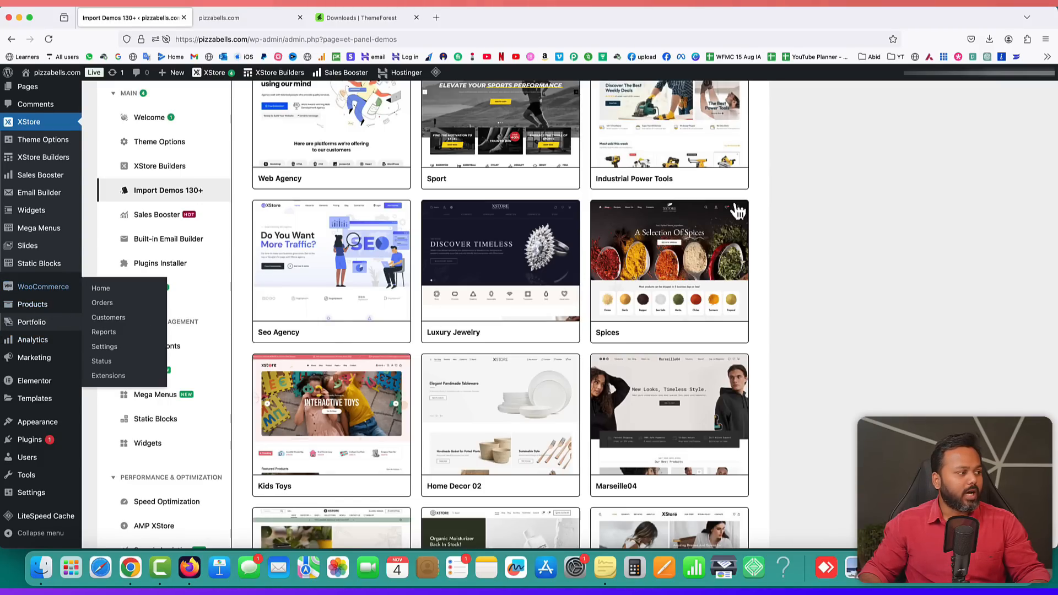
- Add a product category named Pizza
mouse_move(668, 328)
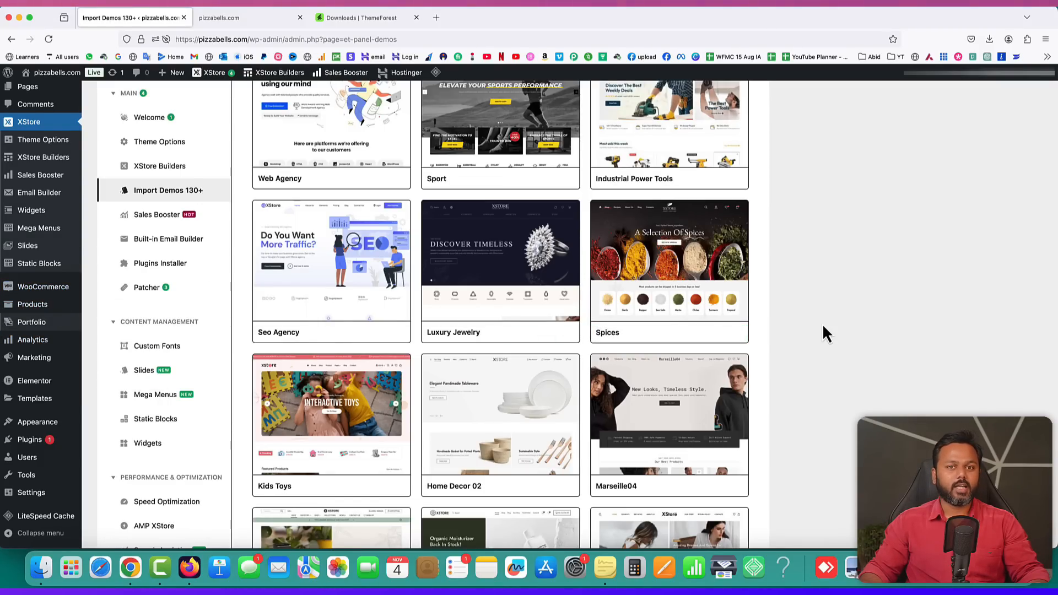
mouse_move(38, 302)
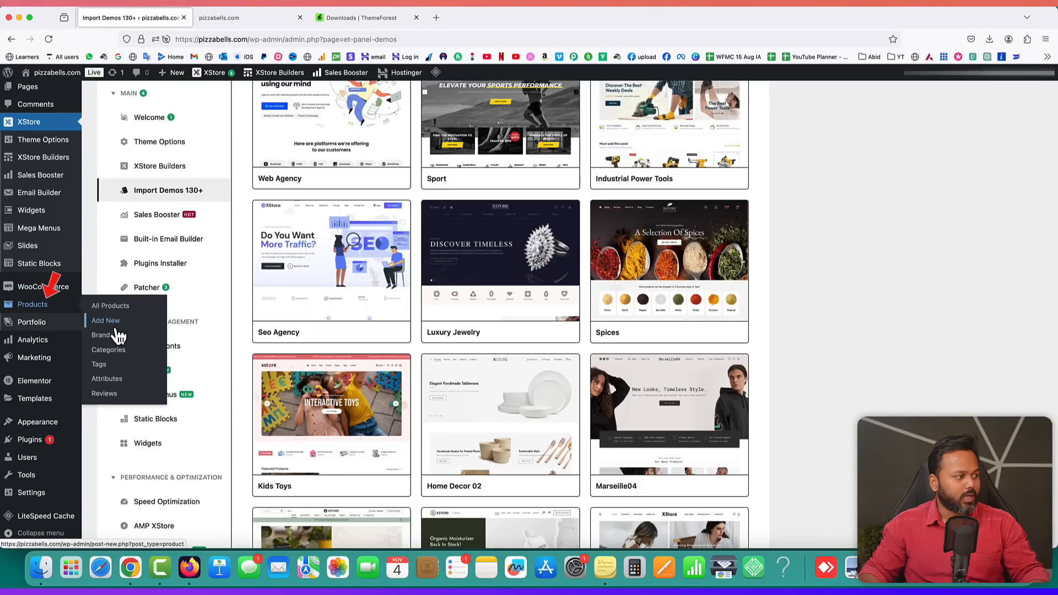
left_click(113, 353)
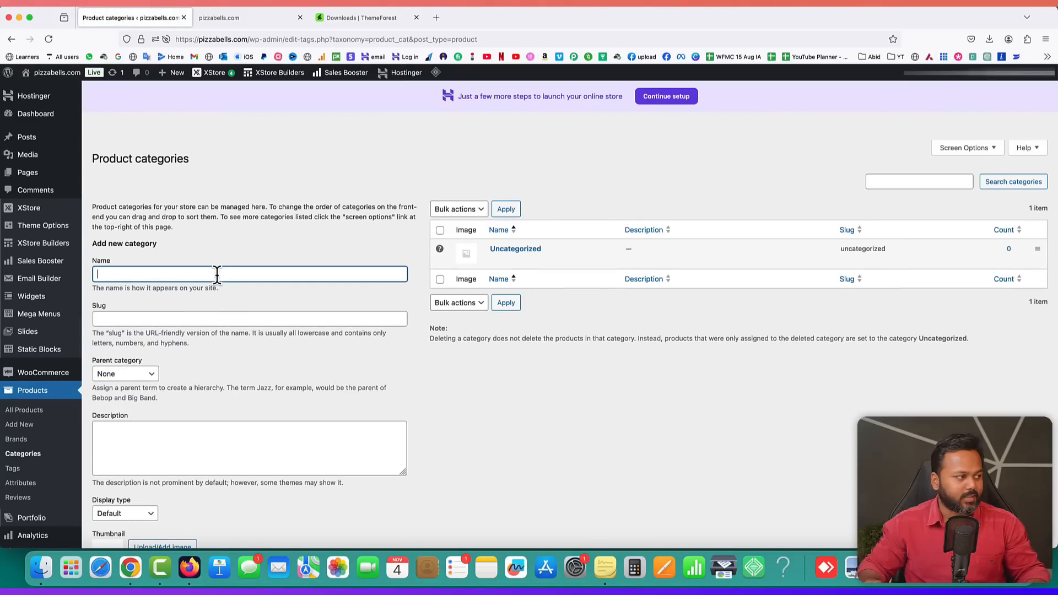
type("Pizza")
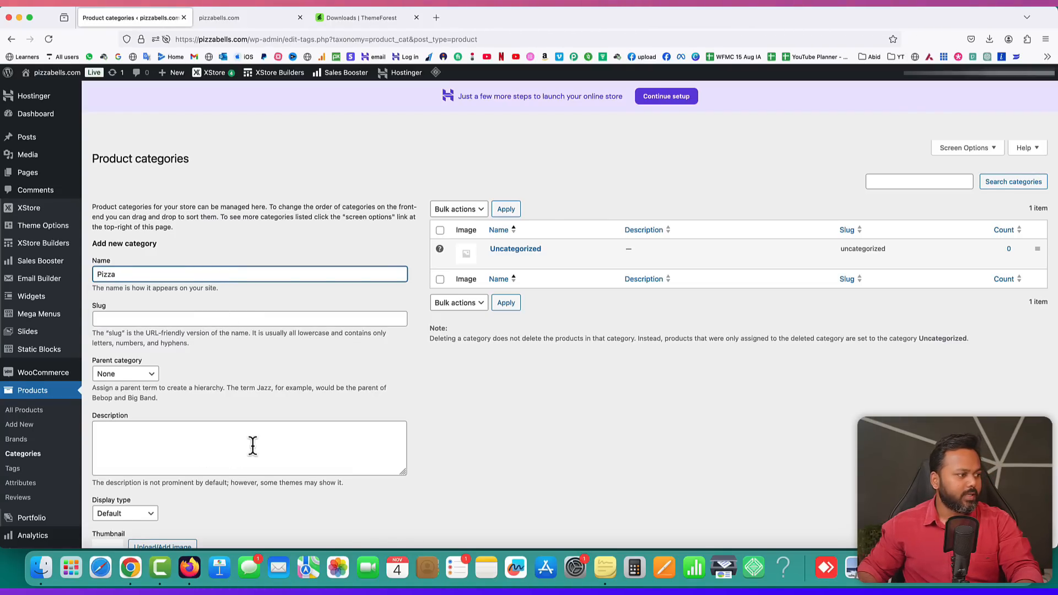
scroll(259, 441, "down", 5)
scroll(263, 449, "down", 5)
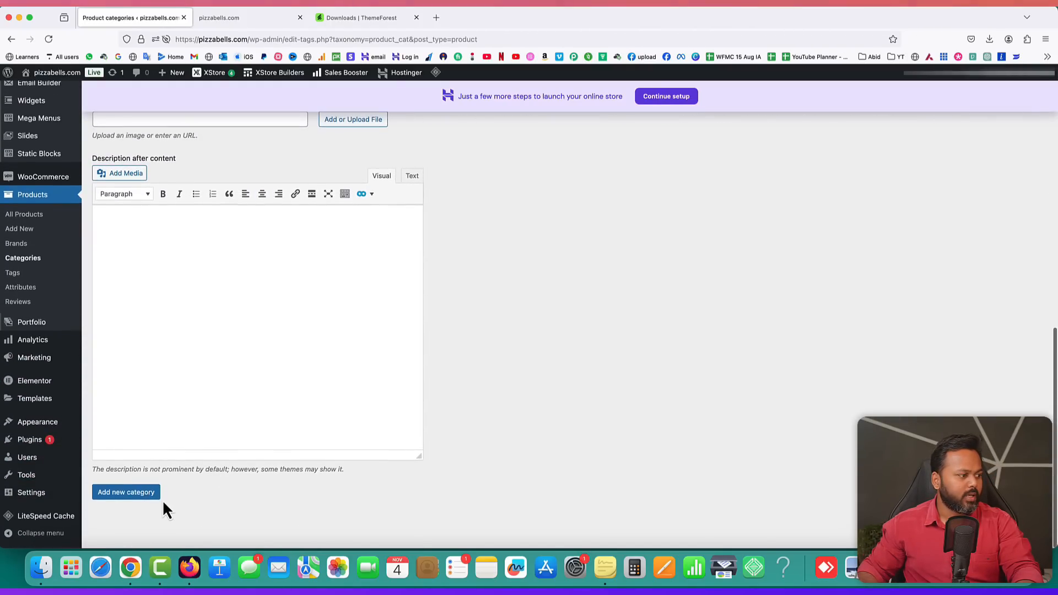
left_click(129, 497)
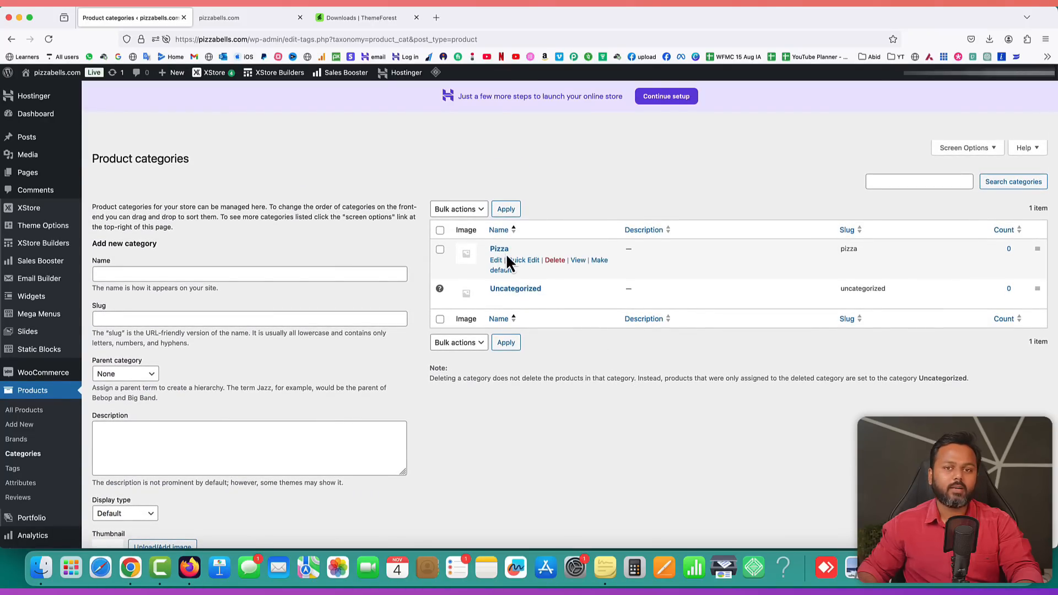
- Add a second product category named Burgers
left_click(315, 274)
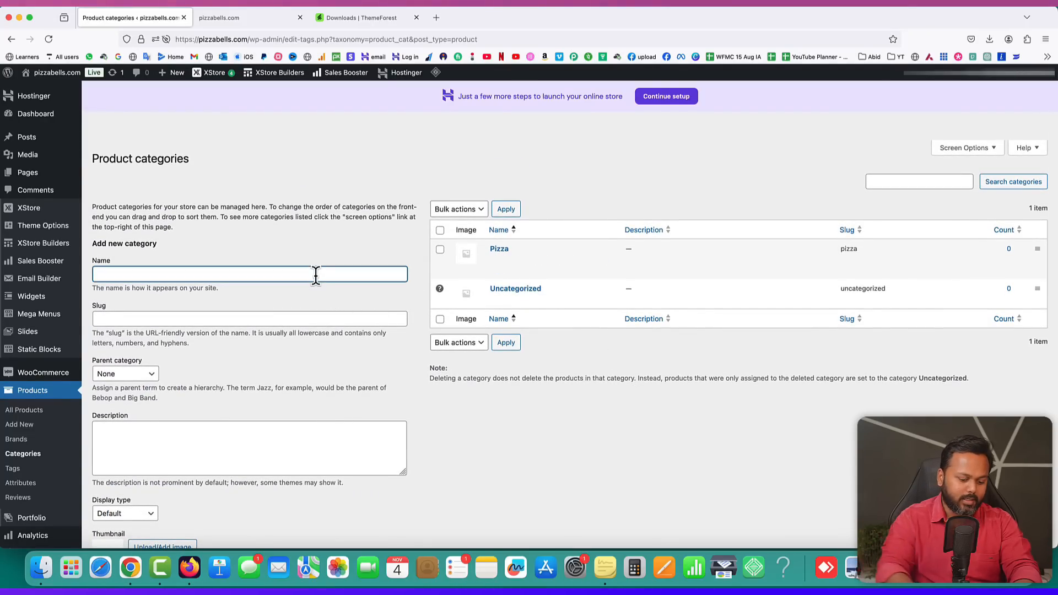
type("Burgers")
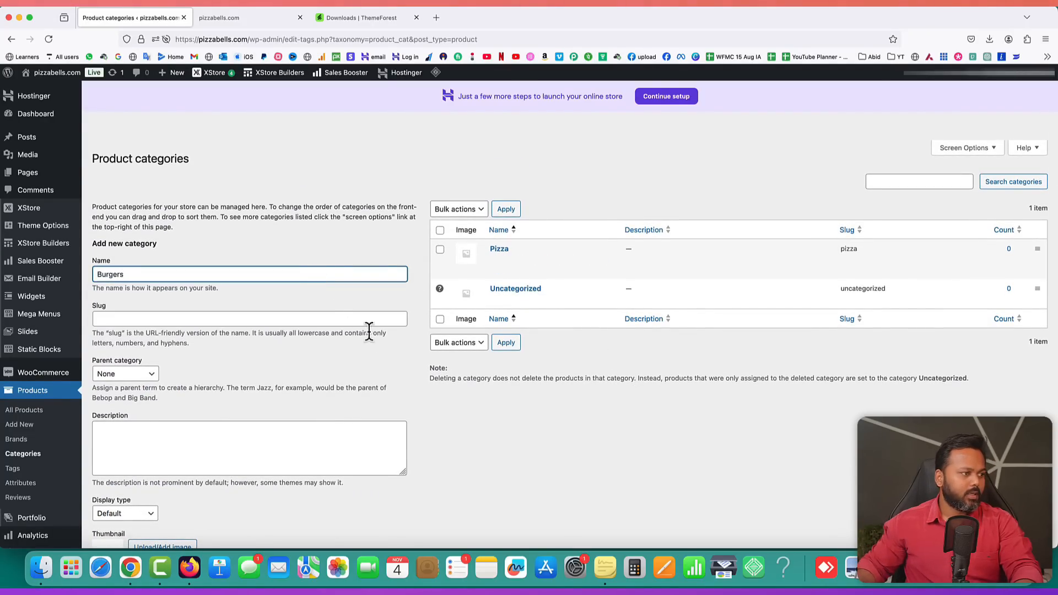
scroll(371, 337, "down", 10)
left_click(144, 494)
scroll(626, 352, "up", 10)
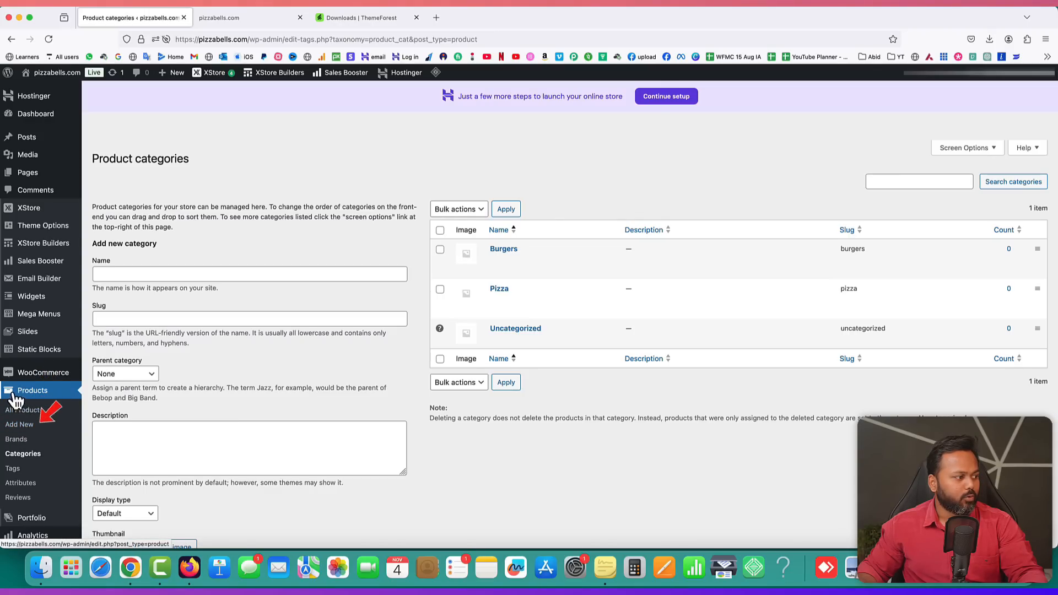
- Start a new product titled 'Extra Vegenza Cheeze Pizza', with the AI creation box collapsed
left_click(34, 425)
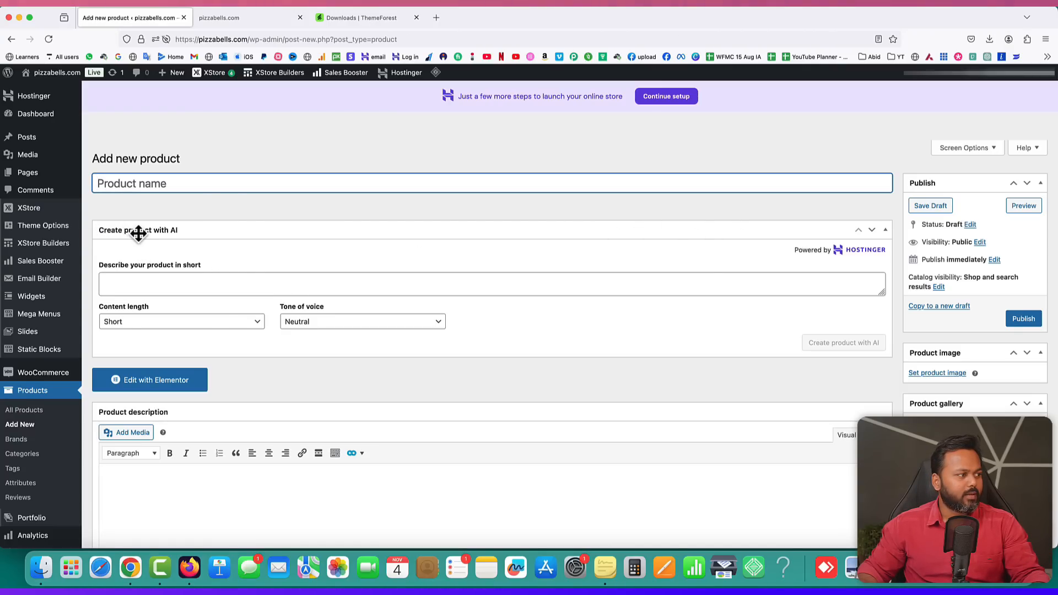
left_click(885, 230)
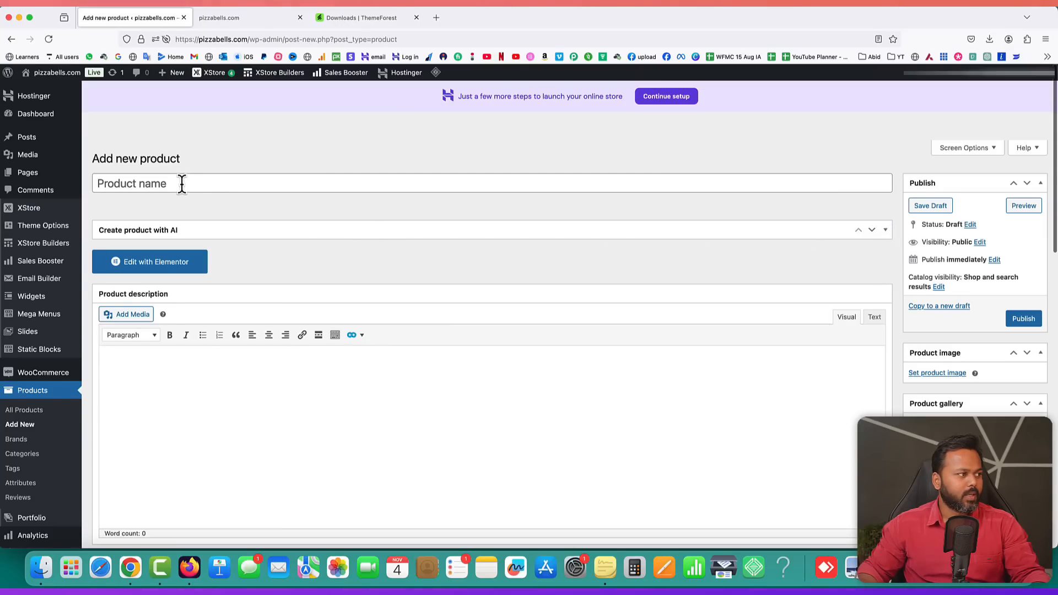
left_click(130, 185)
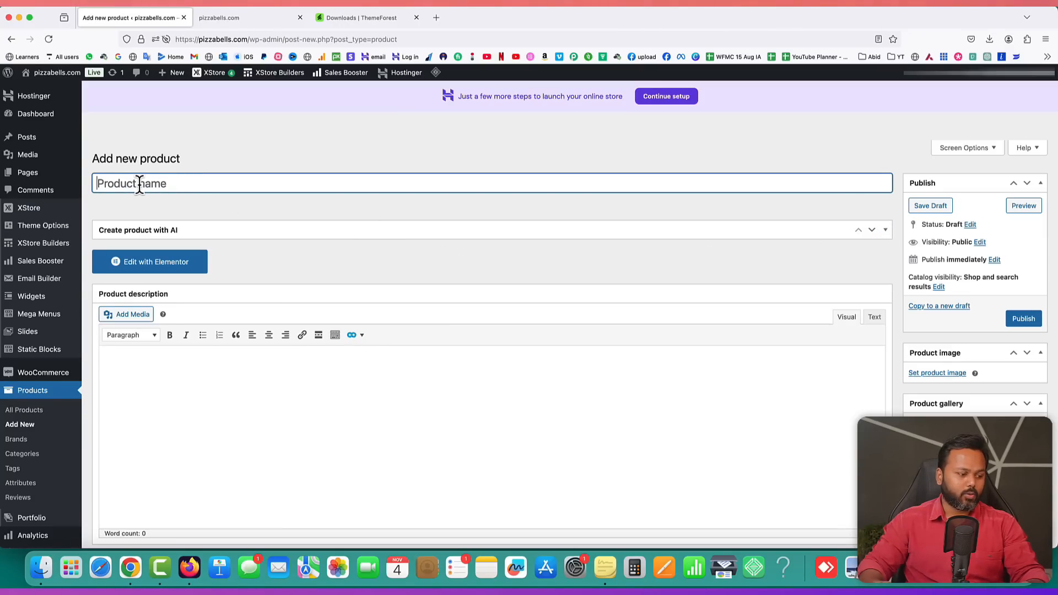
type("E")
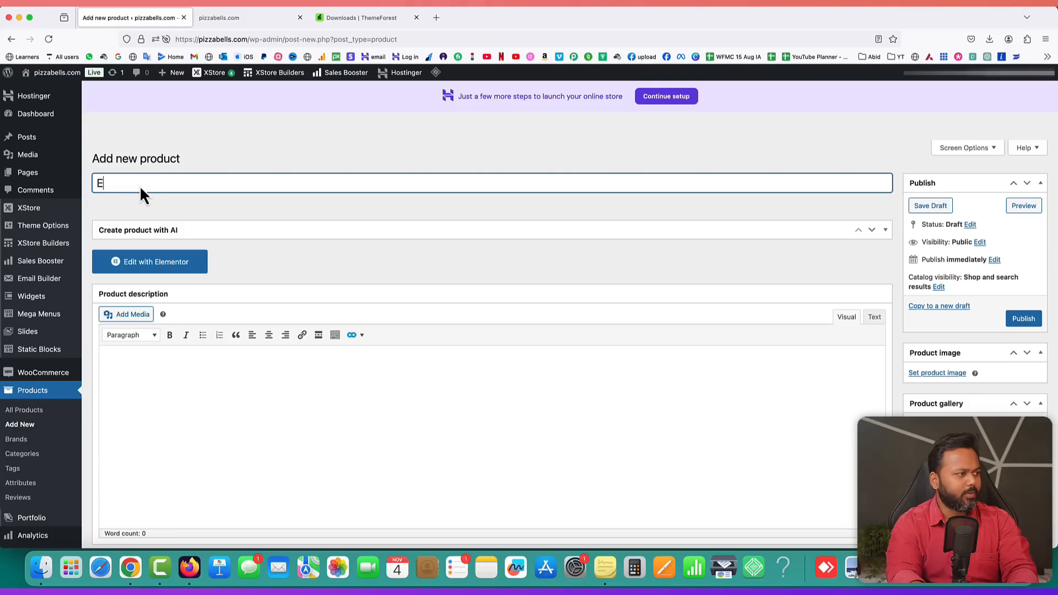
type("xtra ")
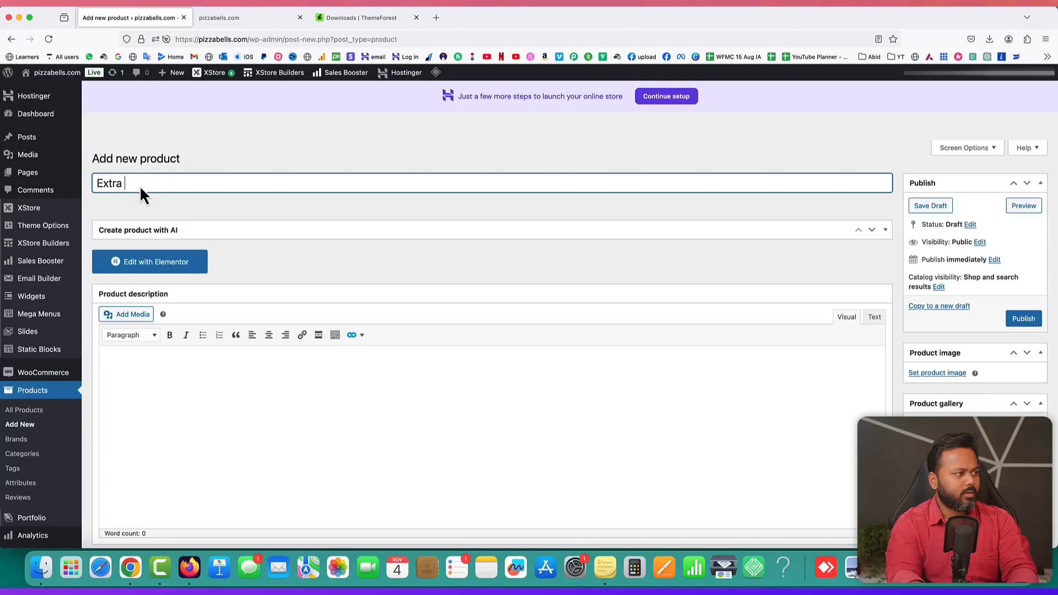
type("Vegenza ")
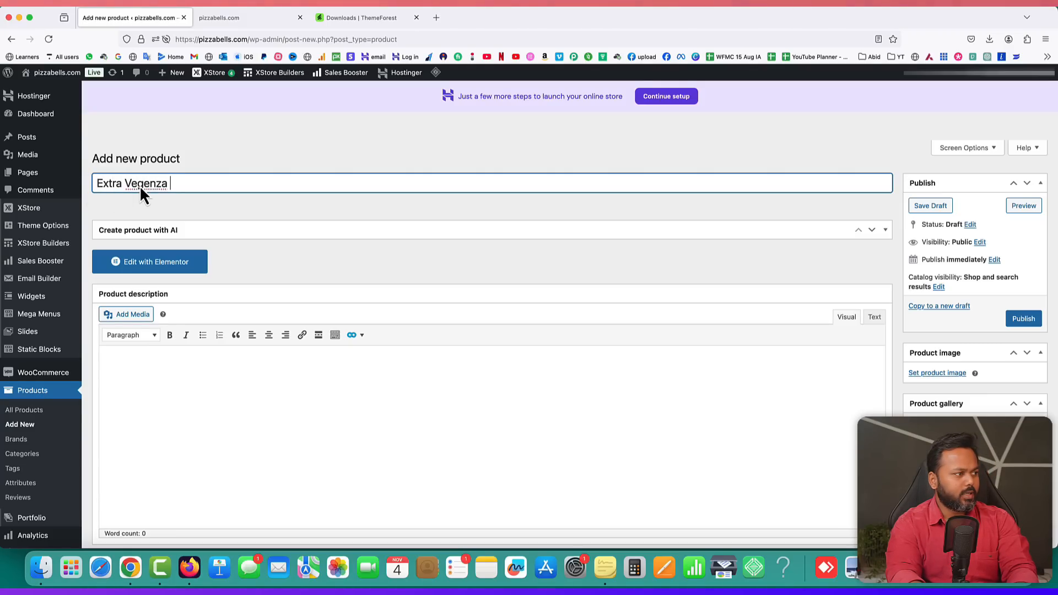
type("Cheeze Pizza")
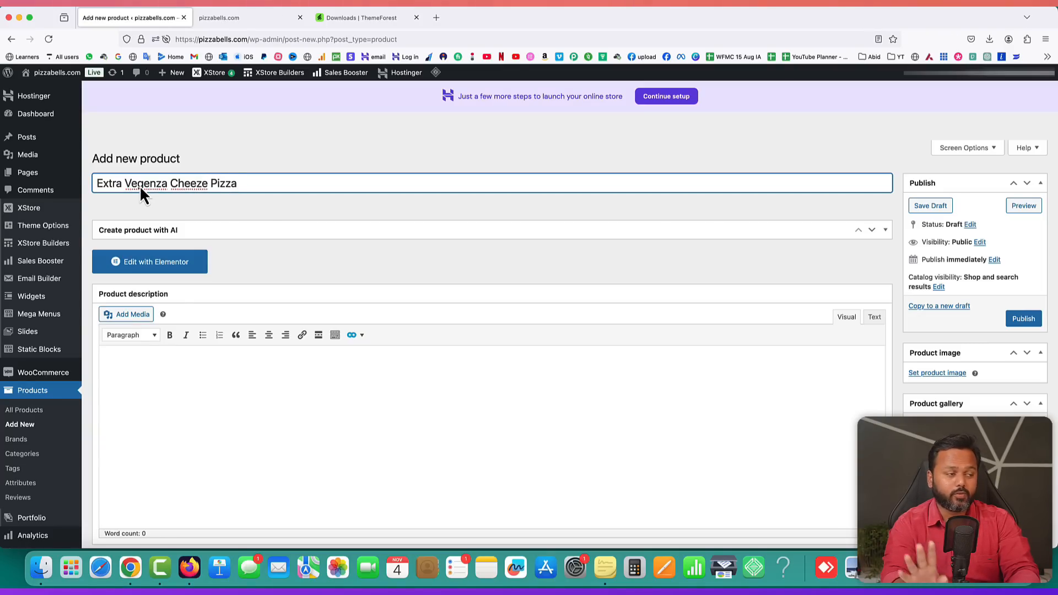
scroll(248, 264, "down", 3)
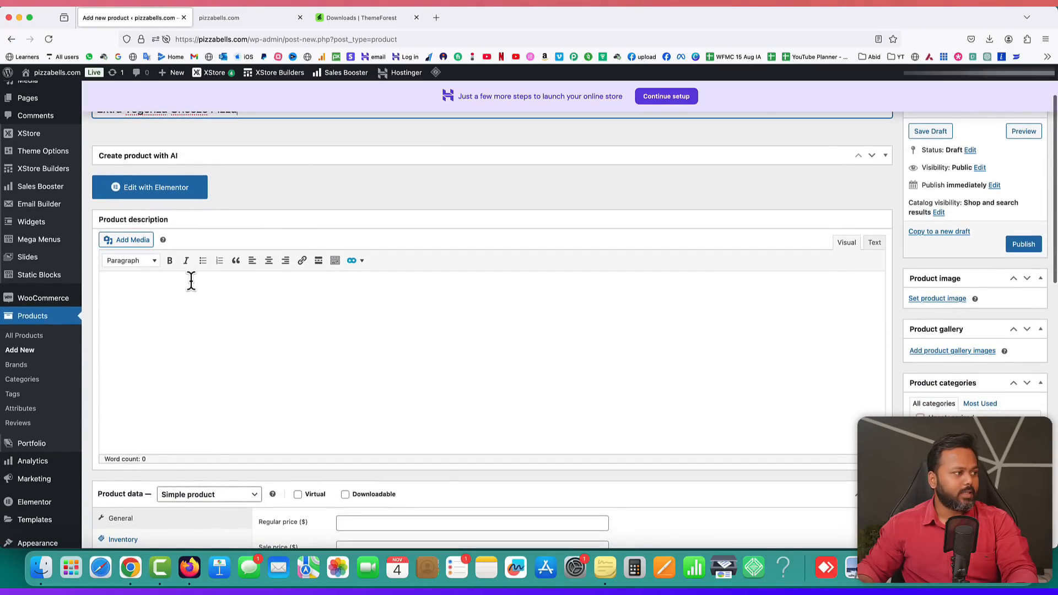
left_click(239, 301)
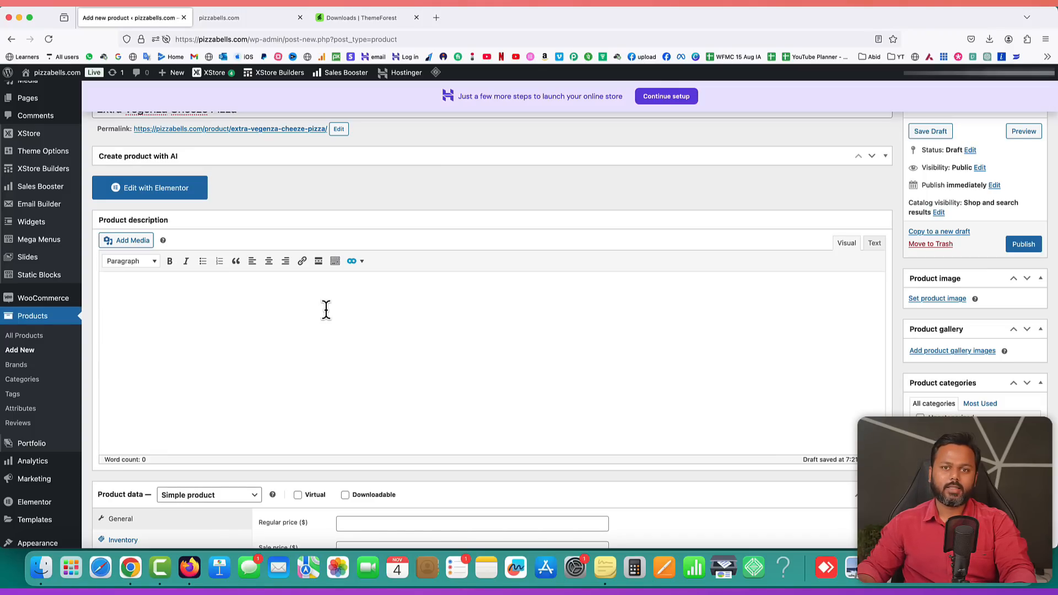
- Keep the product as a simple product and enter a regular price of 299
scroll(335, 309, "down", 6)
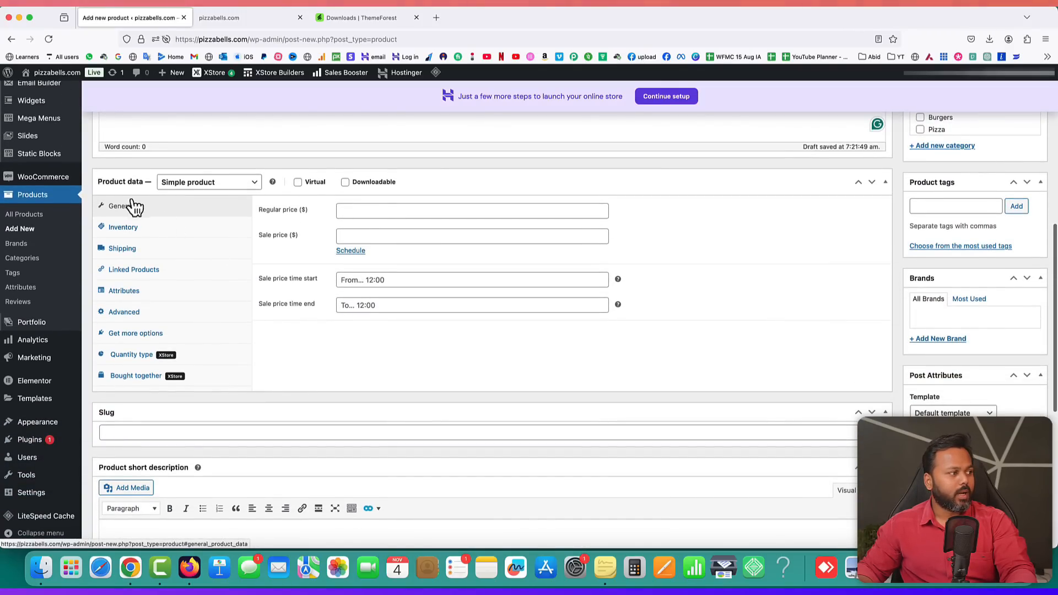
left_click(186, 185)
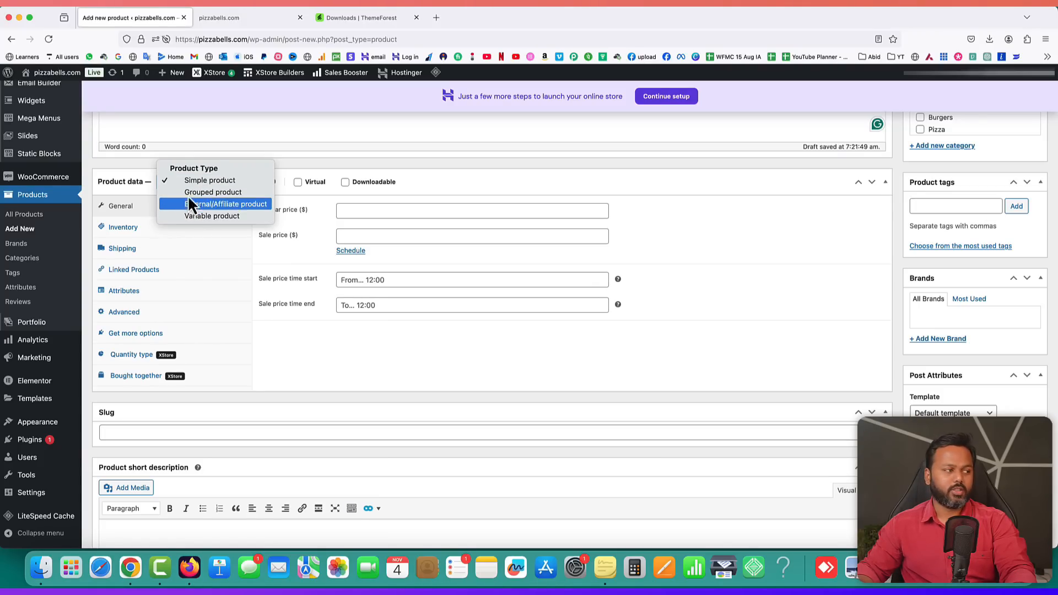
left_click(197, 181)
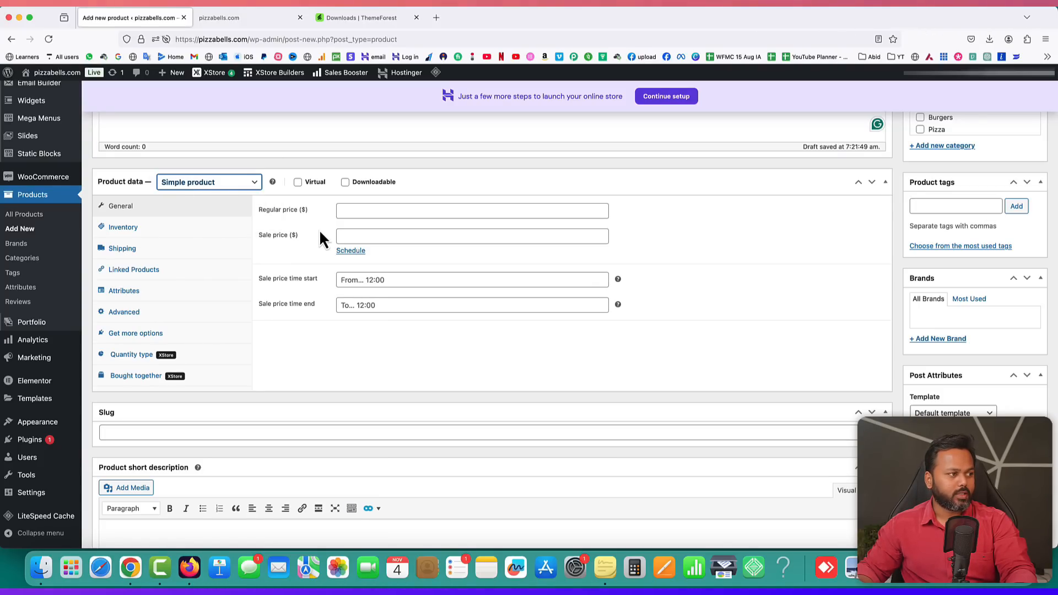
left_click(346, 234)
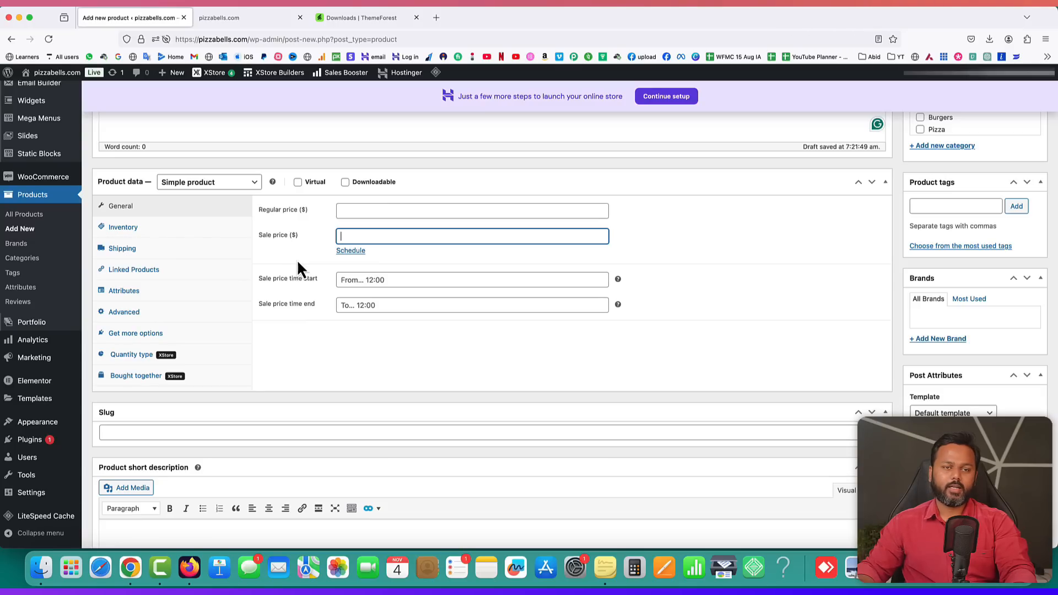
left_click(318, 226)
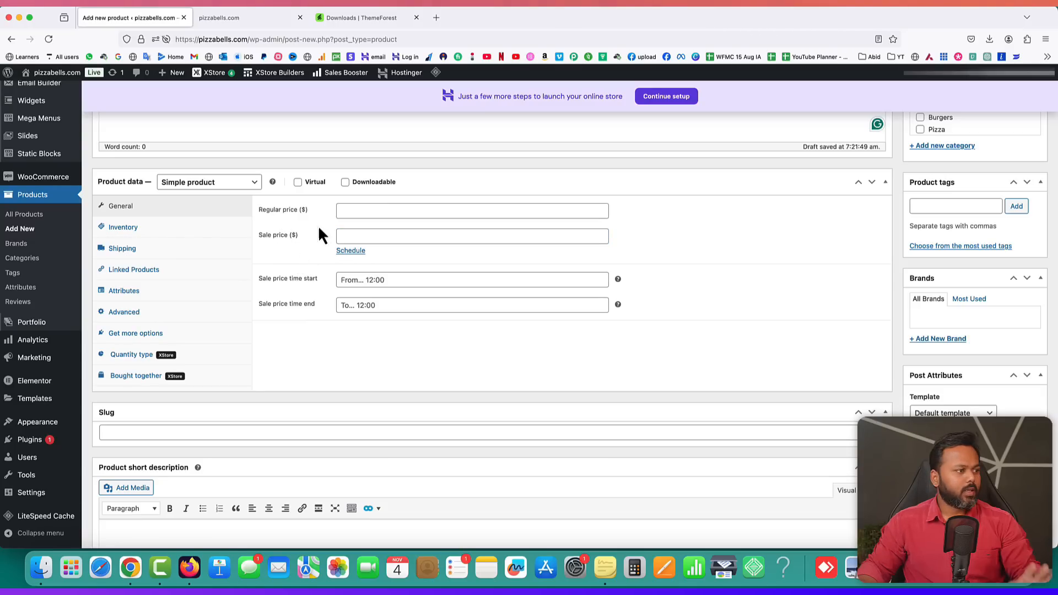
left_click(354, 211)
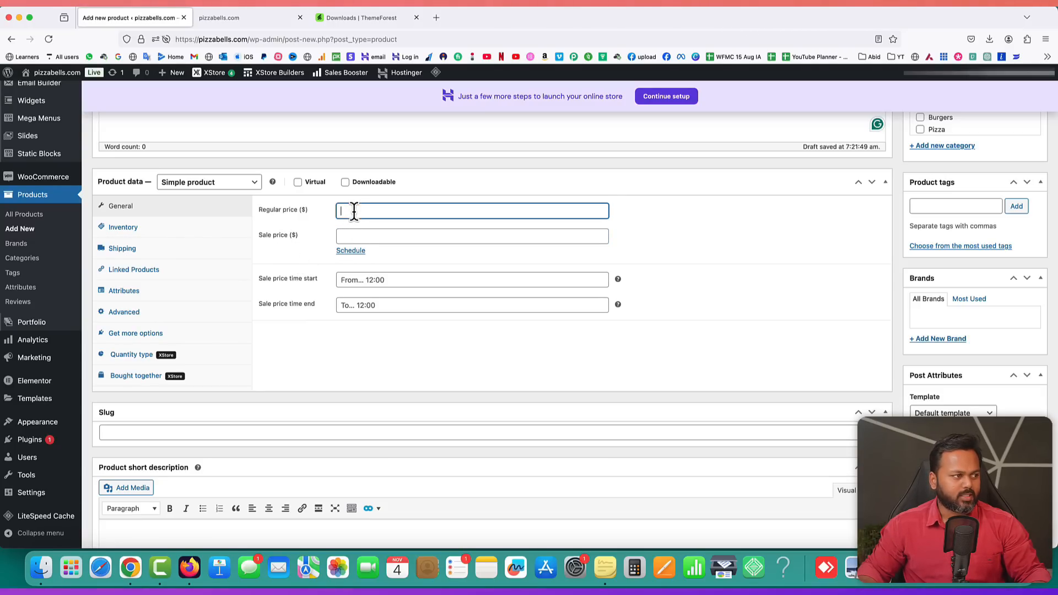
type("299")
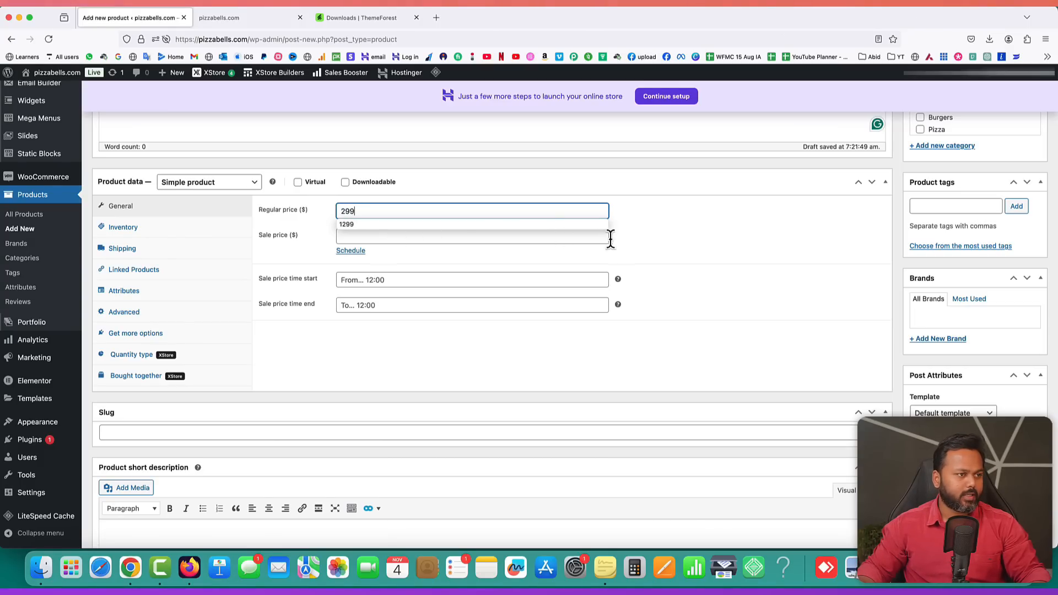
left_click(643, 250)
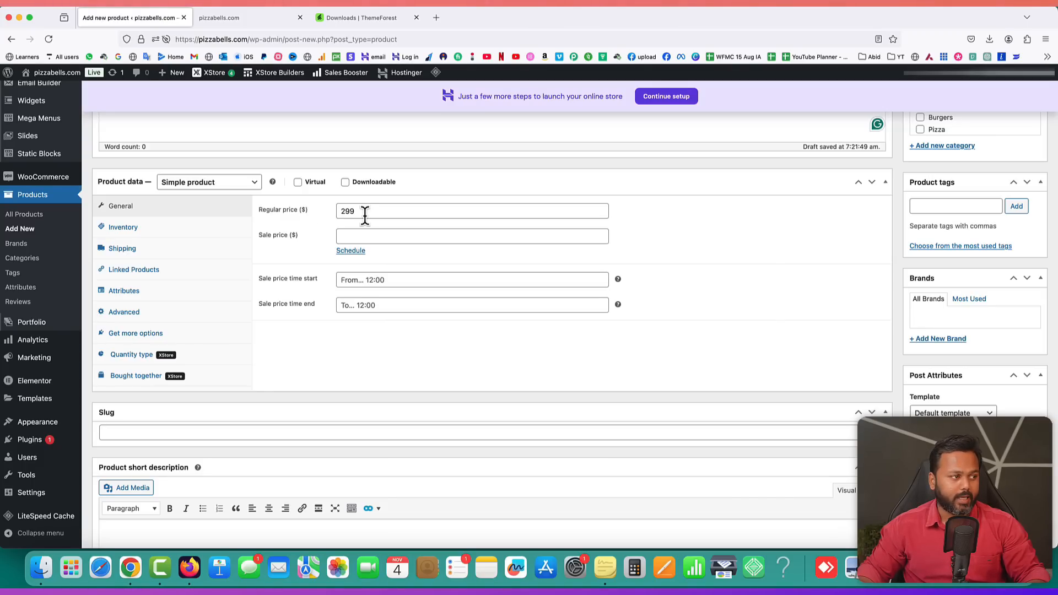
left_click(314, 213)
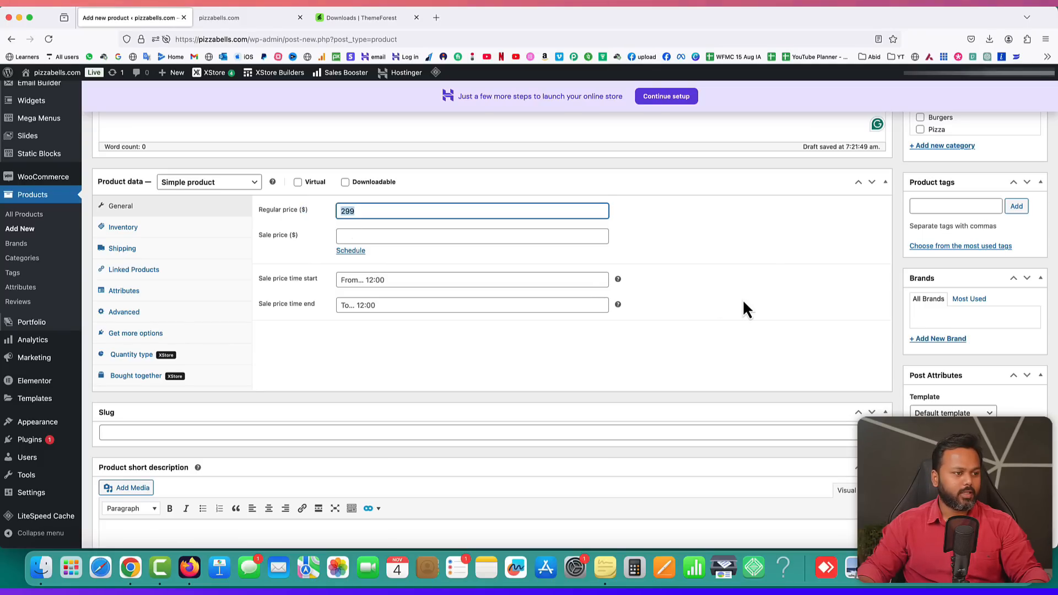
left_click(732, 347)
- Leave the product short description empty and return to the Product data box
scroll(731, 345, "down", 5)
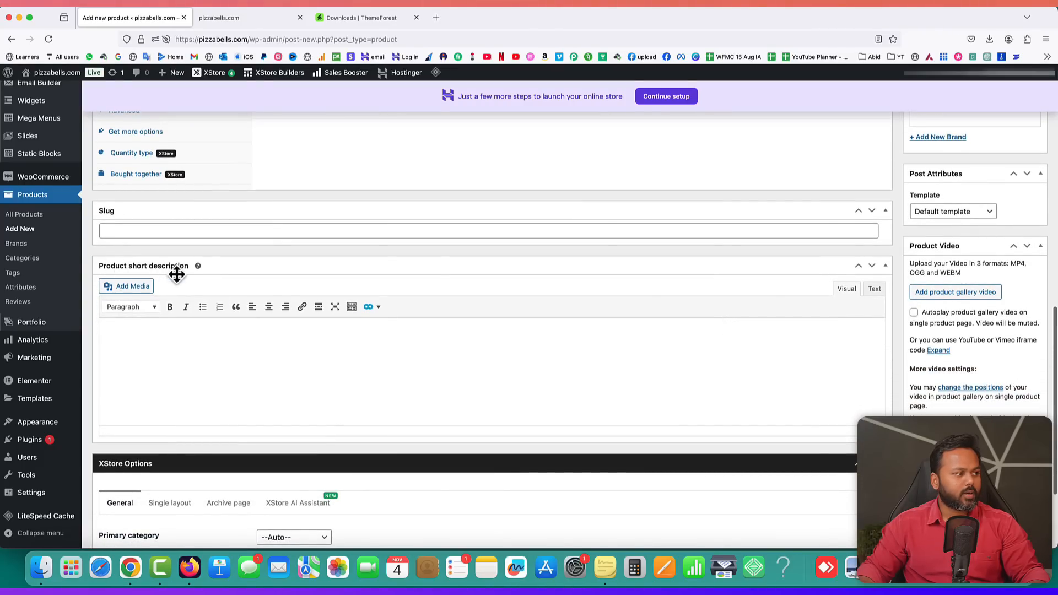
left_click(202, 336)
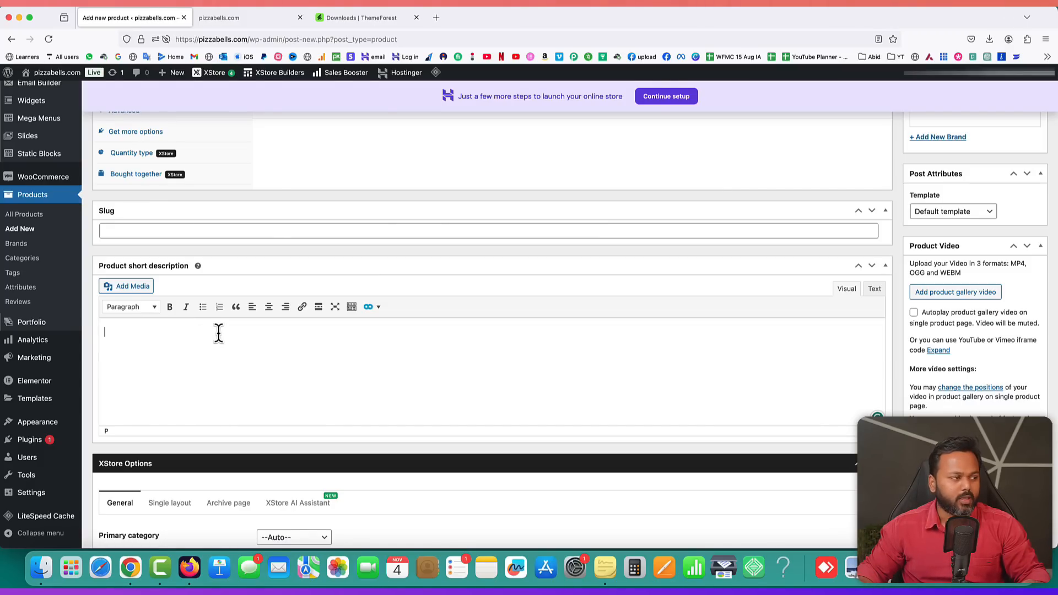
scroll(218, 332, "up", 15)
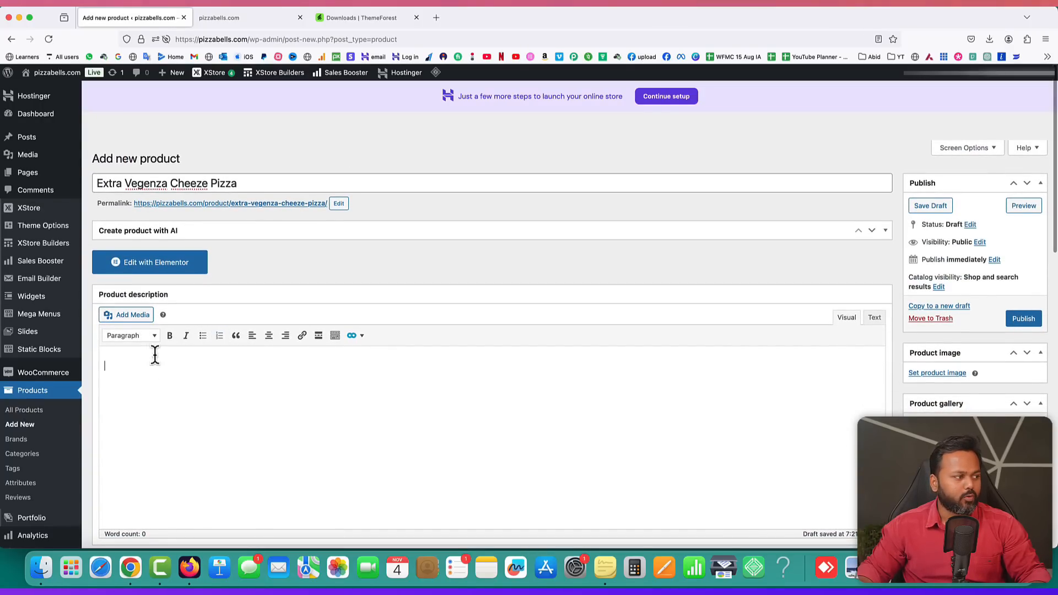
scroll(443, 405, "down", 15)
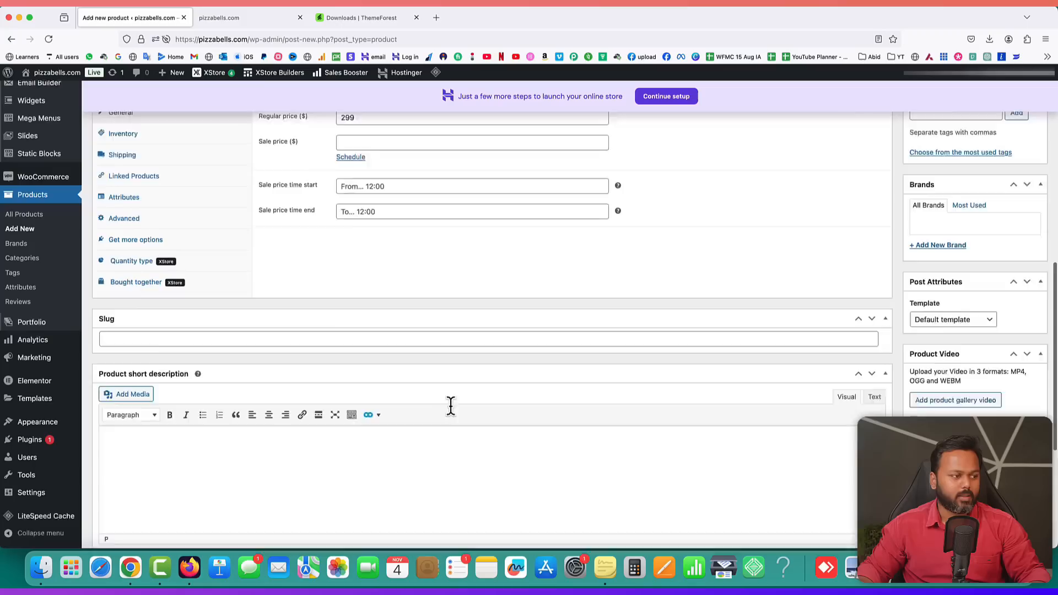
left_click(193, 291)
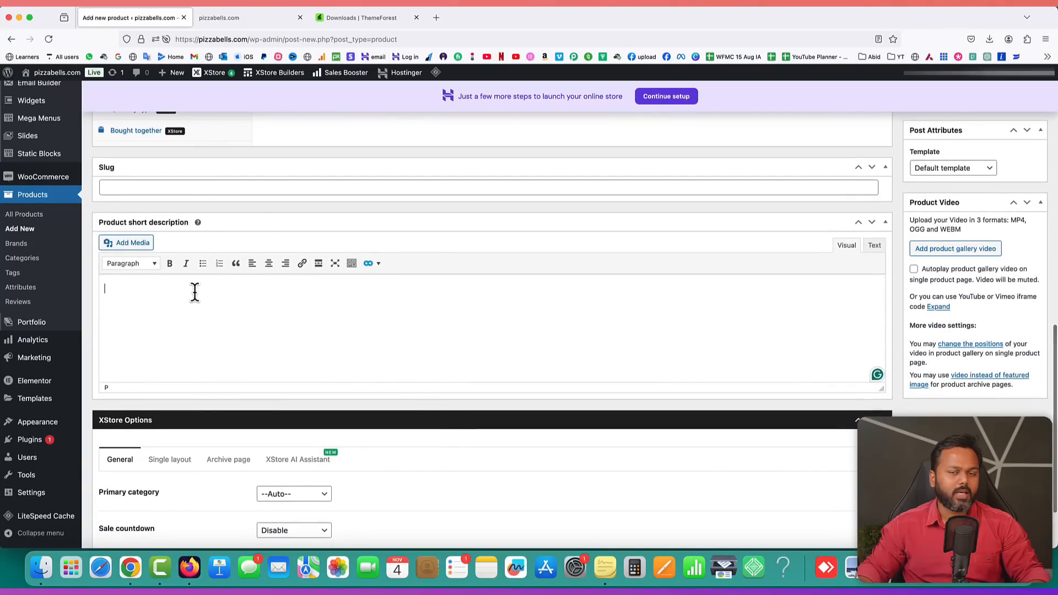
scroll(928, 303, "up", 8)
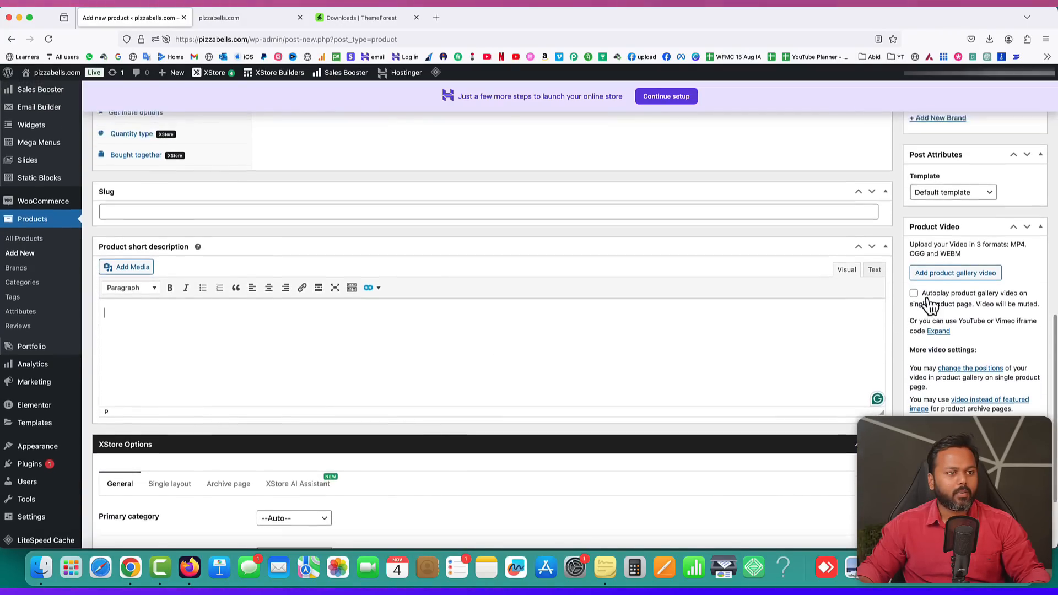
scroll(925, 298, "up", 4)
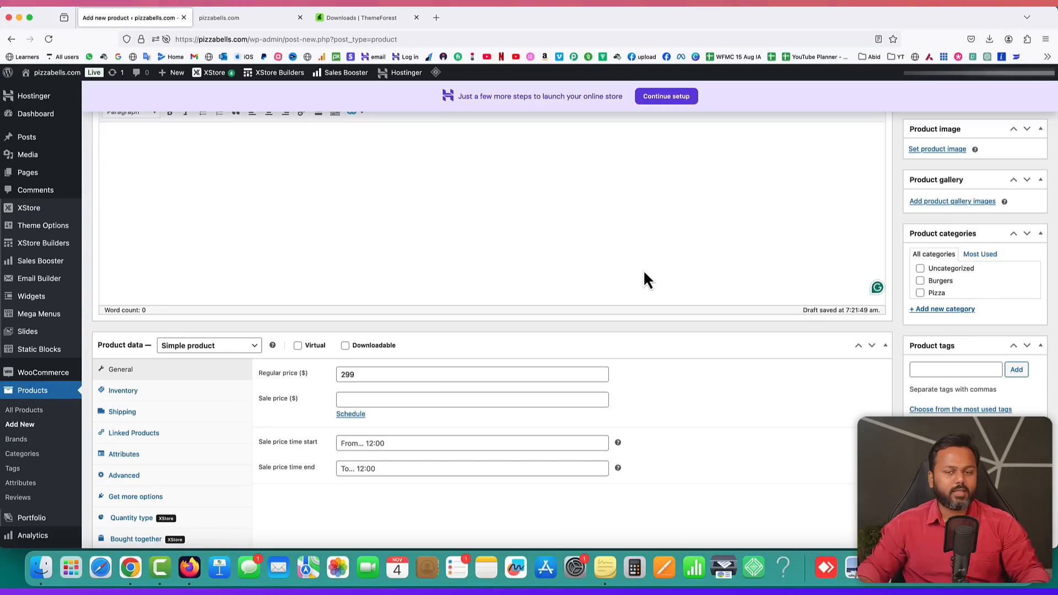
- Tick the Pizza checkbox in the Product categories box
left_click(921, 293)
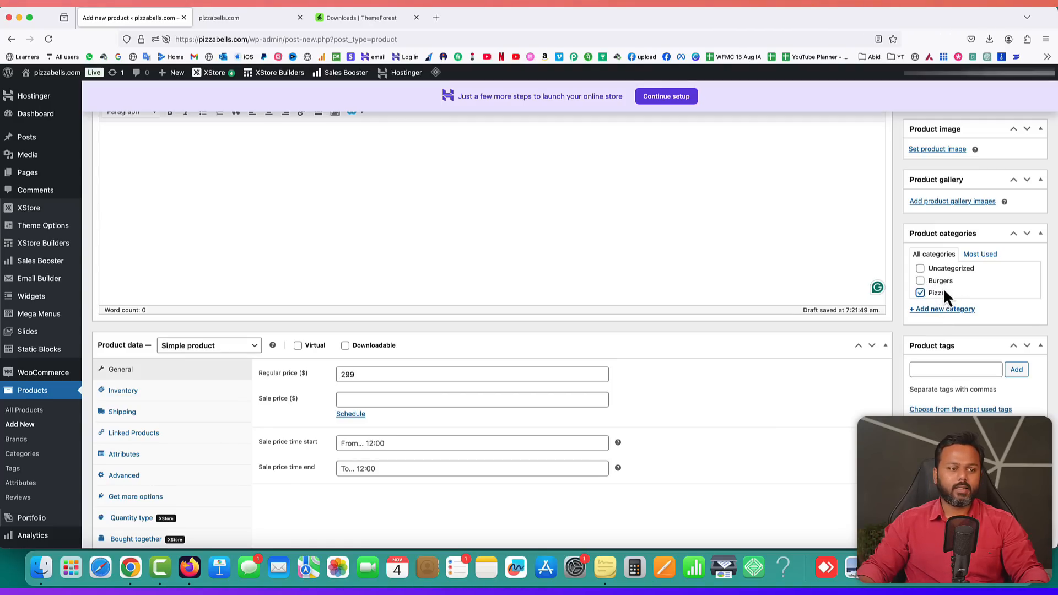
scroll(897, 276, "up", 5)
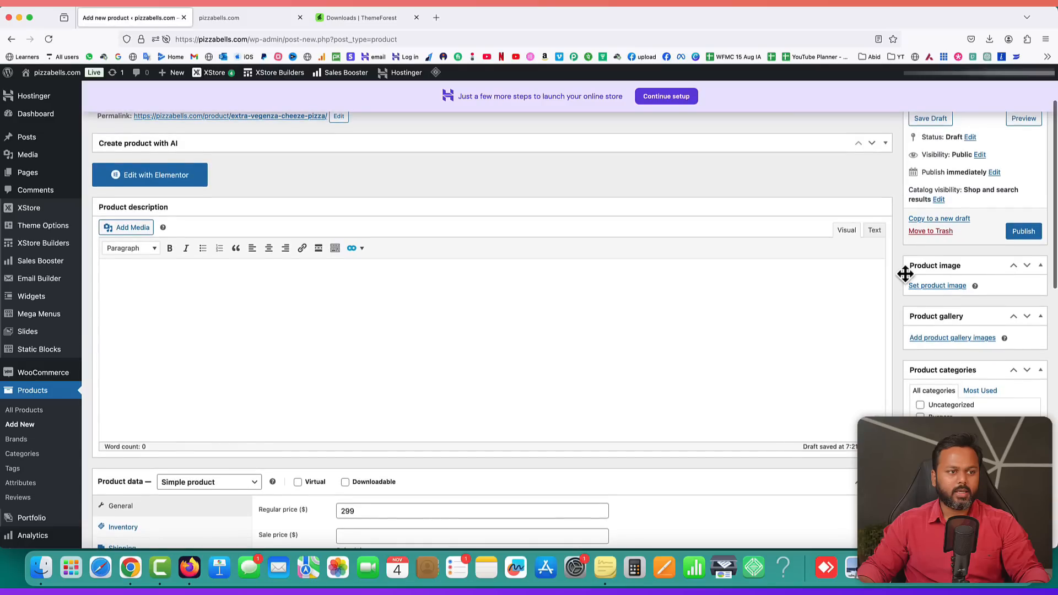
- Upload extravegenza.jpg as the product image and publish the pizza product
left_click(937, 286)
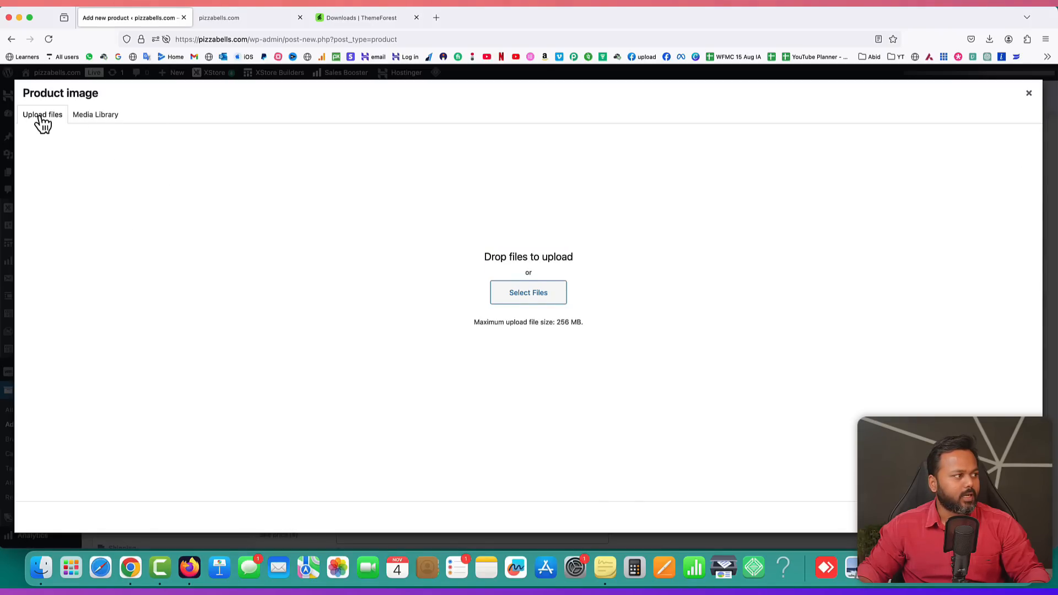
left_click(530, 302)
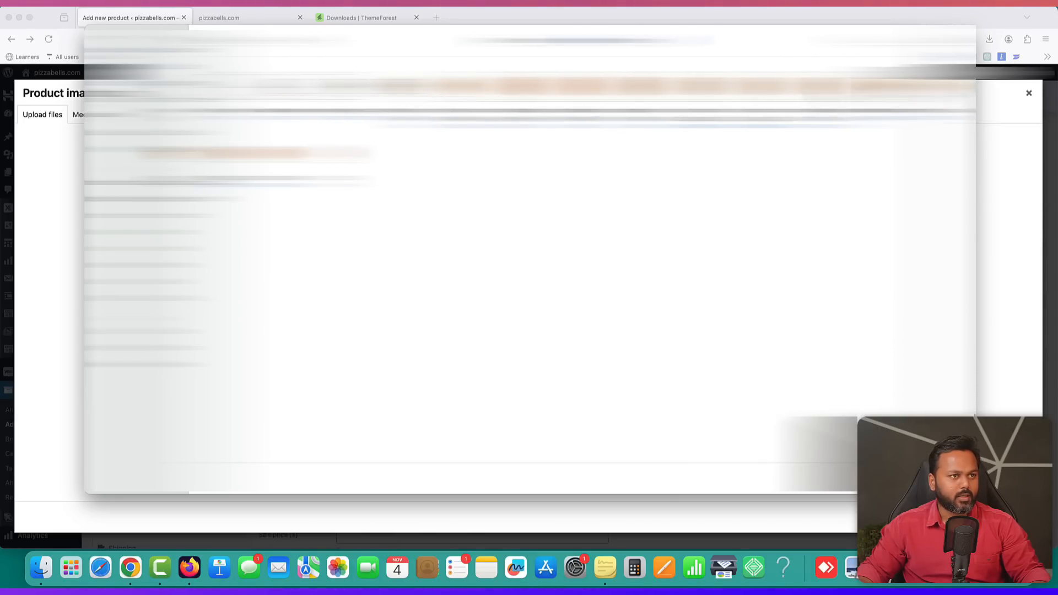
left_click(949, 478)
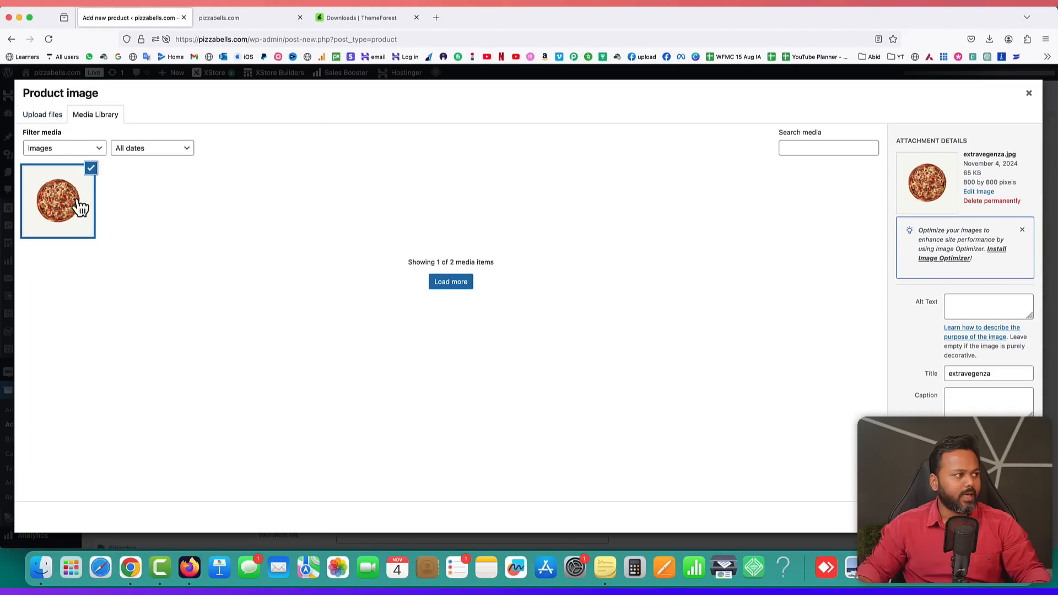
left_click(1000, 517)
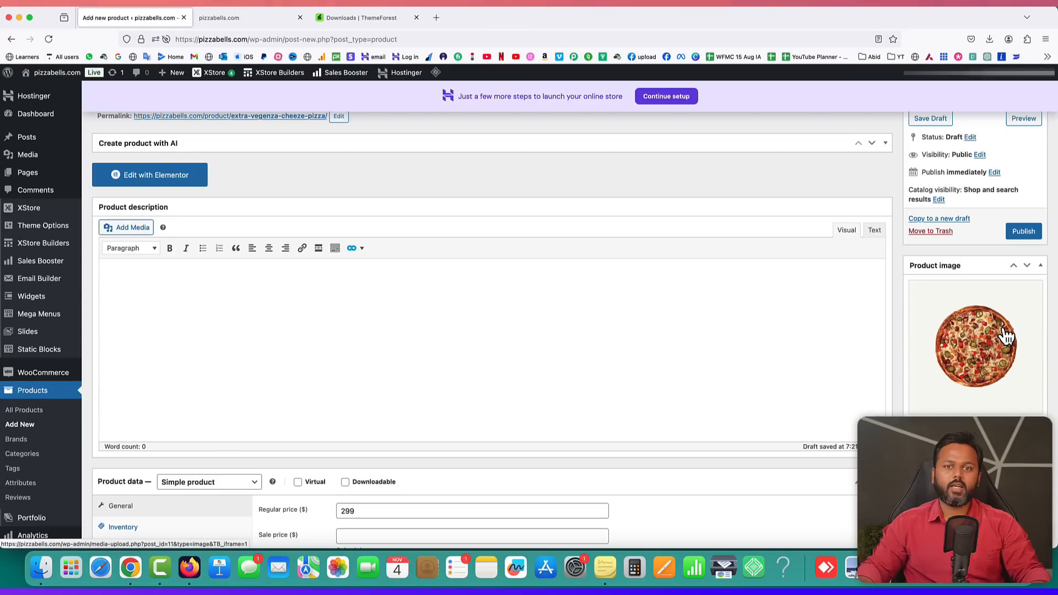
left_click(1024, 232)
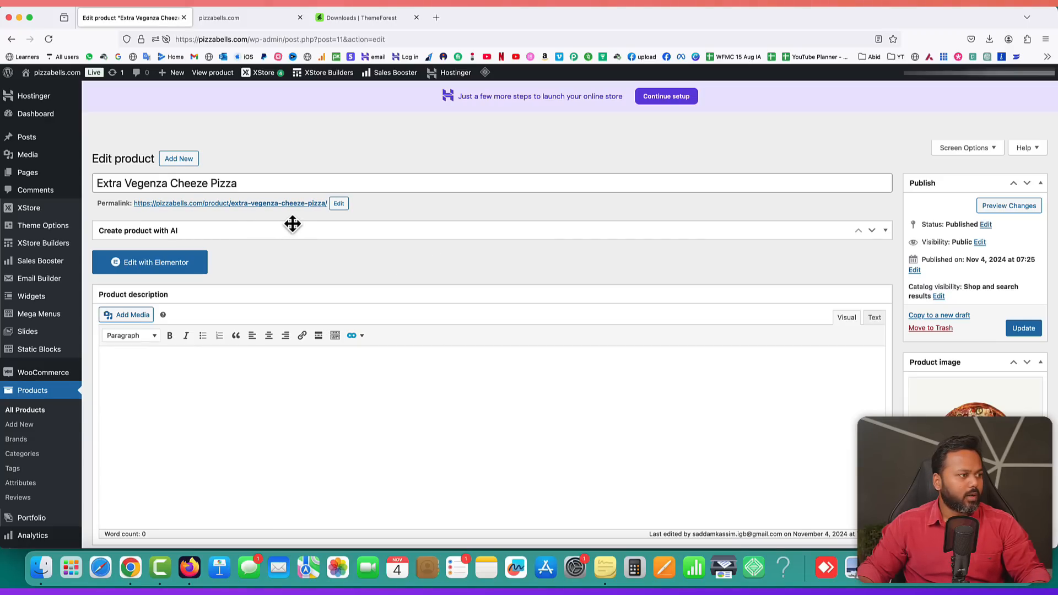
- View the live product page in a new tab, showing $299.00 under Pizza, then return to the editor
right_click(226, 207)
left_click(233, 209)
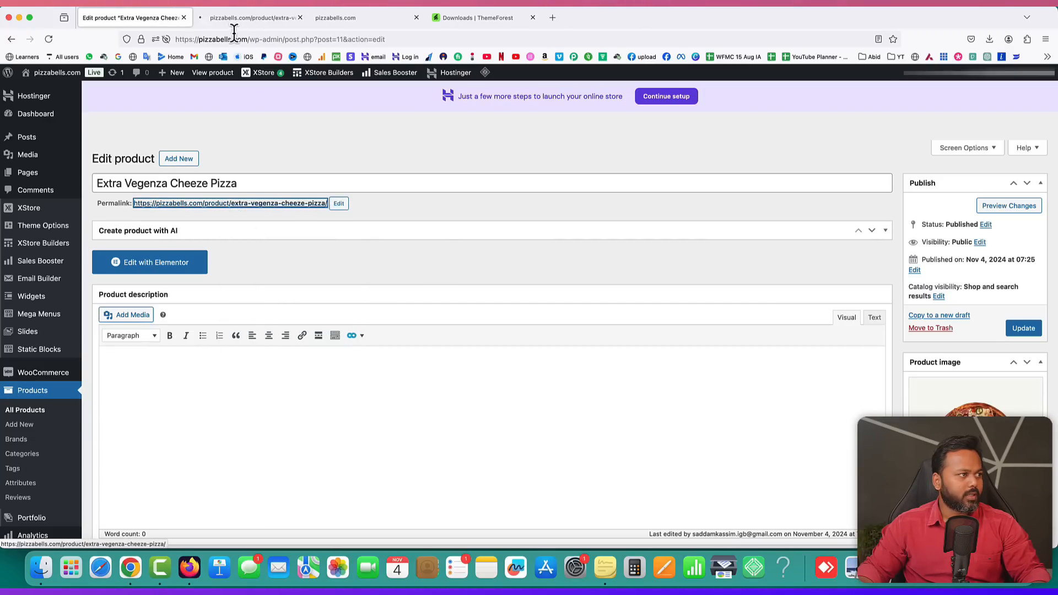
left_click(248, 18)
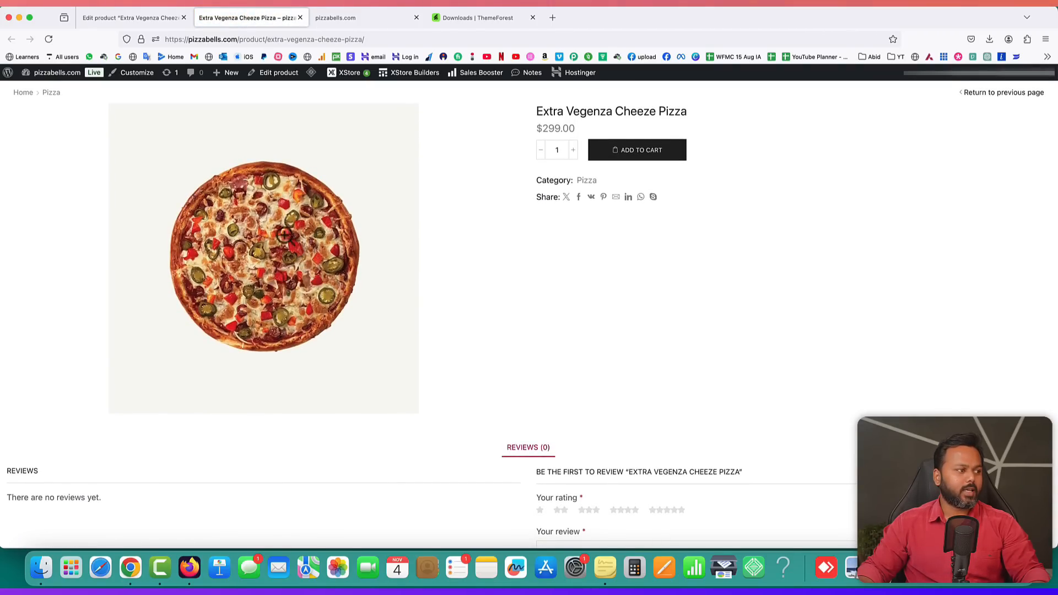
left_click_drag(534, 111, 688, 117)
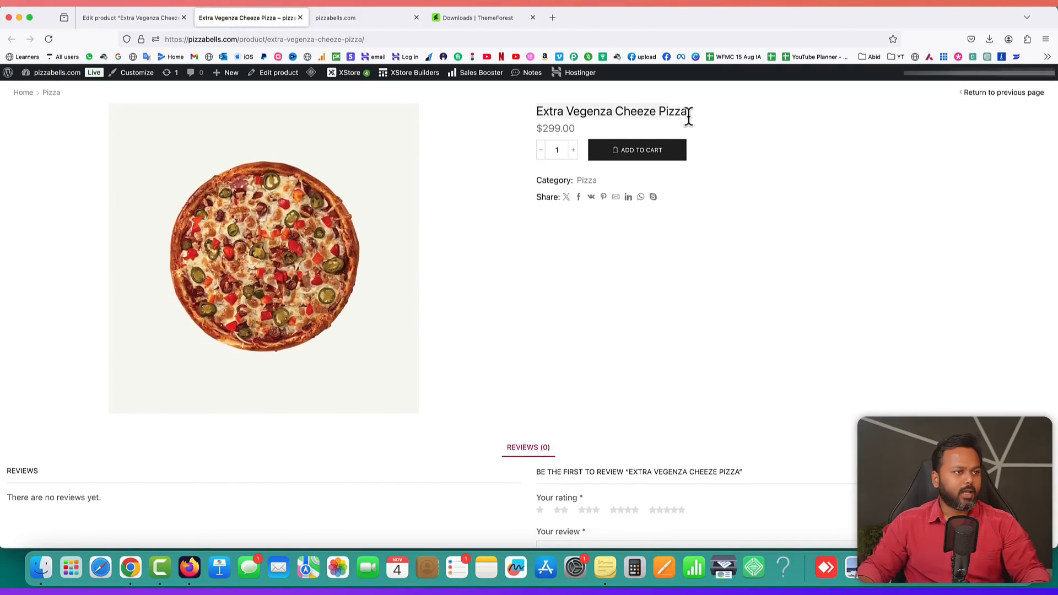
left_click(546, 127)
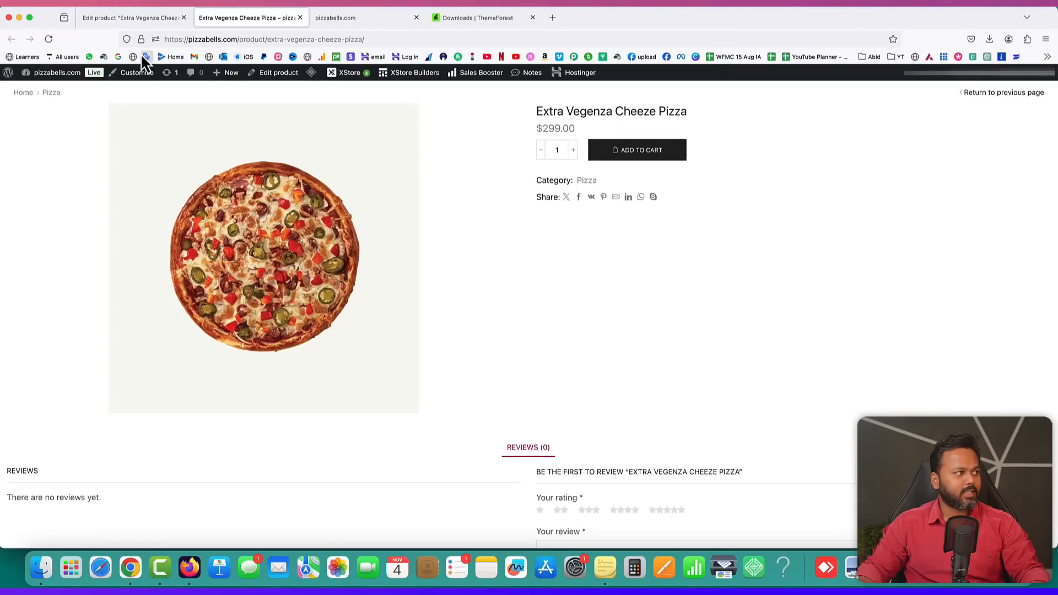
left_click(127, 17)
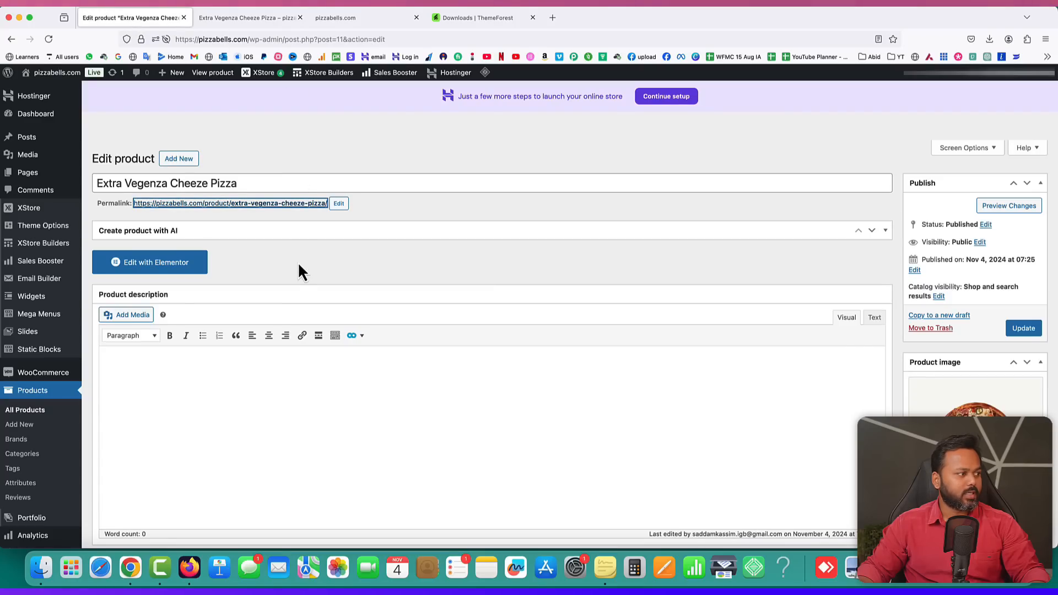
- Switch the WooCommerce store currency from US dollar to Indian rupee (₹) — INR
mouse_move(65, 381)
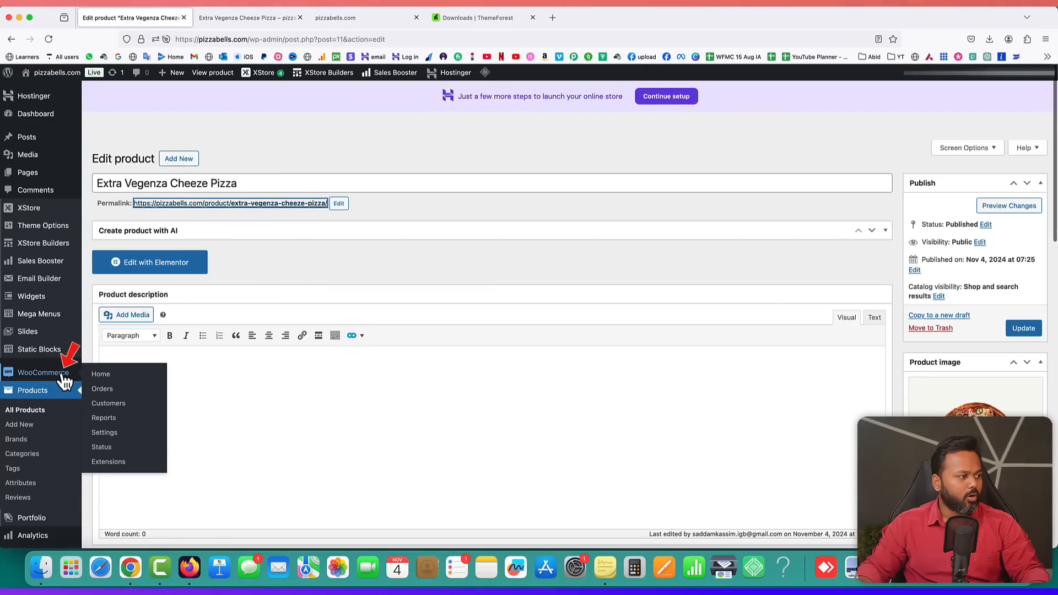
left_click(110, 432)
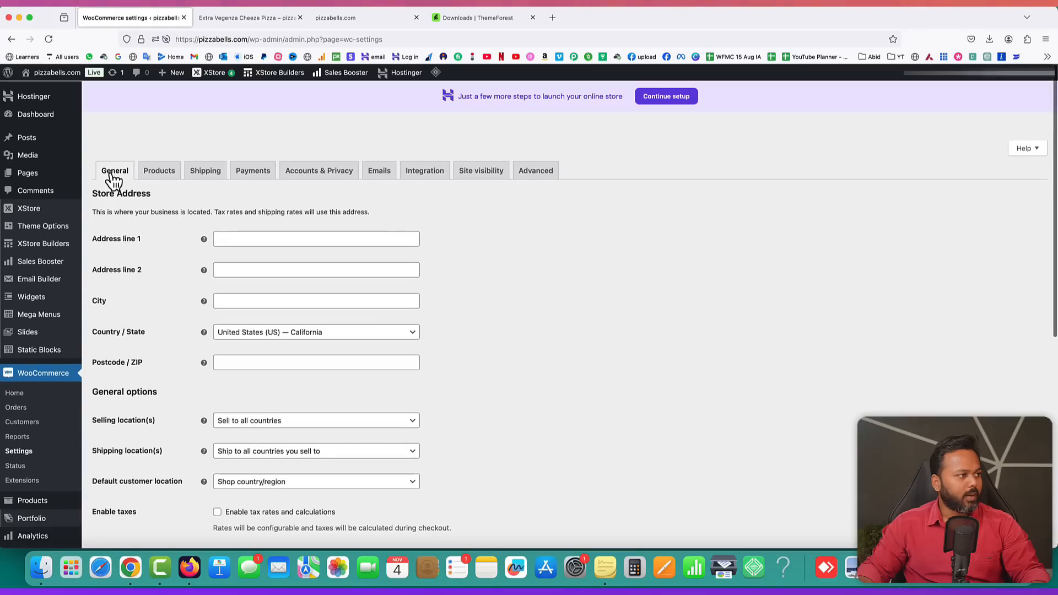
scroll(185, 324, "down", 5)
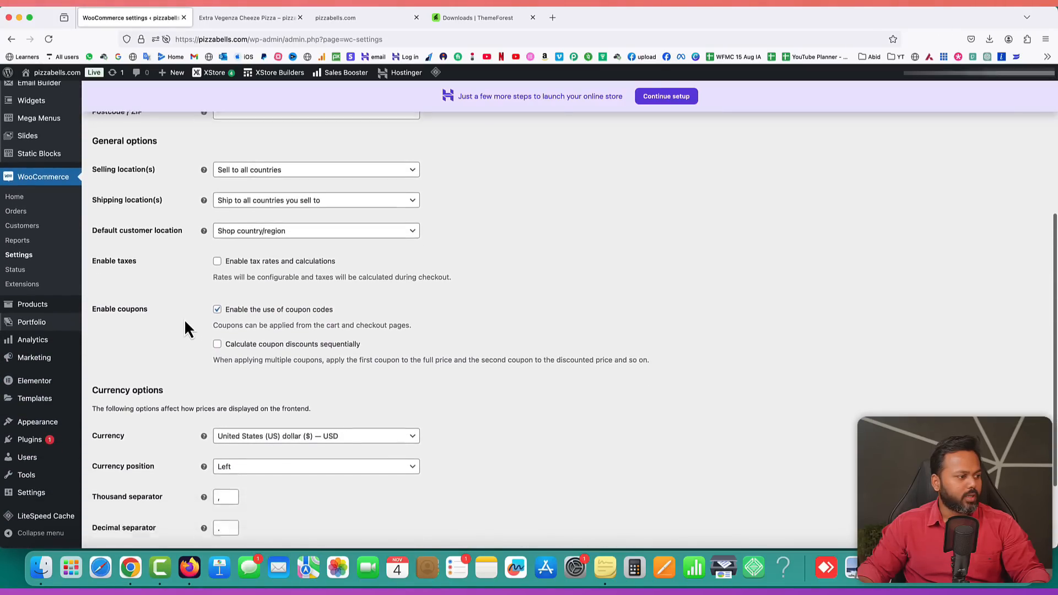
scroll(184, 319, "down", 2)
left_click_drag(91, 333, 119, 336)
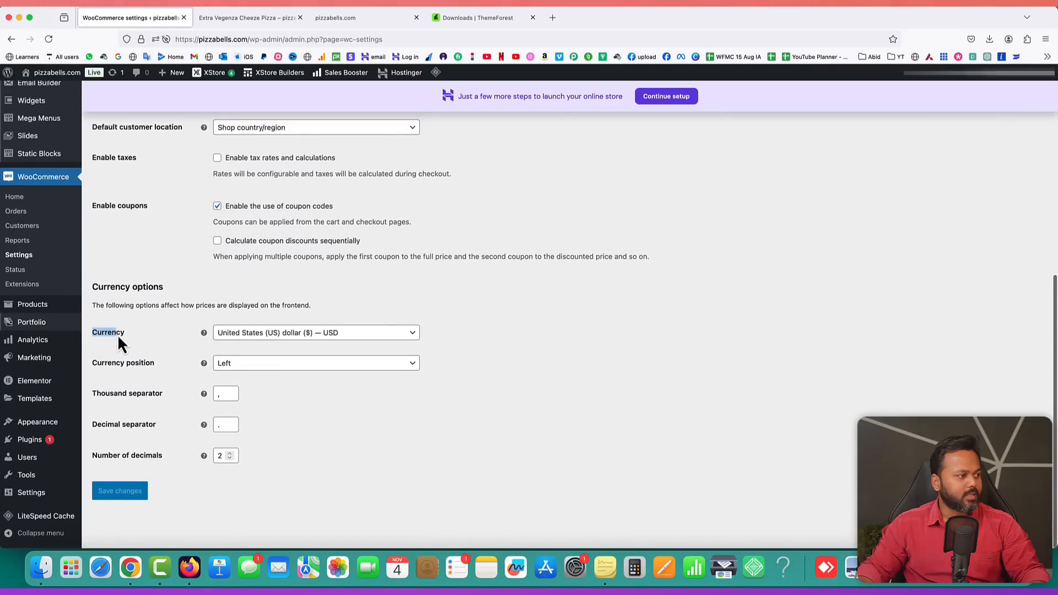
left_click(276, 335)
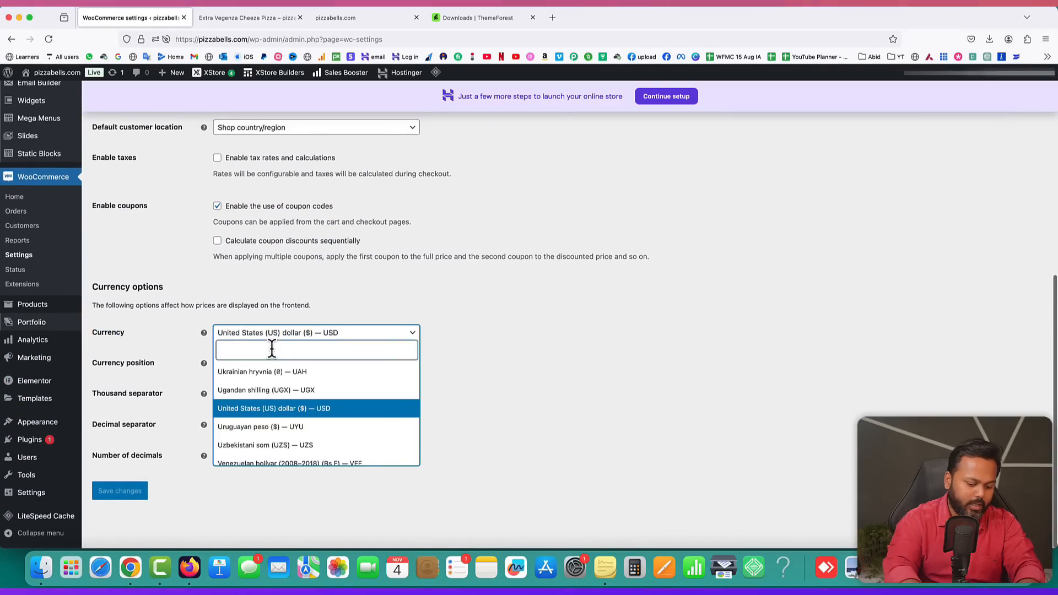
type("india")
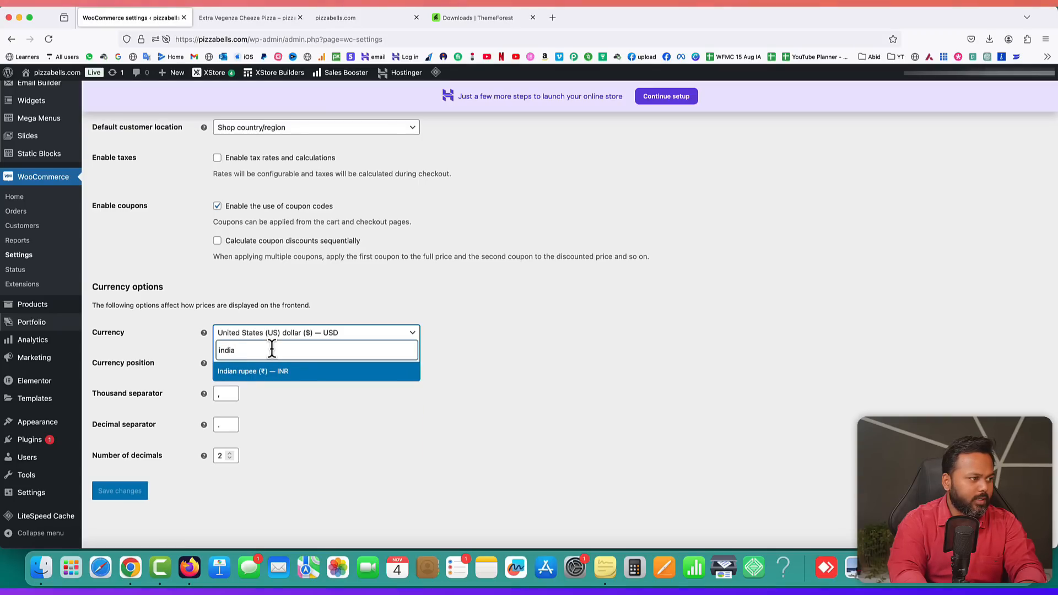
left_click(268, 378)
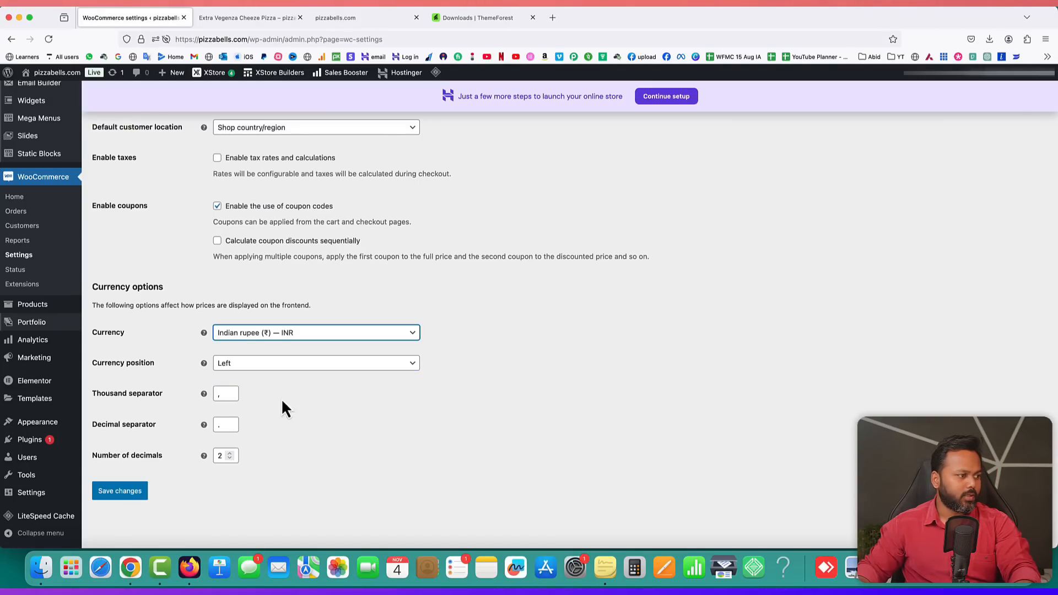
scroll(336, 435, "up", 7)
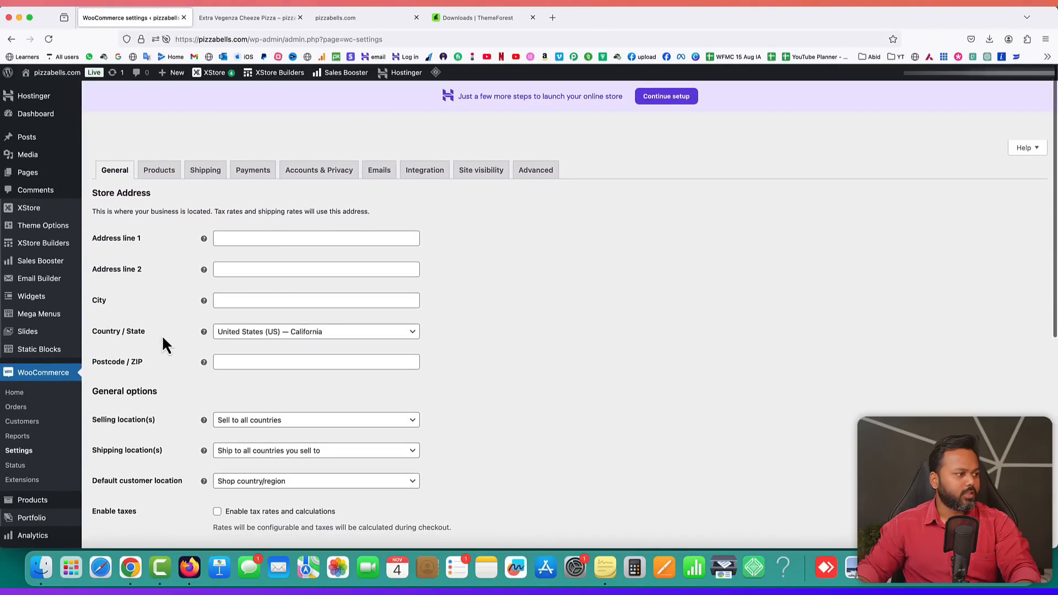
- Set the store location to India — Madhya Pradesh and fill in the city
left_click(241, 337)
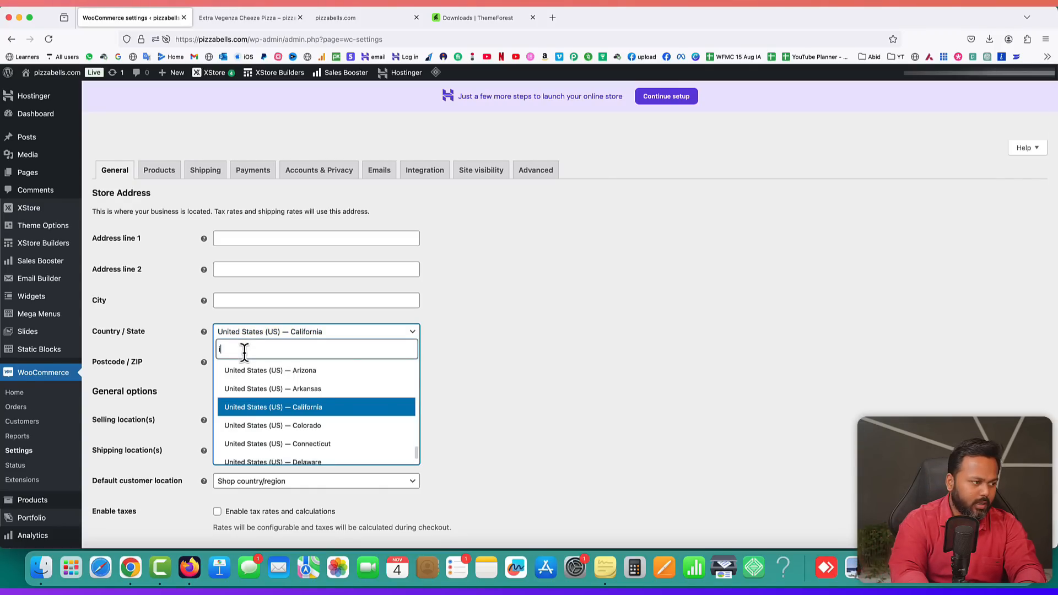
type("india")
scroll(296, 423, "down", 5)
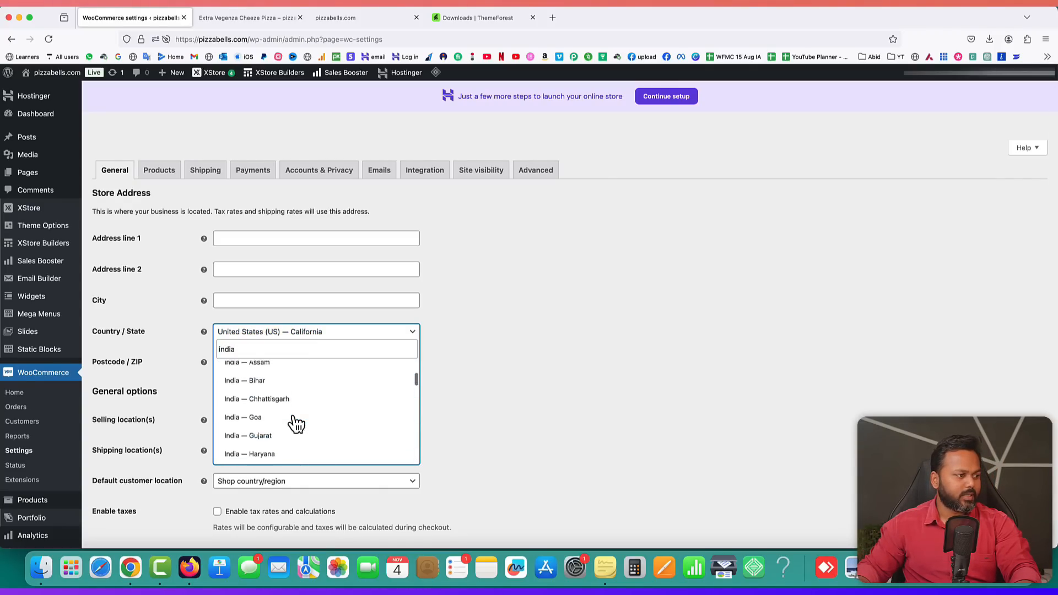
scroll(295, 423, "down", 4)
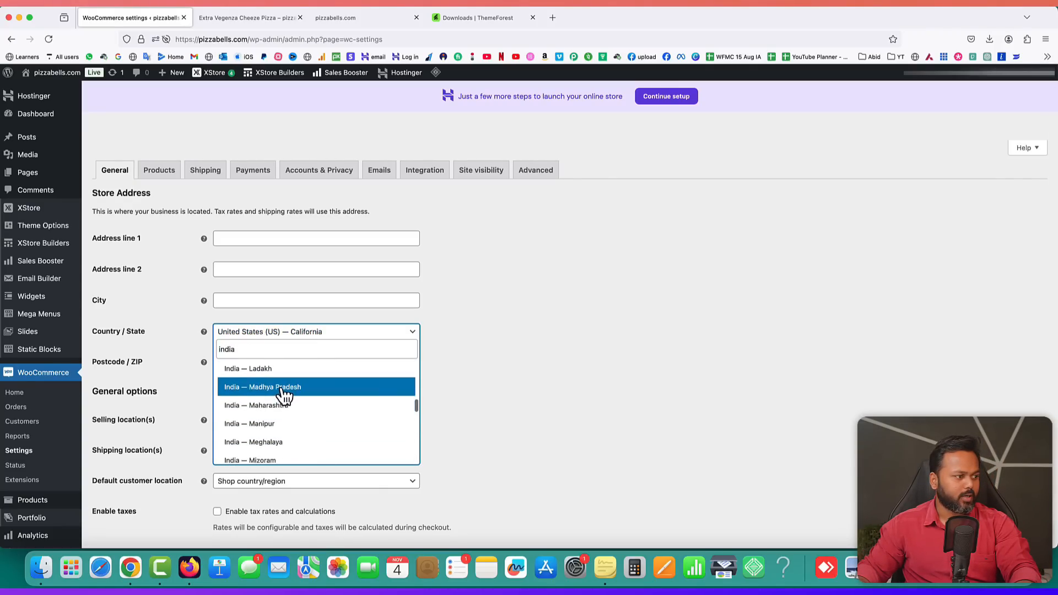
left_click(281, 394)
left_click(529, 327)
left_click(291, 300)
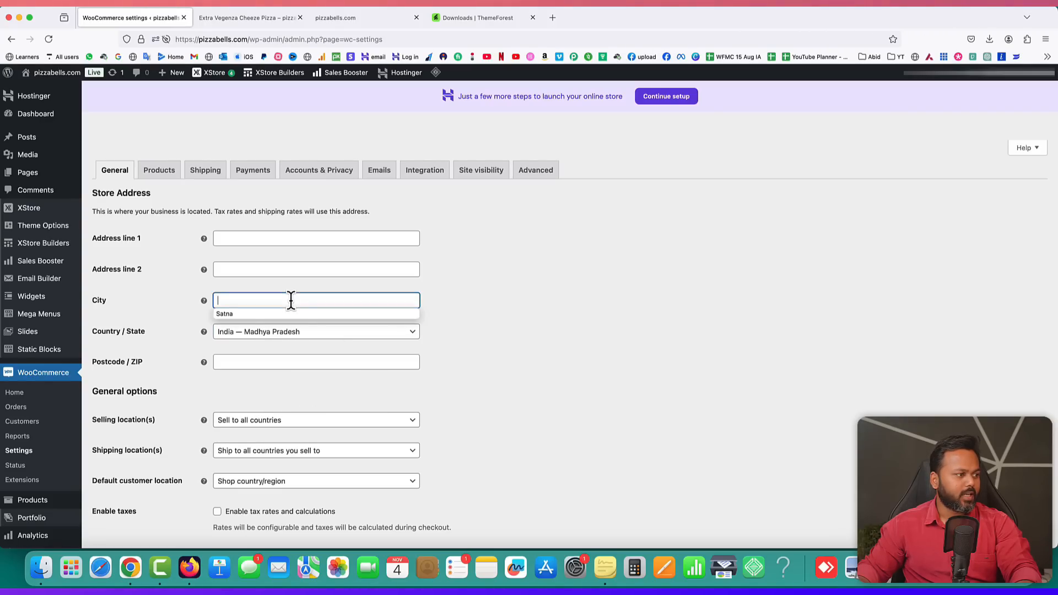
left_click(283, 312)
- Fill in the street address and postcode from autofill and save the general settings
left_click(269, 268)
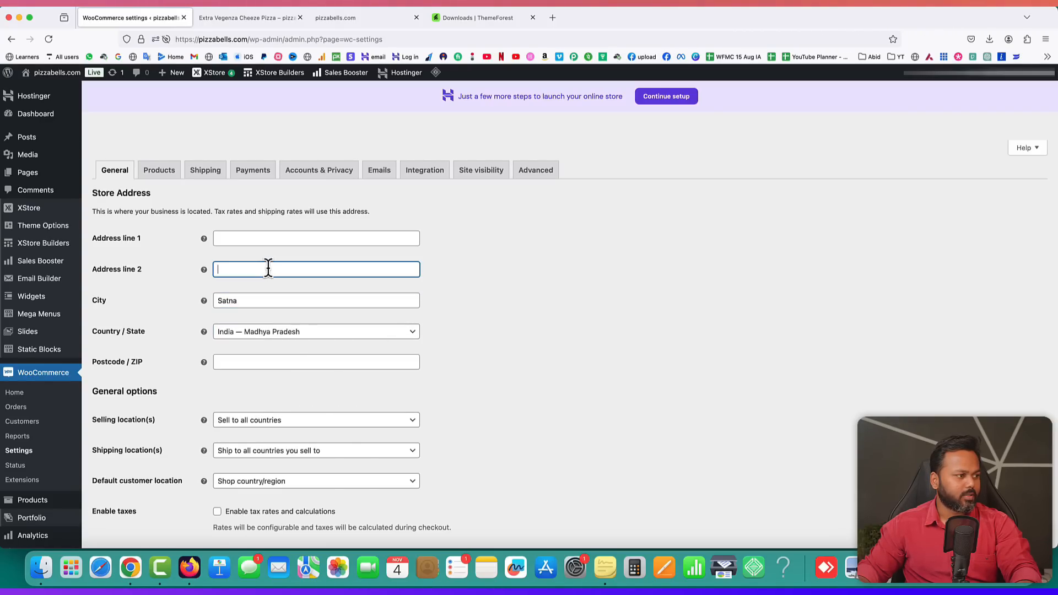
left_click(251, 239)
left_click(287, 252)
left_click(455, 281)
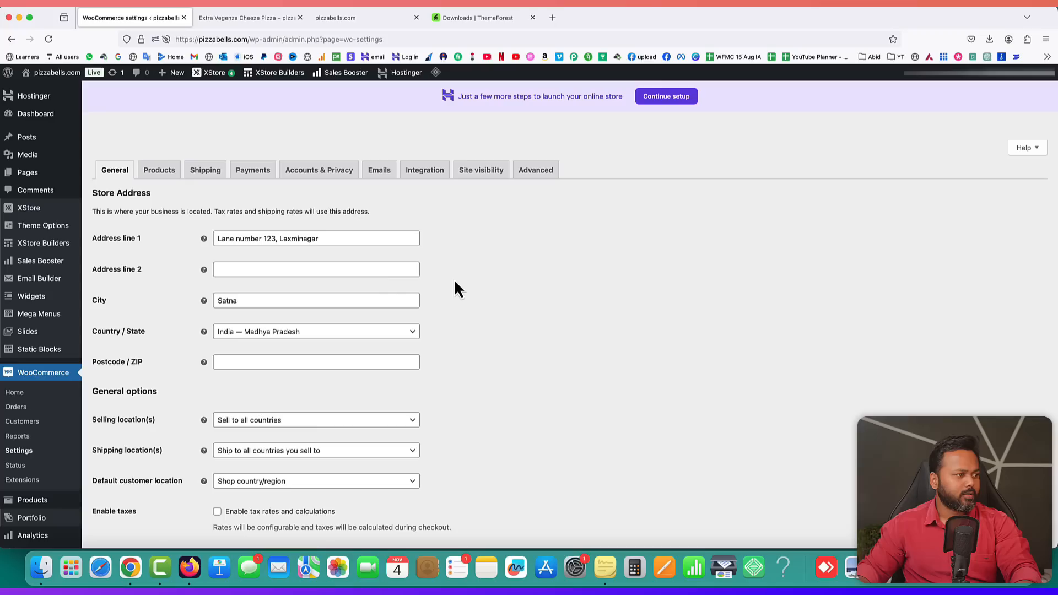
left_click(304, 362)
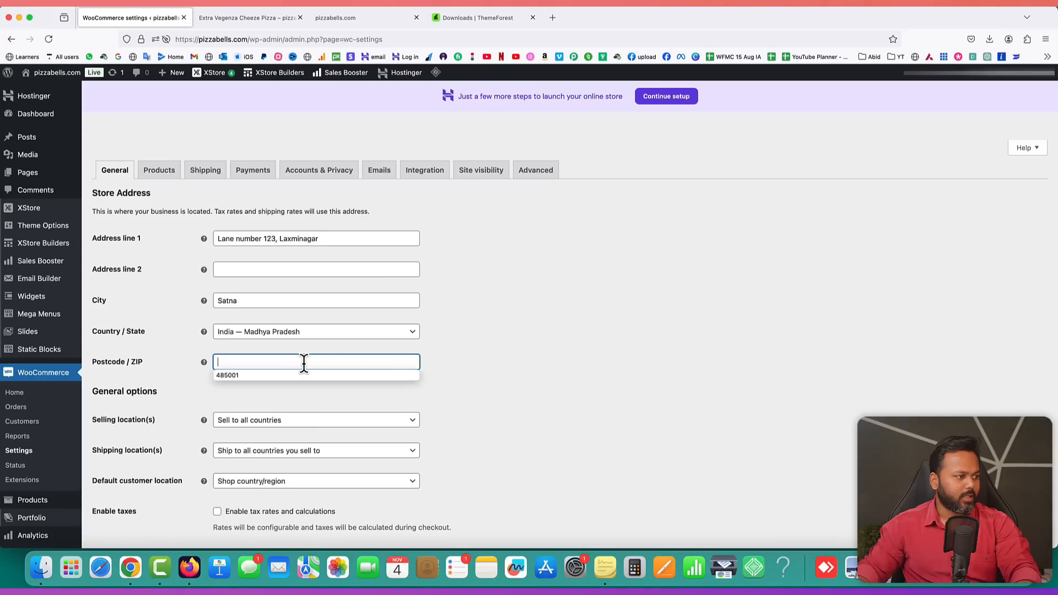
left_click(249, 373)
scroll(492, 385, "down", 5)
scroll(493, 393, "down", 3)
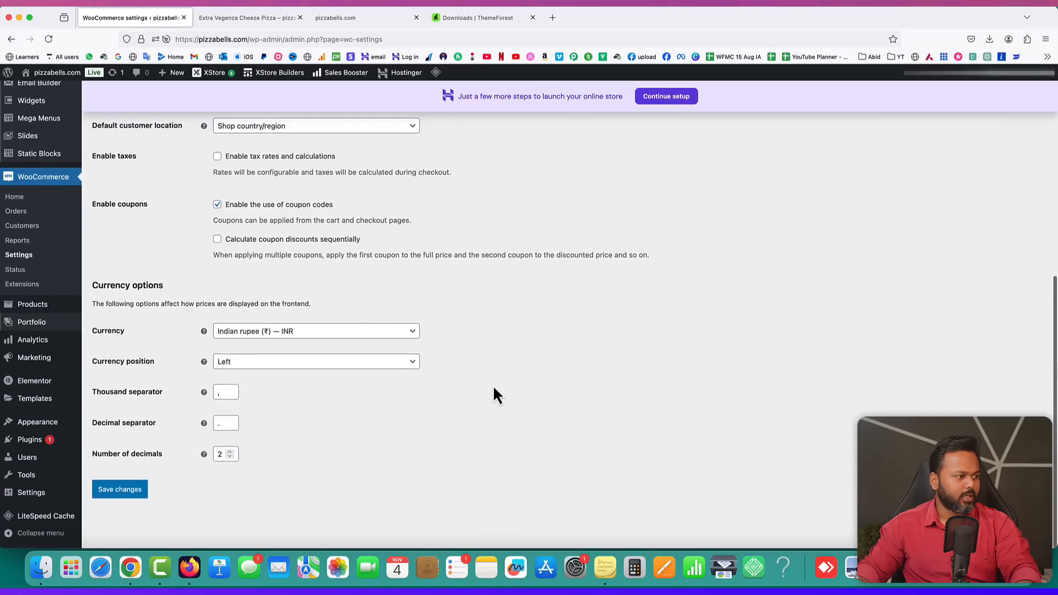
left_click(121, 492)
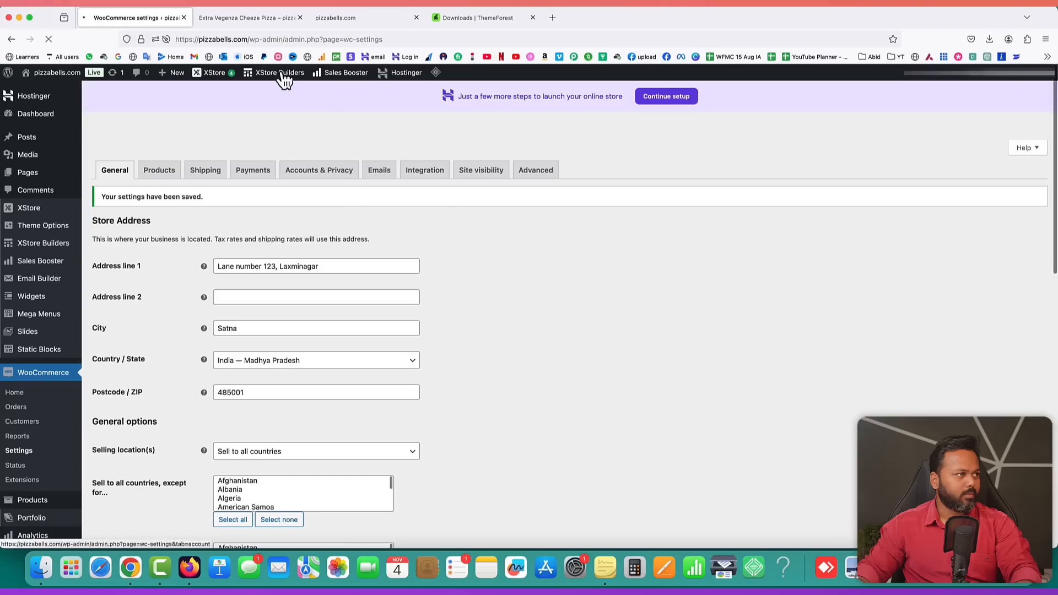
left_click(253, 18)
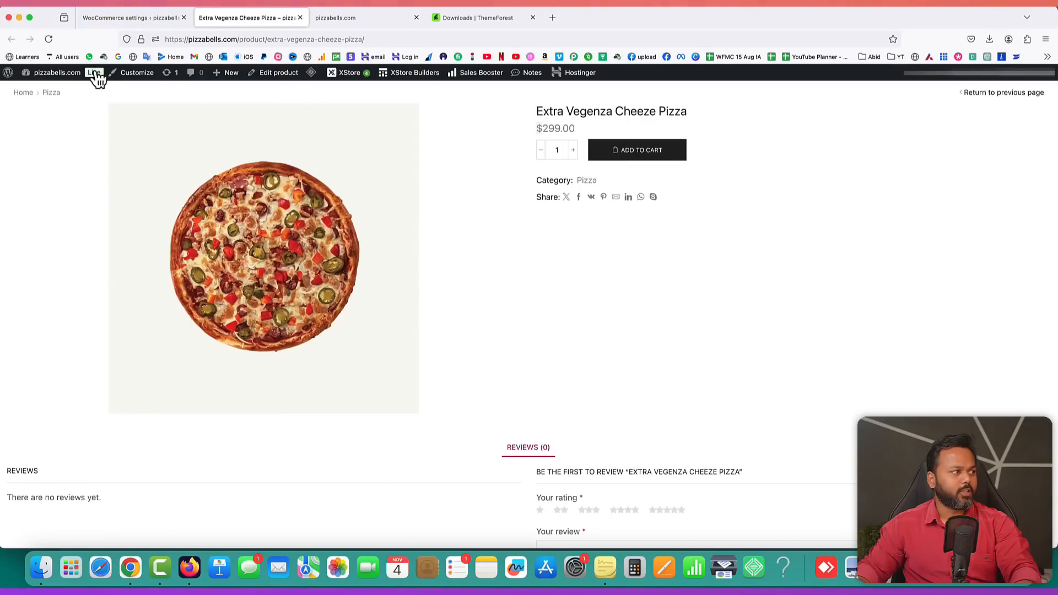
- Reload the product page and purge all LiteSpeed cache so the price reads ₹299.00
left_click(49, 39)
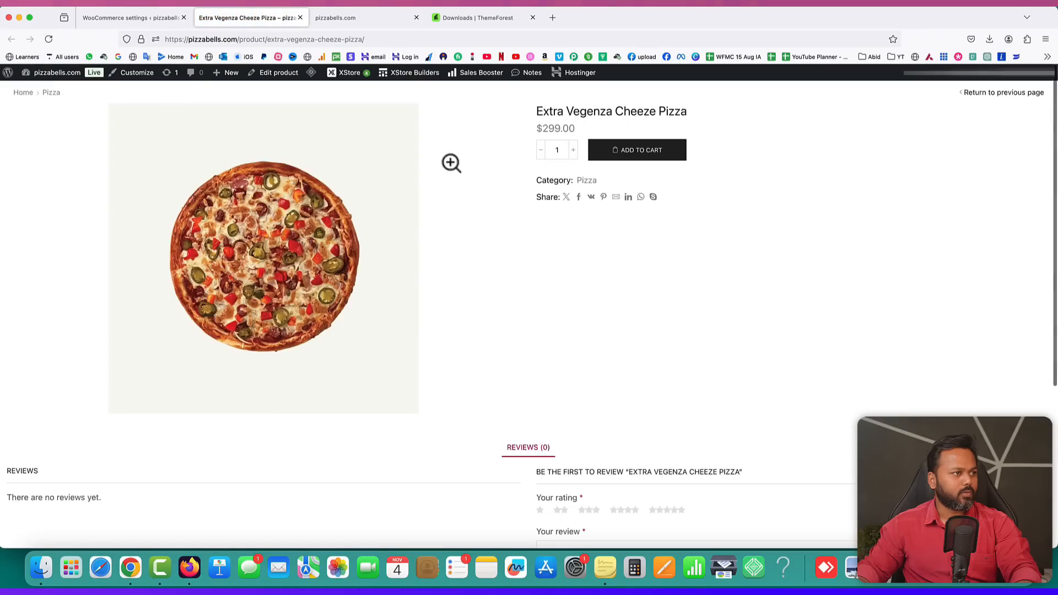
mouse_move(312, 75)
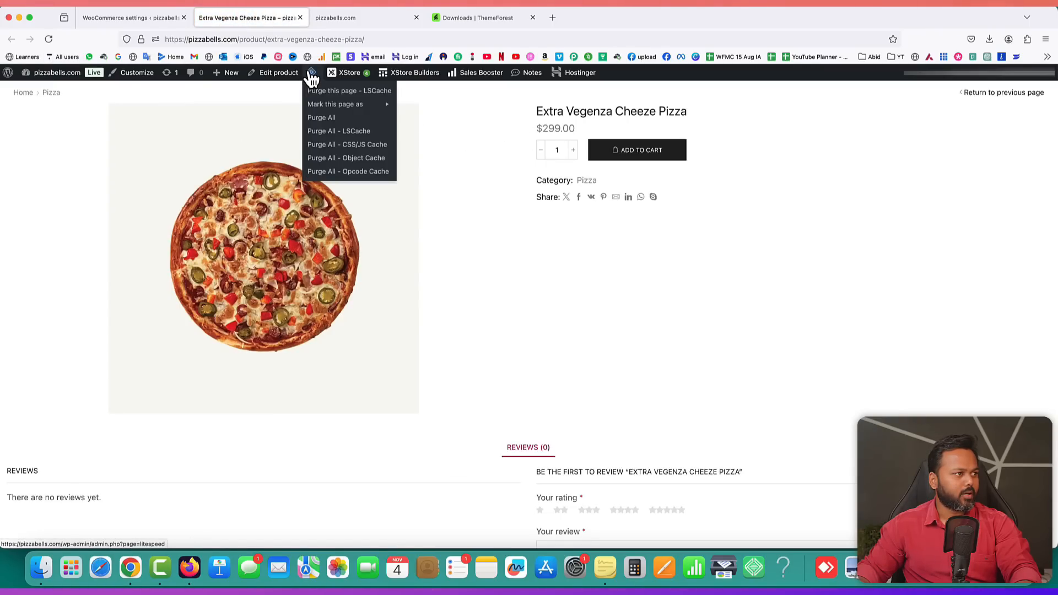
left_click(322, 117)
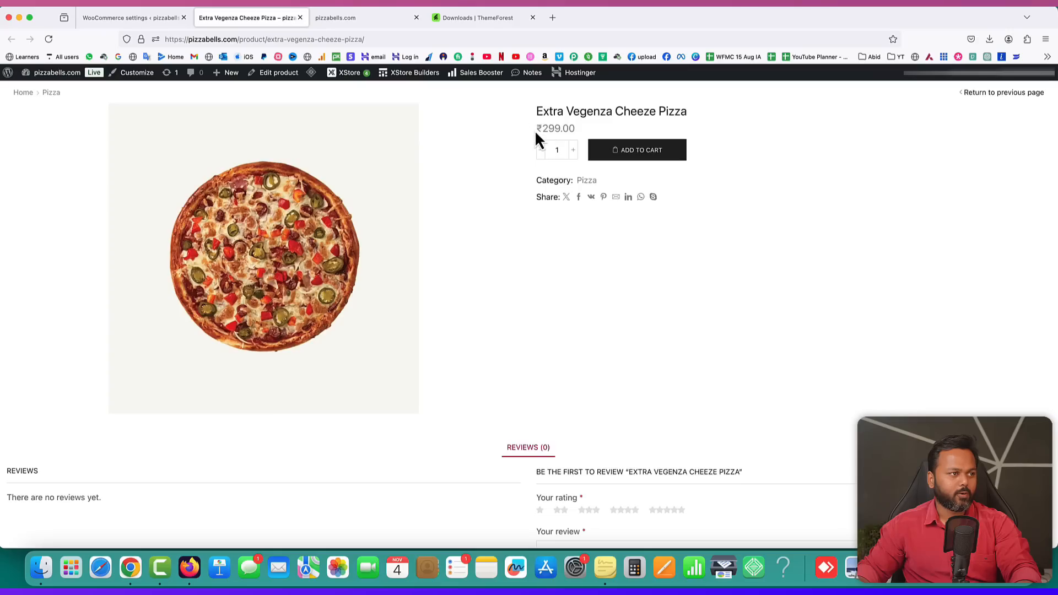
left_click_drag(536, 128, 560, 129)
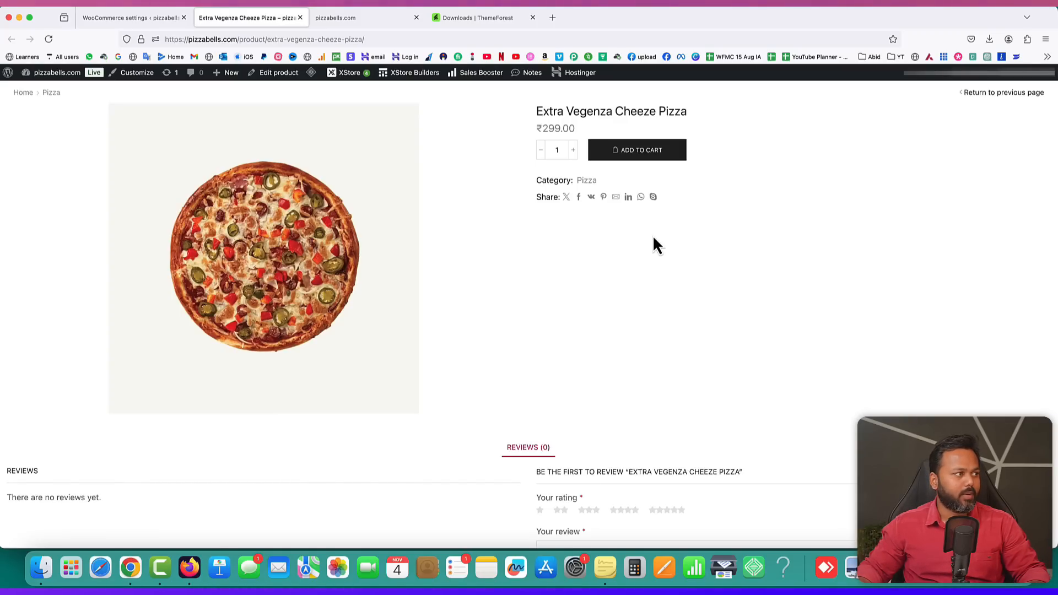
- Add a 'Size' attribute of type Image (square) and open its empty terms list
left_click(130, 18)
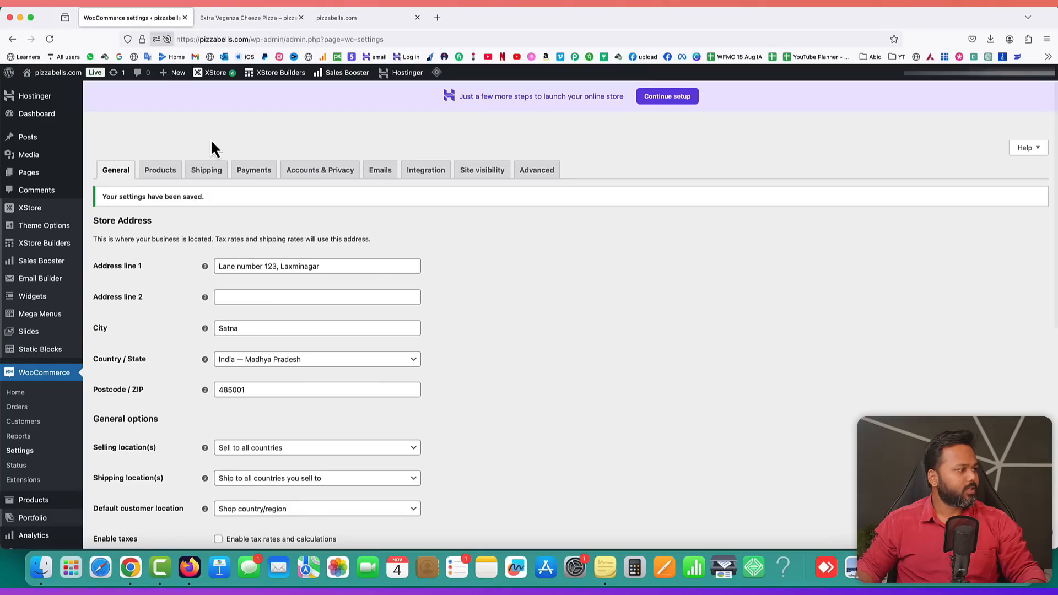
scroll(130, 414, "down", 5)
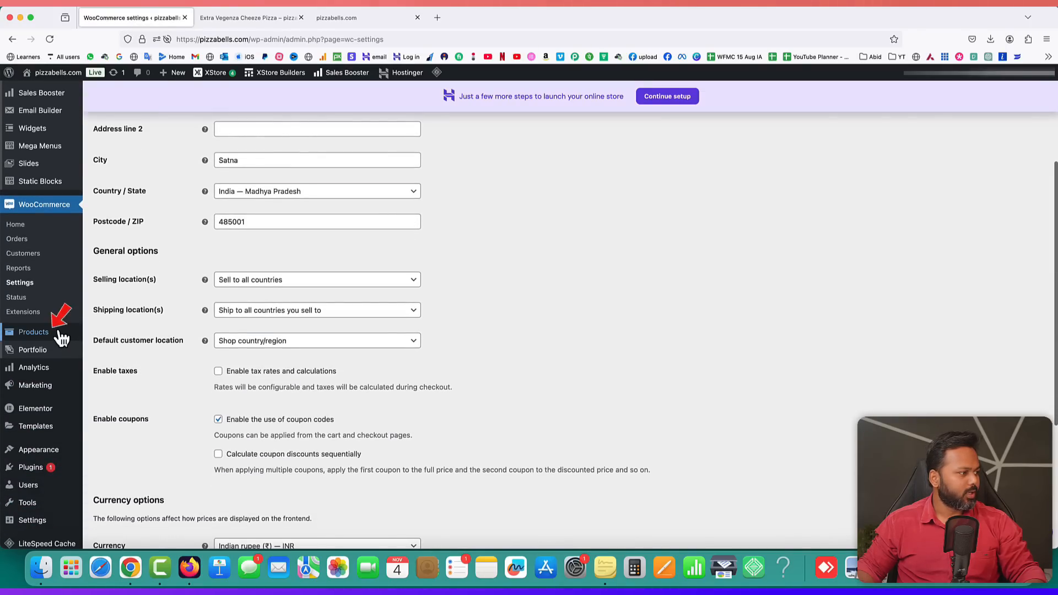
mouse_move(57, 337)
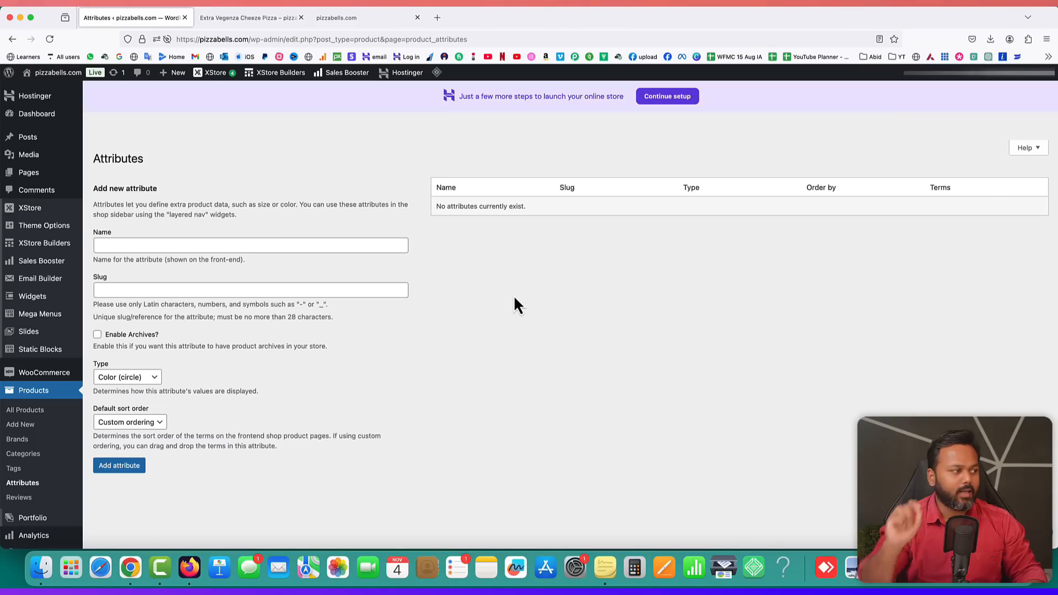
left_click(135, 246)
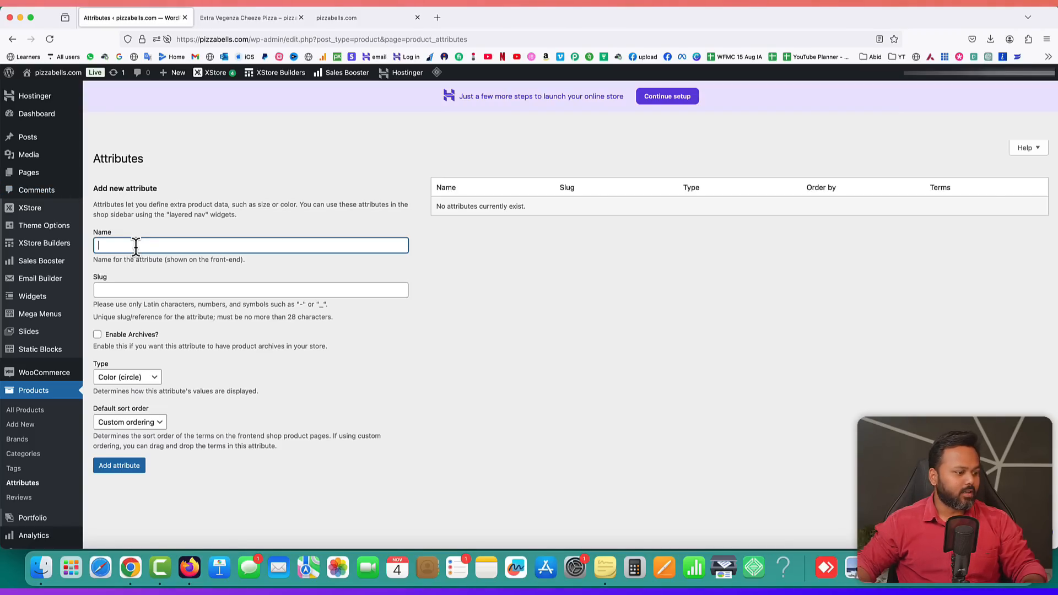
type("Size")
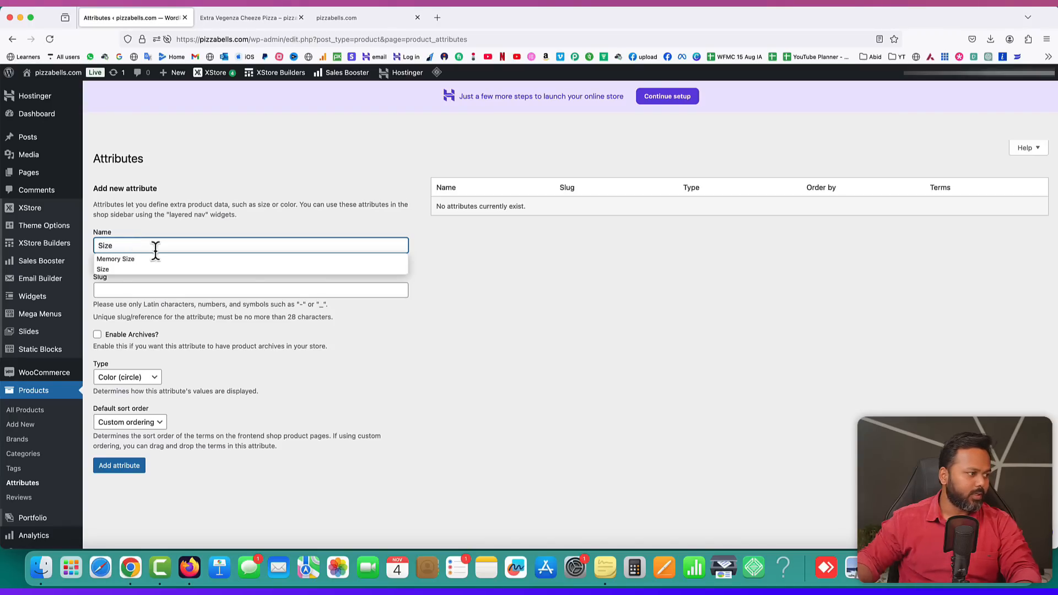
left_click(422, 398)
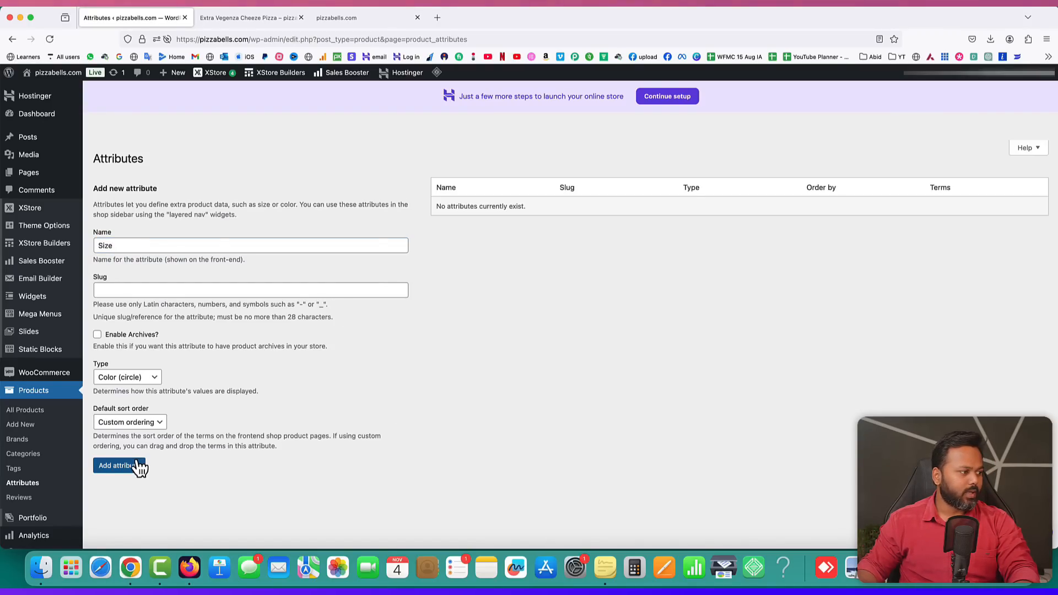
left_click(133, 377)
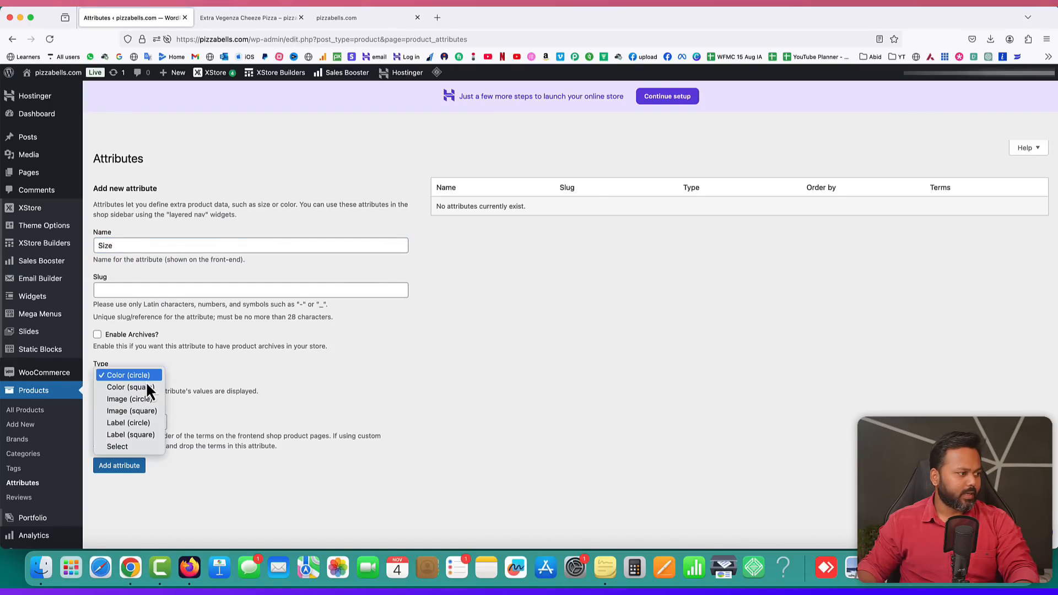
left_click(127, 415)
left_click(119, 470)
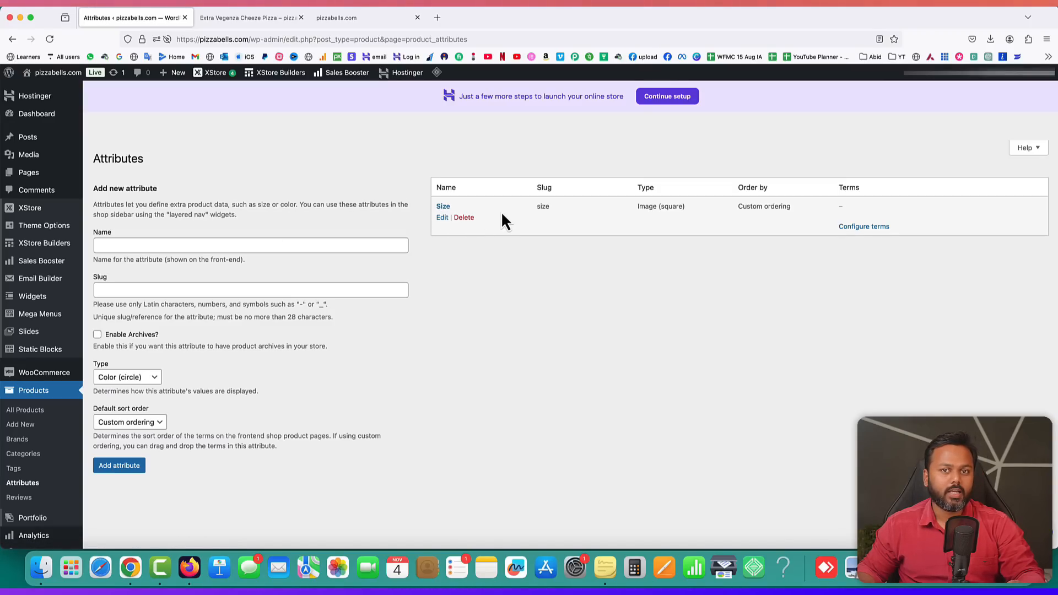
left_click(866, 228)
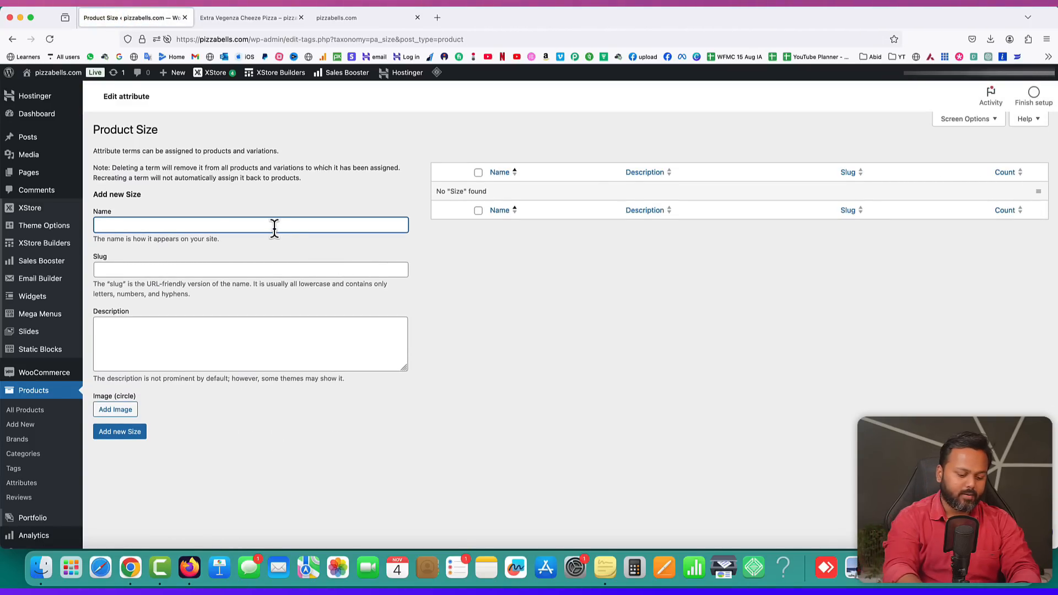
- Add a 'Large' Size term whose image is the uploaded large size.png pizza icon
type("Larg")
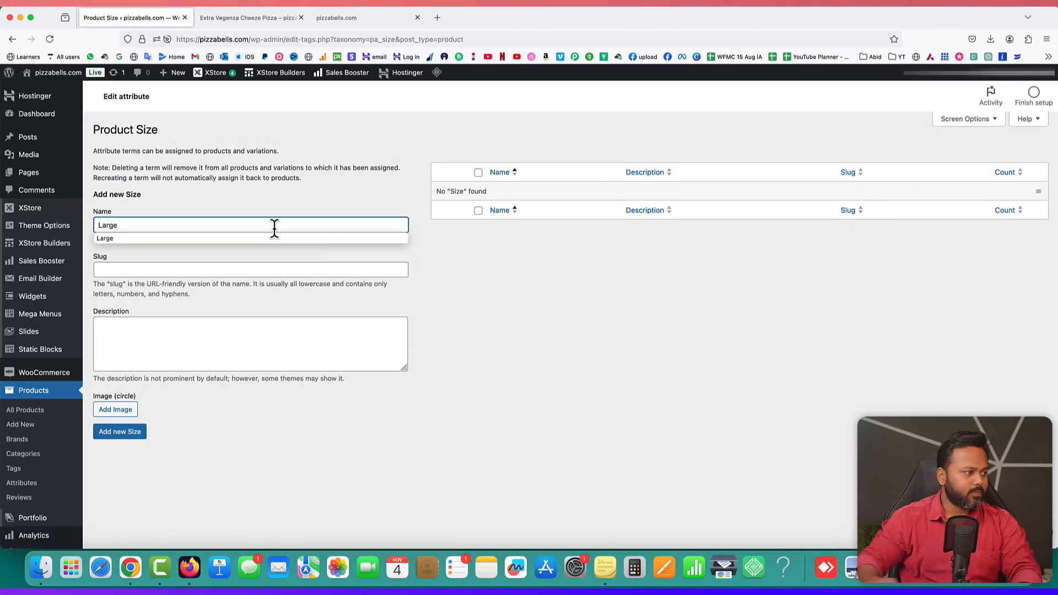
type("e")
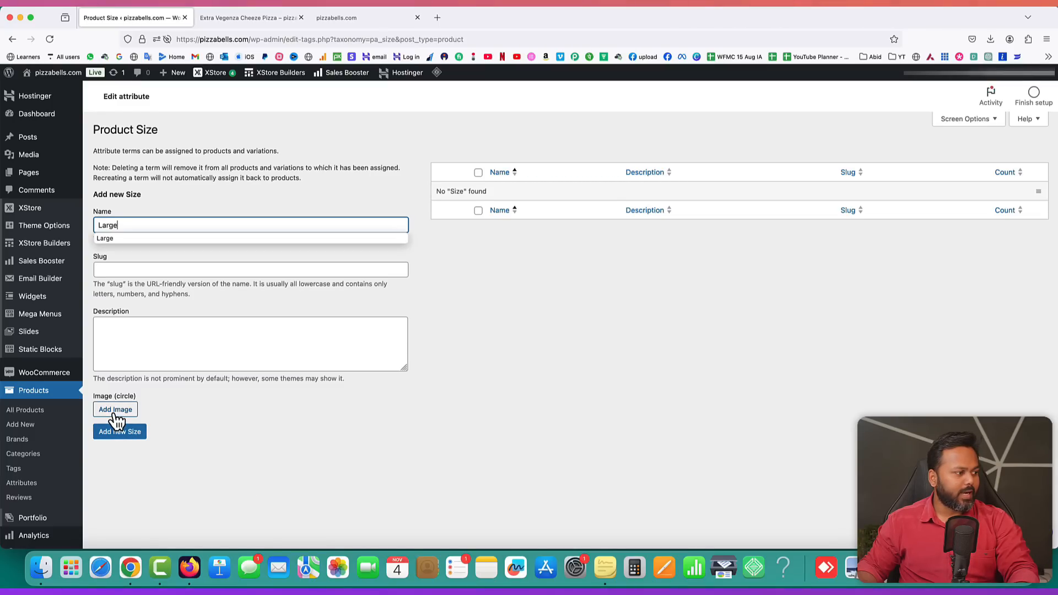
left_click(176, 423)
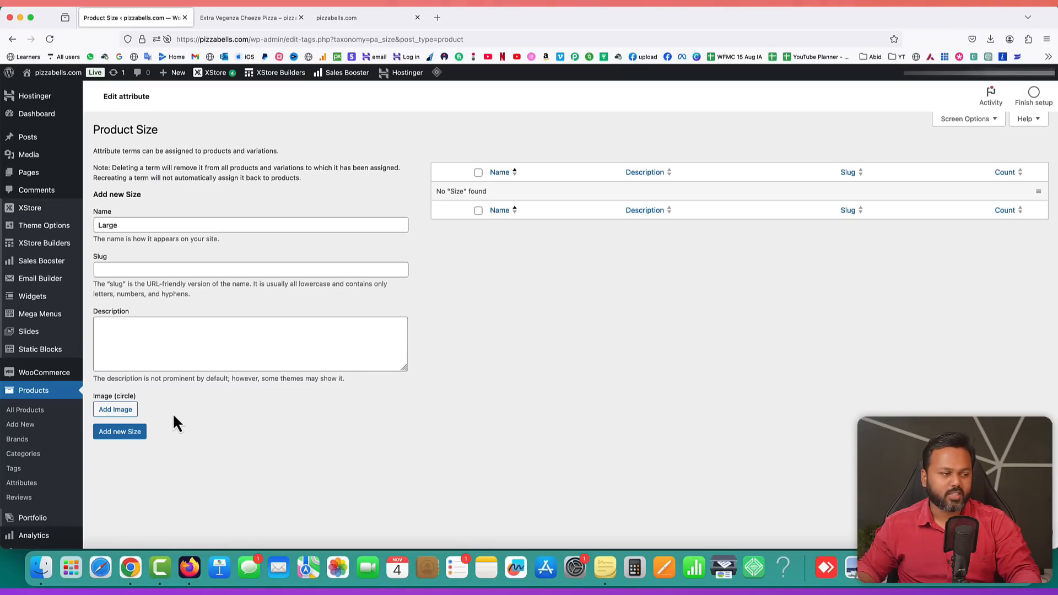
left_click(116, 412)
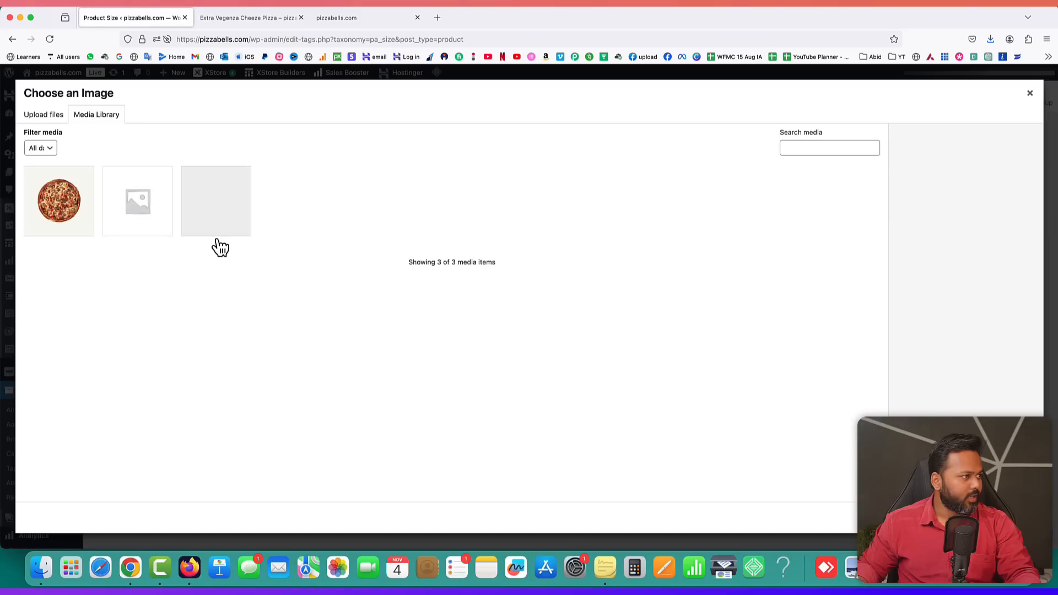
left_click(45, 114)
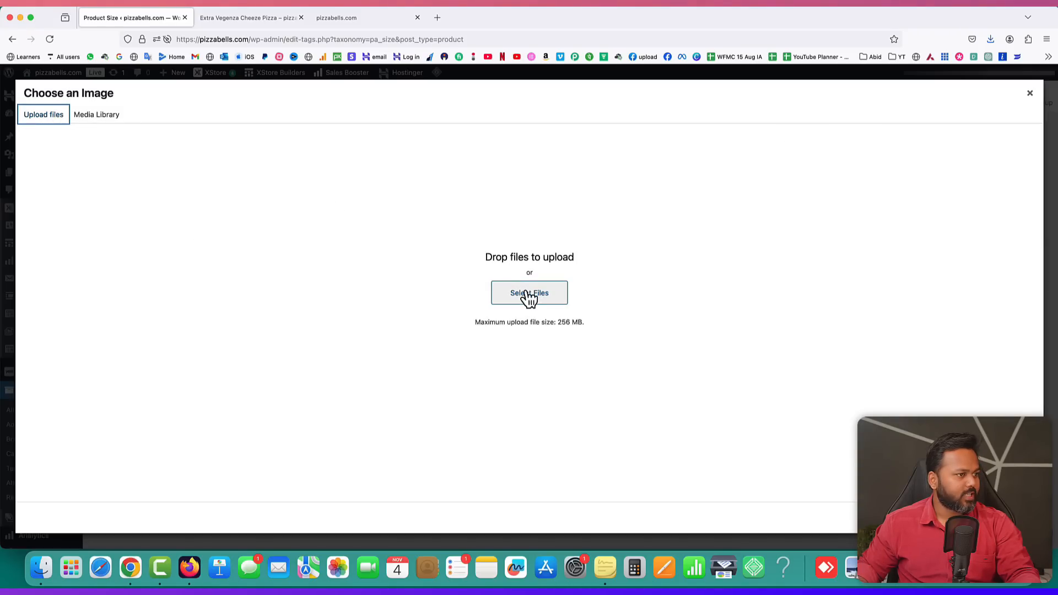
left_click(526, 296)
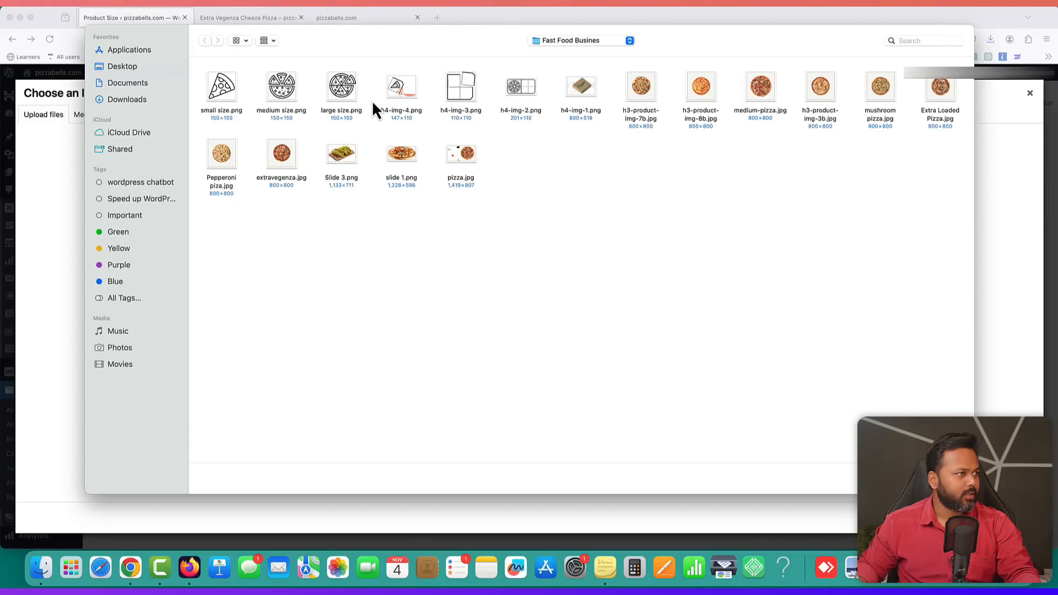
left_click(342, 85)
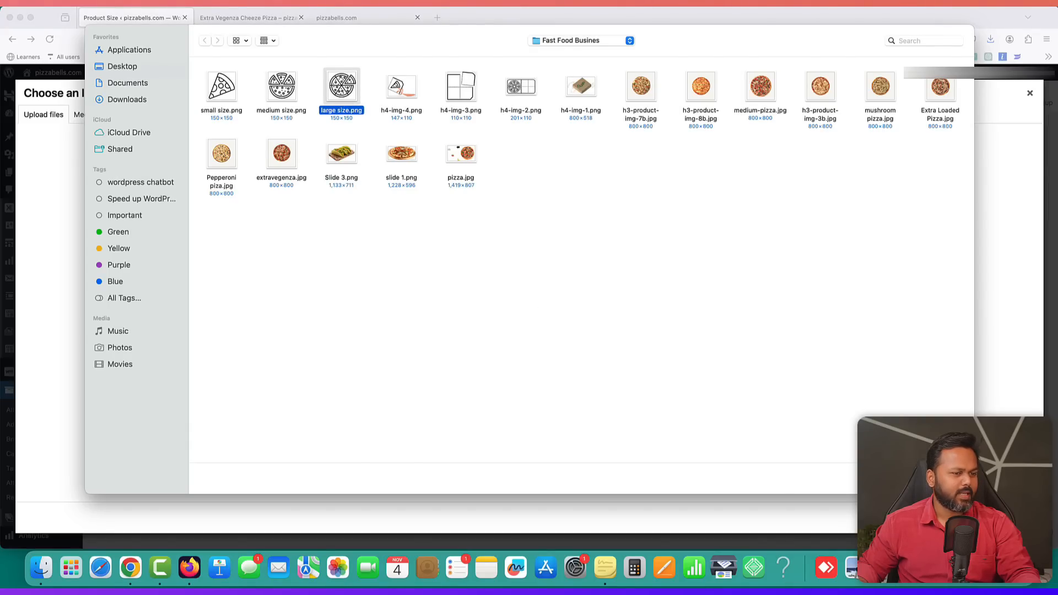
key("Return")
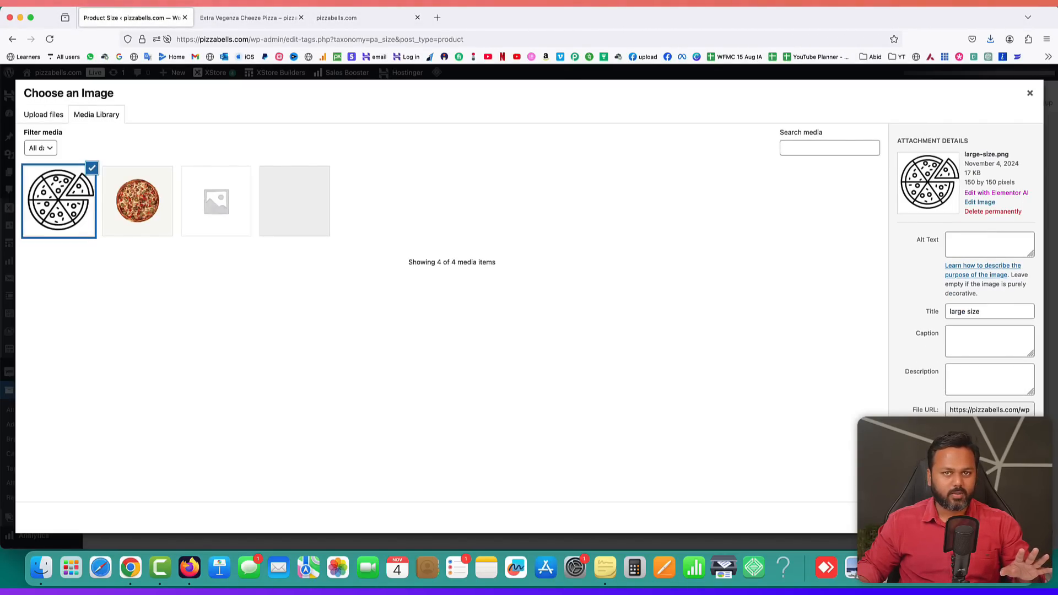
left_click(1011, 518)
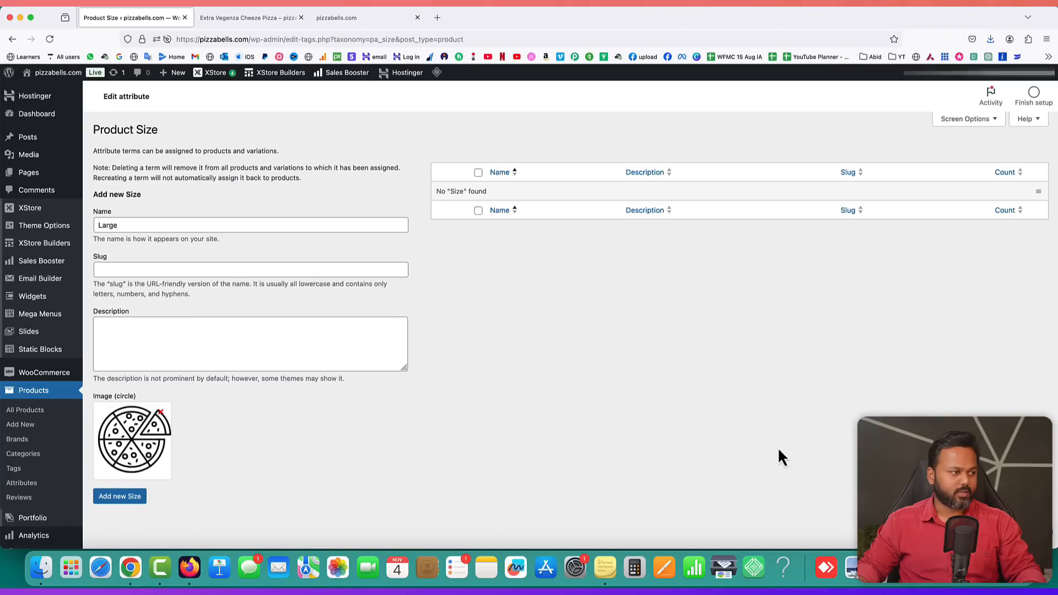
left_click(119, 499)
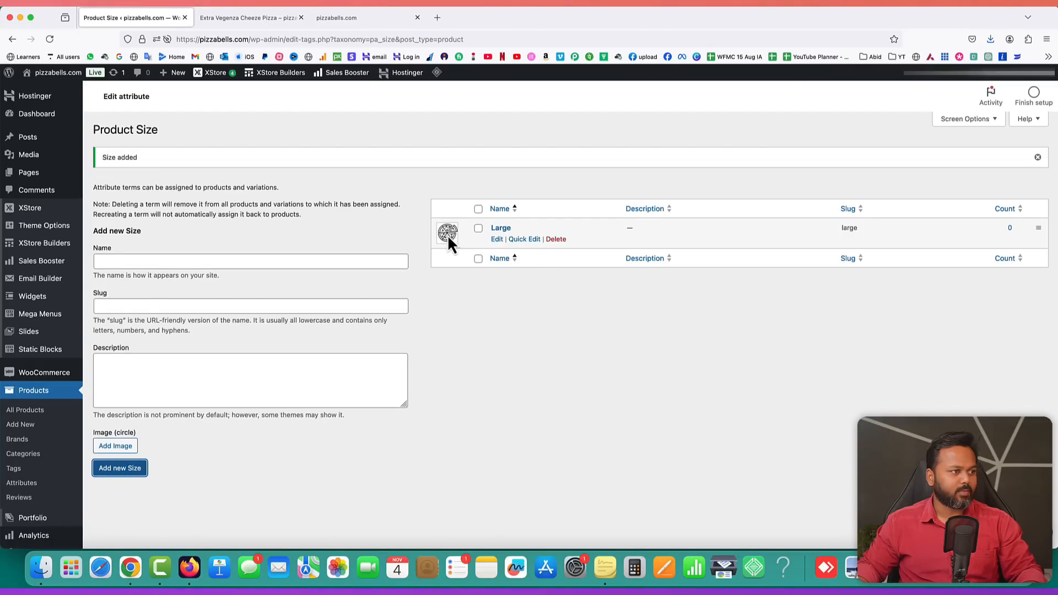
- Add a 'Medium' Size term with the uploaded medium size.png icon as its image
left_click(124, 259)
type("Med")
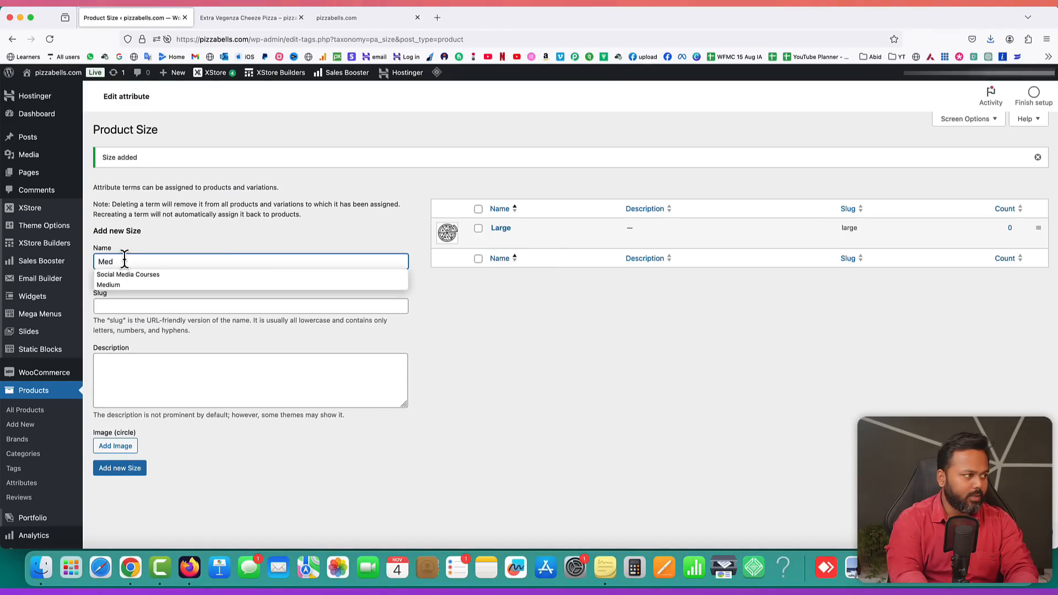
type("ium")
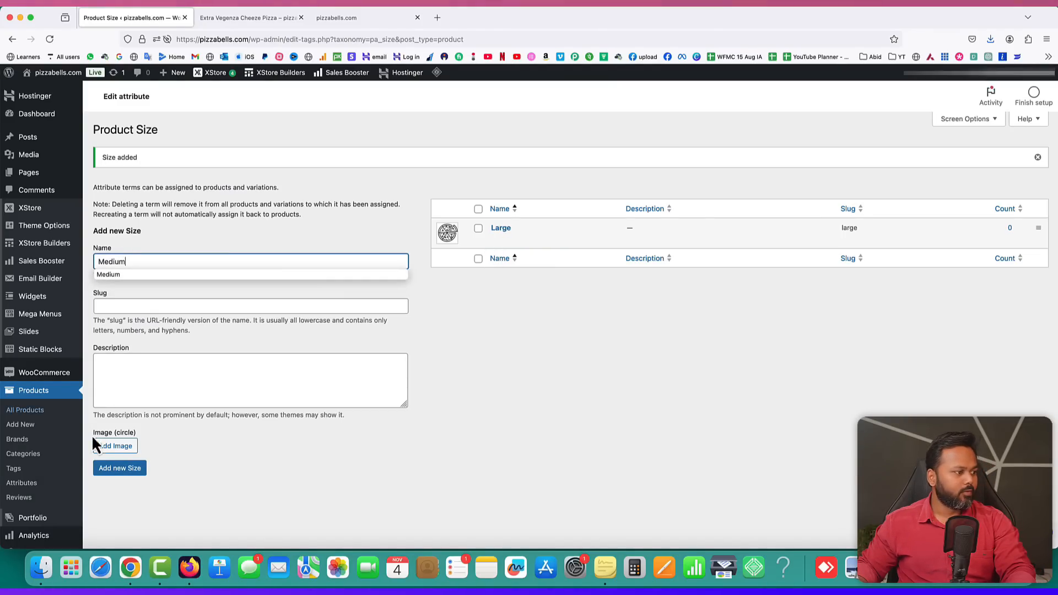
left_click(120, 446)
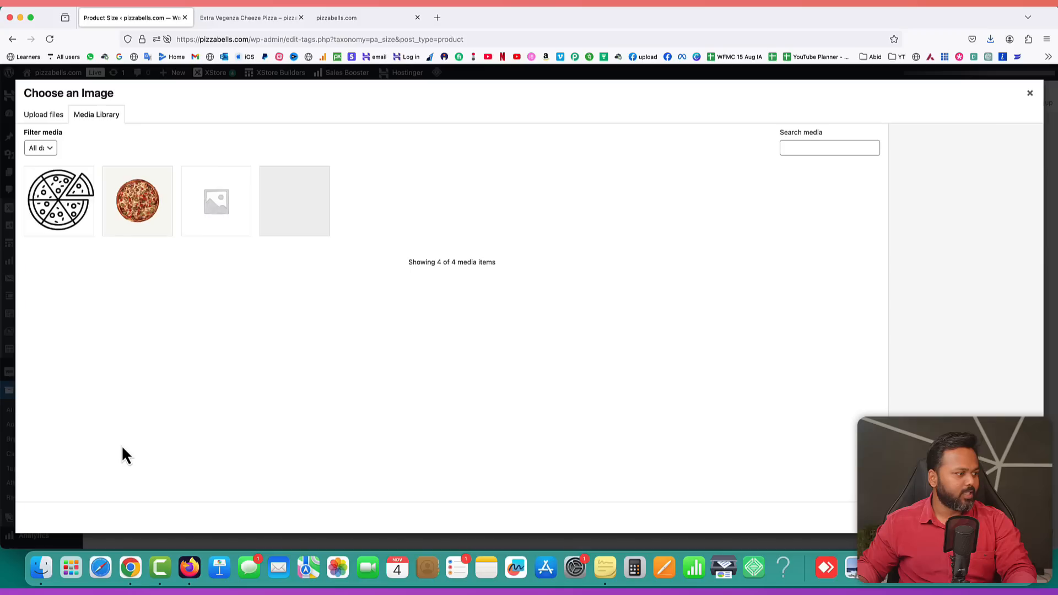
left_click(52, 126)
left_click(524, 300)
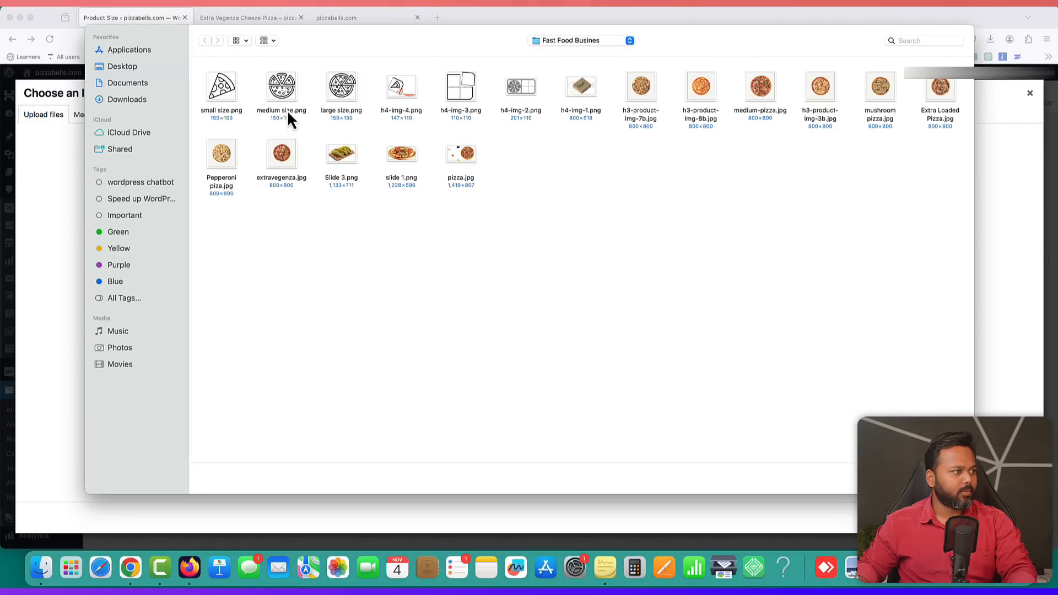
left_click(285, 94)
key("Return")
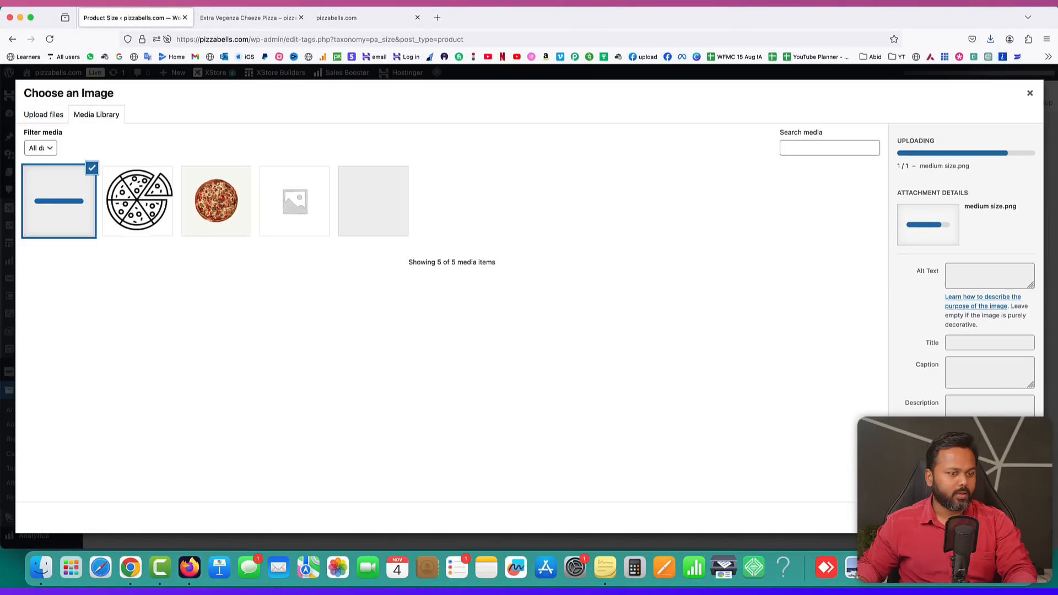
left_click(1010, 517)
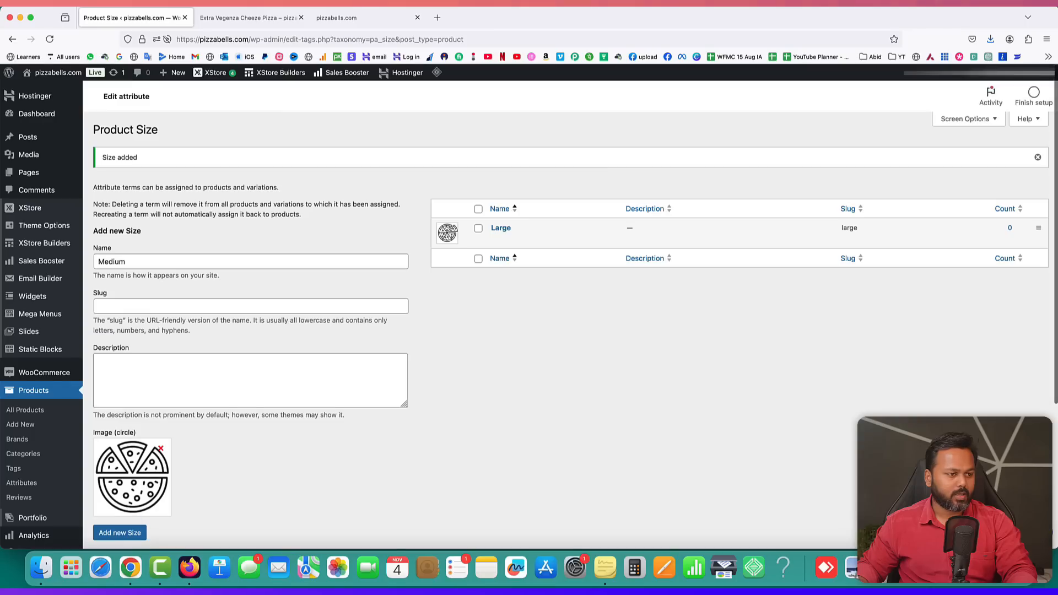
left_click(118, 535)
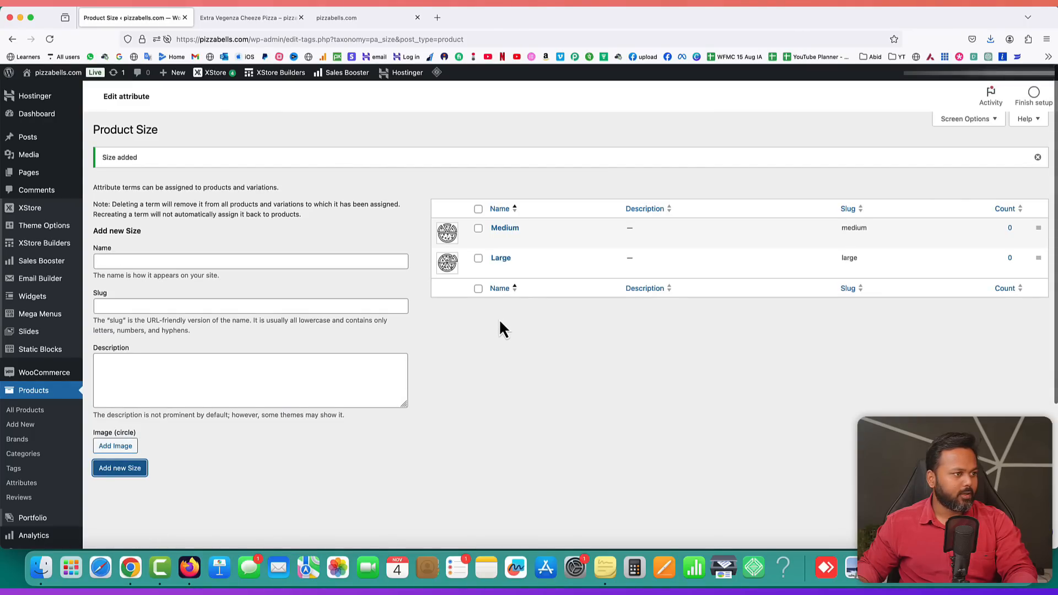
- Add a 'Small' Size term with the uploaded small size.png pizza slice icon
left_click(170, 263)
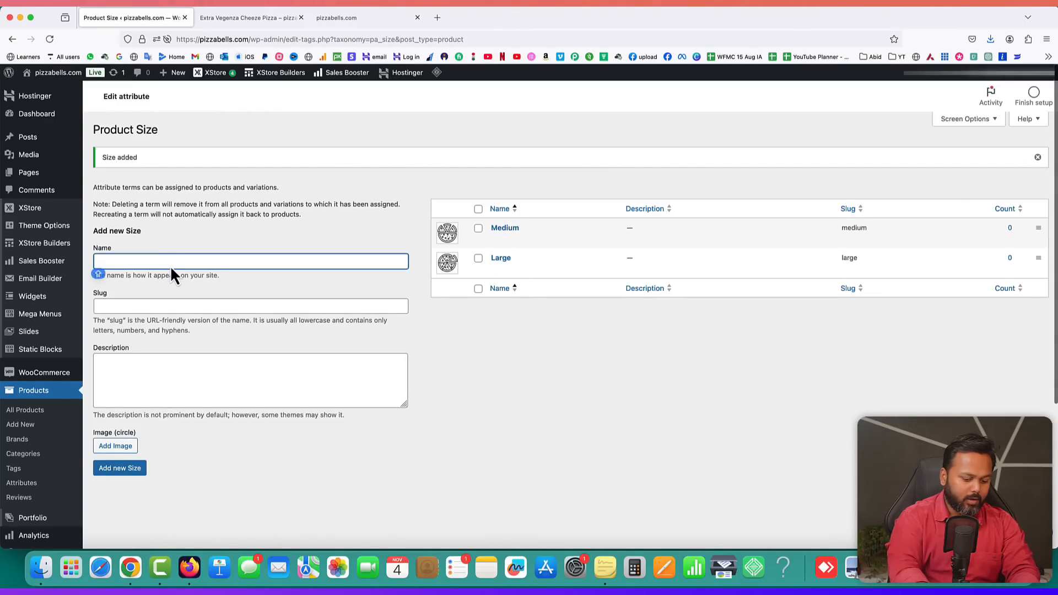
type("Small")
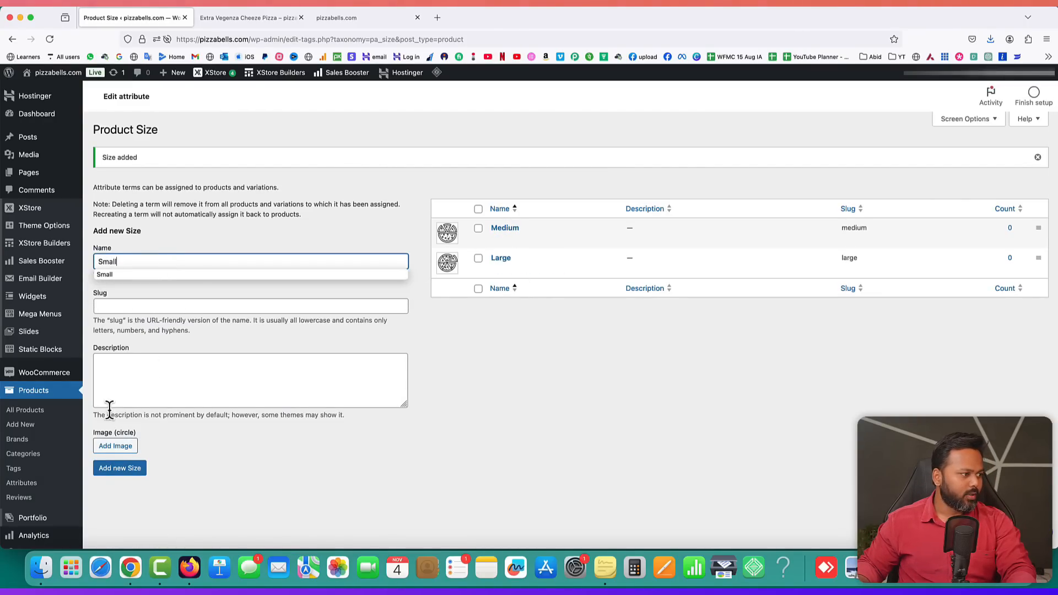
left_click(123, 445)
left_click(43, 114)
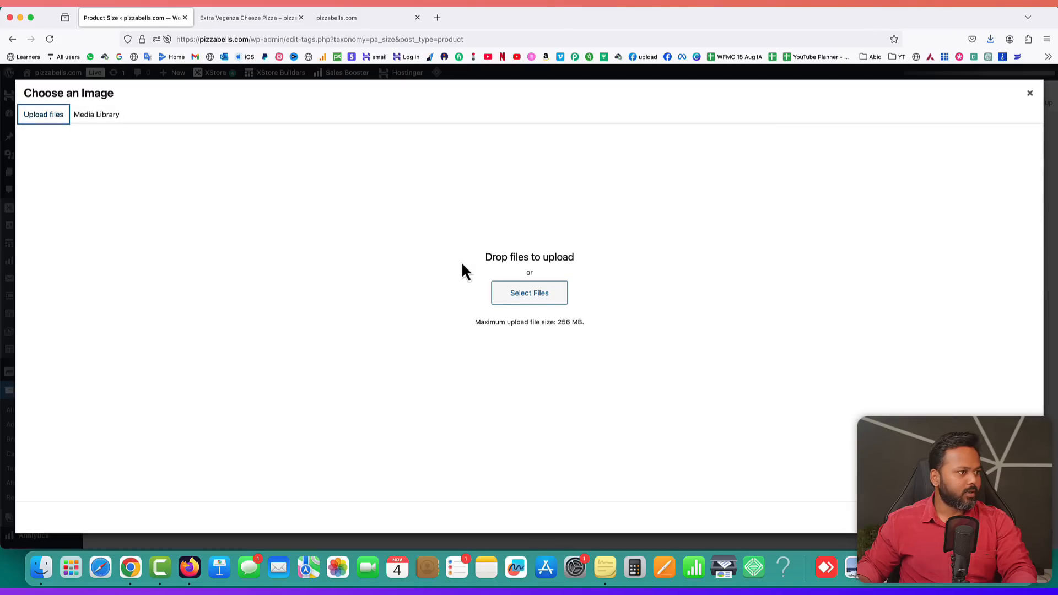
left_click(529, 293)
left_click(949, 479)
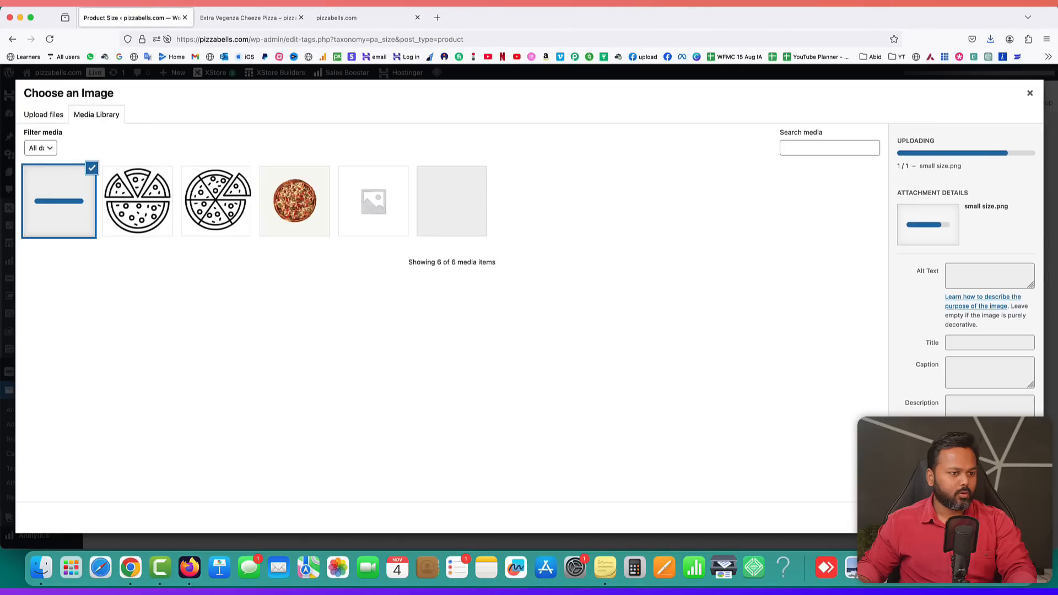
left_click(1014, 518)
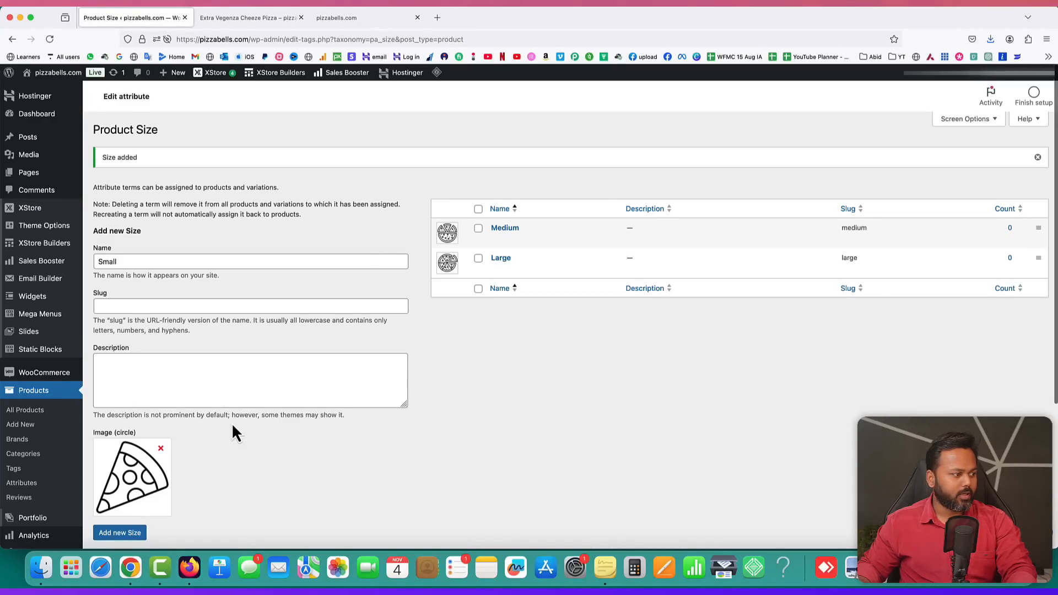
scroll(221, 441, "down", 1)
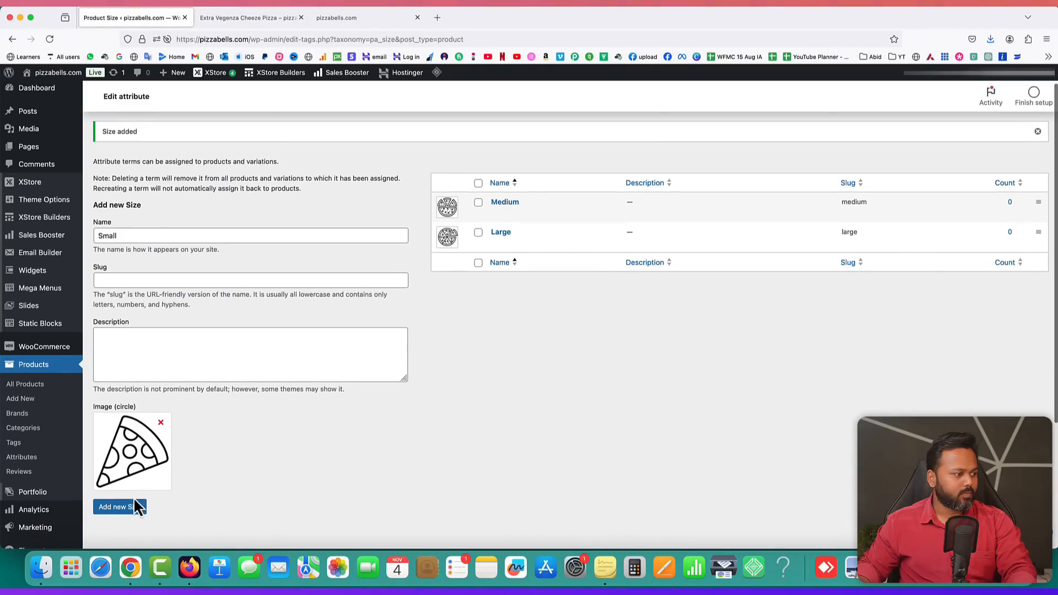
left_click(133, 506)
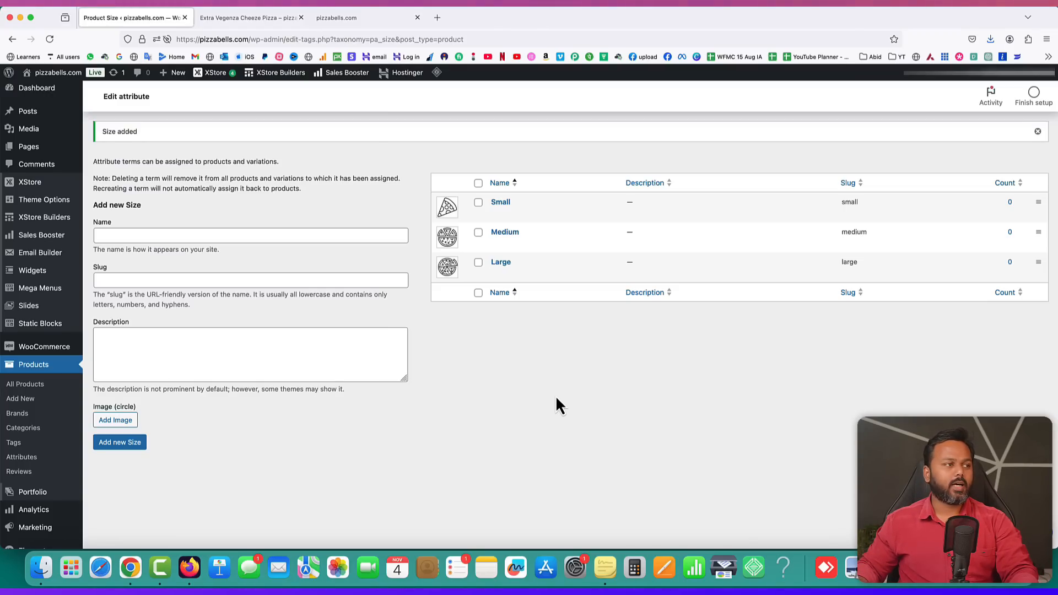
left_click(247, 18)
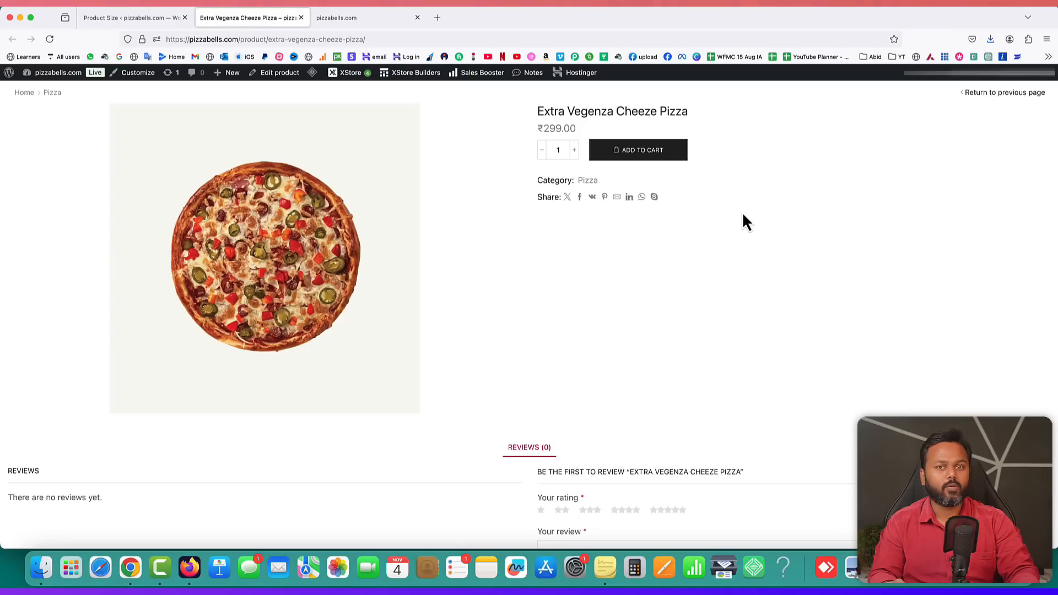
- Back in the admin, open Extra Vegenza Cheeze Pizza for editing, scrolled to Product data
left_click(131, 19)
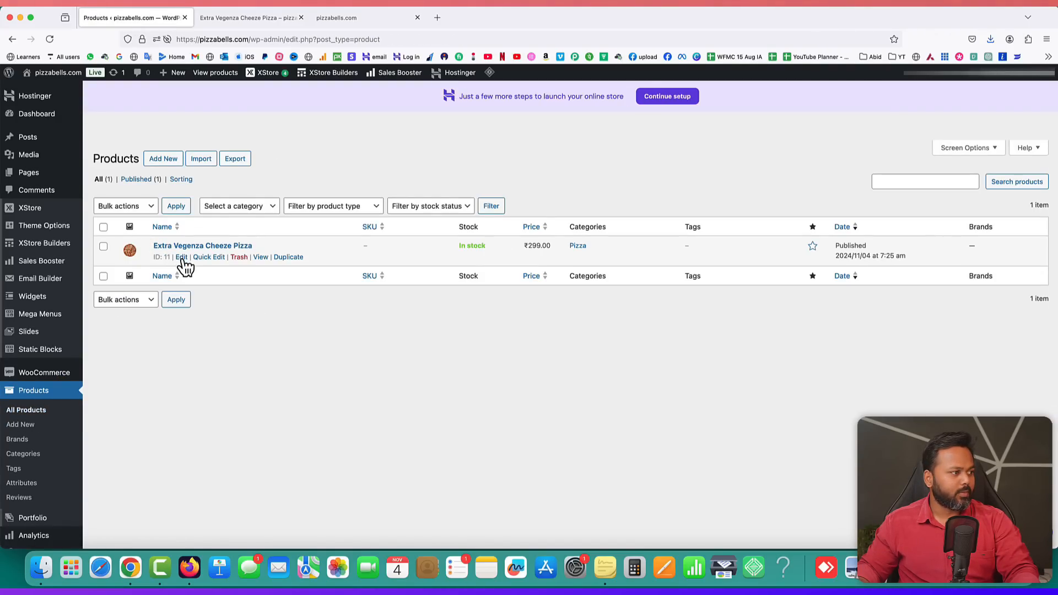
left_click(182, 258)
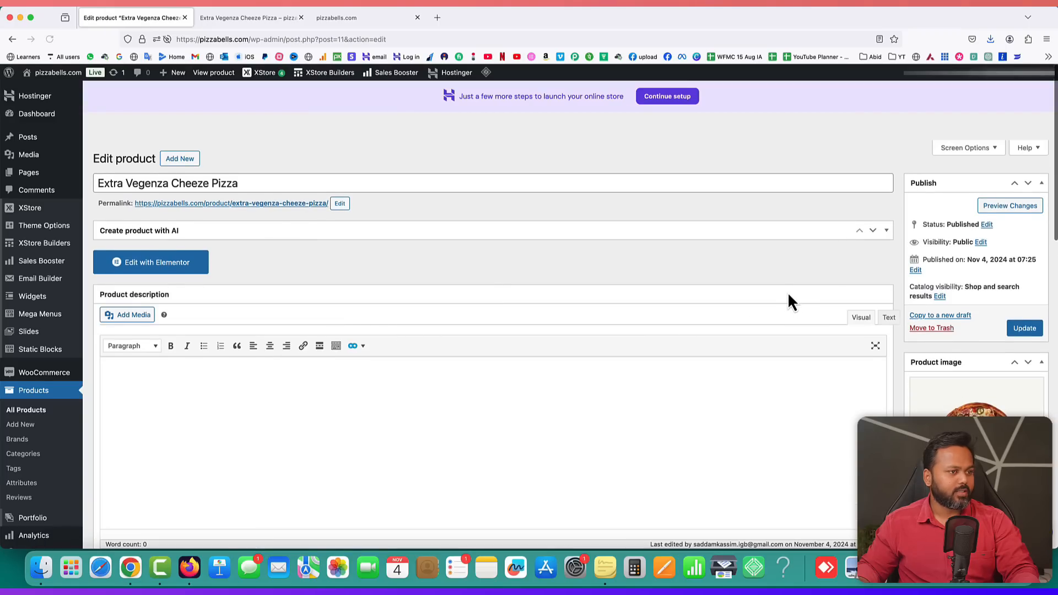
scroll(355, 296, "down", 6)
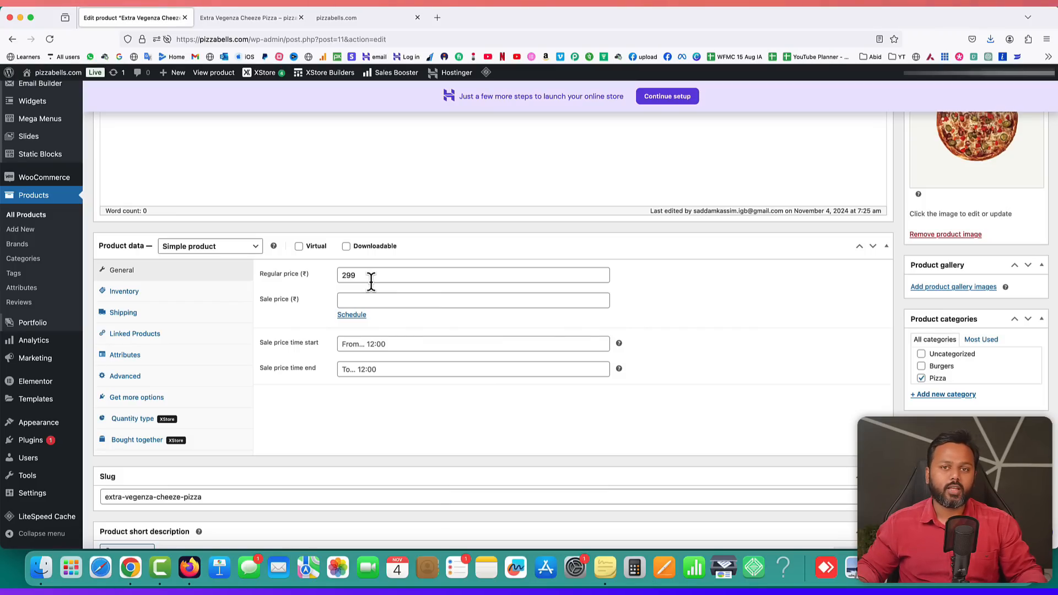
- Change the pizza's product type to Variable product and dismiss the attributes tour popup
left_click(231, 258)
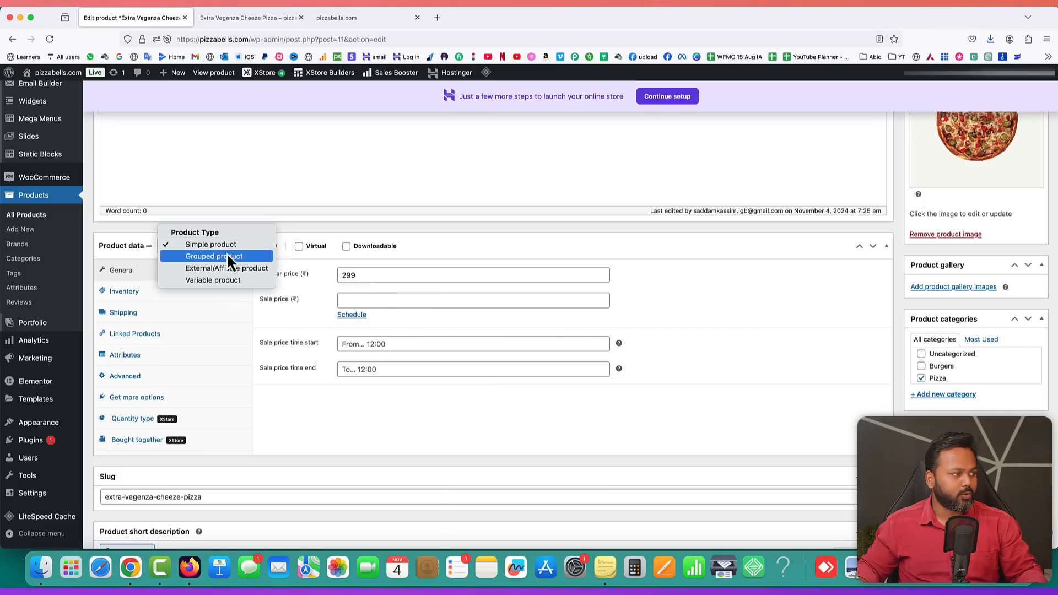
left_click(220, 281)
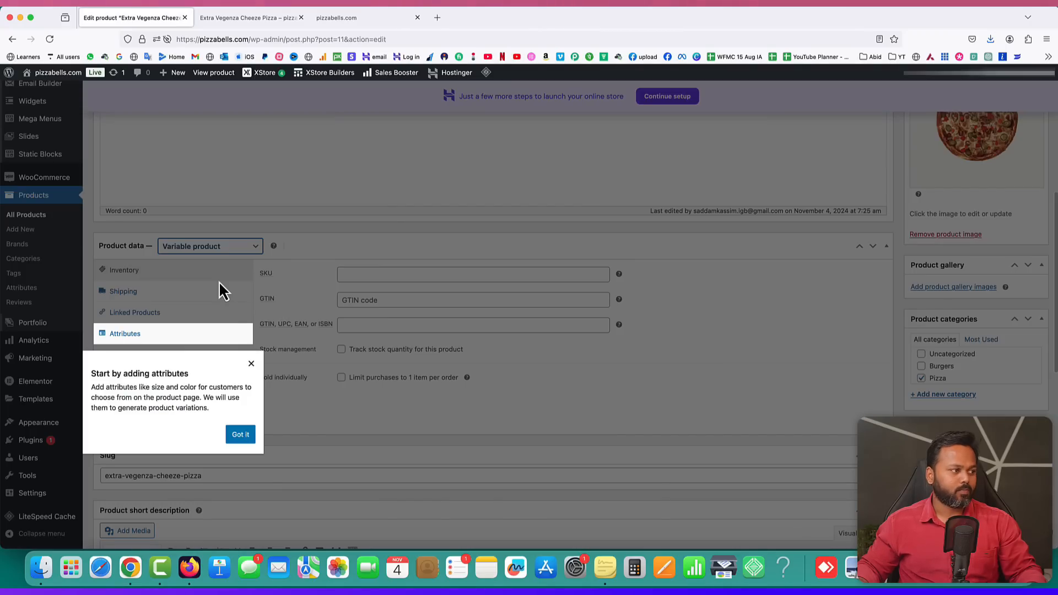
left_click(252, 366)
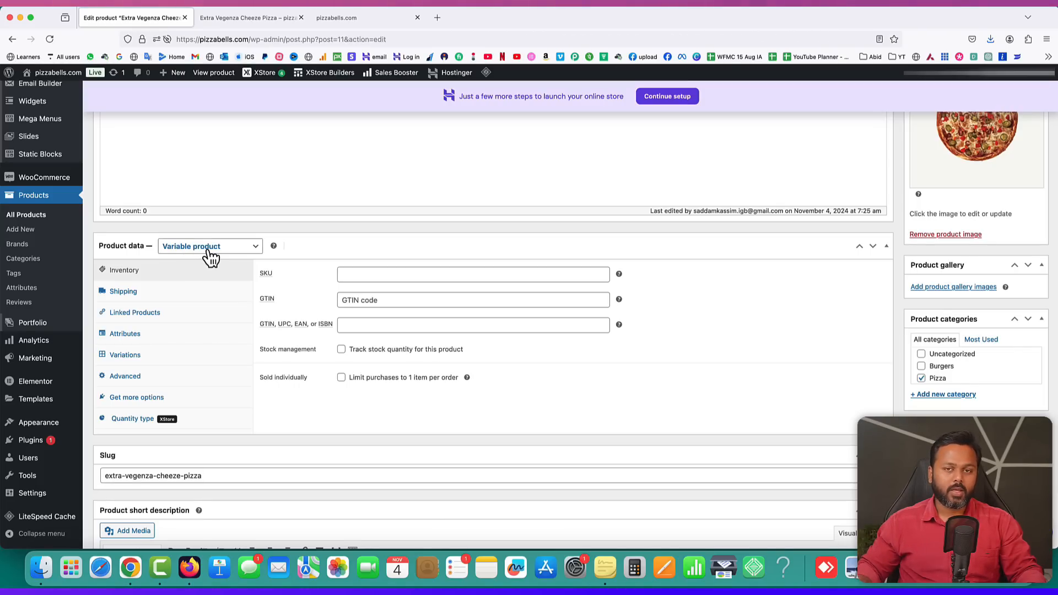
- Replace the blank attribute with the Size attribute holding Large, Medium and Small, and save
left_click(139, 342)
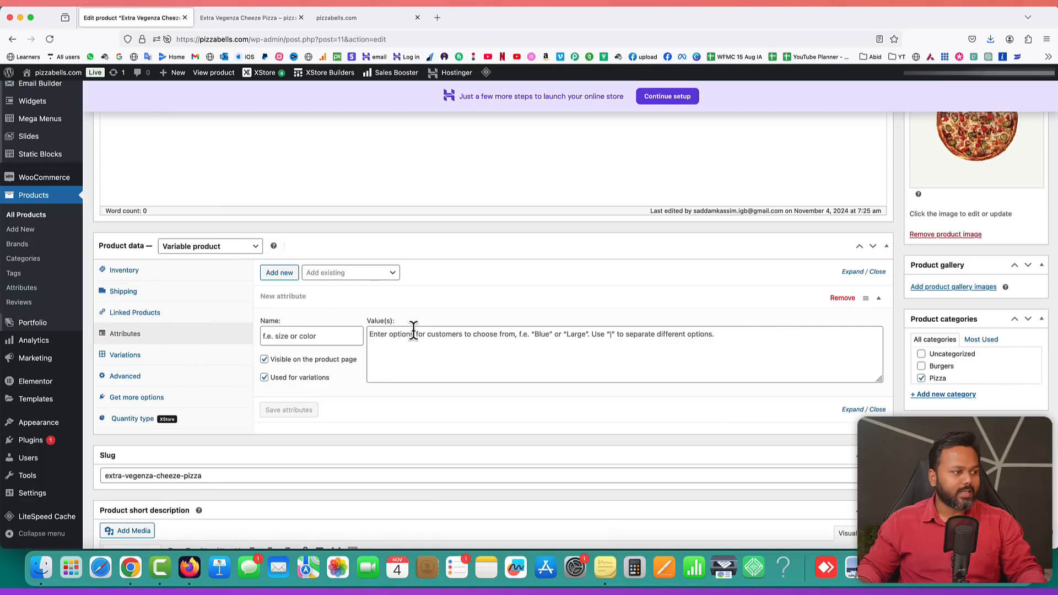
left_click(843, 300)
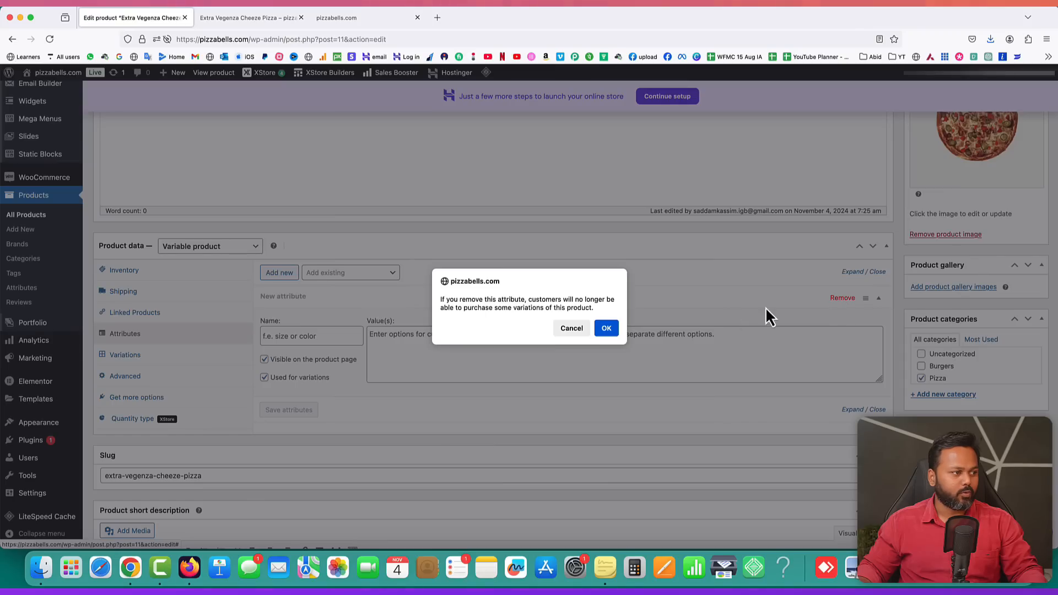
left_click(617, 329)
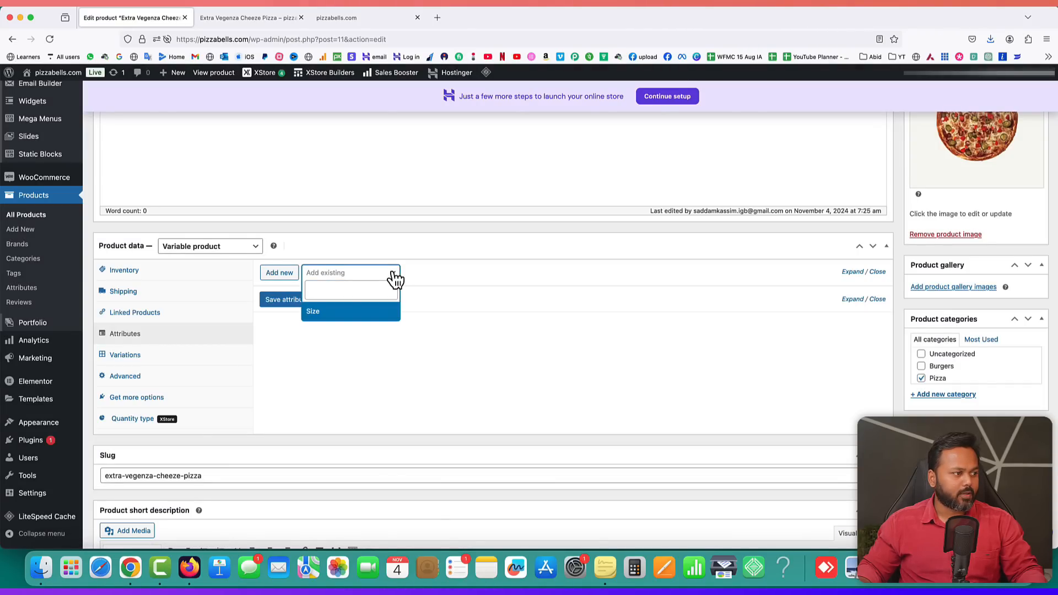
left_click(330, 313)
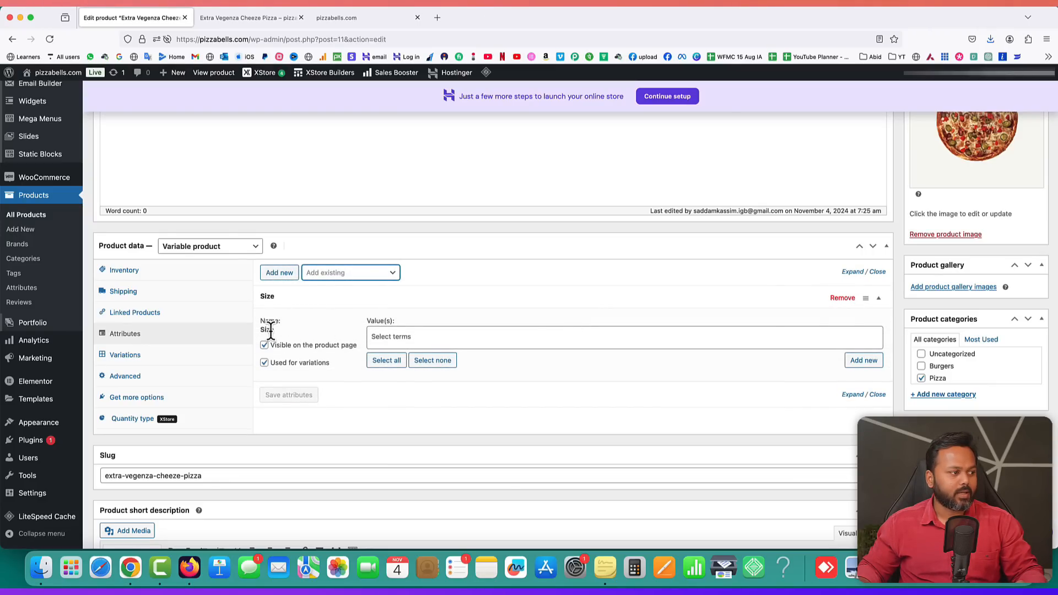
left_click(418, 340)
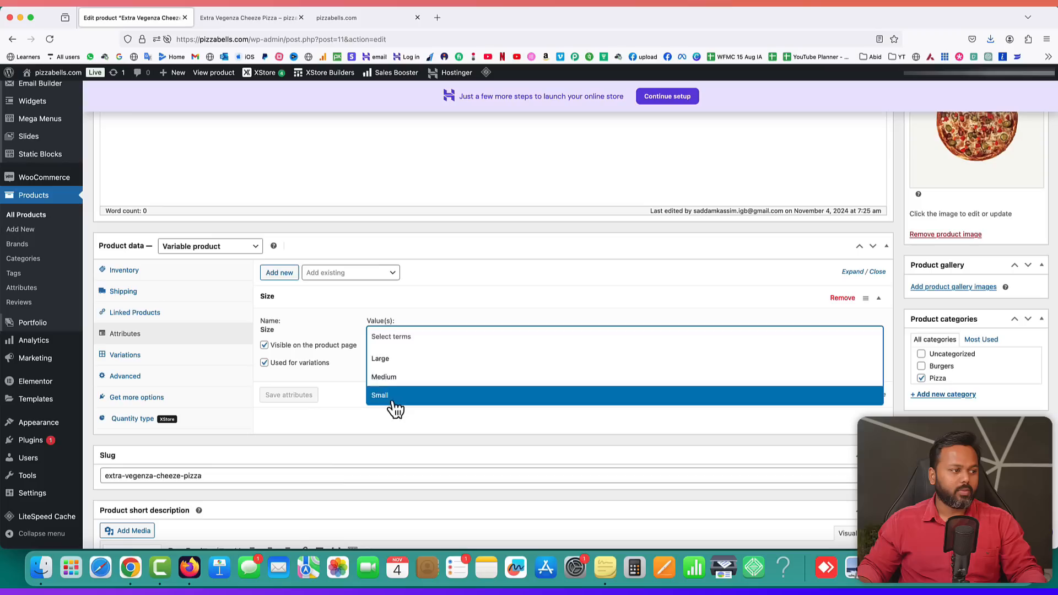
left_click(355, 336)
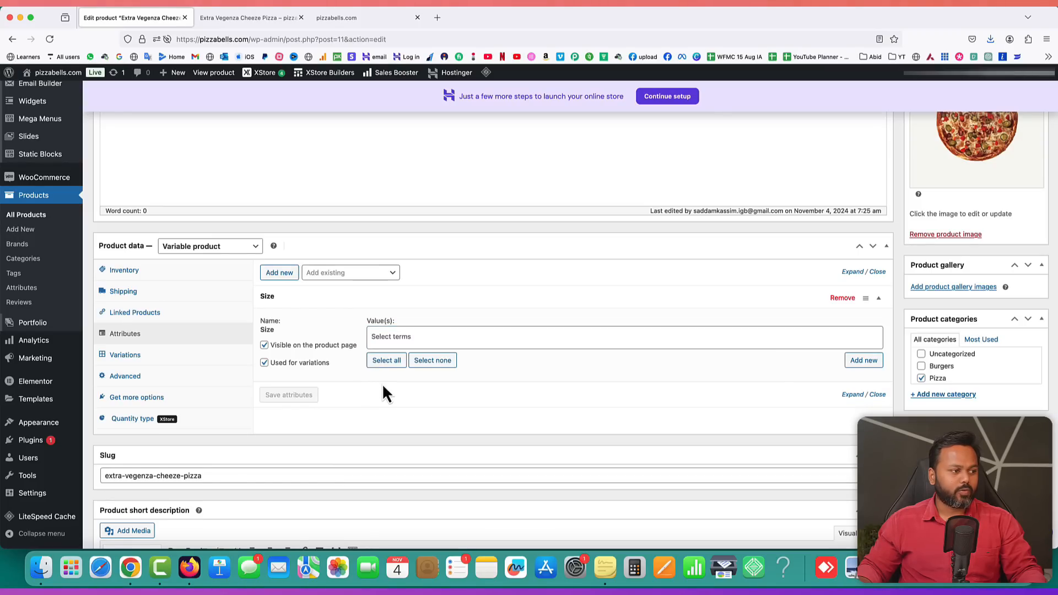
left_click(386, 361)
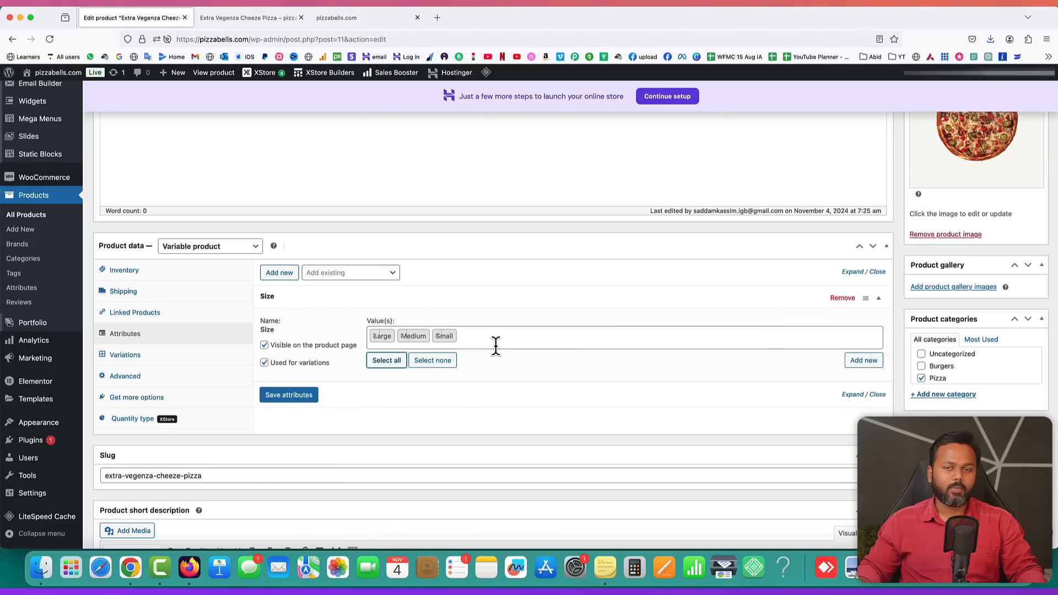
left_click(292, 396)
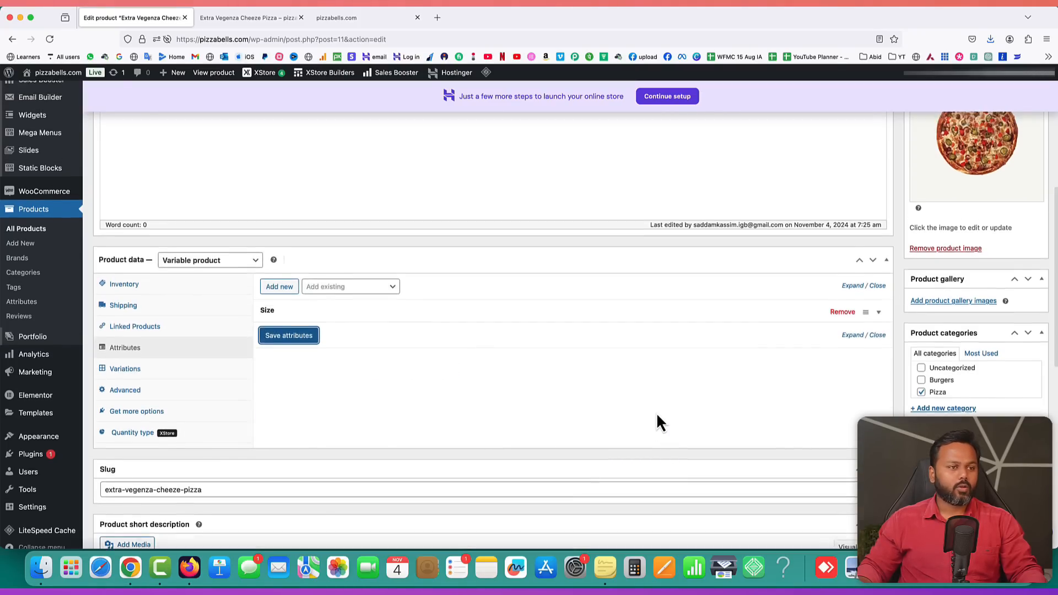
- Check the Size attribute's values and the live page, then save the attributes again
scroll(1047, 320, "up", 5)
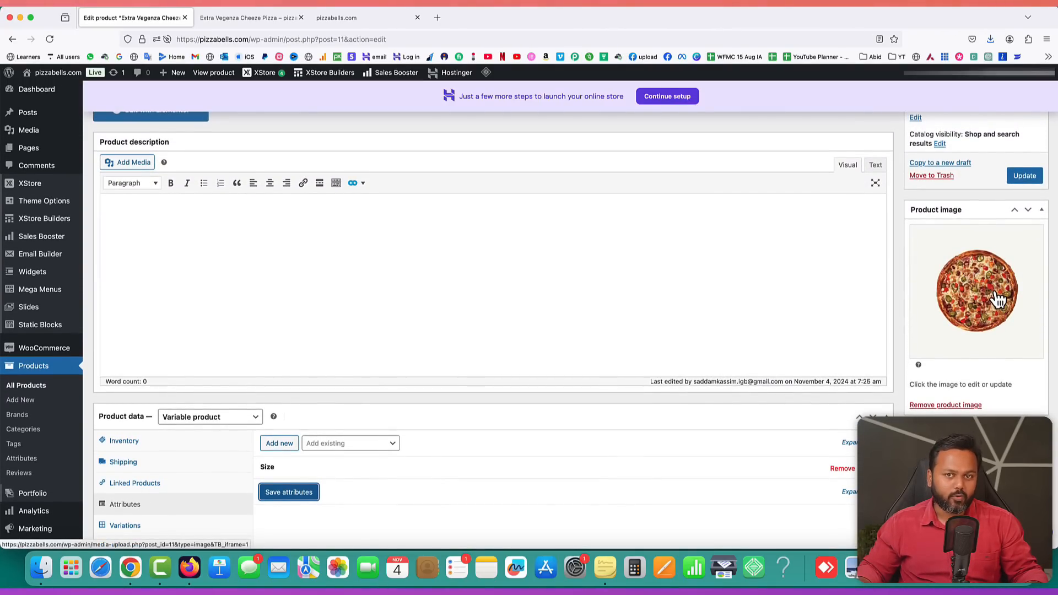
scroll(488, 307, "down", 5)
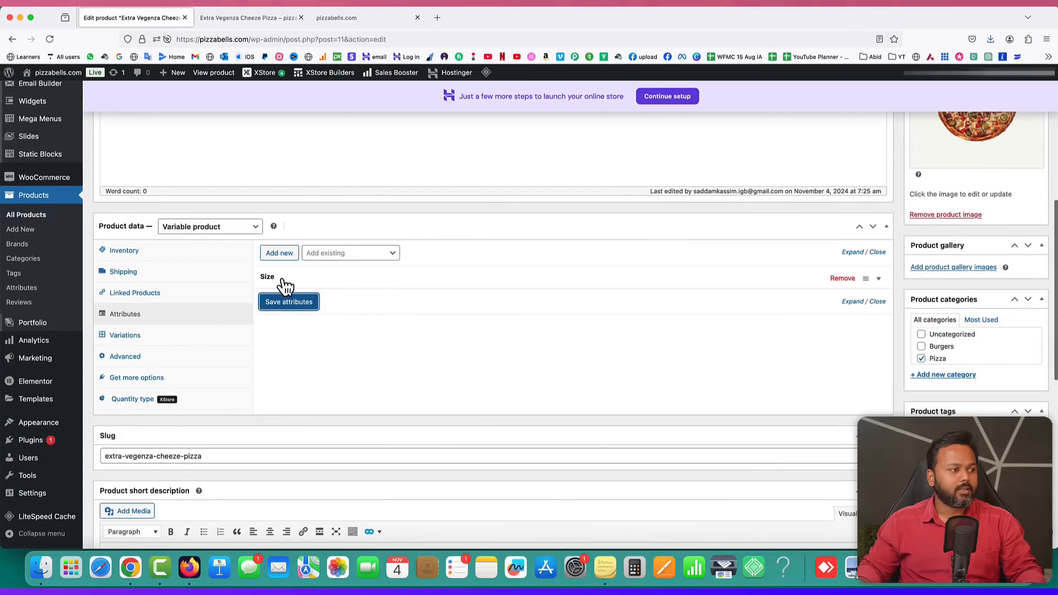
left_click(321, 285)
left_click(217, 17)
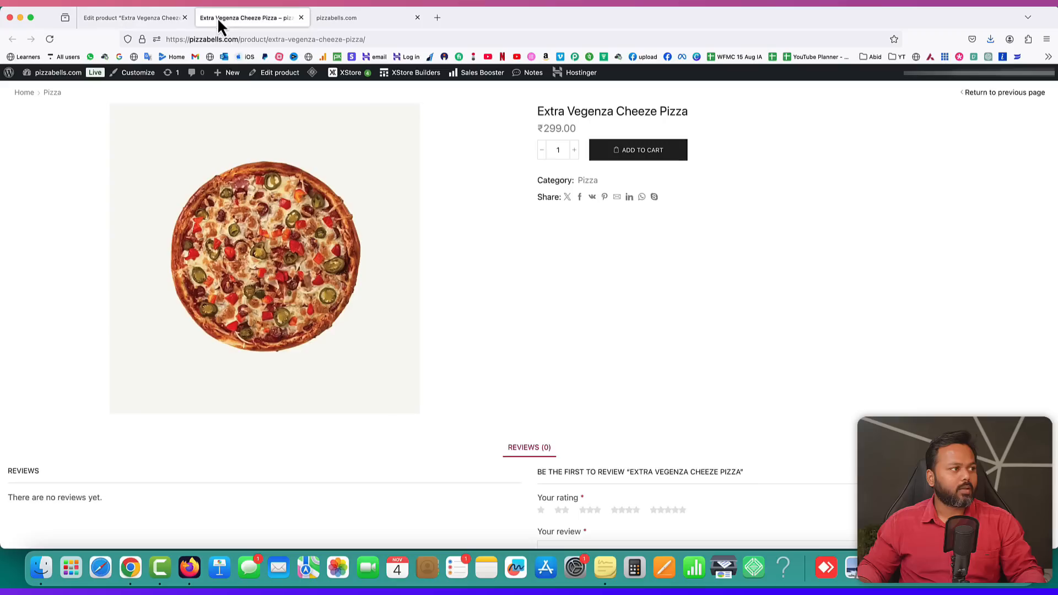
left_click(139, 20)
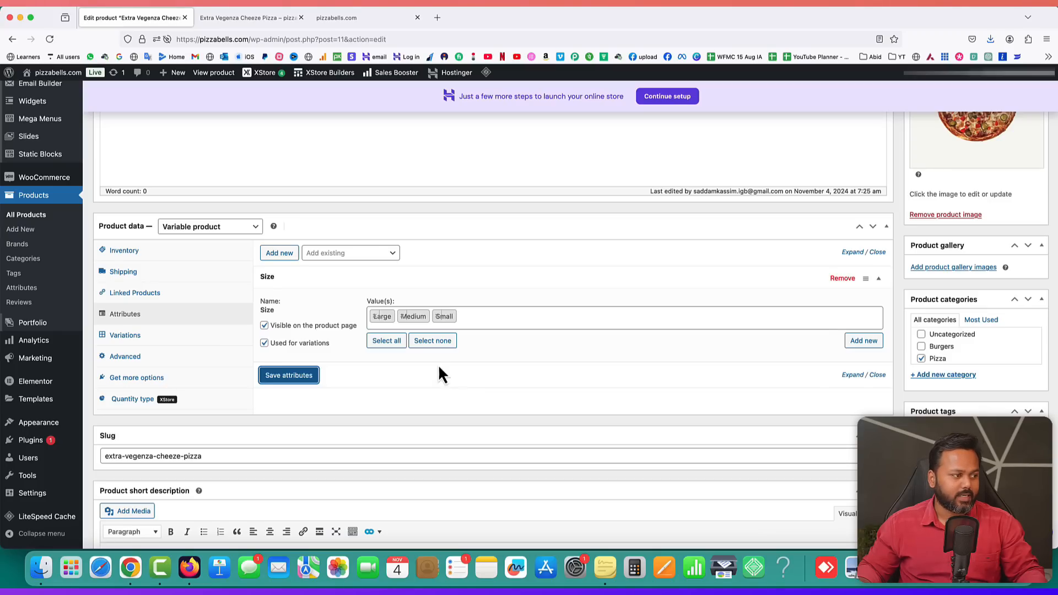
left_click(291, 377)
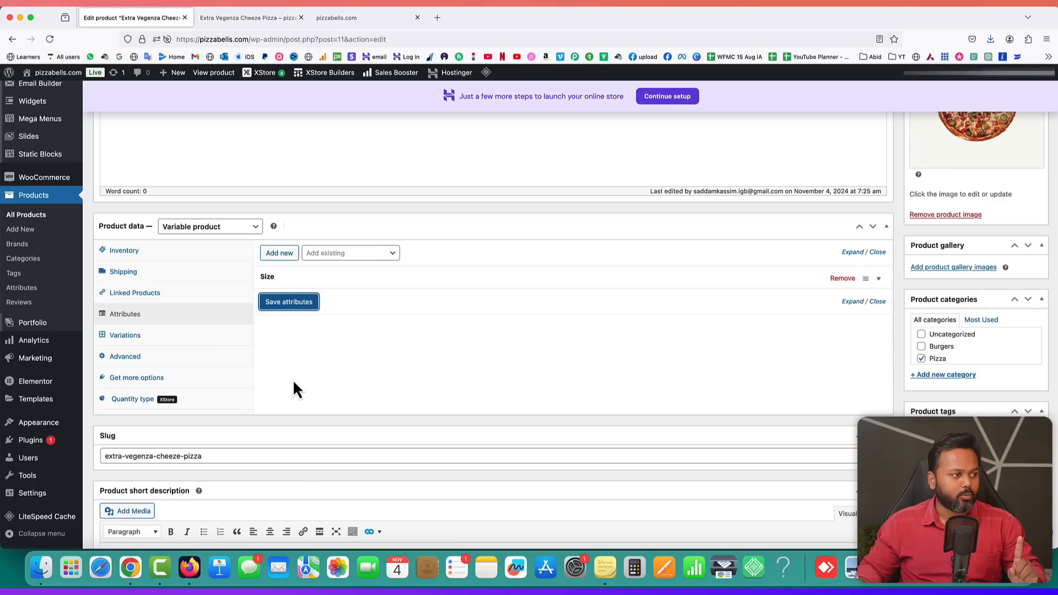
- Generate variations from all attributes in the Variations section
left_click(131, 337)
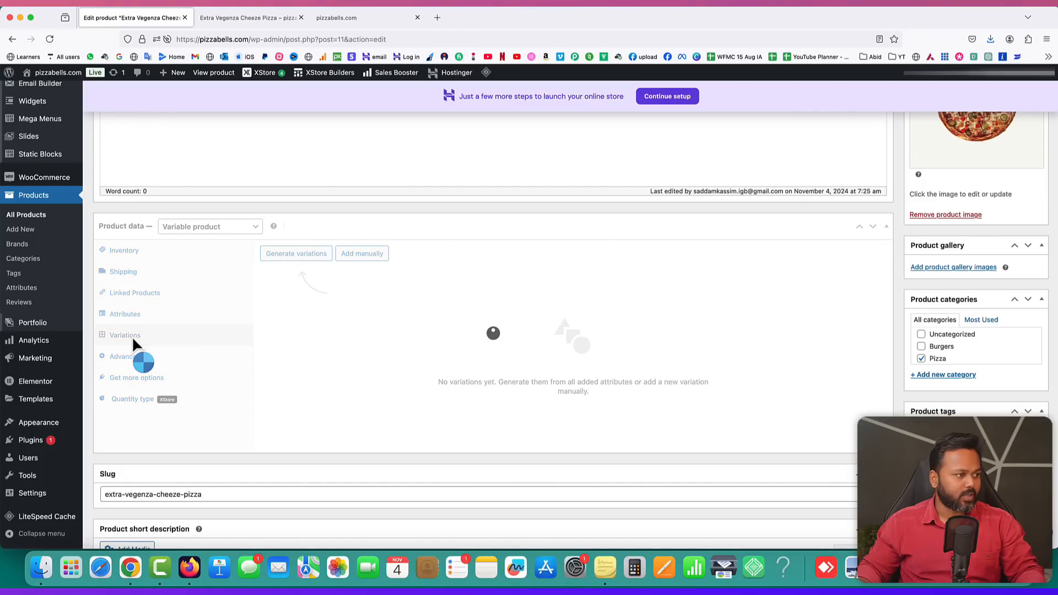
left_click(298, 254)
left_click(606, 333)
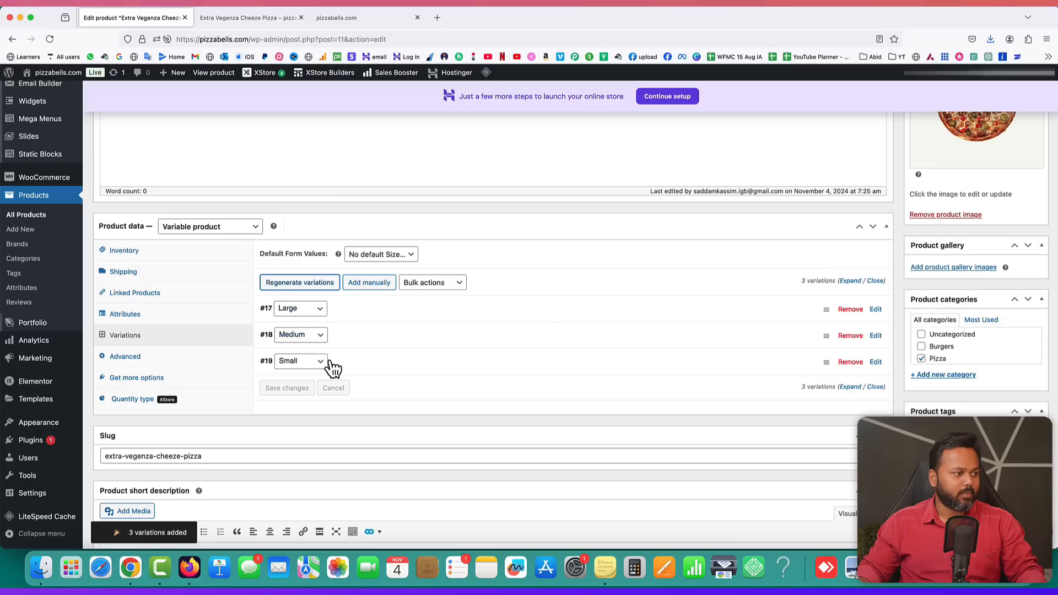
- Set regular prices Small 99, Medium 149 and Large 299, then save the variation changes
left_click(361, 369)
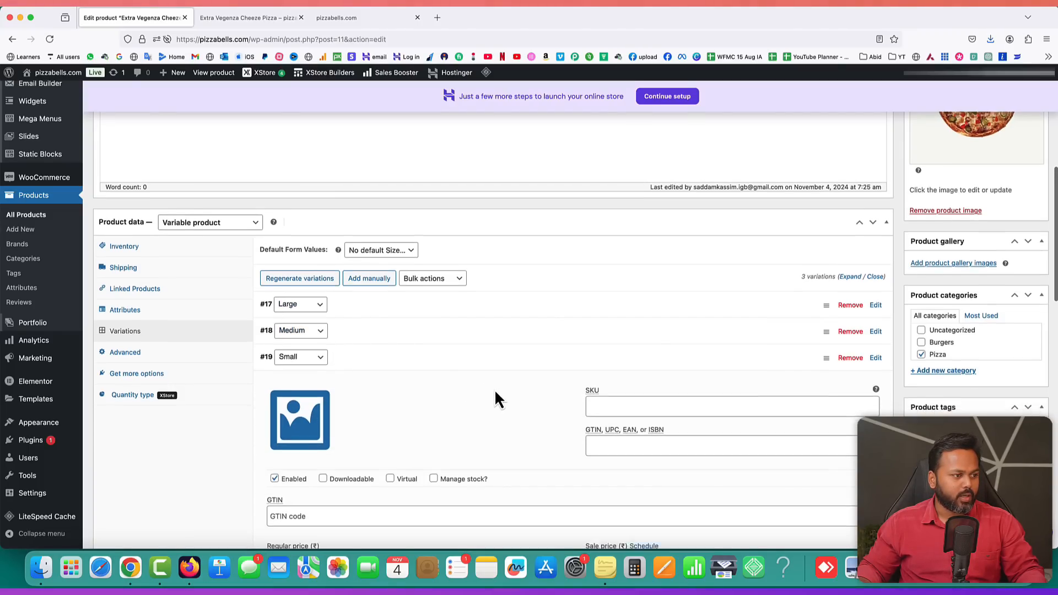
scroll(494, 389, "down", 5)
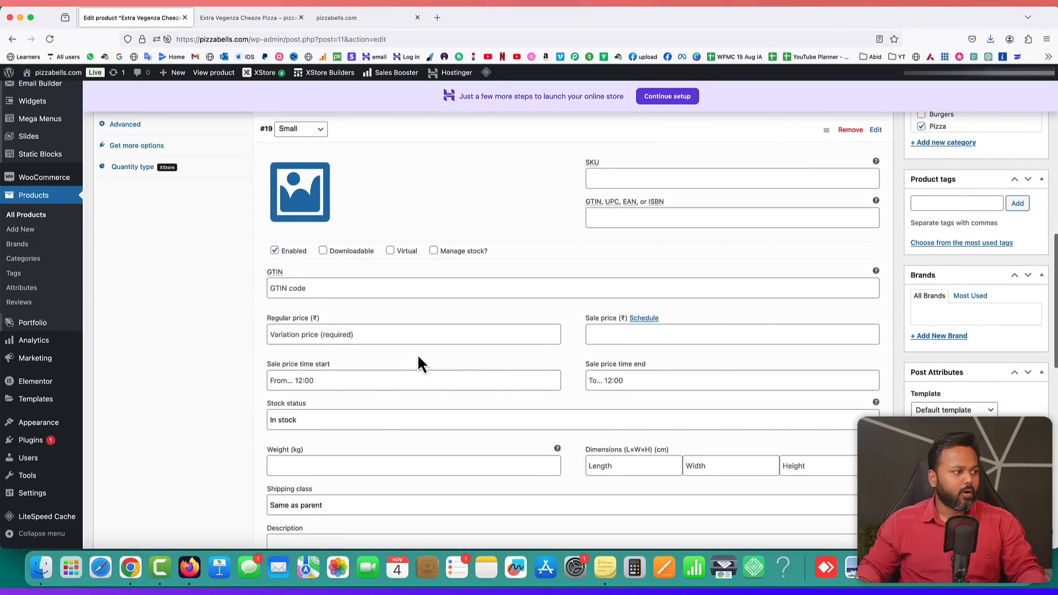
left_click(325, 335)
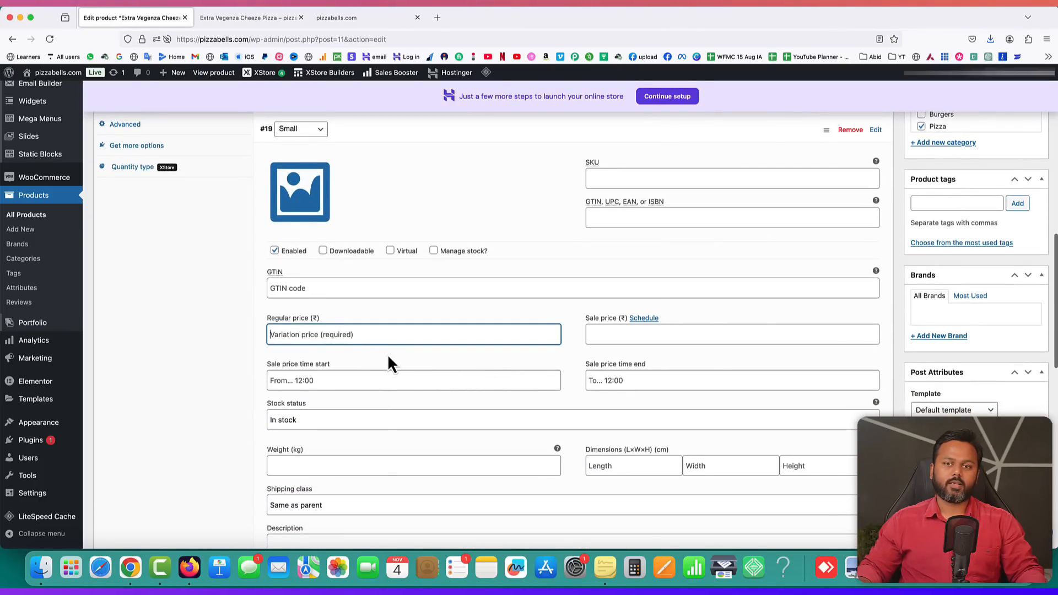
type("9")
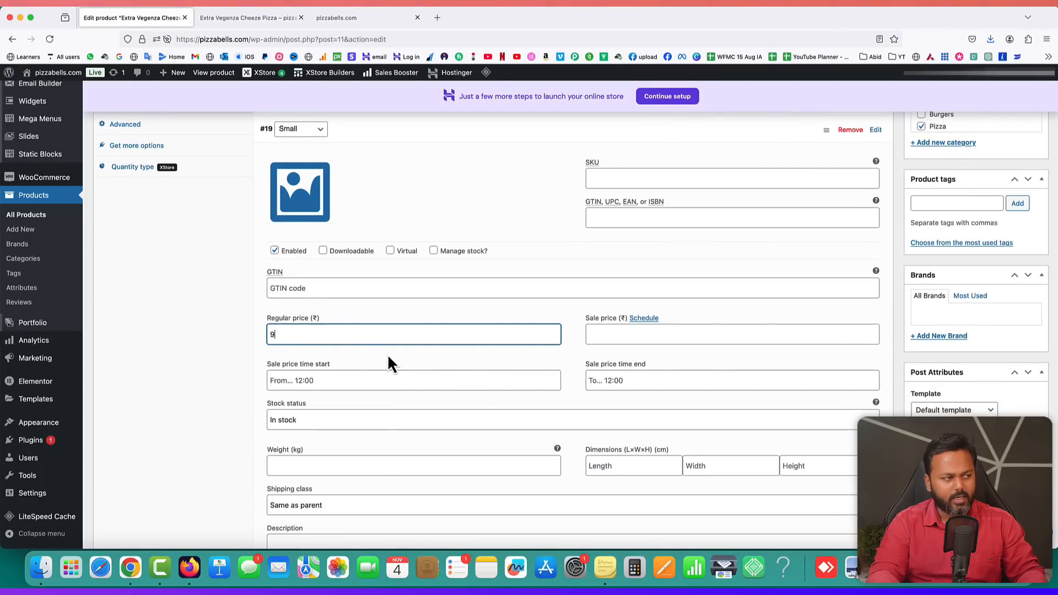
type("9")
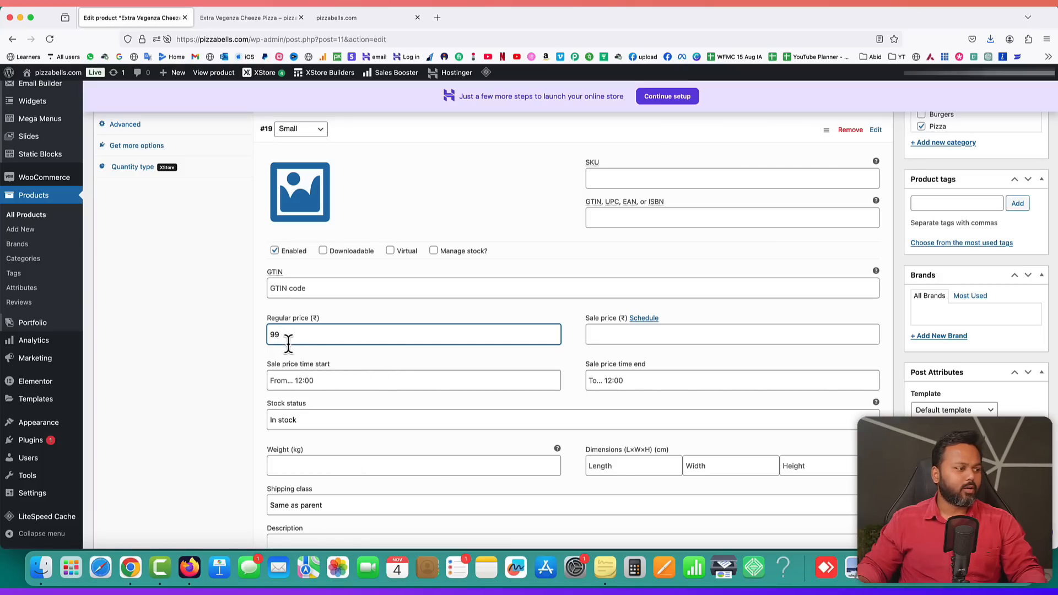
scroll(472, 354, "up", 4)
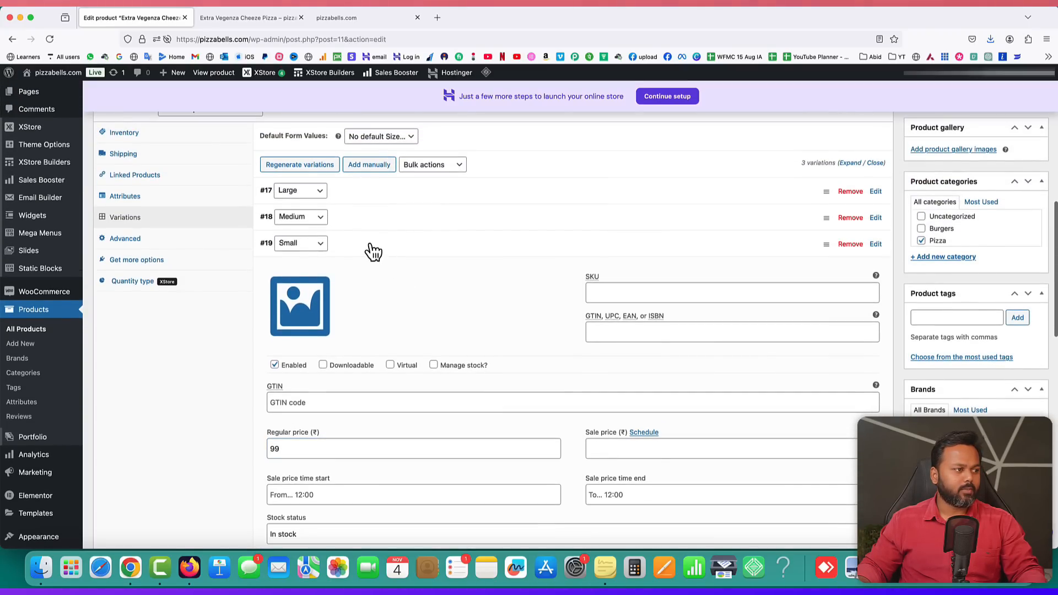
left_click(372, 251)
left_click(371, 224)
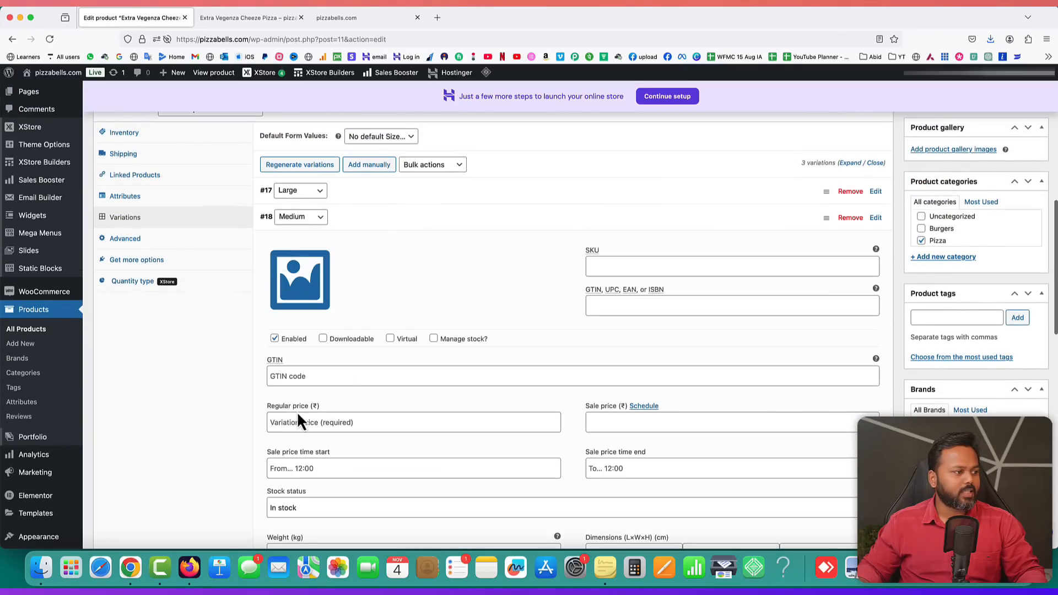
left_click(288, 427)
type("149")
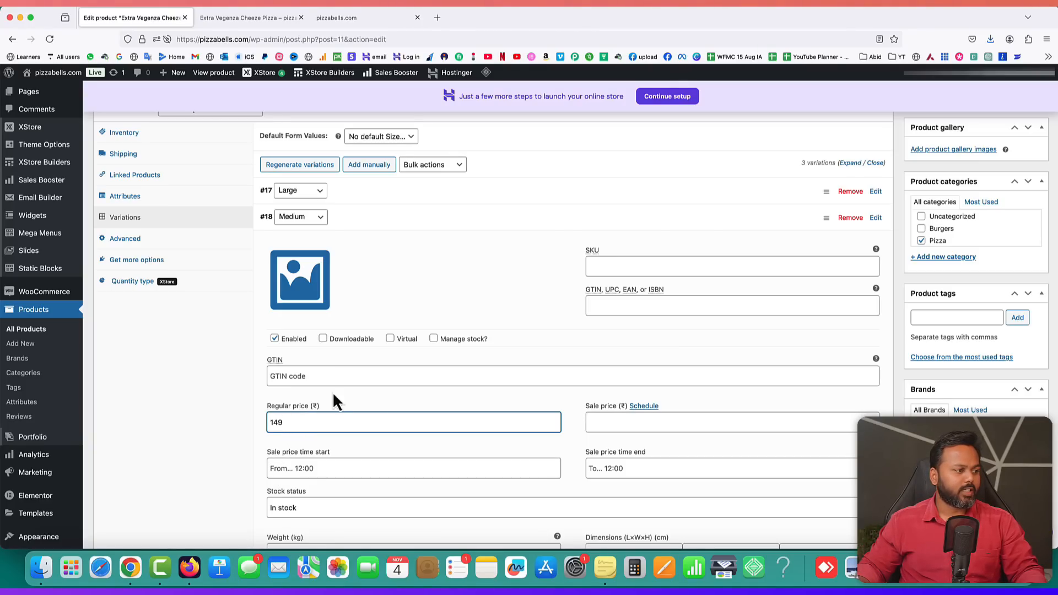
left_click(402, 226)
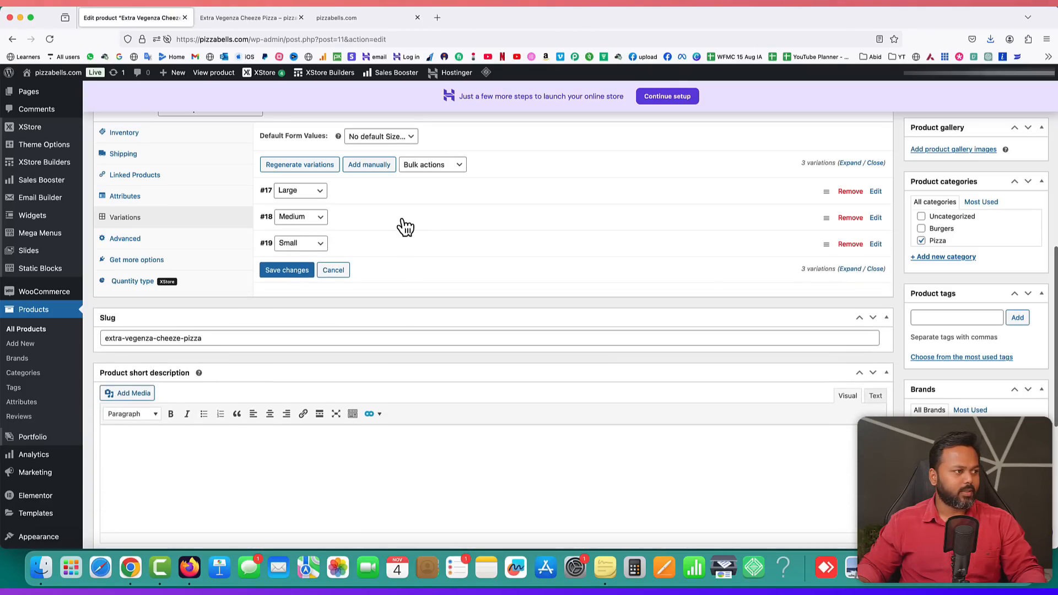
left_click(376, 198)
left_click(292, 397)
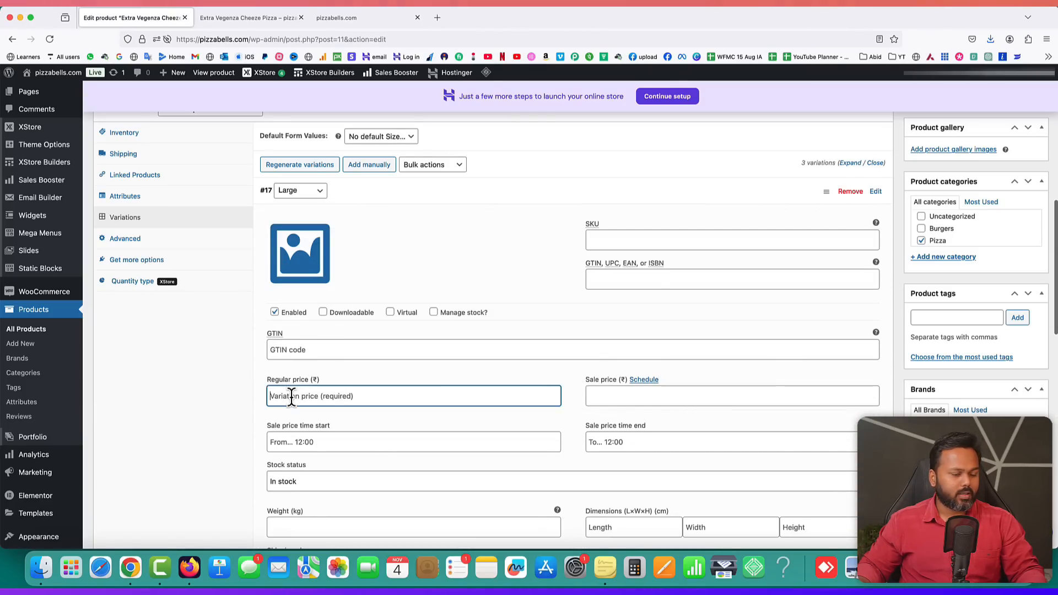
type("299")
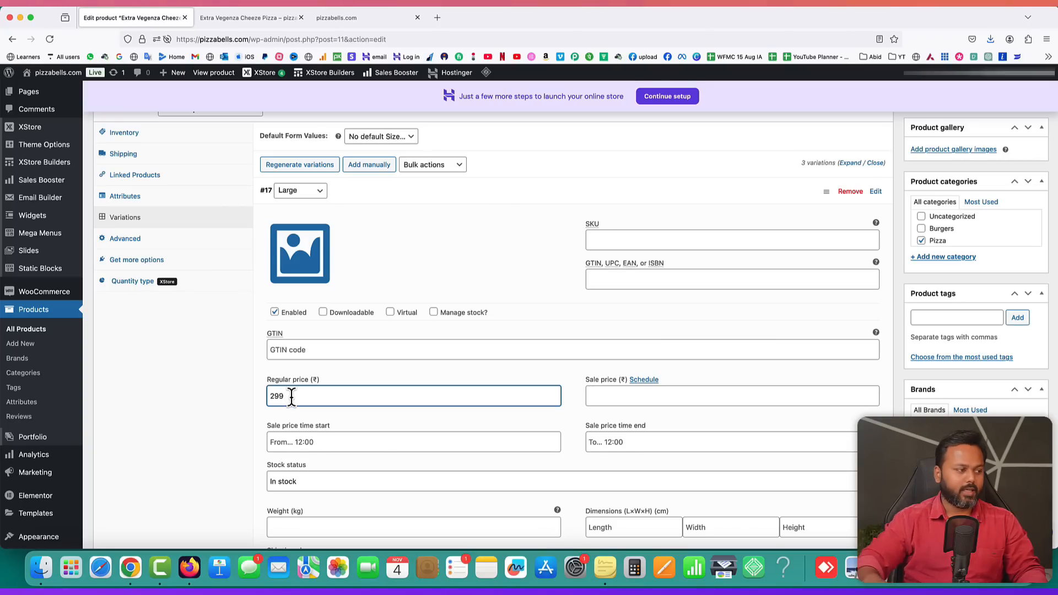
left_click(376, 201)
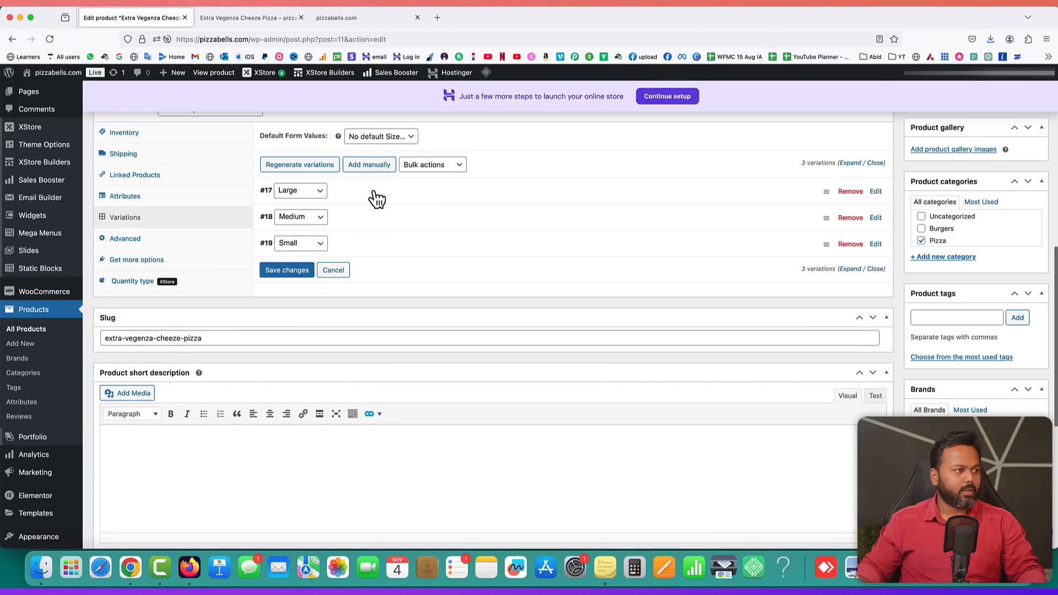
left_click(287, 270)
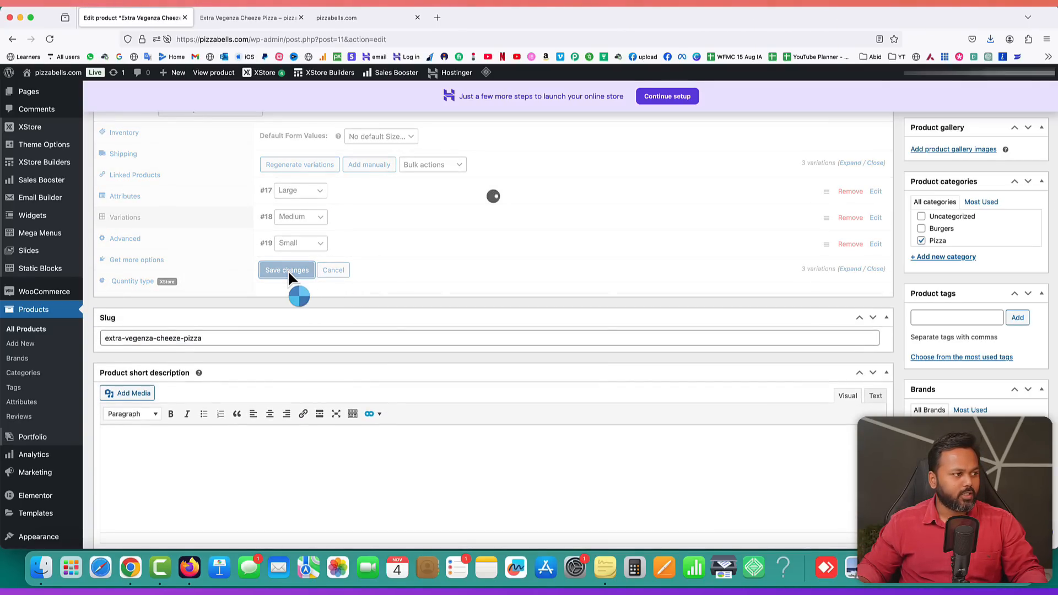
scroll(681, 308, "up", 10)
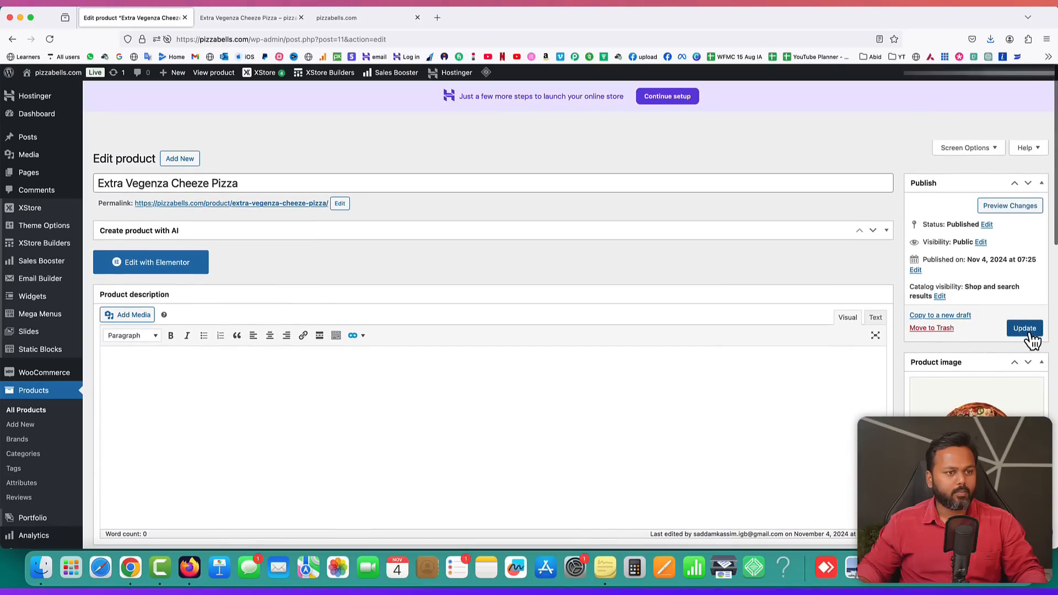
- Update the product, purge all LiteSpeed cache, and reload the live pizza page
left_click(1026, 329)
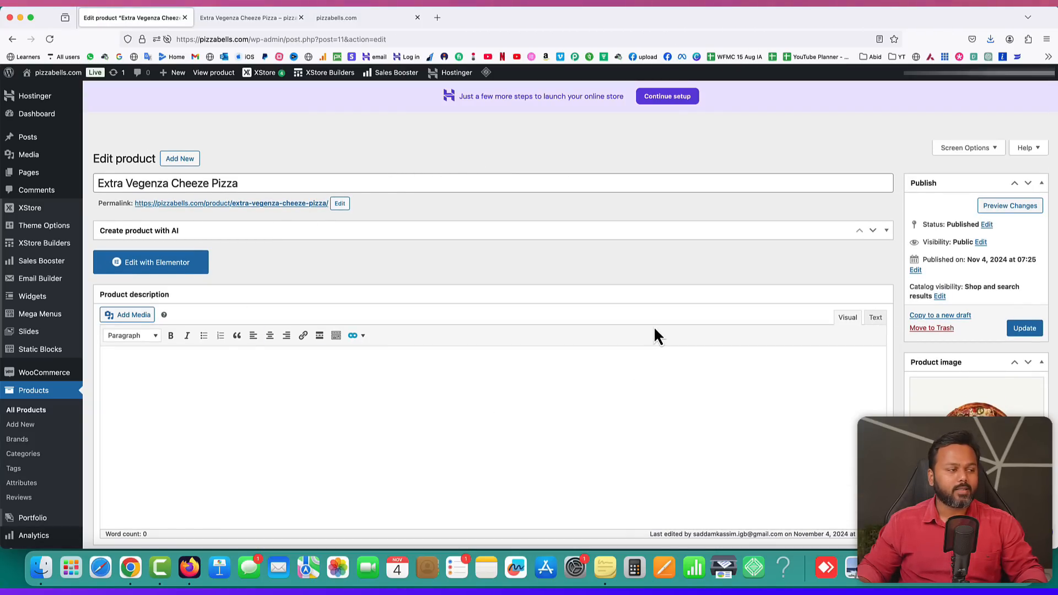
mouse_move(489, 81)
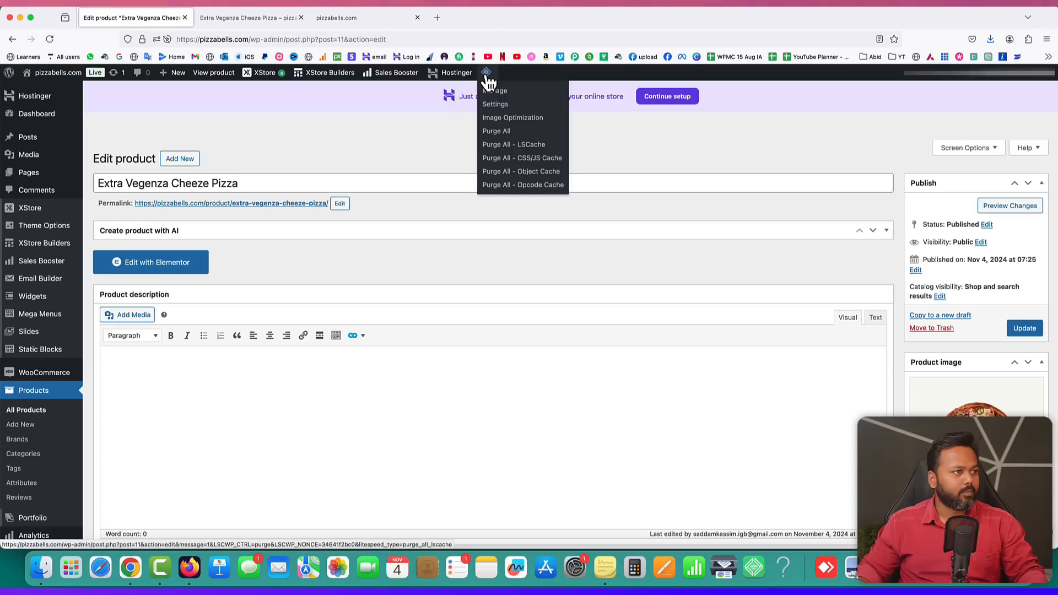
left_click(500, 136)
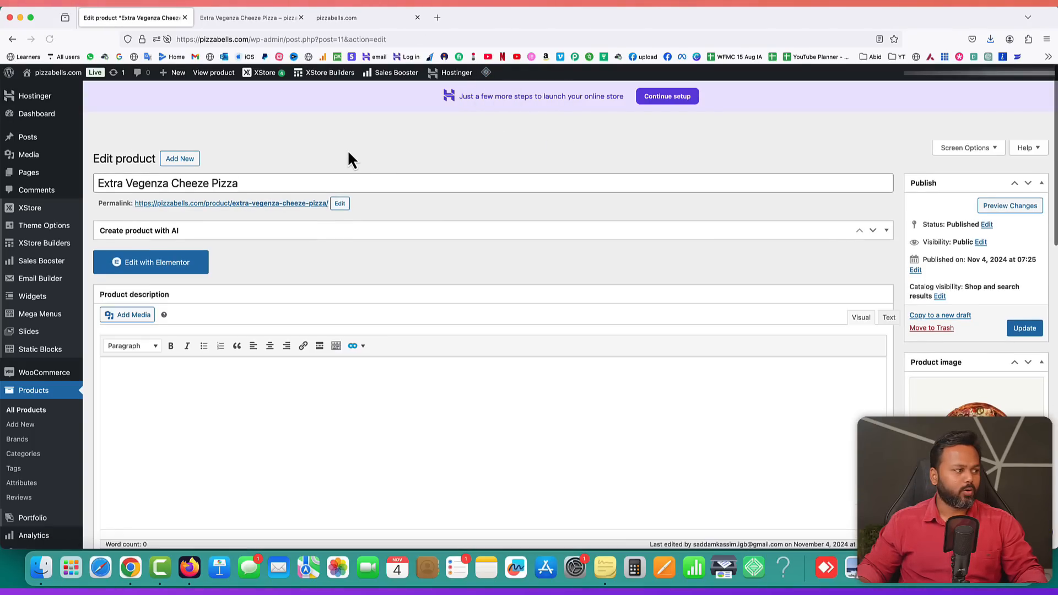
left_click(240, 18)
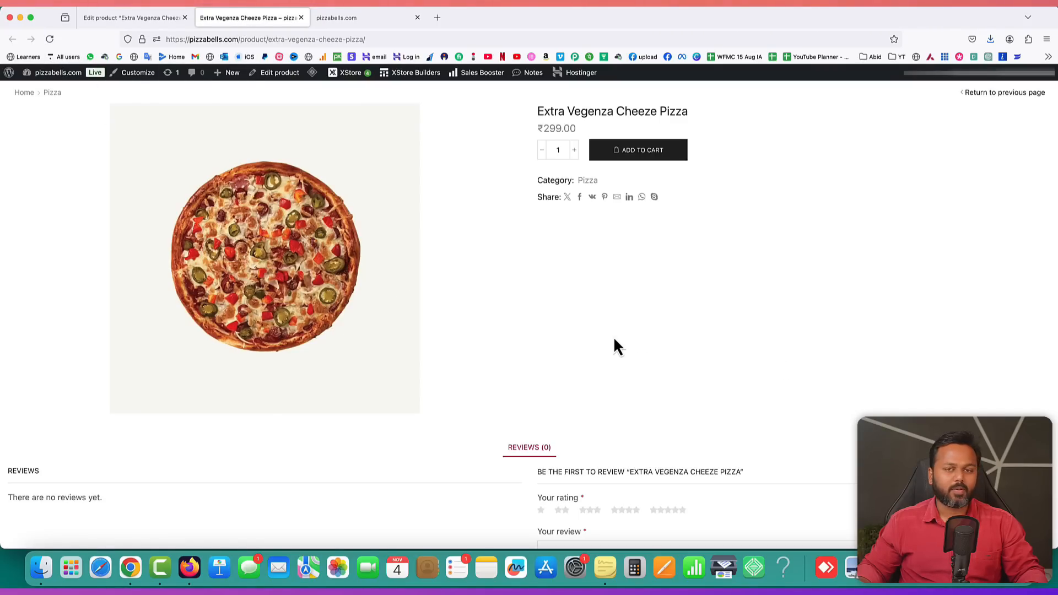
left_click(49, 39)
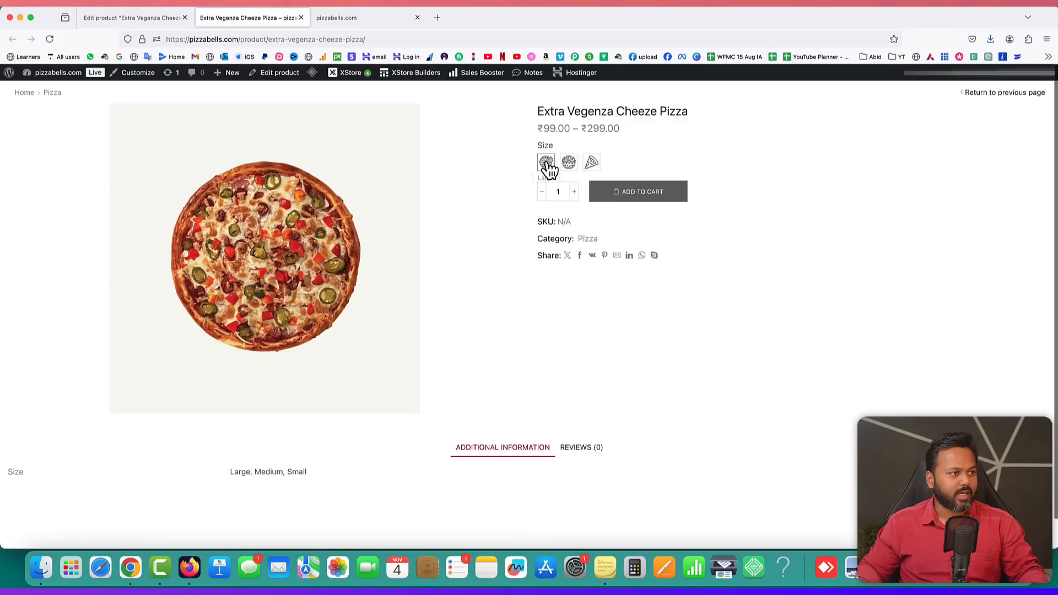
- Check Small, Large and Medium swatch prices, clear the size, and confirm Add to Cart is refused
left_click(593, 165)
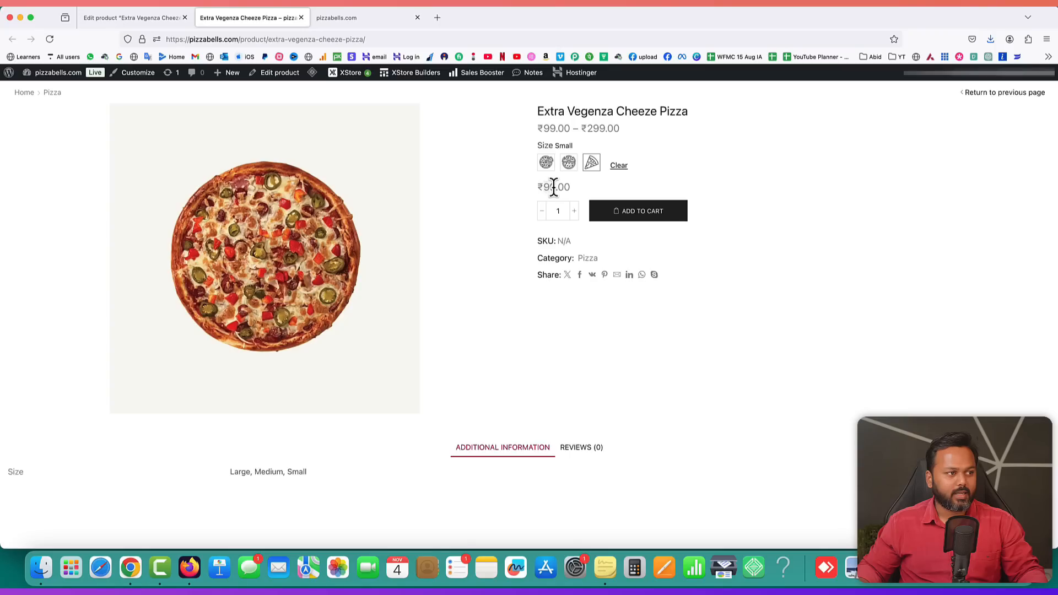
left_click(546, 165)
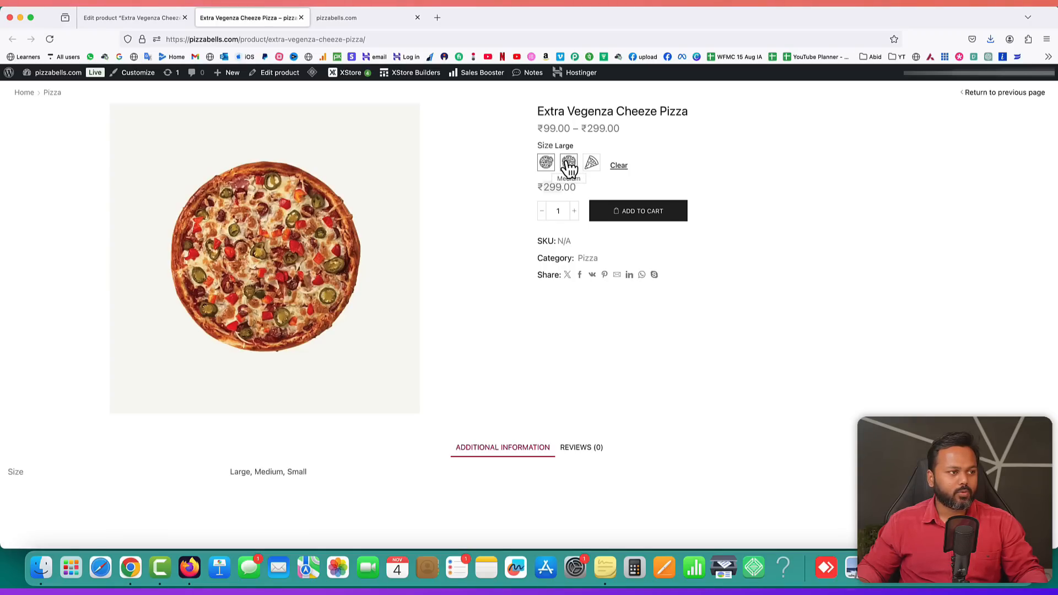
left_click(569, 165)
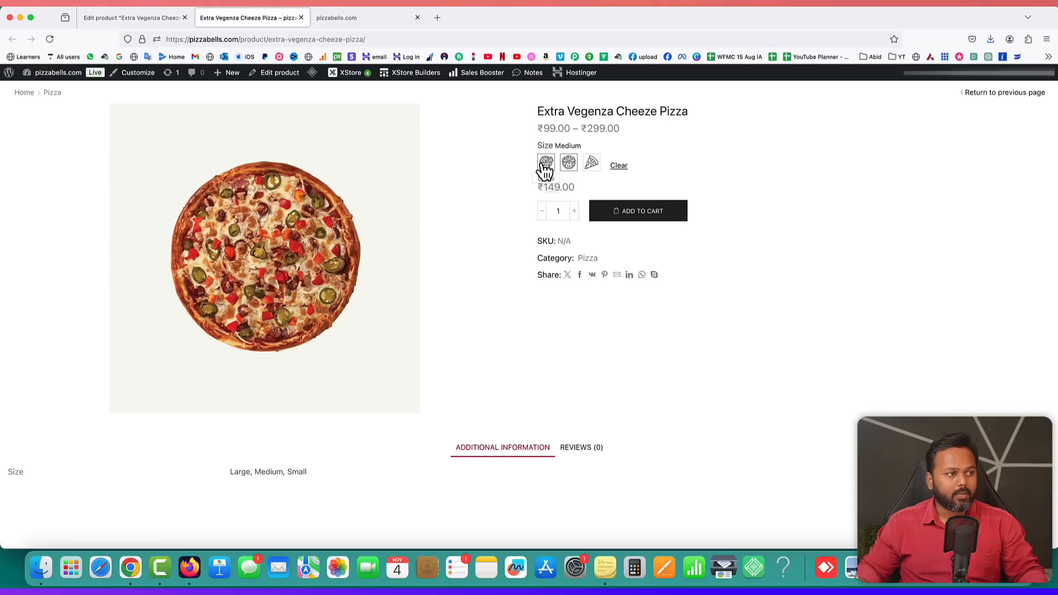
left_click(618, 165)
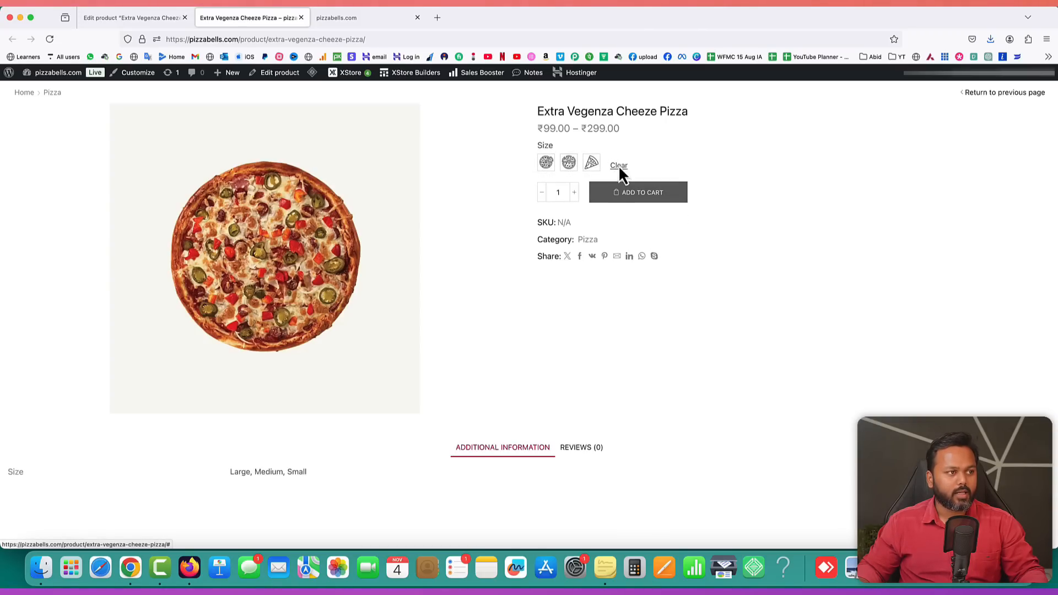
left_click(641, 194)
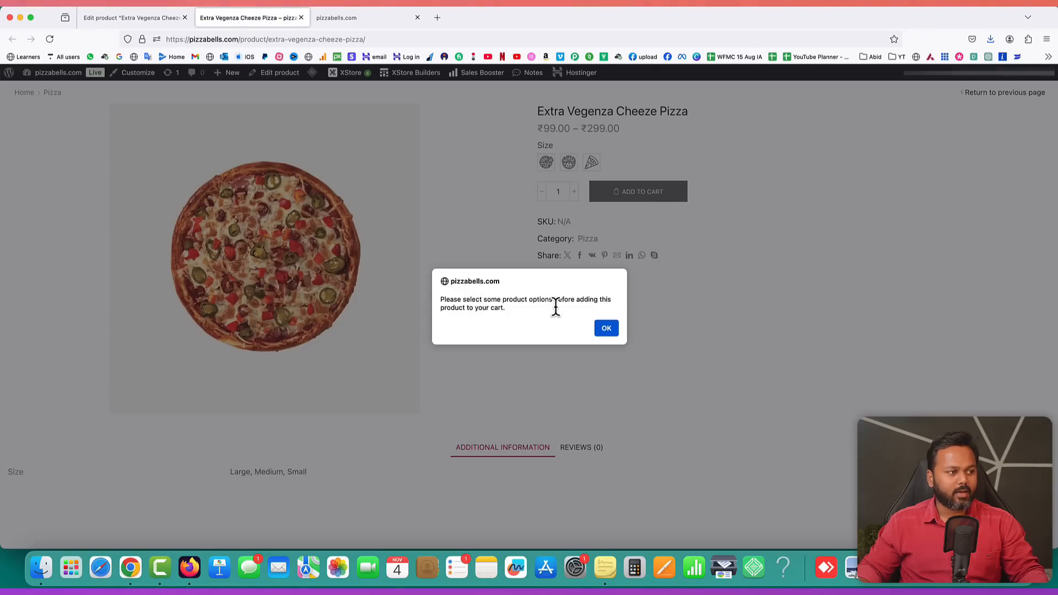
left_click(616, 329)
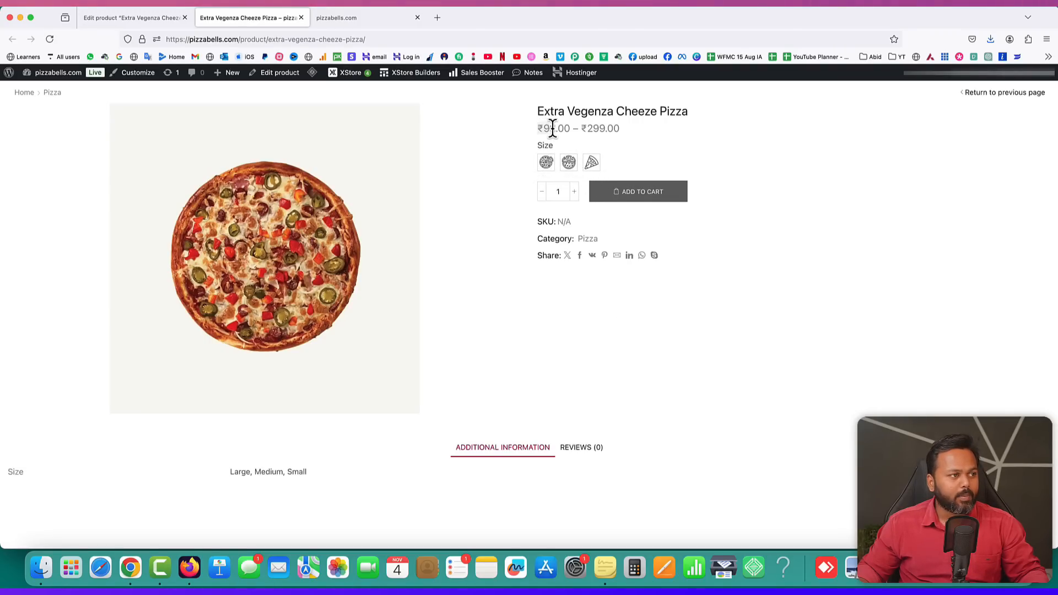
left_click_drag(552, 127, 599, 130)
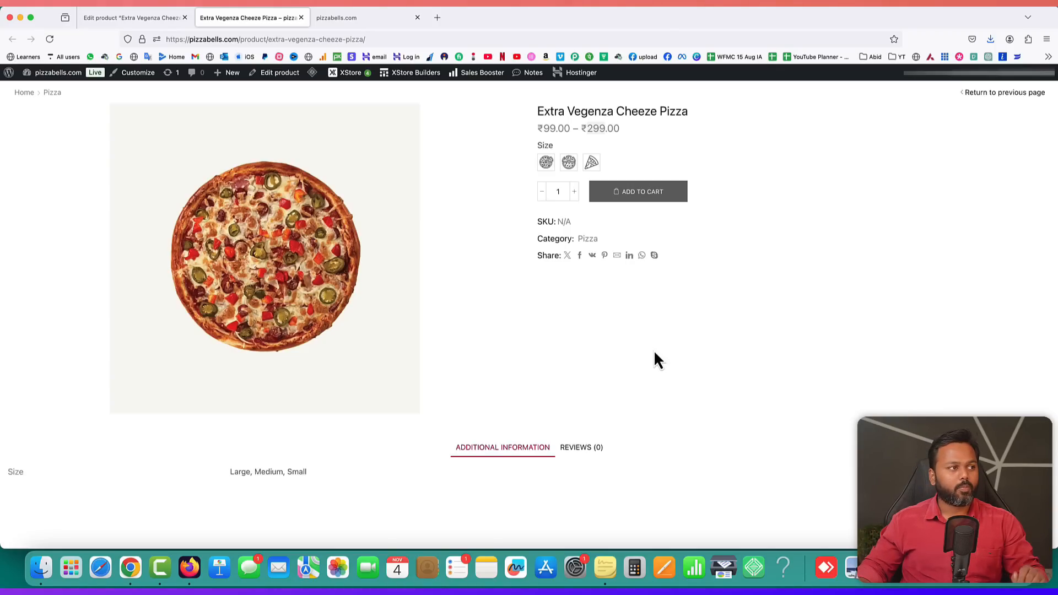
- Go to ThemeForest and search the account's purchased downloads for 'extra'
left_click(438, 17)
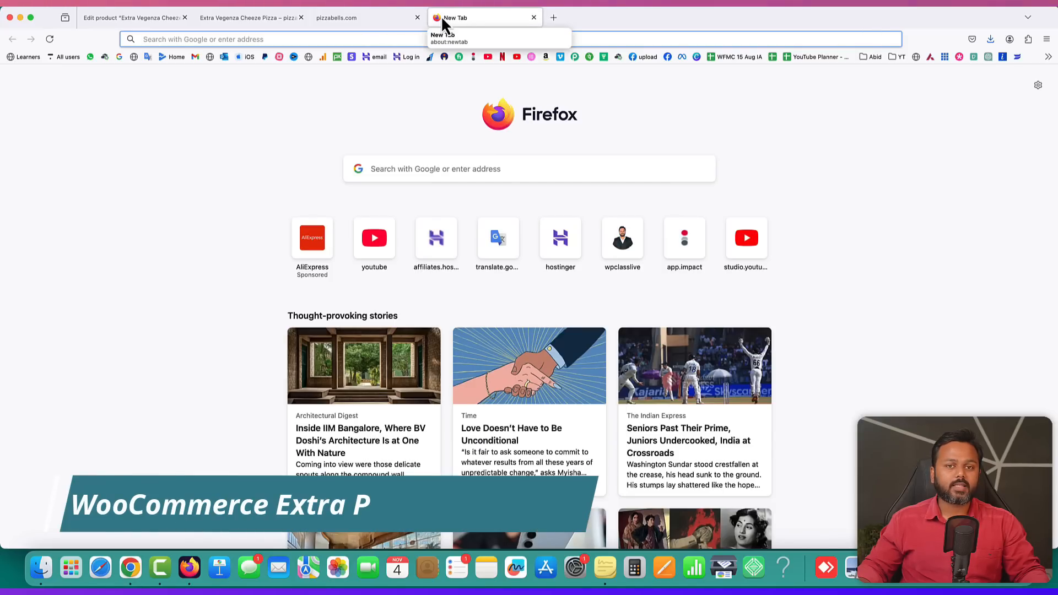
type("th")
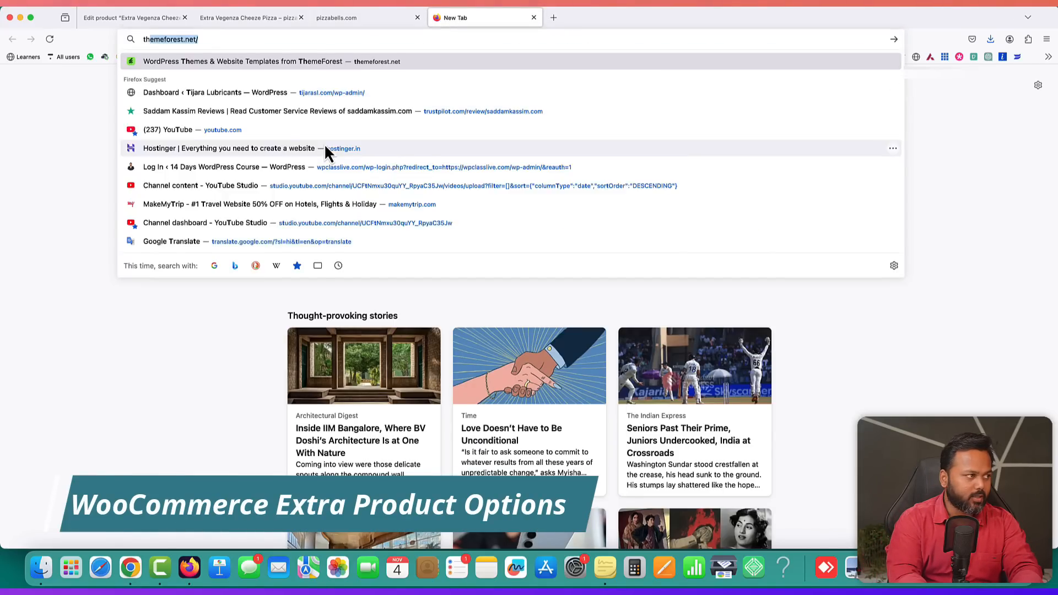
type("eme")
key("Return")
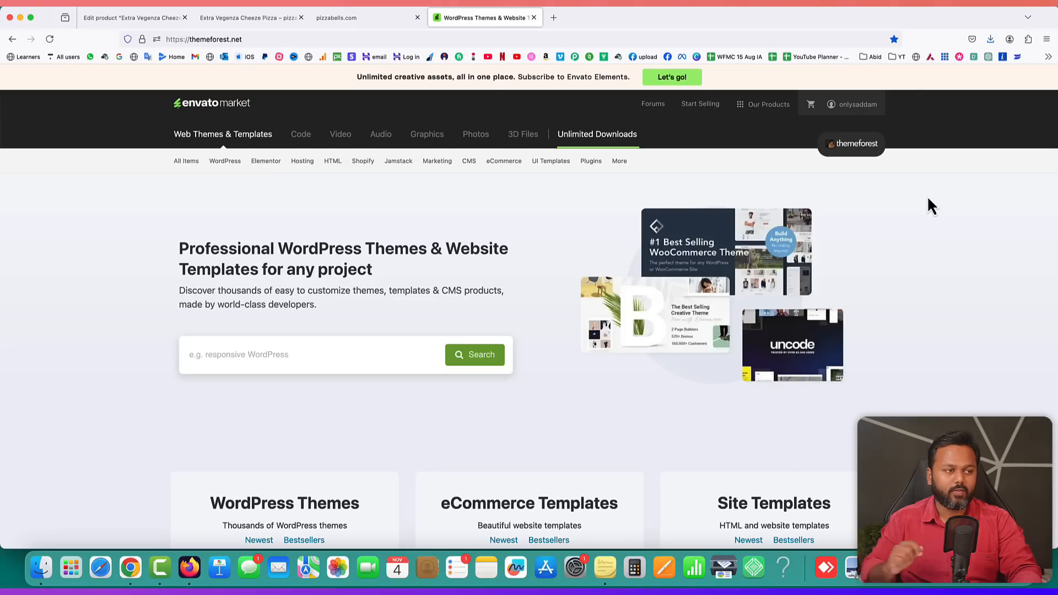
left_click(855, 113)
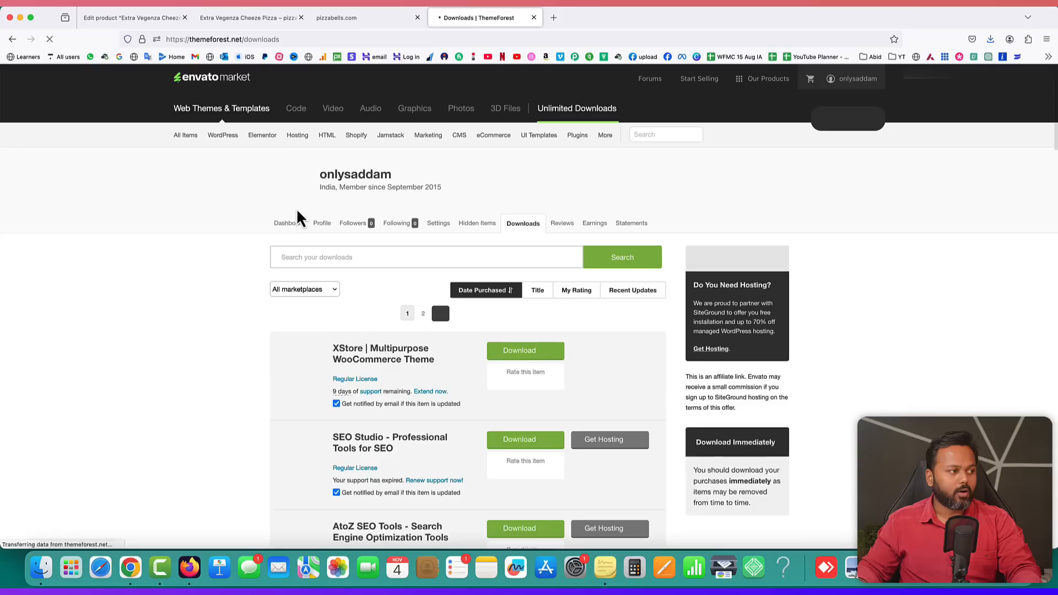
left_click(302, 259)
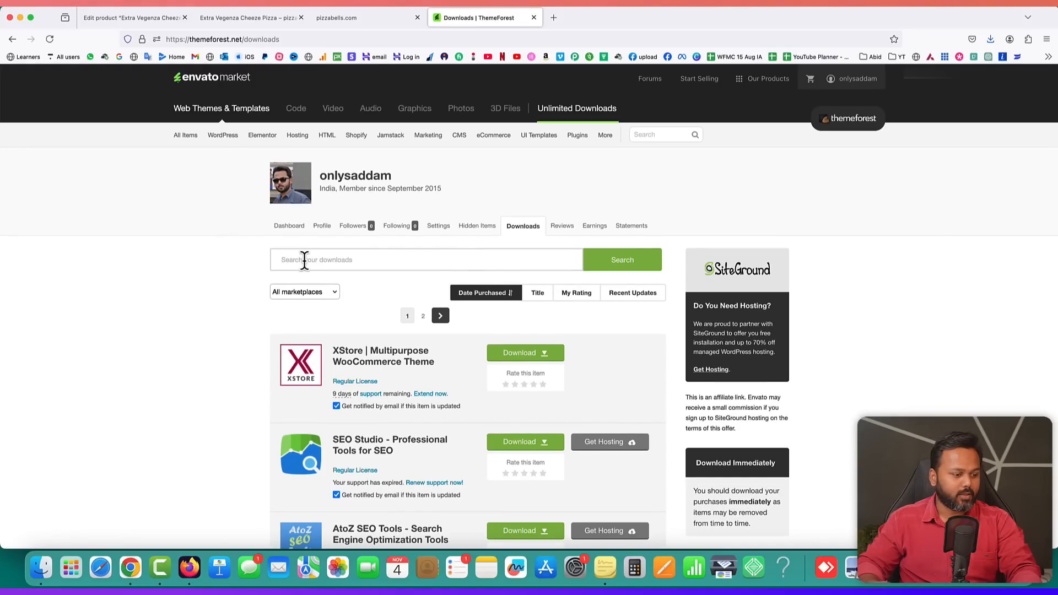
type("extra")
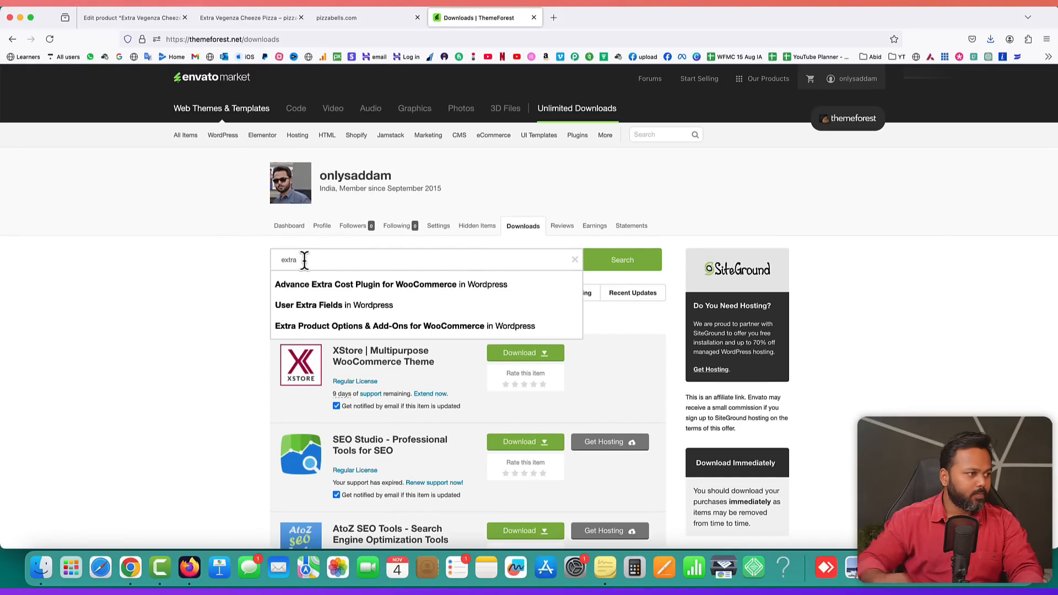
- View the Extra Product Options plugin page (69 price) and save its installable WordPress file
left_click(360, 329)
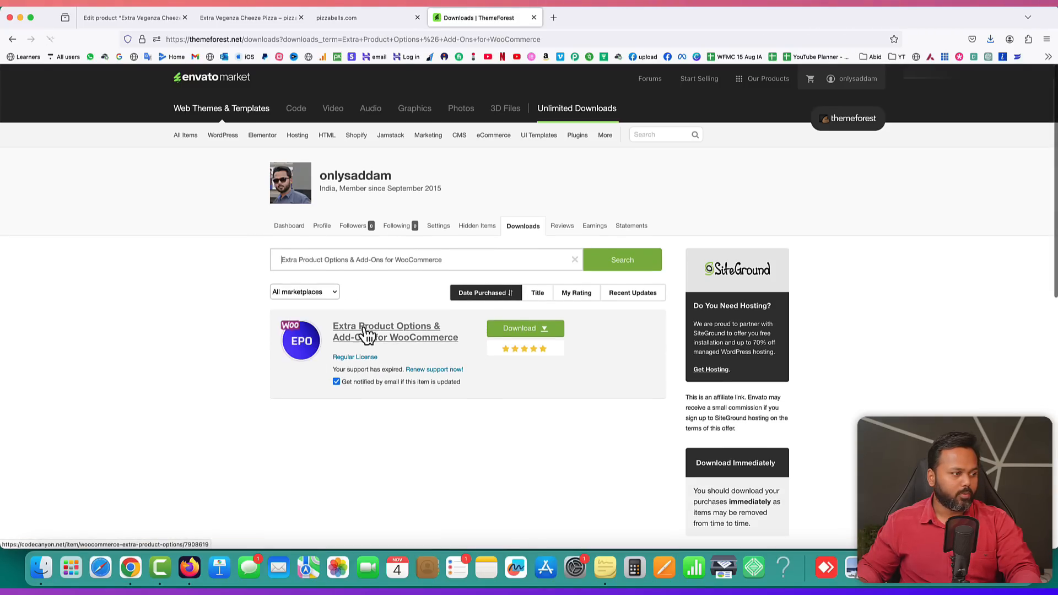
right_click(386, 328)
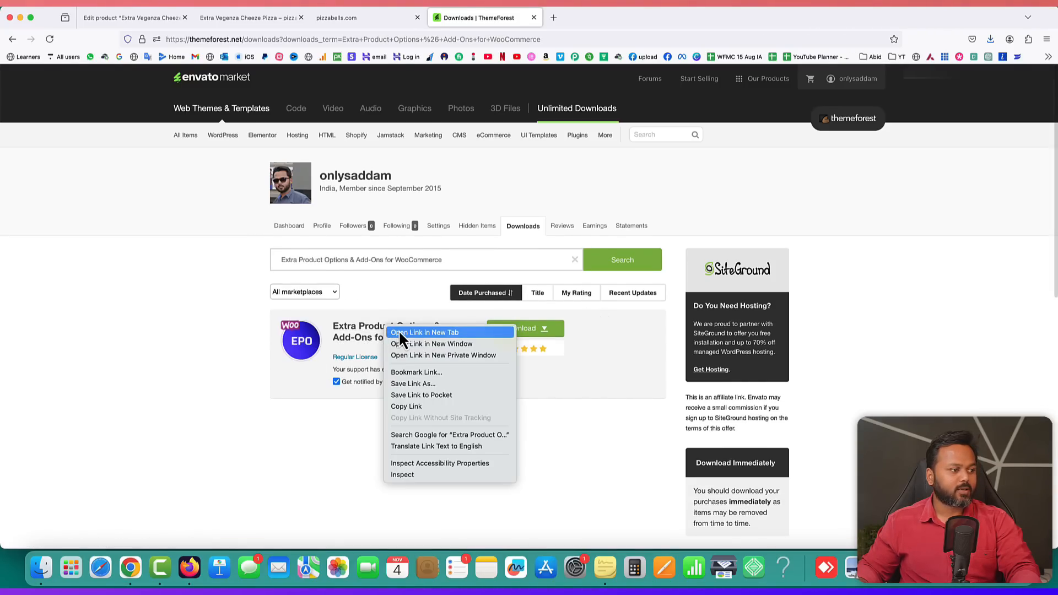
left_click(398, 329)
left_click(561, 20)
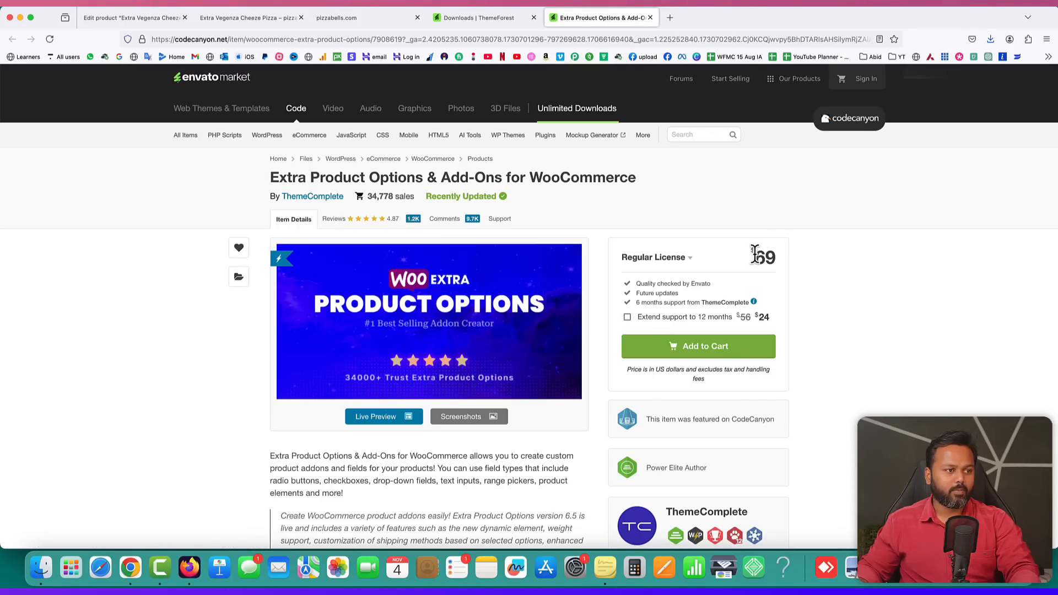
left_click_drag(753, 255, 774, 258)
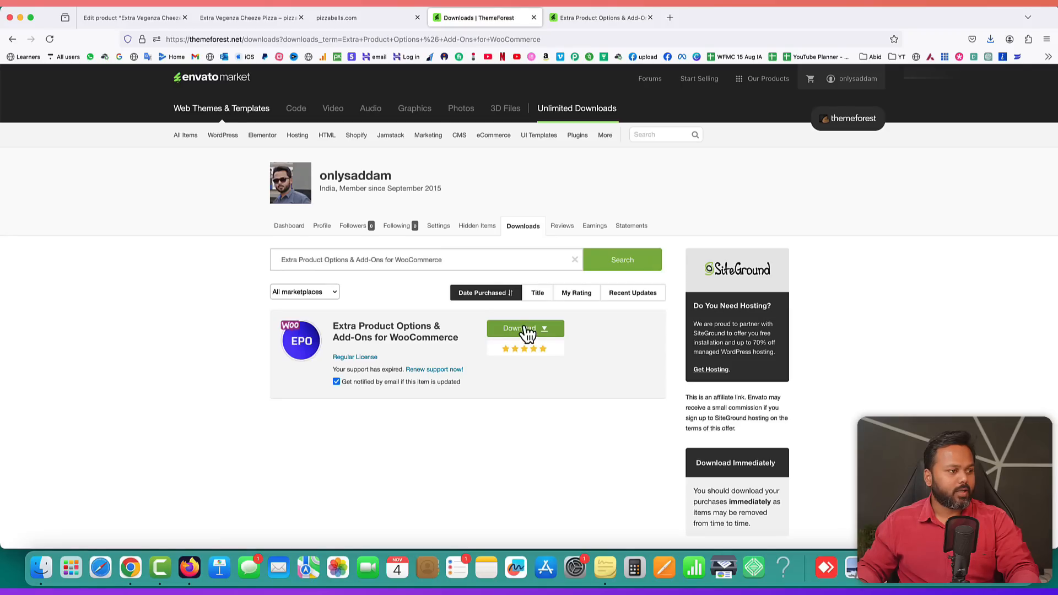
left_click(527, 331)
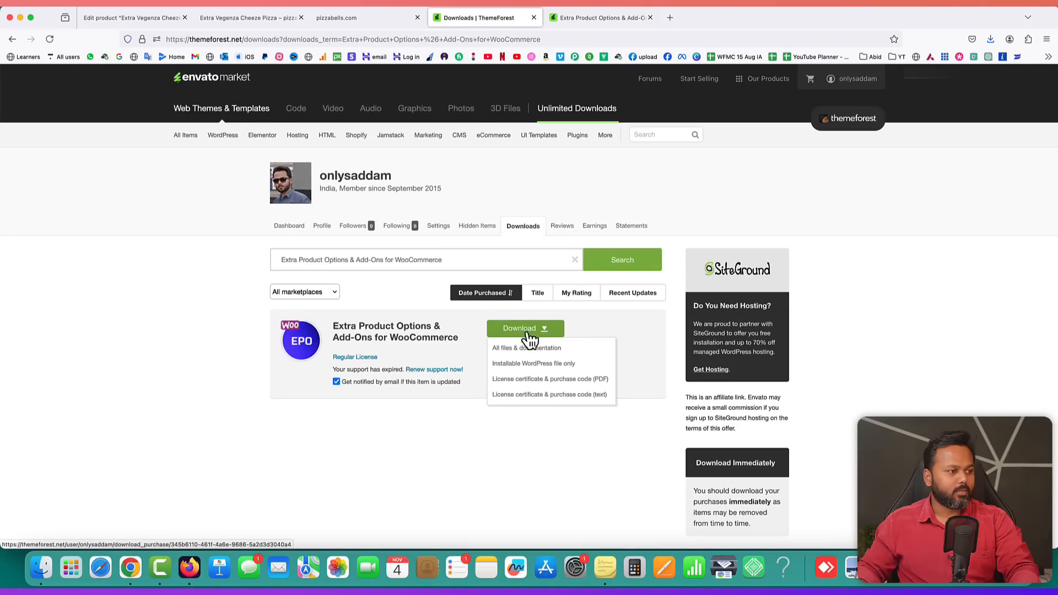
left_click(530, 367)
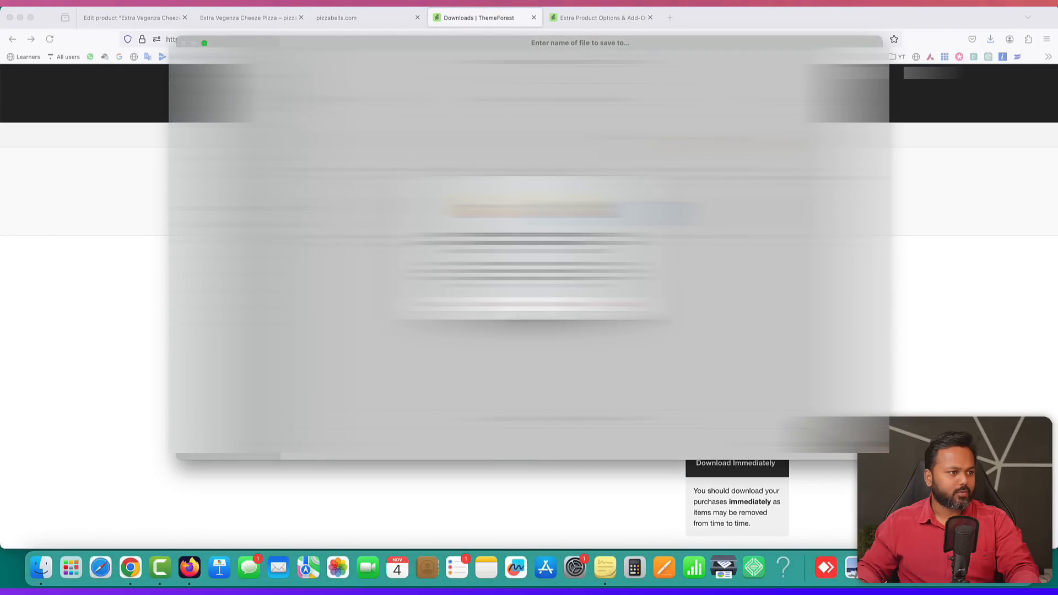
left_click(561, 304)
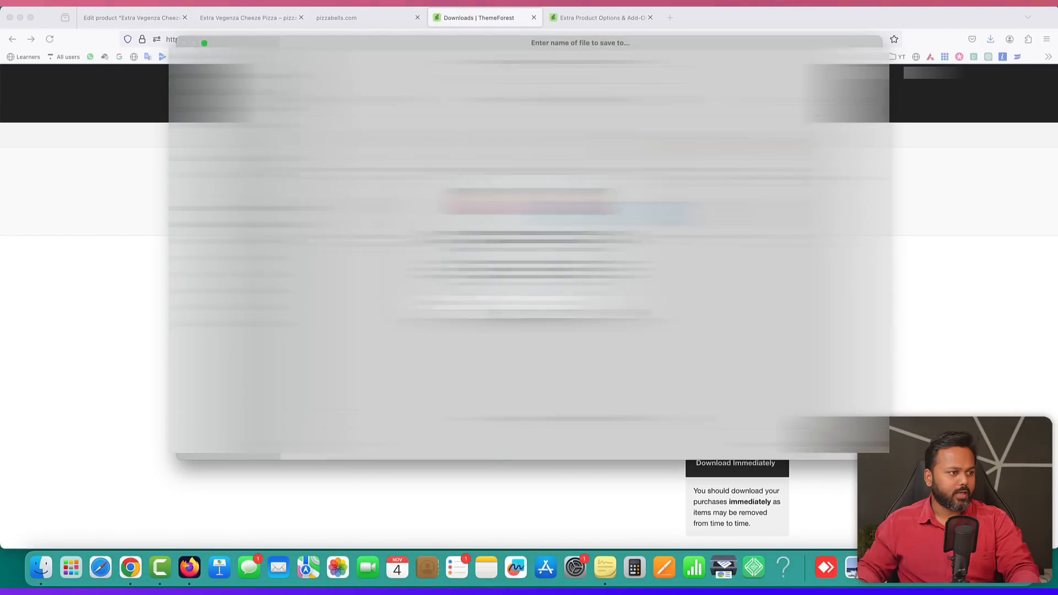
- Upload extra product options.zip as a new plugin, install it, and activate it
left_click(106, 19)
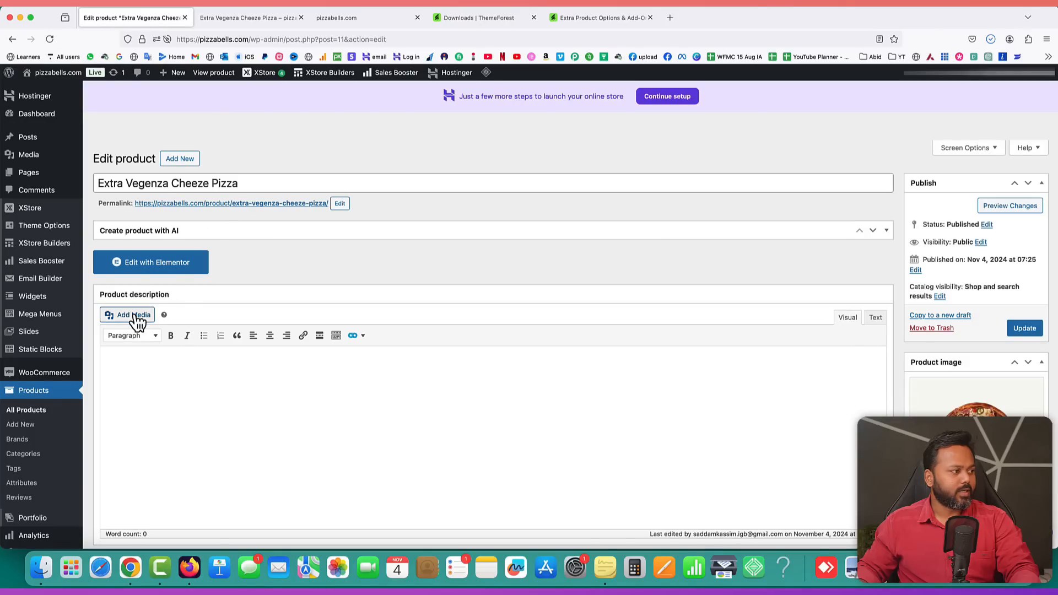
scroll(60, 410, "down", 5)
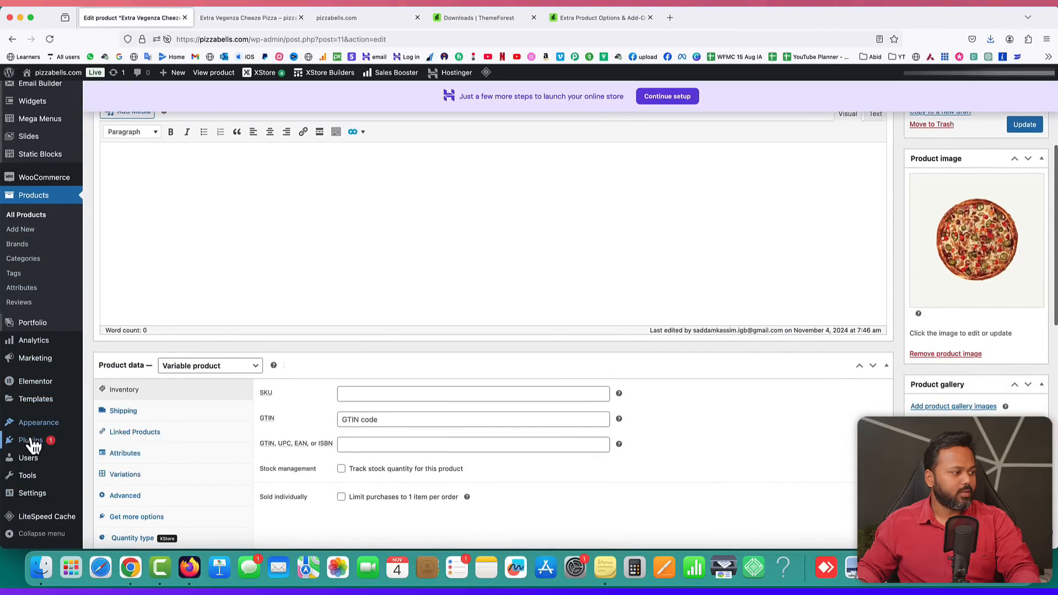
mouse_move(28, 442)
left_click(118, 457)
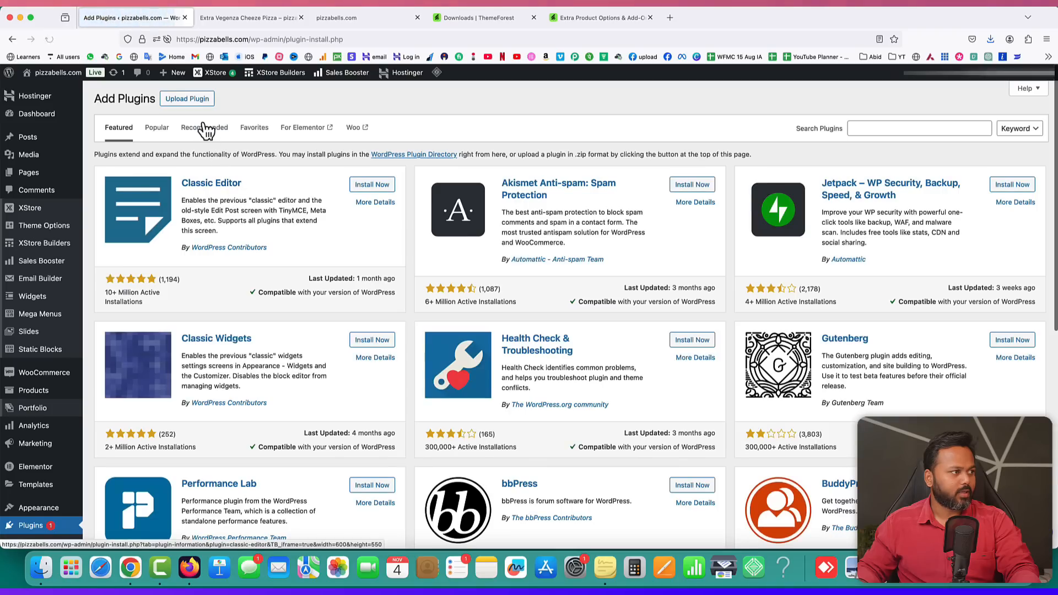
left_click(190, 102)
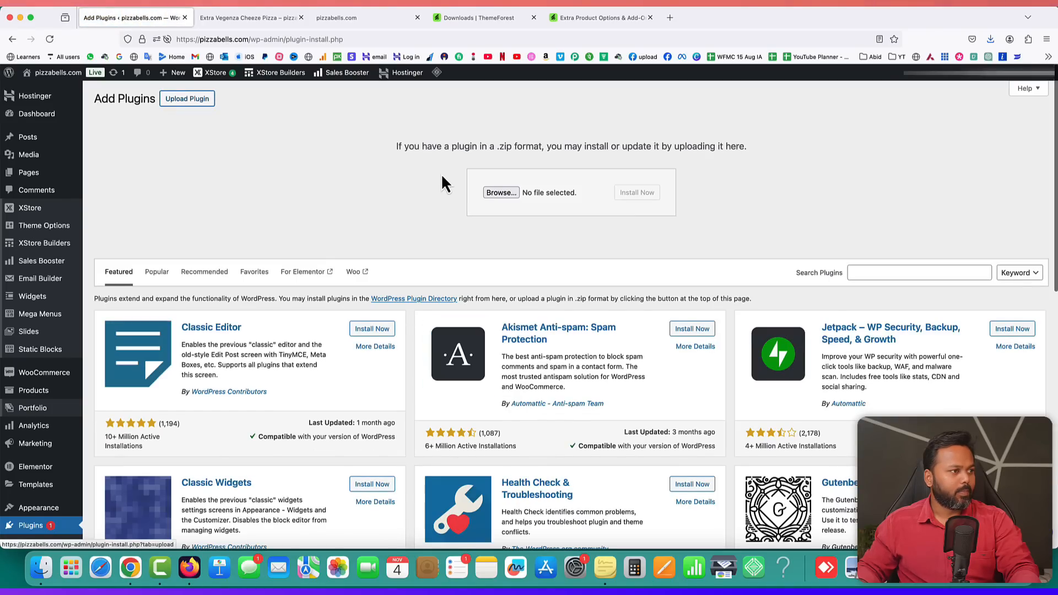
left_click(496, 193)
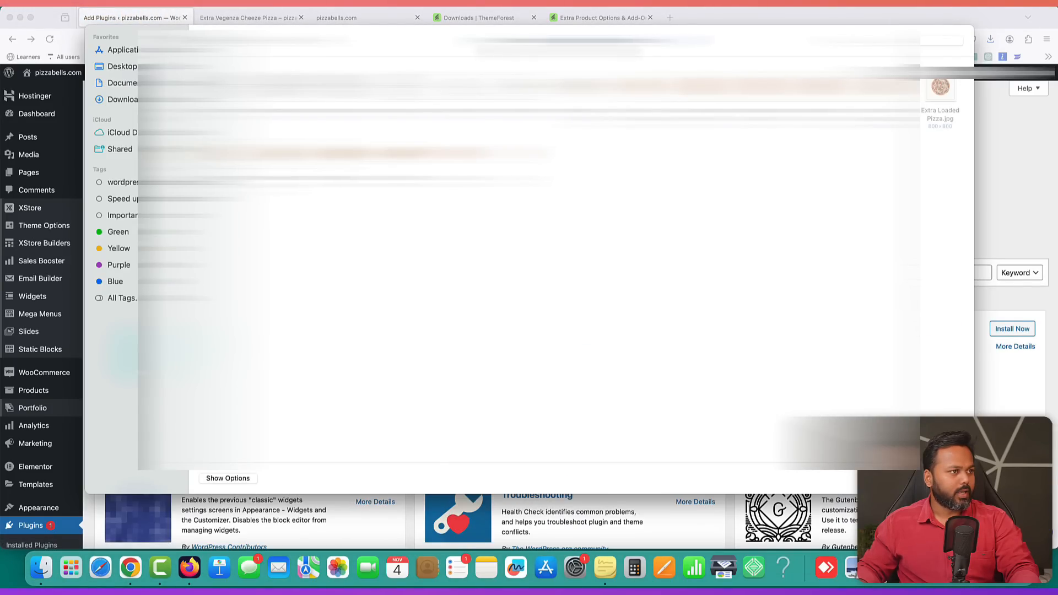
left_click(579, 41)
left_click(573, 126)
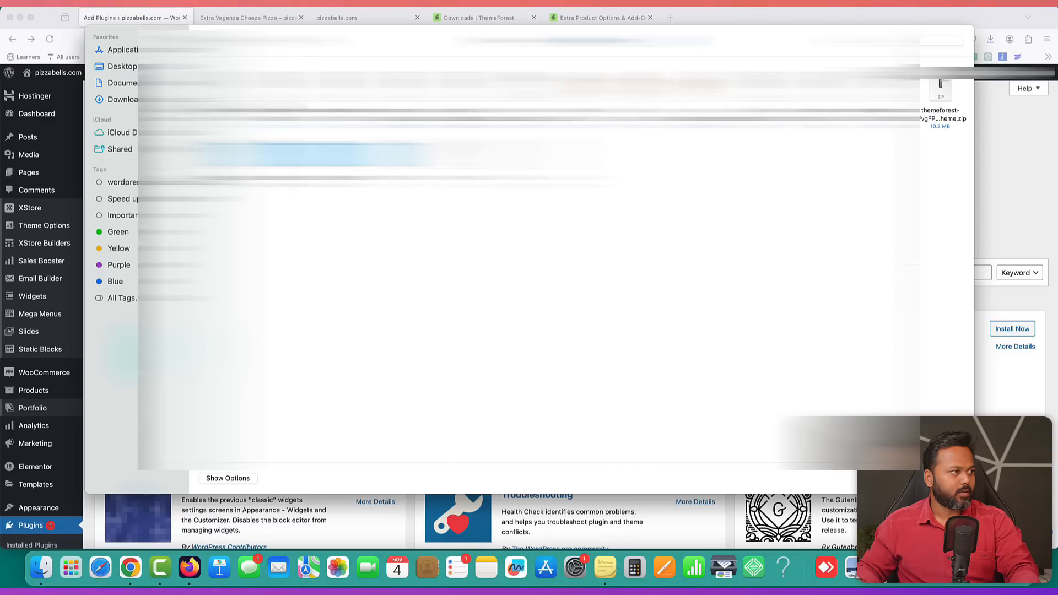
key("Return")
left_click(637, 194)
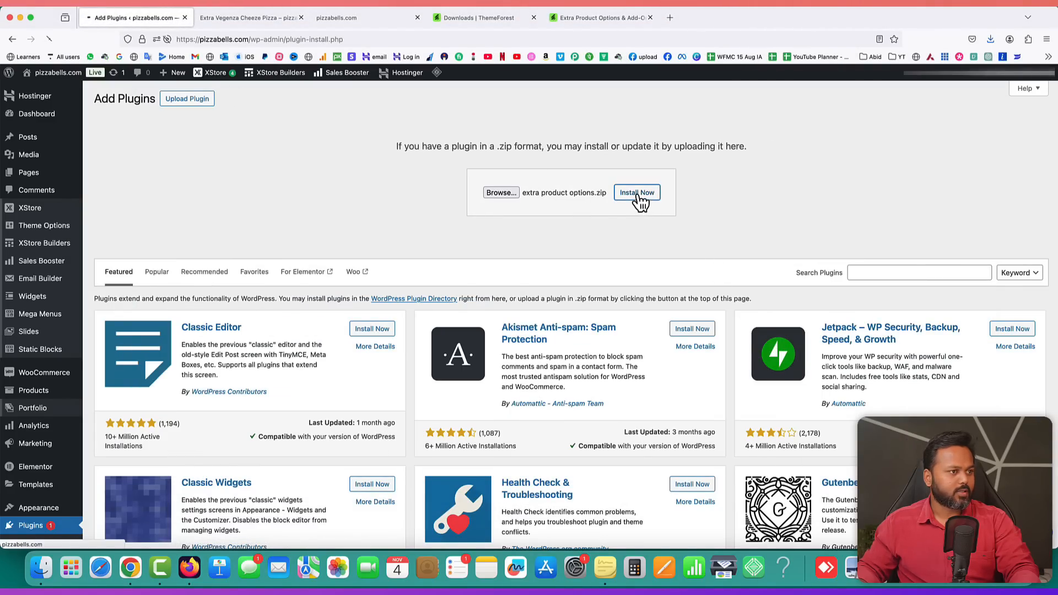
left_click(120, 173)
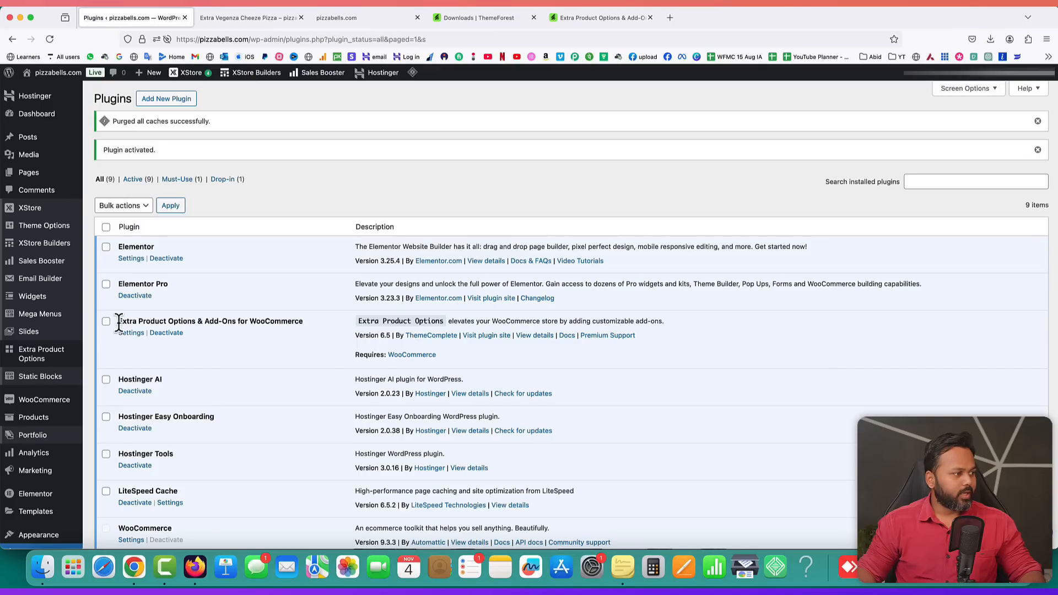
- Confirm the activated plugin name, glance at the live page, then open All Products
left_click_drag(178, 324, 236, 325)
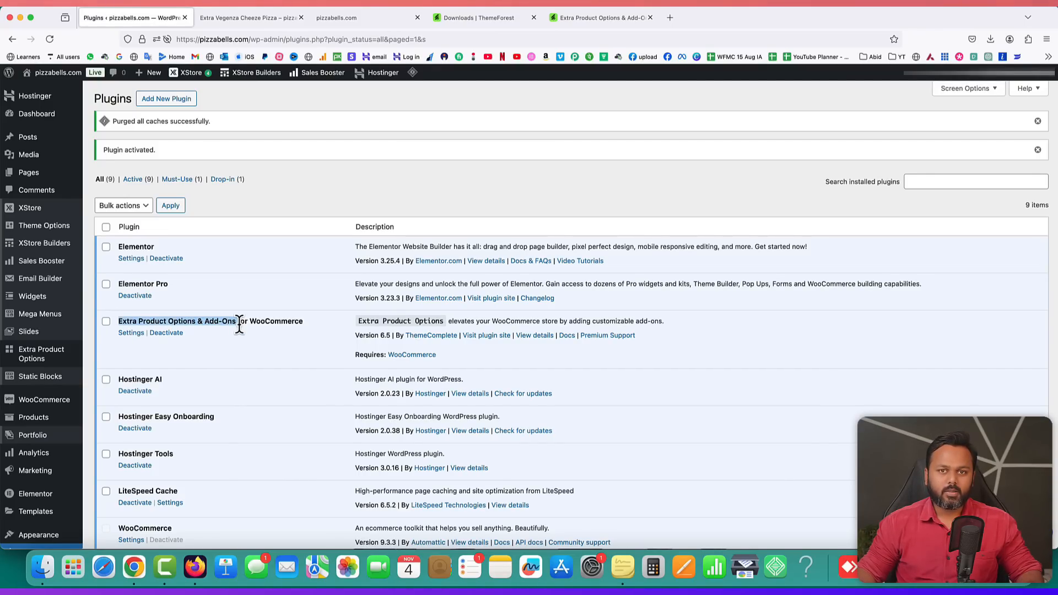
left_click(259, 18)
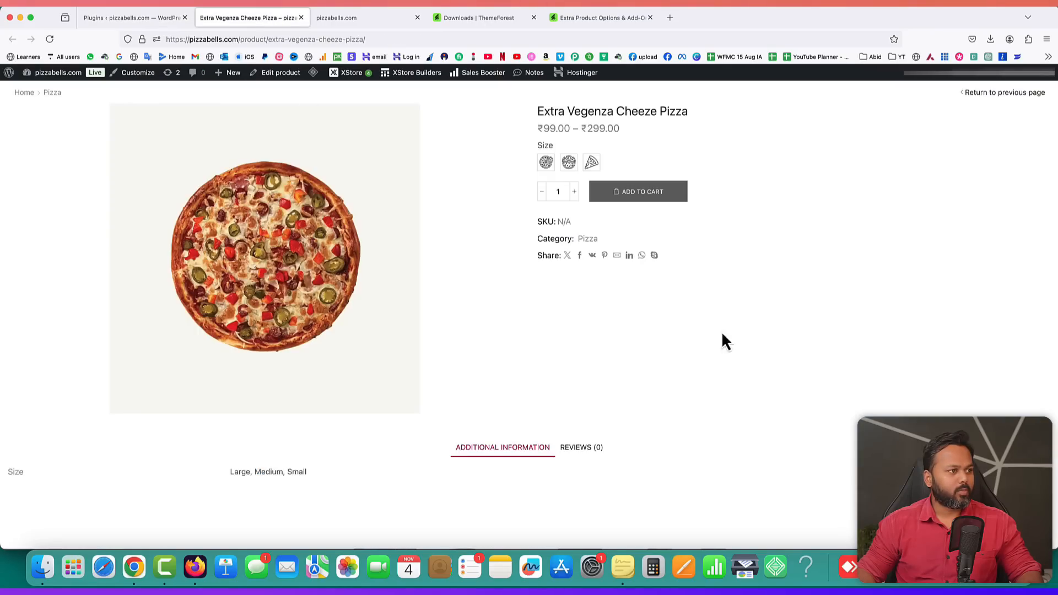
left_click(121, 18)
left_click(259, 204)
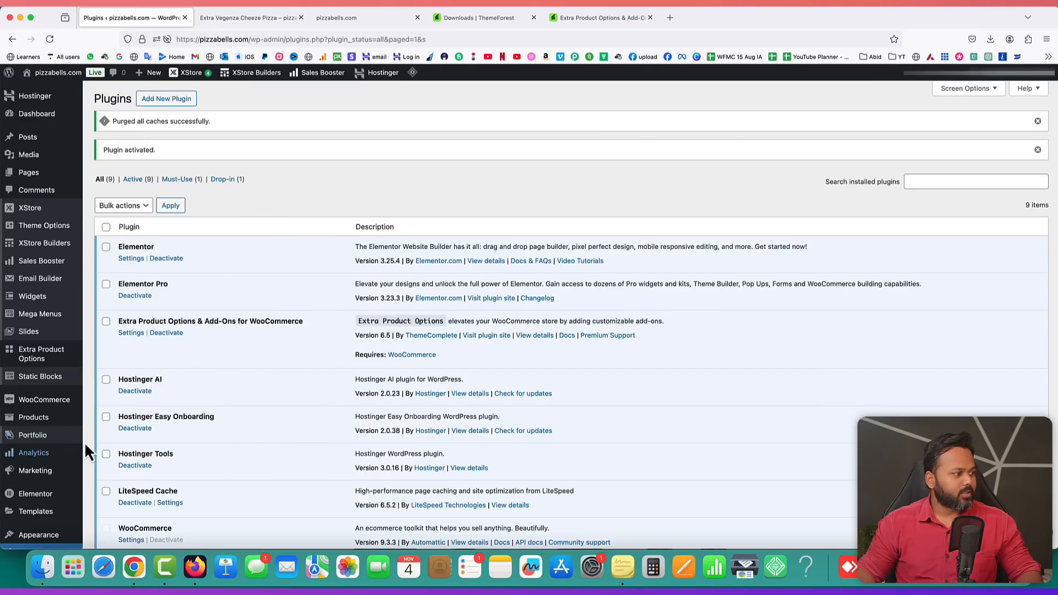
scroll(85, 441, "down", 2)
mouse_move(77, 362)
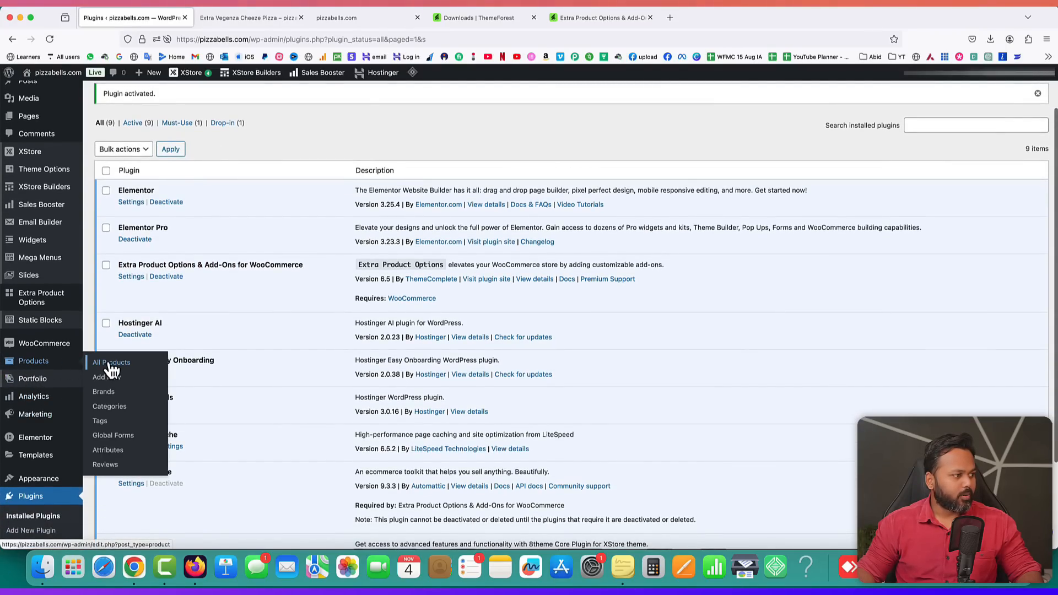
left_click(110, 364)
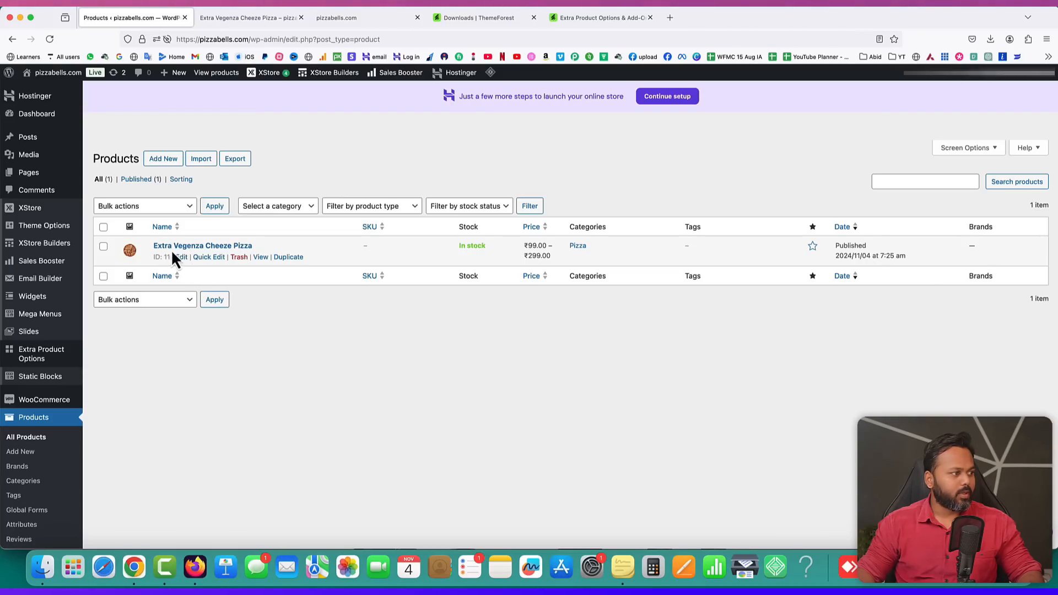
- Open the pizza product's Extra Product Options builder and add a Radio buttons element to its section
left_click(182, 258)
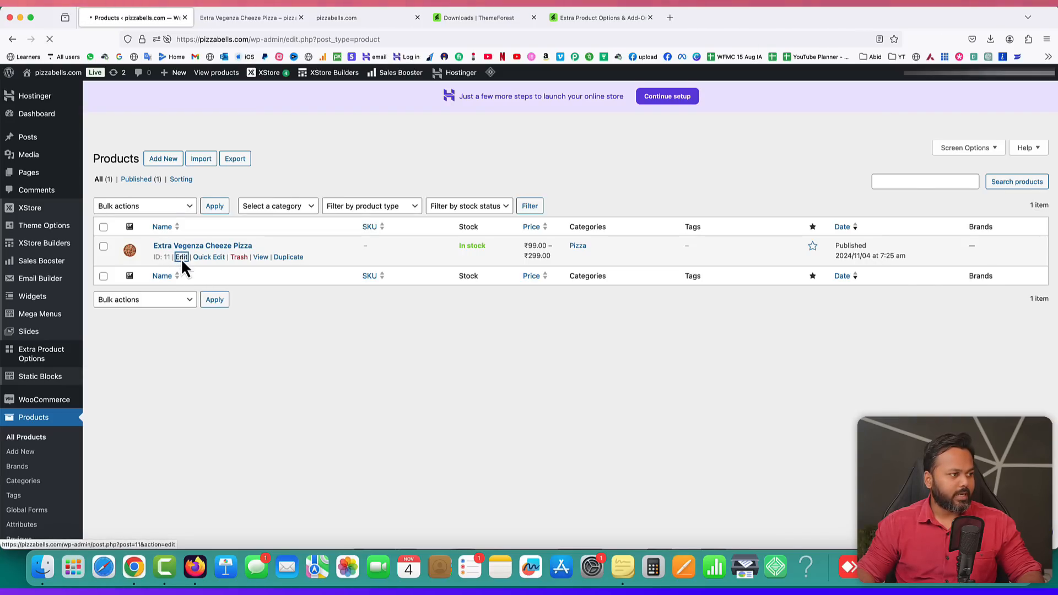
scroll(184, 268, "down", 5)
scroll(182, 263, "down", 2)
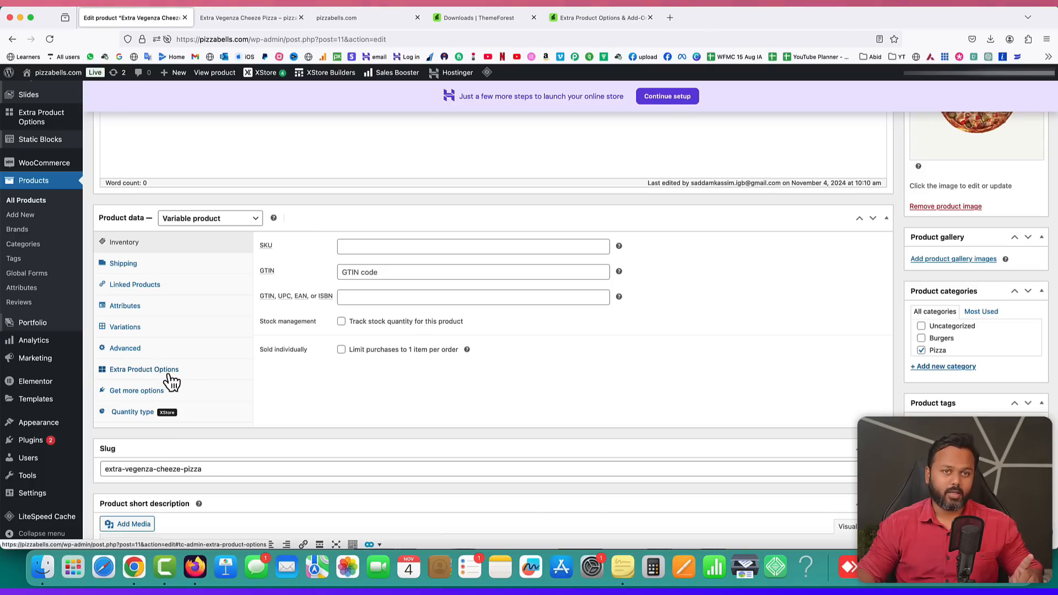
left_click(134, 377)
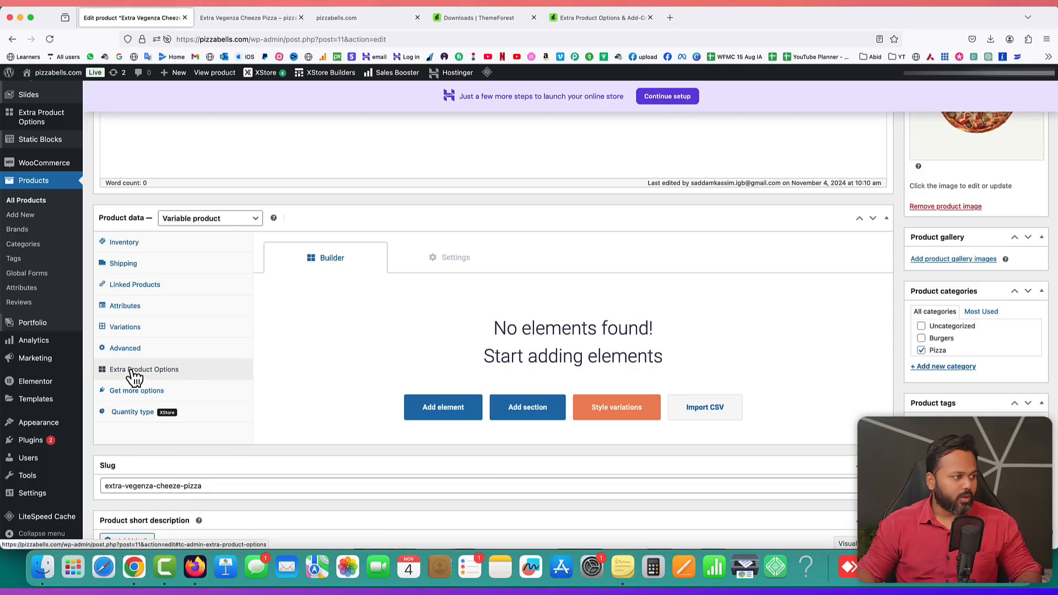
left_click(443, 409)
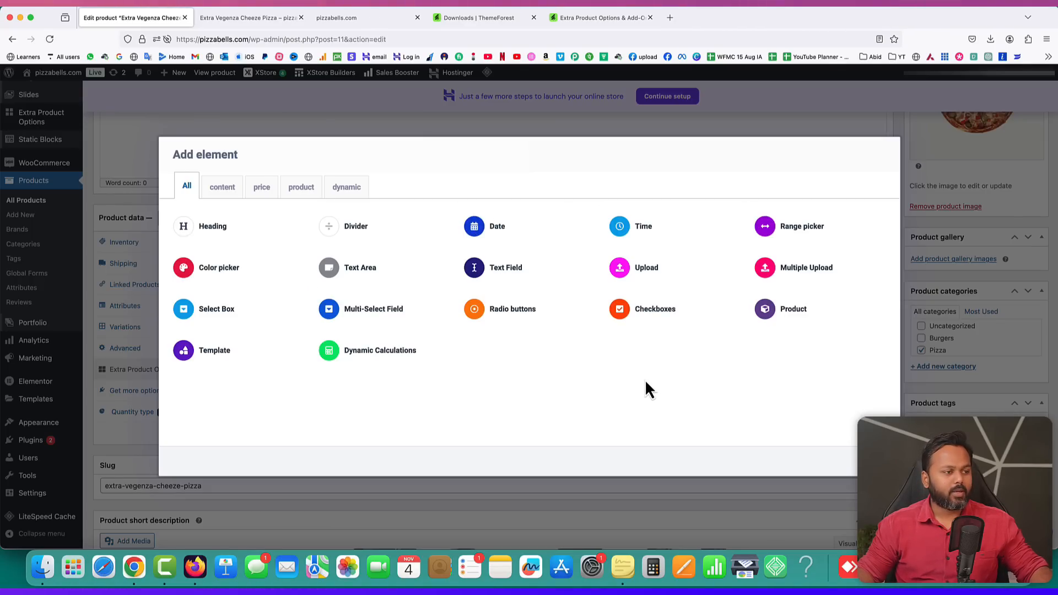
left_click(501, 312)
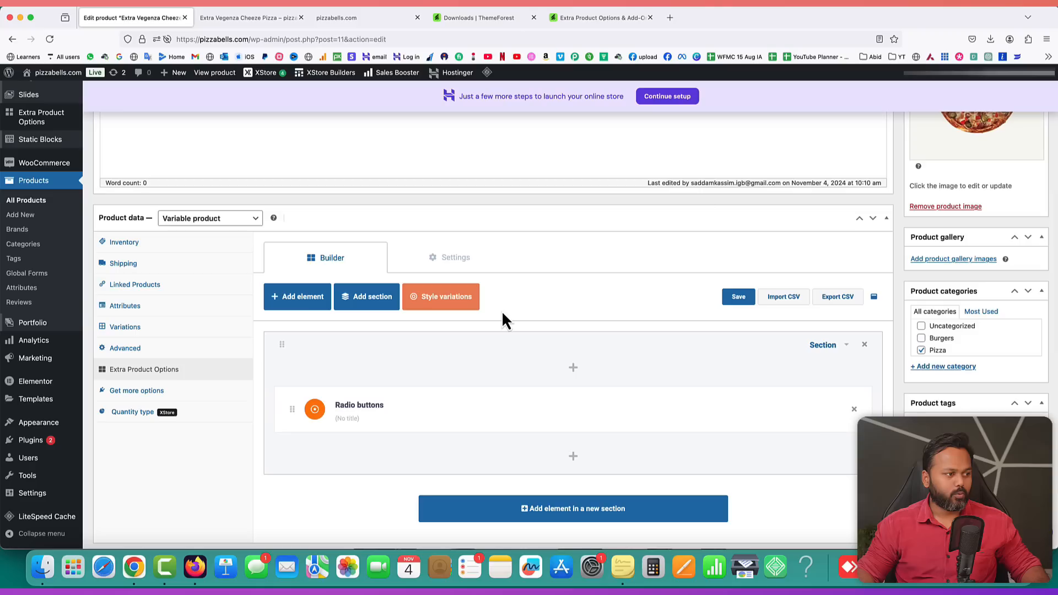
mouse_move(399, 392)
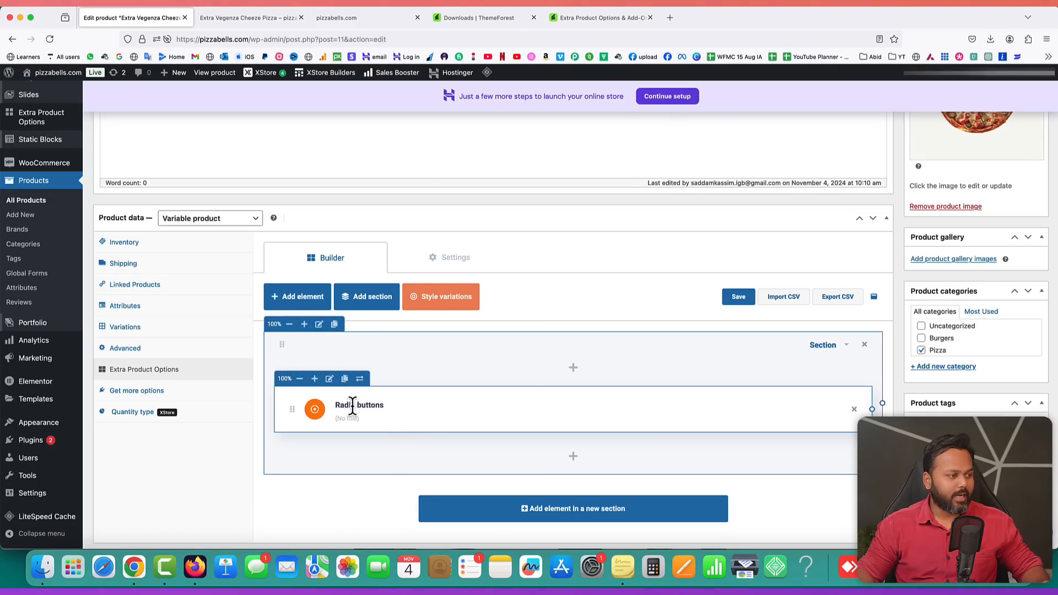
- Give the Radio buttons element the label 'Extra Cheese?'
left_click(329, 380)
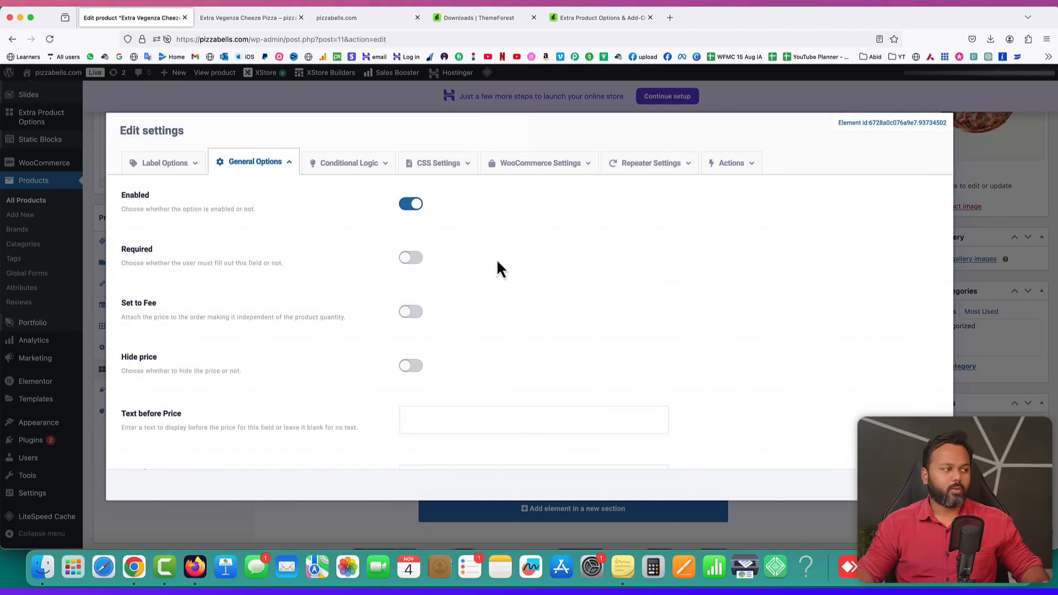
left_click(164, 170)
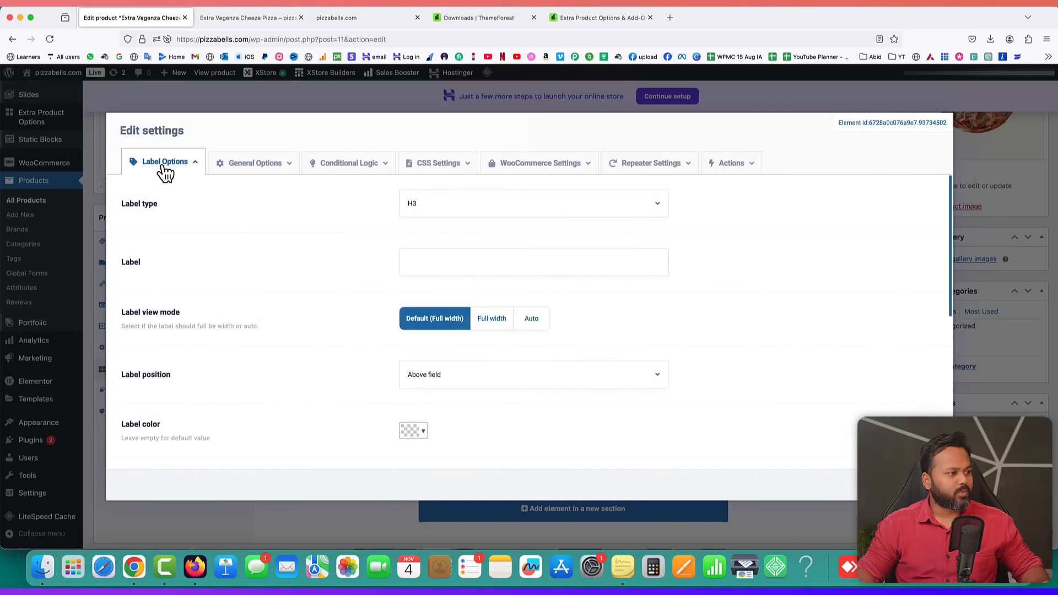
left_click(429, 263)
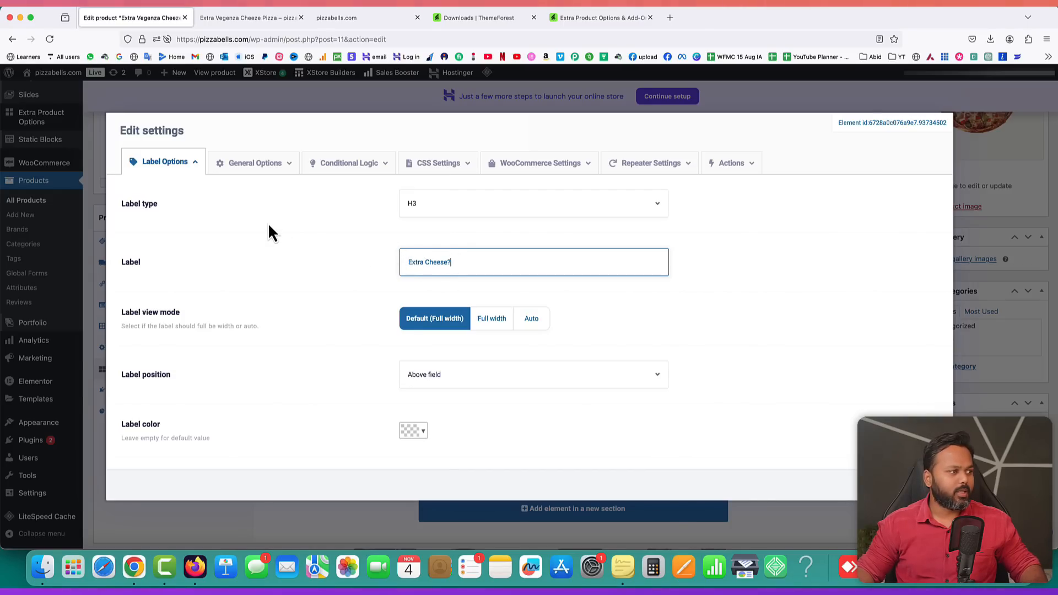
left_click(244, 166)
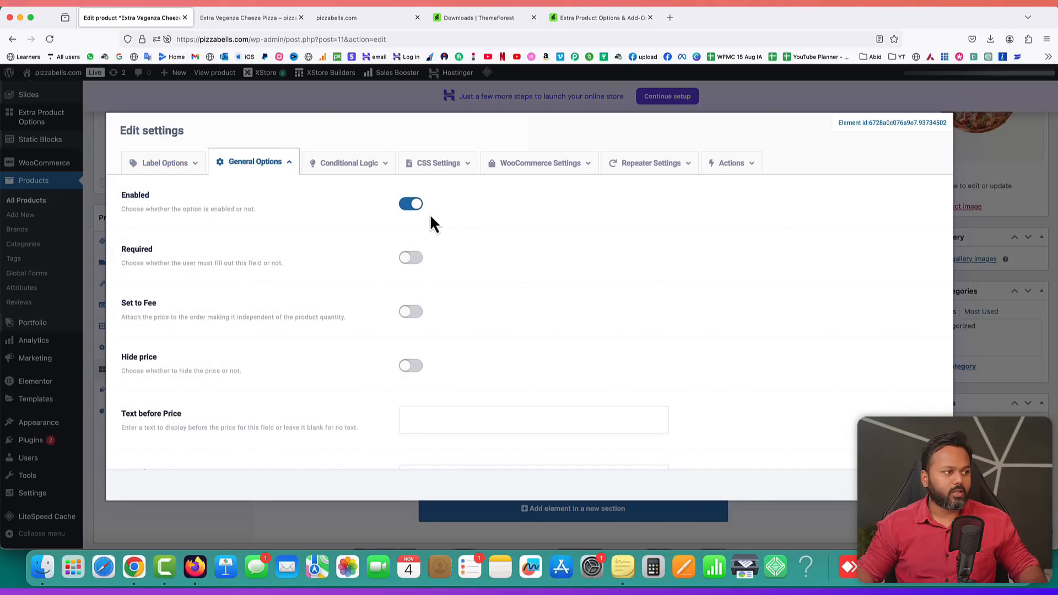
left_click(251, 17)
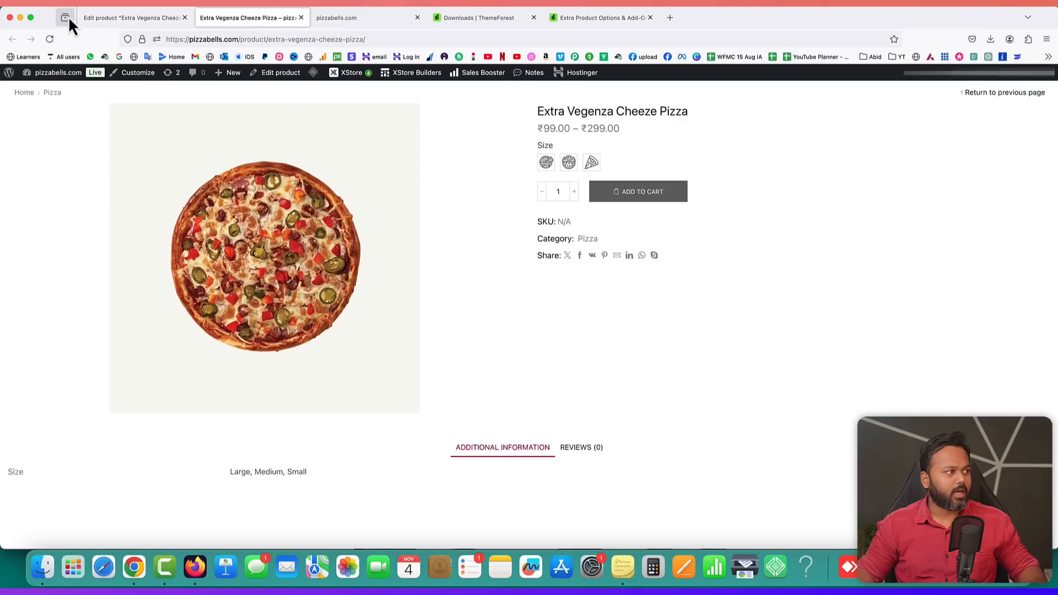
left_click(132, 19)
- Add two radio choices: Mozeralla priced 55 and Cheddar priced 75
scroll(541, 308, "down", 1)
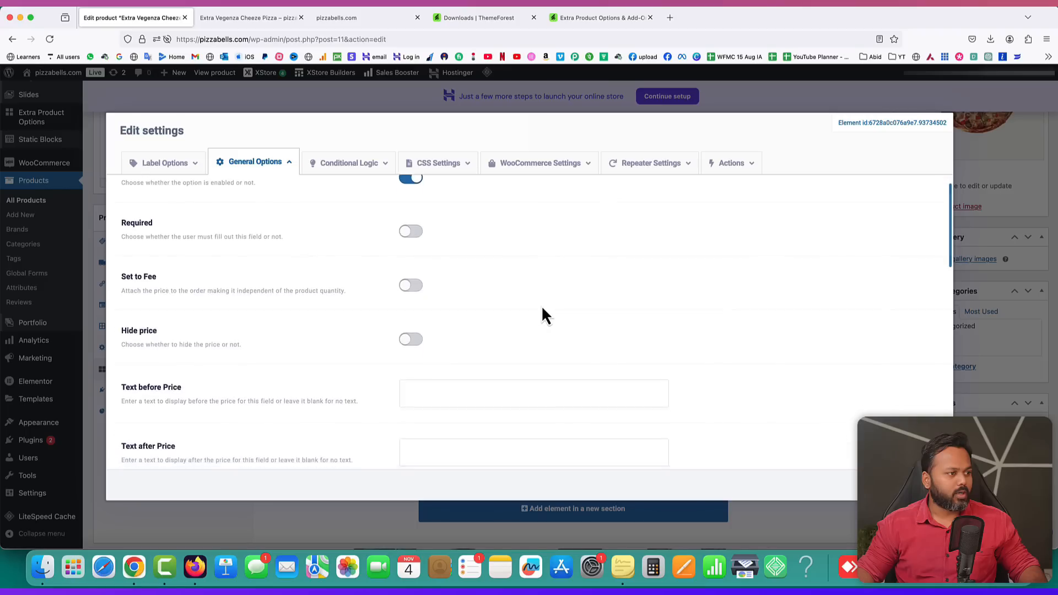
scroll(542, 308, "down", 1)
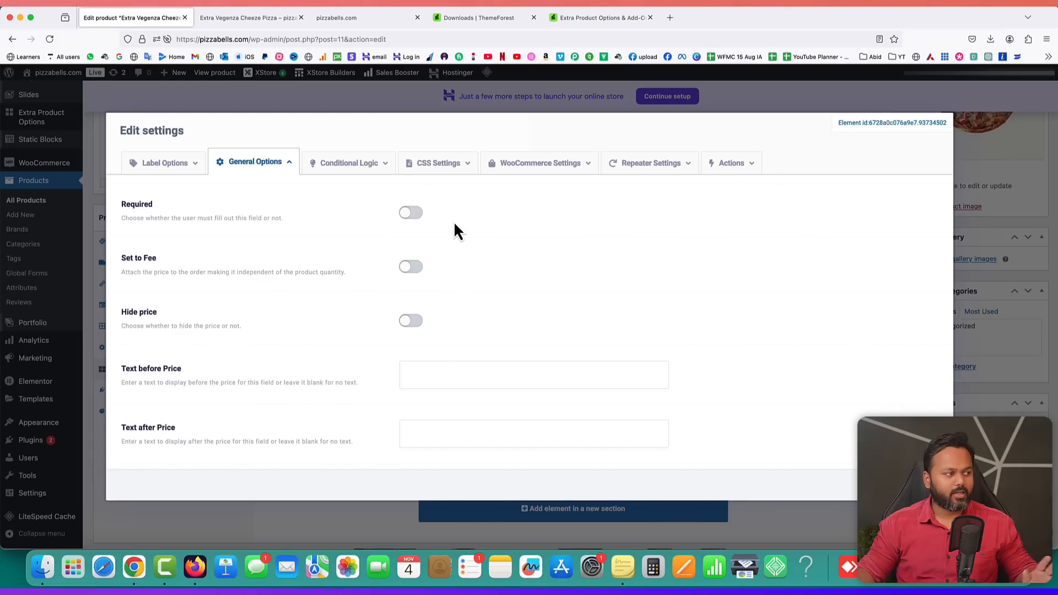
scroll(463, 256, "down", 10)
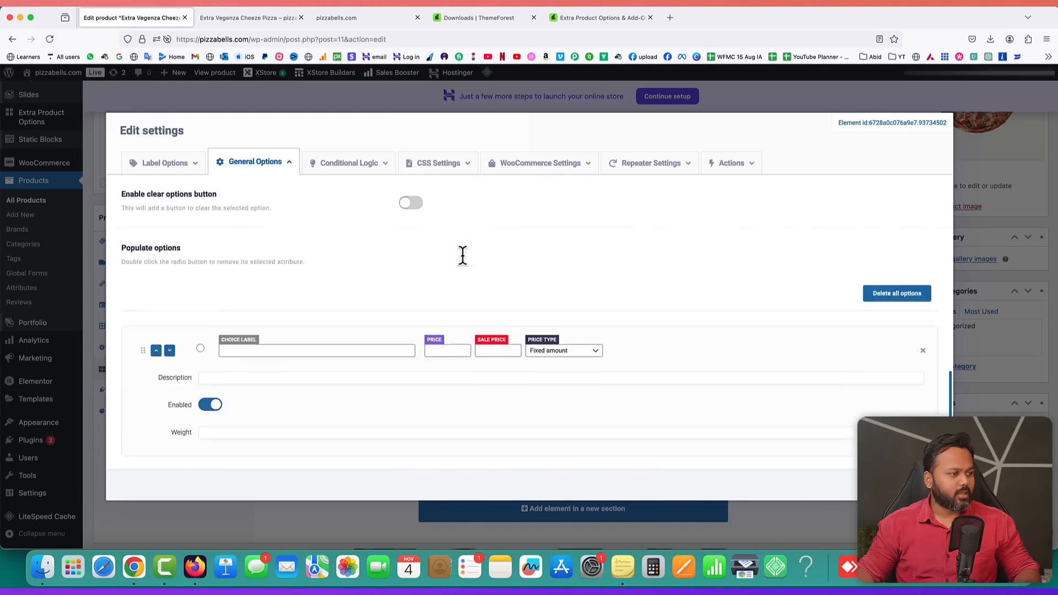
scroll(462, 256, "down", 2)
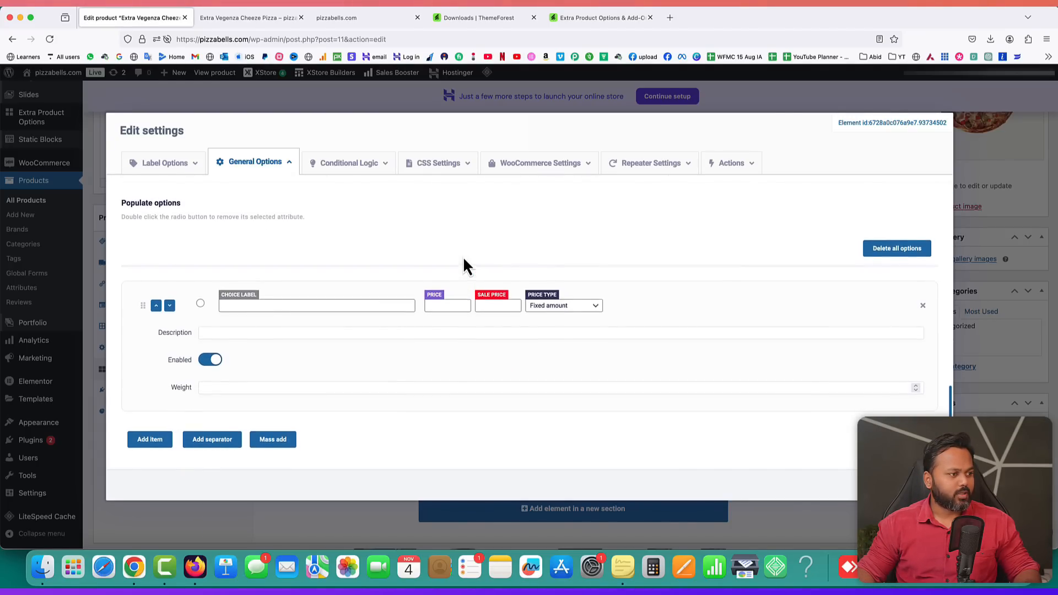
left_click(233, 308)
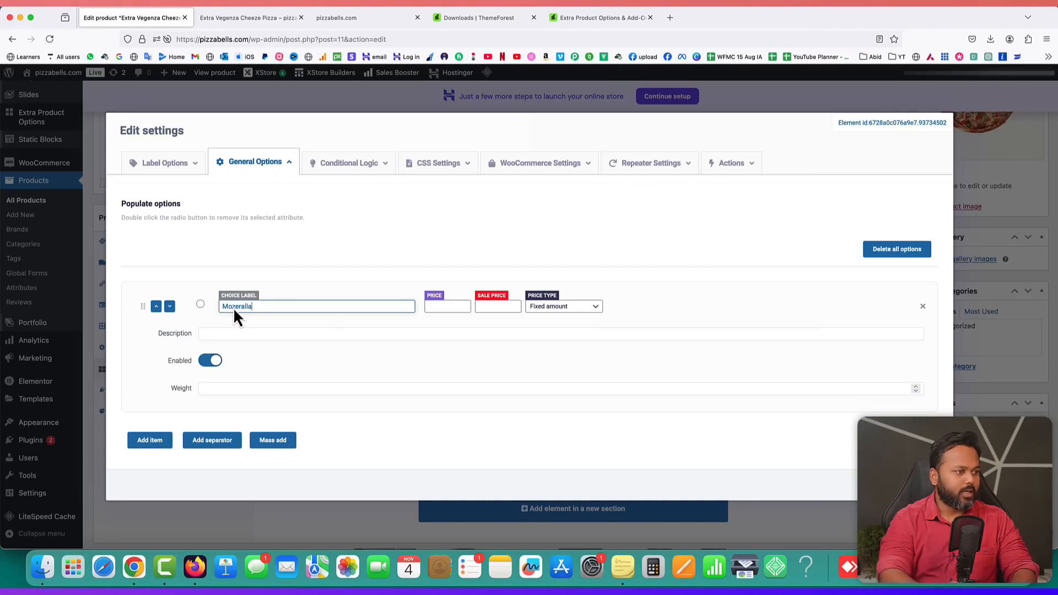
left_click(444, 307)
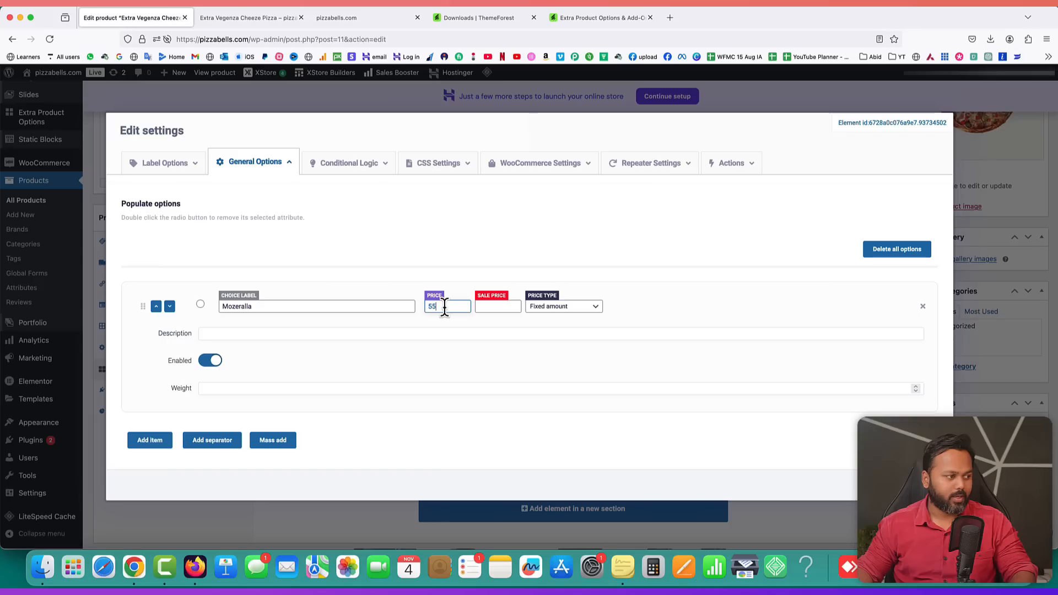
left_click(150, 440)
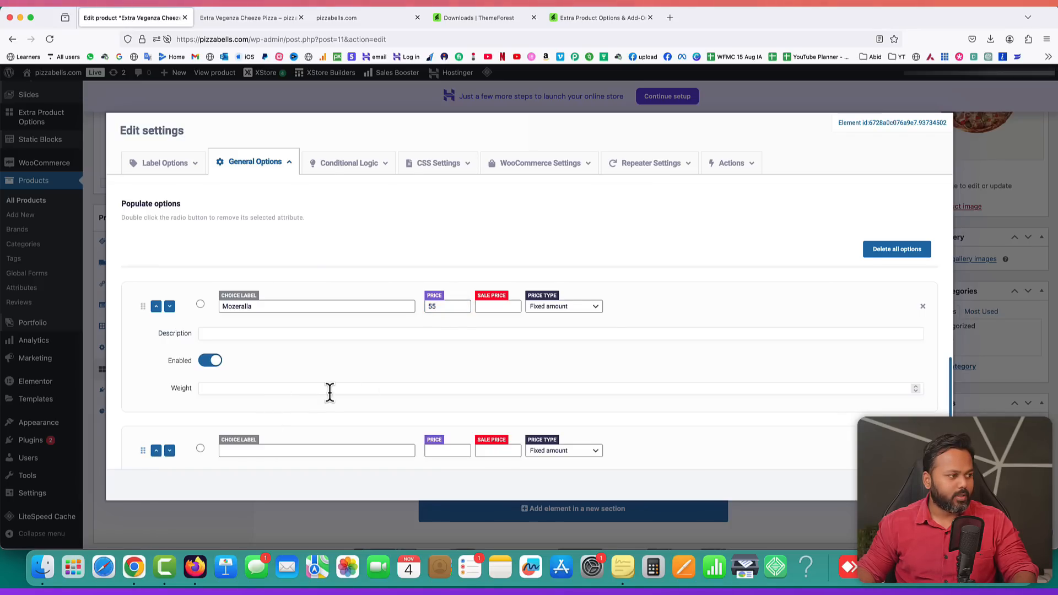
scroll(275, 379, "down", 2)
left_click(250, 358)
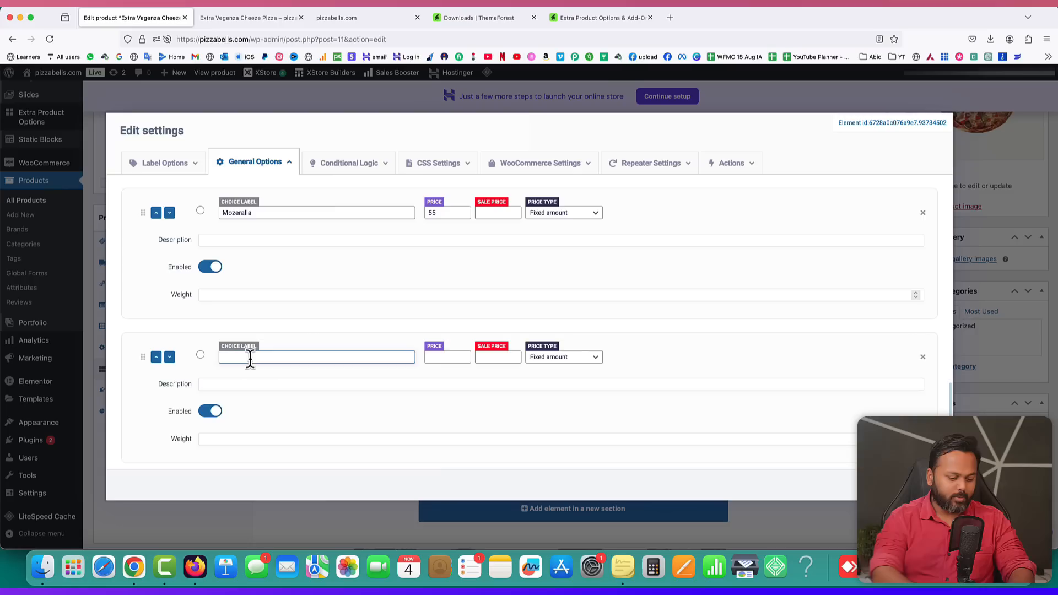
type("Cheddar")
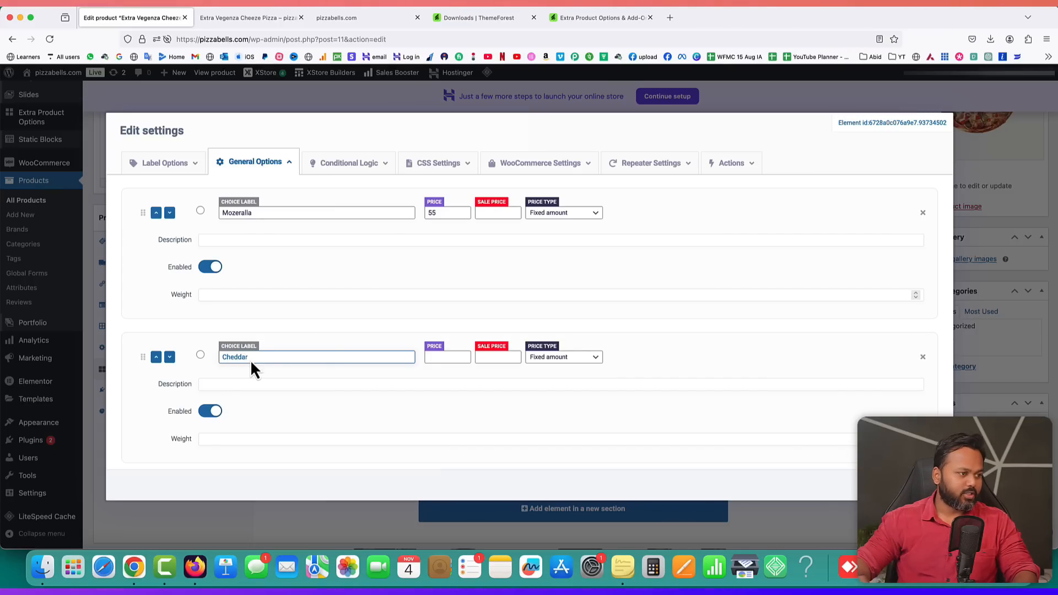
left_click(449, 357)
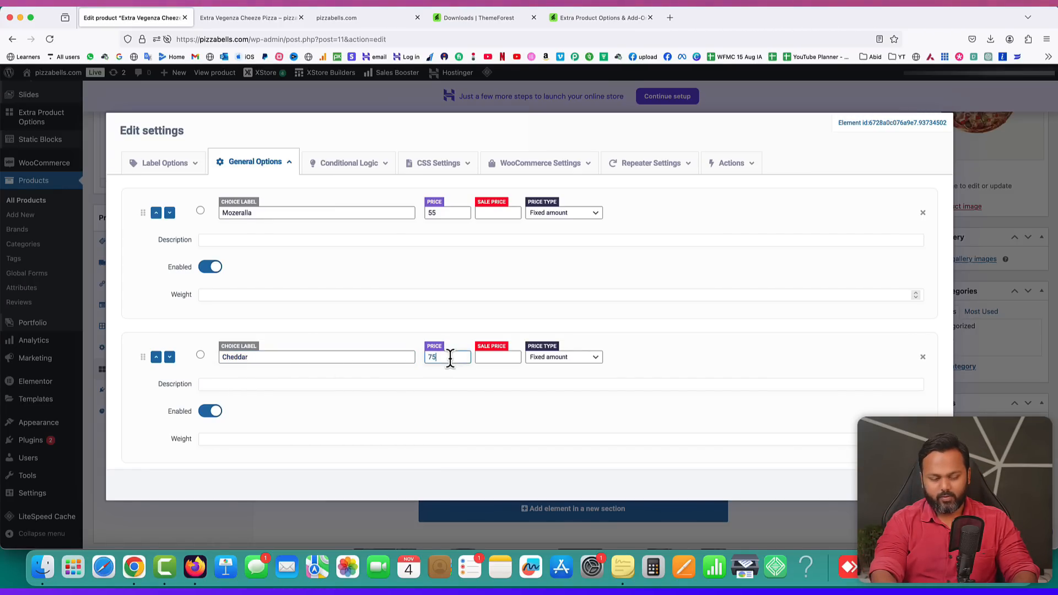
left_click(450, 267)
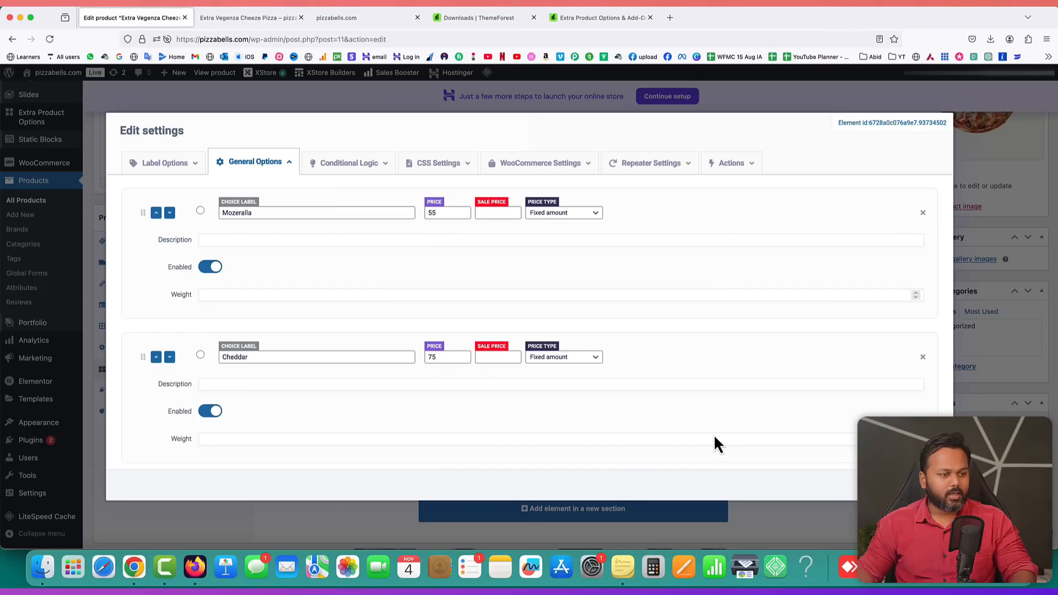
- Close the element settings and update the product
left_click(898, 485)
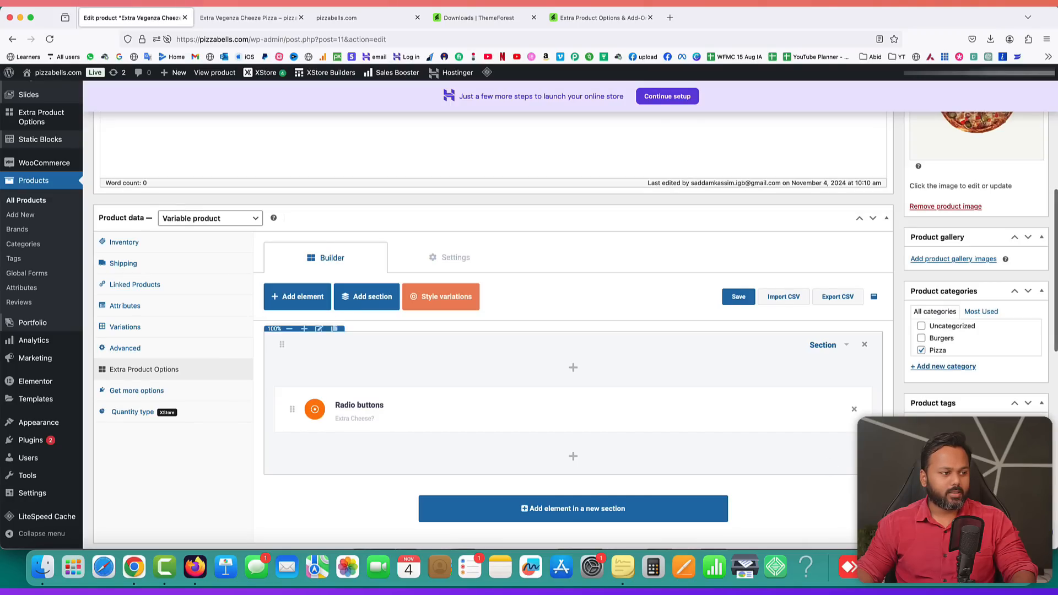
scroll(876, 441, "up", 7)
left_click(1023, 330)
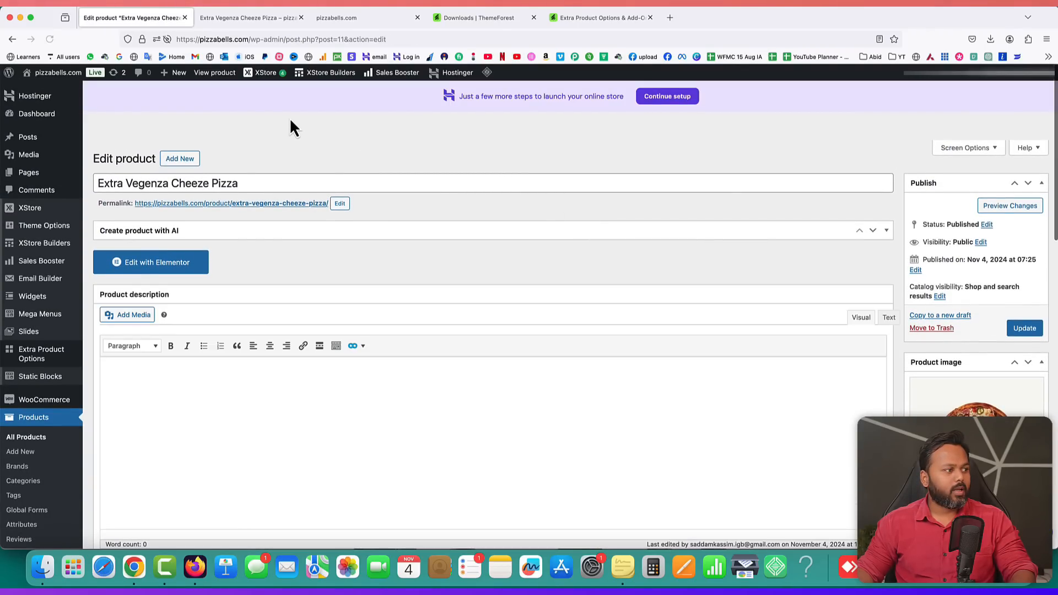
- Reload the storefront pizza page to see Extra Cheese? with Mozeralla ₹55.00 and Cheddar ₹75.00
left_click(243, 17)
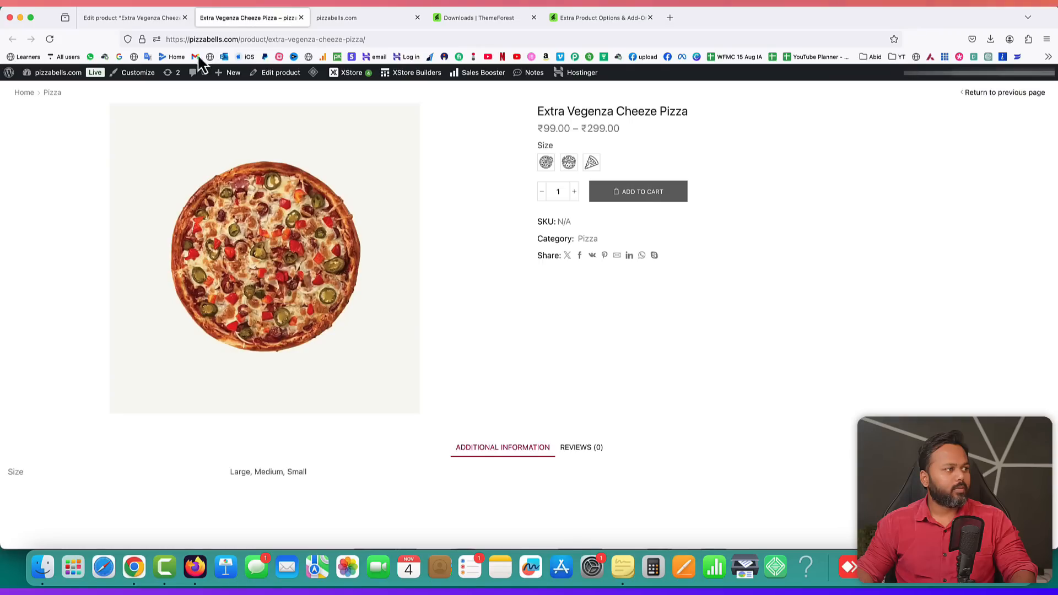
left_click(50, 40)
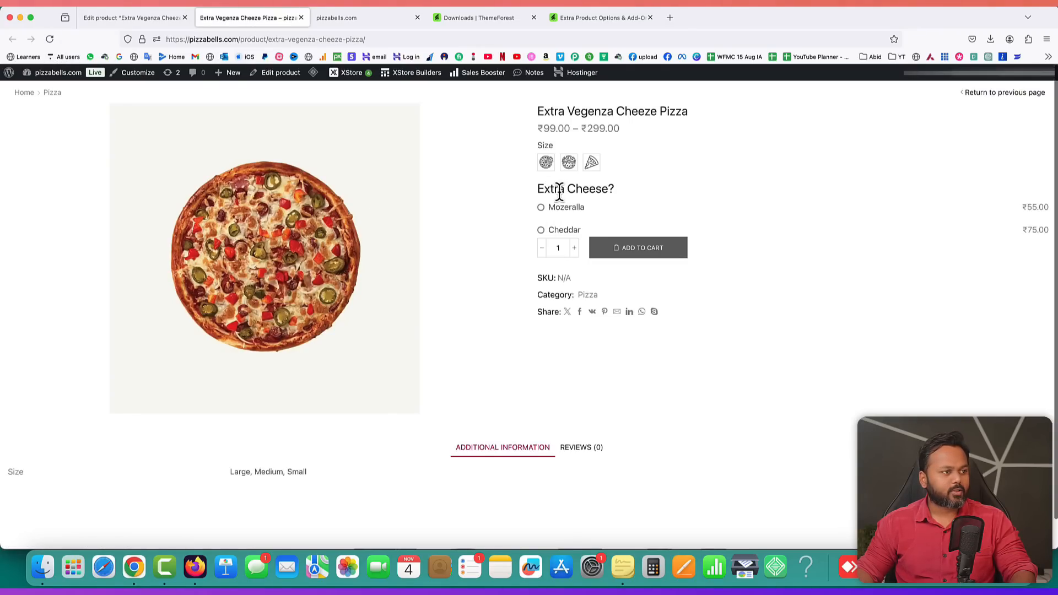
left_click_drag(539, 188, 598, 188)
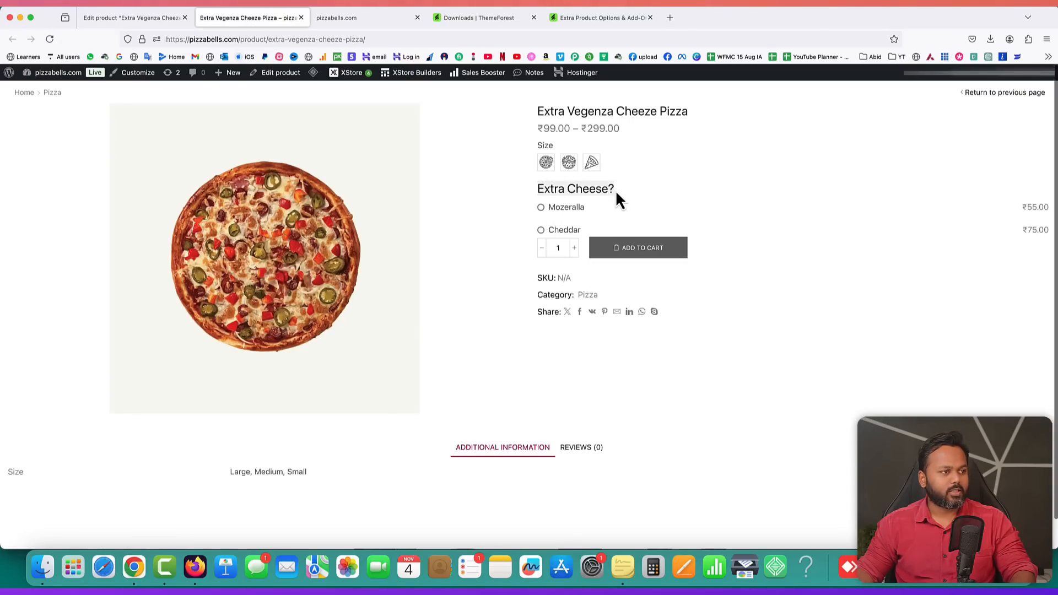
left_click(654, 166)
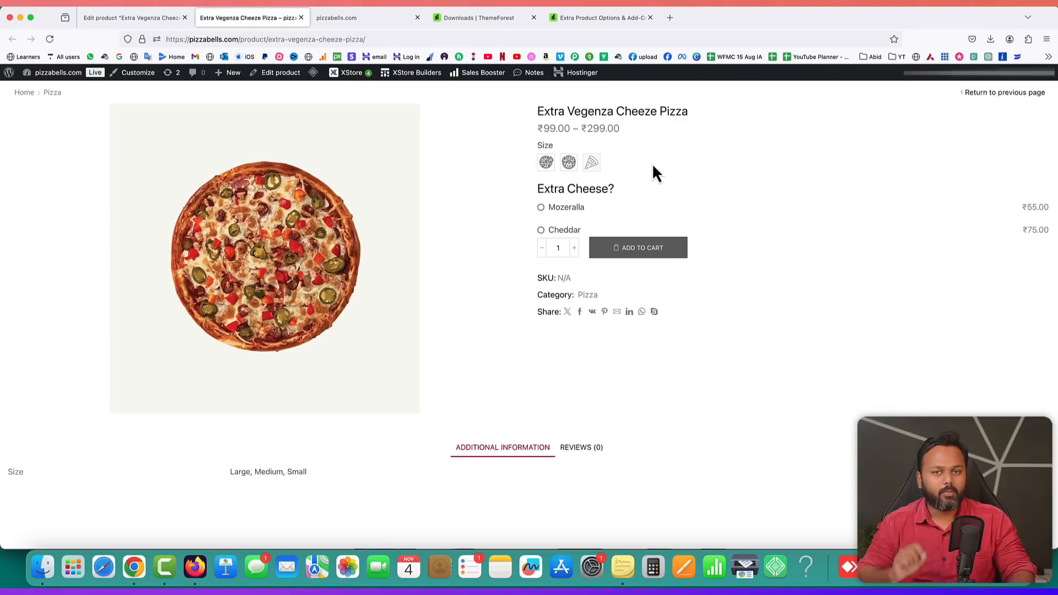
- Pick Large size, compare Cheddar (₹374.00) and Mozeralla (₹354.00) totals, then return to the editor
left_click(549, 163)
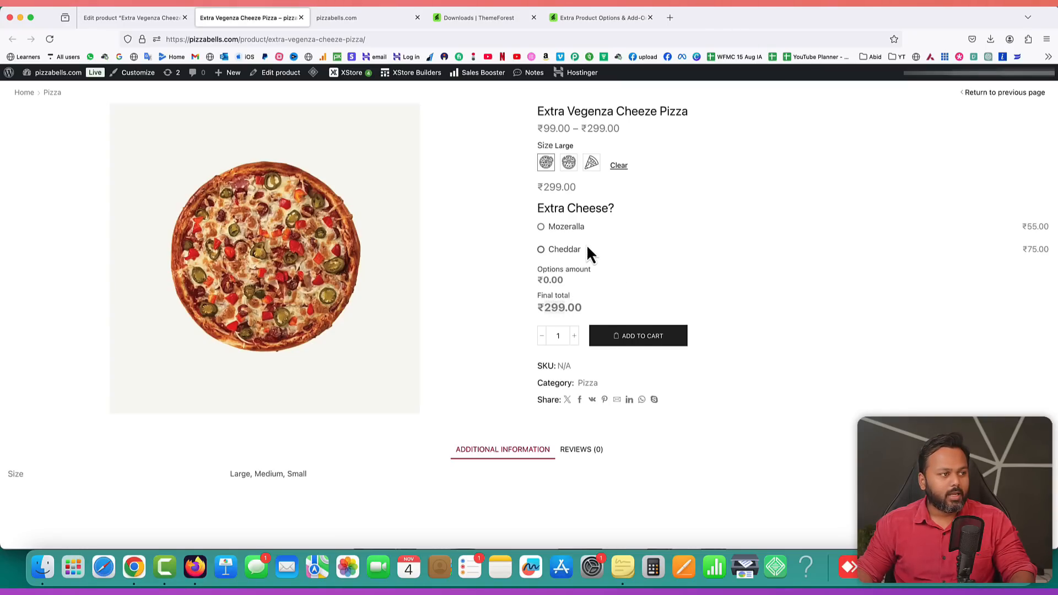
left_click_drag(544, 209, 607, 208)
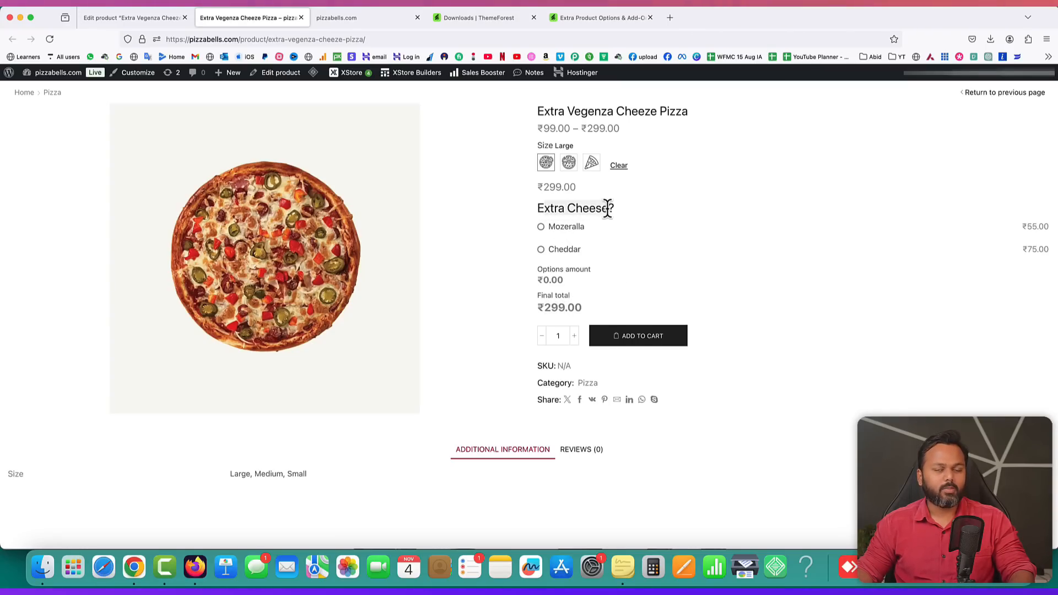
left_click(540, 250)
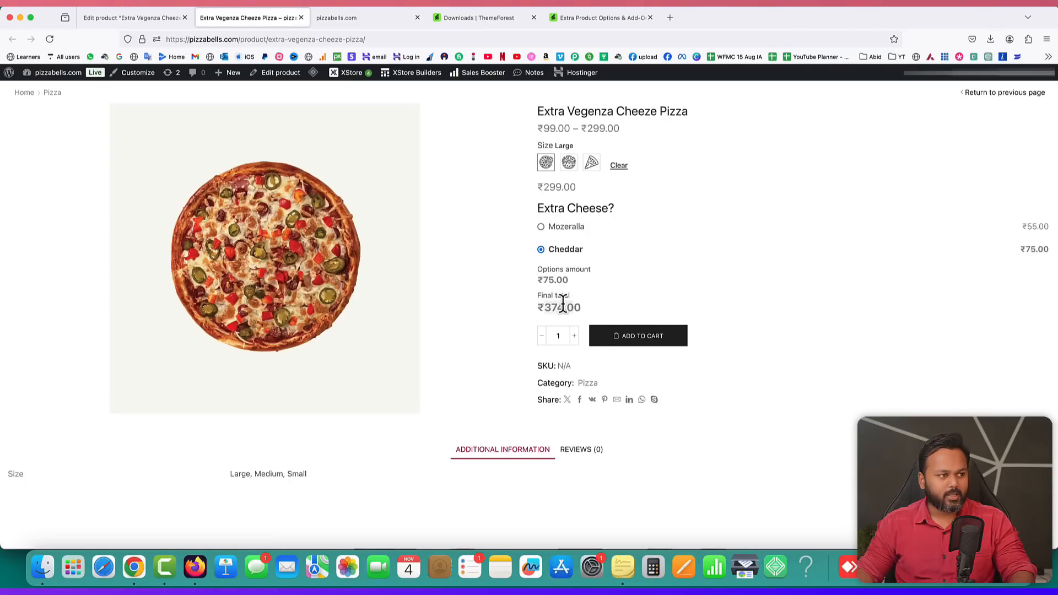
left_click(541, 227)
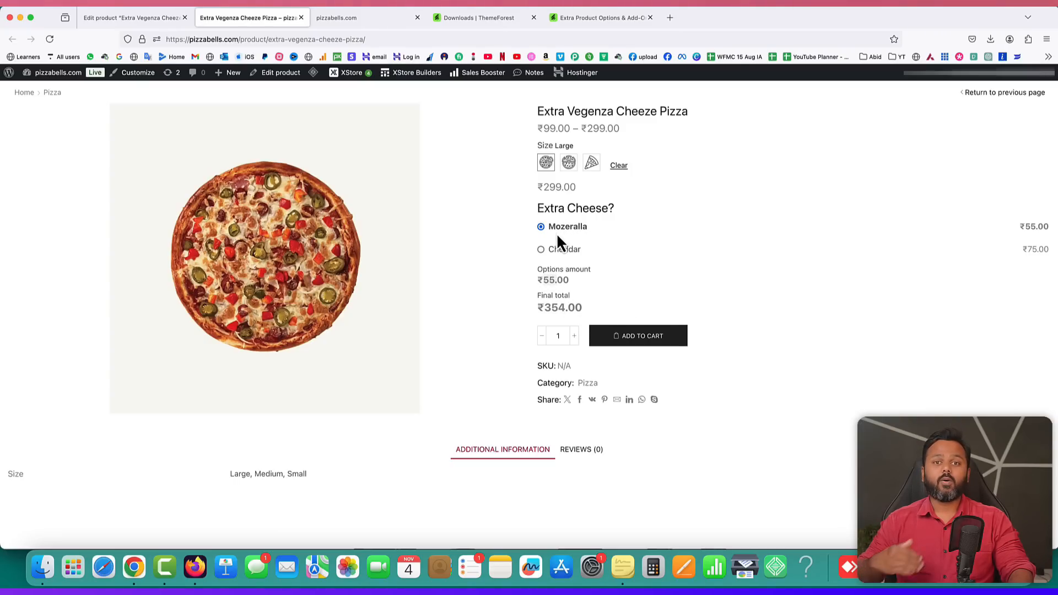
scroll(342, 78, "down", 1)
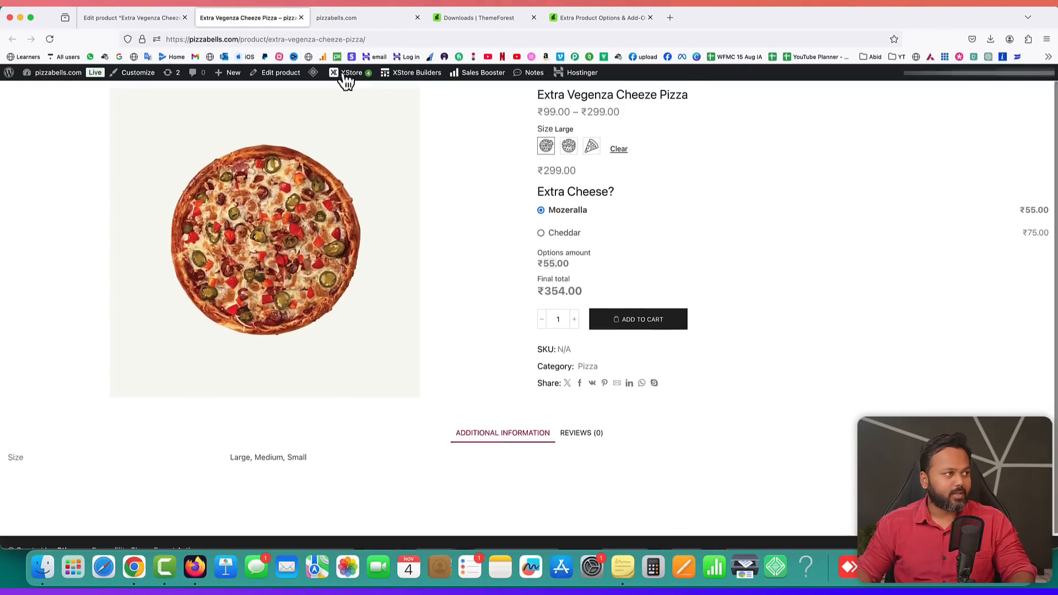
left_click(140, 19)
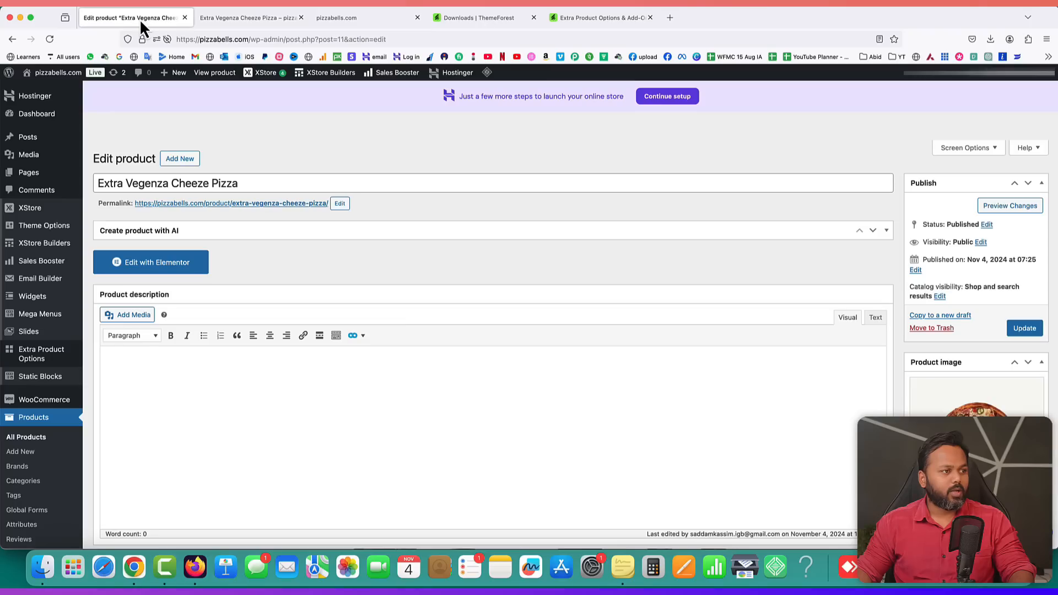
- Delete the existing Extra Product Options section and add a new empty section
left_click(210, 16)
scroll(474, 116, "up", 1)
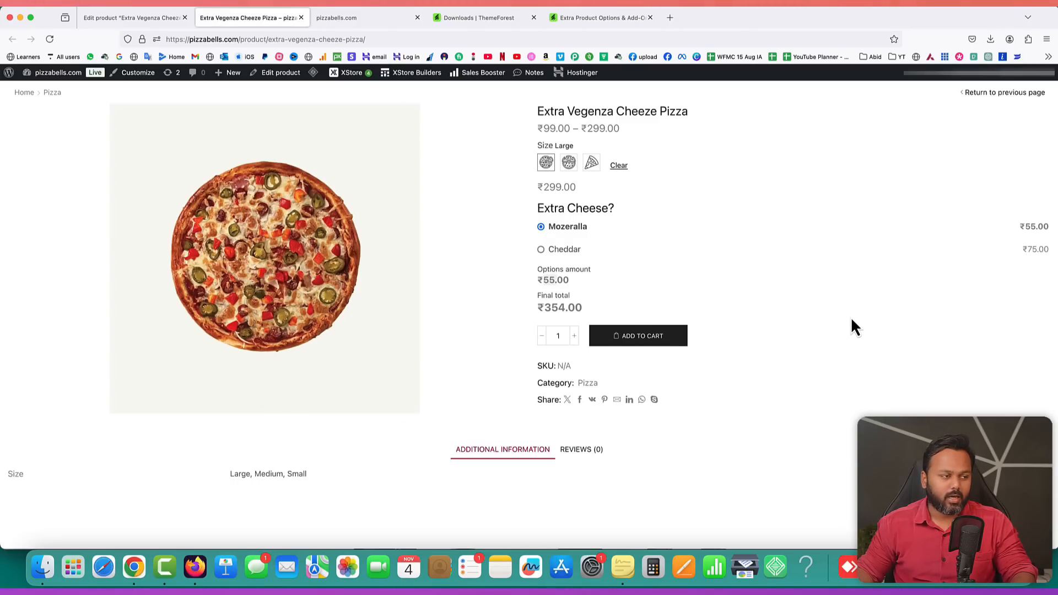
left_click(108, 17)
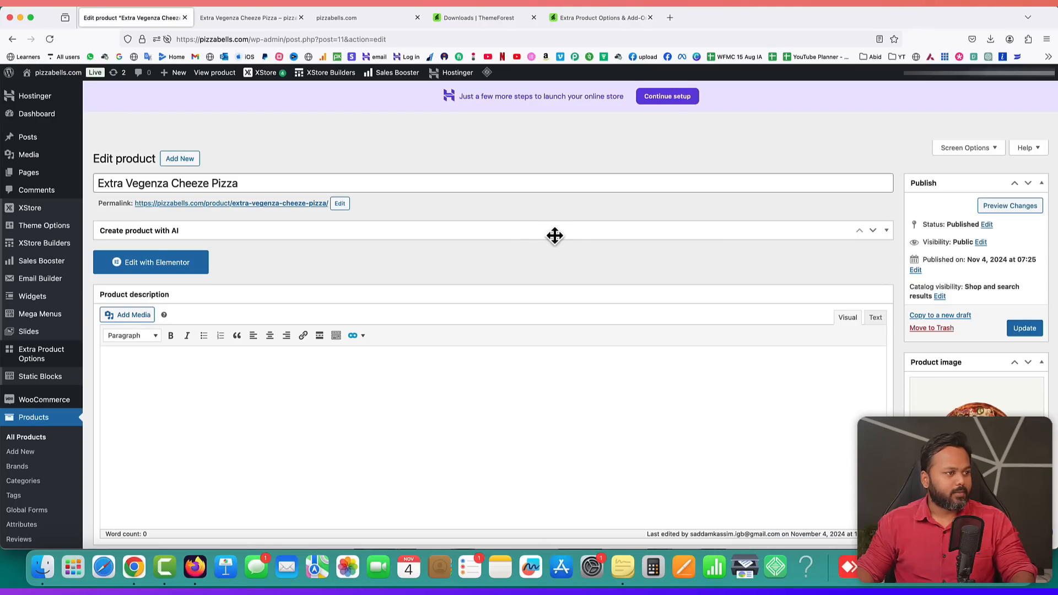
scroll(555, 236, "down", 10)
left_click(193, 316)
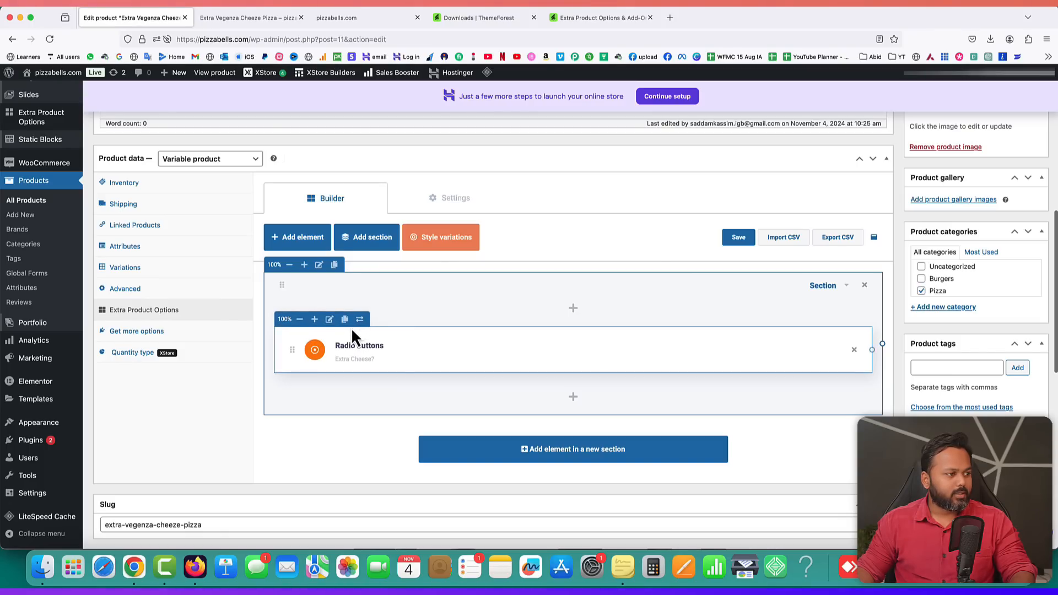
left_click(865, 285)
left_click(546, 325)
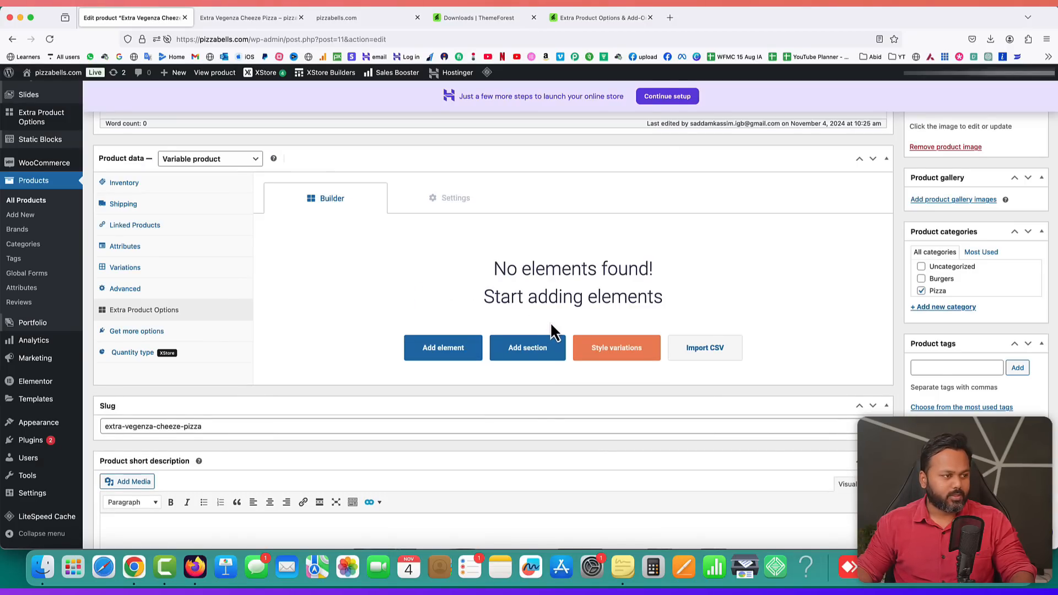
left_click(527, 349)
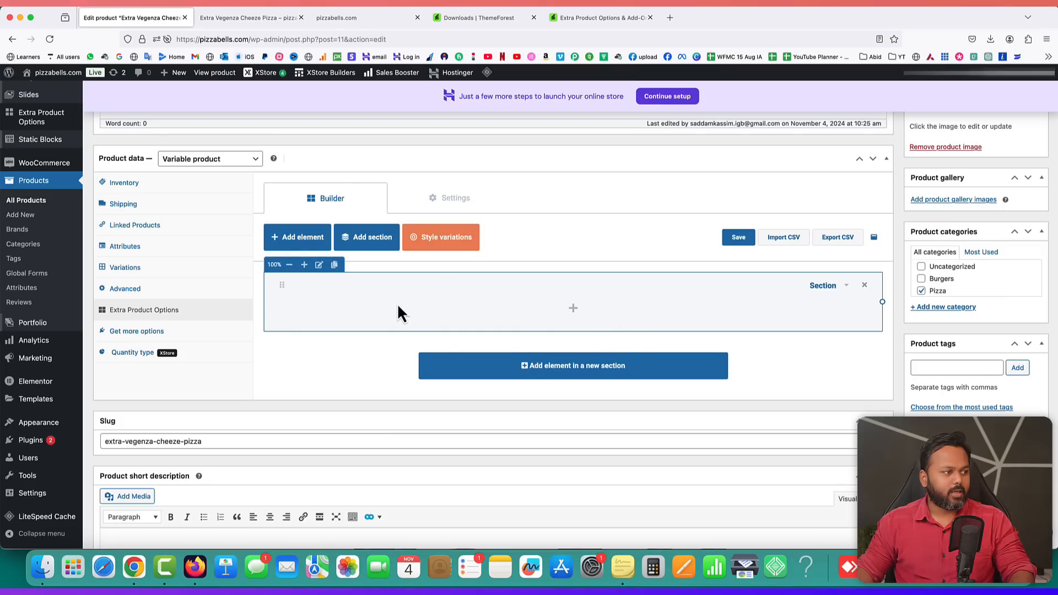
- Set the new section's style to Box and bring up the element chooser
left_click(320, 265)
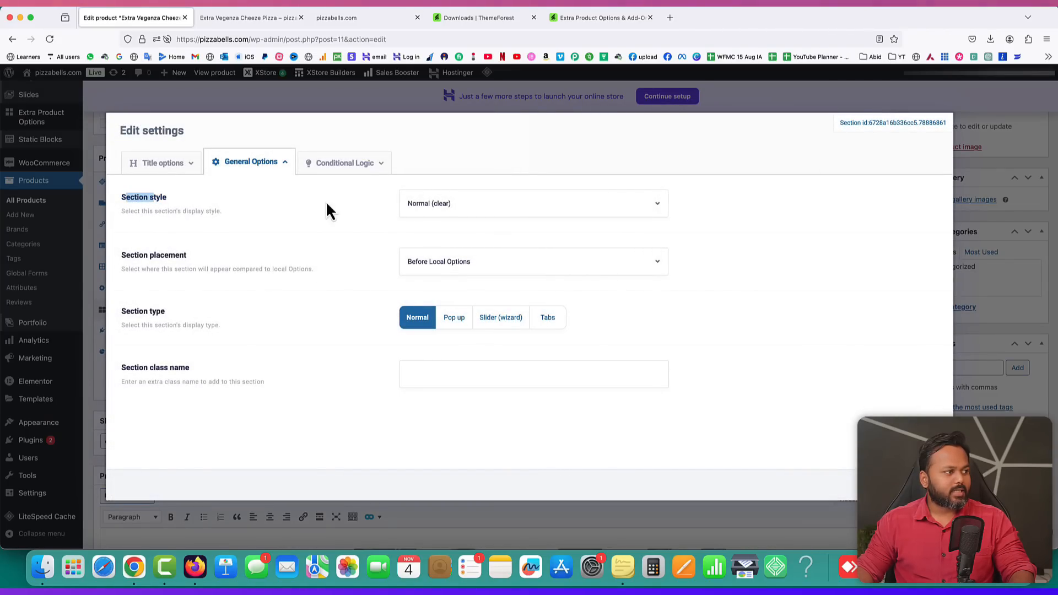
left_click(452, 209)
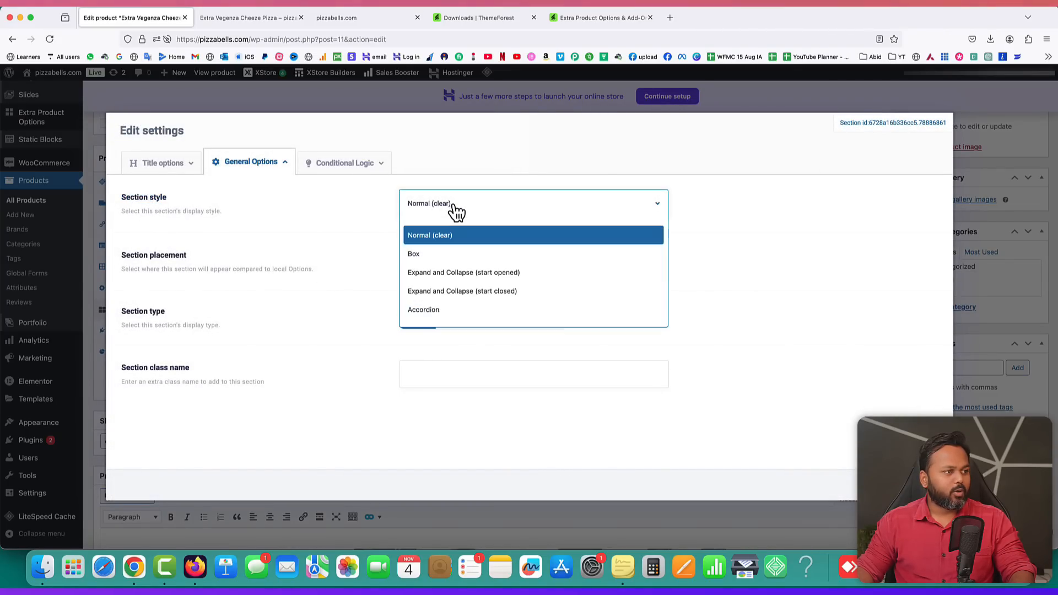
left_click(441, 255)
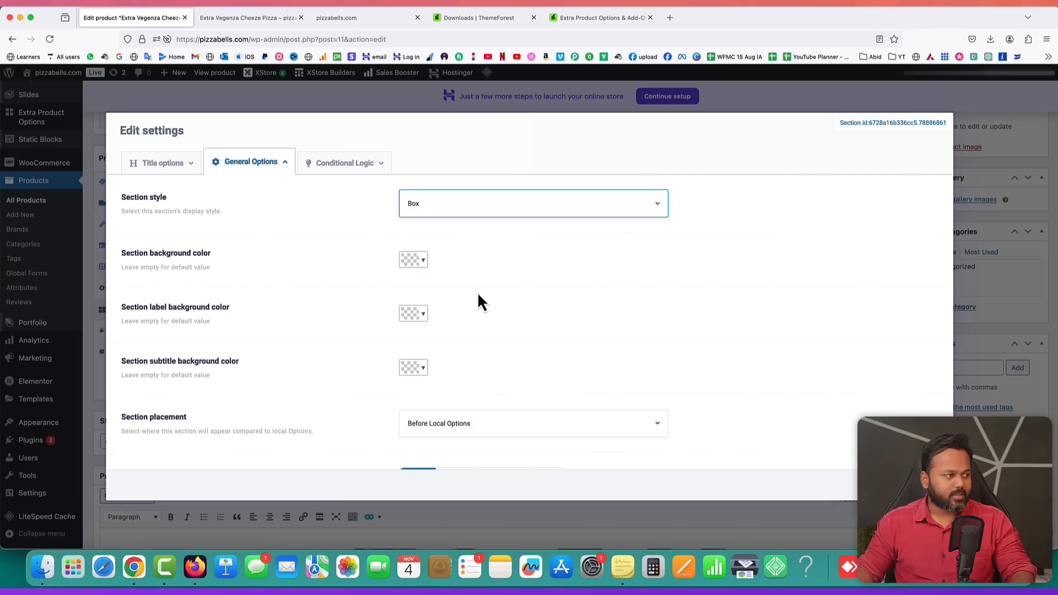
left_click(455, 232)
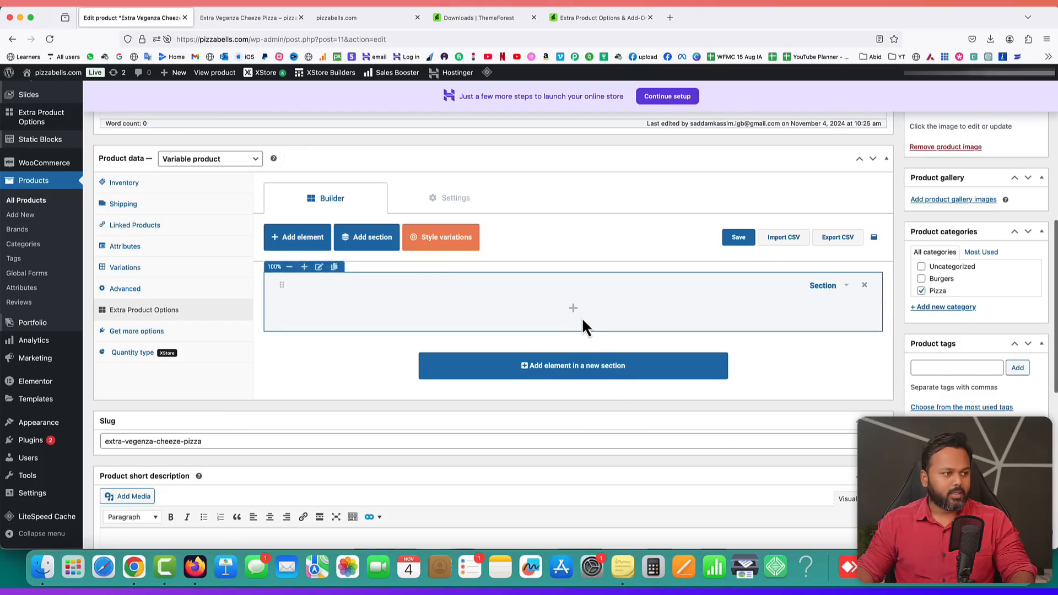
left_click(580, 318)
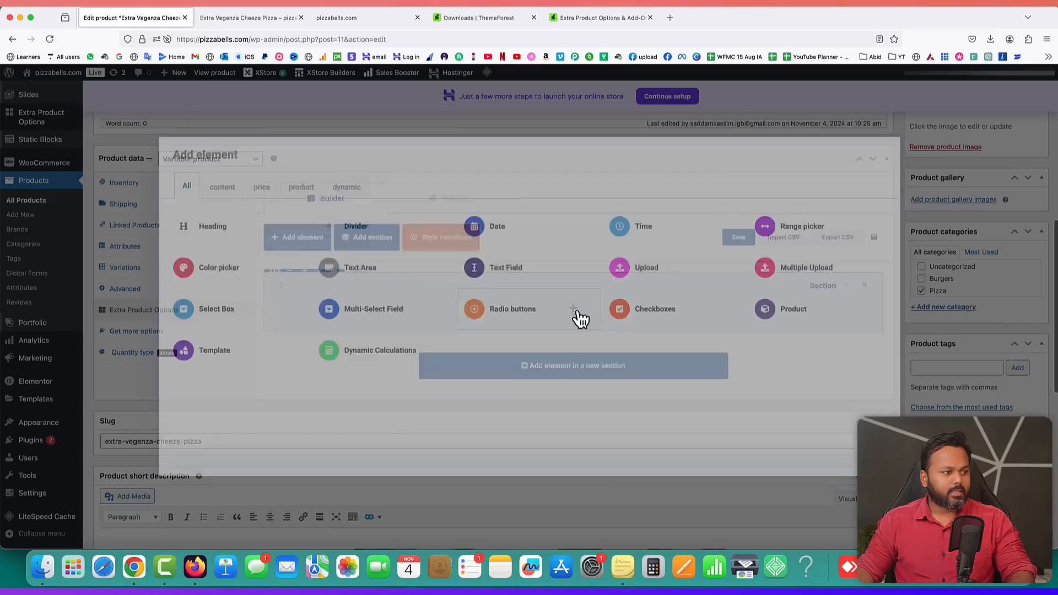
- Add a Radio buttons element to the section and label it 'Extra Cheese'
left_click(508, 309)
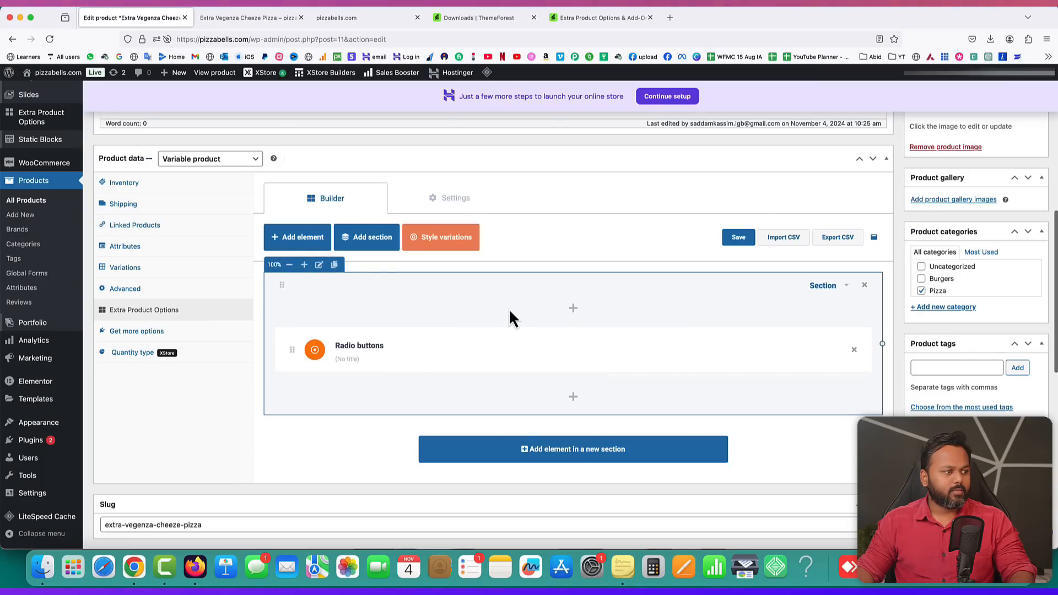
left_click(329, 319)
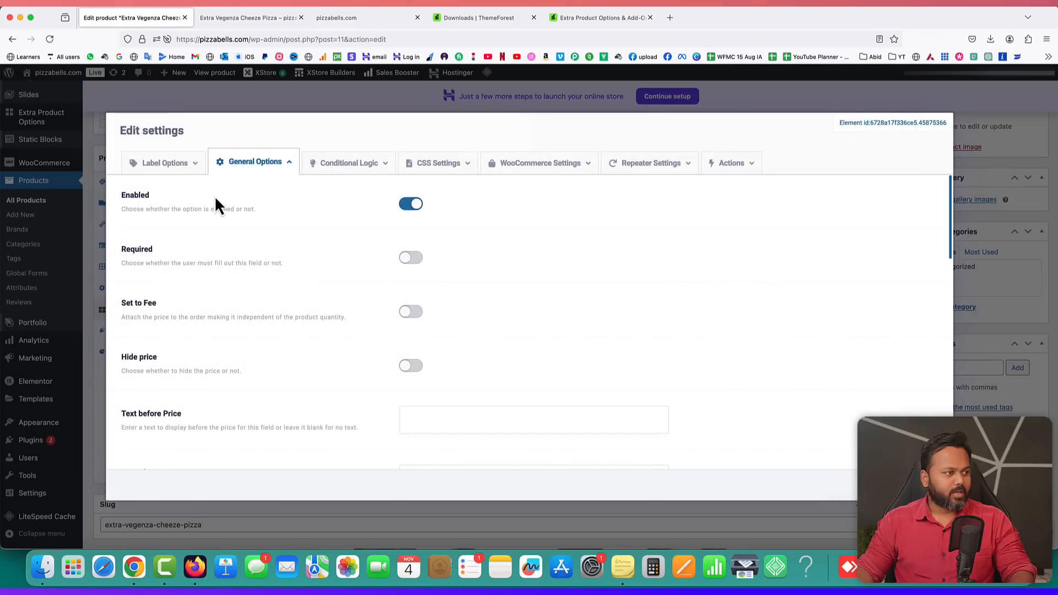
left_click(179, 171)
left_click(414, 263)
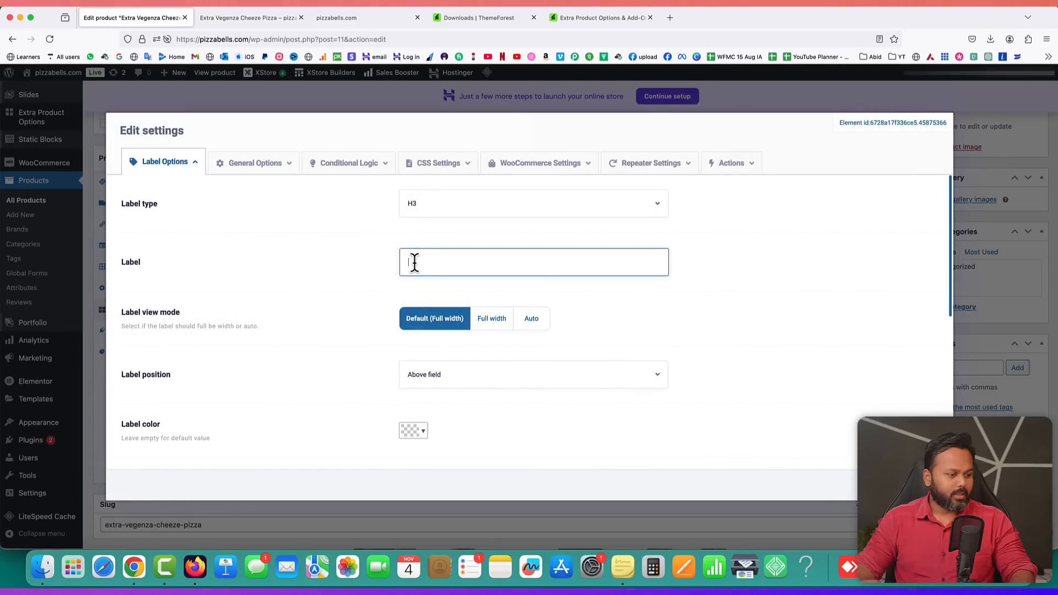
type("Extra")
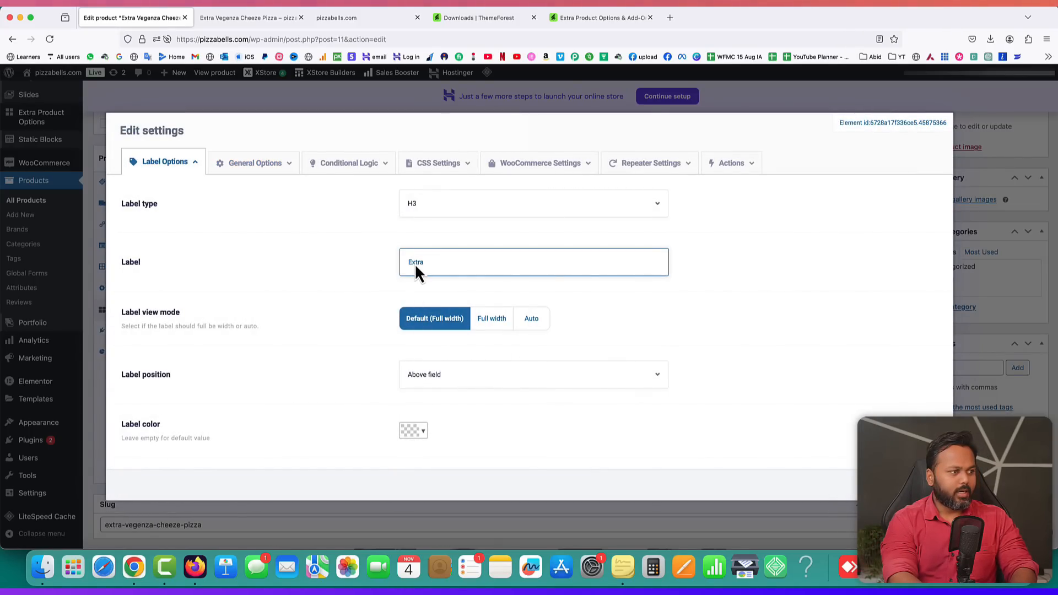
type(" Cheese?")
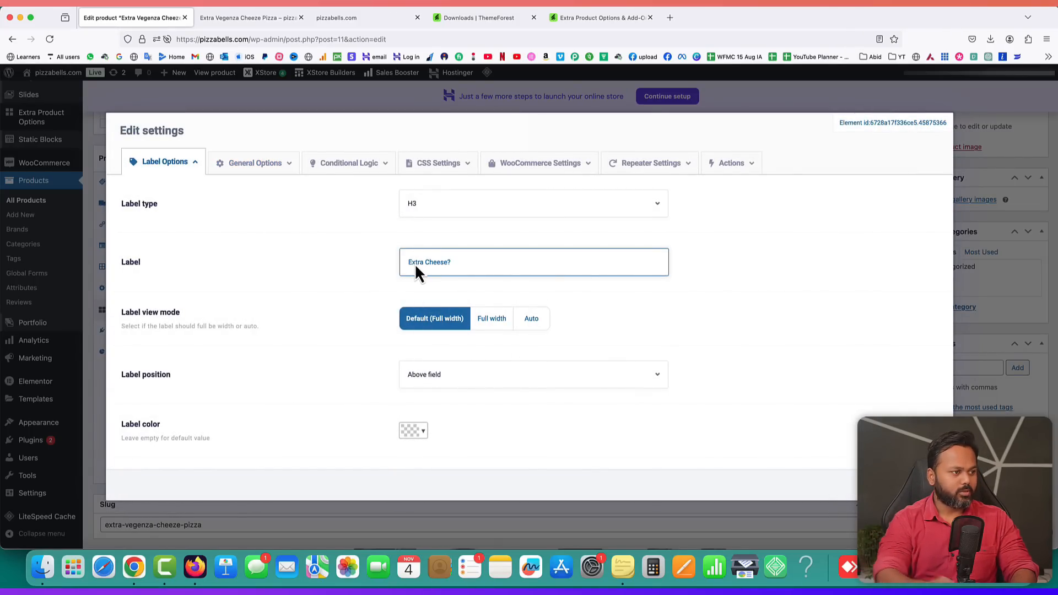
left_click(253, 163)
- Add the choices Mozerella priced 55 and Cheddar priced 75
scroll(506, 383, "down", 10)
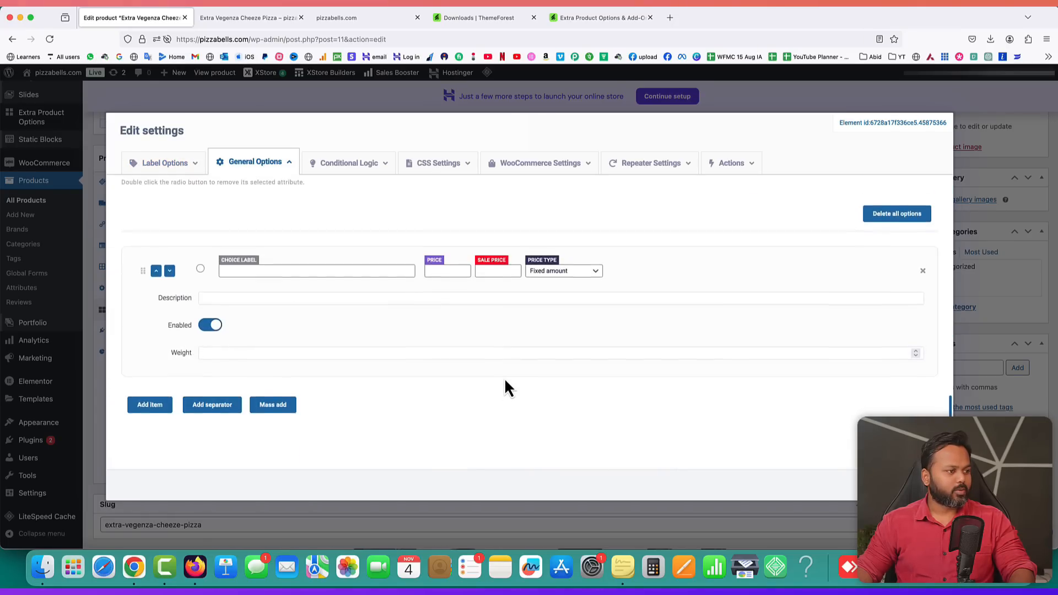
left_click(243, 306)
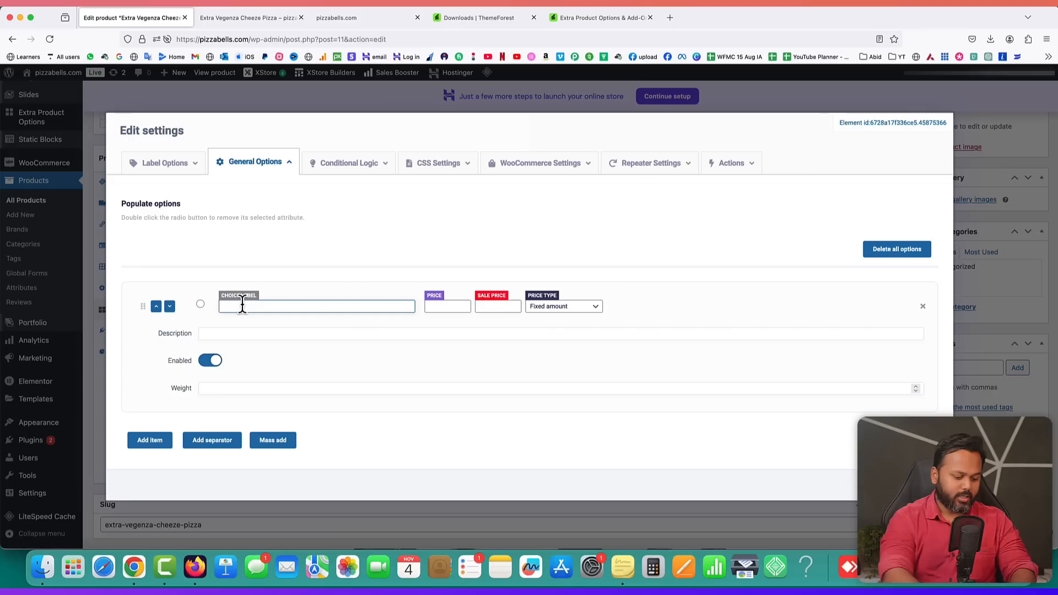
type("Mozeralla")
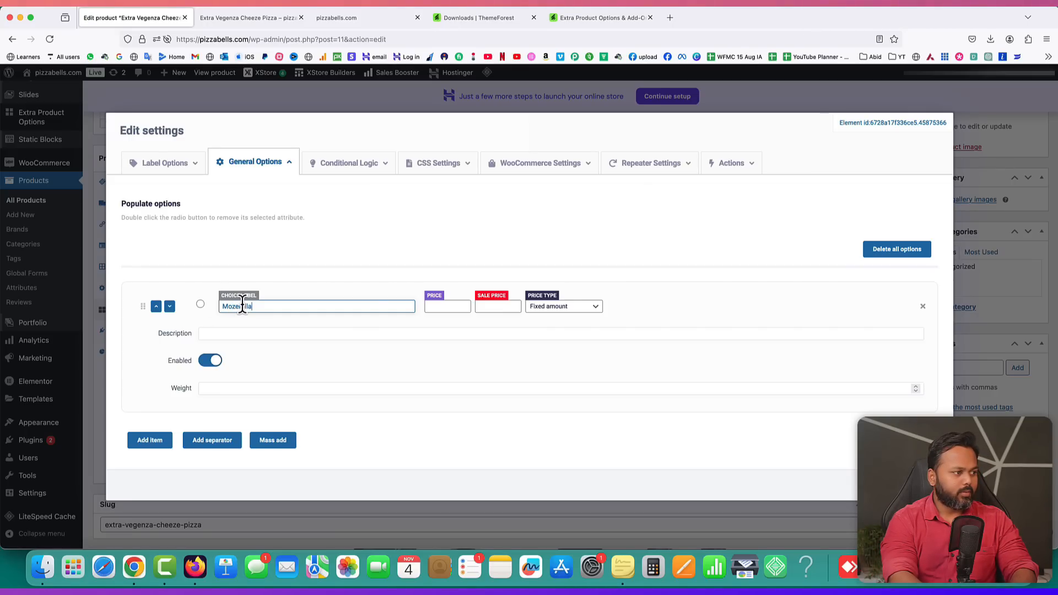
left_click(452, 306)
type("55")
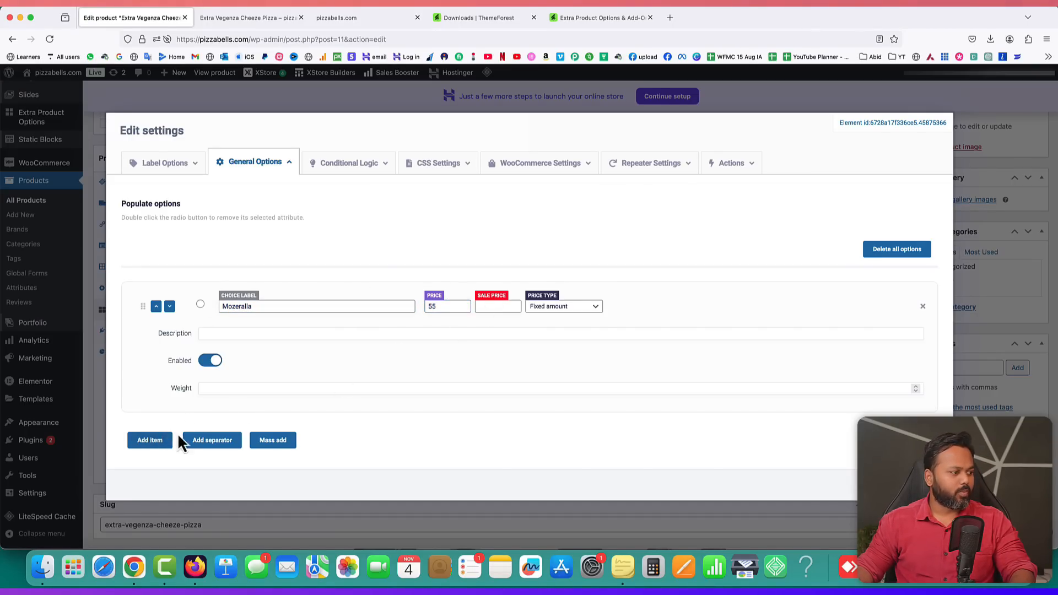
left_click(162, 440)
left_click(276, 358)
type("C")
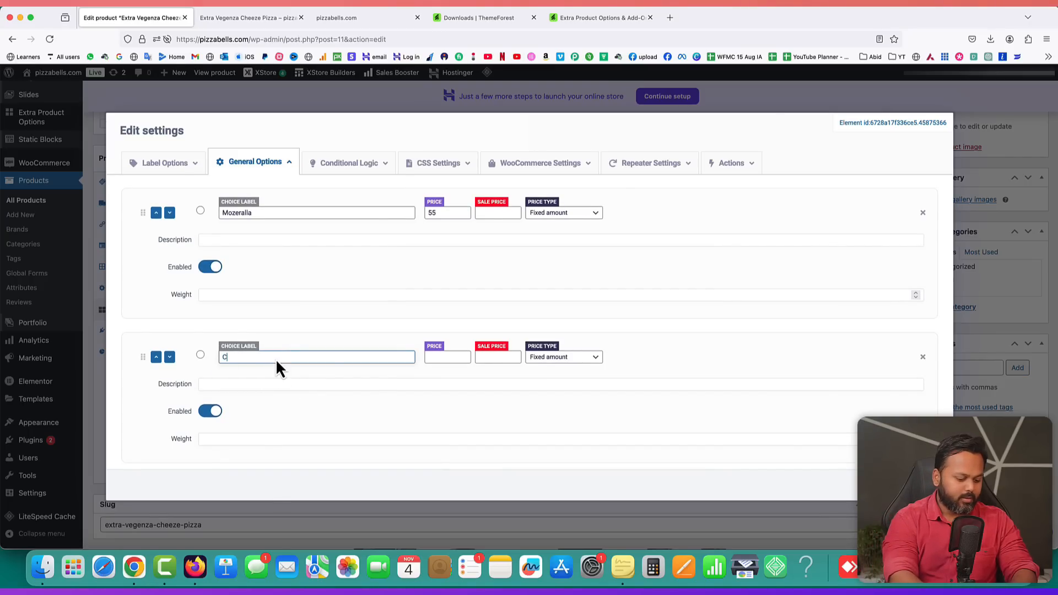
type("heddar")
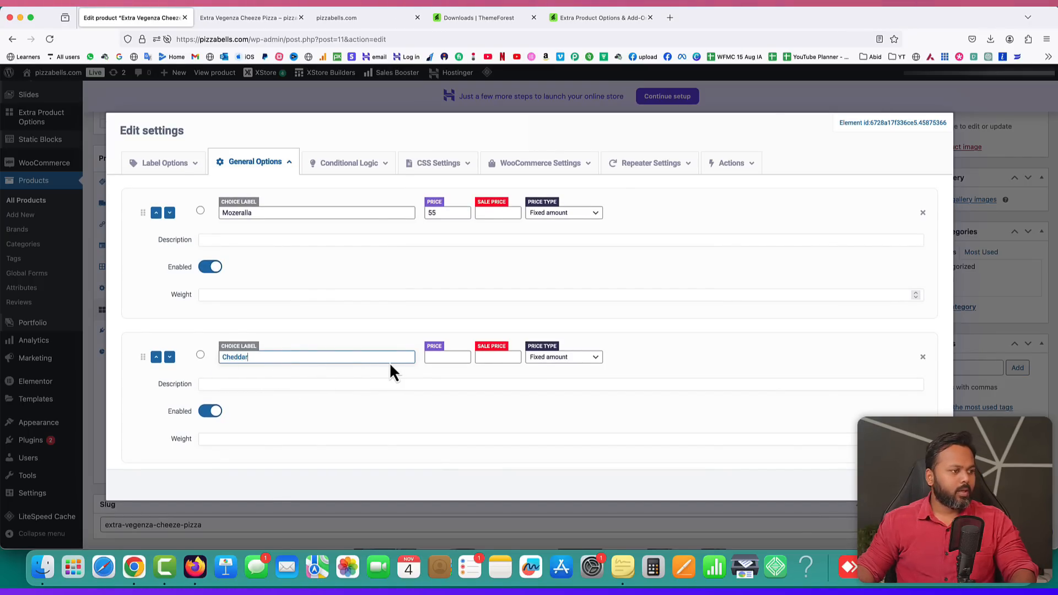
left_click(433, 357)
type("7")
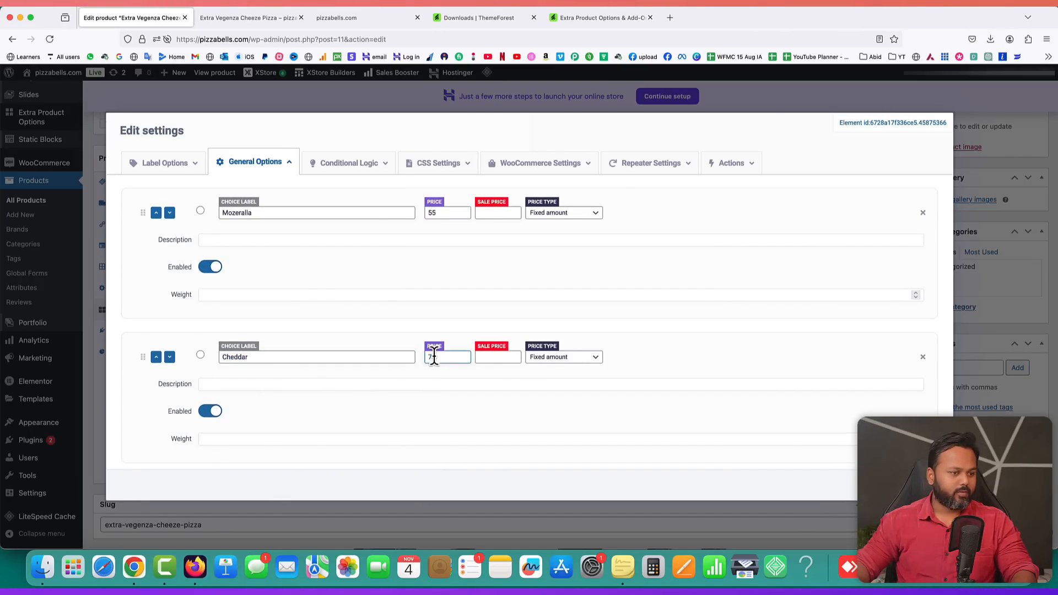
type("5")
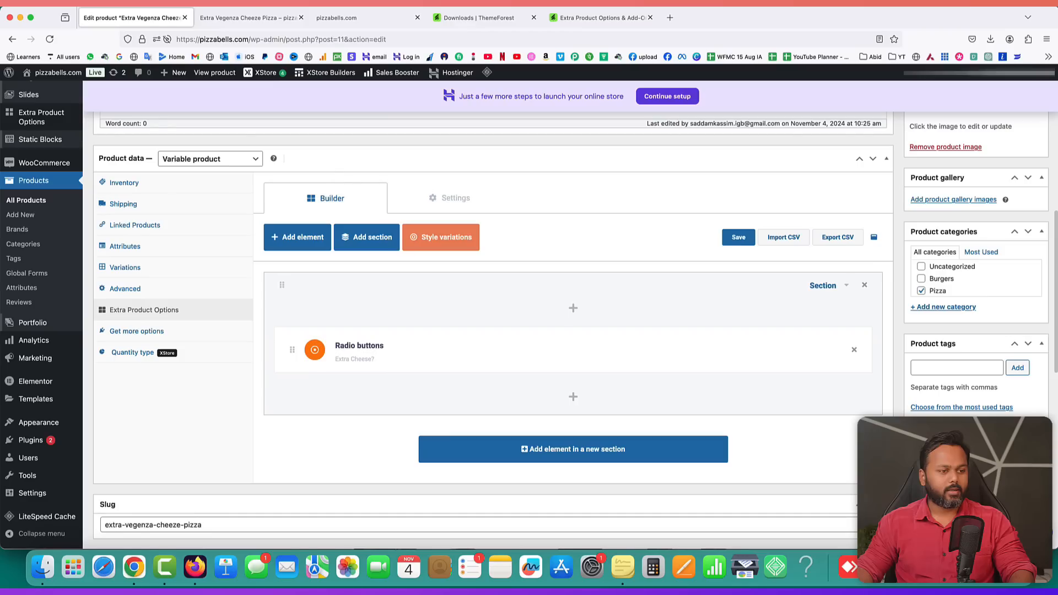
scroll(864, 289, "up", 10)
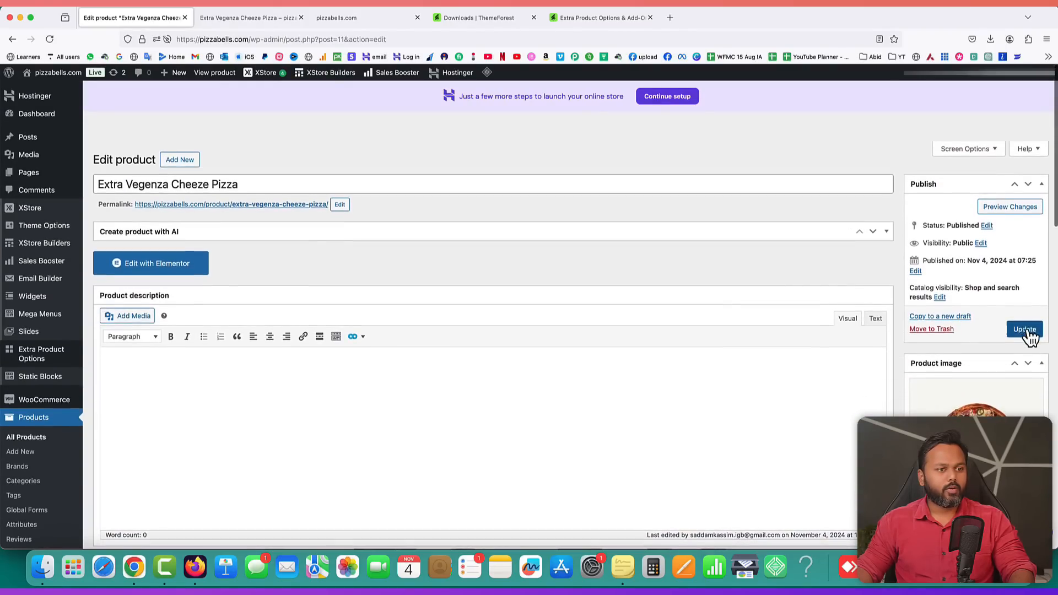
- Update the product, then purge all LiteSpeed cache from the live product page
left_click(1025, 329)
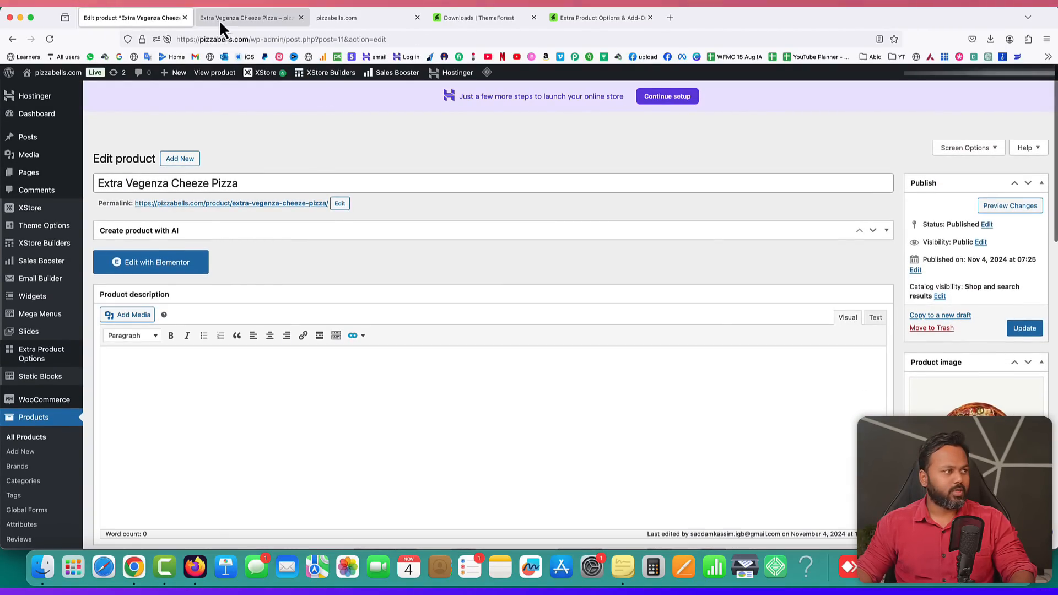
left_click(220, 19)
mouse_move(314, 77)
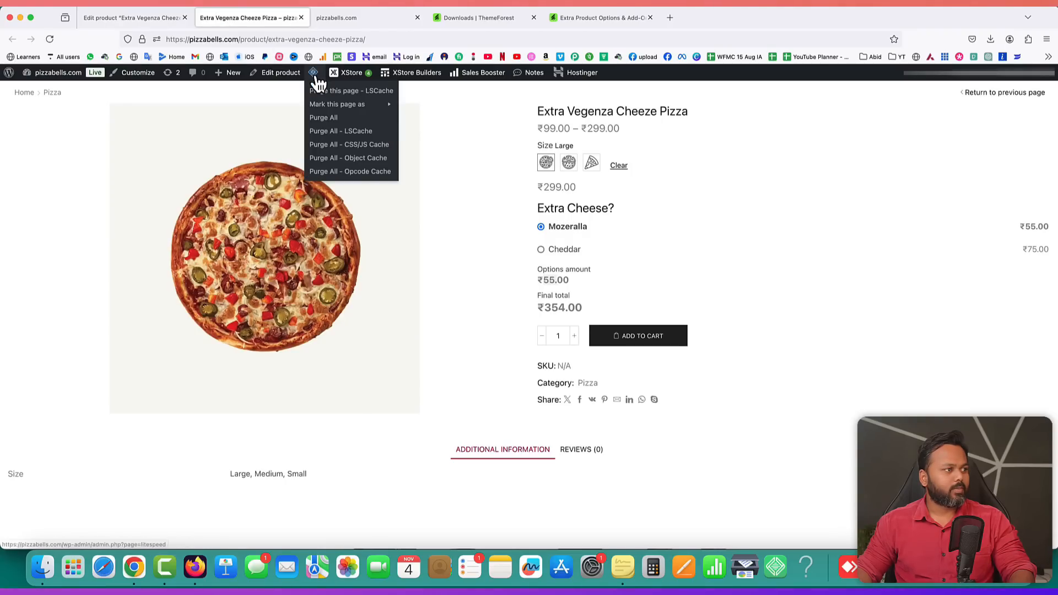
left_click(324, 117)
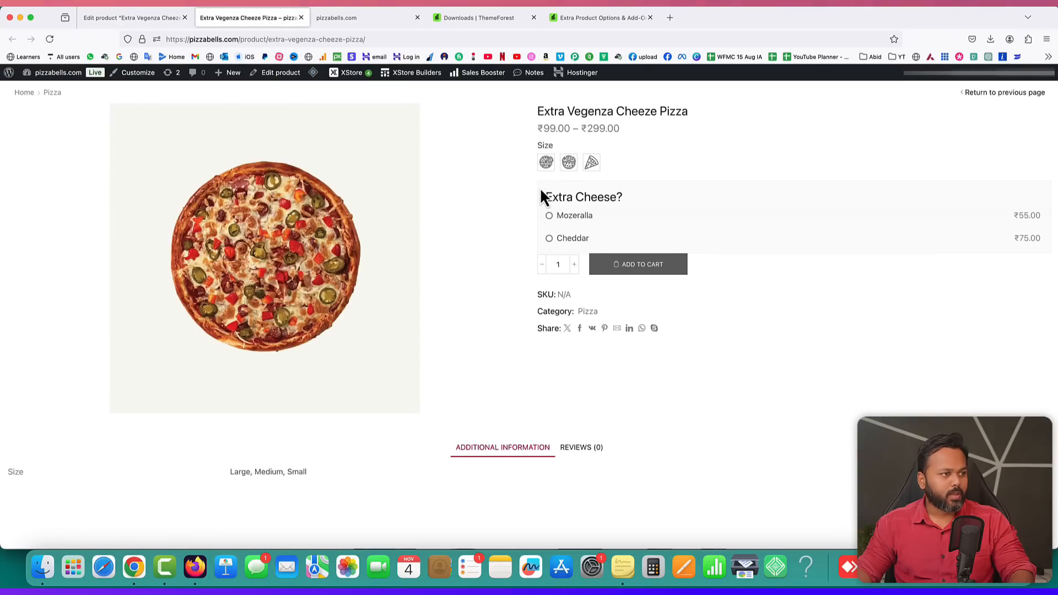
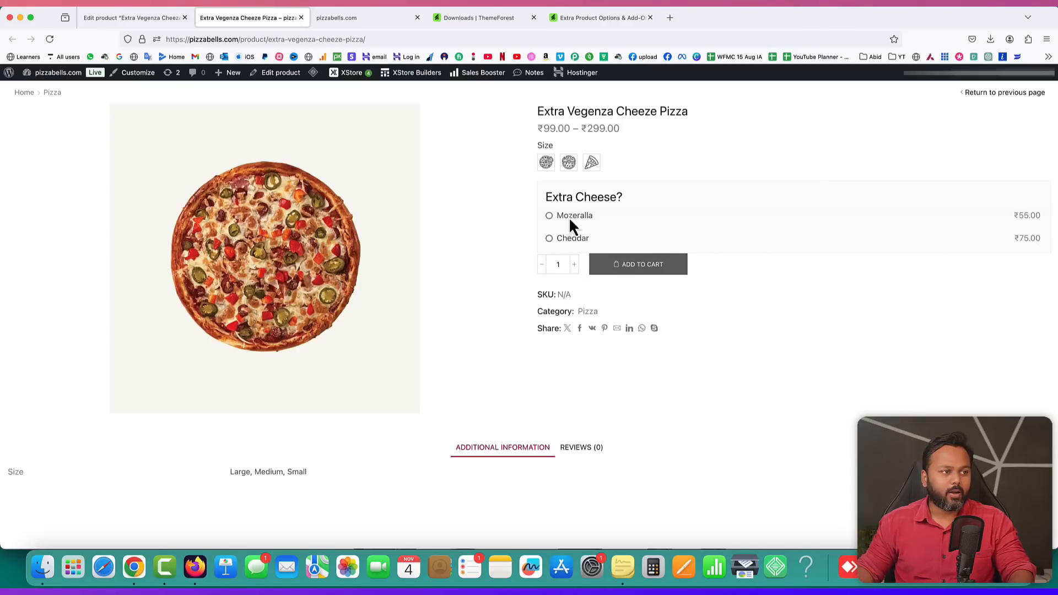
- Go back to the product's edit page and scroll down to the Product data panel
left_click(130, 18)
scroll(606, 276, "down", 10)
- Clone the 'Extra Cheese?' radio buttons group and relabel the copy 'Select Crust'
left_click(144, 283)
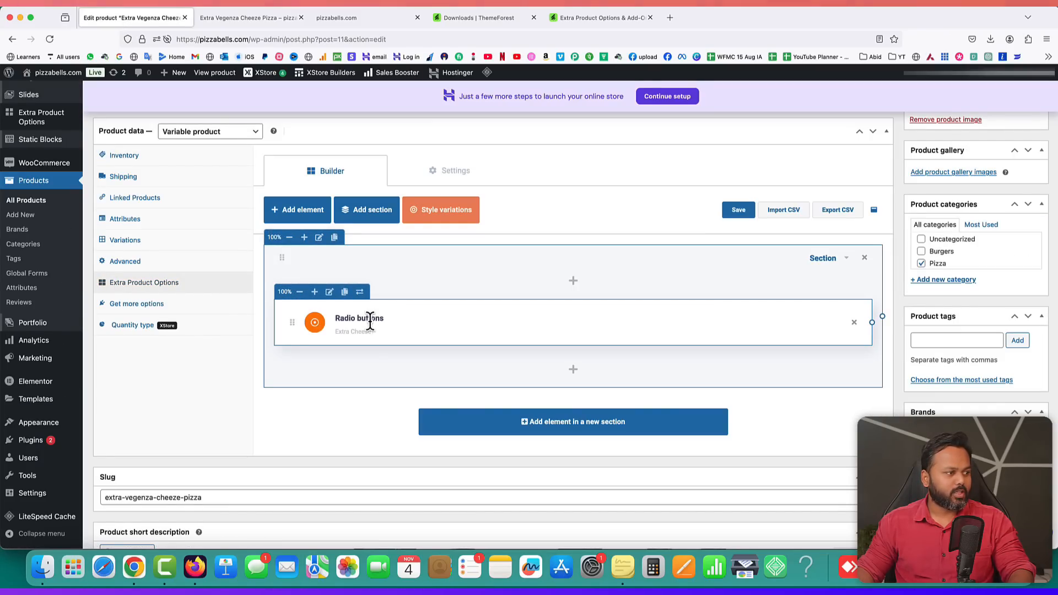
left_click(345, 292)
left_click(544, 322)
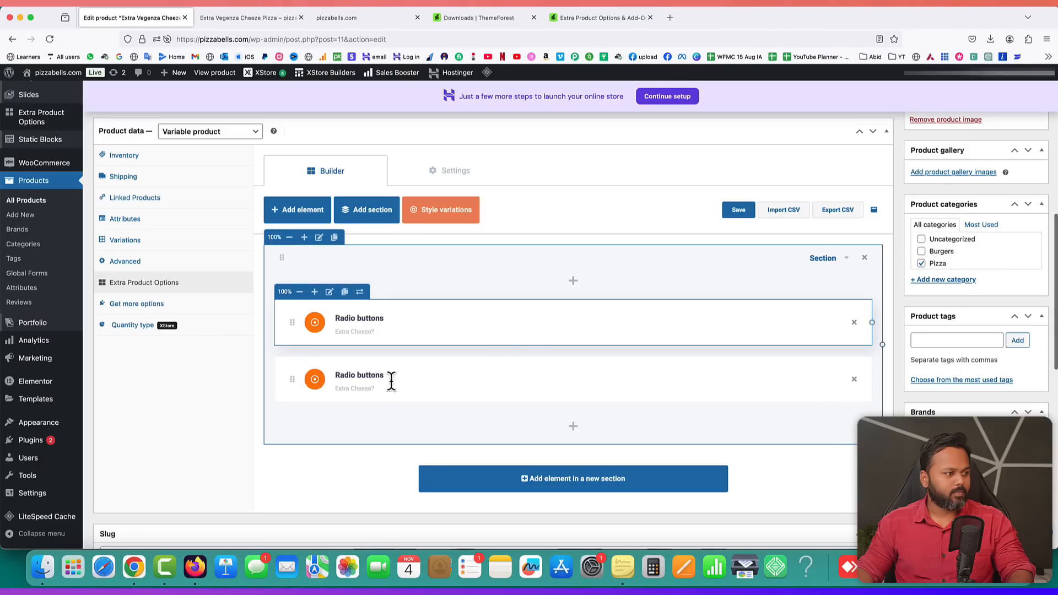
left_click(329, 348)
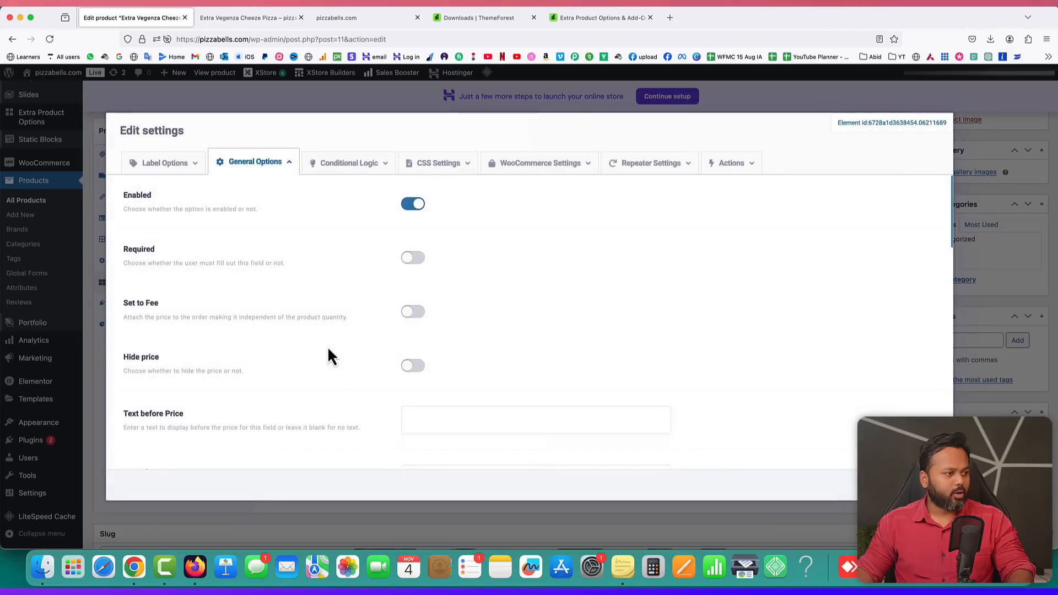
left_click(145, 164)
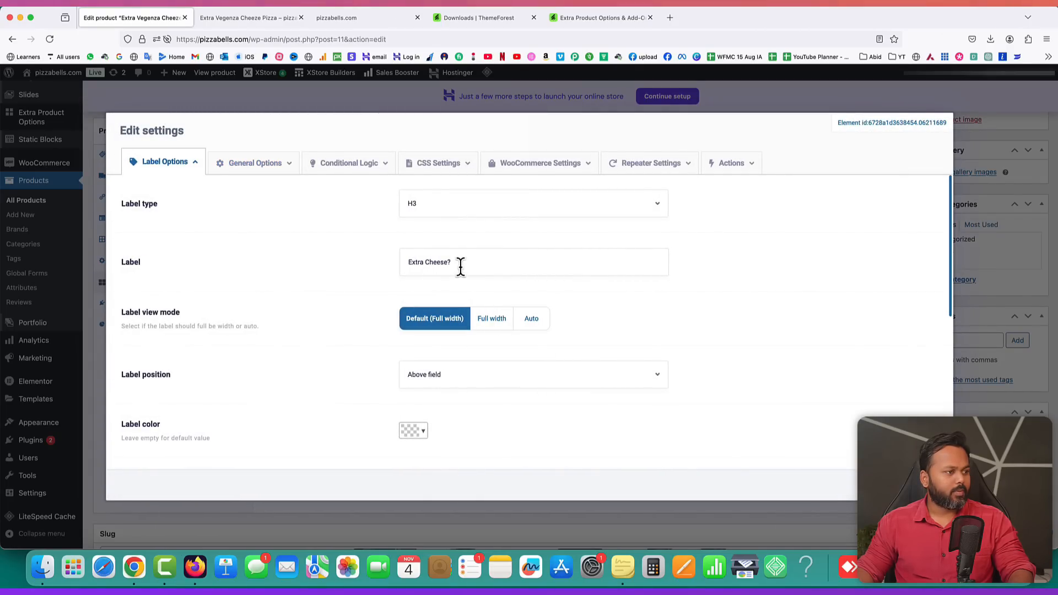
left_click_drag(460, 266, 397, 260)
type("Se")
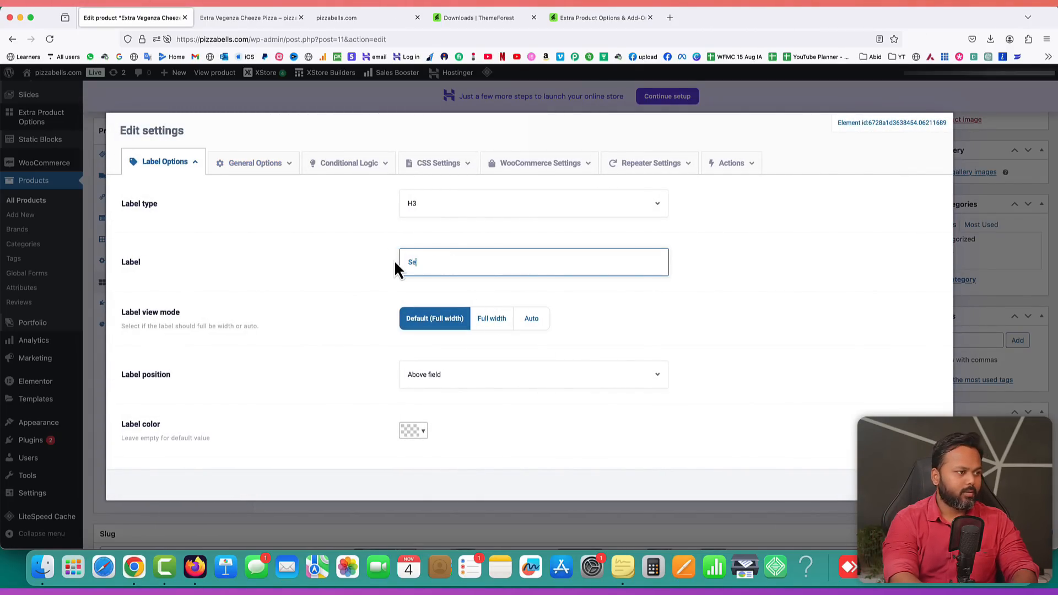
type("lect Crust")
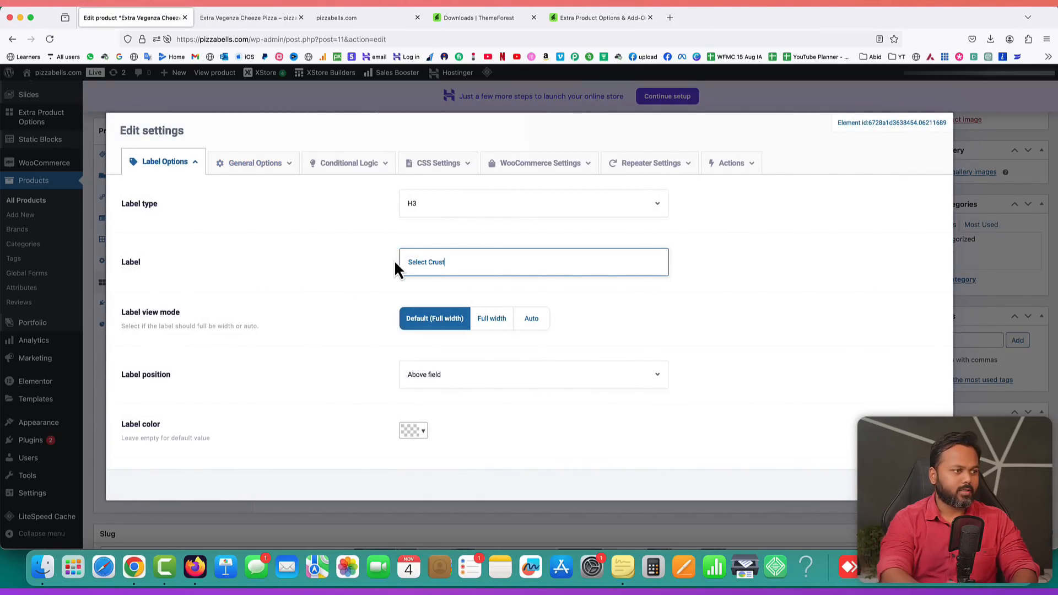
- Change the copied choices to Stuffed Crust and Cheese Crust priced 115
left_click(249, 167)
scroll(454, 312, "down", 20)
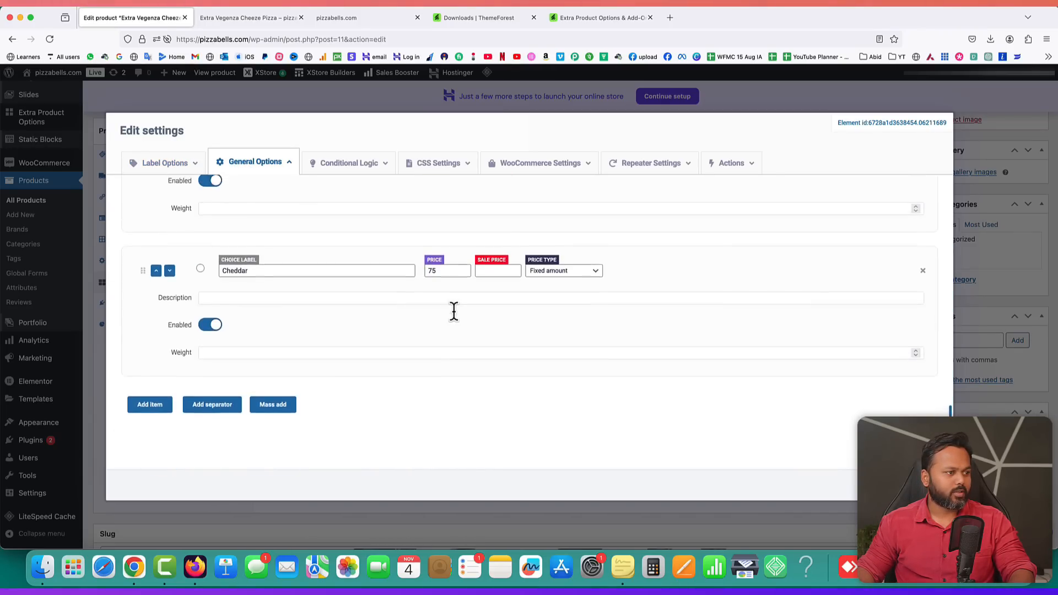
scroll(292, 265, "up", 3)
left_click_drag(270, 235, 231, 235)
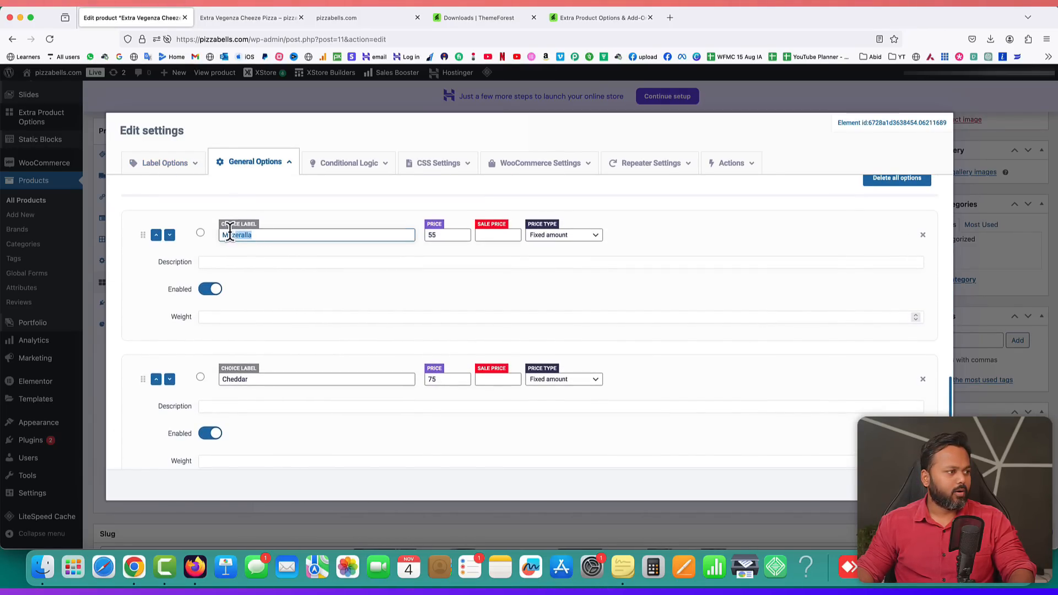
type("Stu")
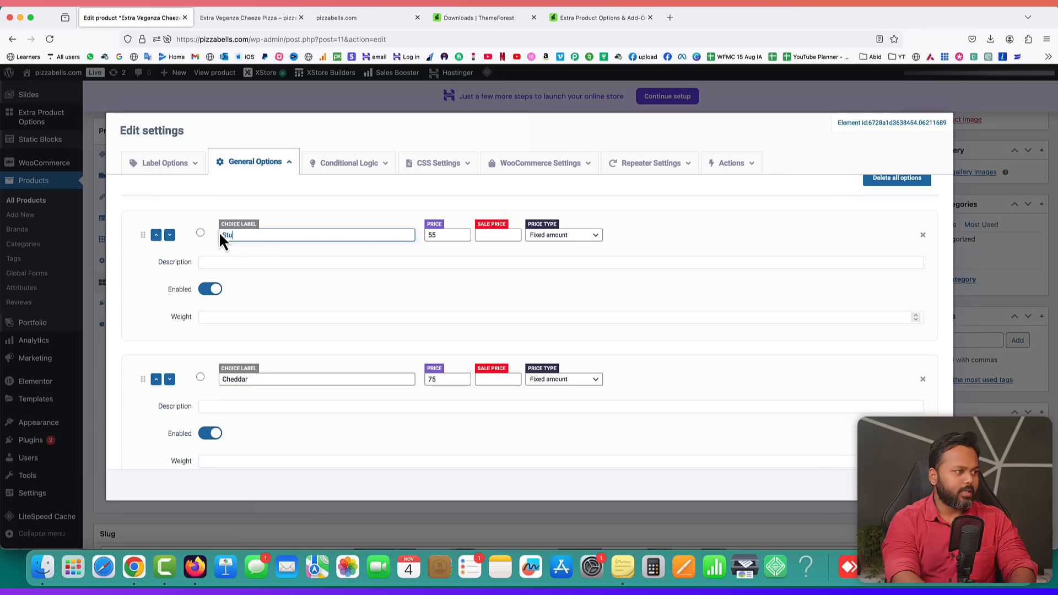
type("ffed Crust")
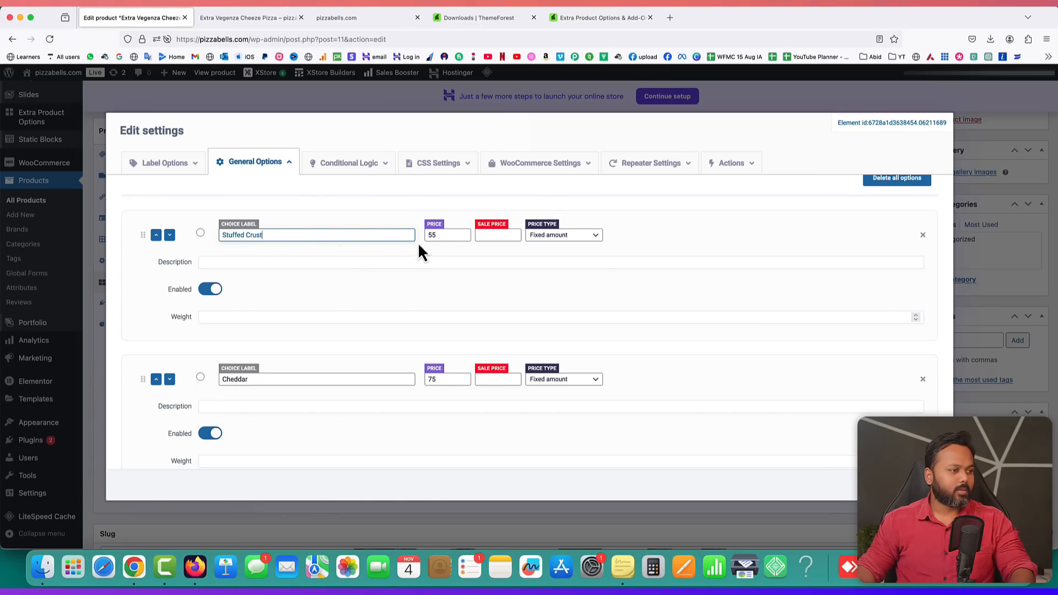
key("Tab")
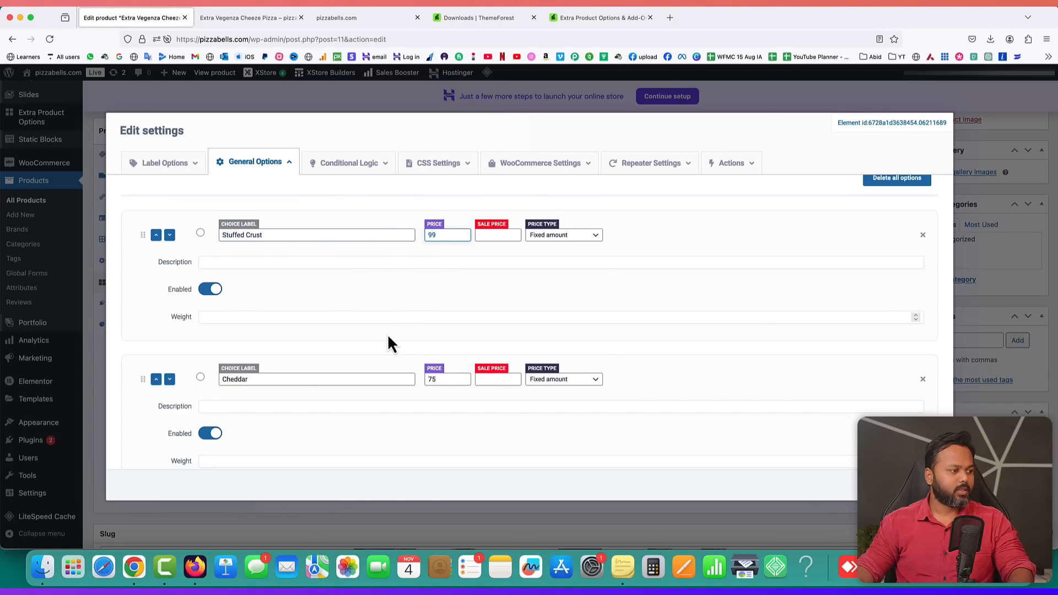
left_click_drag(284, 377, 200, 376)
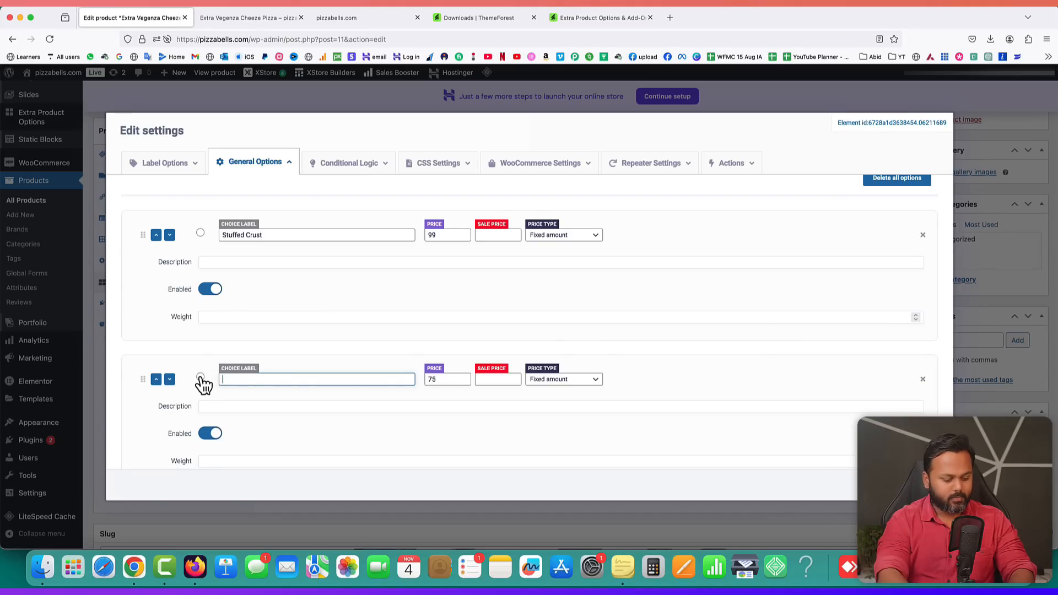
type("Cheese Burst")
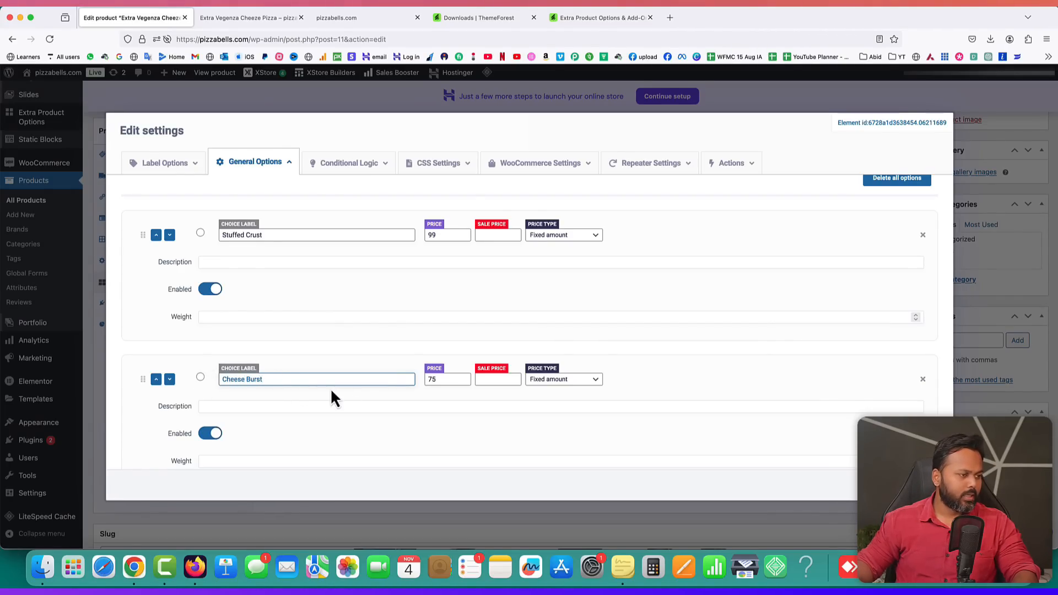
double_click(444, 380)
type("1")
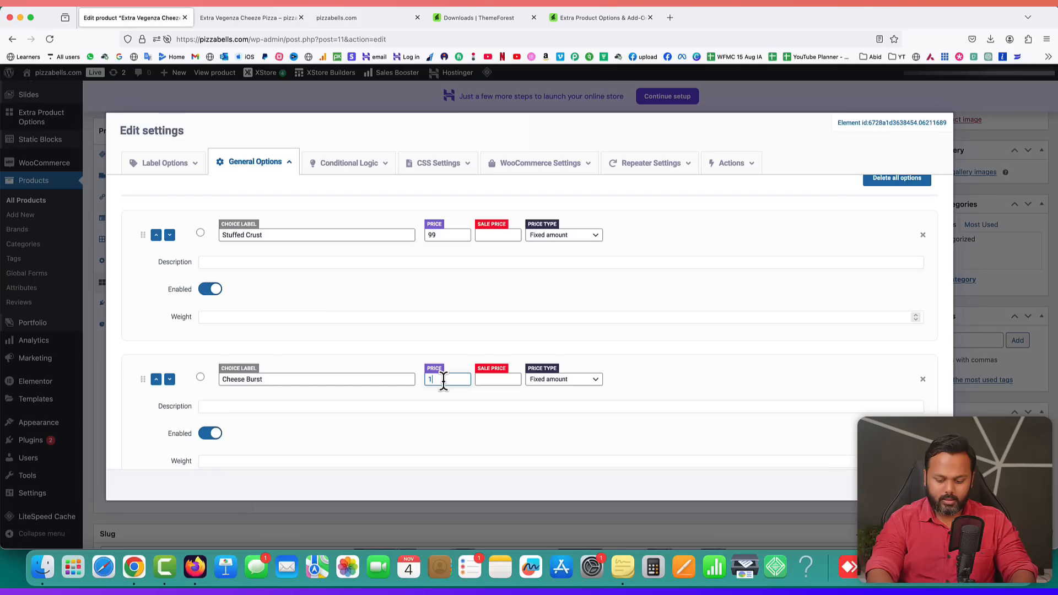
type("15")
- Add a Garlic Crust choice priced 85 and close the group settings
scroll(298, 403, "down", 3)
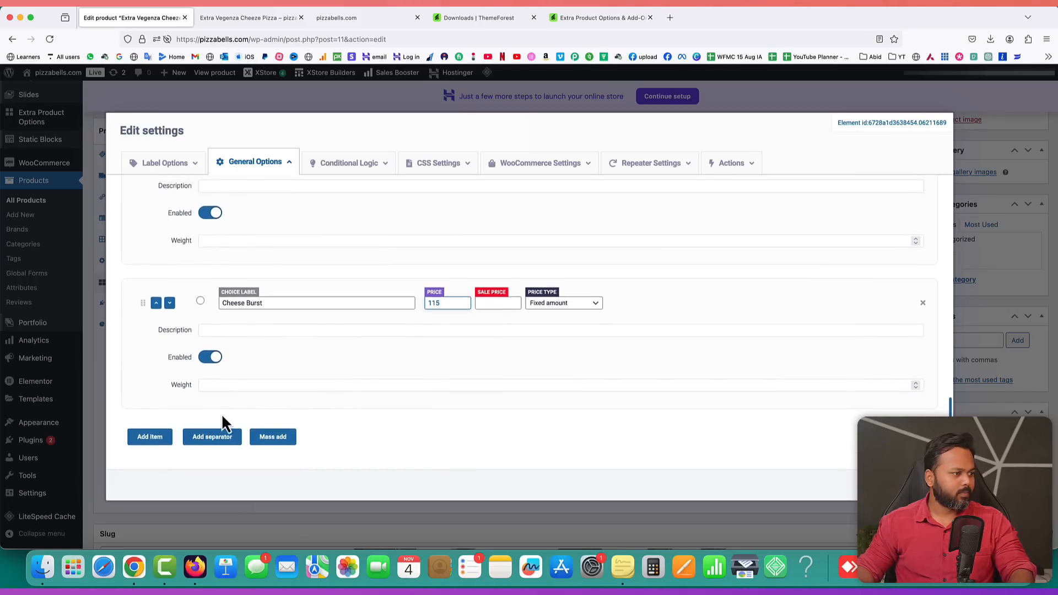
left_click(154, 444)
left_click(242, 452)
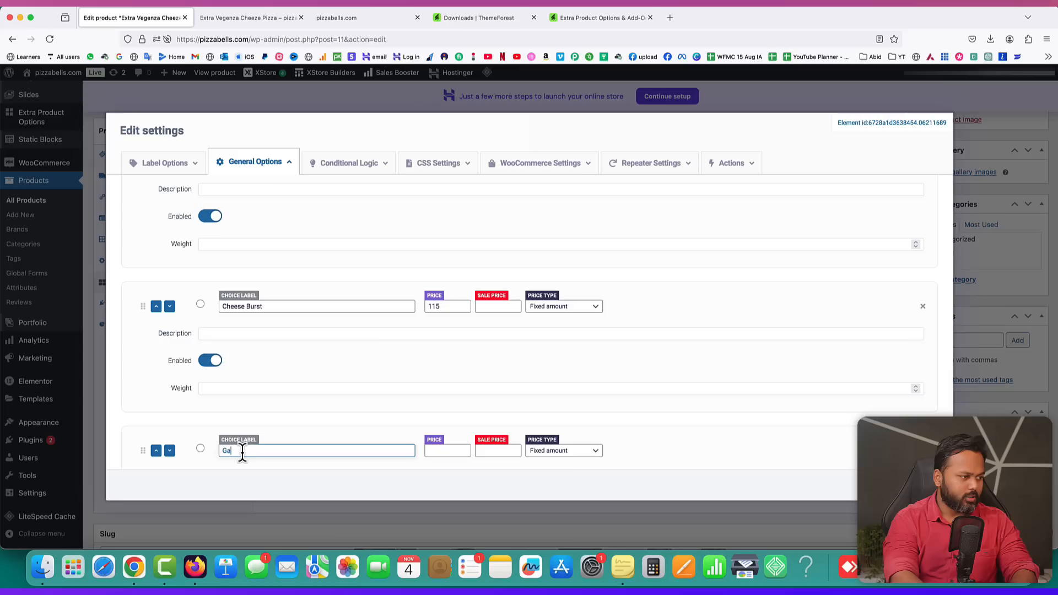
type("Garlic Crust")
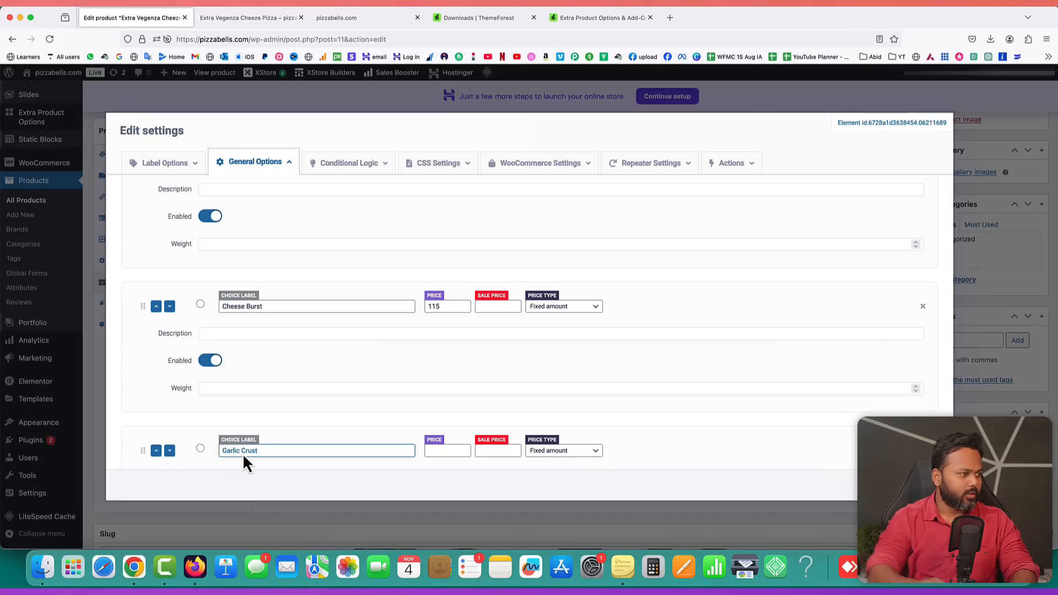
left_click(249, 307)
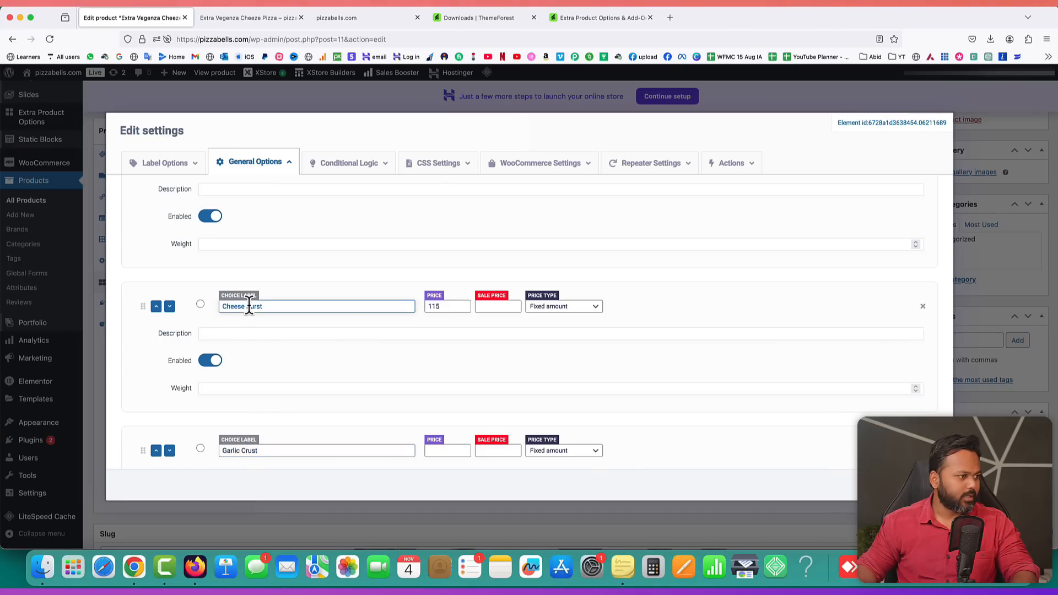
key("Caps_Lock")
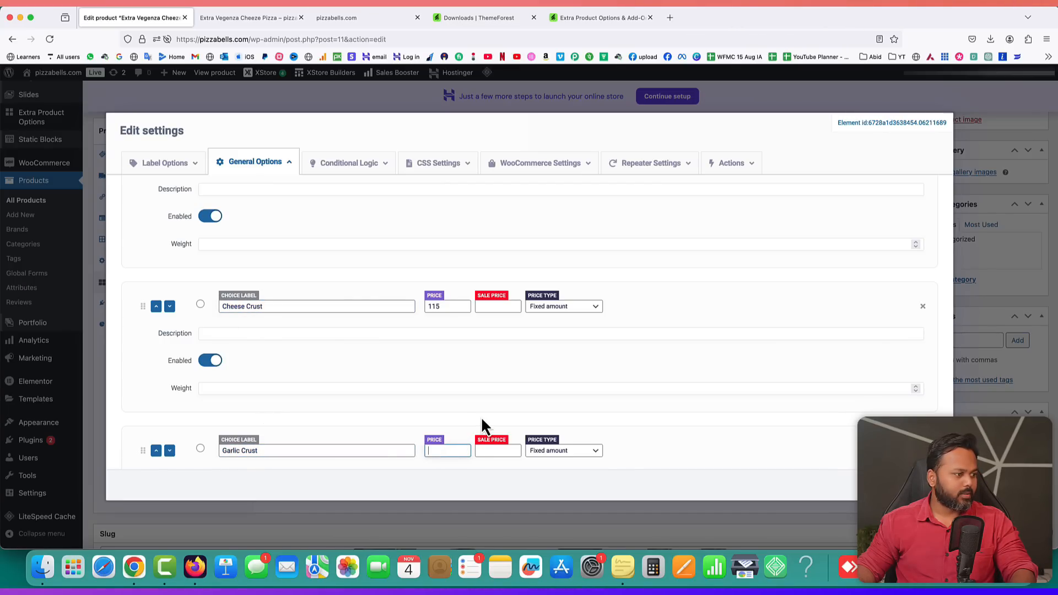
scroll(484, 421, "down", 1)
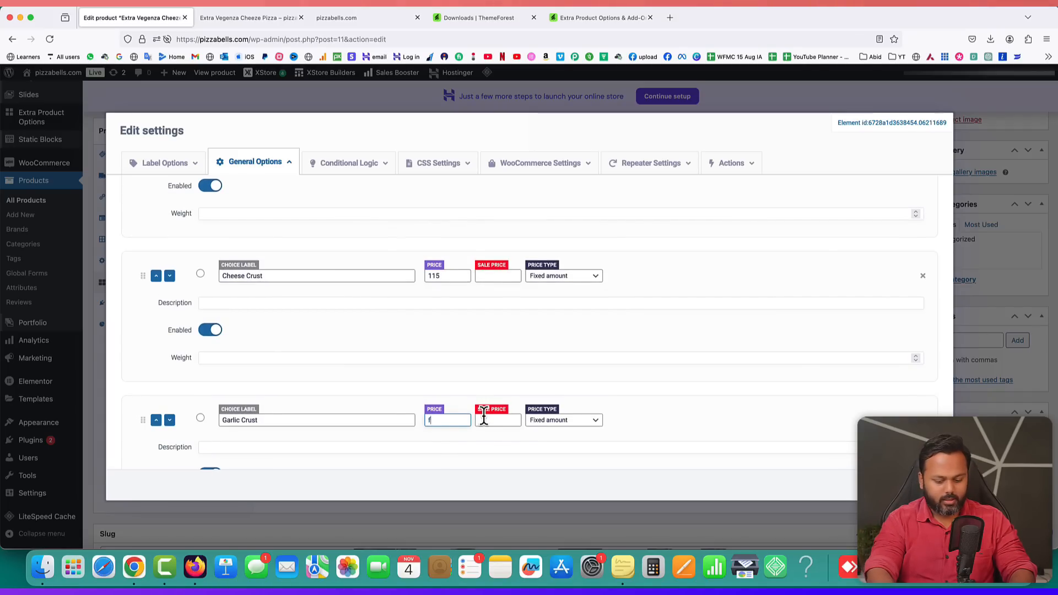
key("BackSpace")
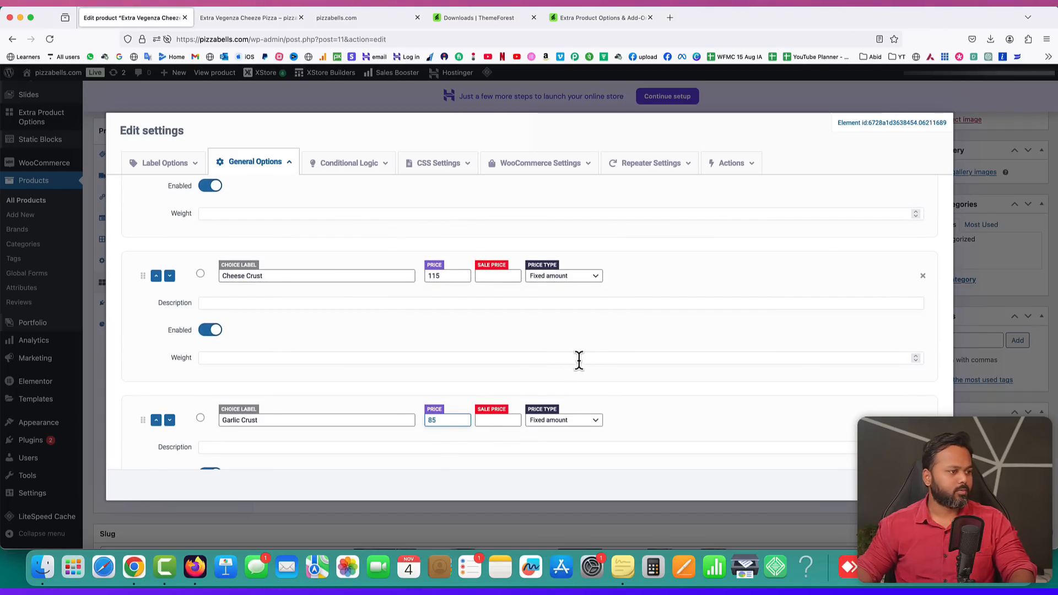
scroll(578, 359, "down", 3)
left_click(893, 485)
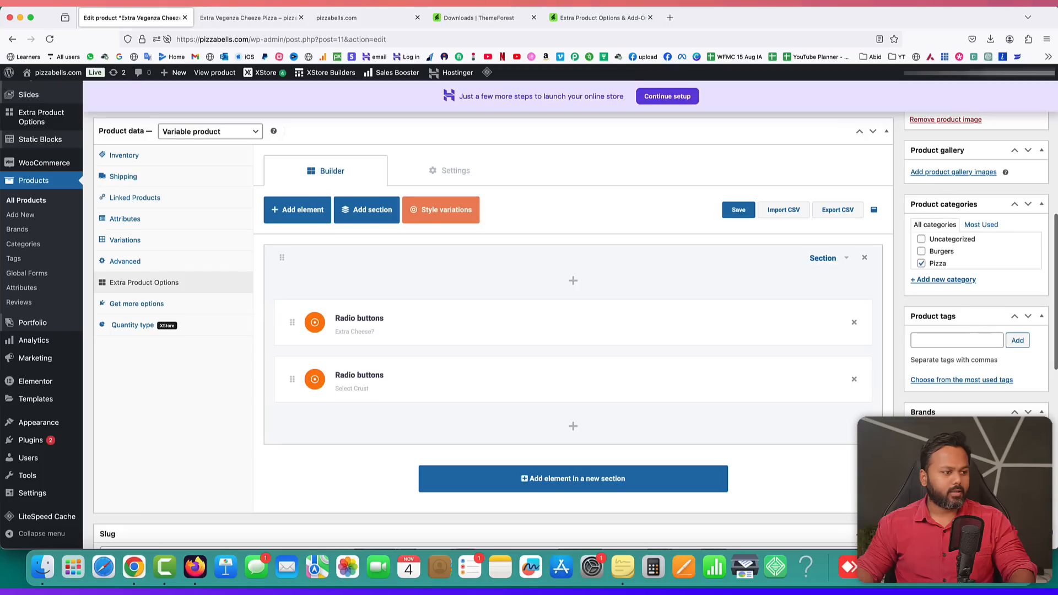
scroll(871, 164, "up", 8)
- Update the product and purge all LiteSpeed cache on the live product page
left_click(1023, 330)
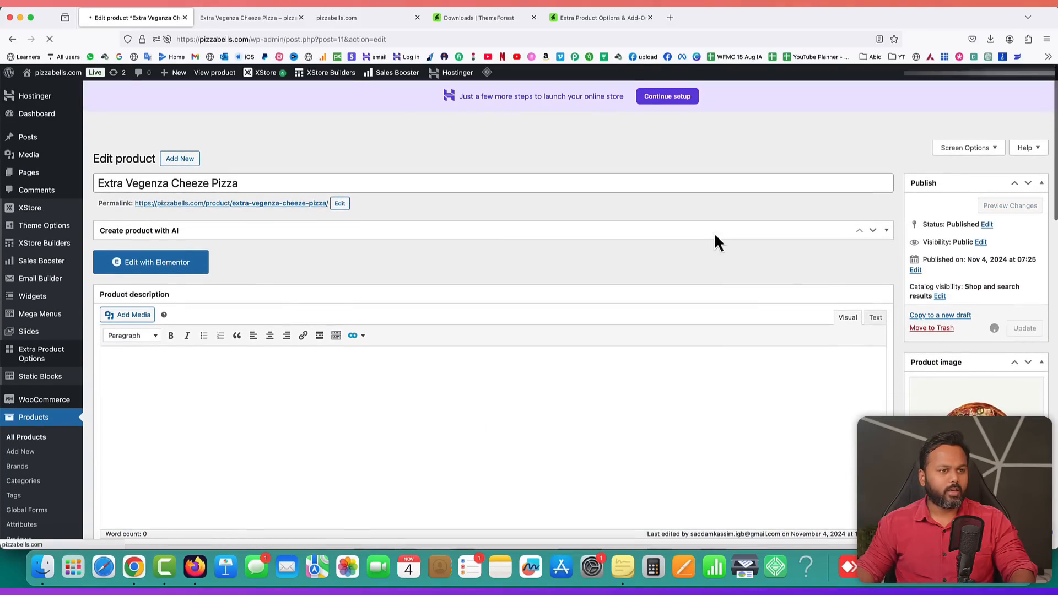
left_click(237, 19)
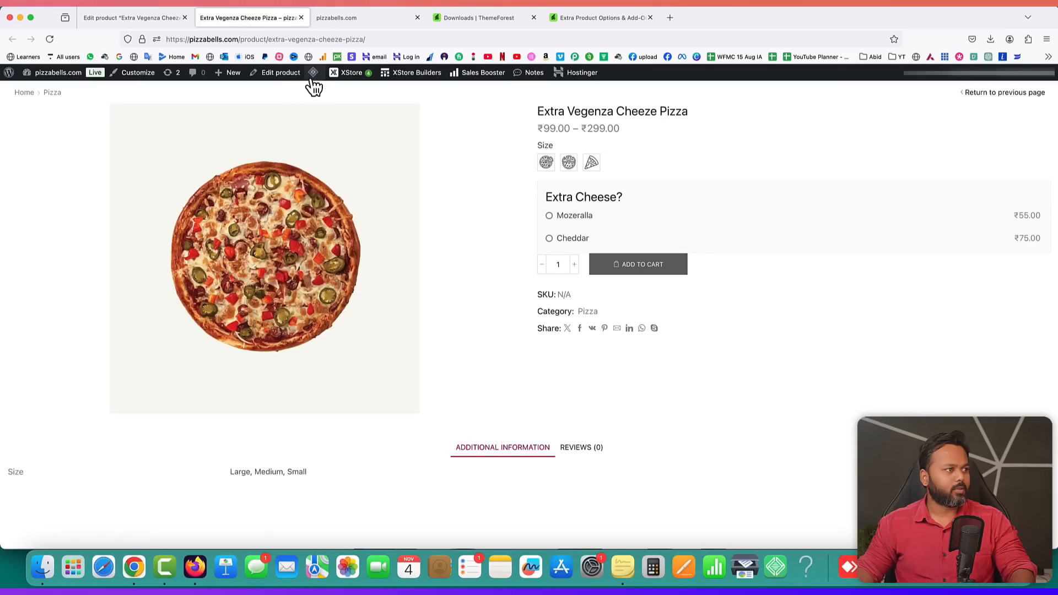
mouse_move(312, 74)
left_click(388, 148)
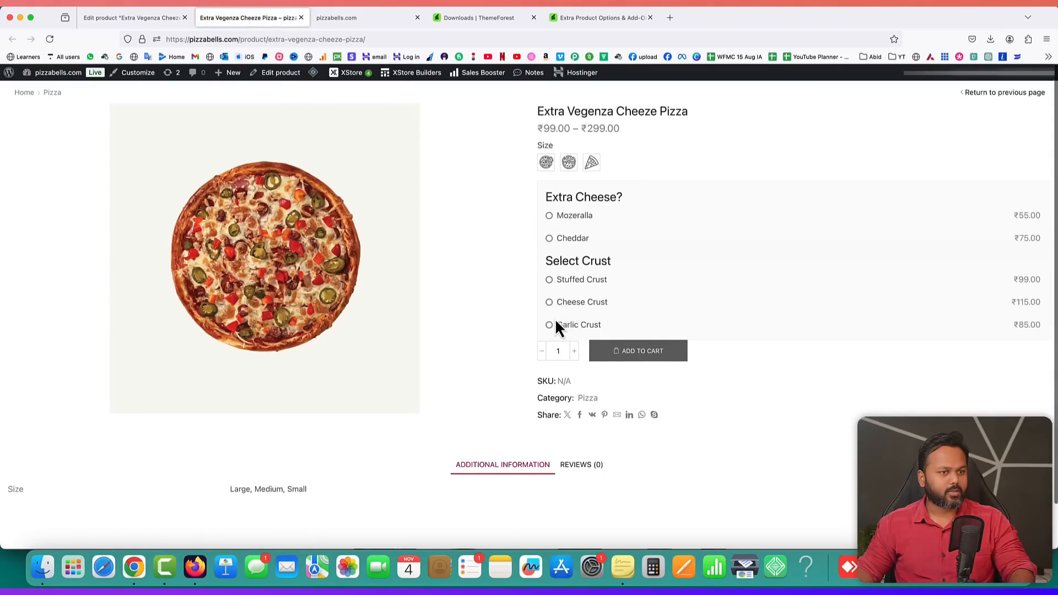
- Pick Medium, Cheddar and Cheese Crust to confirm the ₹339.00 final total
left_click(573, 171)
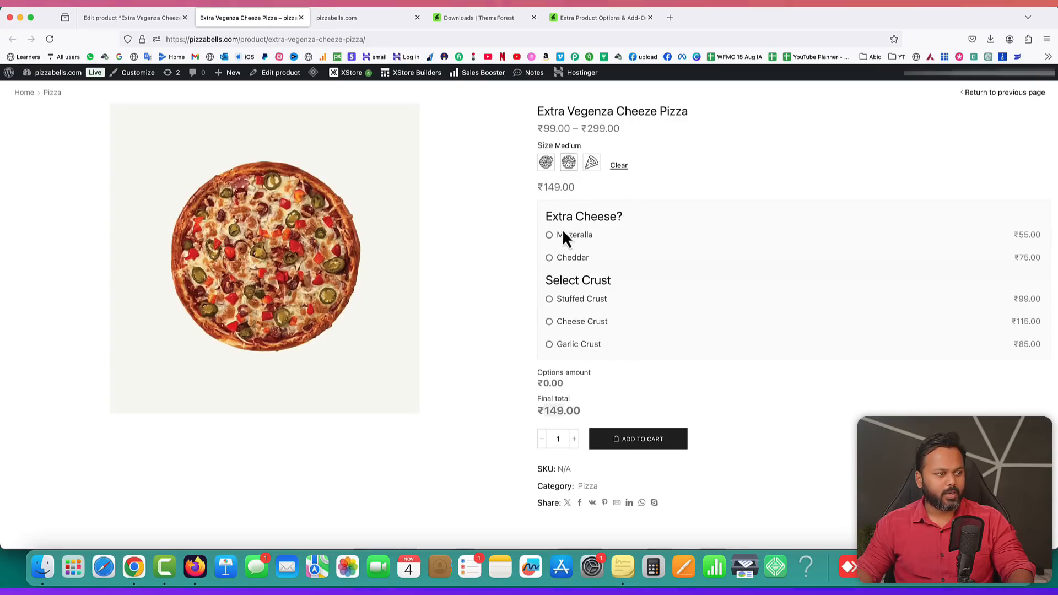
left_click(550, 259)
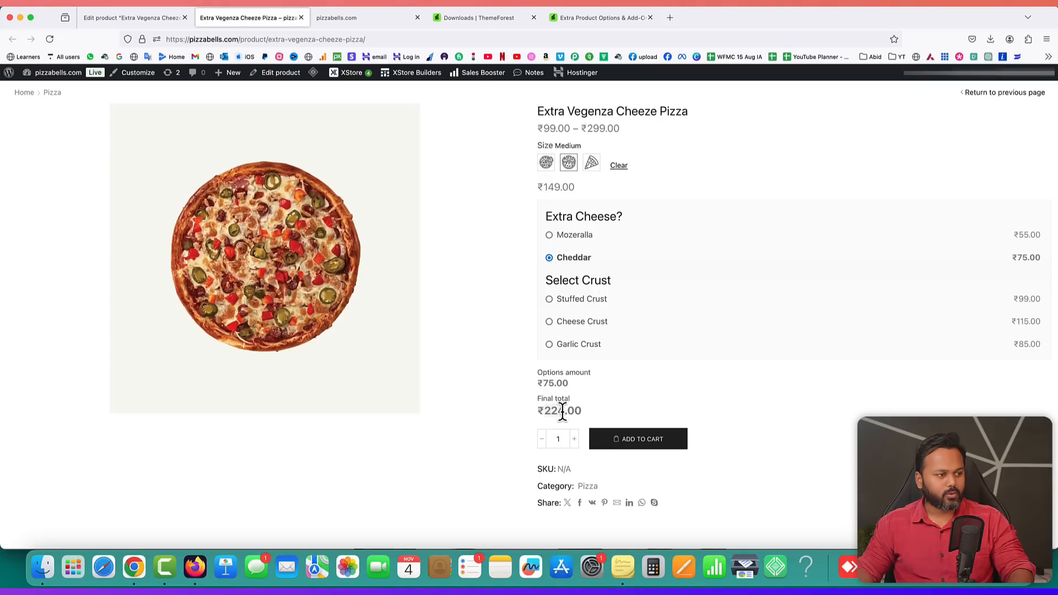
left_click(550, 322)
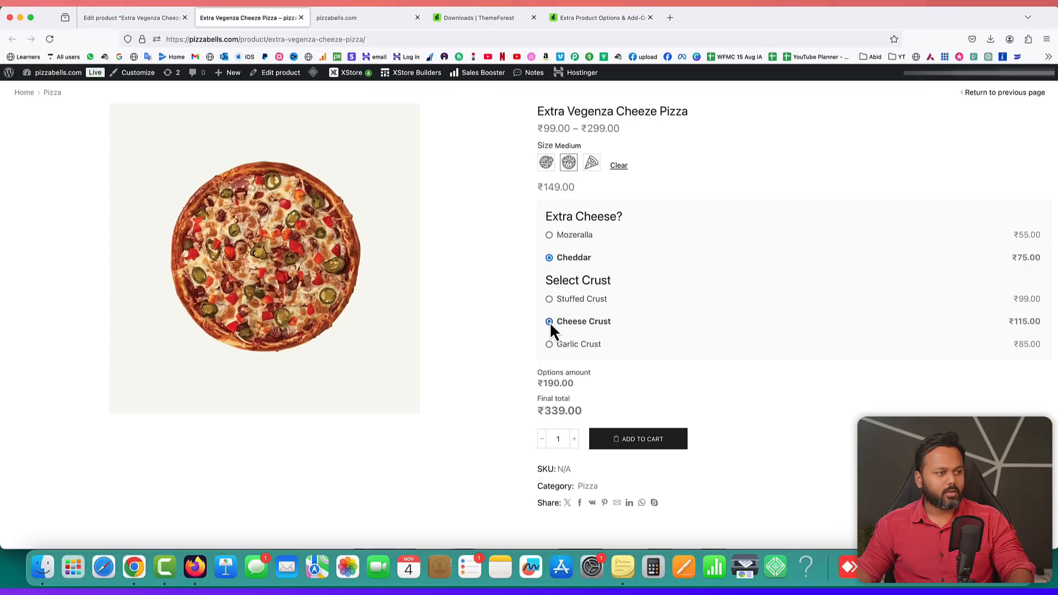
- Rename the Cheese Crust choice in Select Crust to Cheese Burst
left_click(156, 25)
scroll(279, 328, "down", 20)
scroll(279, 328, "up", 4)
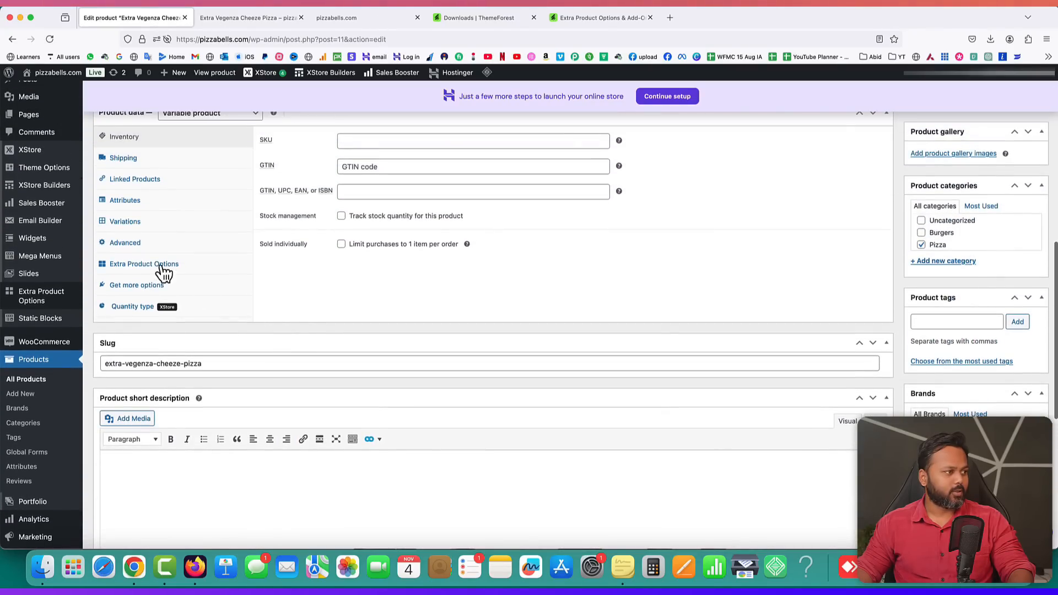
left_click(146, 265)
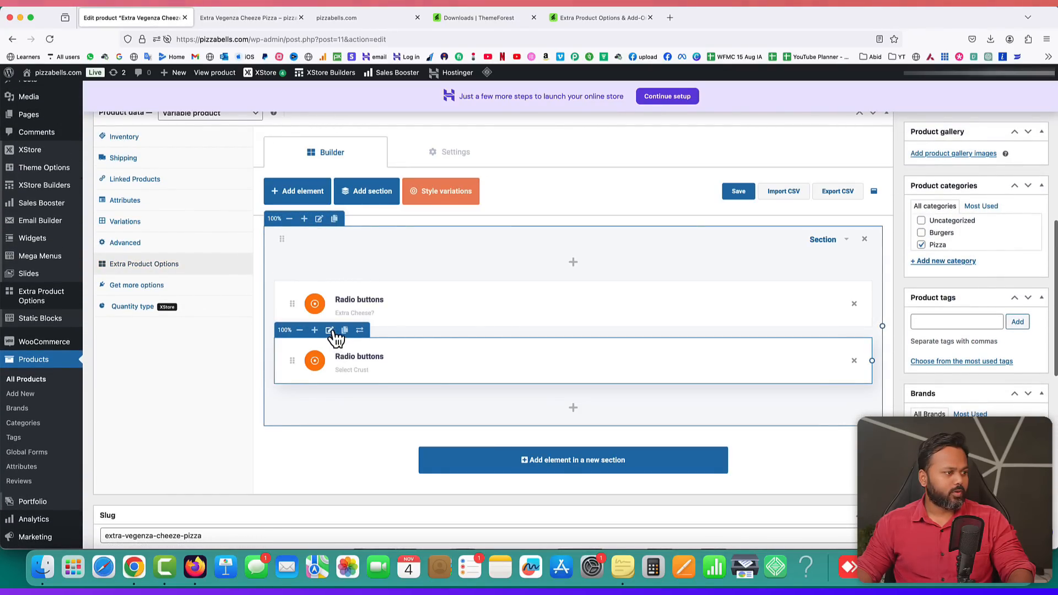
left_click(331, 331)
scroll(438, 353, "down", 10)
double_click(254, 299)
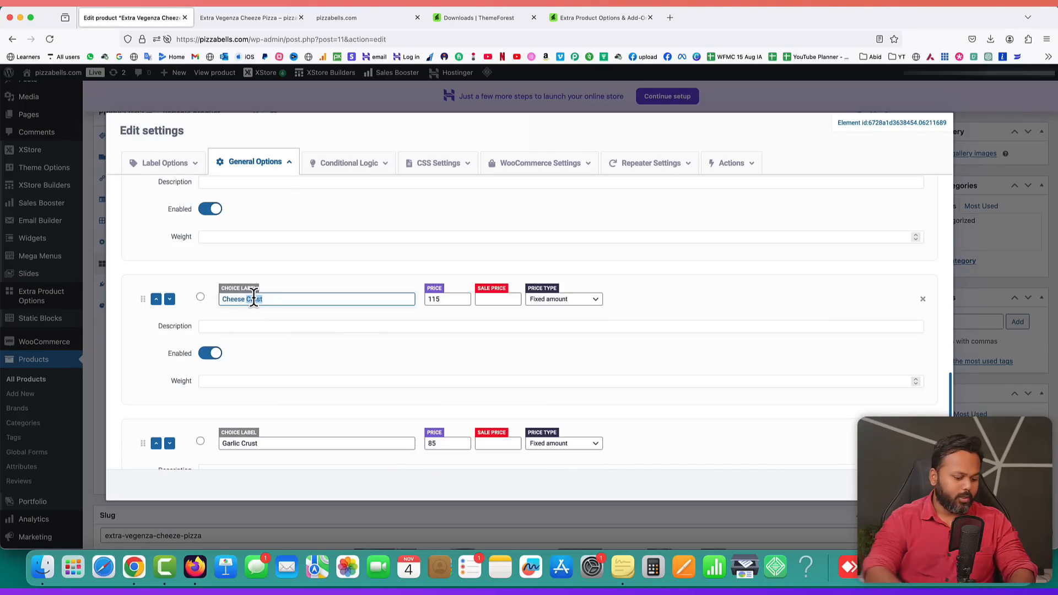
type("Burst")
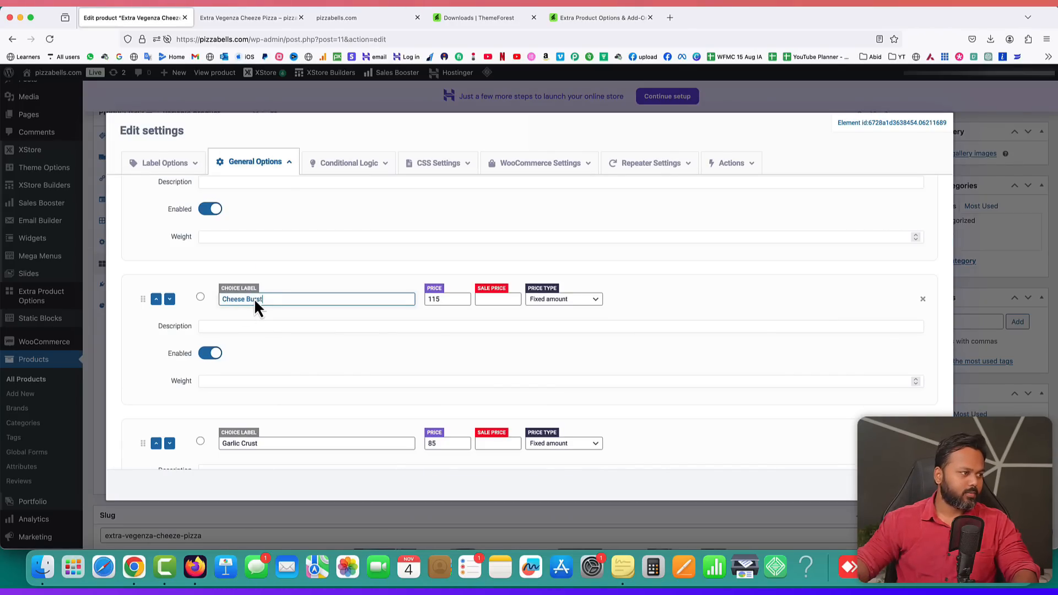
left_click(926, 486)
- Update the product and switch to the live product page
scroll(931, 474, "up", 15)
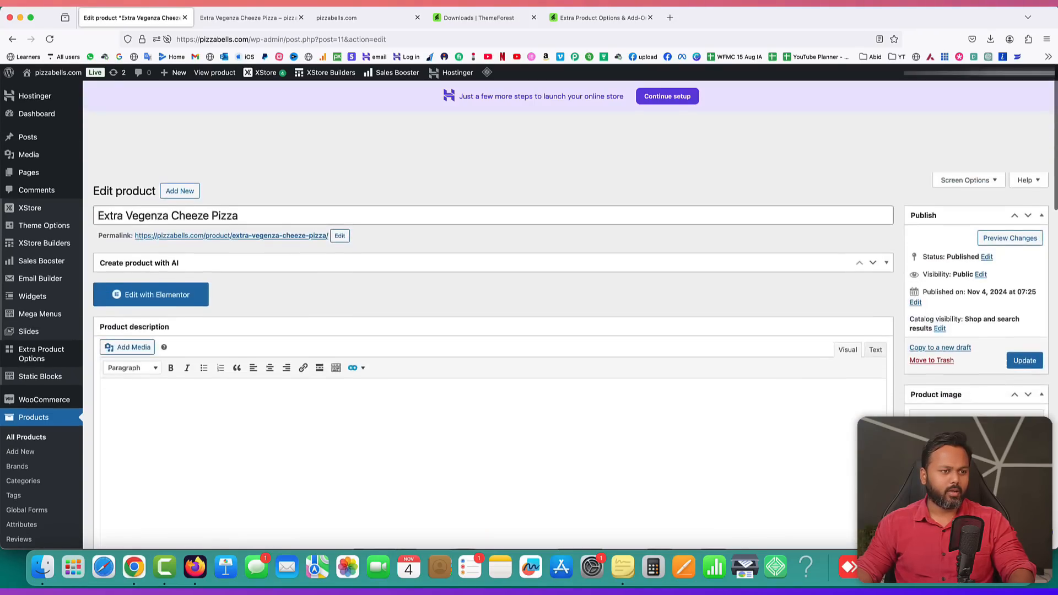
left_click(1023, 329)
left_click(248, 17)
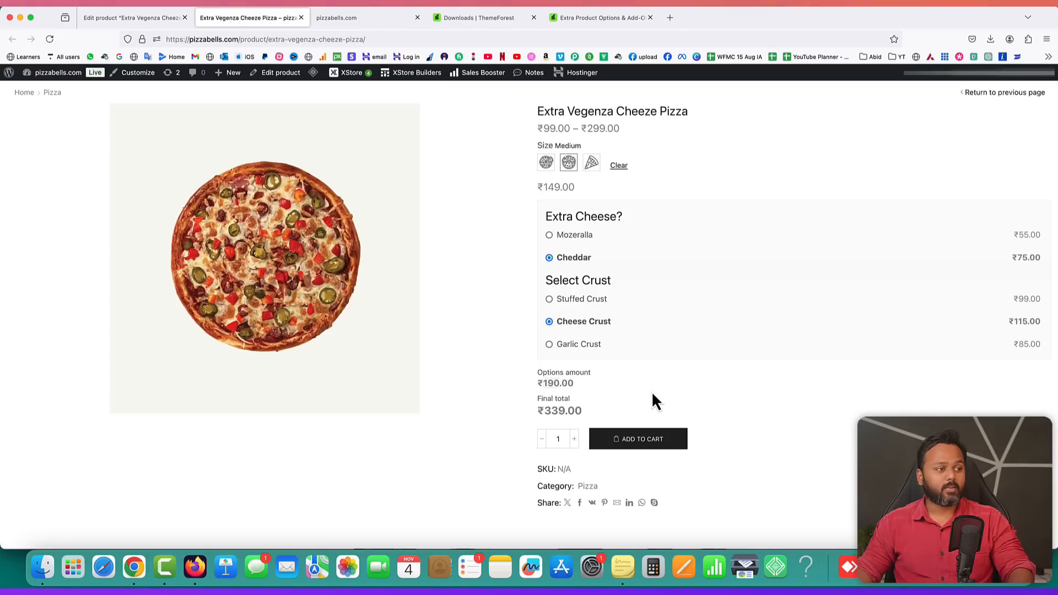
- Add a new Radio buttons element to the options section labelled 'Drinks'
left_click(108, 16)
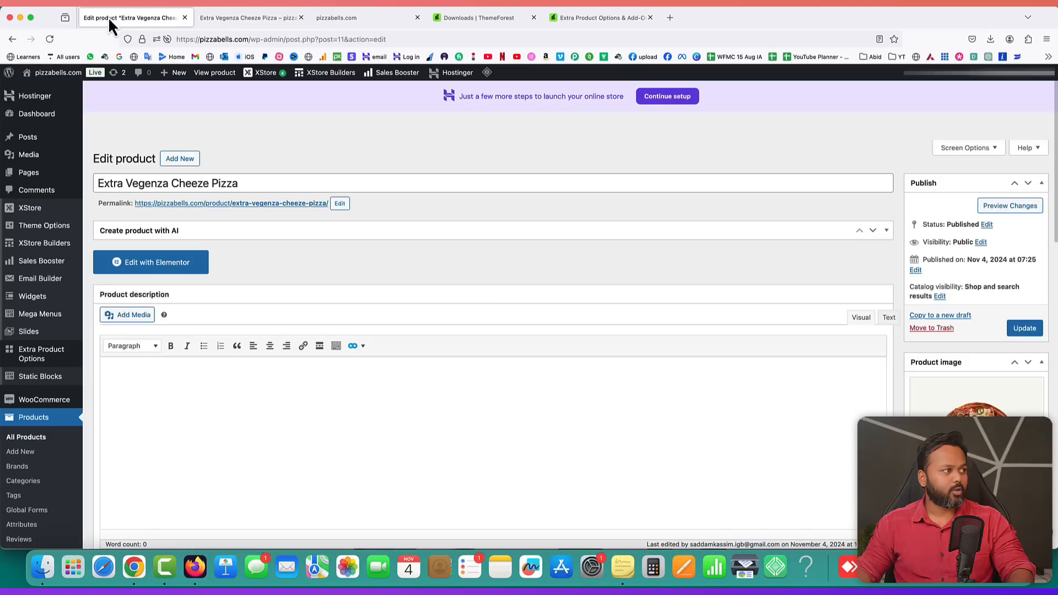
scroll(405, 268, "down", 10)
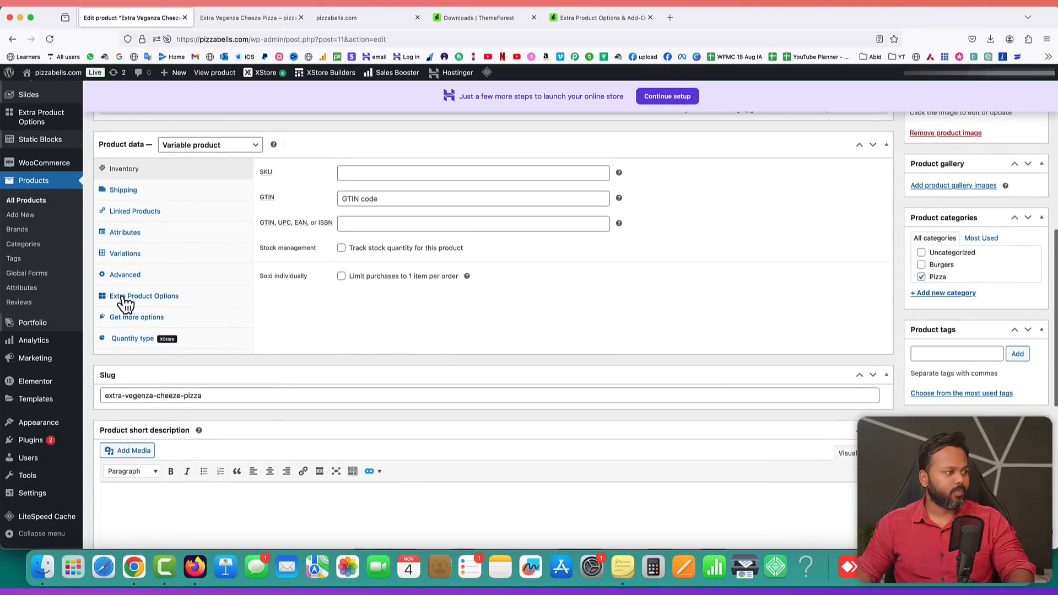
left_click(125, 301)
scroll(456, 318, "down", 5)
scroll(588, 241, "up", 3)
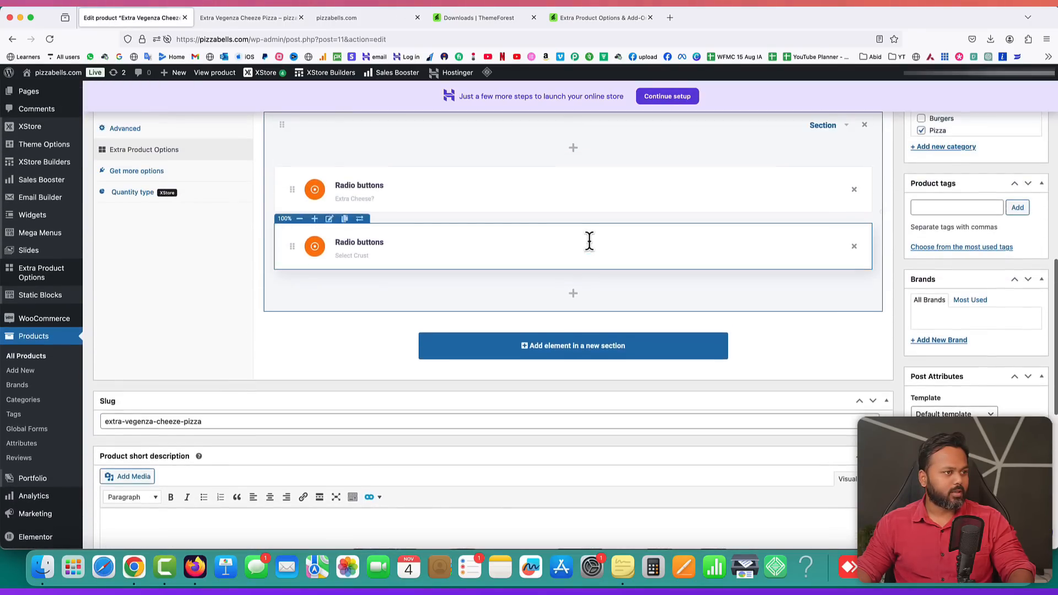
left_click(573, 294)
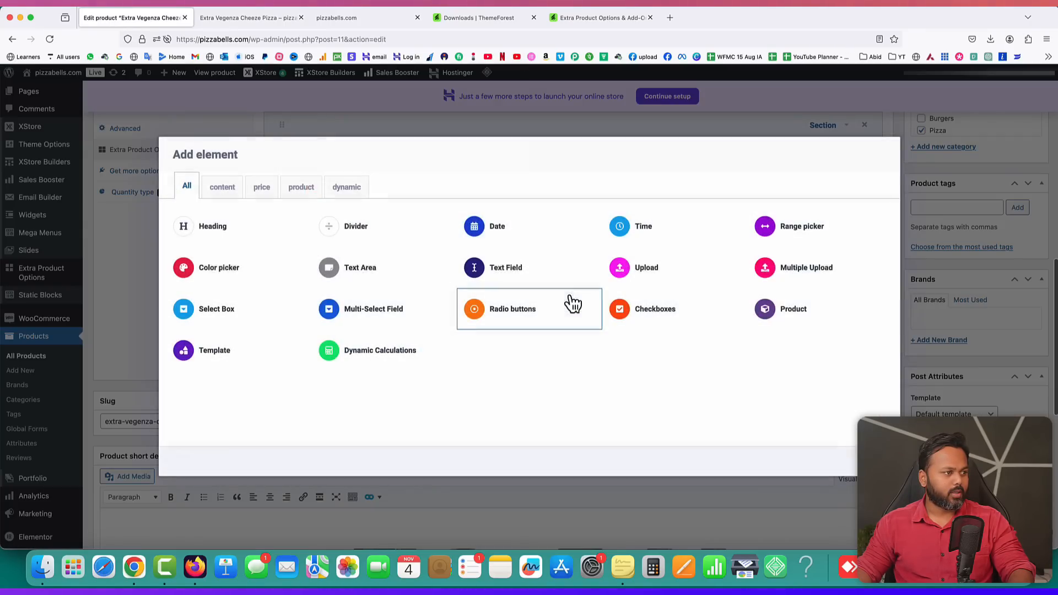
left_click(508, 331)
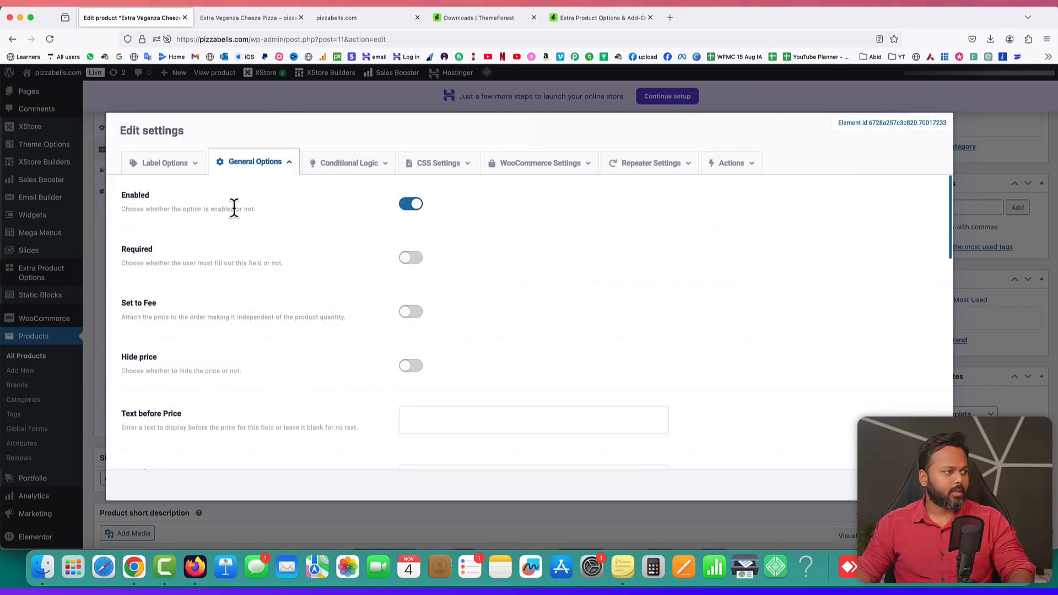
left_click(171, 163)
left_click(434, 262)
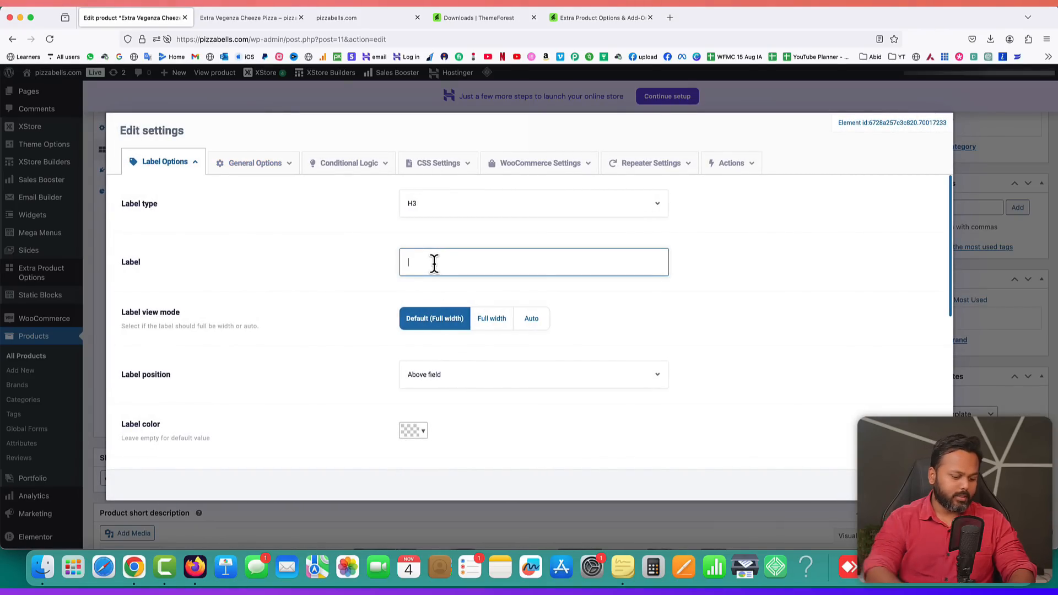
type("Drinks")
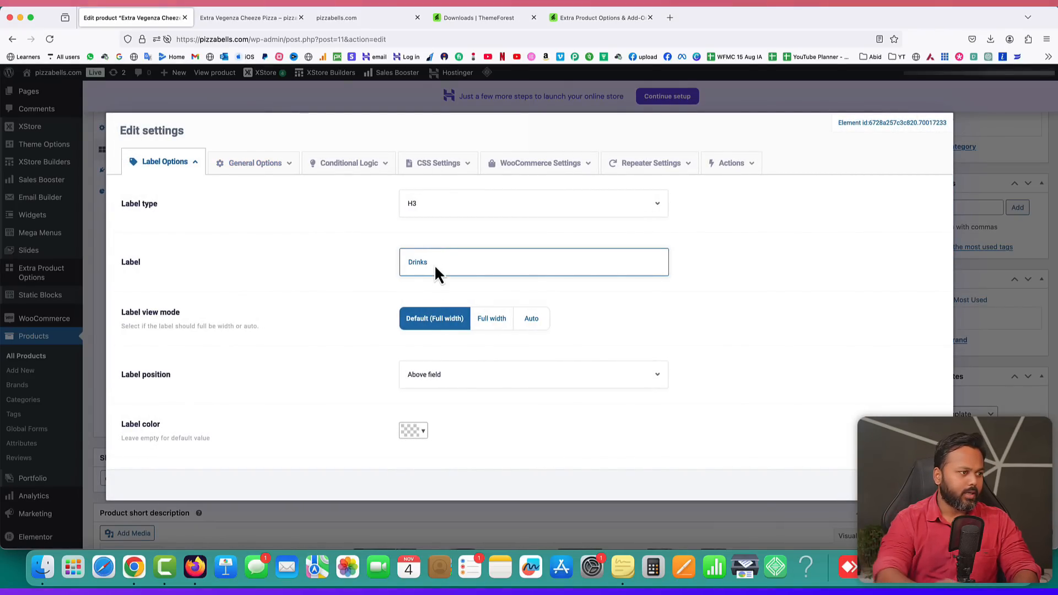
- Set the Drinks group's Replacement mode to Image swatches
left_click(264, 164)
scroll(425, 352, "down", 2)
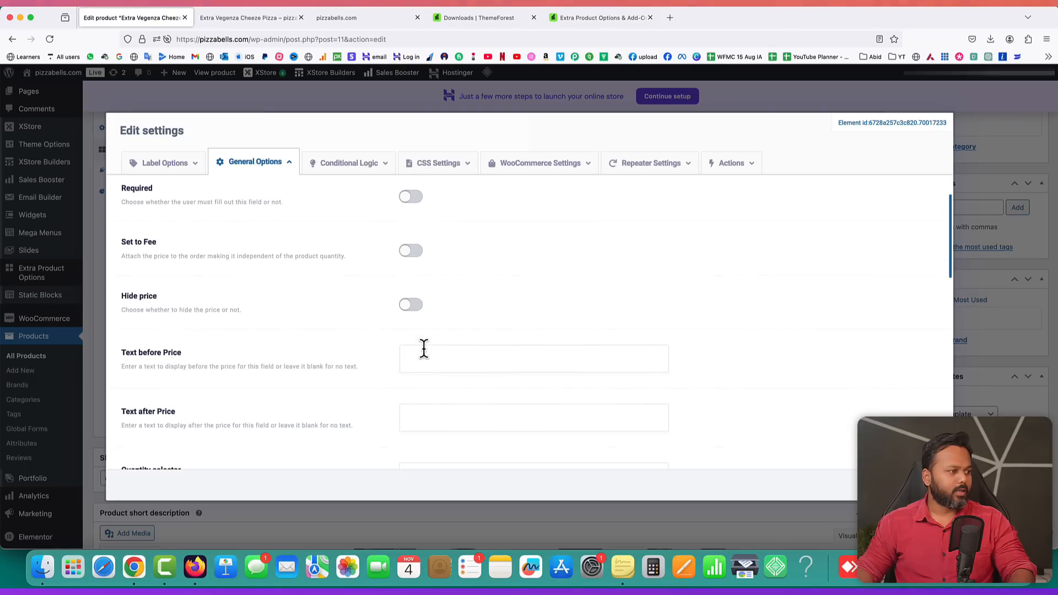
scroll(424, 349, "down", 10)
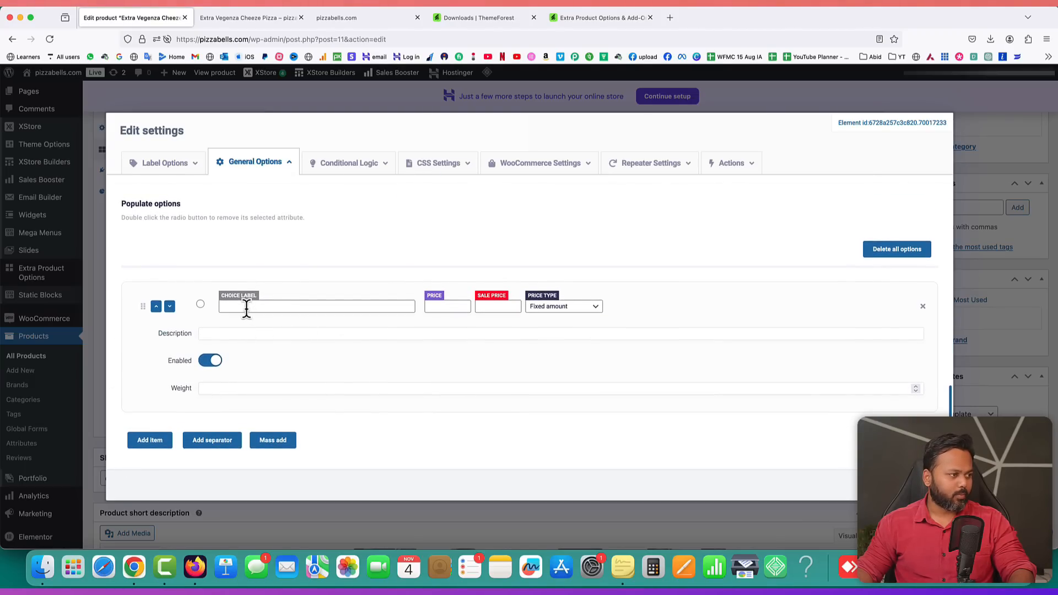
scroll(236, 308, "up", 8)
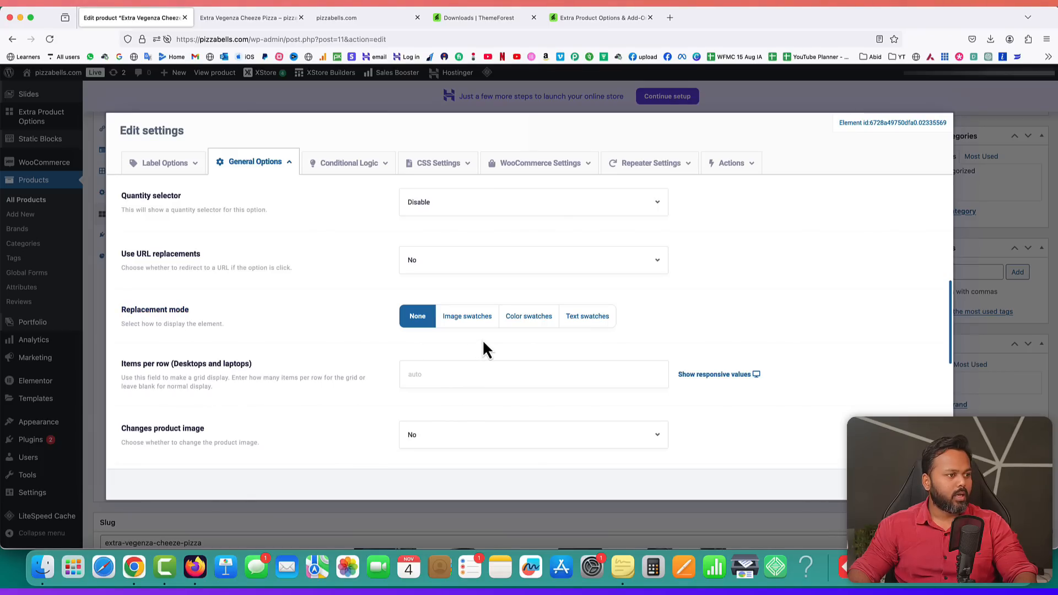
left_click(468, 317)
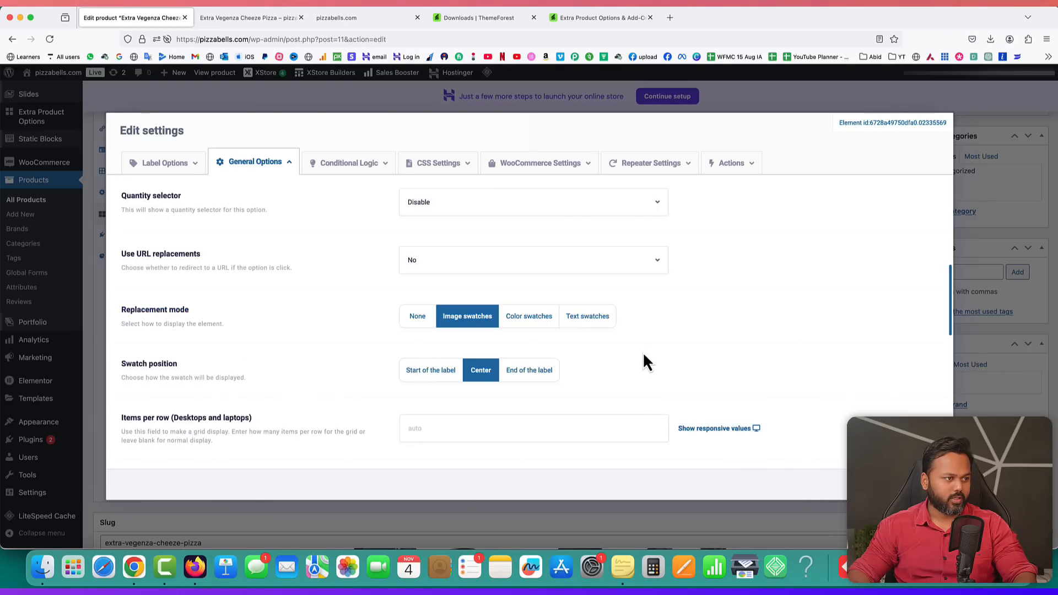
left_click(240, 22)
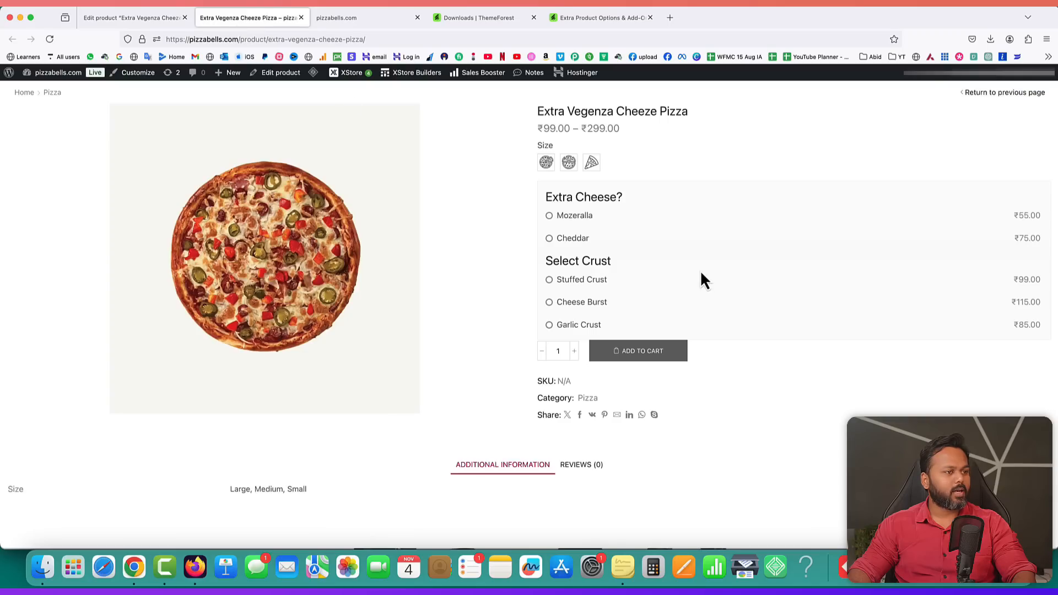
left_click(549, 281)
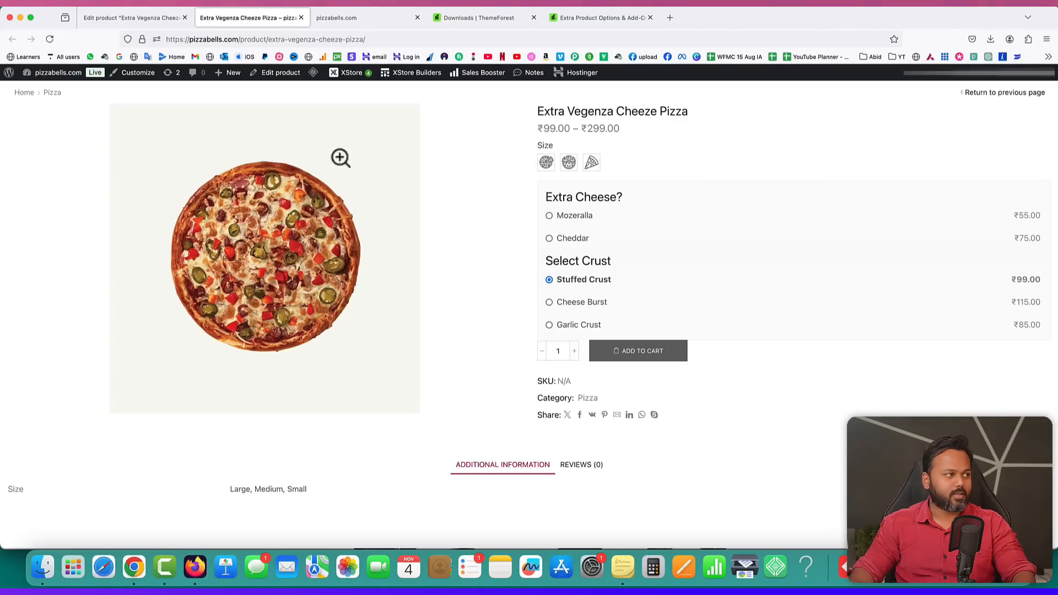
left_click(143, 20)
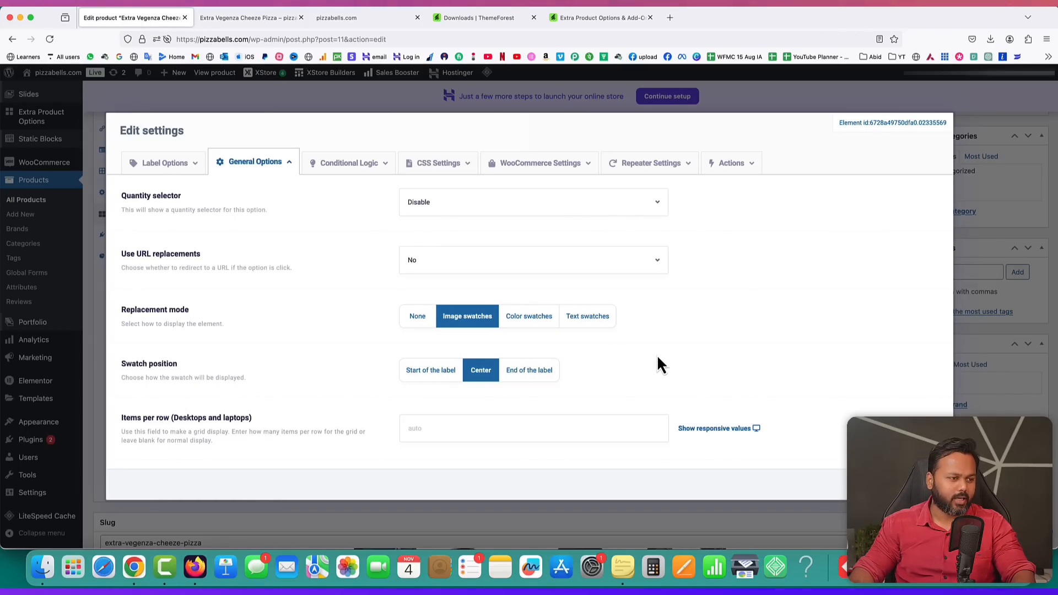
- Set the first drink choice to Pepsi, priced 60, with the Pepsi can image
scroll(662, 361, "down", 15)
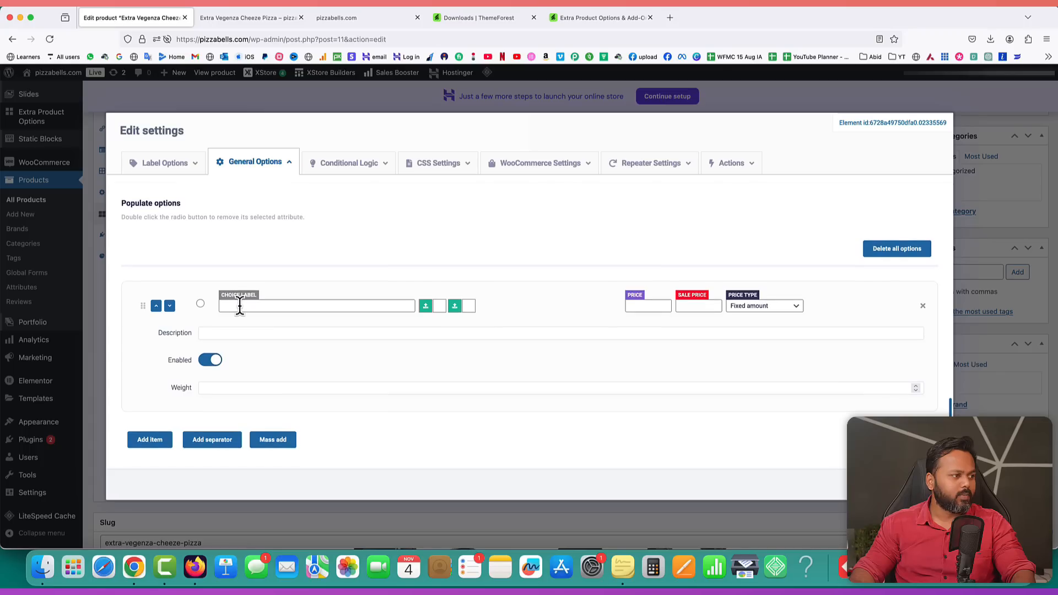
scroll(477, 276, "up", 10)
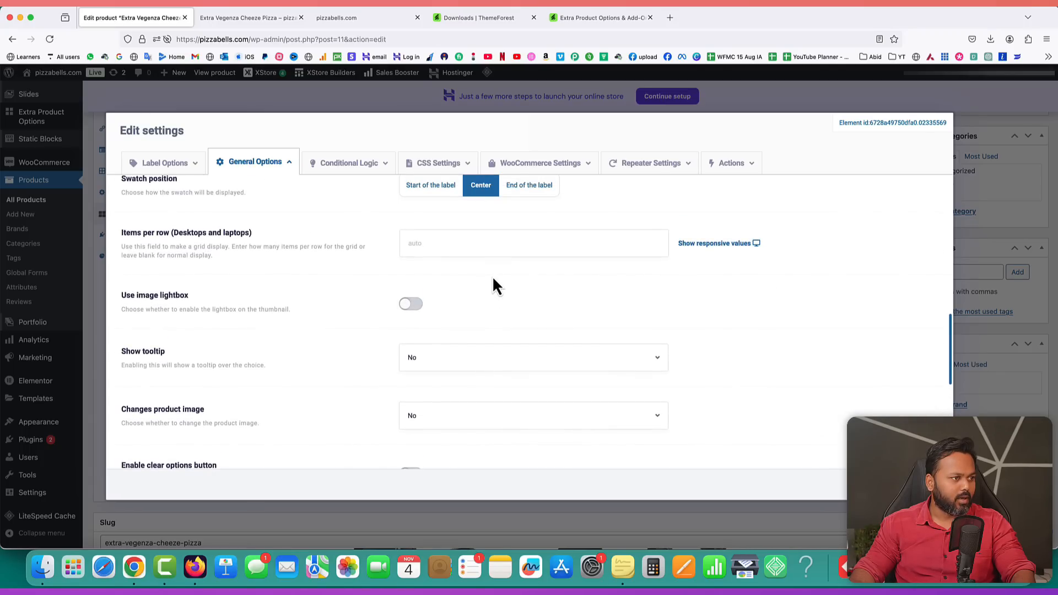
scroll(552, 350, "down", 8)
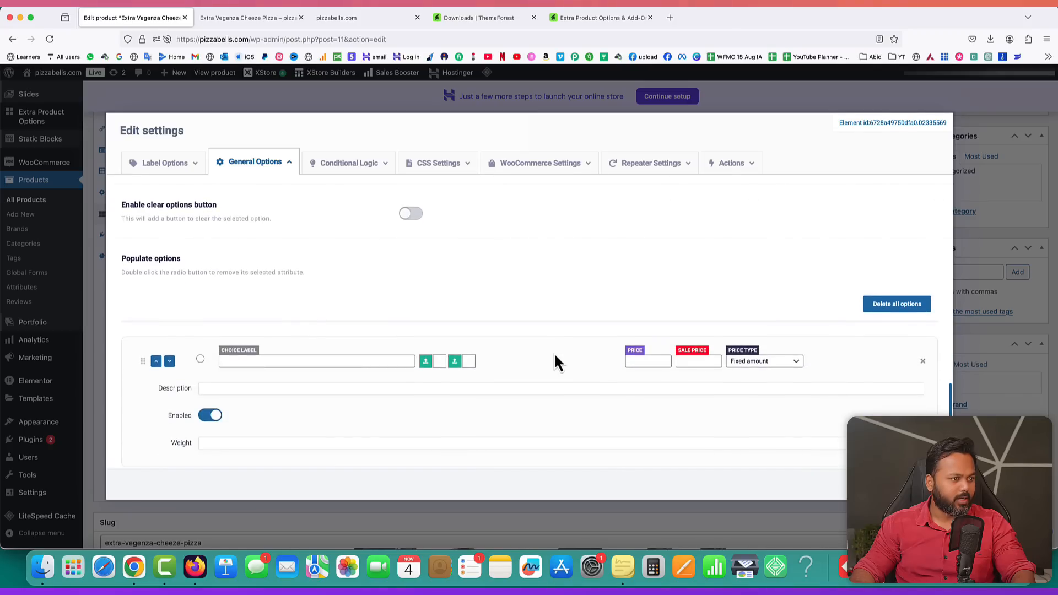
left_click(304, 360)
type("Pepsi")
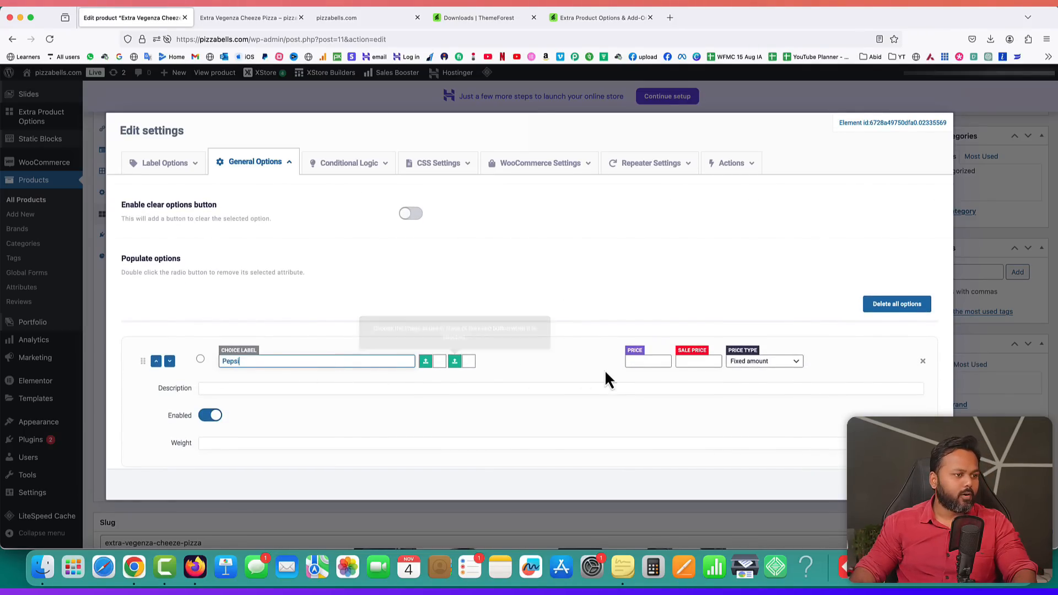
left_click(635, 361)
type("6")
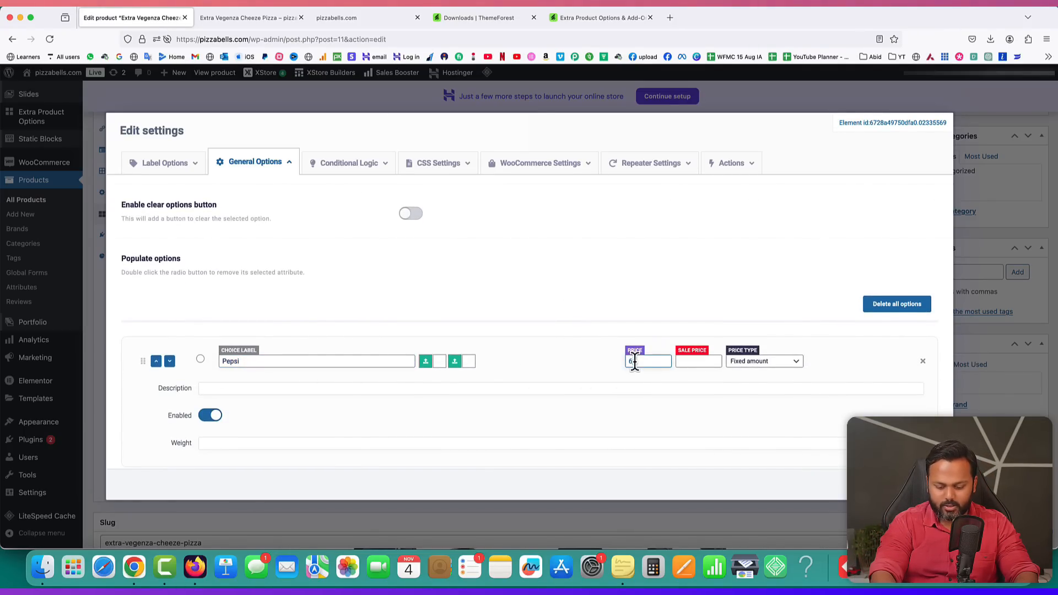
type("0")
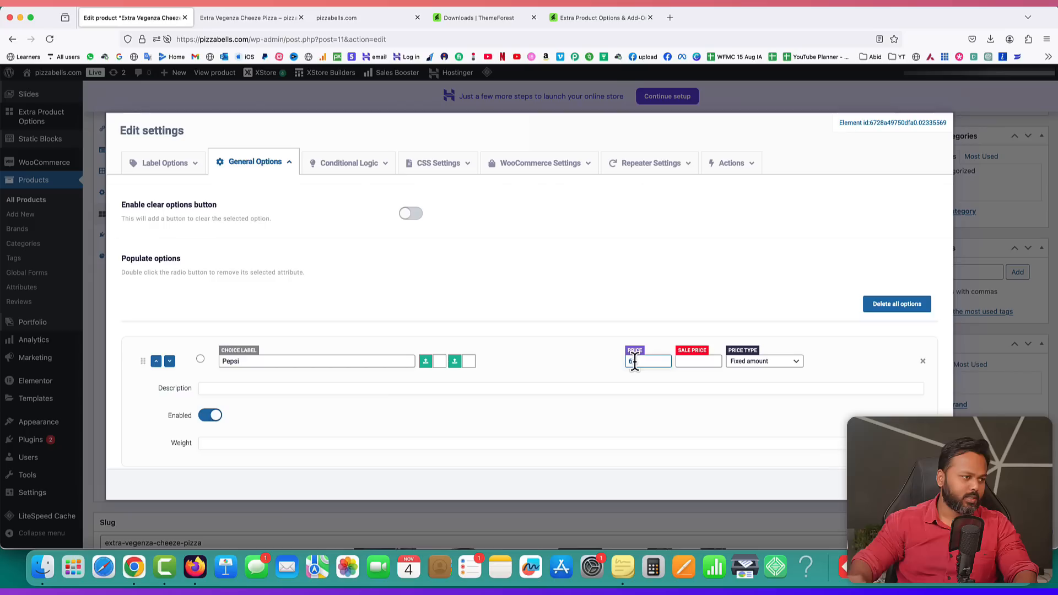
left_click(426, 362)
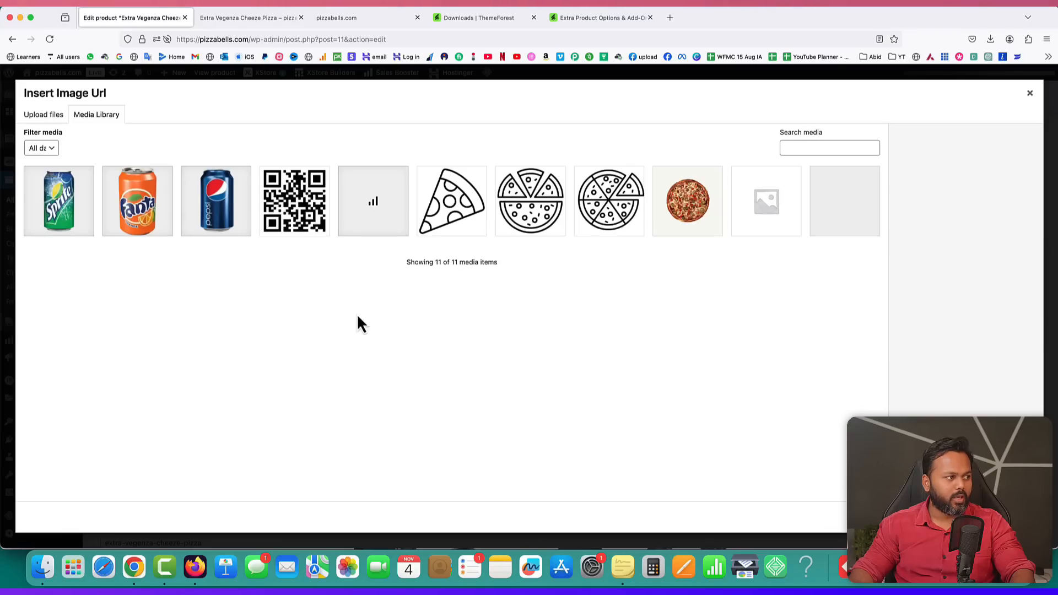
left_click(212, 204)
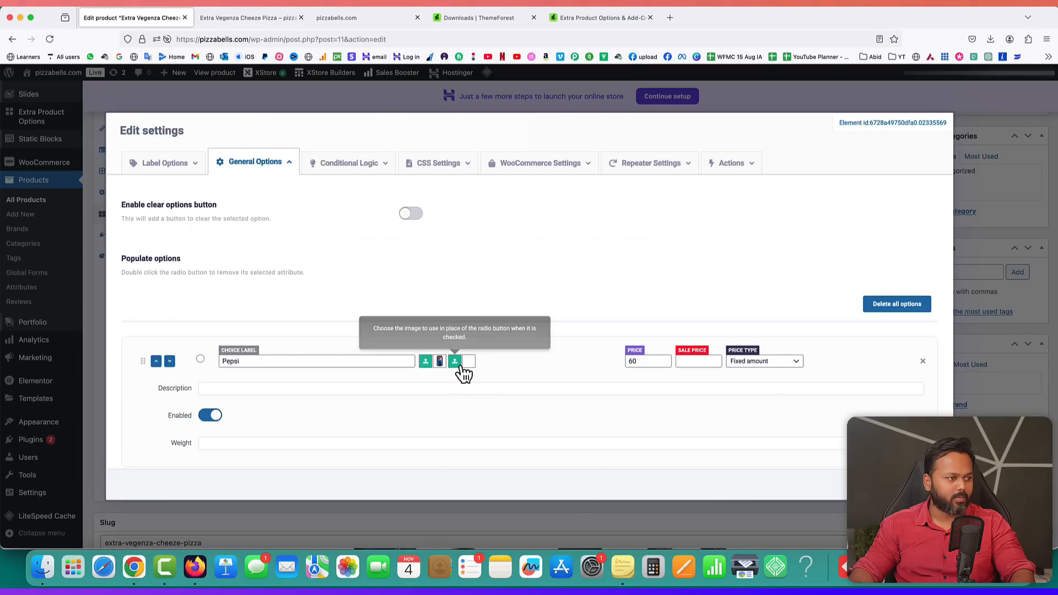
left_click(462, 375)
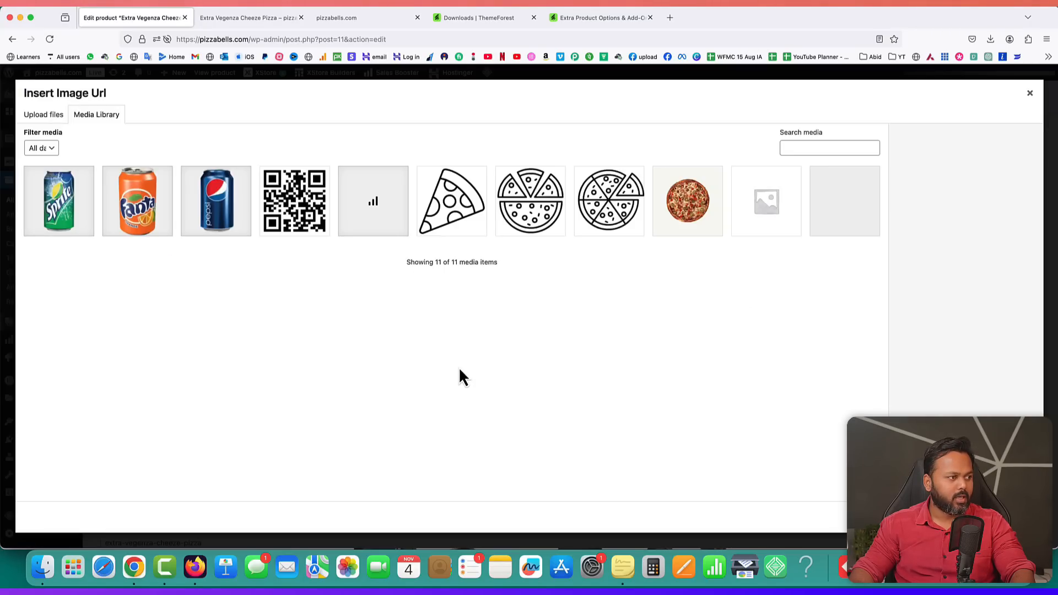
left_click(210, 214)
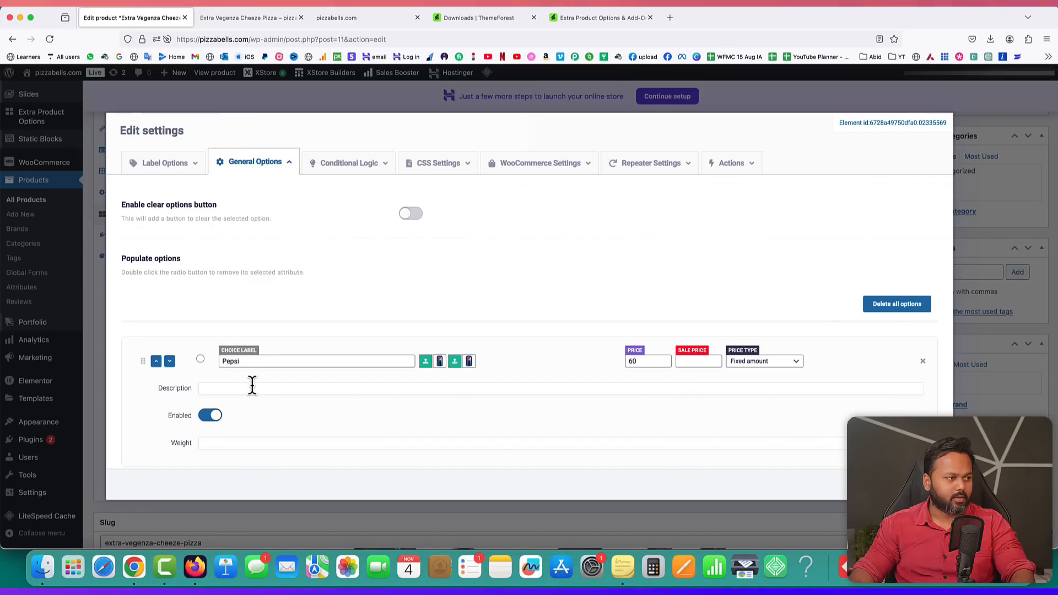
scroll(252, 386, "down", 2)
- Add a Fanta choice with the Fanta can image and price 65
left_click(150, 439)
scroll(359, 424, "down", 2)
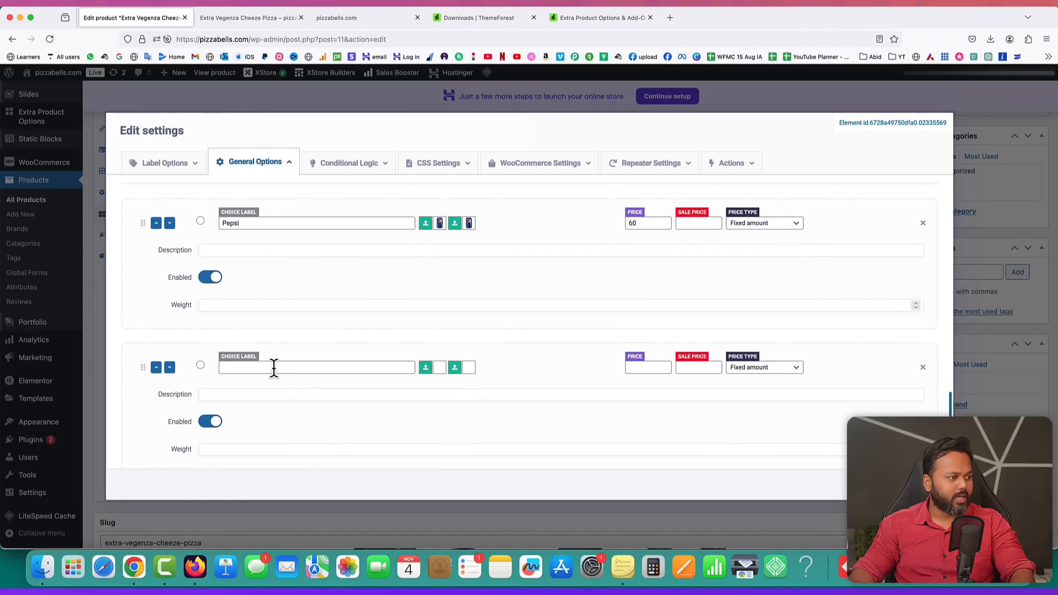
left_click(273, 367)
type("Fanta")
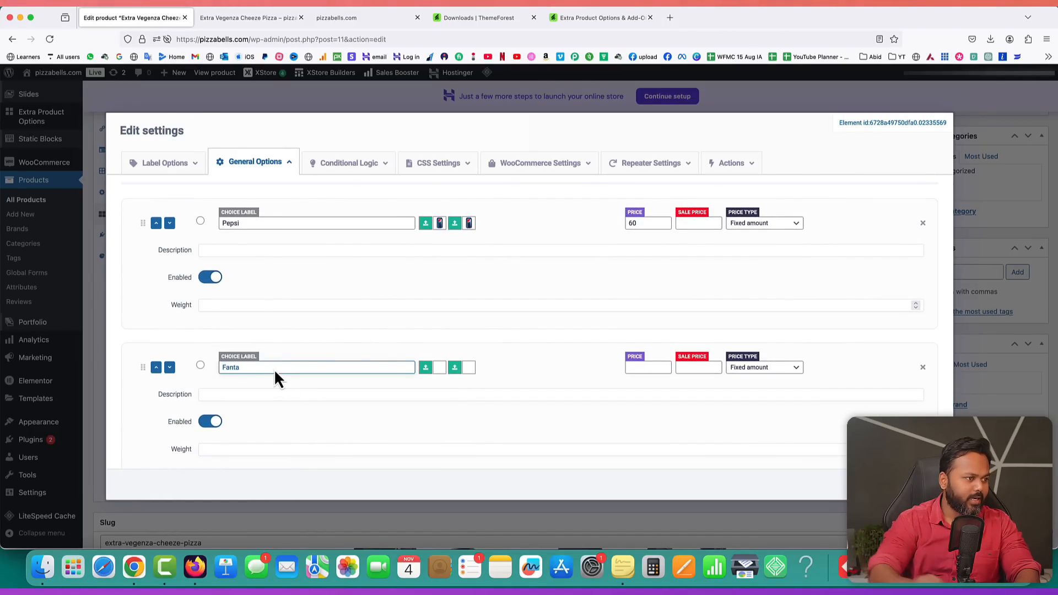
left_click(426, 368)
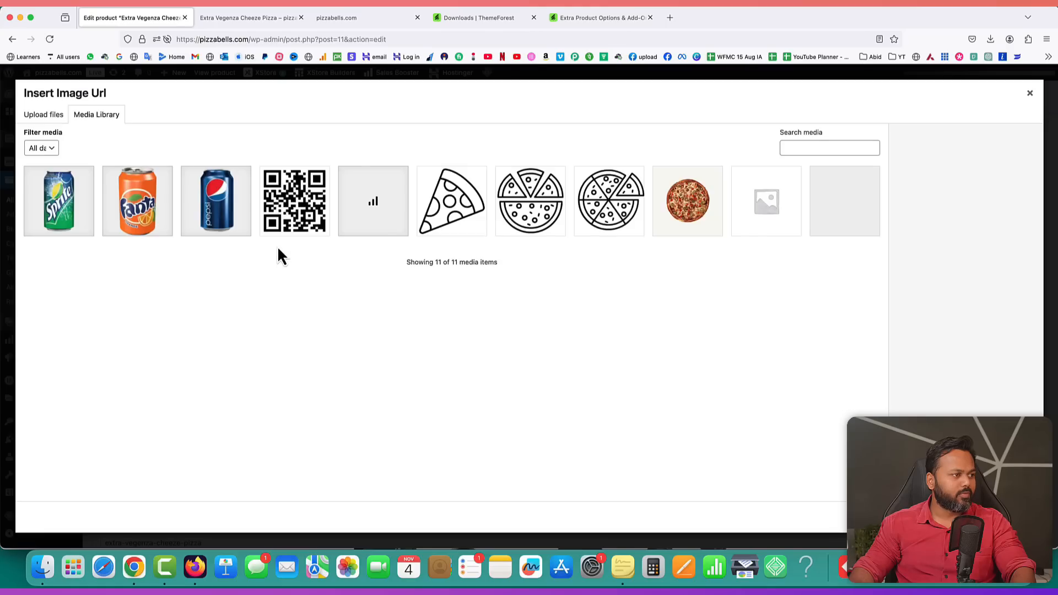
left_click(122, 200)
left_click(1014, 517)
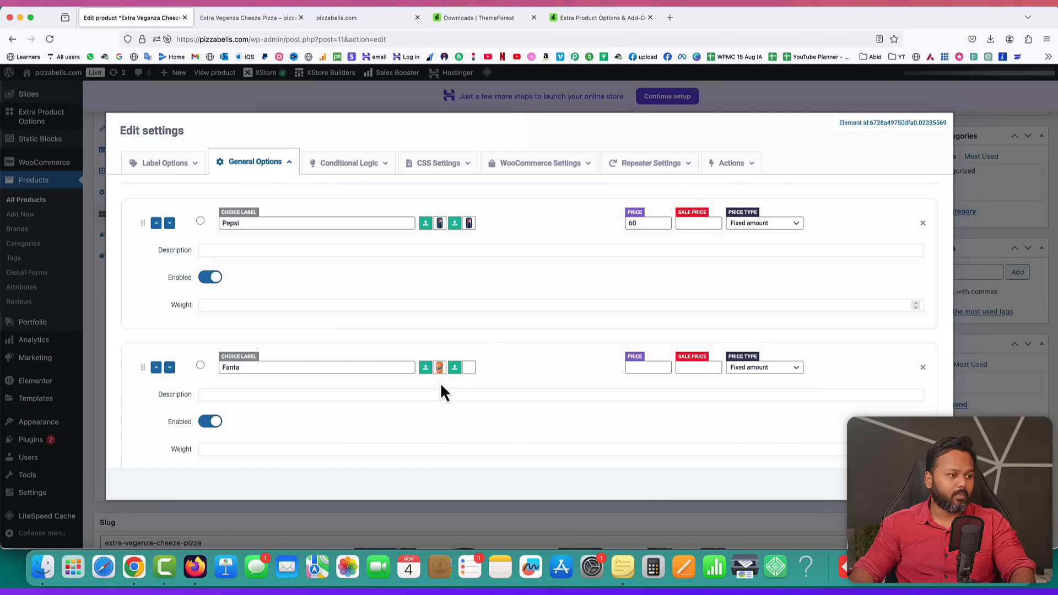
left_click(454, 367)
left_click(161, 210)
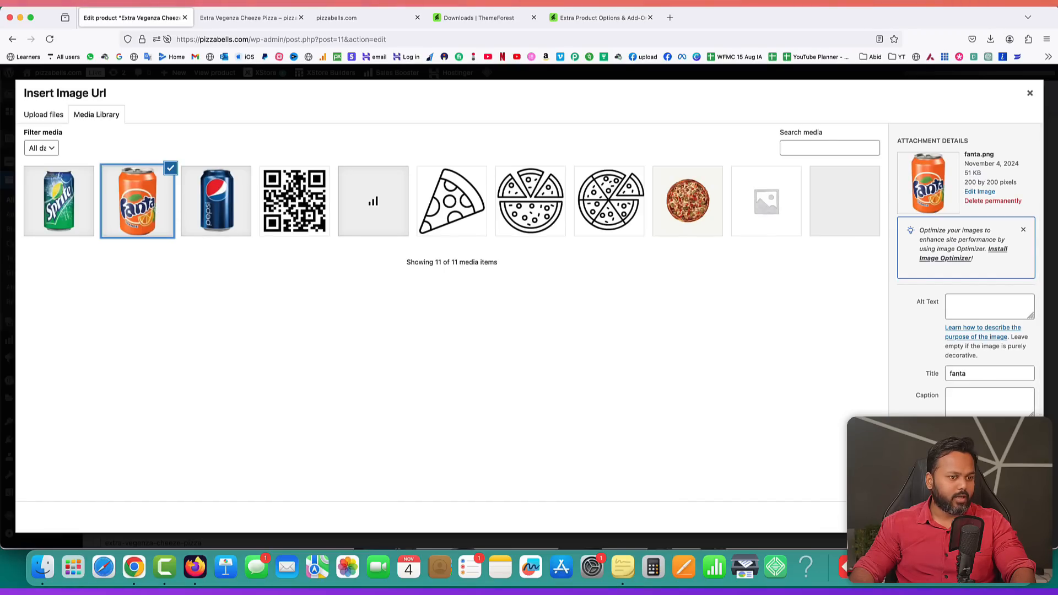
left_click(1014, 517)
left_click(650, 367)
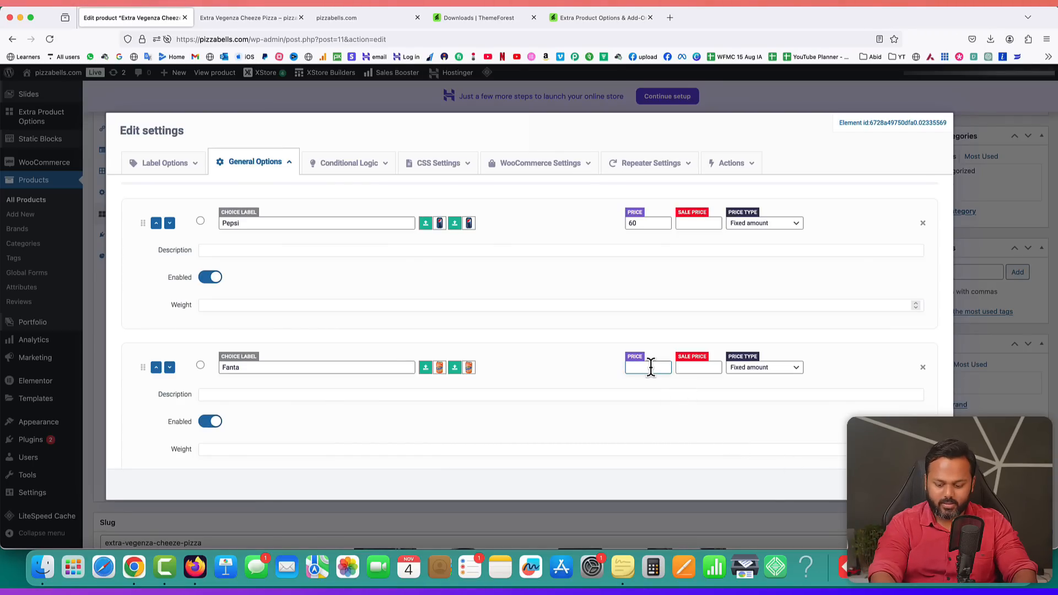
type("65")
scroll(407, 358, "down", 2)
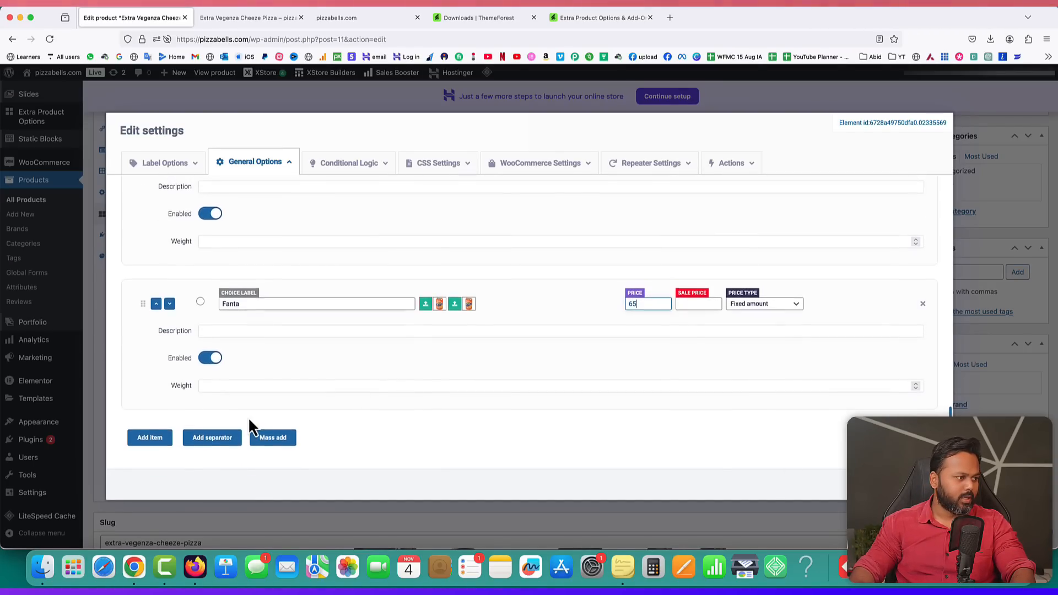
- Add a Sprite choice with the Sprite can image and price 75, then close settings
left_click(168, 441)
left_click(240, 451)
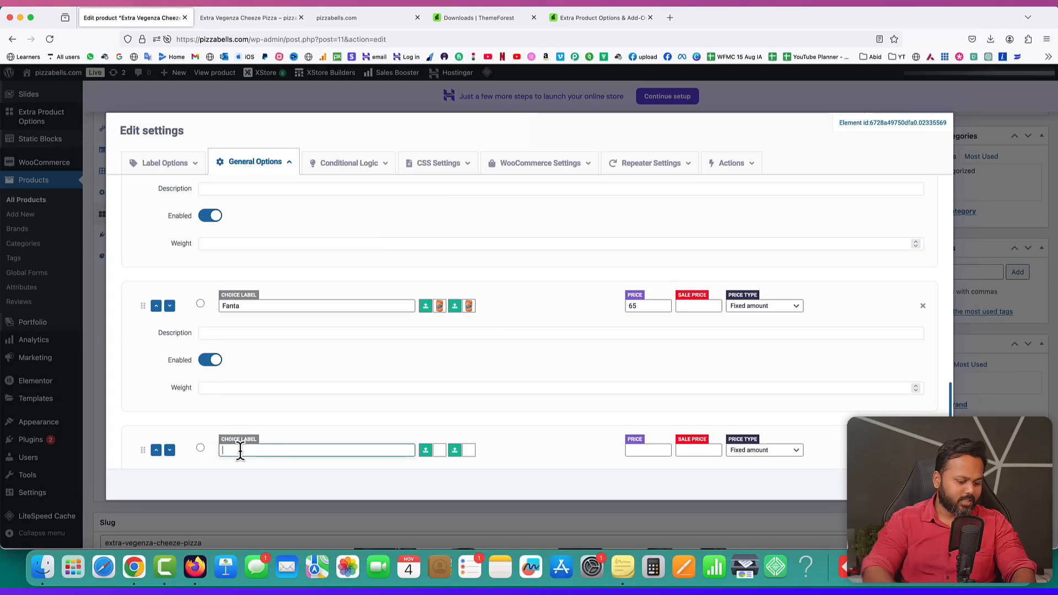
type("Sprite")
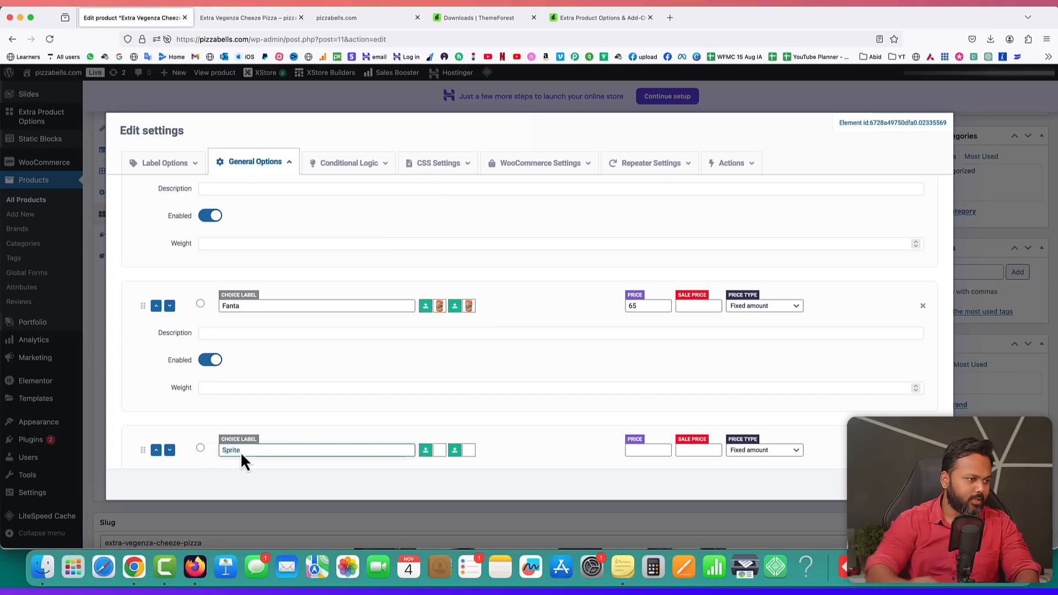
left_click(430, 450)
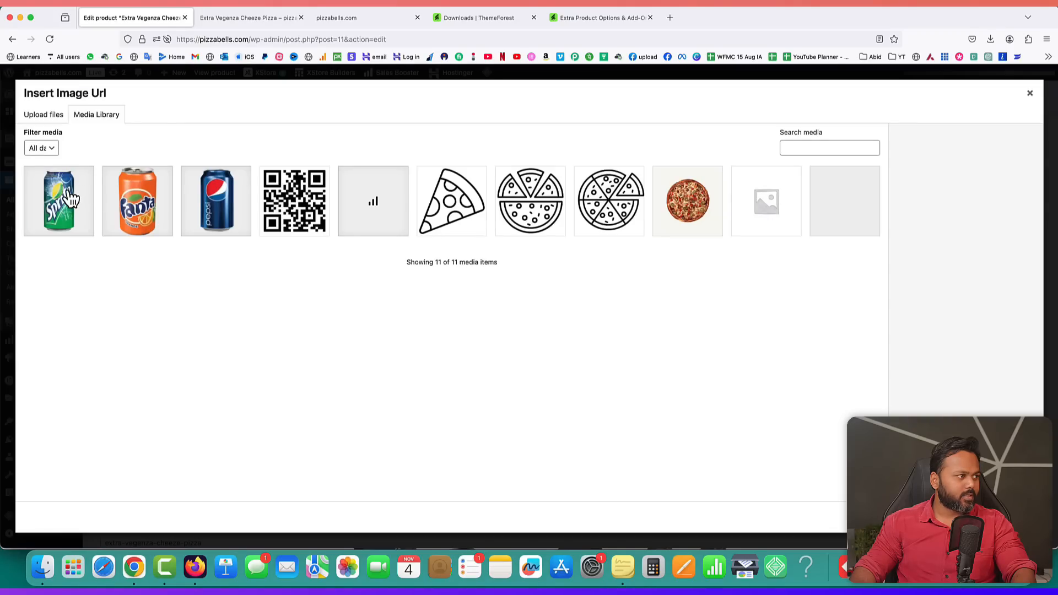
left_click(68, 197)
left_click(1012, 517)
left_click(454, 452)
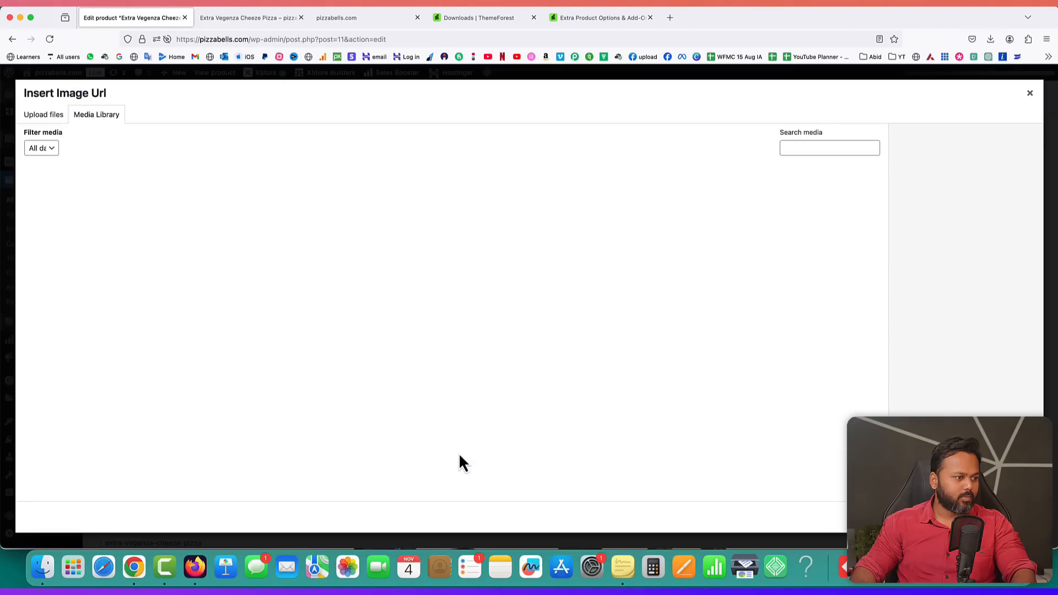
left_click(77, 204)
left_click(1011, 517)
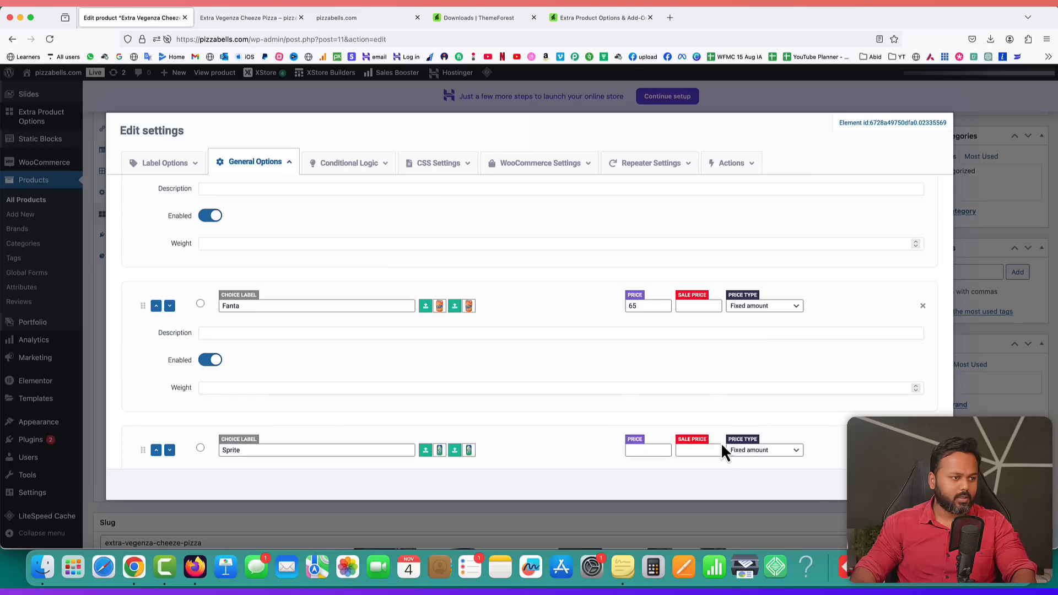
scroll(721, 442, "down", 3)
type("75")
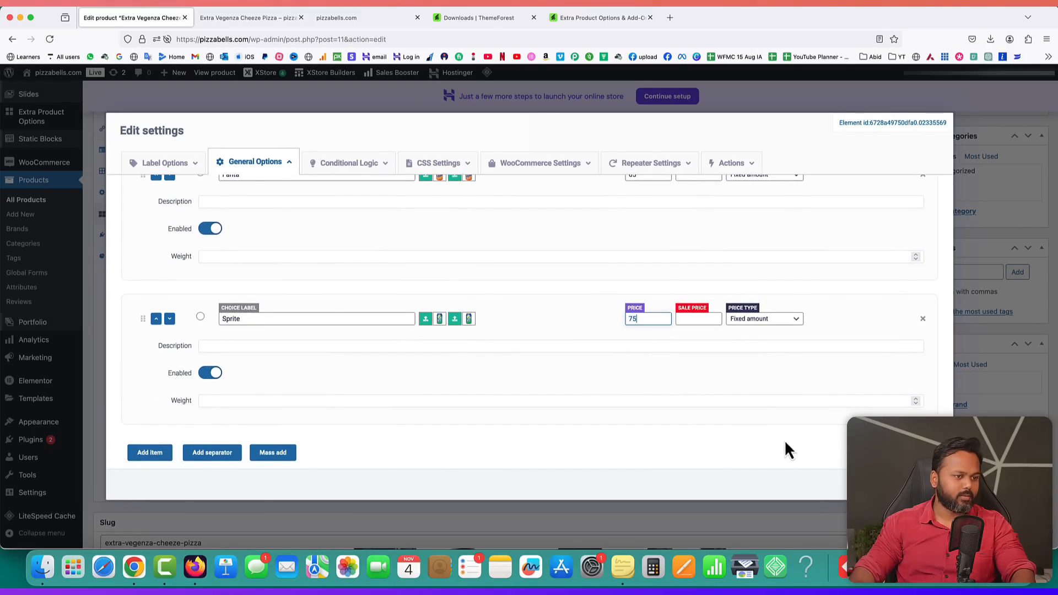
left_click(884, 485)
scroll(753, 400, "up", 10)
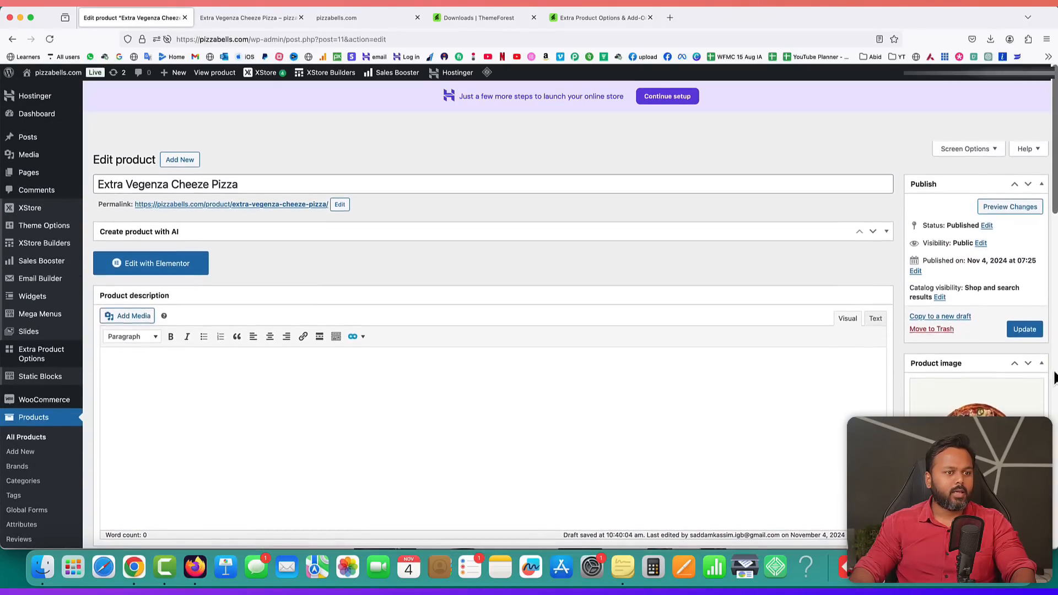
- Update the product and reload the live product page
left_click(1025, 329)
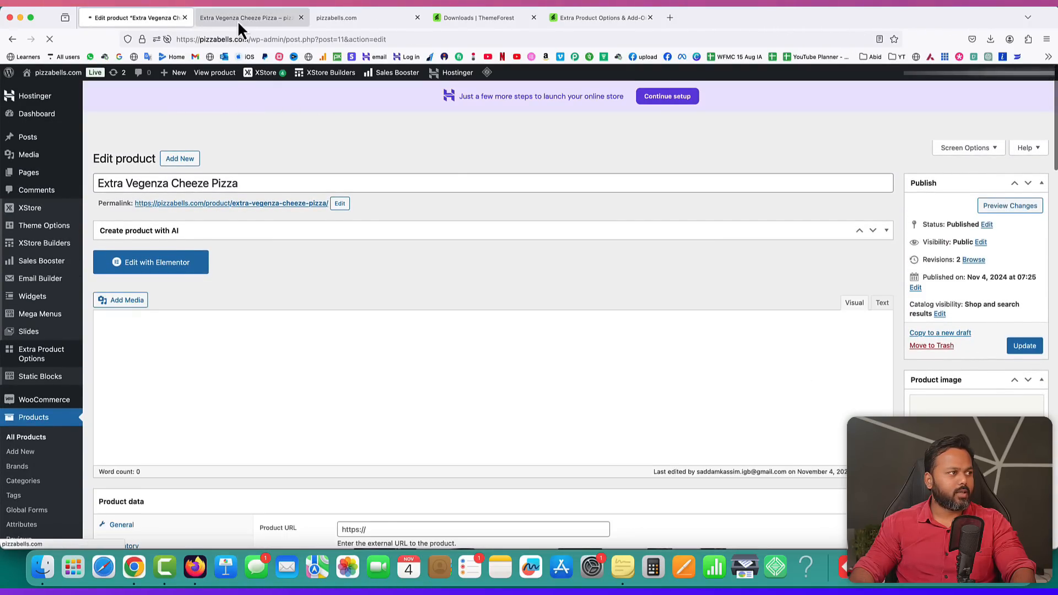
left_click(237, 19)
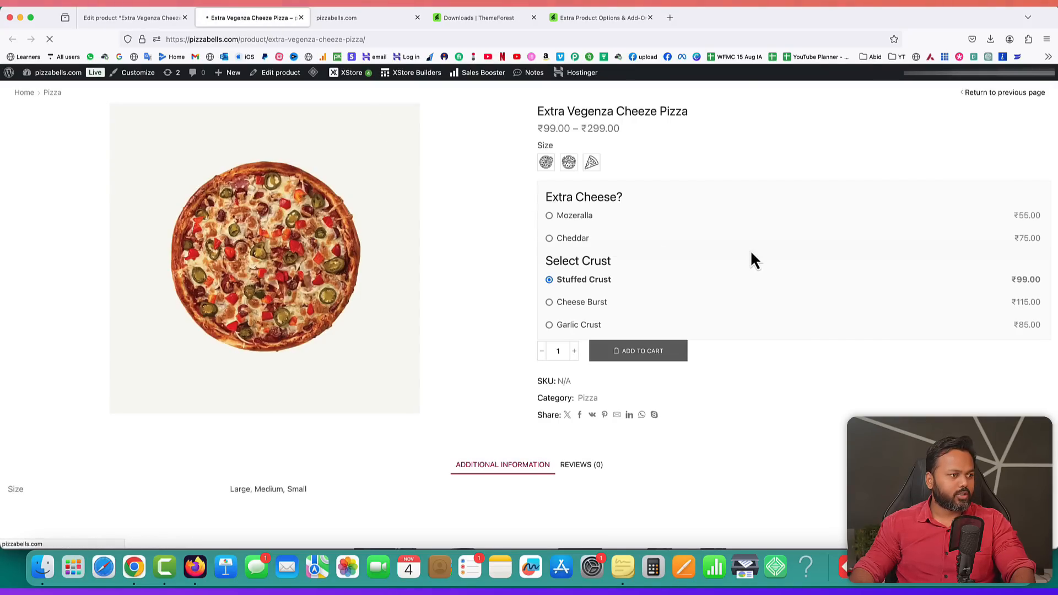
key("super+r")
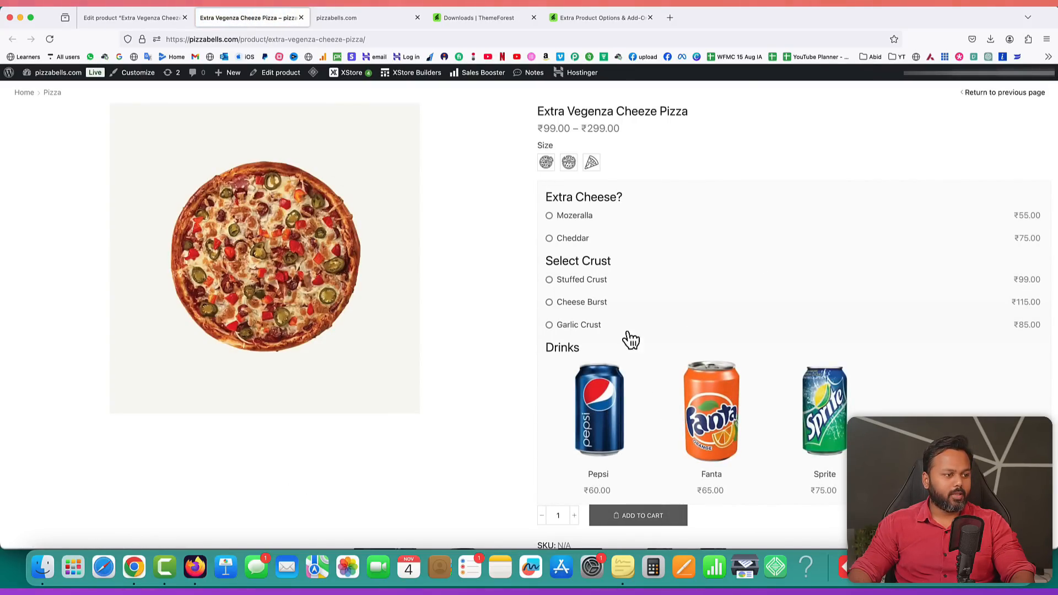
- Test Large size, Pepsi/Fanta/Sprite, Cheese Burst and Cheddar for a ₹564 total, then return to the editor
left_click(547, 165)
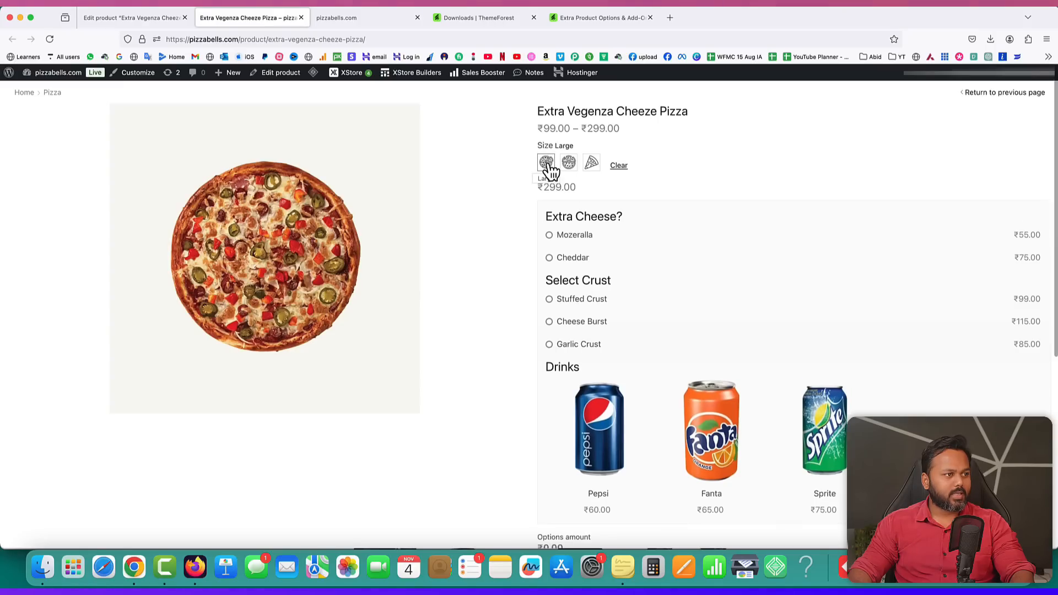
scroll(622, 276, "down", 3)
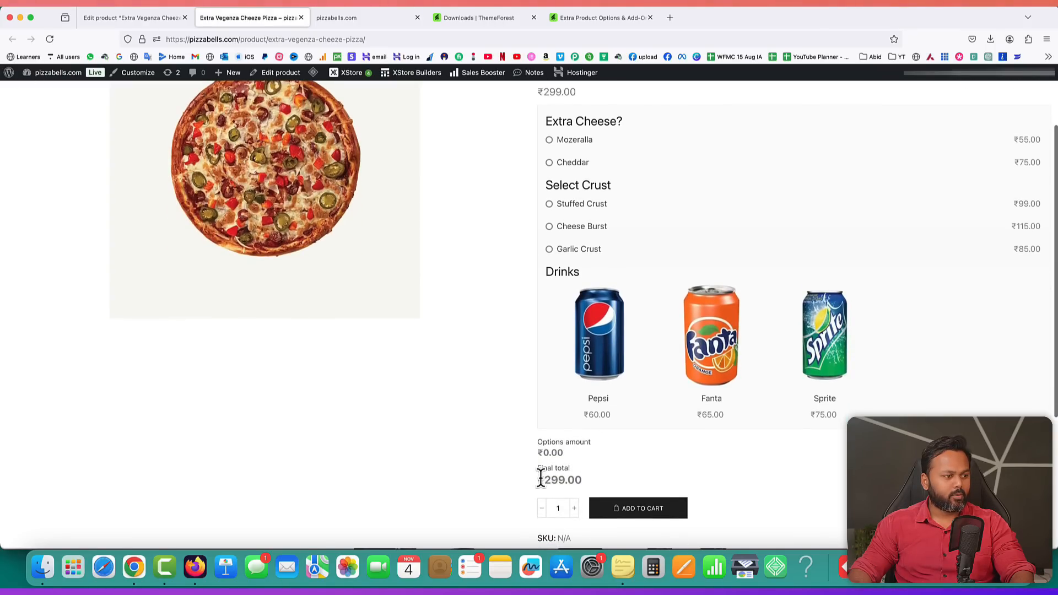
left_click(606, 340)
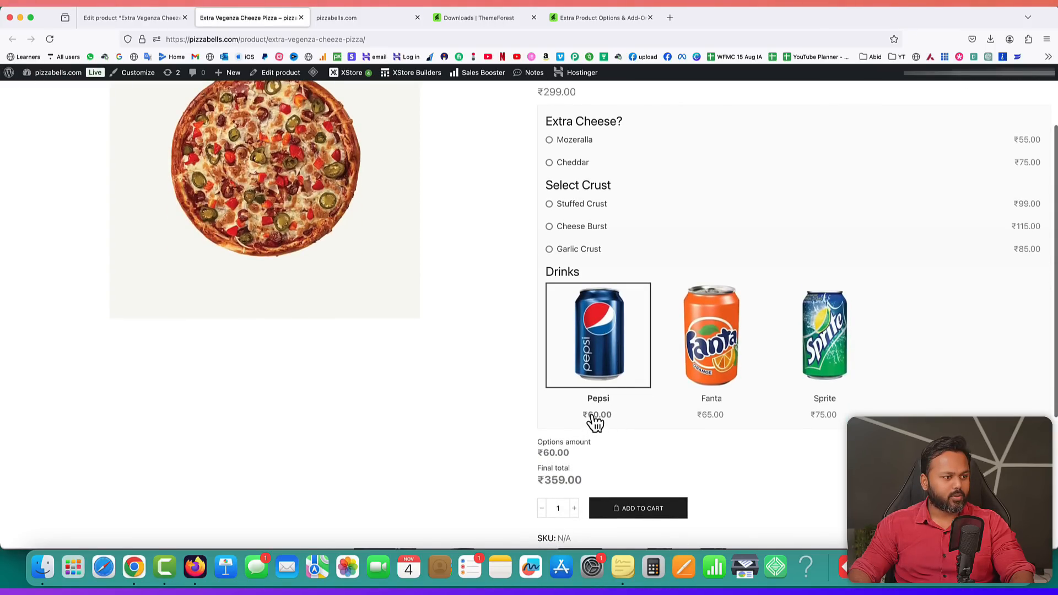
left_click(716, 347)
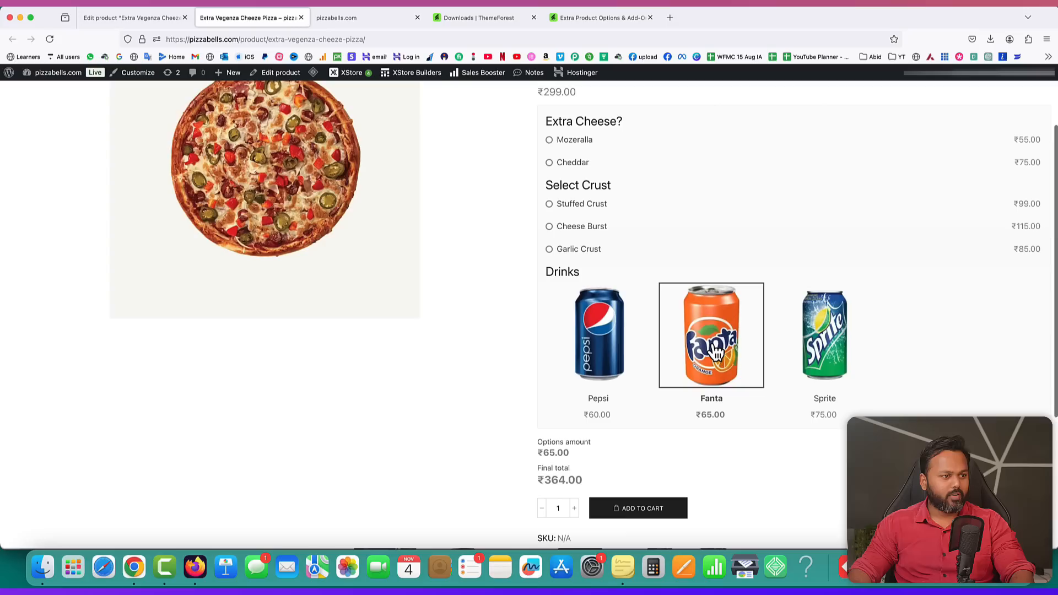
left_click(825, 347)
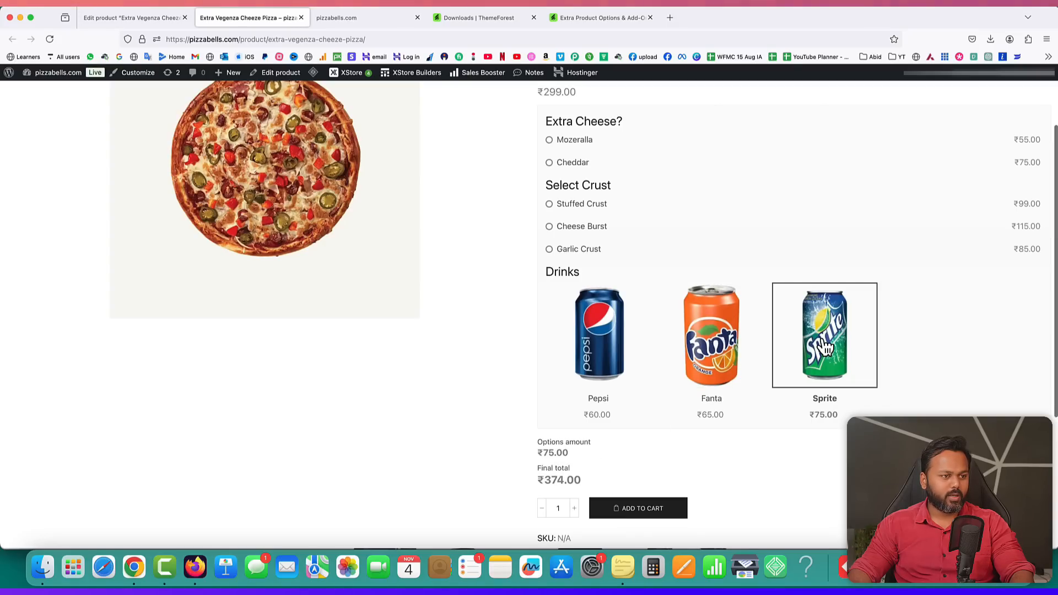
left_click(549, 226)
scroll(573, 220, "up", 1)
left_click(551, 202)
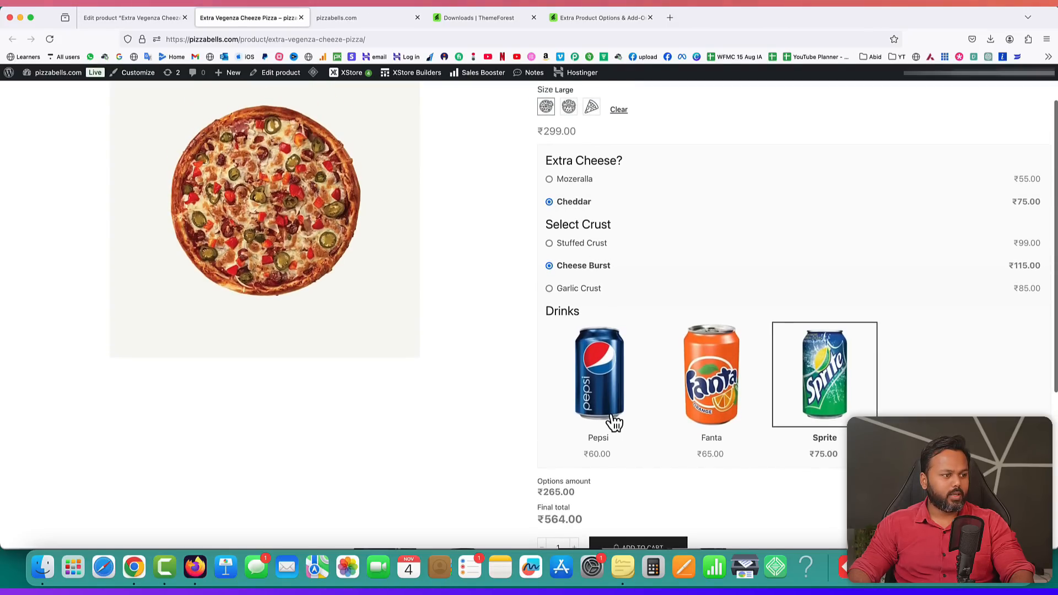
scroll(606, 424, "down", 3)
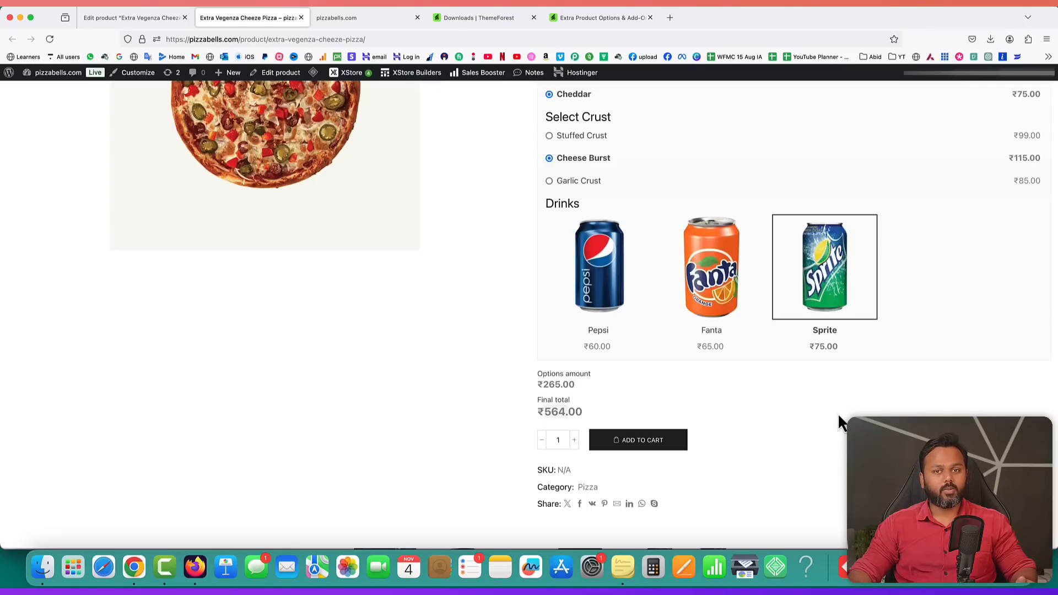
scroll(759, 409, "up", 3)
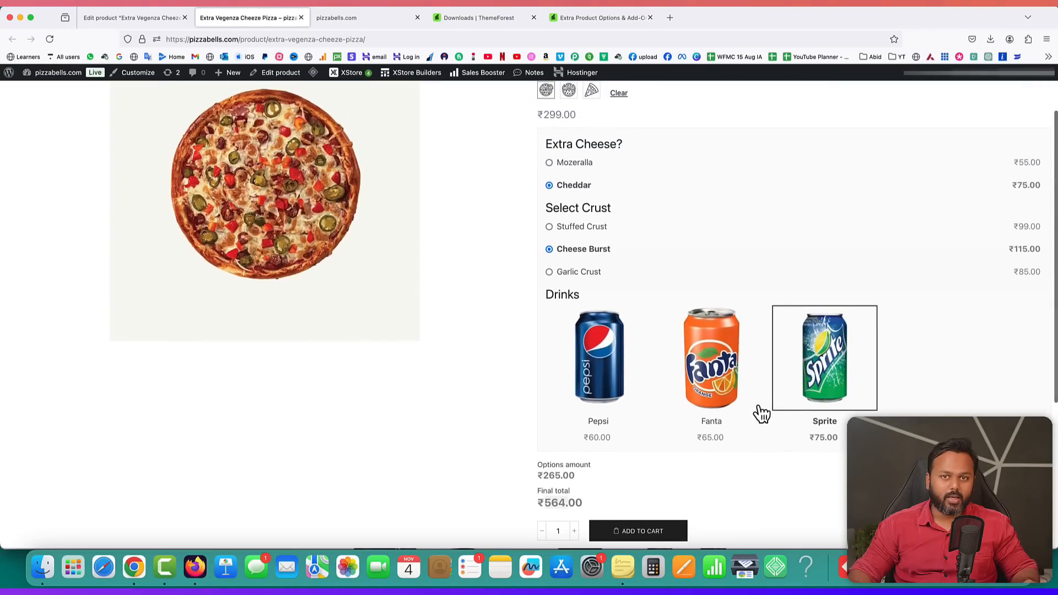
left_click(132, 18)
scroll(596, 314, "down", 10)
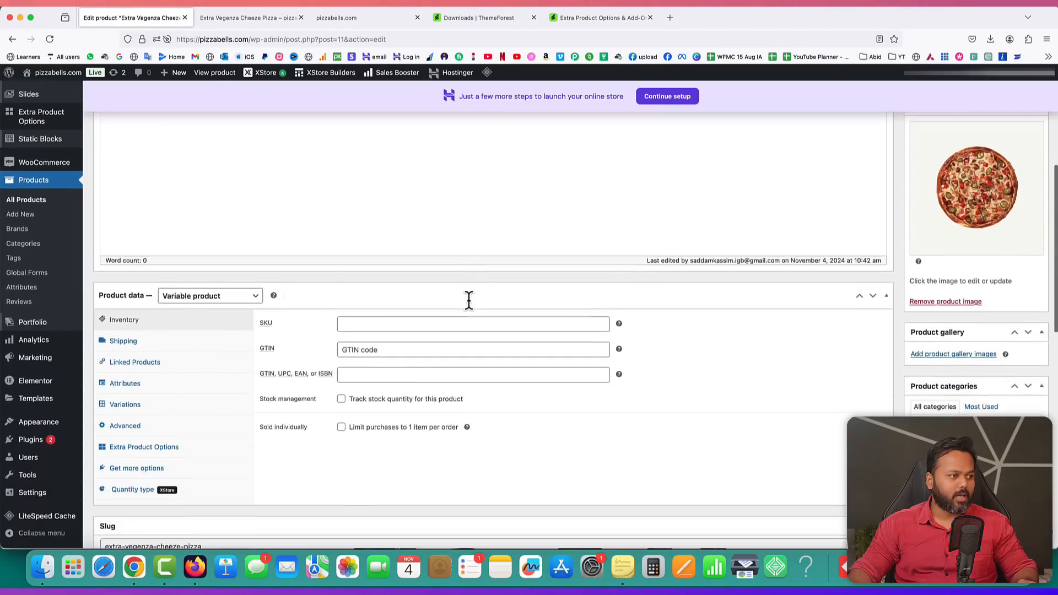
- Add a Date field to the product options and label it 'Date of Deli'
left_click(154, 317)
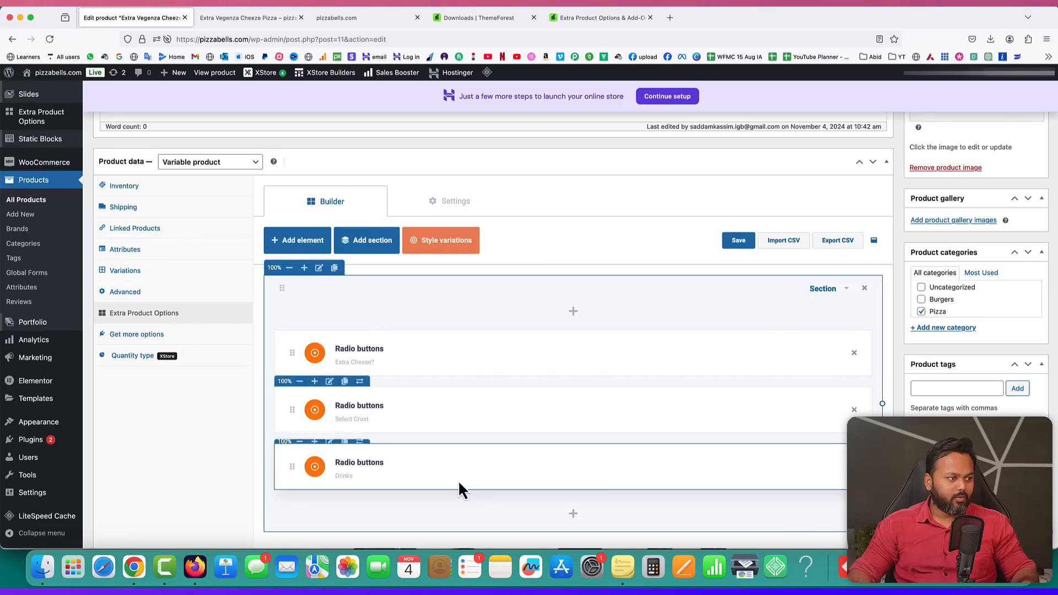
scroll(601, 479, "down", 1)
left_click(575, 477)
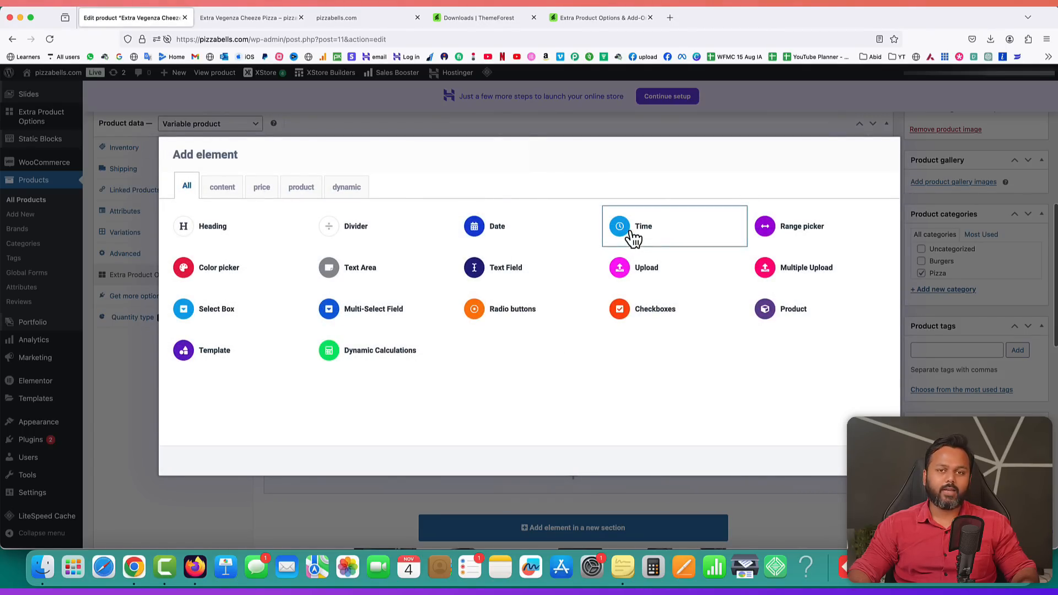
left_click(507, 227)
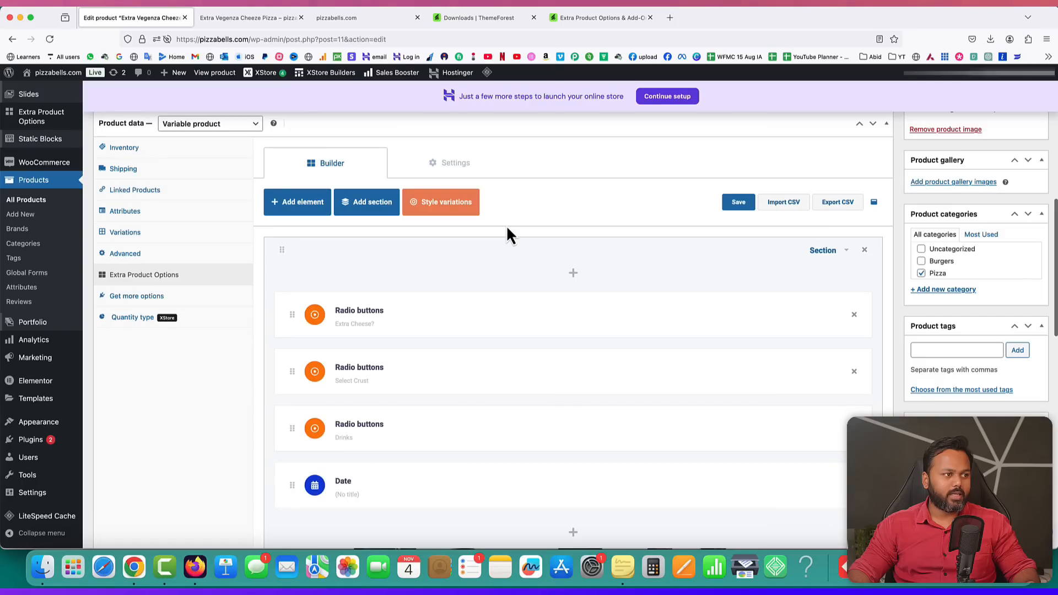
scroll(594, 408, "down", 3)
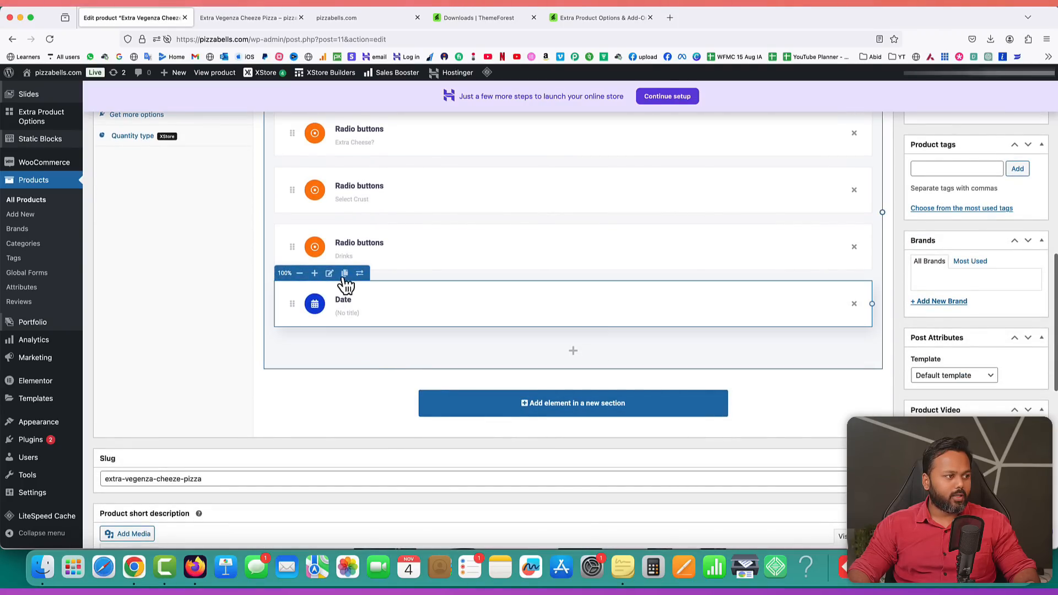
left_click(332, 274)
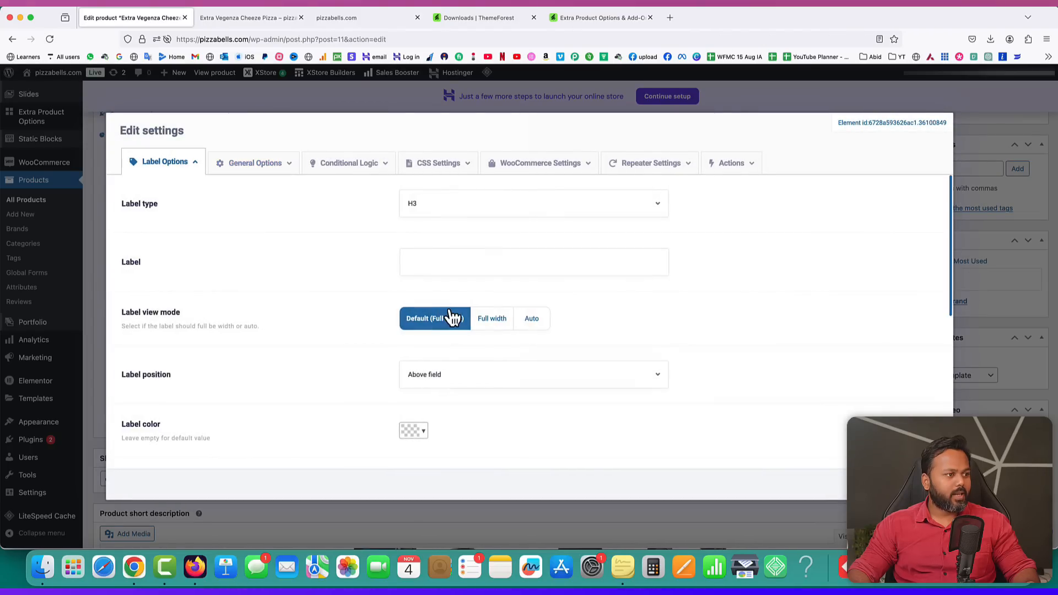
left_click(425, 259)
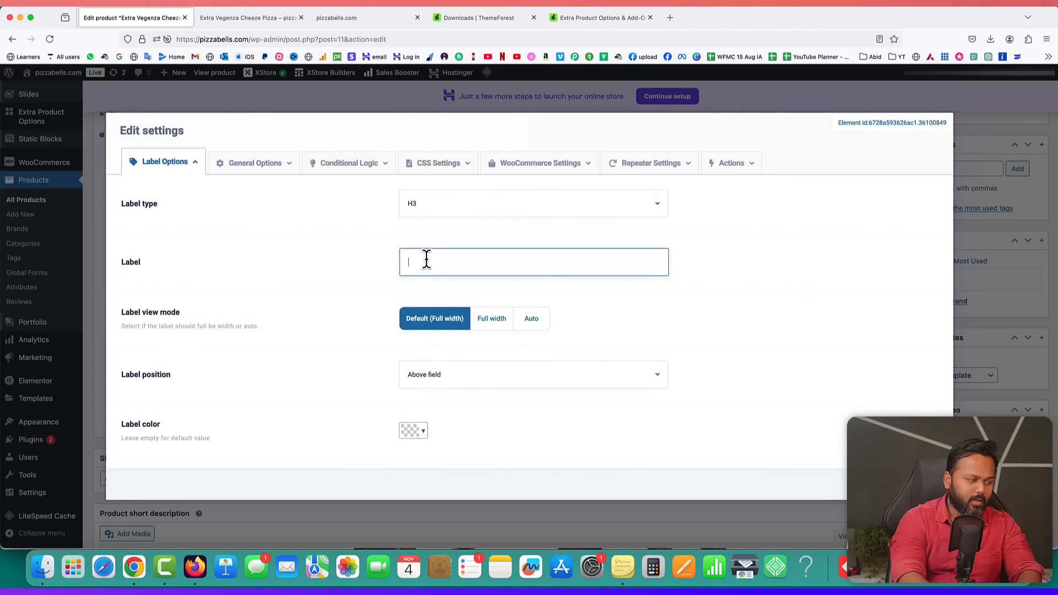
type("Date of Deli")
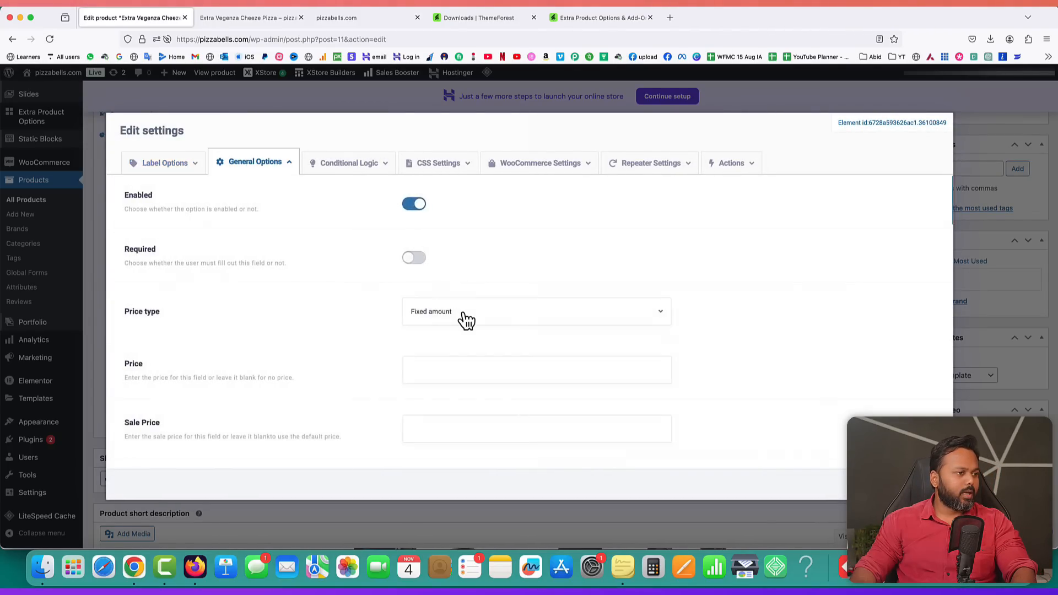
- Set the date picker's Start year to 2024 and End year to 2050
scroll(463, 312, "down", 1)
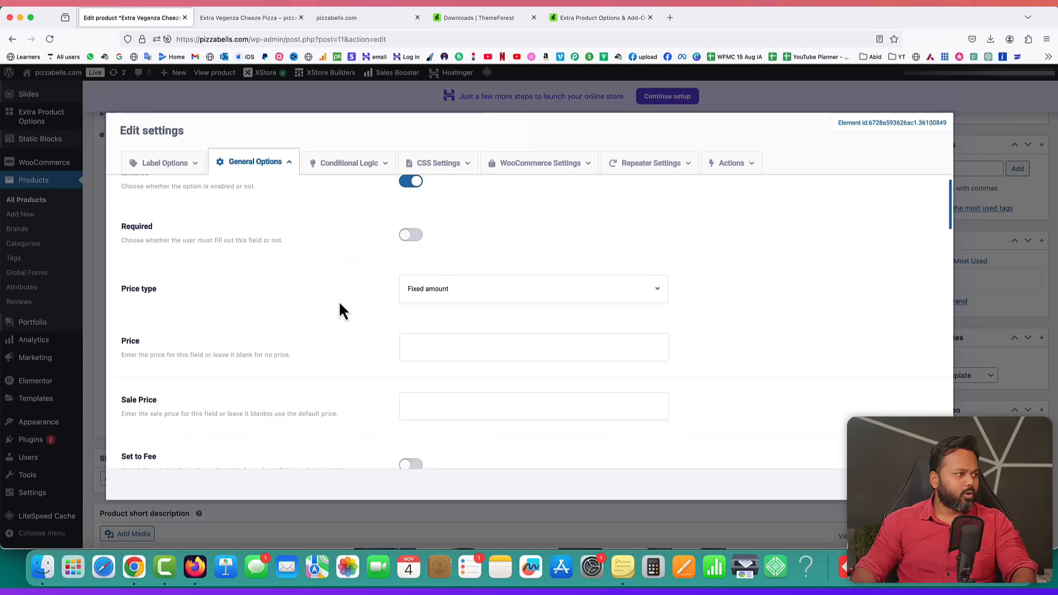
scroll(386, 303, "up", 1)
scroll(342, 318, "down", 4)
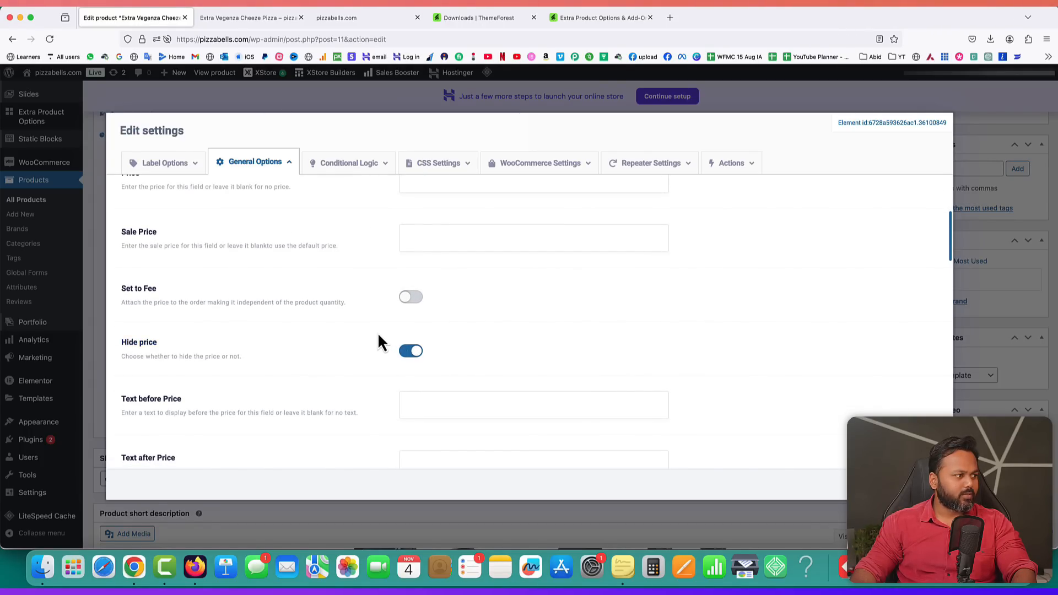
scroll(378, 341, "down", 5)
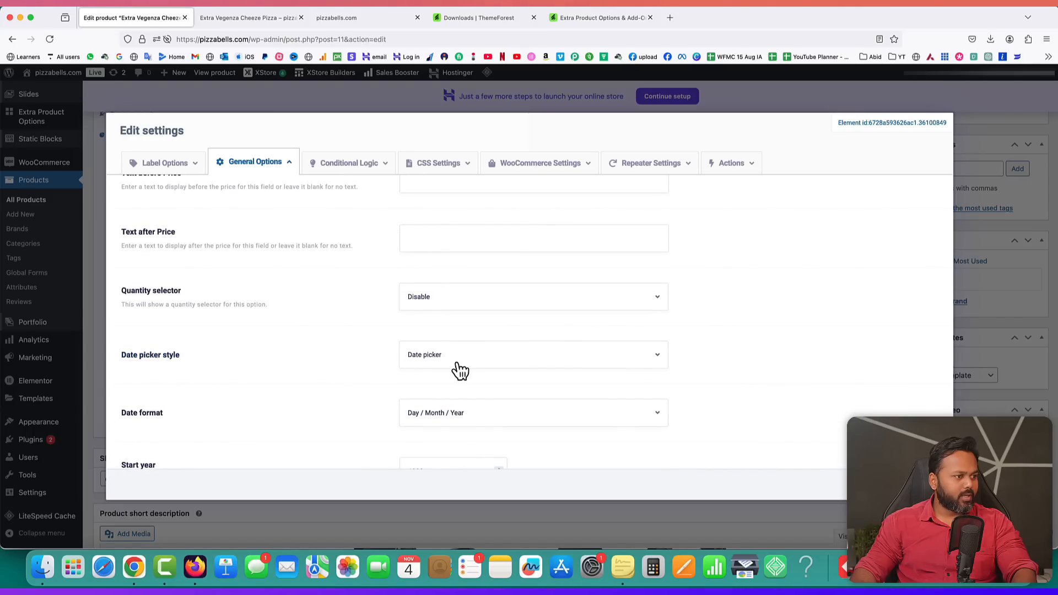
scroll(297, 345, "down", 3)
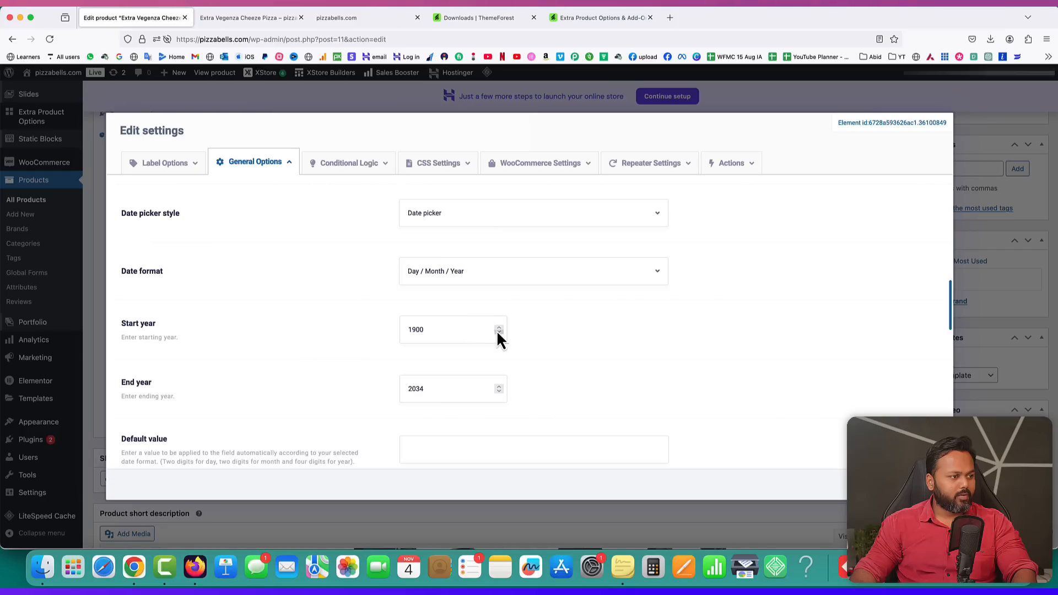
left_click(464, 329)
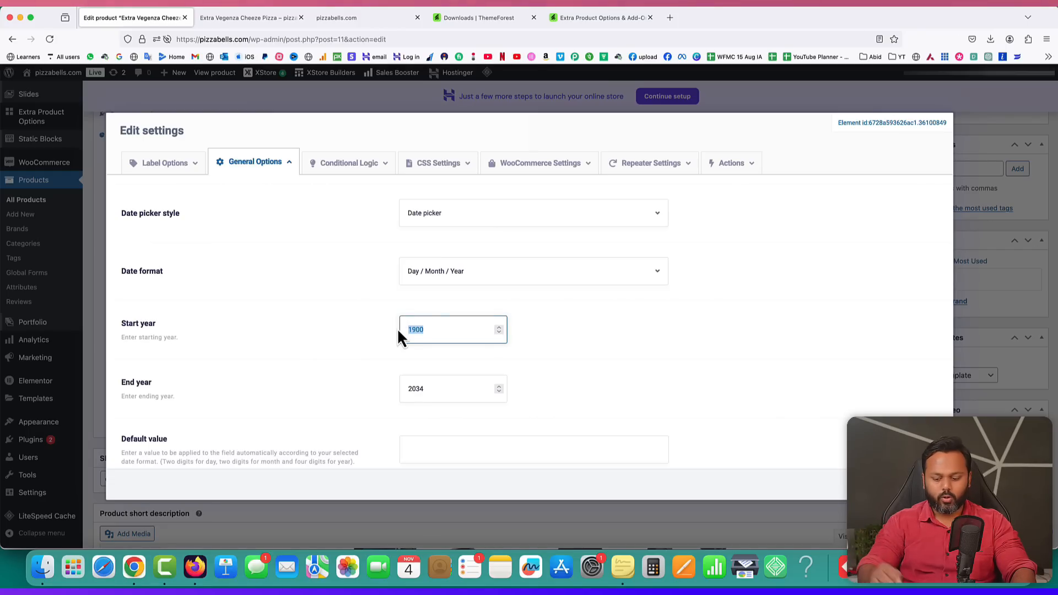
type("2024")
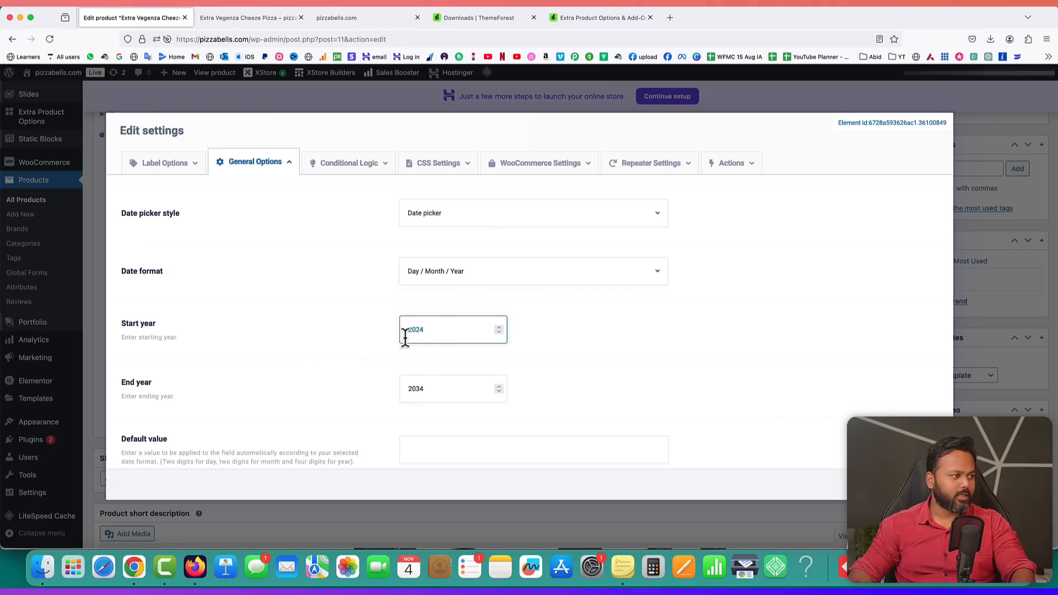
left_click(590, 353)
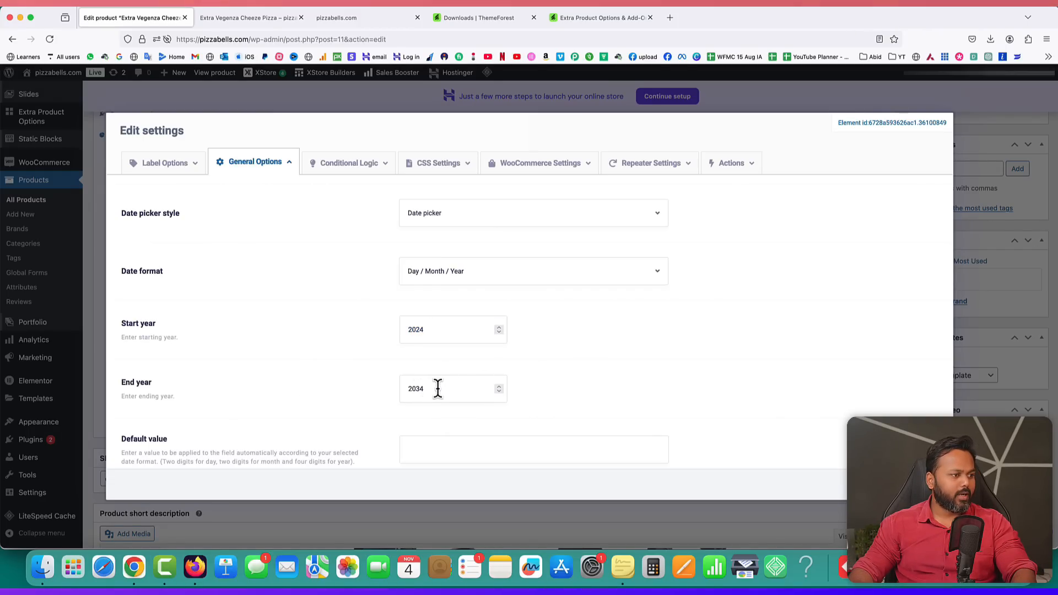
left_click_drag(437, 387, 397, 388)
type("2050")
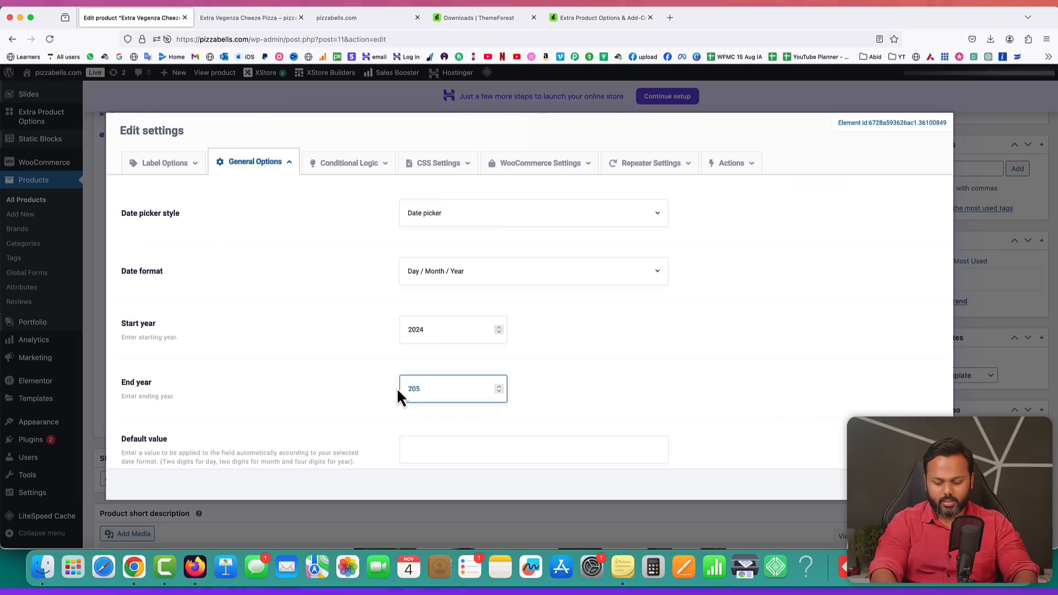
left_click(638, 380)
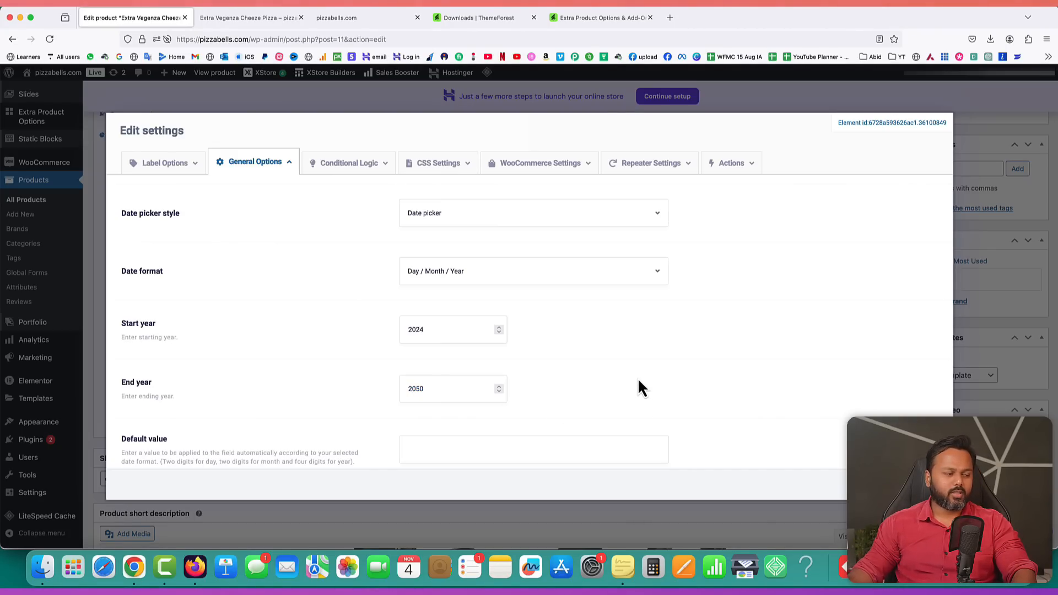
- Check the Disabled dates field and keep the Epo White datepicker theme
scroll(637, 378, "down", 6)
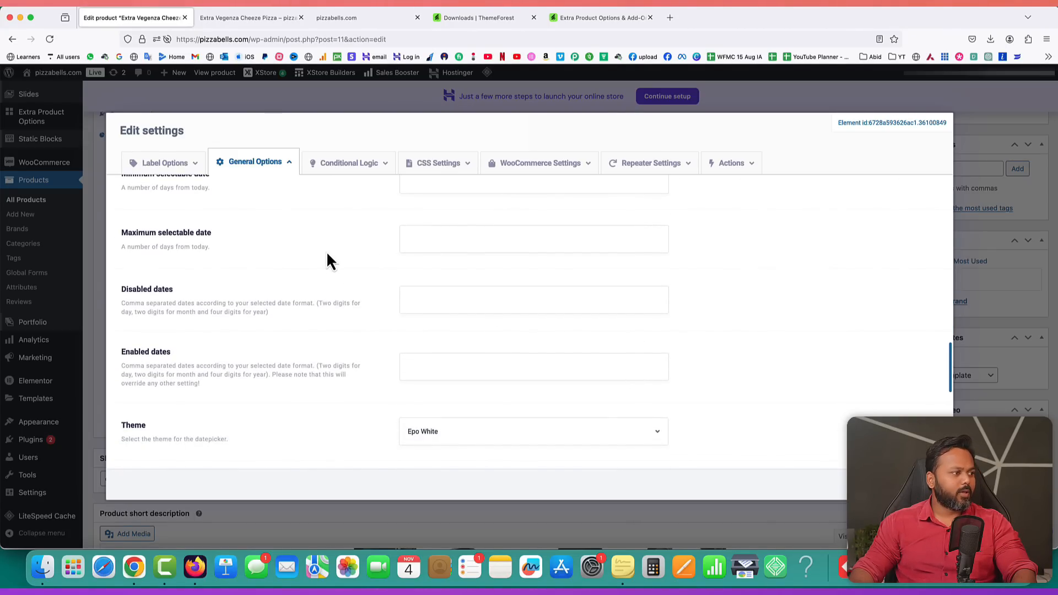
scroll(326, 261, "up", 2)
scroll(379, 314, "down", 2)
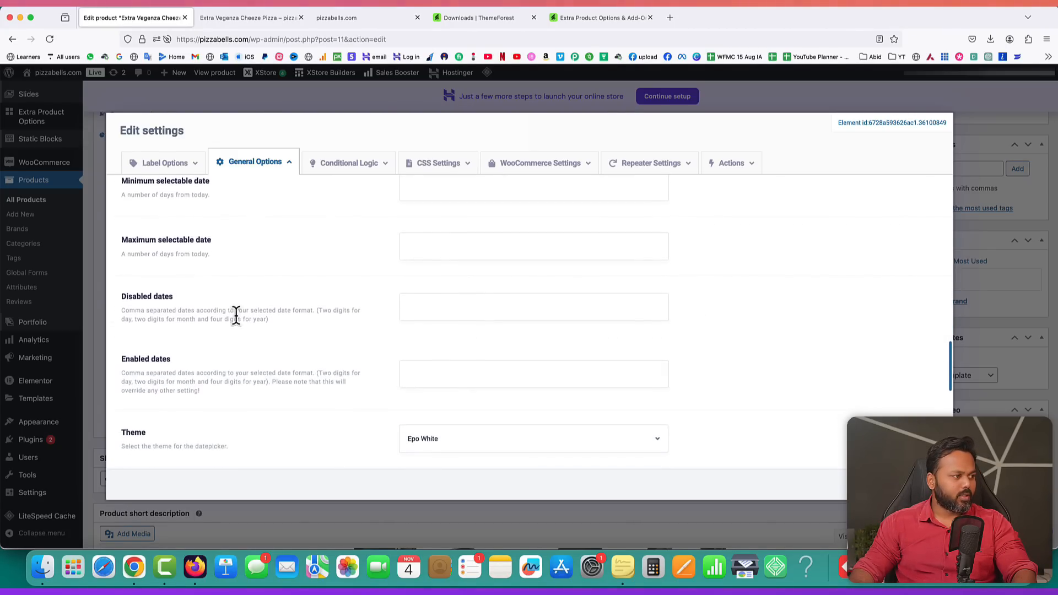
left_click(416, 302)
scroll(389, 390, "down", 3)
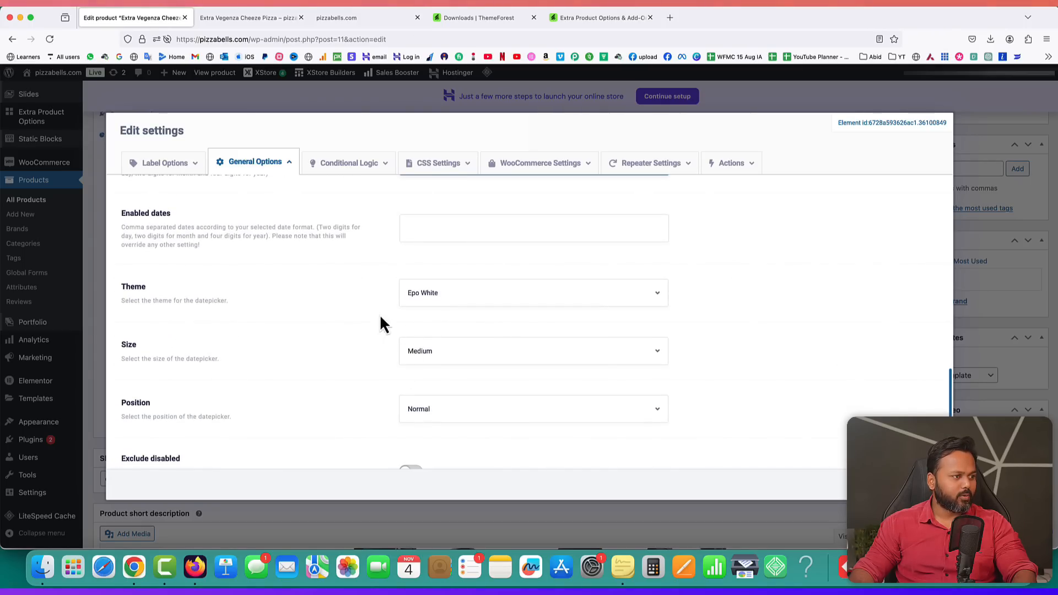
left_click(437, 305)
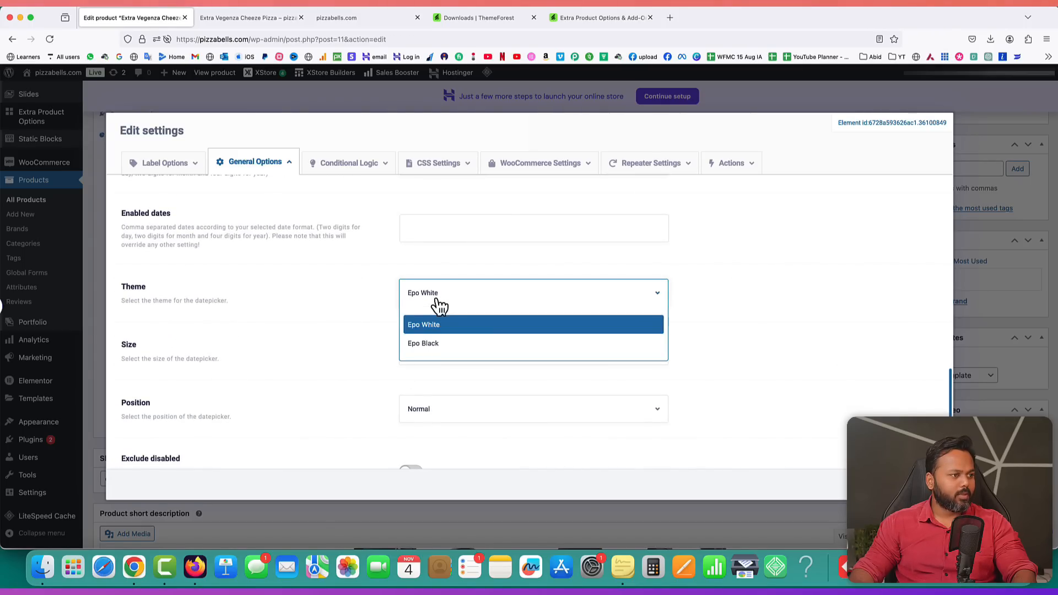
left_click(754, 339)
scroll(754, 338, "down", 5)
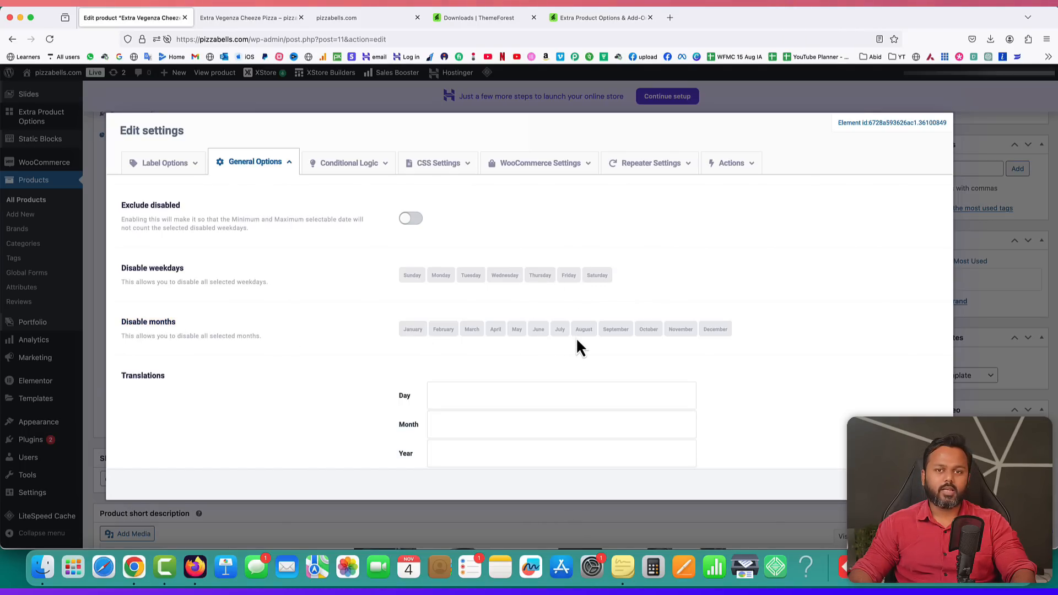
scroll(699, 358, "down", 1)
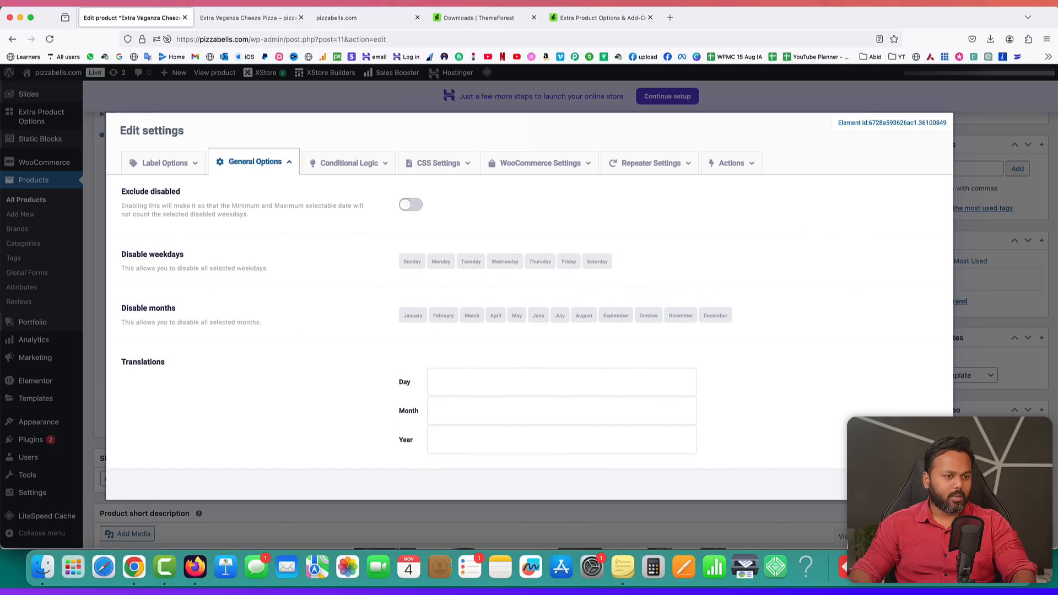
- Add a Time element below the date field labelled 'When do you need the pizza?'
left_click(888, 484)
left_click(573, 352)
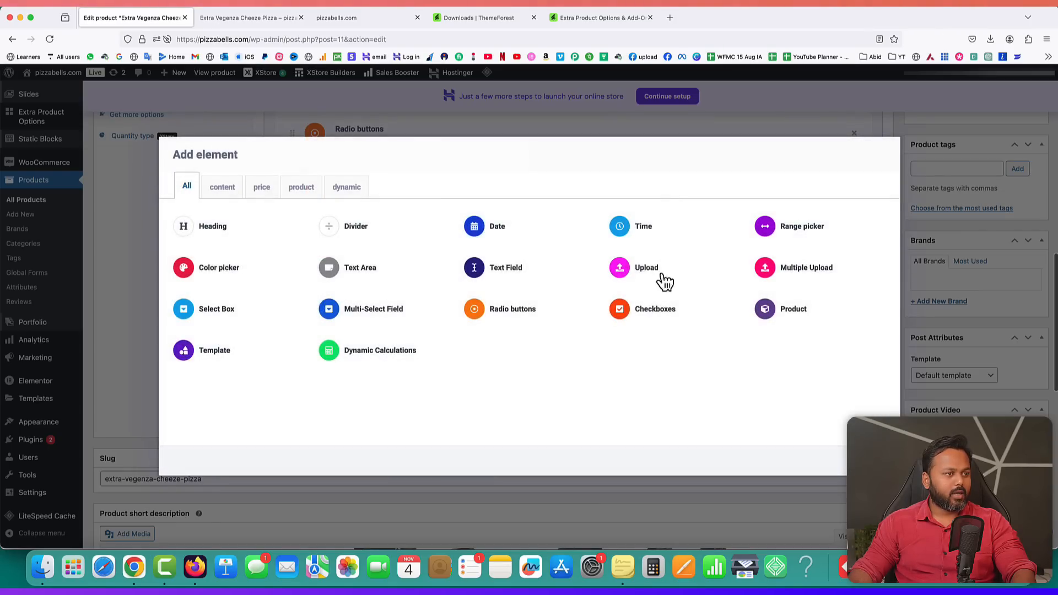
left_click(645, 232)
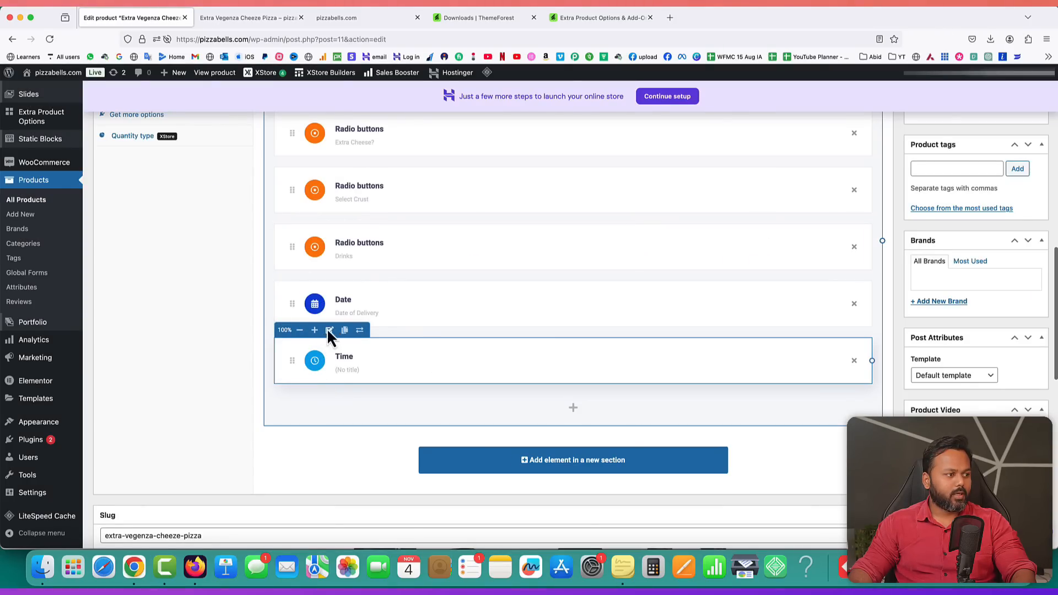
left_click(326, 329)
left_click(156, 162)
left_click(426, 266)
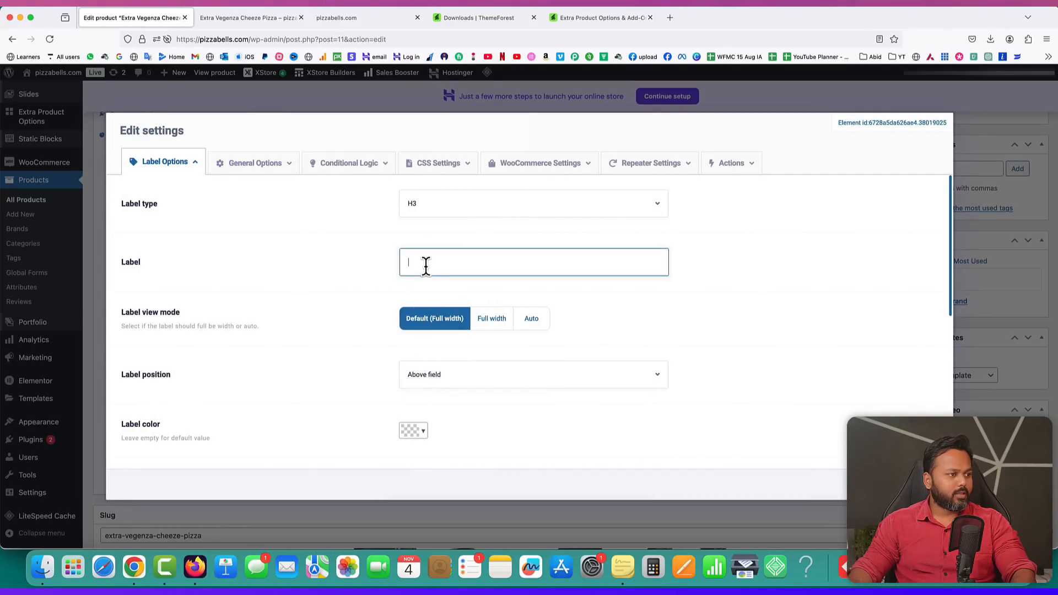
type("When do y")
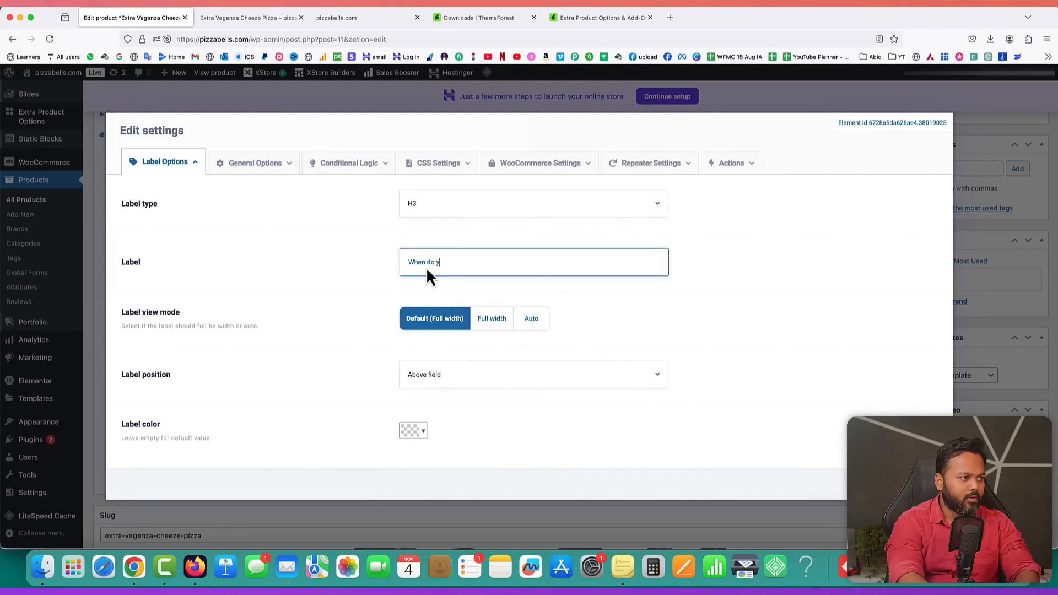
type("ou need the pizza?")
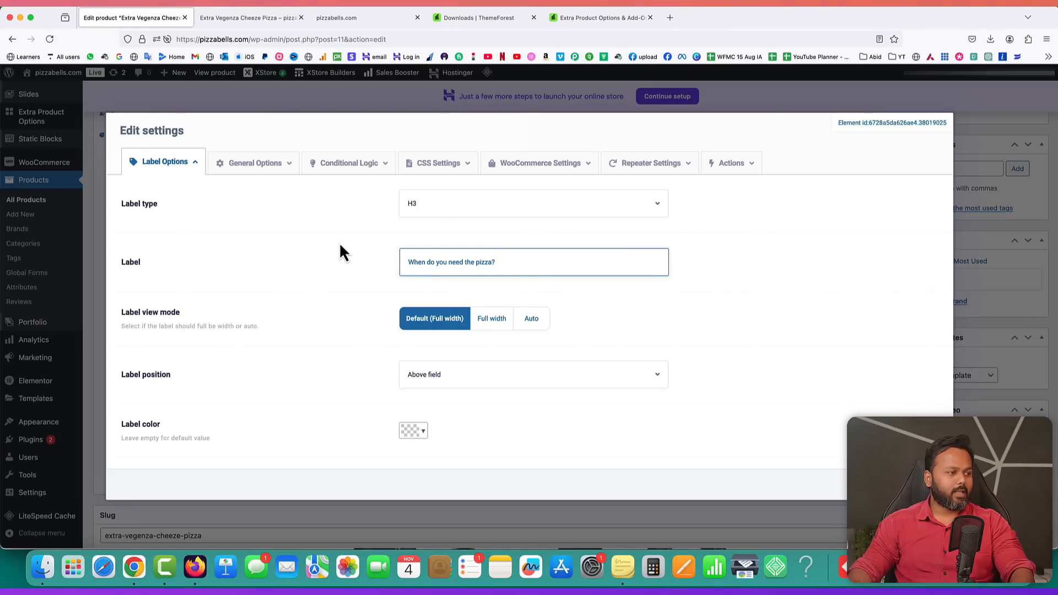
- Turn on Hide price for the time field and update the product
left_click(249, 165)
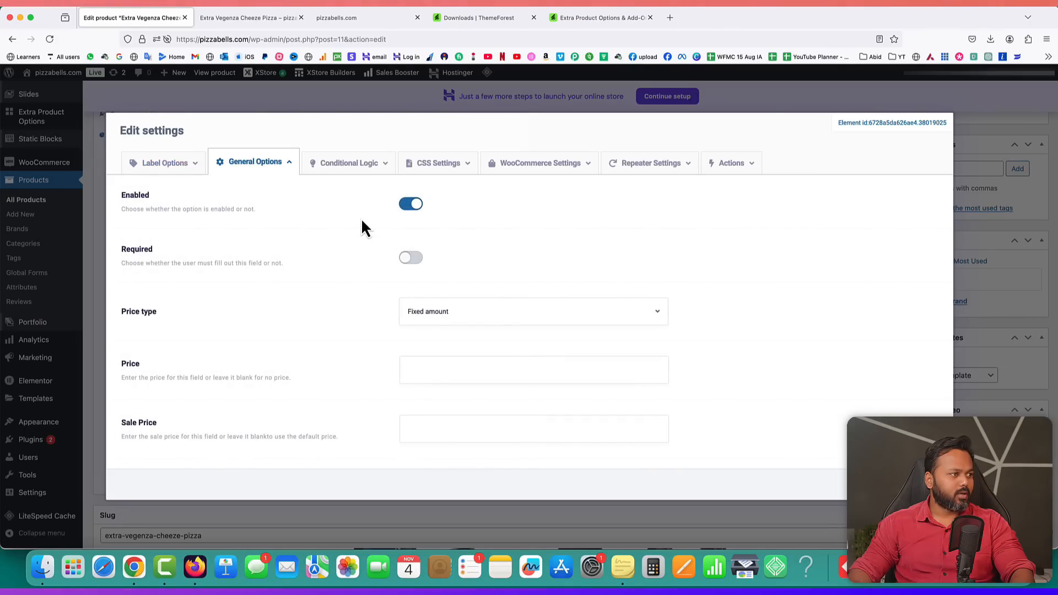
scroll(322, 280, "down", 5)
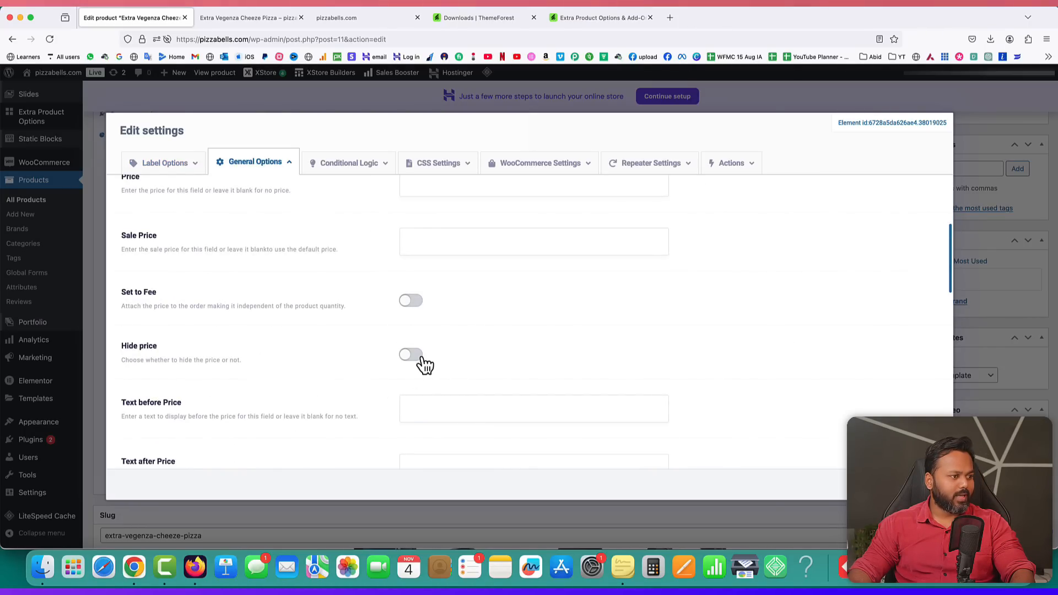
left_click(422, 357)
scroll(507, 358, "down", 6)
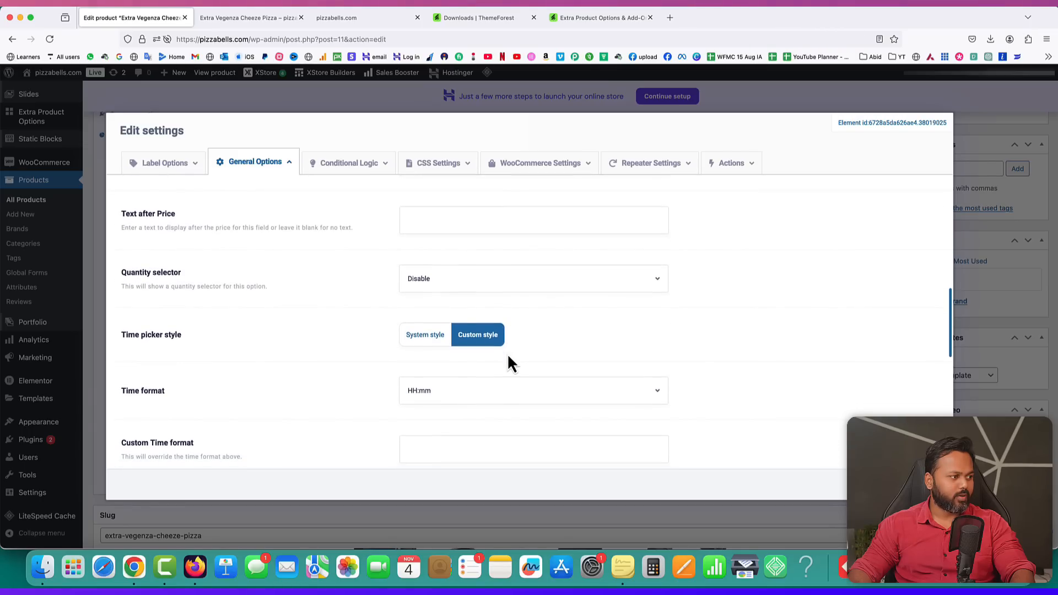
scroll(508, 357, "down", 8)
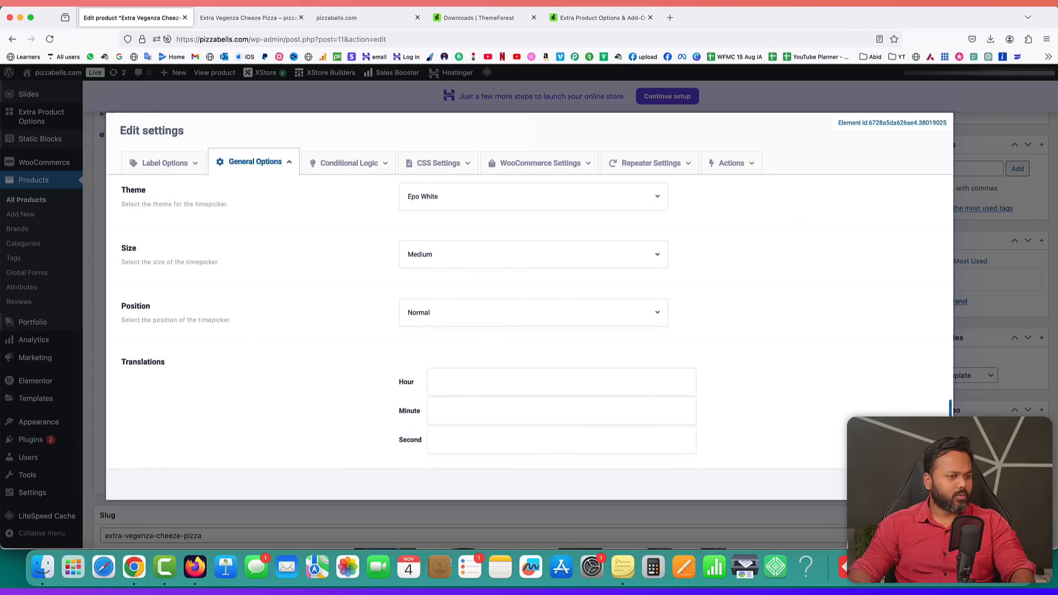
left_click(909, 485)
scroll(875, 394, "up", 12)
left_click(1023, 345)
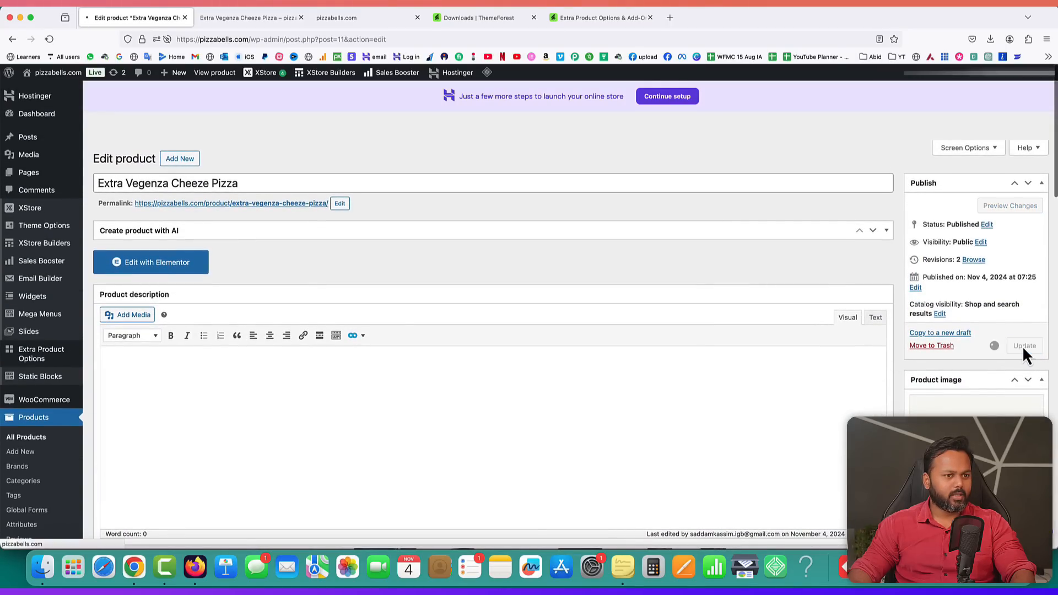
- On the live pizza page, preview the delivery date calendar and set the delivery time to 06:23
left_click(237, 19)
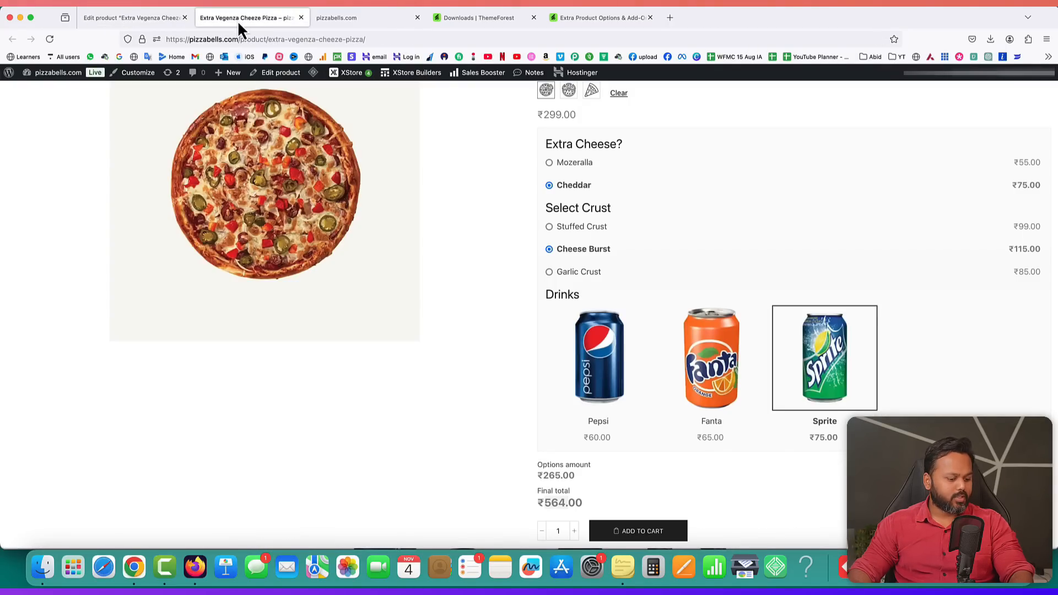
scroll(740, 245, "down", 5)
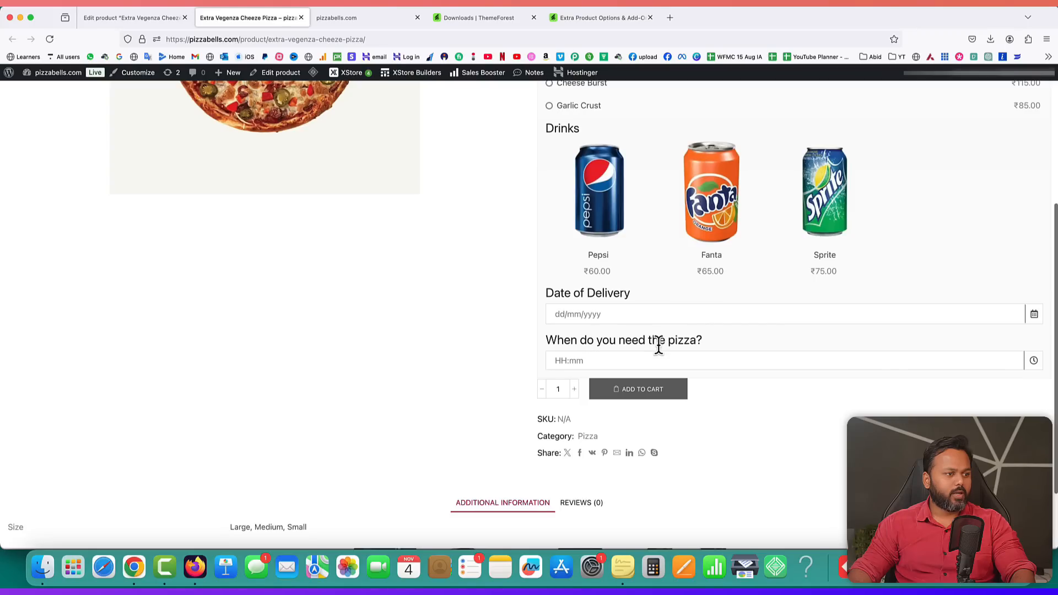
left_click(625, 310)
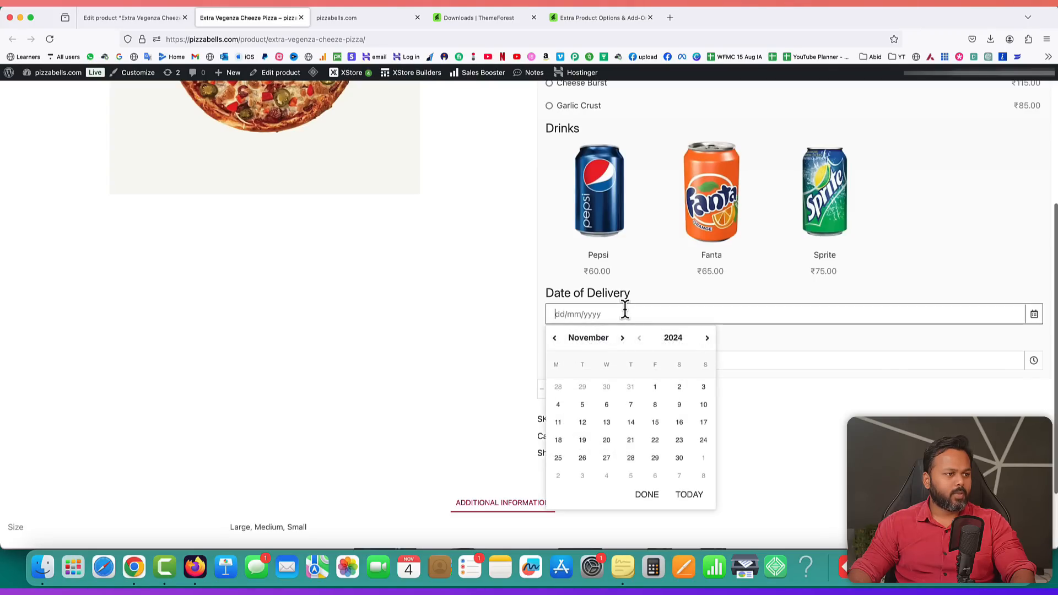
left_click(818, 419)
left_click(618, 361)
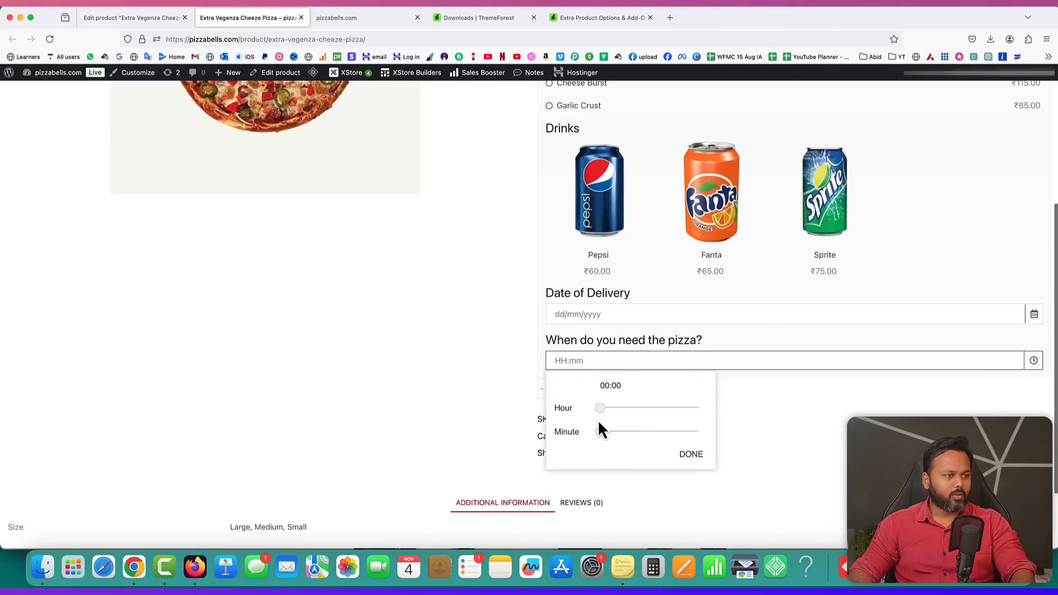
left_click_drag(599, 409, 603, 434)
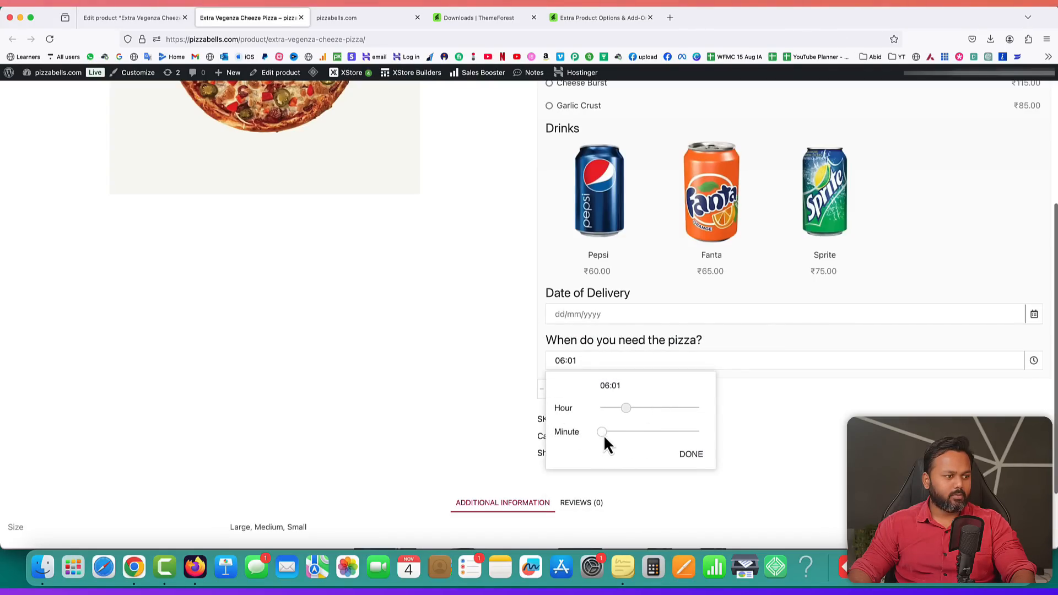
left_click(689, 455)
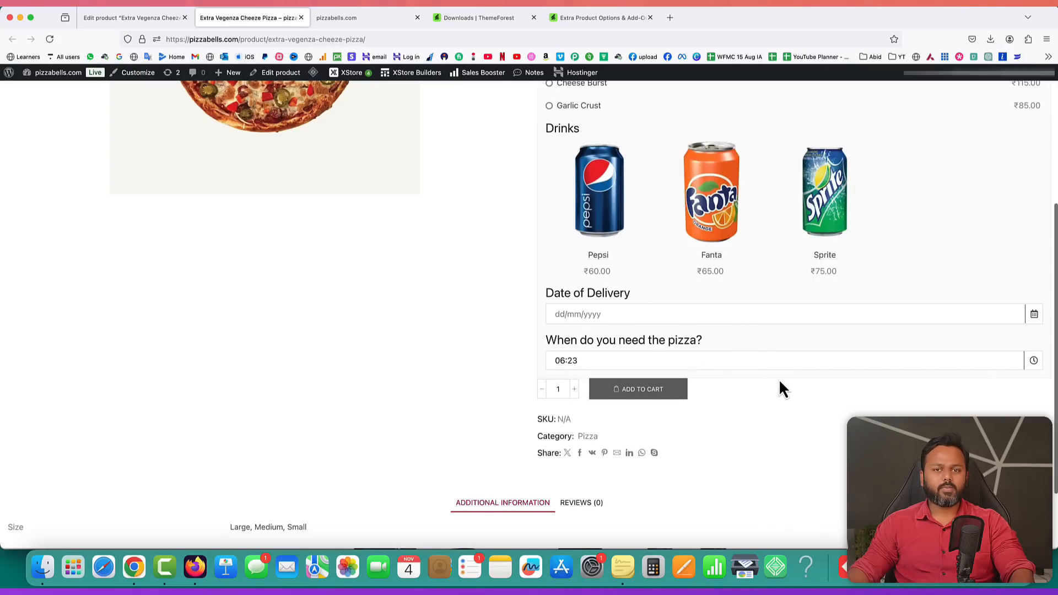
scroll(778, 379, "up", 10)
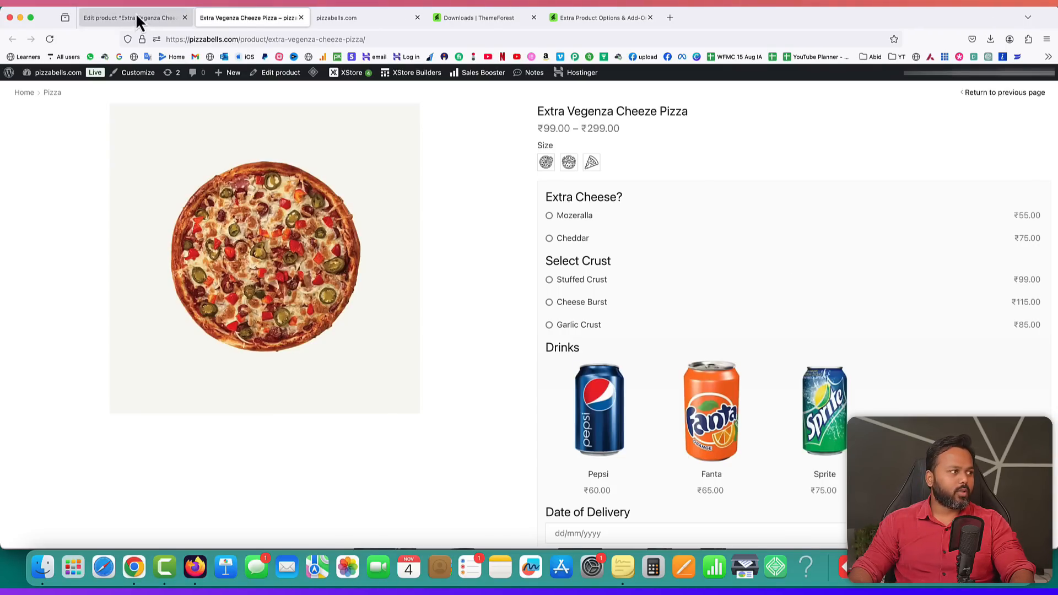
left_click(116, 18)
scroll(385, 302, "down", 7)
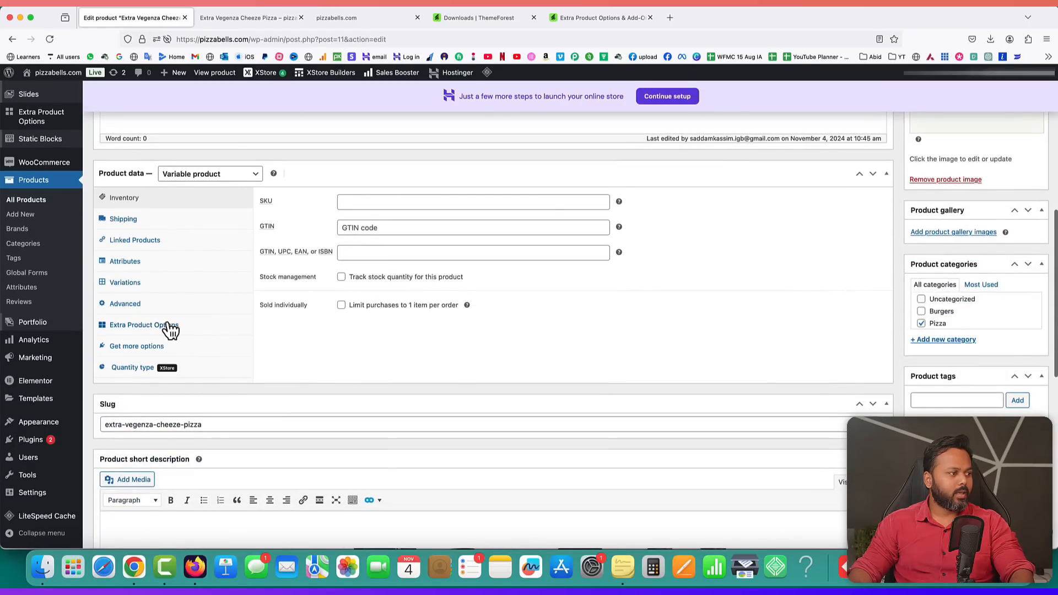
left_click(168, 328)
scroll(628, 350, "down", 5)
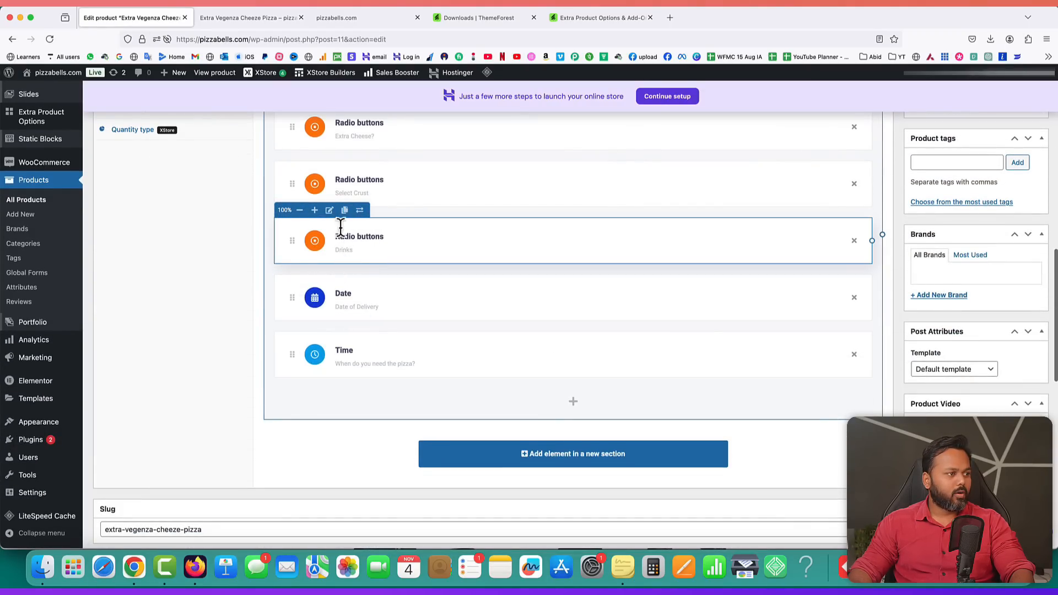
left_click(330, 210)
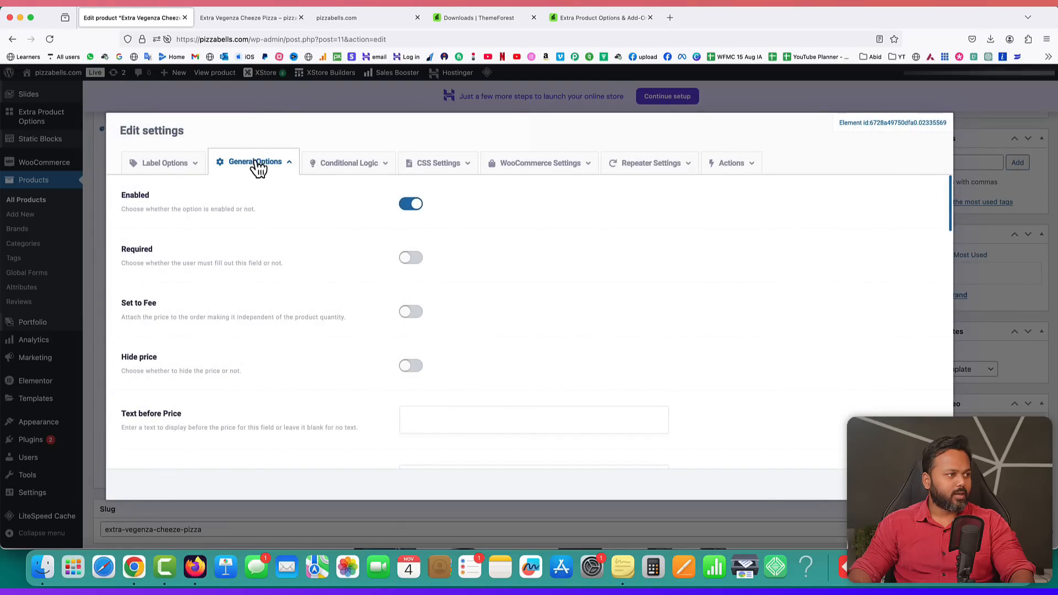
scroll(506, 290, "down", 8)
left_click(242, 17)
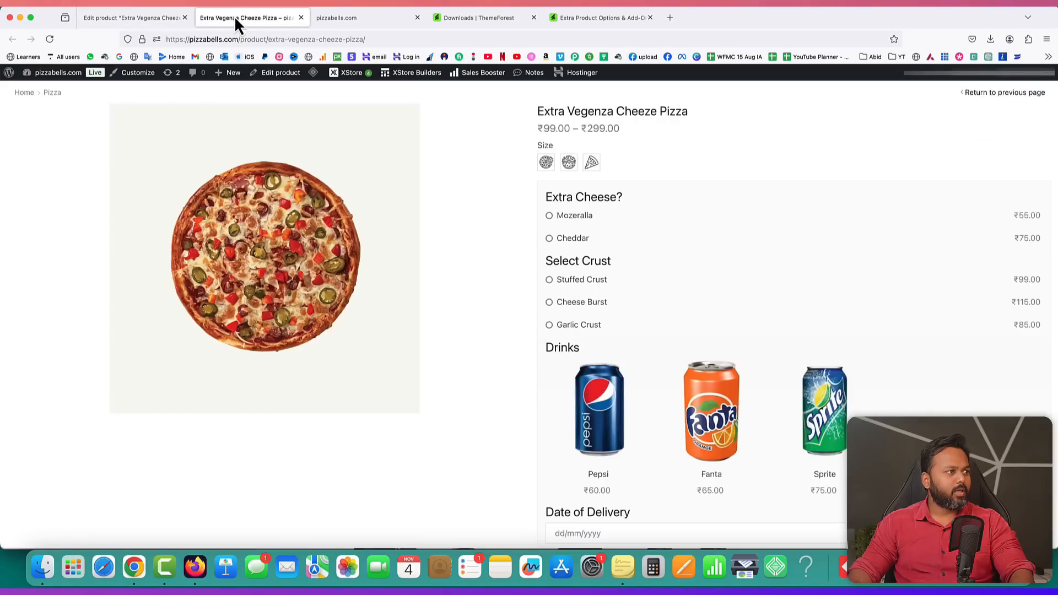
scroll(627, 364, "down", 2)
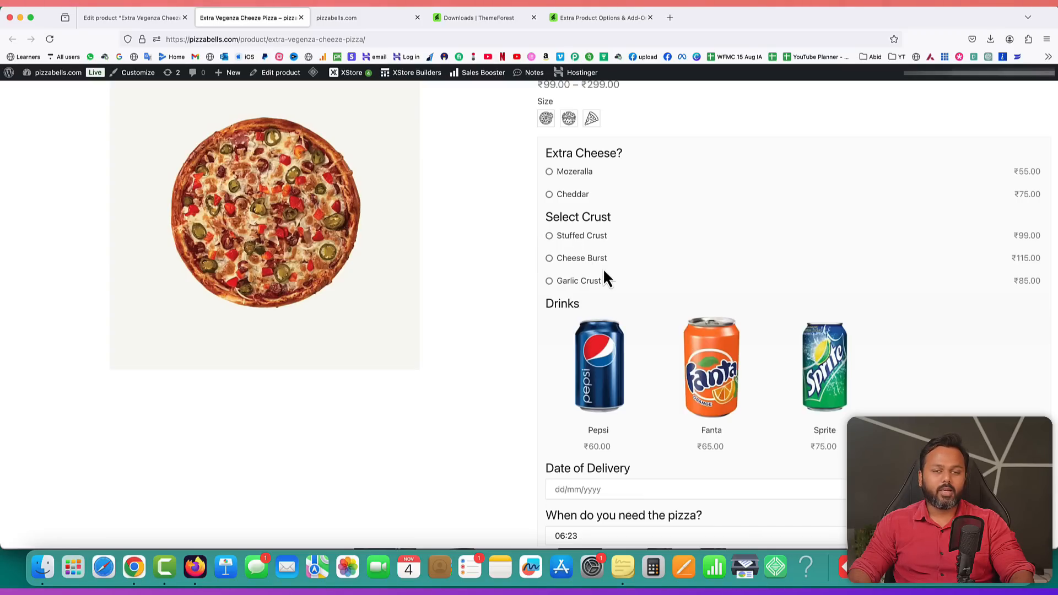
- Set the Drinks choice to show 3 items per row
left_click(132, 17)
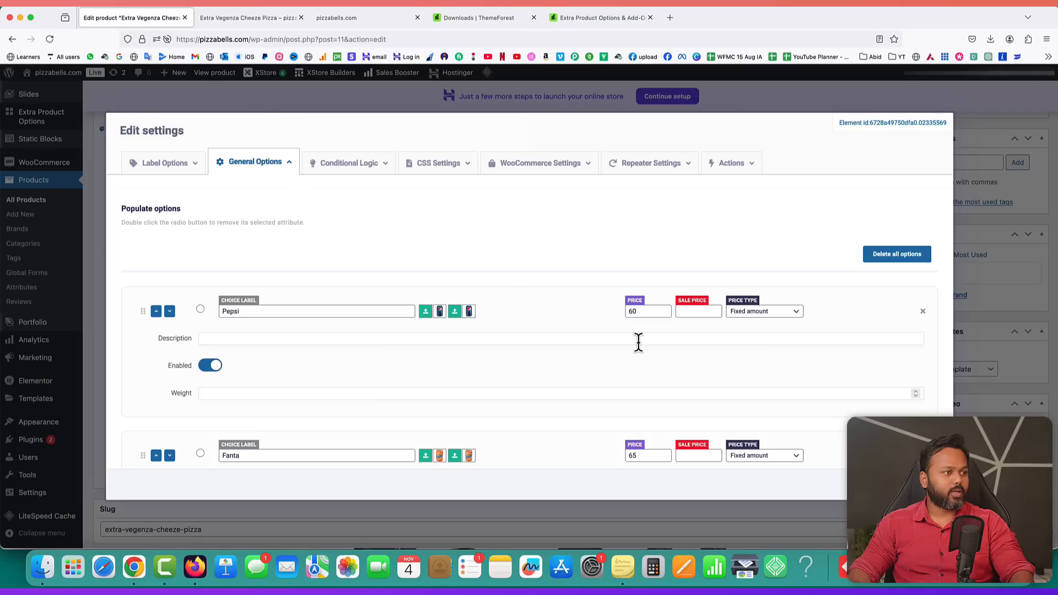
scroll(402, 273, "up", 10)
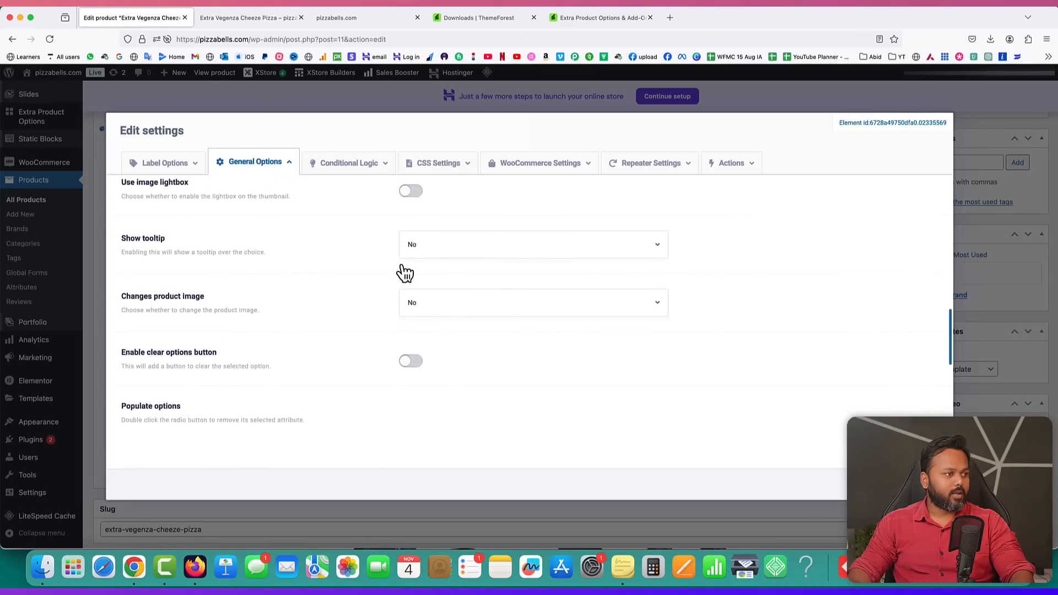
scroll(405, 273, "up", 1)
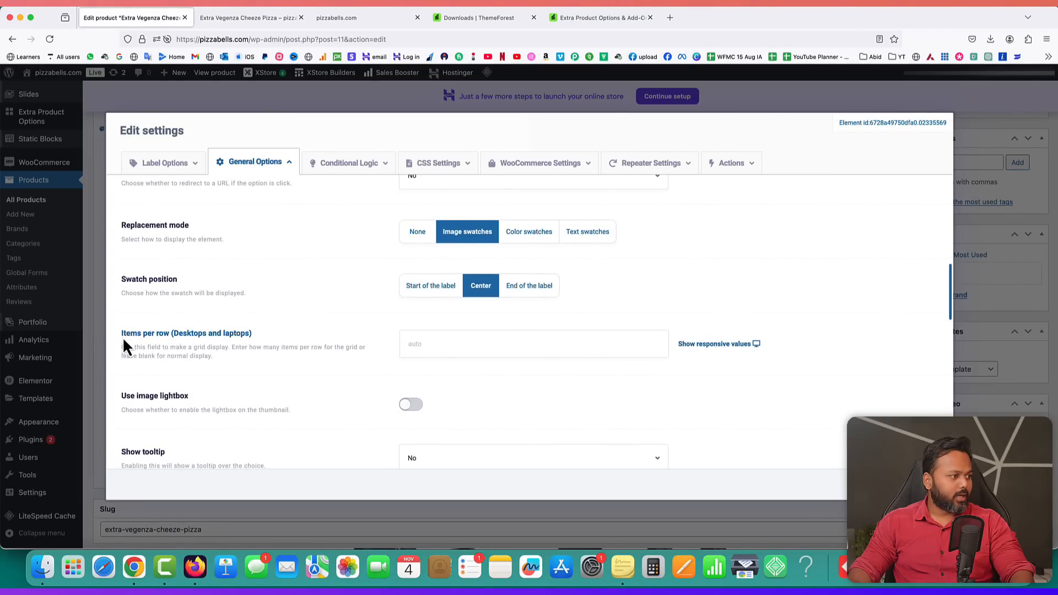
left_click(427, 345)
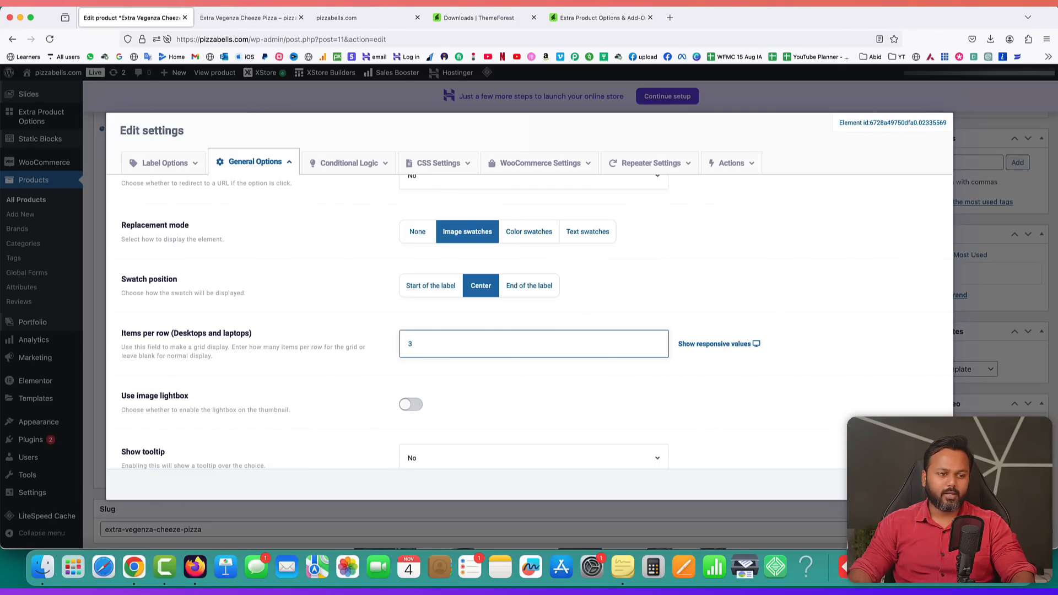
left_click(891, 484)
- Set the Select Crust choice to show 3 items per row
scroll(467, 338, "up", 3)
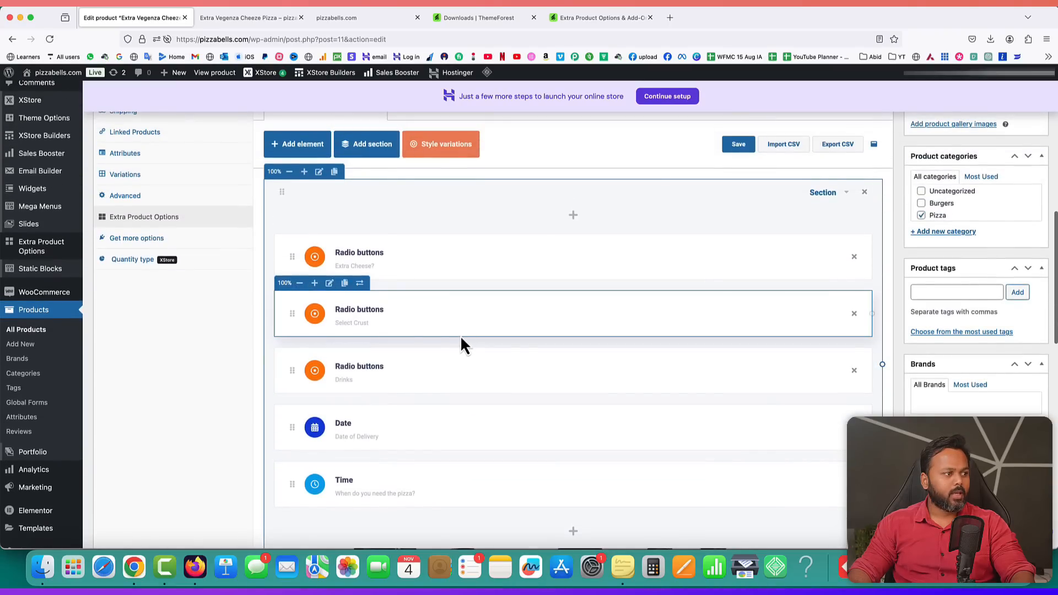
left_click(328, 284)
left_click(138, 161)
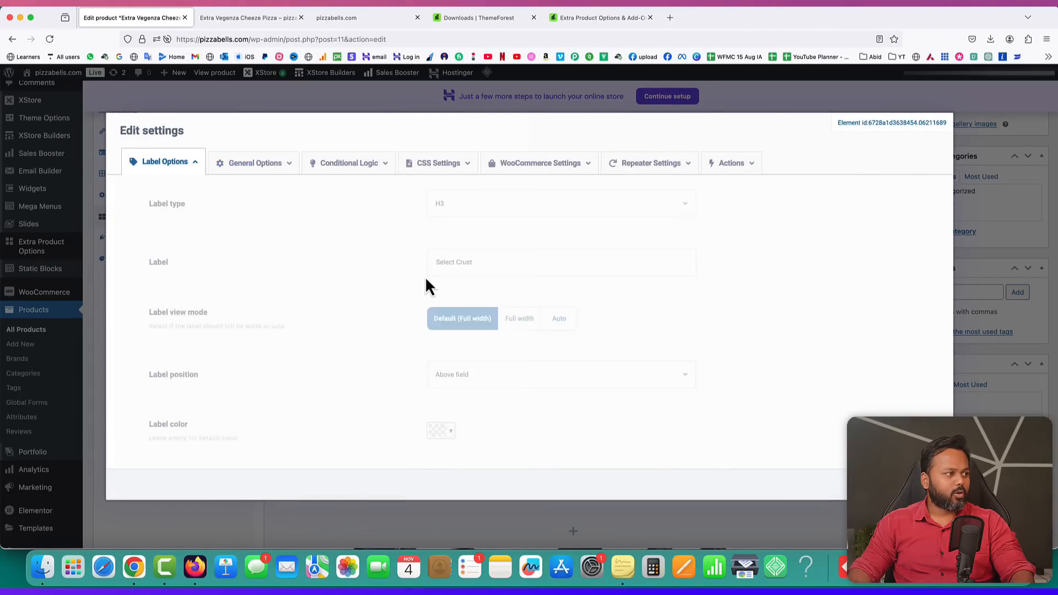
left_click(243, 164)
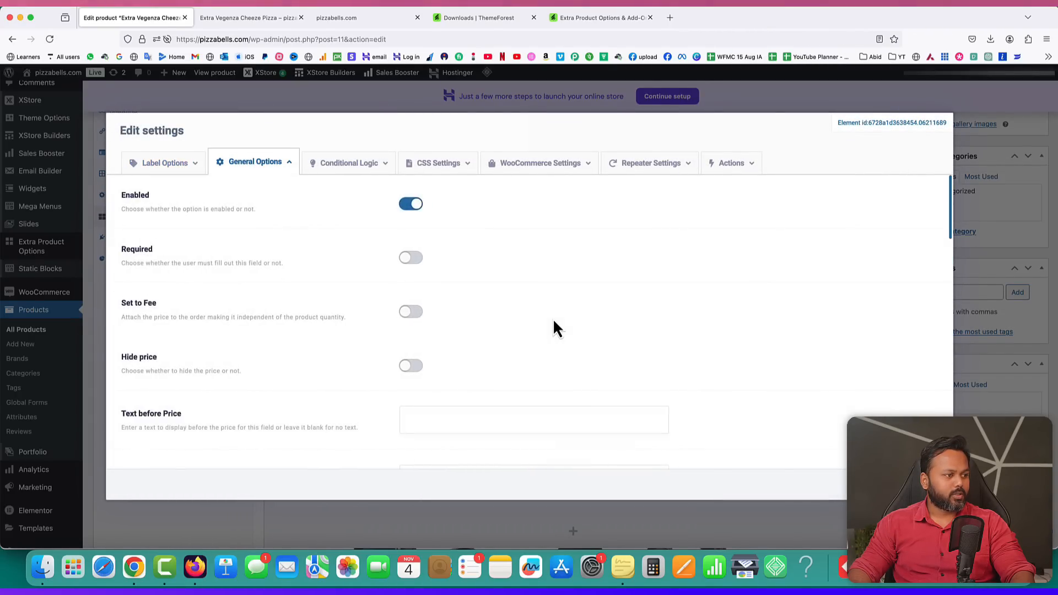
scroll(553, 328, "down", 10)
scroll(553, 329, "up", 2)
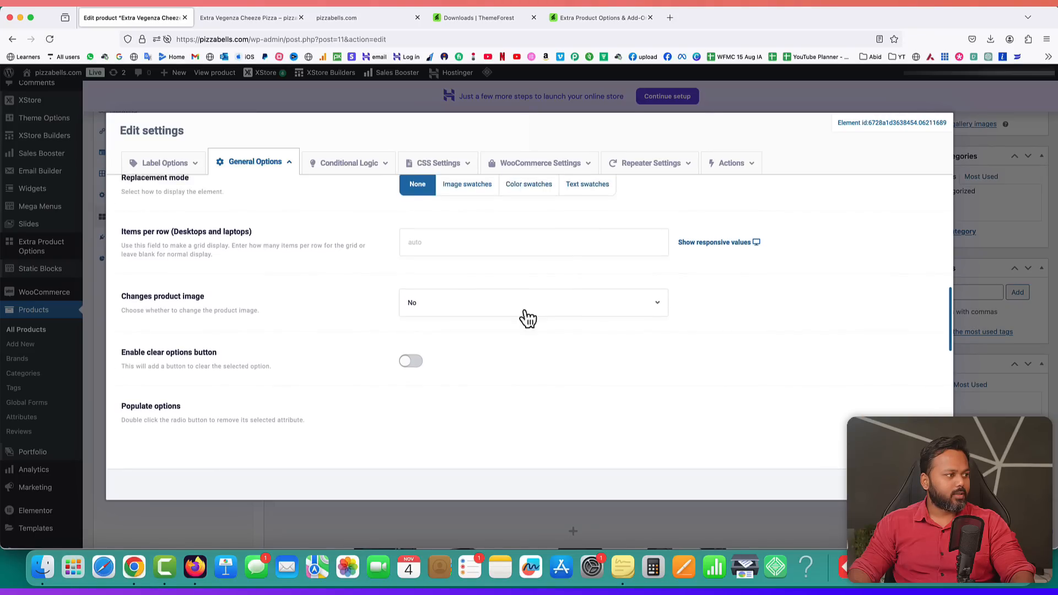
left_click(446, 275)
type("3")
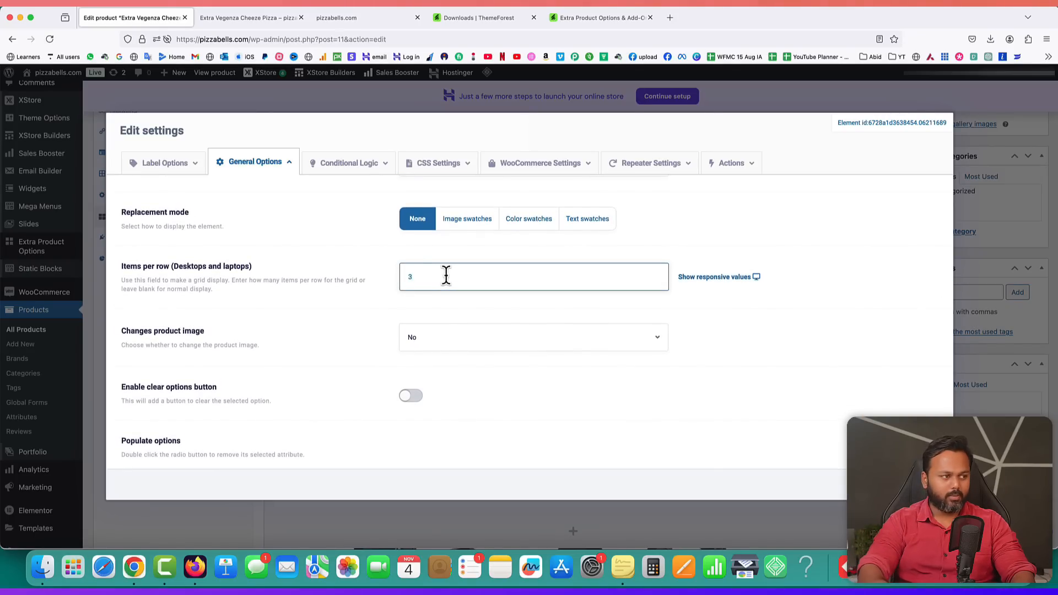
left_click(921, 485)
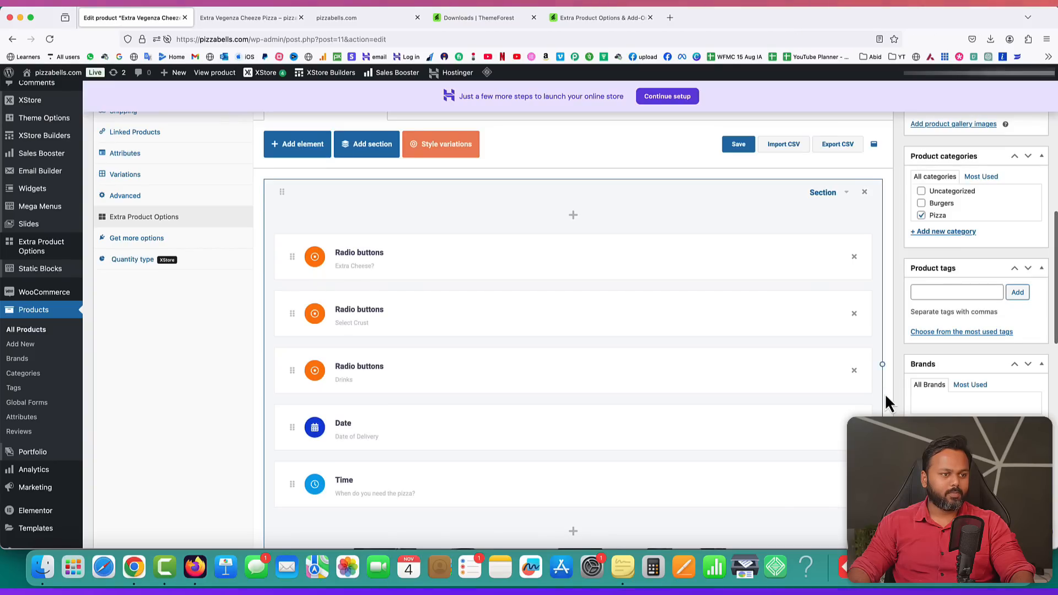
- Update the product and switch to the live pizza page
double_click(888, 392)
scroll(889, 392, "up", 15)
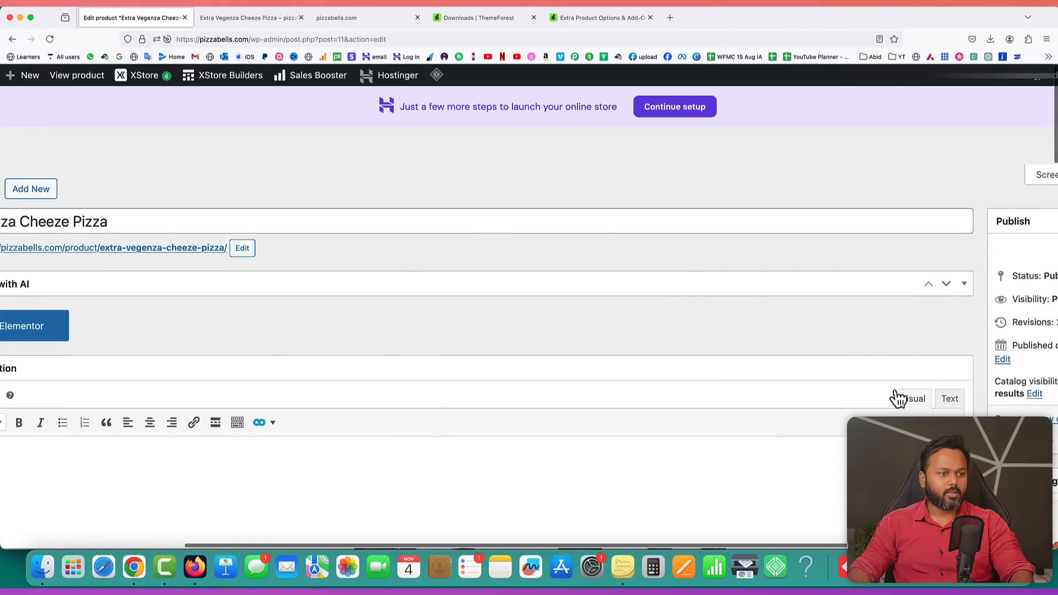
double_click(894, 391)
double_click(894, 391)
left_click(1024, 337)
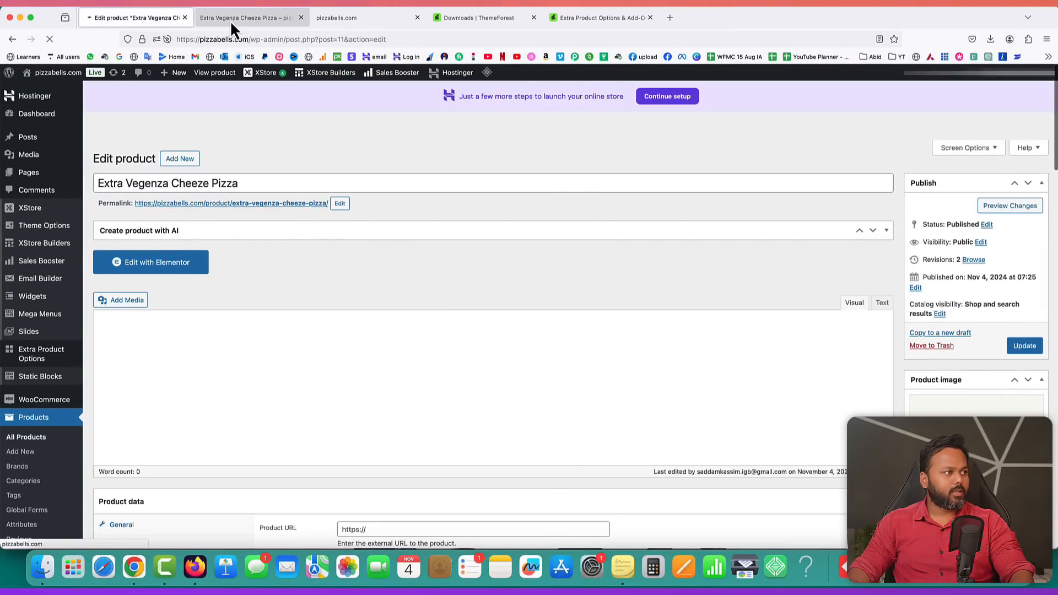
left_click(231, 18)
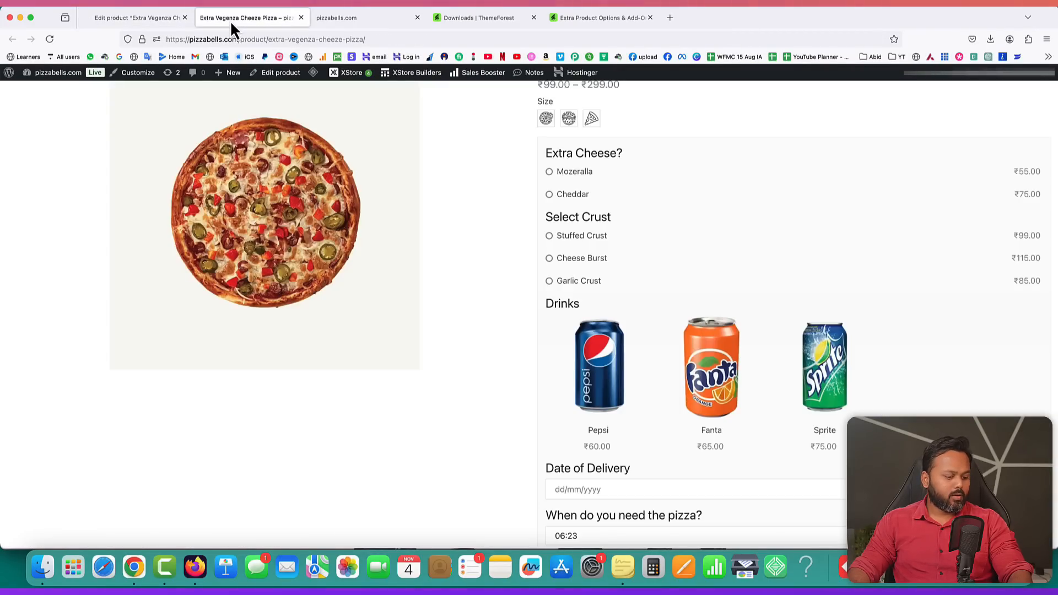
- Reload the live pizza page to confirm three-per-row crust choices, then return to the editor
key("super+r")
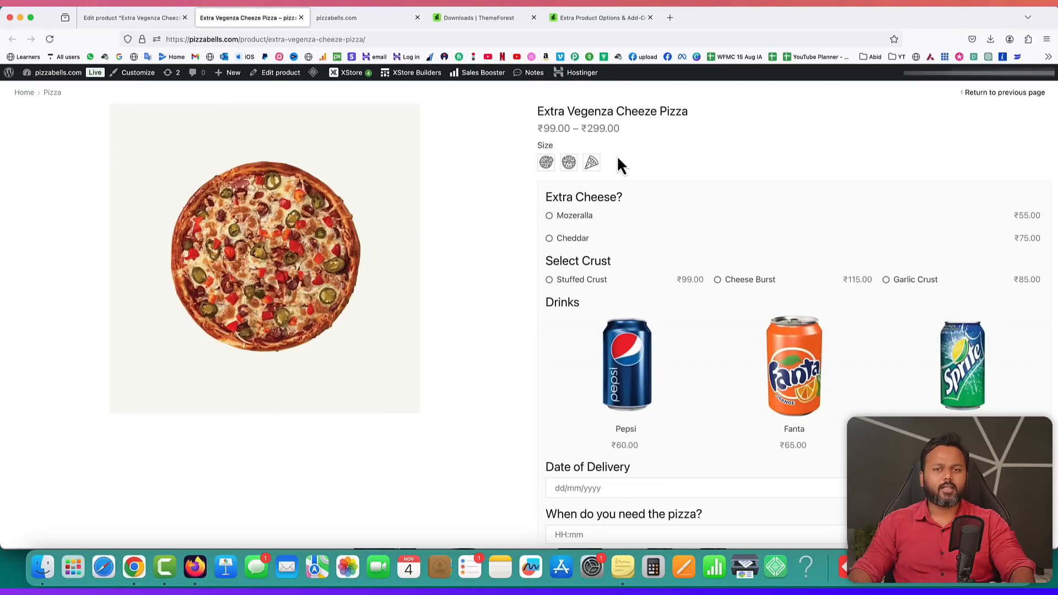
left_click(134, 21)
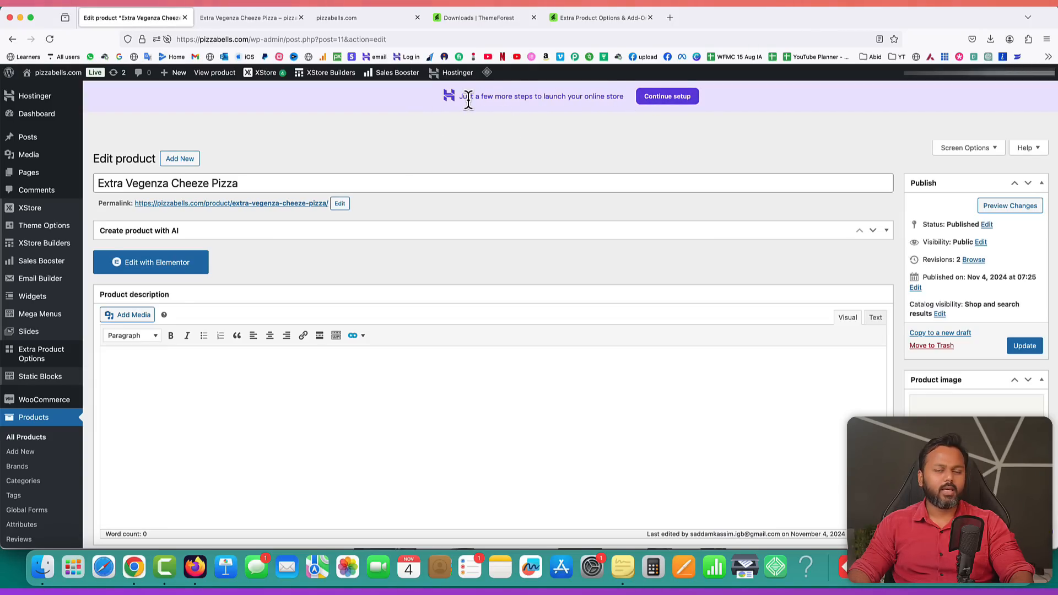
- Bulk-deactivate the three checked Hostinger plugins
mouse_move(75, 245)
scroll(87, 221, "down", 5)
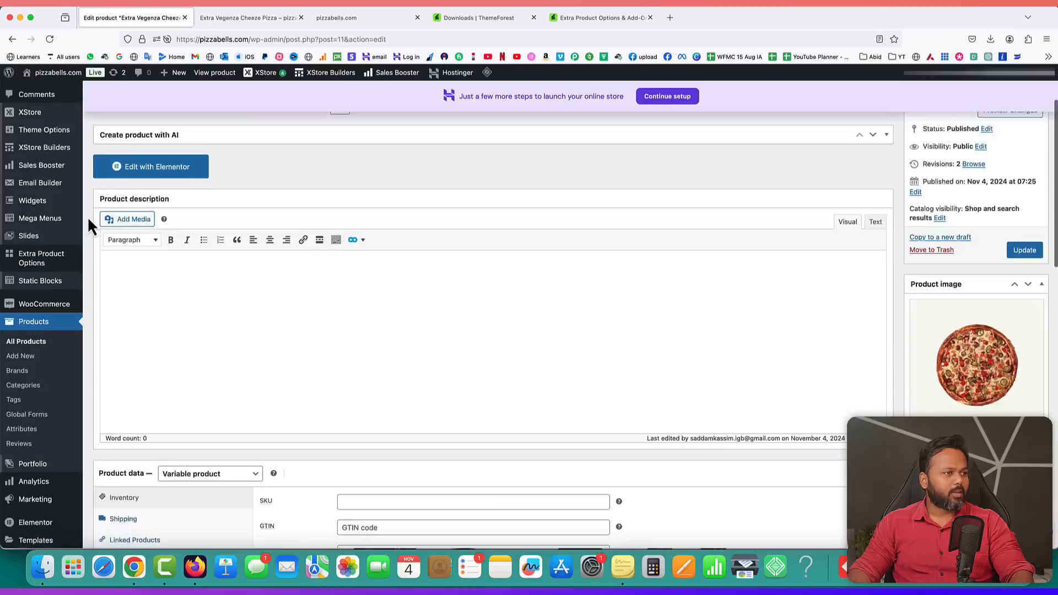
scroll(83, 375, "down", 6)
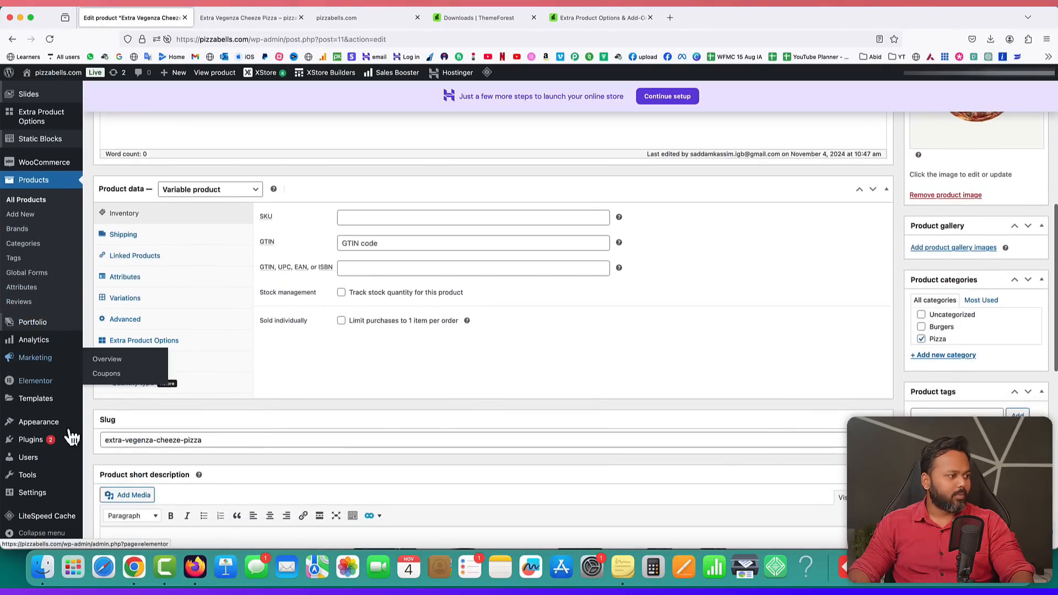
mouse_move(31, 443)
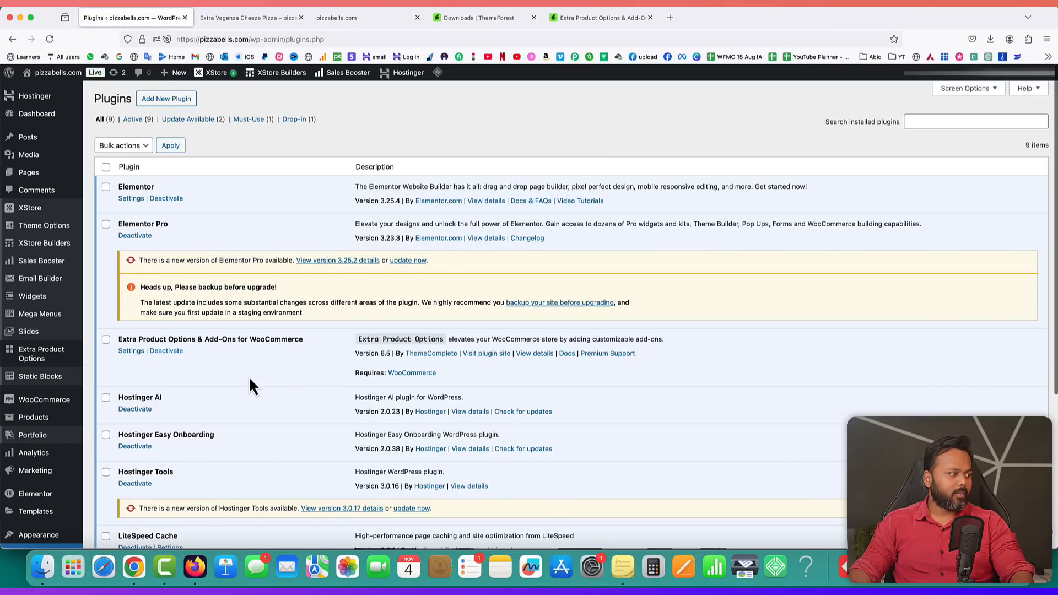
scroll(123, 356, "down", 2)
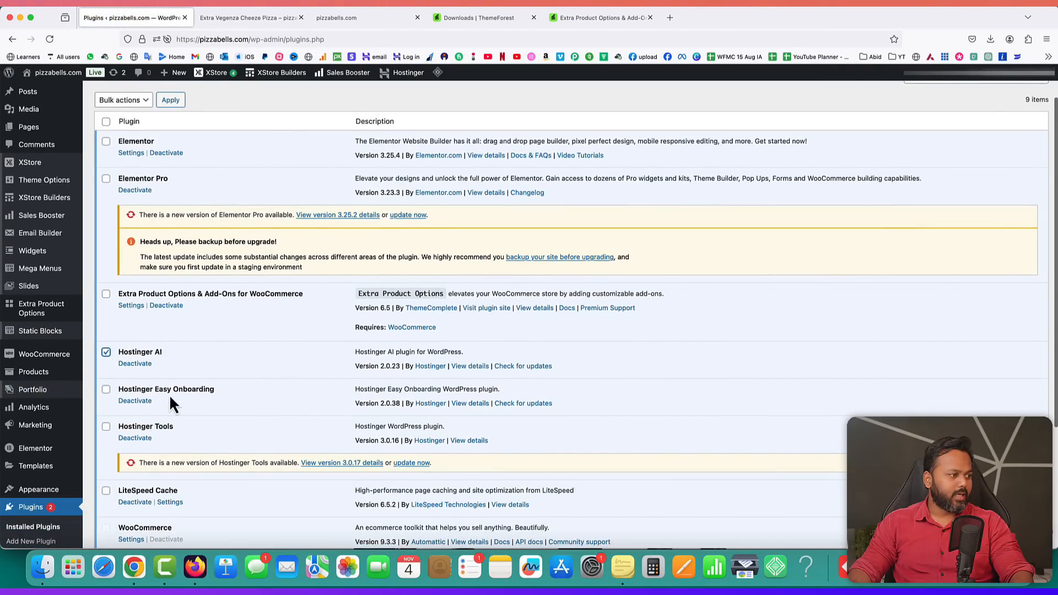
scroll(108, 397, "down", 2)
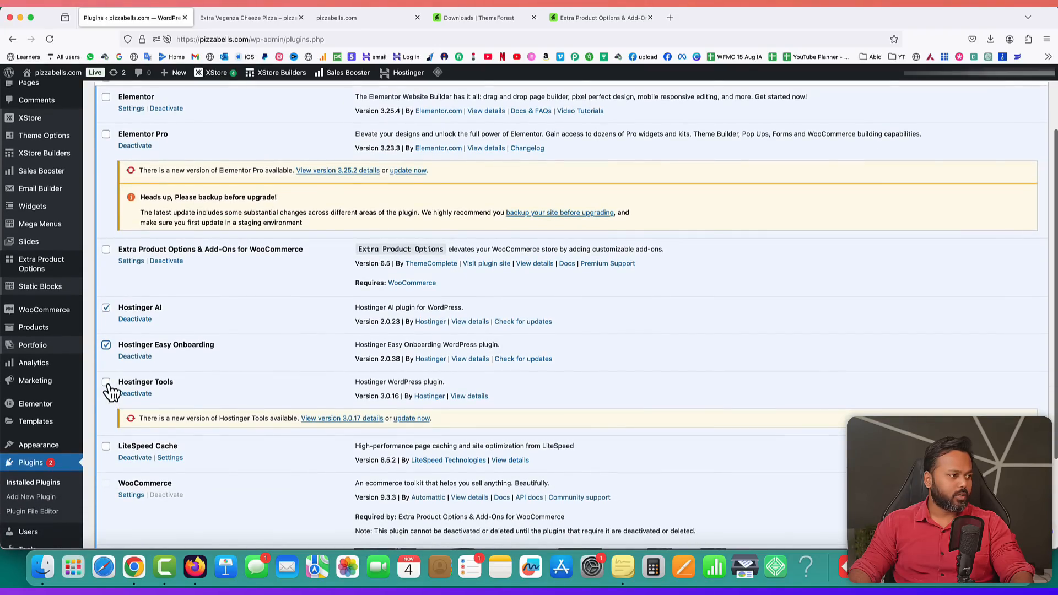
scroll(208, 417, "down", 5)
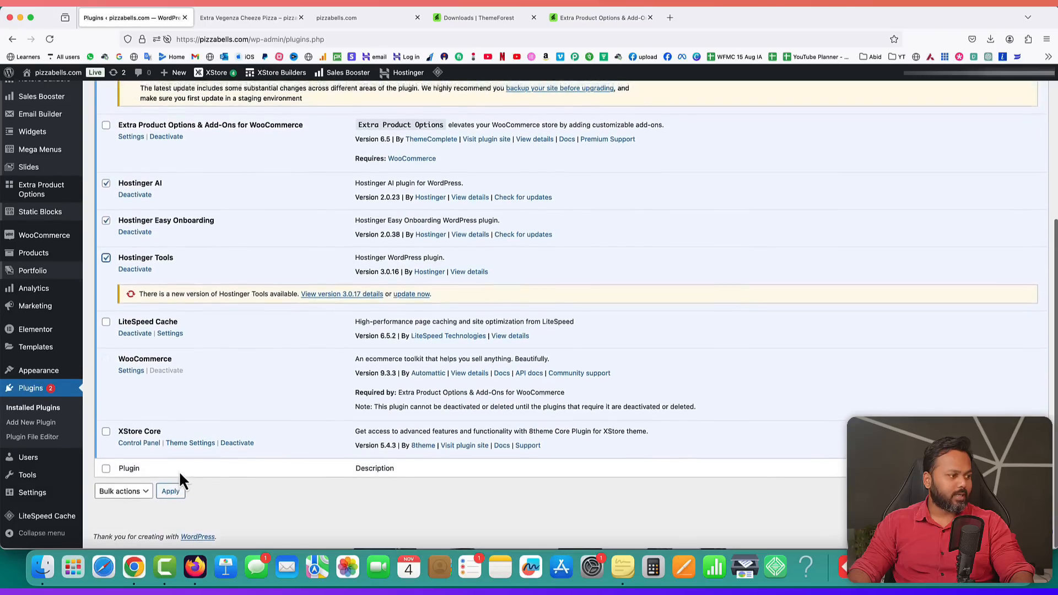
left_click(124, 493)
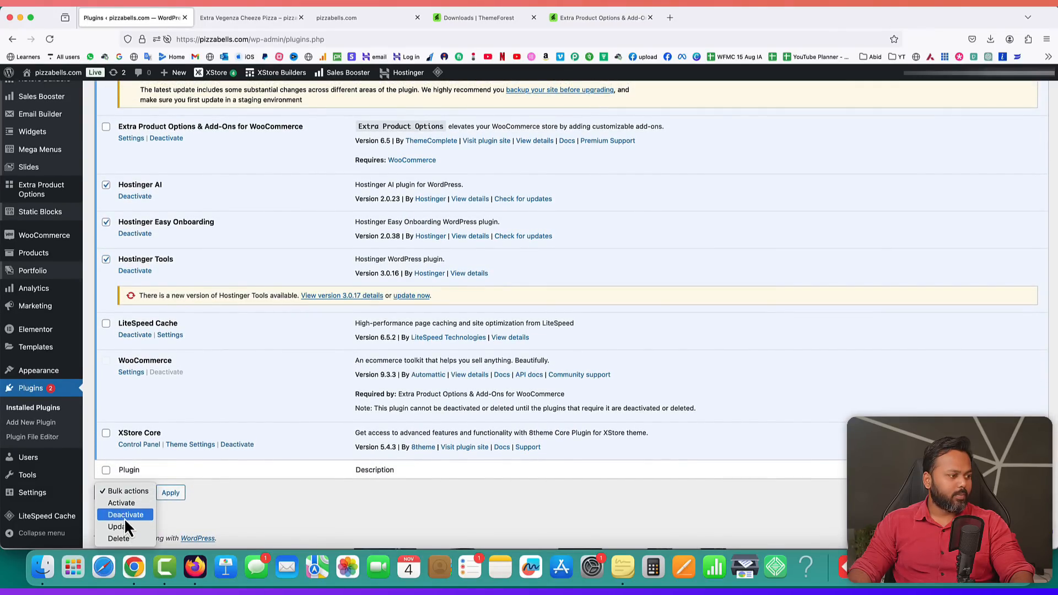
left_click(124, 516)
left_click(171, 494)
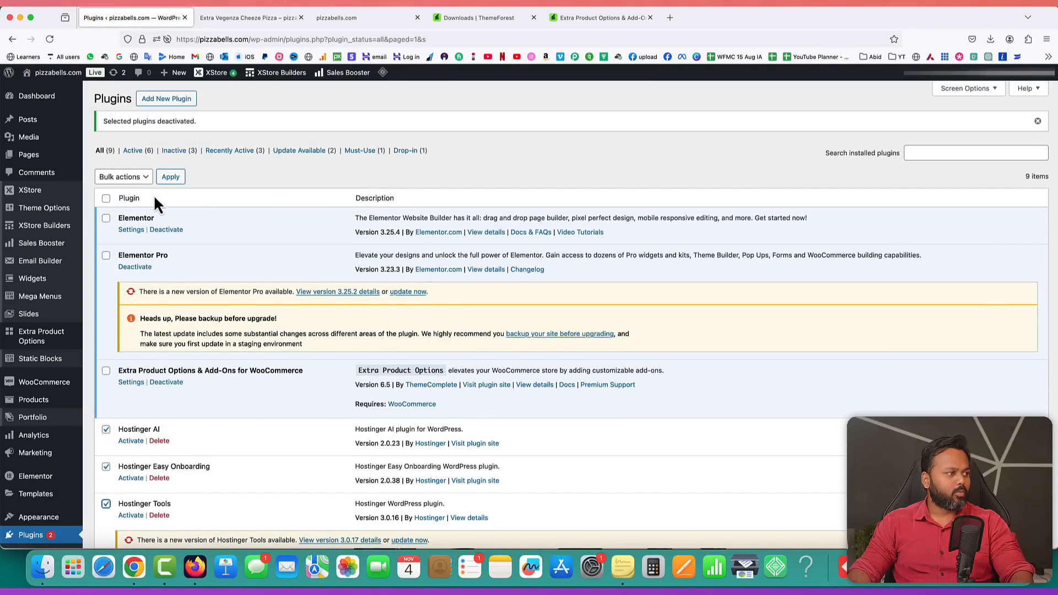
- Bulk-delete the three Hostinger plugins and confirm the deletion
left_click(123, 177)
left_click(127, 222)
left_click(168, 181)
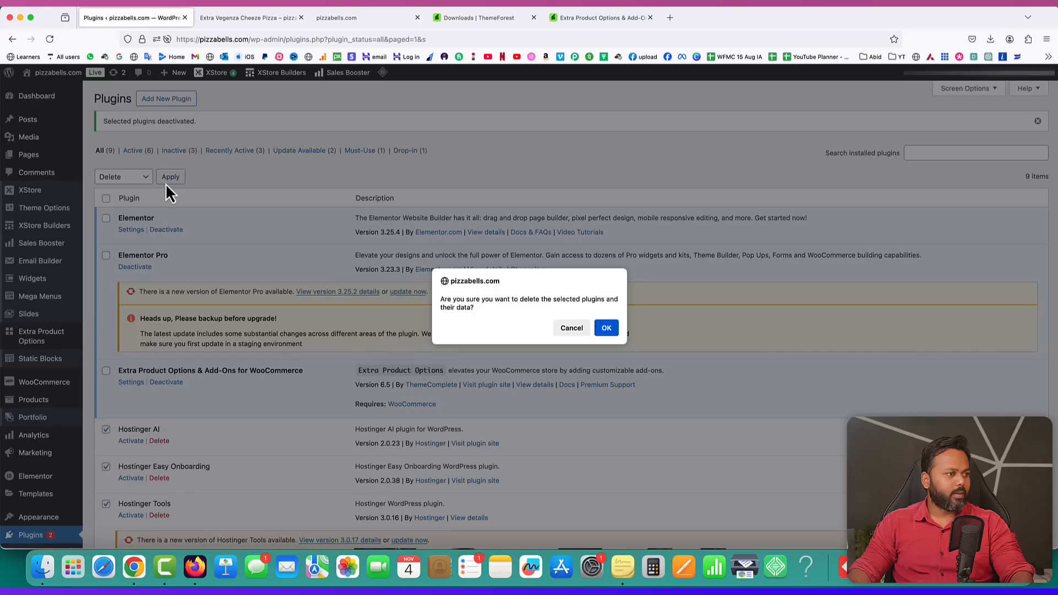
left_click(607, 328)
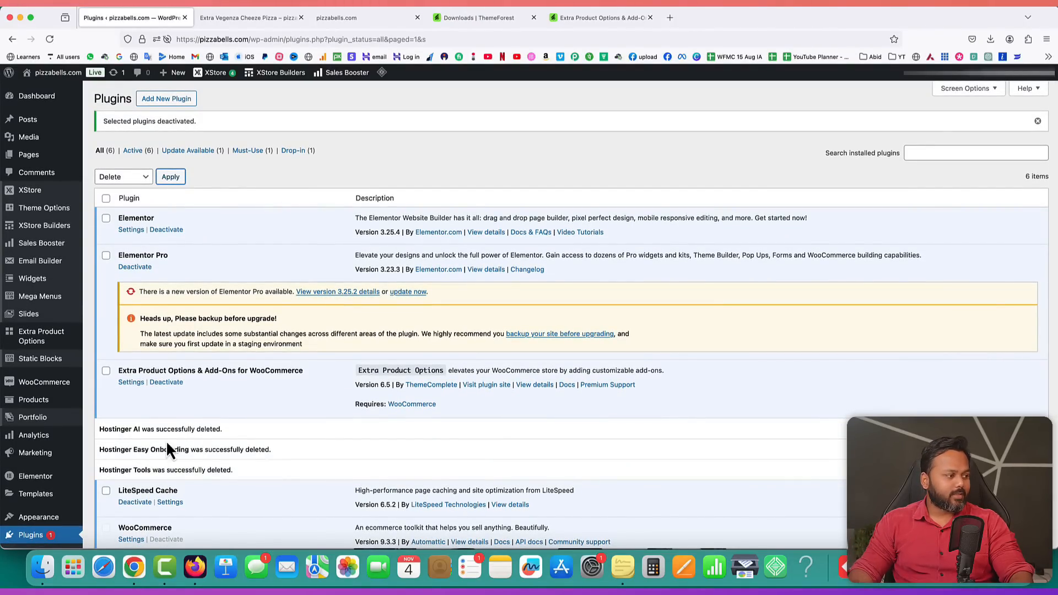
scroll(56, 406, "down", 5)
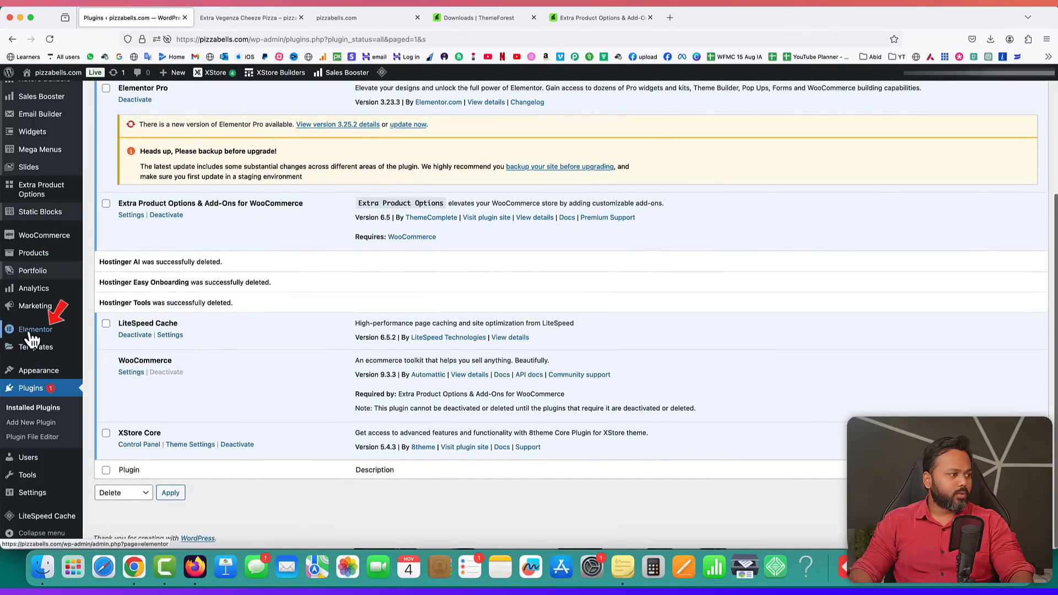
mouse_move(26, 355)
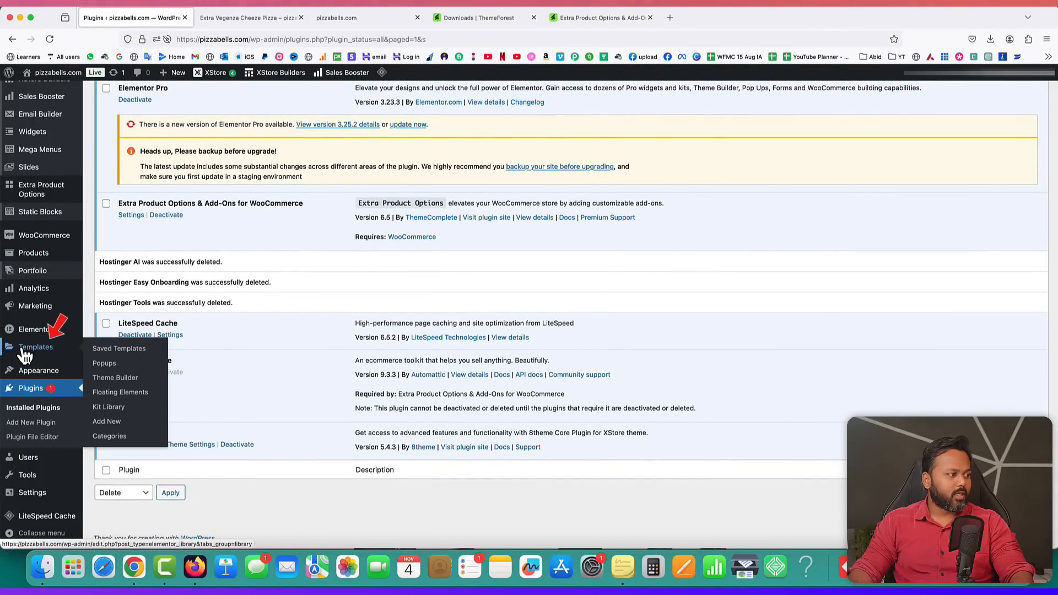
- In Theme Builder, create a new Single Product template
left_click(115, 378)
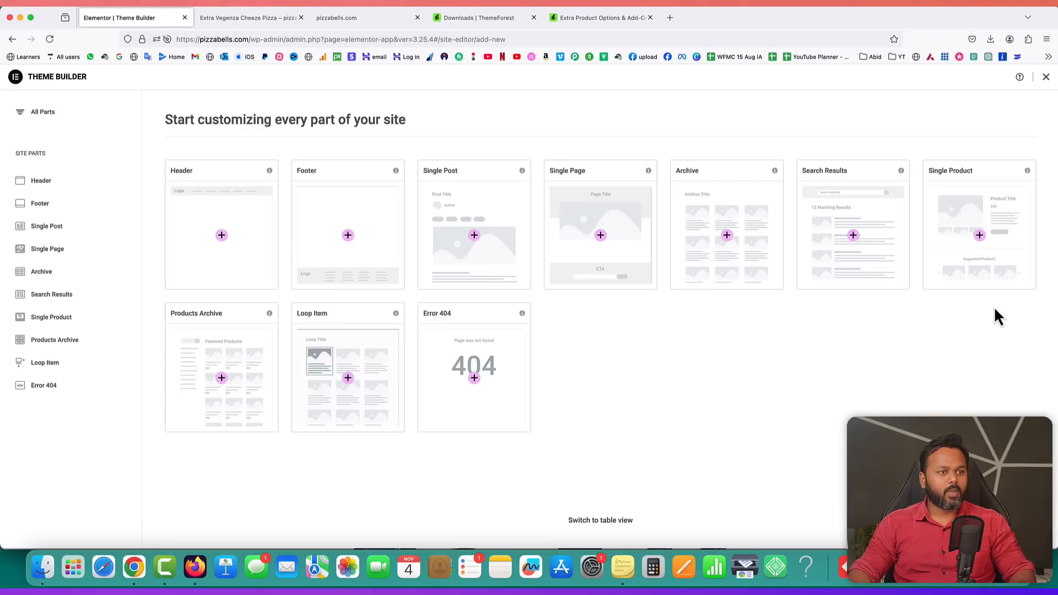
left_click(980, 236)
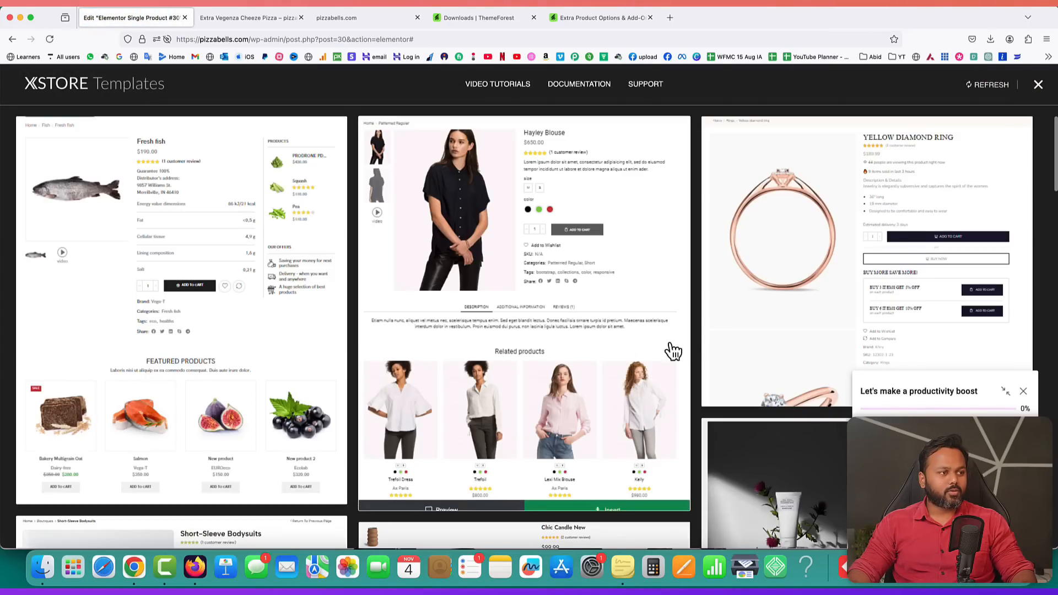
- Dismiss the popup and preview the Yellow Diamond Ring template before going back
left_click(1023, 391)
mouse_move(649, 302)
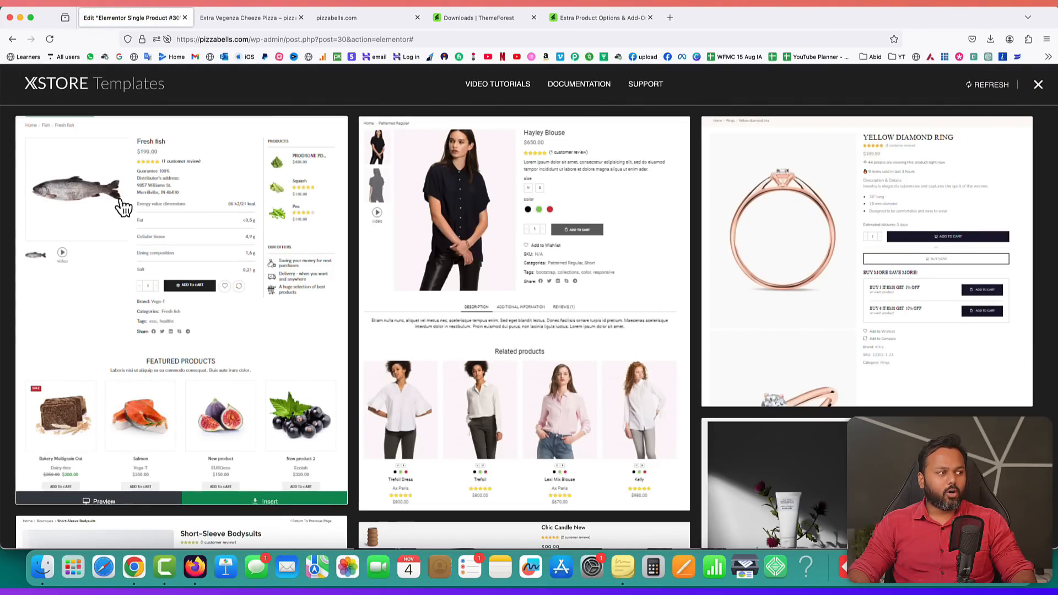
mouse_move(843, 305)
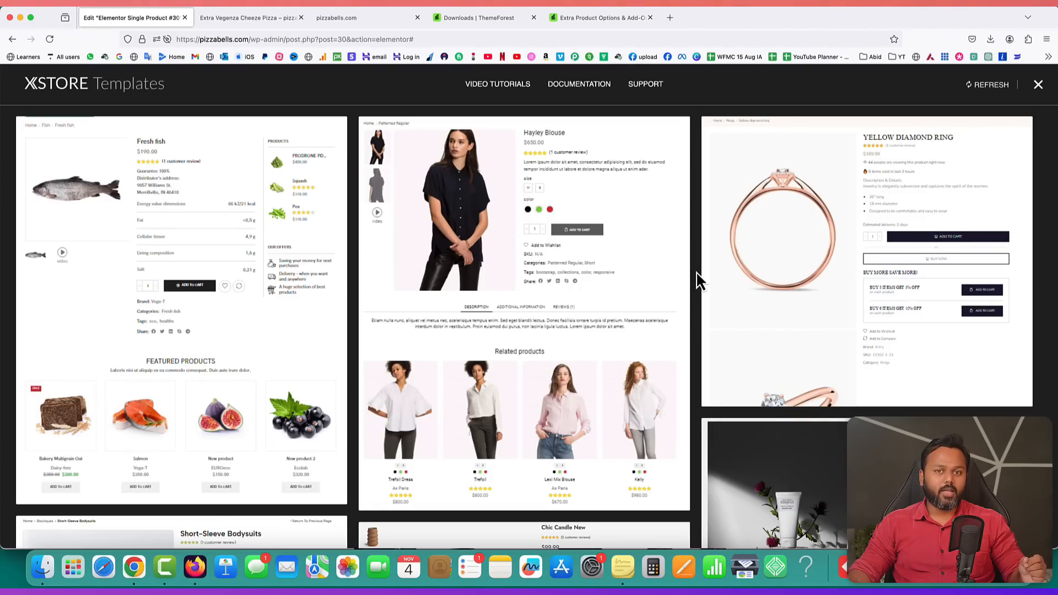
mouse_move(869, 270)
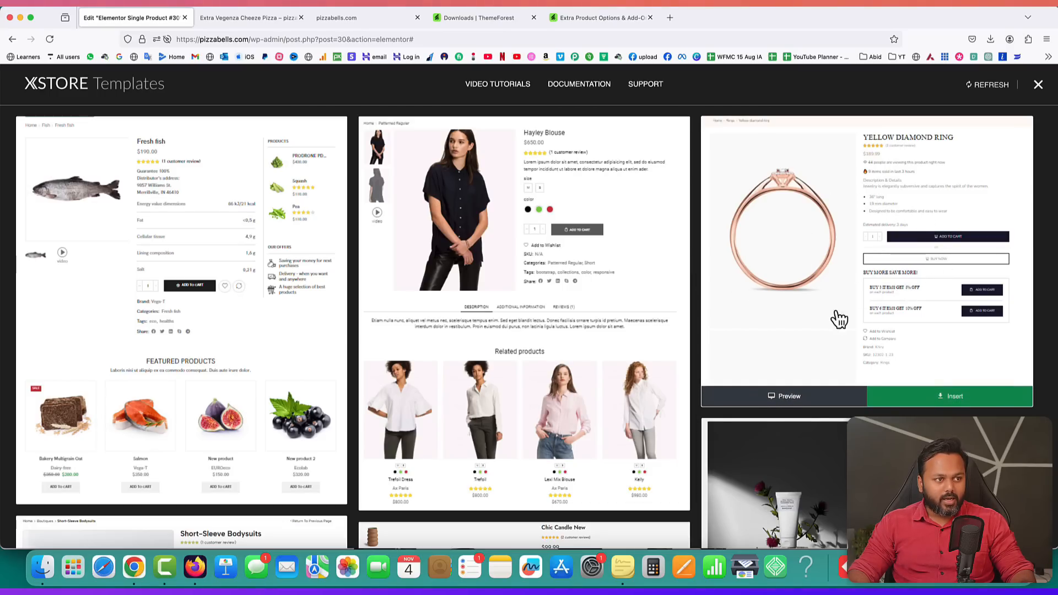
left_click(785, 400)
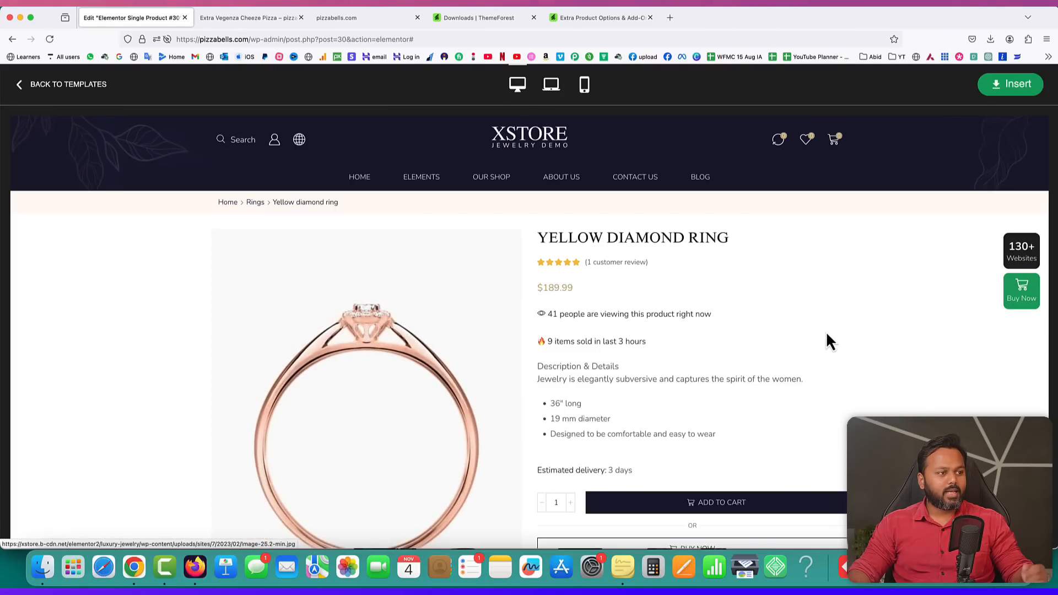
scroll(834, 330, "down", 3)
scroll(833, 333, "down", 2)
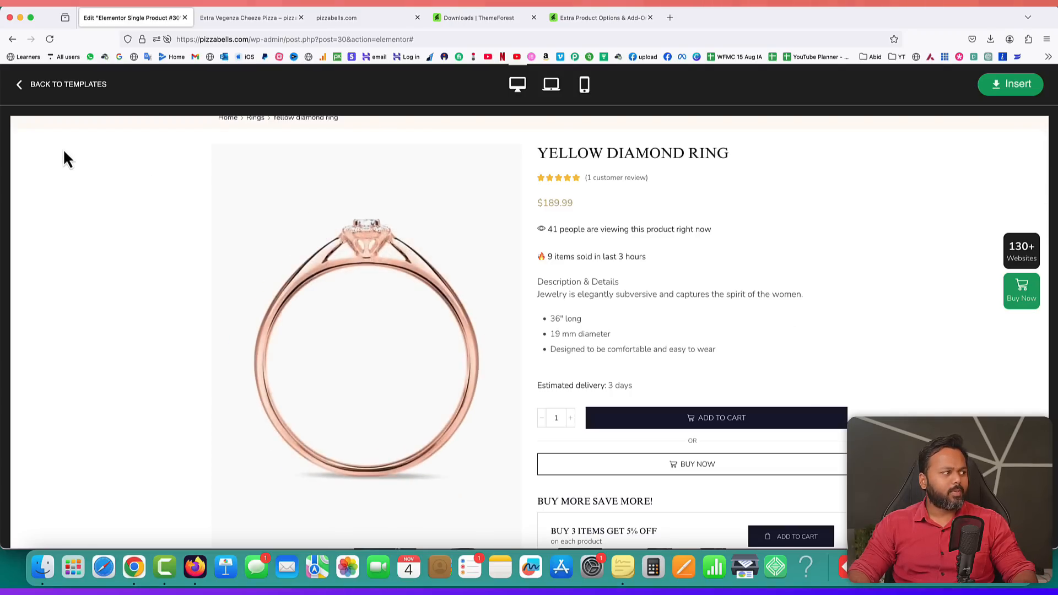
left_click(22, 86)
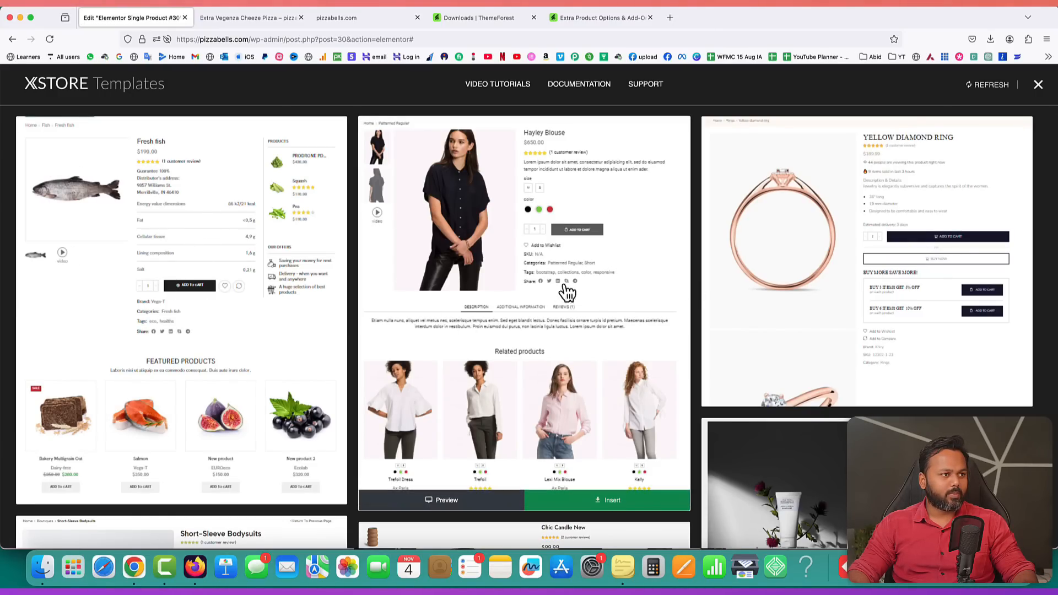
- Insert the Yellow Diamond Ring template from the XStore library
scroll(686, 336, "down", 5)
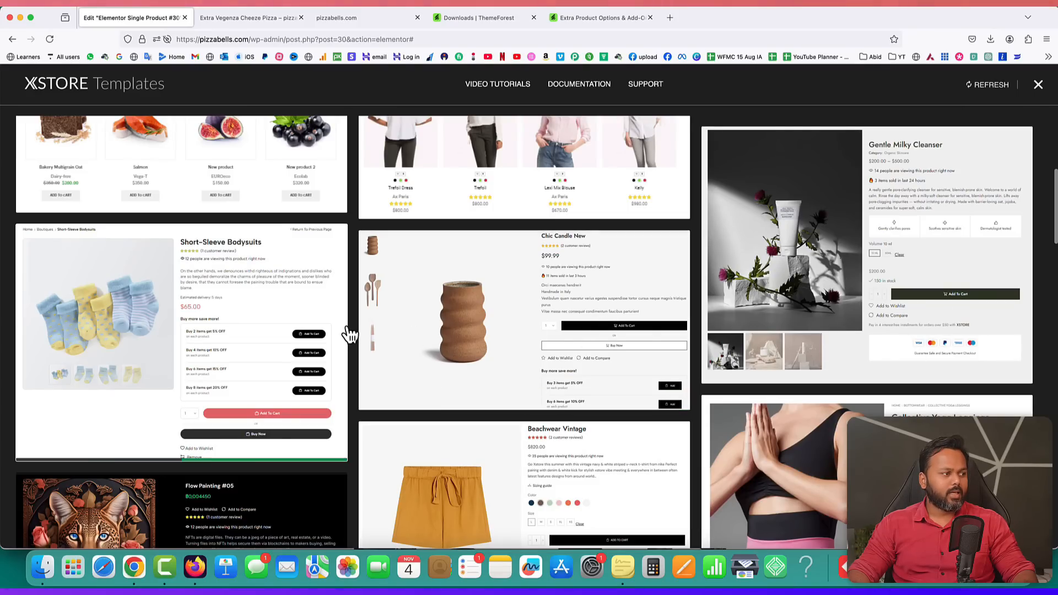
scroll(450, 334, "down", 9)
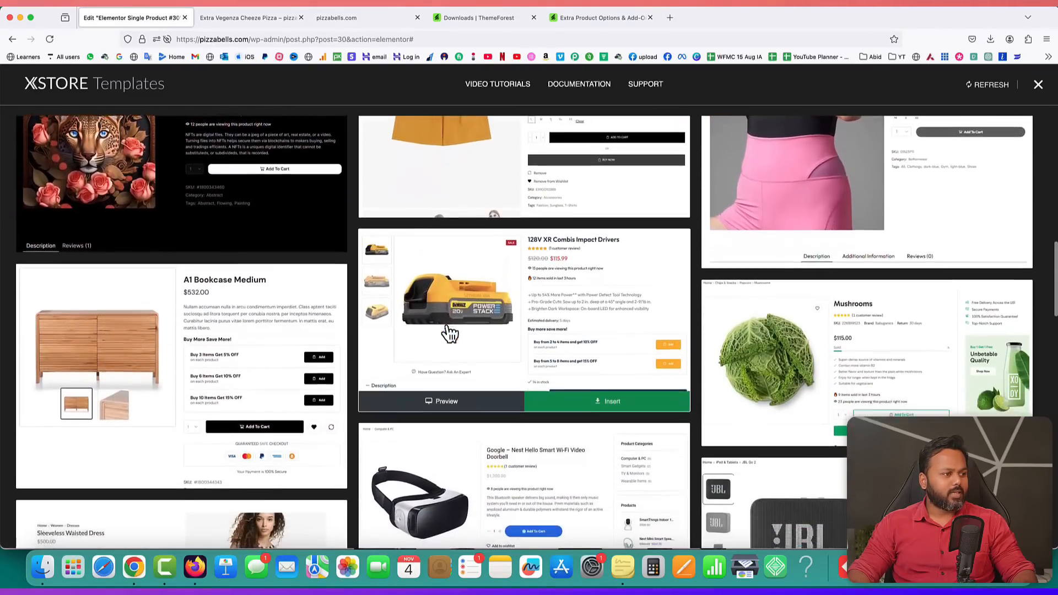
scroll(449, 333, "down", 4)
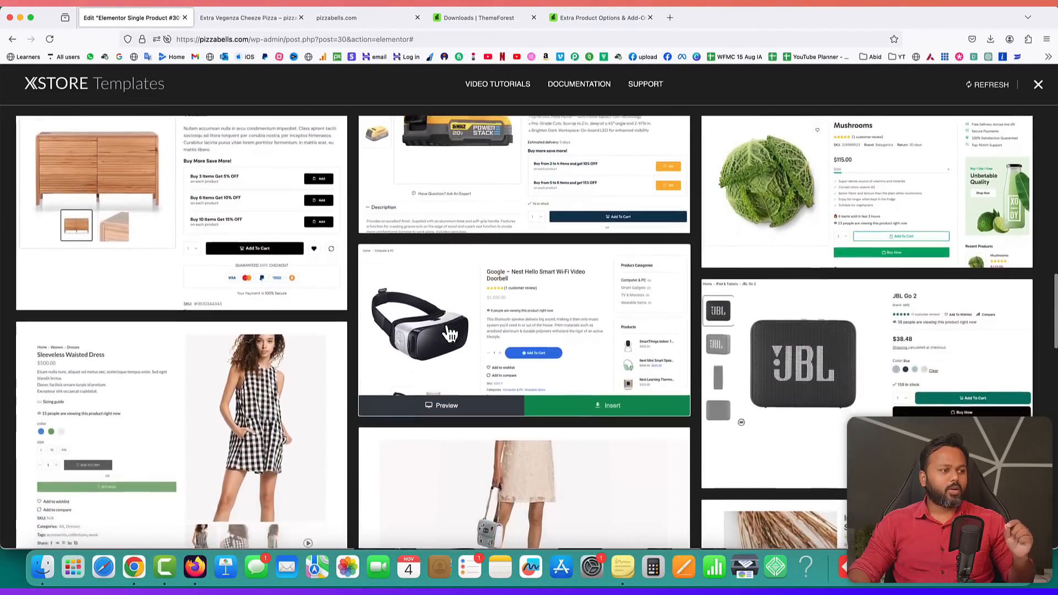
scroll(449, 333, "down", 10)
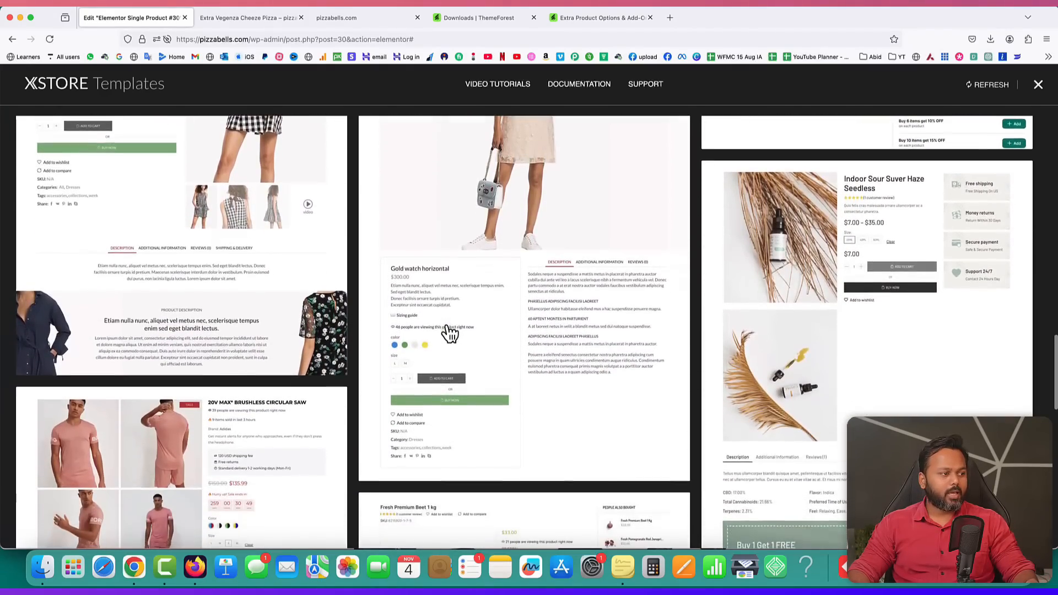
scroll(449, 333, "down", 12)
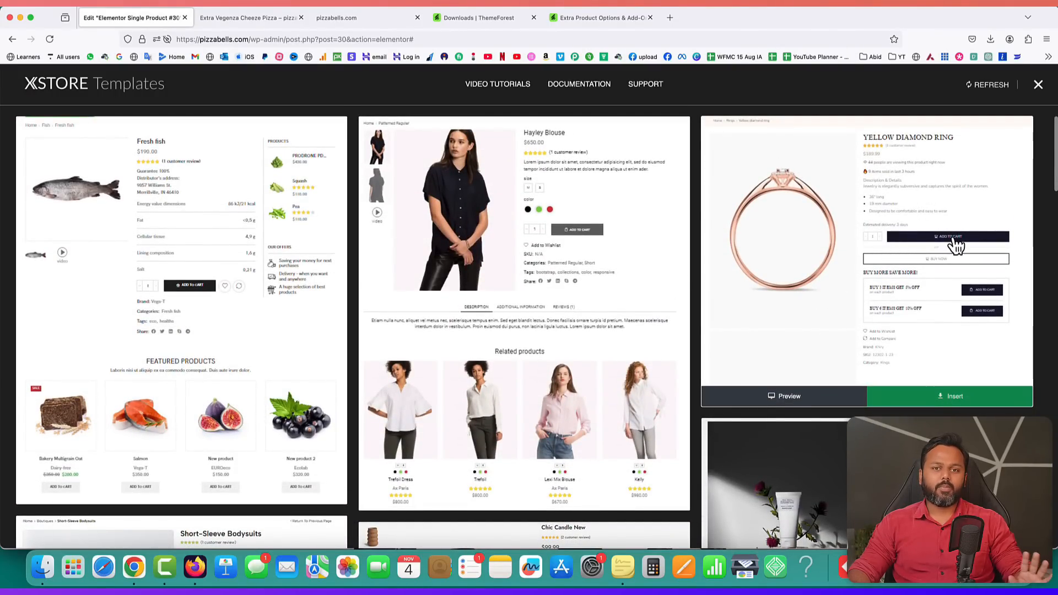
left_click(954, 399)
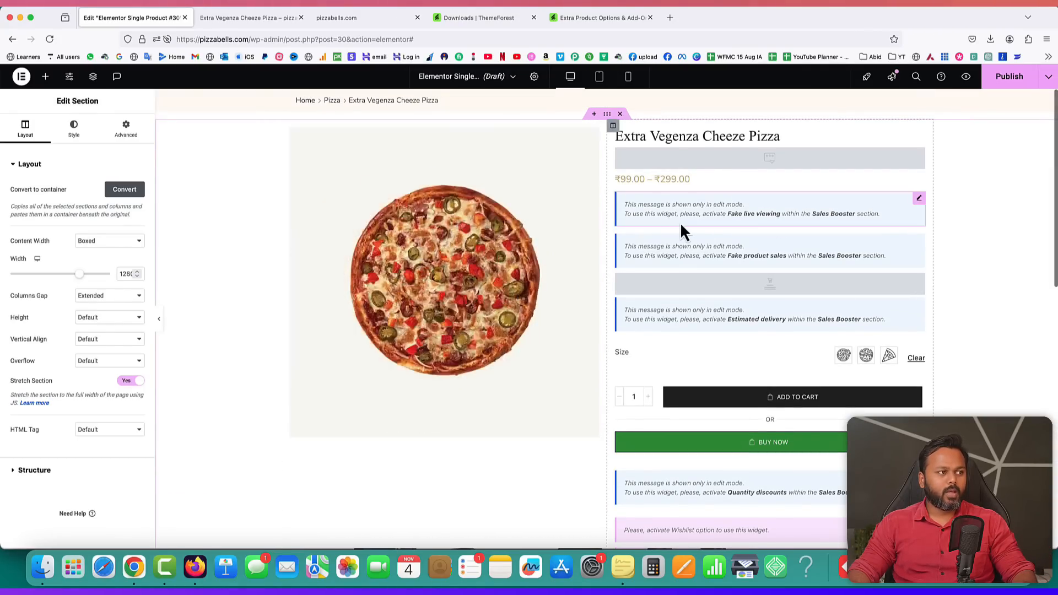
- Scroll the canvas to review the pizza's title, ₹99.00–₹299.00 price, size swatches and buy buttons
scroll(707, 223, "down", 3)
scroll(707, 223, "down", 3)
scroll(707, 223, "up", 10)
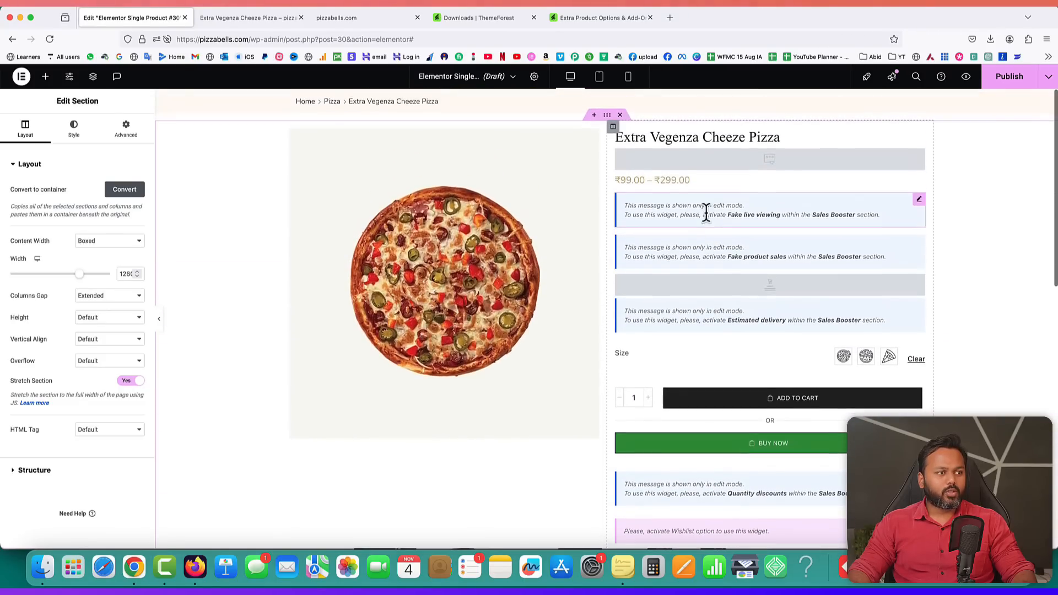
scroll(733, 408, "down", 2)
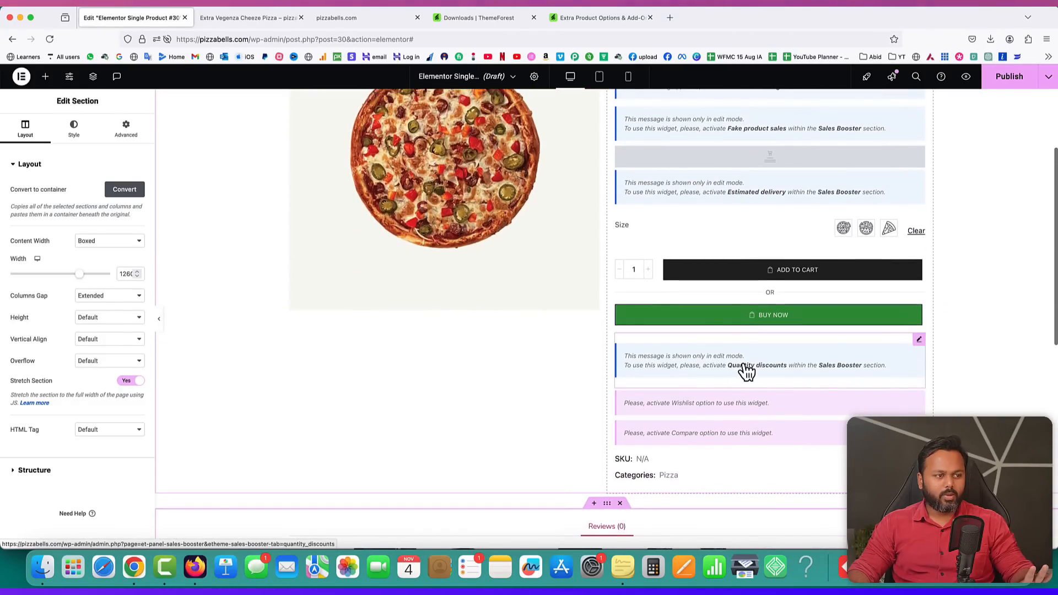
scroll(828, 349, "up", 2)
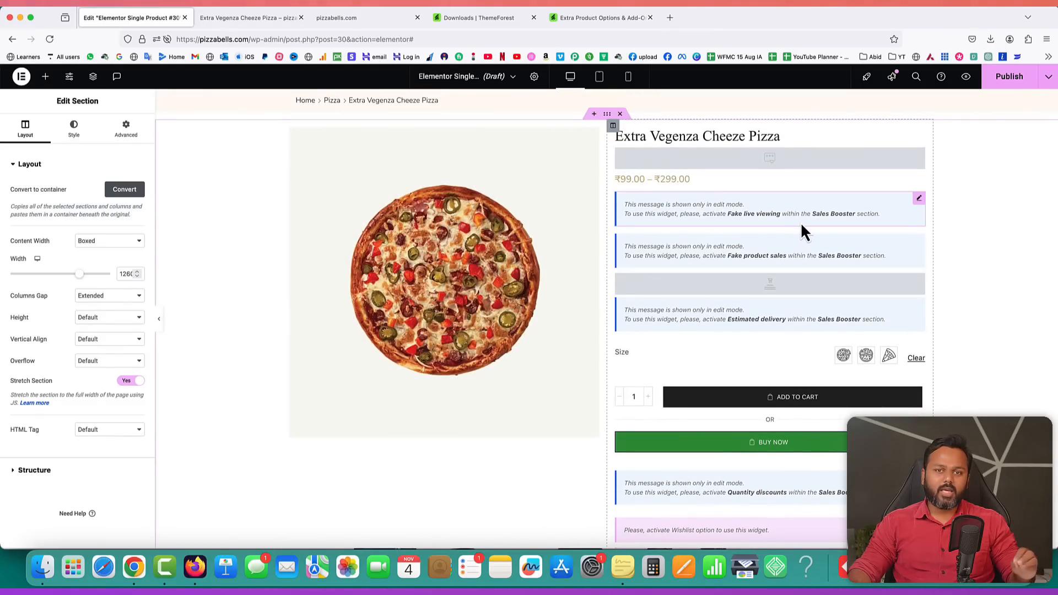
- Publish the template with an Include > Products condition, then return to the live pizza page
left_click(1009, 77)
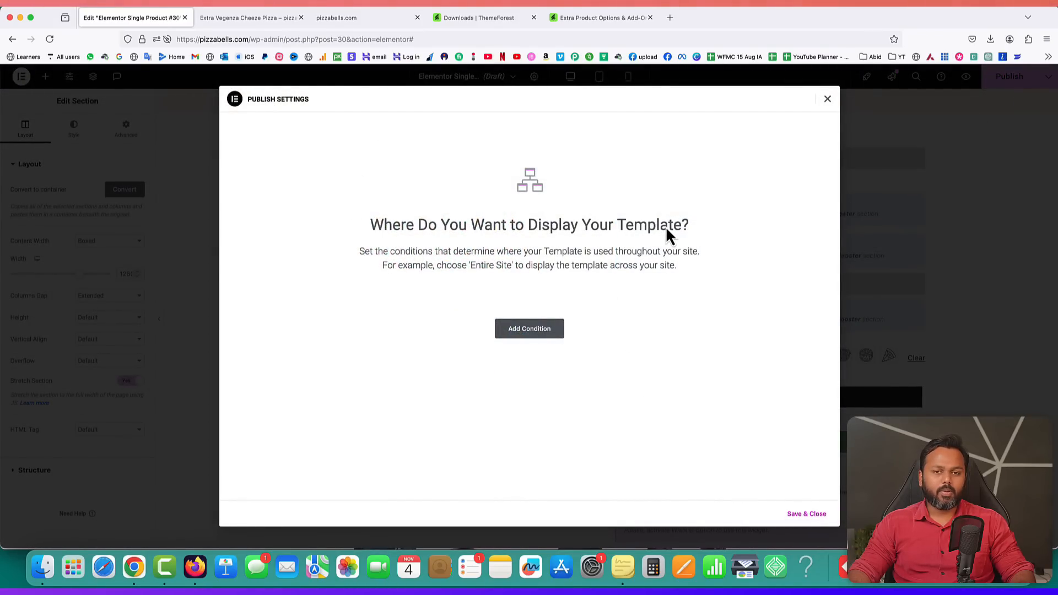
left_click(530, 331)
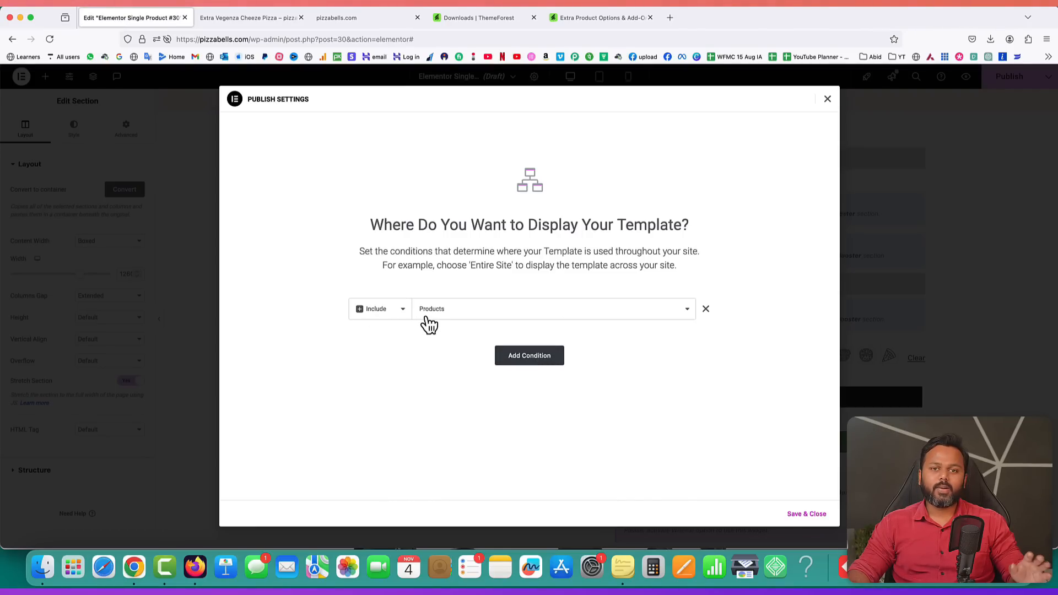
left_click(799, 516)
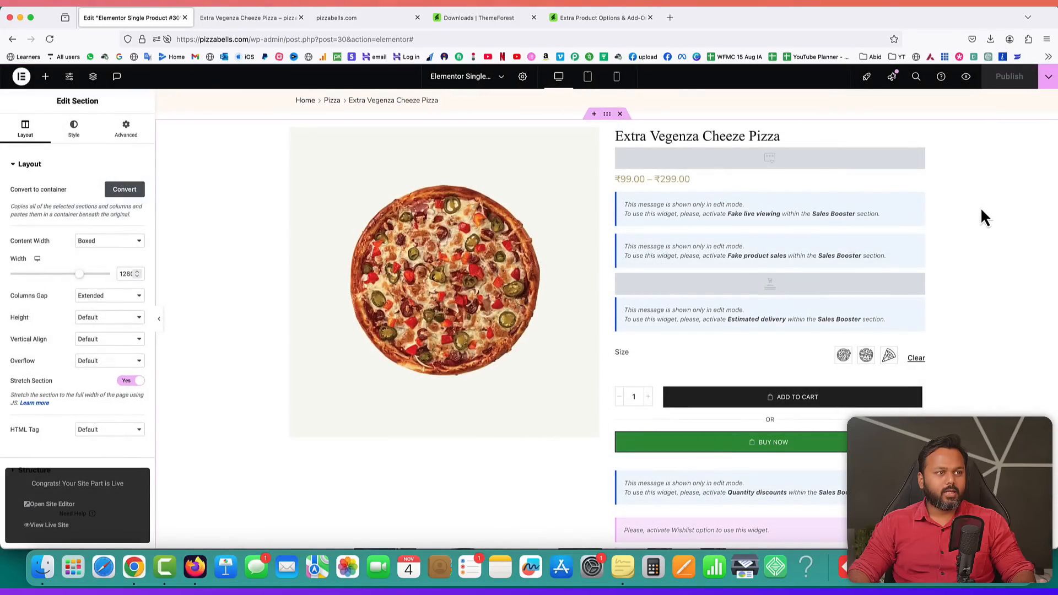
left_click(237, 17)
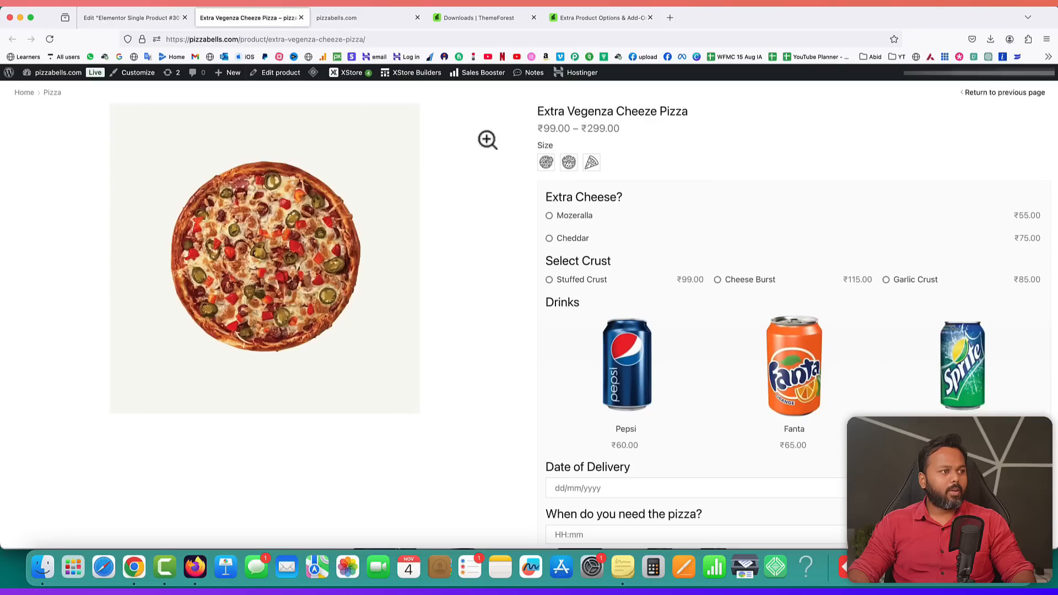
- Select the Small size on the Extra Vegenza Cheeze Pizza page so ₹99.00 appears
mouse_move(313, 76)
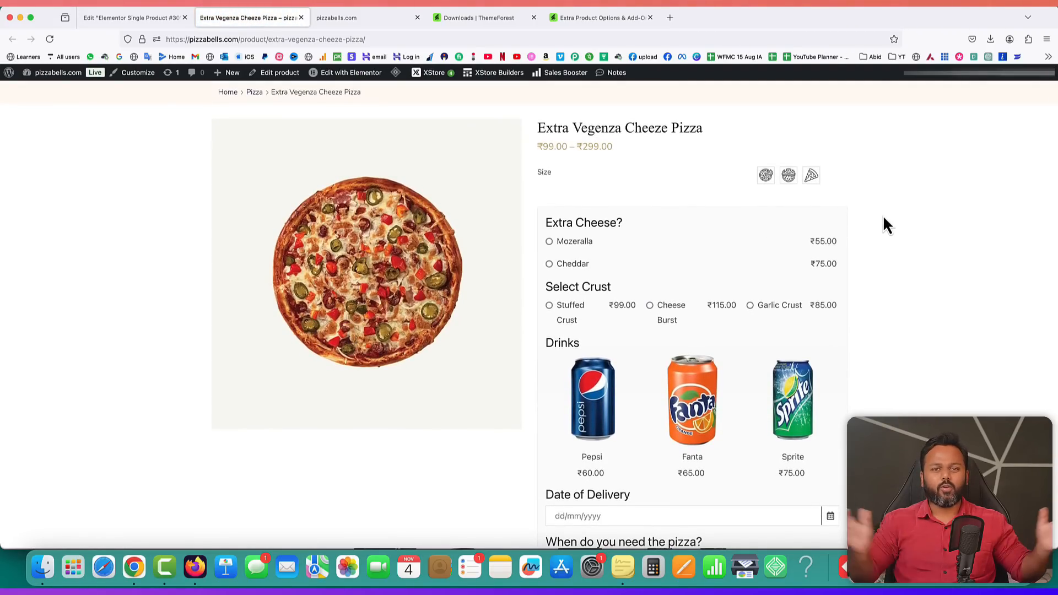
scroll(884, 218, "down", 8)
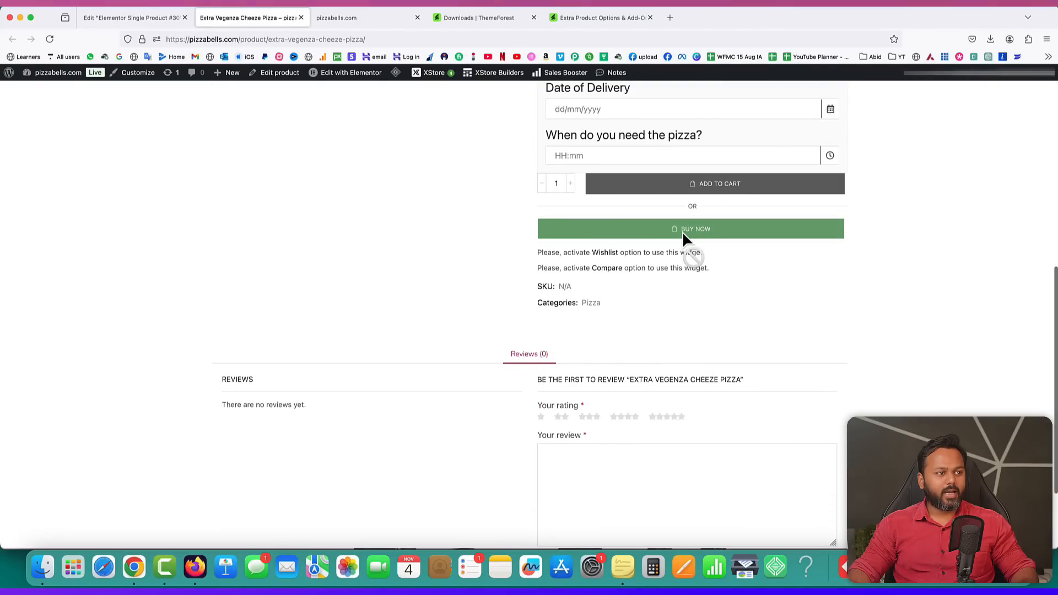
scroll(941, 315, "up", 2)
scroll(941, 315, "up", 7)
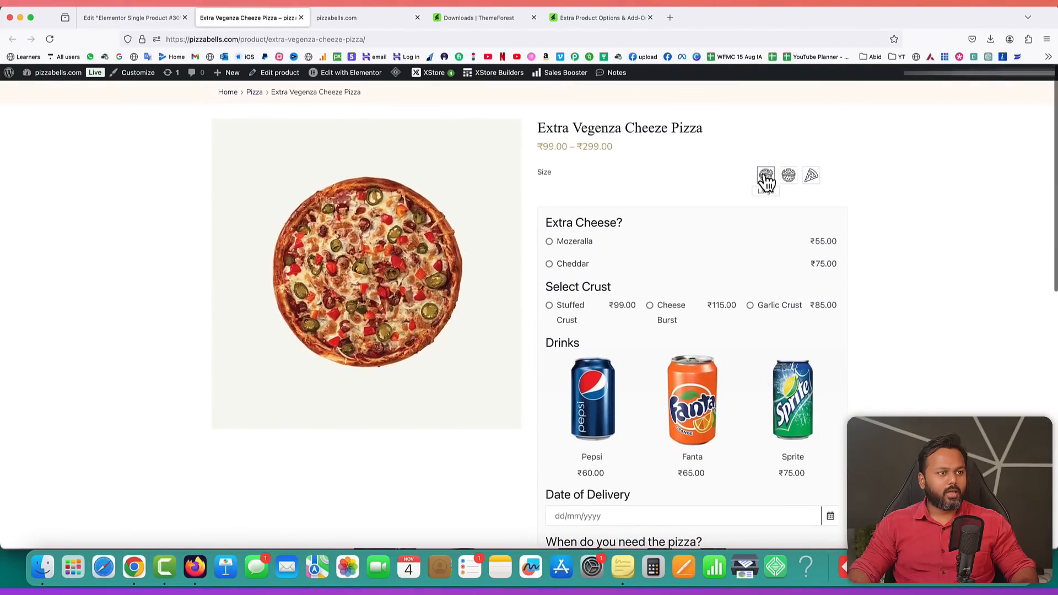
left_click(811, 177)
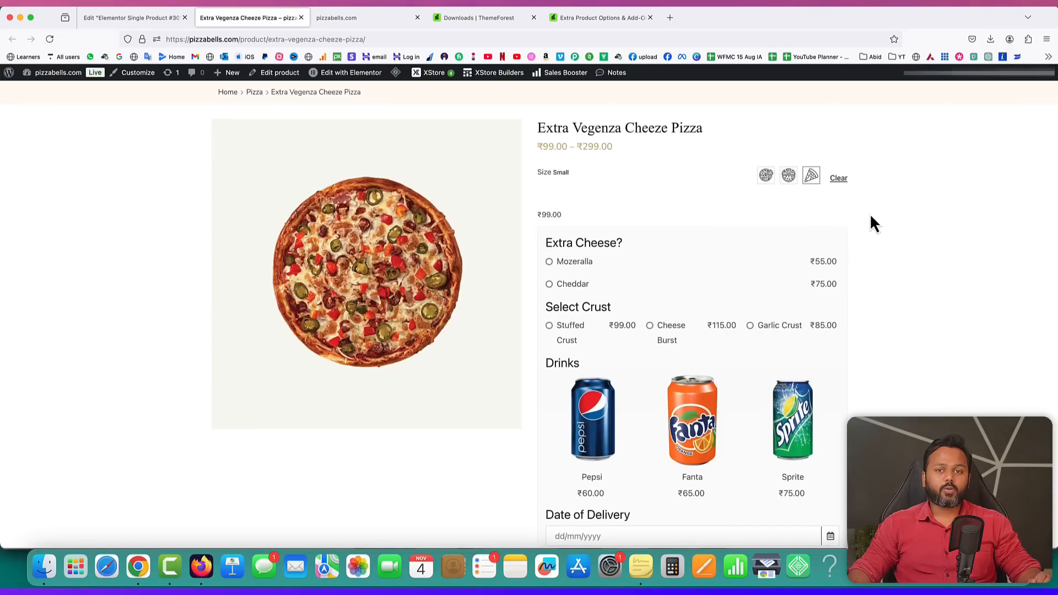
left_click(111, 19)
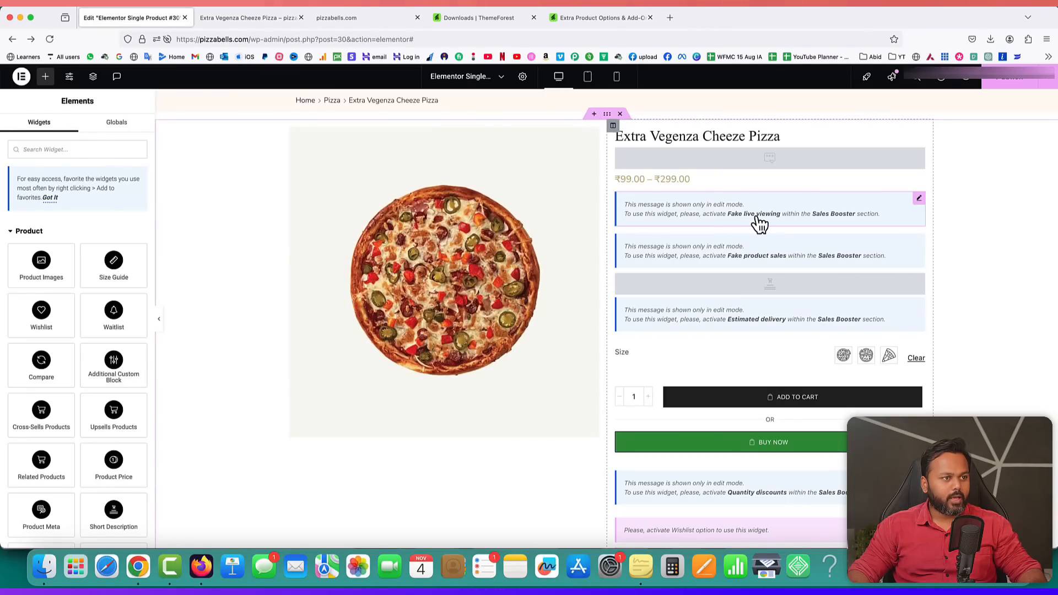
left_click(232, 18)
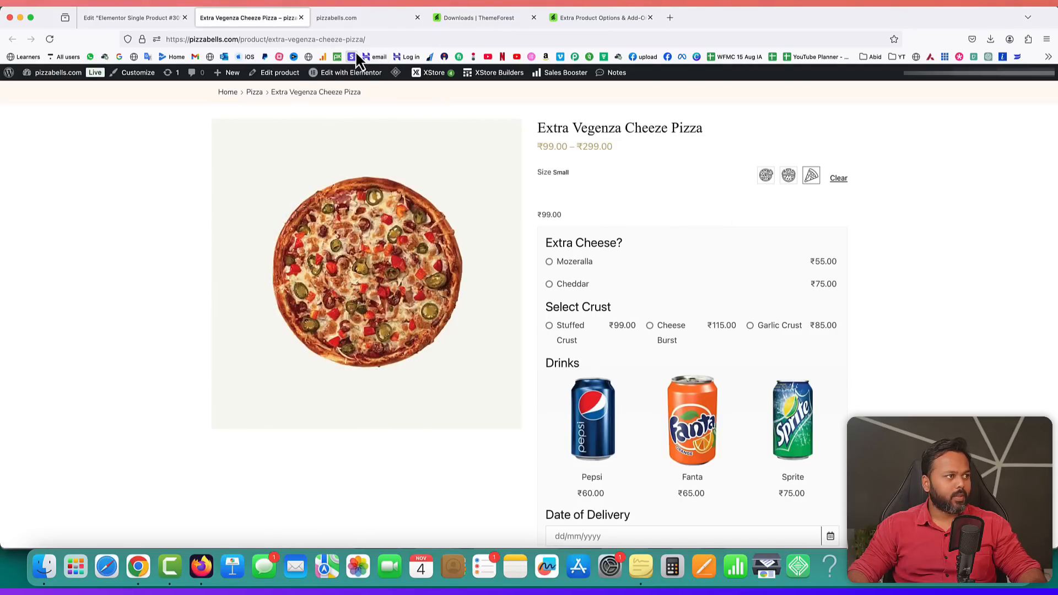
- Open the WordPress dashboard in a new tab and move it to the front
right_click(40, 90)
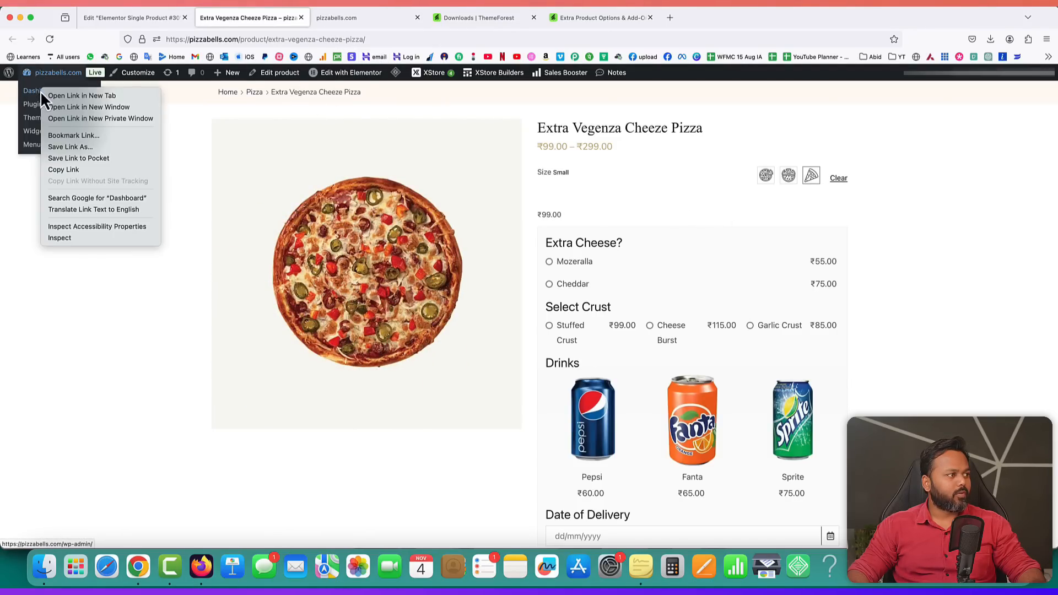
left_click(49, 94)
left_click_drag(358, 19, 130, 18)
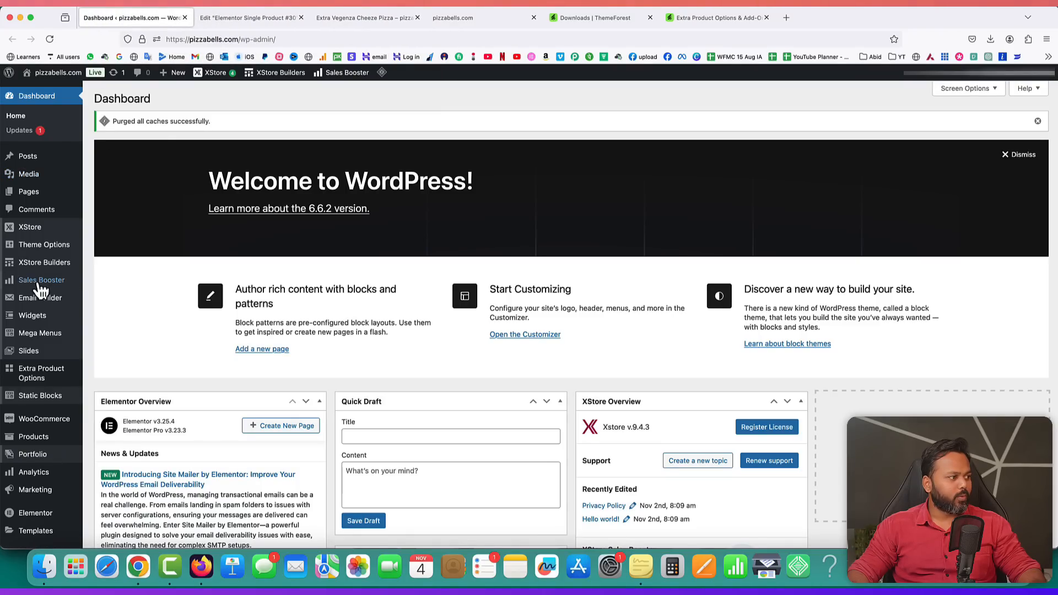
- Activate the Fake Live Viewing booster from Sales Booster's All Features list
mouse_move(30, 286)
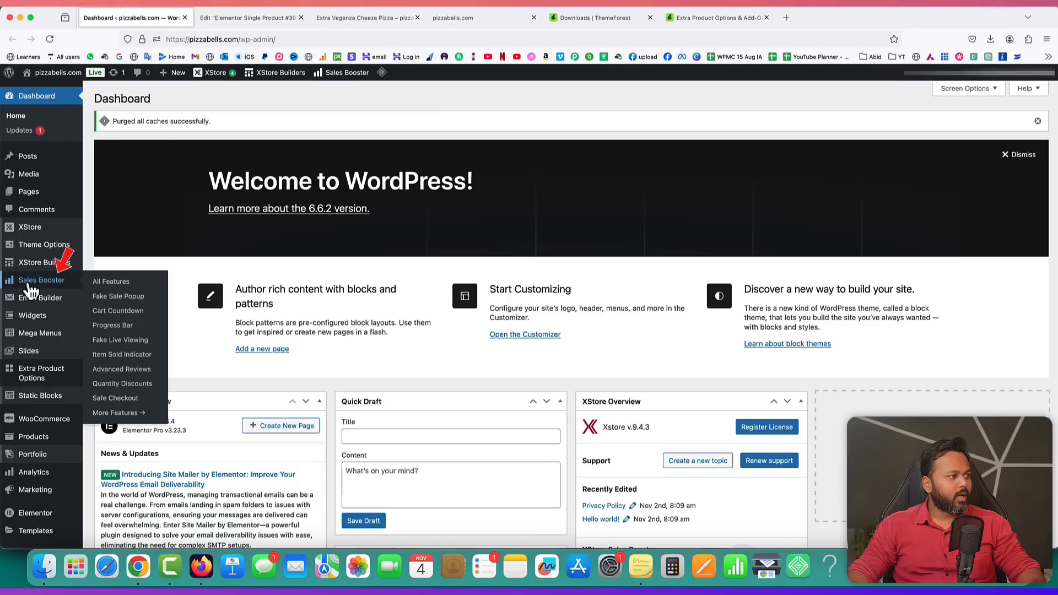
left_click(104, 288)
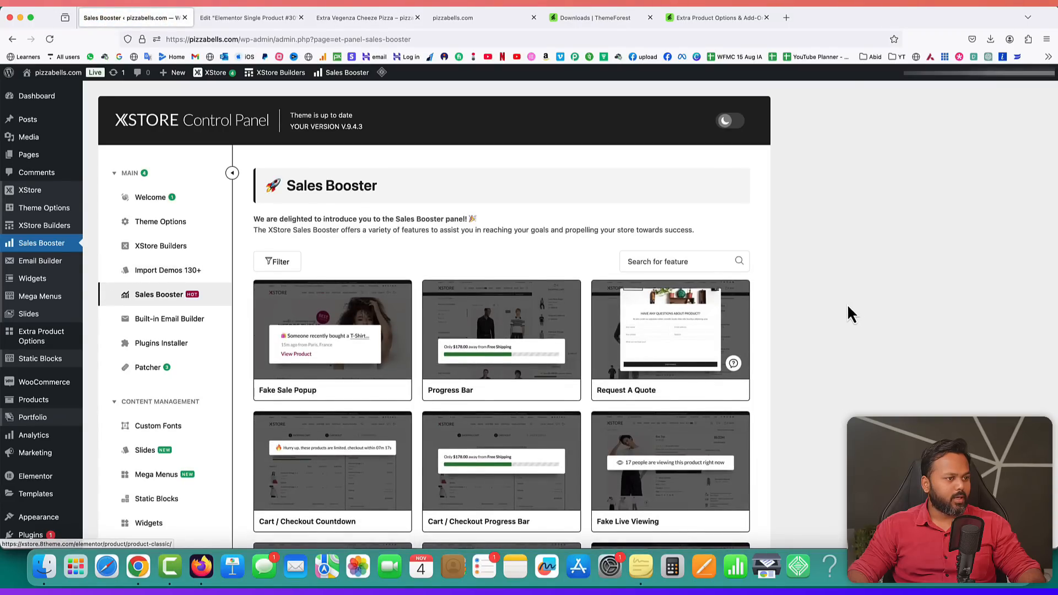
scroll(809, 306, "down", 3)
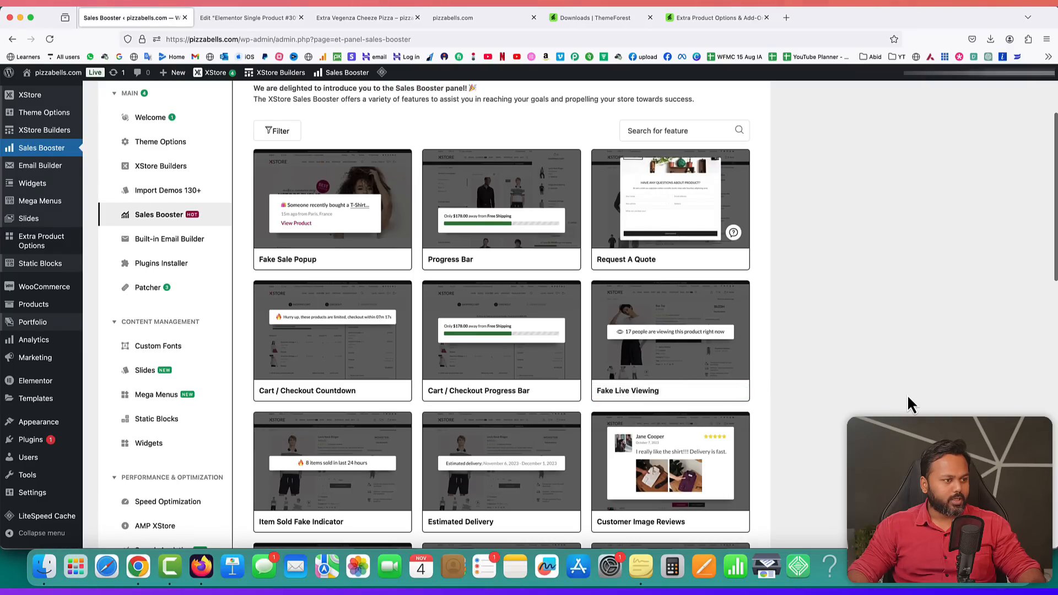
left_click(723, 393)
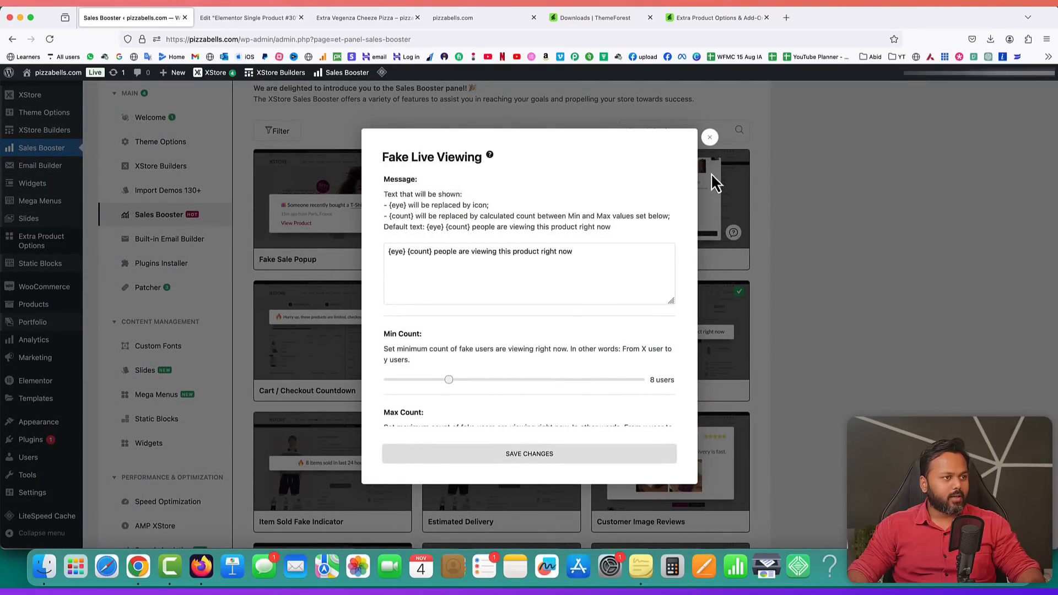
left_click(710, 137)
left_click(368, 19)
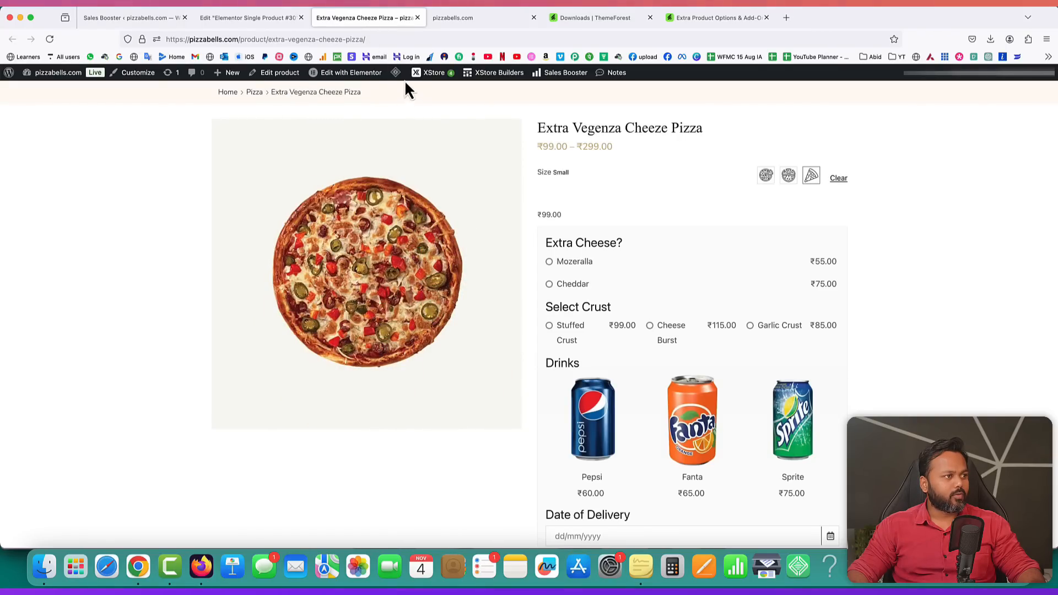
- Purge the page's LiteSpeed cache and check the '11 people are viewing this product right now' message
mouse_move(396, 73)
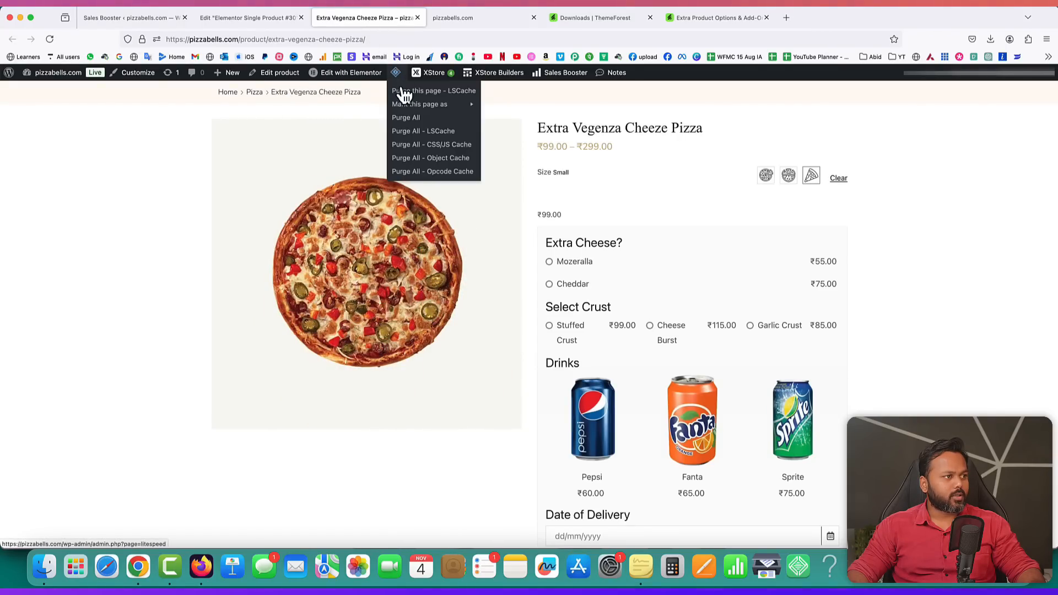
left_click(402, 104)
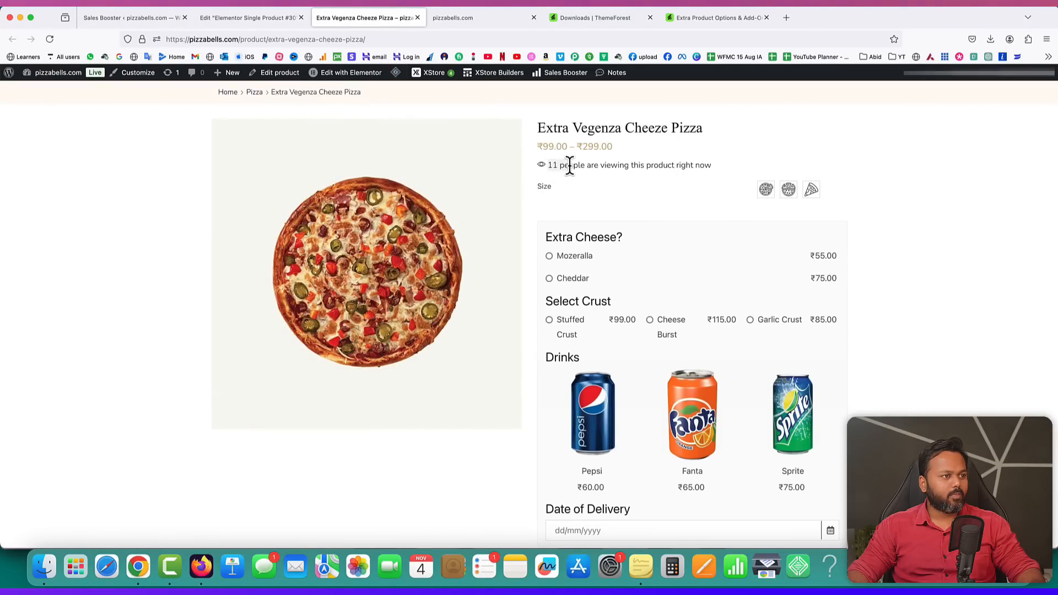
left_click_drag(628, 165, 711, 165)
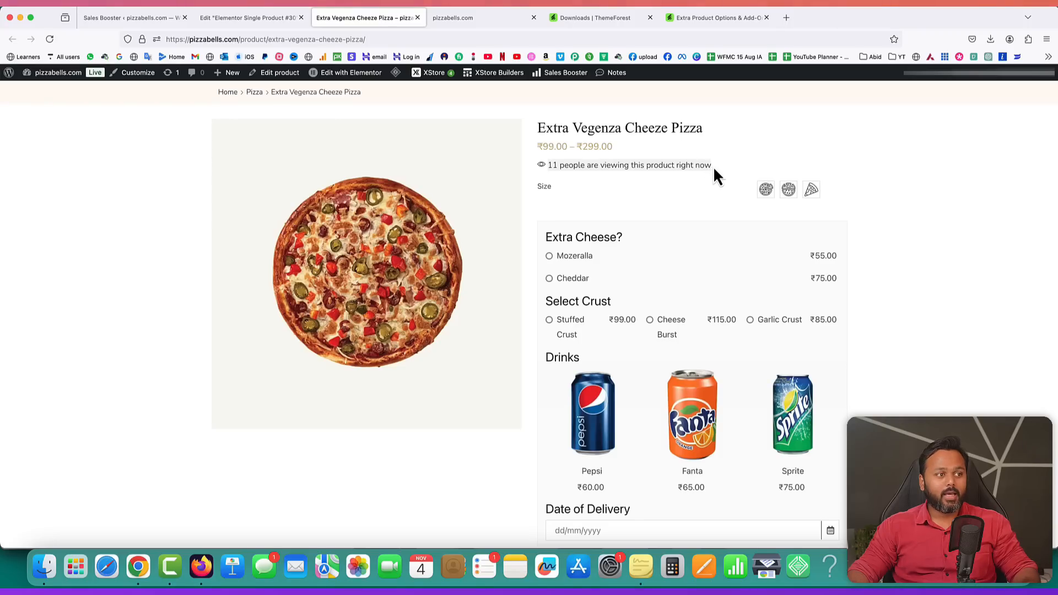
left_click(713, 167)
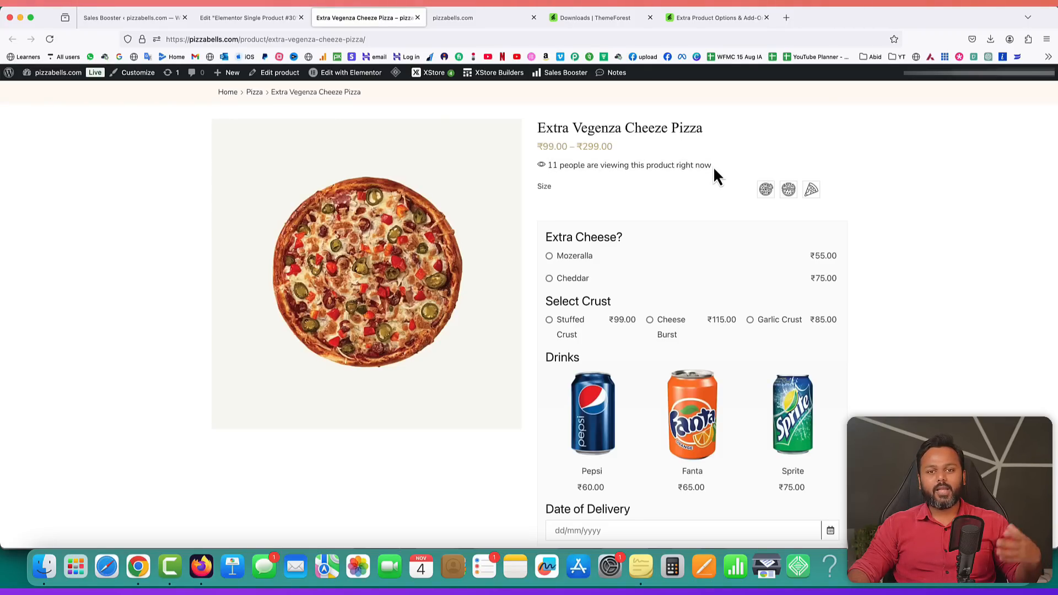
left_click_drag(547, 166, 562, 165)
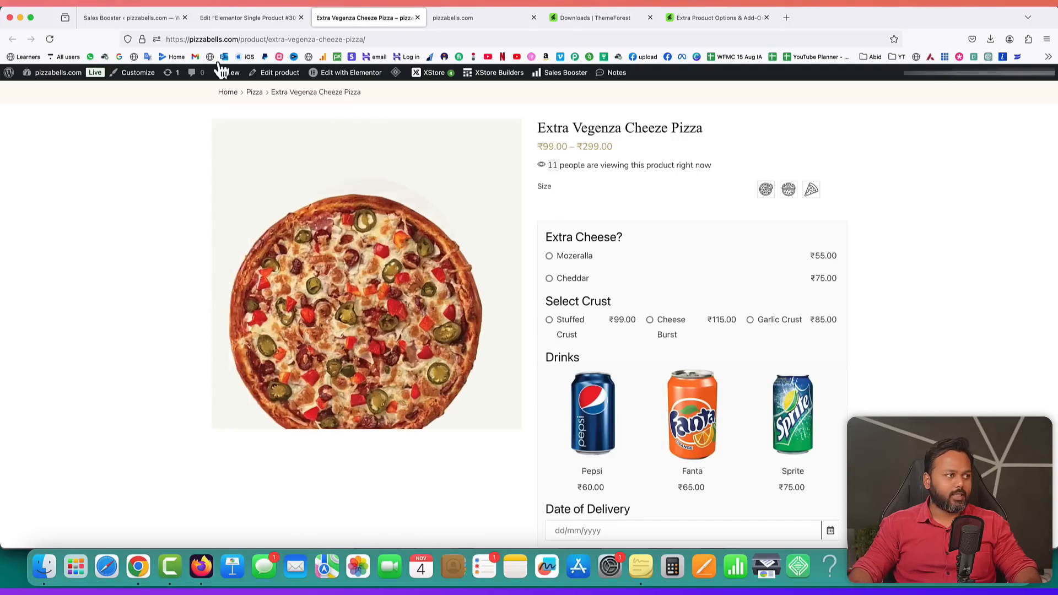
left_click(126, 25)
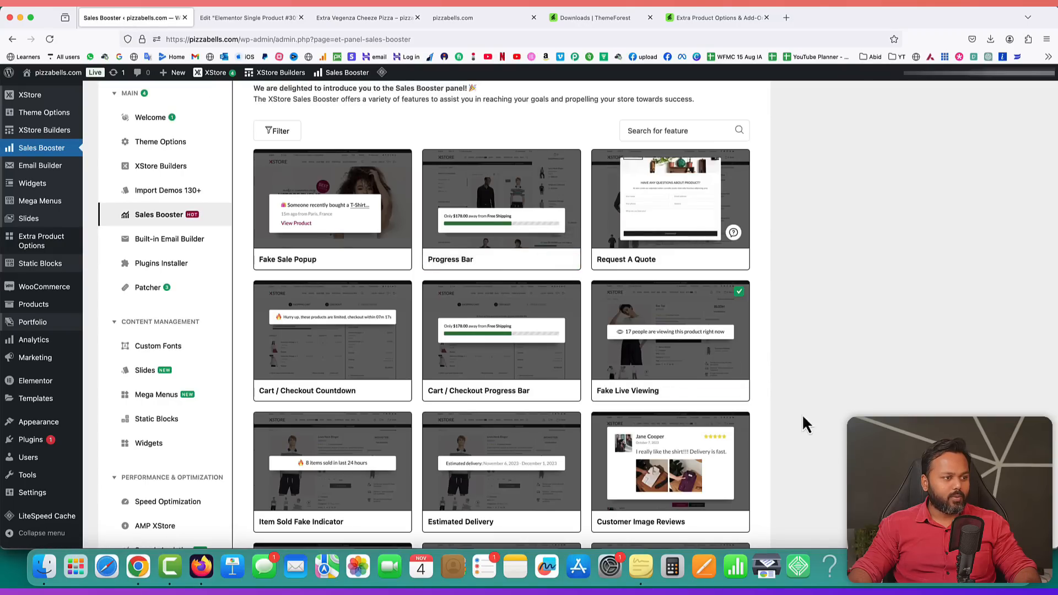
- Set Fake Live Viewing Max Count to 87 and Min Count to 15, and save
mouse_move(659, 401)
left_click(626, 391)
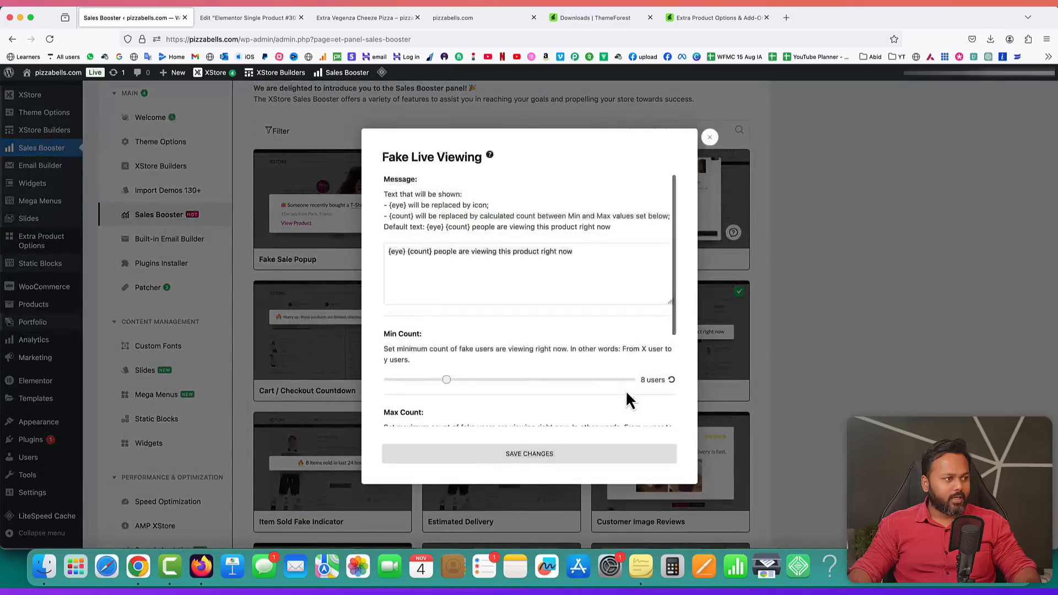
scroll(507, 347, "down", 2)
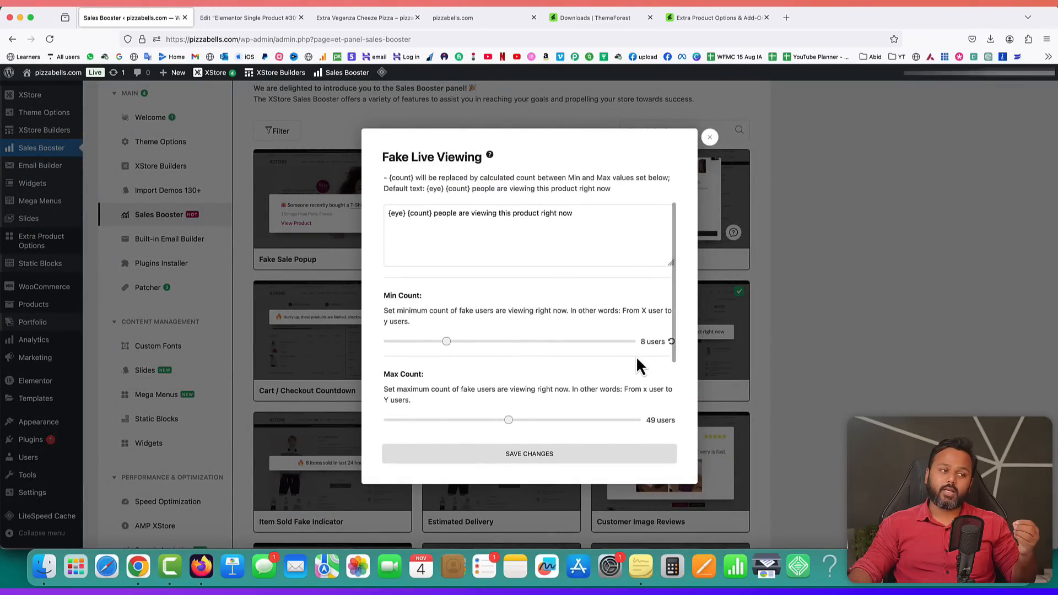
scroll(636, 356, "up", 1)
scroll(638, 364, "down", 3)
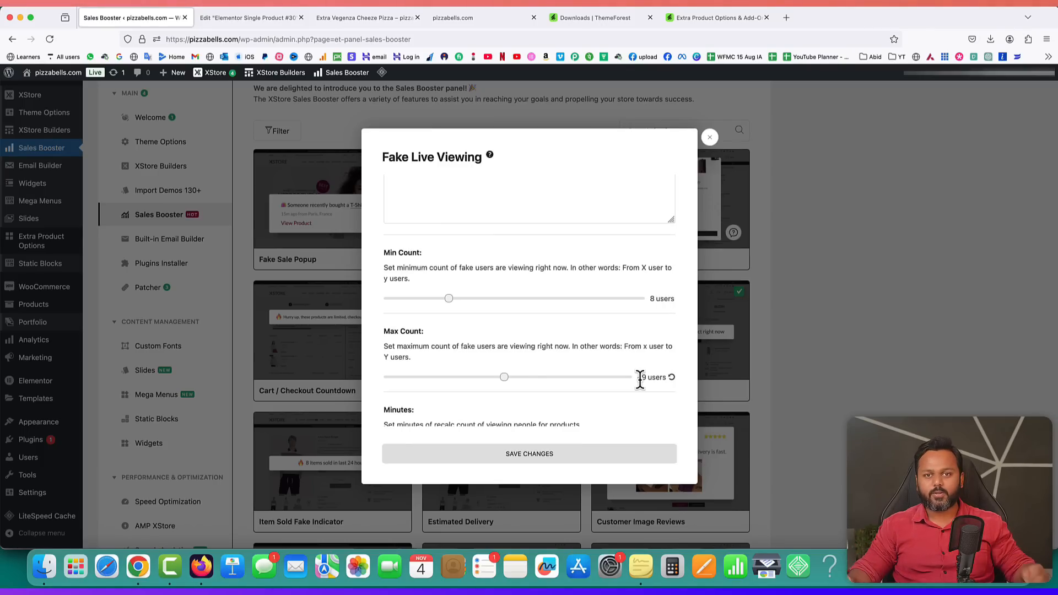
left_click_drag(503, 377, 596, 378)
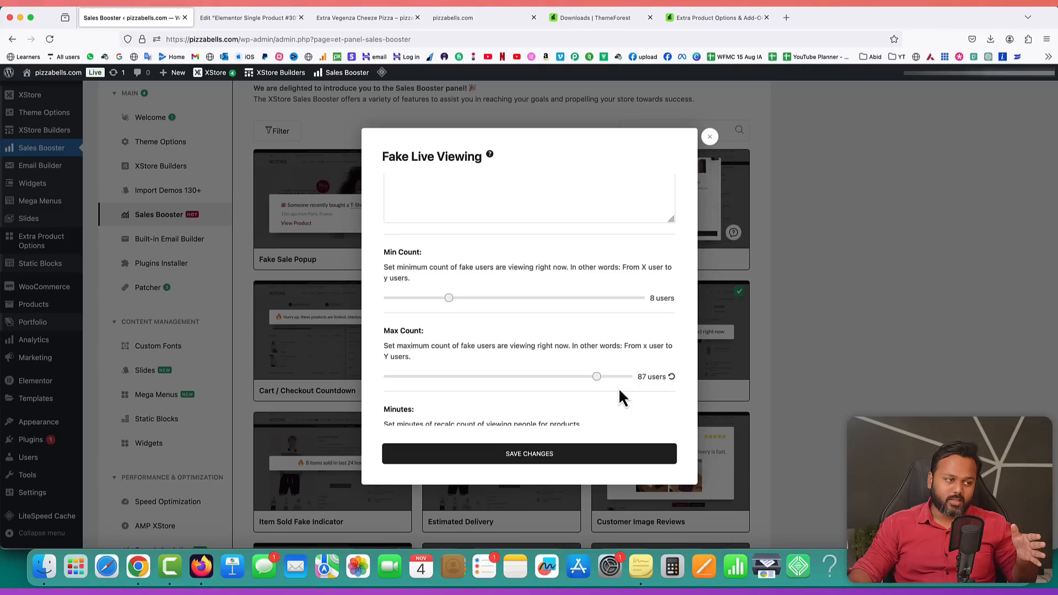
left_click(546, 454)
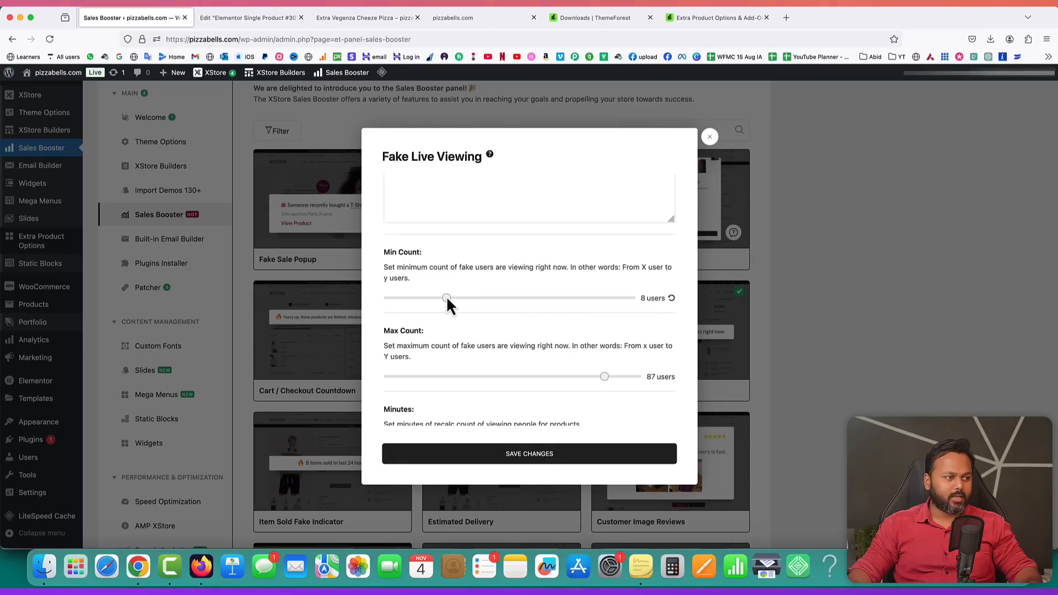
left_click_drag(448, 298, 506, 298)
left_click(500, 462)
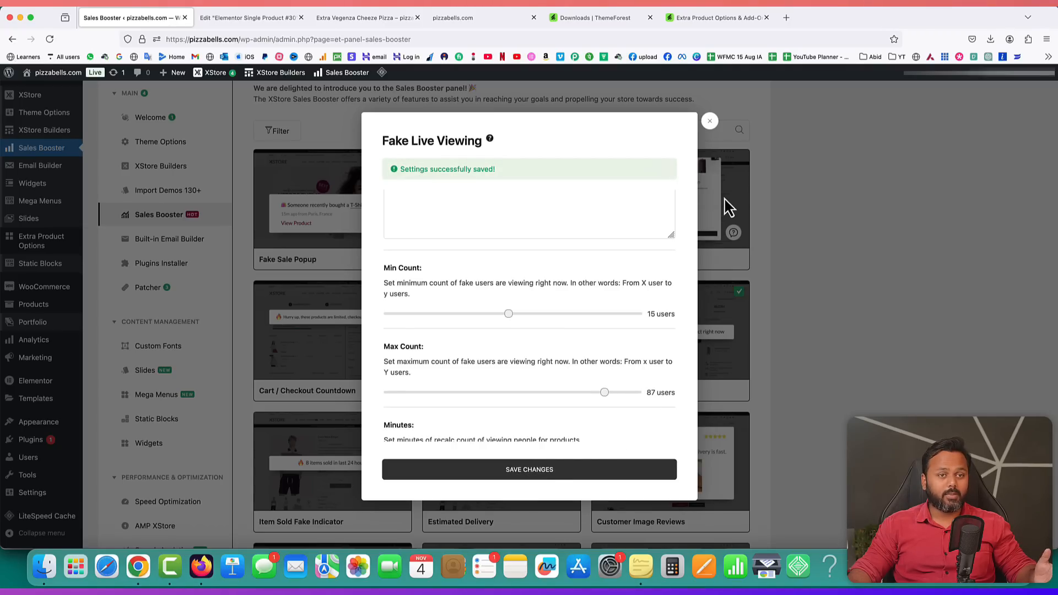
left_click(709, 121)
left_click(354, 18)
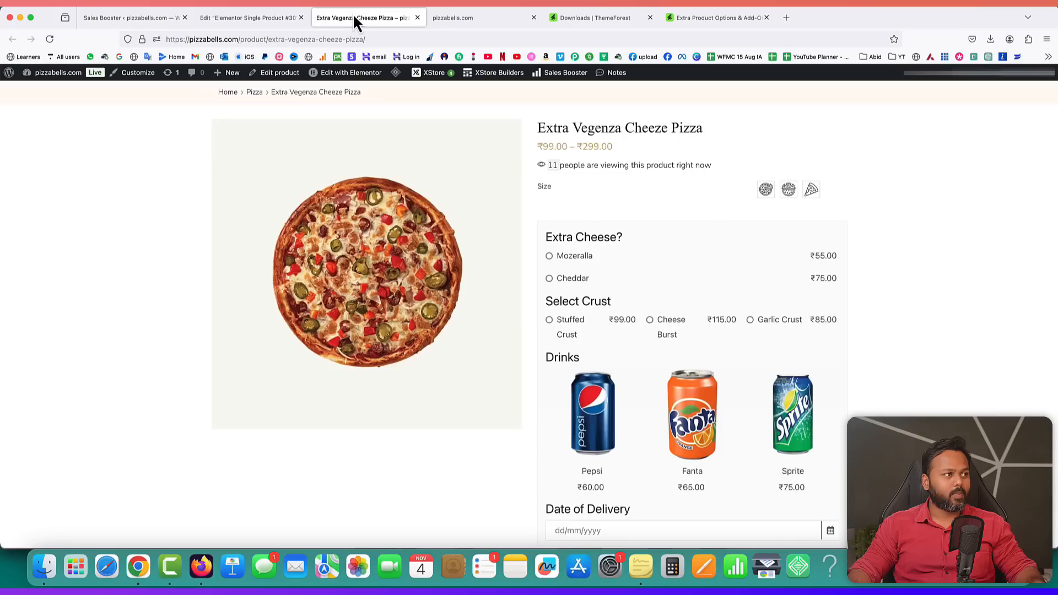
- Reload the pizza page, still showing 11 viewers, and return to the Elementor Single Product editor
key("super+r")
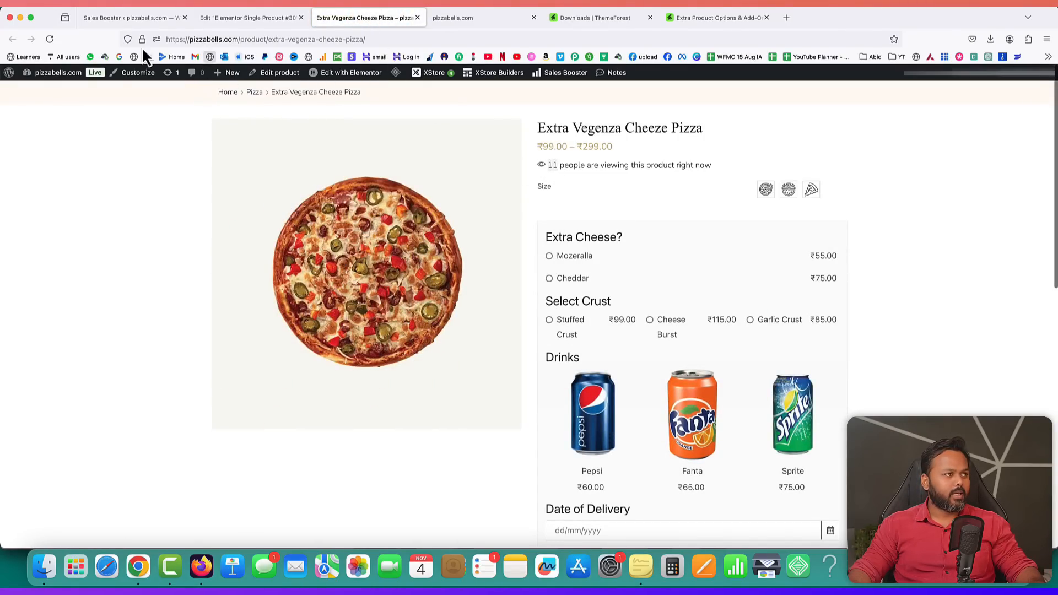
left_click(237, 18)
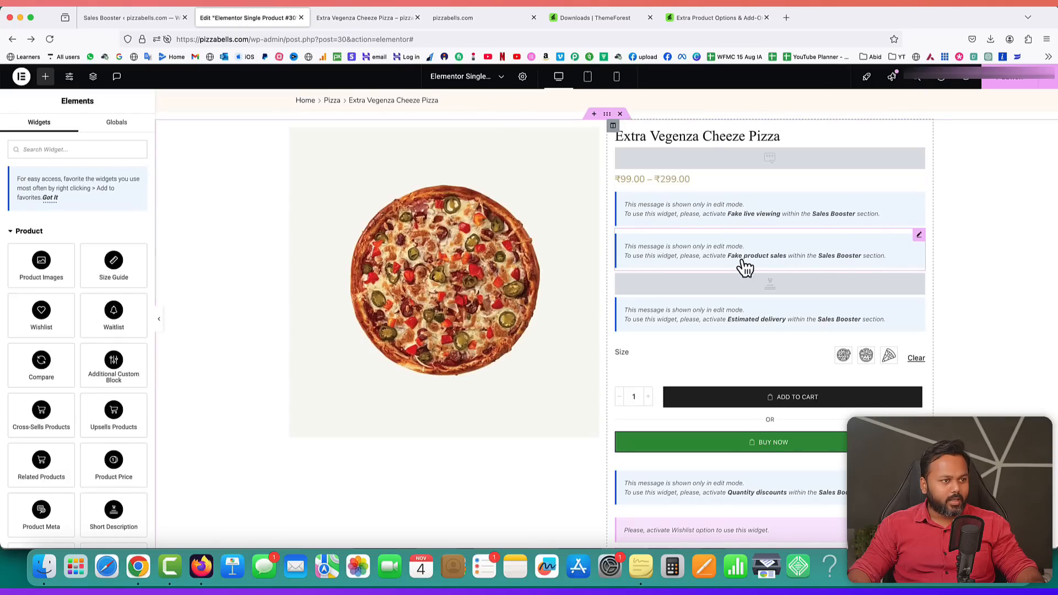
- Activate Item Sold Fake Indicator and purge all LiteSpeed caches to show 11 items sold in 3 hours
left_click(101, 16)
scroll(790, 348, "down", 5)
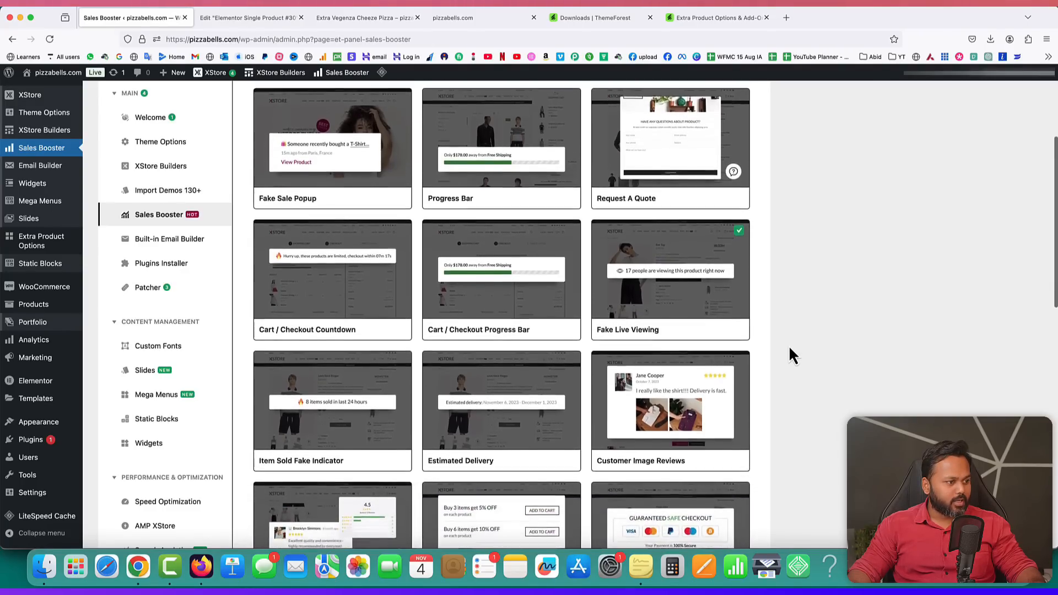
mouse_move(295, 359)
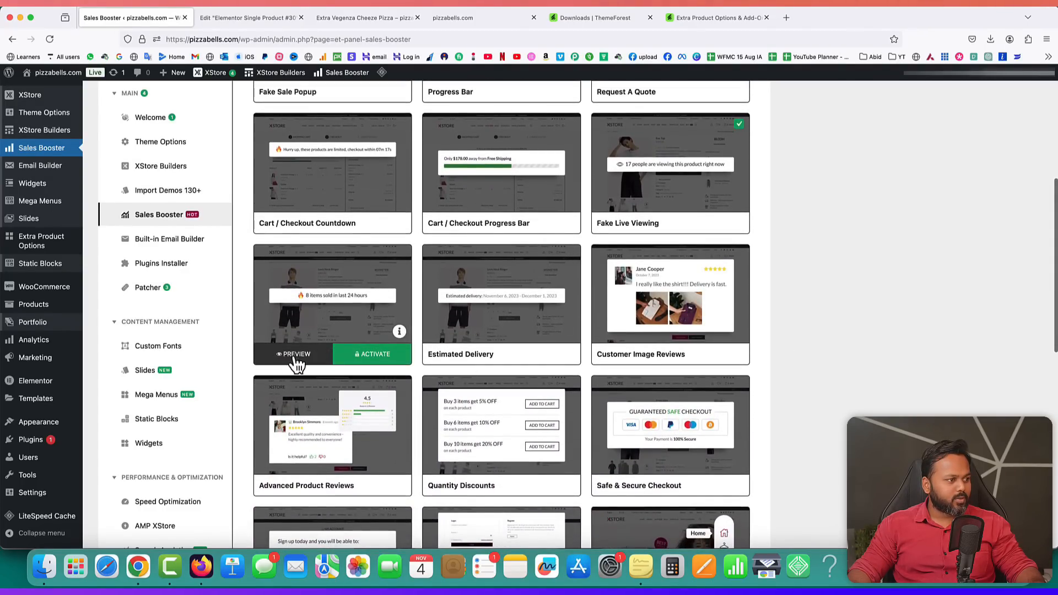
left_click(358, 352)
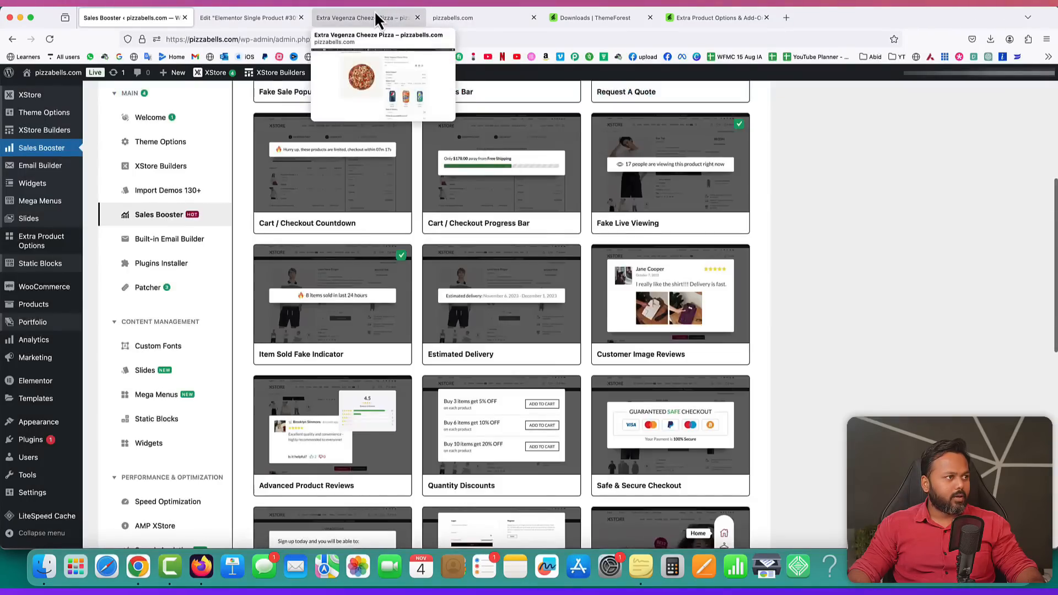
left_click(378, 18)
mouse_move(396, 72)
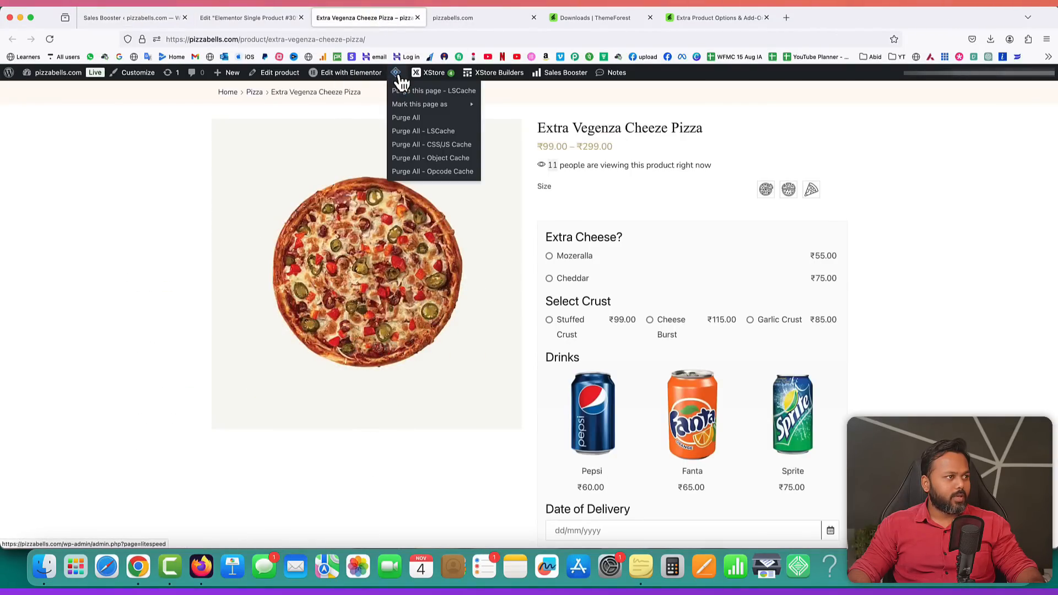
left_click(413, 119)
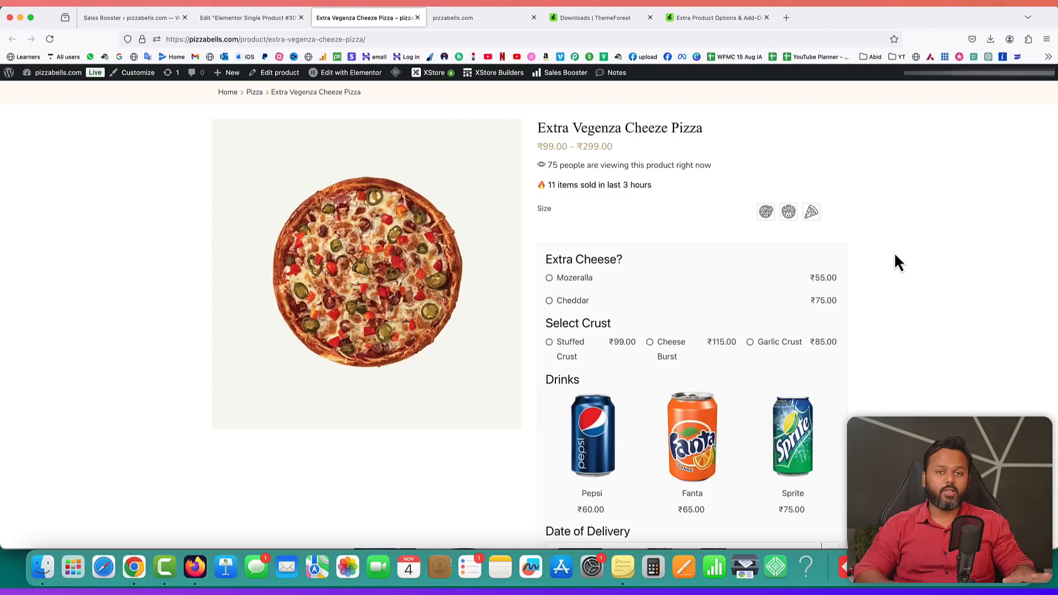
- Activate the Fake Sale Popup booster in the Sales Booster panel
left_click(128, 19)
scroll(556, 259, "up", 5)
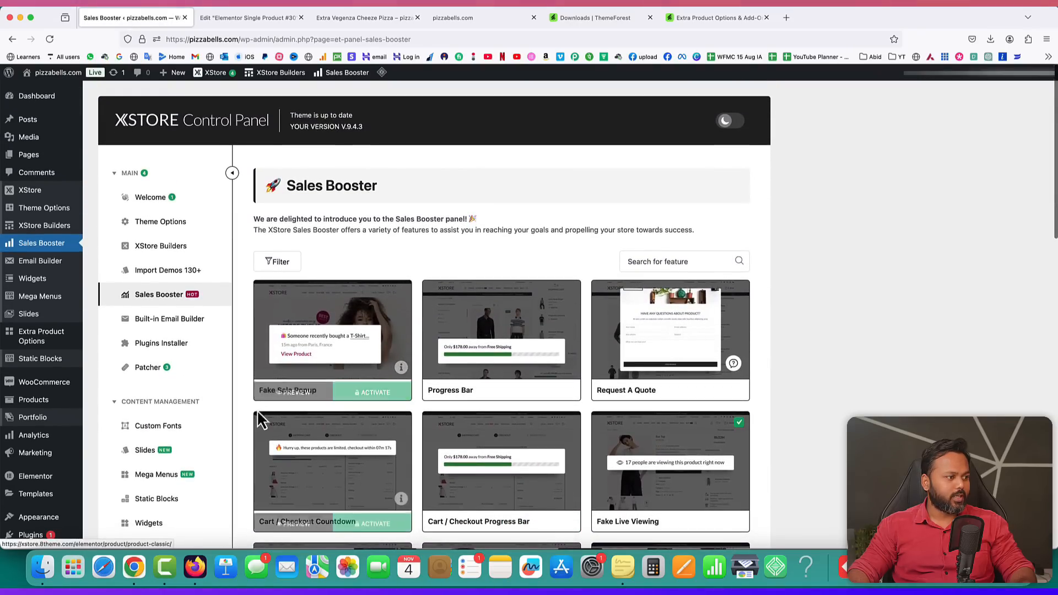
left_click(379, 392)
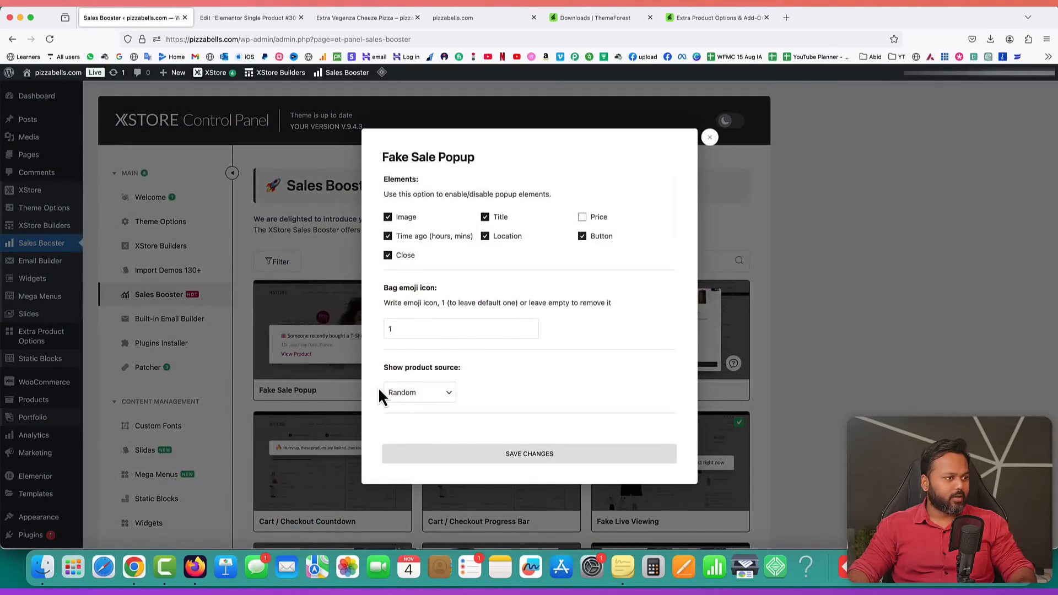
left_click(709, 137)
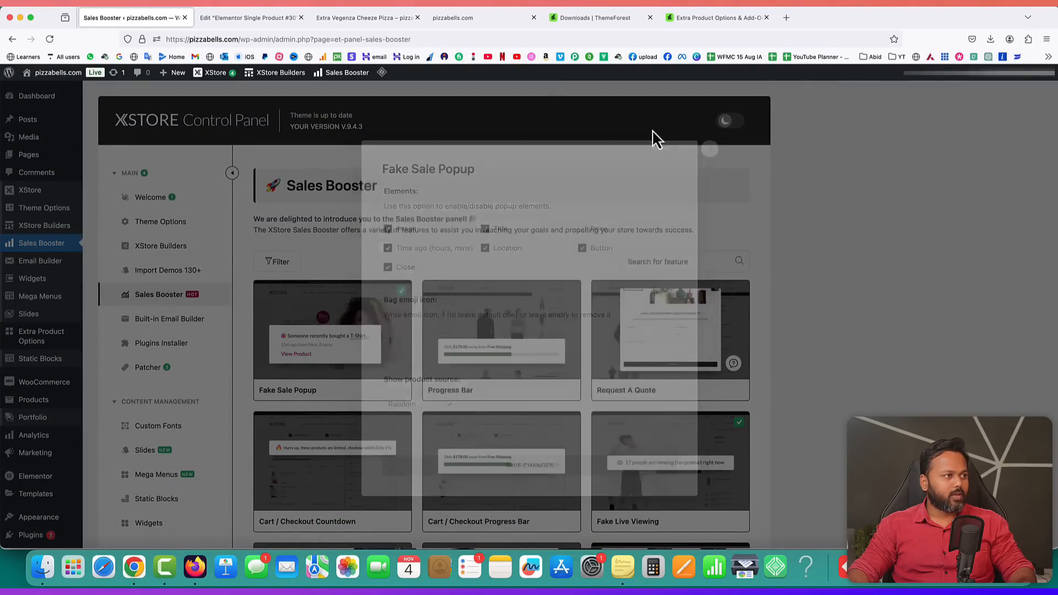
- Reload the pizza page and purge its LiteSpeed cache to show the 'Someone recently bought' popup
left_click(367, 15)
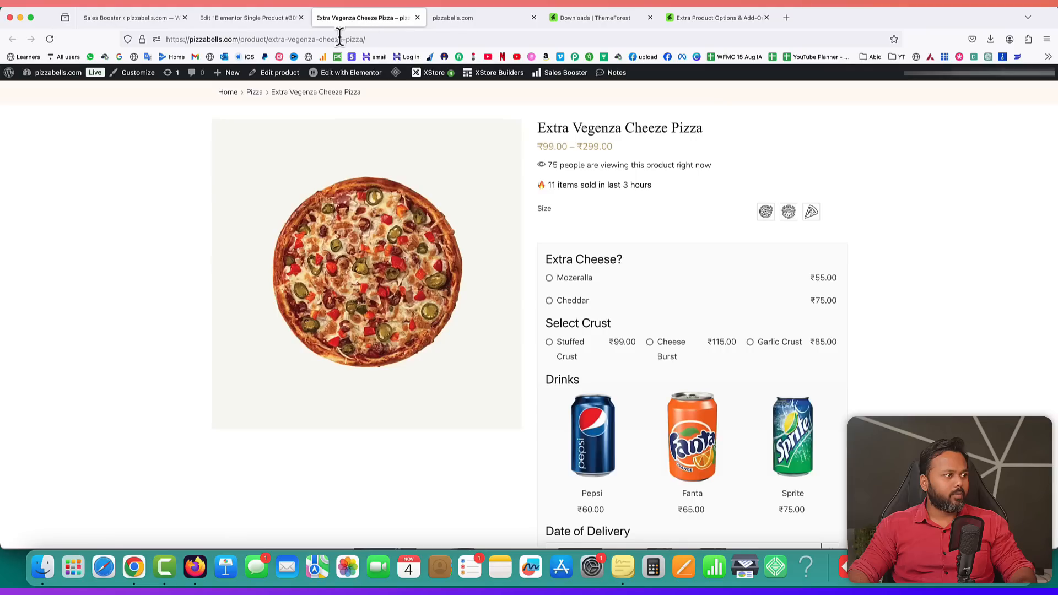
left_click(49, 39)
mouse_move(395, 73)
left_click(417, 122)
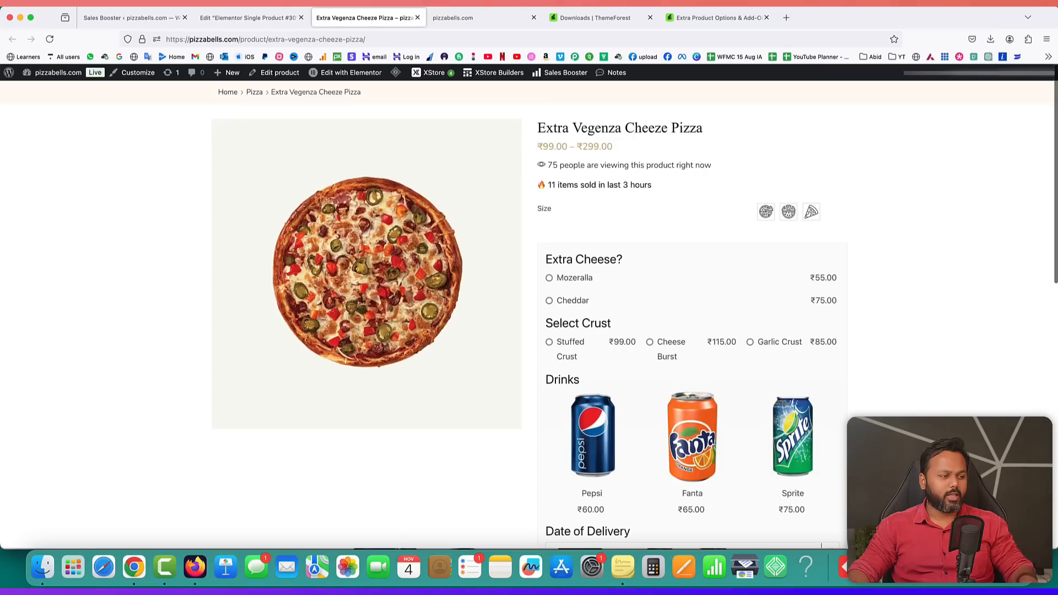
scroll(545, 487, "down", 7)
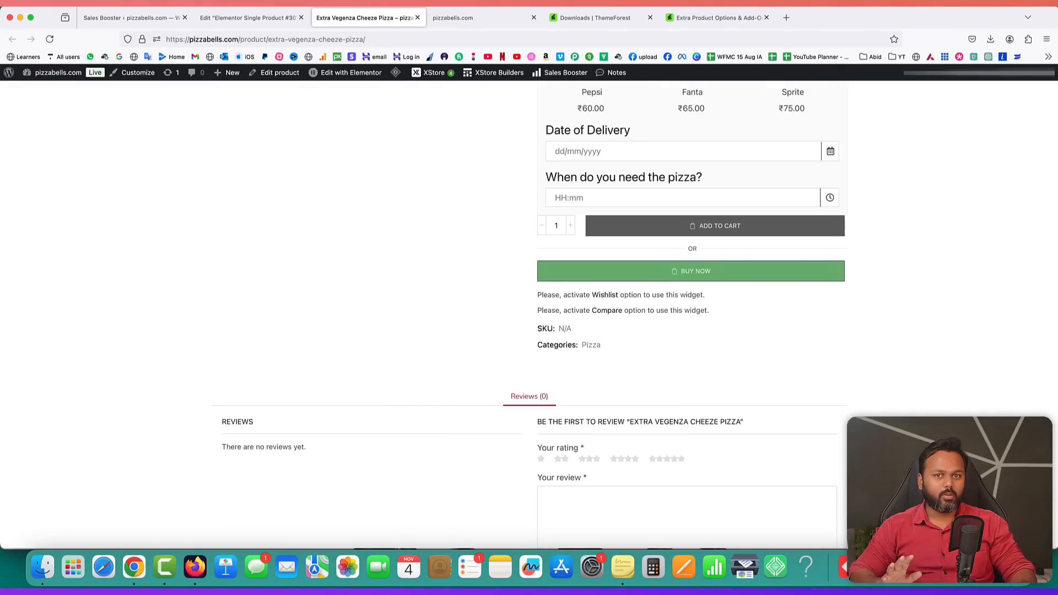
scroll(439, 245, "up", 7)
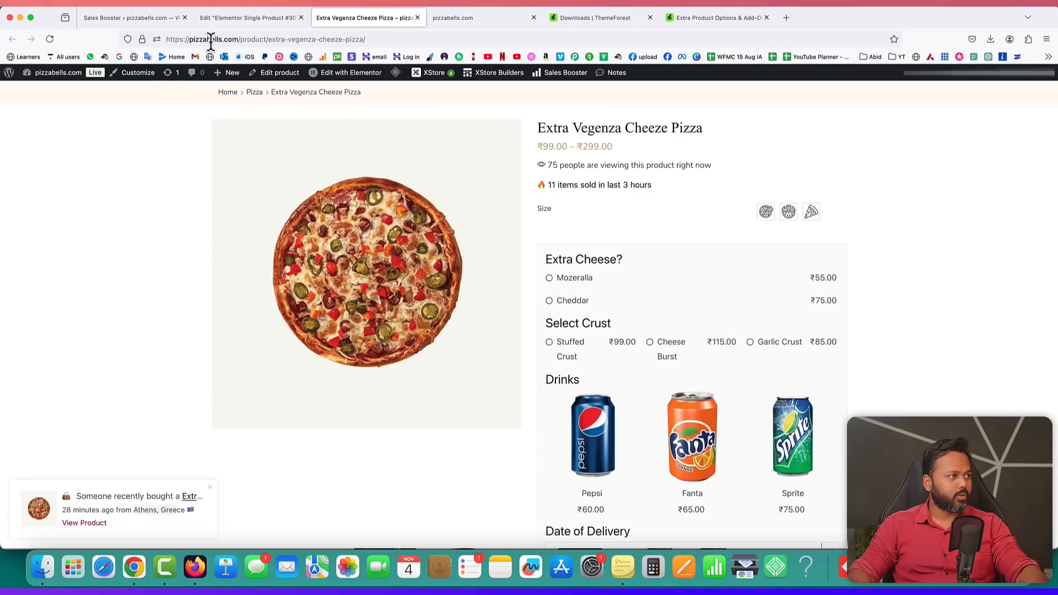
- Look through the Fake Sale Popup location settings unchanged, then bring up the pizzabells.com home page
left_click(133, 18)
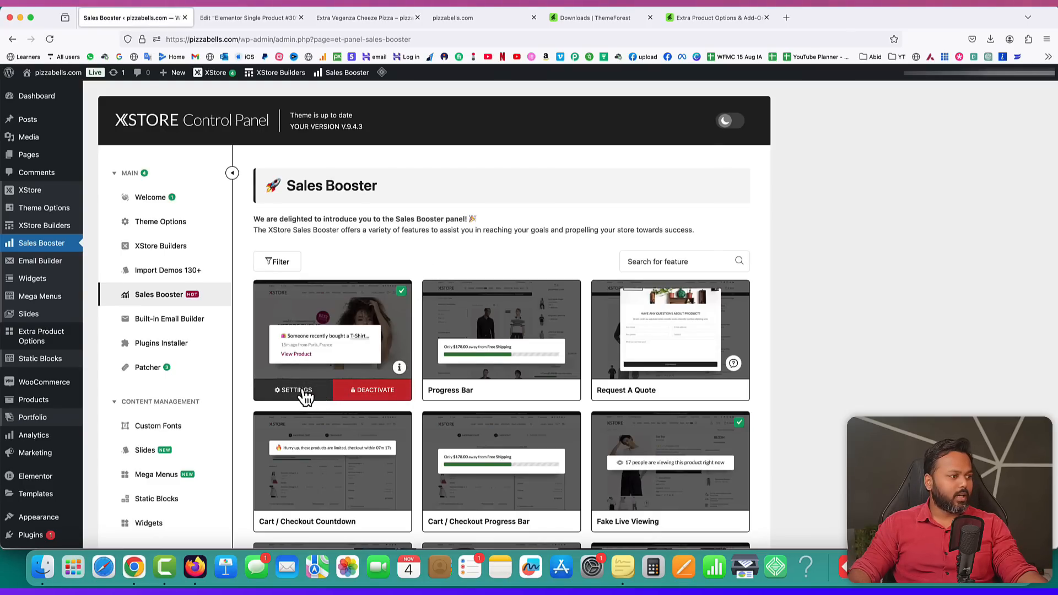
left_click(305, 396)
scroll(532, 345, "down", 10)
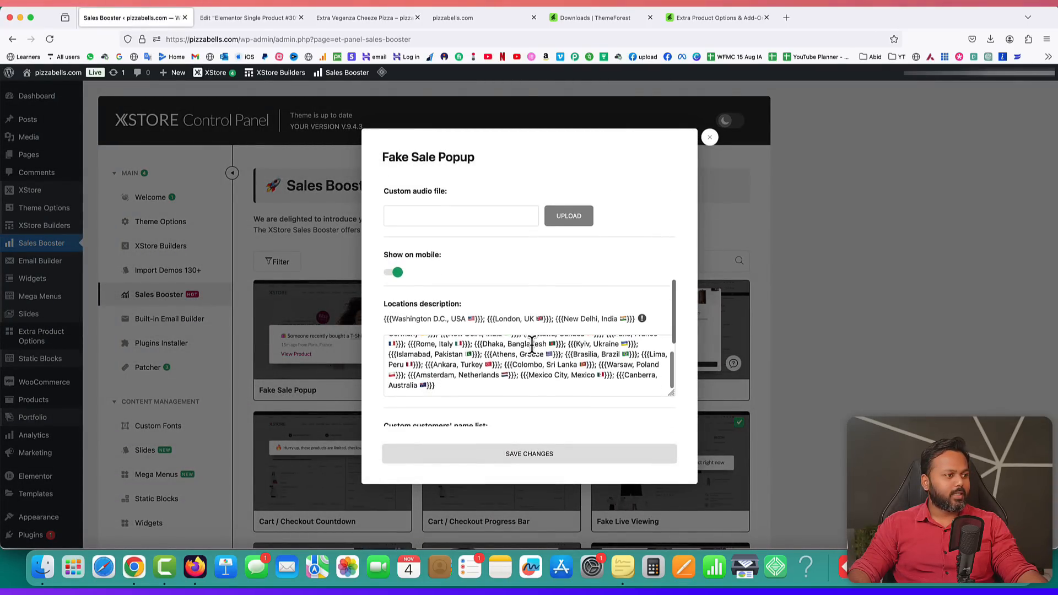
scroll(574, 316, "down", 5)
scroll(593, 331, "up", 2)
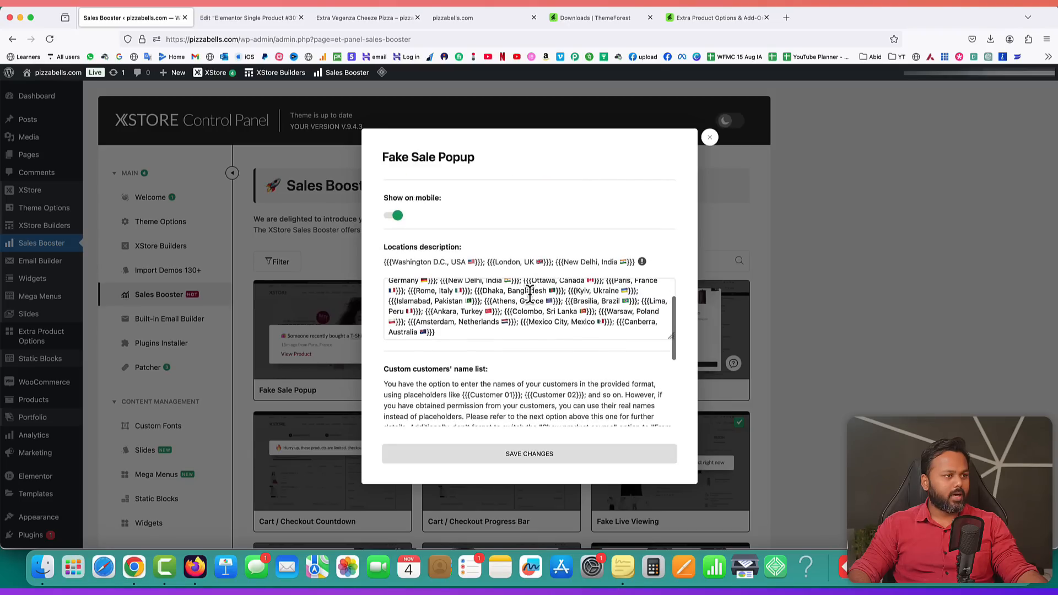
scroll(529, 295, "up", 3)
left_click(709, 137)
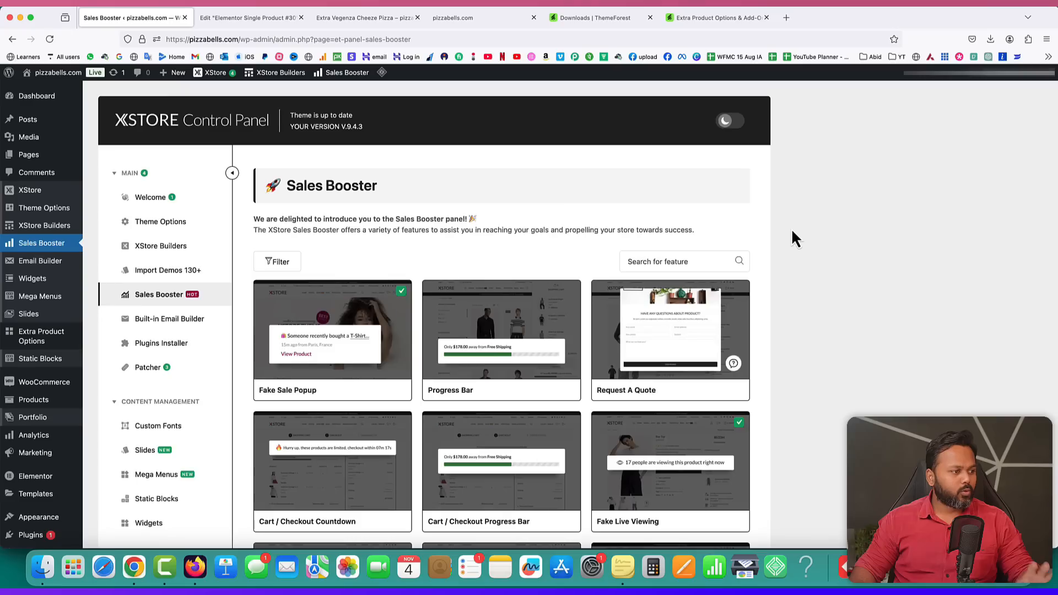
scroll(793, 232, "down", 10)
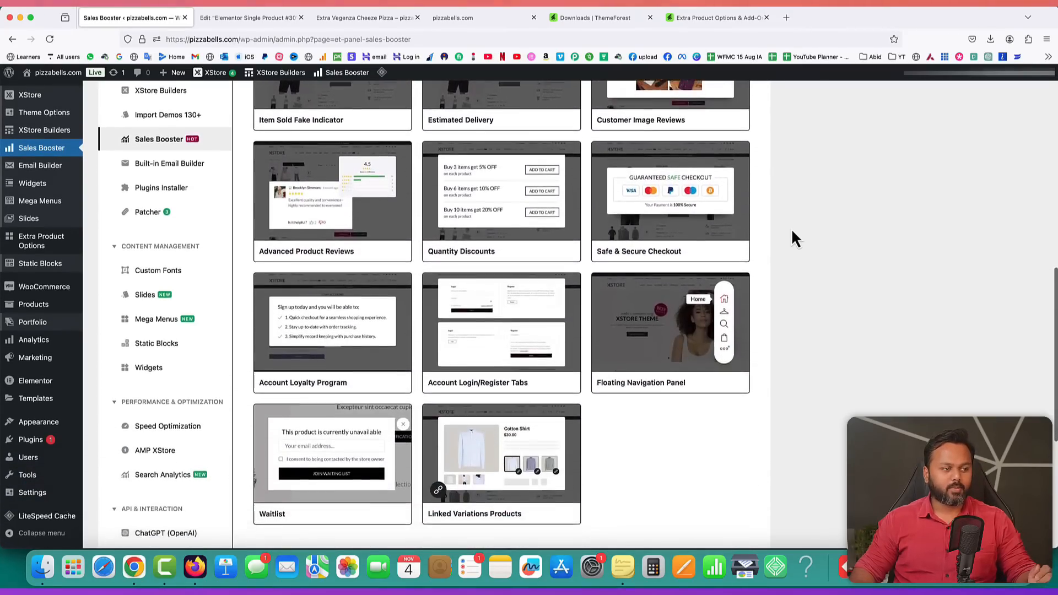
scroll(791, 228, "up", 10)
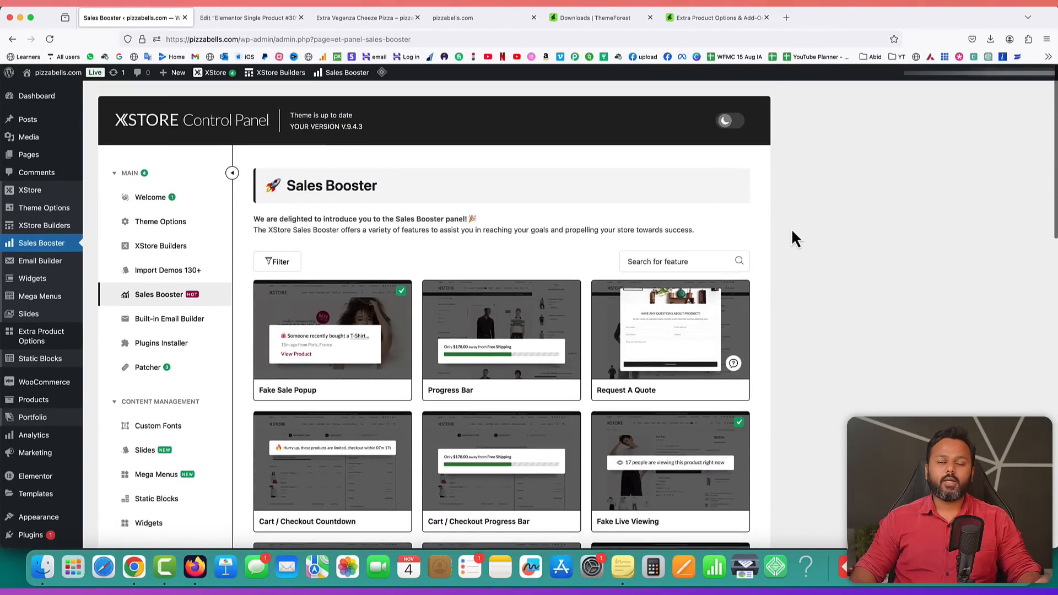
left_click(457, 21)
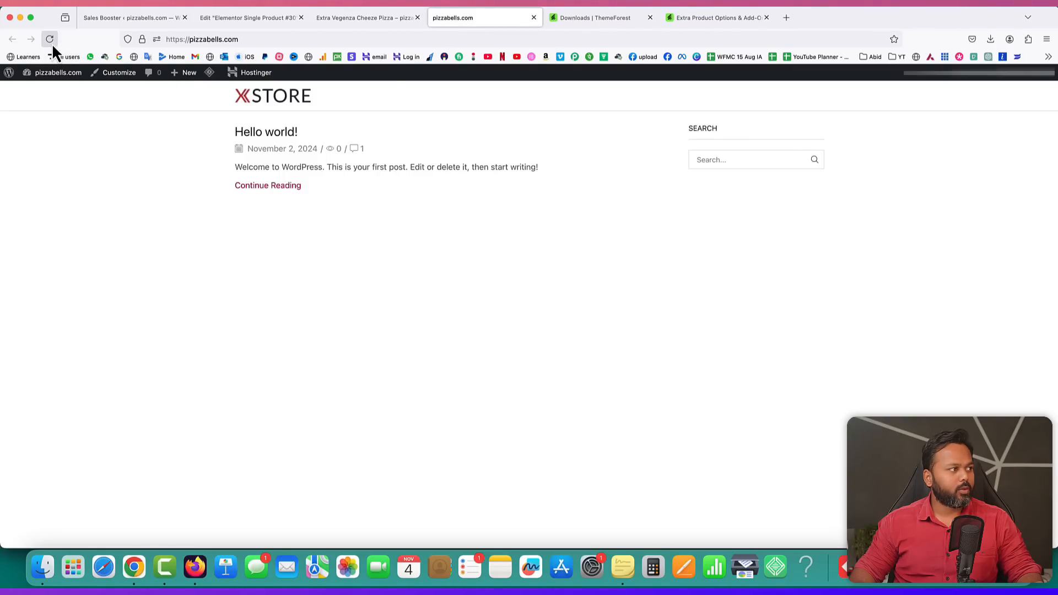
- Reload pizzabells.com to see a Brasilia, Brazil purchase popup, then return to the Single Product #30 editor
left_click(50, 39)
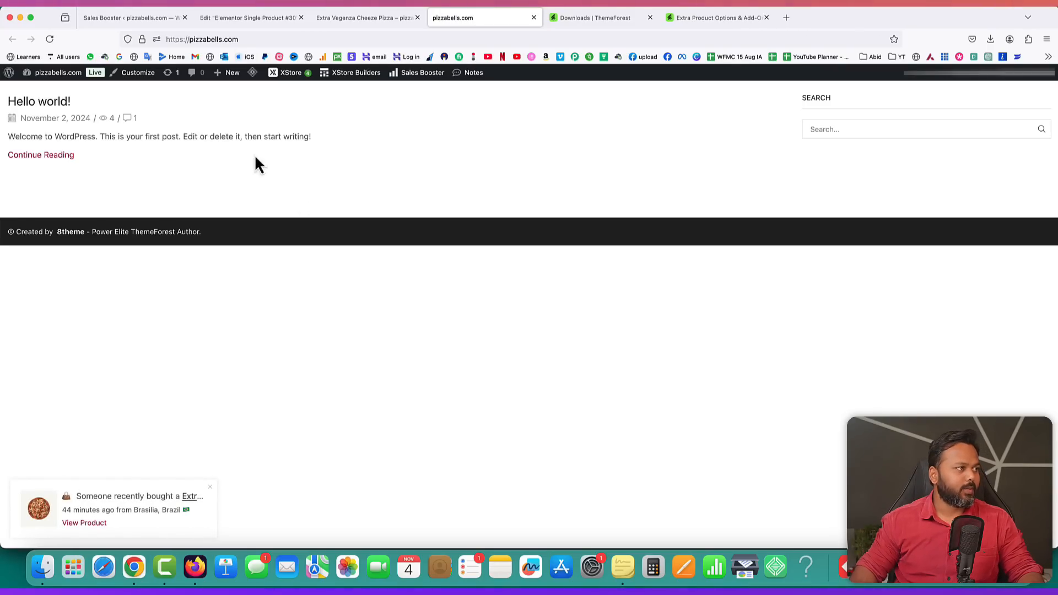
left_click(227, 21)
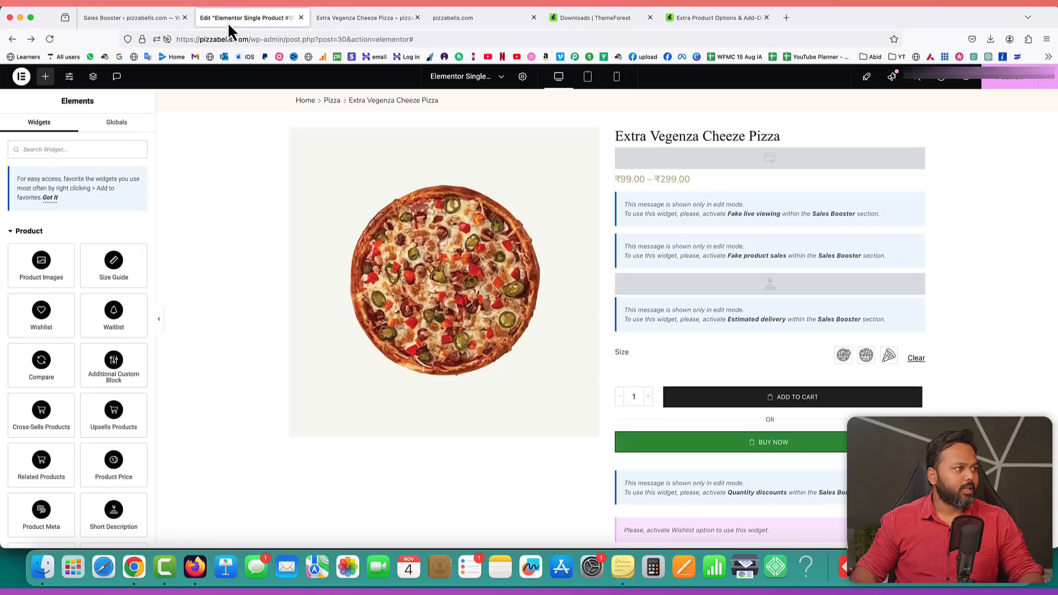
- Exit Elementor to WordPress and open XStore > All Slides, which lists no slides
left_click(22, 78)
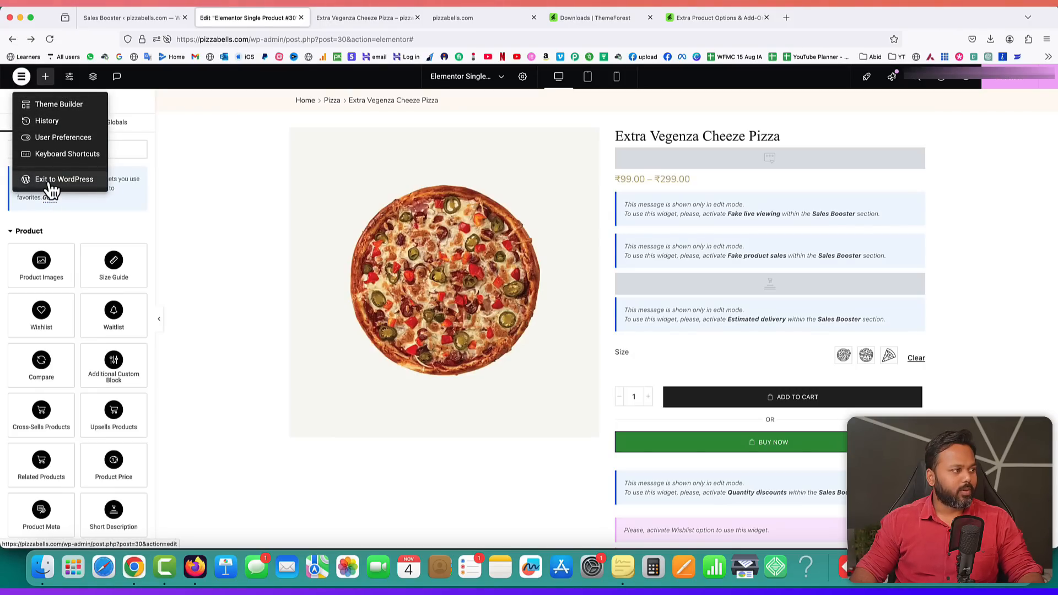
left_click(50, 184)
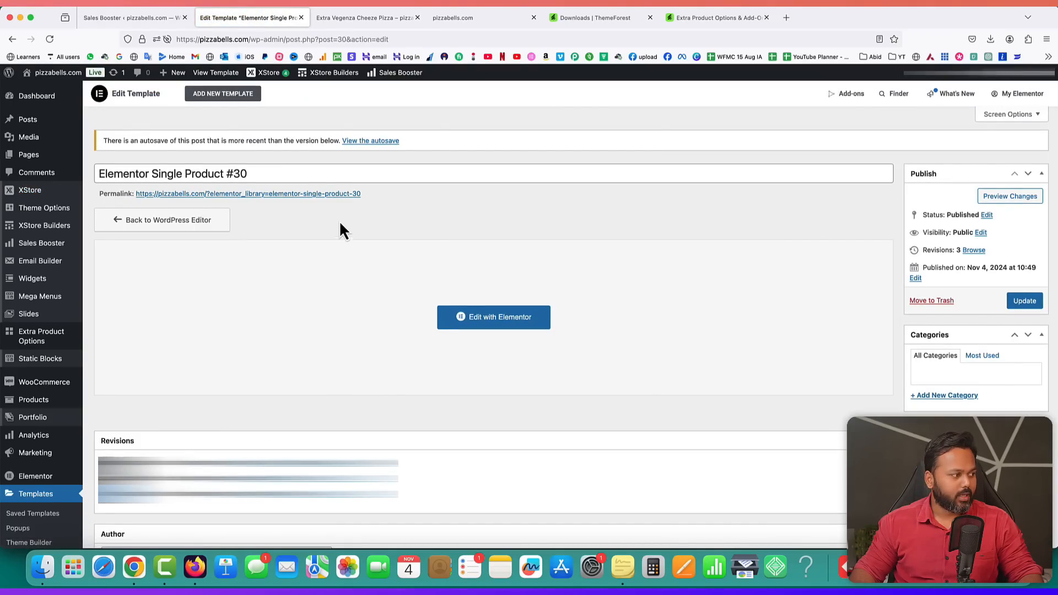
mouse_move(32, 196)
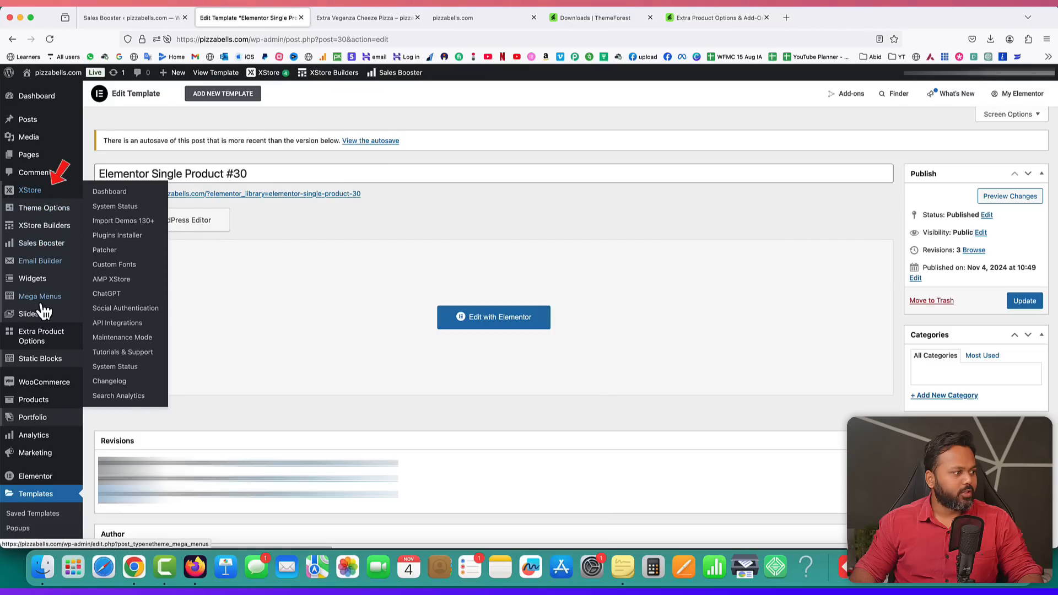
mouse_move(24, 324)
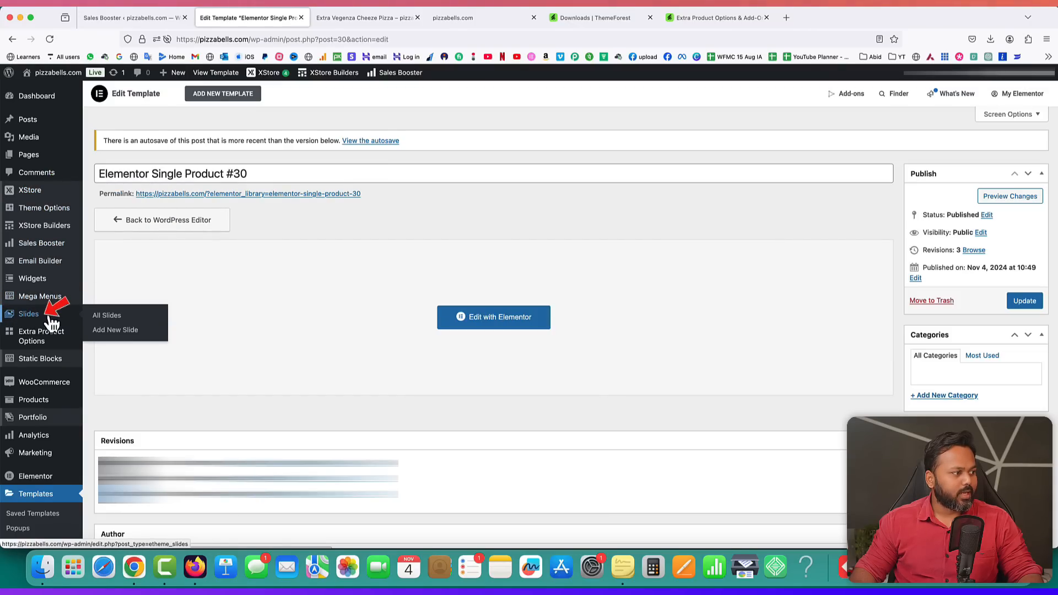
left_click(110, 331)
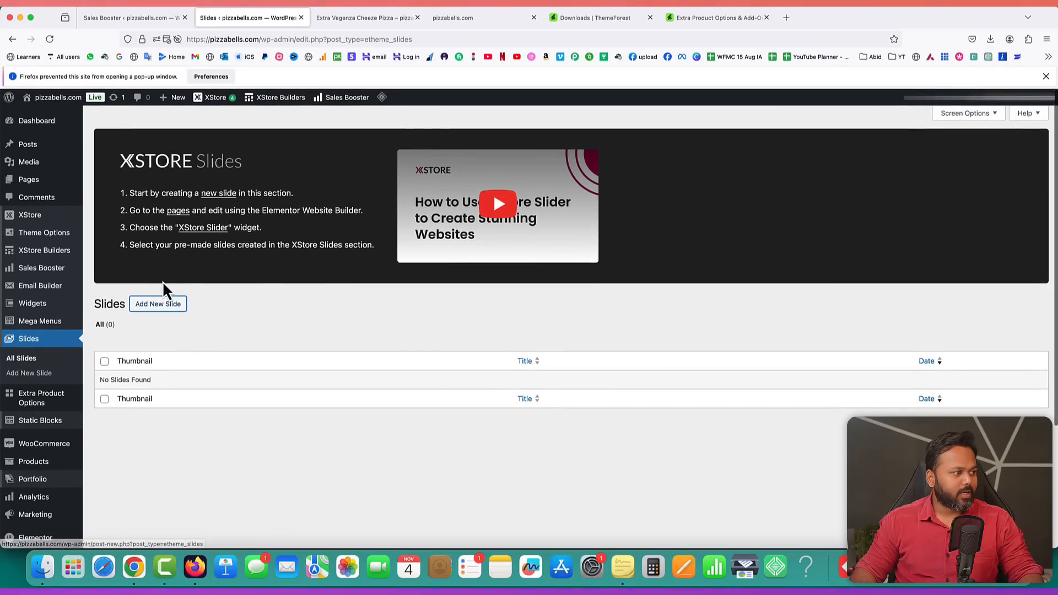
left_click(210, 78)
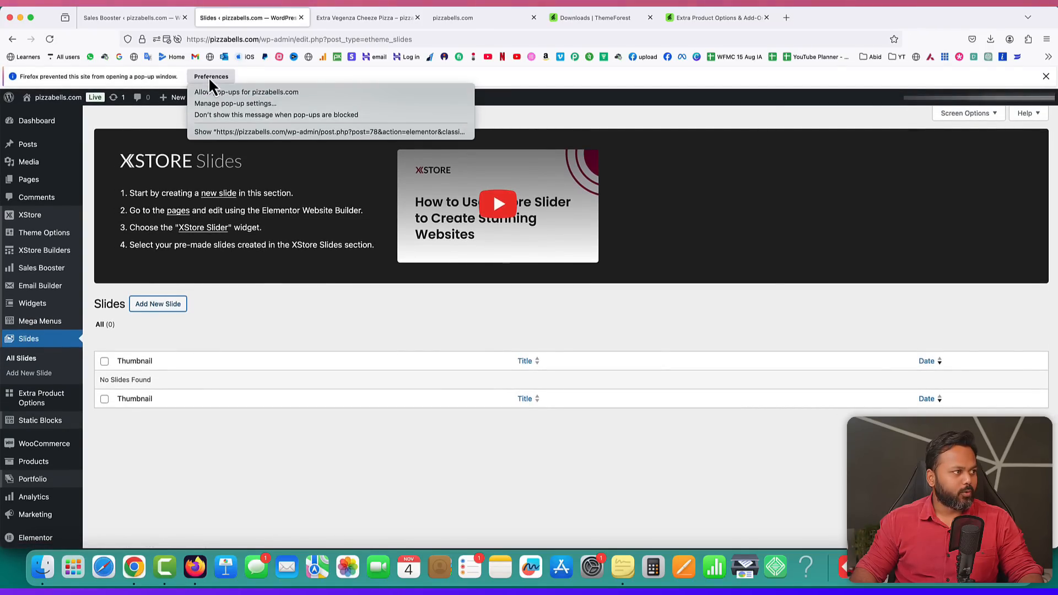
- Allow pop-ups for pizzabells.com, skip the templates, and add an empty row Flexbox container to Slide 1
left_click(222, 91)
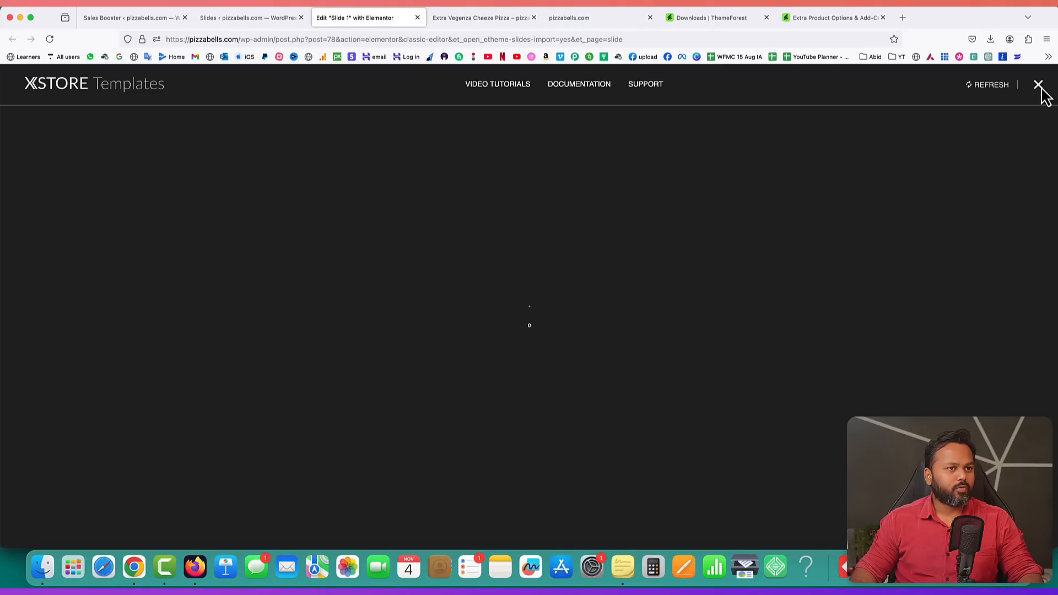
left_click(1040, 86)
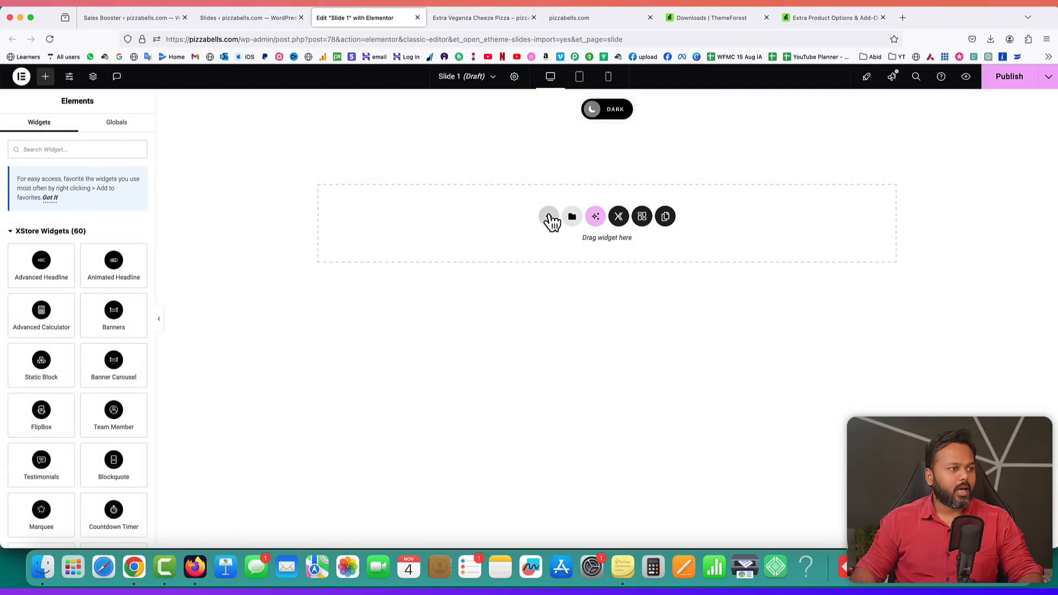
left_click(550, 218)
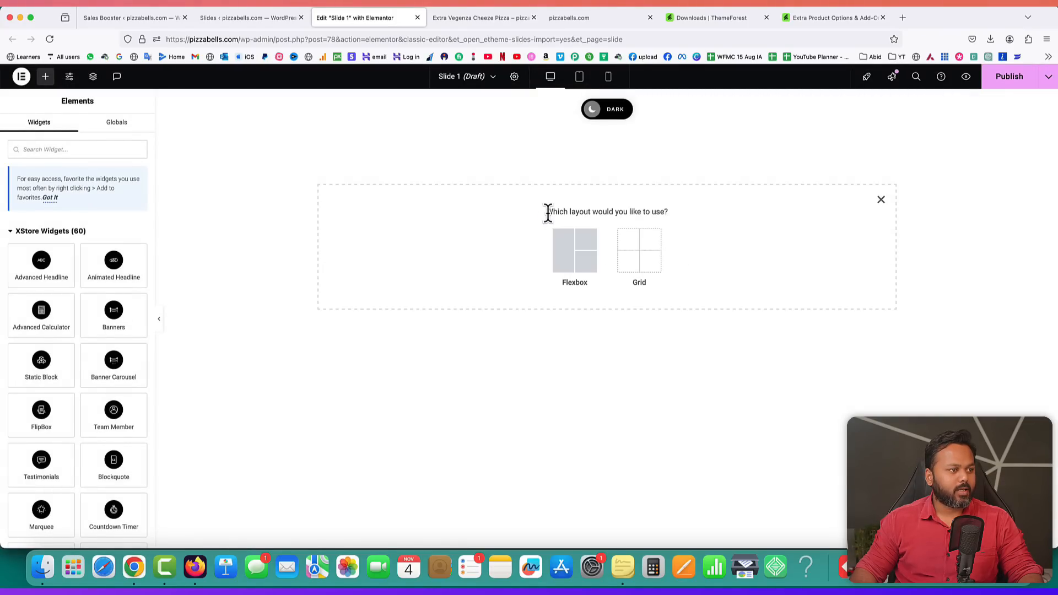
left_click(575, 259)
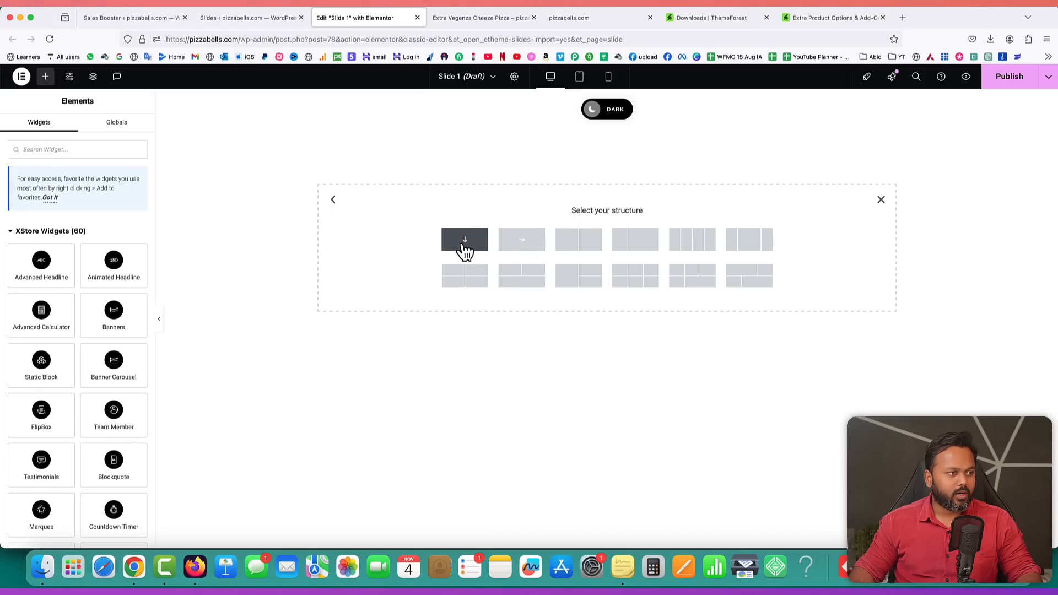
left_click(521, 240)
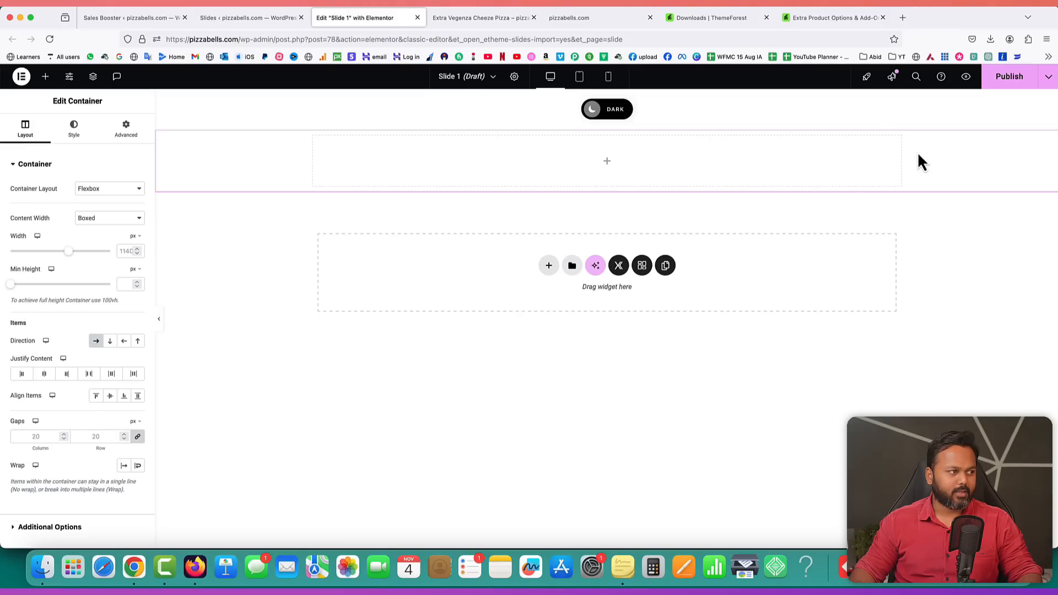
- Nest a Container element inside Slide 1's top container and duplicate it beneath itself
left_click(607, 161)
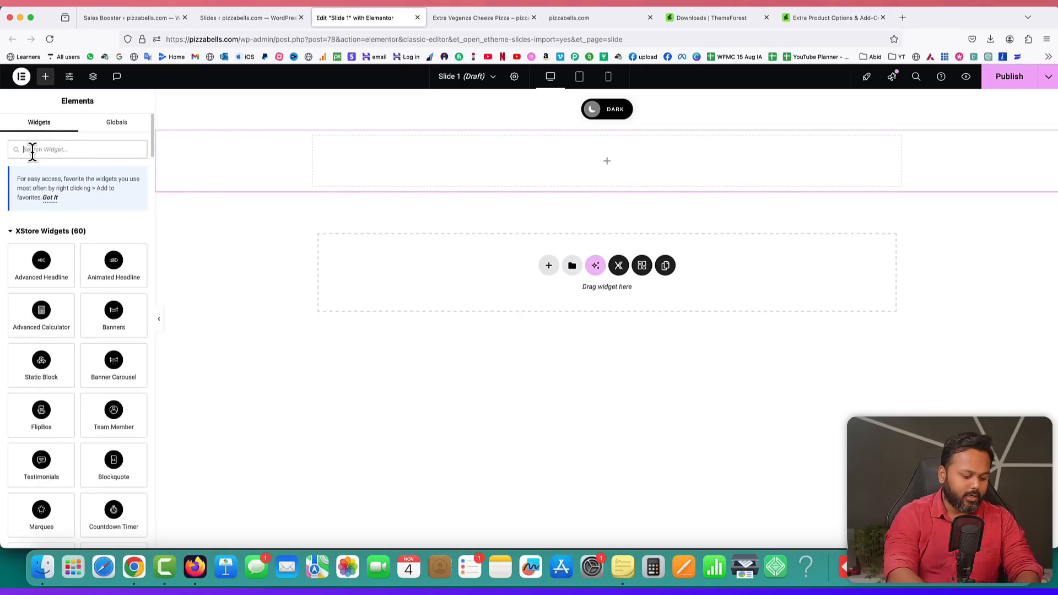
type("c")
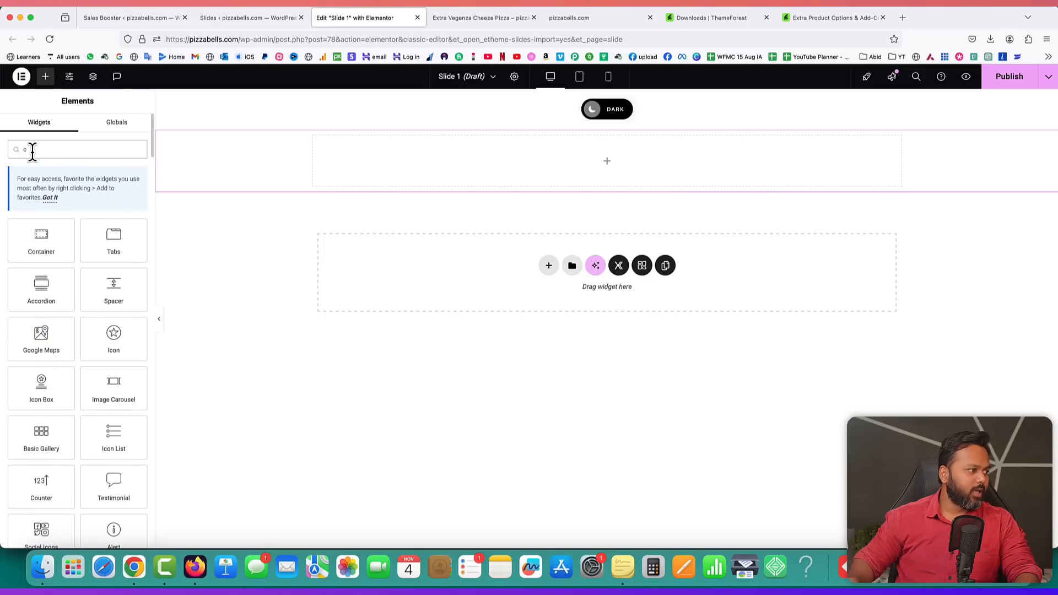
left_click_drag(33, 234, 375, 161)
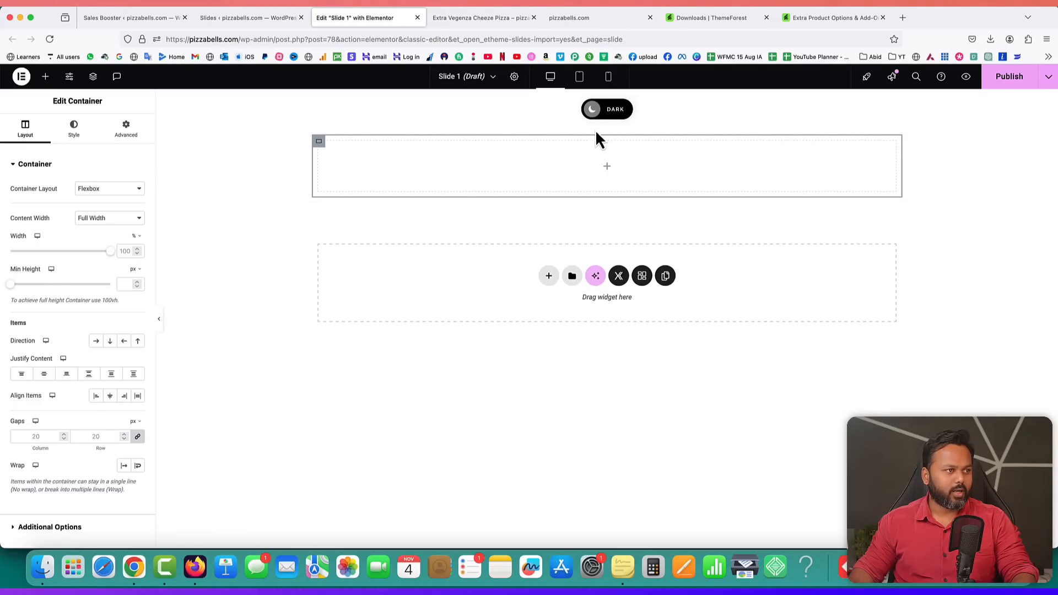
left_click(608, 168)
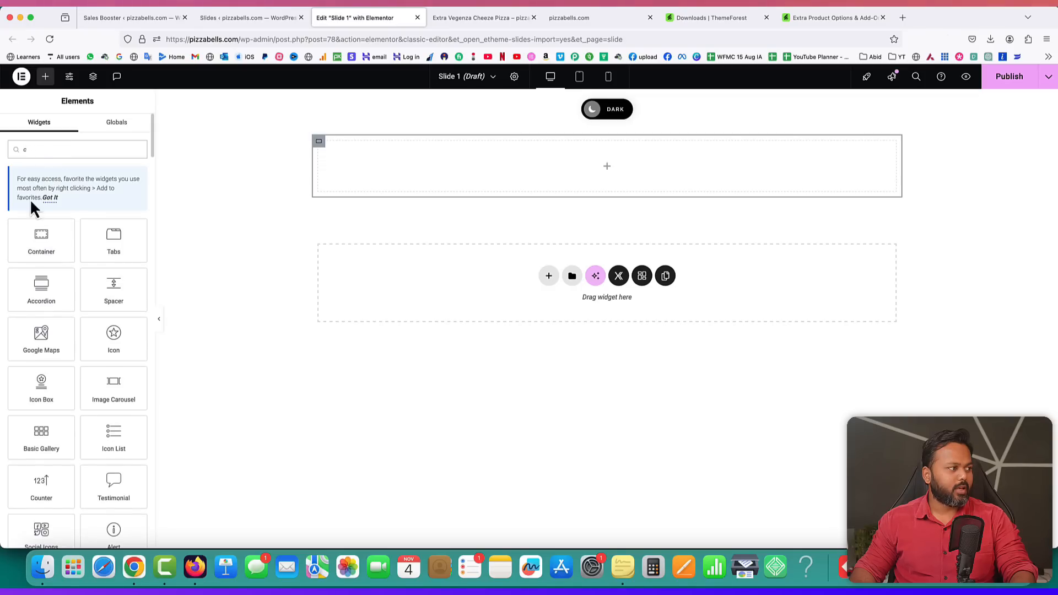
left_click_drag(34, 238, 375, 173)
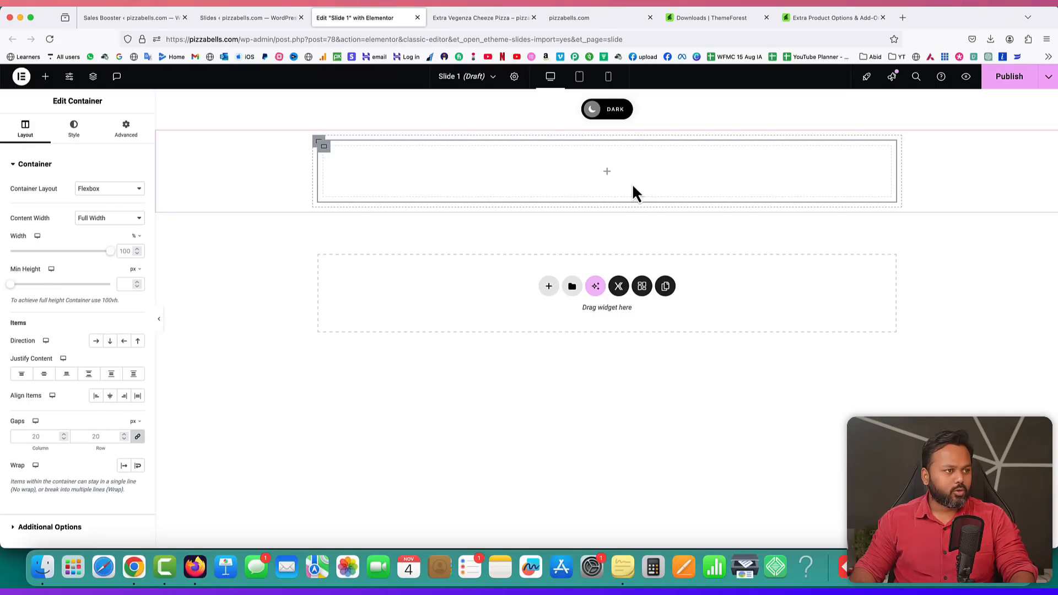
right_click(328, 156)
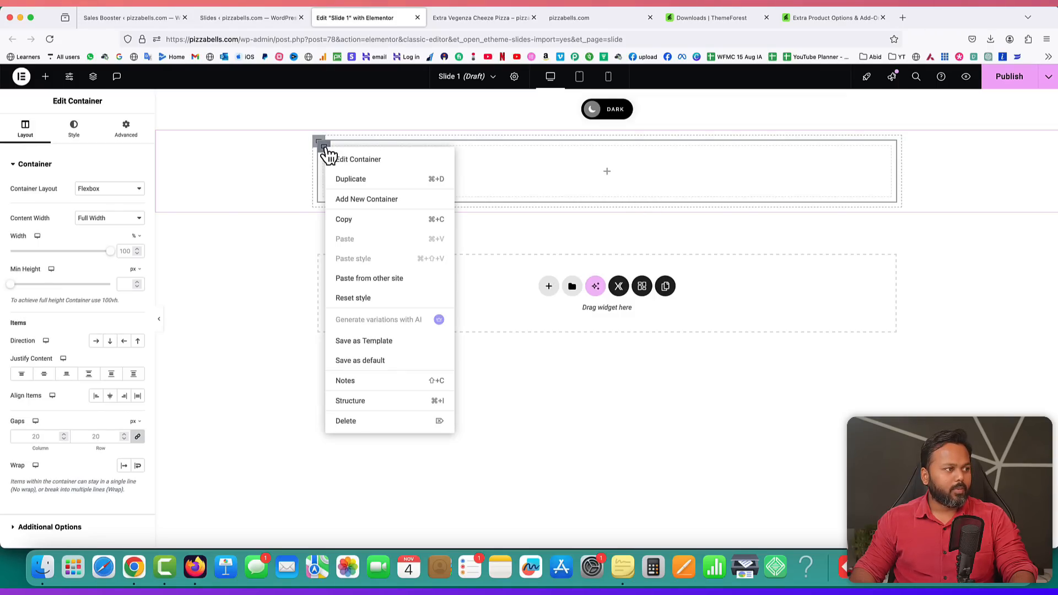
left_click(348, 179)
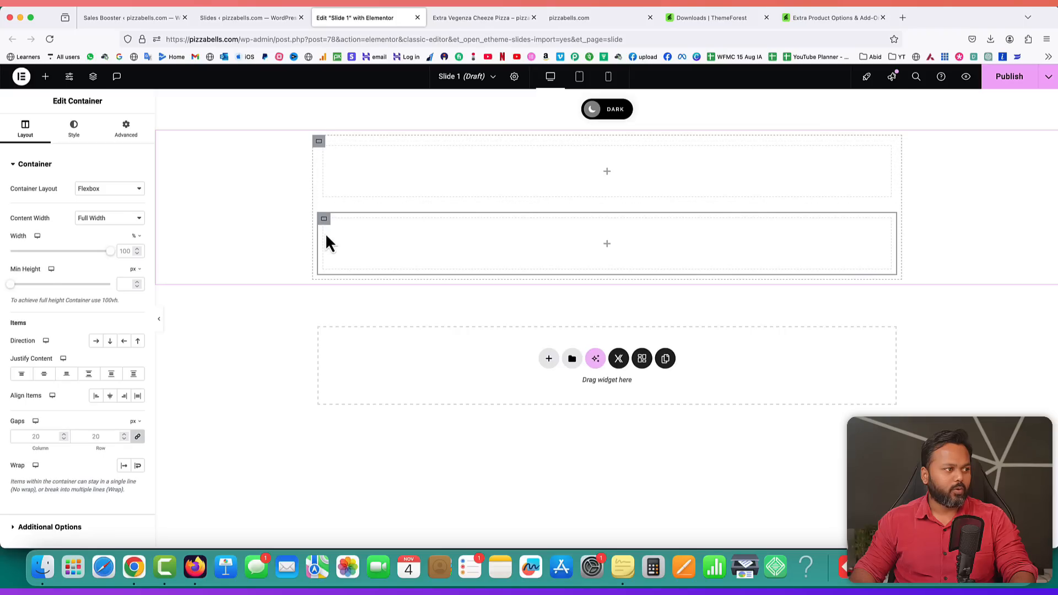
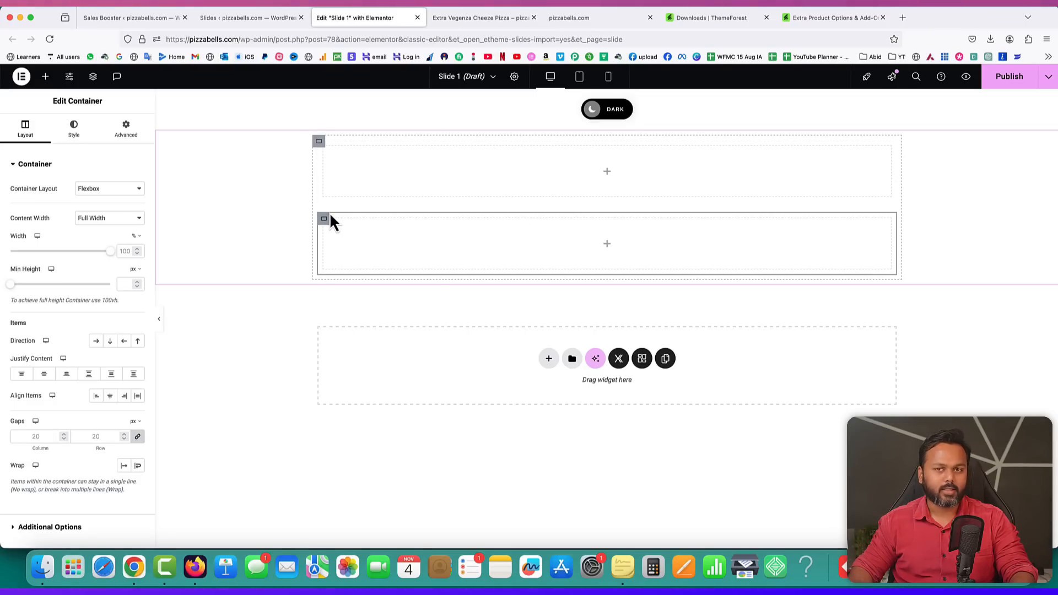
- Set Slide 1's outer container Direction to Row so the two inner containers sit side by side
right_click(319, 148)
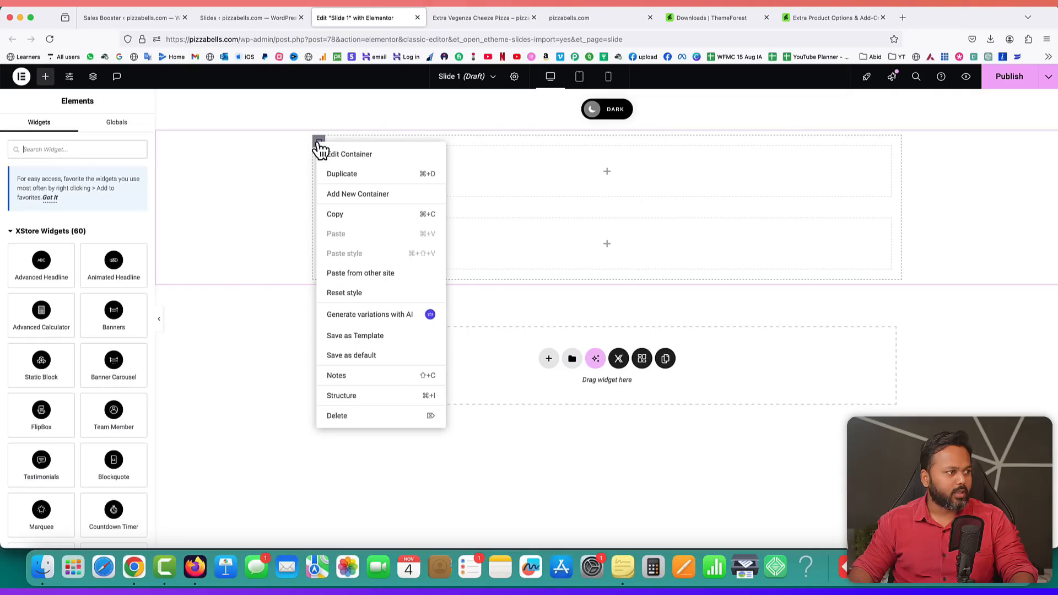
left_click(332, 158)
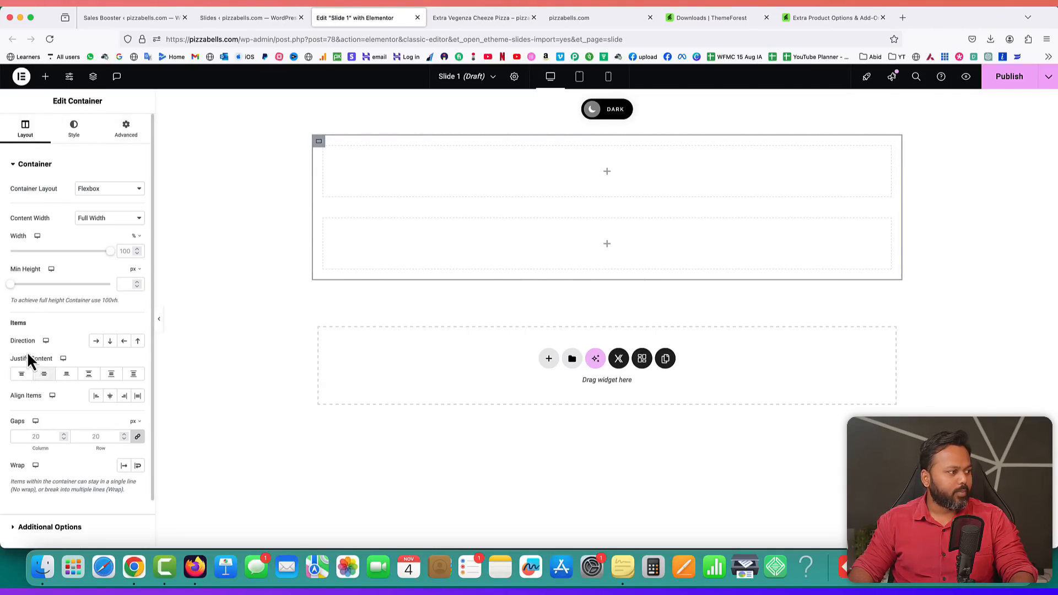
left_click(96, 341)
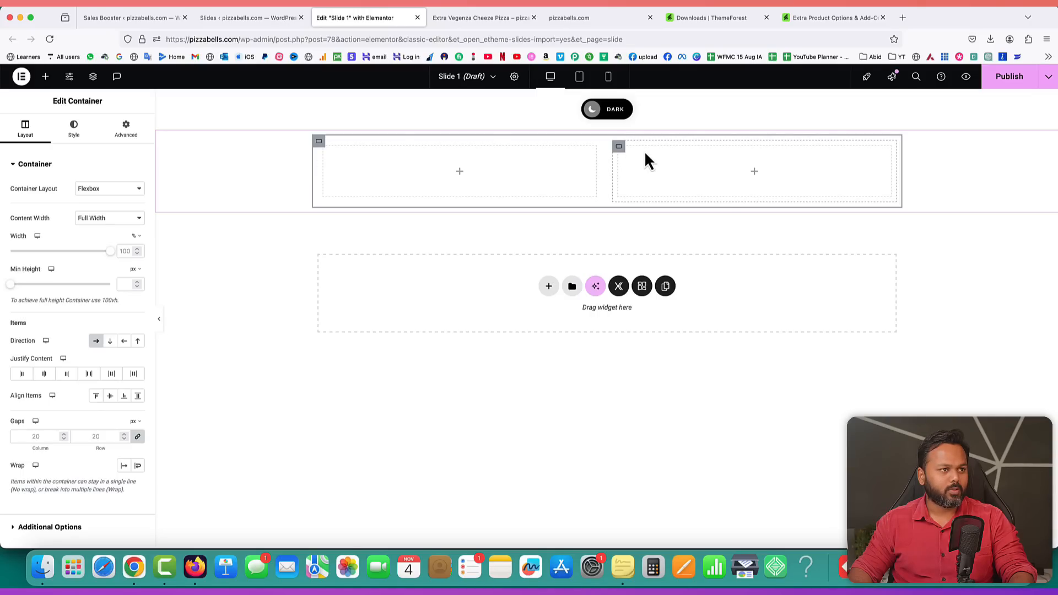
left_click(460, 172)
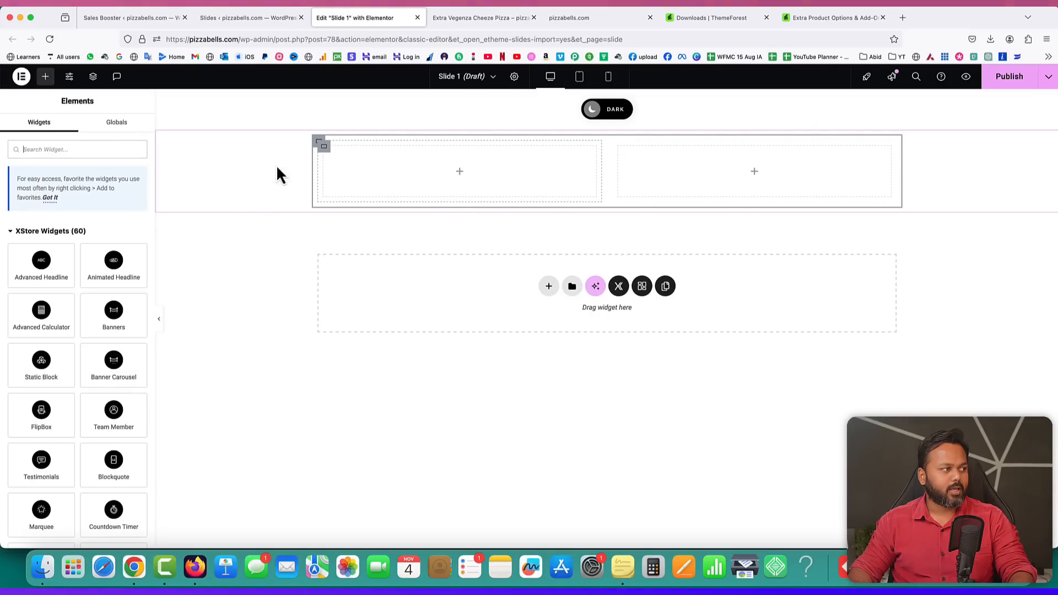
- Add an Image widget to Slide 1's left inner container
left_click(76, 150)
type("image")
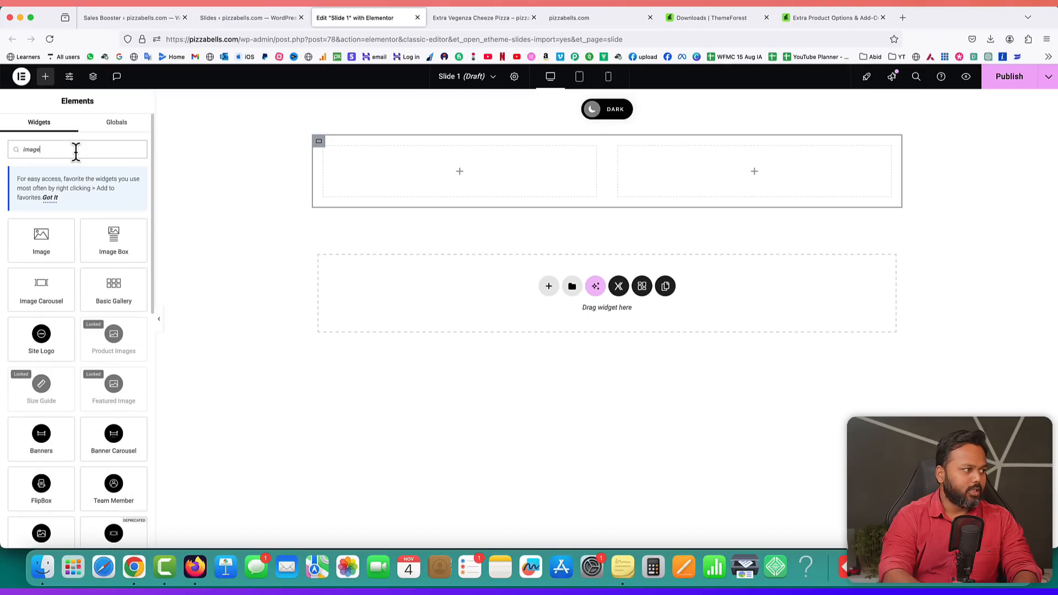
left_click_drag(38, 243, 379, 179)
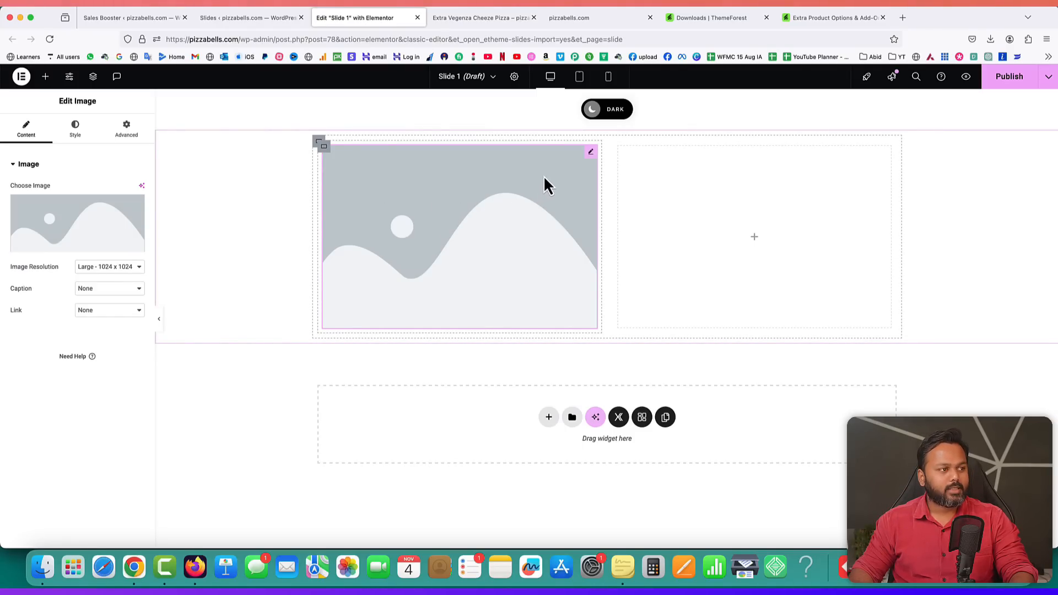
right_click(590, 157)
left_click(604, 165)
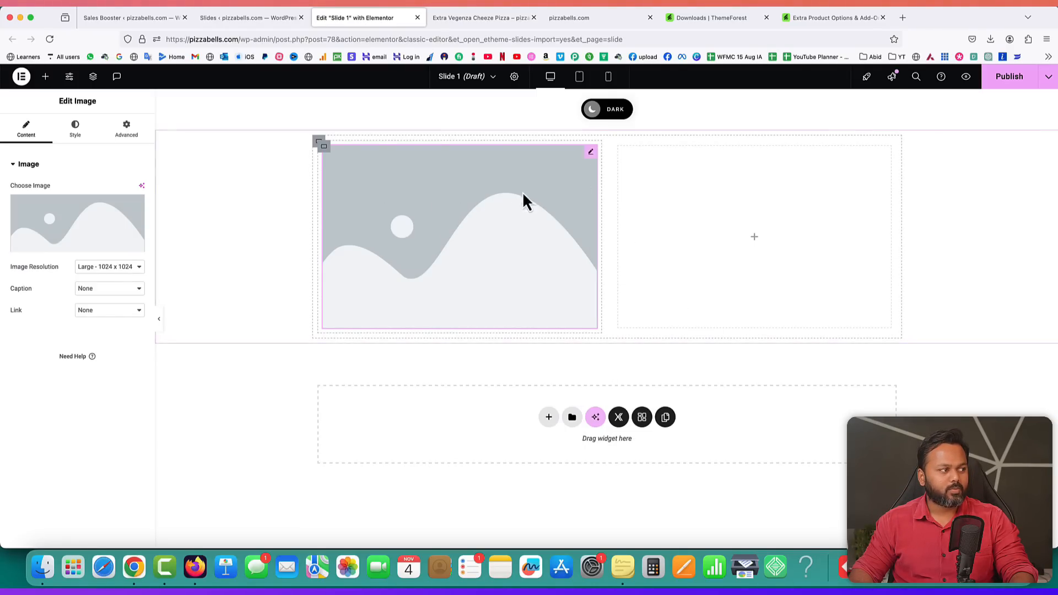
- Upload slide 1.png, insert it into the image widget, and set its resolution to Full
mouse_move(107, 226)
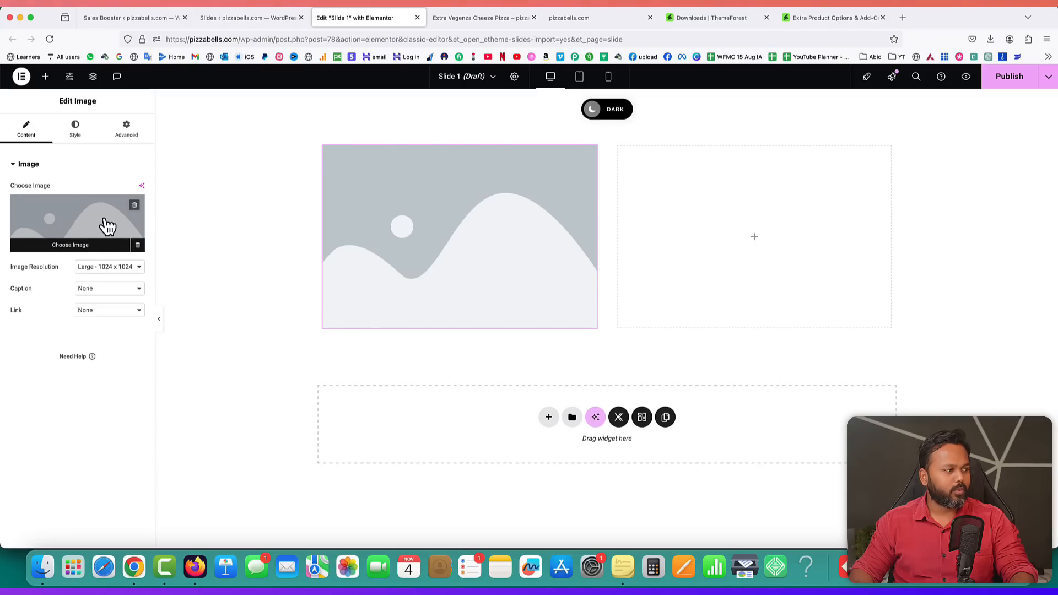
left_click(76, 247)
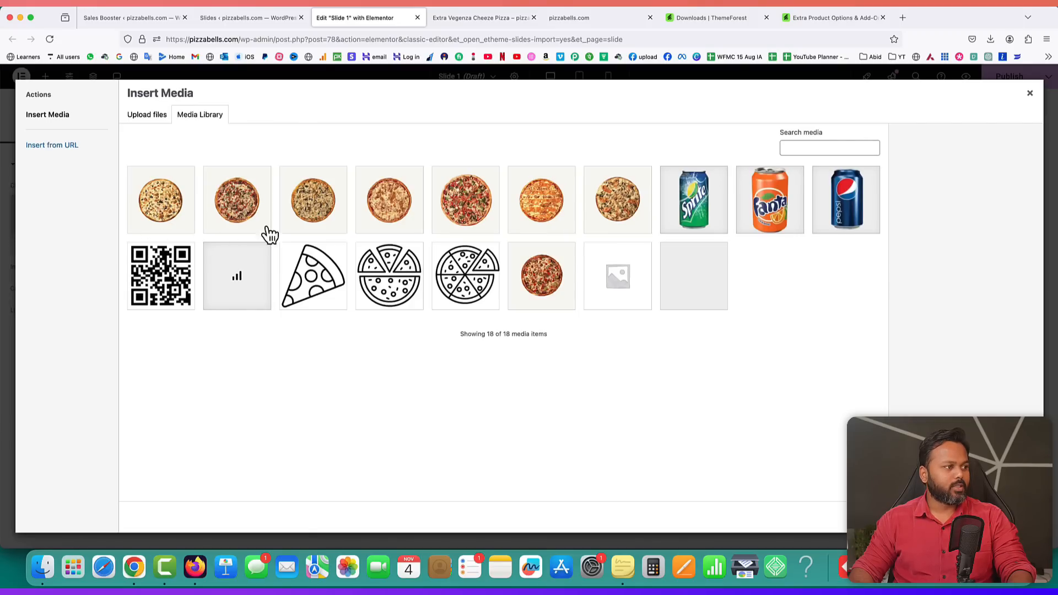
left_click(146, 116)
left_click(581, 296)
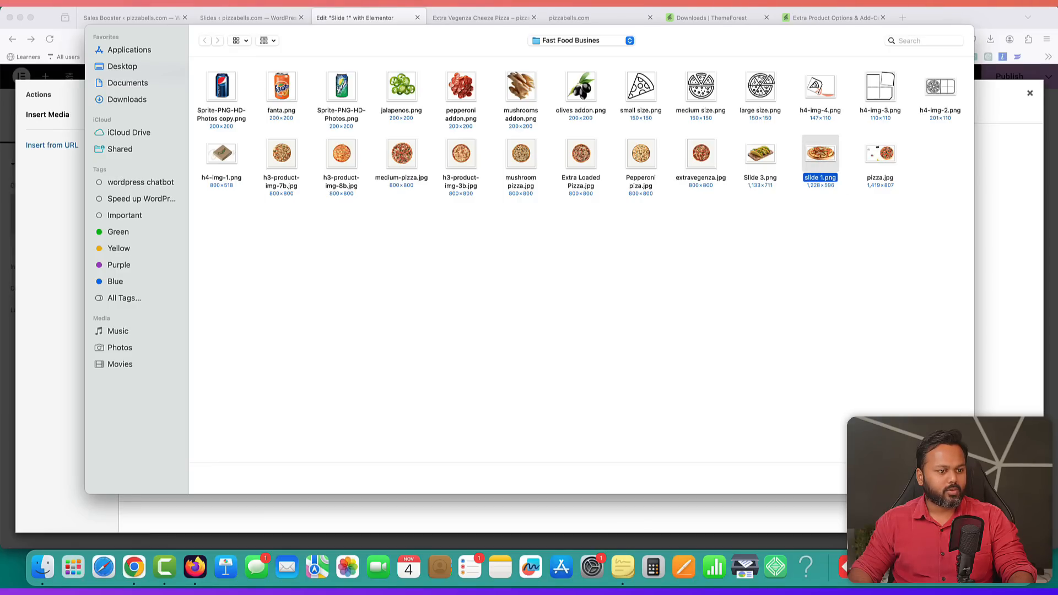
key("Return")
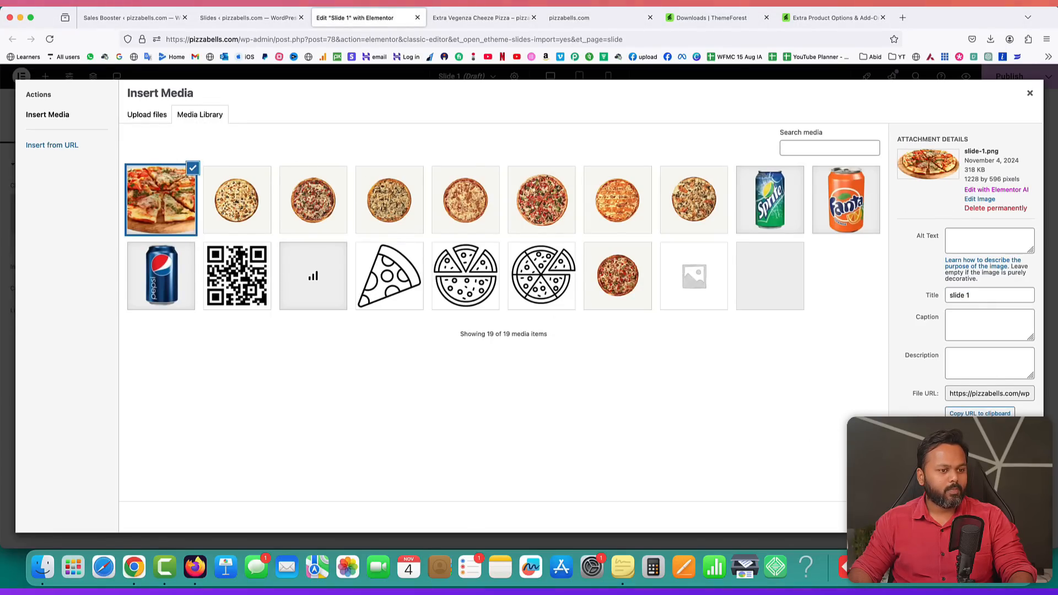
left_click(1016, 517)
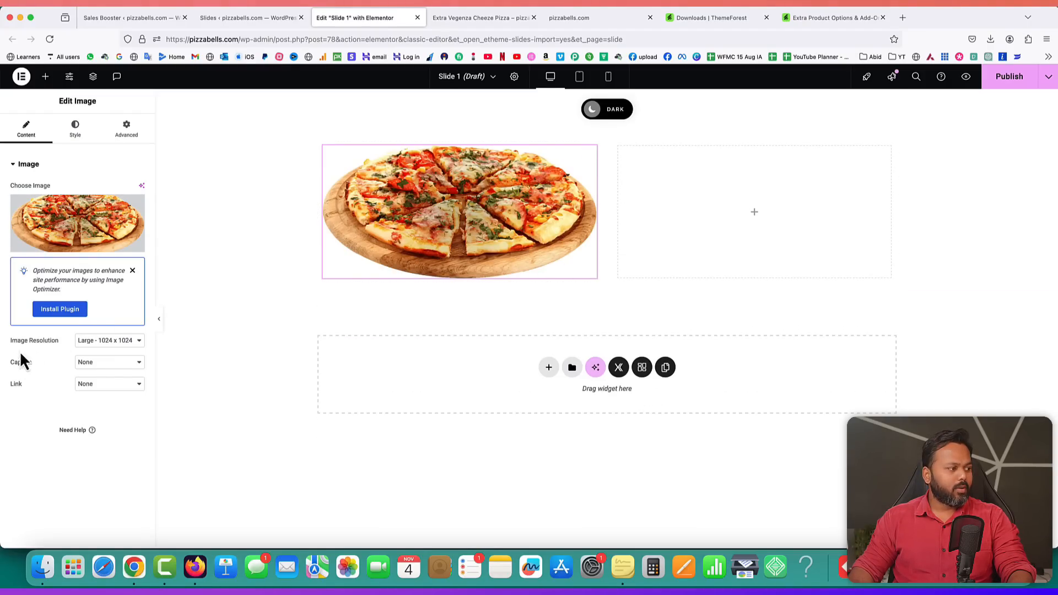
left_click(102, 343)
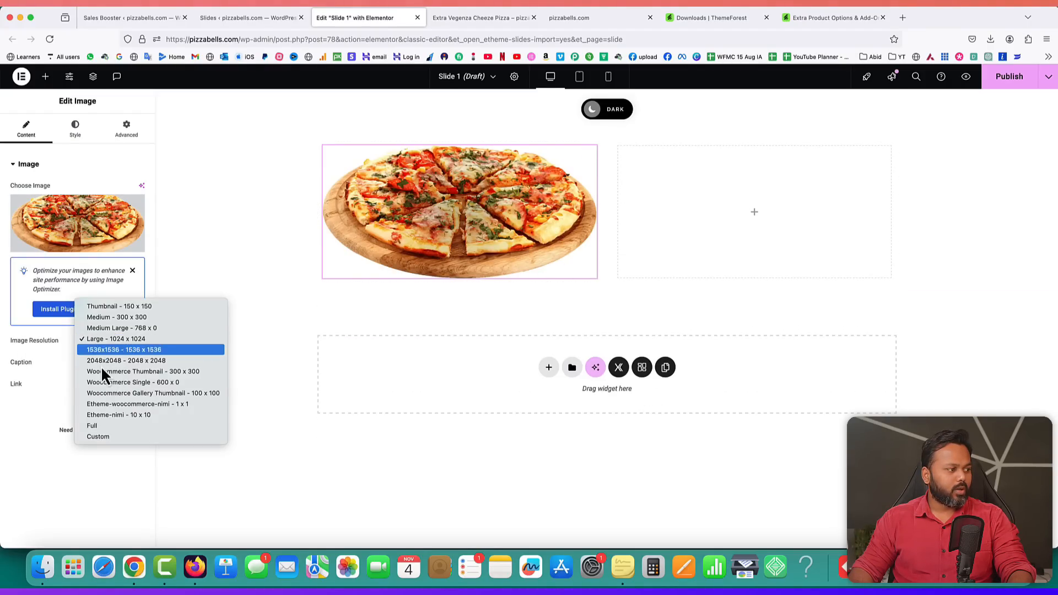
key("Escape")
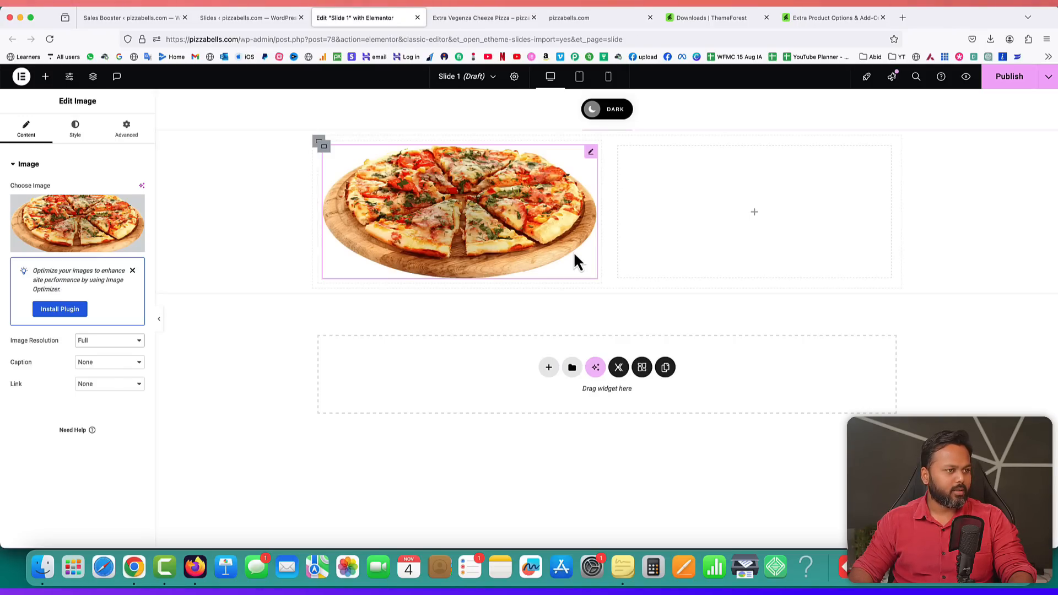
left_click(756, 219)
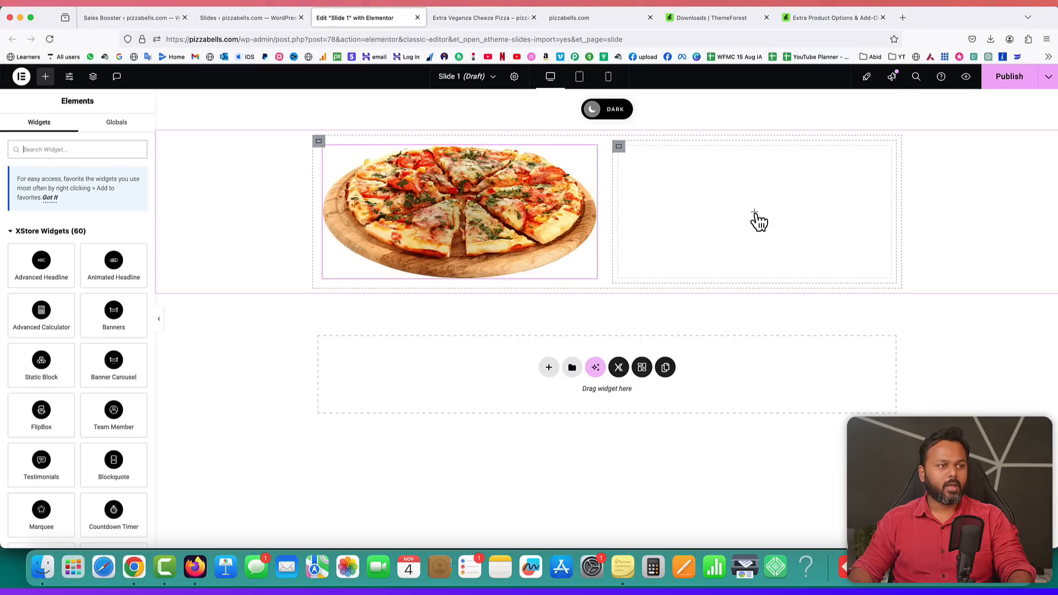
- Add a Heading widget in the right column reading 'Savor the Flavor of Freshly Baked Pizza!'
left_click(50, 197)
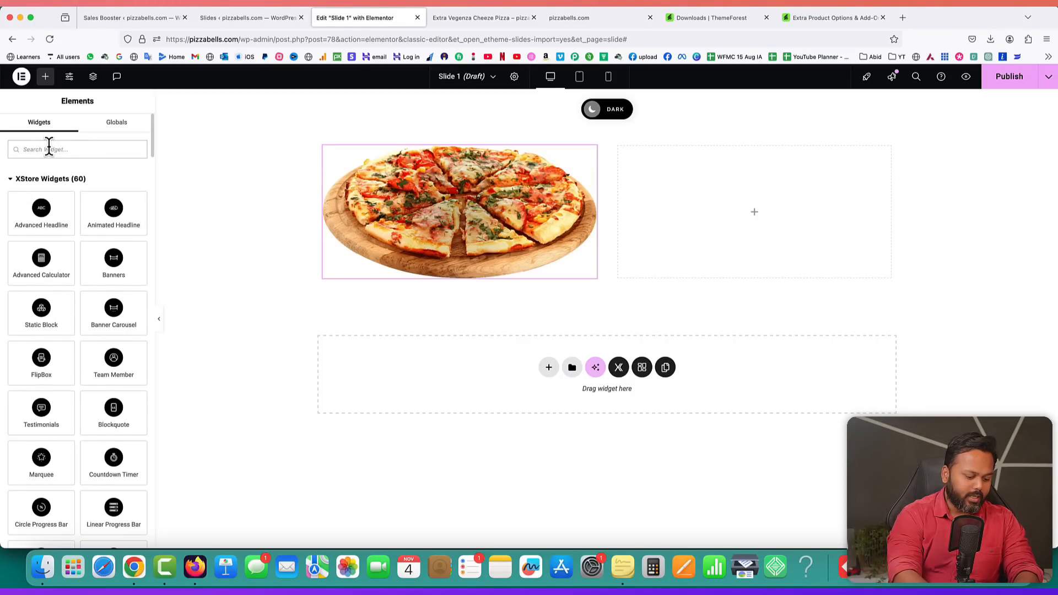
type("hea")
type("dl")
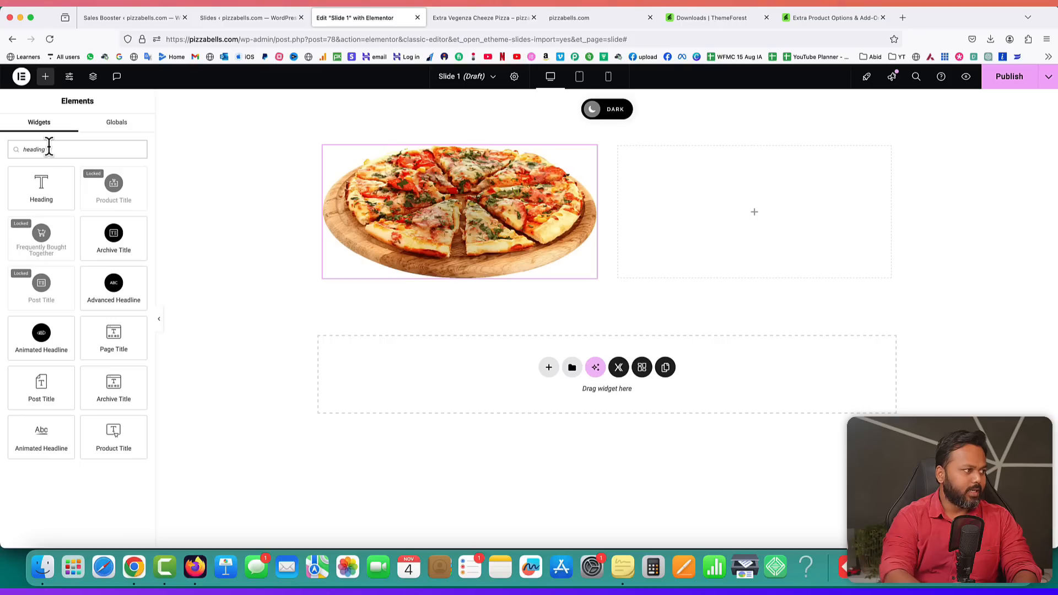
left_click_drag(38, 183, 693, 226)
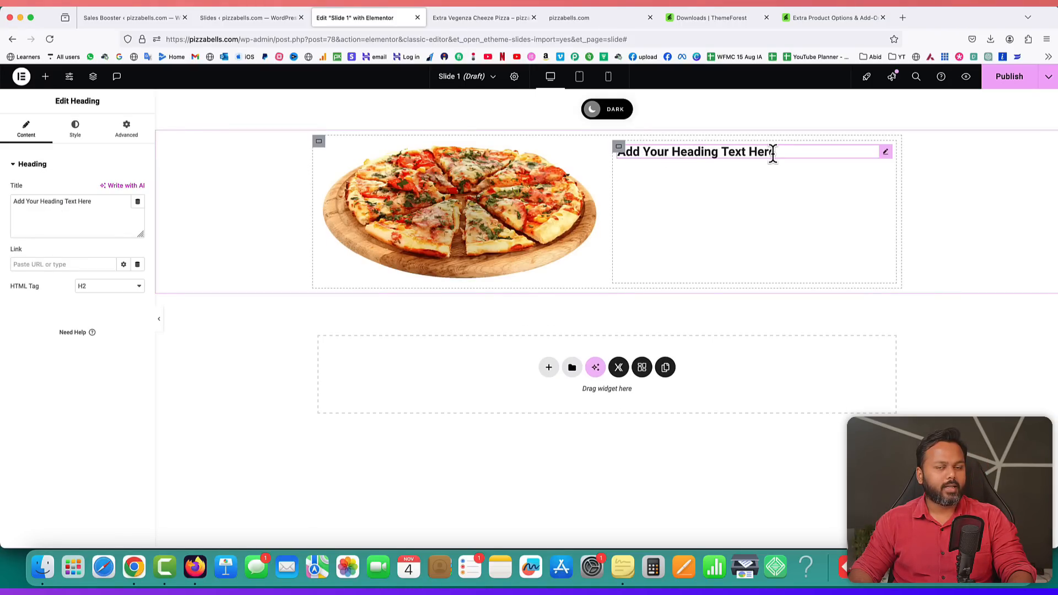
right_click(886, 153)
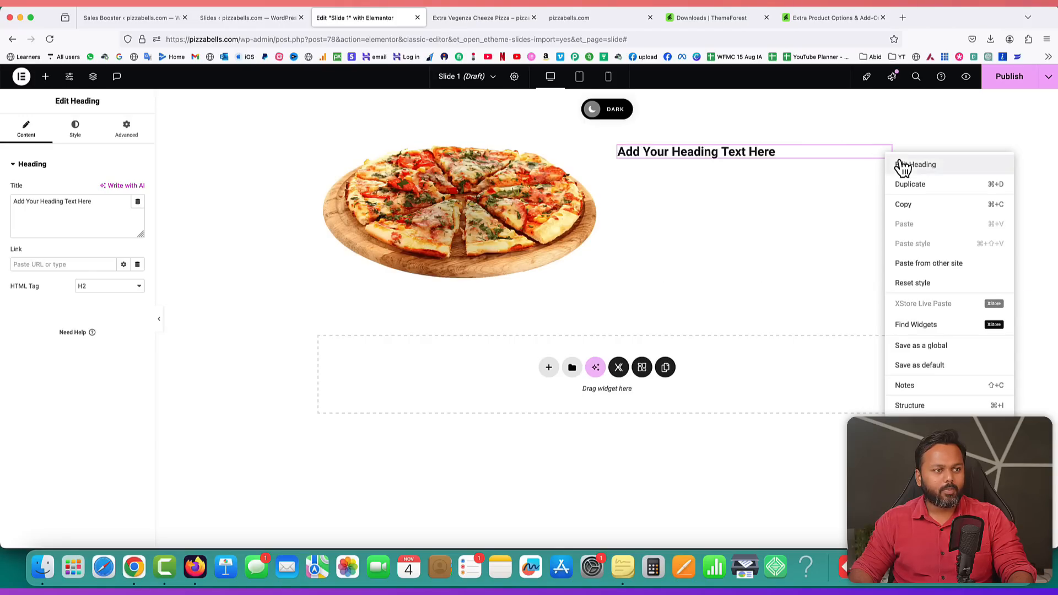
left_click(904, 166)
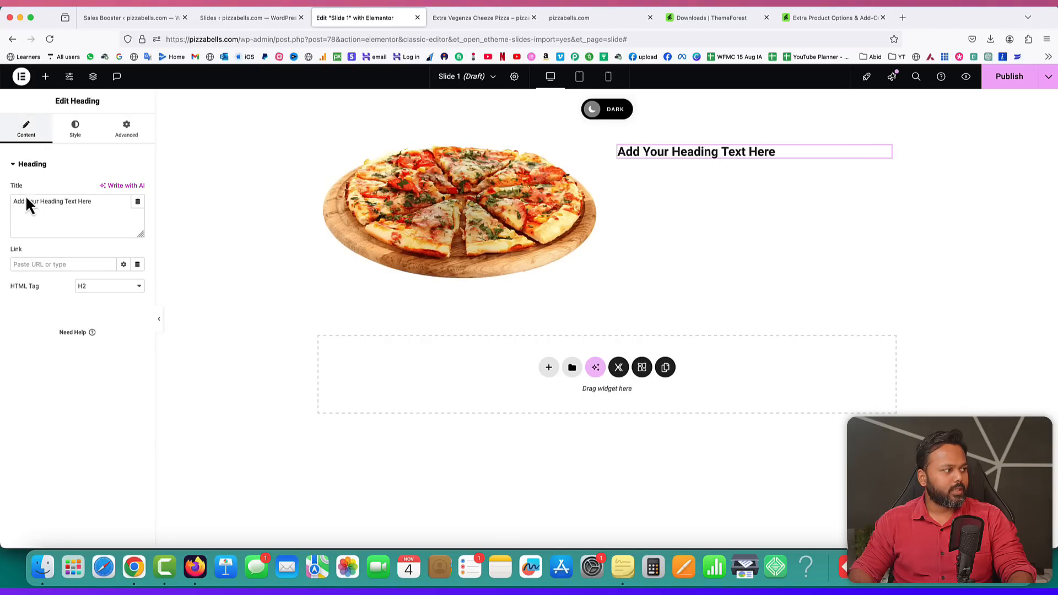
left_click_drag(109, 202, 61, 202)
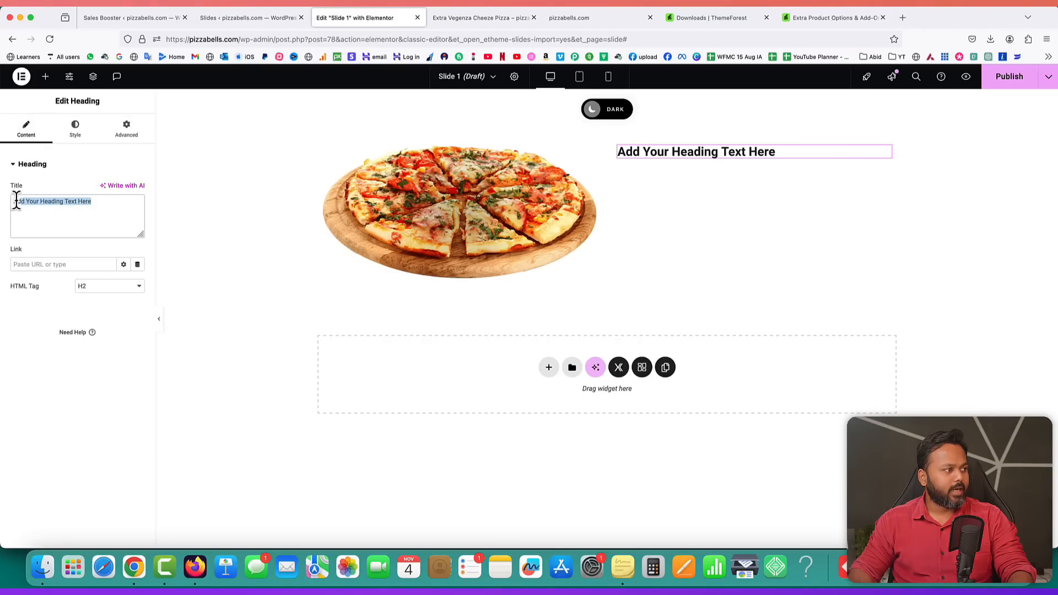
key("BackSpace")
type("Savor the Flavor of Freshly Baked Pizza!")
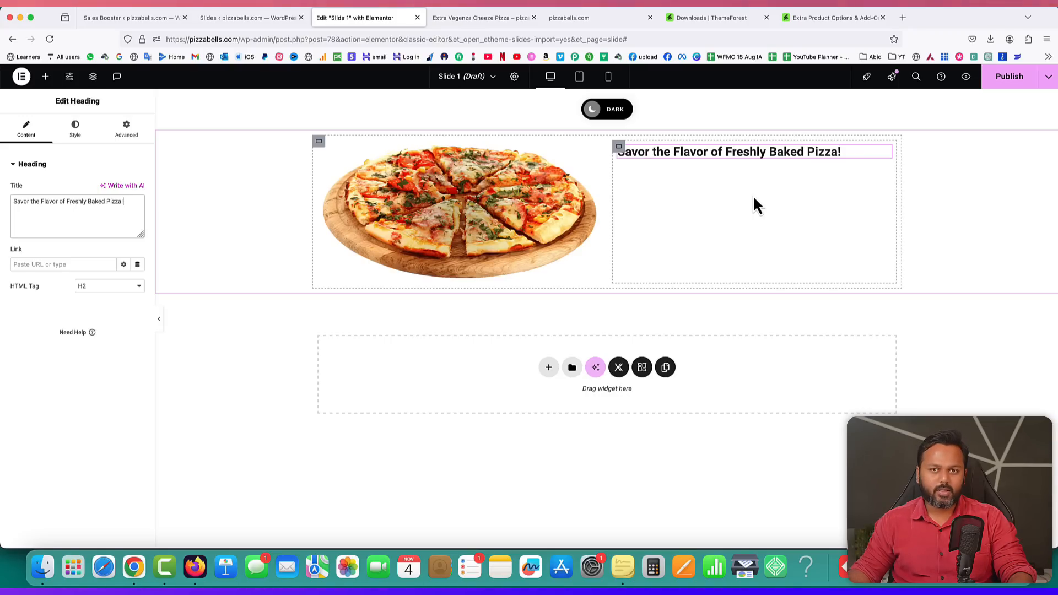
left_click(76, 129)
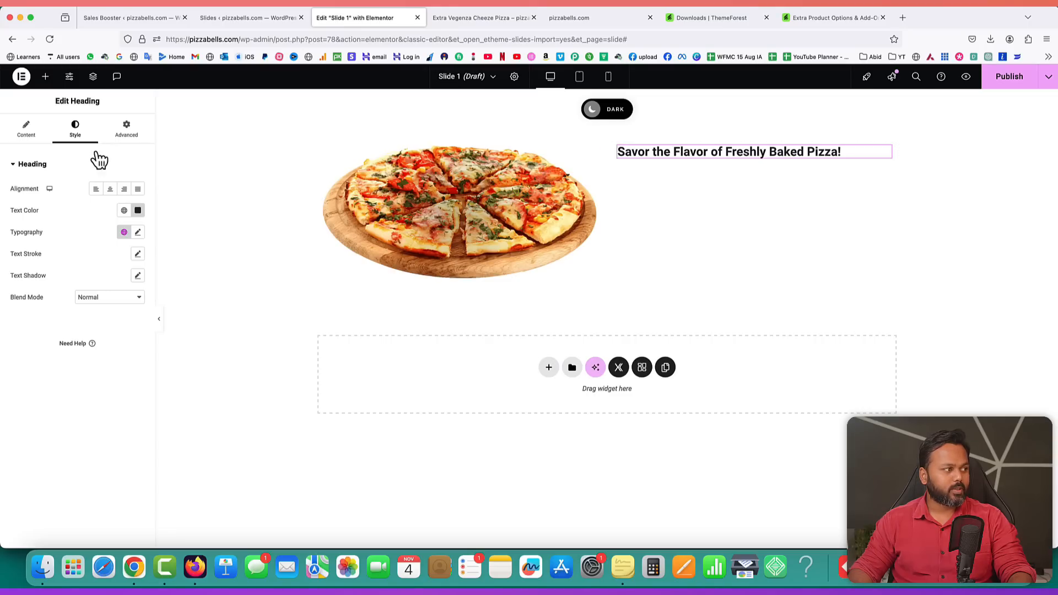
- Set the heading font to Golos Text and enlarge its size to 24 px
left_click(138, 233)
left_click(103, 284)
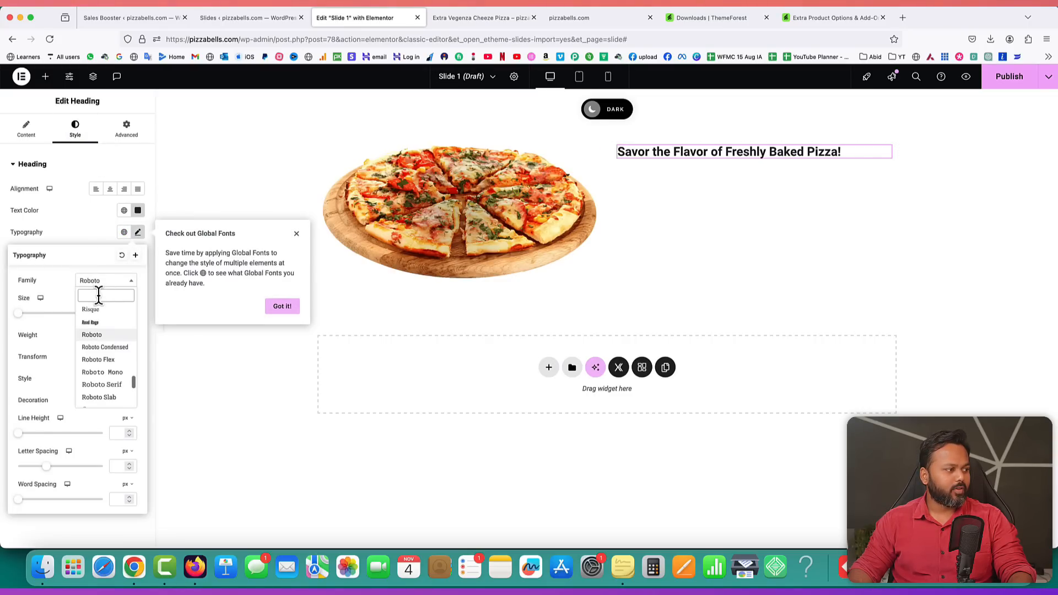
type("golos")
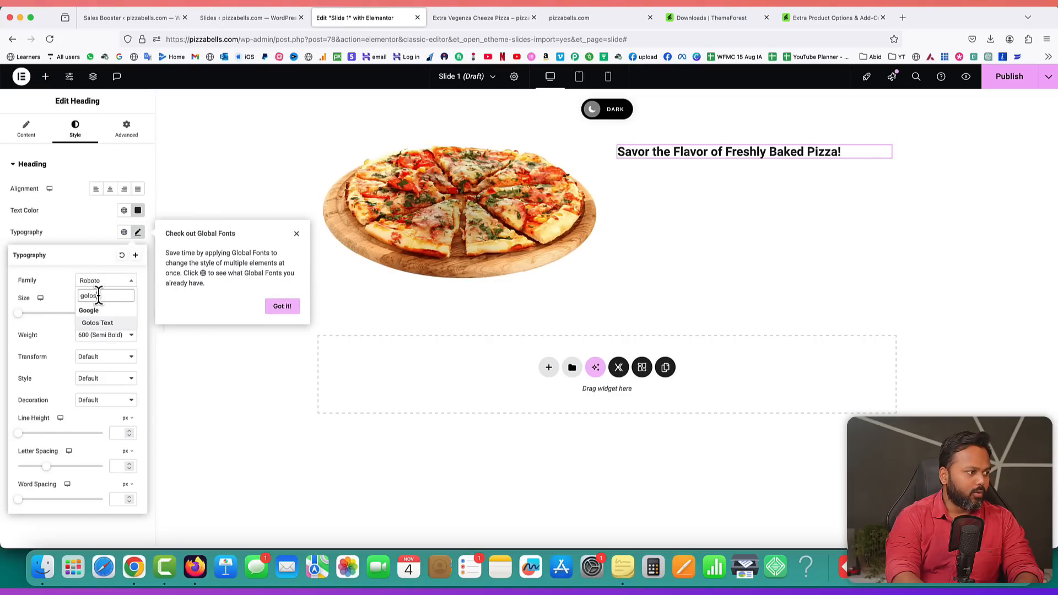
left_click(99, 324)
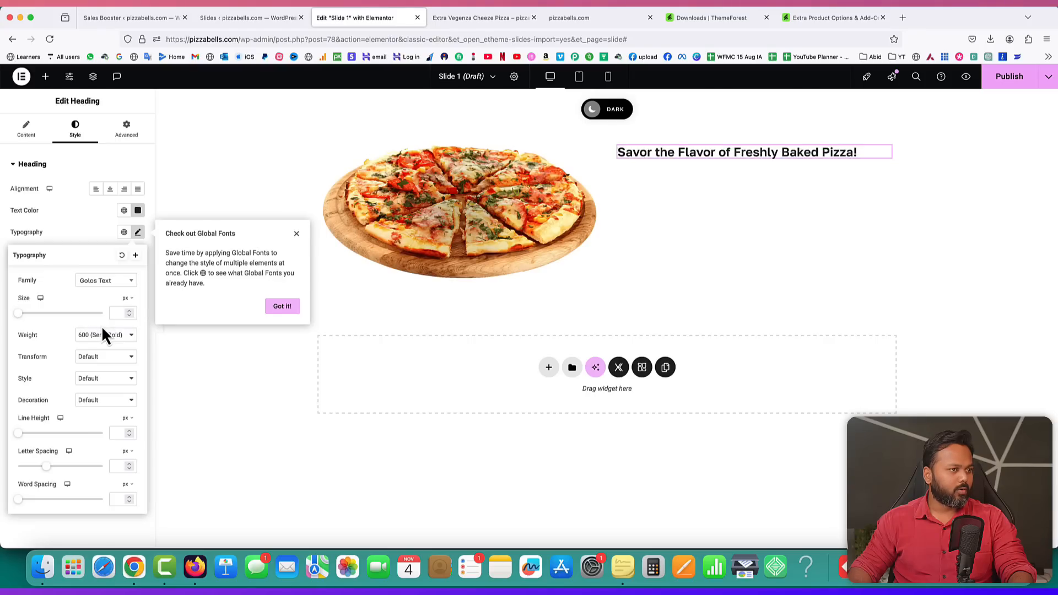
left_click(281, 307)
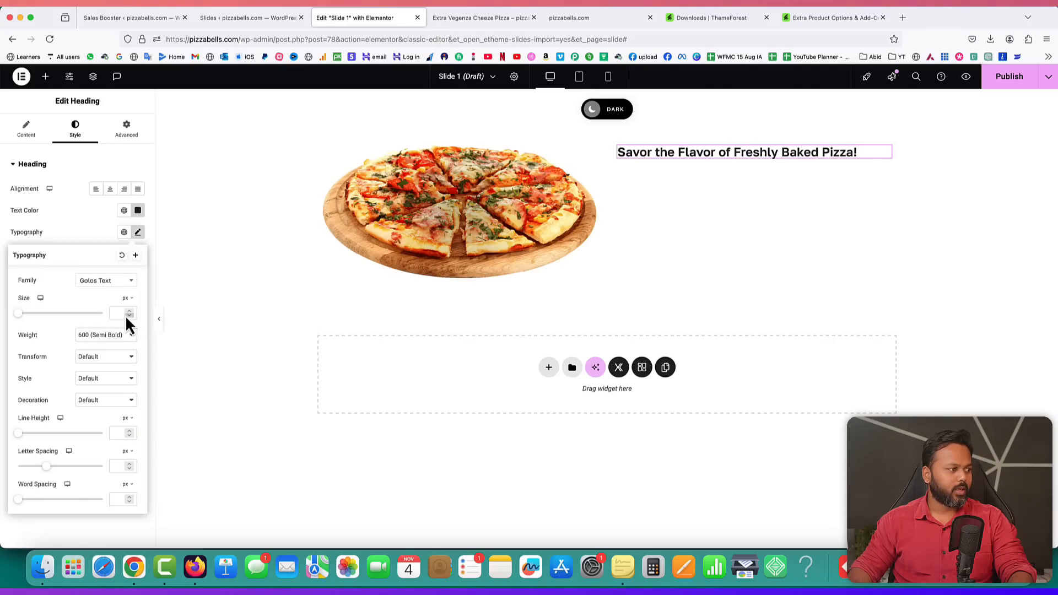
mouse_move(20, 314)
left_mouse_down()
mouse_move(83, 315)
mouse_move(28, 314)
left_mouse_up()
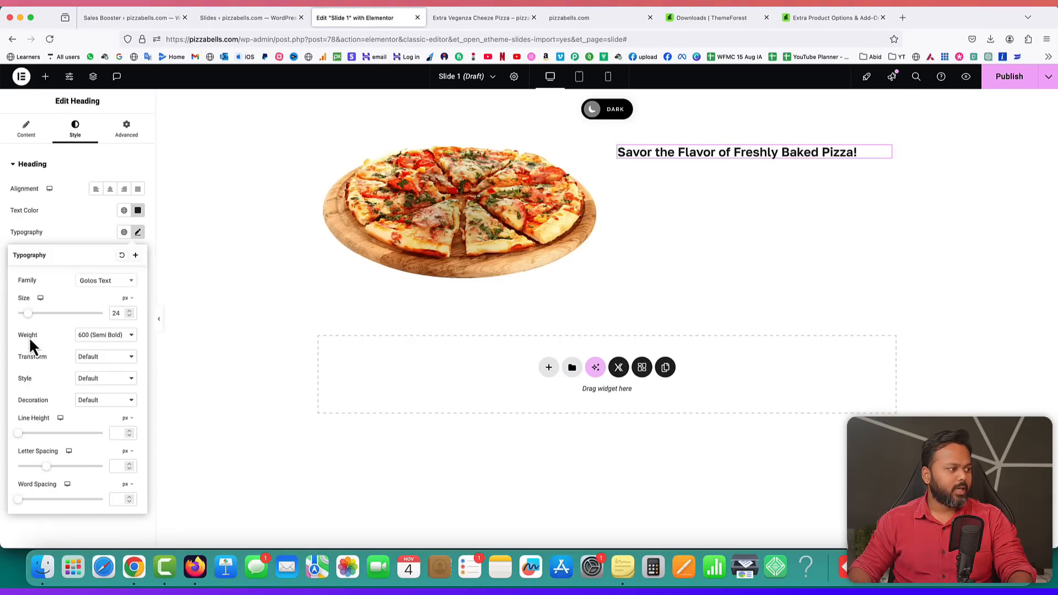
- Try several heading weights and settle on 600 Semi Bold
left_click(91, 335)
left_click(94, 299)
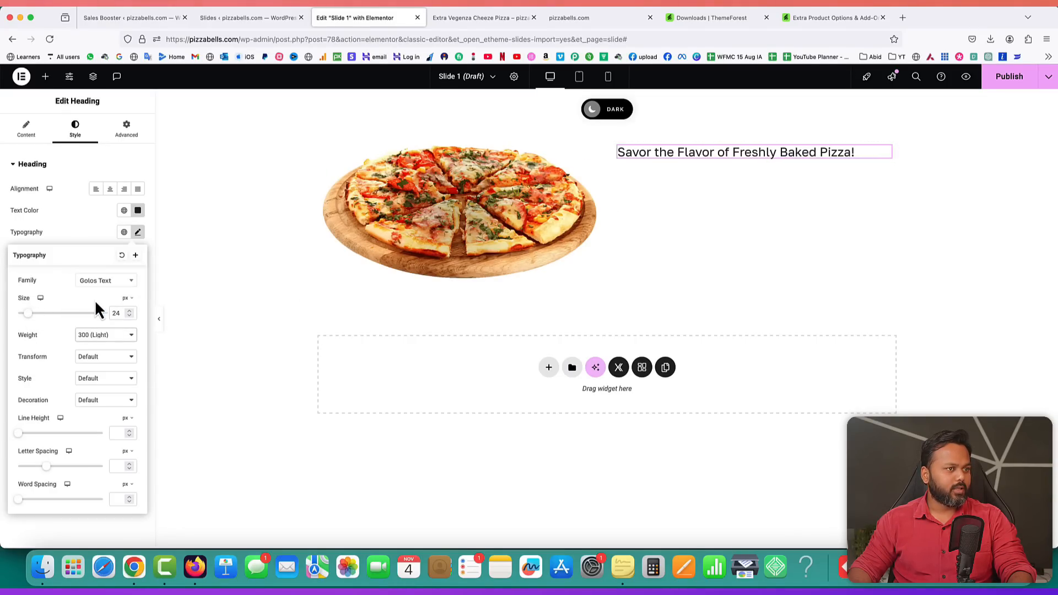
left_click(91, 335)
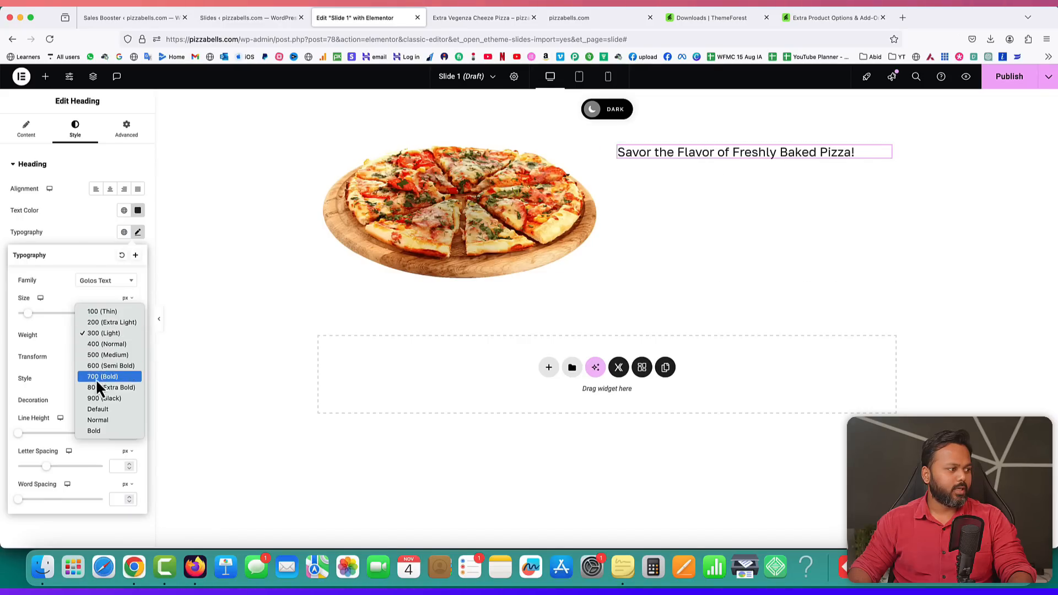
left_click(94, 388)
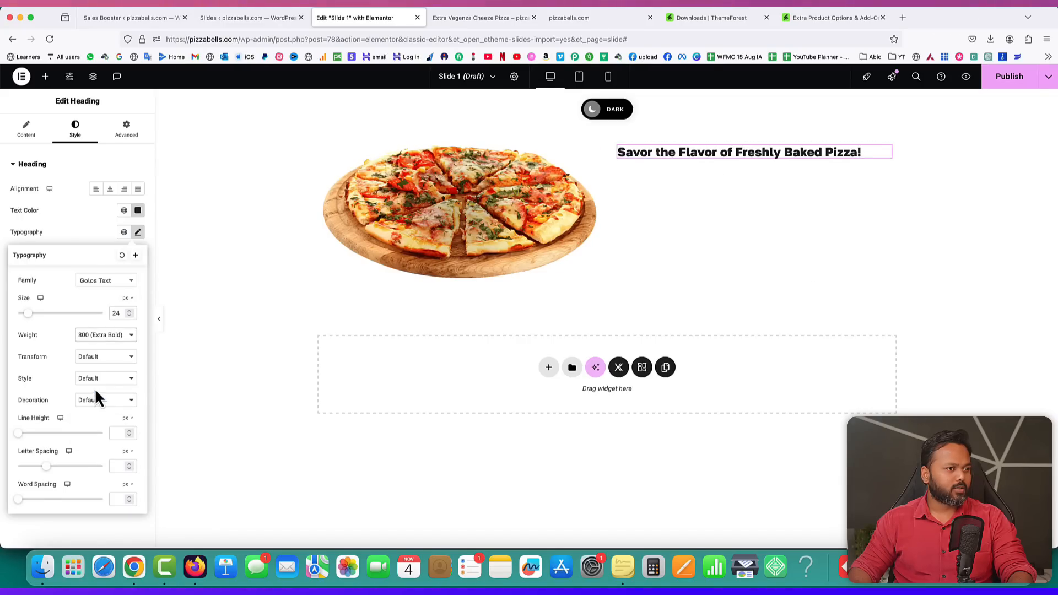
left_click(99, 337)
left_click(103, 301)
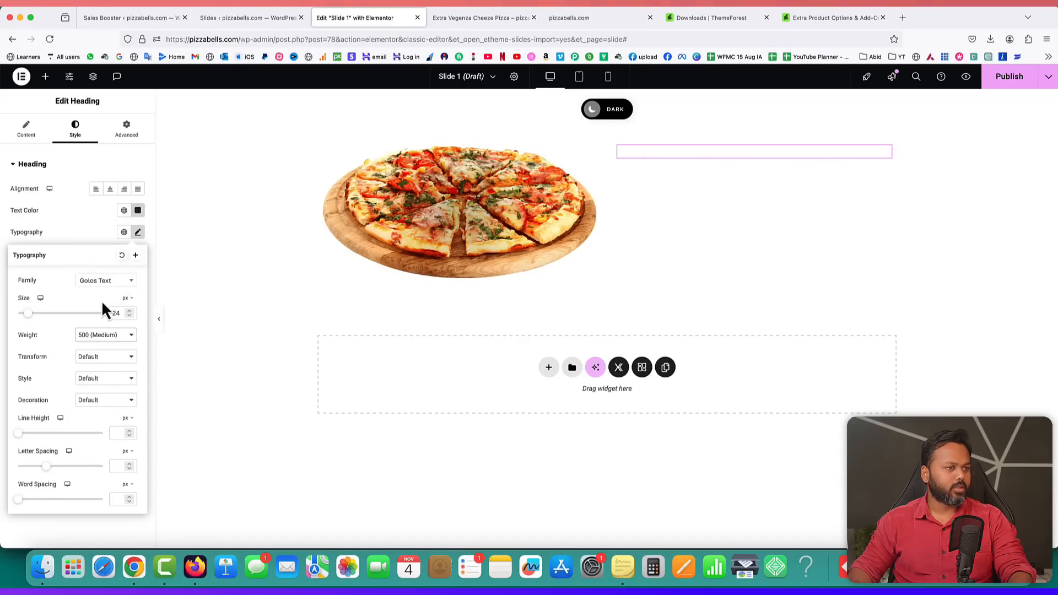
left_click(104, 338)
left_click(101, 344)
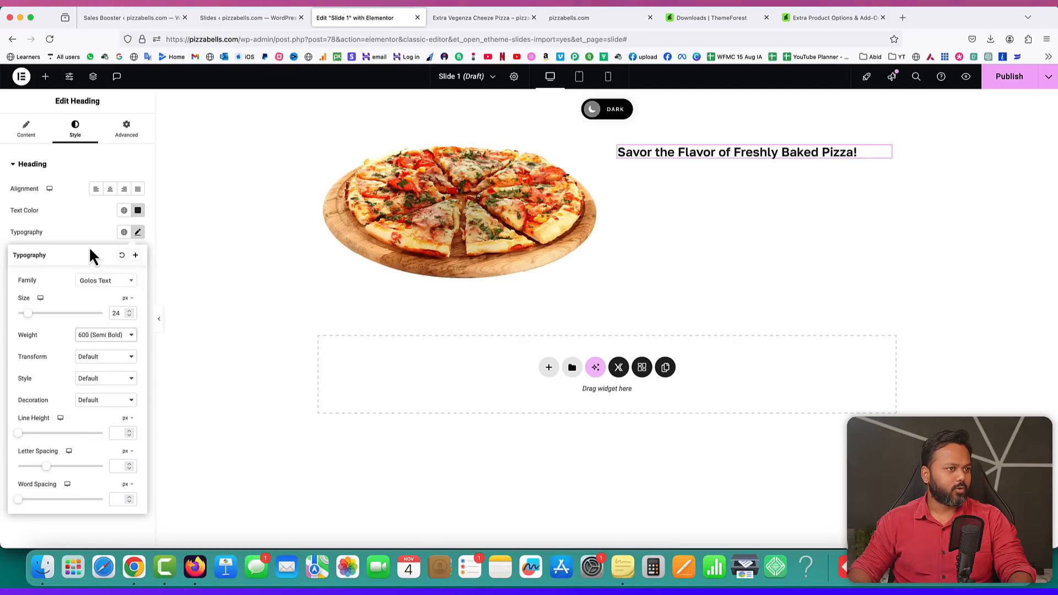
left_click(72, 232)
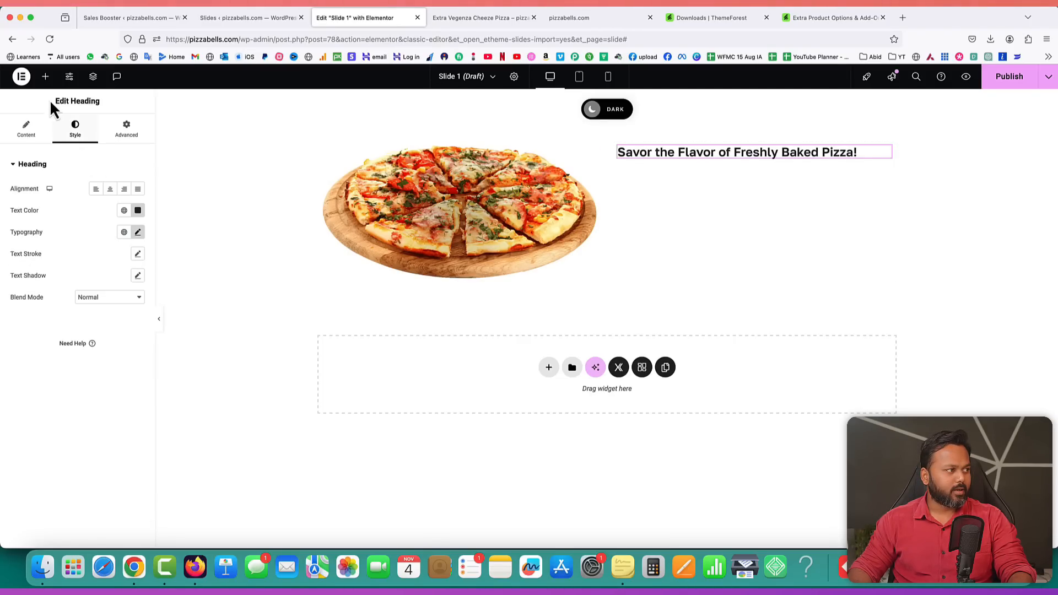
left_click(46, 78)
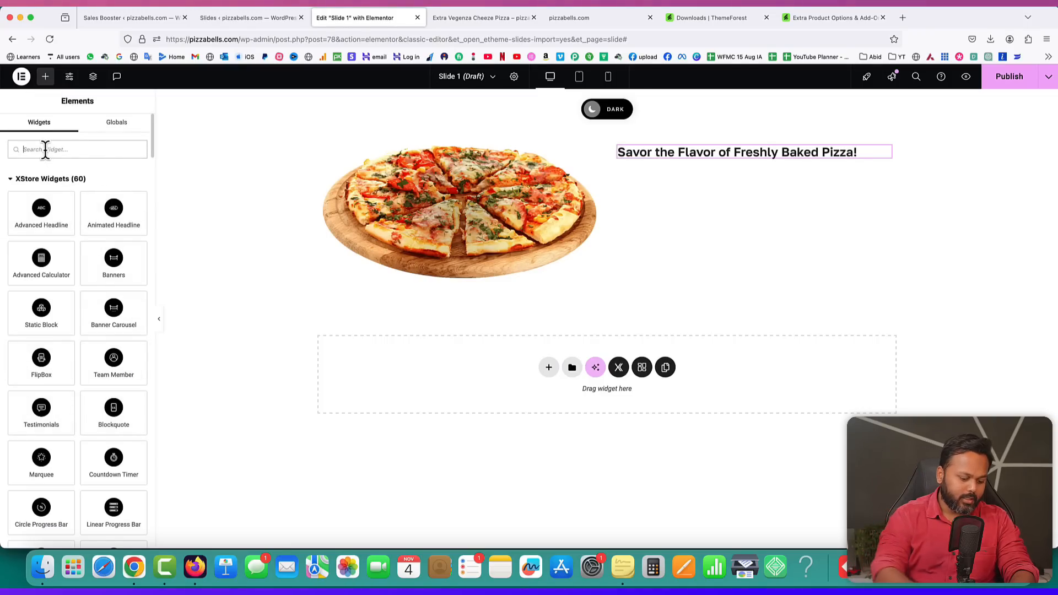
- Add a Text Editor under the heading and replace the Lorem ipsum with the pizza description
type("text")
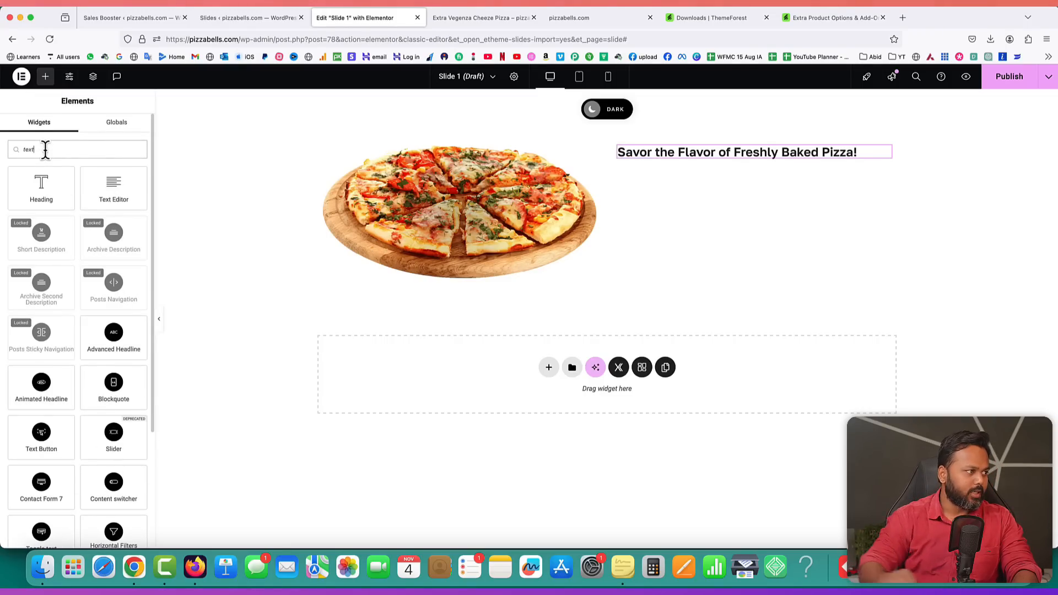
left_click_drag(141, 191, 675, 155)
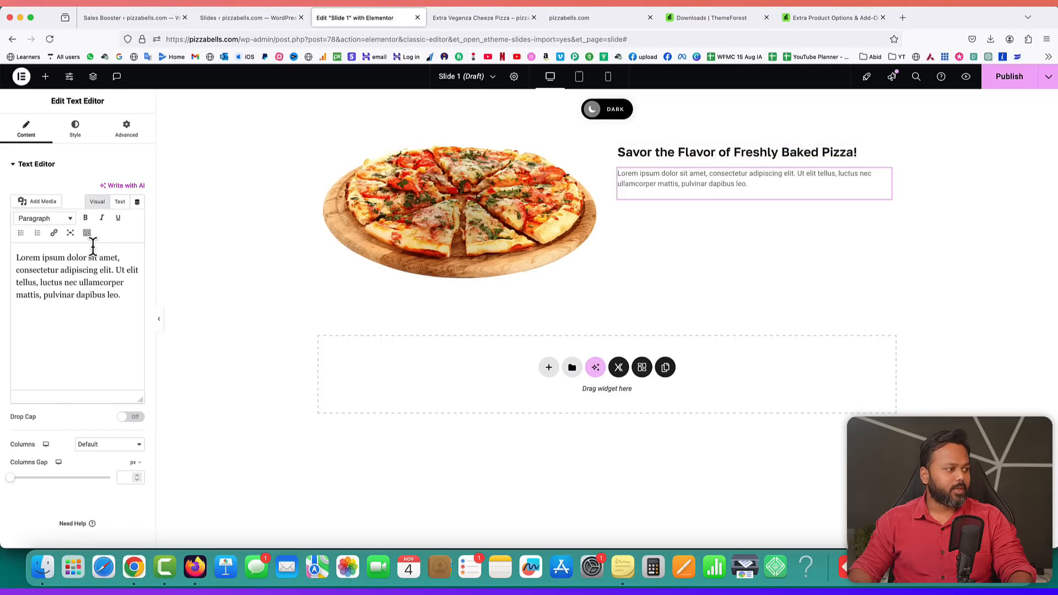
left_click_drag(103, 289, 12, 257)
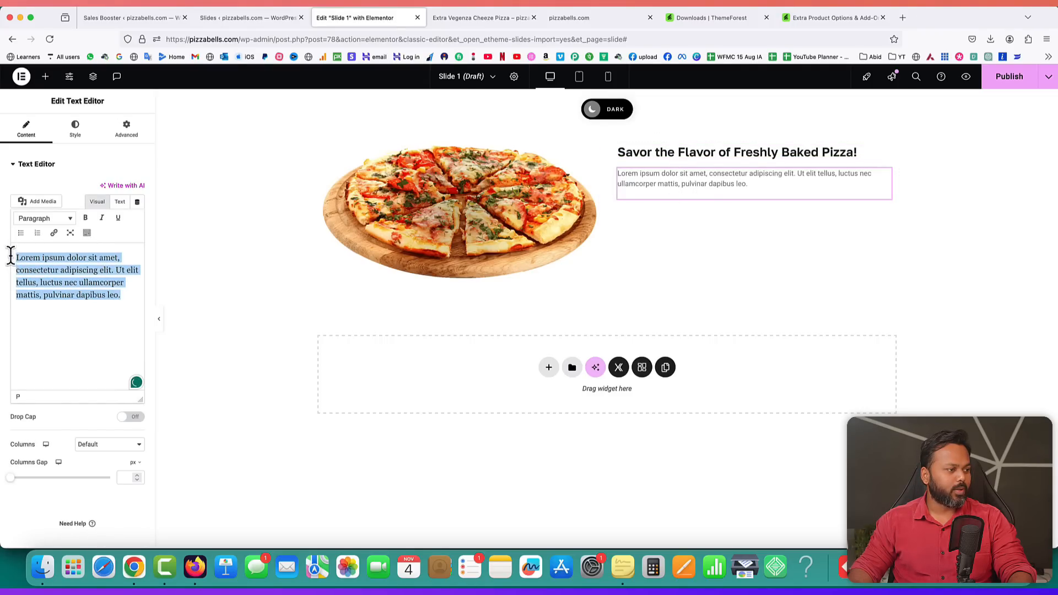
key("BackSpace")
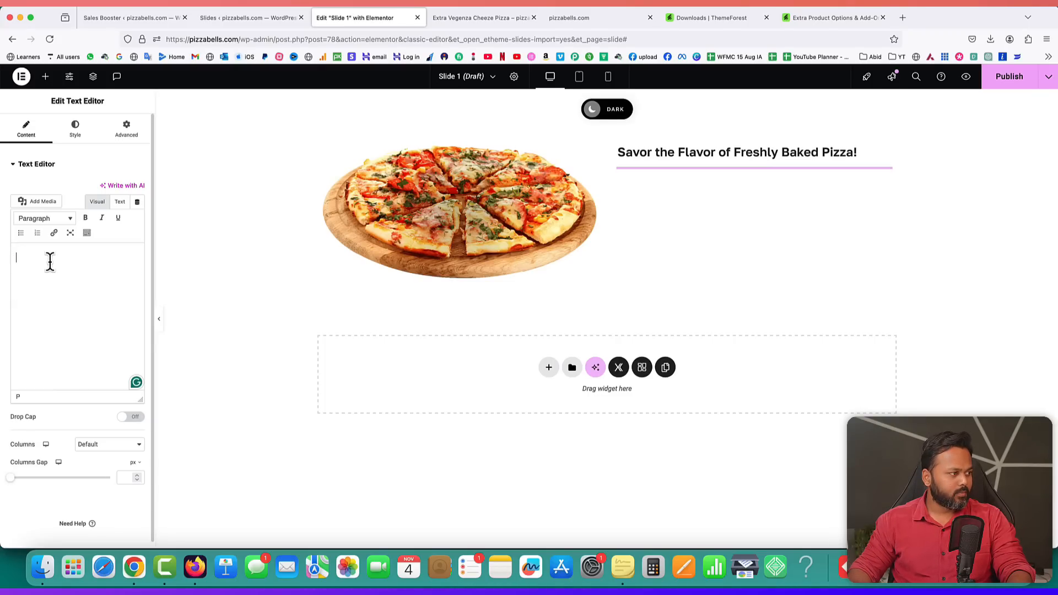
left_click(120, 203)
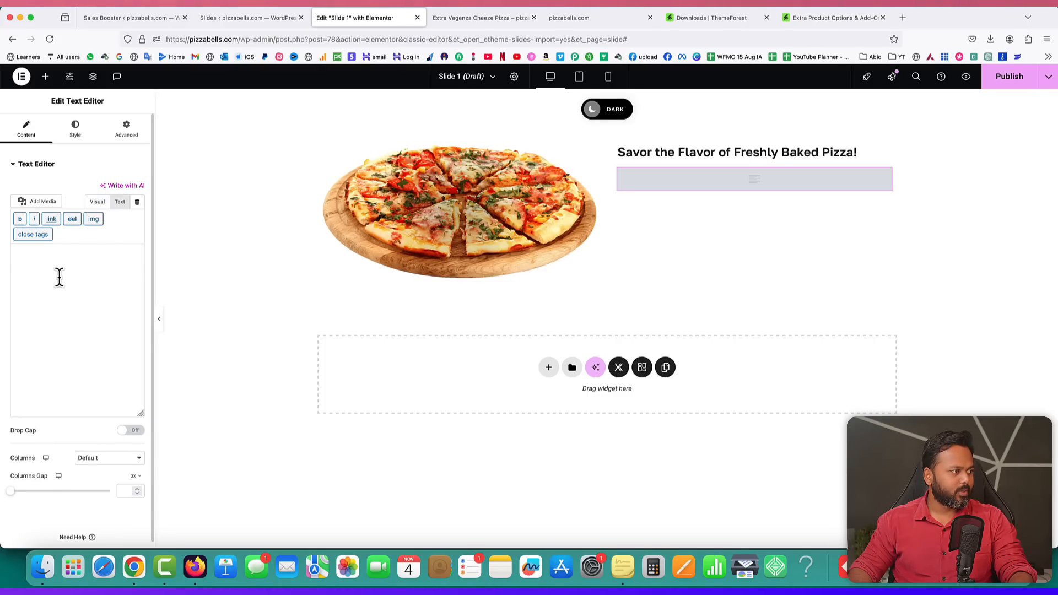
type("Craving a delicious pizza loaded with premium ingredients and an irresistible taste? Order now and experience the true flavors of Italian-inspired pizza delivered straight to your door. Choose from a variety of toppings and customize your perfect slice!")
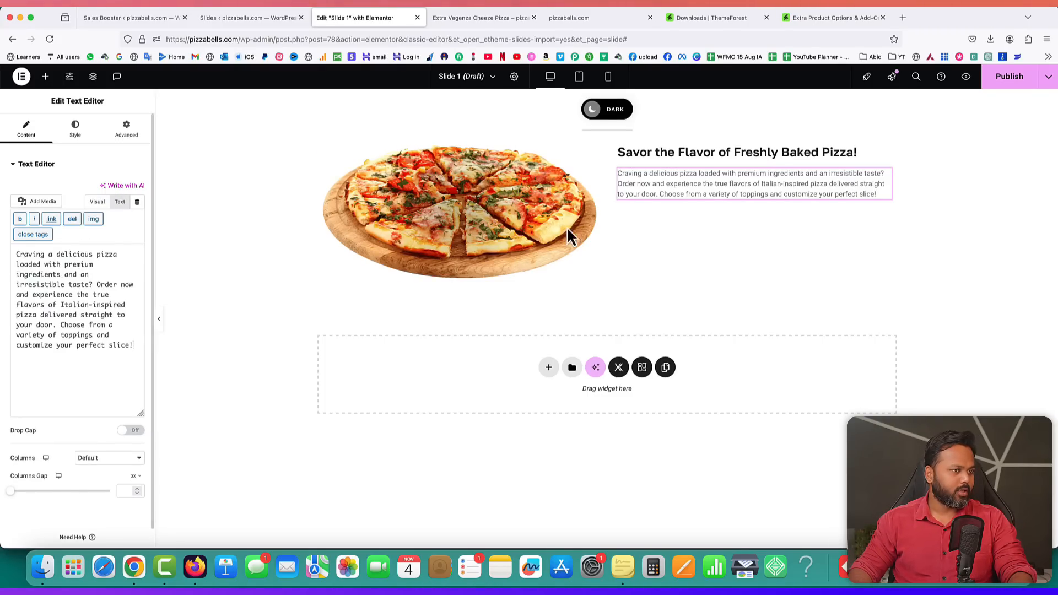
left_click(97, 202)
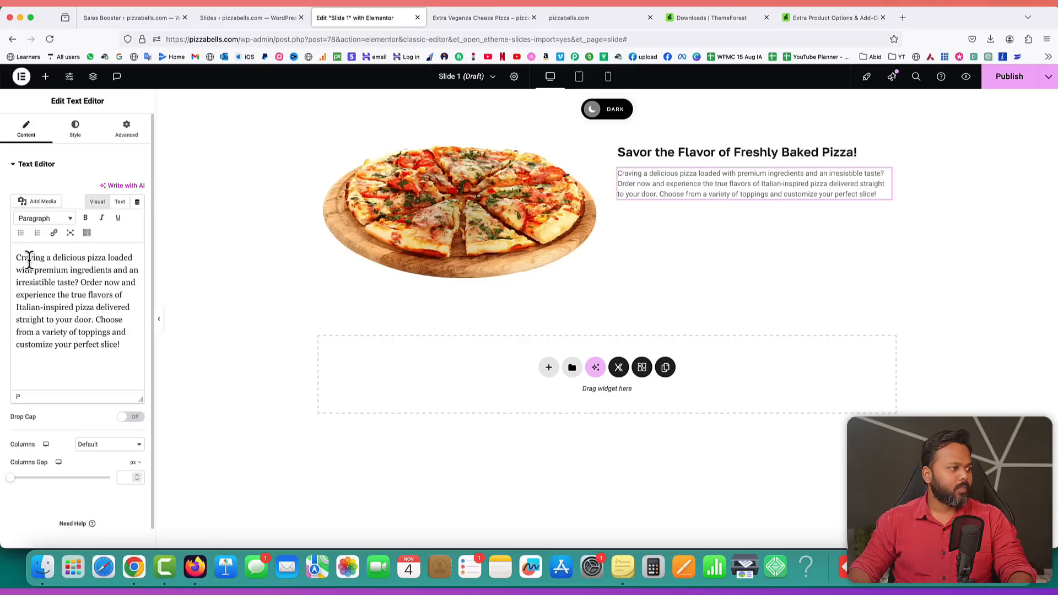
- Set the paragraph text colour to near-black
left_click(75, 130)
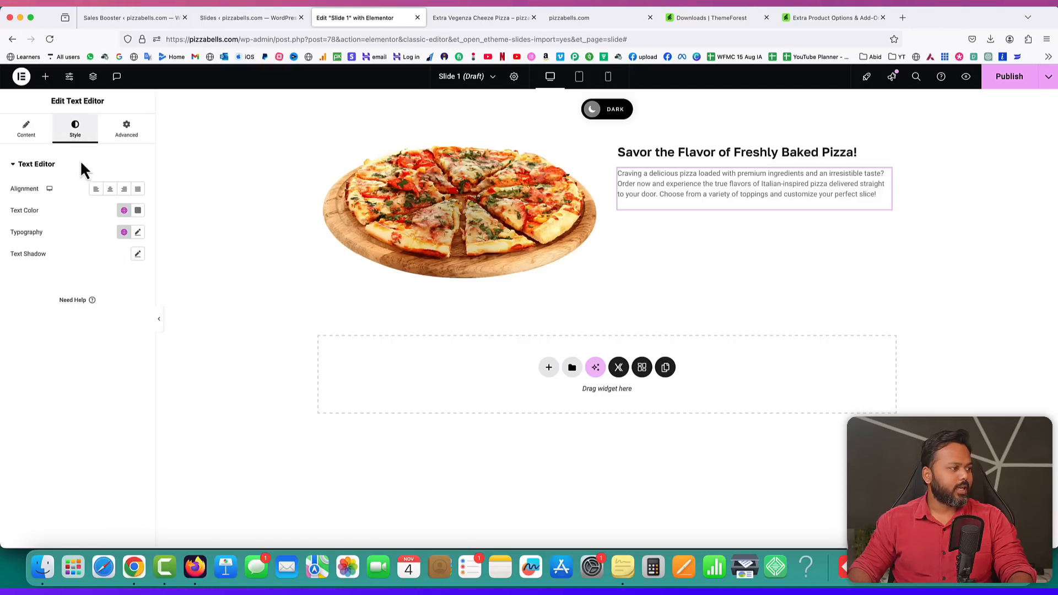
left_click(138, 211)
left_click(175, 269)
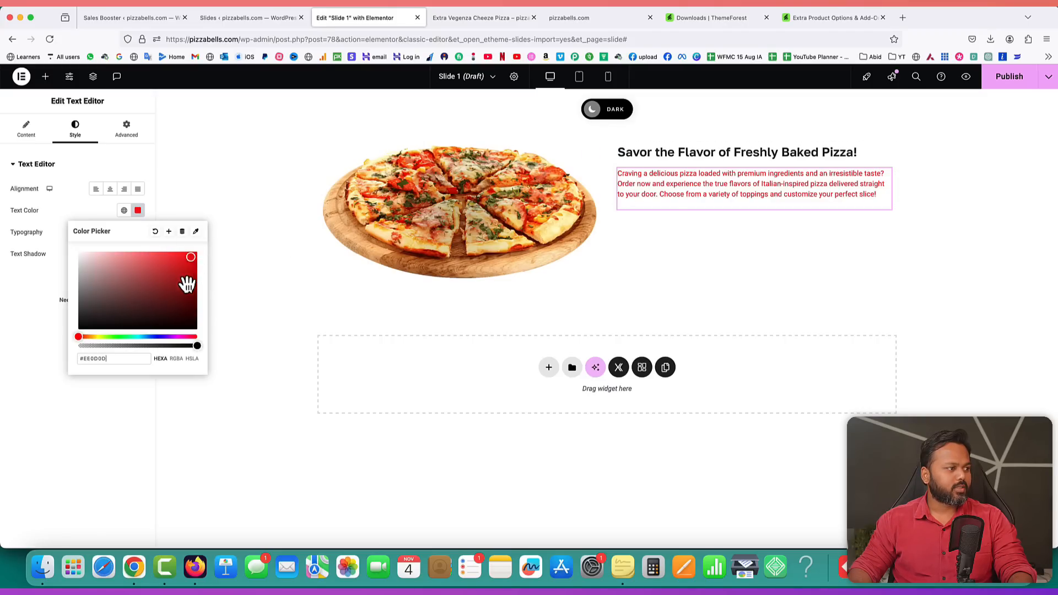
left_click_drag(183, 325, 183, 327)
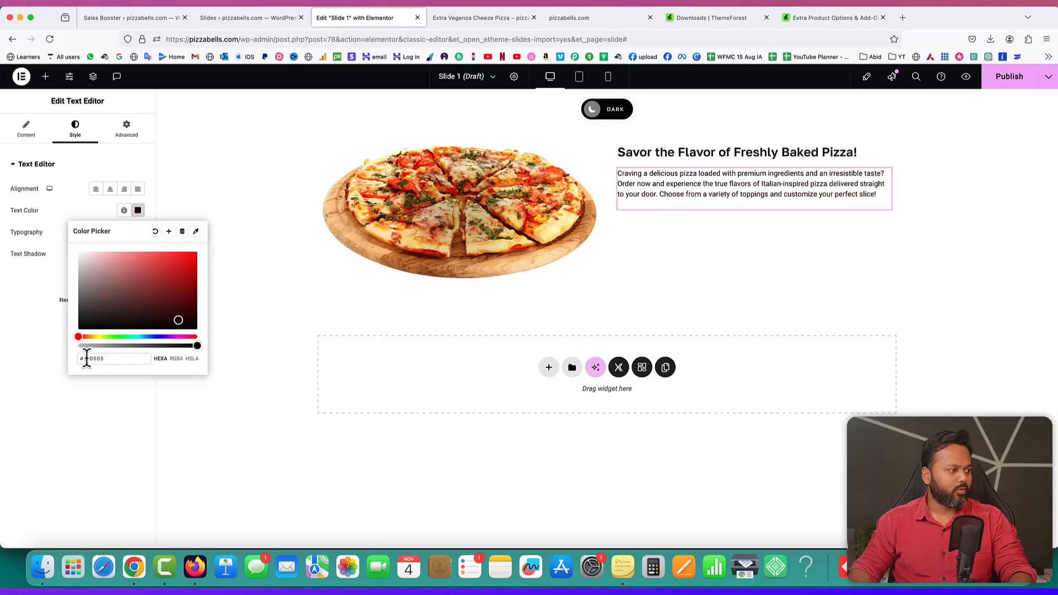
left_click(138, 232)
- Set the paragraph typography to Golos Text at 15 px
left_click(137, 232)
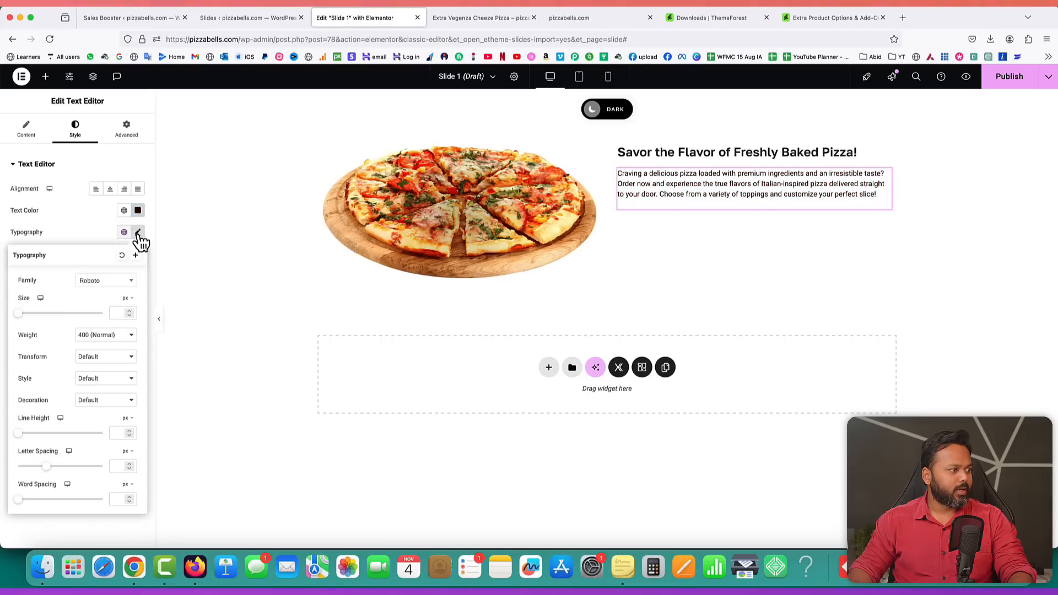
left_click(95, 281)
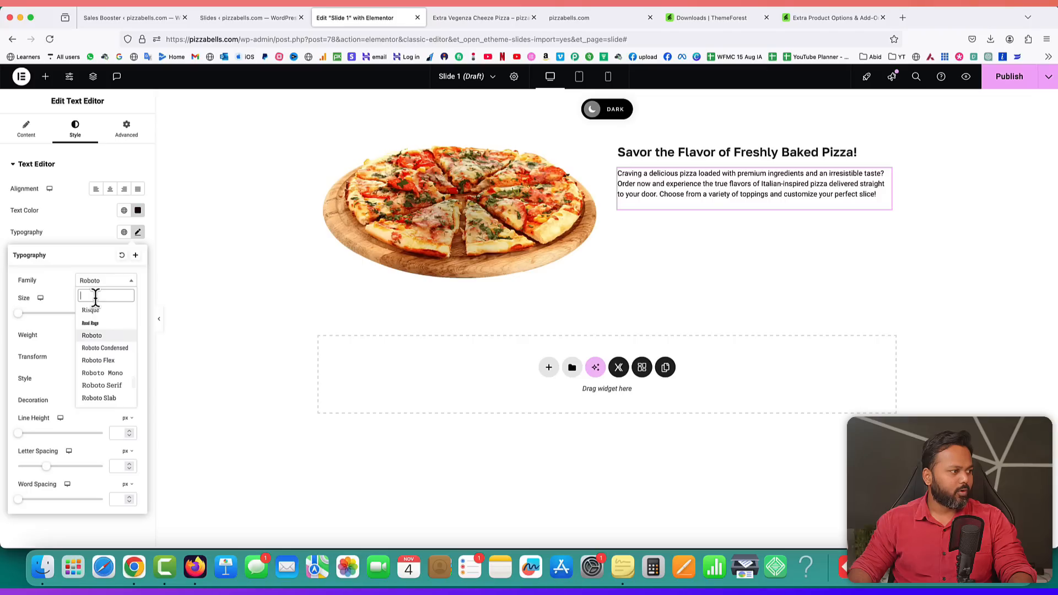
type("golos")
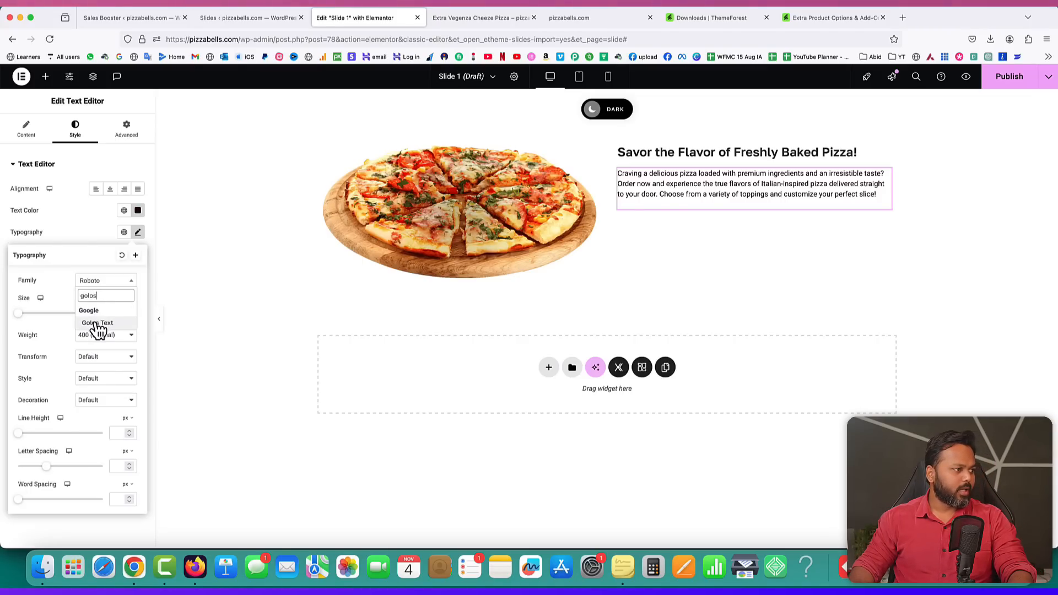
left_click(97, 322)
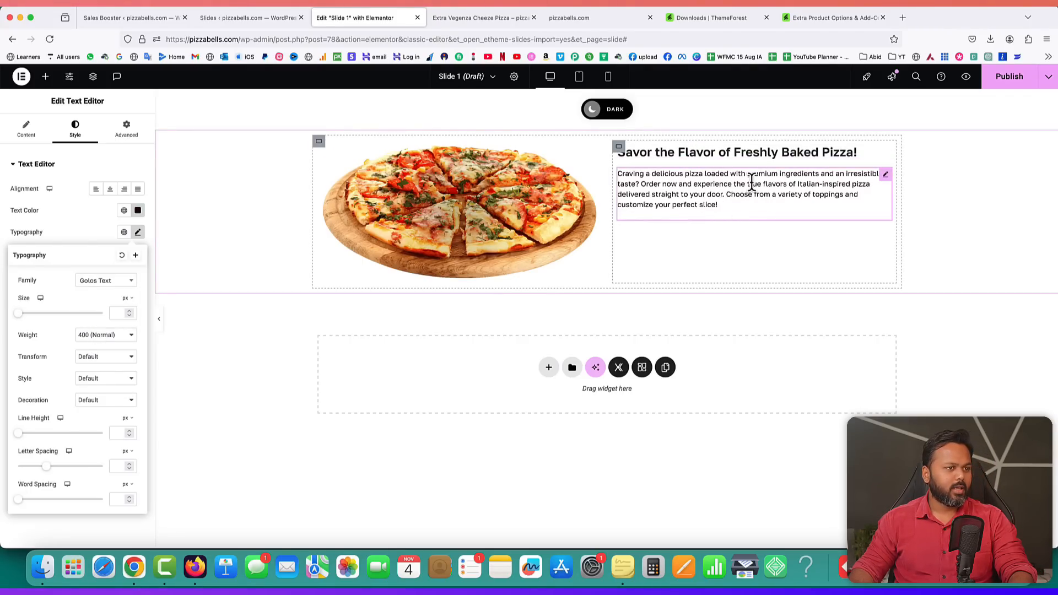
double_click(128, 311)
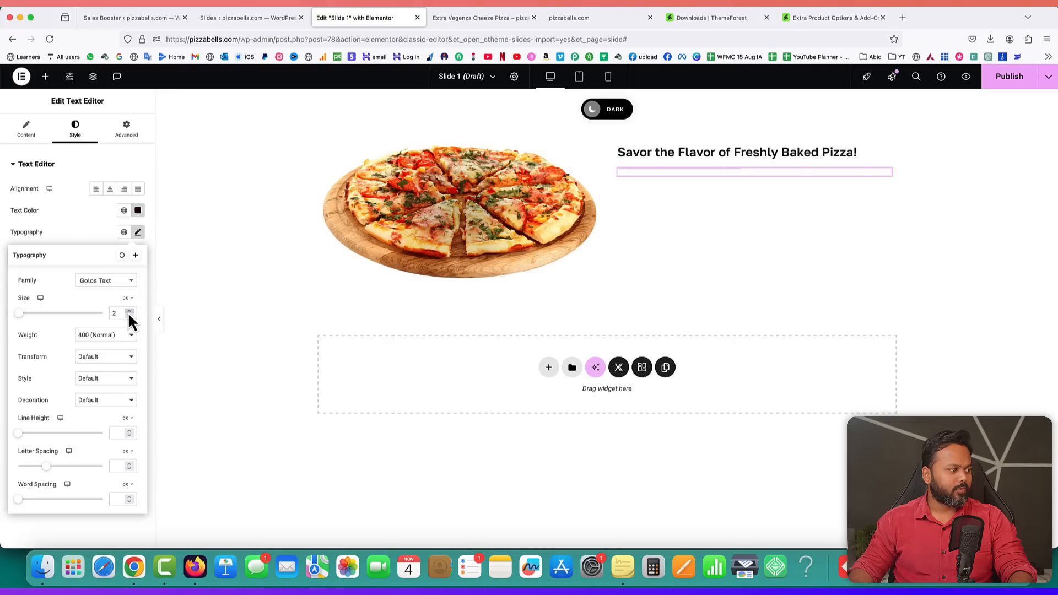
left_click(129, 311)
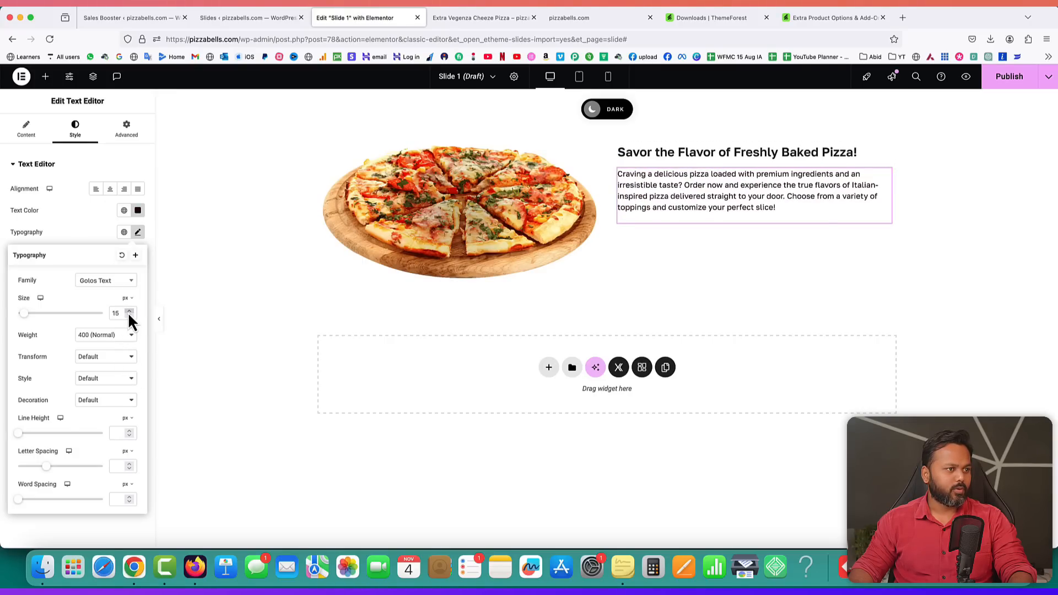
left_click(83, 226)
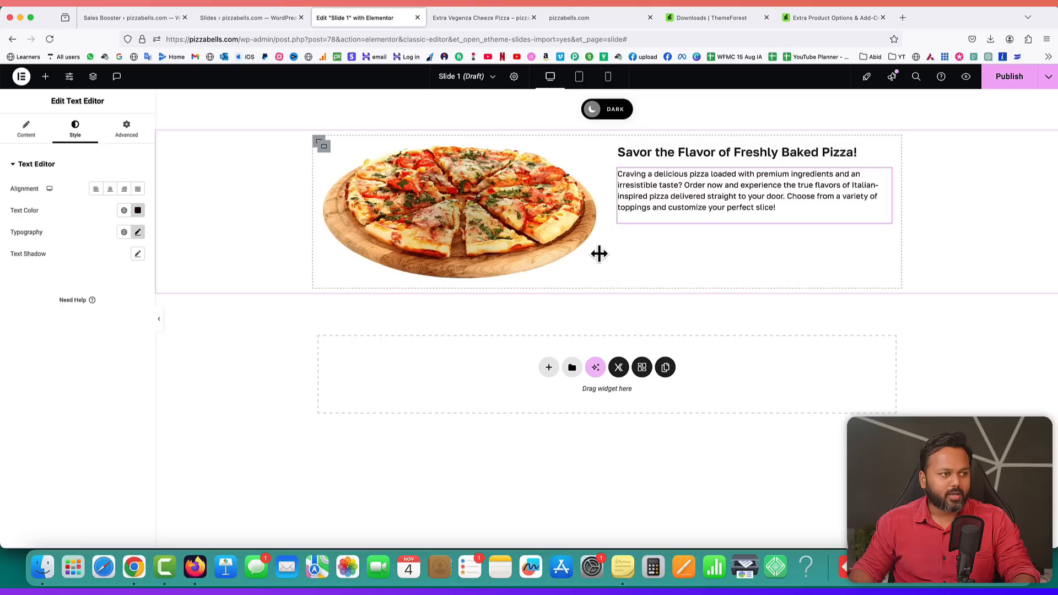
- Add an 'Order Now' button below the pizza description and select its link value for a # placeholder
left_click(46, 78)
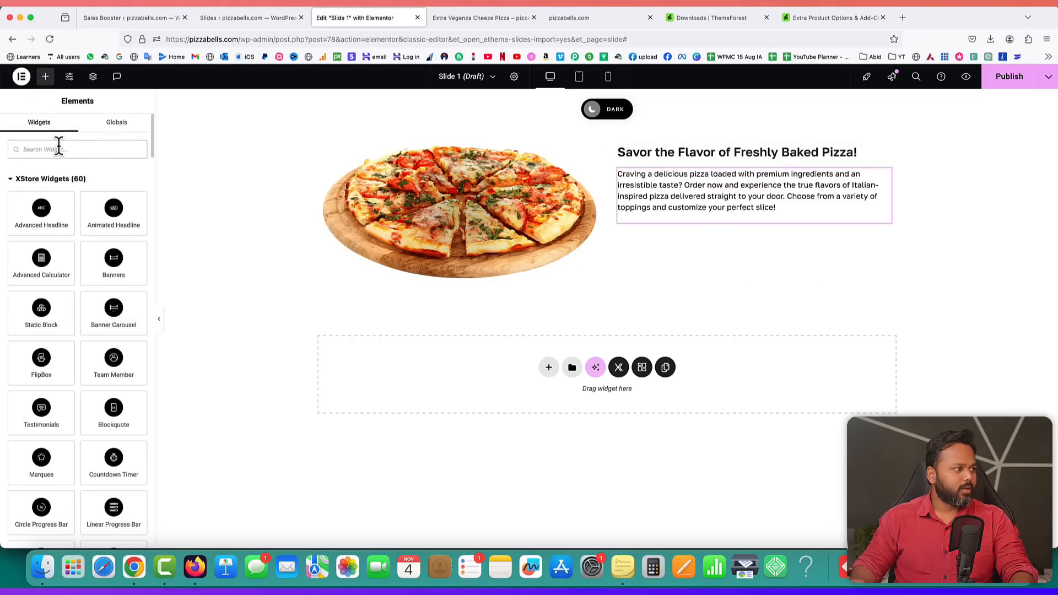
type("button")
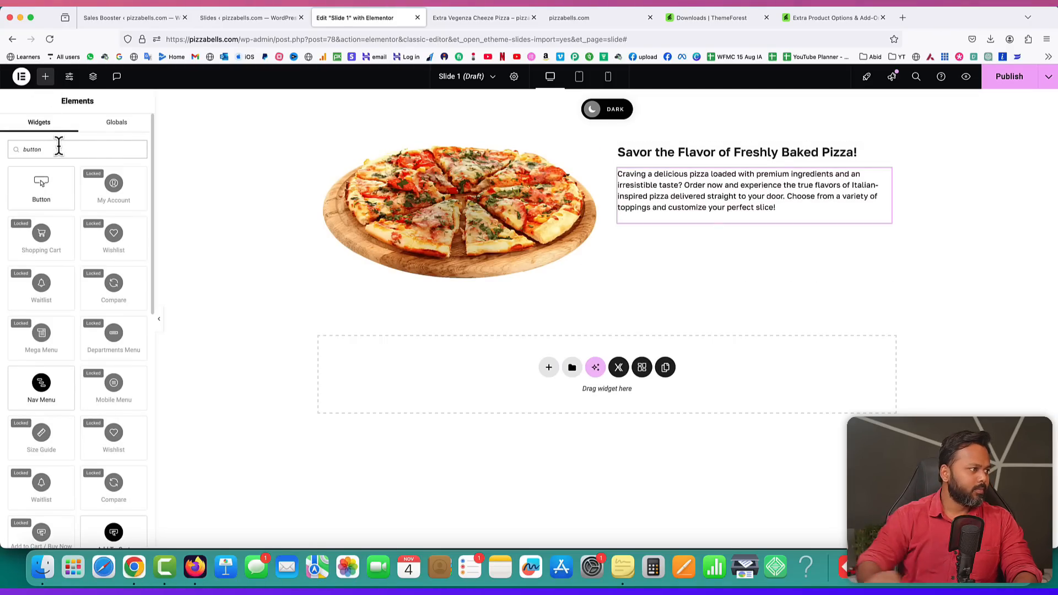
left_click_drag(35, 183, 675, 209)
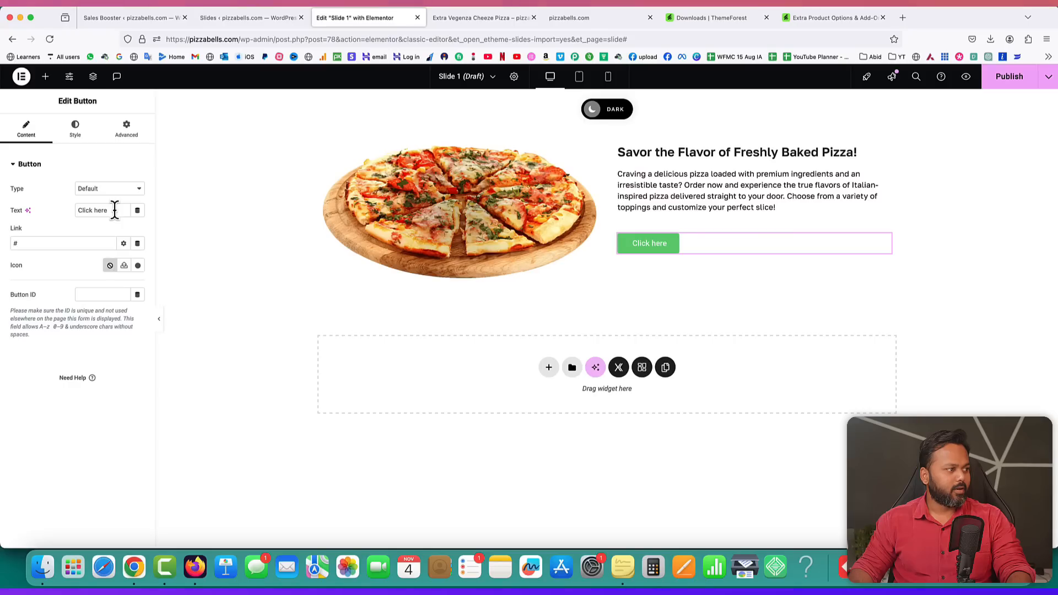
left_click_drag(114, 210, 75, 210)
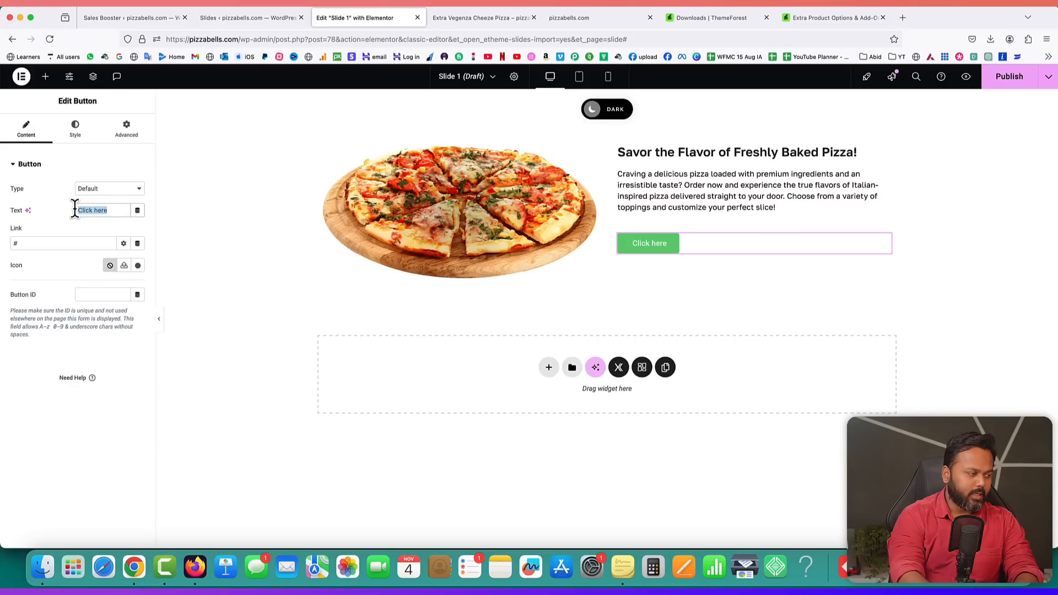
type("Order Now")
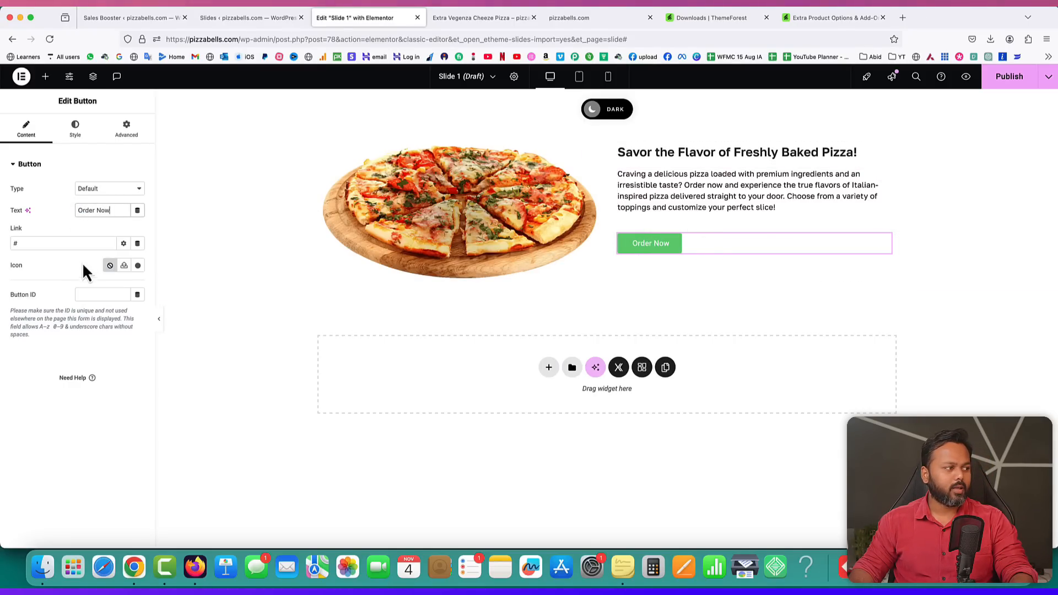
left_click_drag(36, 243, 11, 242)
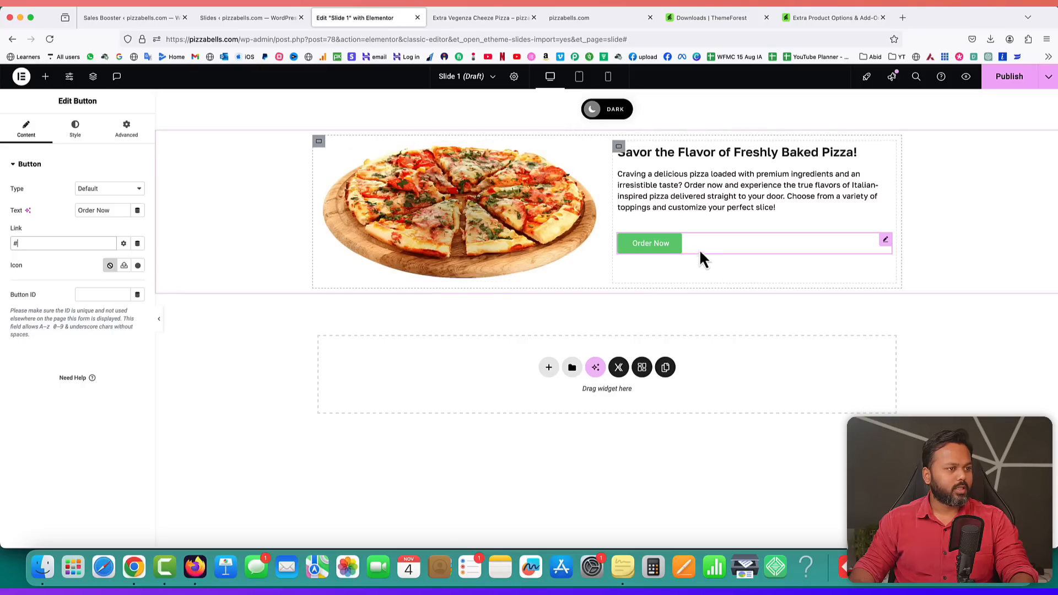
- Change the Order Now button's background colour to dark grey #272727
left_click(76, 130)
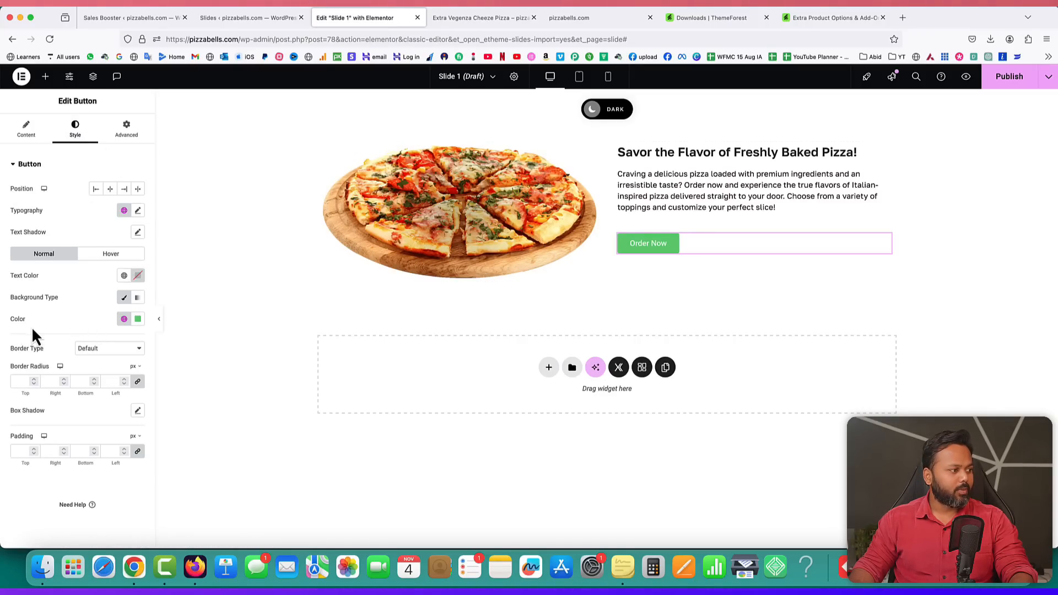
left_click(139, 322)
left_click_drag(127, 448, 178, 447)
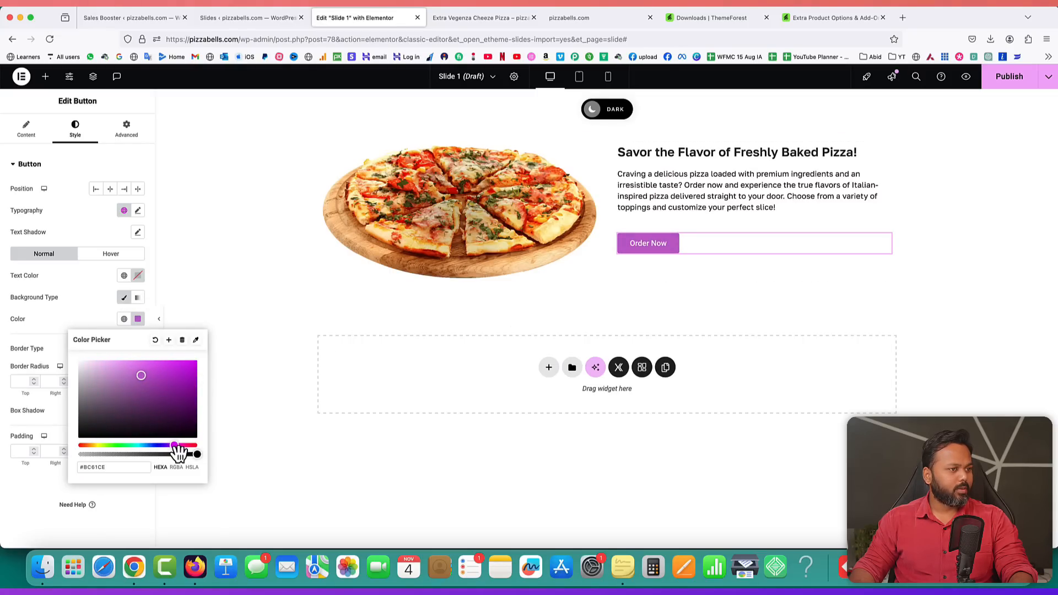
left_click_drag(168, 376, 198, 388)
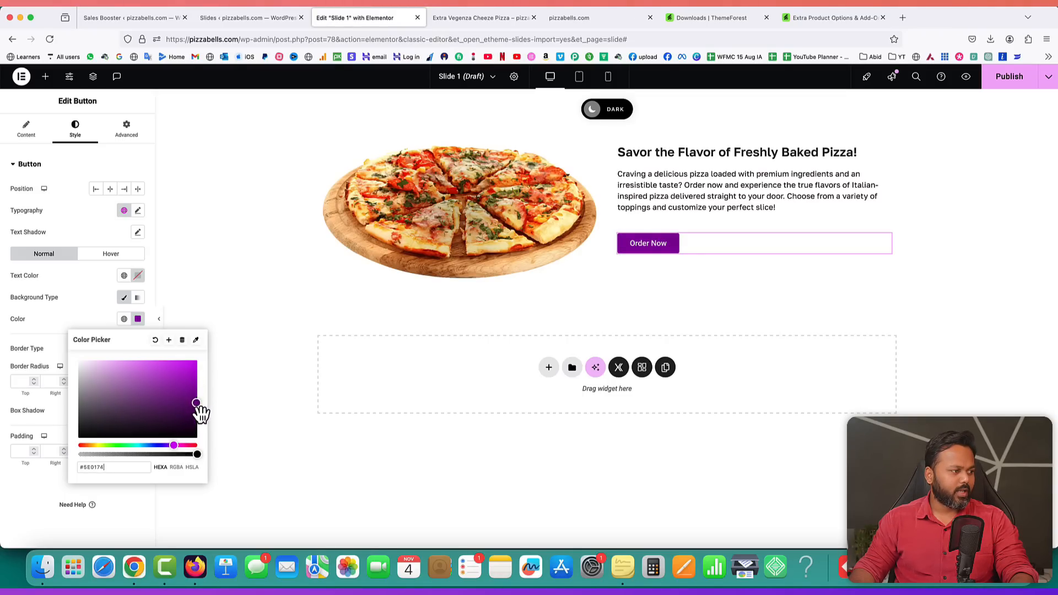
left_click_drag(200, 412, 199, 435)
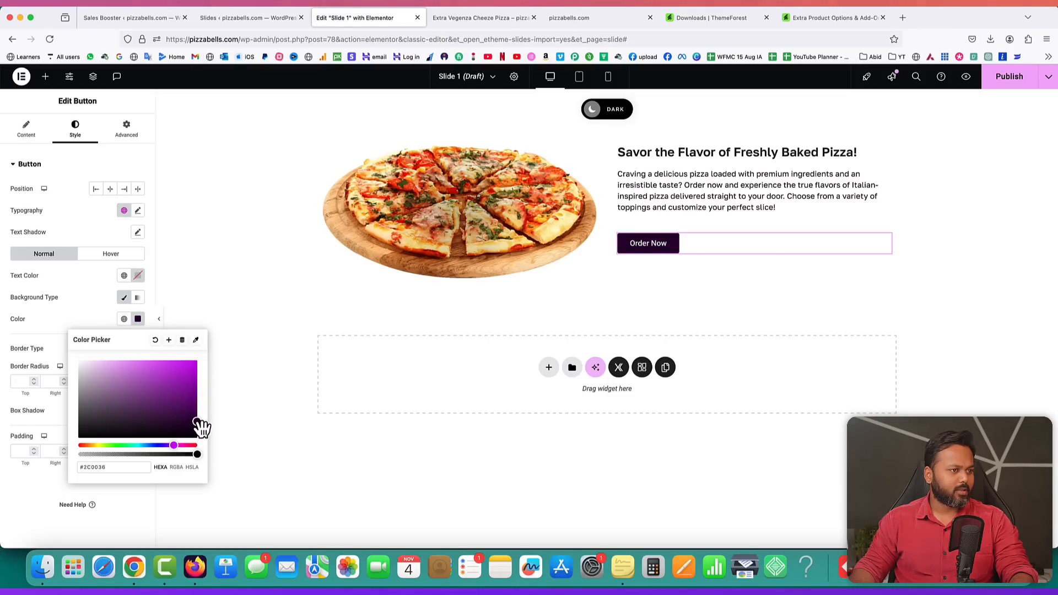
left_click(81, 304)
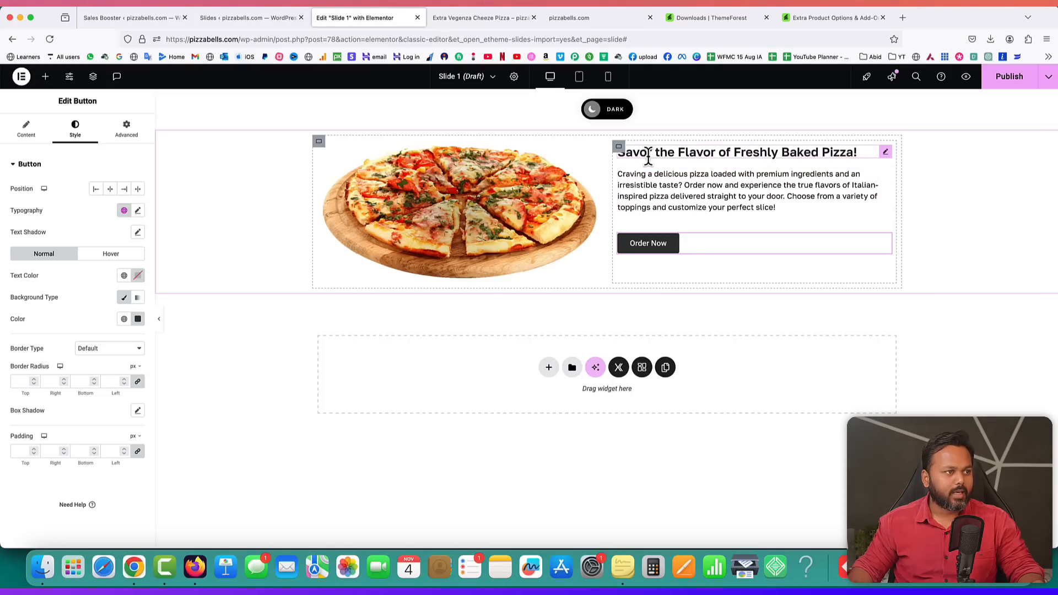
- Set the text column container's Justify Content to Center
right_click(619, 149)
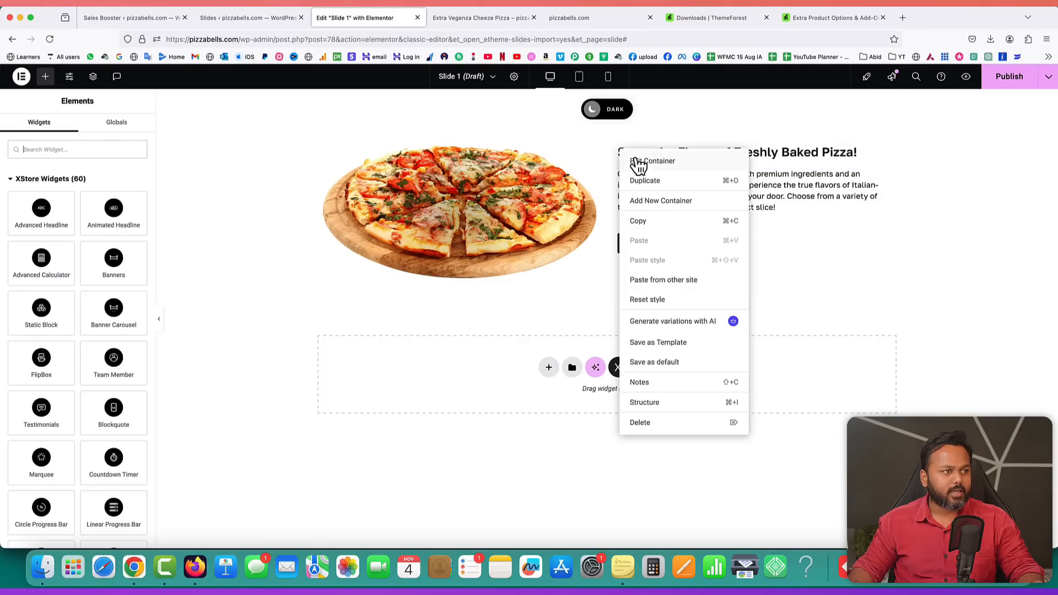
left_click(638, 163)
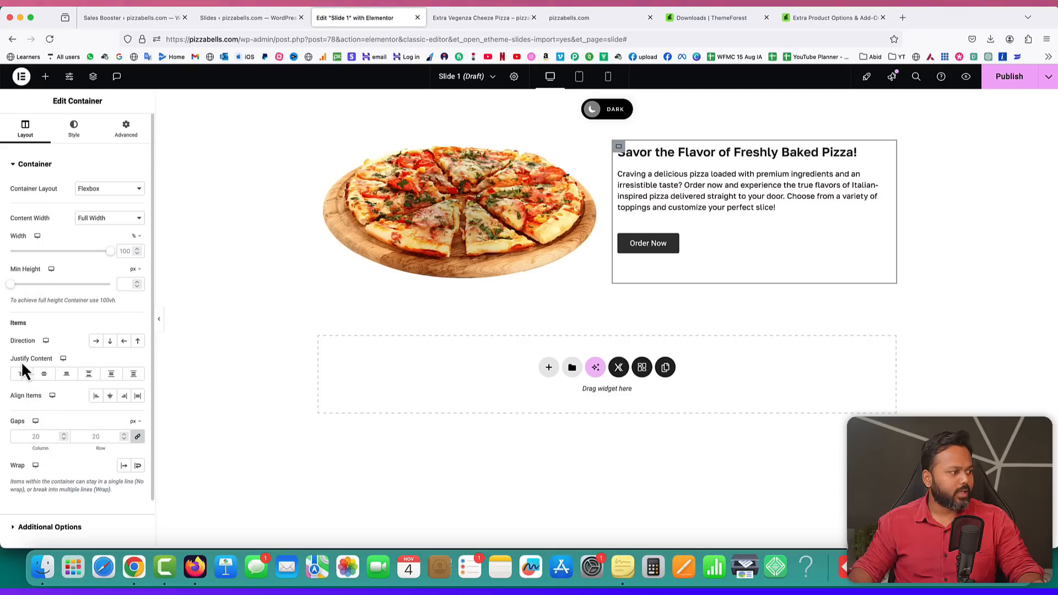
left_click(44, 375)
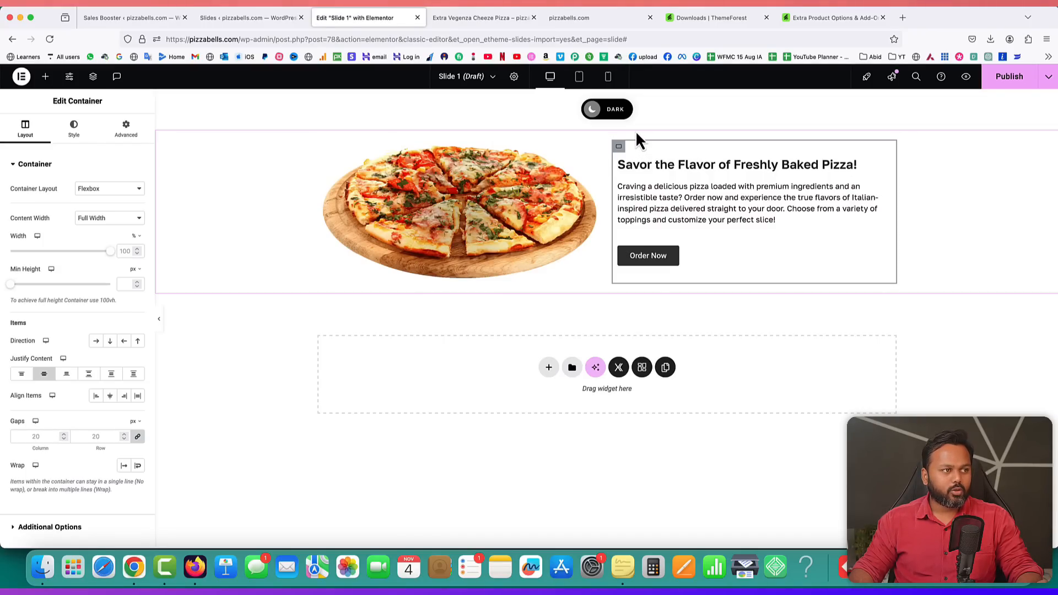
- Give the outer slide container a classic coral-red background, #FA5C5C
right_click(212, 144)
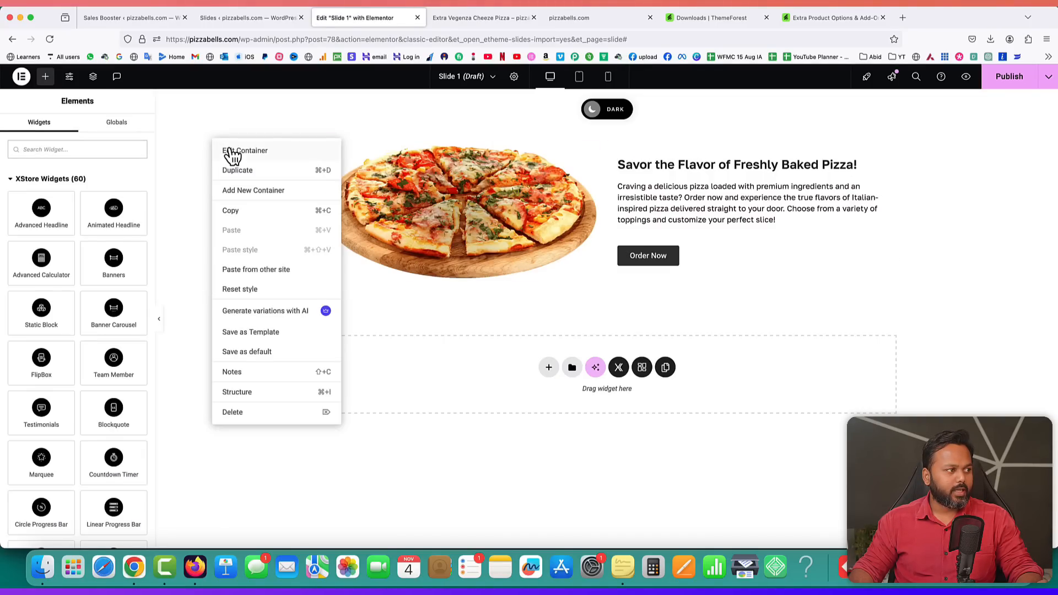
left_click(229, 153)
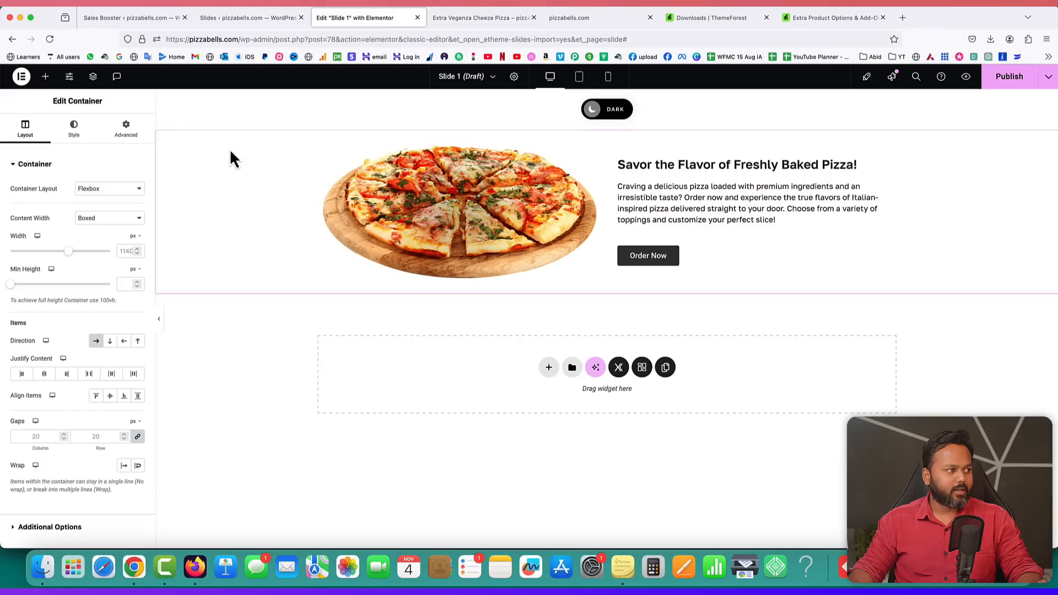
left_click(73, 130)
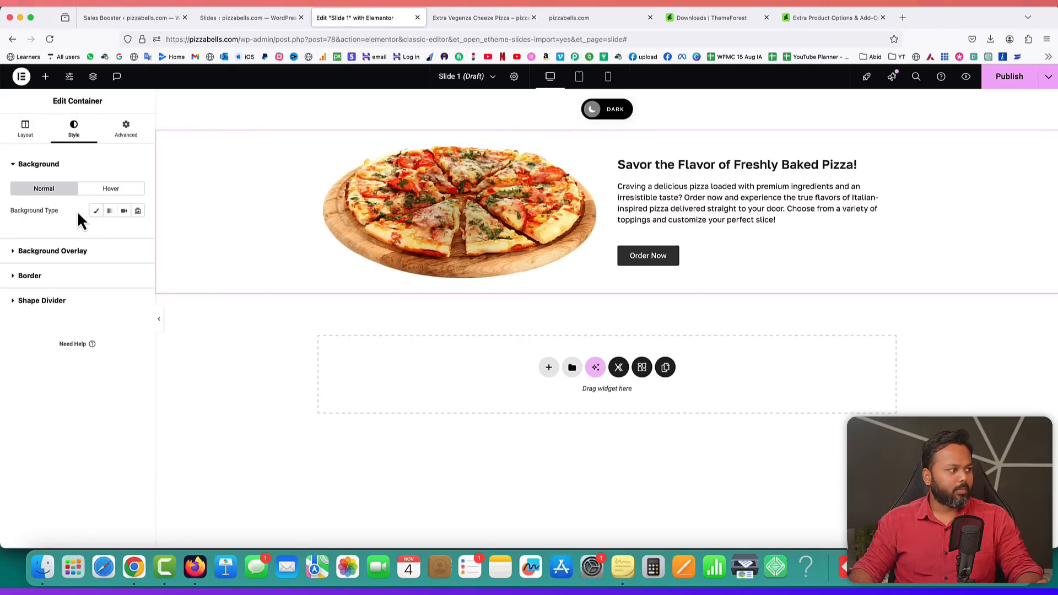
left_click(96, 212)
left_click(138, 233)
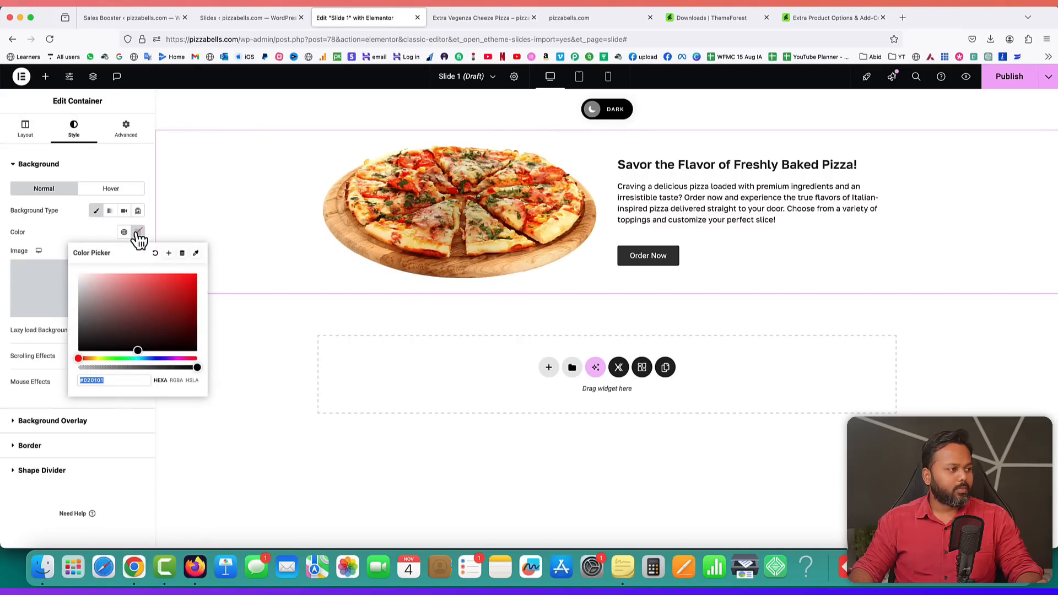
left_click_drag(132, 299, 159, 282)
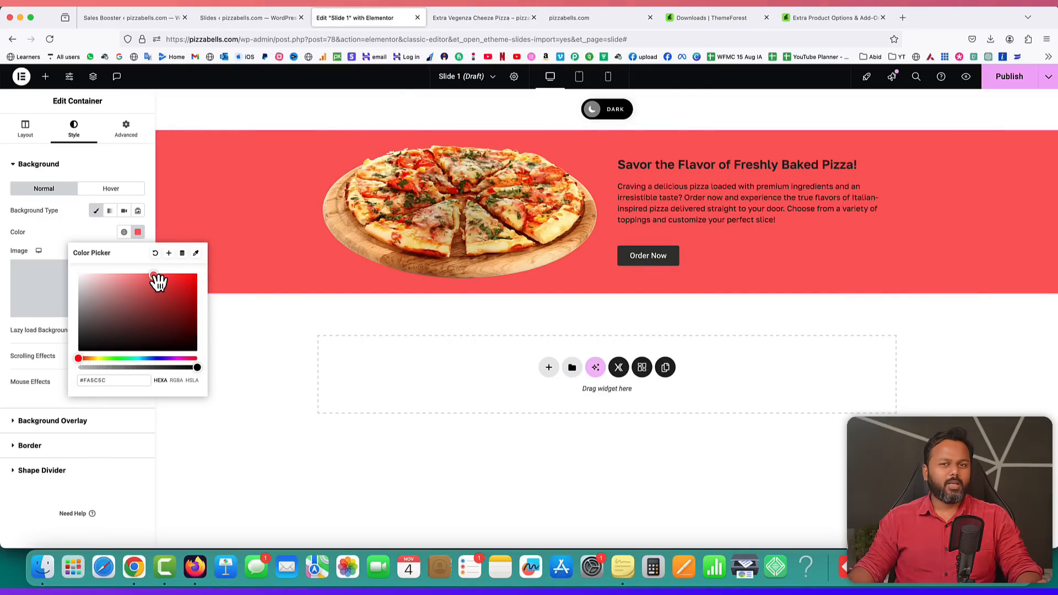
left_click(88, 231)
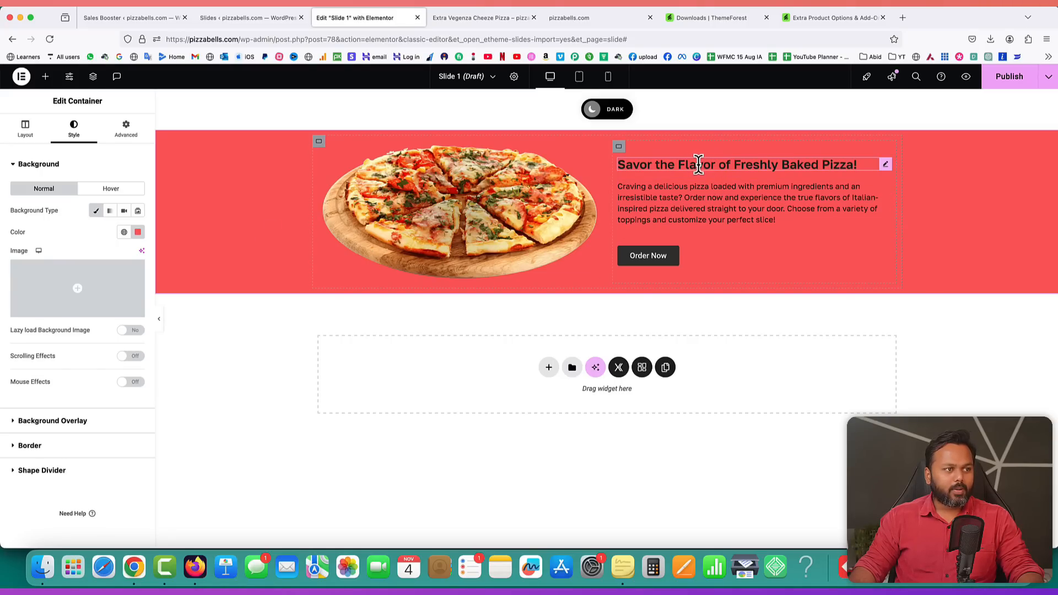
- Change the headline and description paragraph text colour to white
left_click(885, 165)
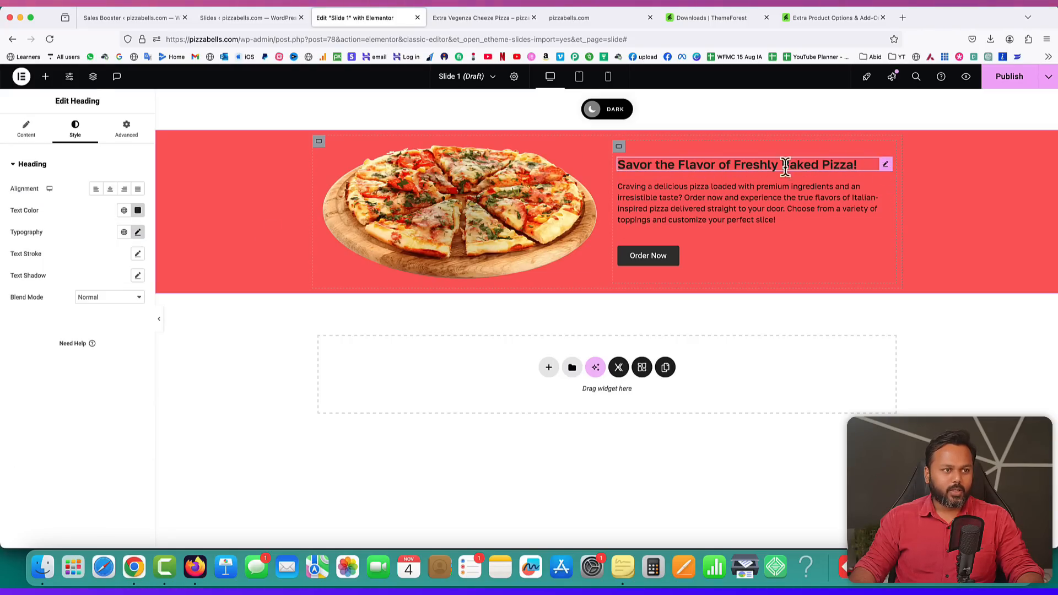
left_click(138, 212)
left_click_drag(111, 280, 57, 230)
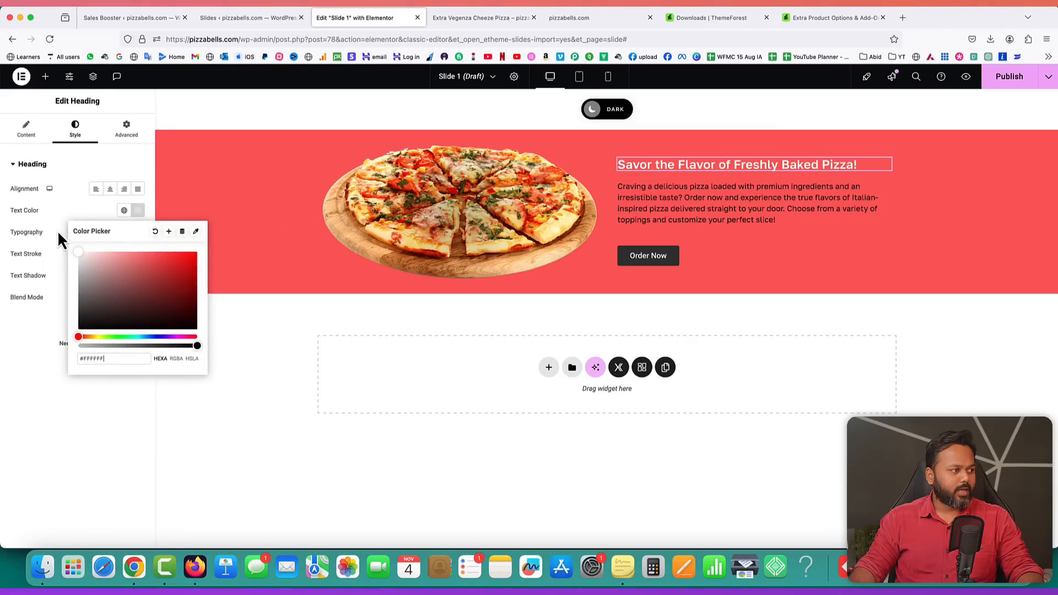
left_click(694, 199)
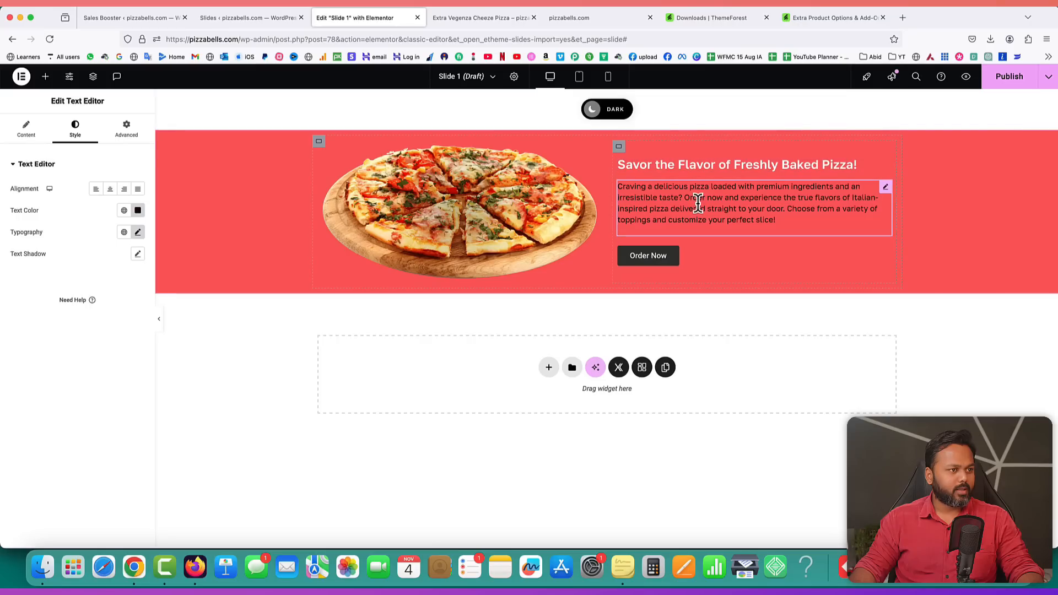
left_click(137, 211)
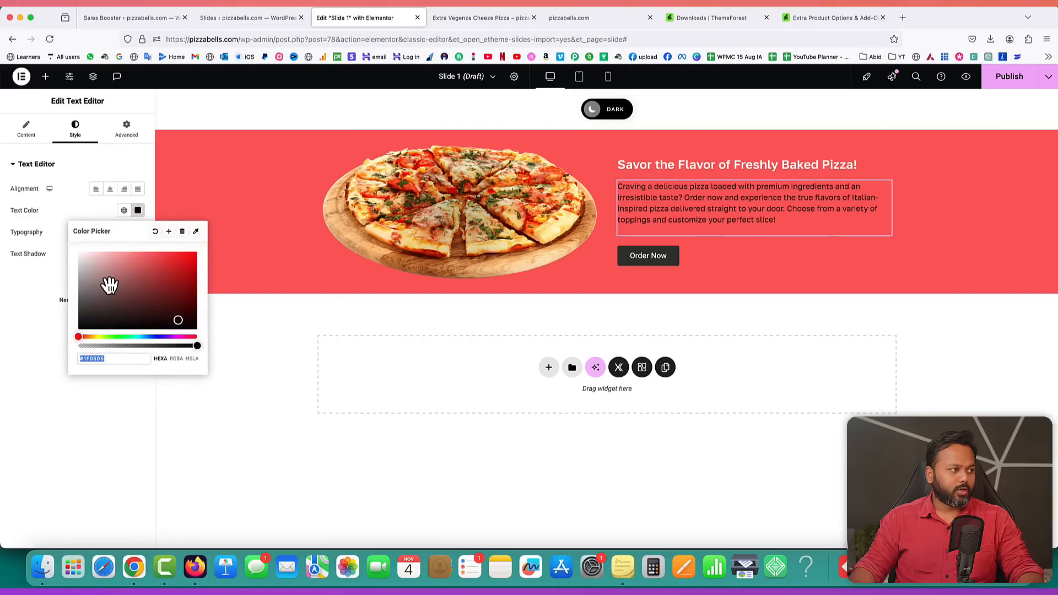
left_click_drag(108, 280, 44, 222)
left_click(44, 220)
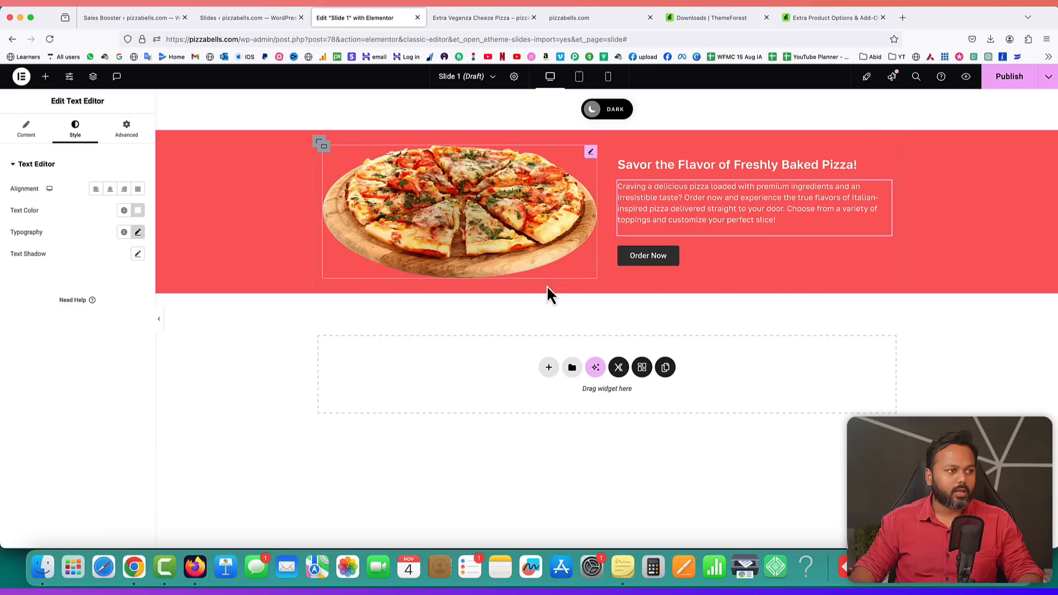
left_click(126, 131)
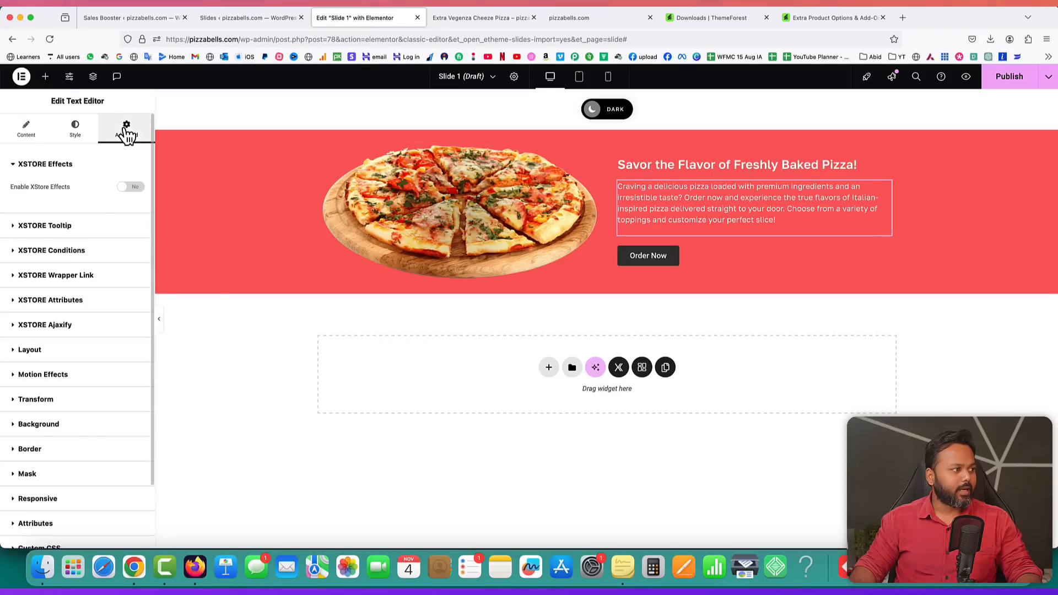
left_click(27, 350)
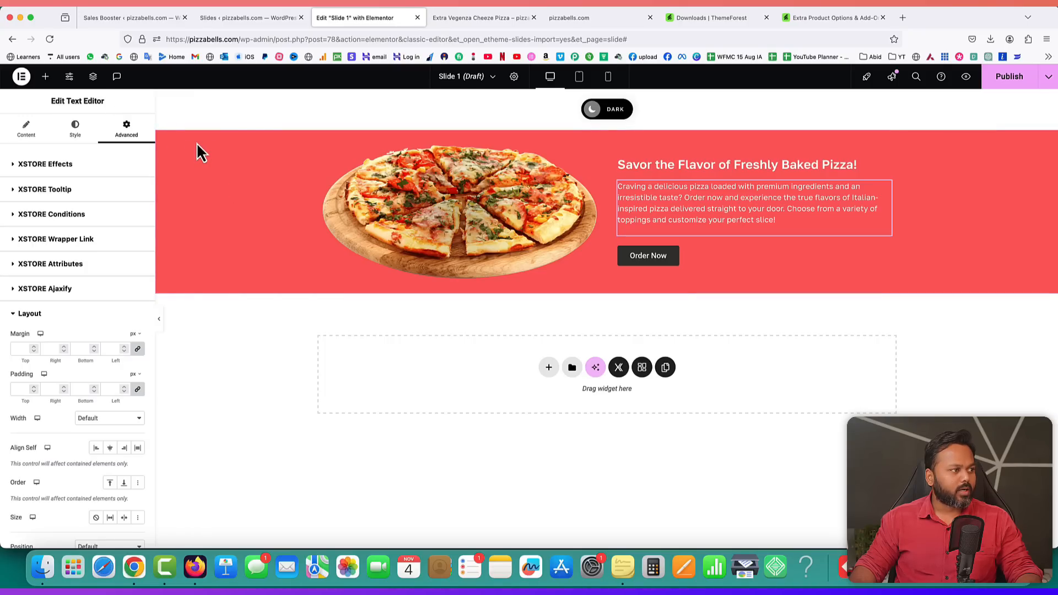
scroll(90, 350, "down", 2)
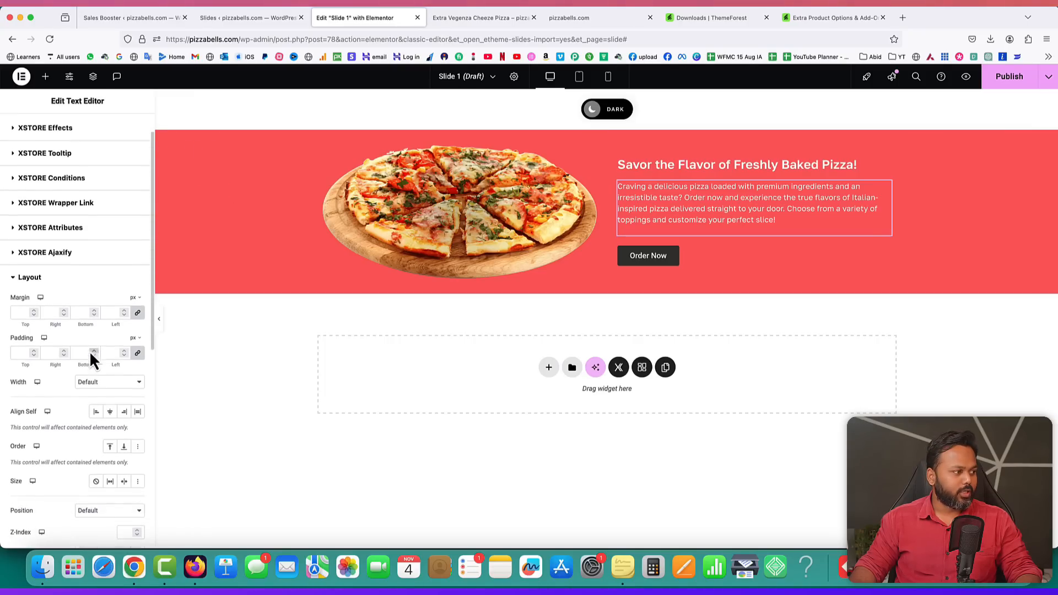
left_click(139, 351)
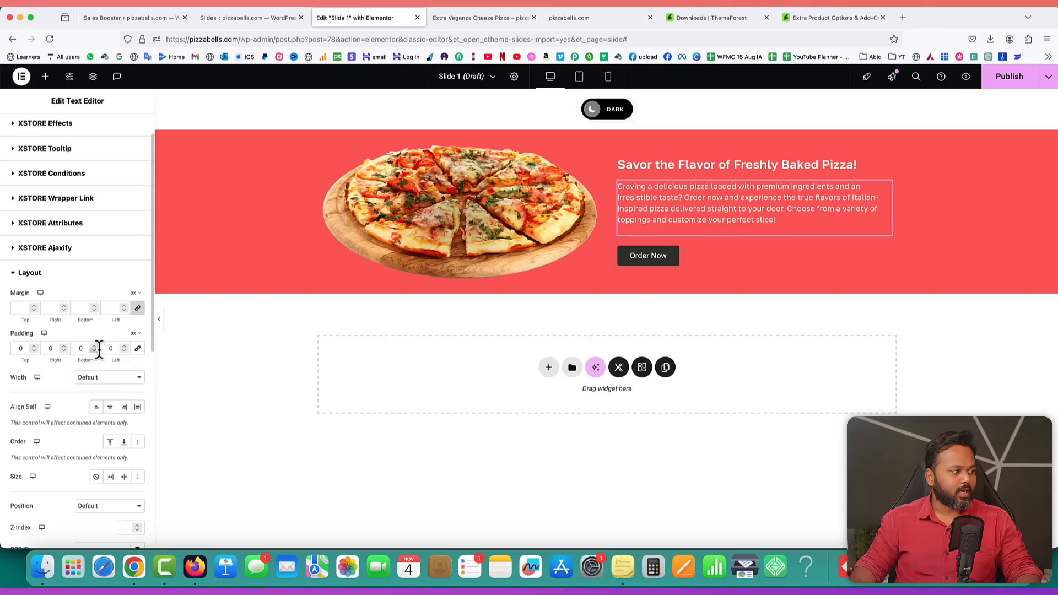
scroll(70, 364, "down", 3)
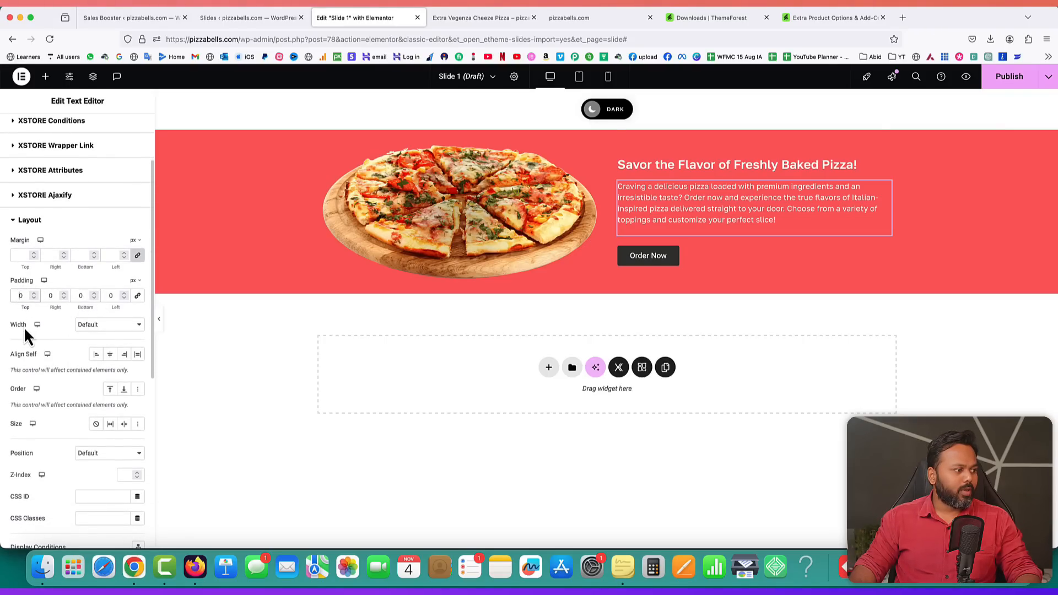
type("500")
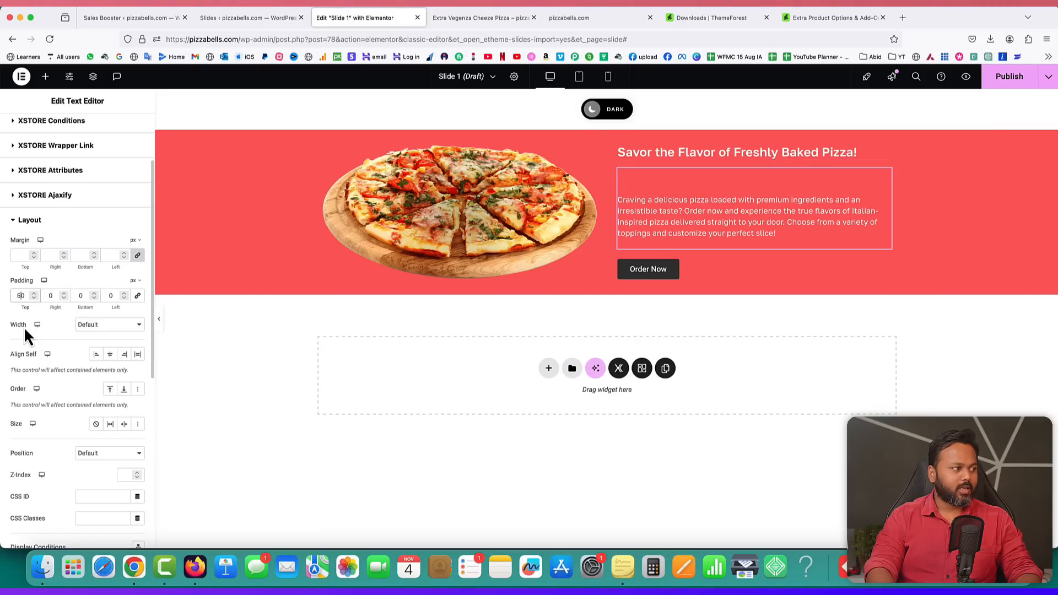
key("BackSpace")
key("BackSpace")
key("BackSpace")
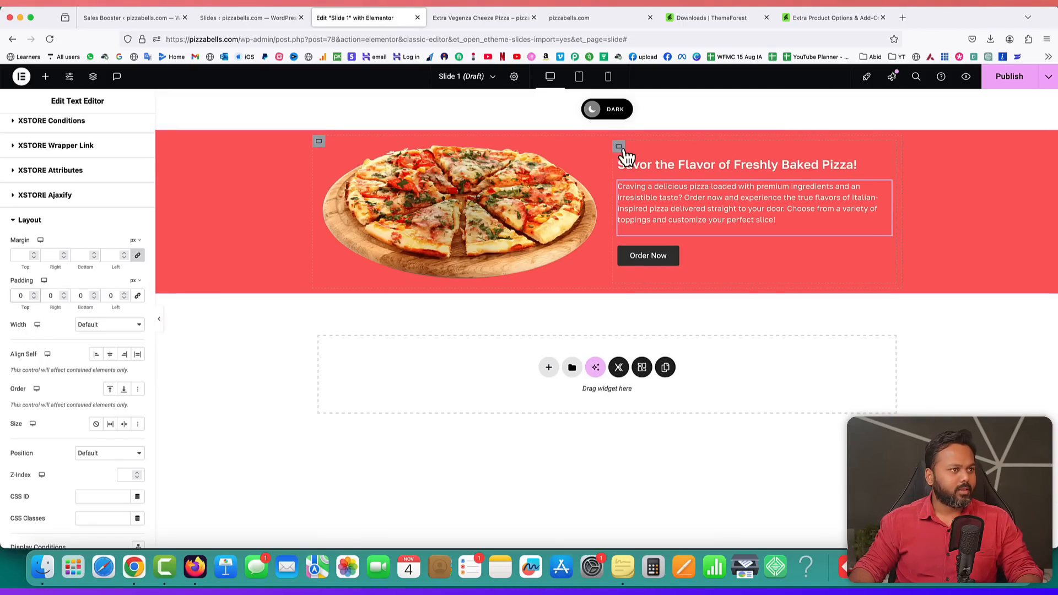
- Set Slide 1's outer container padding to 50 px top and 50 px bottom
right_click(227, 142)
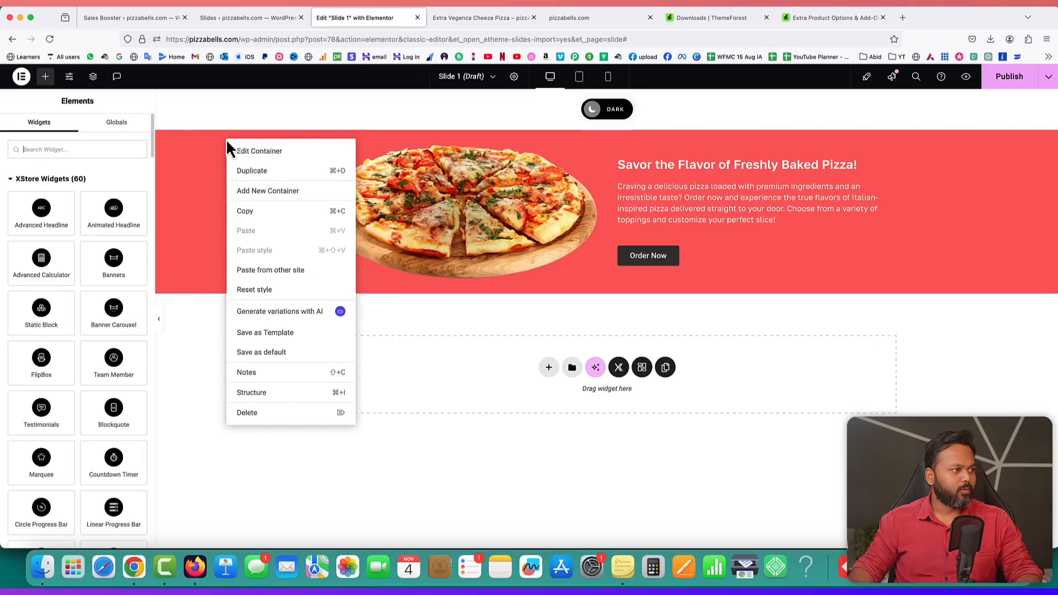
left_click(241, 149)
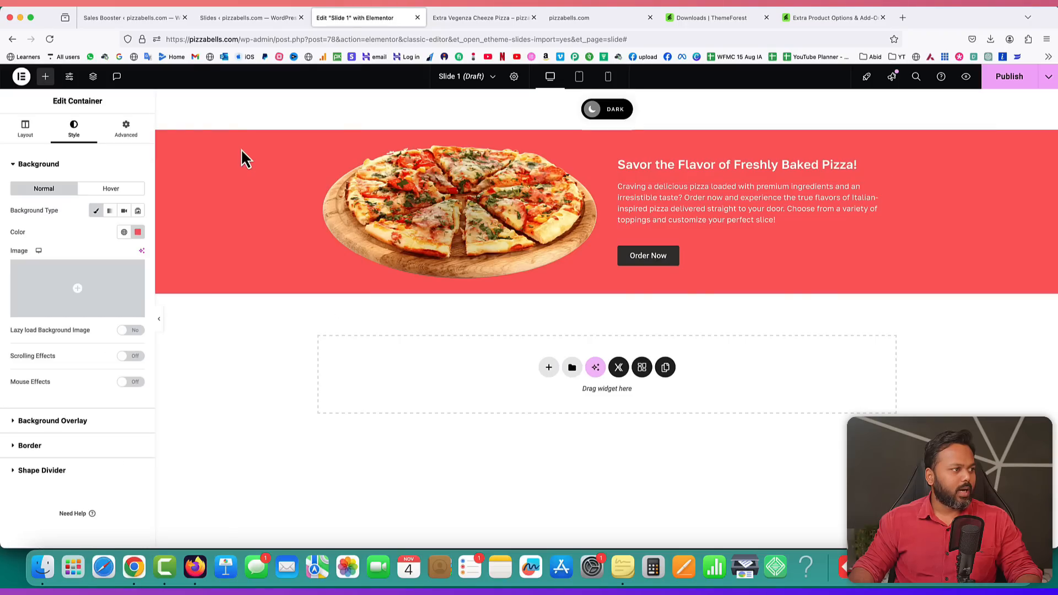
left_click(124, 129)
left_click(28, 225)
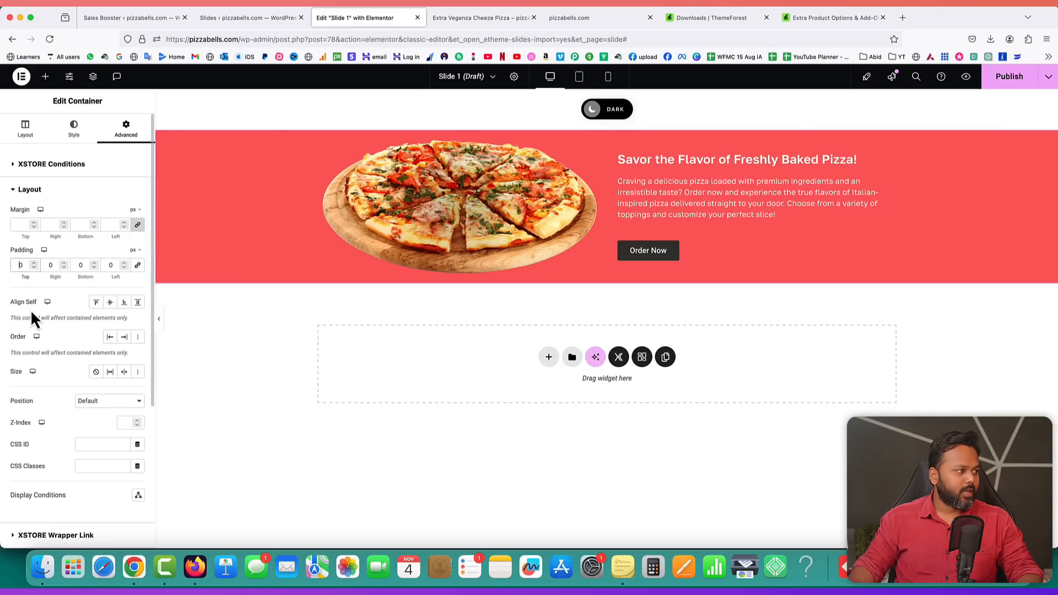
type("50")
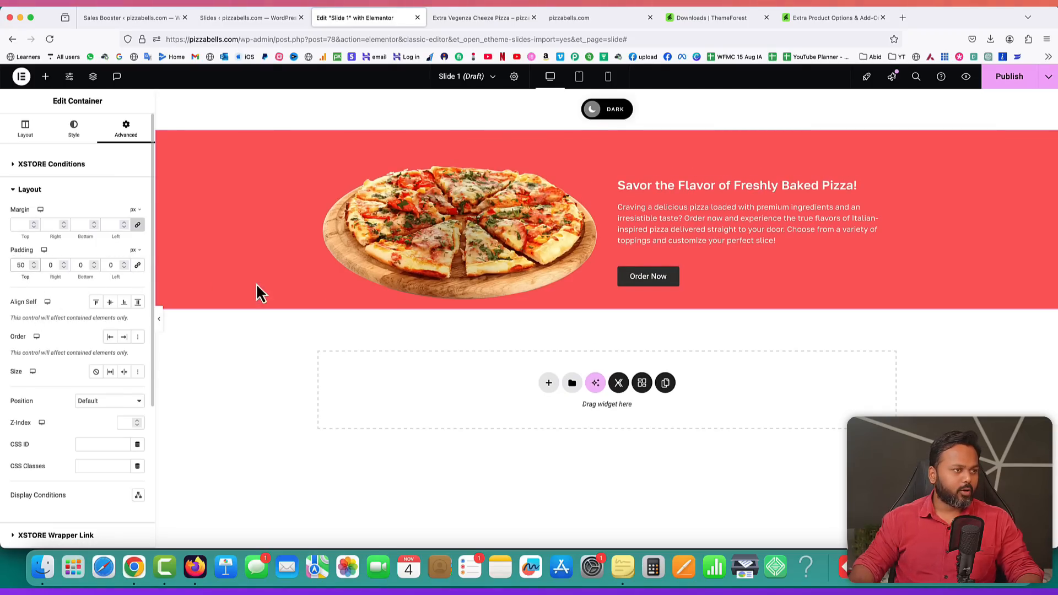
left_click(76, 266)
type("50")
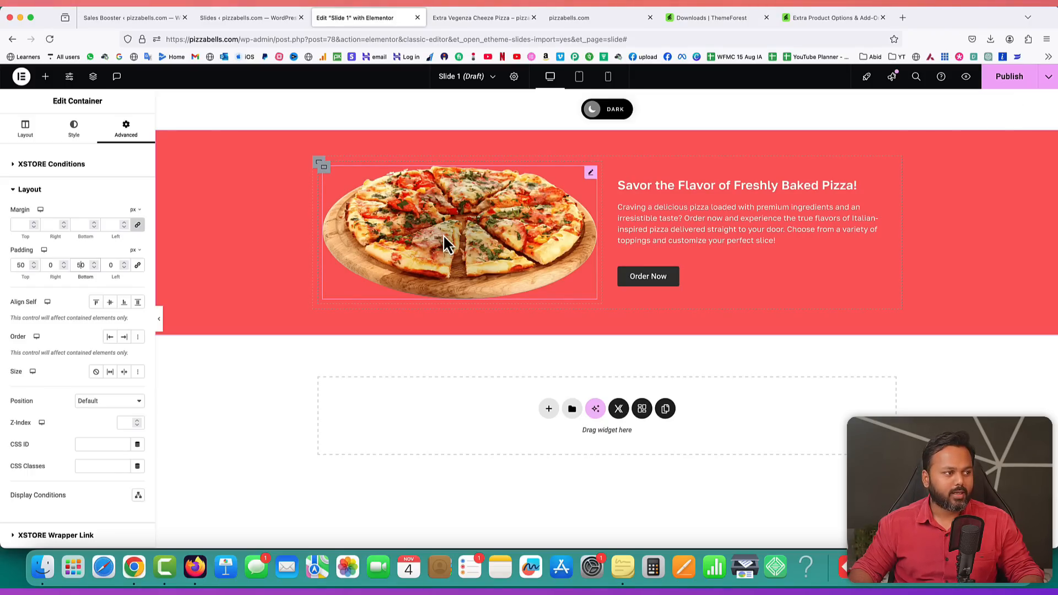
- Give the pizza image a Fade In entrance animation under Advanced > Motion Effects
right_click(513, 197)
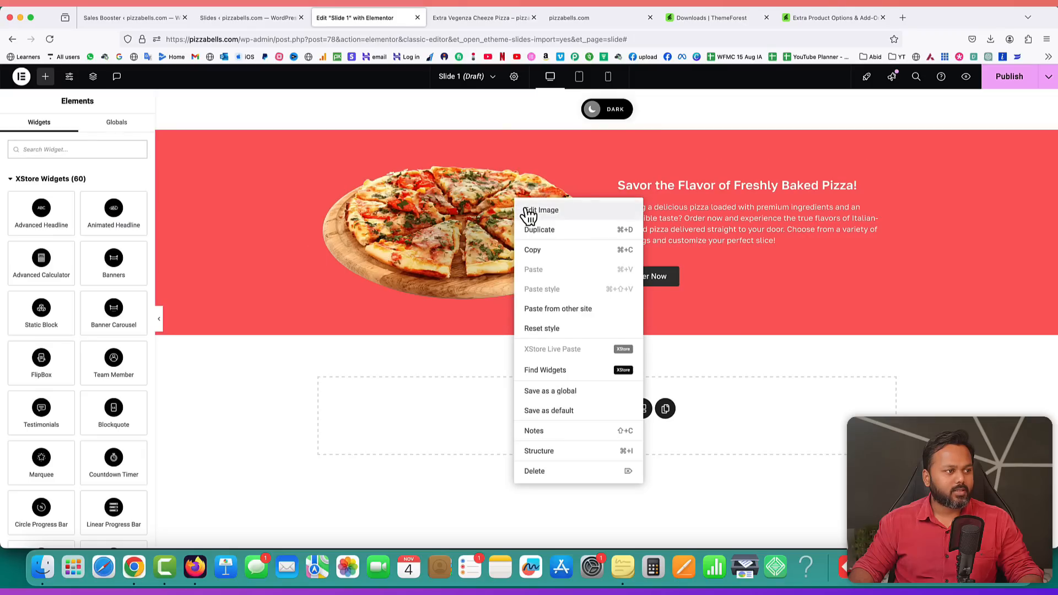
left_click(524, 208)
left_click(127, 130)
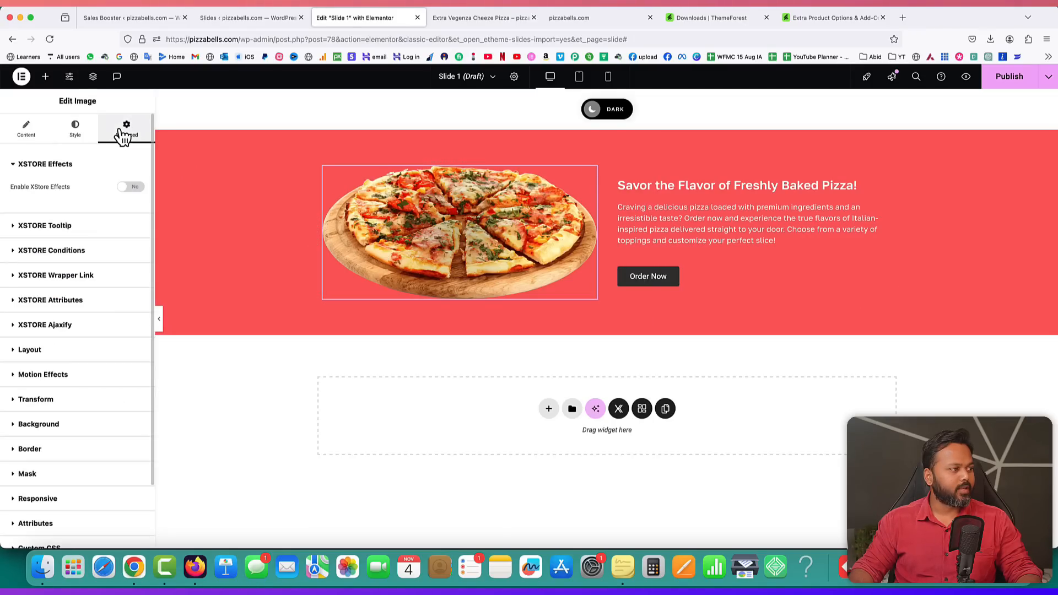
scroll(80, 404, "down", 1)
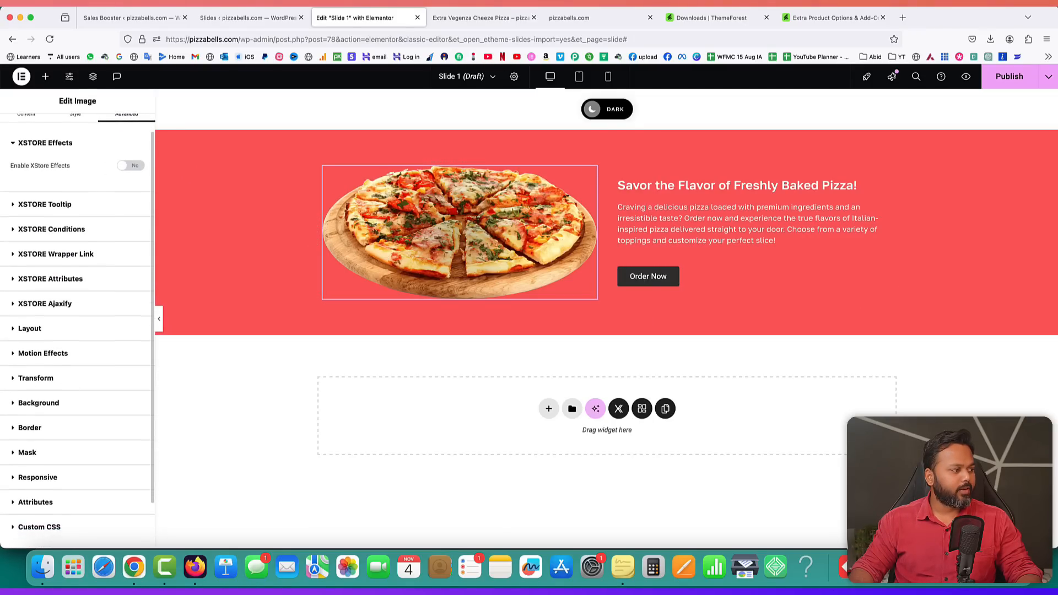
left_click(16, 355)
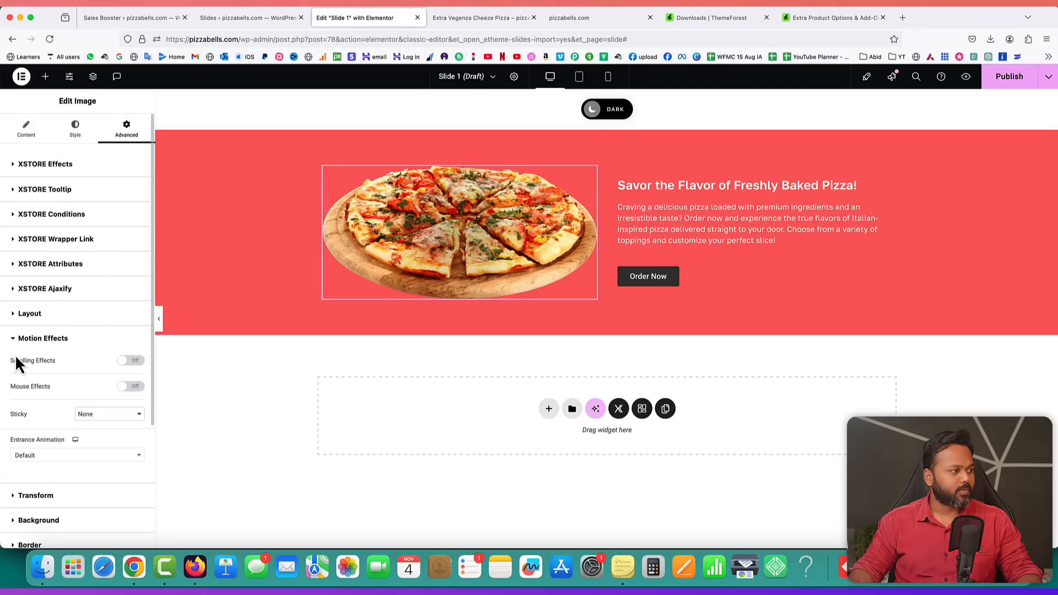
scroll(46, 355, "down", 5)
scroll(45, 357, "down", 1)
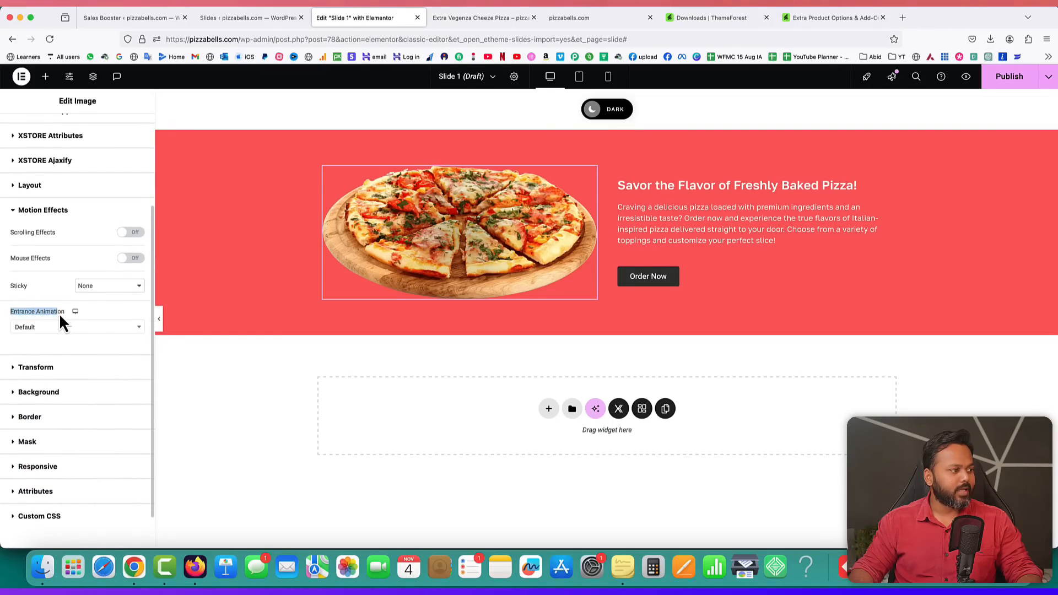
left_click(46, 329)
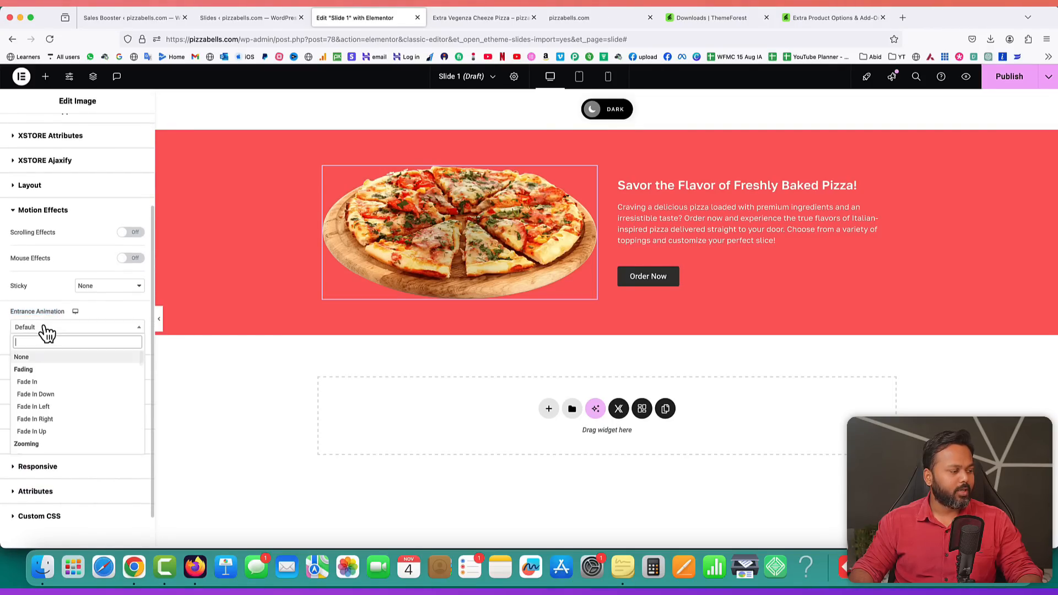
left_click(40, 380)
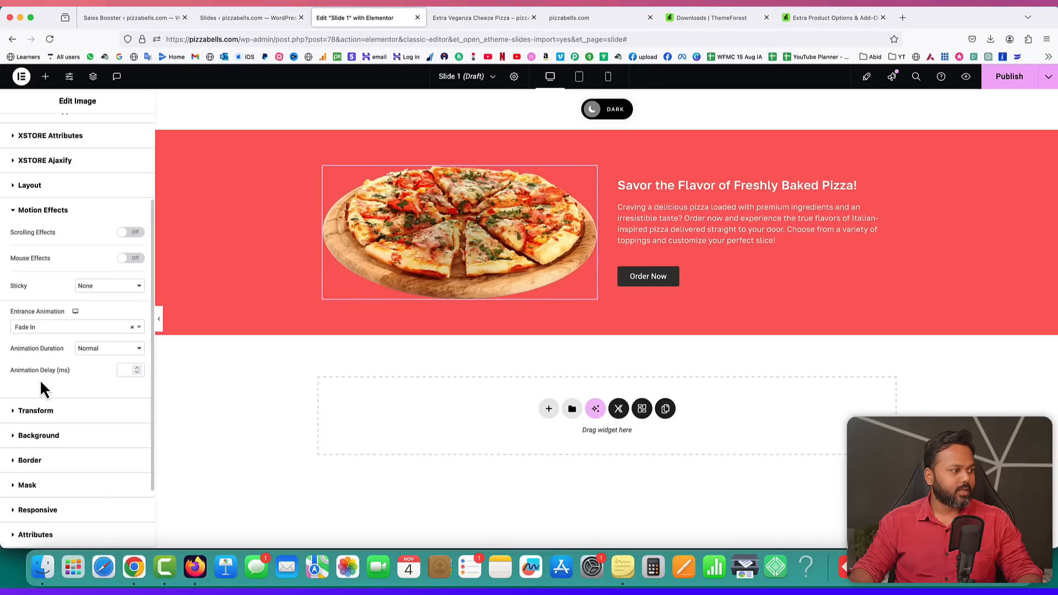
- Try Zoom In Left, Bounce In Up and Slide In Left, then settle on Fade In Left
left_click(48, 329)
scroll(62, 423, "down", 3)
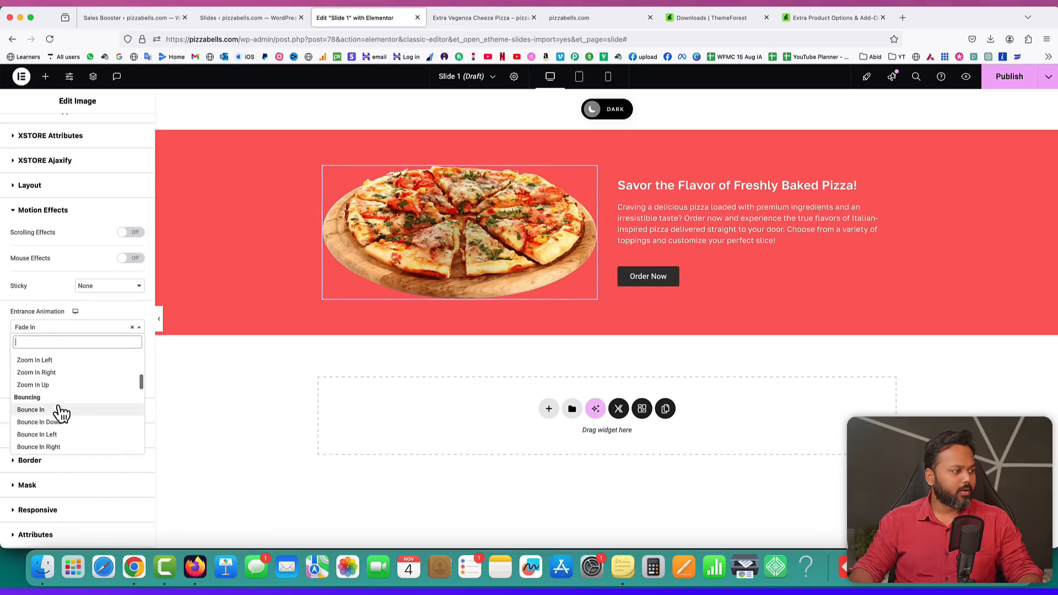
left_click(47, 366)
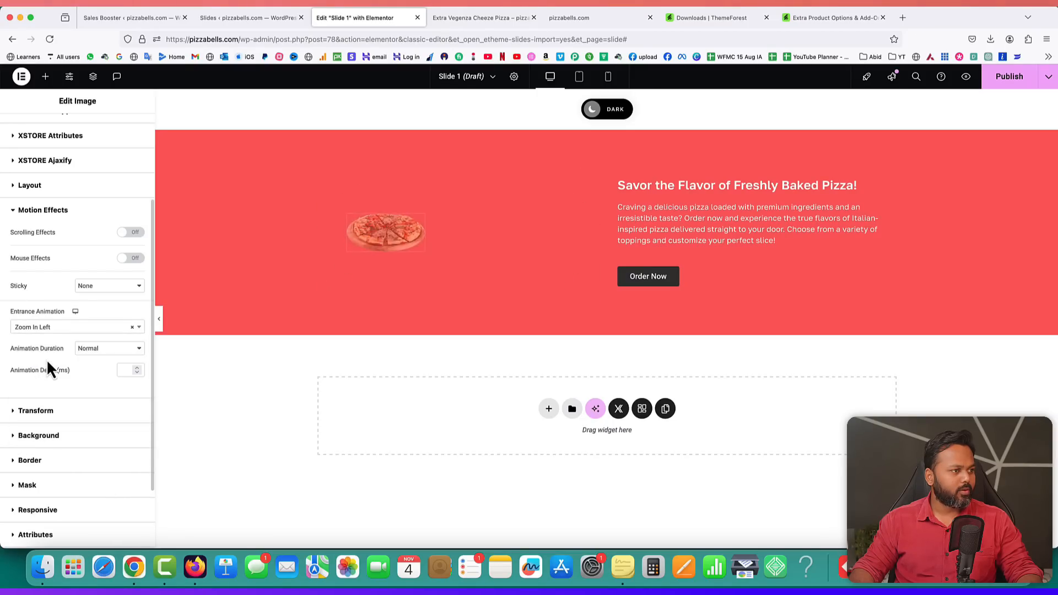
left_click(51, 329)
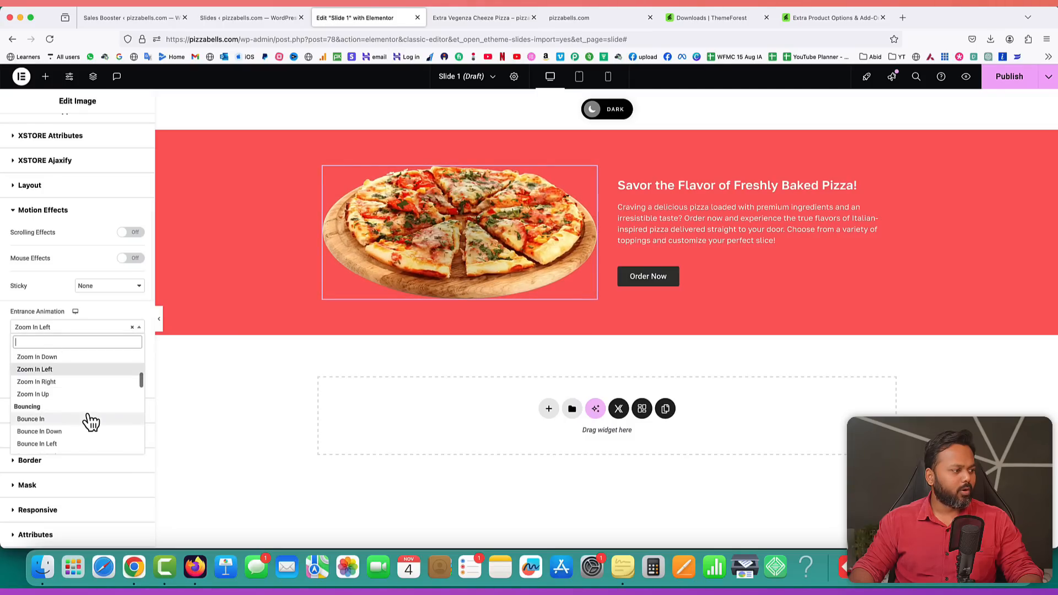
scroll(83, 421, "down", 2)
left_click(67, 424)
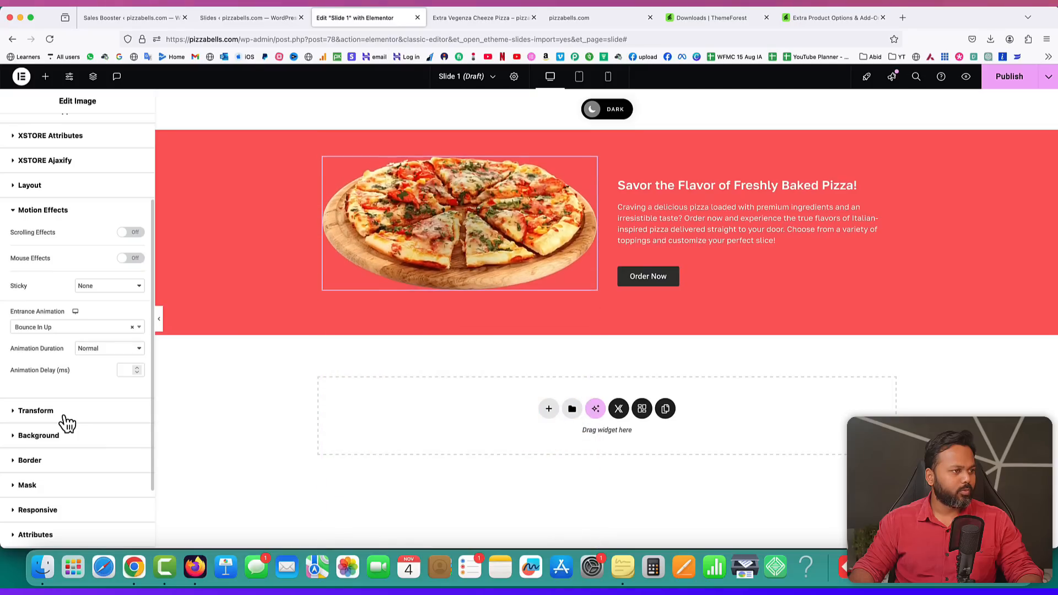
left_click(62, 329)
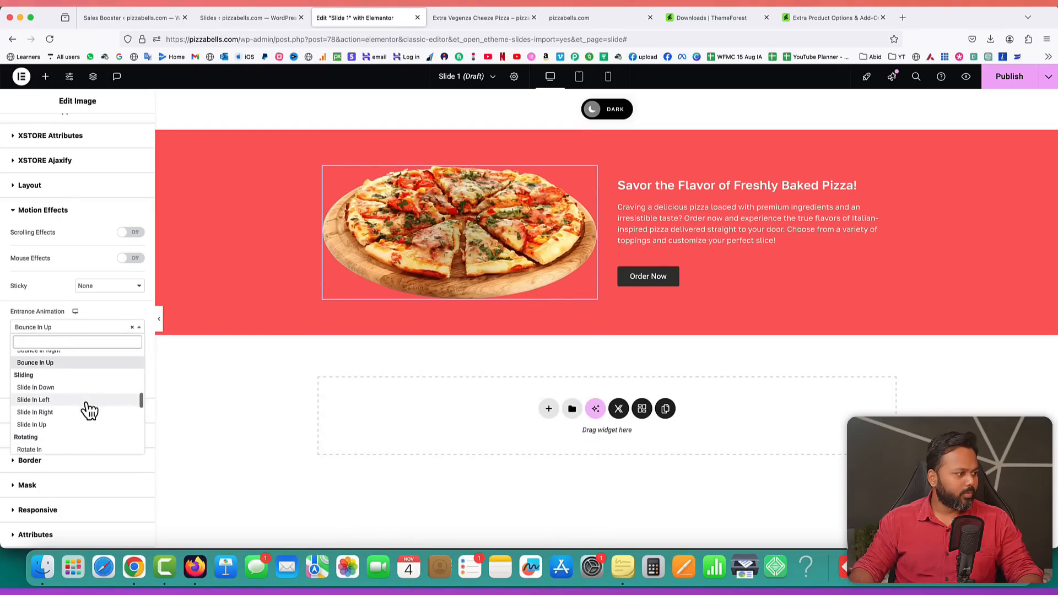
left_click(57, 406)
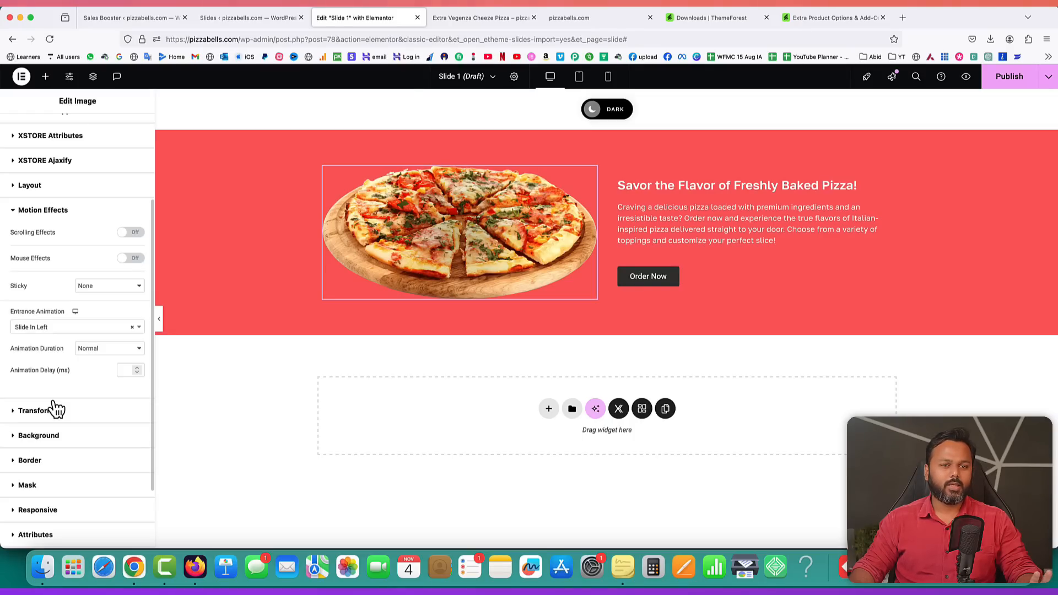
left_click(61, 328)
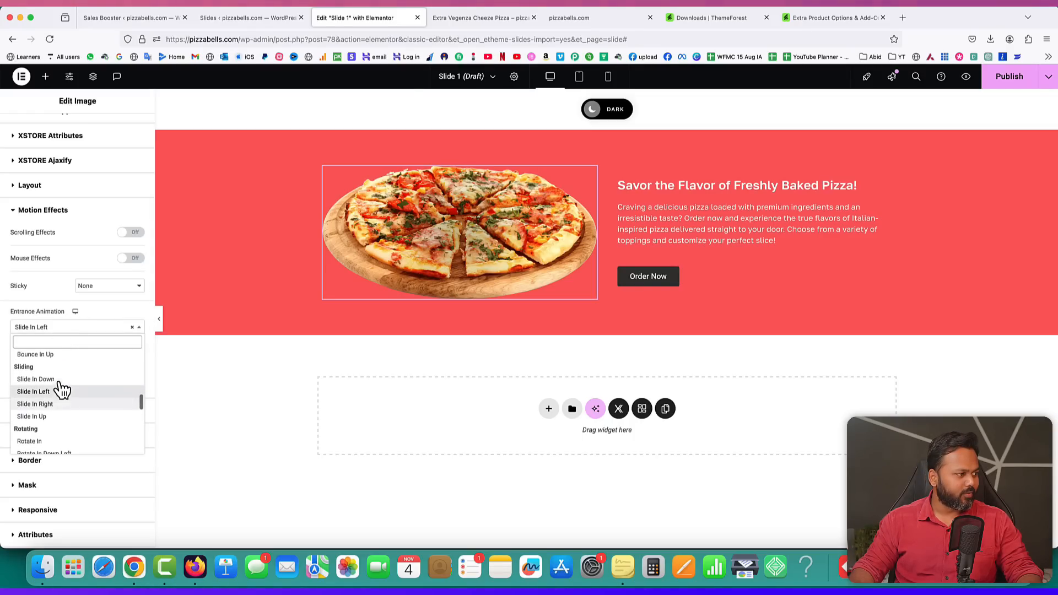
scroll(59, 386, "up", 5)
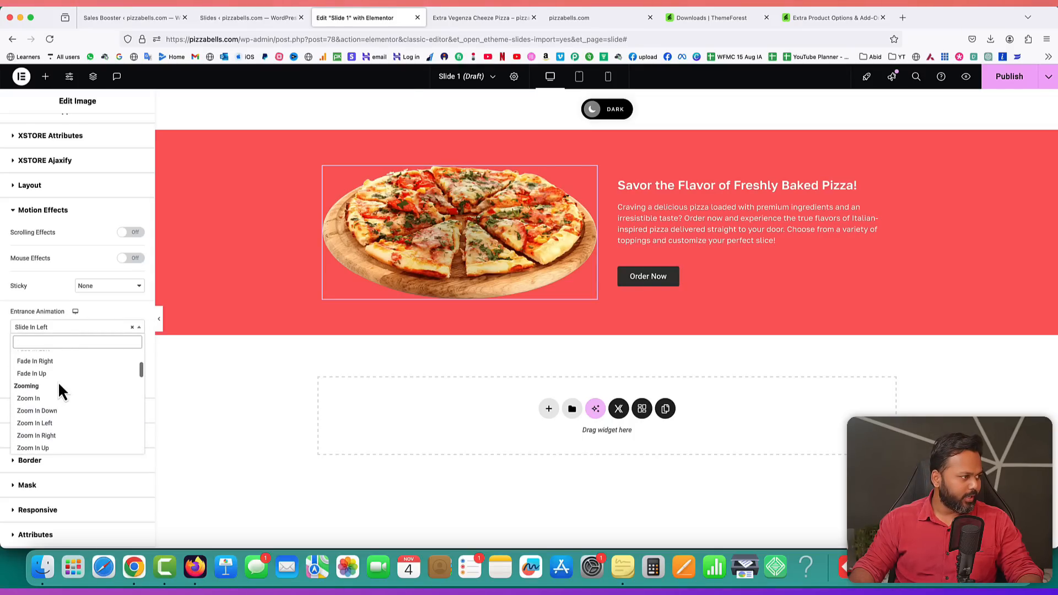
scroll(59, 386, "up", 2)
left_click(42, 370)
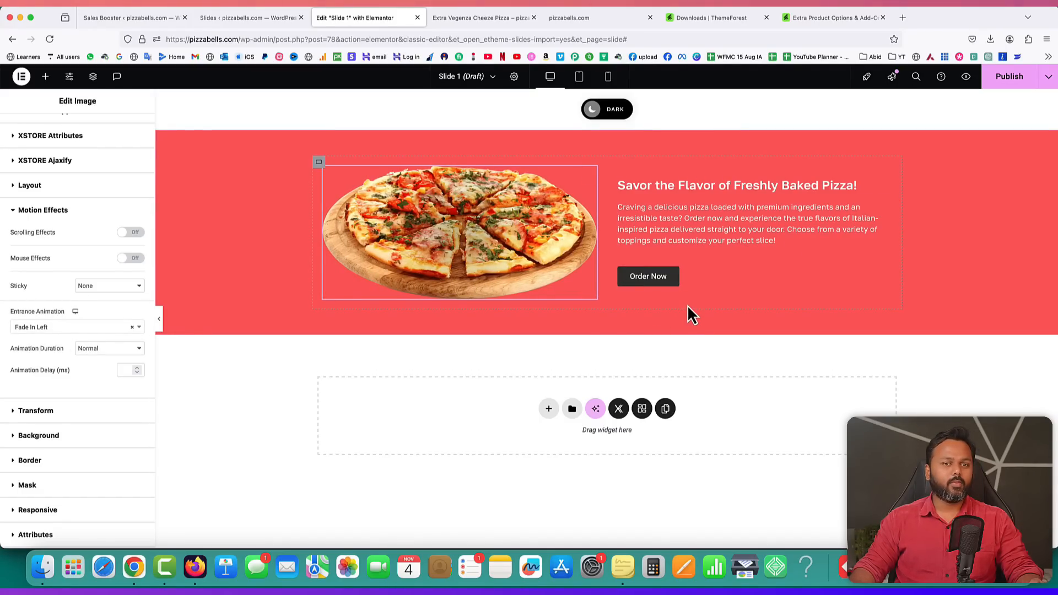
- Give the slide heading a Fade In Right entrance animation
left_click(657, 184)
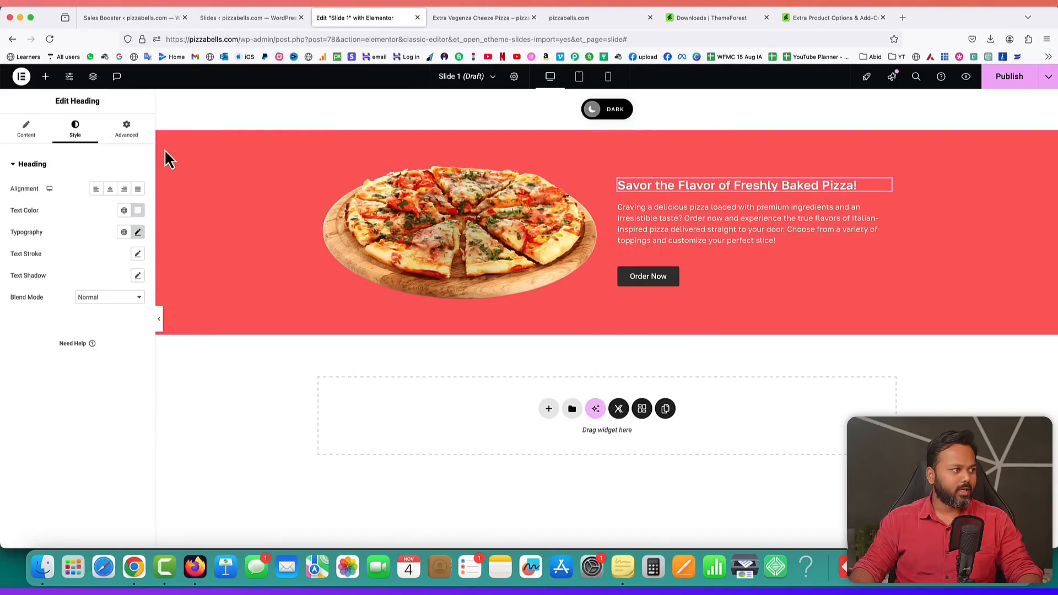
left_click(126, 130)
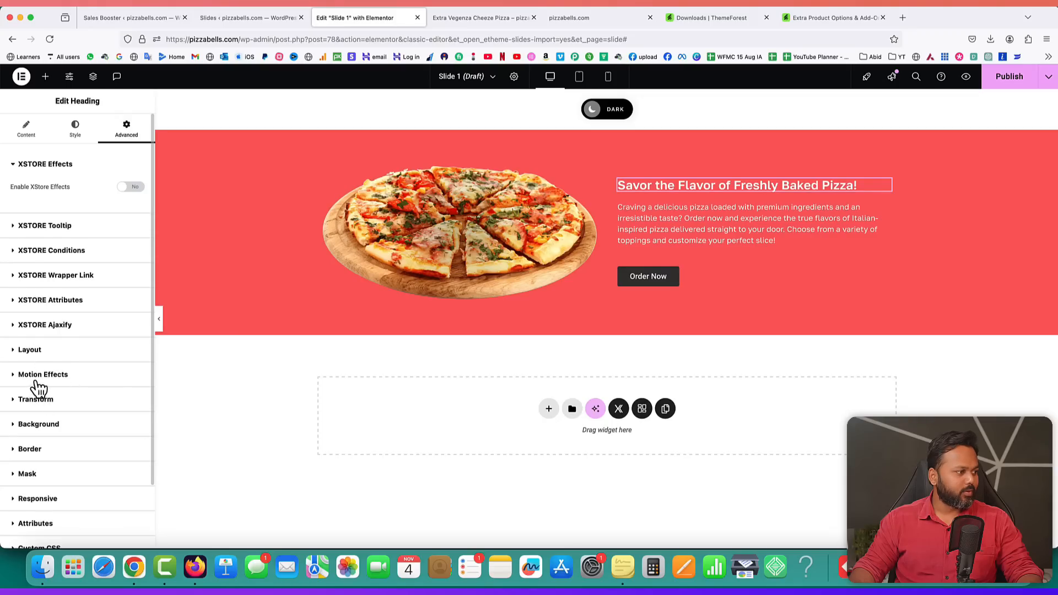
left_click(36, 377)
scroll(40, 381, "down", 2)
left_click(40, 381)
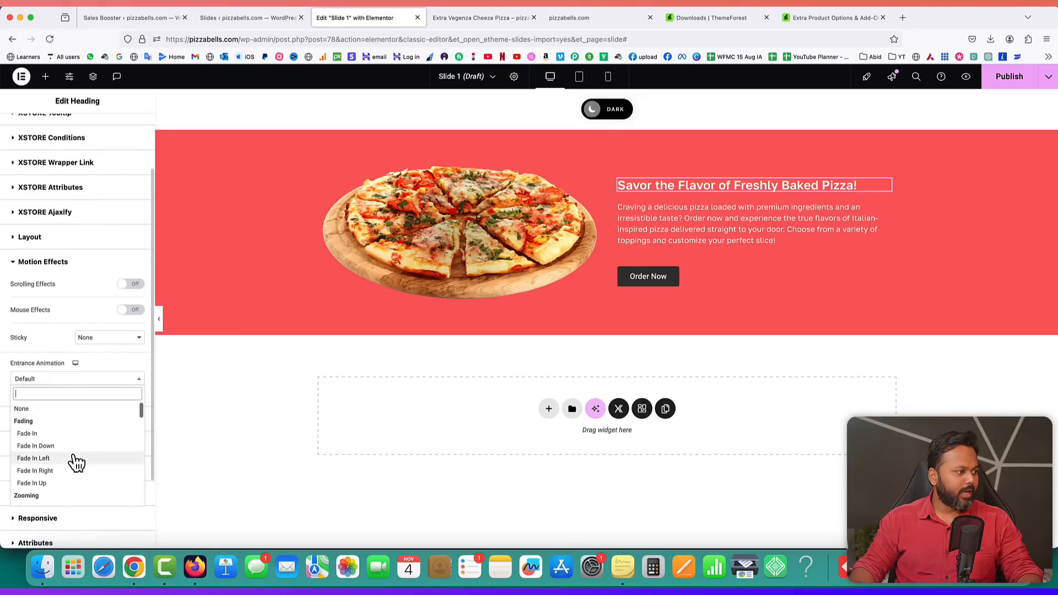
left_click(44, 471)
- Give the slide paragraph a Fade In Right entrance animation
left_click(650, 227)
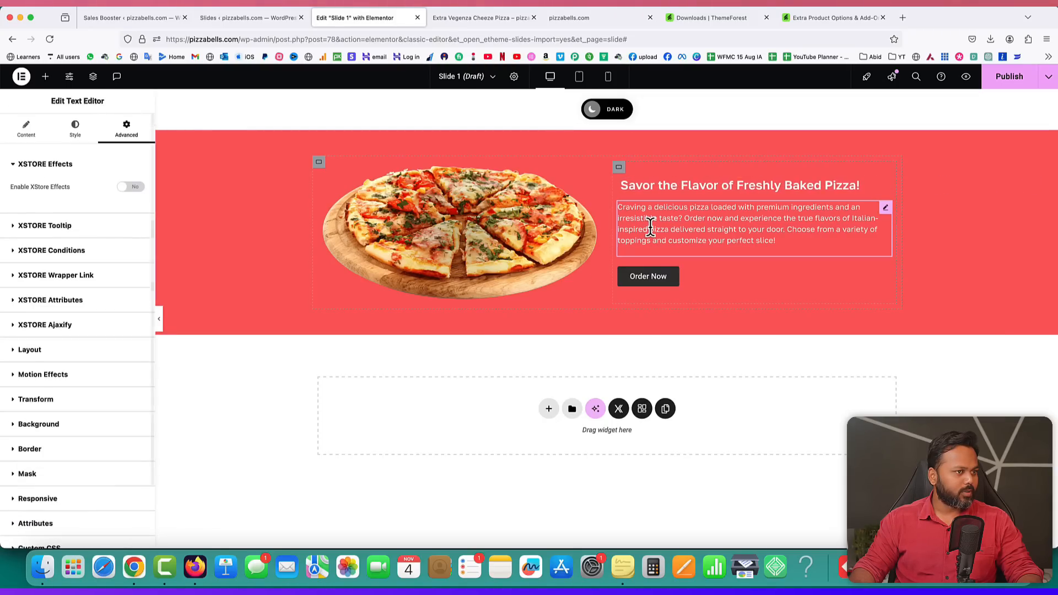
left_click(55, 351)
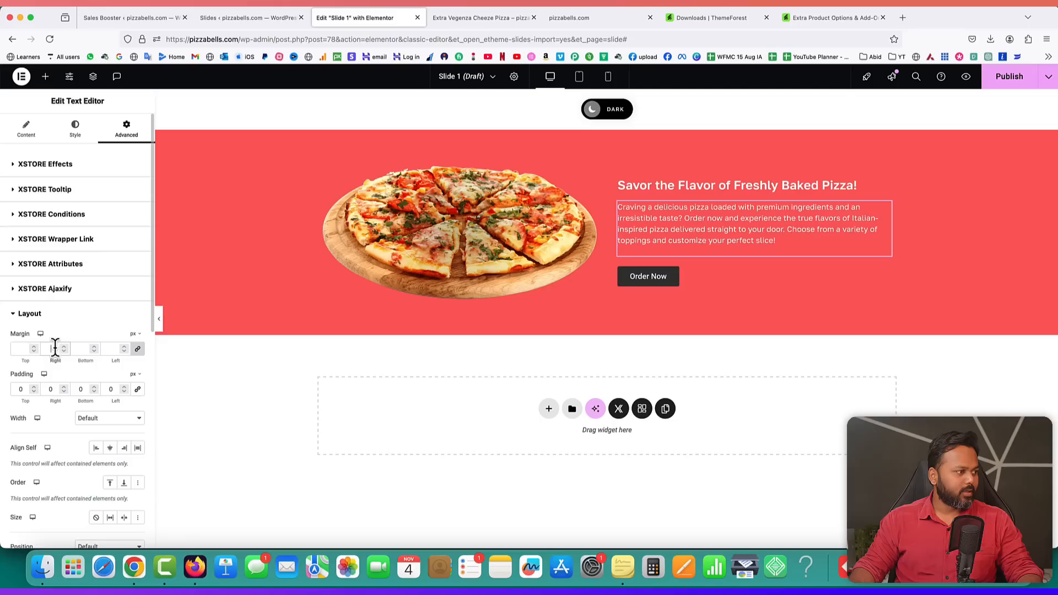
left_click(52, 317)
left_click(55, 309)
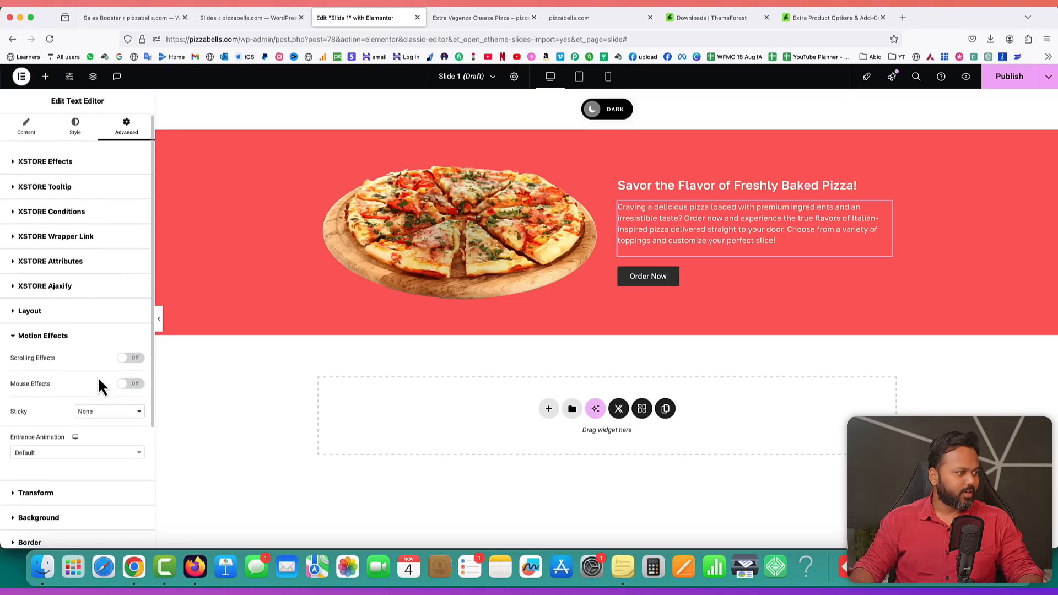
left_click(58, 373)
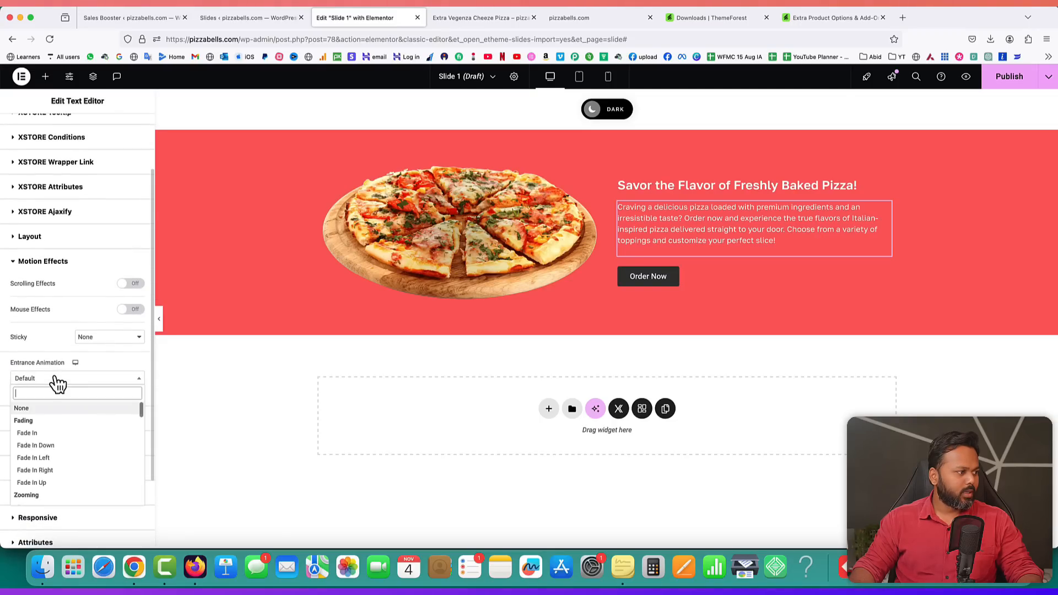
left_click(57, 470)
- Give the Order Now button a Fade In Right entrance animation and publish Slide 1
left_click(682, 284)
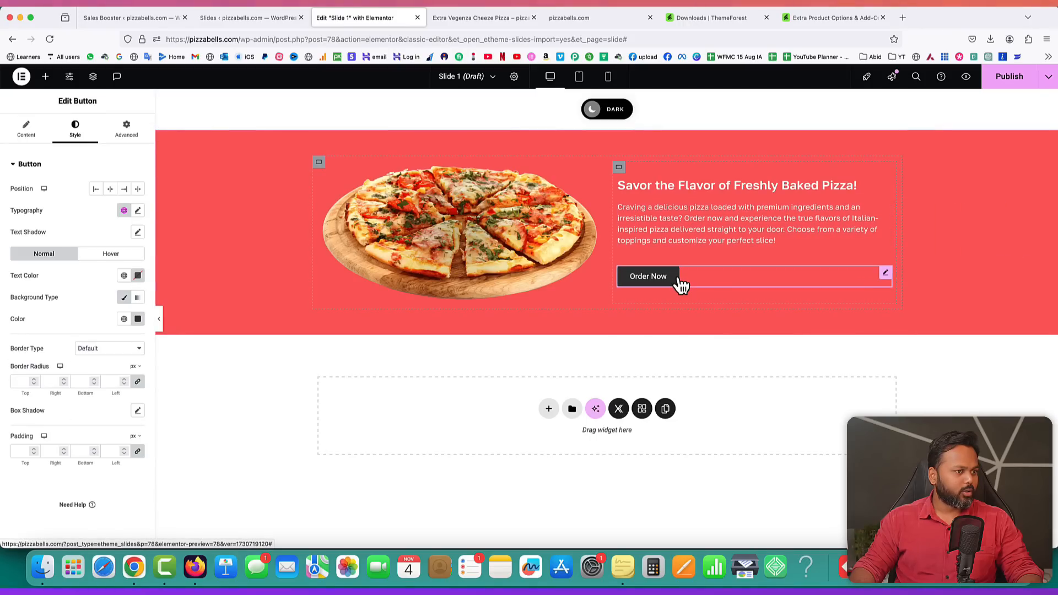
left_click(126, 121)
scroll(56, 290, "down", 3)
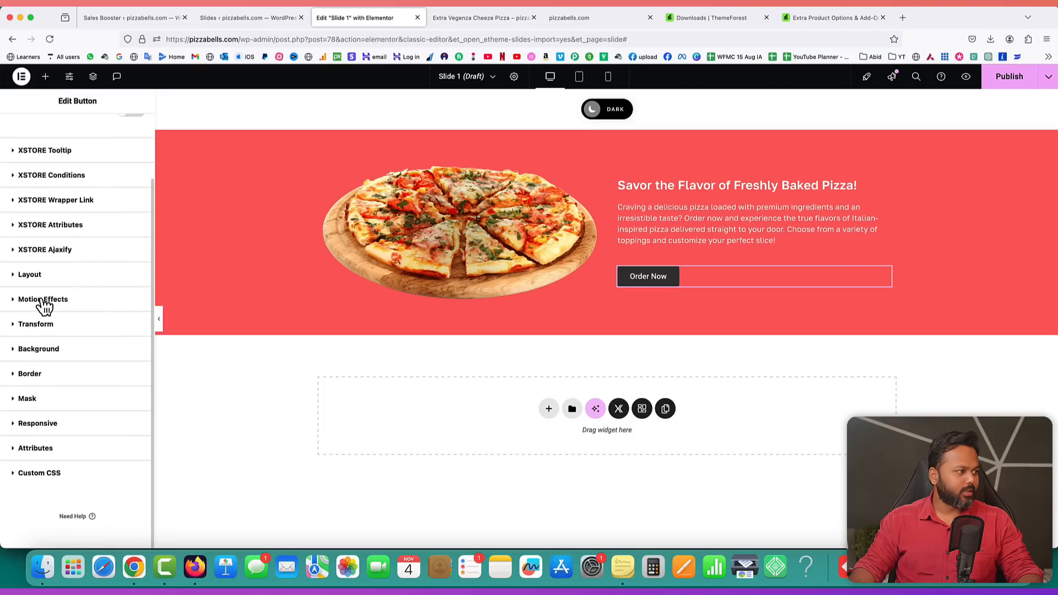
left_click(45, 301)
left_click(61, 456)
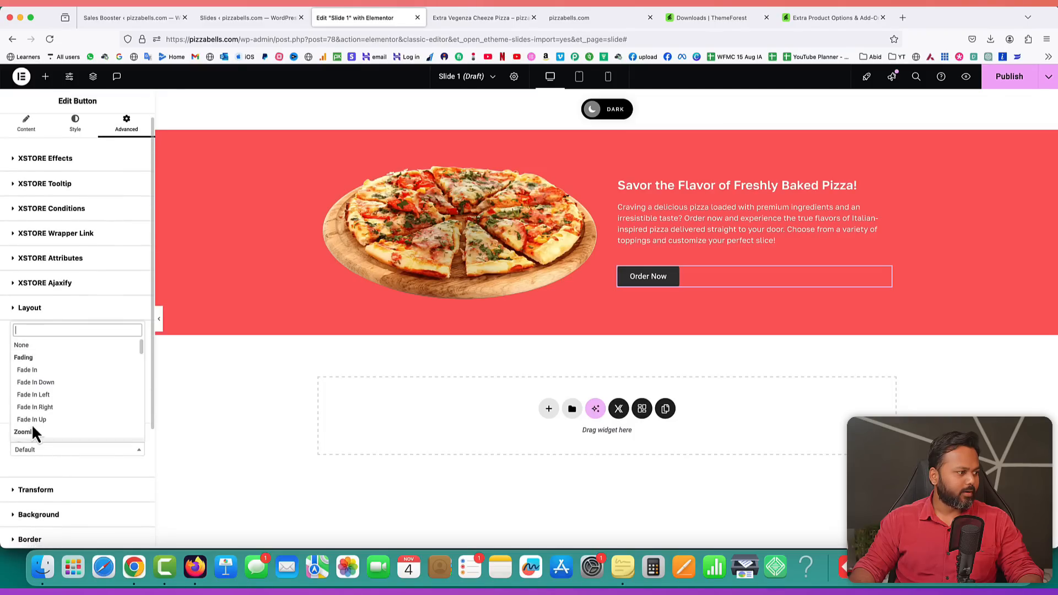
left_click(54, 408)
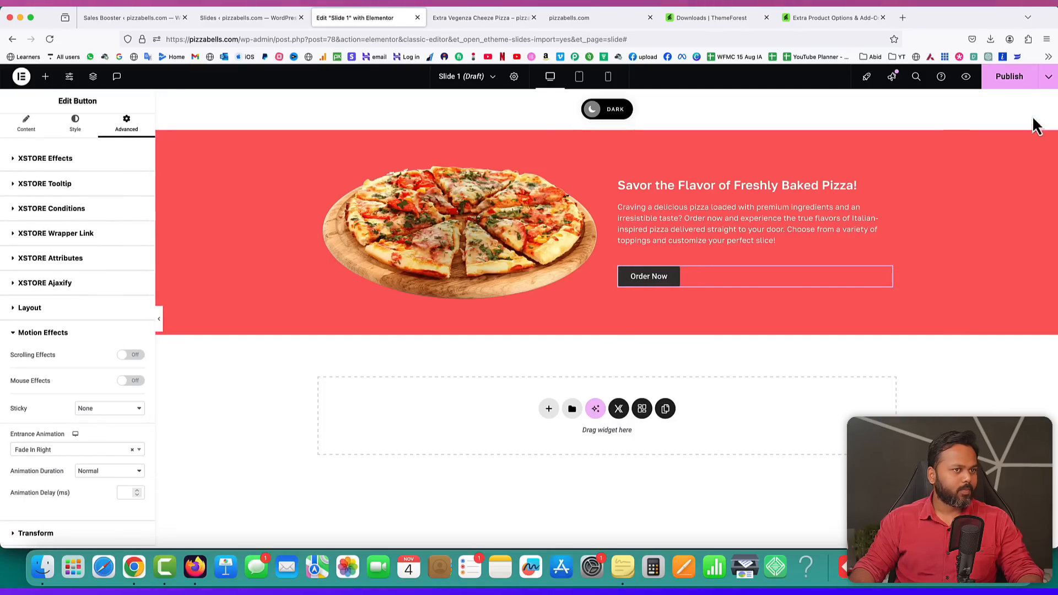
left_click(1013, 80)
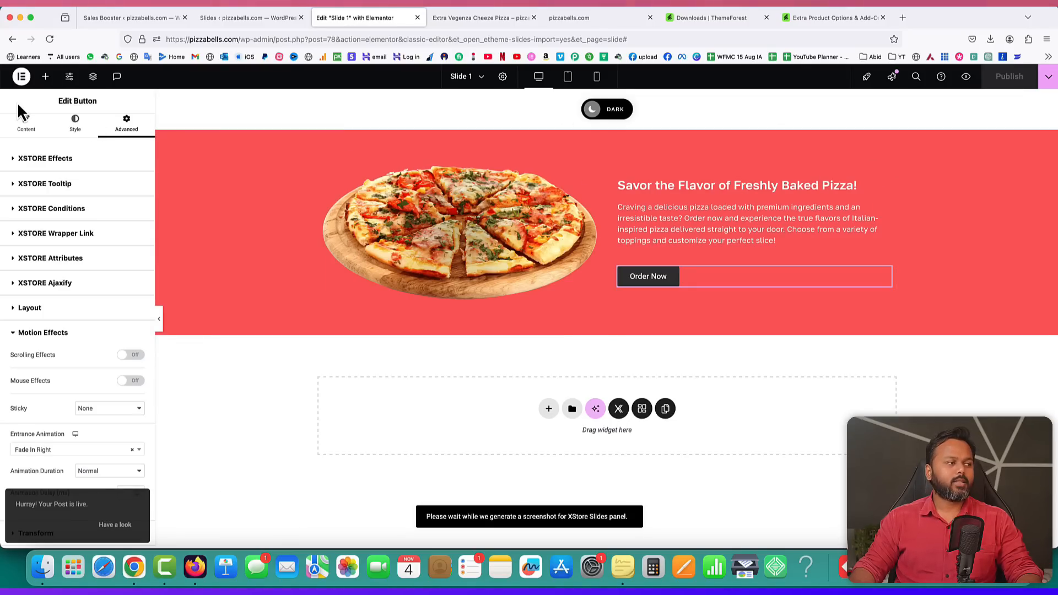
- Exit Elementor back to WordPress and go to Slides > All Slides
left_click(22, 77)
left_click(51, 180)
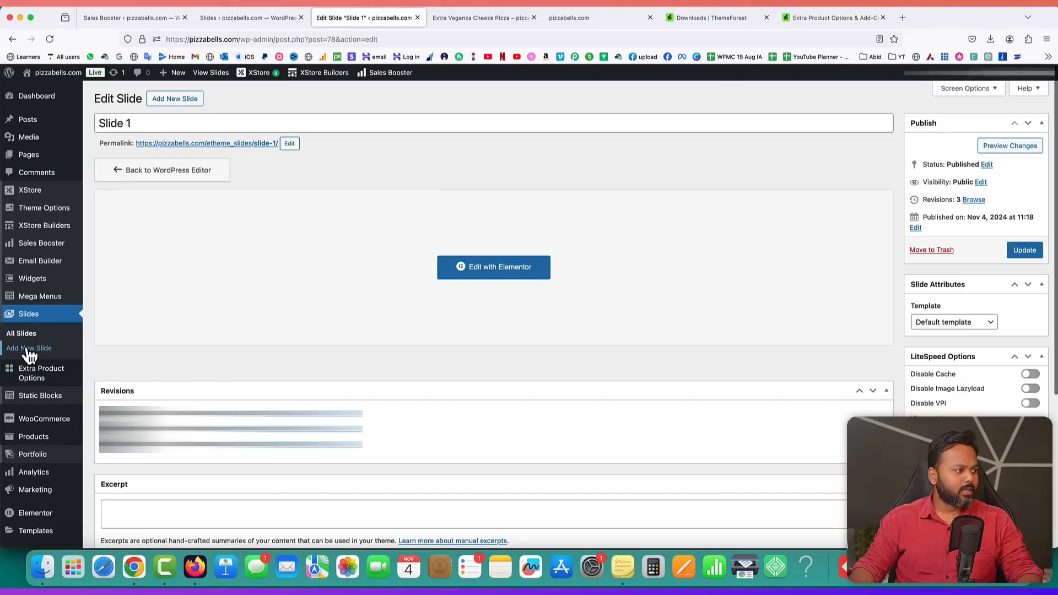
left_click(22, 335)
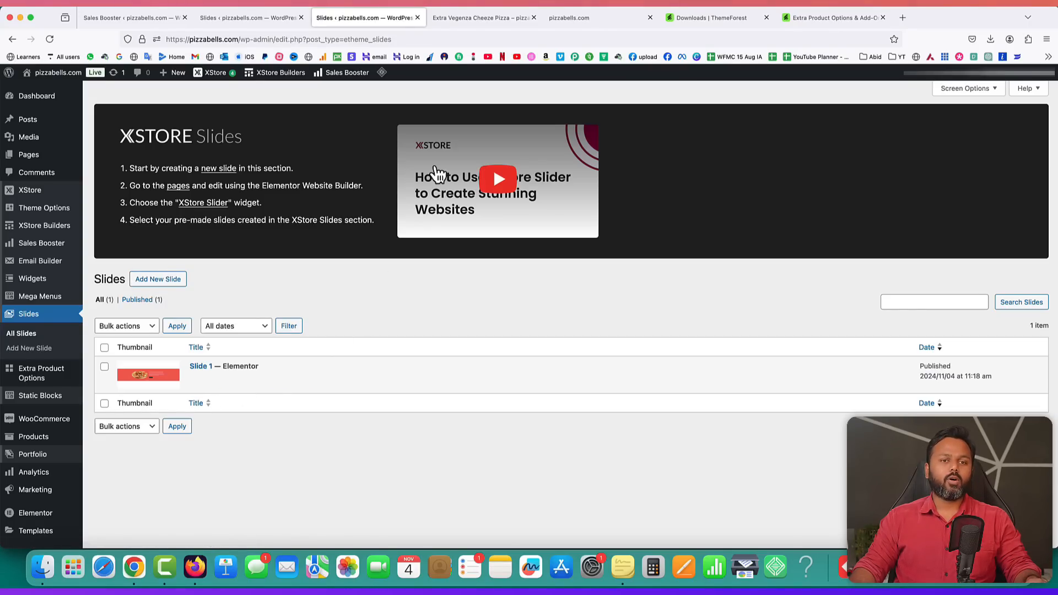
- Close the two duplicate Slides tabs and the Extra Vegenza Cheeze Pizza product tab
left_click(593, 28)
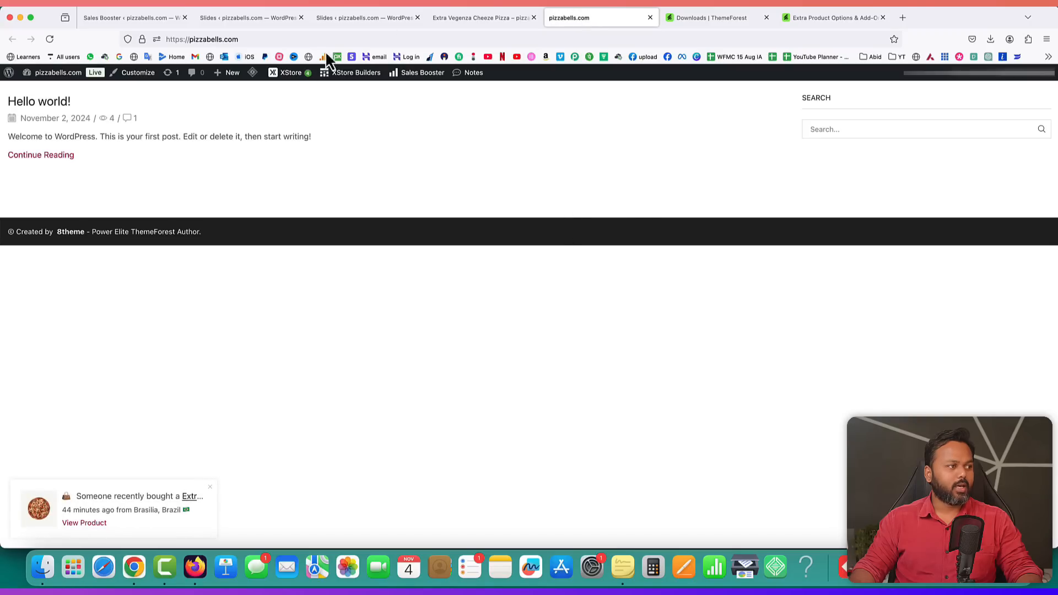
left_click(223, 24)
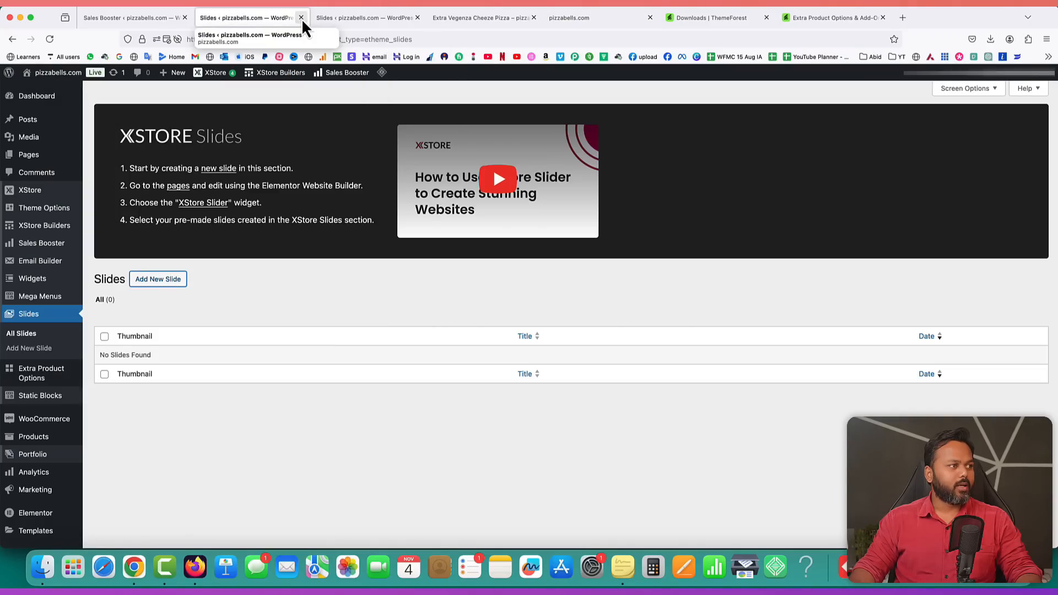
left_click(302, 18)
left_click(302, 18)
left_click(302, 17)
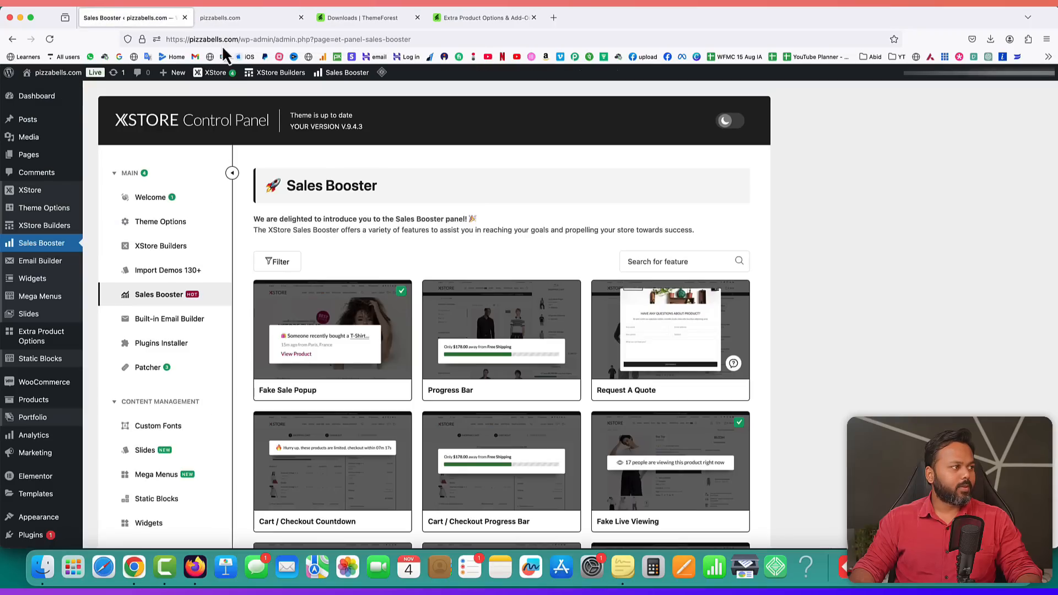
mouse_move(35, 156)
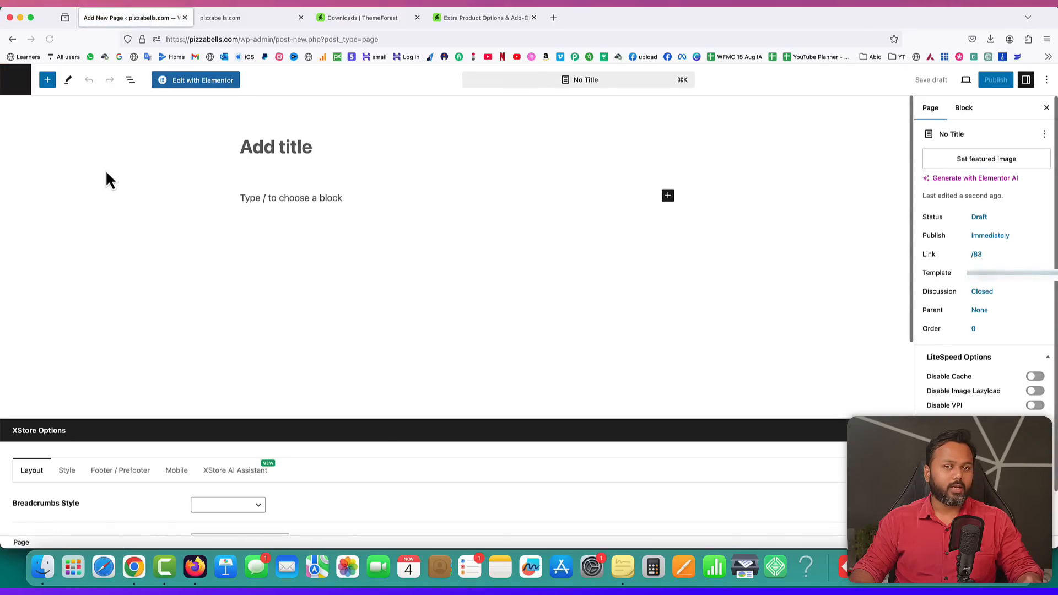
- Title the new page 'Home' and set its XStore breadcrumbs style to Disable
left_click(259, 153)
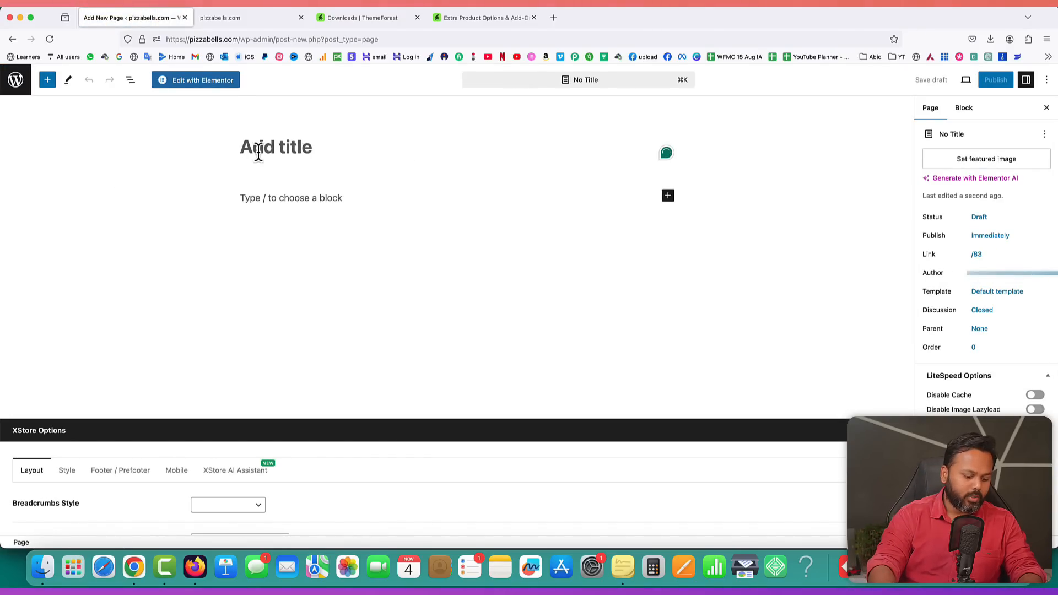
type("Home")
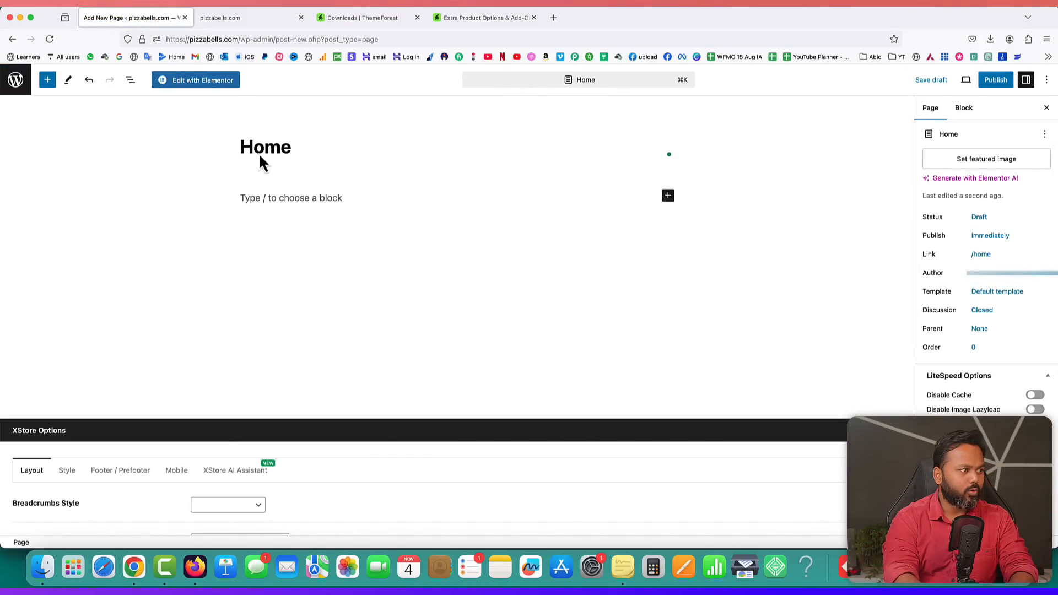
scroll(370, 229, "down", 10)
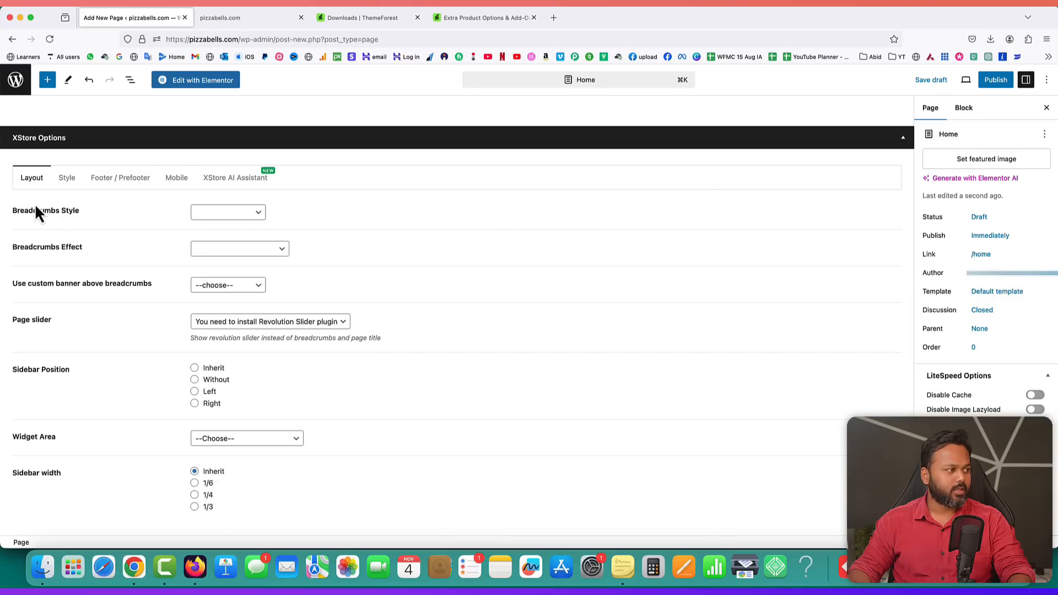
left_click(209, 217)
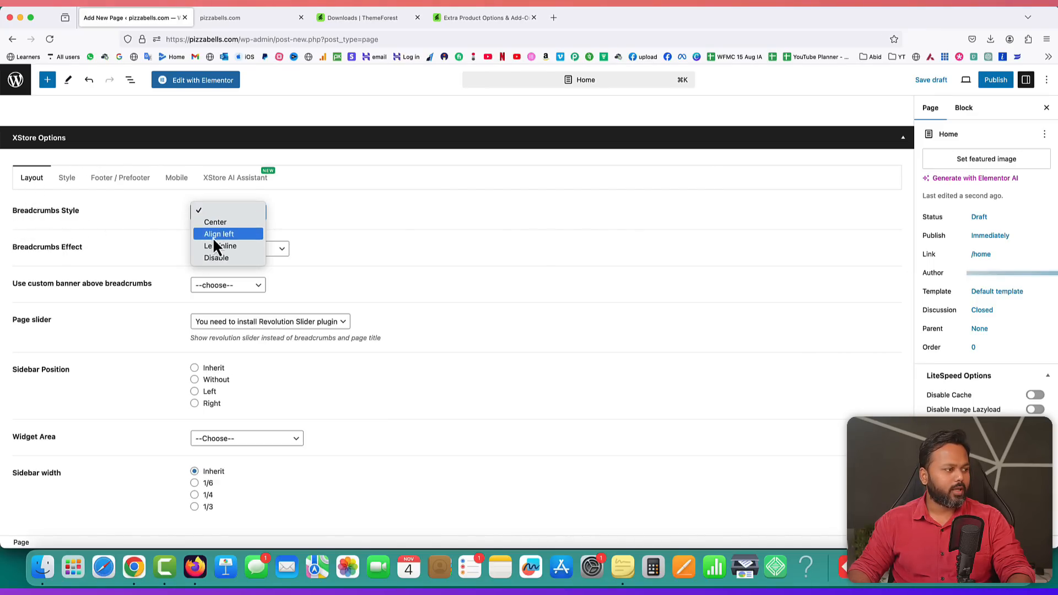
left_click(215, 257)
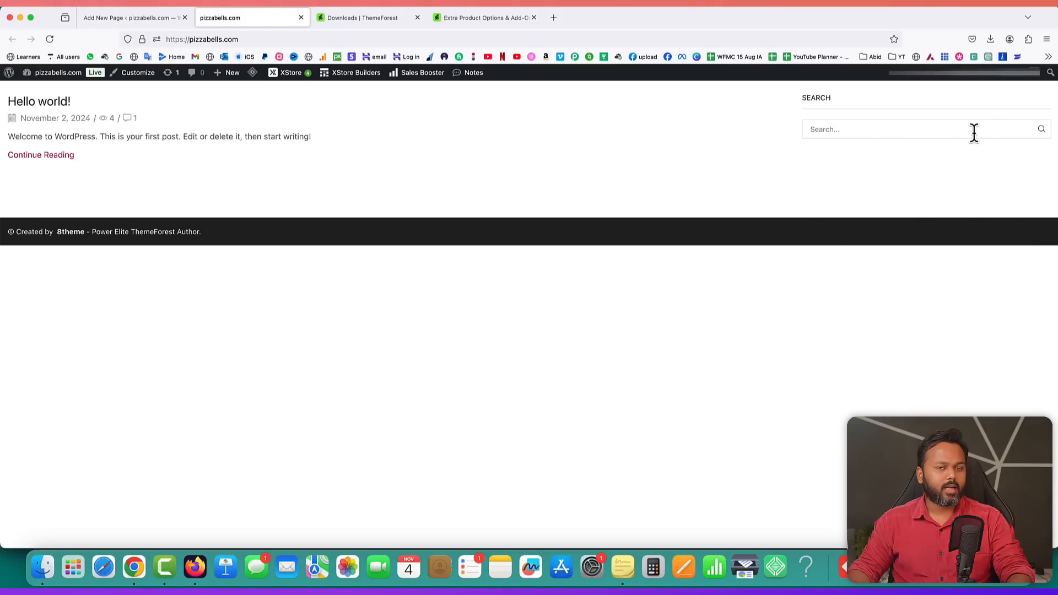
- Publish the Home page and confirm the publish
left_click(140, 22)
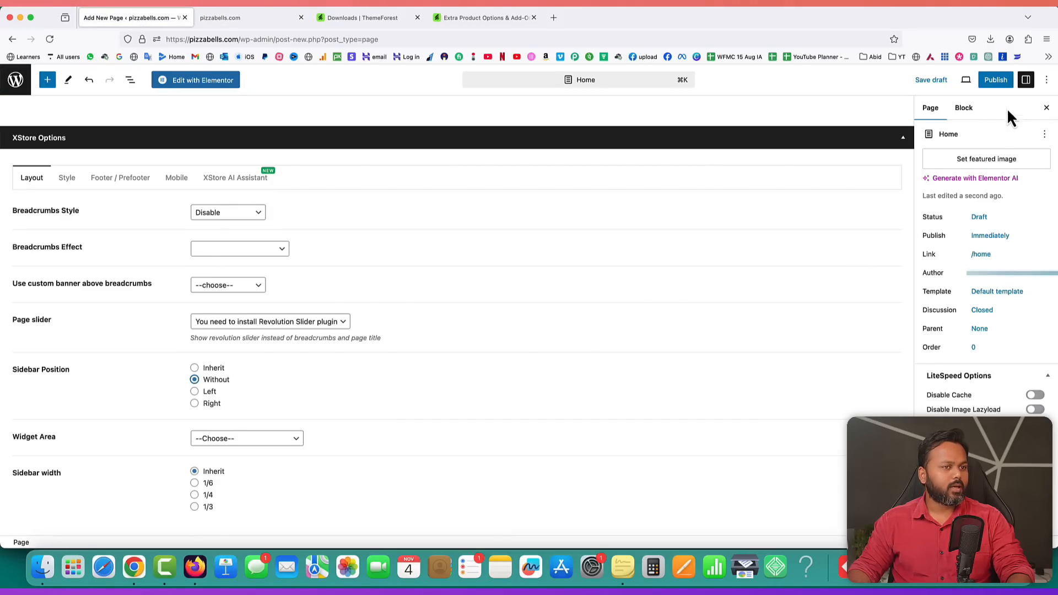
left_click(996, 80)
left_click(953, 79)
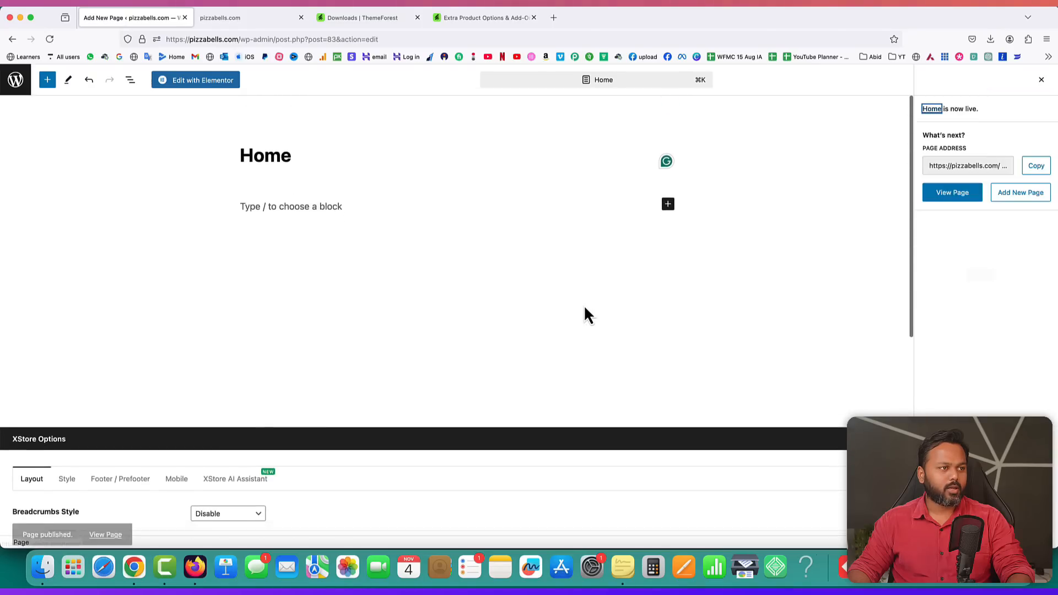
right_click(100, 527)
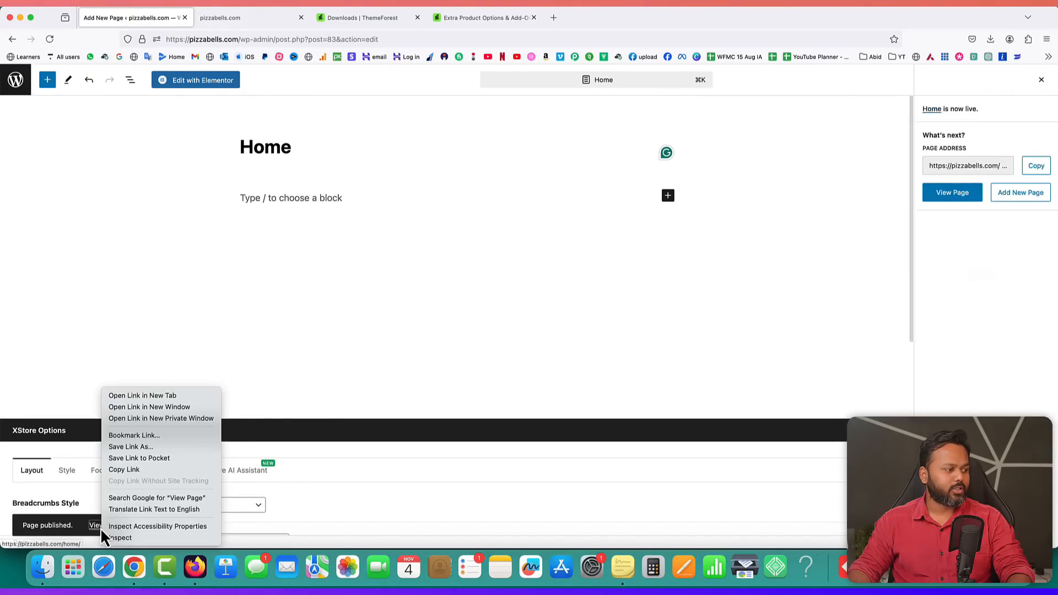
- View the live Home page in a new tab, then return to the Home page editor
left_click(143, 395)
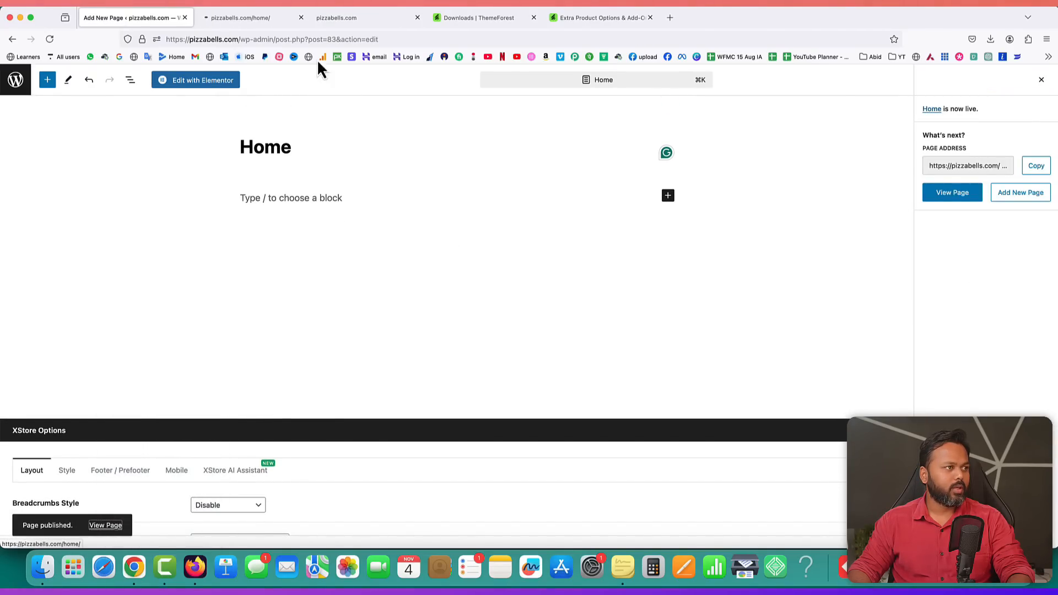
left_click(242, 19)
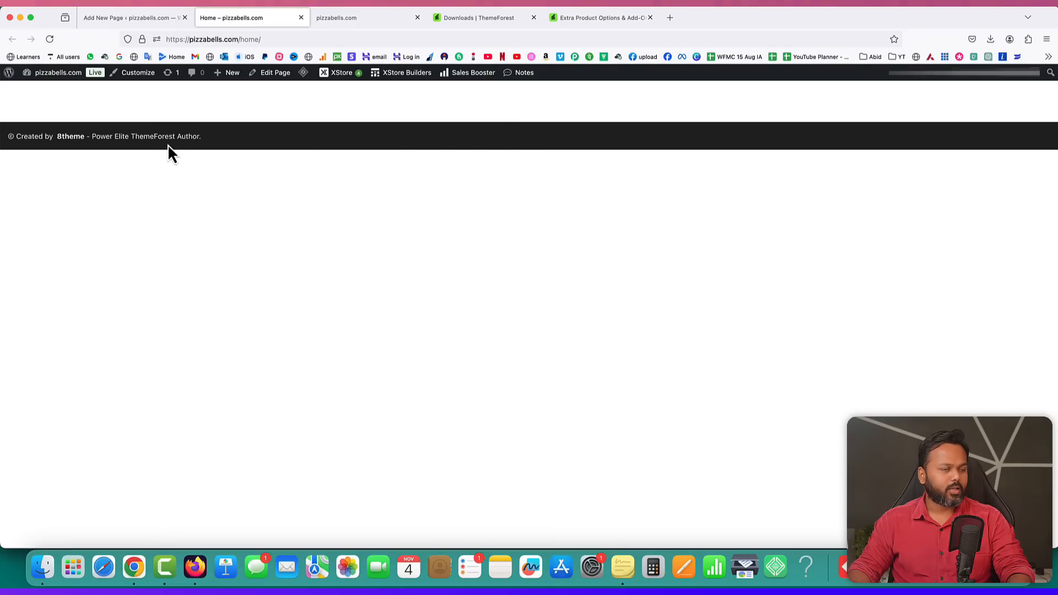
left_click(155, 22)
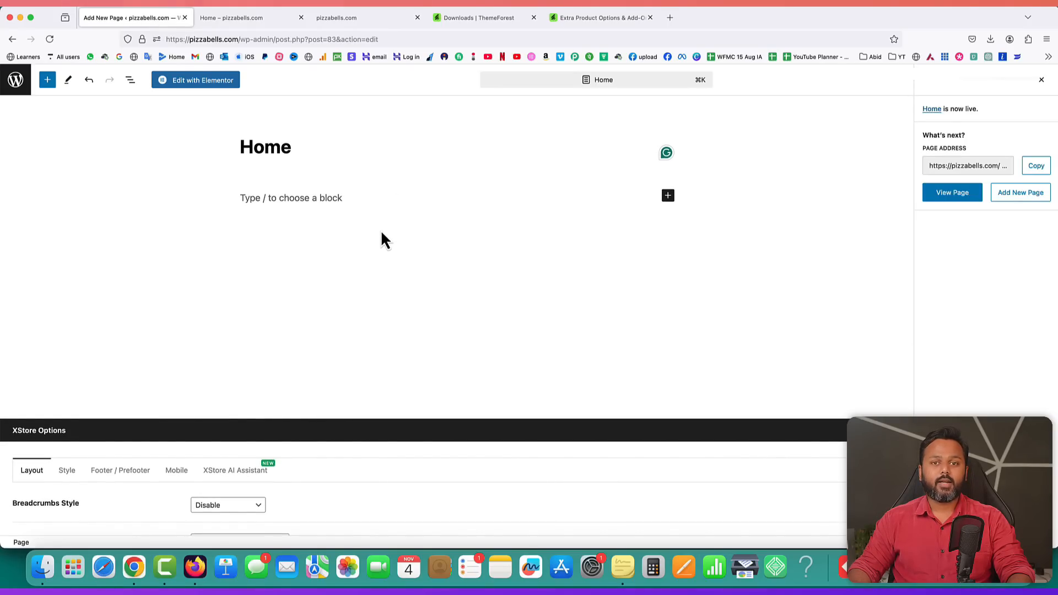
- In Elementor, add a one-column flexbox container and drop the XStore Slider widget, found via 'slide', into it
left_click(197, 82)
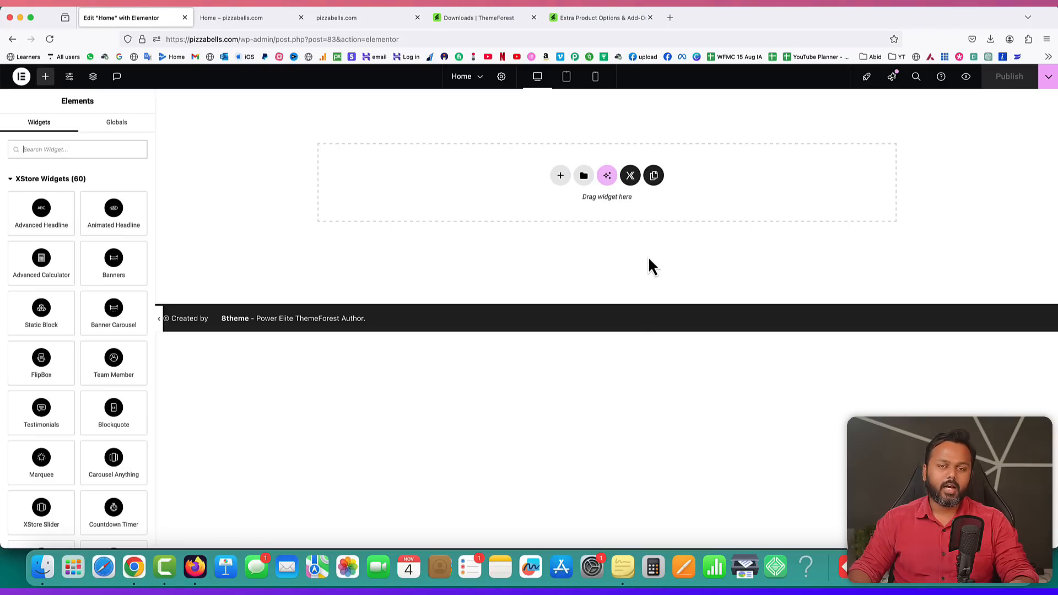
left_click(560, 178)
left_click(581, 217)
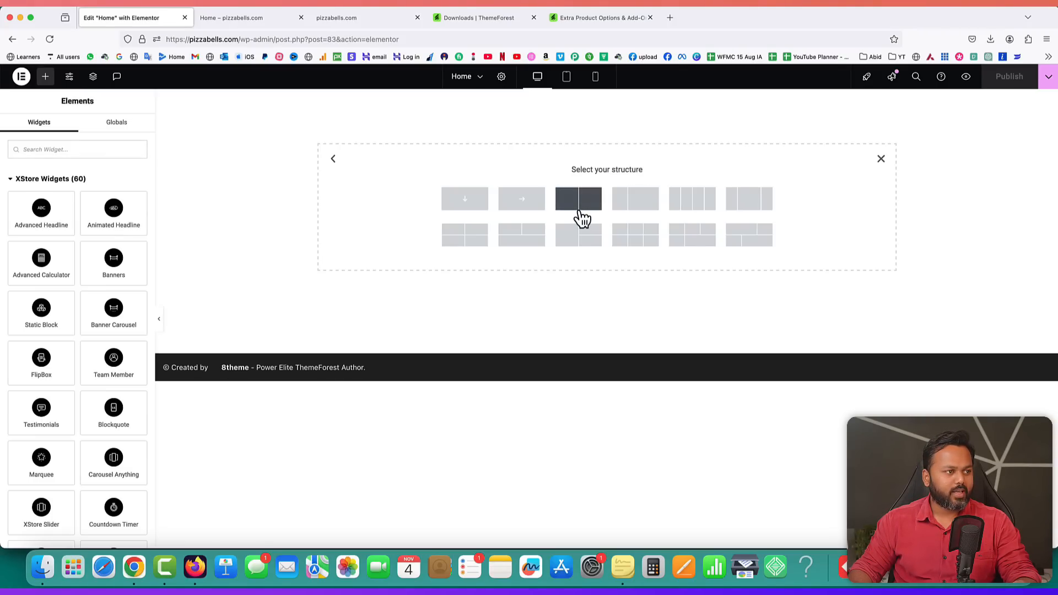
left_click(457, 201)
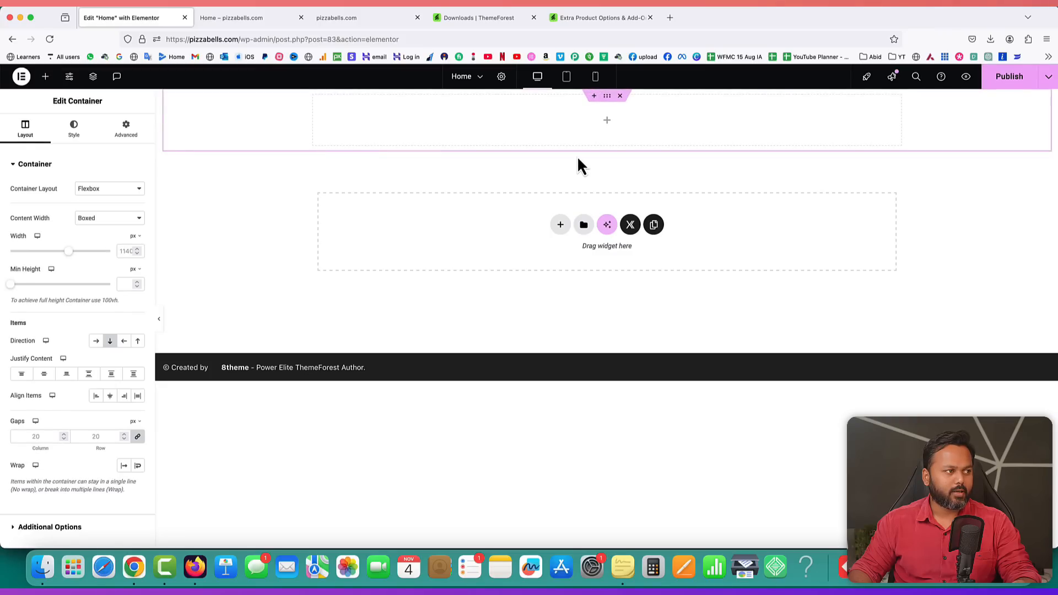
left_click(607, 121)
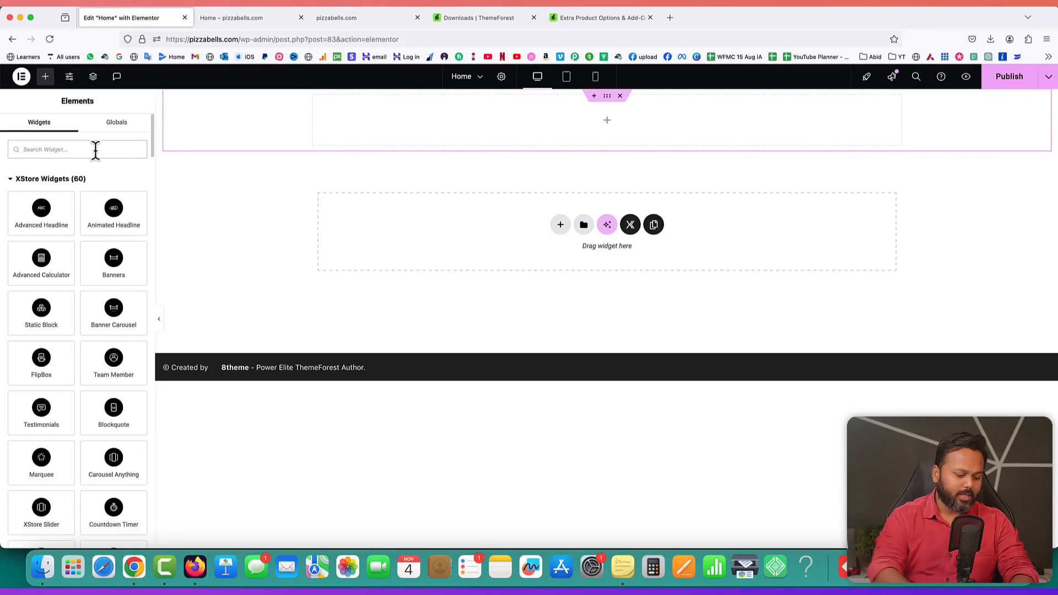
type("slide")
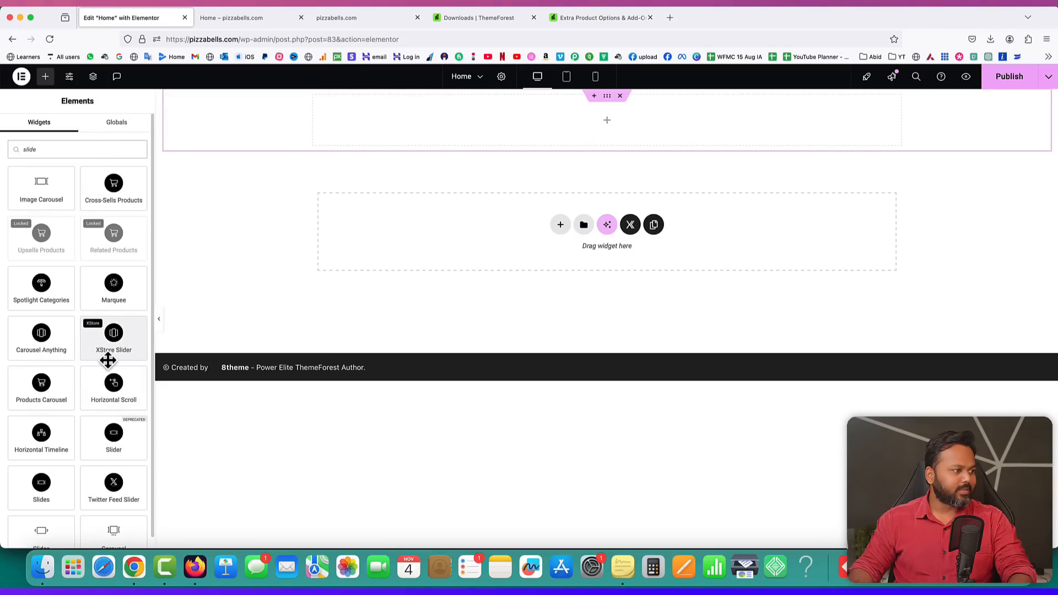
left_click_drag(113, 335, 445, 131)
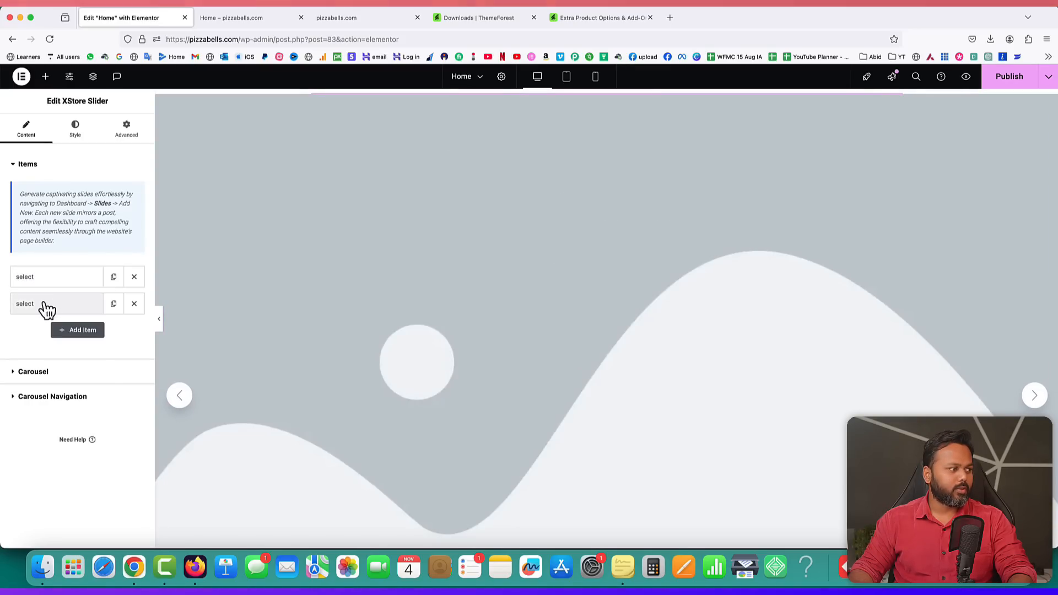
- Remove the empty slide item and assign Slide 1 to the remaining item
left_click(134, 303)
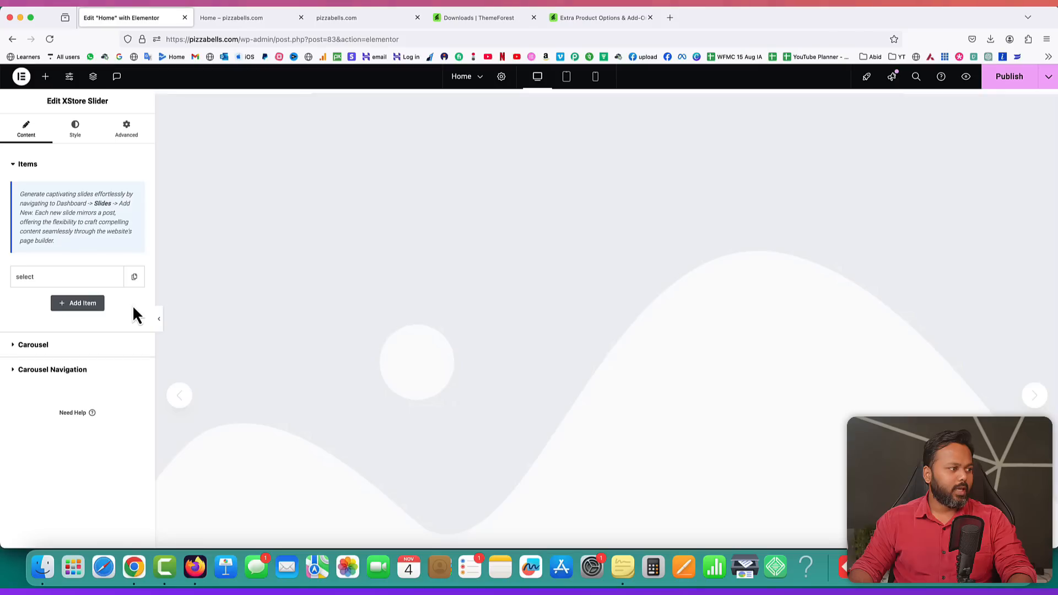
left_click(53, 285)
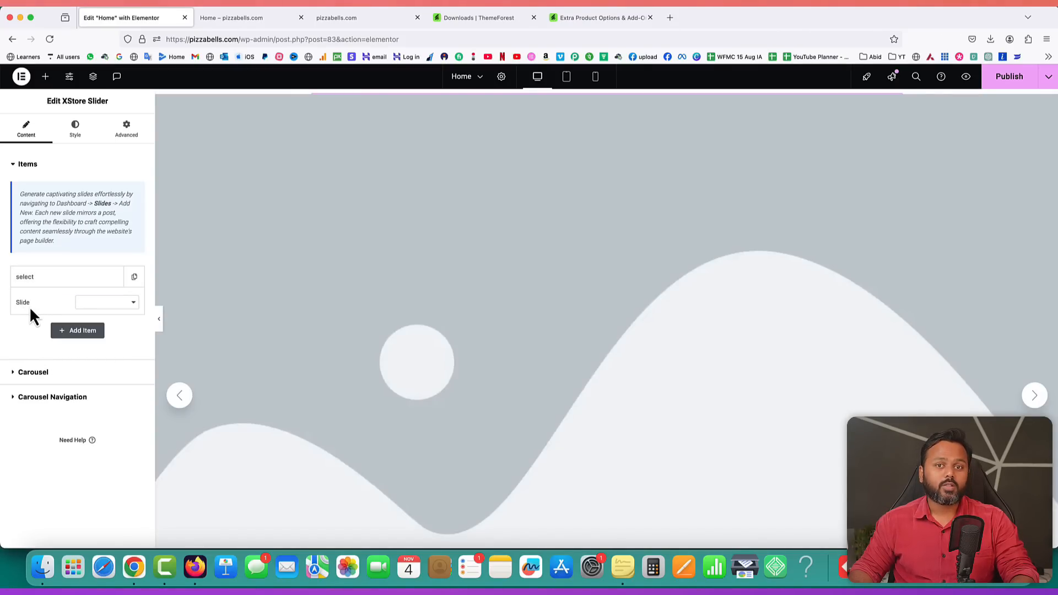
left_click(96, 303)
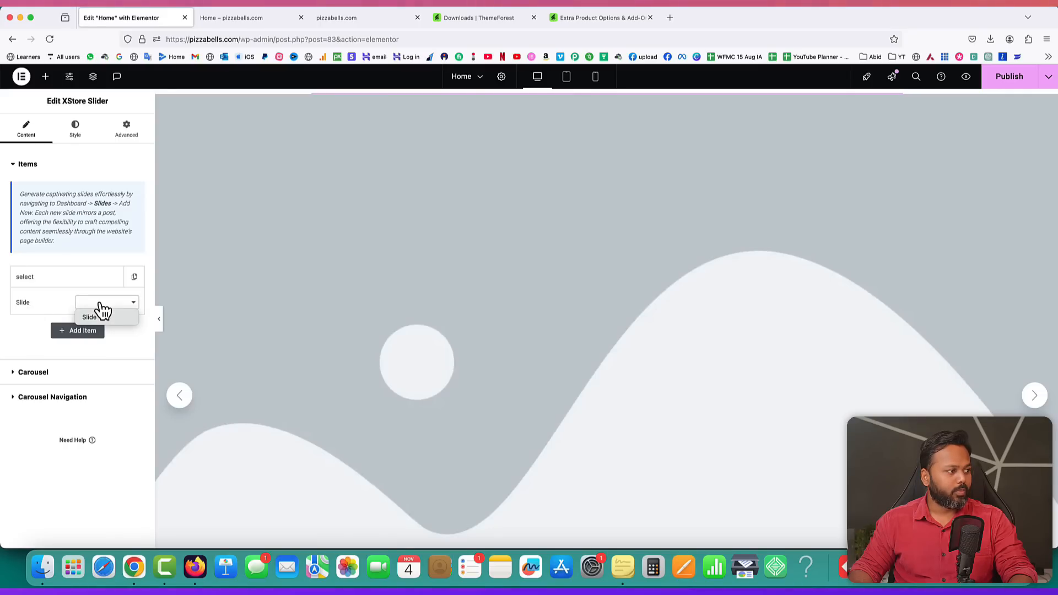
left_click(99, 317)
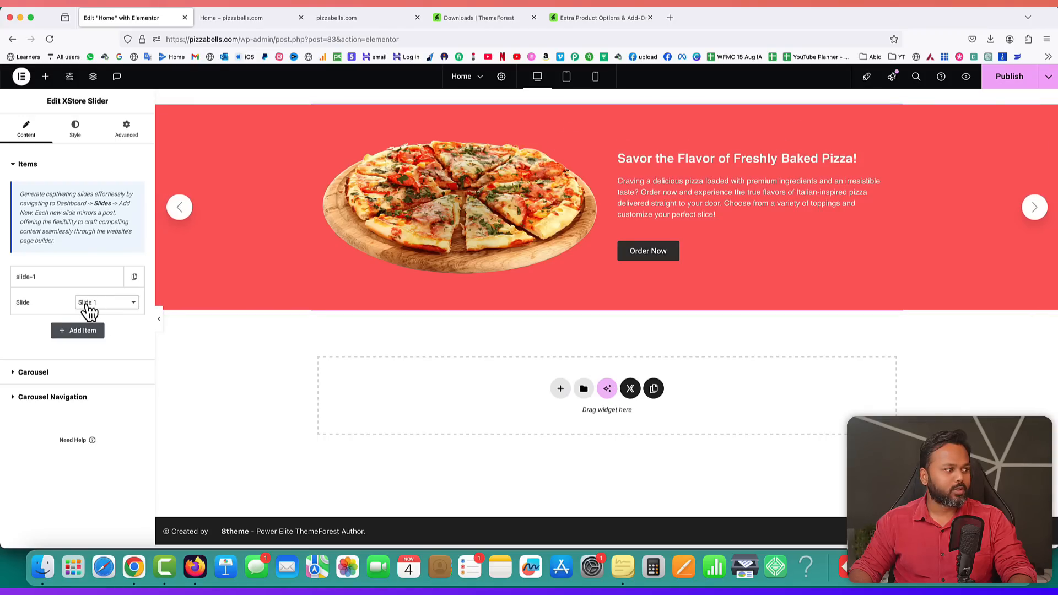
left_click(72, 284)
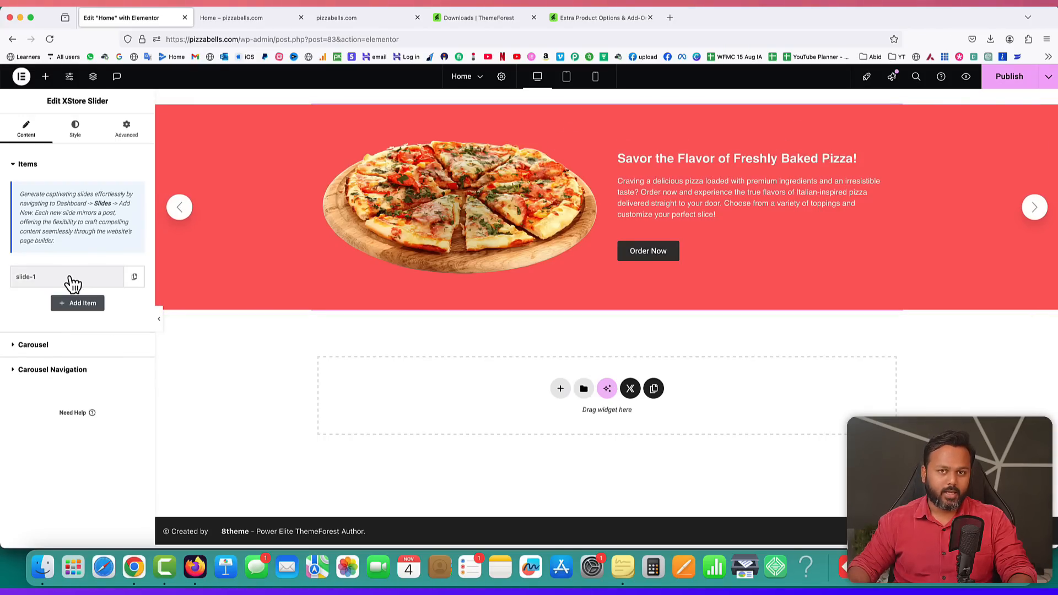
- Add a second item, delete it unassigned, and publish the Home page
left_click(74, 306)
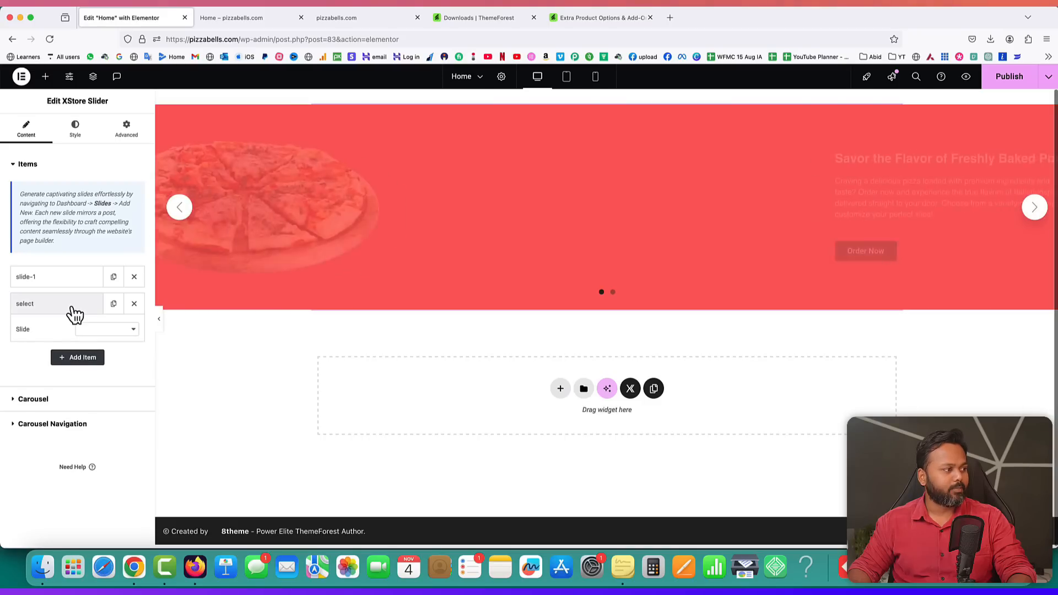
left_click(102, 330)
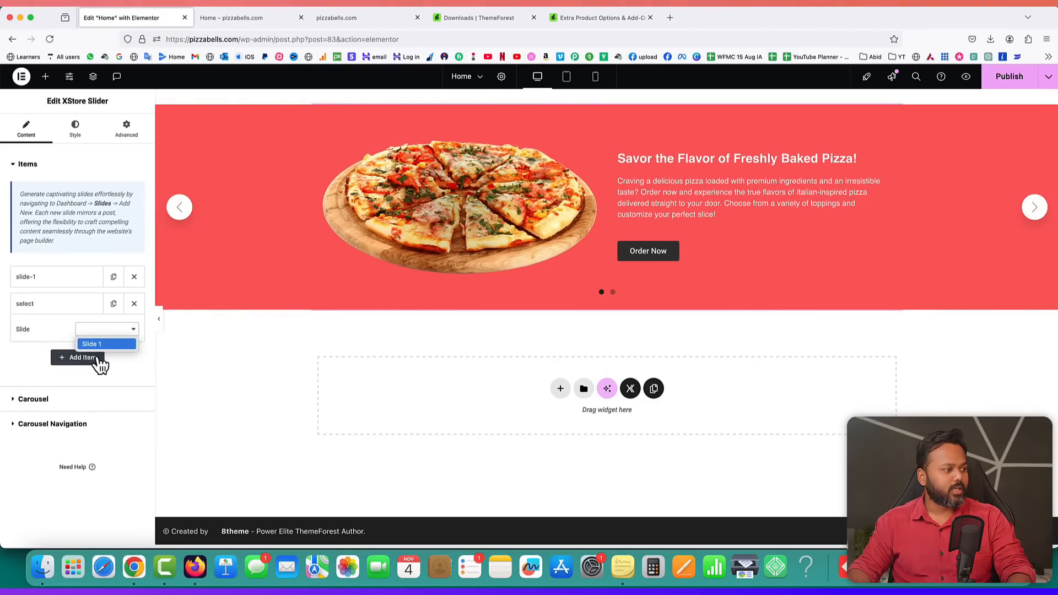
left_click(57, 331)
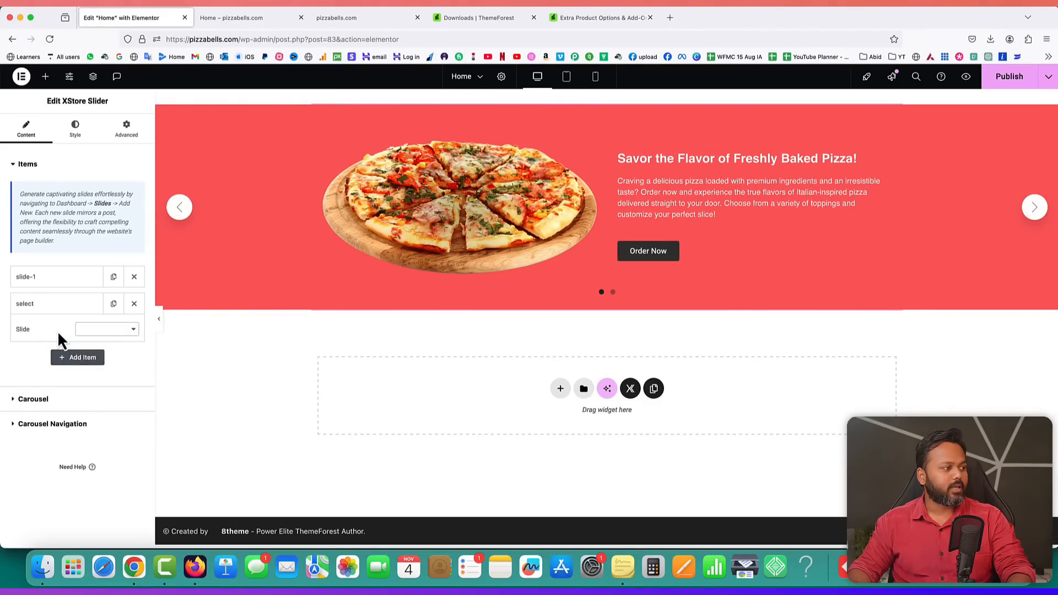
left_click(134, 303)
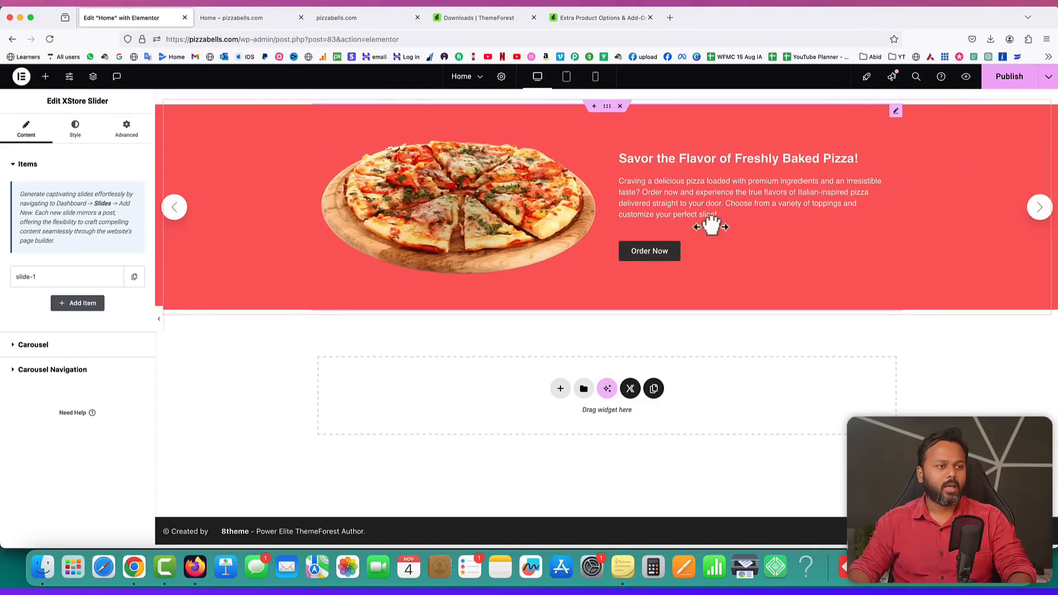
left_click(1007, 83)
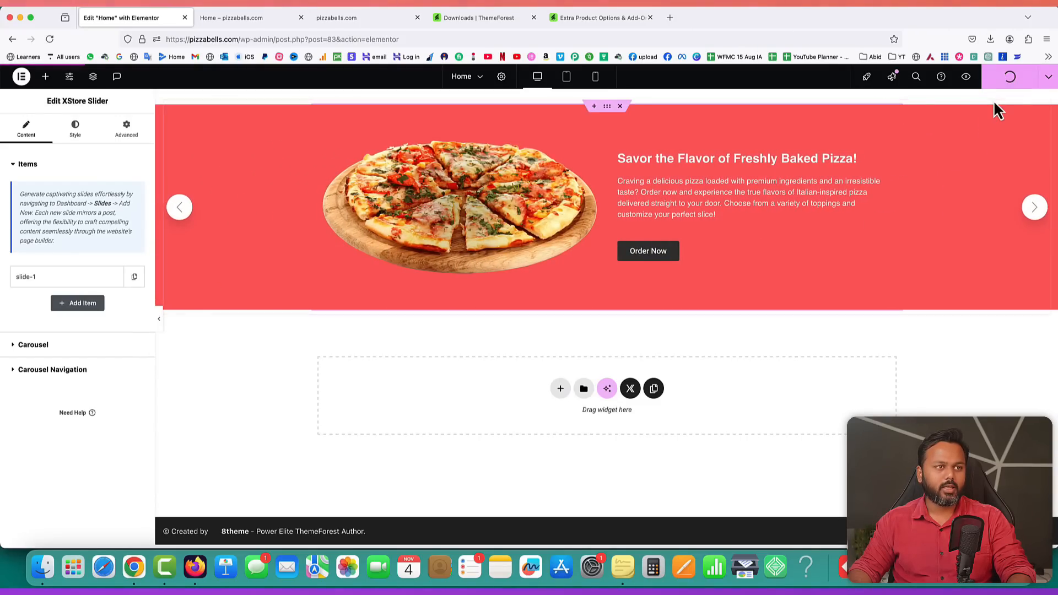
- Reload the live Home page and advance its pizza slider to check it
left_click(369, 18)
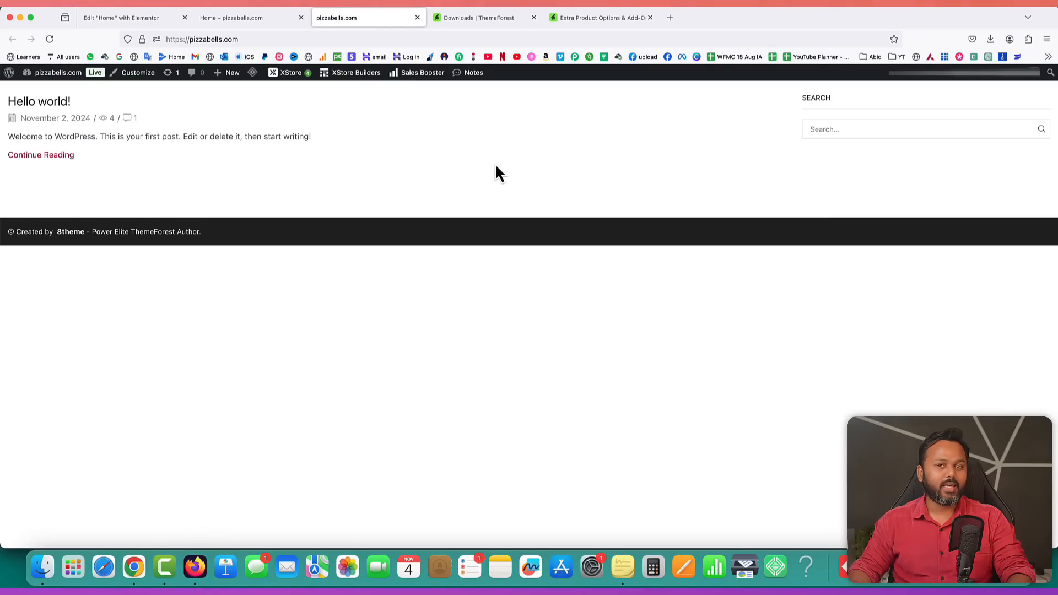
left_click_drag(240, 40, 183, 39)
left_click(314, 322)
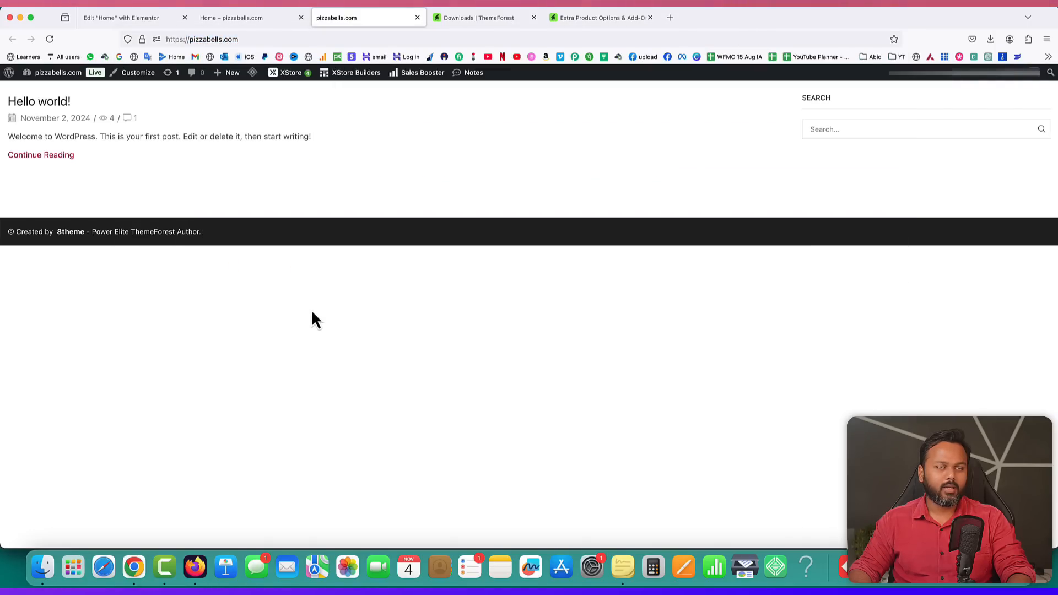
left_click(253, 20)
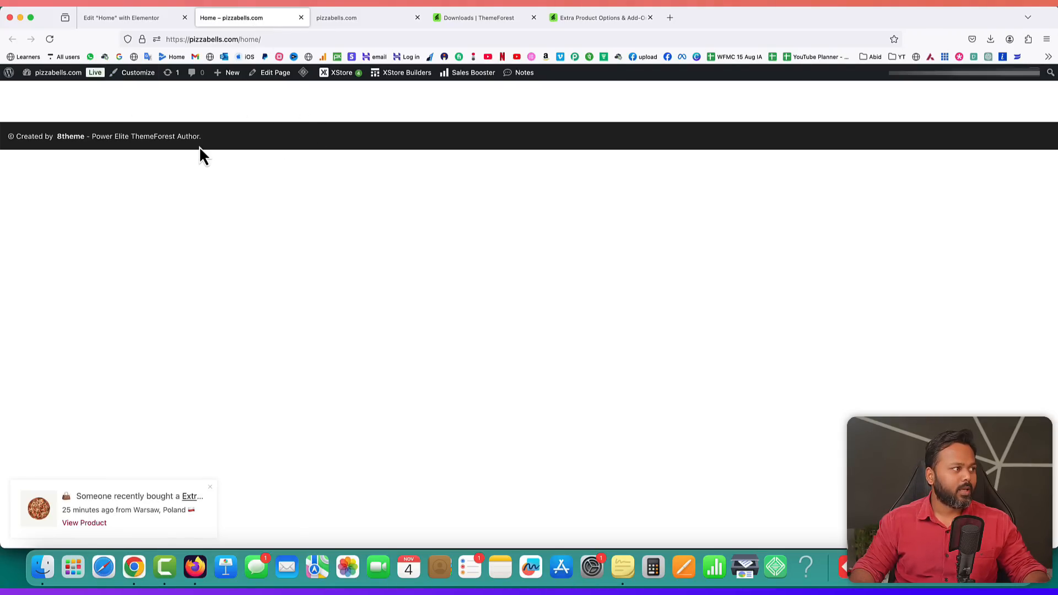
key("super+r")
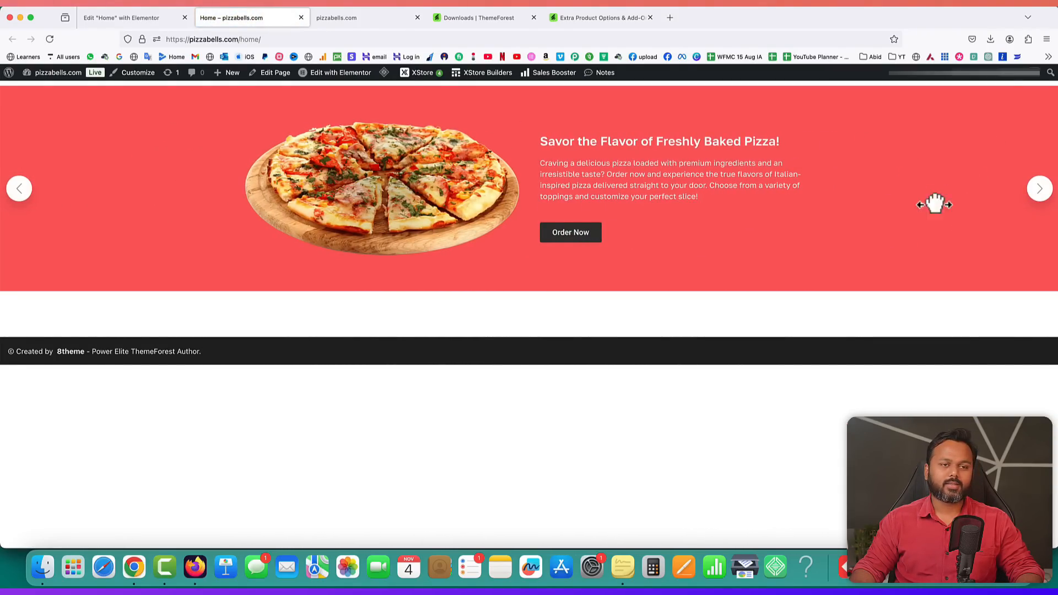
left_click(1041, 190)
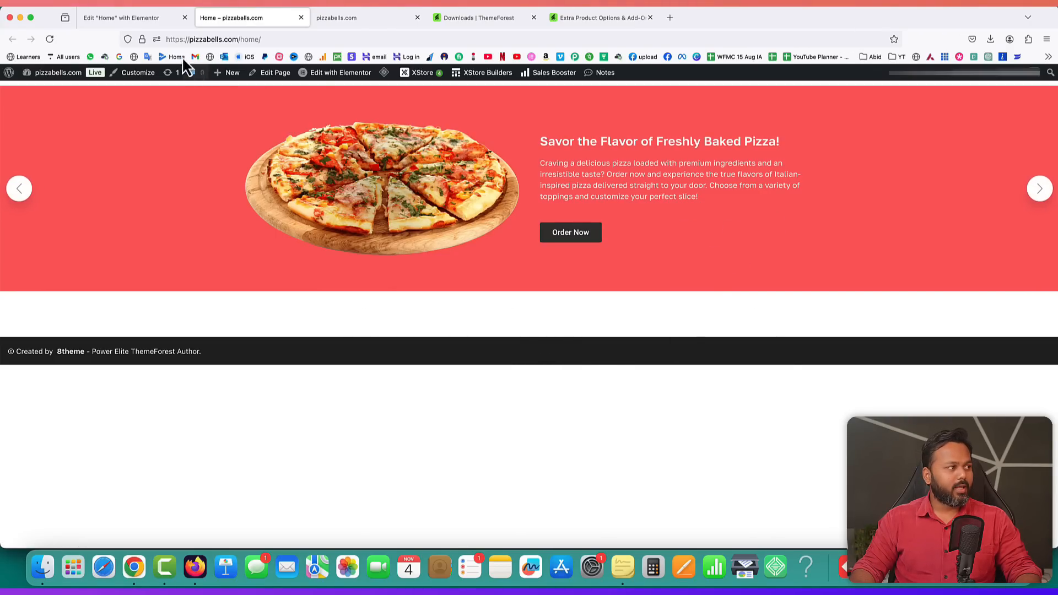
- Load the admin dashboard in a new tab, show Products > All Products, then return to Home
left_click(352, 18)
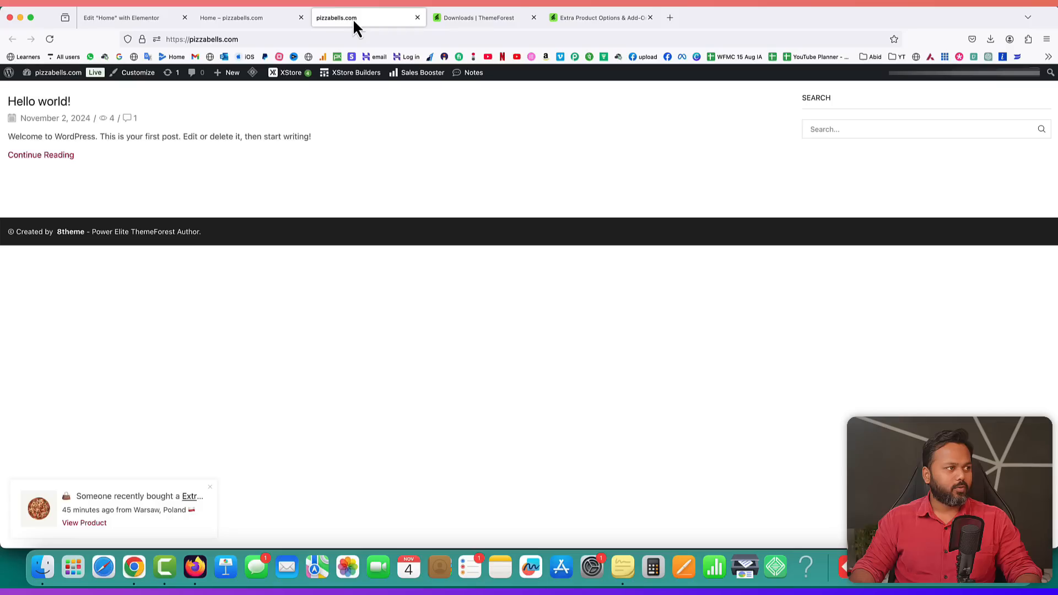
right_click(56, 88)
left_click(104, 94)
left_click(445, 23)
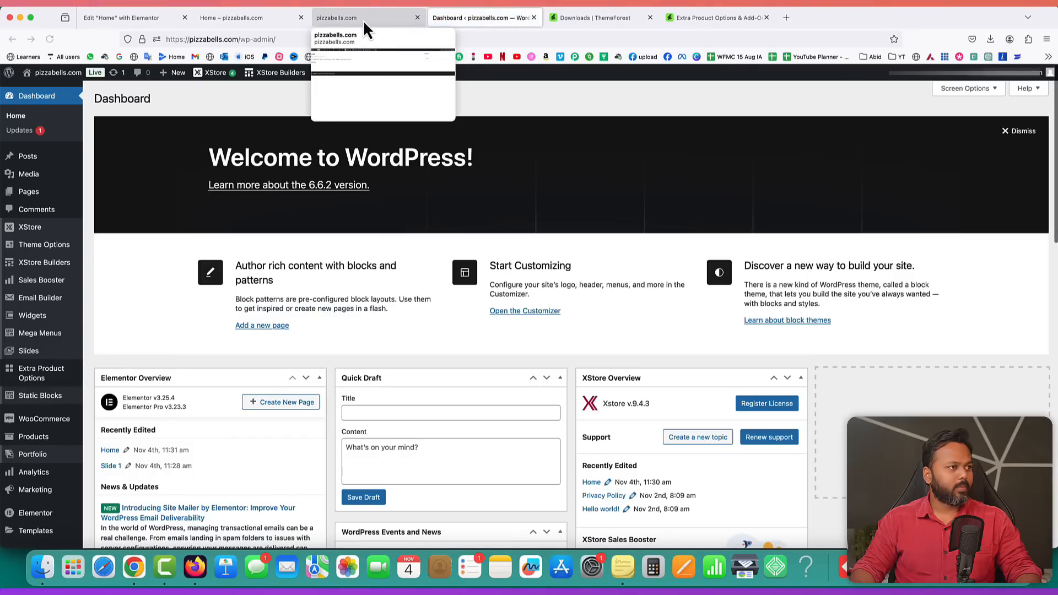
left_click_drag(451, 17, 386, 18)
mouse_move(46, 443)
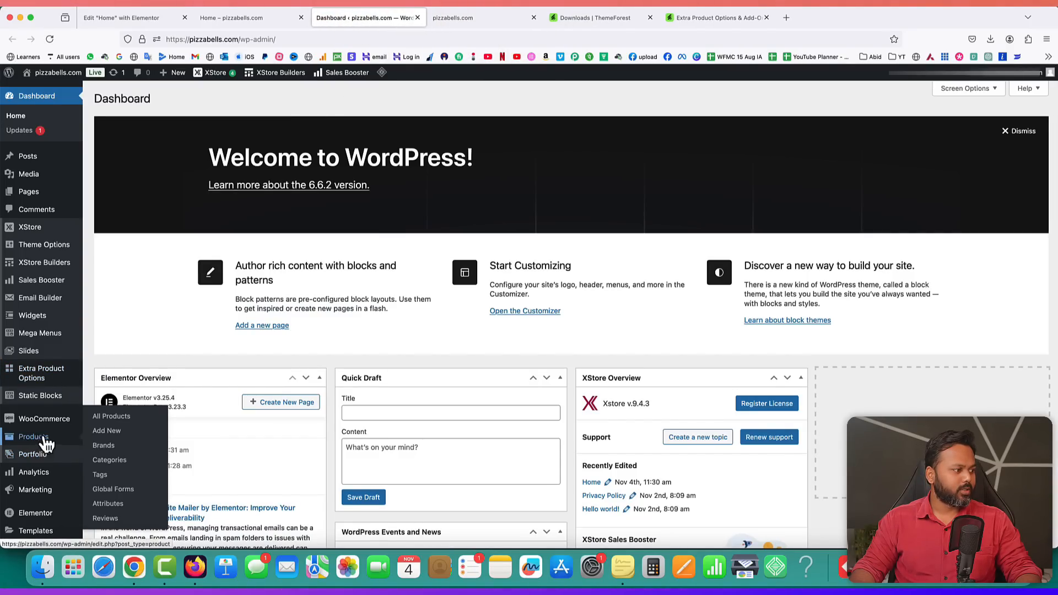
left_click(106, 419)
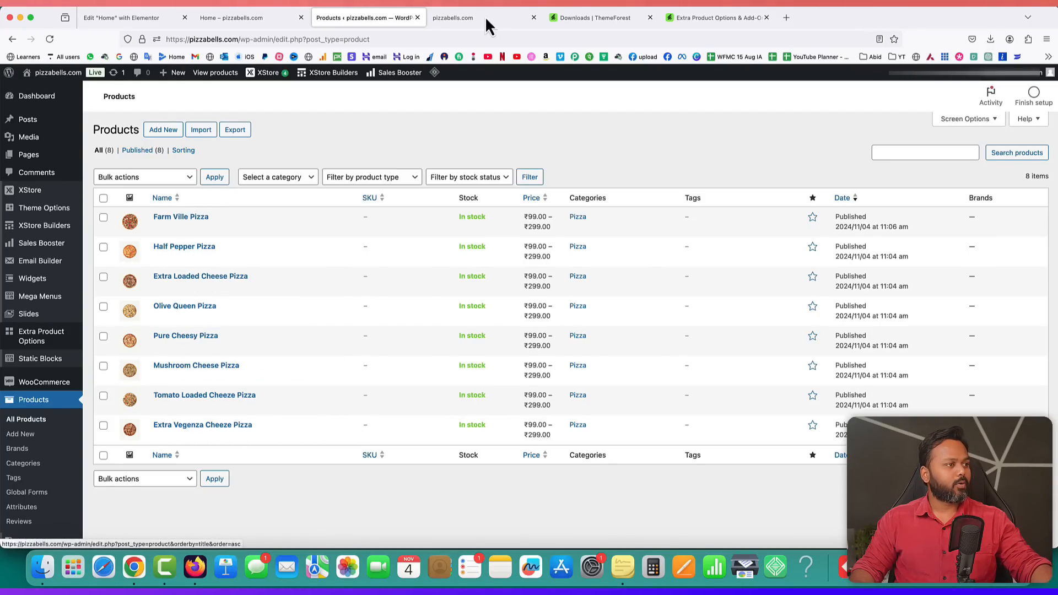
left_click(241, 19)
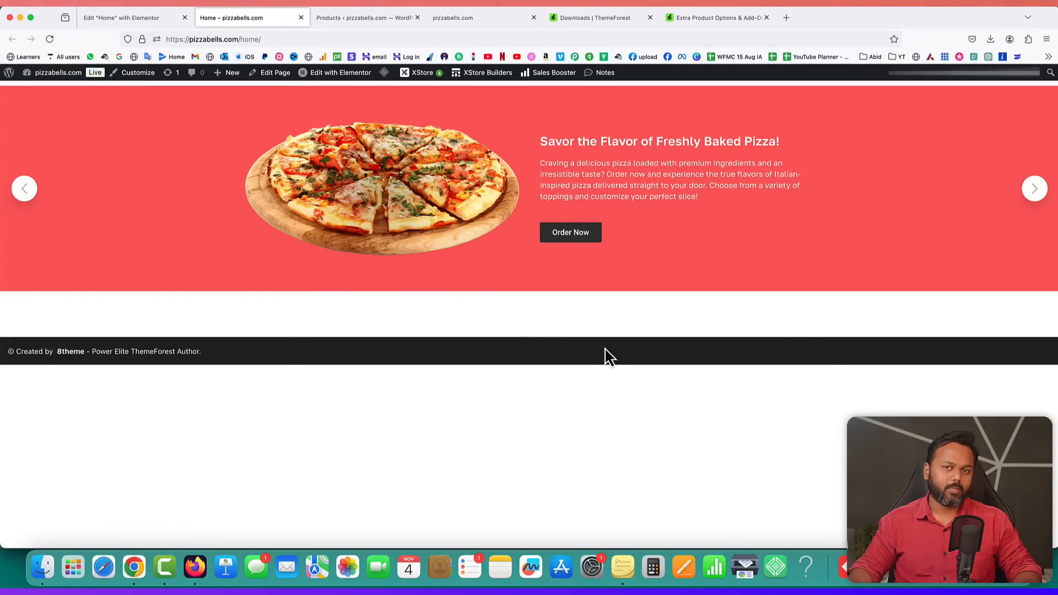
- Add a one-column flexbox section below the slider and drop in a Products List widget found via 'prod'
left_click(155, 22)
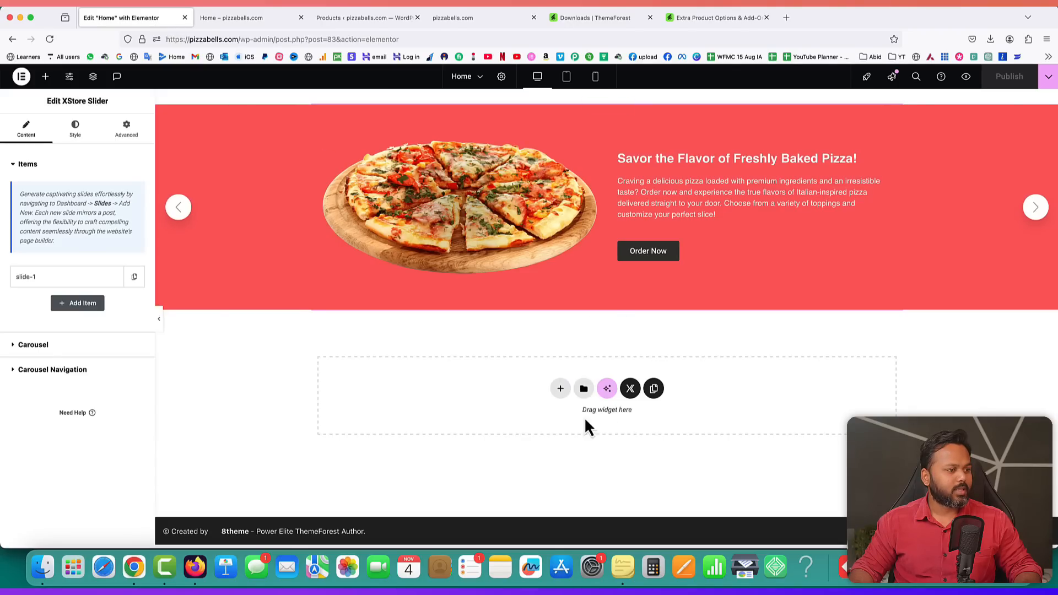
left_click(559, 392)
left_click(572, 424)
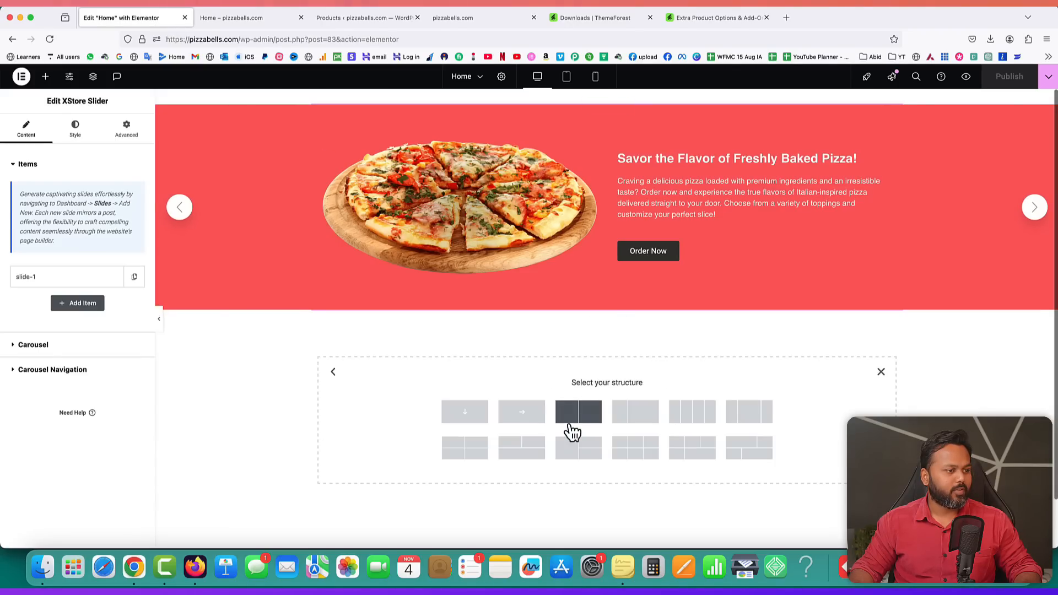
left_click(466, 414)
left_click(606, 347)
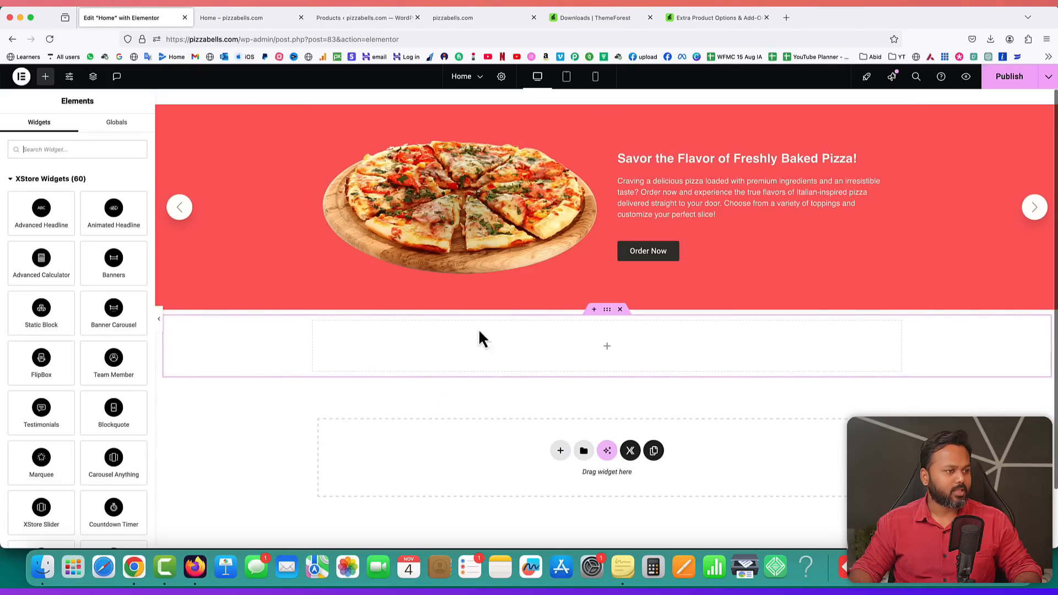
left_click(65, 149)
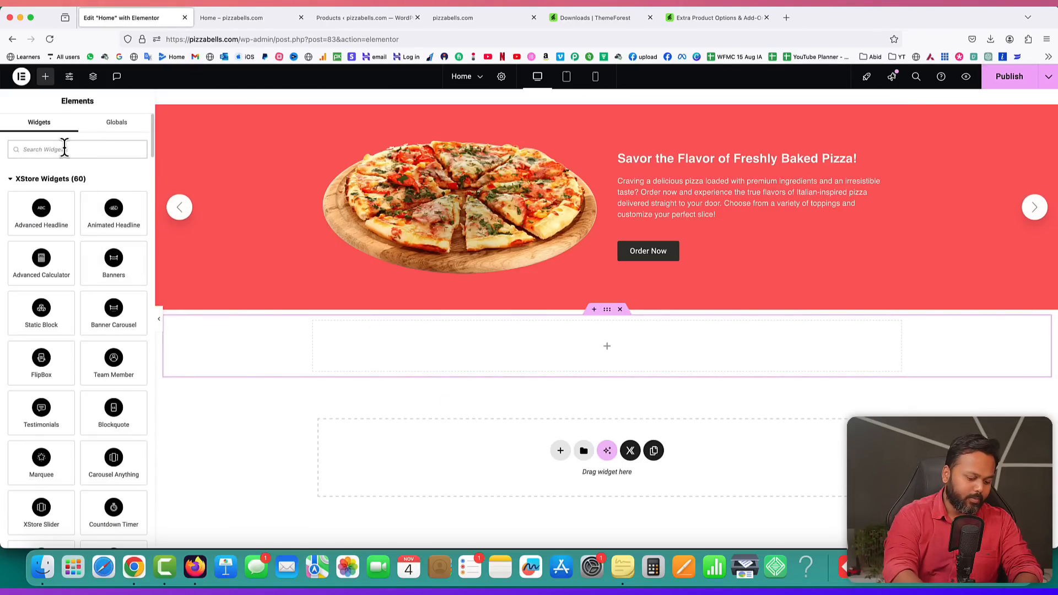
type("product")
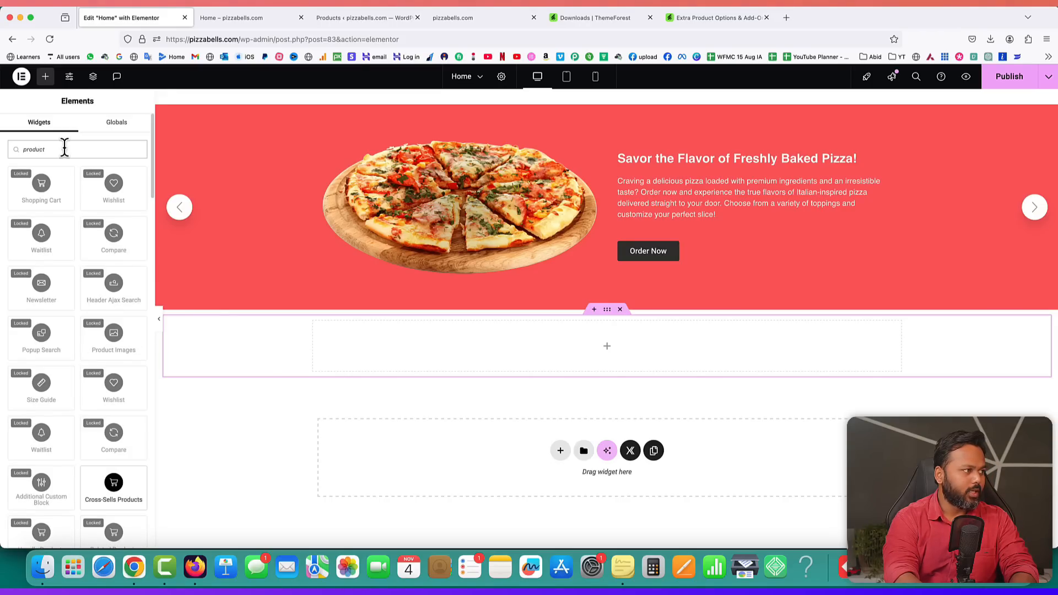
scroll(102, 308, "down", 2)
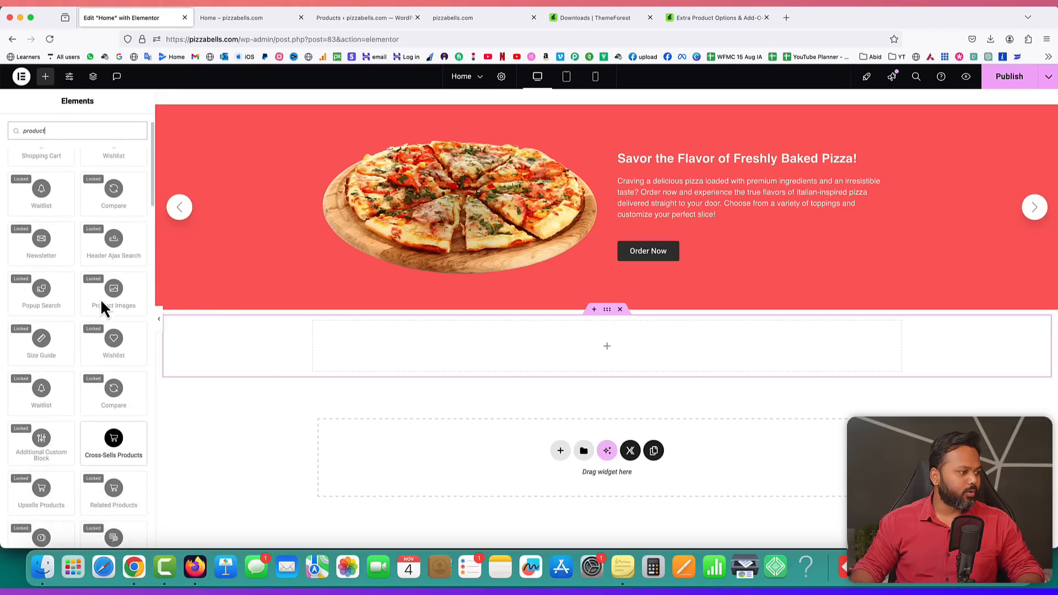
scroll(105, 308, "down", 5)
scroll(100, 299, "down", 10)
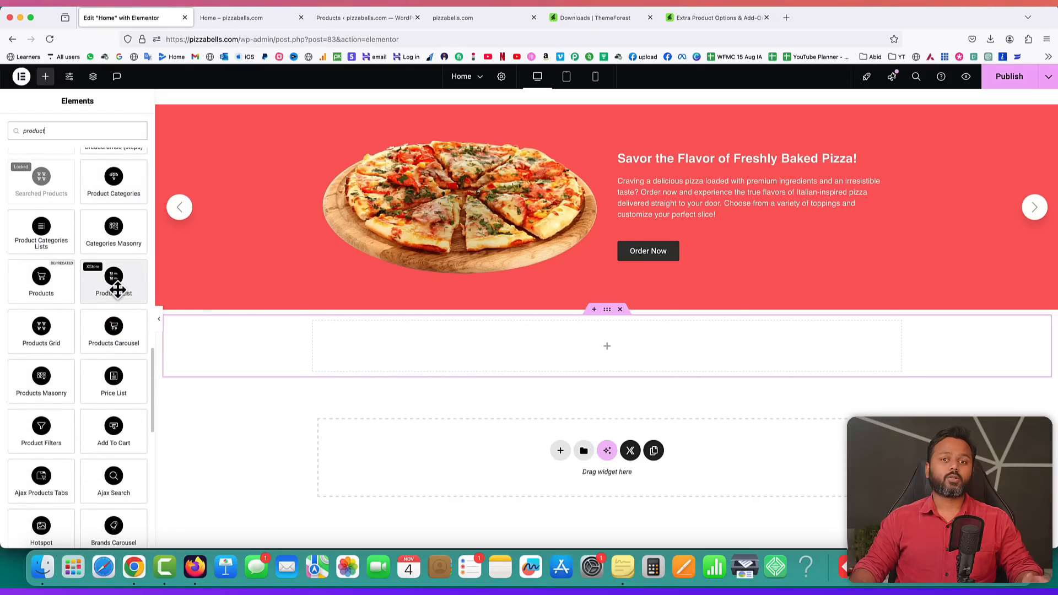
left_click_drag(114, 284, 368, 345)
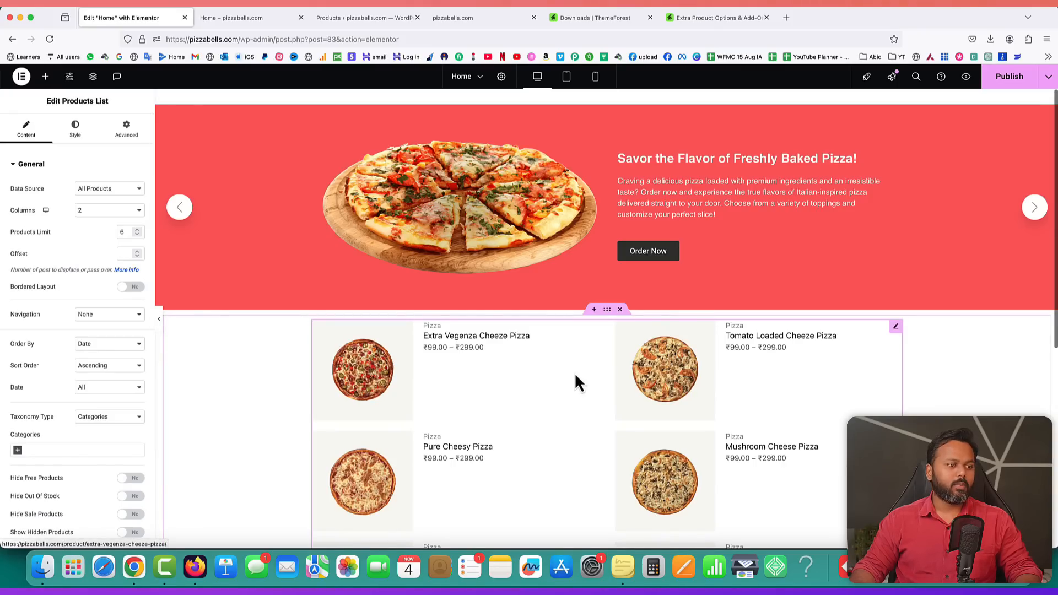
- Check the full product list in the admin, then raise the Products List limit from 6 to 8
scroll(632, 403, "down", 5)
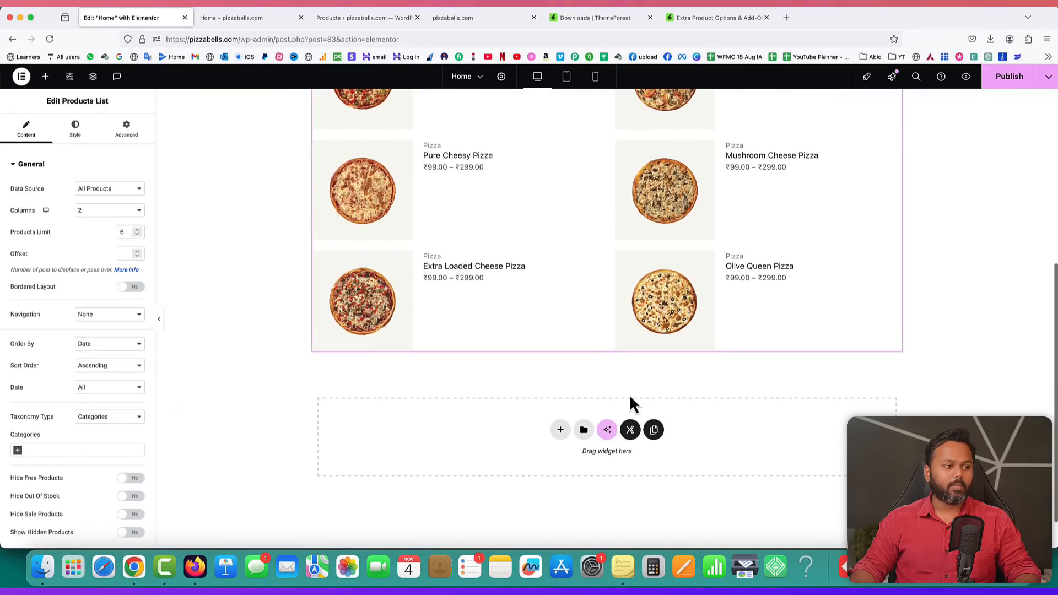
scroll(633, 402, "up", 2)
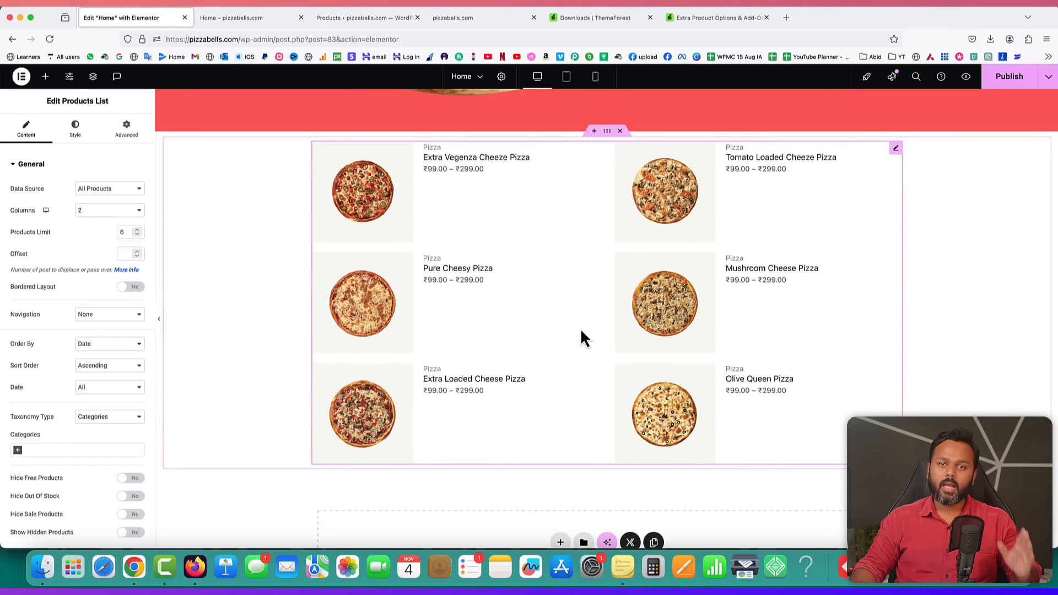
left_click(332, 18)
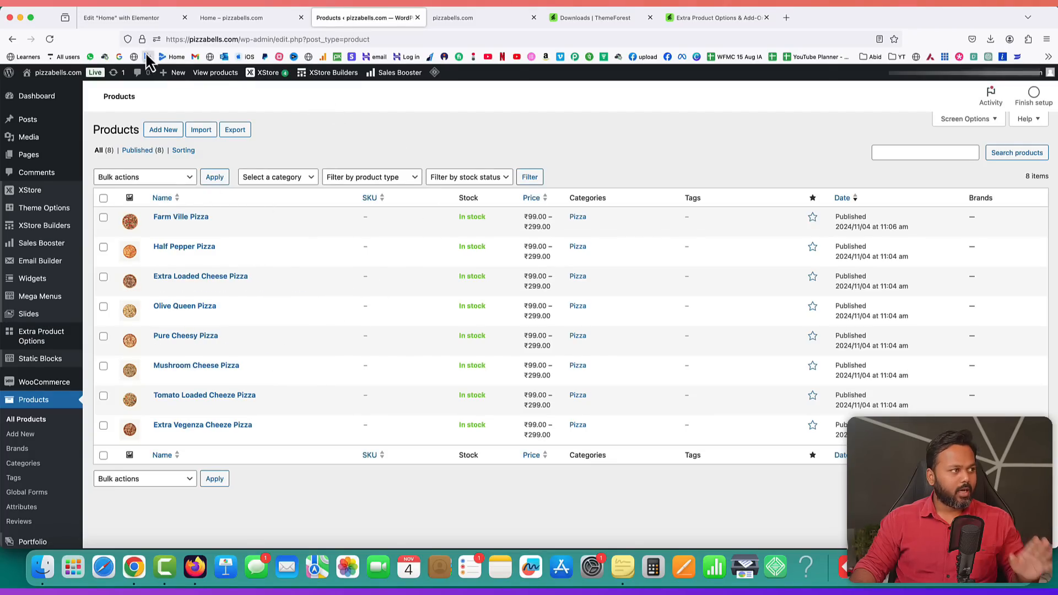
left_click(126, 22)
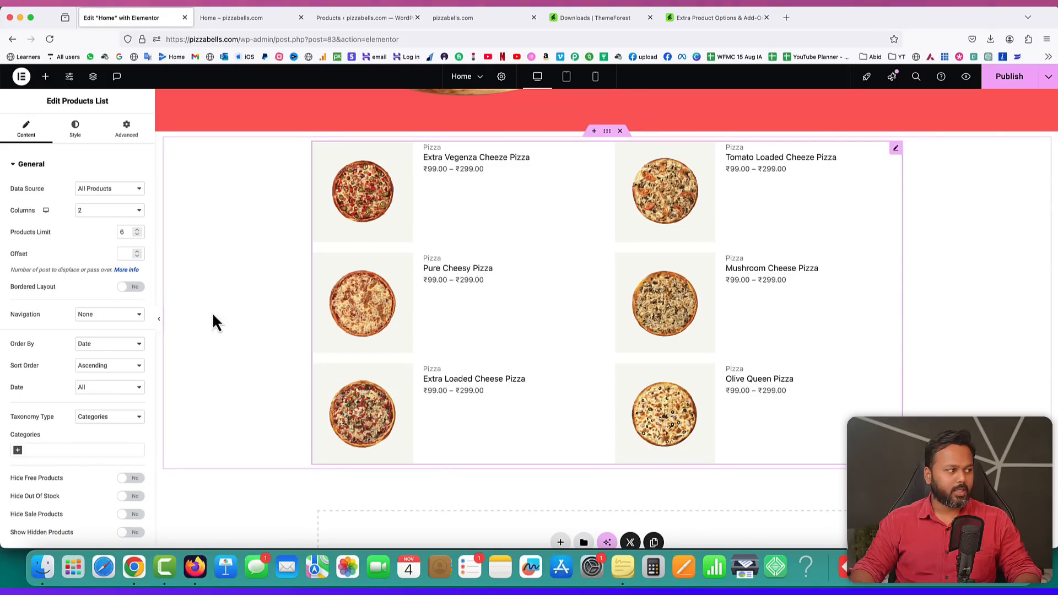
left_click(137, 230)
left_click(137, 231)
- Set the Products List to 3 columns and switch Show Swatches to Yes under Product
scroll(661, 363, "down", 3)
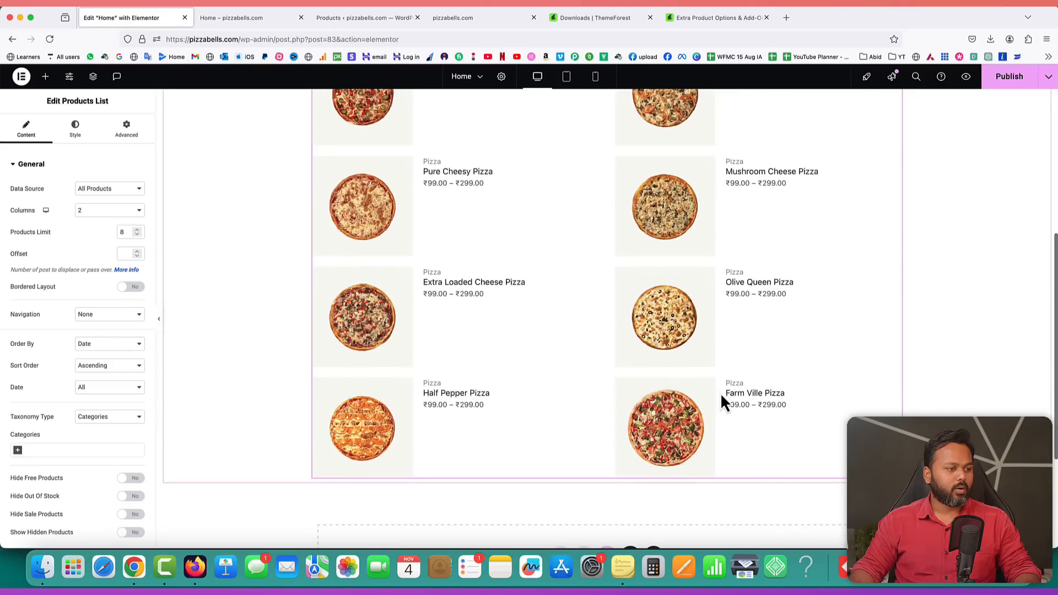
scroll(594, 392, "up", 3)
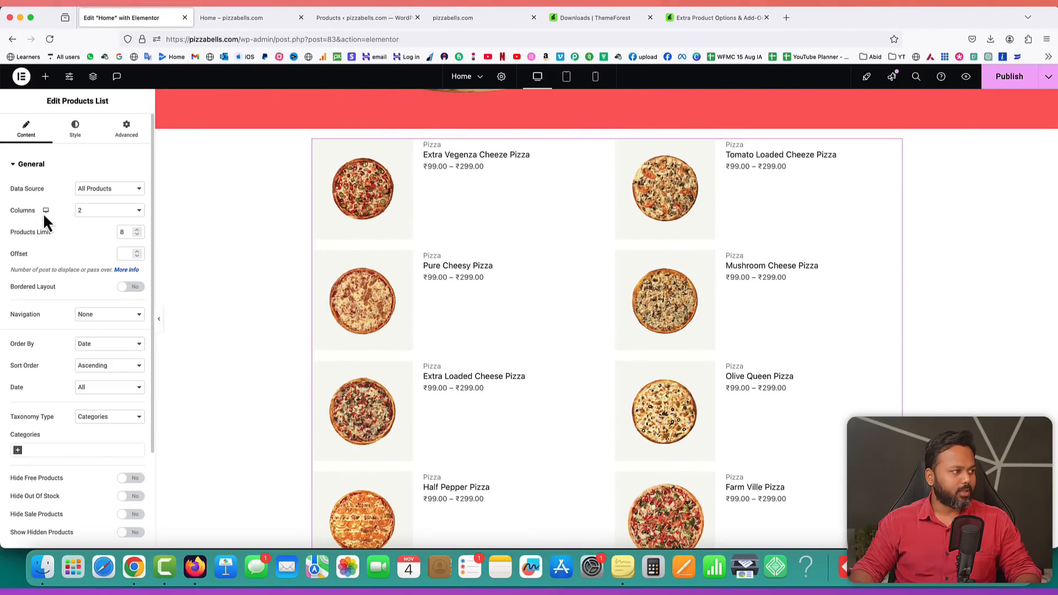
left_click(105, 211)
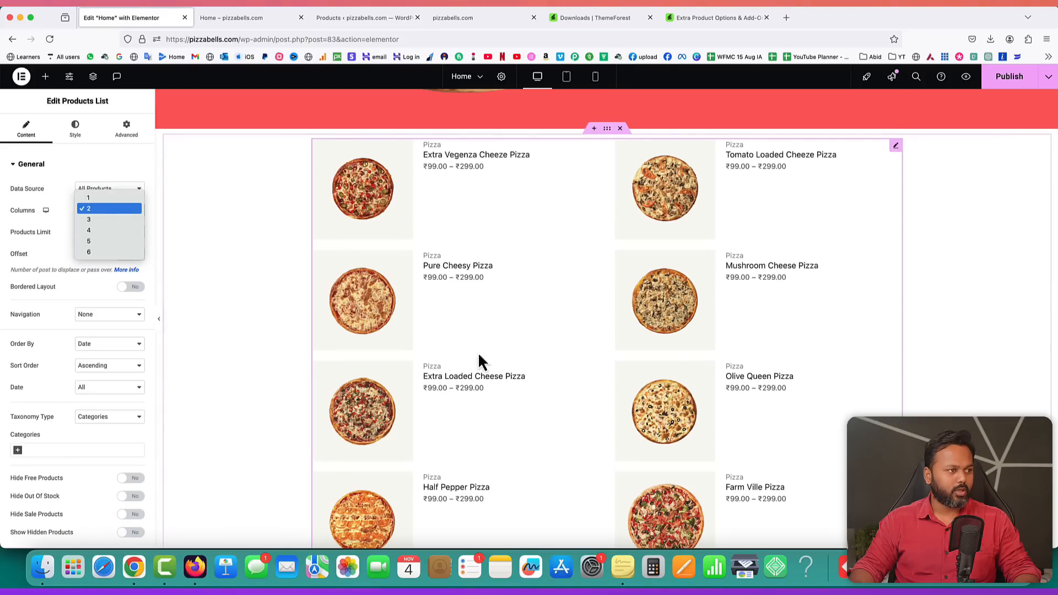
left_click(108, 219)
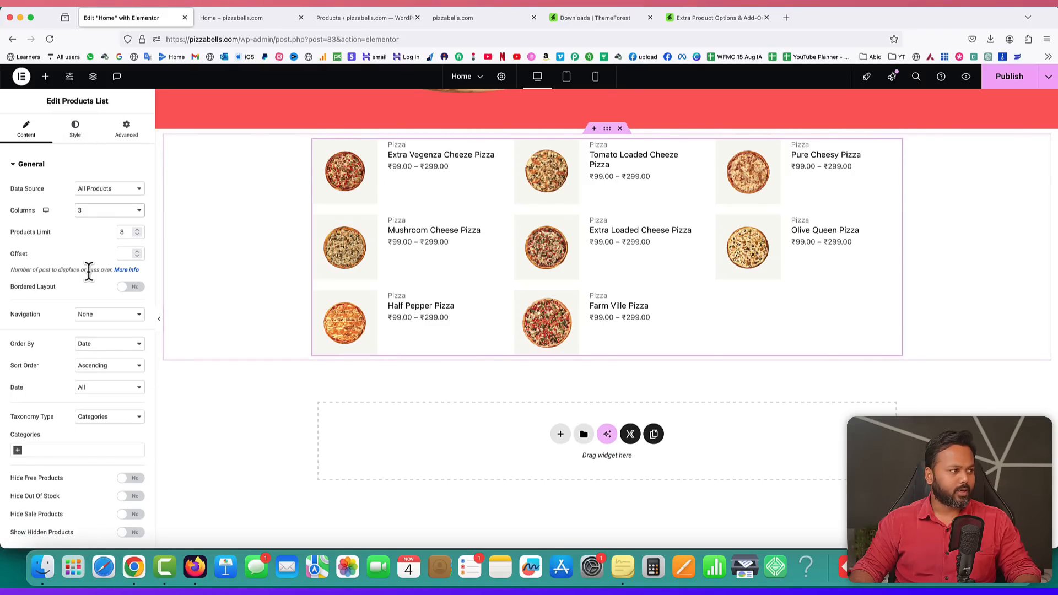
scroll(65, 272, "down", 5)
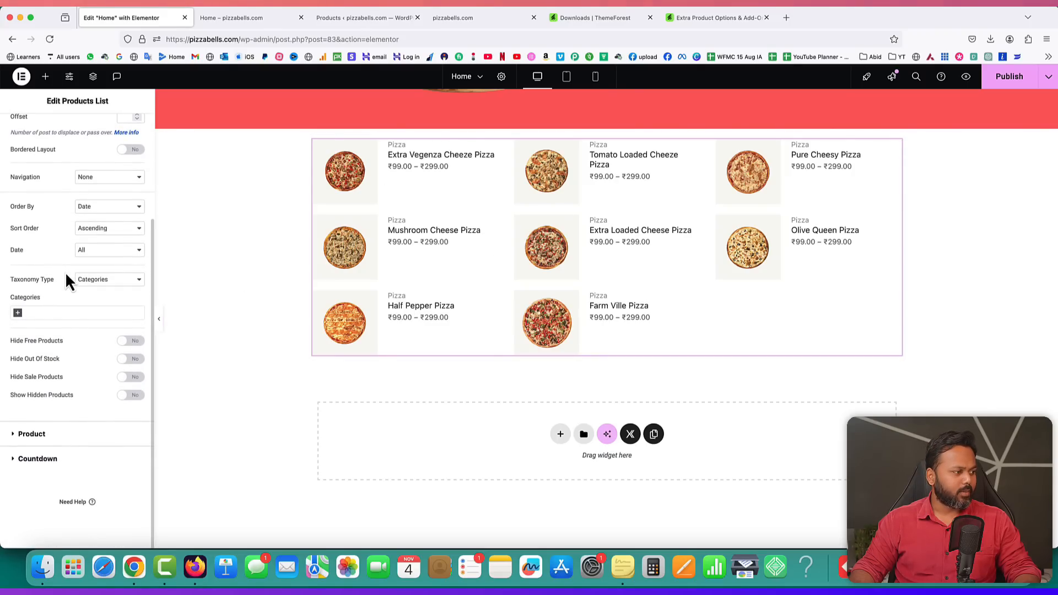
left_click(31, 438)
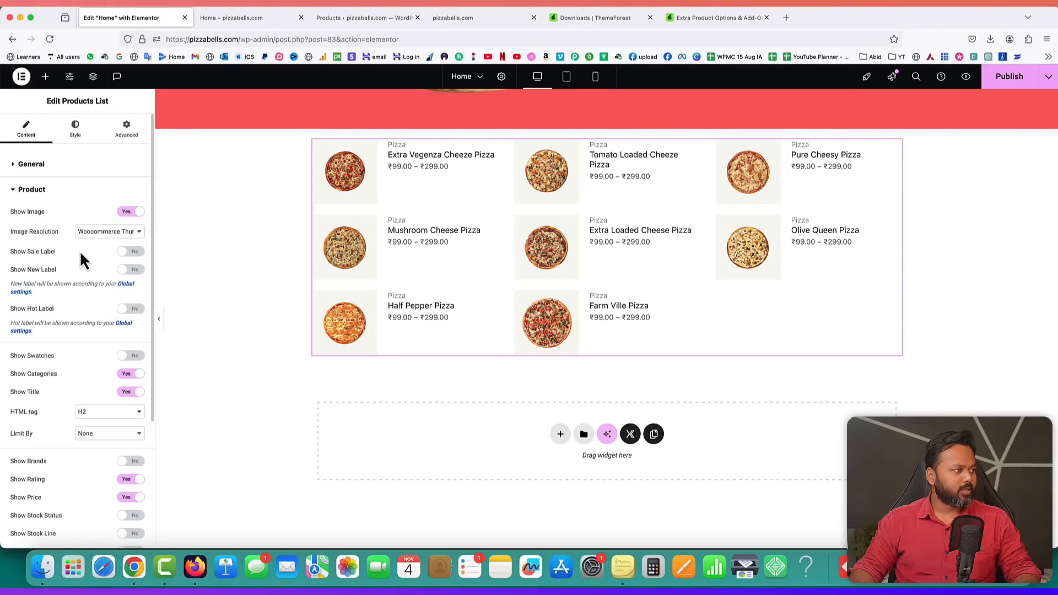
scroll(79, 251, "down", 2)
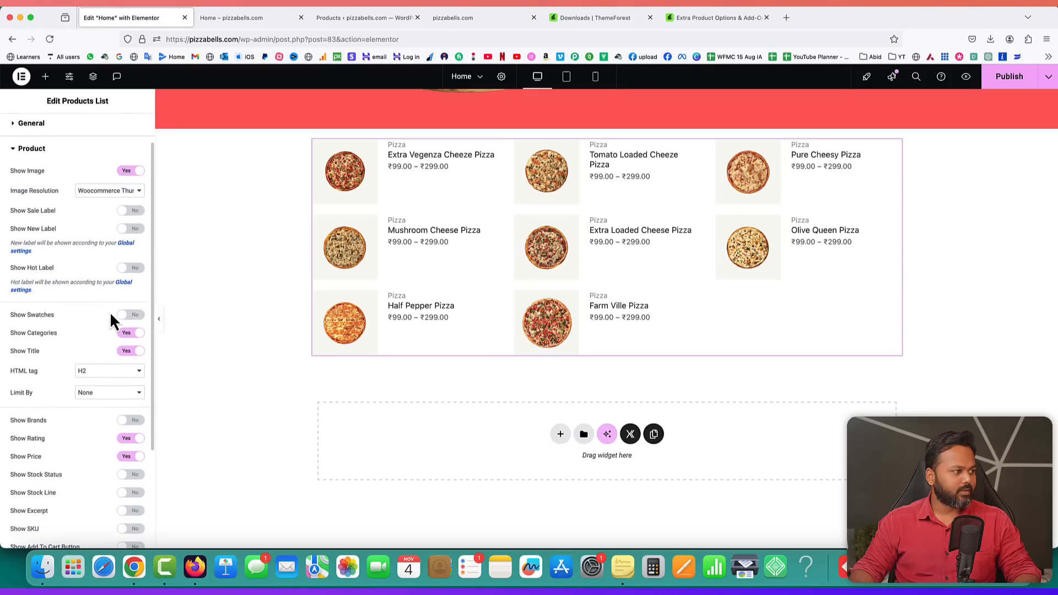
left_click(133, 316)
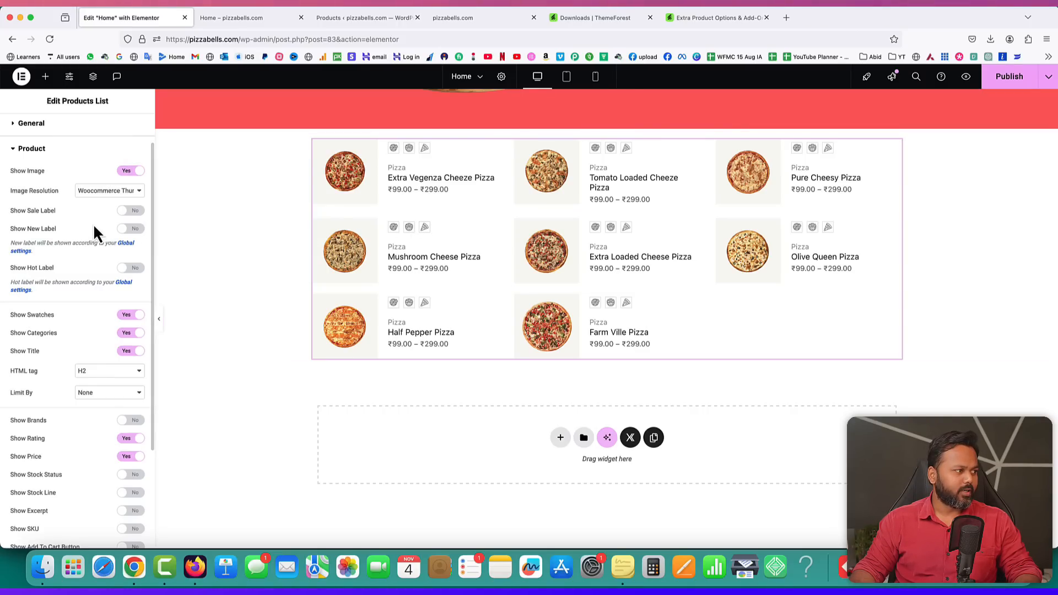
scroll(94, 224, "up", 2)
- Add a single-column flexbox container section below the Products List
left_click(45, 76)
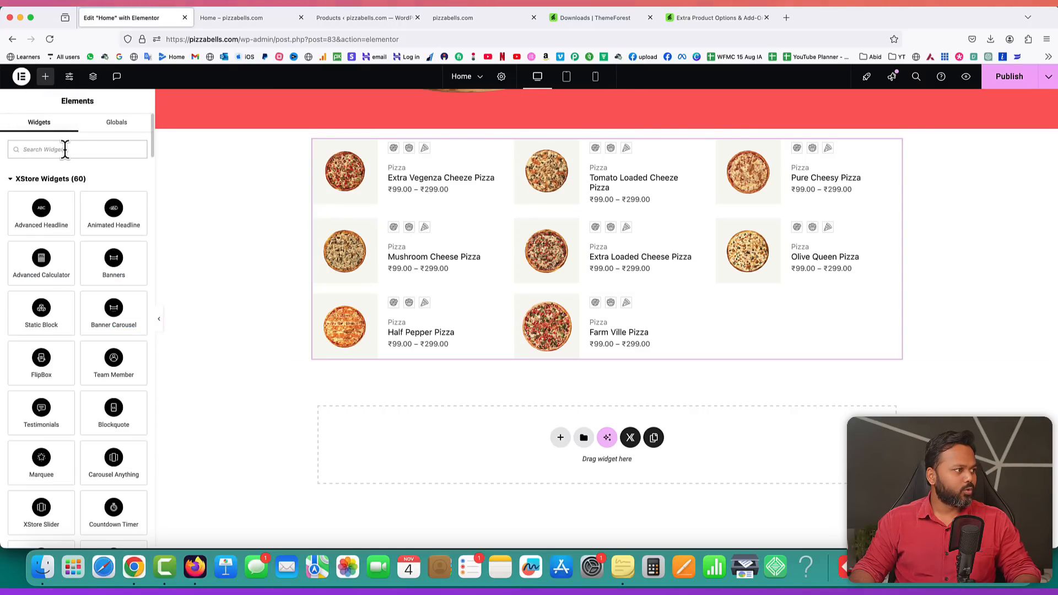
left_click(559, 437)
left_click(574, 469)
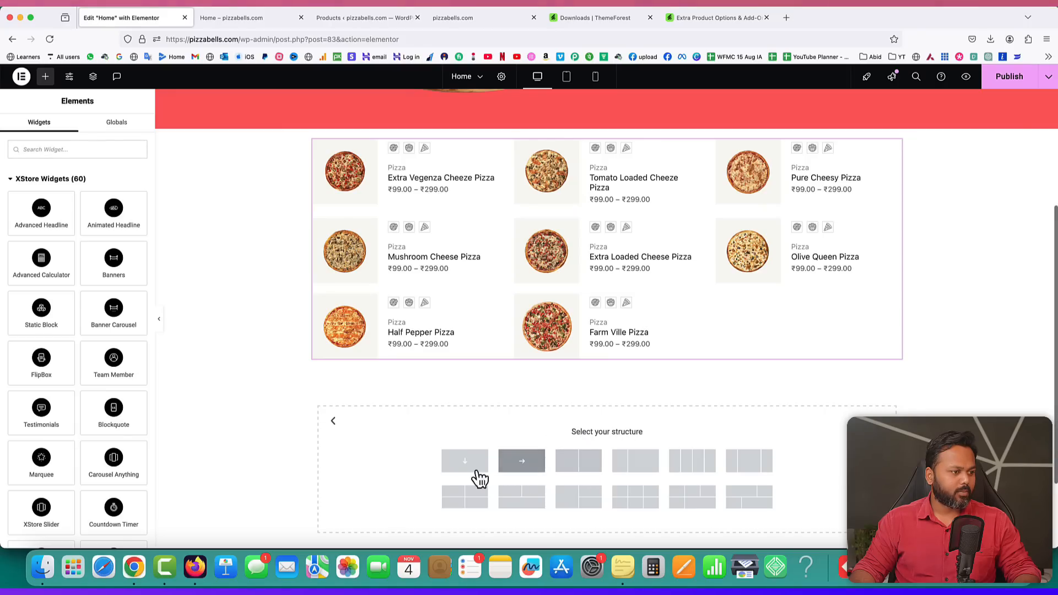
left_click(466, 461)
- Search the widgets for 'produ' and drag a Products Grid into the empty container
left_click(606, 405)
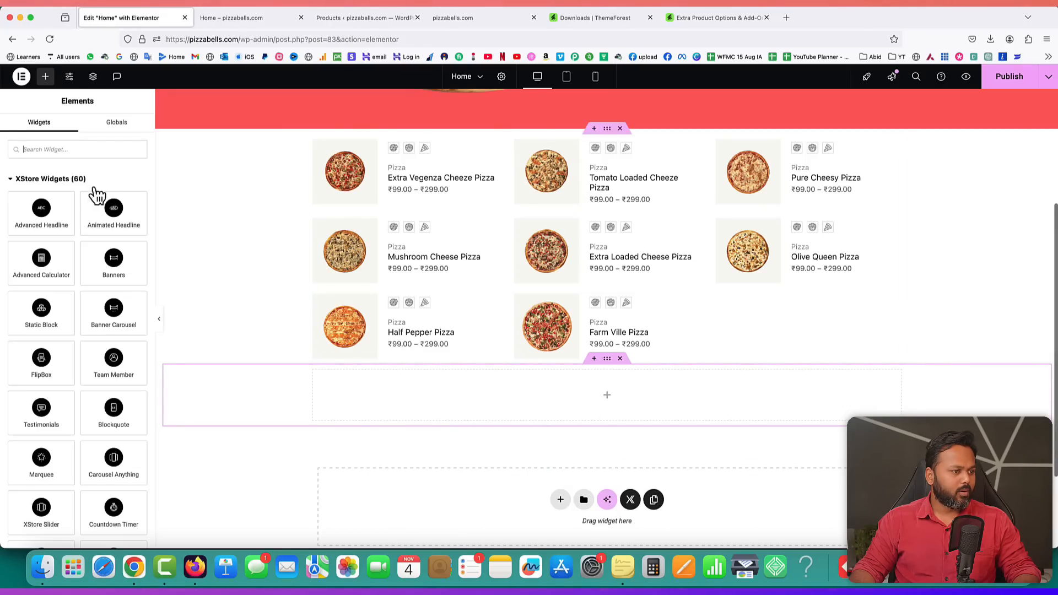
left_click(54, 149)
type("product m")
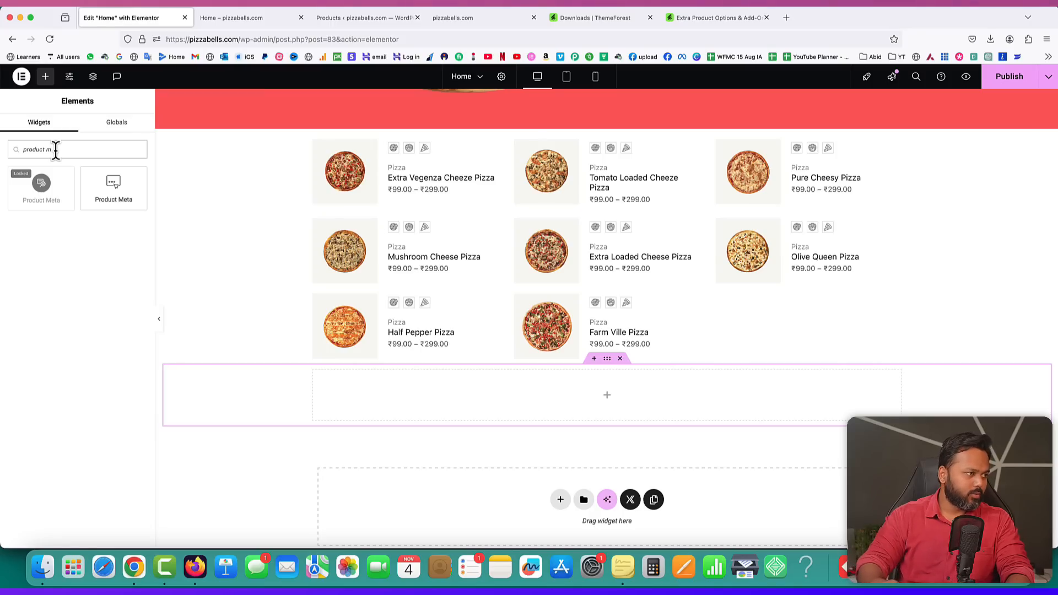
key("BackSpace")
key("BackSpace")
scroll(78, 312, "down", 6)
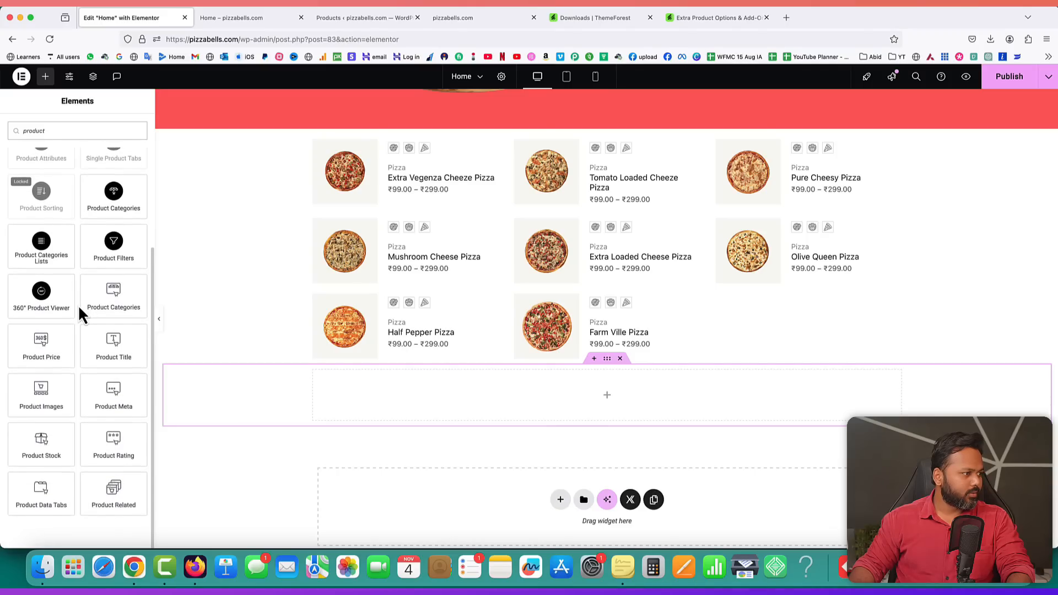
key("BackSpace")
key("BackSpace")
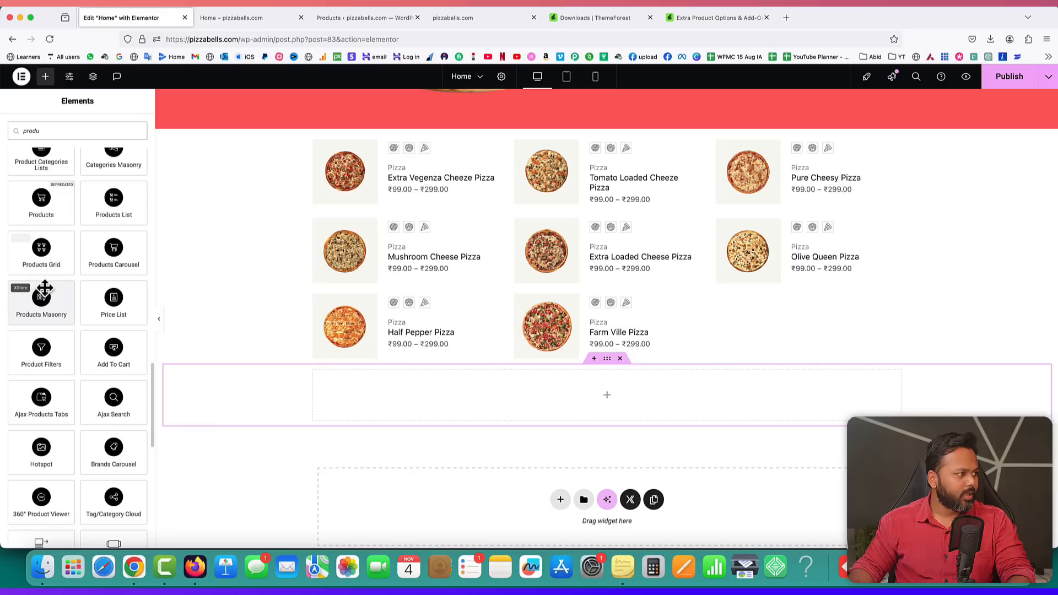
left_click_drag(32, 252, 457, 388)
scroll(723, 427, "down", 5)
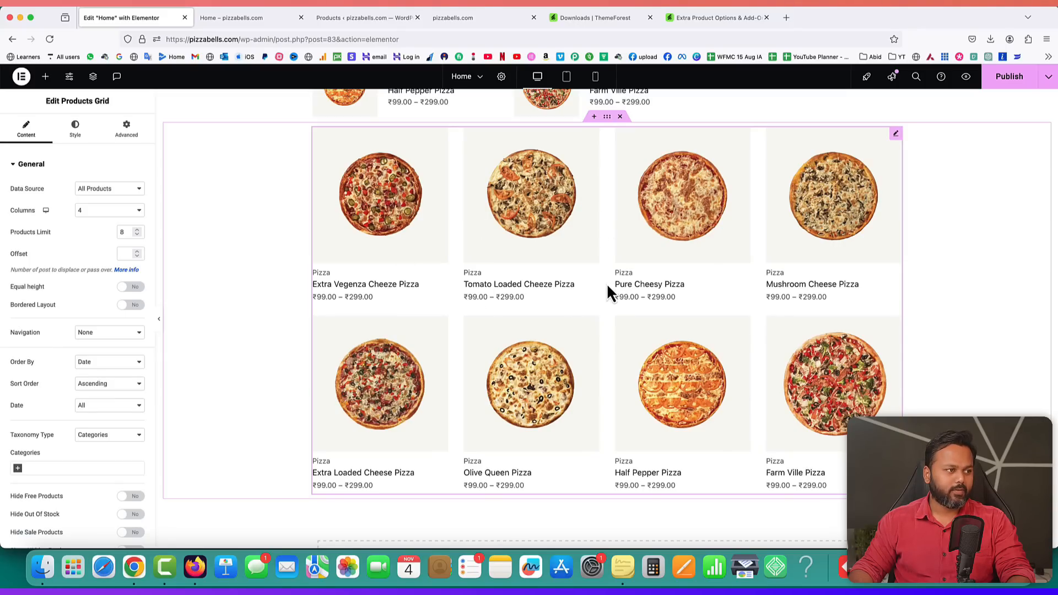
- In the Products Grid's Product settings, set Show Swatches to Yes
scroll(78, 325, "down", 4)
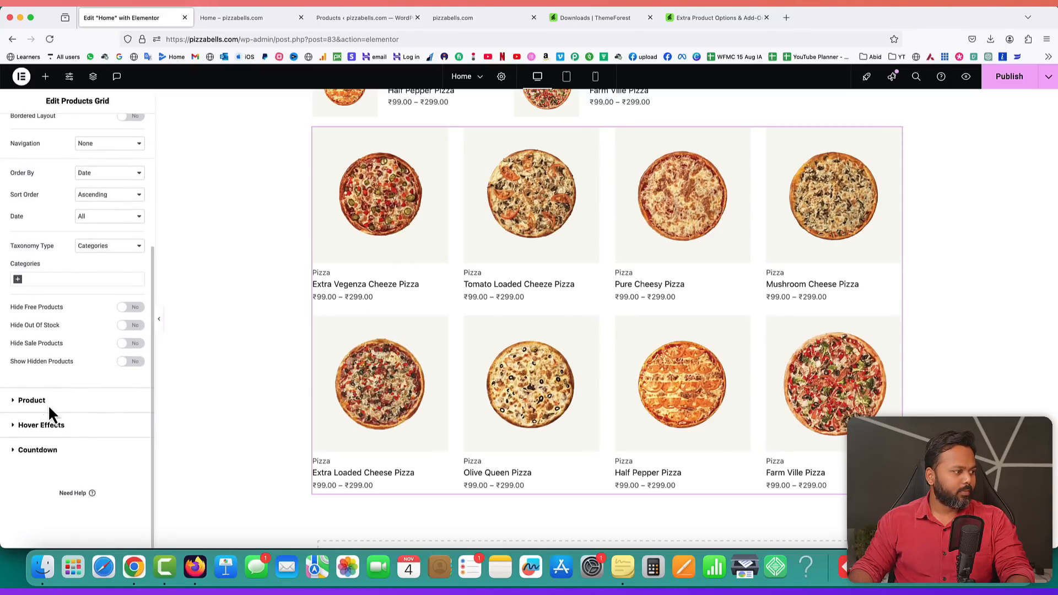
left_click(46, 402)
left_click(136, 357)
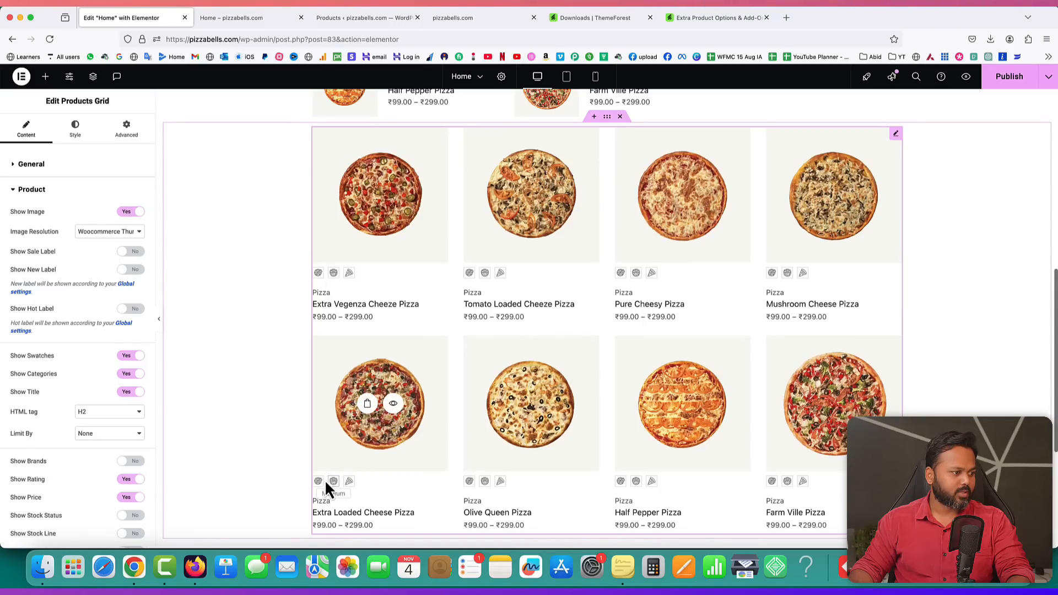
scroll(485, 356, "up", 3)
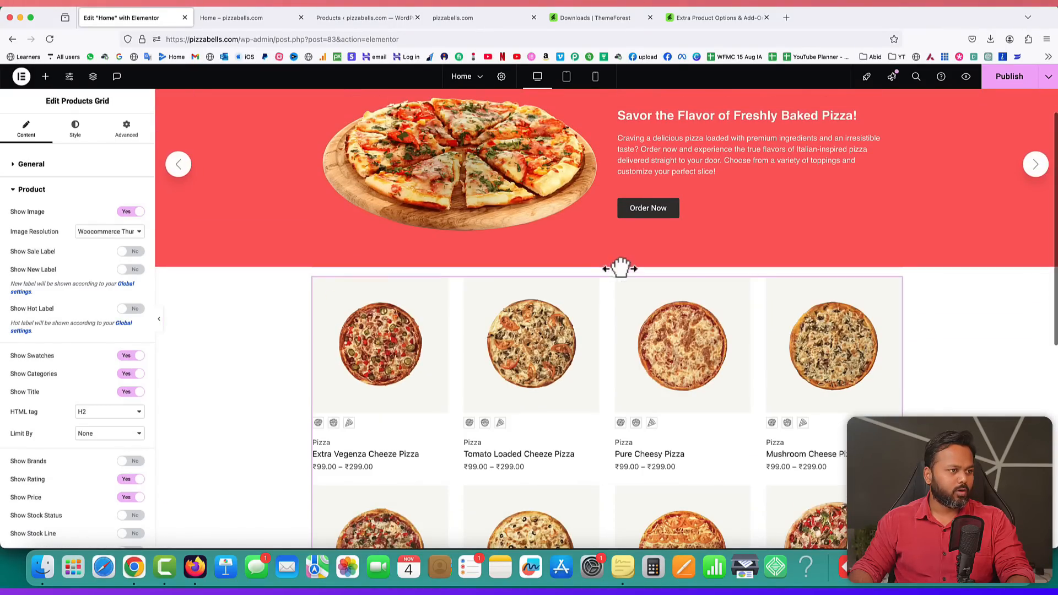
scroll(676, 400, "down", 3)
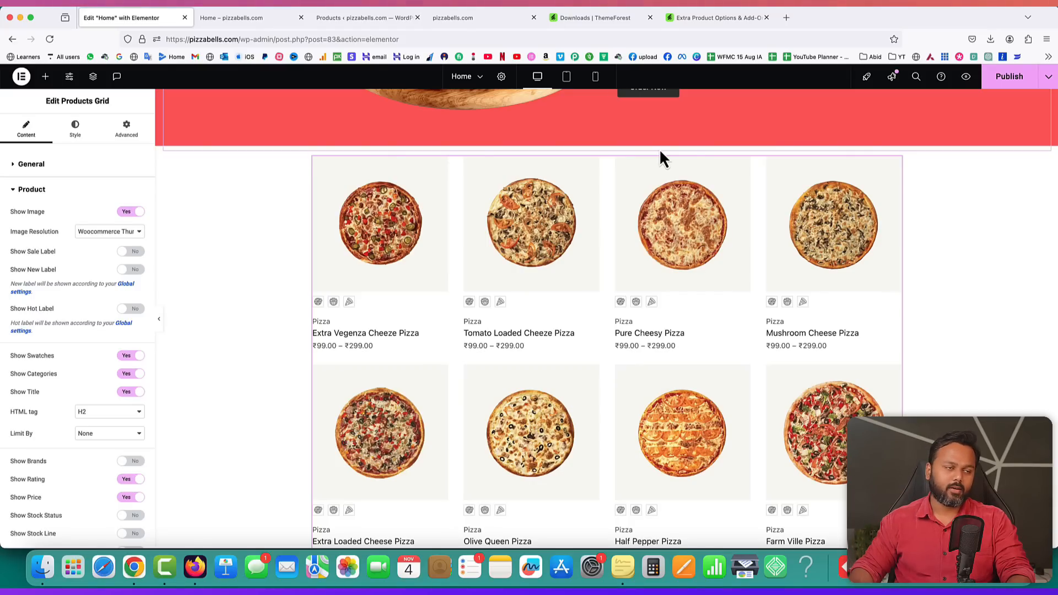
- Give the Products Grid container a 50 px top margin in its Advanced layout settings
right_click(610, 150)
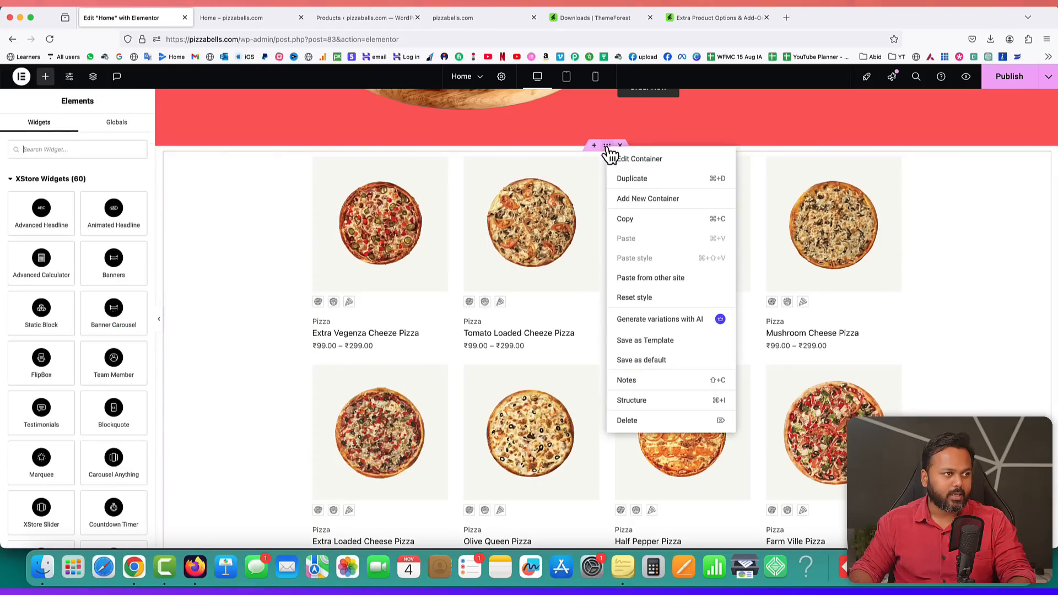
left_click(623, 160)
left_click(125, 133)
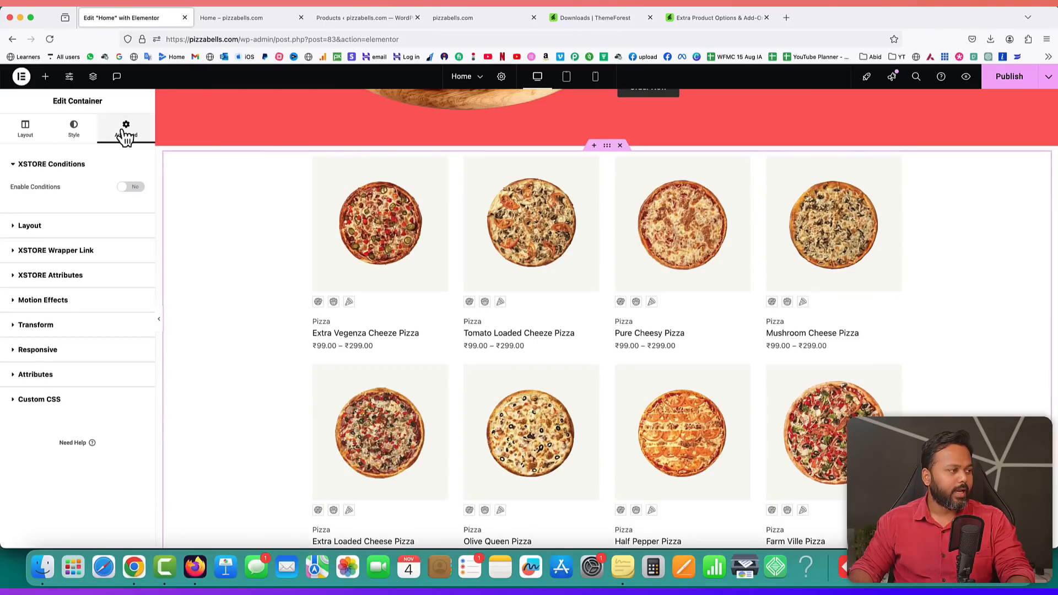
left_click(19, 224)
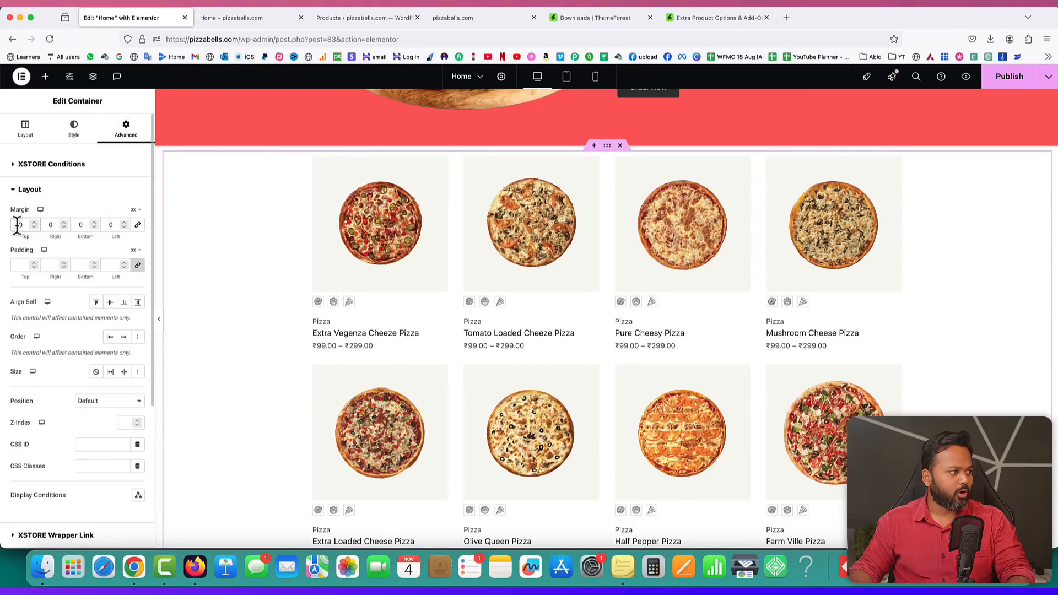
type("50")
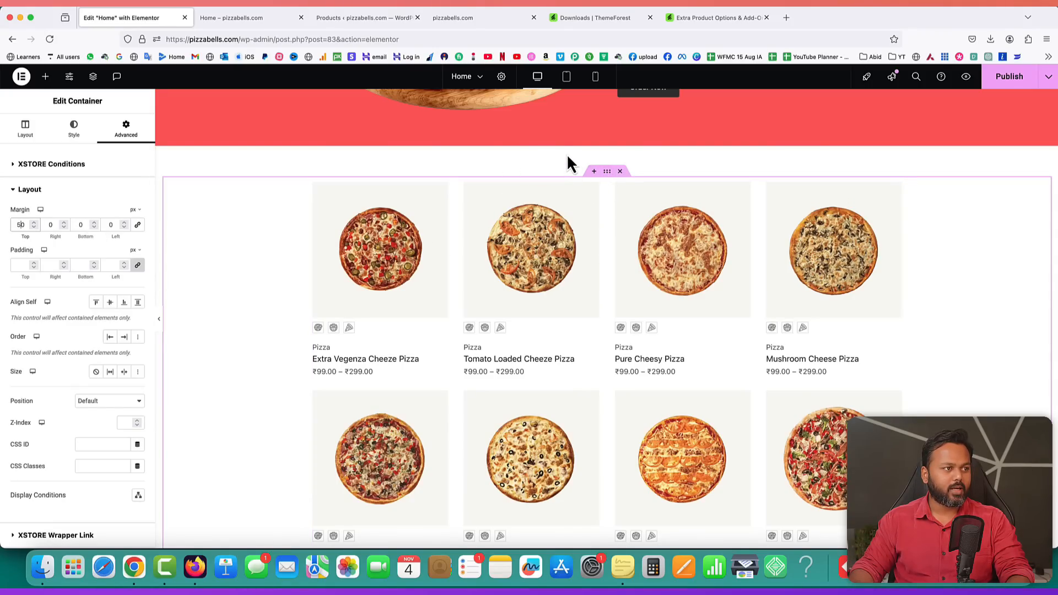
- Publish the homepage and switch to the live Home page tab
scroll(761, 199, "up", 3)
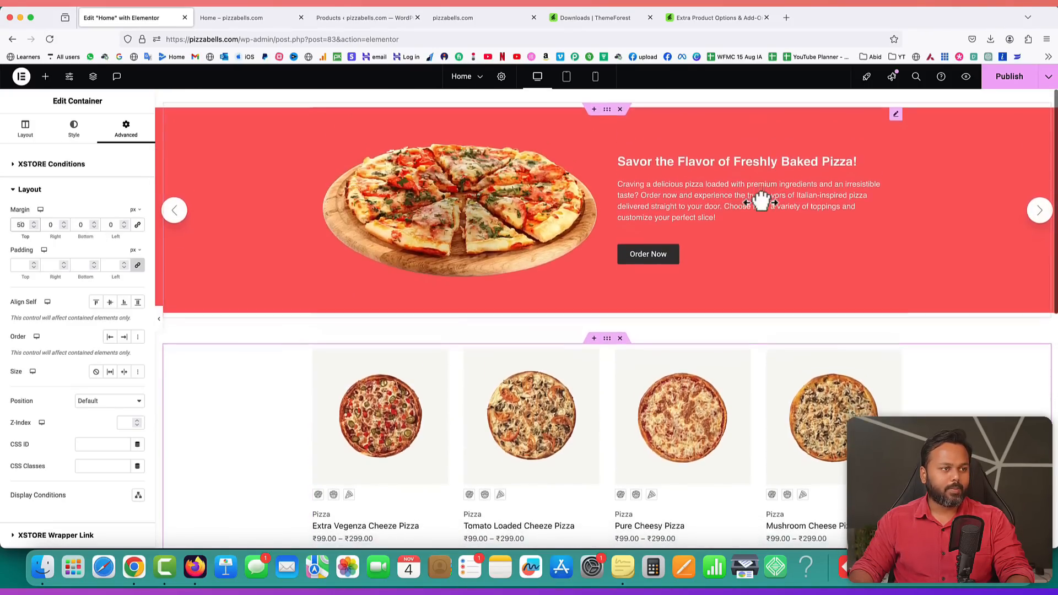
scroll(760, 200, "down", 5)
scroll(760, 200, "up", 5)
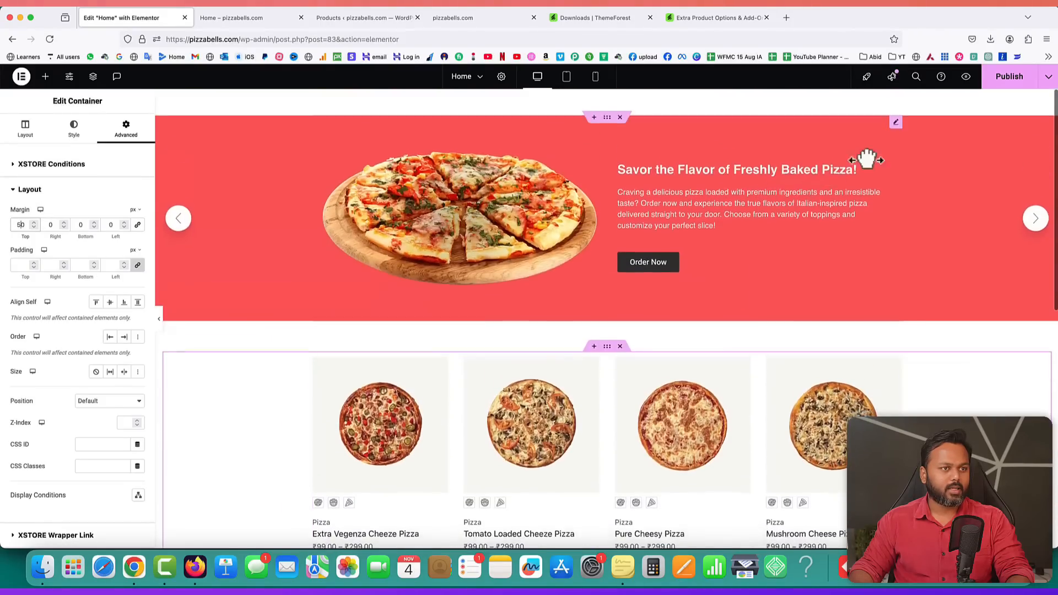
left_click(1002, 82)
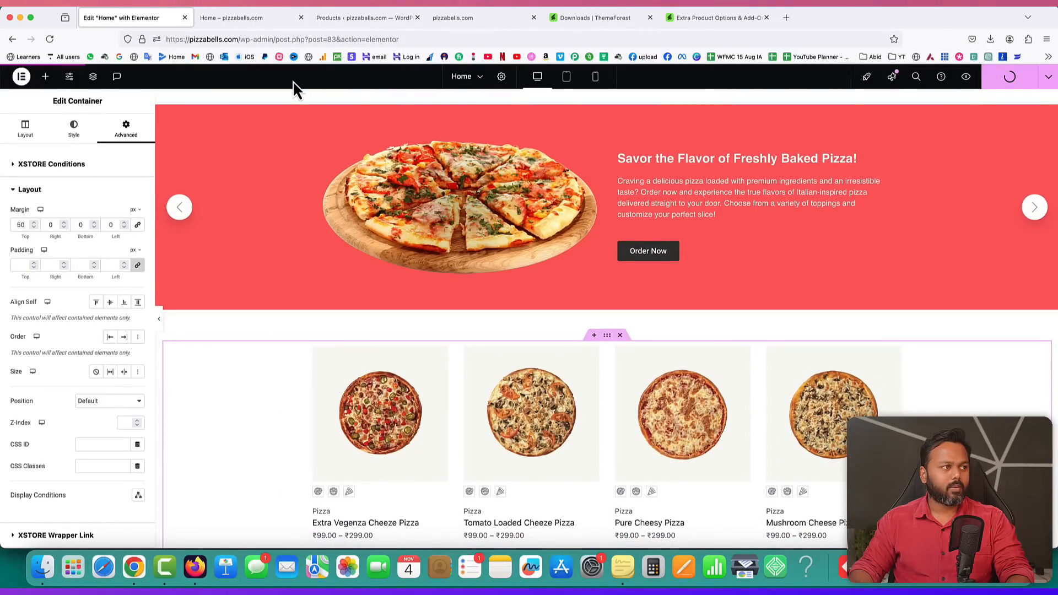
left_click(243, 19)
key("super+r")
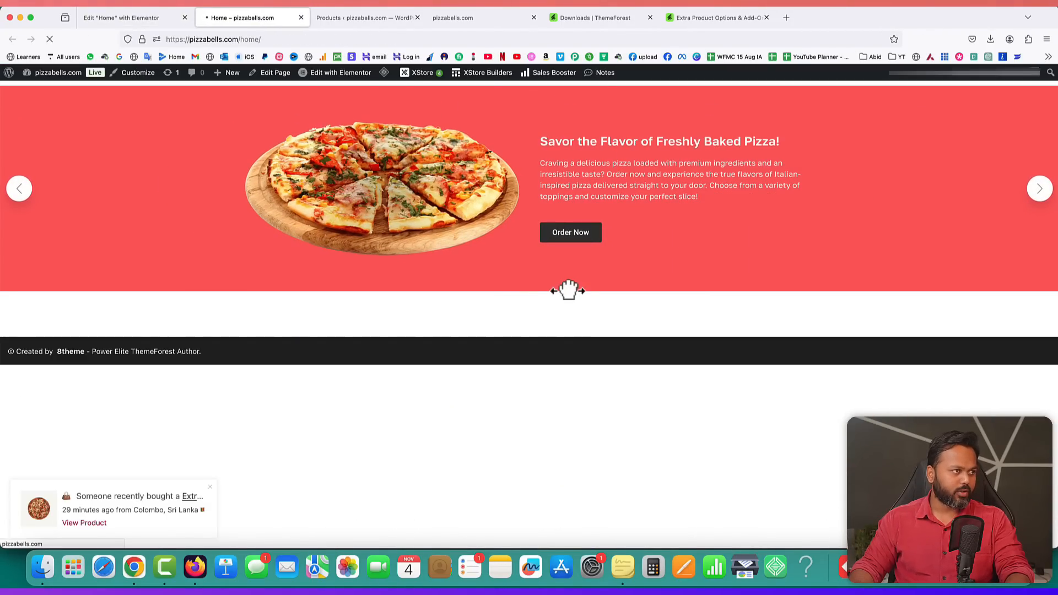
scroll(644, 239, "down", 5)
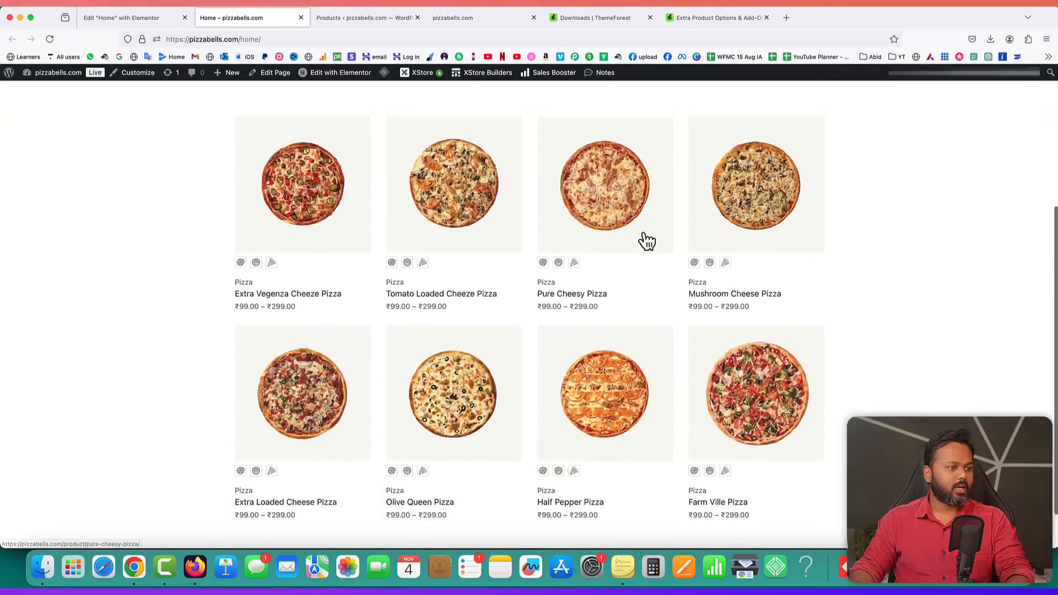
scroll(643, 234, "up", 5)
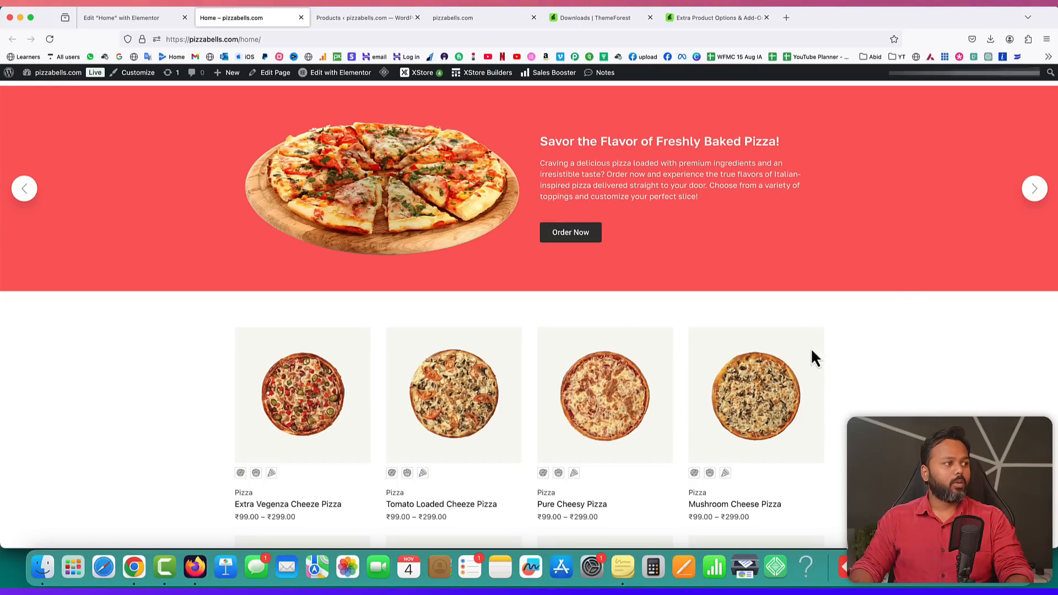
scroll(590, 288, "down", 3)
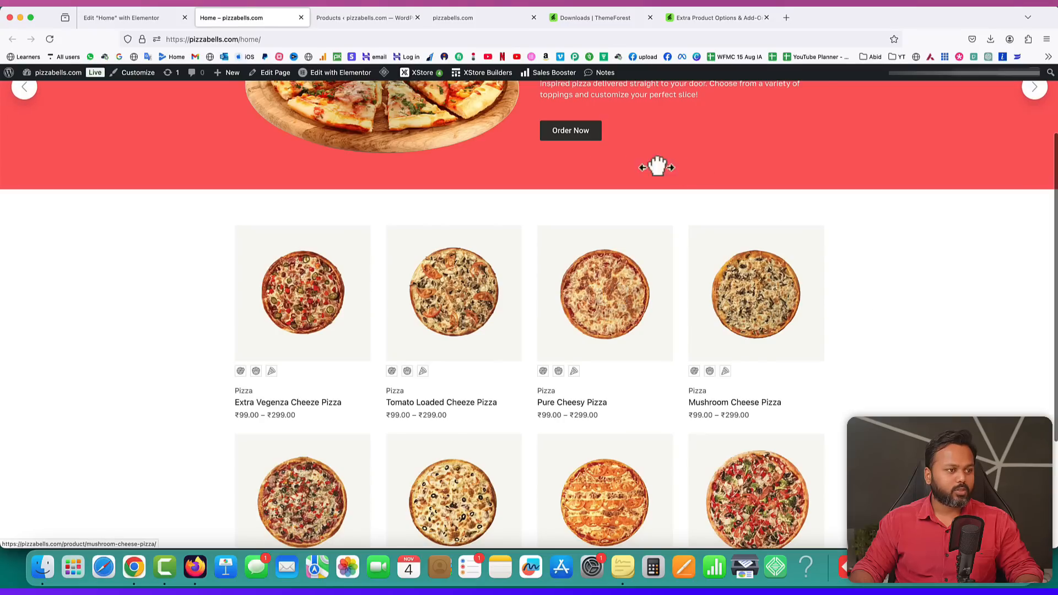
scroll(875, 345, "down", 3)
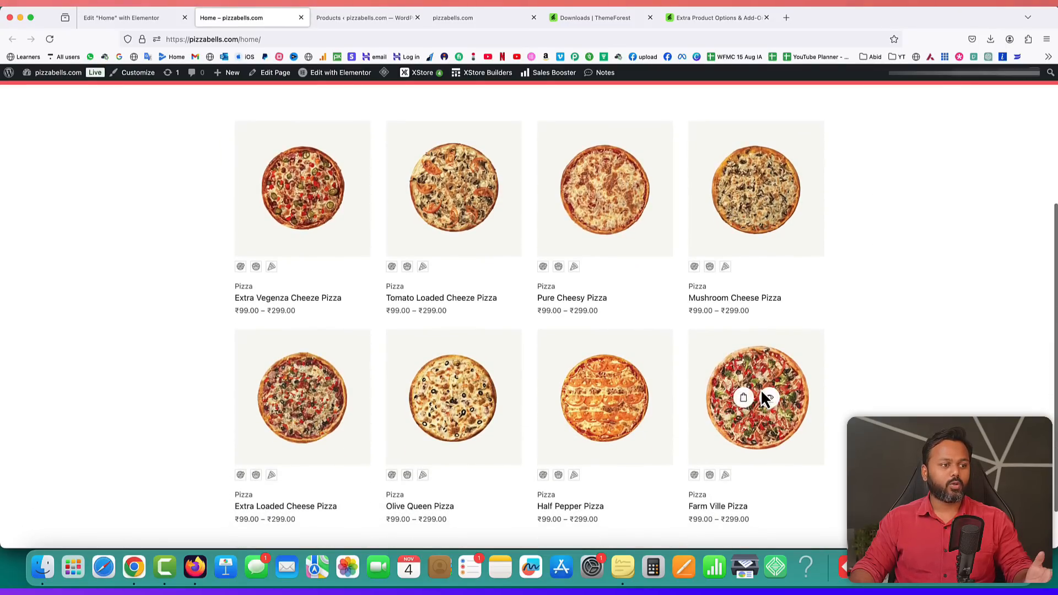
left_click(760, 389)
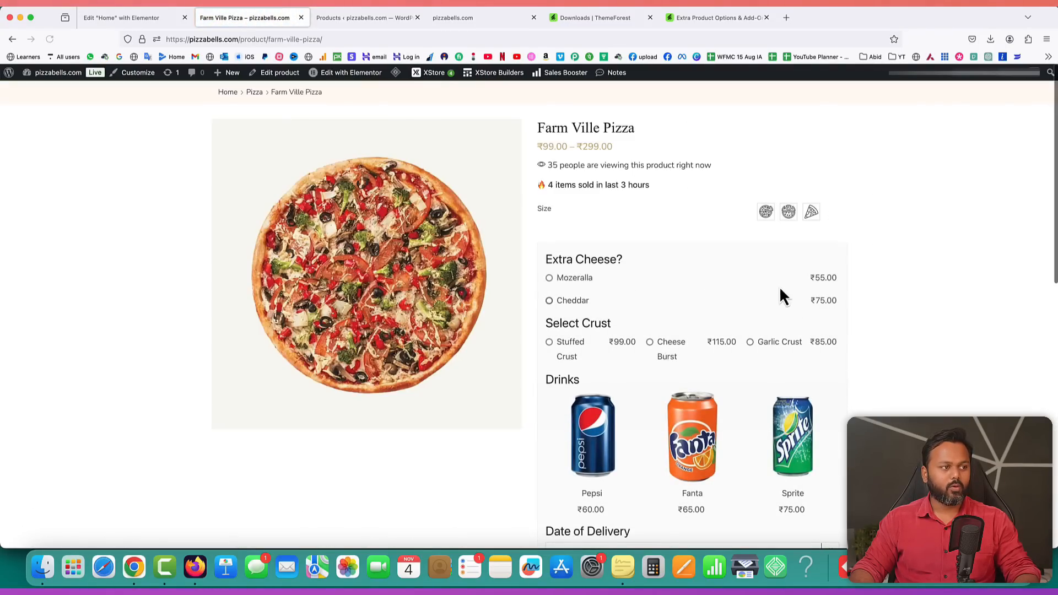
scroll(936, 290, "down", 8)
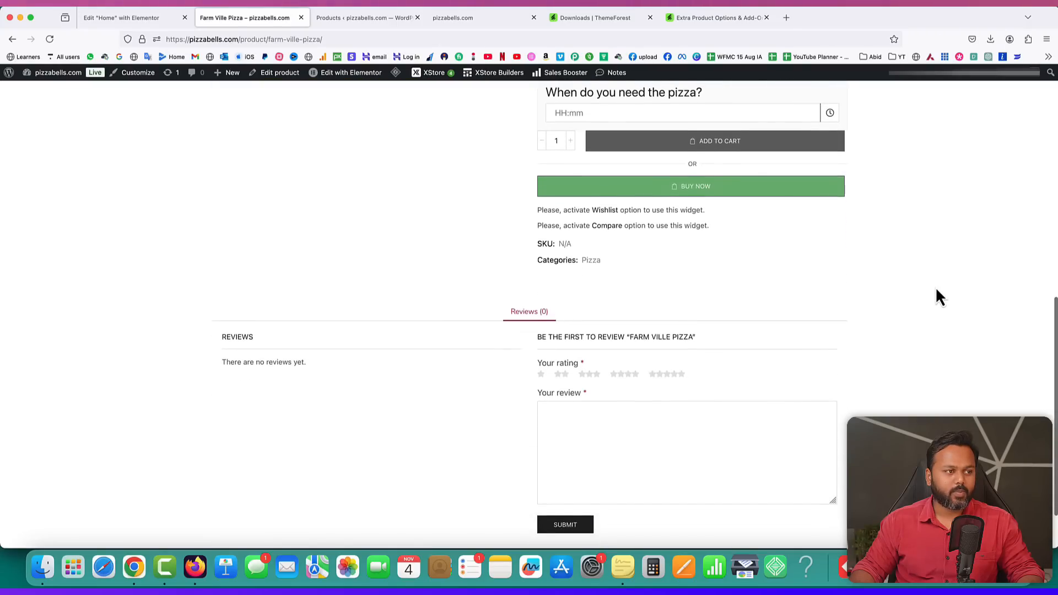
scroll(936, 291, "up", 1)
scroll(31, 122, "down", 1)
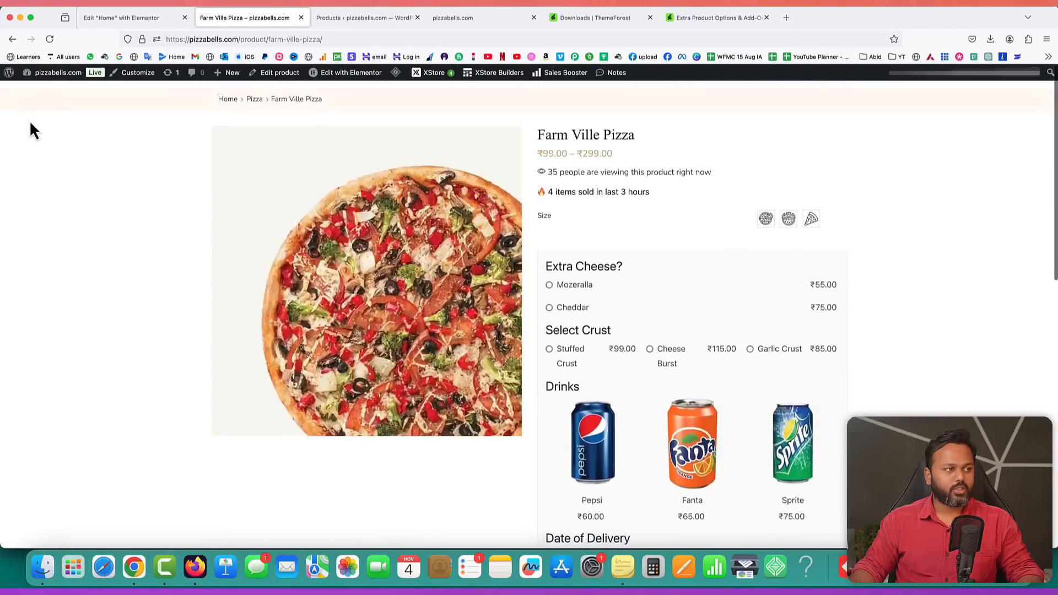
left_click(13, 39)
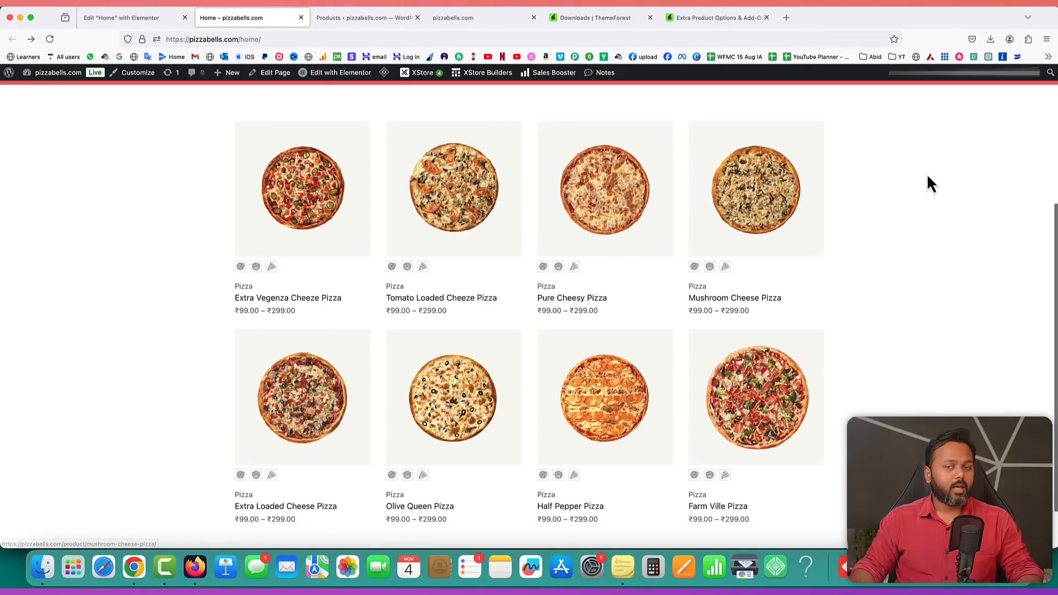
- Reload the site root to confirm it still shows Hello world, then review the Home tab
left_click(471, 18)
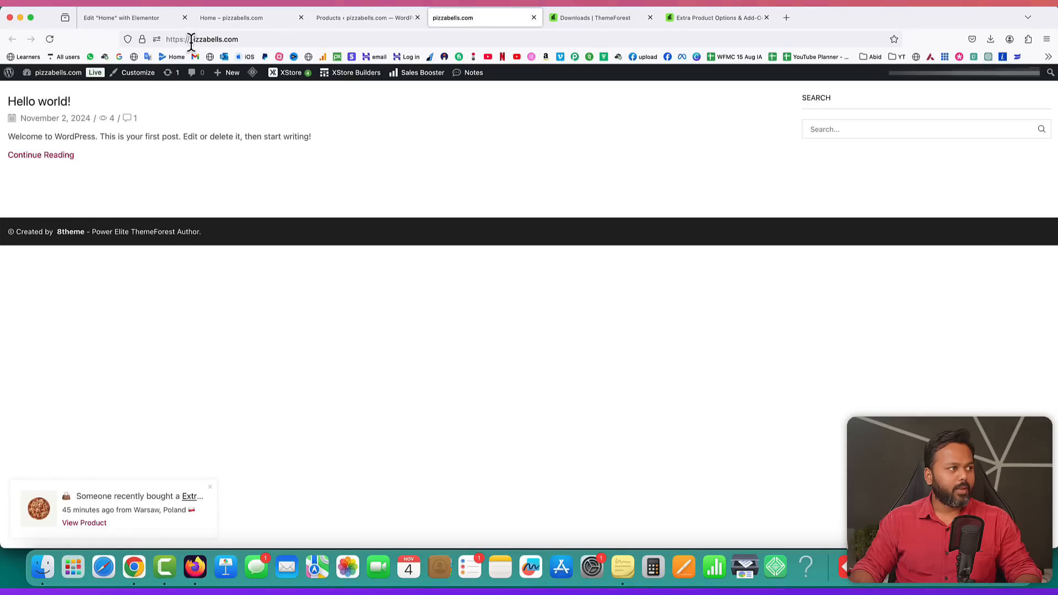
left_click(51, 43)
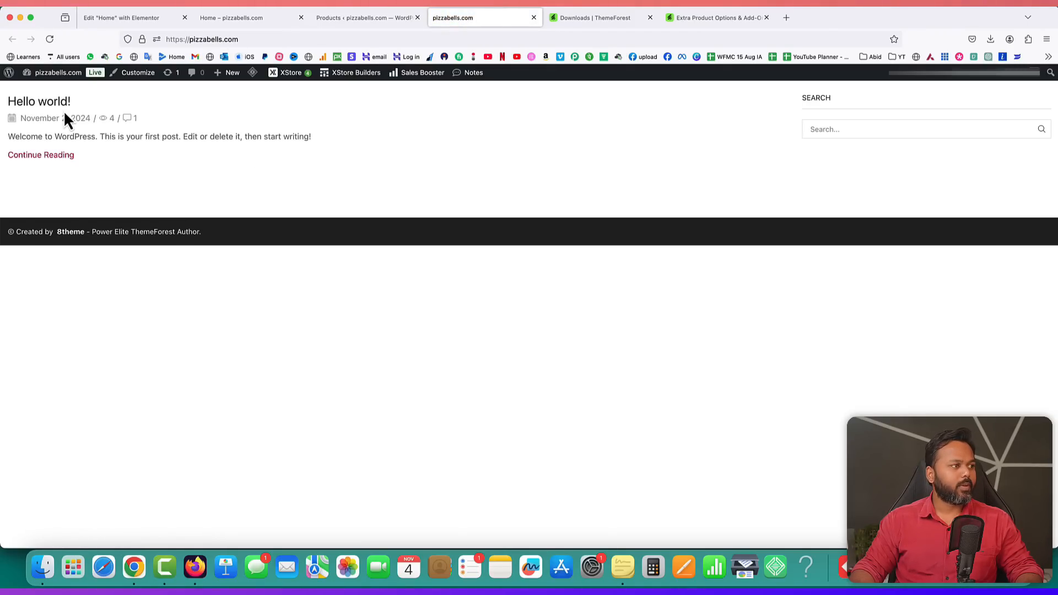
left_click(231, 18)
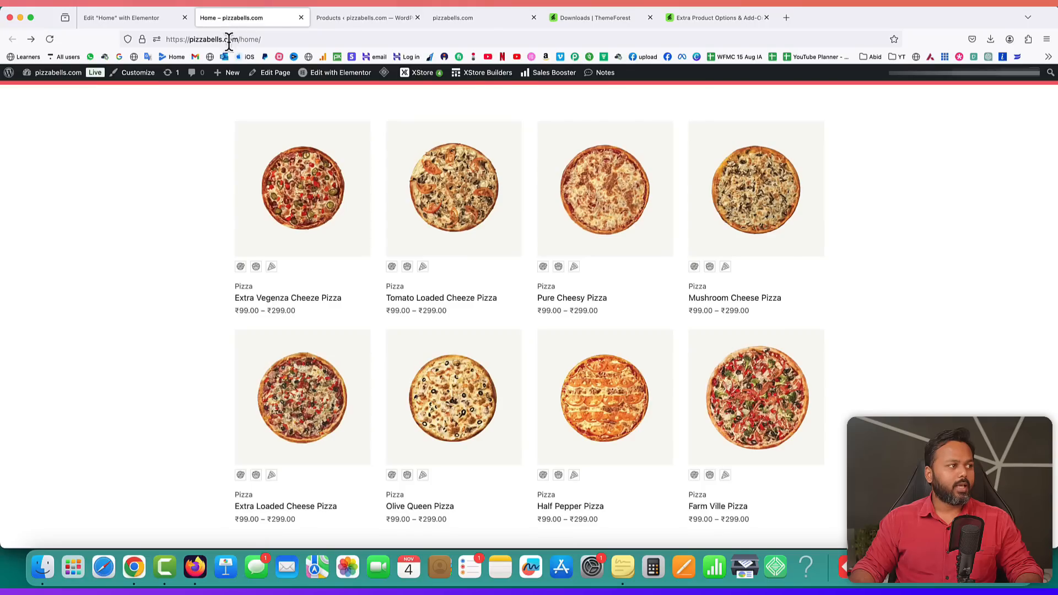
left_click_drag(239, 39, 263, 39)
left_click(81, 102)
scroll(558, 157, "up", 3)
scroll(558, 157, "up", 1)
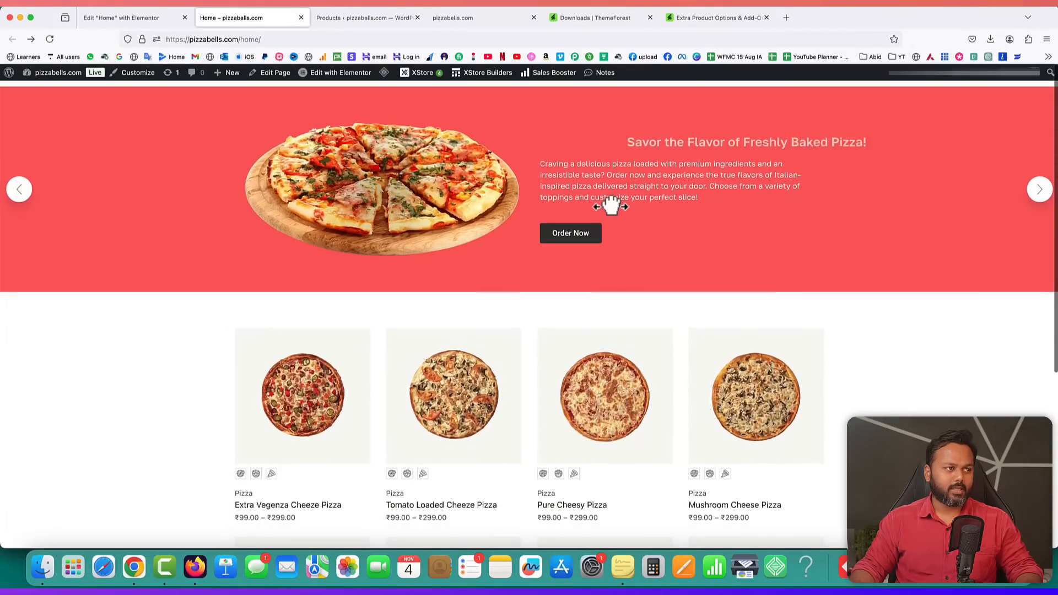
- Recheck the site root, then open the Elementor editor's main menu
left_click(474, 18)
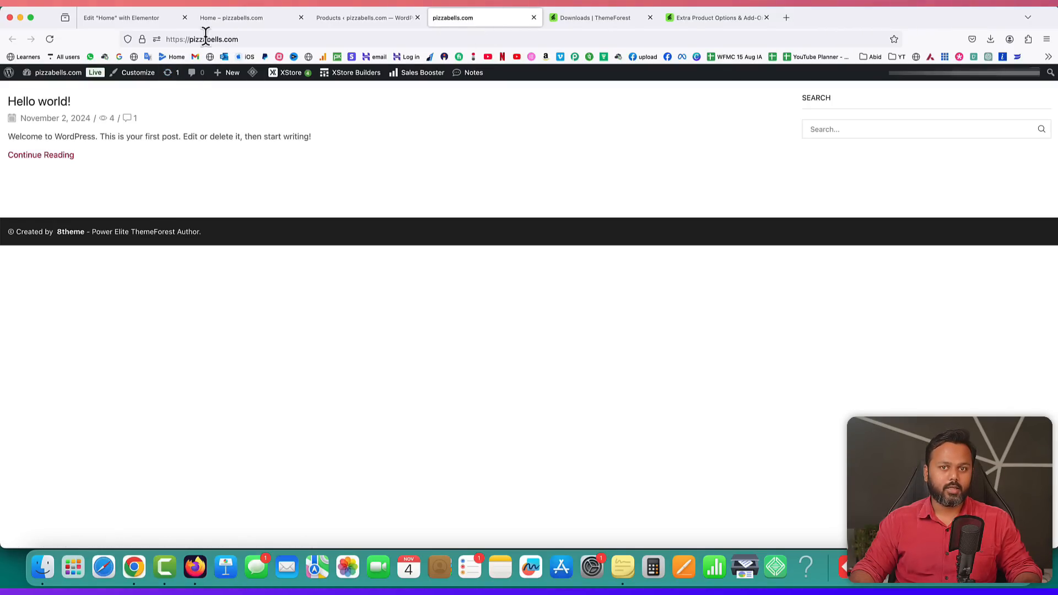
left_click(124, 18)
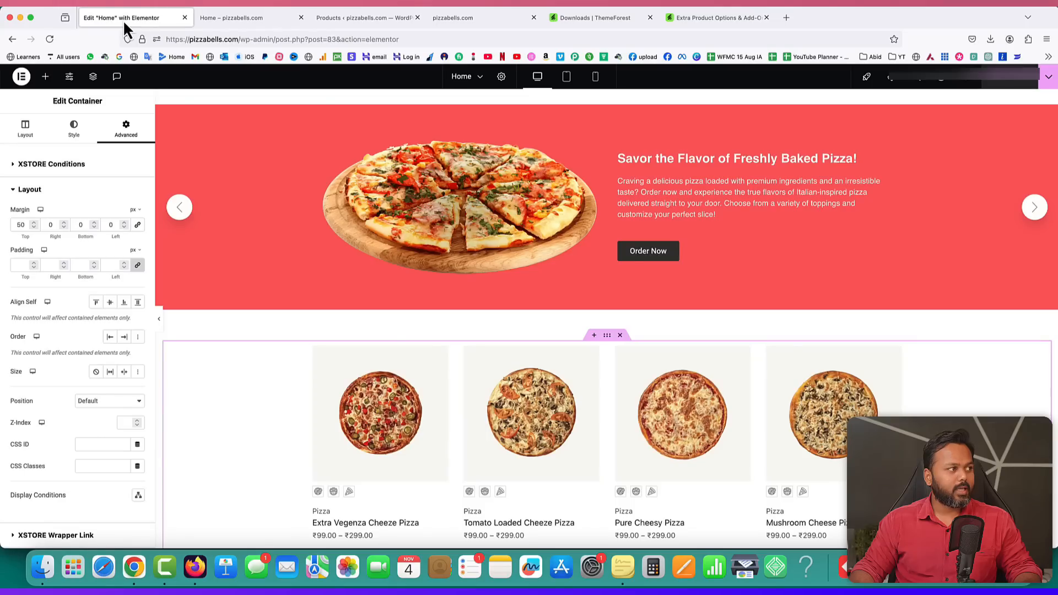
left_click(23, 77)
- Exit Elementor to the WordPress admin and open Settings > Reading
left_click(44, 178)
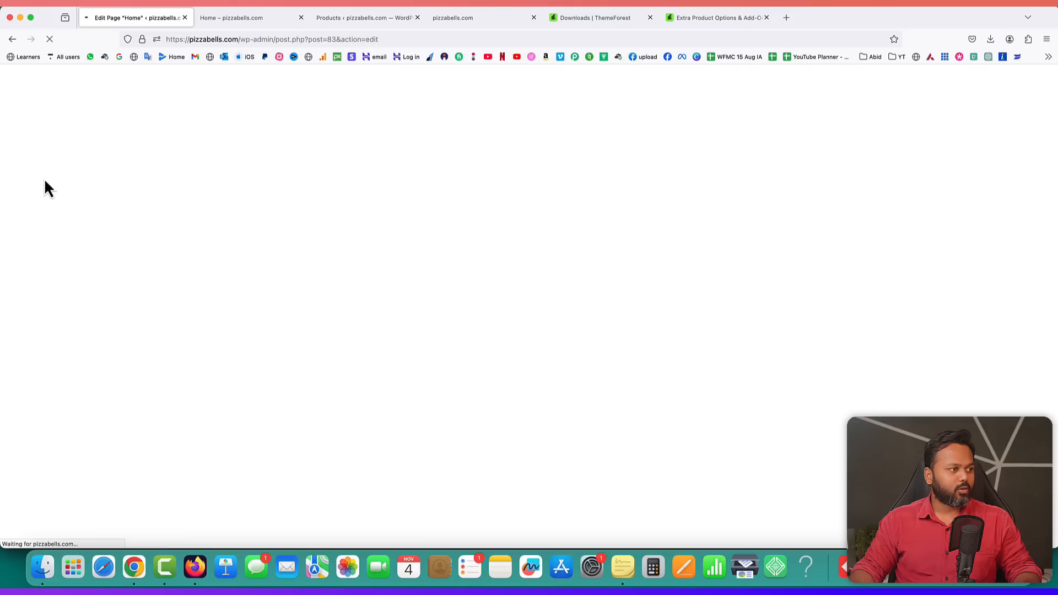
left_click(16, 88)
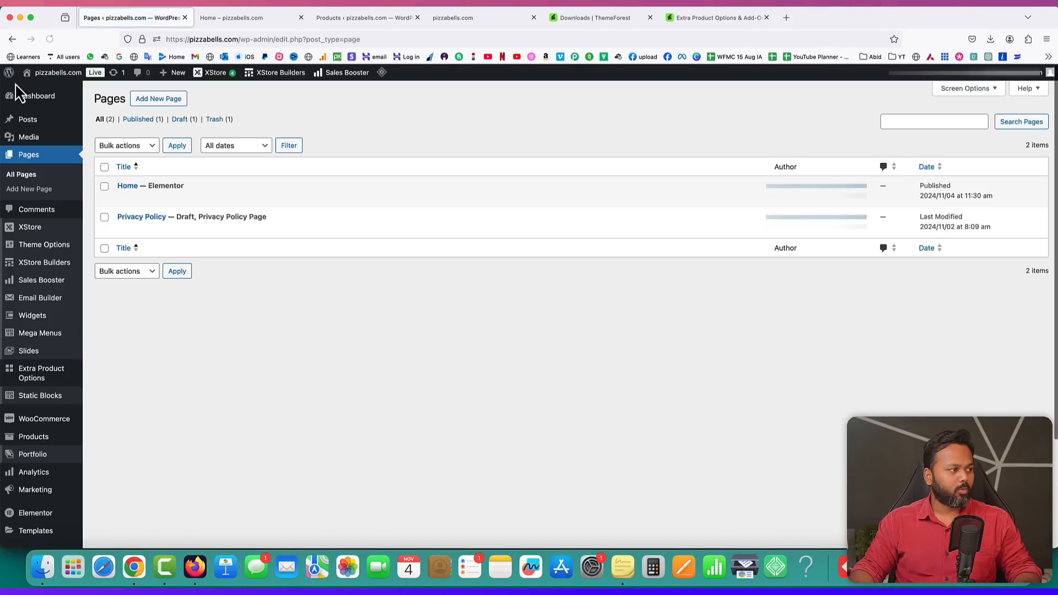
scroll(52, 226, "down", 3)
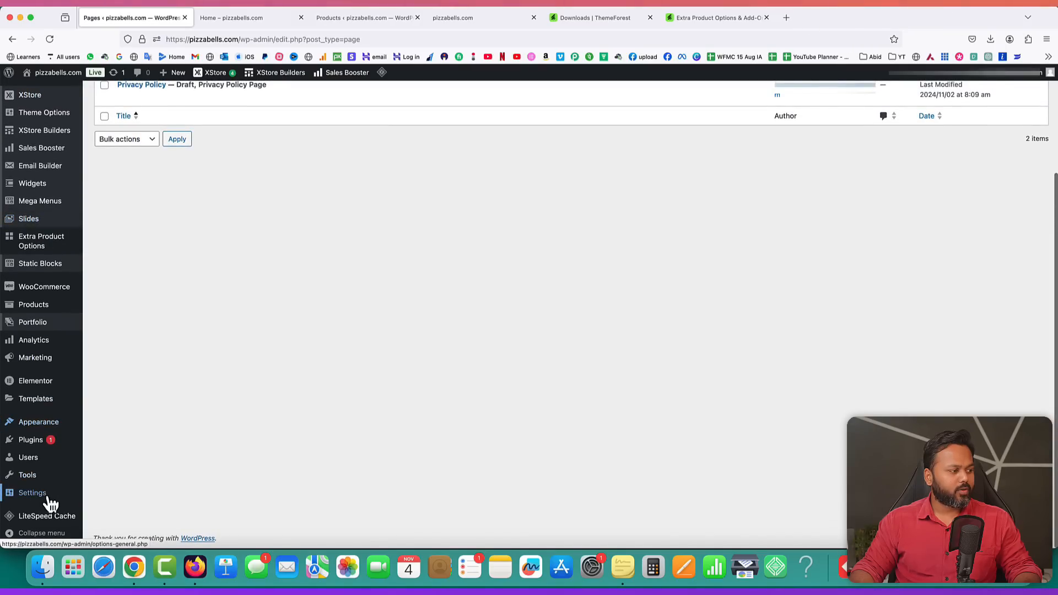
mouse_move(31, 503)
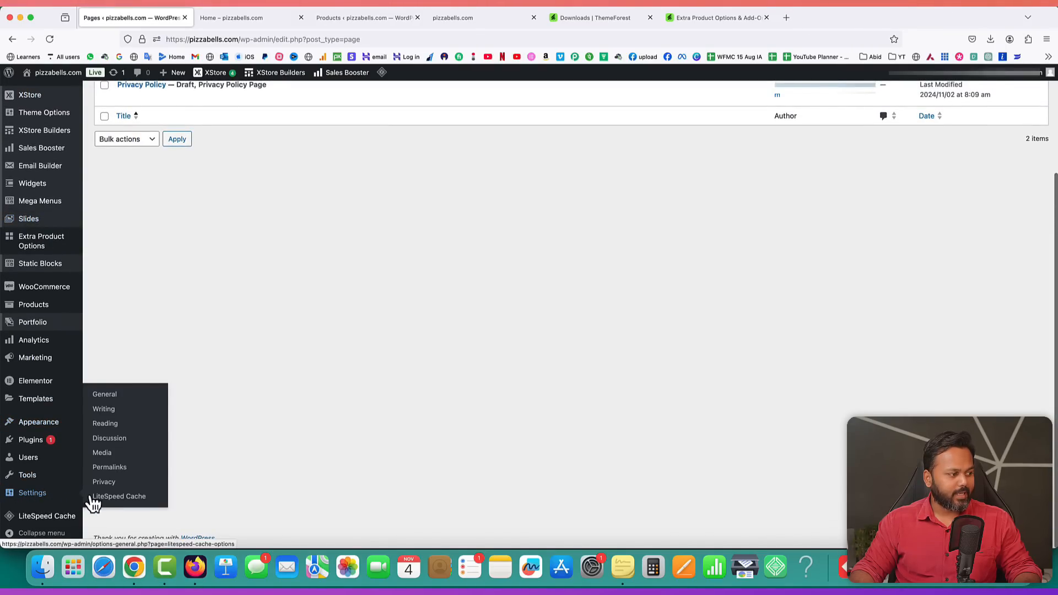
left_click(105, 424)
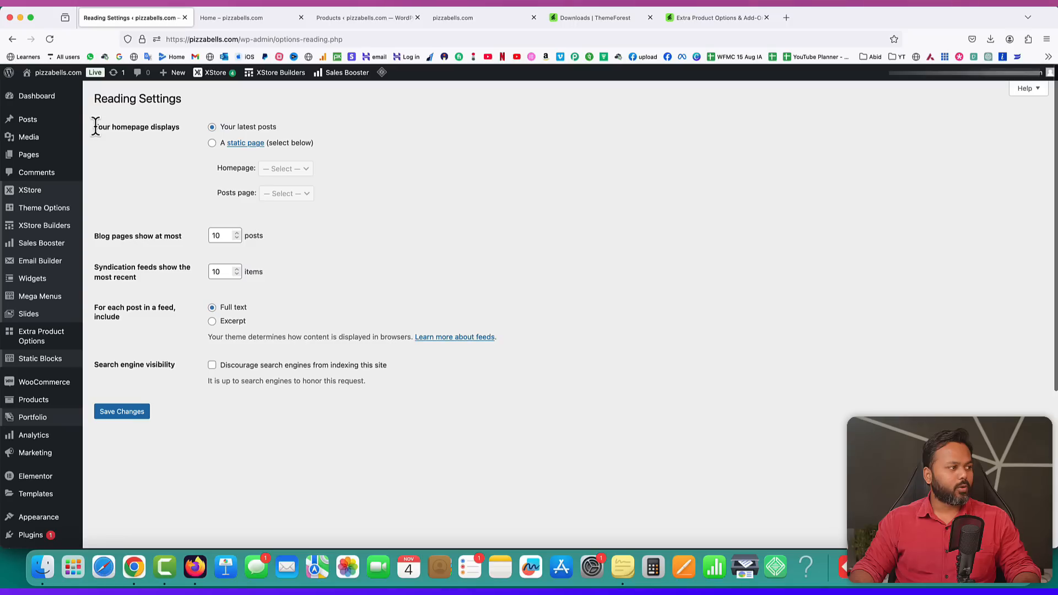
- Set Your homepage displays to a static page with Home as homepage, and save
left_click_drag(110, 127, 180, 128)
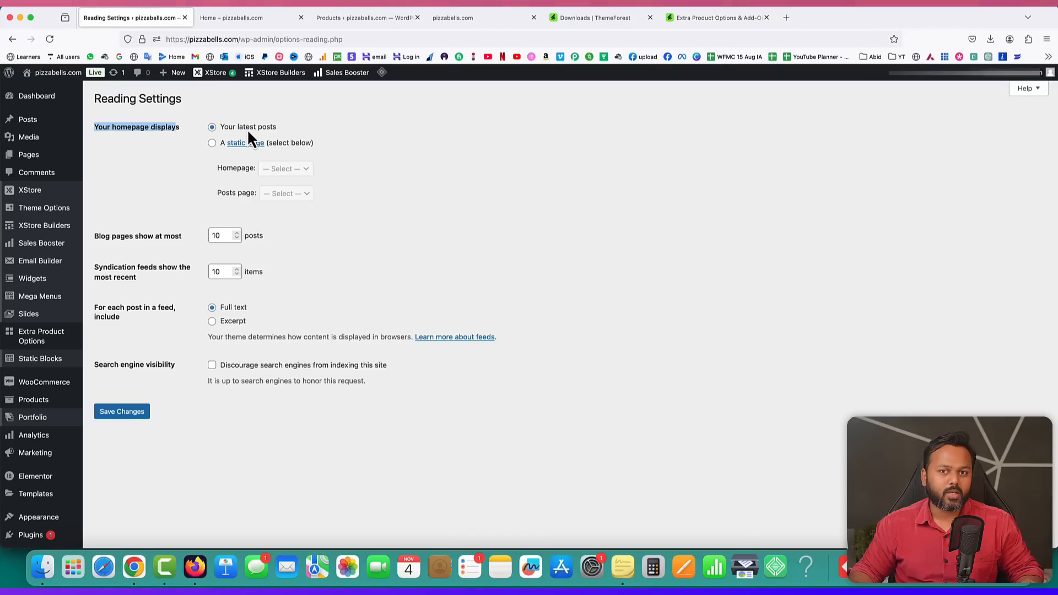
left_click(211, 144)
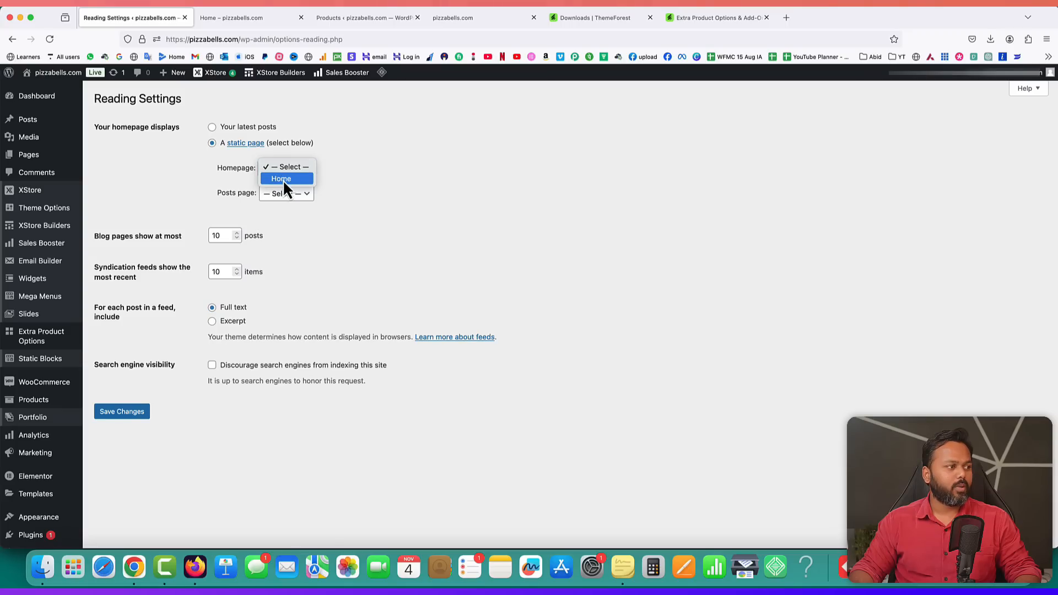
left_click(282, 179)
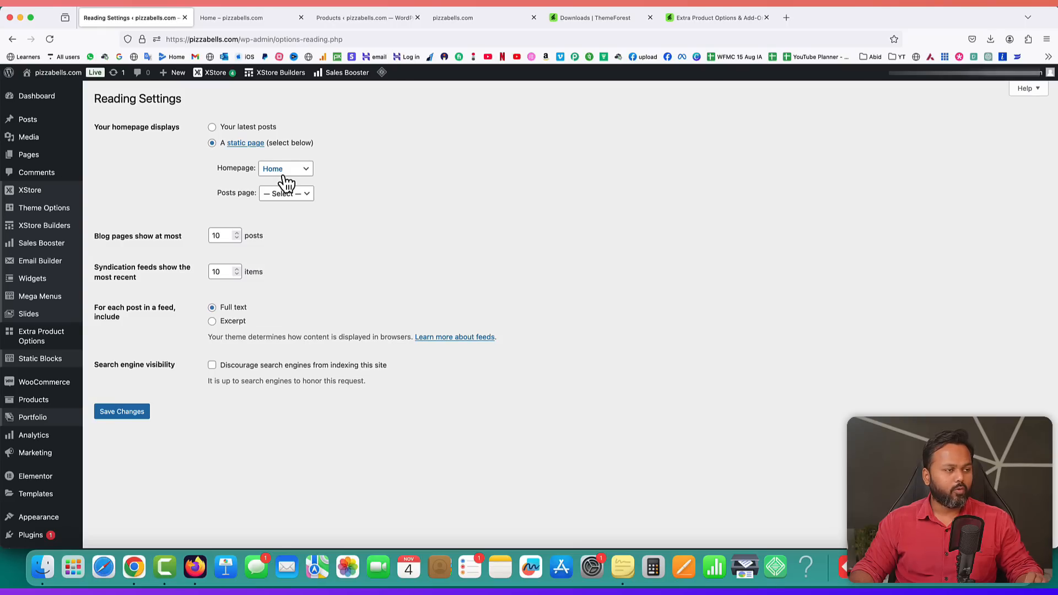
left_click(135, 413)
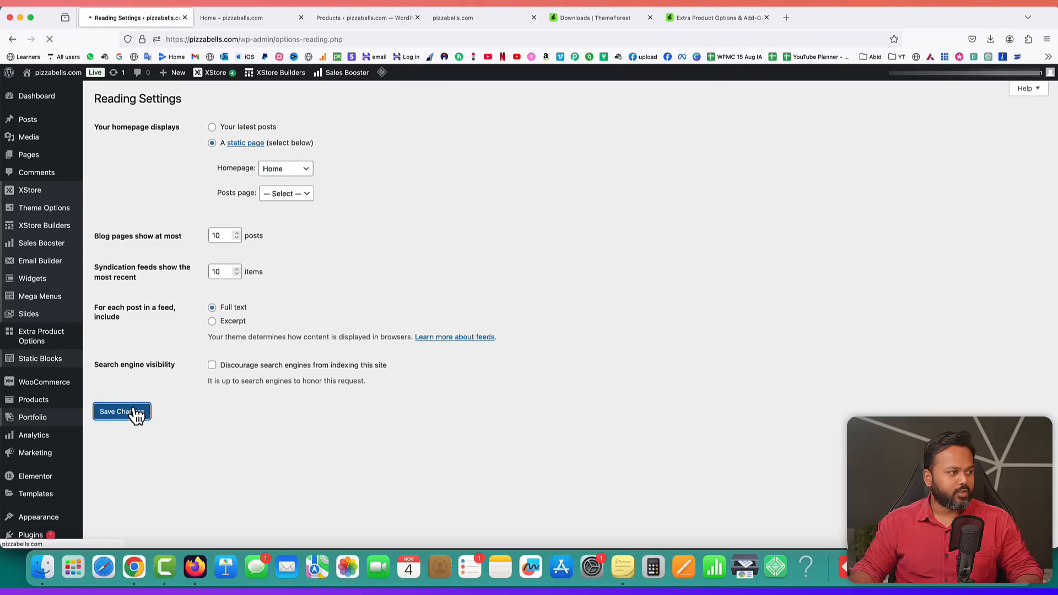
left_click(494, 19)
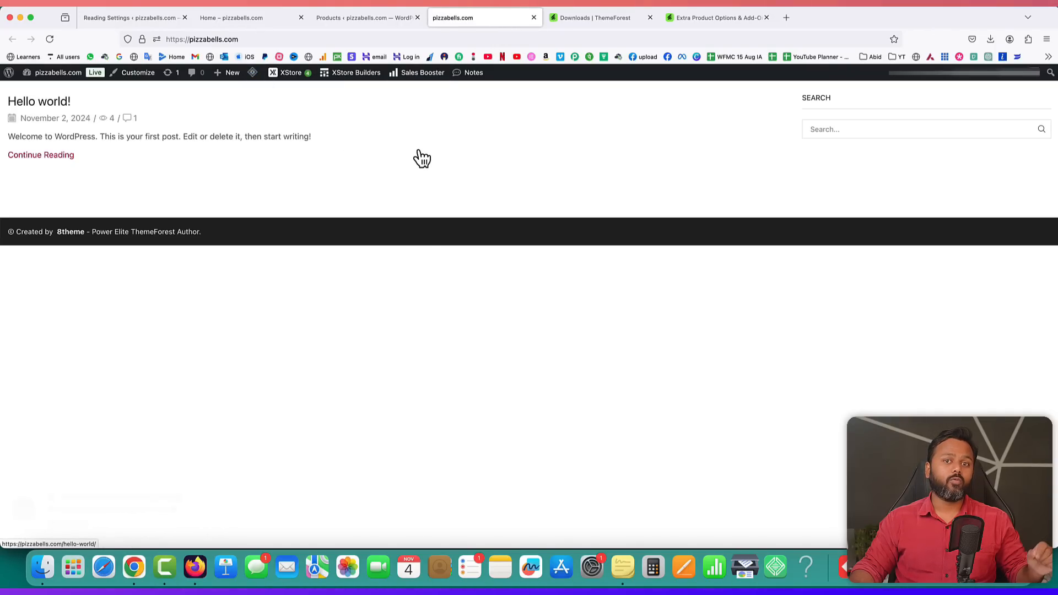
- Run LiteSpeed Purge All and scroll the reloaded homepage to verify the slider and grid
mouse_move(255, 79)
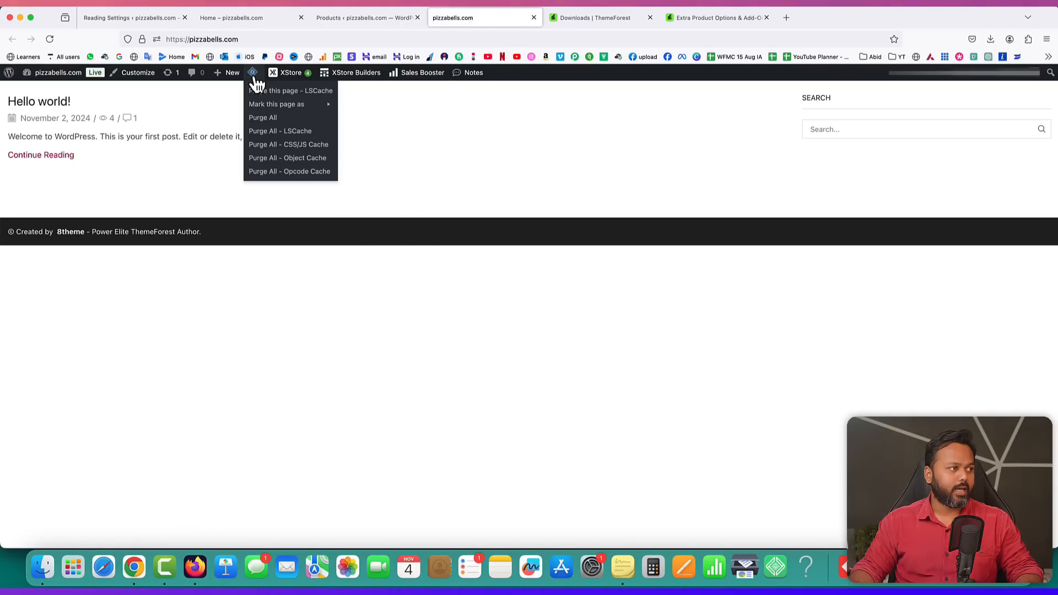
left_click(272, 119)
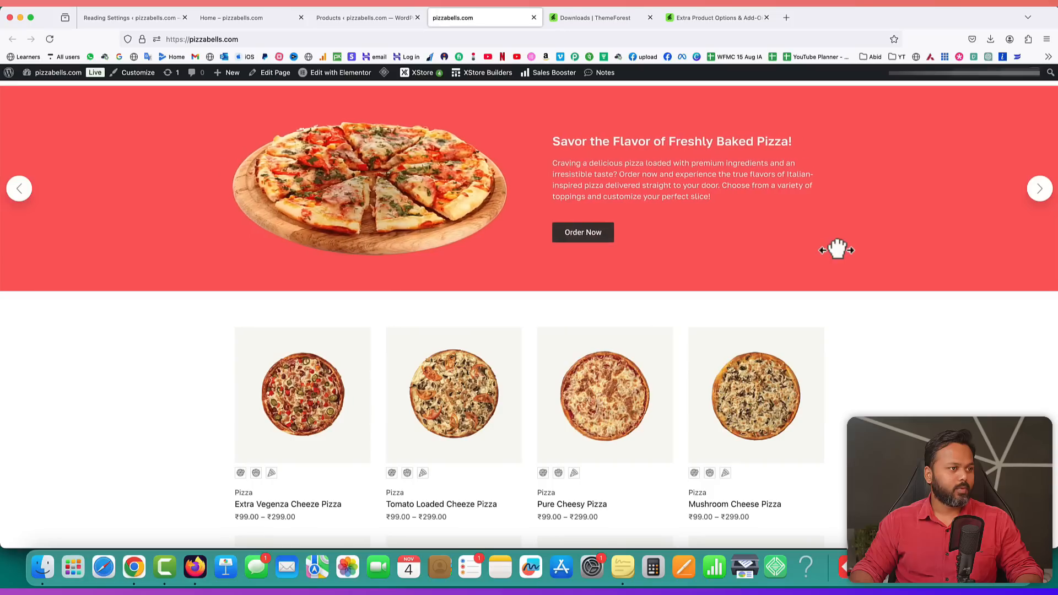
scroll(682, 284, "down", 5)
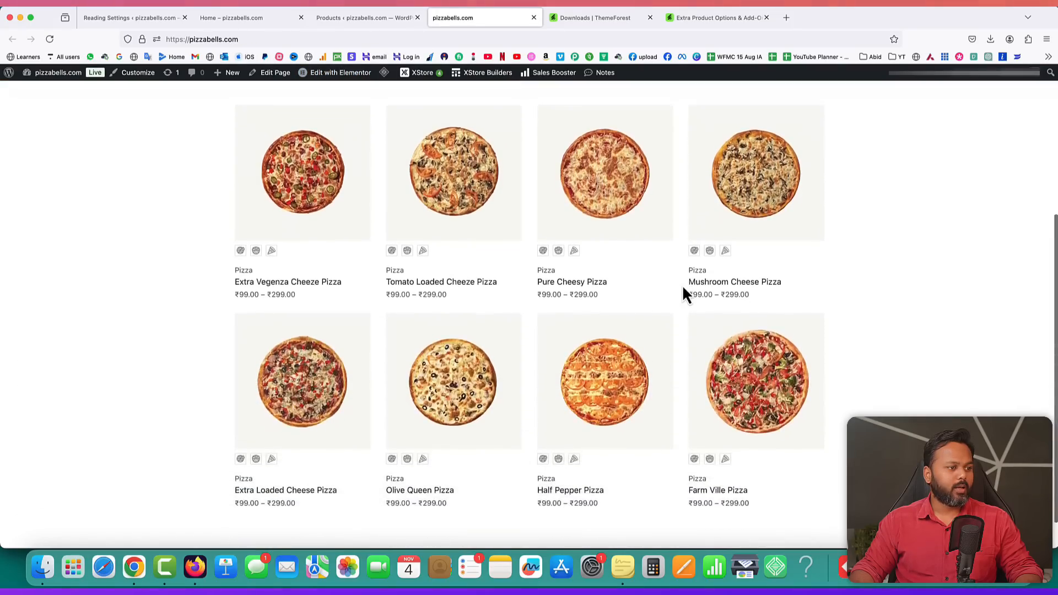
scroll(682, 285, "up", 5)
scroll(682, 285, "down", 1)
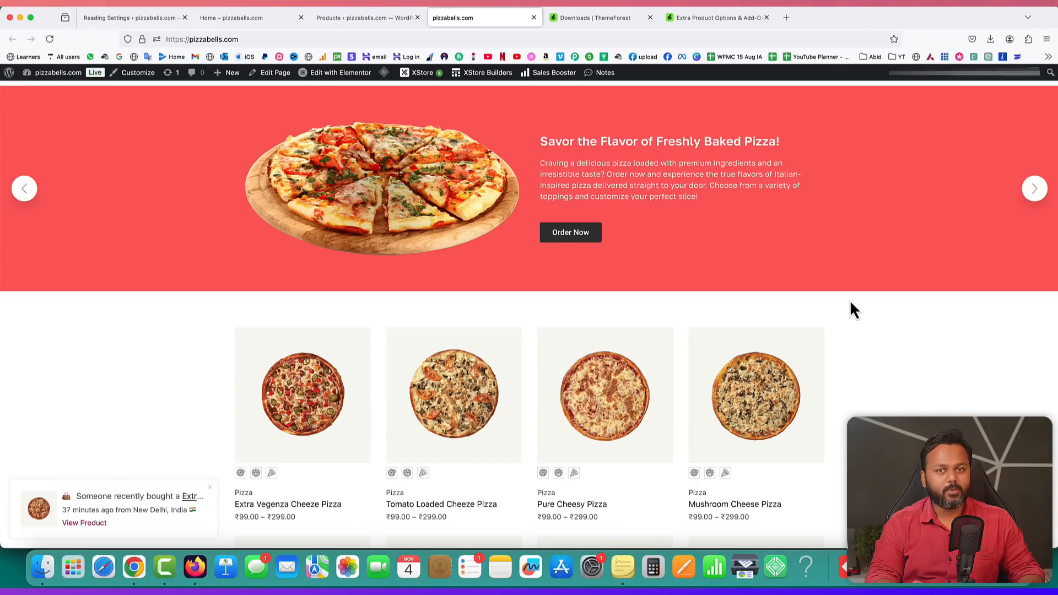
left_click(787, 18)
type("wpclasslive.com/")
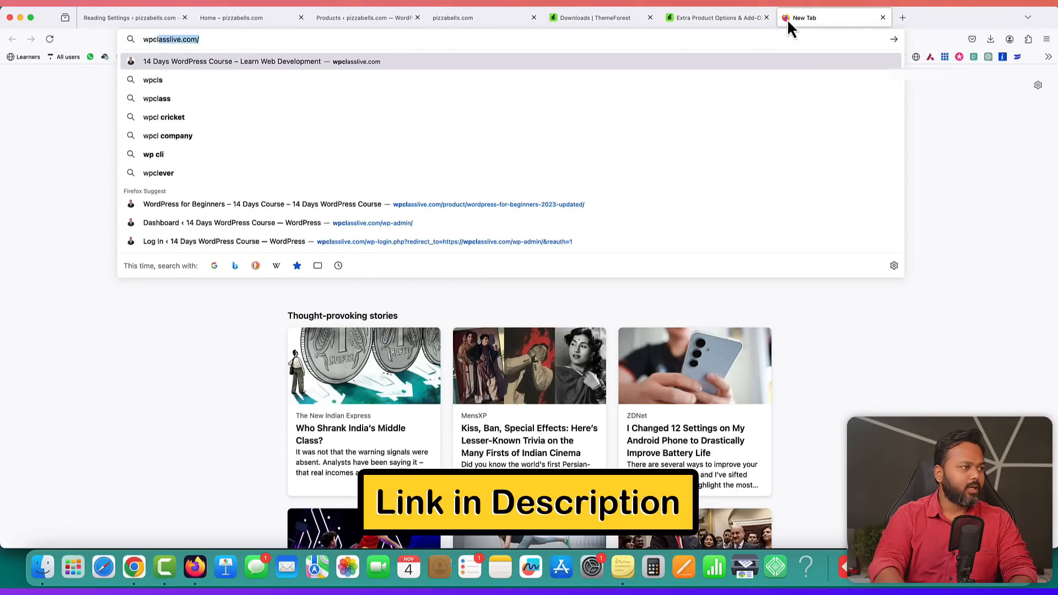
key("Right")
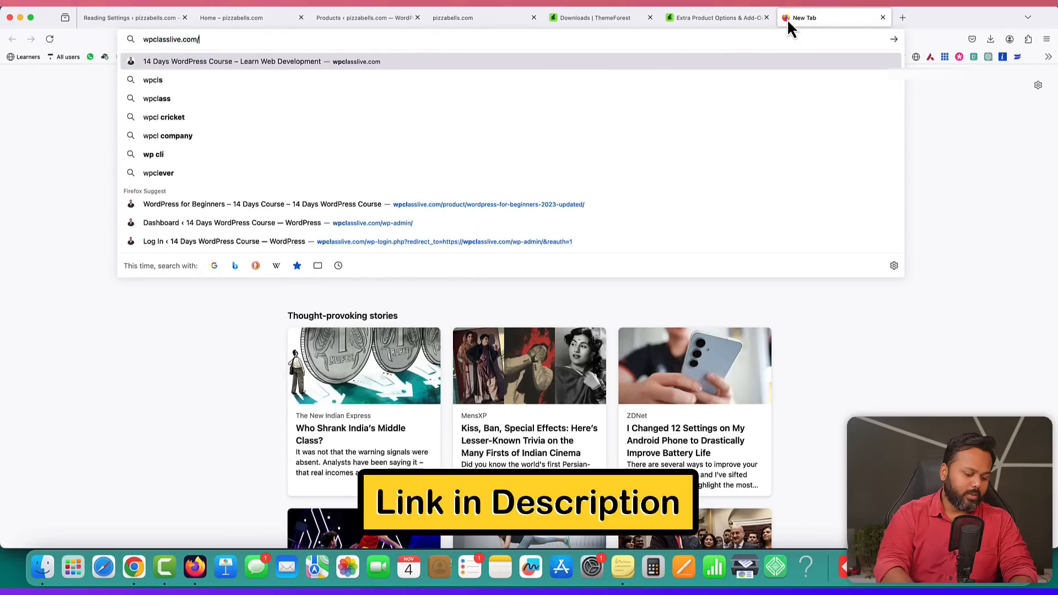
type("wfc")
key("Return")
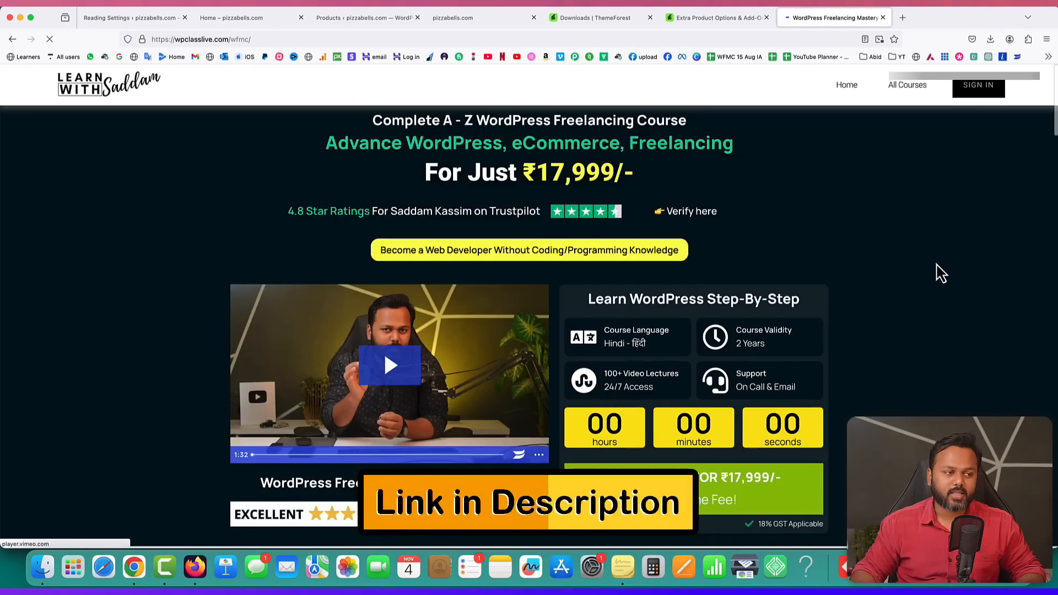
scroll(939, 268, "down", 6)
scroll(934, 269, "down", 6)
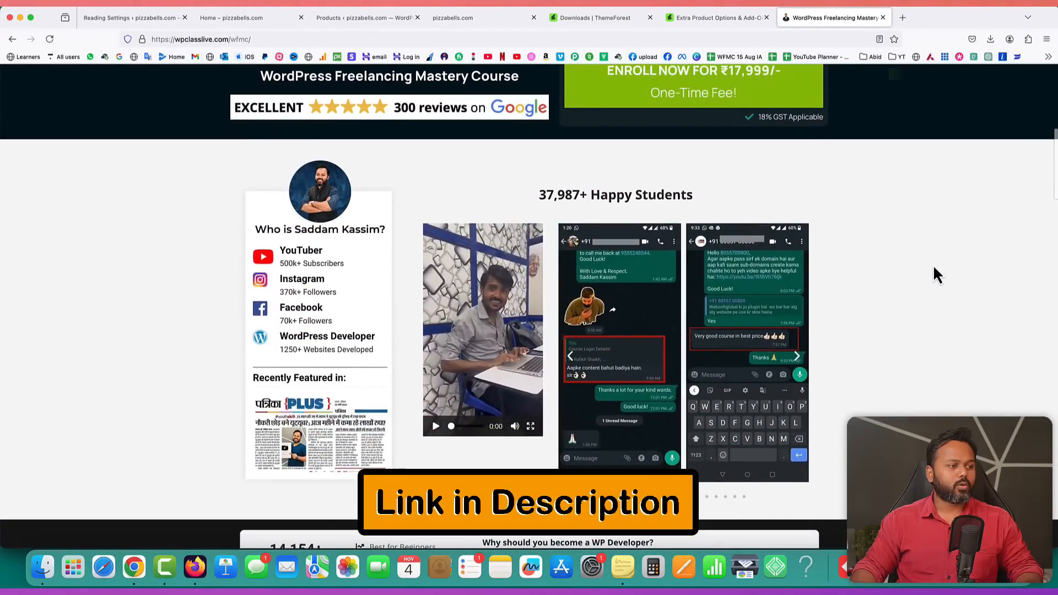
scroll(934, 270, "down", 12)
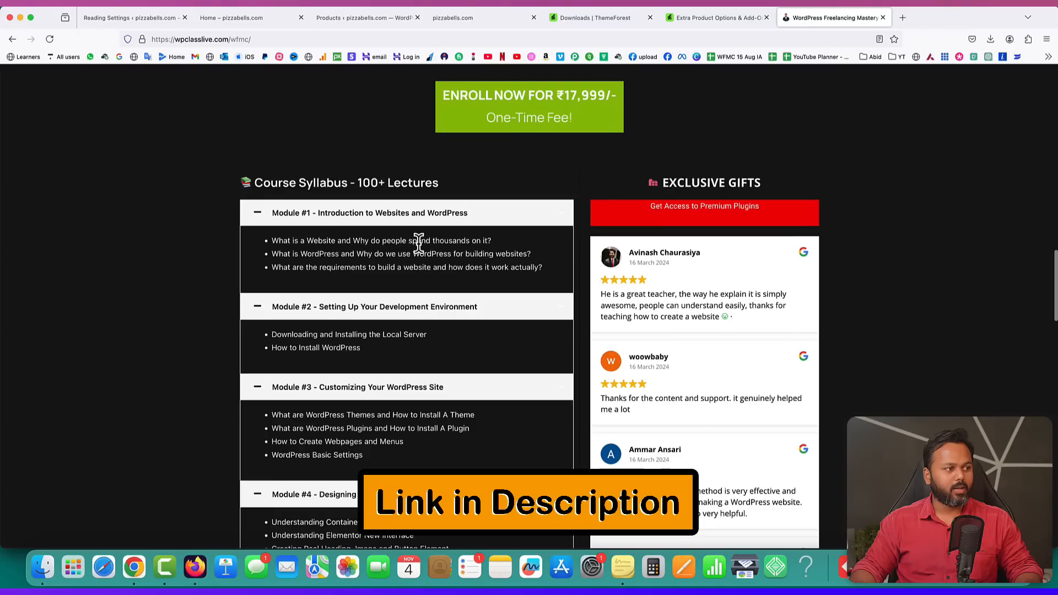
scroll(419, 243, "down", 4)
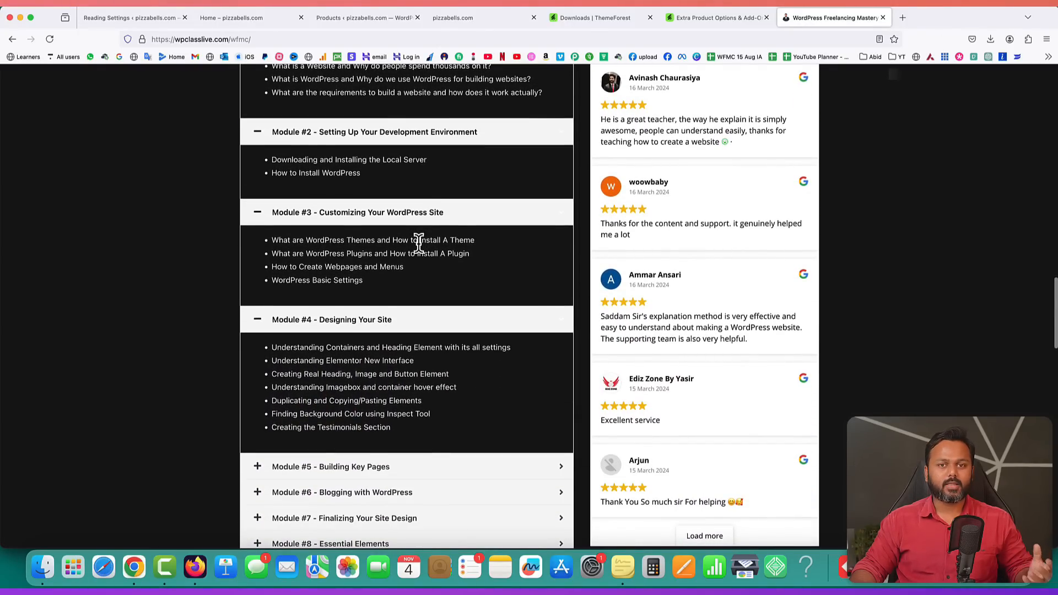
scroll(419, 243, "down", 6)
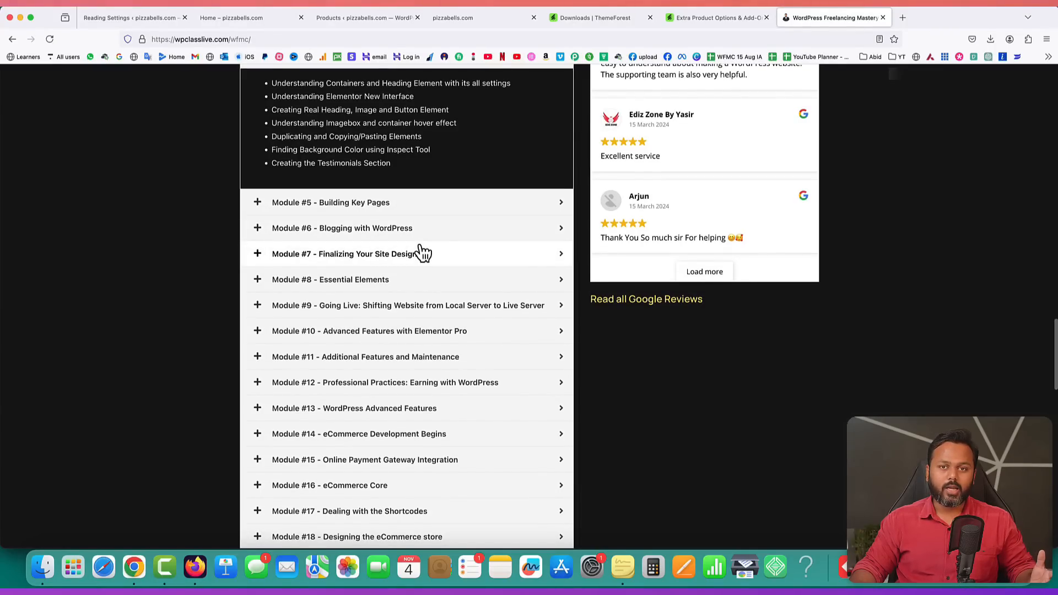
scroll(423, 254, "down", 14)
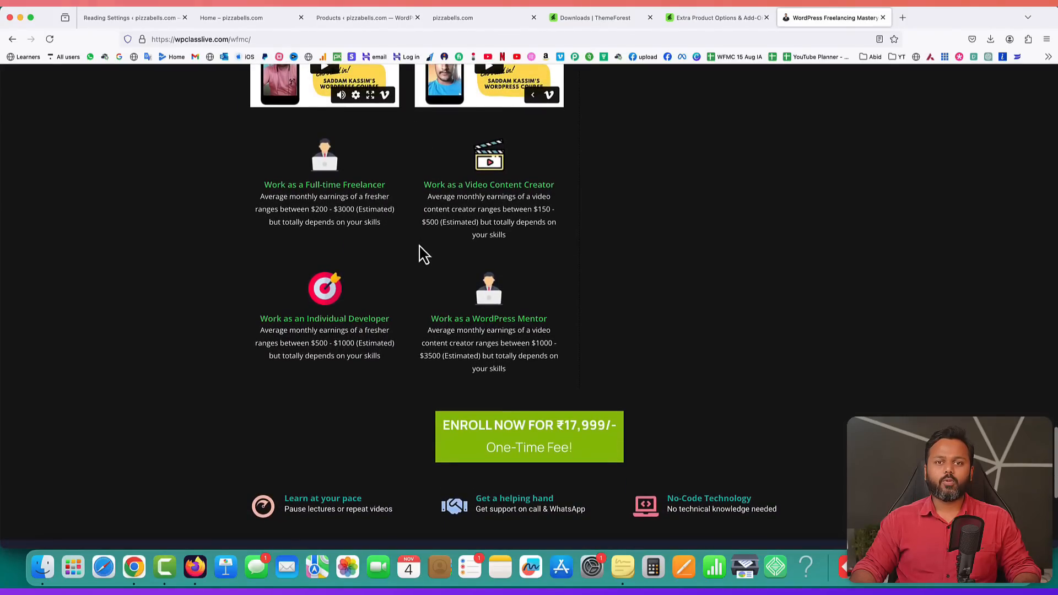
scroll(420, 254, "down", 5)
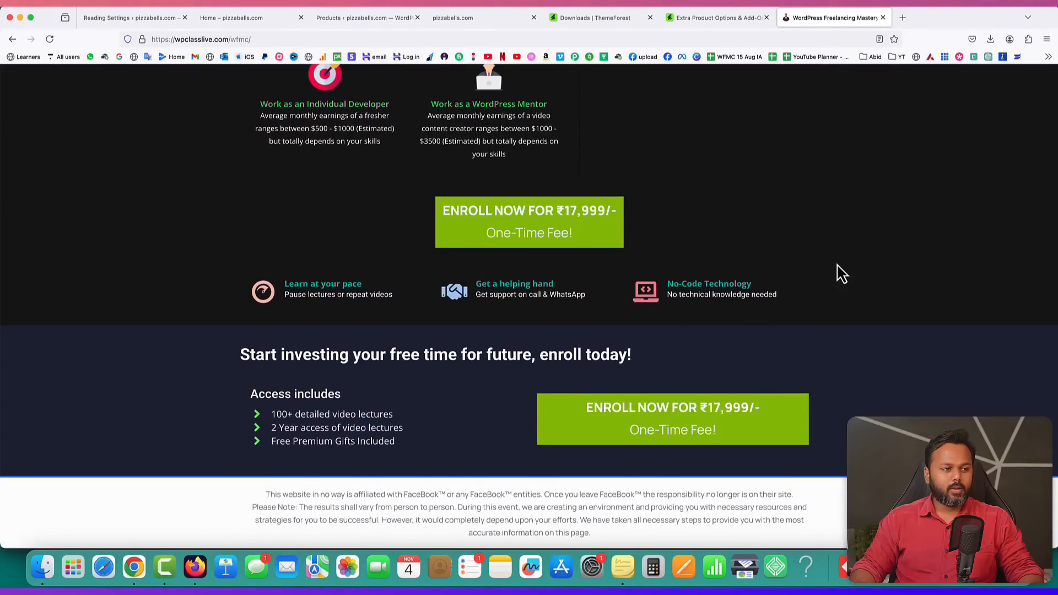
scroll(840, 273, "up", 4)
scroll(842, 274, "up", 20)
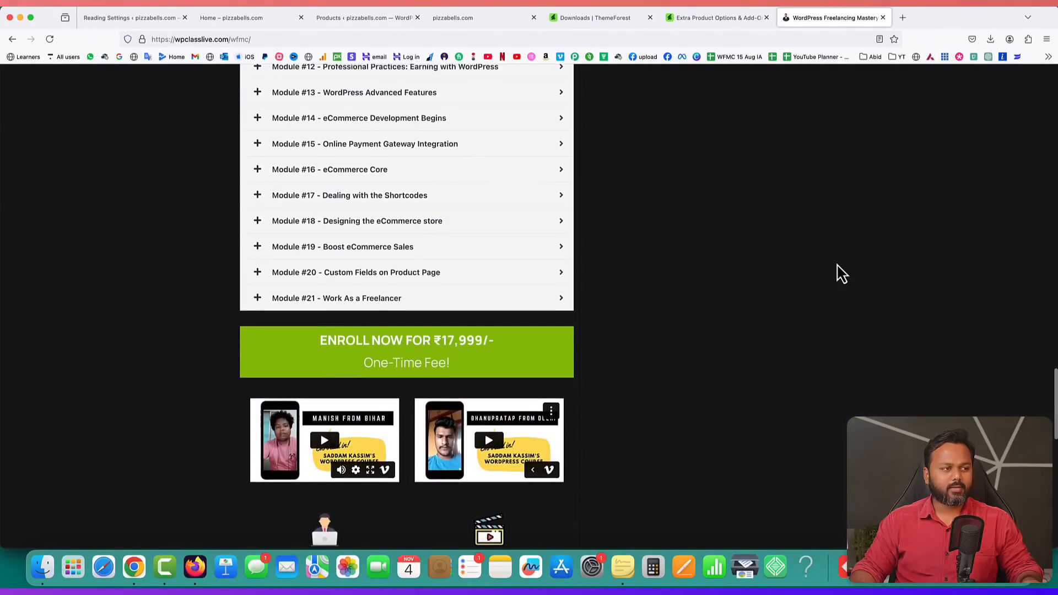
scroll(841, 274, "up", 10)
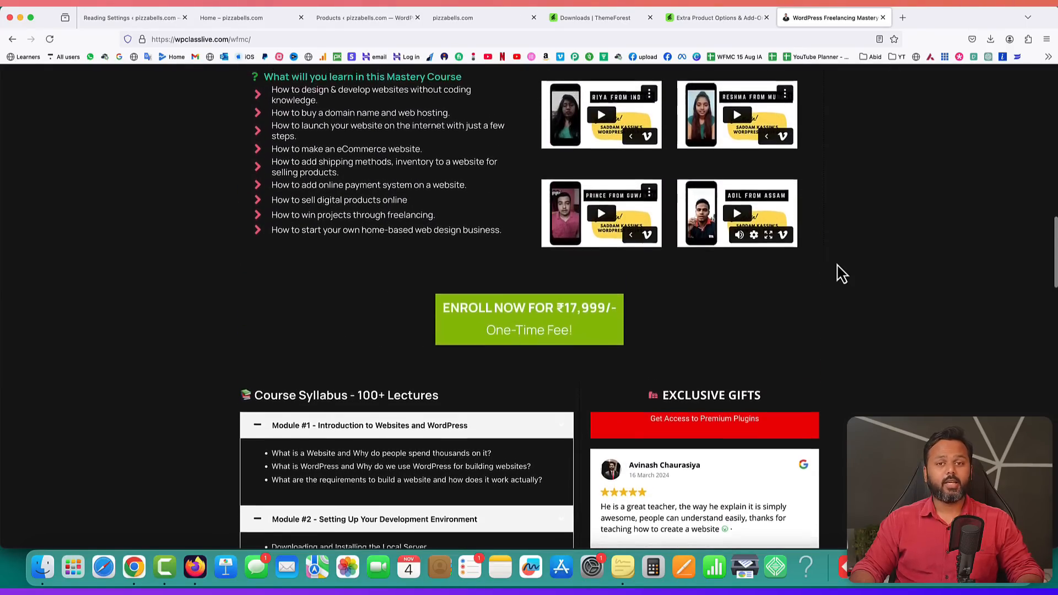
scroll(842, 274, "up", 1)
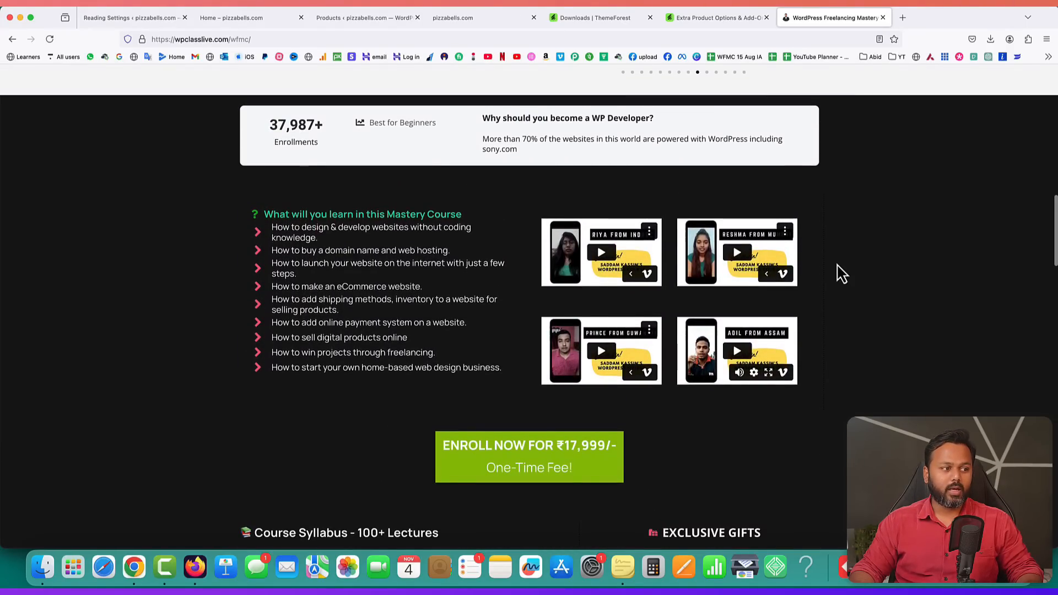
scroll(841, 274, "up", 5)
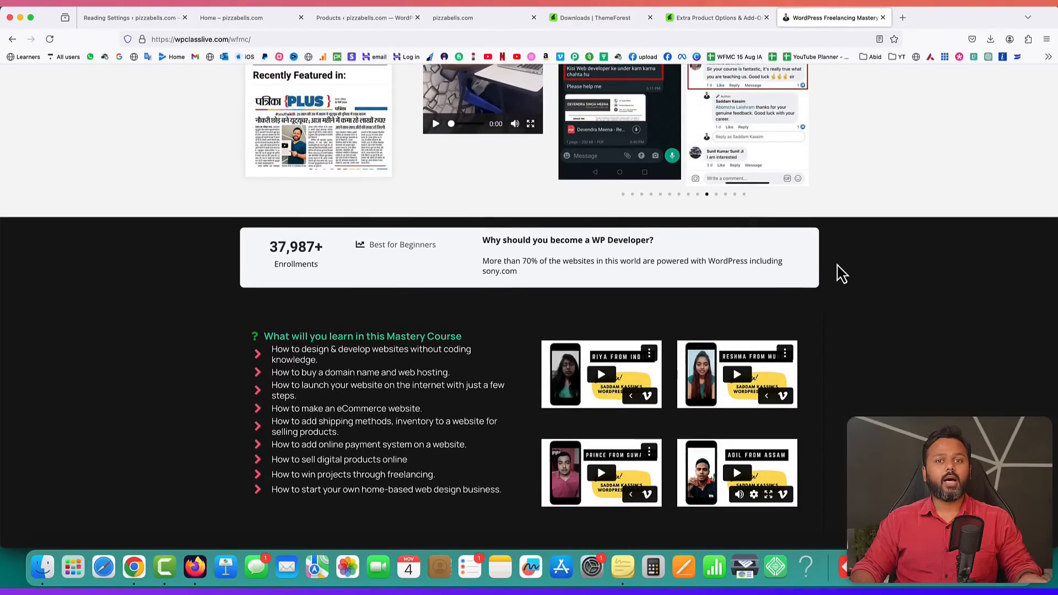
scroll(837, 266, "up", 20)
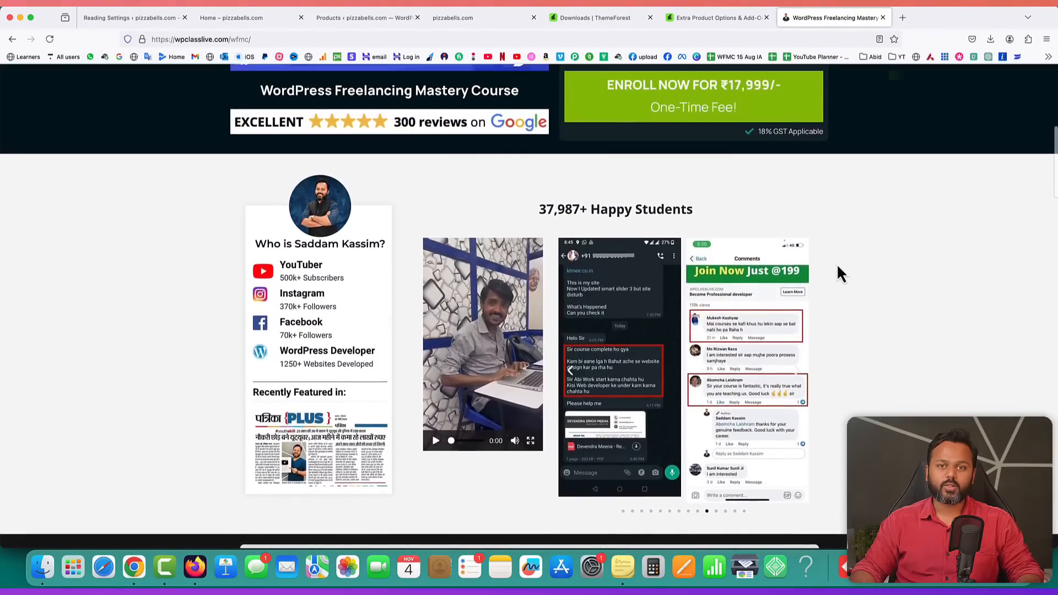
scroll(842, 274, "up", 2)
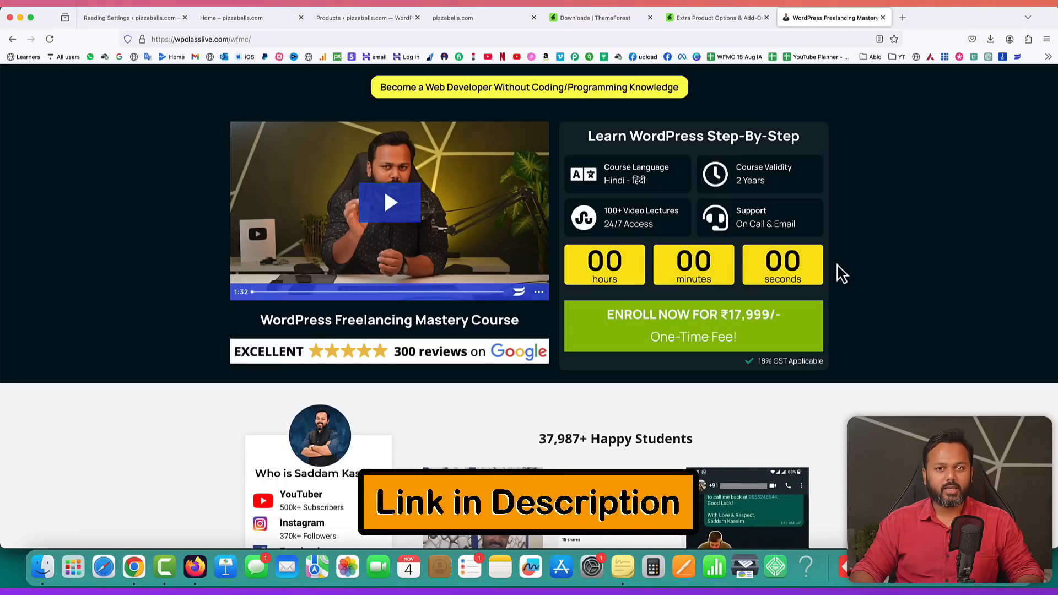
- Expand Modules #11 and #12 to review their lessons, then close the course tab
scroll(860, 247, "up", 1)
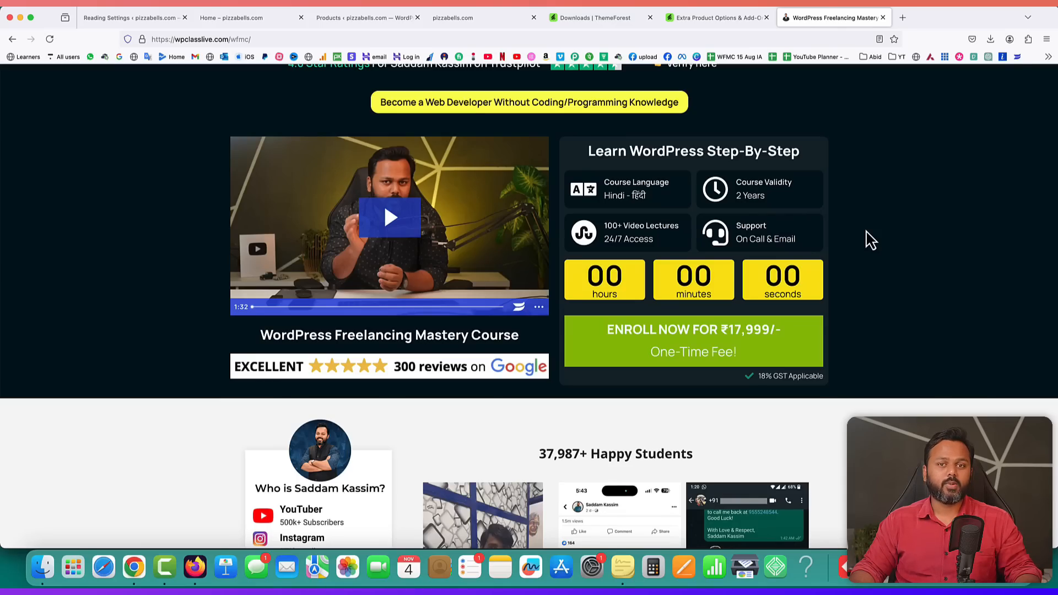
scroll(869, 240, "down", 15)
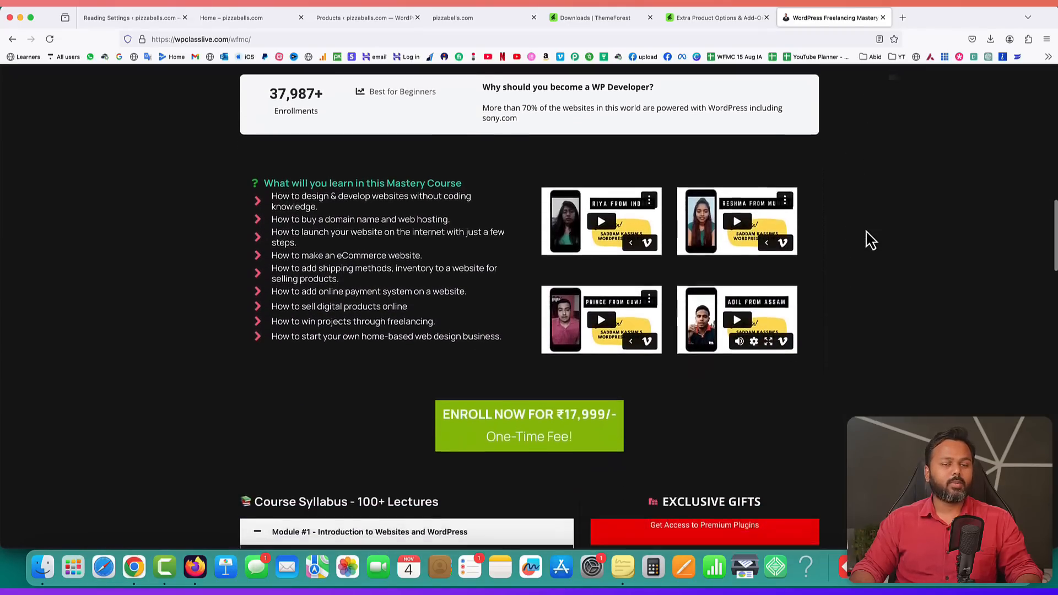
scroll(869, 240, "down", 15)
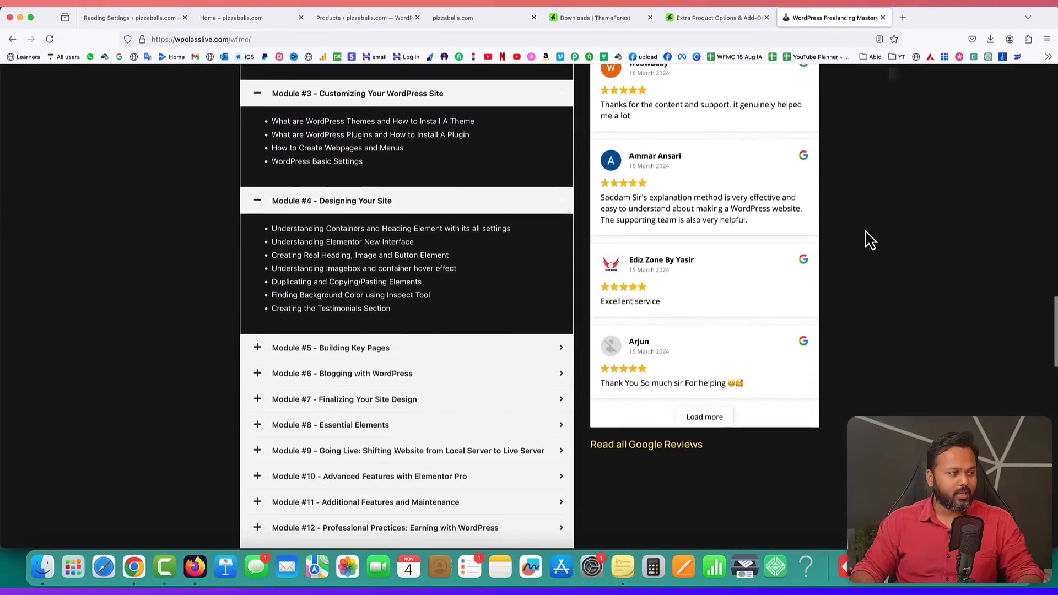
scroll(540, 285, "down", 3)
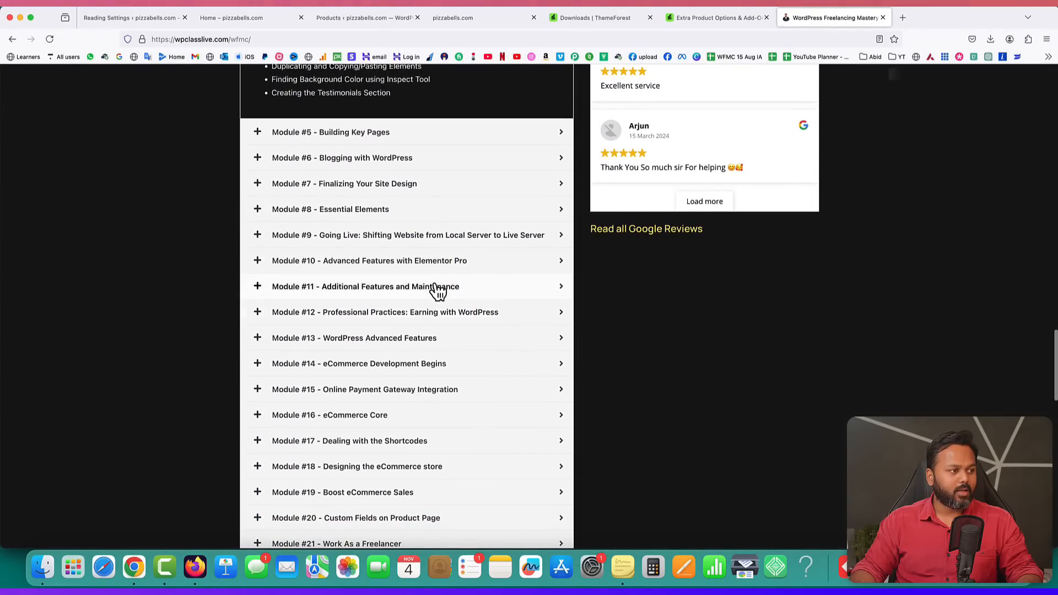
left_click(437, 289)
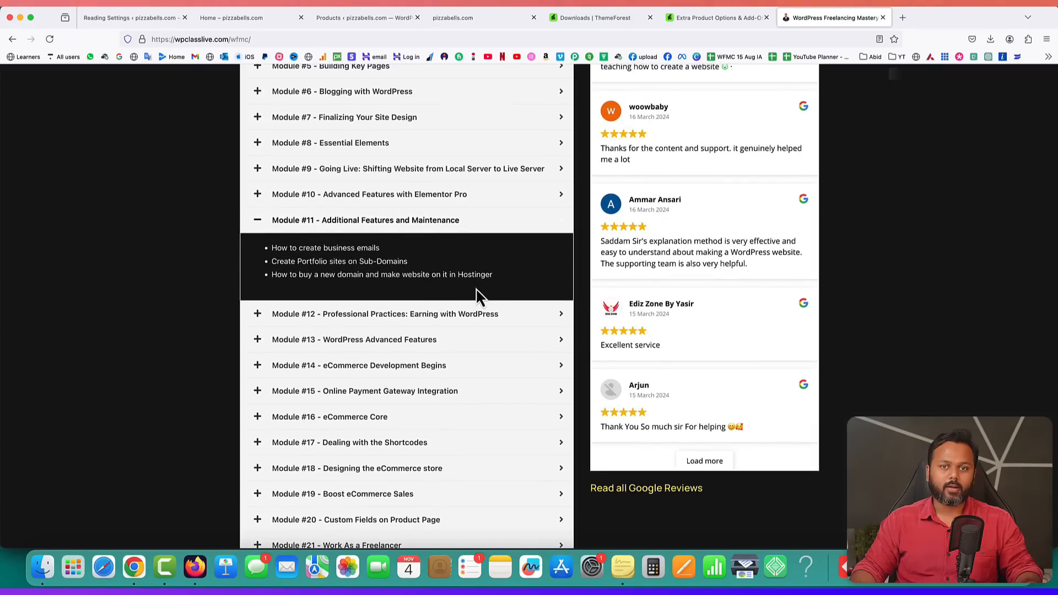
left_click(483, 325)
scroll(485, 325, "down", 5)
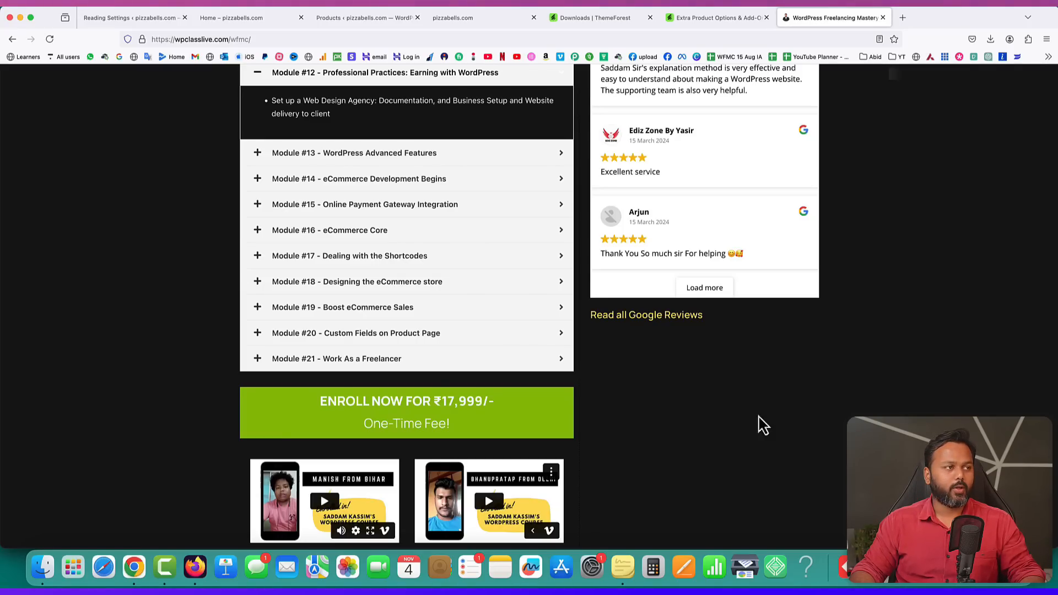
left_click(882, 17)
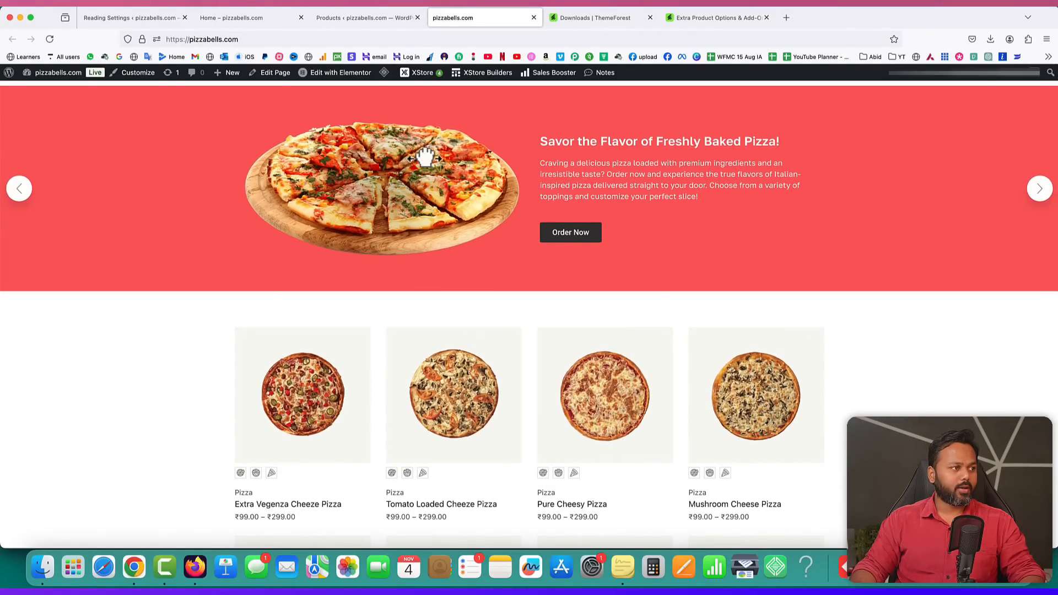
- From the Reading Settings tab, go to Templates > Theme Builder in the admin sidebar
scroll(674, 319, "down", 5)
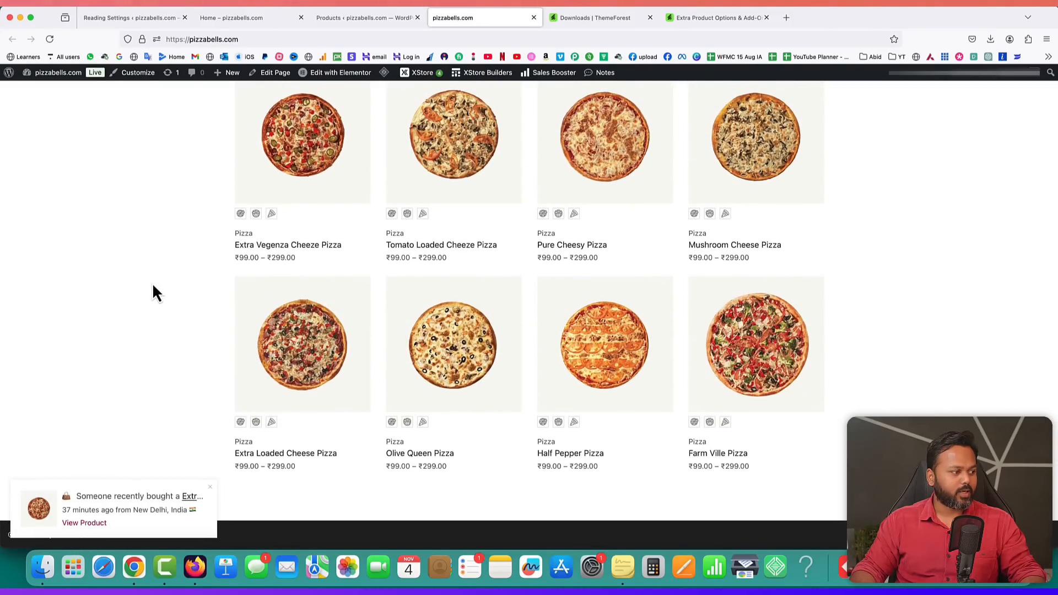
scroll(154, 293, "up", 5)
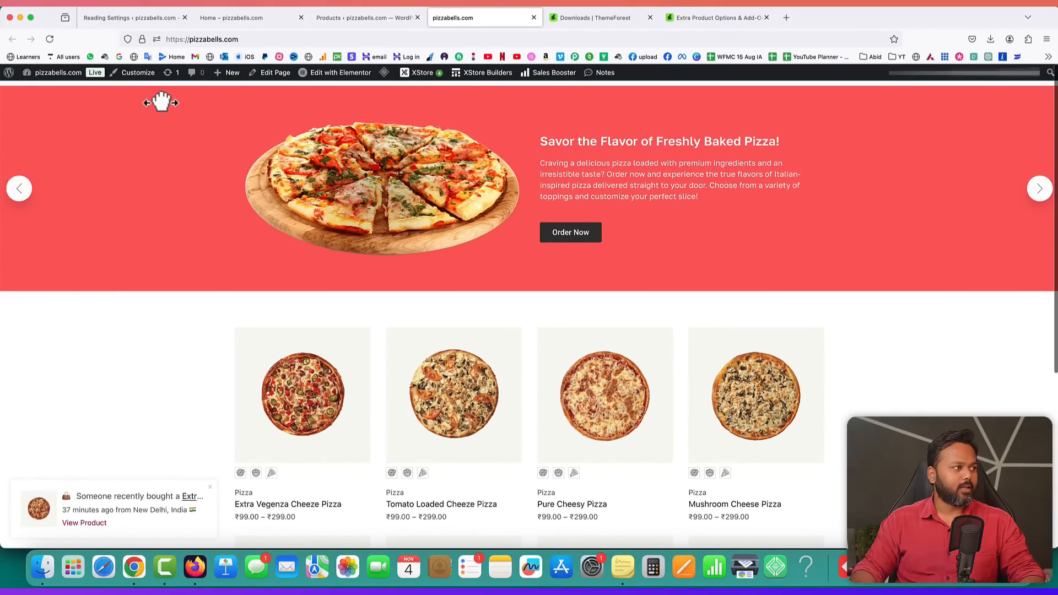
left_click(128, 17)
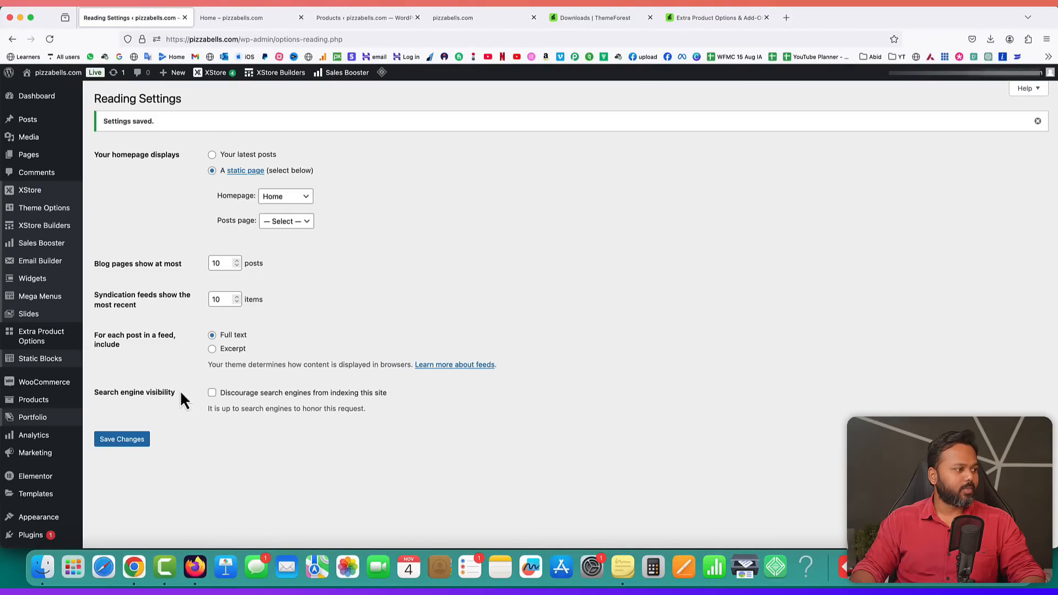
scroll(157, 388, "down", 5)
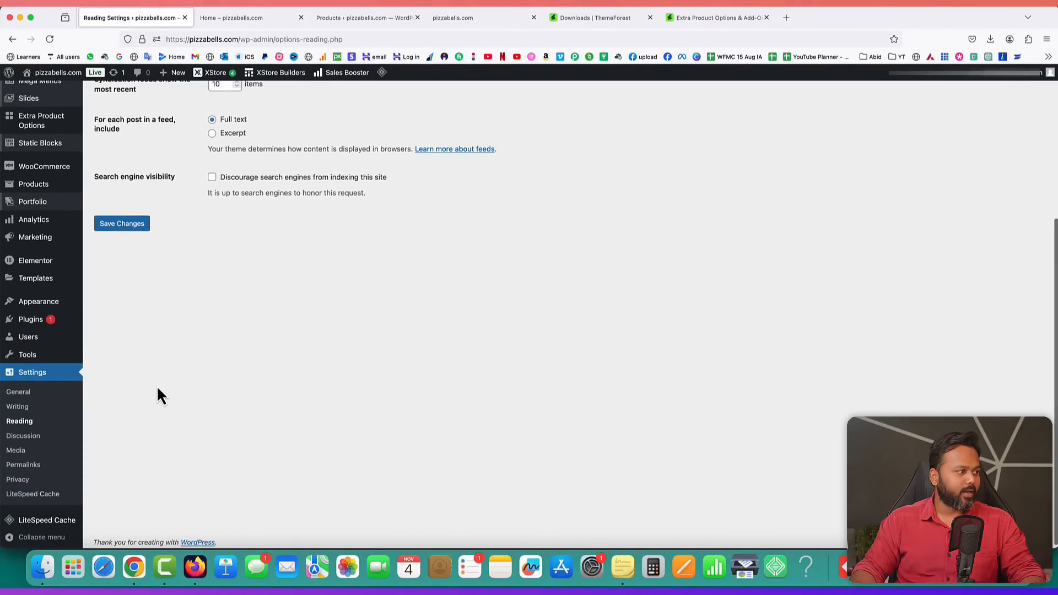
mouse_move(36, 285)
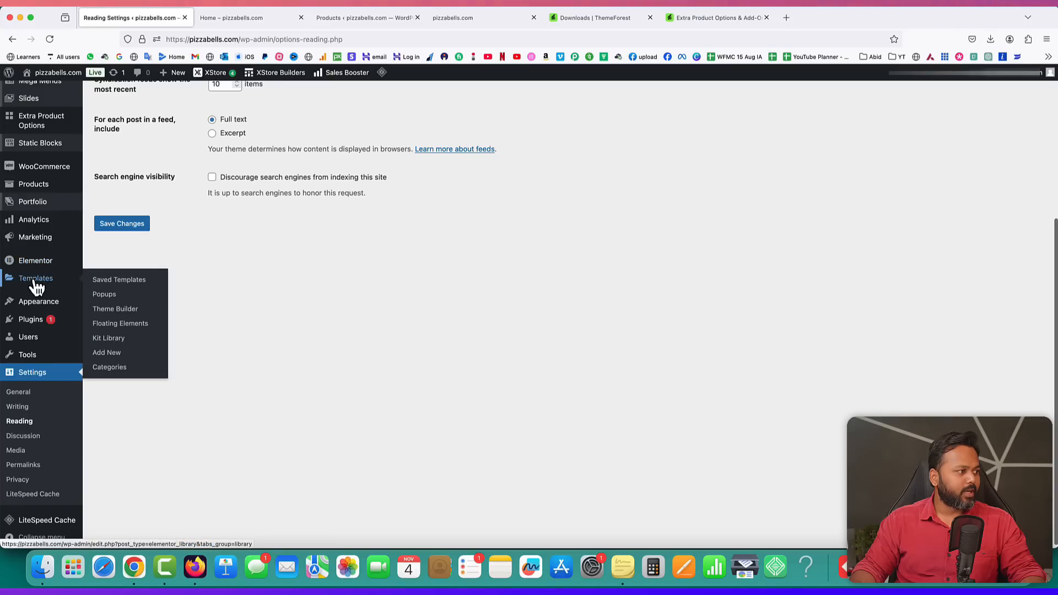
left_click(113, 309)
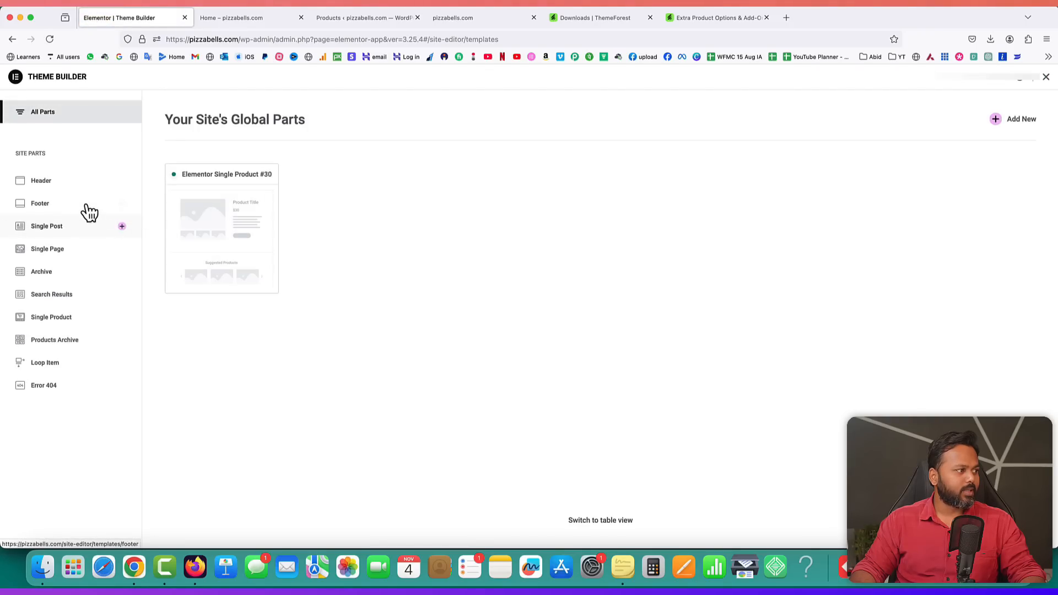
- Create a new Header template from Theme Builder and insert the green XStore header design
left_click(121, 182)
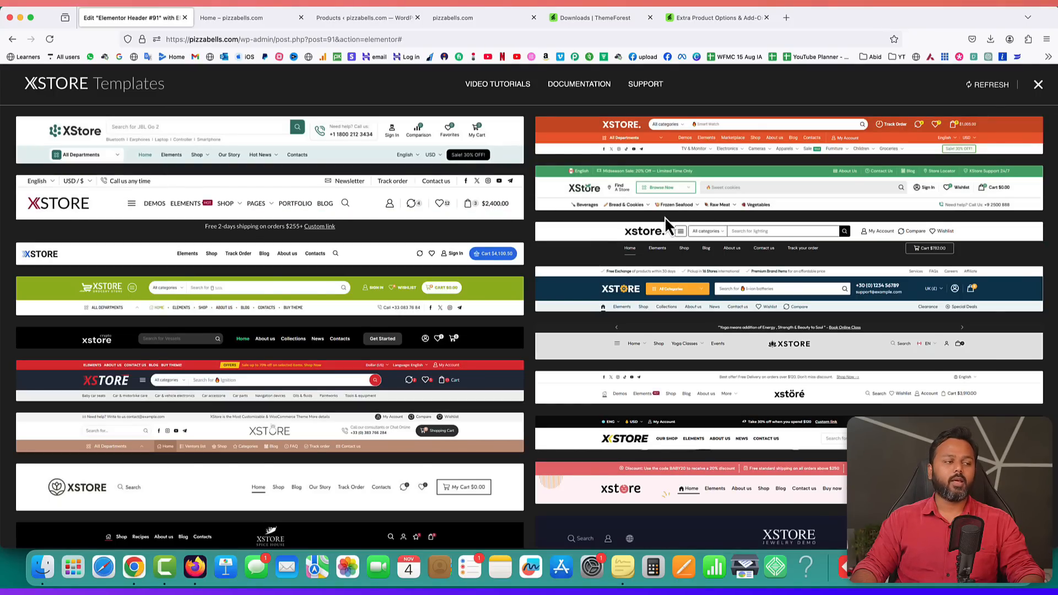
mouse_move(612, 186)
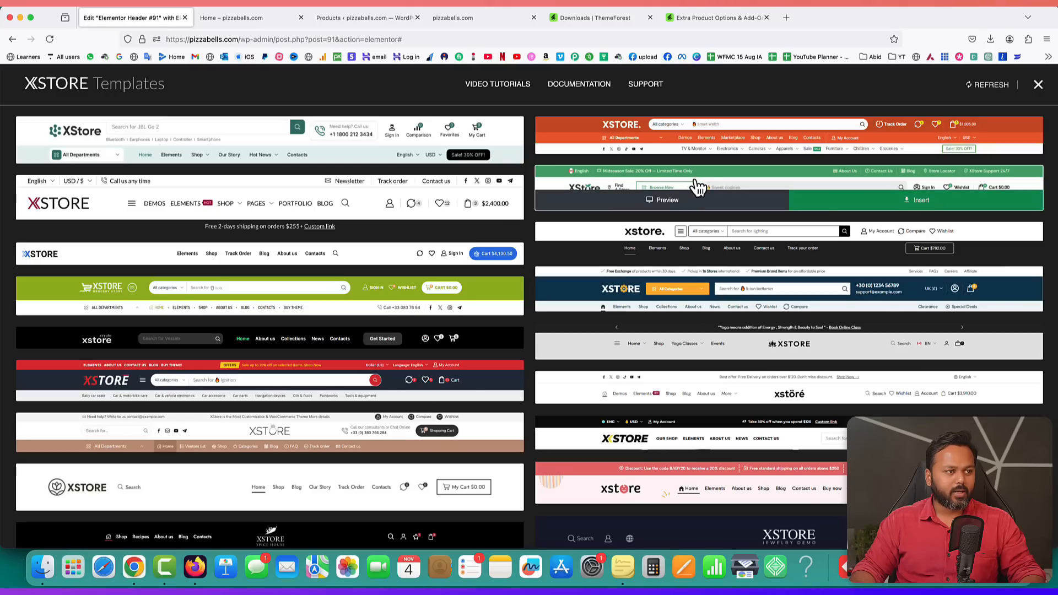
left_click(910, 208)
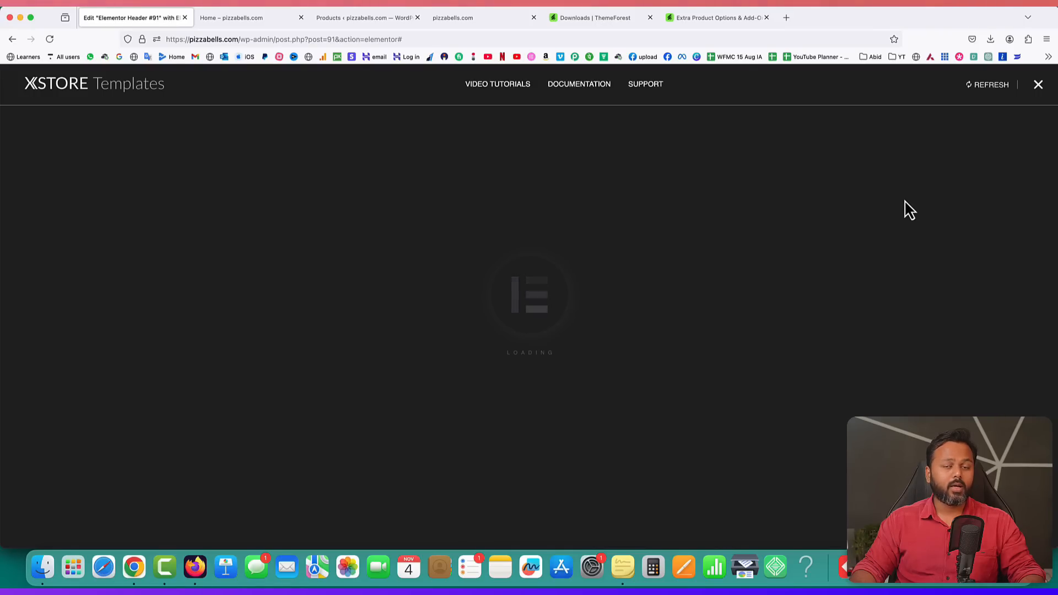
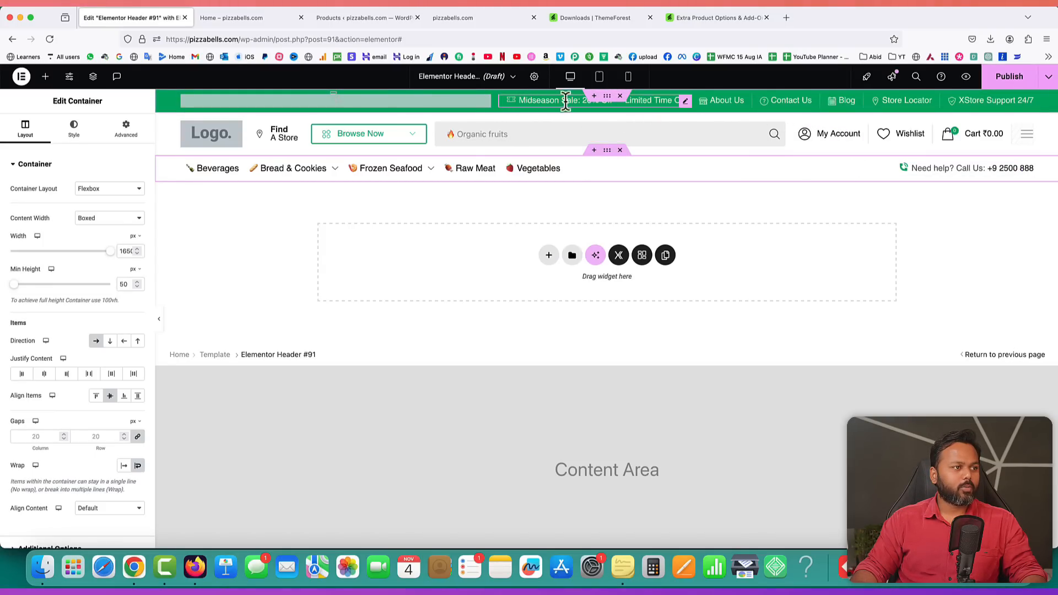
- Inspect the Midseason Sale item in the top bar's Icon List widget
left_click(686, 103)
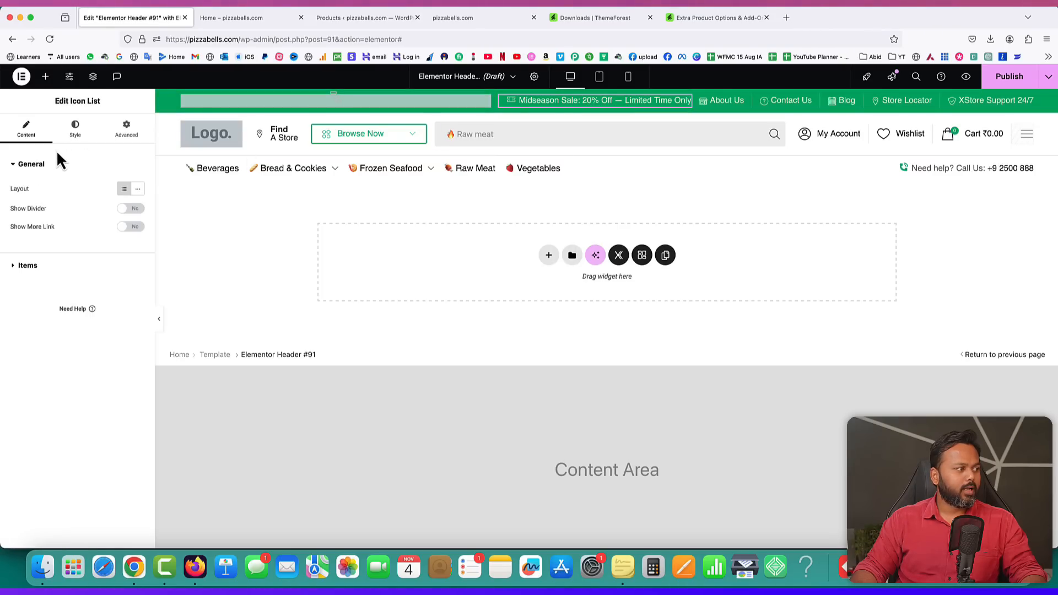
left_click(19, 269)
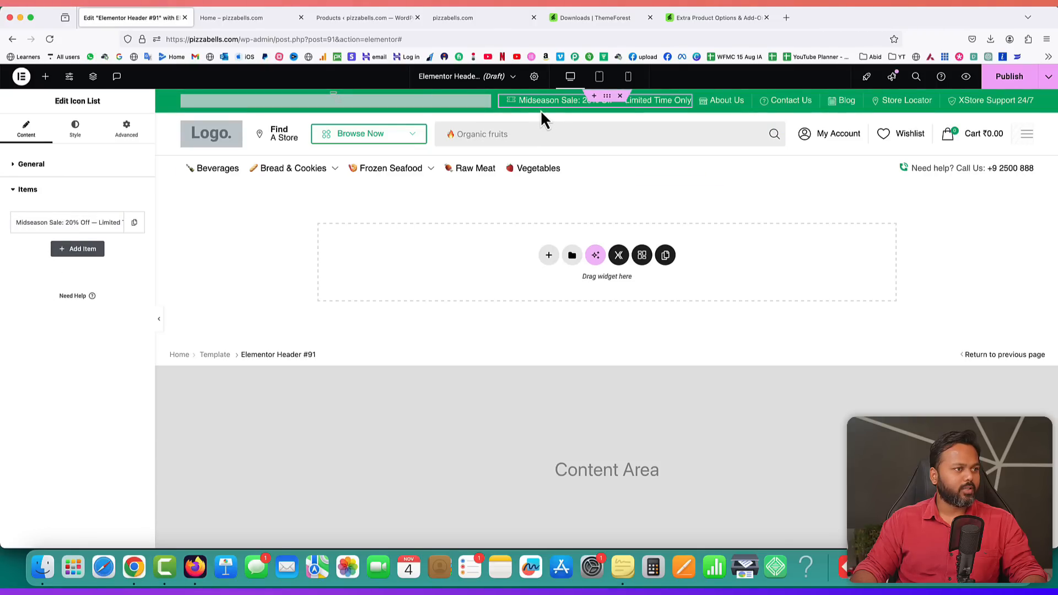
left_click(81, 222)
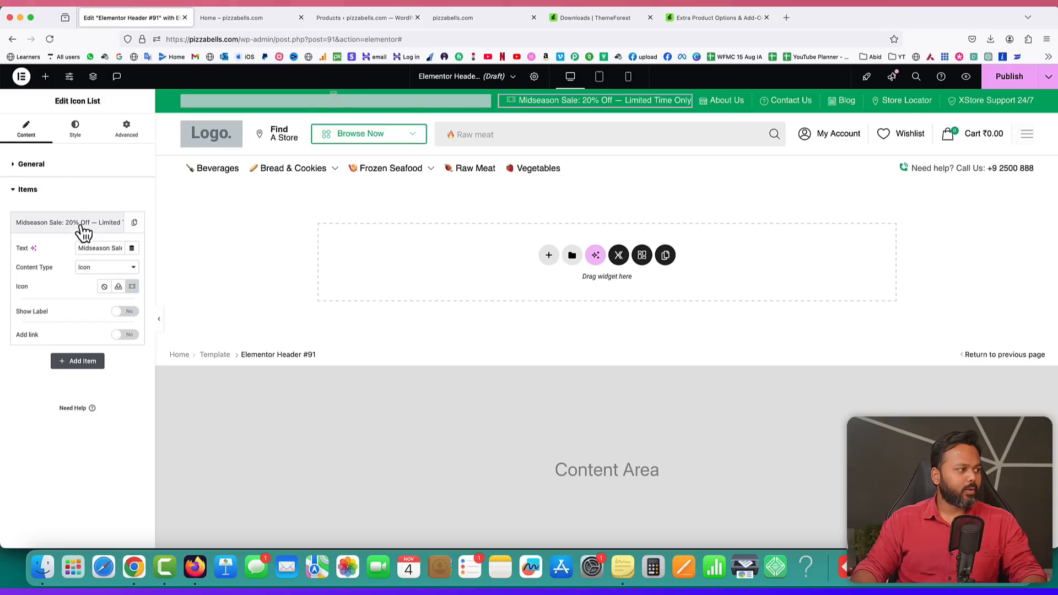
left_click_drag(101, 248, 127, 248)
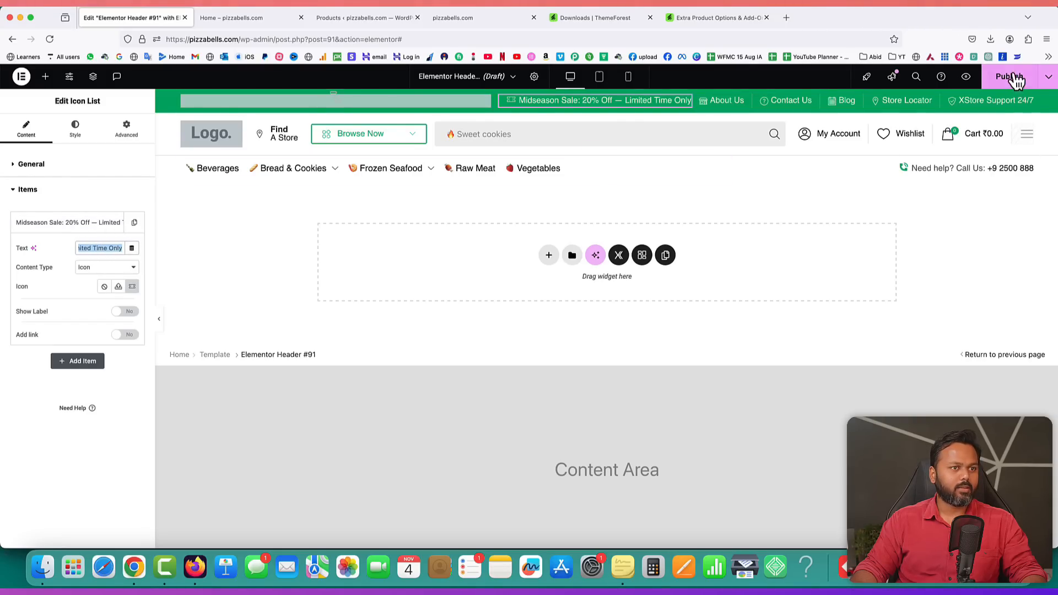
- Select the Site Logo widget and bring up the header's Publish Settings
left_click(99, 171)
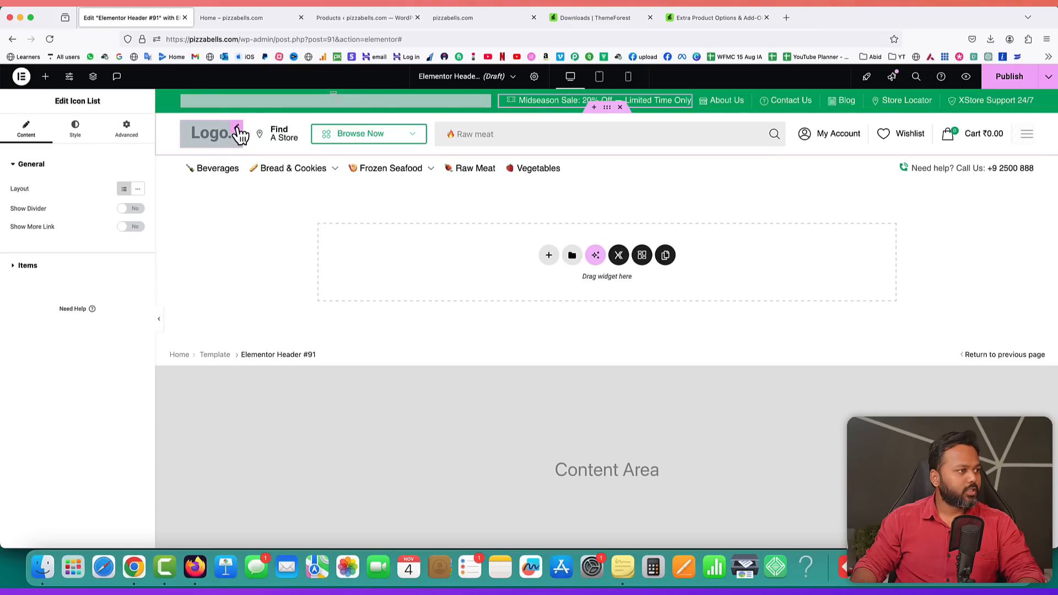
left_click(238, 130)
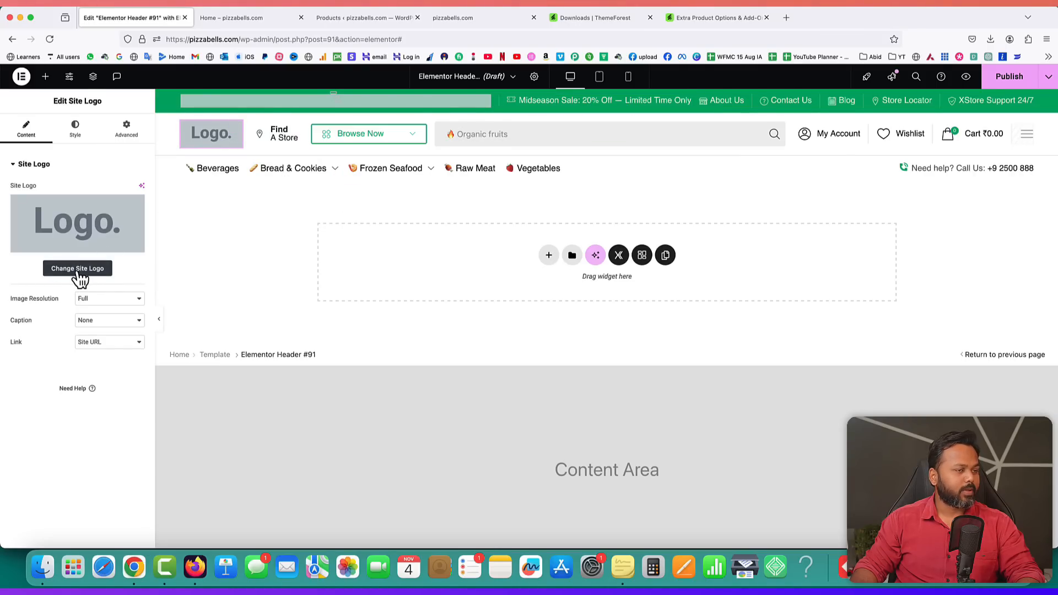
left_click(1008, 77)
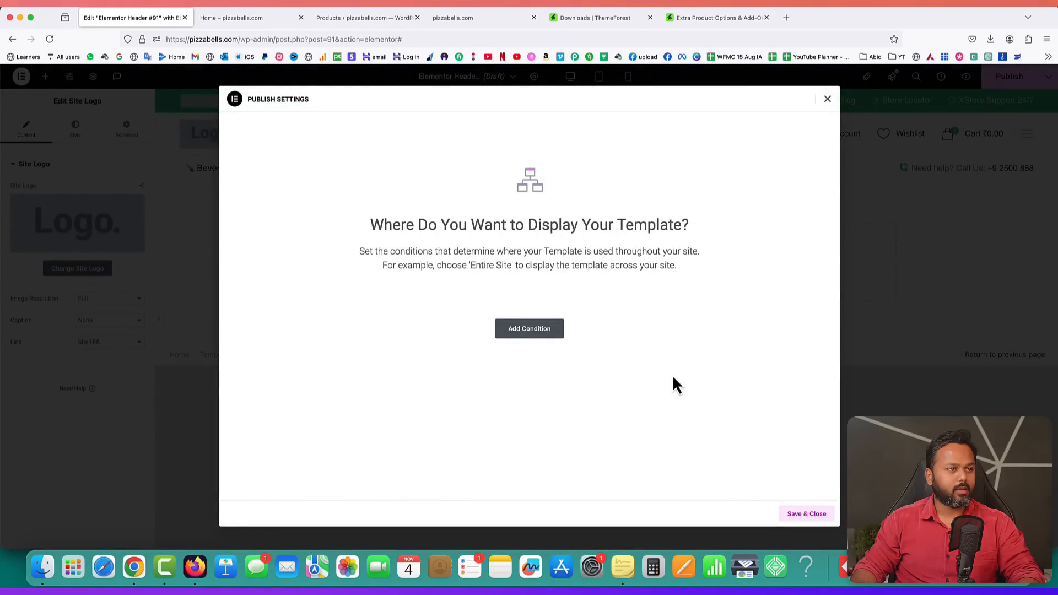
- Add an Include – Entire Site condition and save to publish the header template
left_click(525, 334)
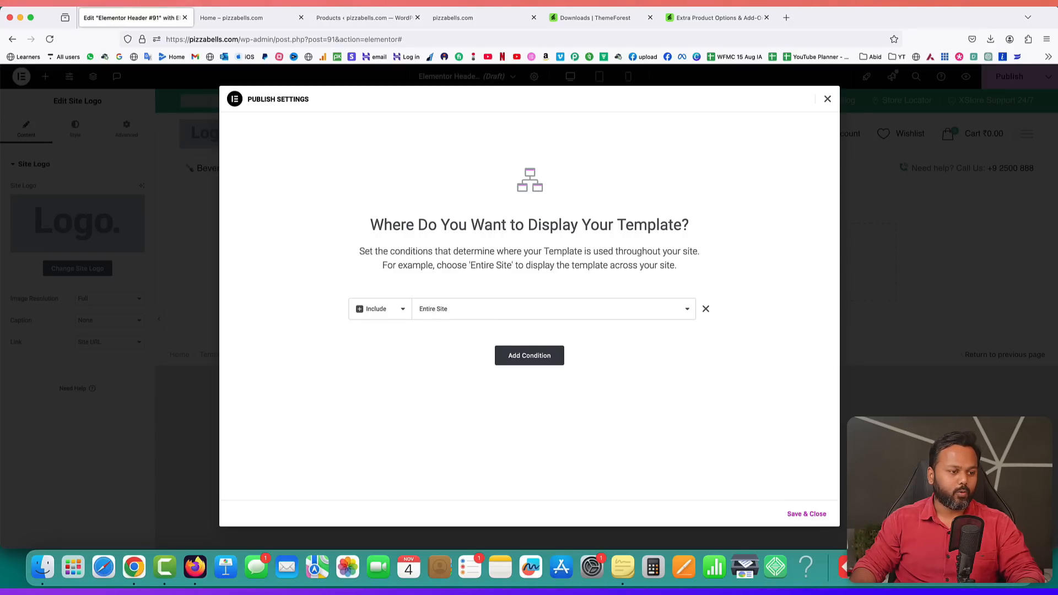
left_click(806, 514)
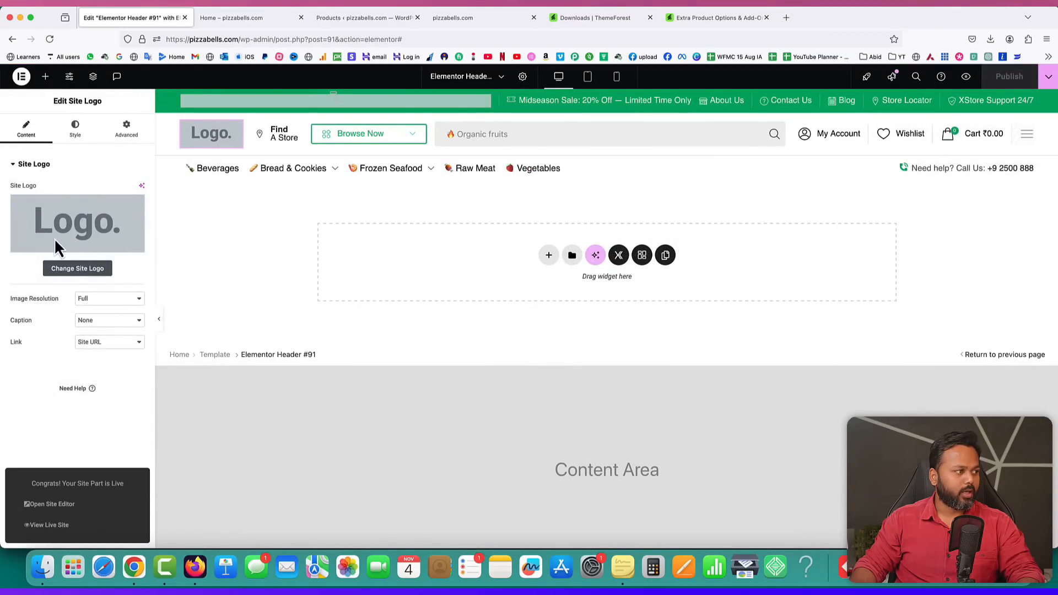
- Upload pizza-bells-logo.jpeg as the site logo, save changes, and reload the editor
left_click(74, 271)
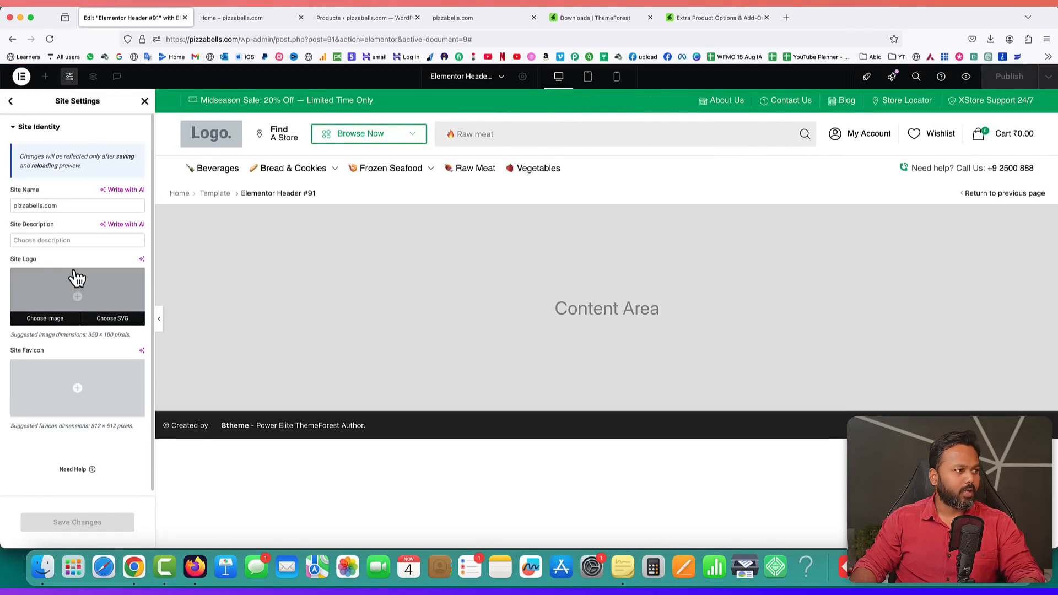
mouse_move(77, 298)
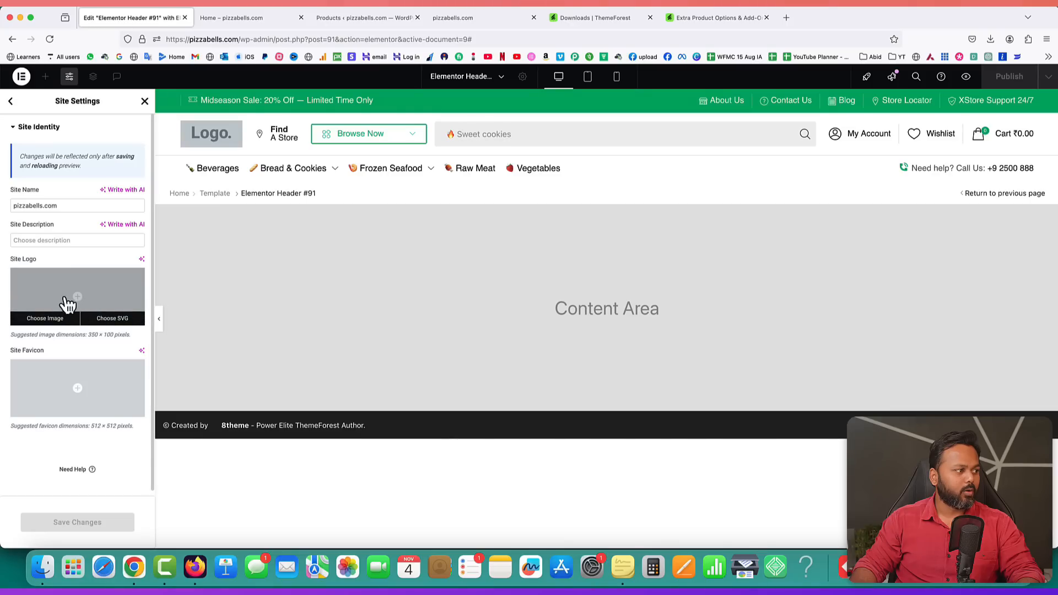
left_click(46, 329)
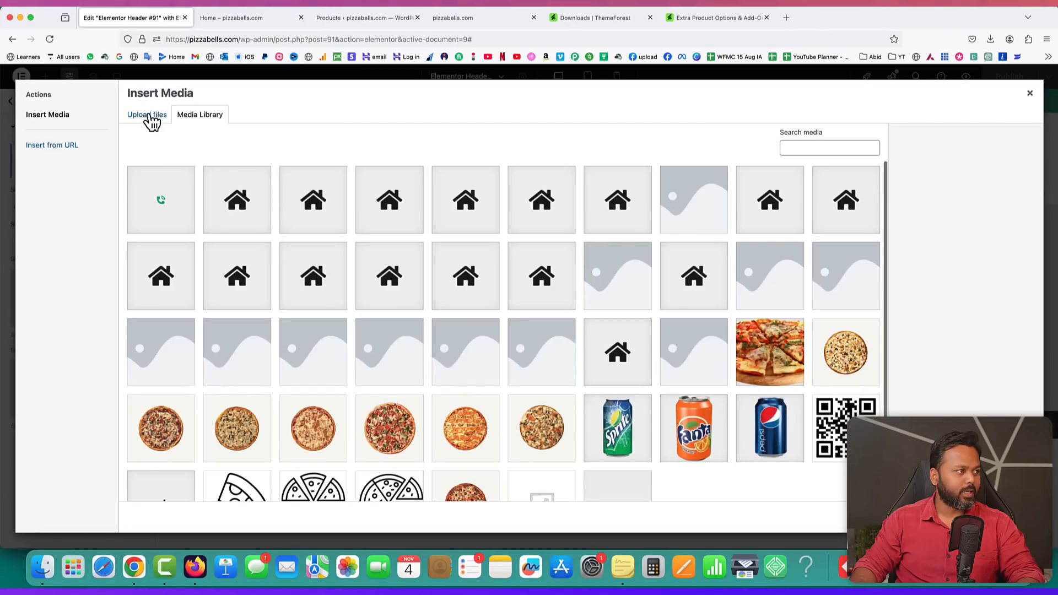
left_click(146, 116)
left_click(607, 300)
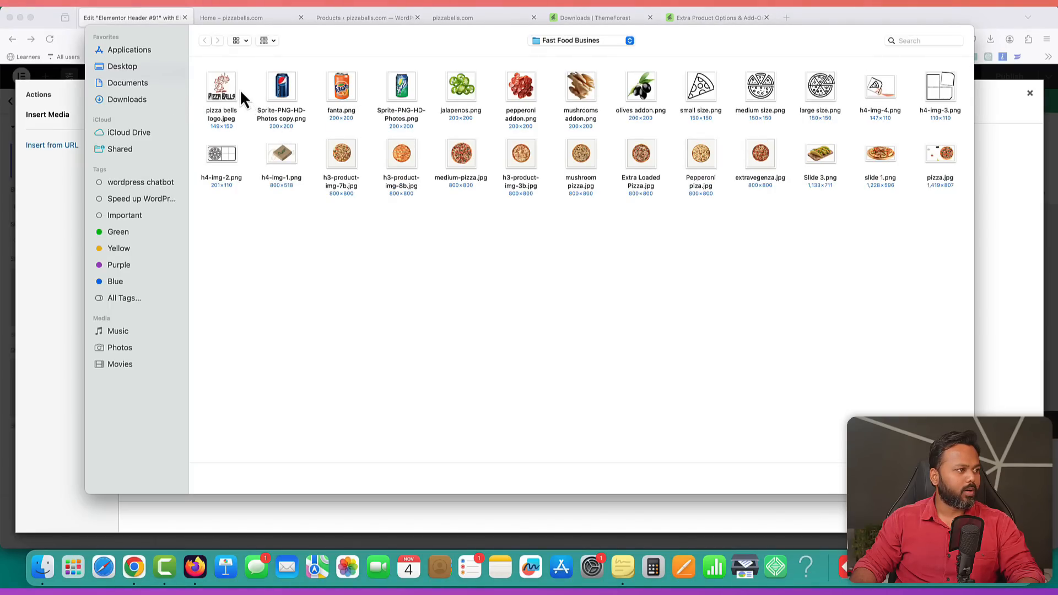
left_click(946, 478)
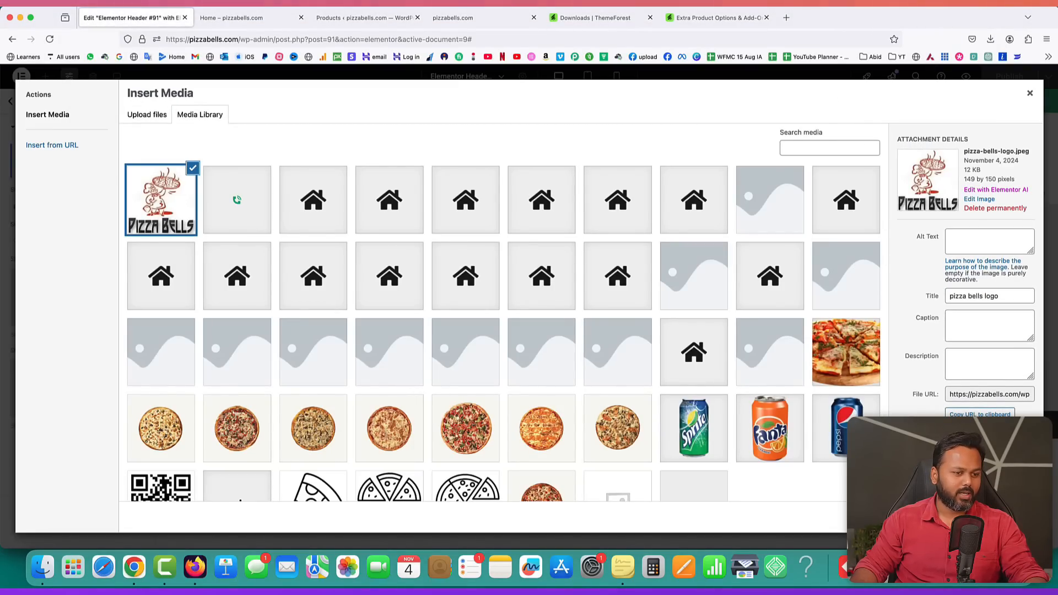
left_click(1009, 517)
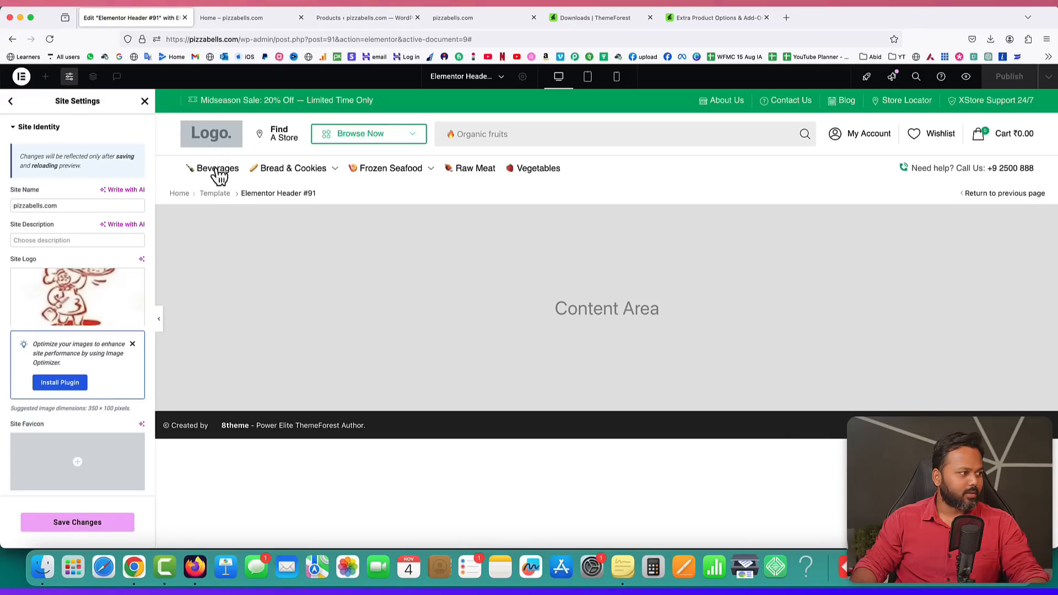
left_click(80, 526)
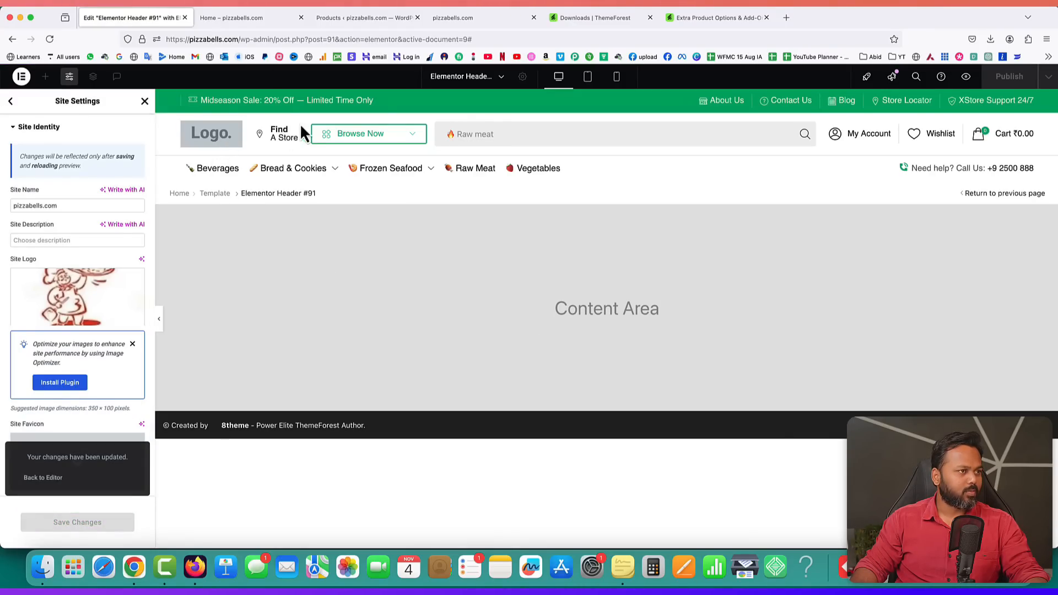
left_click(50, 39)
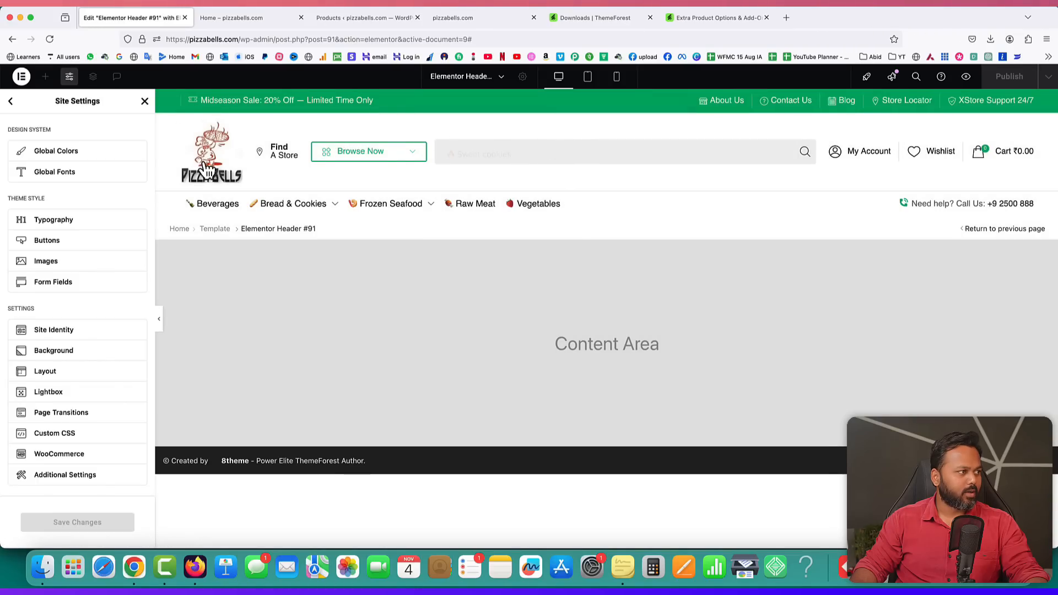
- Reopen Elementor Header #91 from Theme Builder and delete its category menu row
left_click(21, 76)
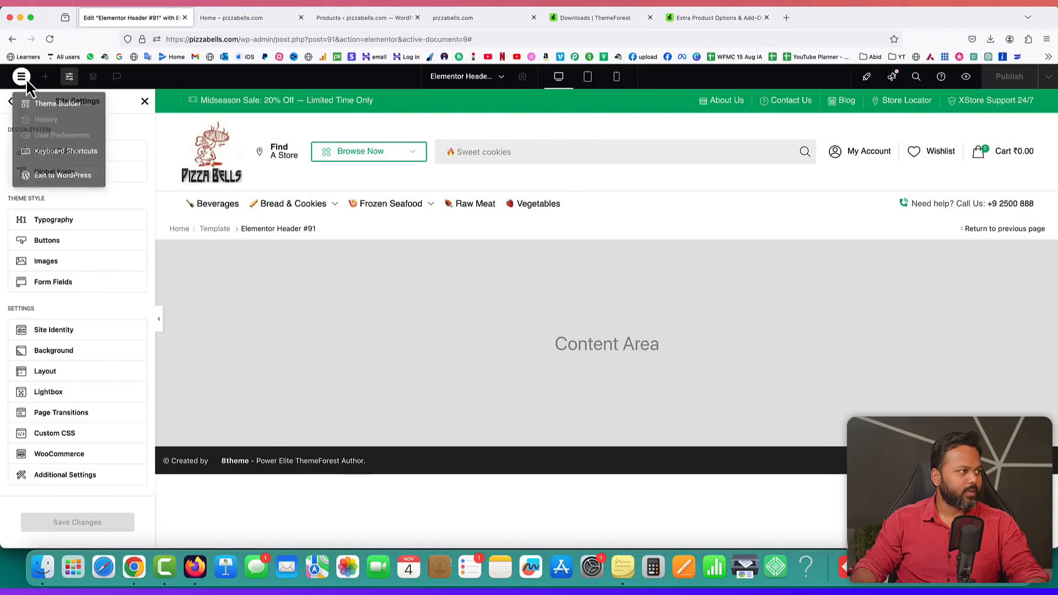
left_click(42, 181)
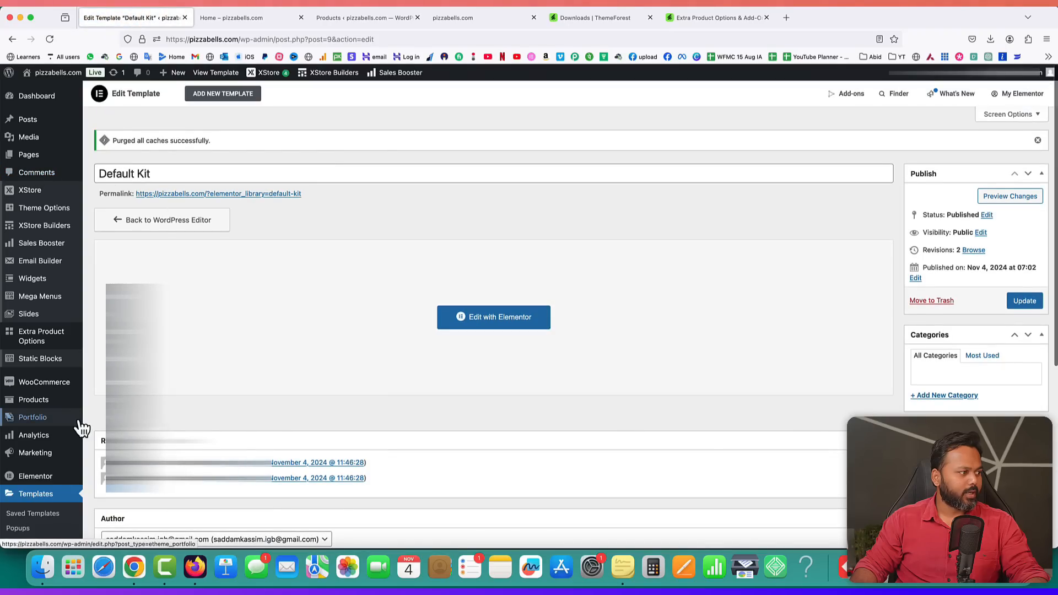
scroll(82, 427, "down", 3)
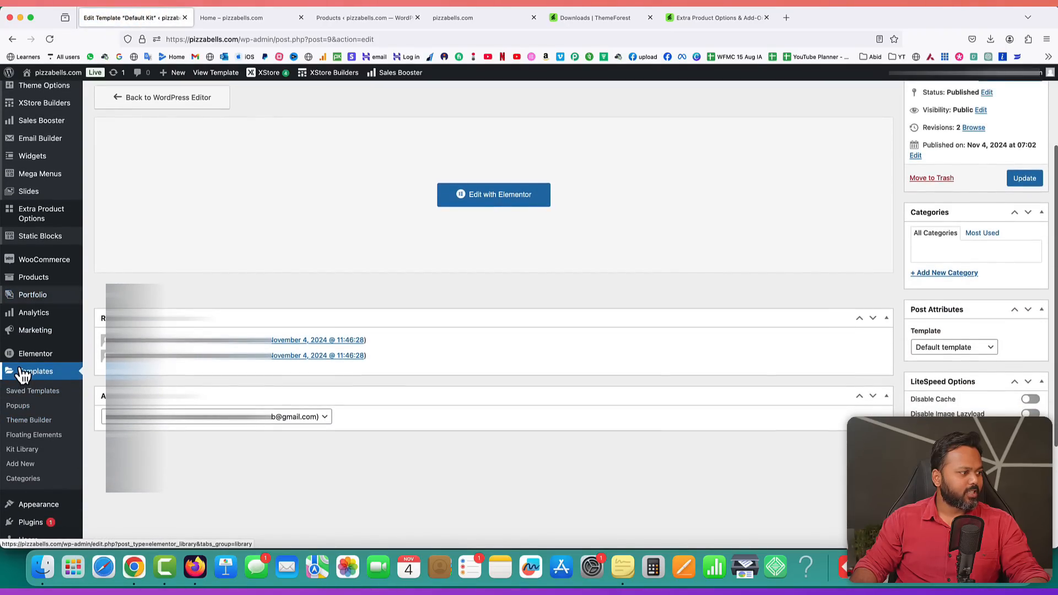
left_click(25, 421)
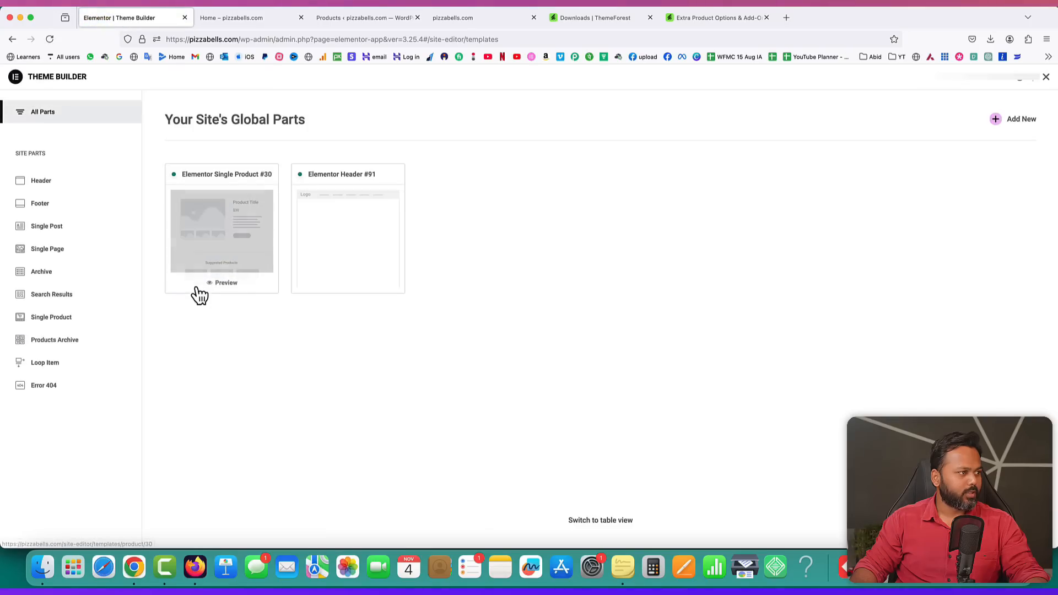
left_click(339, 243)
left_click(1006, 178)
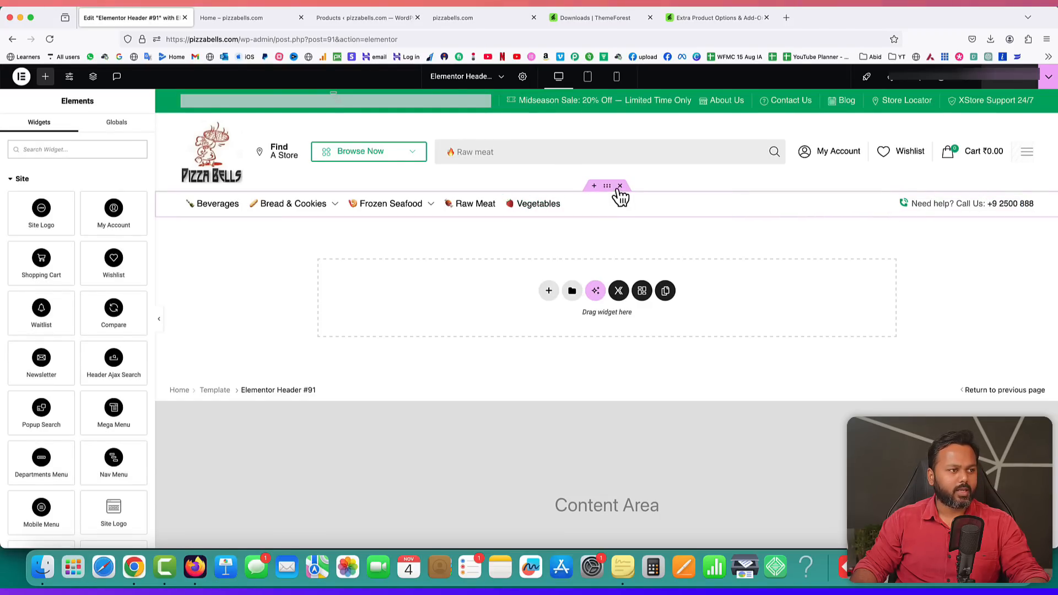
left_click(620, 186)
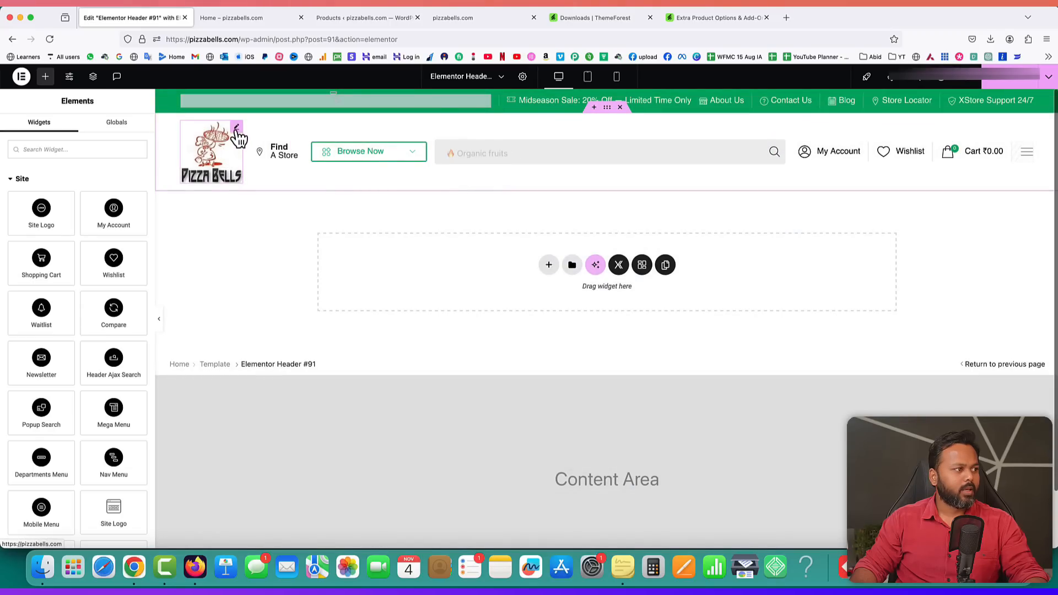
- Set the header logo to a custom 80 × 80 resolution and view the live homepage
left_click(237, 130)
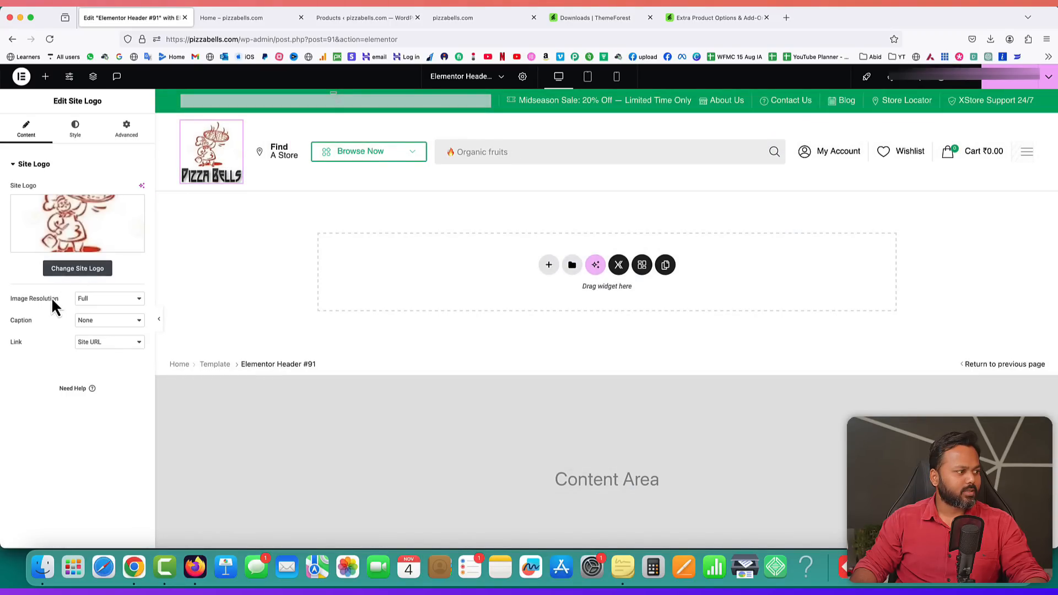
left_click(88, 300)
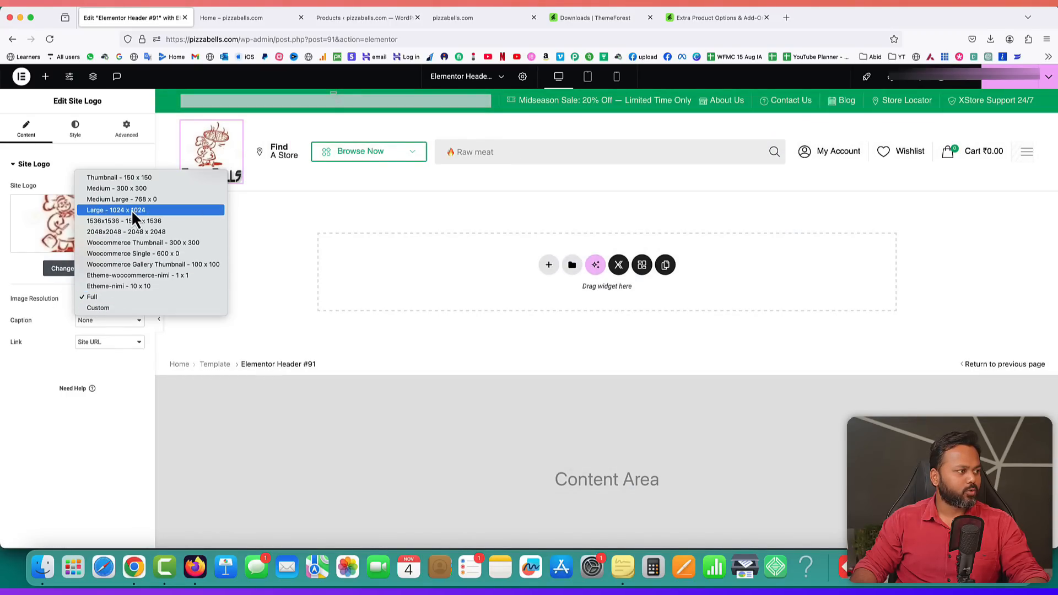
left_click(127, 177)
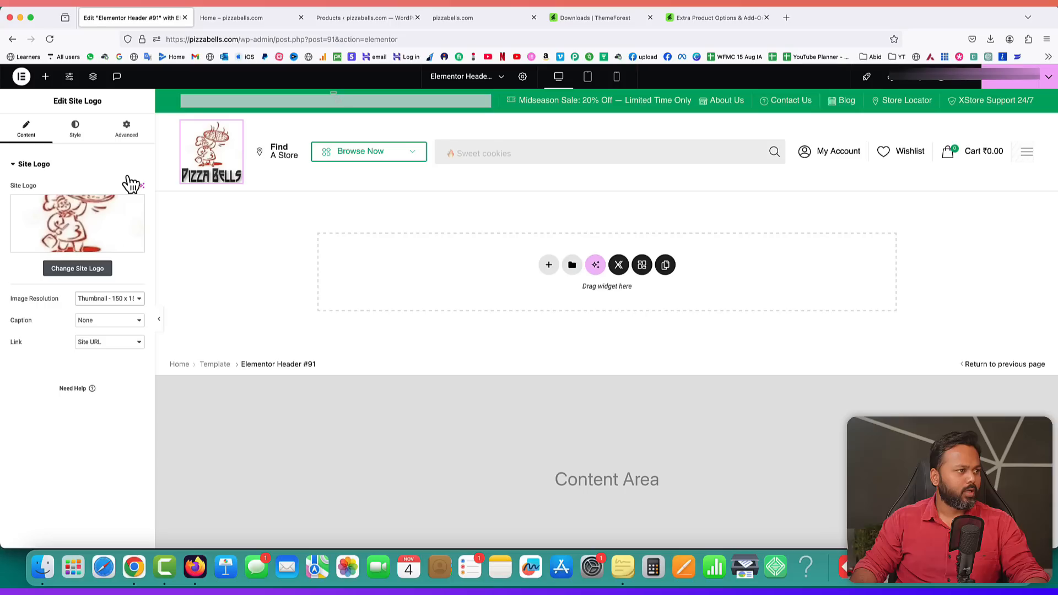
left_click(100, 300)
left_click(101, 427)
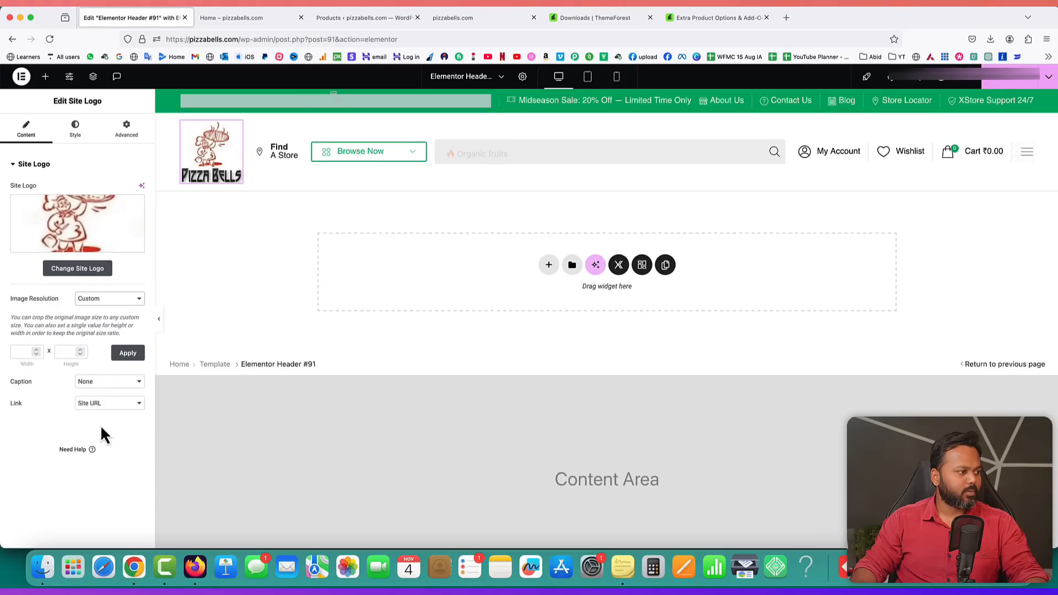
left_click(22, 353)
type("80")
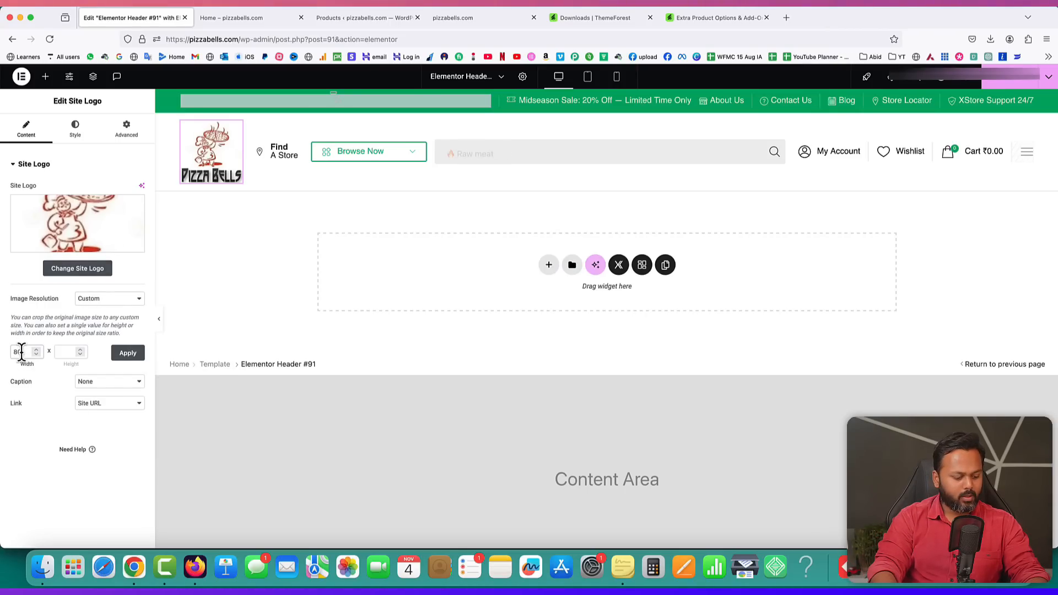
type("80")
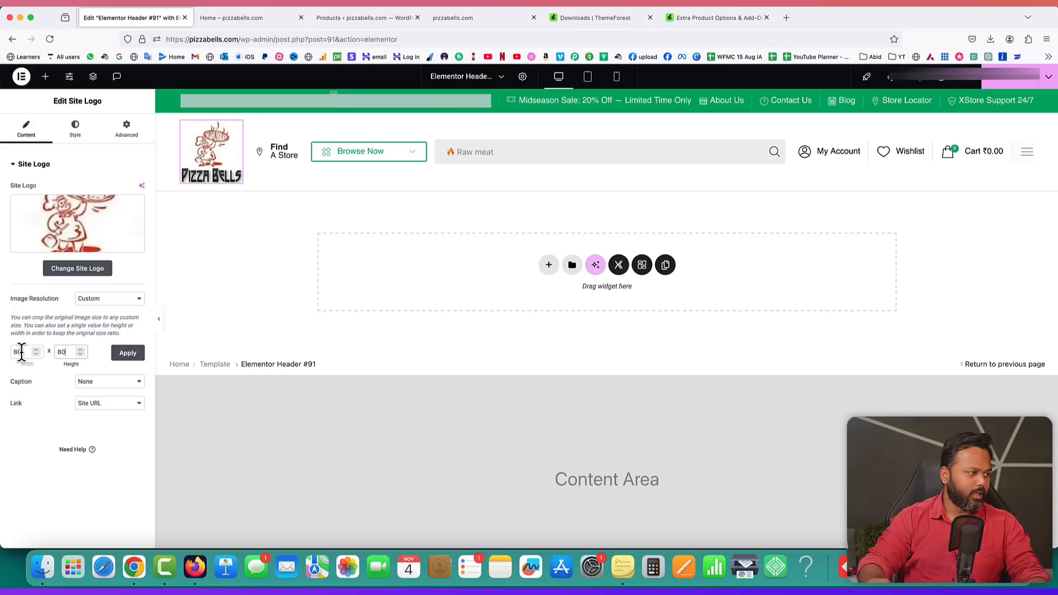
left_click(121, 356)
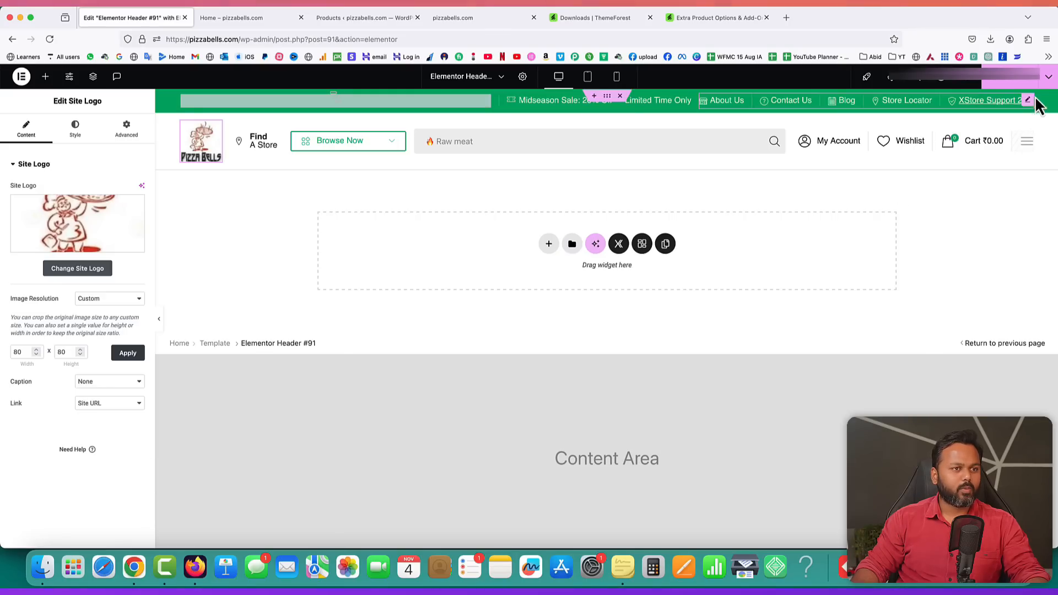
left_click(466, 17)
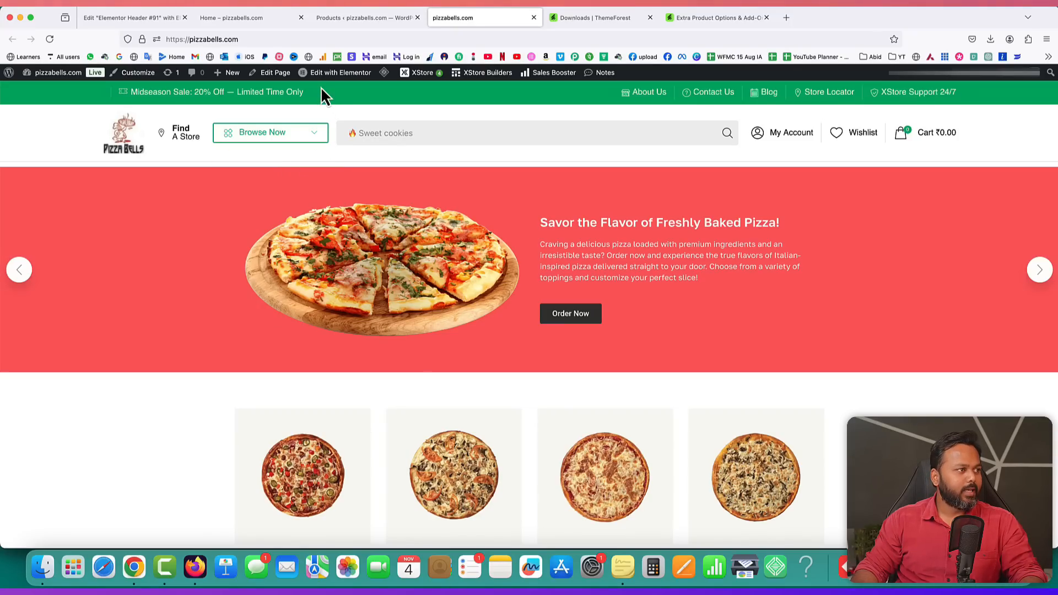
- Leave the header editor and open the Home page from All Pages in Elementor
left_click(118, 14)
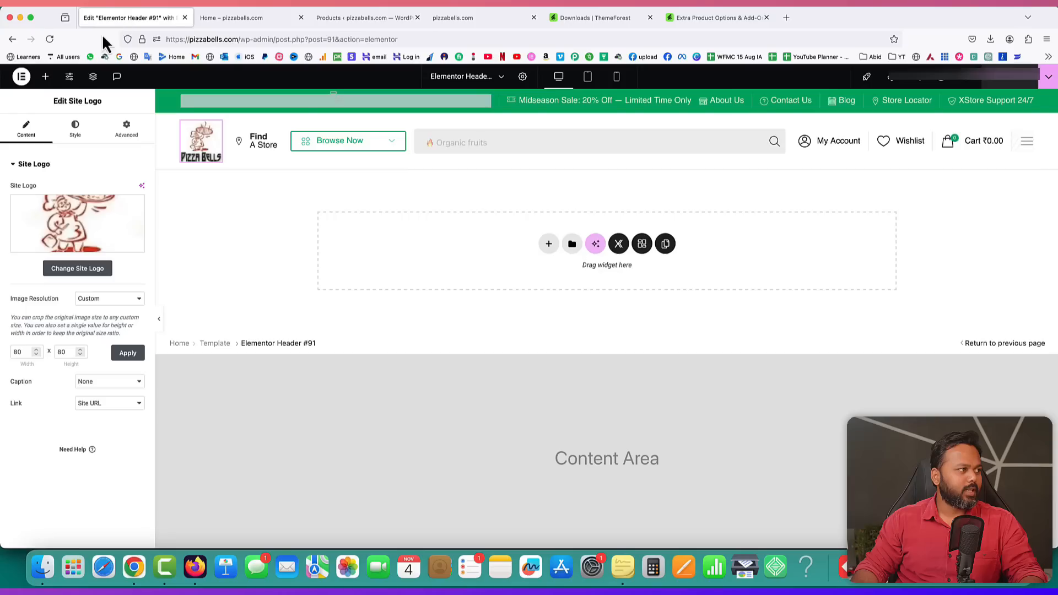
left_click(22, 80)
left_click(33, 180)
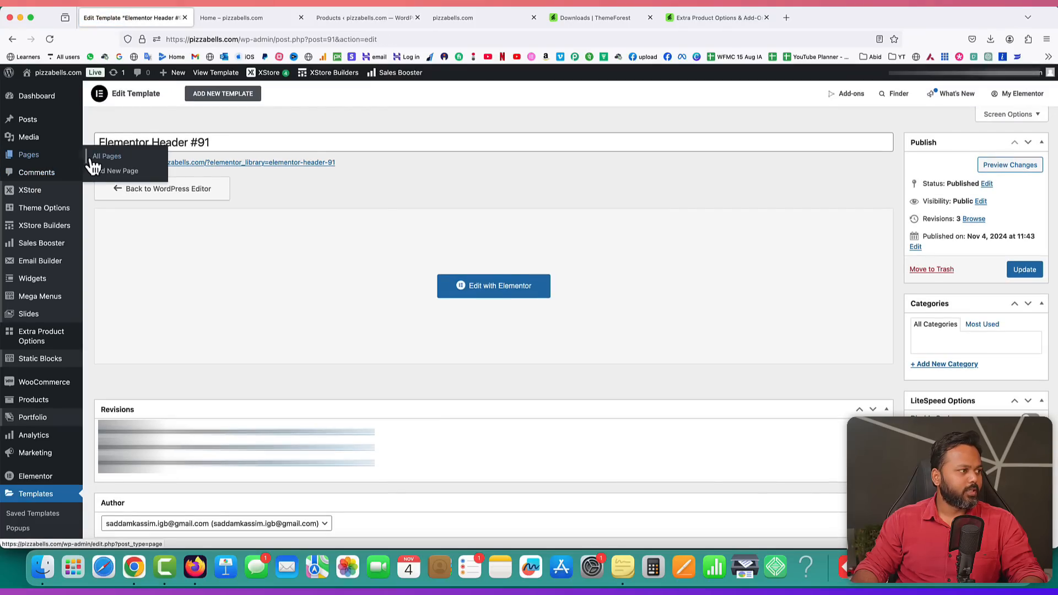
left_click(107, 160)
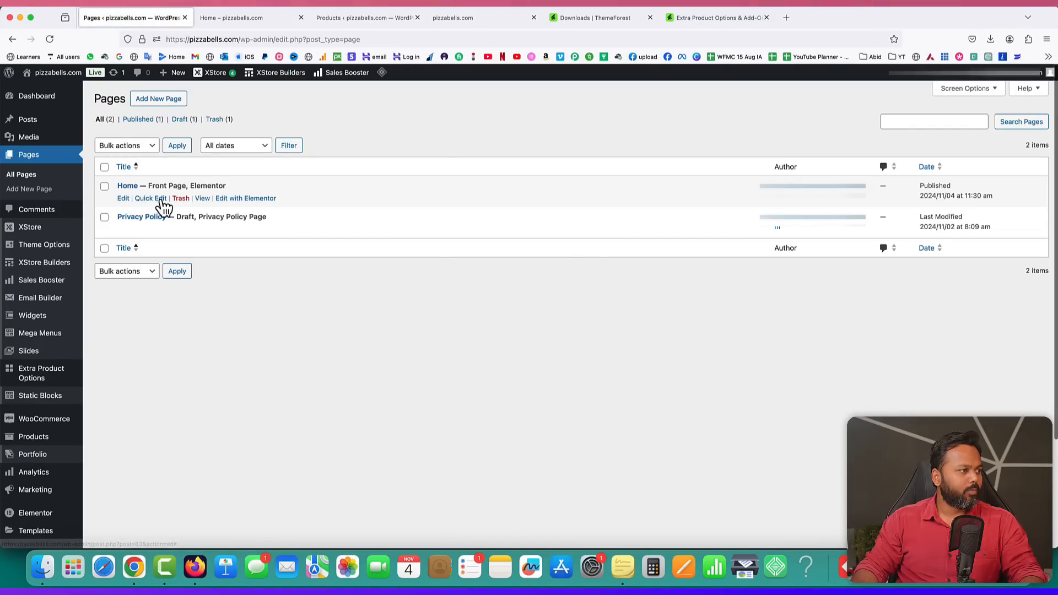
left_click(241, 199)
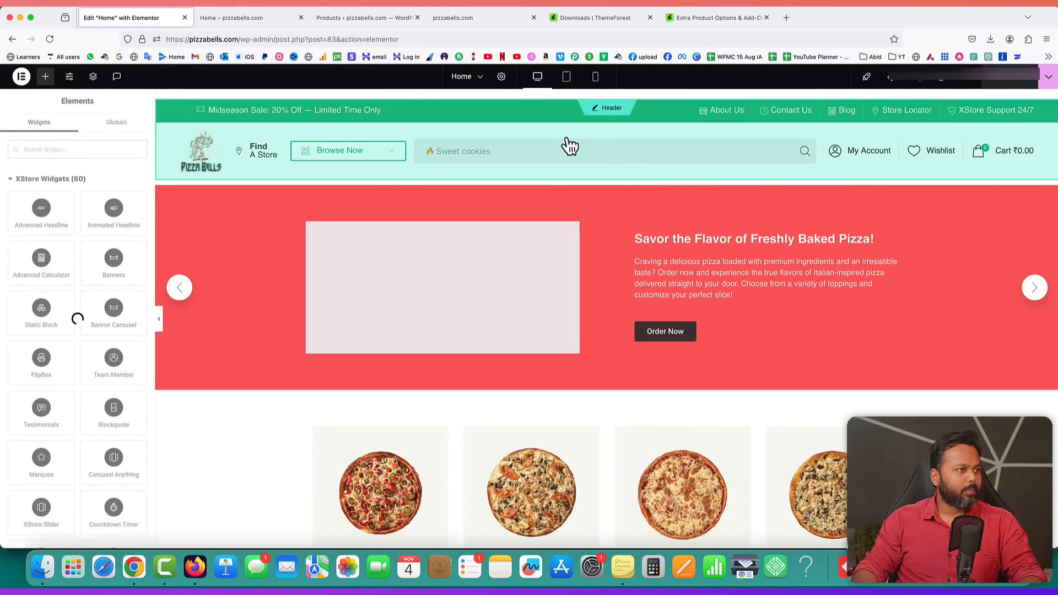
- Set the Home page layout to Elementor Full Width
left_click(502, 77)
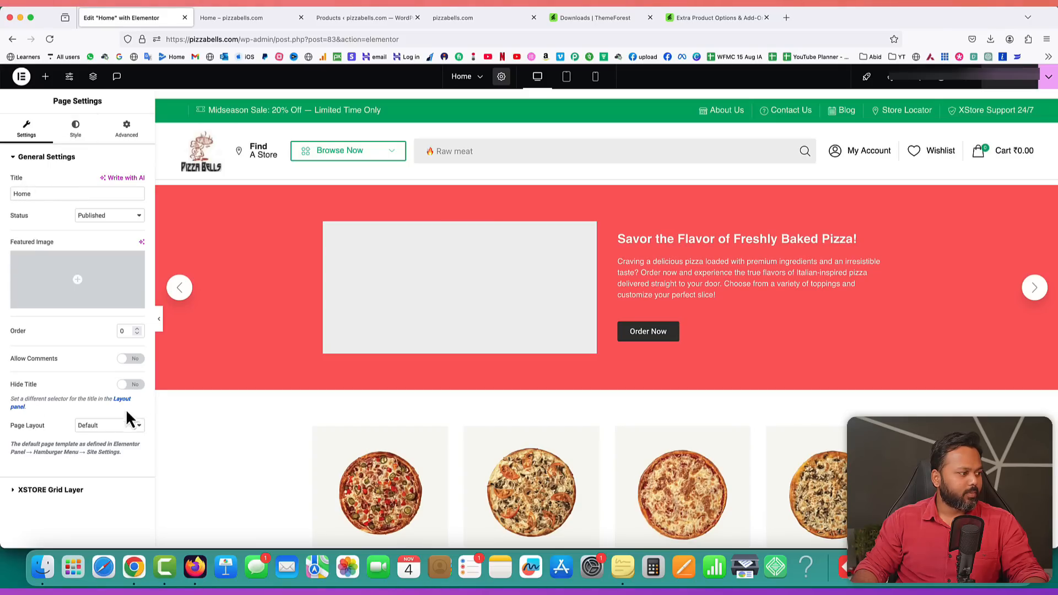
left_click(96, 429)
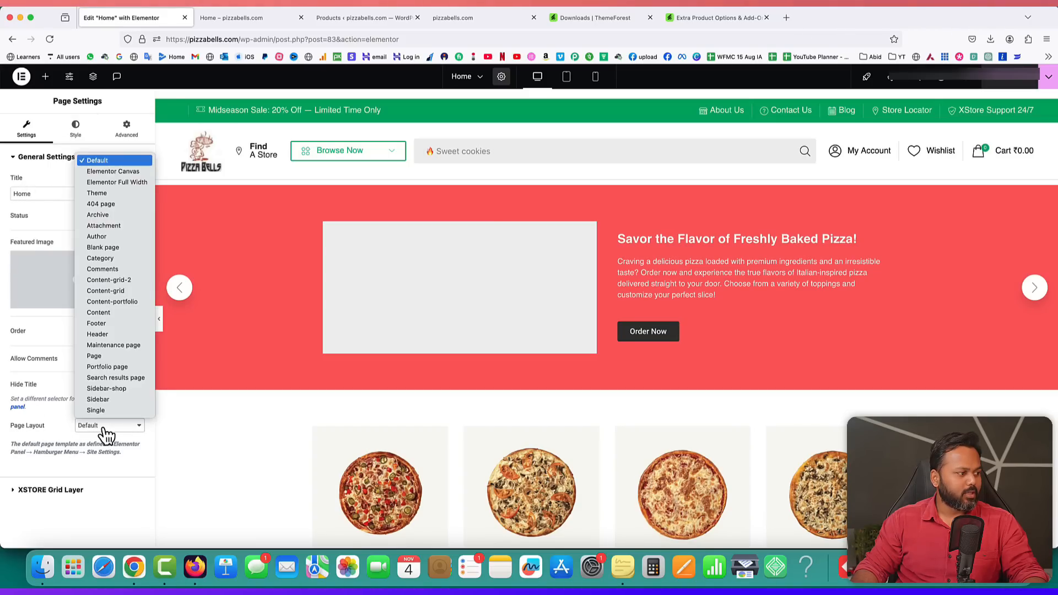
left_click(110, 184)
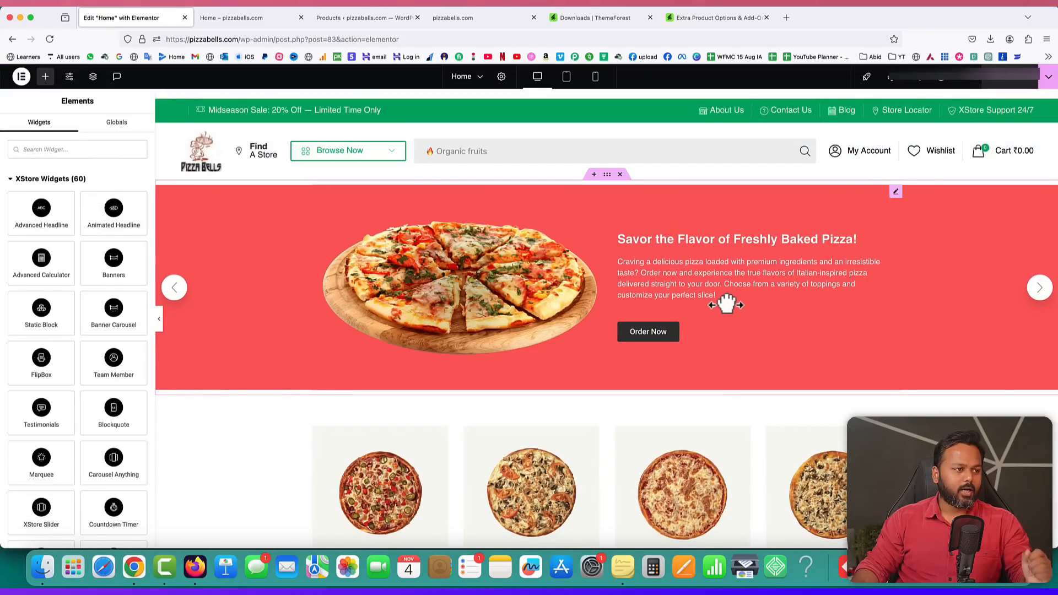
- Set the hero slider container's padding to 0 on all sides
right_click(608, 177)
left_click(622, 189)
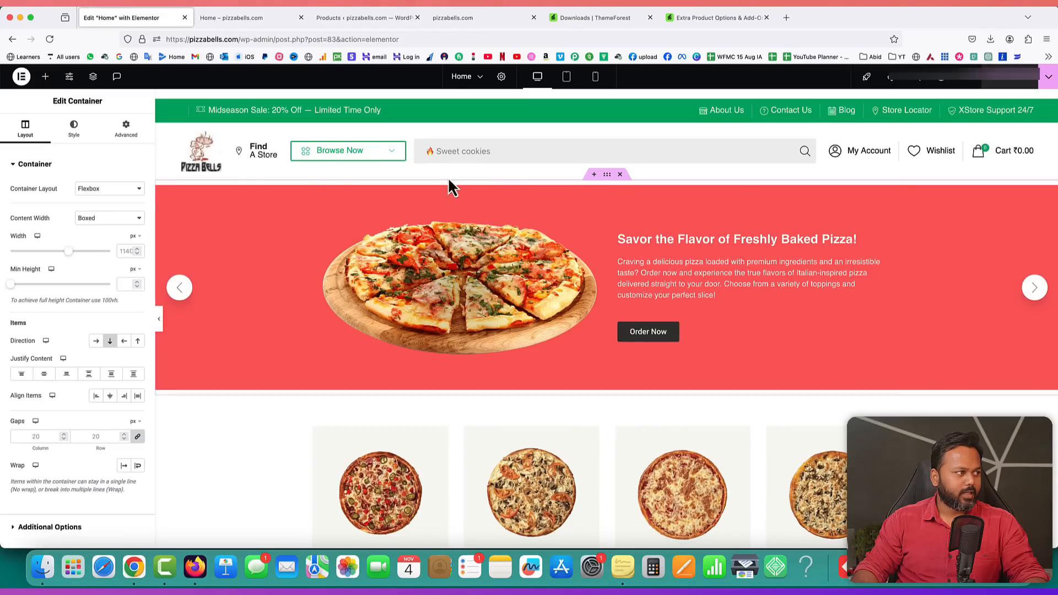
left_click(126, 132)
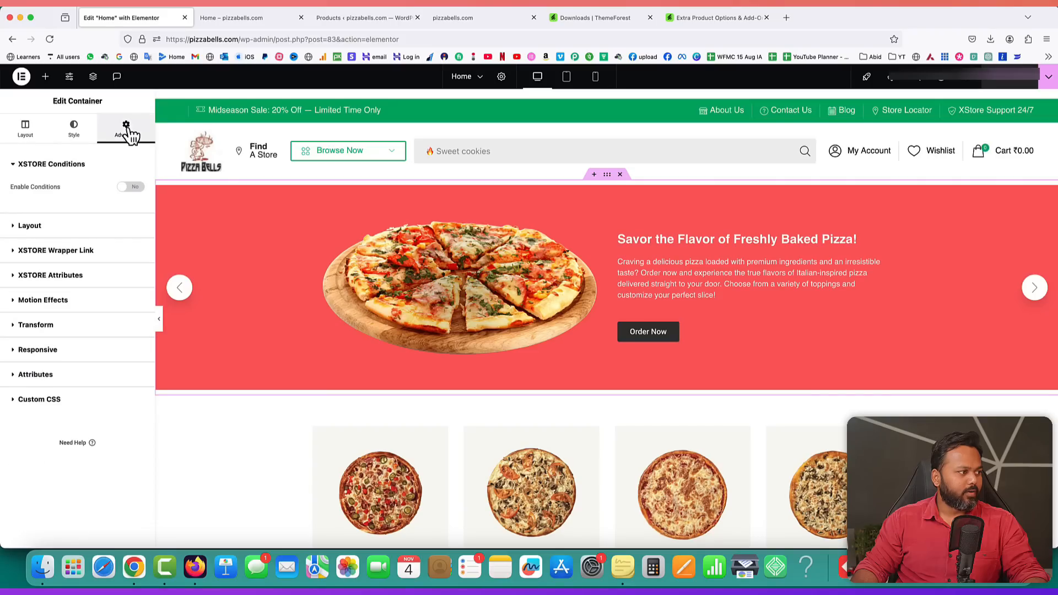
left_click(32, 229)
left_click(20, 265)
type("0")
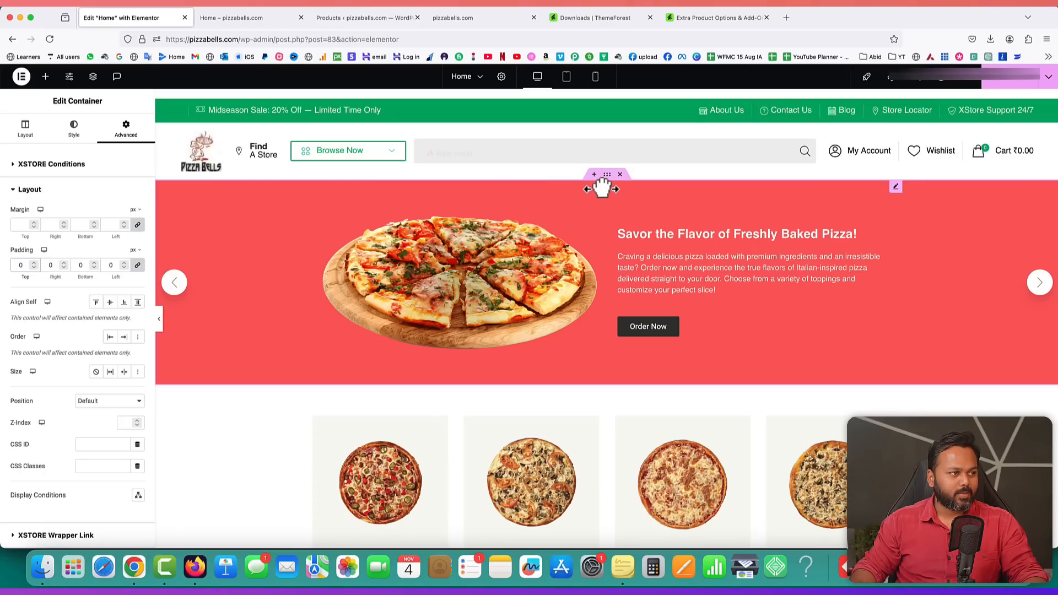
- Reload the live store and open Mushroom Cheese Pizza, choosing Large with Cheddar cheese
left_click(459, 18)
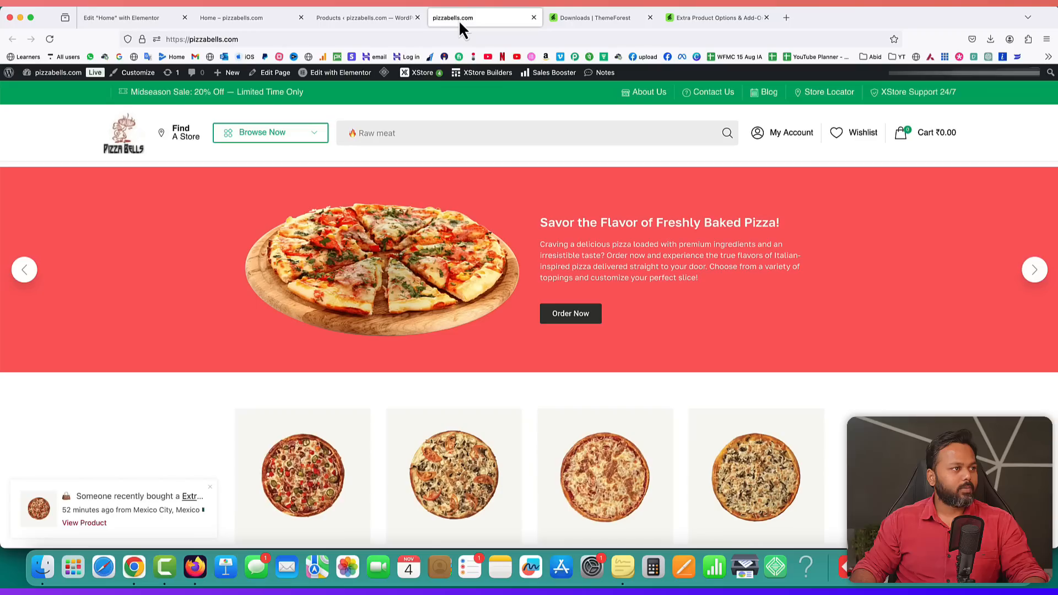
left_click(49, 39)
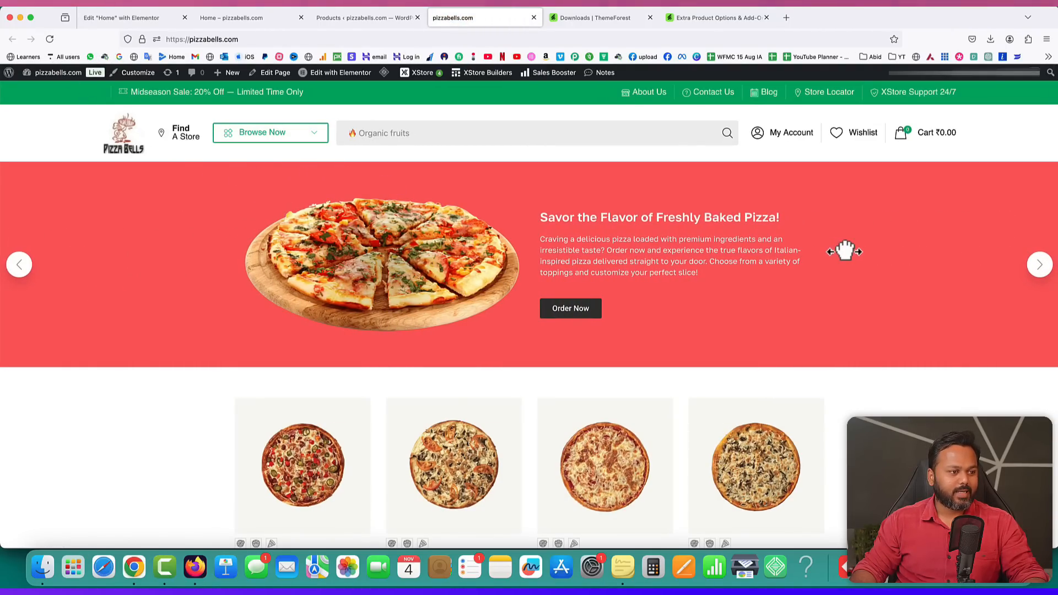
scroll(855, 336, "down", 5)
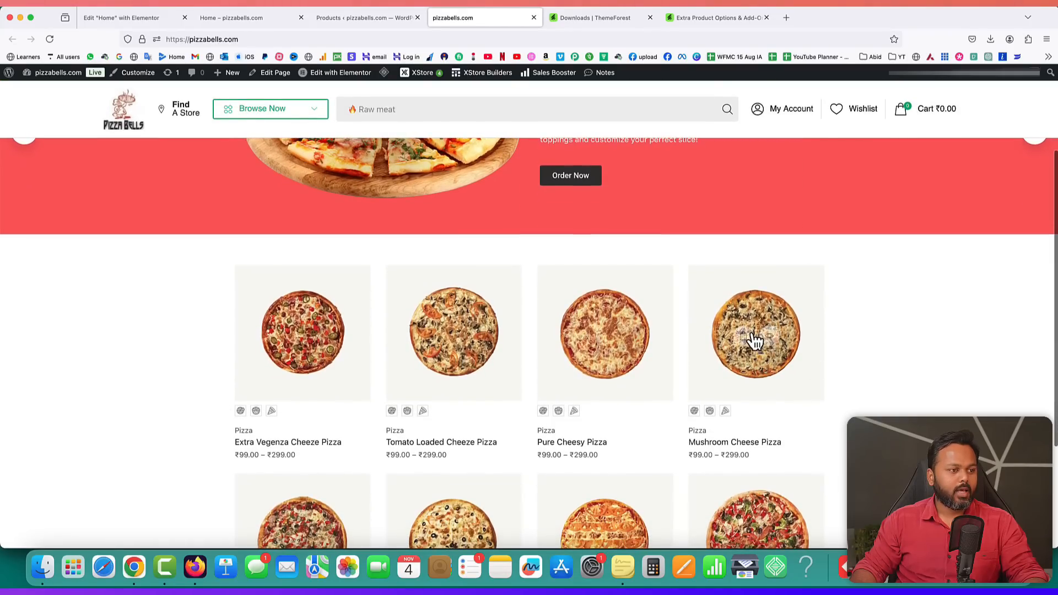
left_click(758, 317)
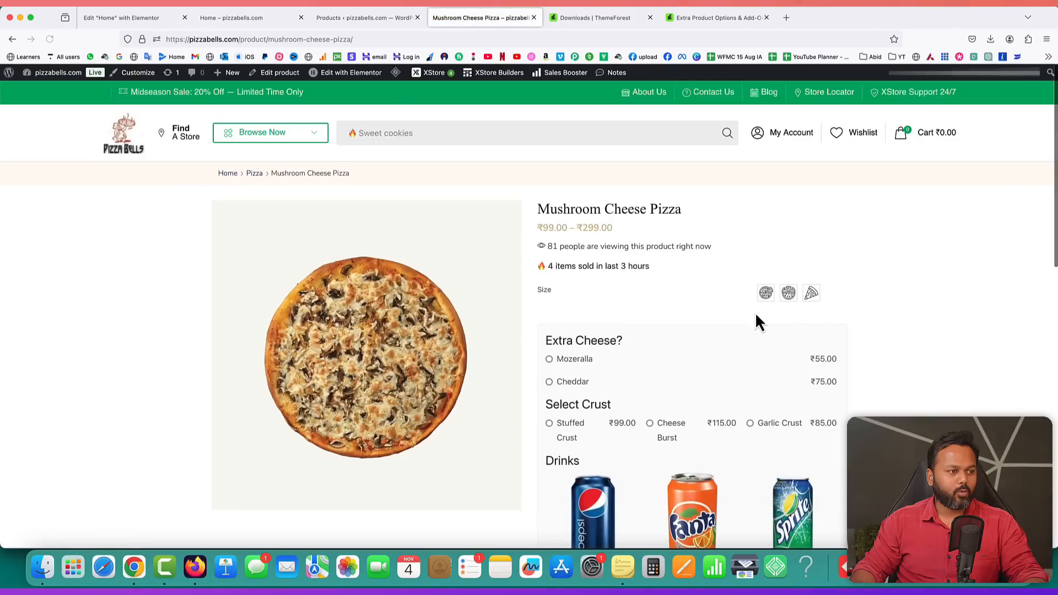
scroll(774, 364, "down", 8)
scroll(774, 365, "up", 10)
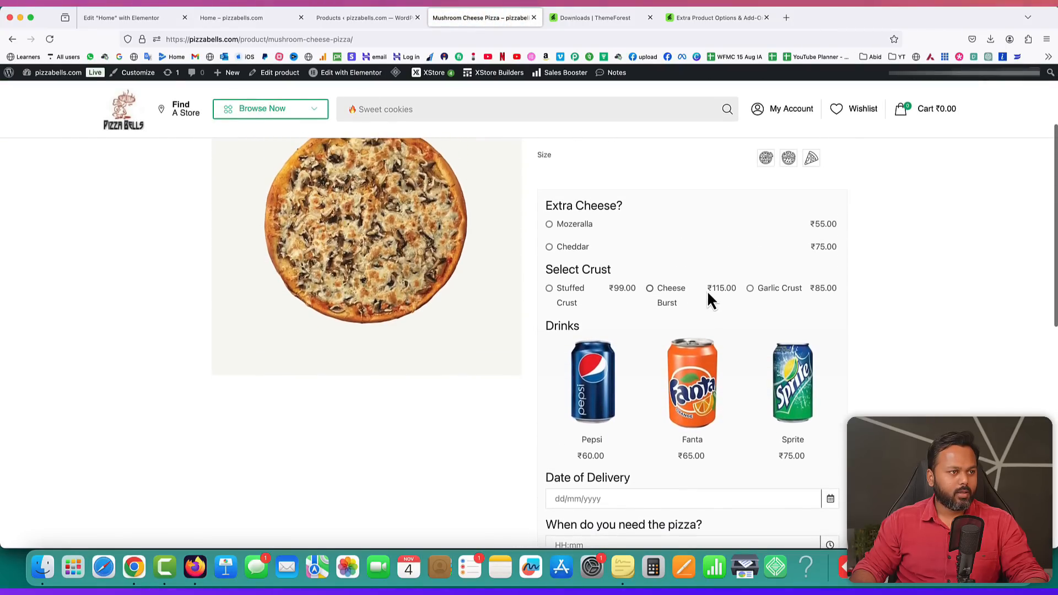
left_click(767, 224)
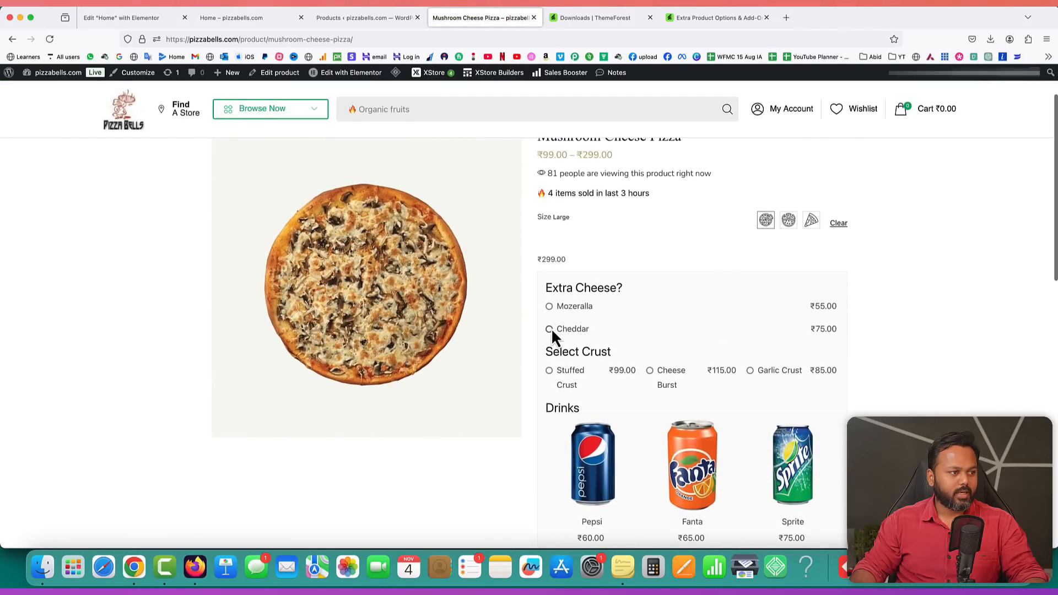
left_click(549, 329)
- Add Pepsi, set delivery for 08/11/2024 at 06:26, and add the pizza to the cart
scroll(551, 328, "down", 1)
scroll(606, 352, "down", 2)
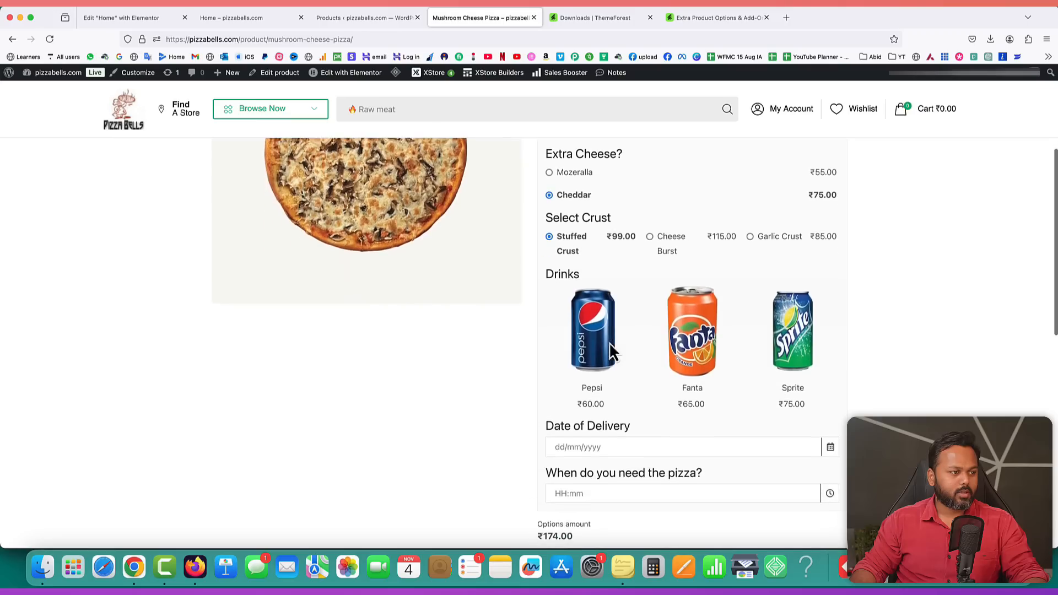
left_click(594, 348)
scroll(595, 342, "down", 2)
left_click(803, 332)
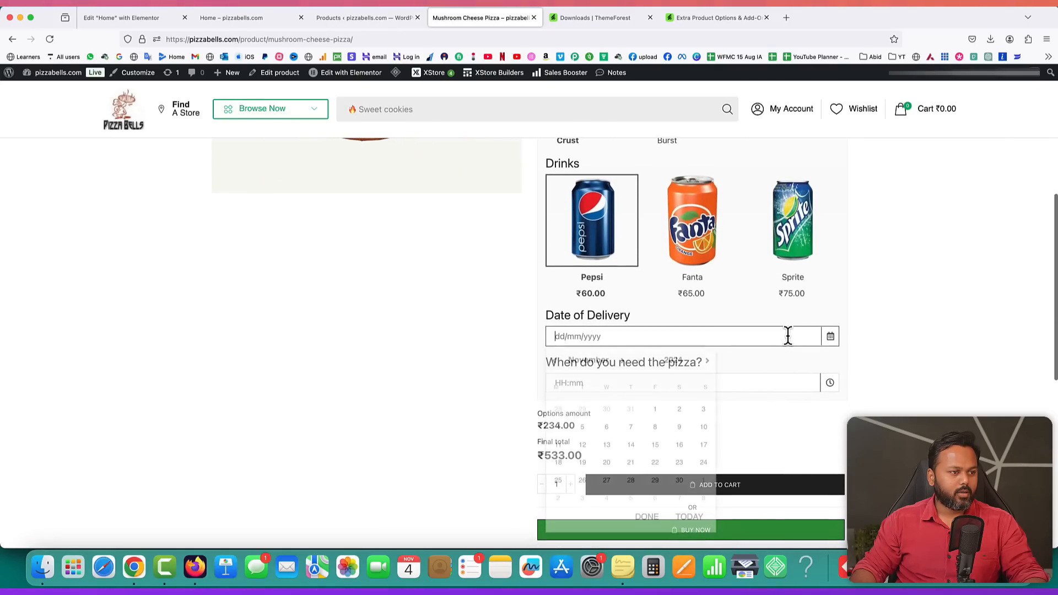
left_click(659, 431)
left_click(690, 382)
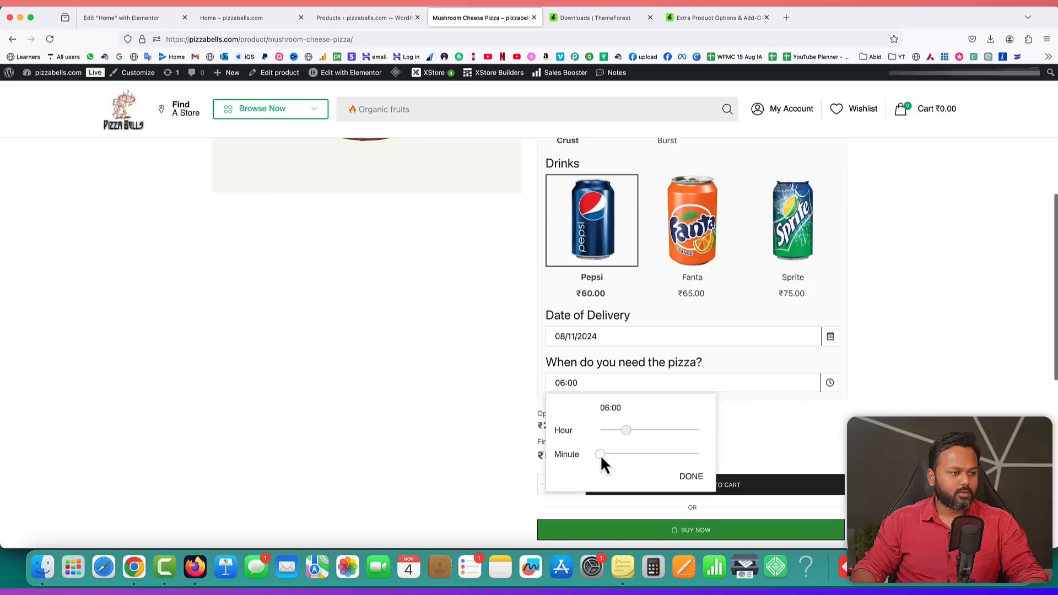
left_click_drag(600, 454, 644, 454)
left_click(694, 477)
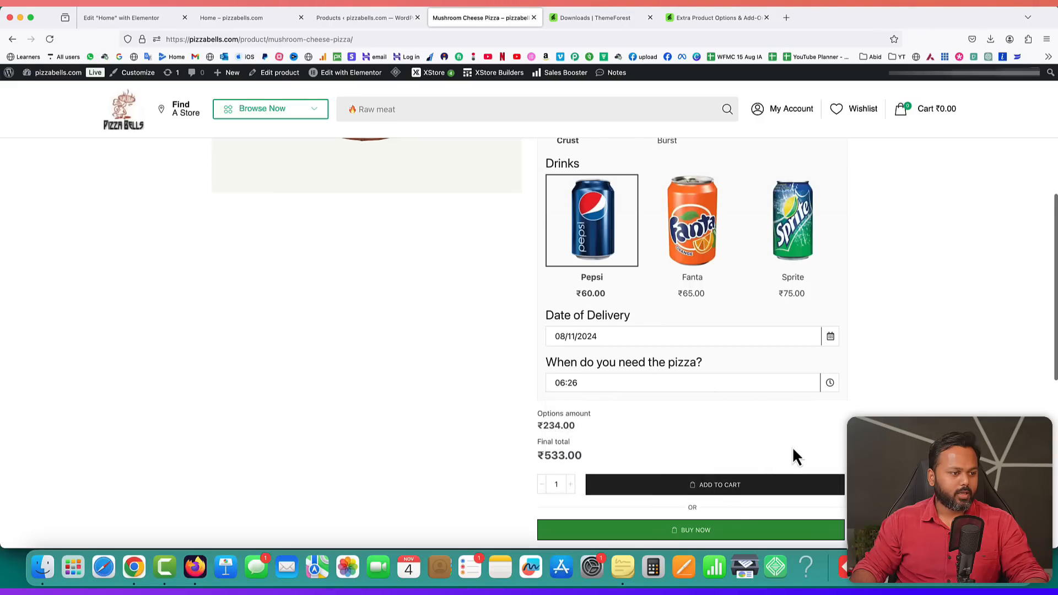
scroll(792, 447, "down", 3)
left_click(710, 392)
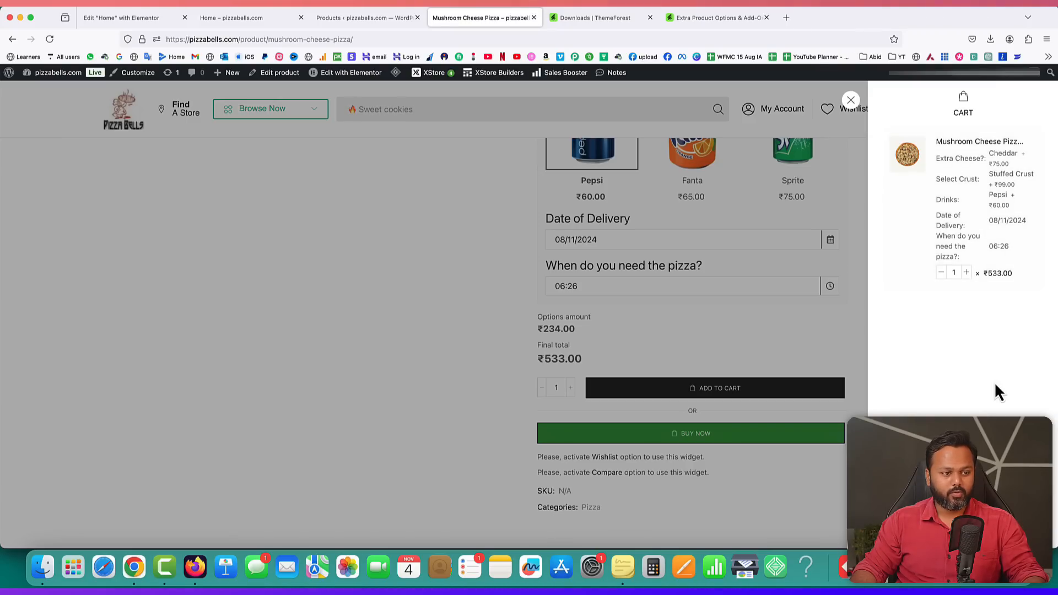
left_click(963, 496)
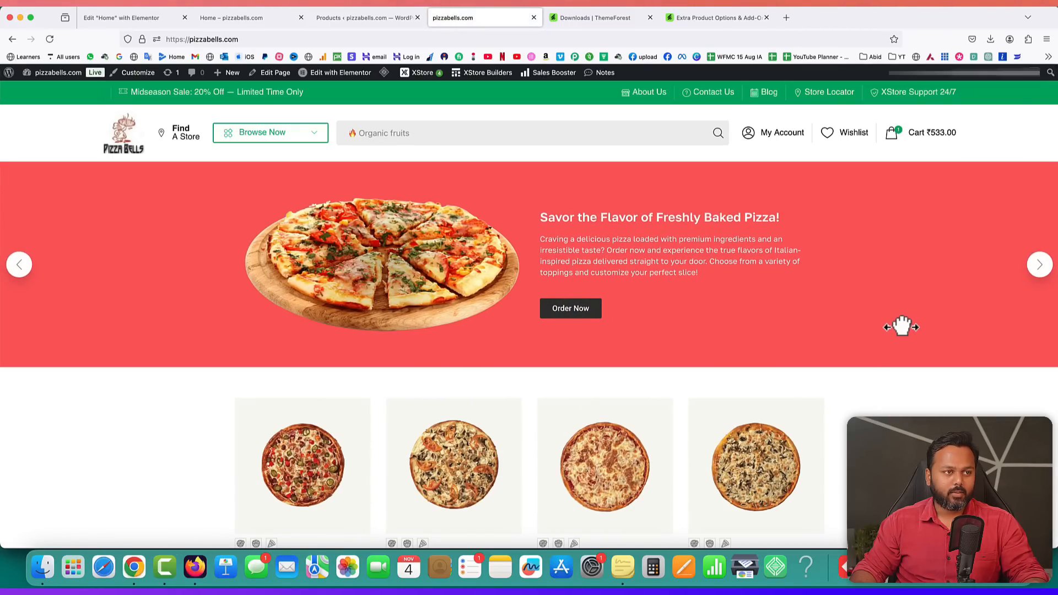
- Leave the Home page editor and go to WooCommerce Status in the dashboard
left_click(129, 17)
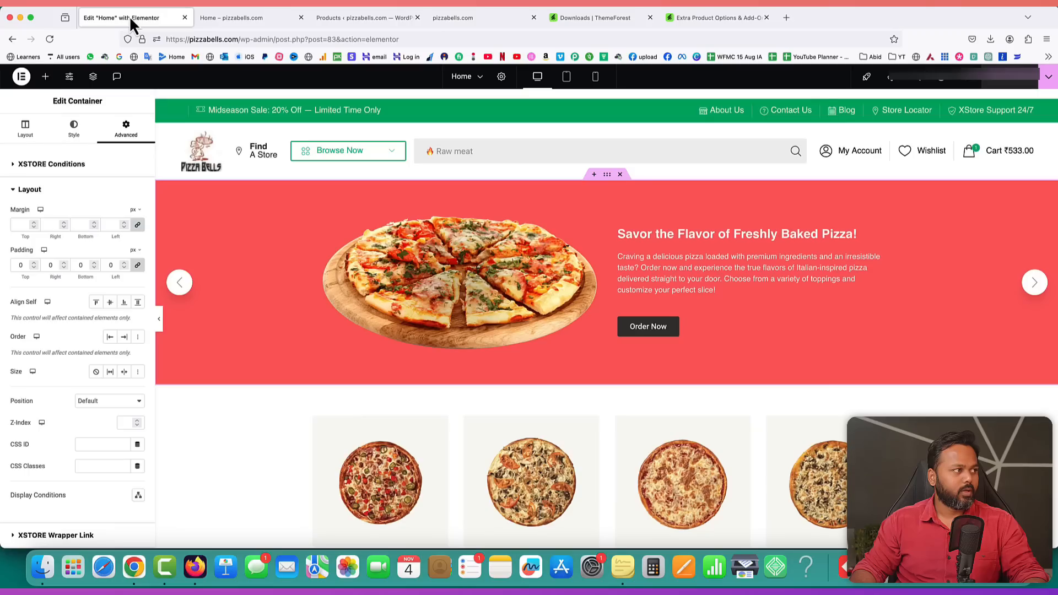
left_click(21, 76)
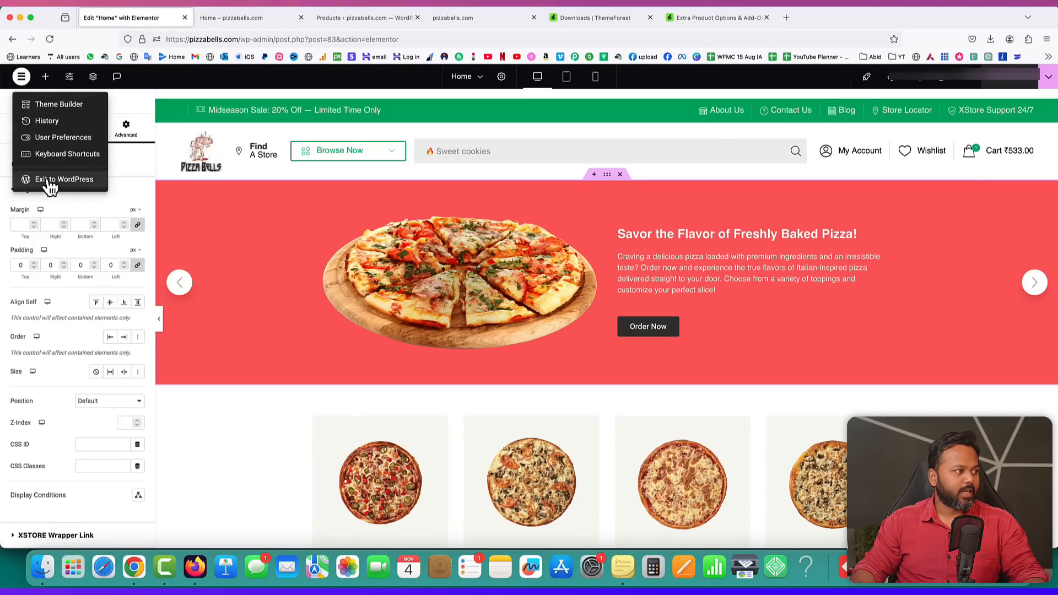
left_click(25, 179)
left_click(17, 83)
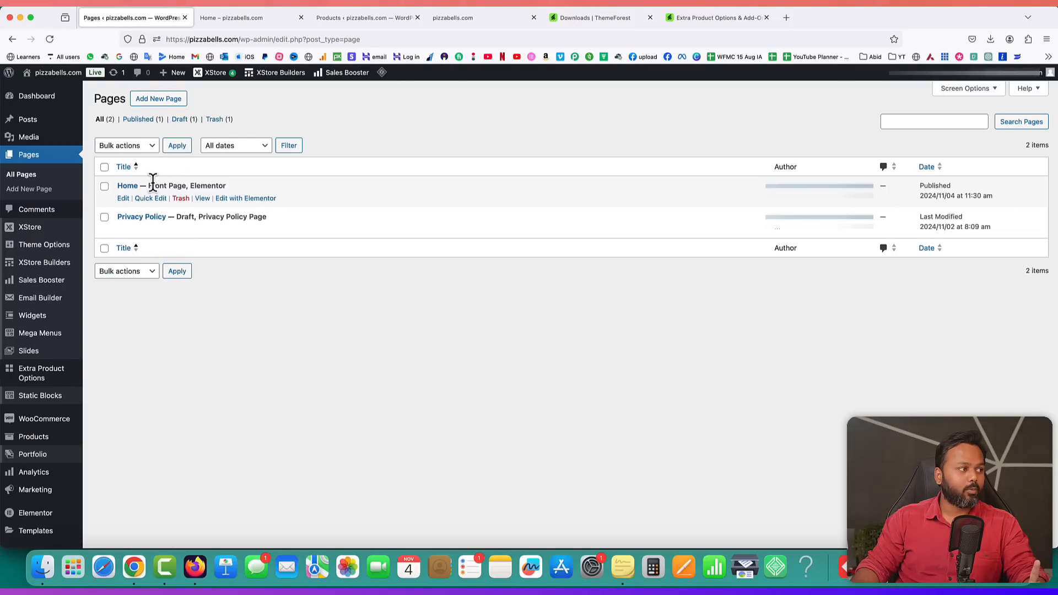
scroll(166, 402, "down", 3)
scroll(166, 407, "down", 1)
mouse_move(52, 297)
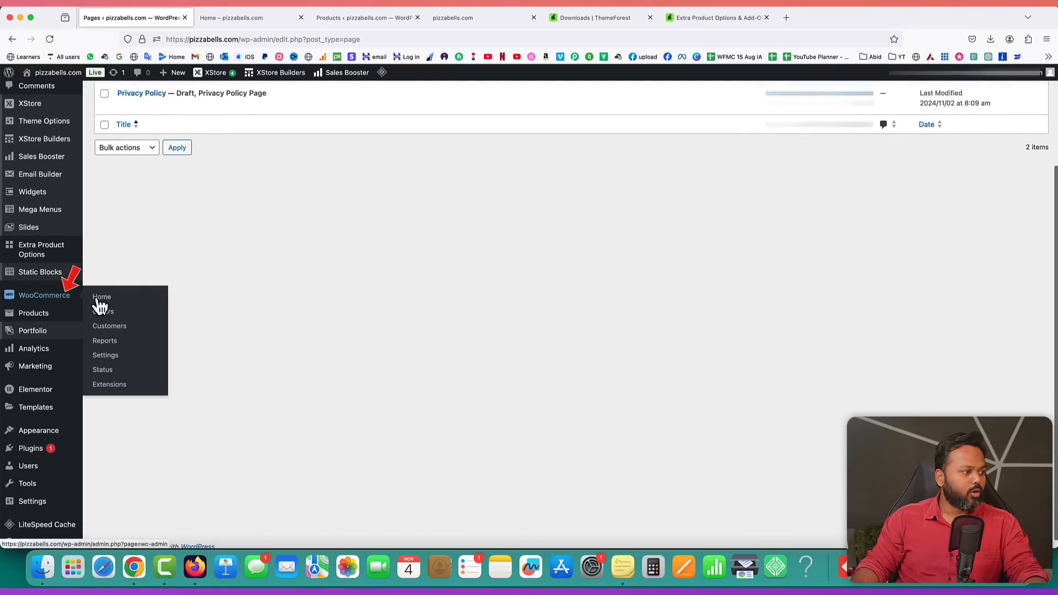
left_click(102, 373)
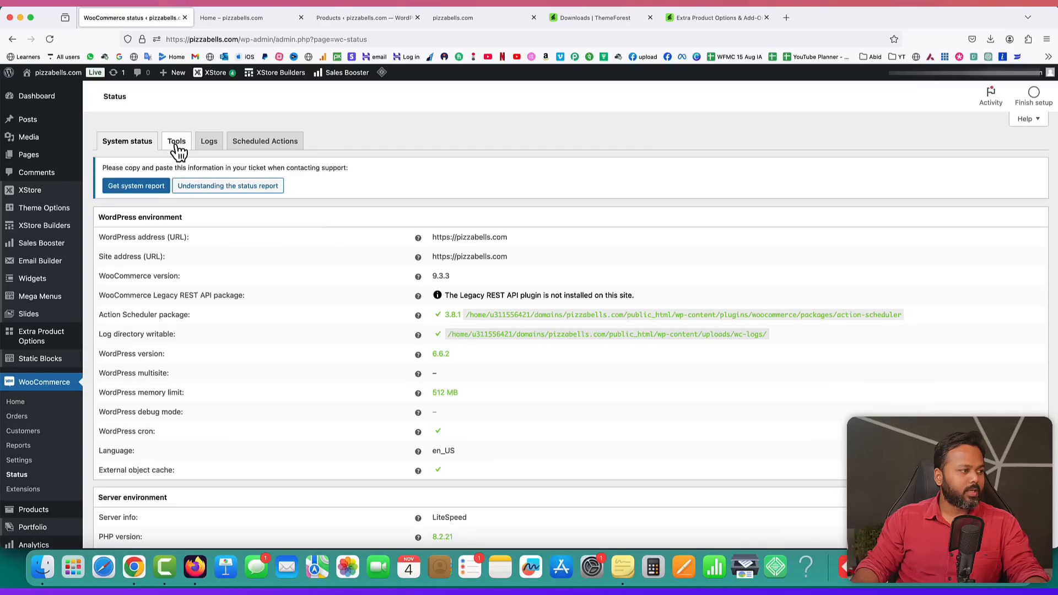
- Run the Create default WooCommerce pages tool and confirm installing the missing pages
left_click(176, 144)
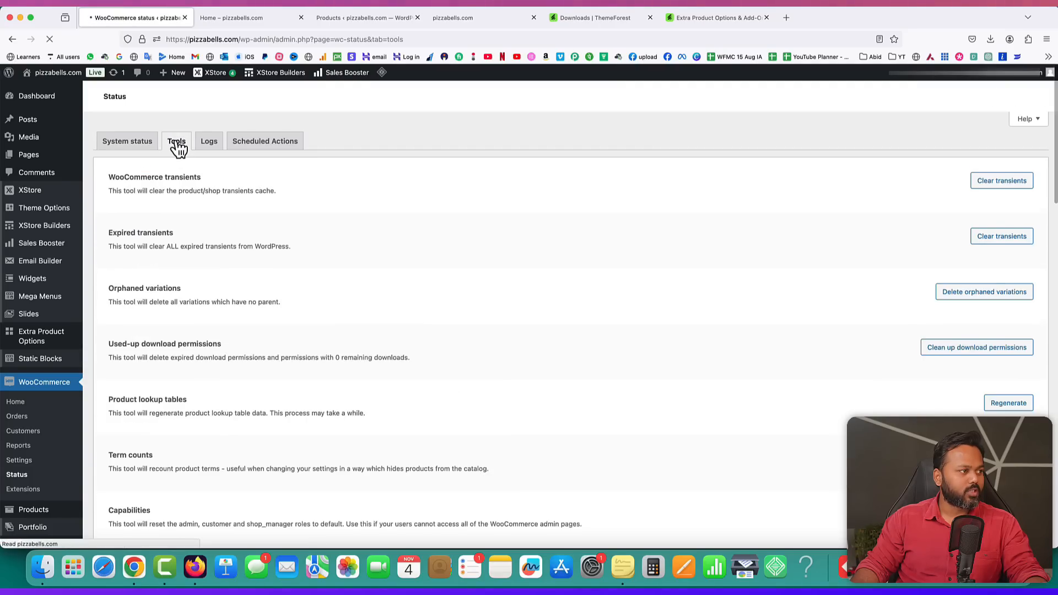
scroll(407, 345, "down", 15)
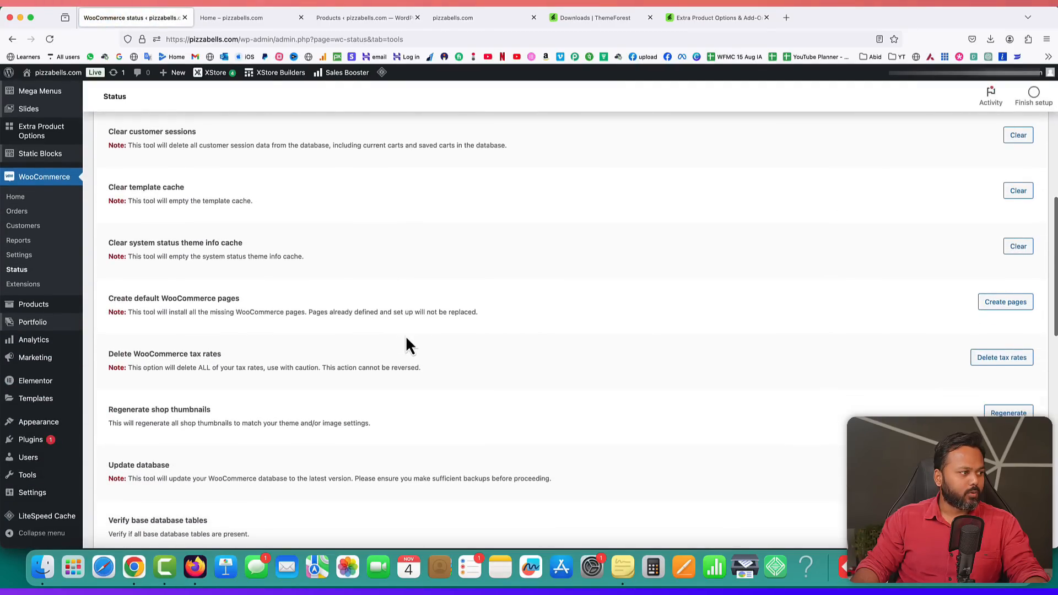
left_click_drag(109, 237, 240, 243)
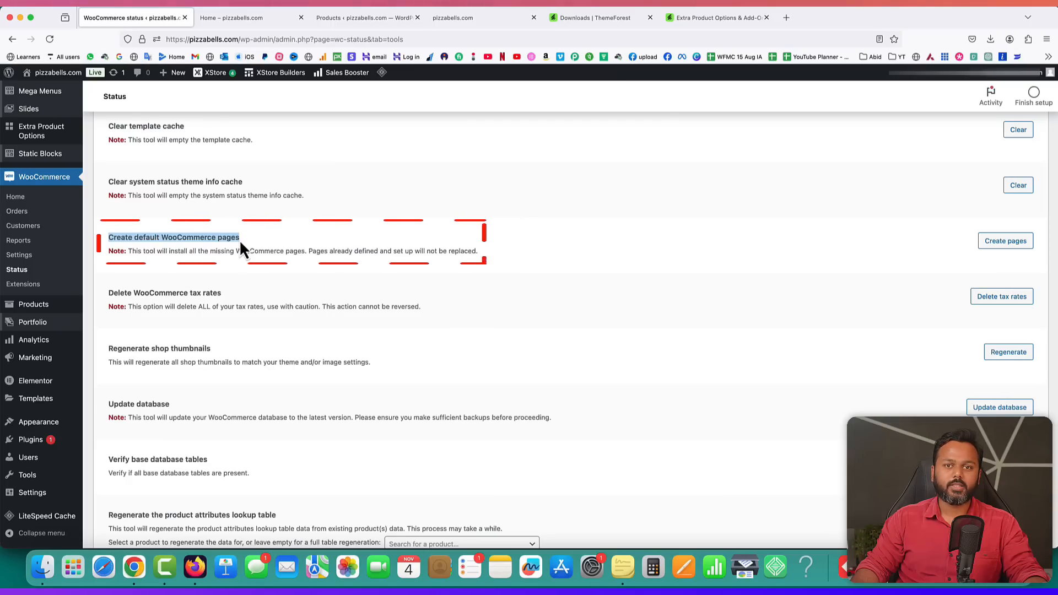
left_click(1004, 242)
left_click(605, 324)
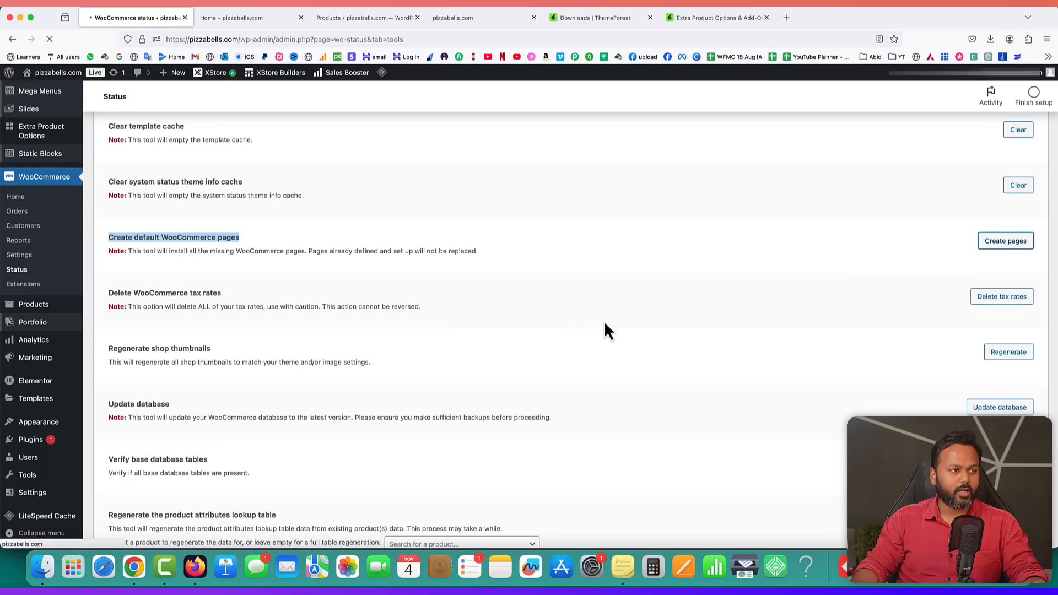
left_click_drag(148, 168, 198, 167)
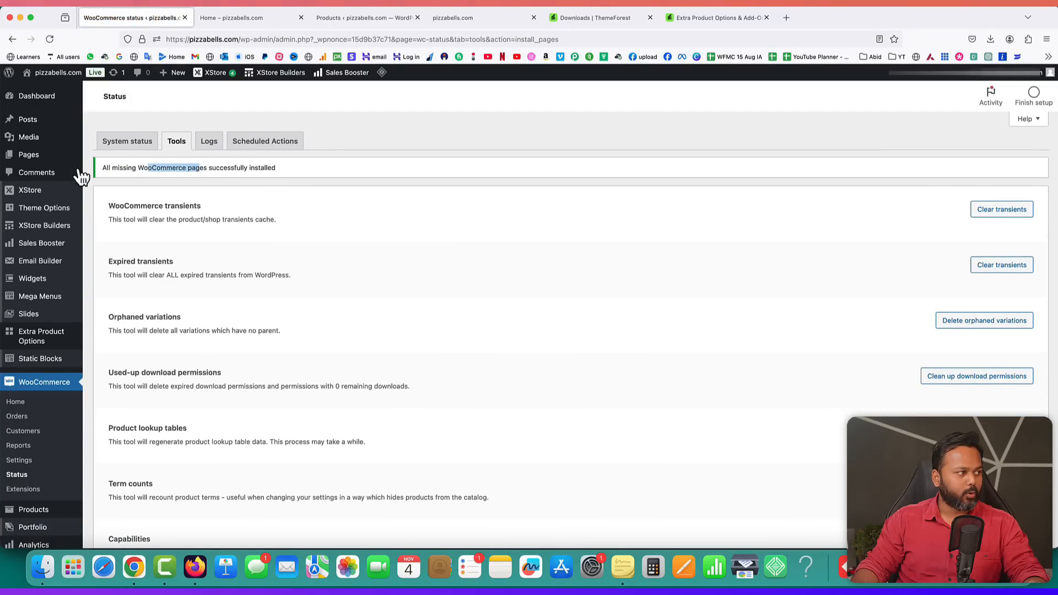
mouse_move(26, 157)
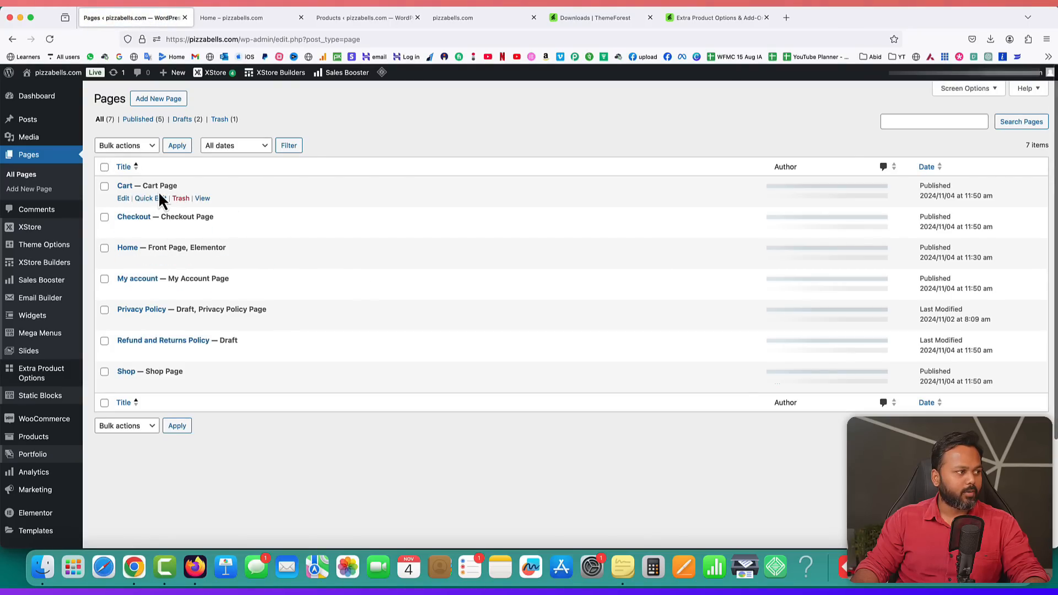
- Reload the storefront and open the full cart page from the mini cart drawer
left_click_drag(172, 184, 177, 186)
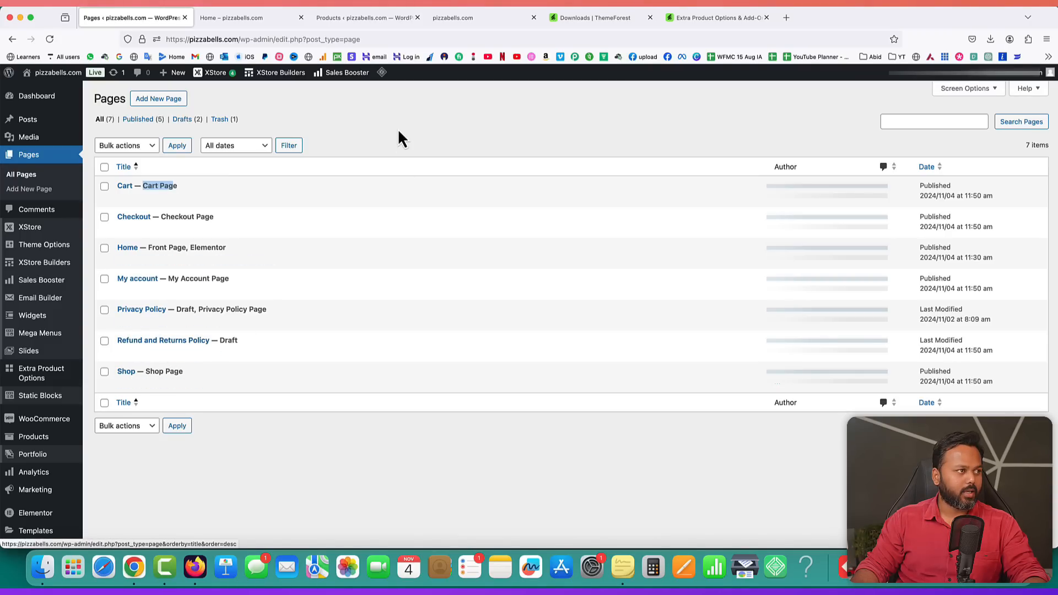
left_click(439, 18)
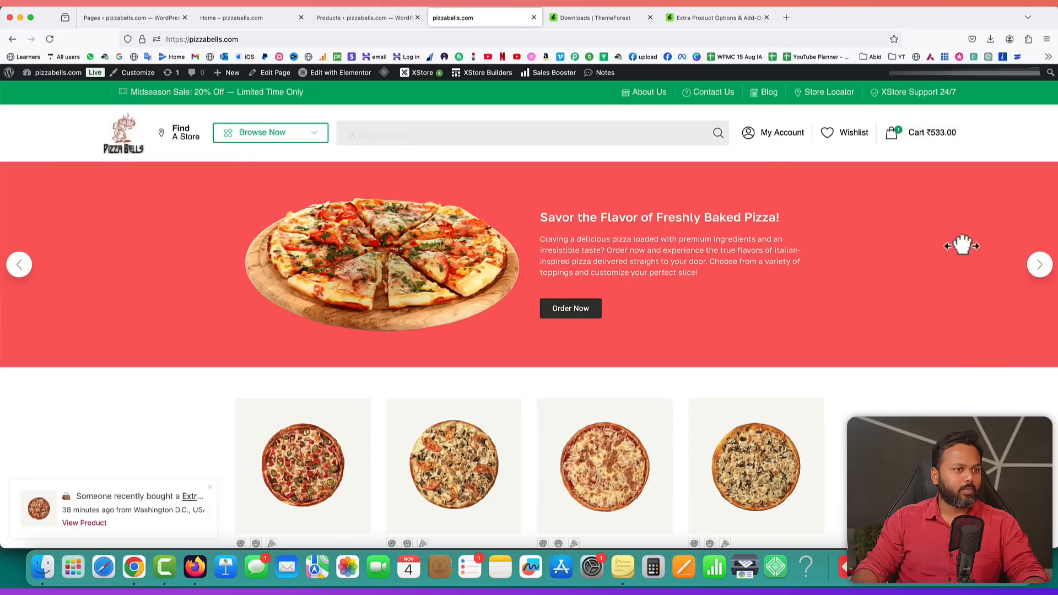
left_click(53, 40)
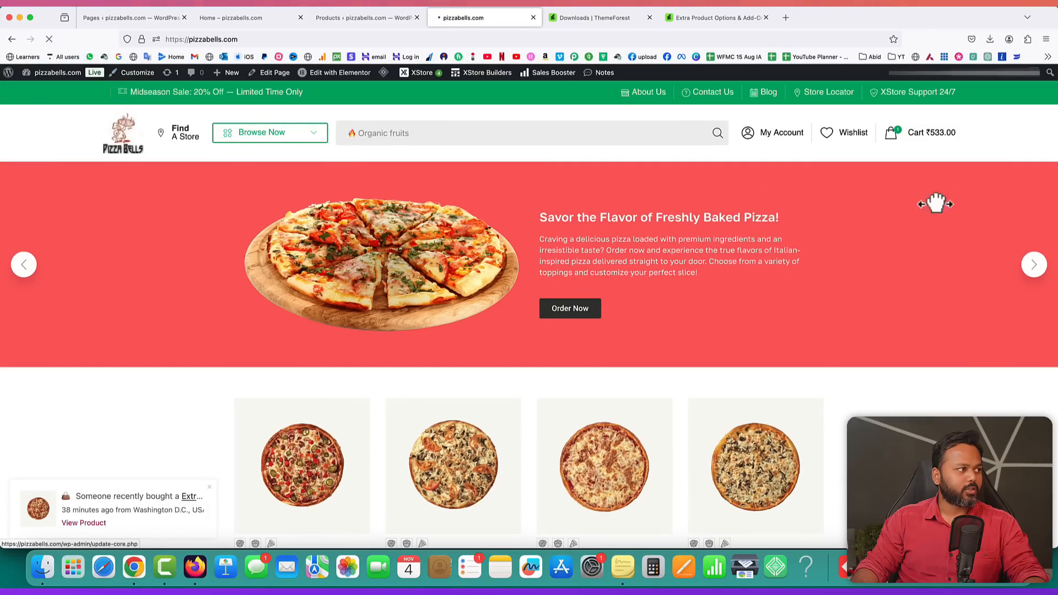
left_click(893, 137)
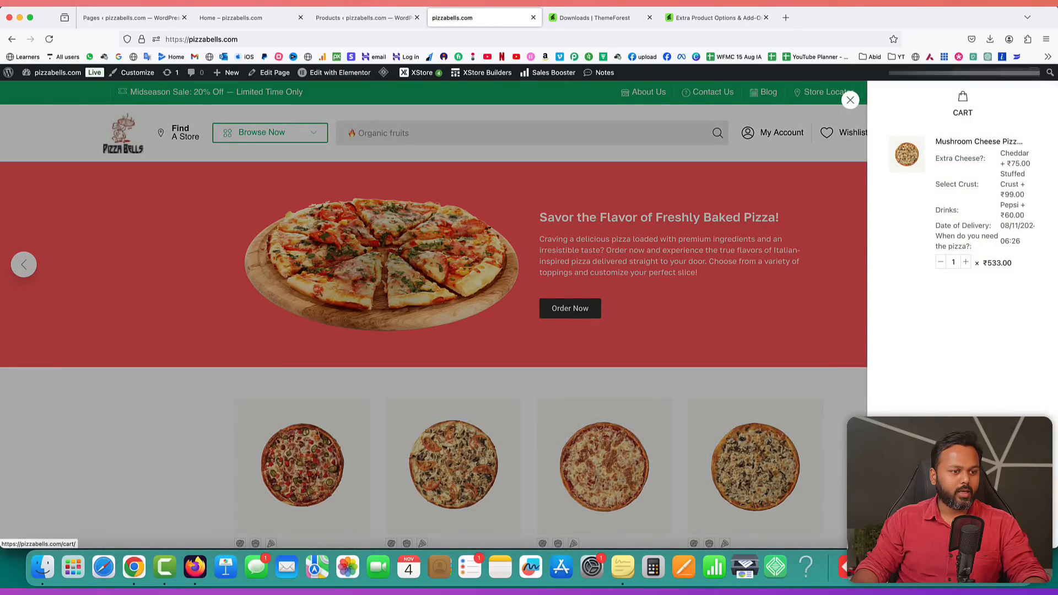
left_click(962, 498)
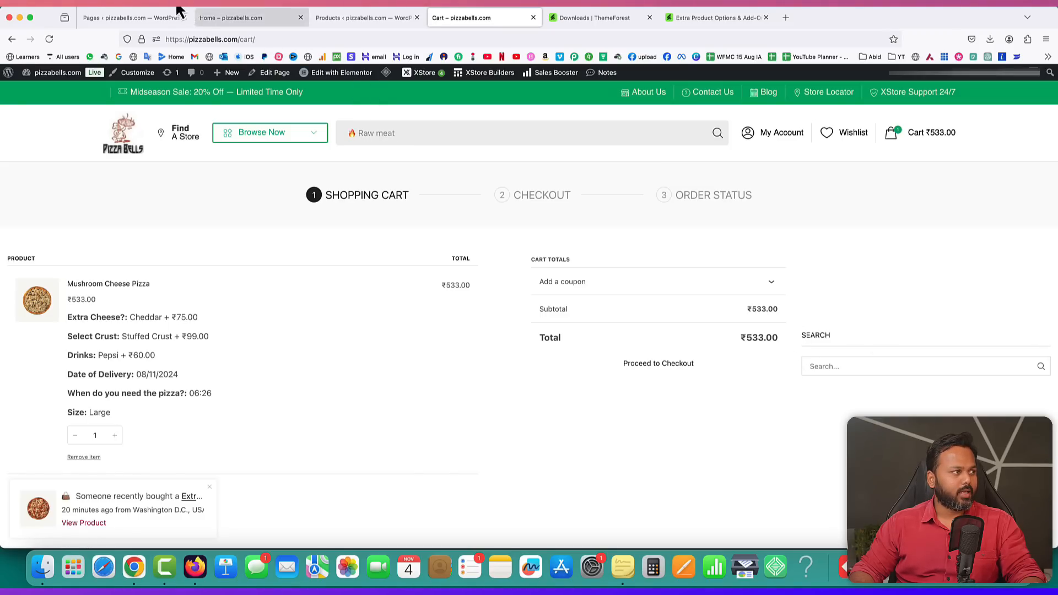
left_click(125, 16)
- On the Cart page, disable breadcrumbs, set sidebar to Without, and save
left_click(124, 199)
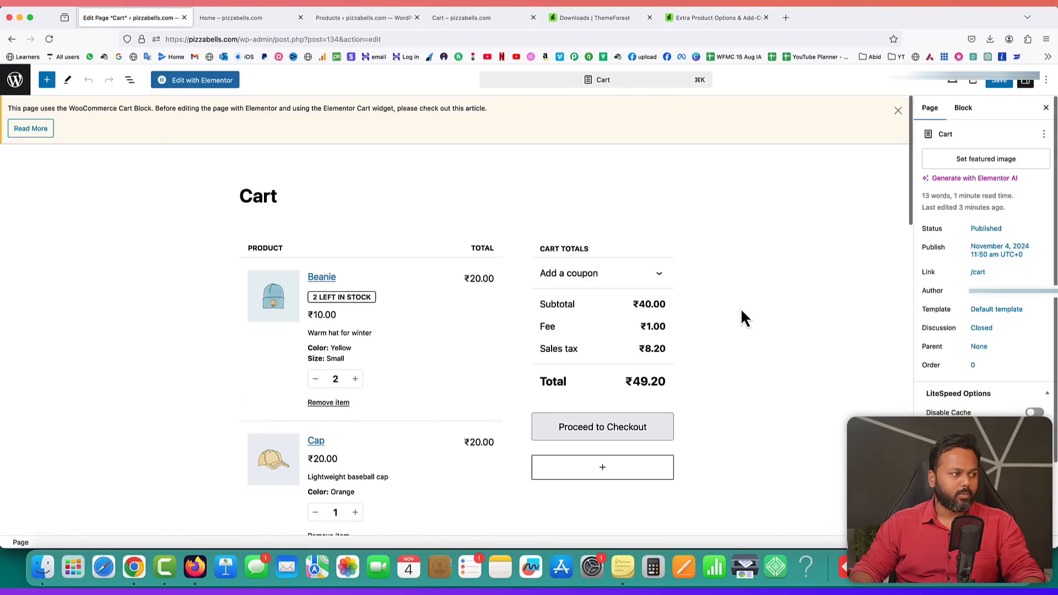
scroll(680, 309, "down", 10)
scroll(682, 307, "down", 3)
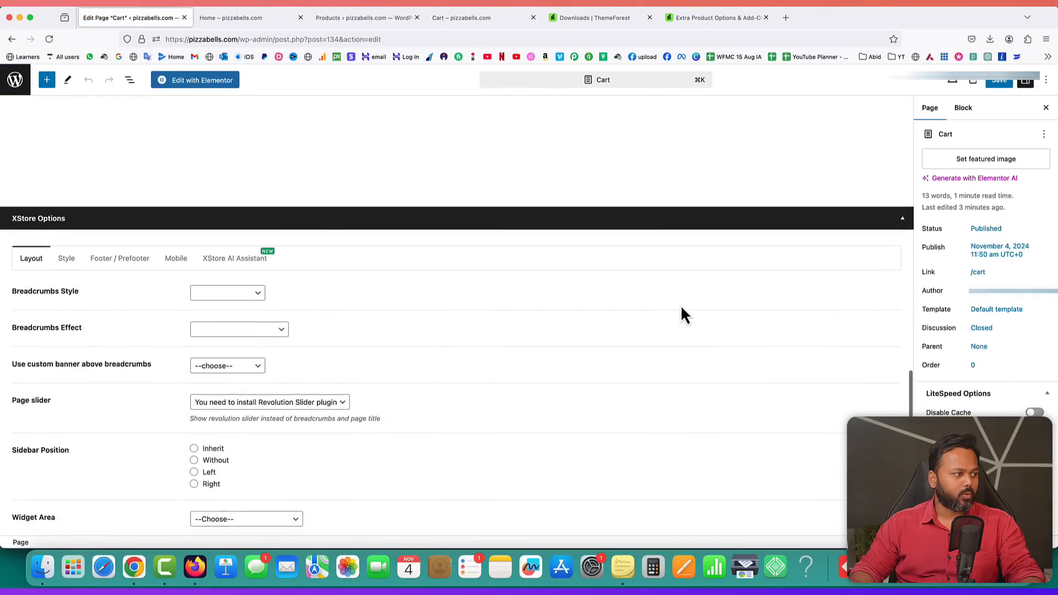
left_click(208, 290)
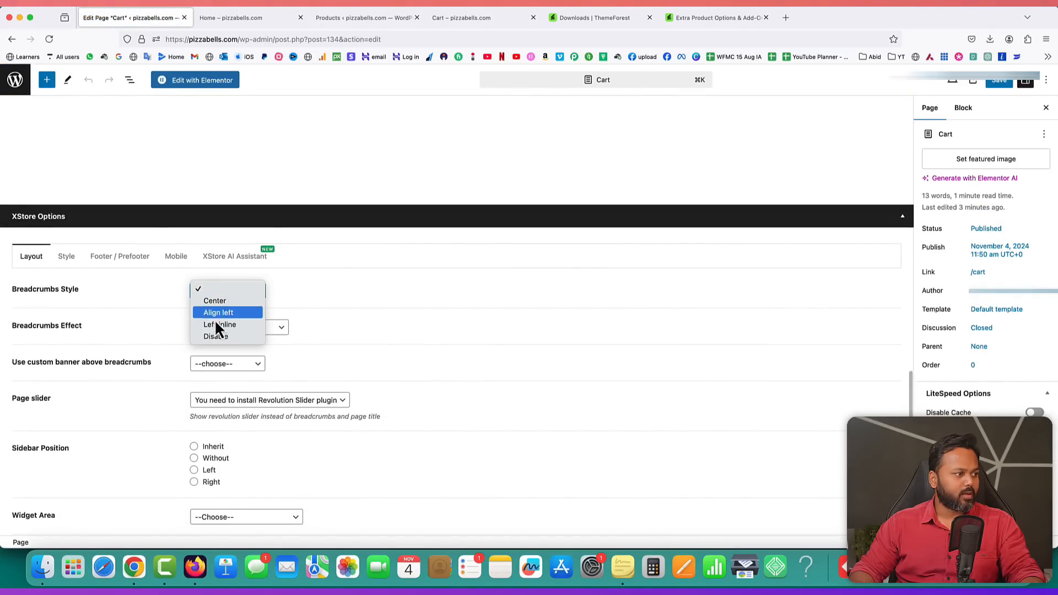
left_click(216, 336)
scroll(384, 346, "down", 2)
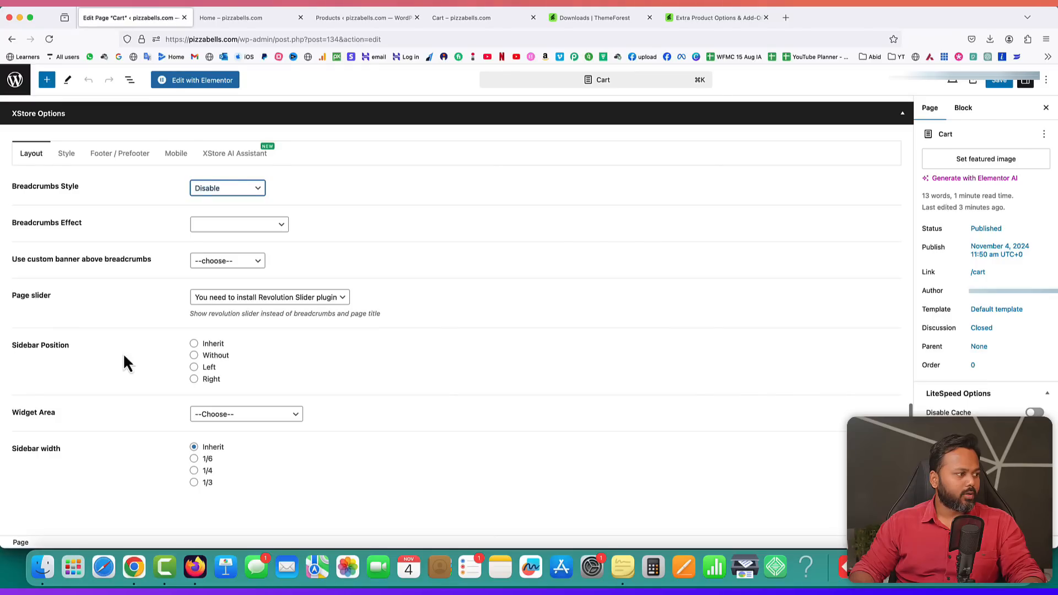
left_click(999, 81)
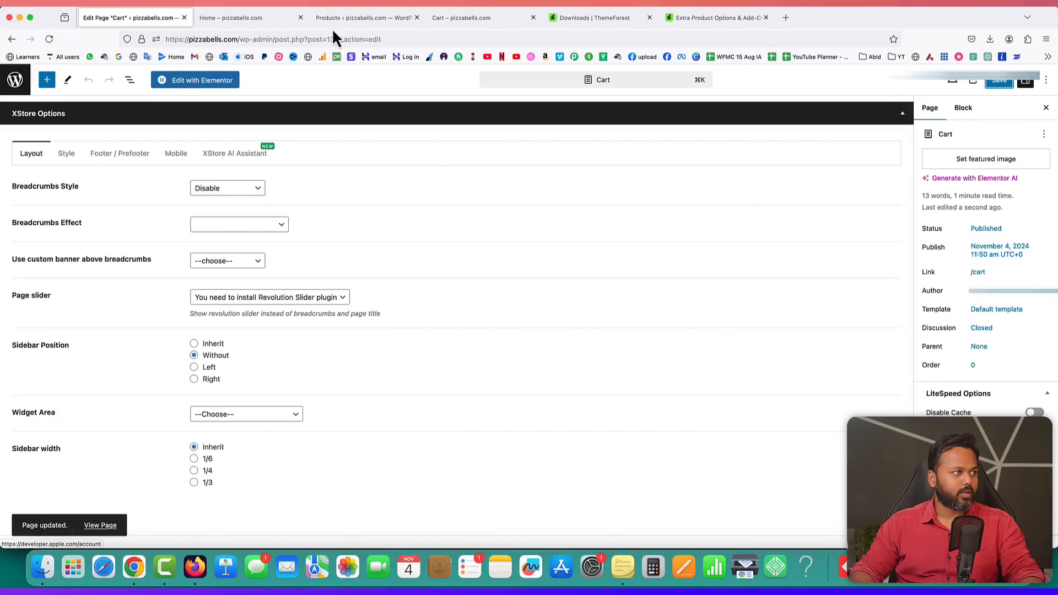
- Reload the cart on the storefront and proceed to the checkout page
left_click(467, 18)
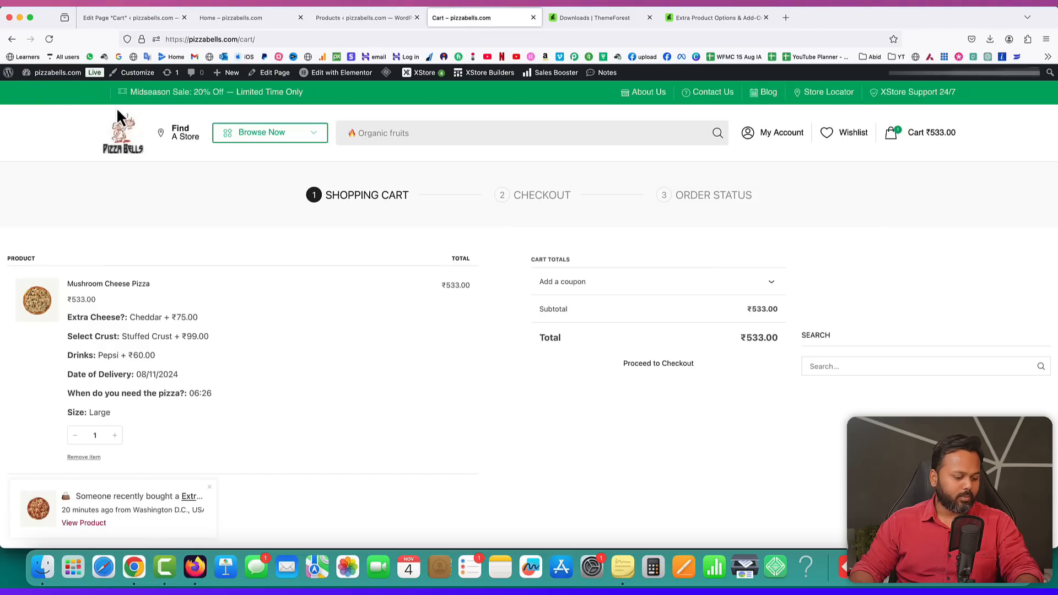
key("super+r")
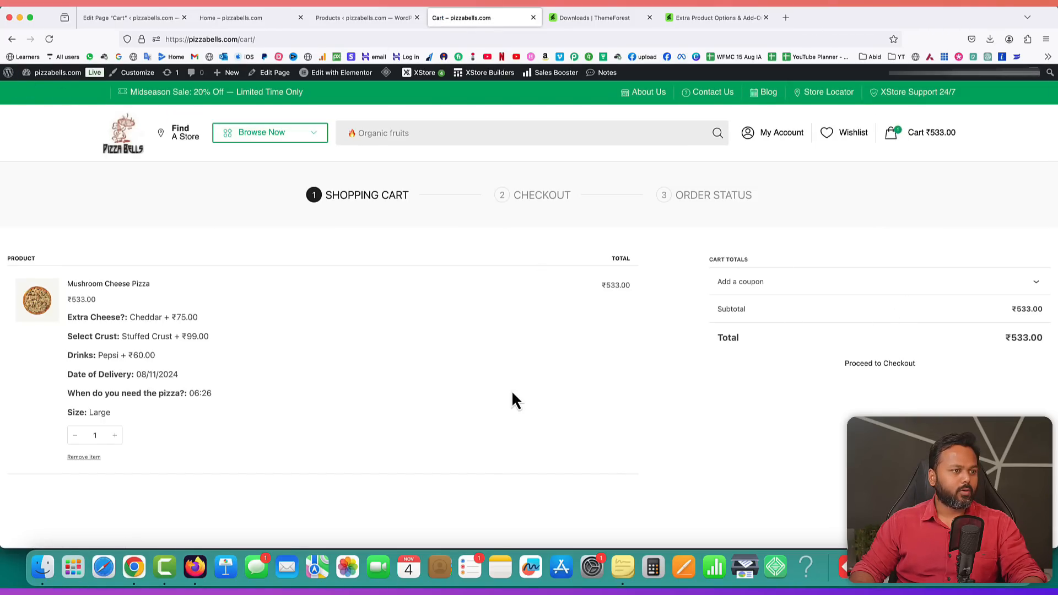
left_click(882, 369)
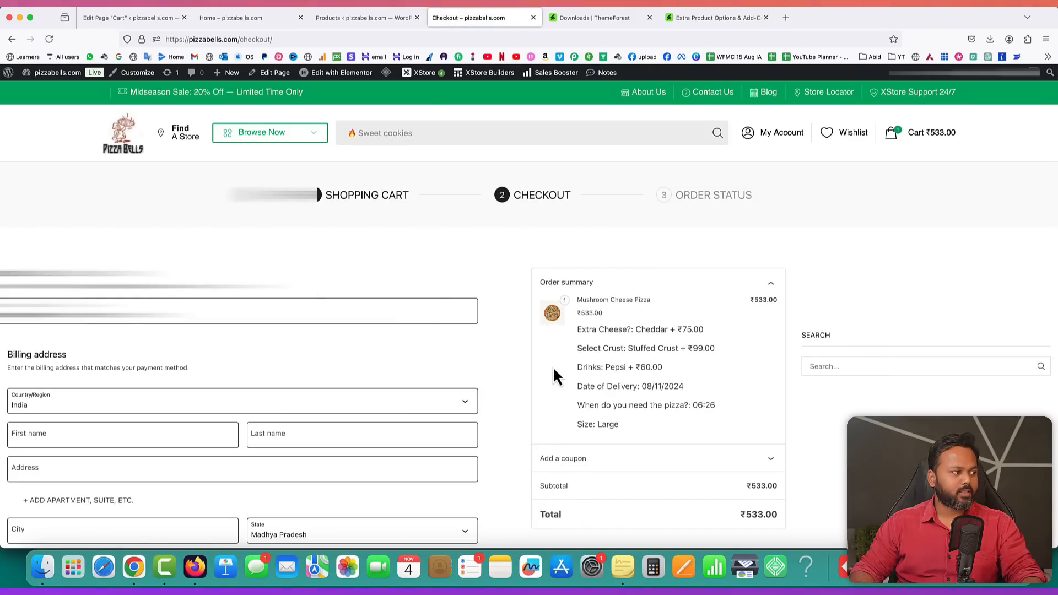
scroll(508, 351, "down", 3)
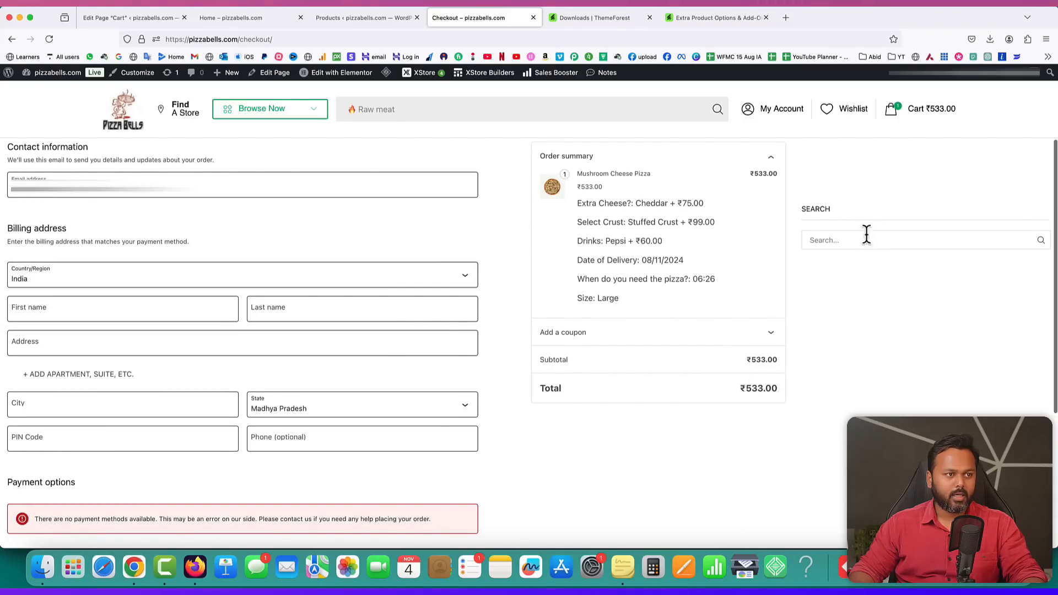
- On the Checkout page, set sidebar to Without and breadcrumbs style to Disable
left_click(127, 18)
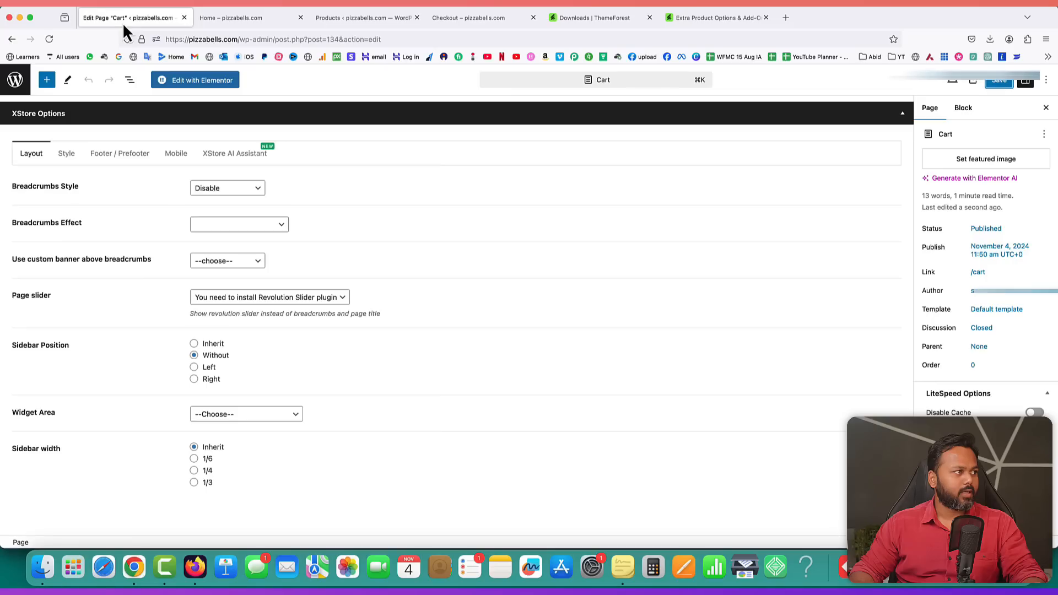
left_click(14, 80)
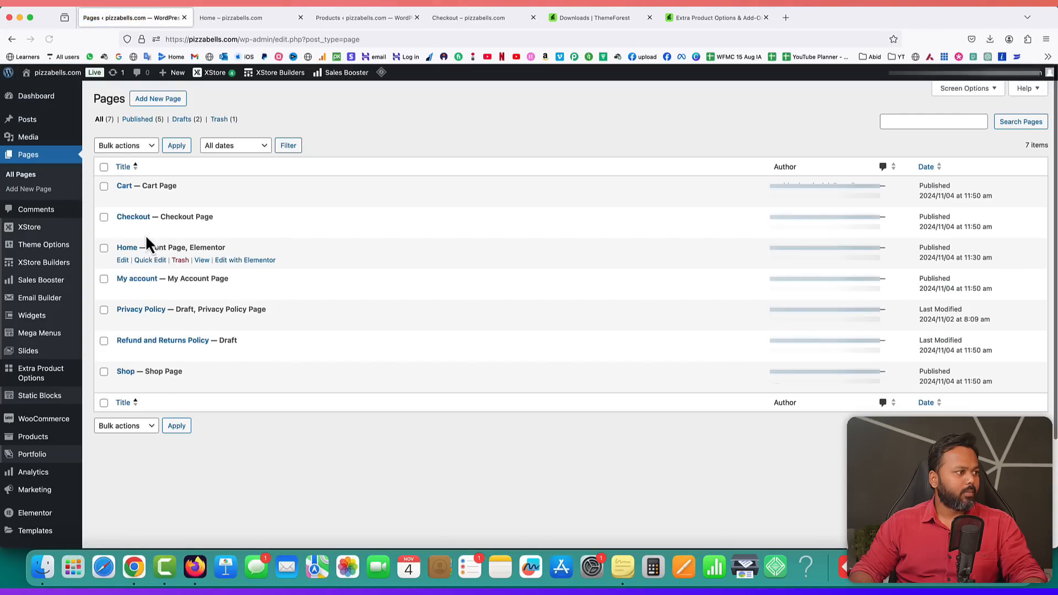
left_click(125, 228)
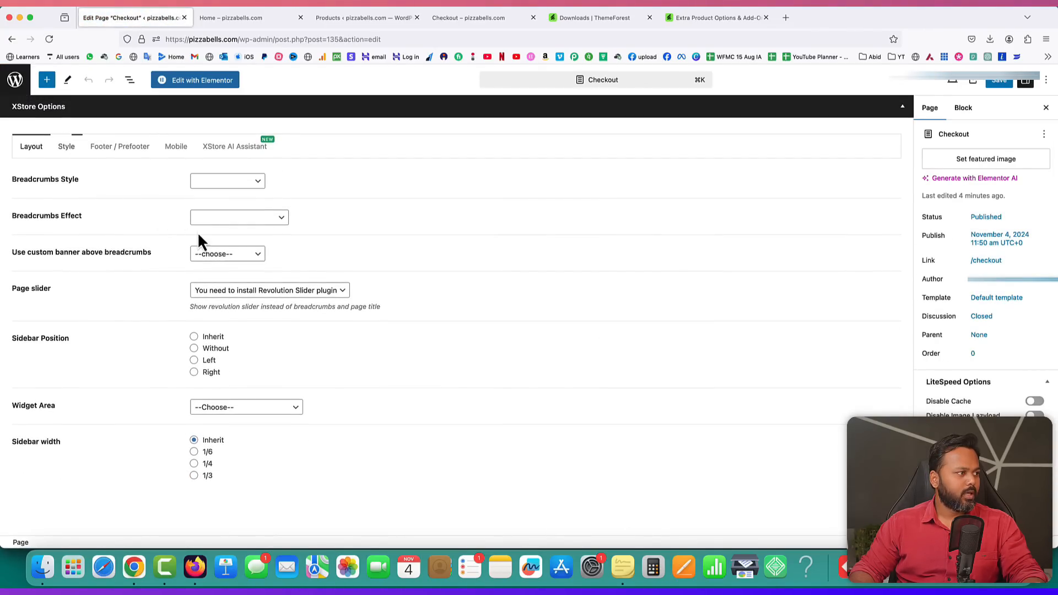
left_click(195, 349)
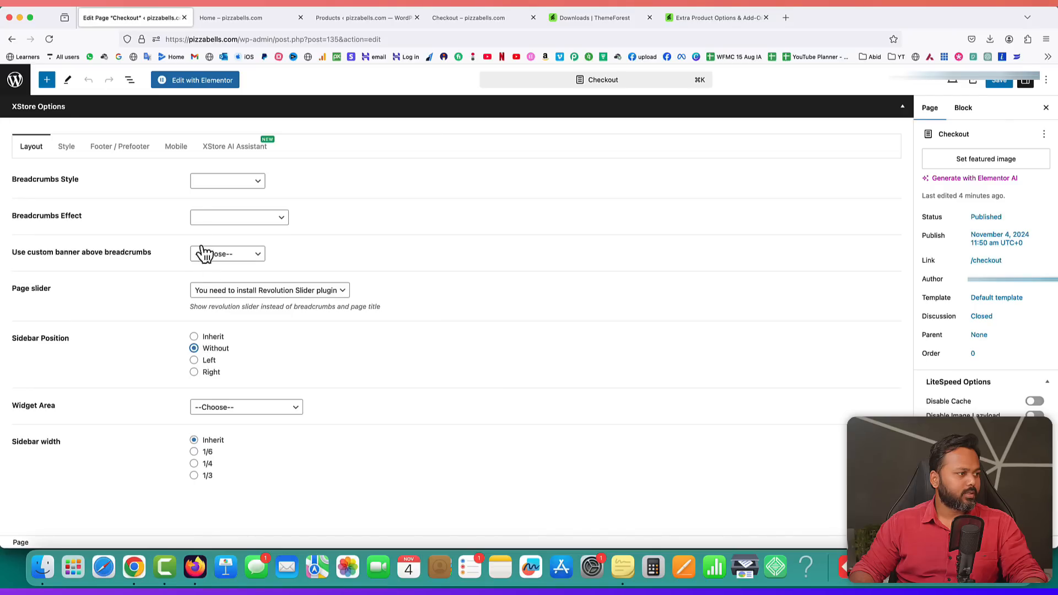
left_click(209, 187)
left_click(227, 227)
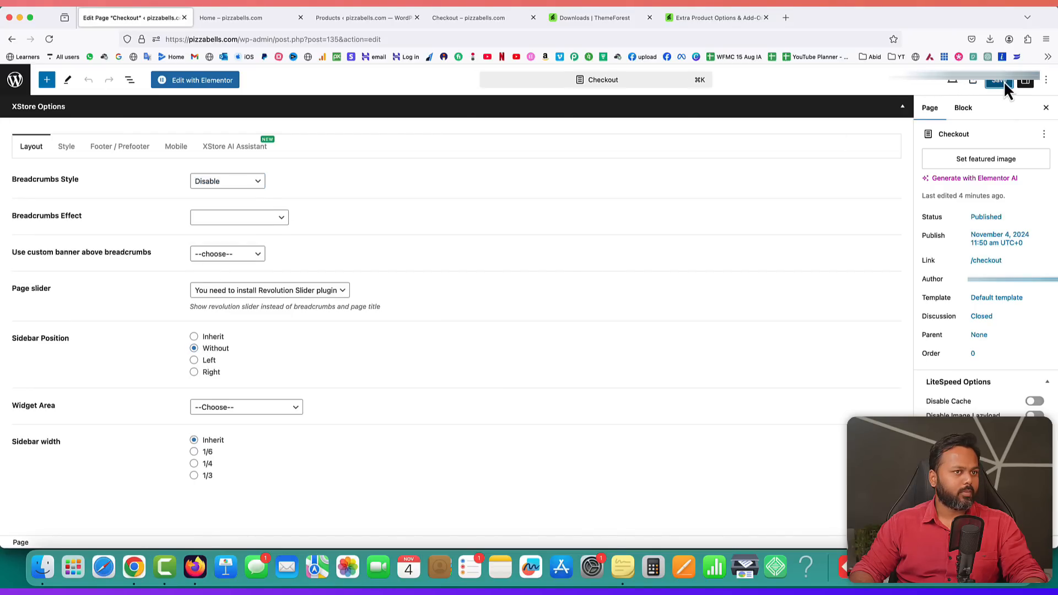
- Reload the storefront checkout page and scroll to its full-width payment options section
left_click(441, 22)
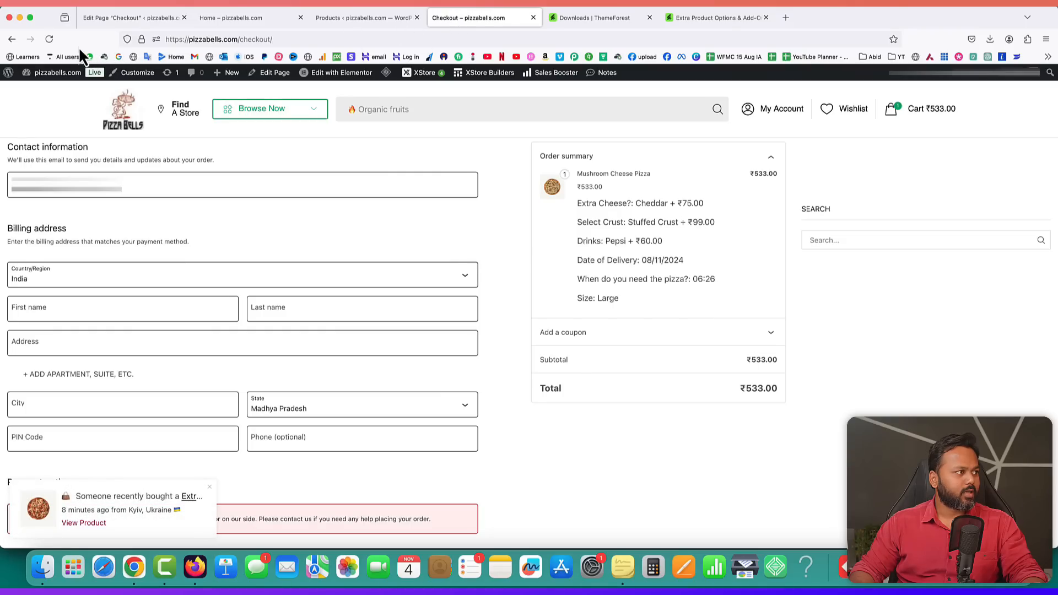
left_click(49, 39)
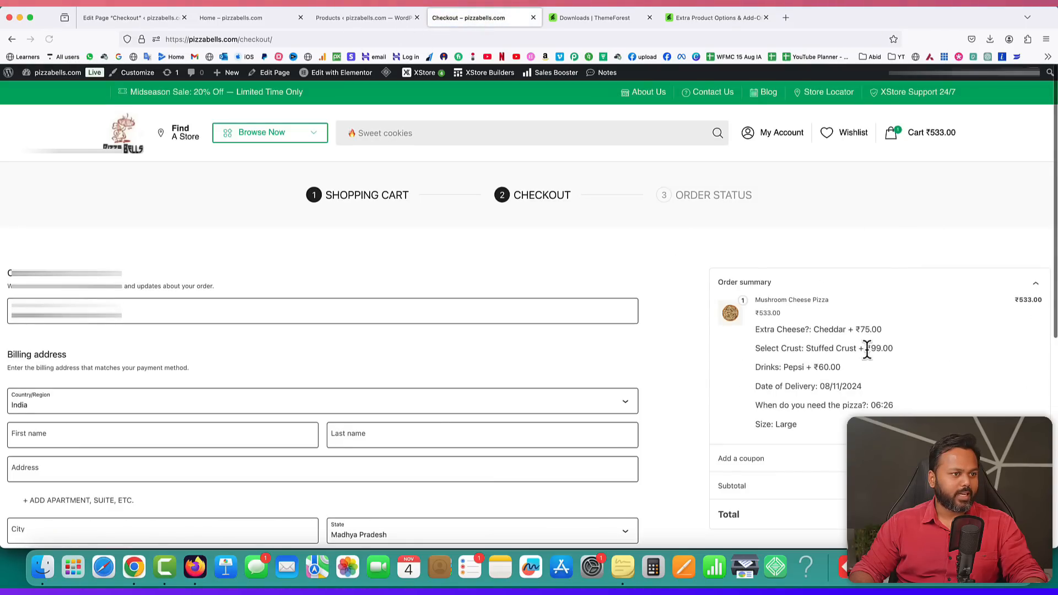
scroll(657, 352, "down", 5)
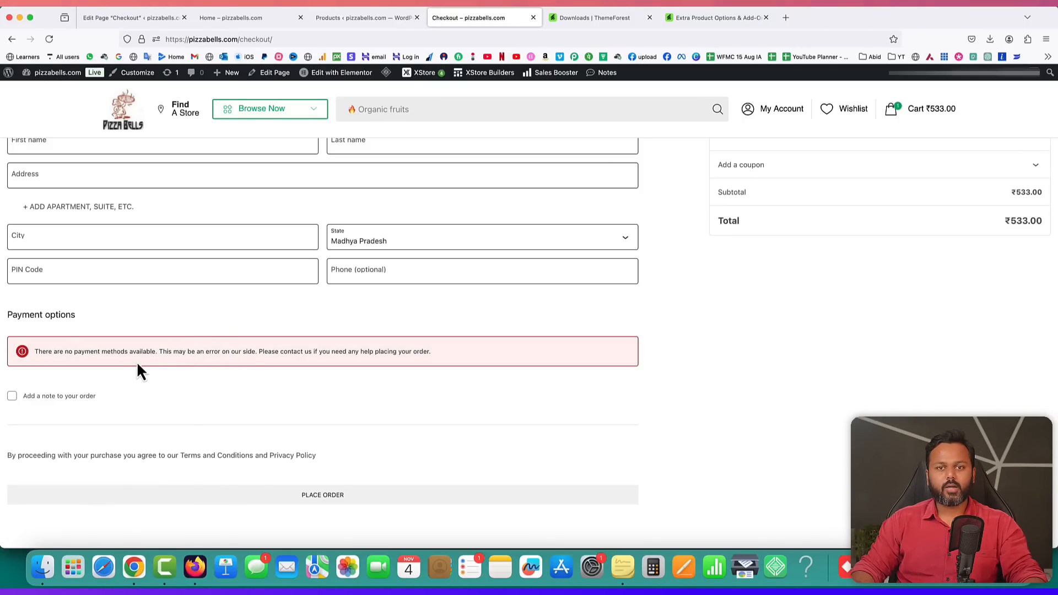
- Enable the Cash on delivery method in WooCommerce's payment settings
left_click(126, 18)
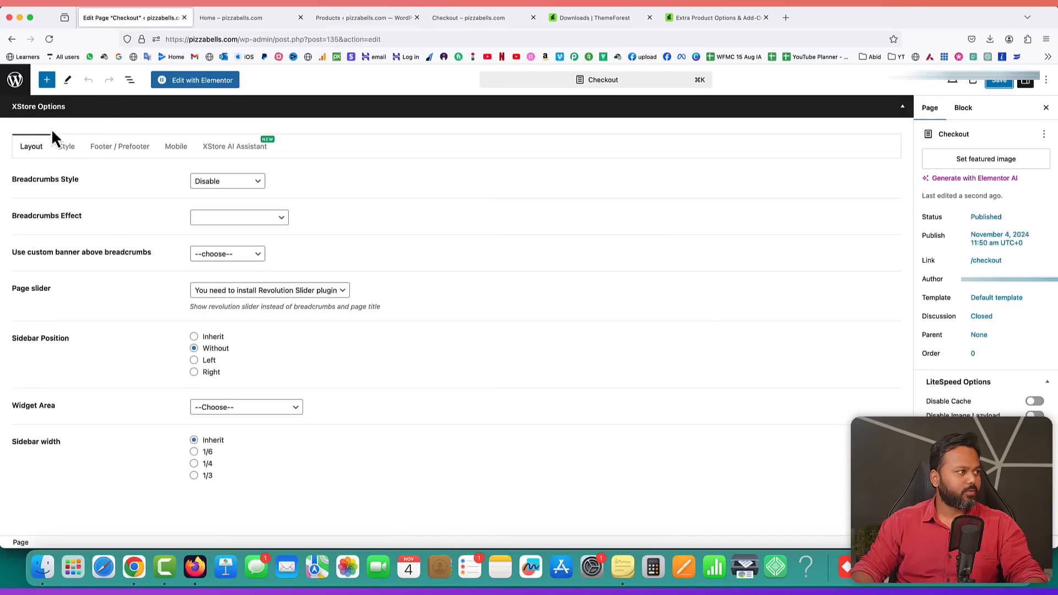
left_click(14, 76)
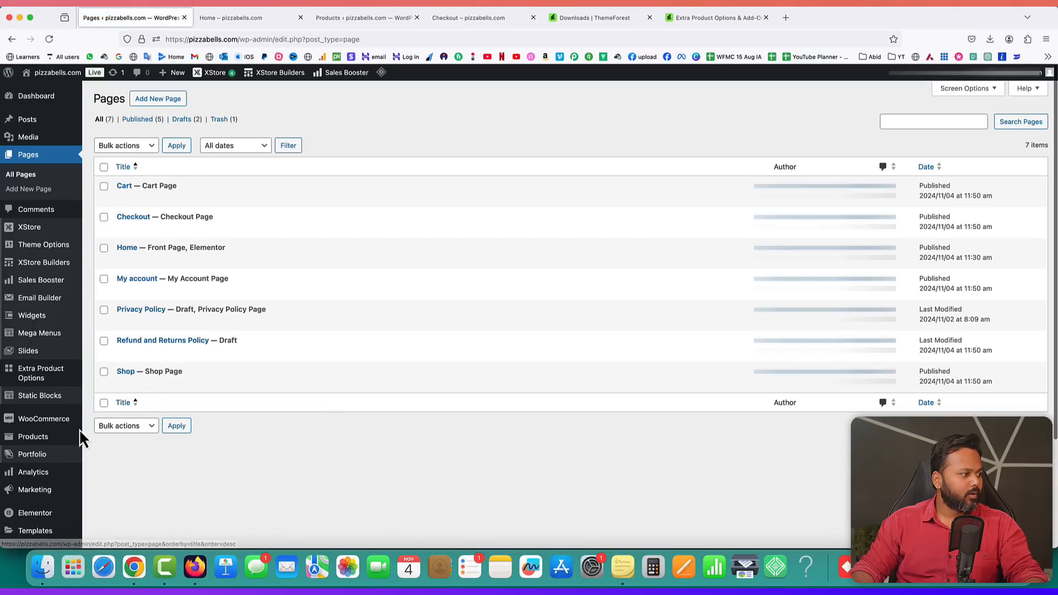
mouse_move(72, 421)
left_click(116, 482)
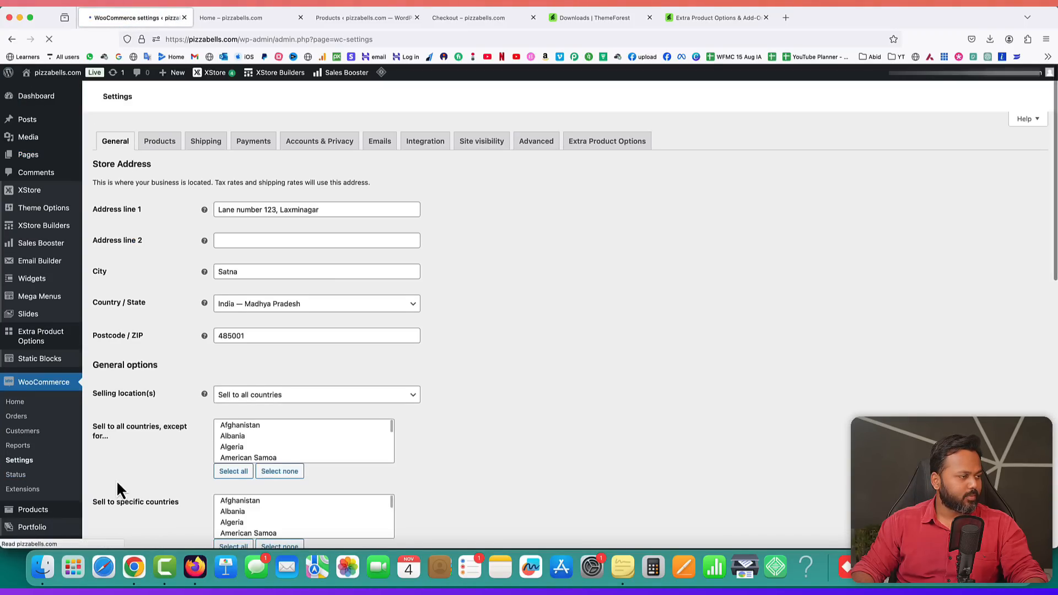
left_click(262, 147)
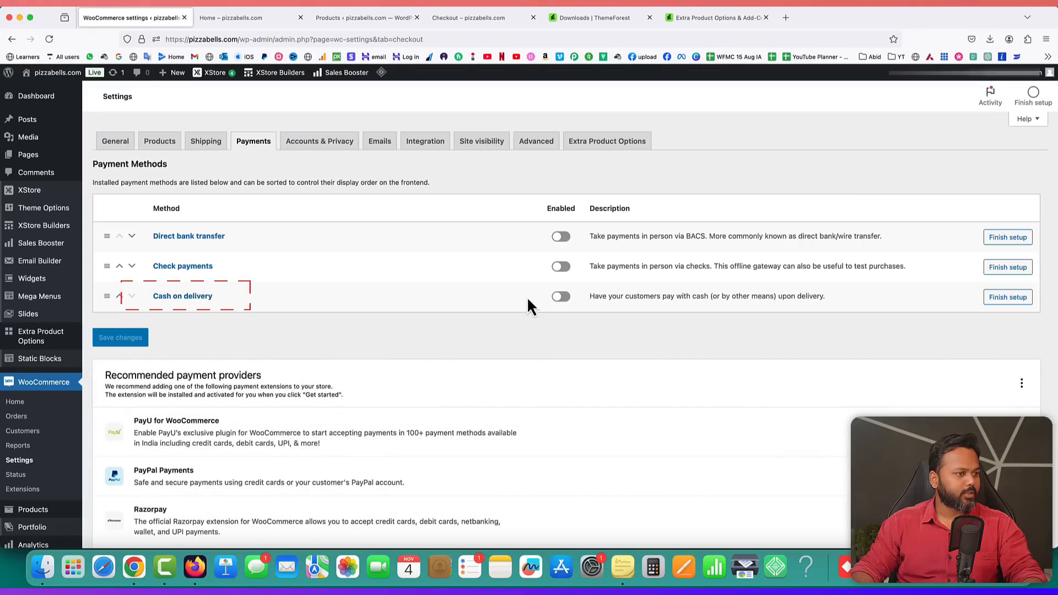
left_click(563, 297)
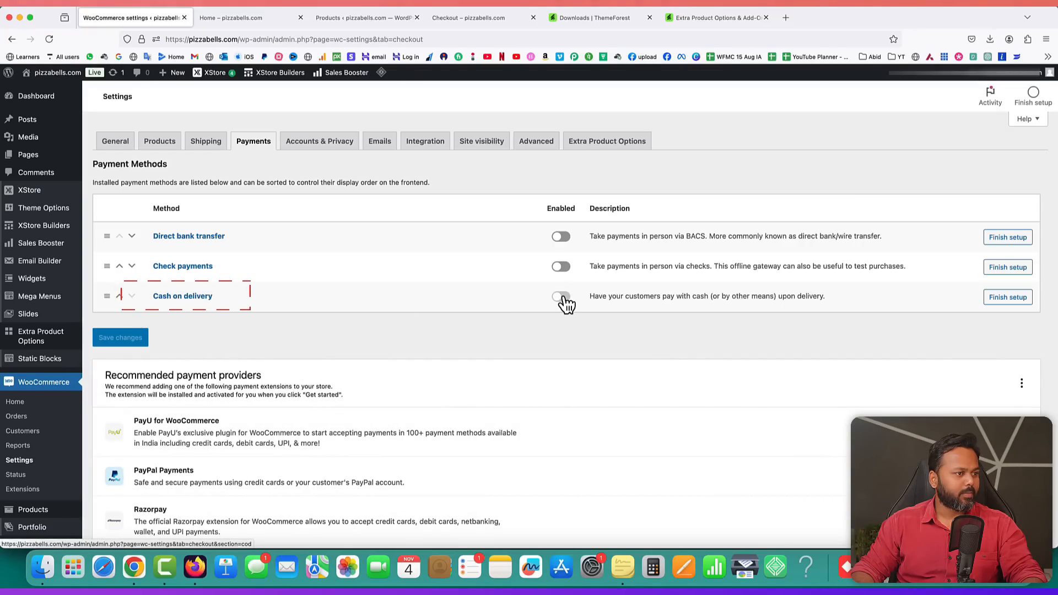
- Retitle Cash on delivery to 'Pay on delivery' and save the payment settings
left_click(1008, 298)
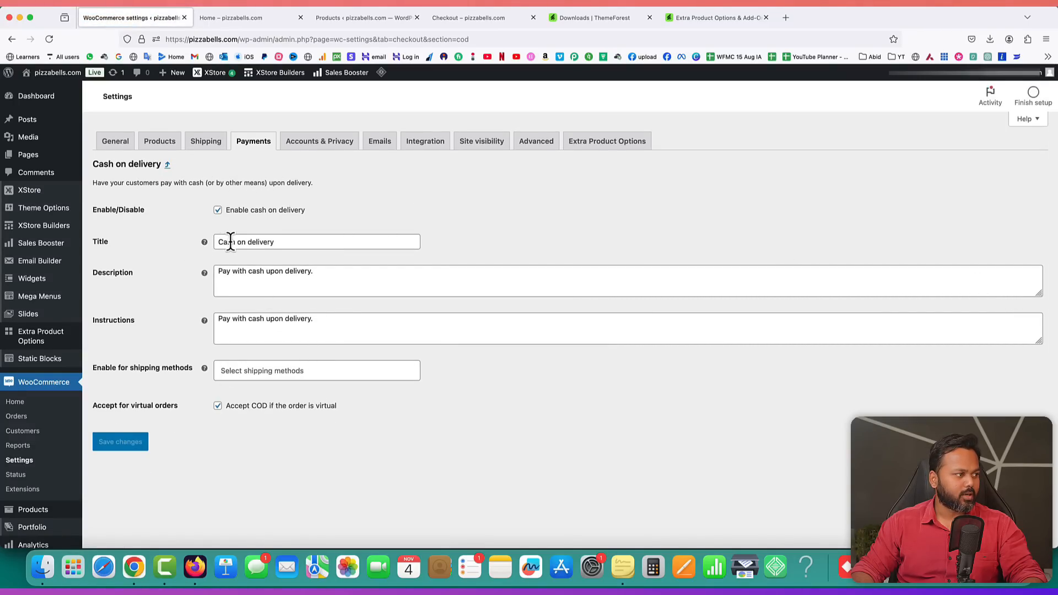
left_click_drag(236, 241, 212, 241)
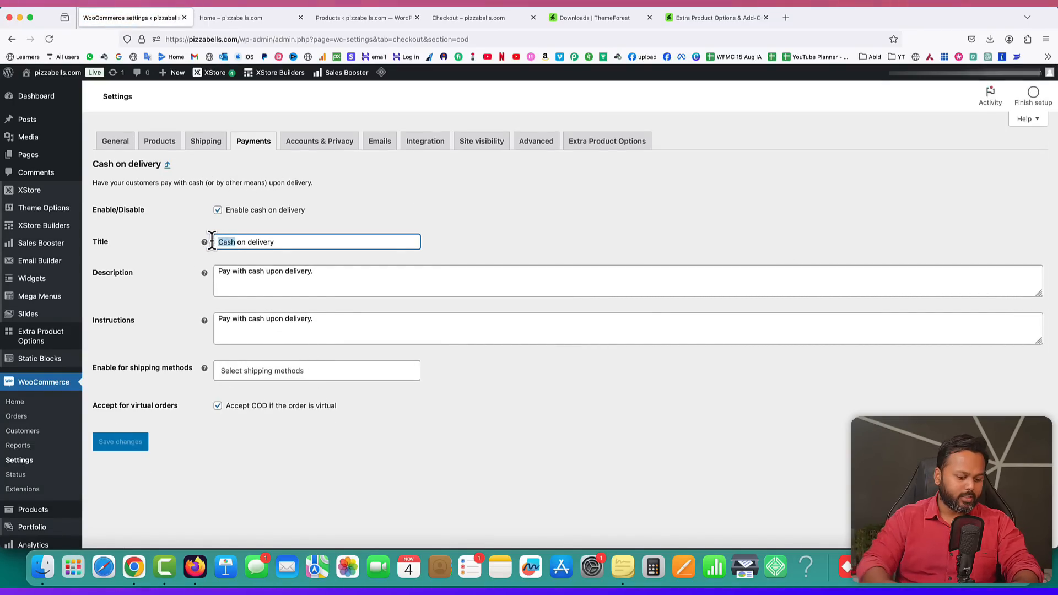
type("Pay")
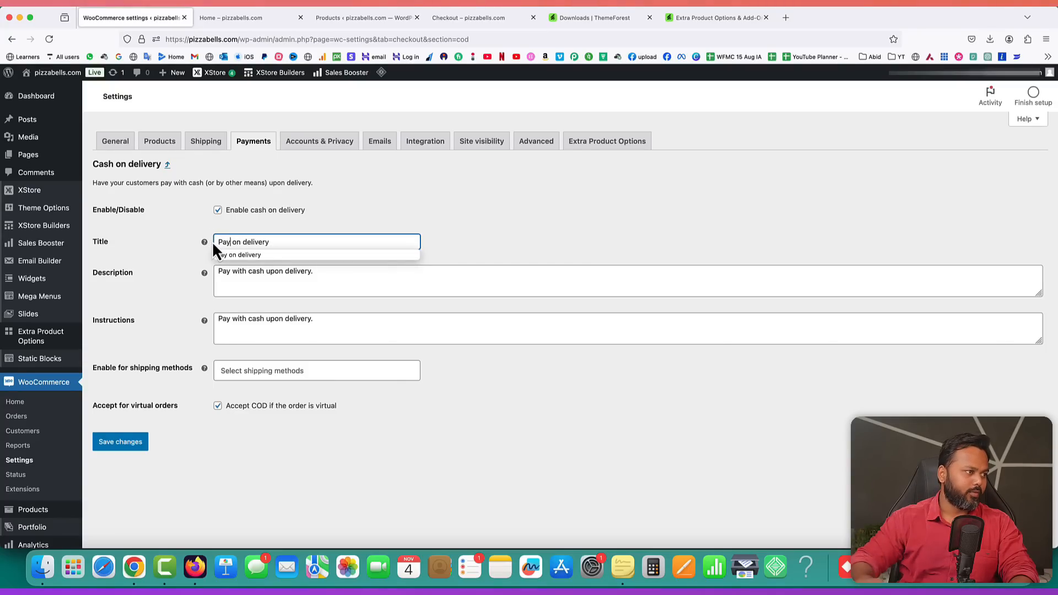
left_click(298, 221)
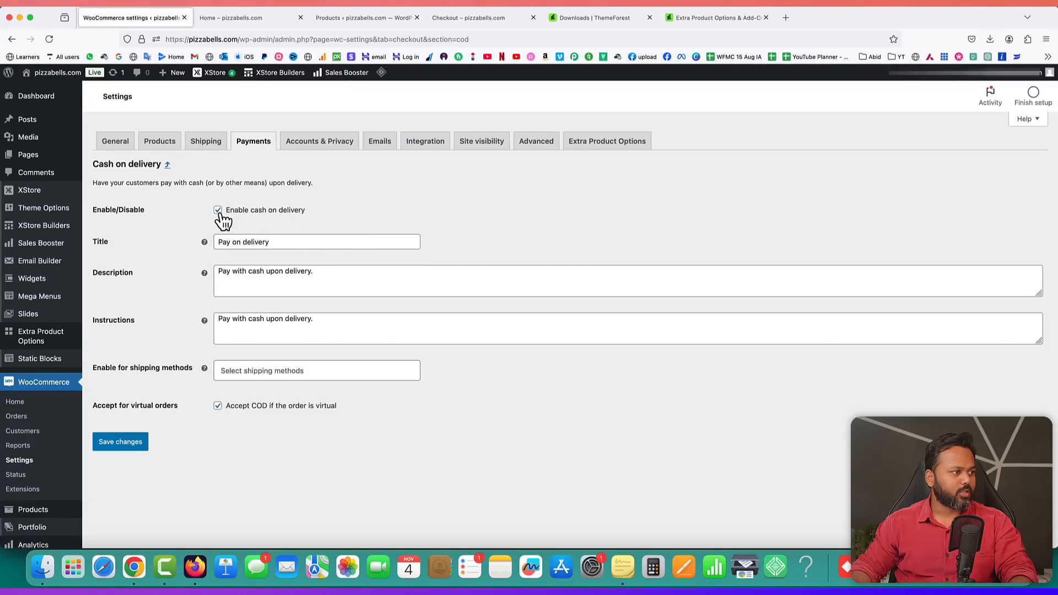
left_click(114, 442)
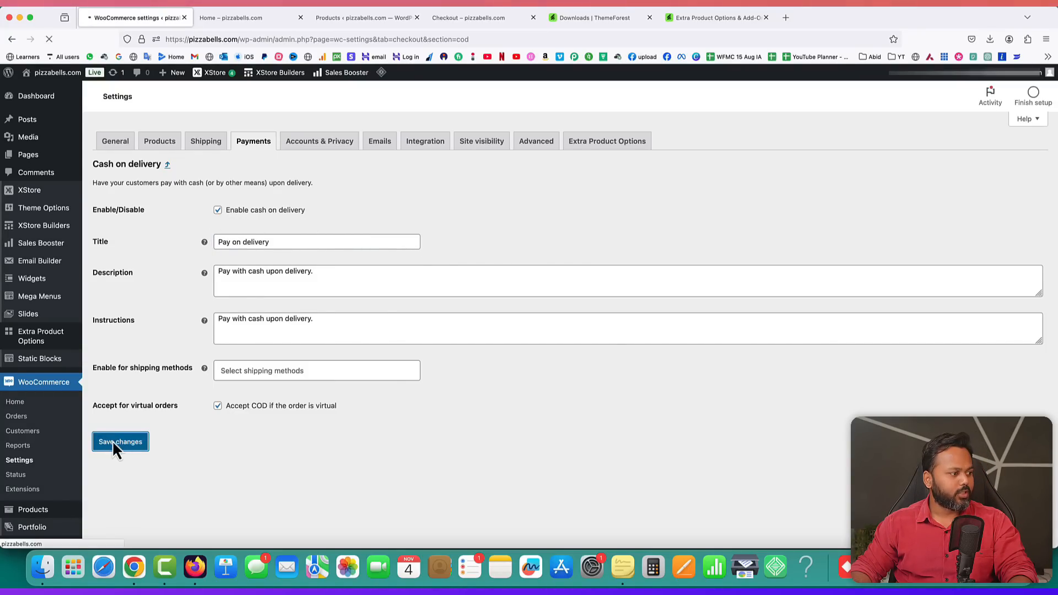
left_click(470, 19)
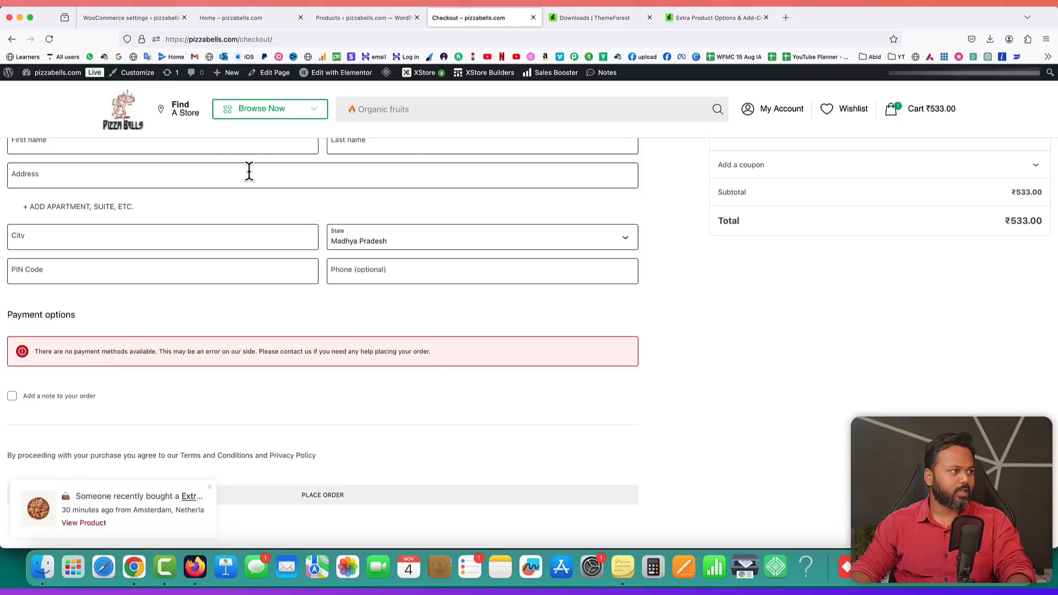
- Reload the checkout to confirm 'Pay on delivery' is listed under payment options
key("super+r")
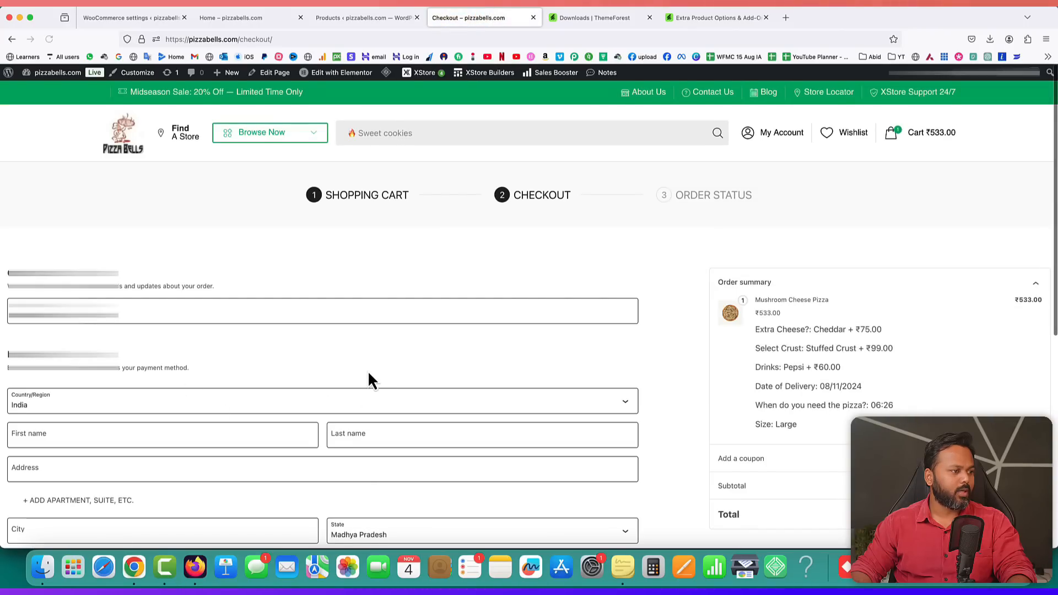
scroll(368, 371, "down", 6)
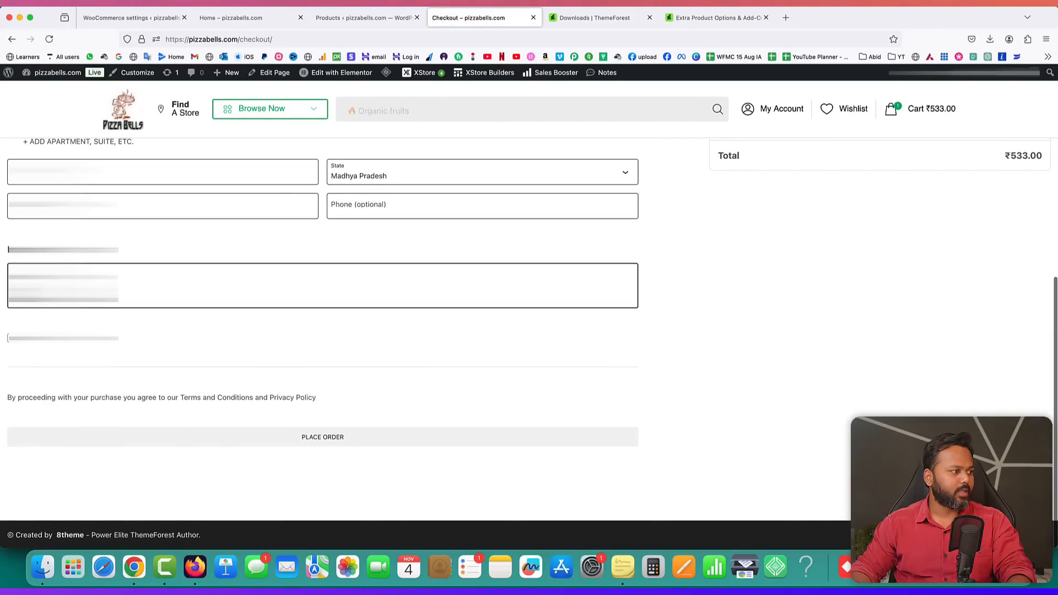
scroll(438, 277, "up", 2)
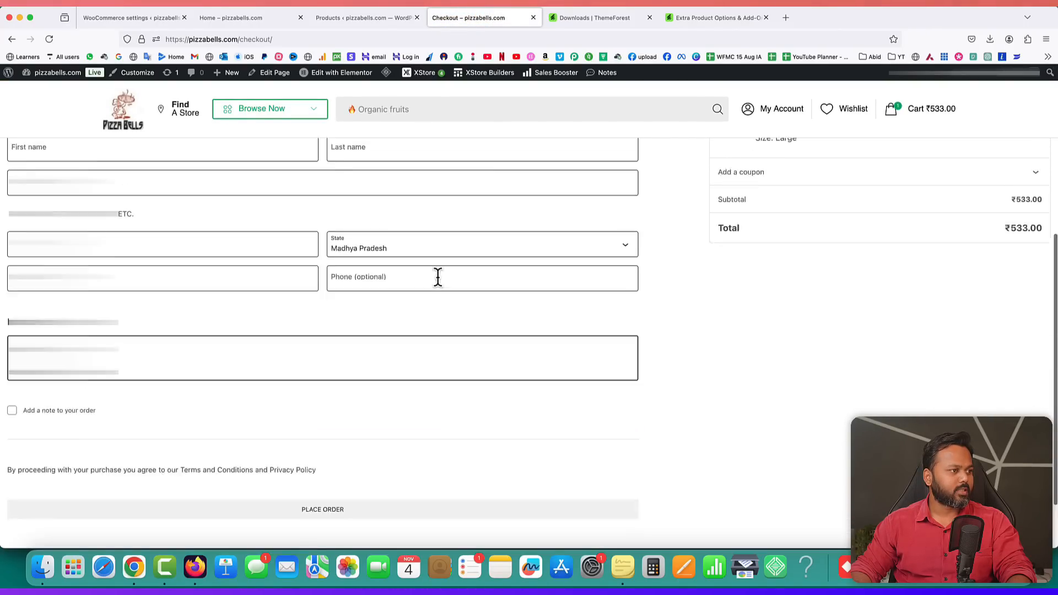
scroll(260, 413, "up", 5)
scroll(303, 408, "down", 7)
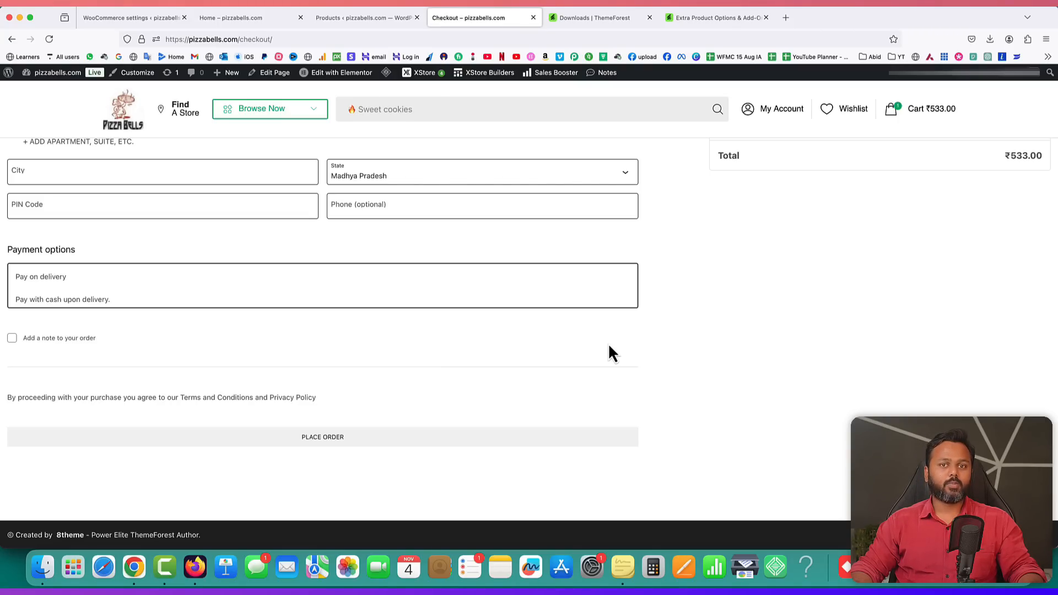
left_click(121, 19)
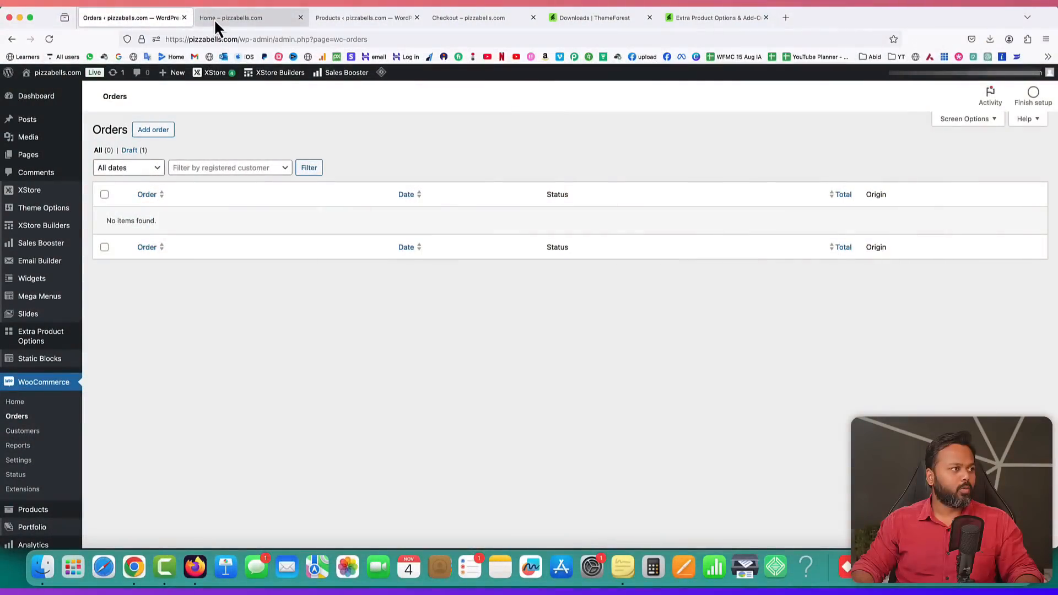
- Reload the Pizza Bells home page and scroll through it briefly
left_click(213, 19)
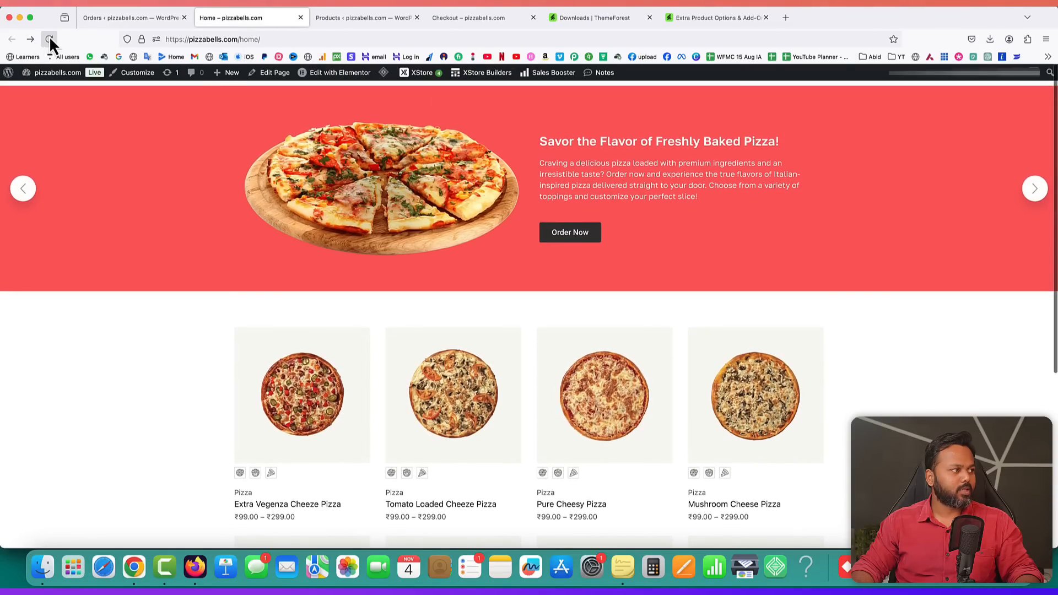
left_click(49, 39)
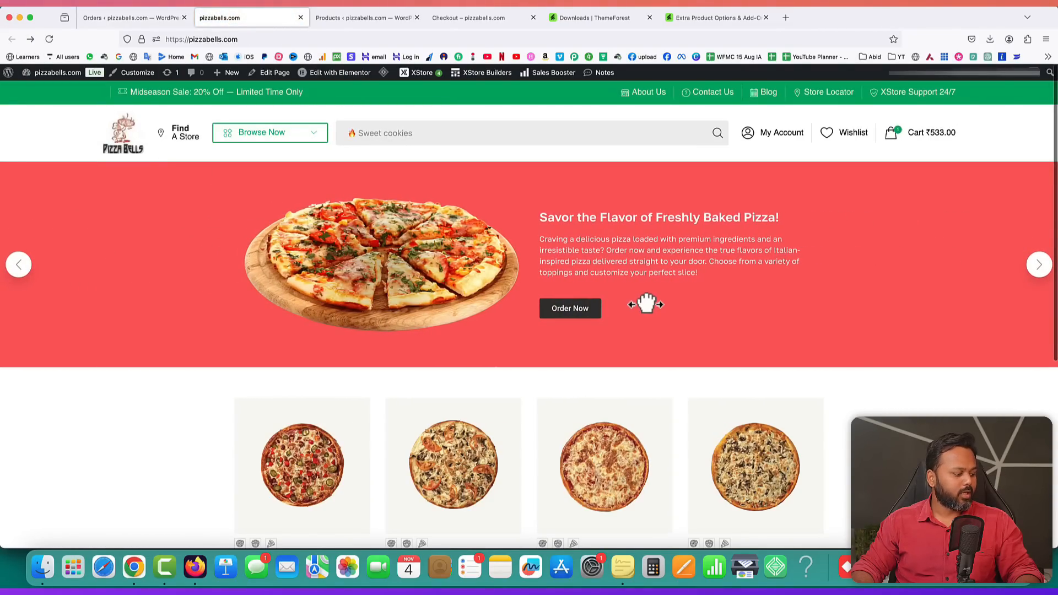
scroll(646, 304, "down", 5)
scroll(644, 302, "up", 5)
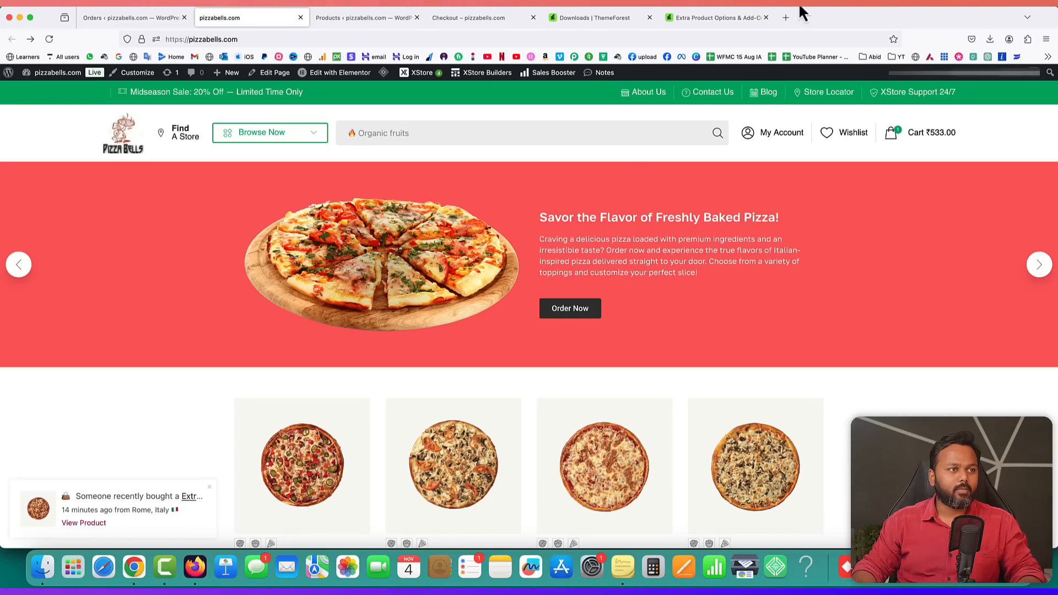
- Load facebook.com/pizzabells in a new tab and scroll the feed down to the pizza post
left_click(785, 20)
type("fac")
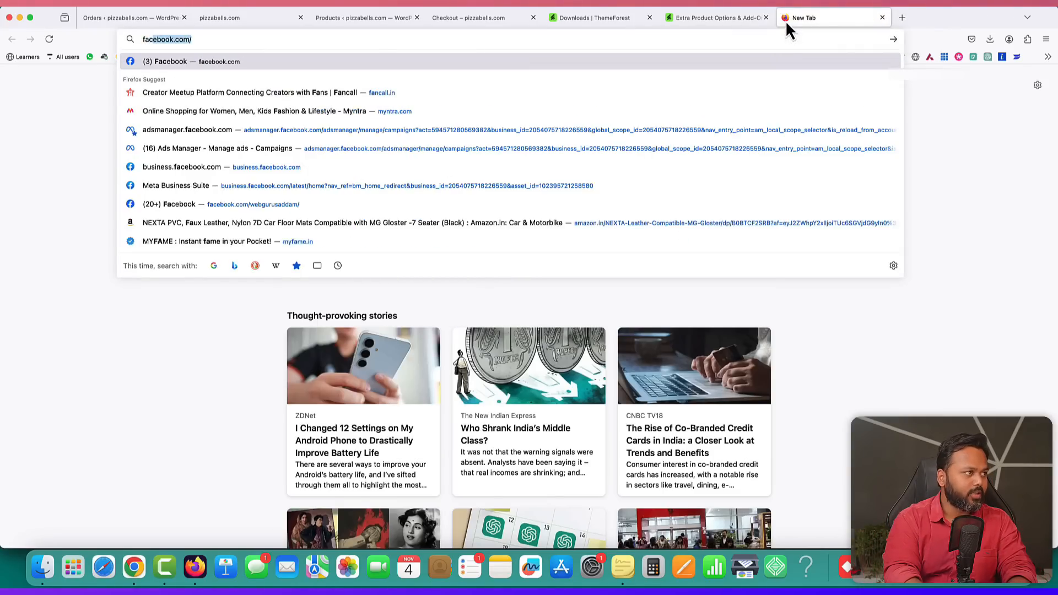
type("ebook.com/pizzabells")
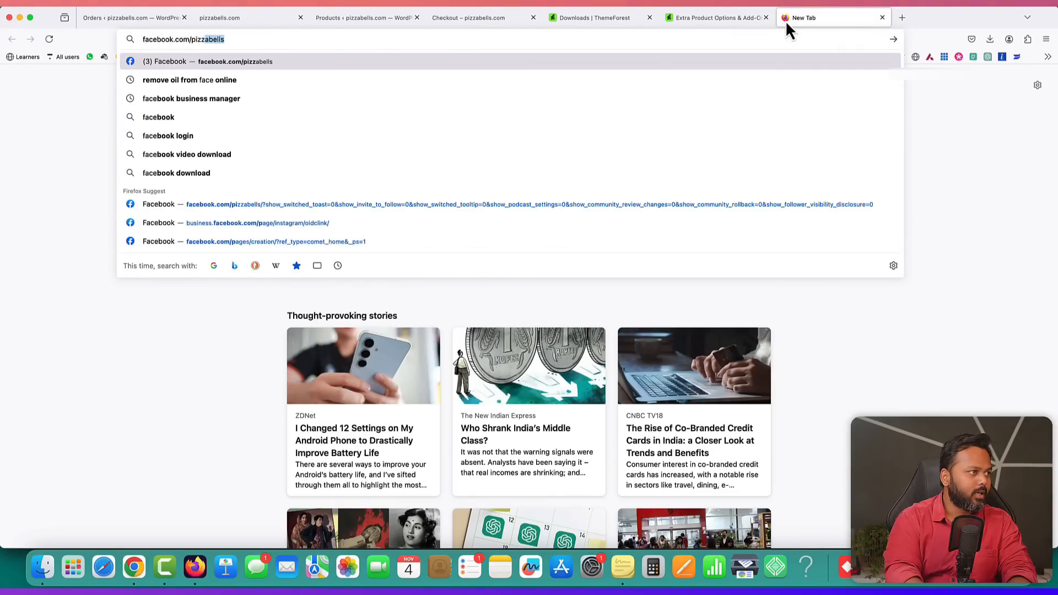
key("Return")
scroll(754, 230, "down", 10)
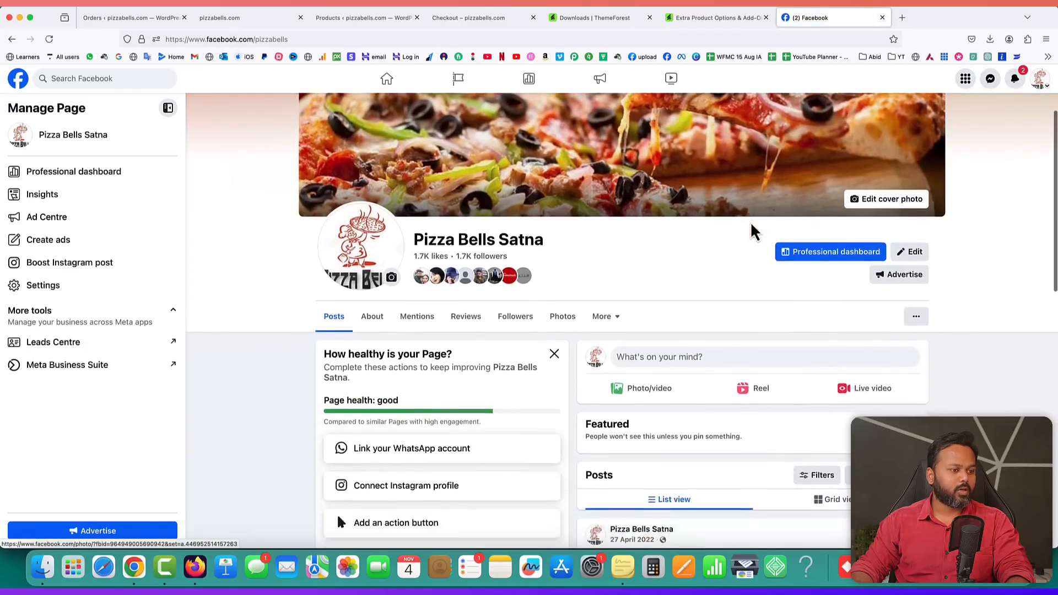
scroll(753, 229, "down", 5)
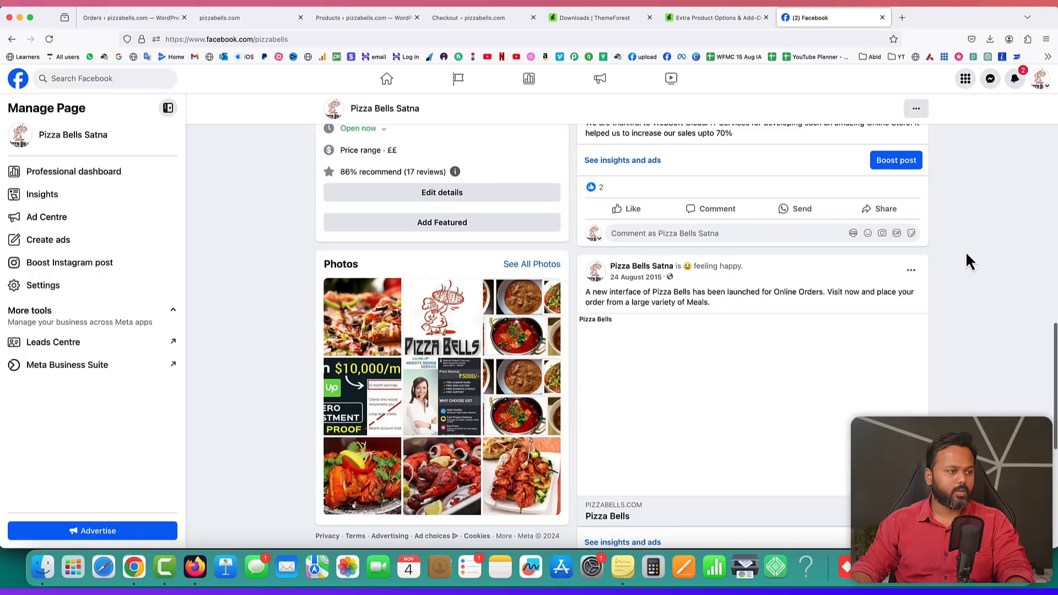
scroll(968, 257, "down", 2)
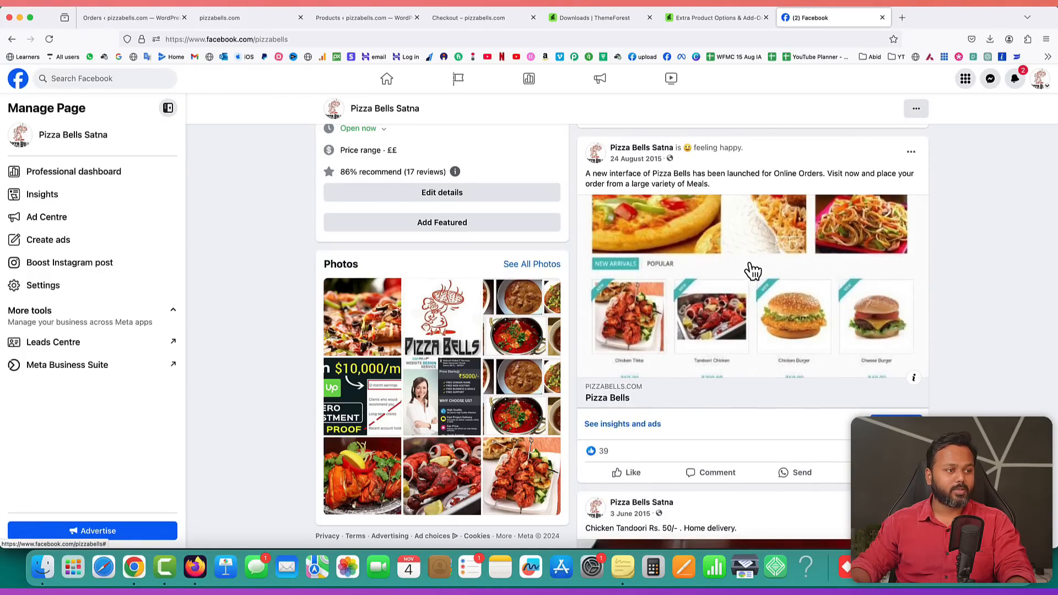
scroll(882, 312, "down", 10)
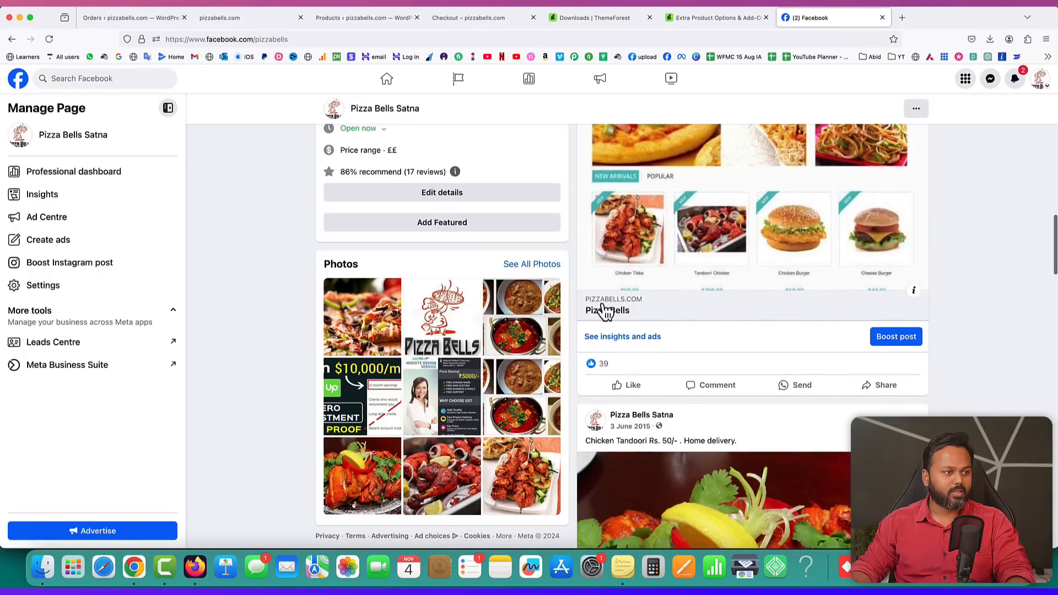
scroll(843, 317, "down", 10)
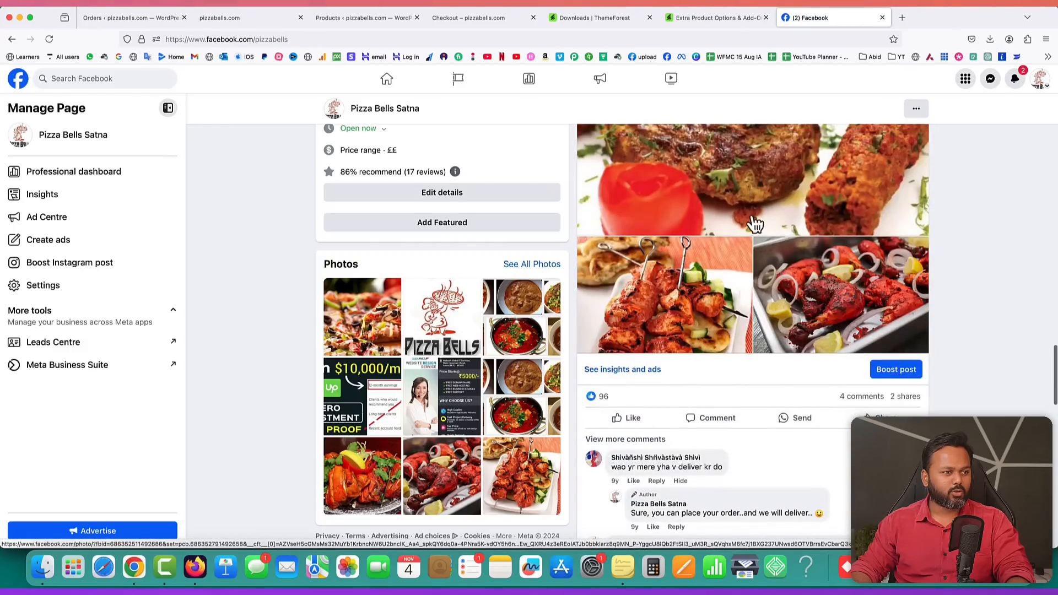
scroll(897, 274, "down", 10)
scroll(897, 274, "down", 20)
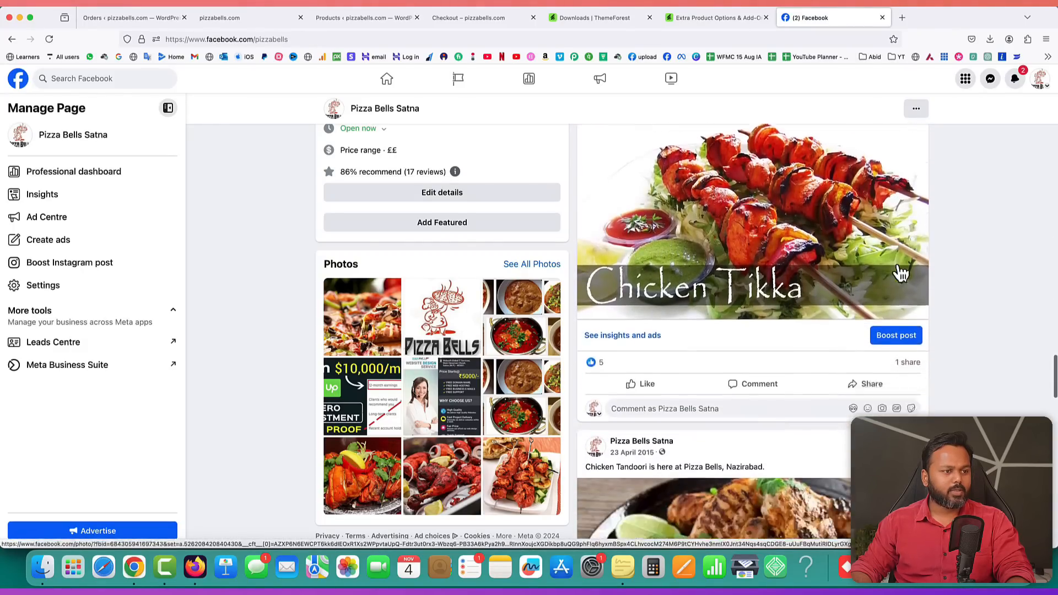
scroll(900, 274, "down", 20)
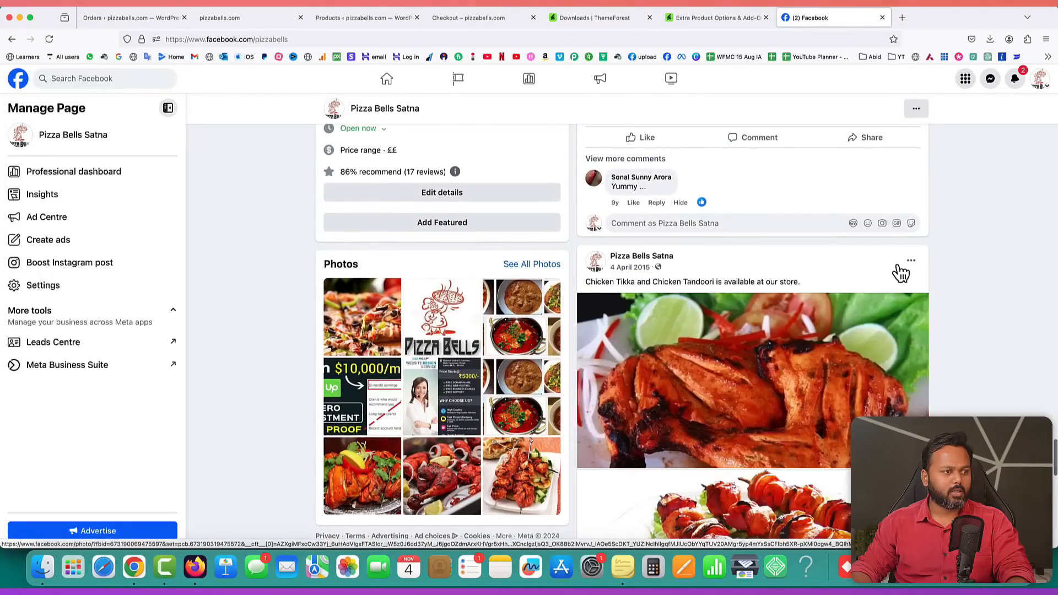
scroll(898, 273, "down", 20)
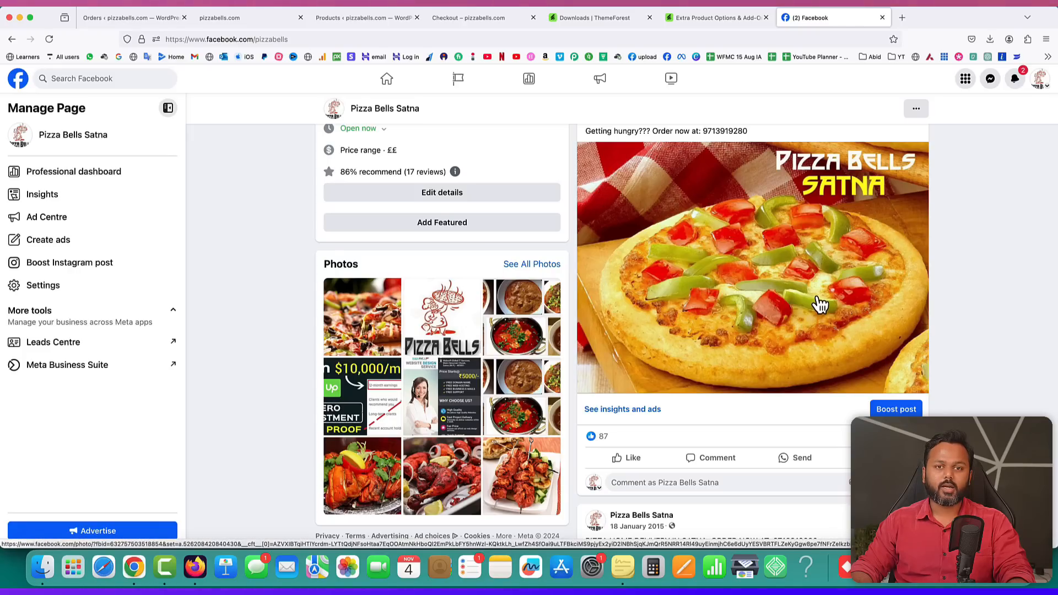
scroll(897, 402, "down", 1)
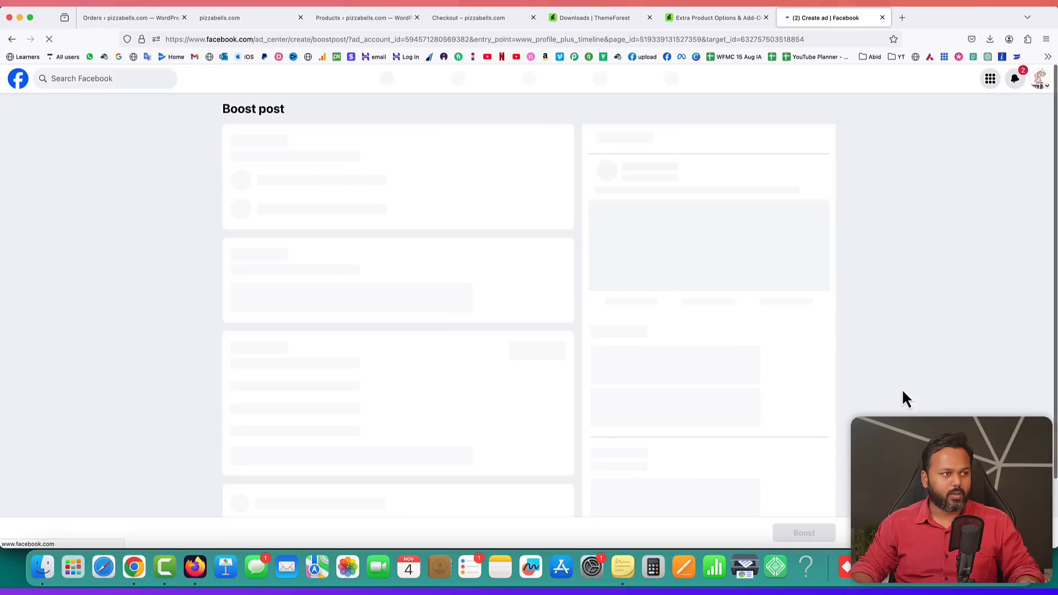
- Dismiss the performance tip and open the Audience editor of the boost form
left_click(443, 404)
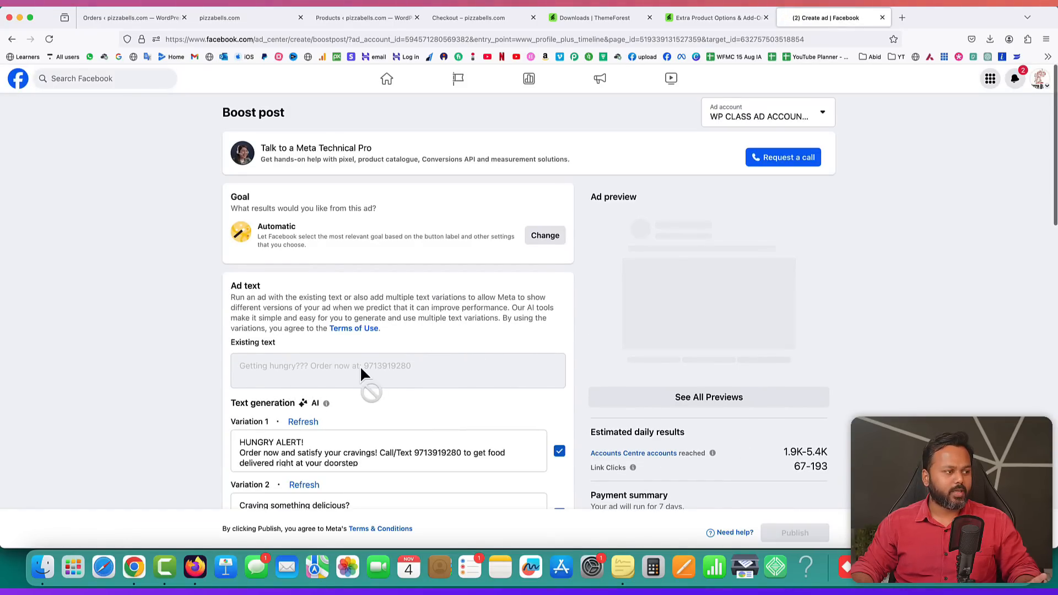
scroll(422, 368, "down", 8)
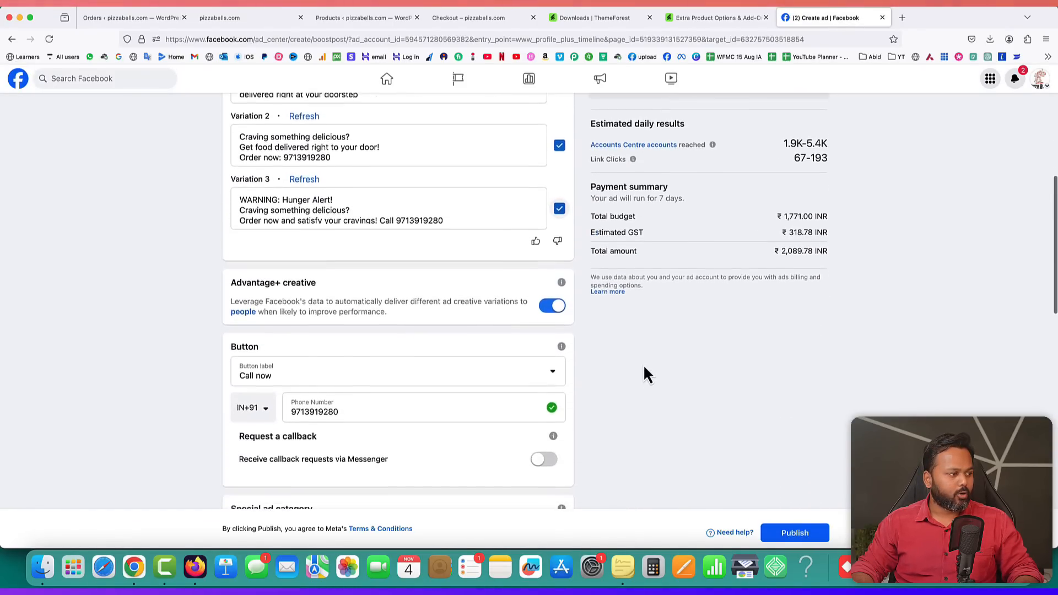
scroll(643, 373, "down", 6)
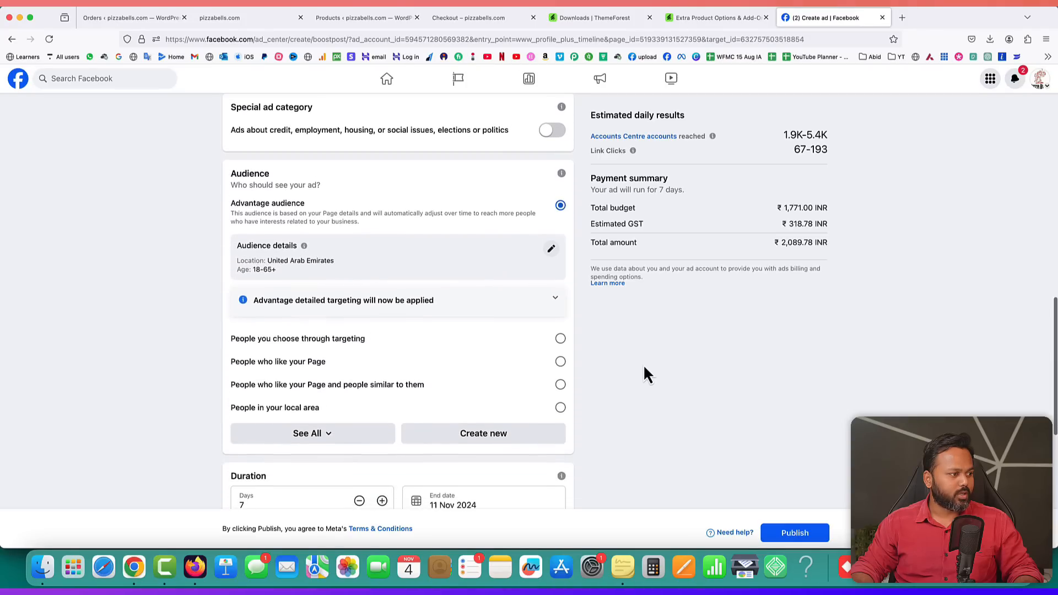
left_click(551, 249)
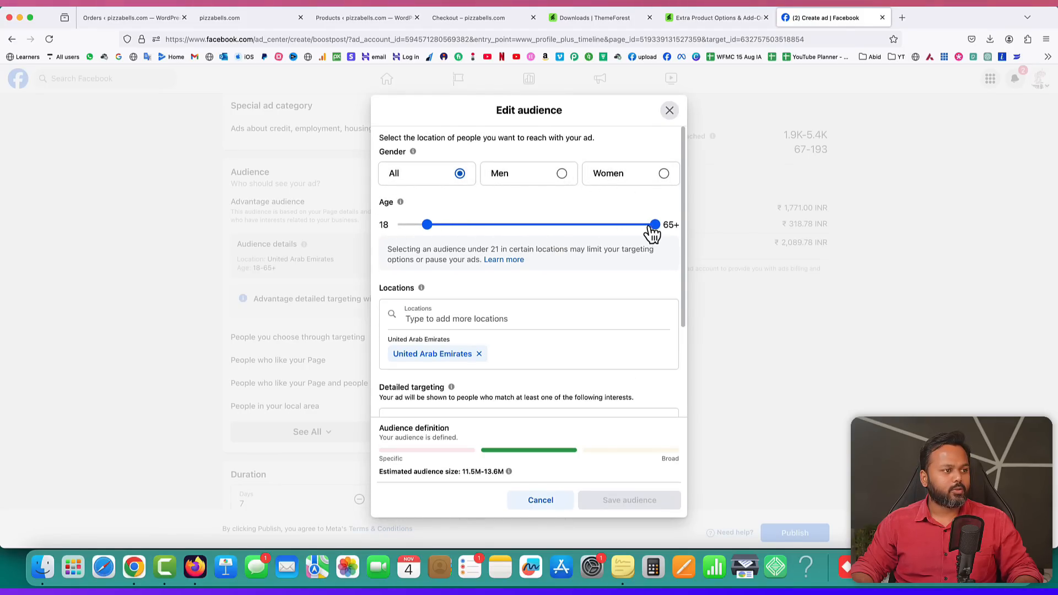
- Cap the age at 40, swap United Arab Emirates for Satna, Madhya Pradesh, and save
left_click_drag(657, 227, 570, 228)
left_click_drag(426, 225, 417, 229)
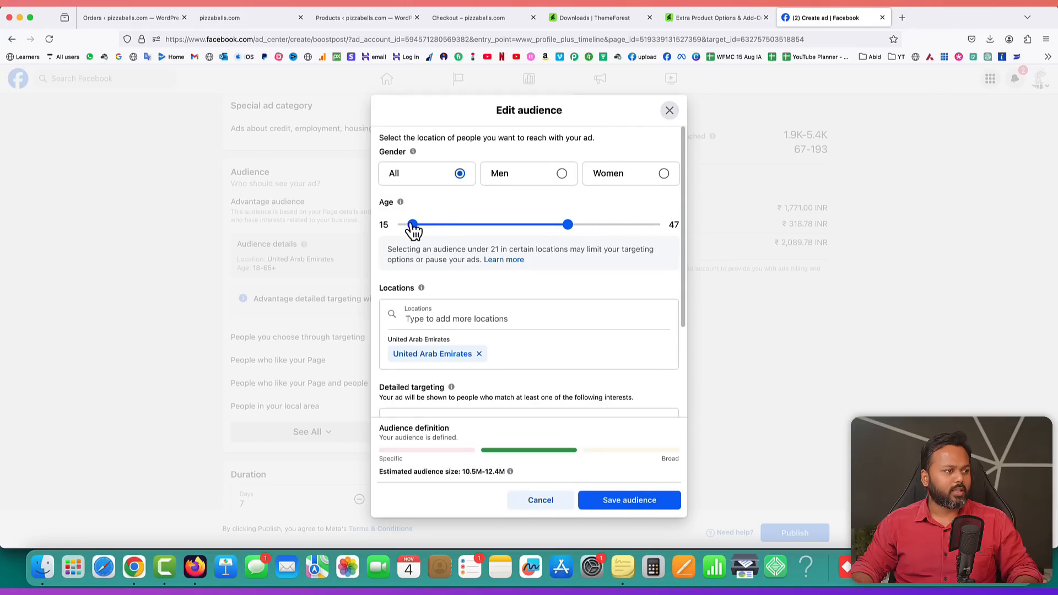
left_click_drag(567, 226, 534, 229)
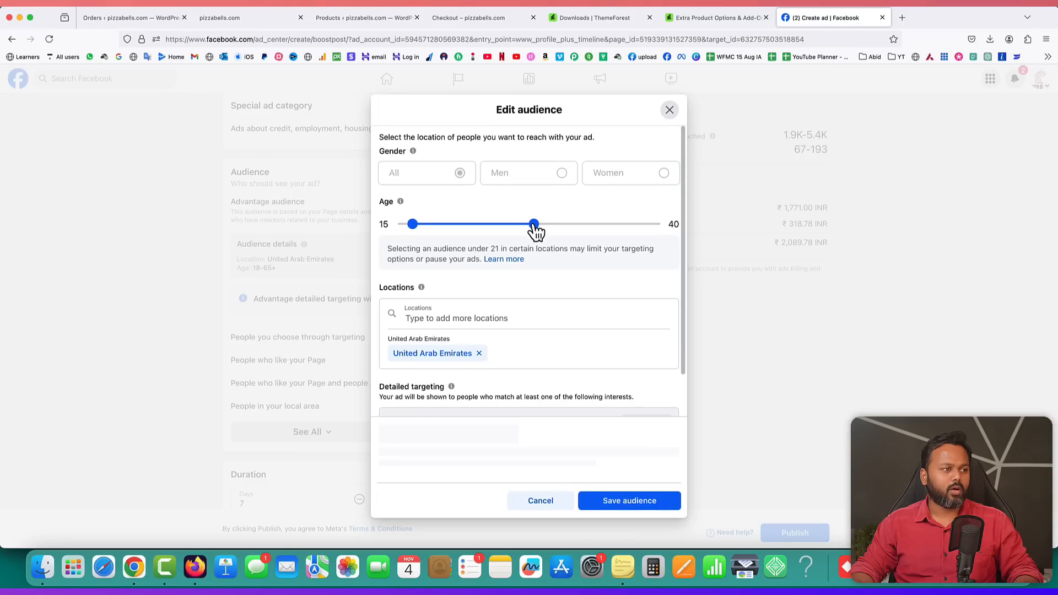
scroll(537, 262, "down", 3)
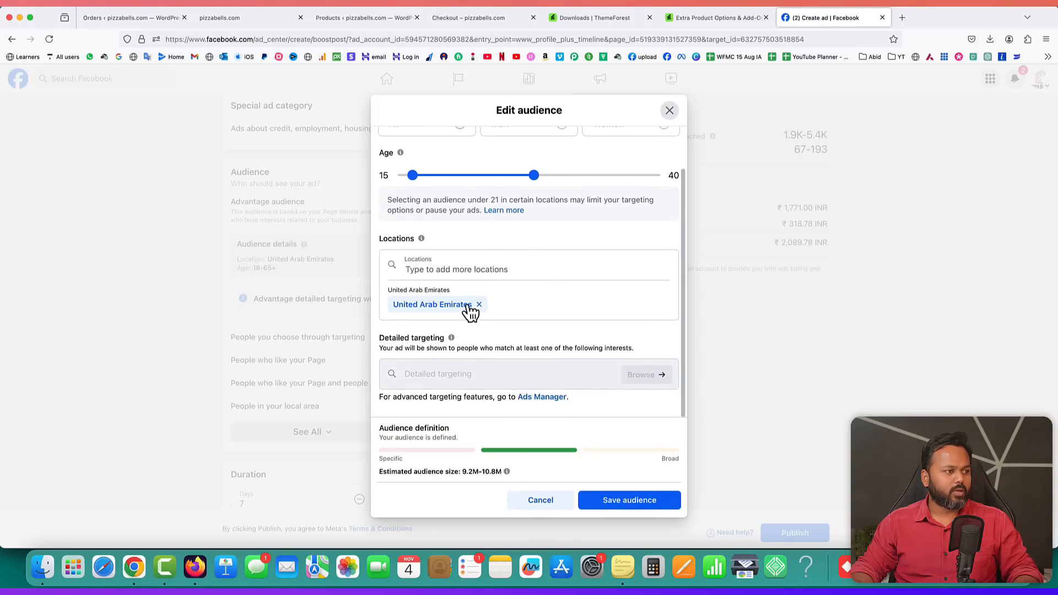
left_click(479, 305)
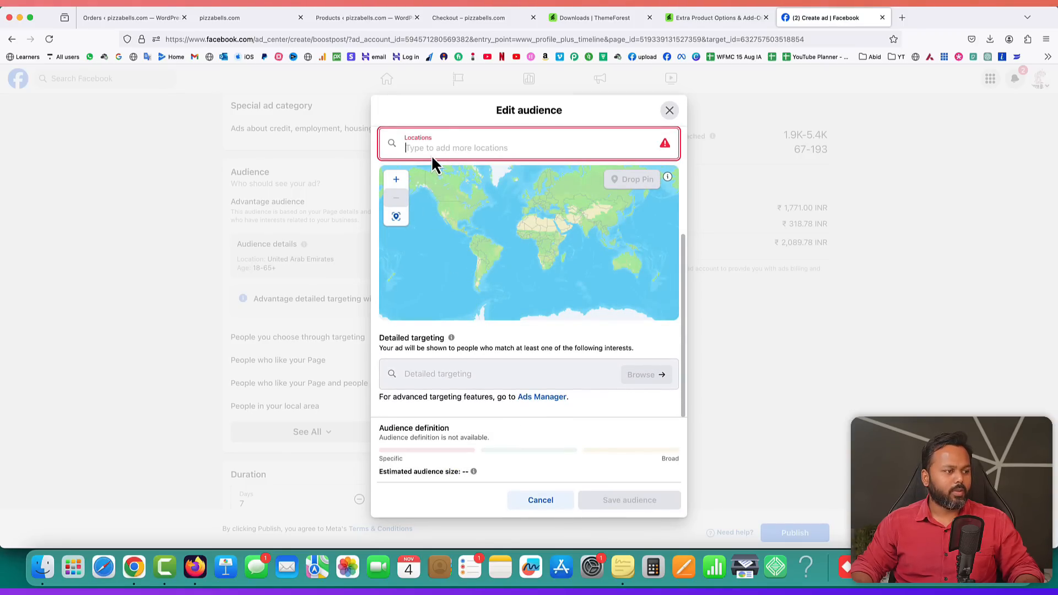
type("satna")
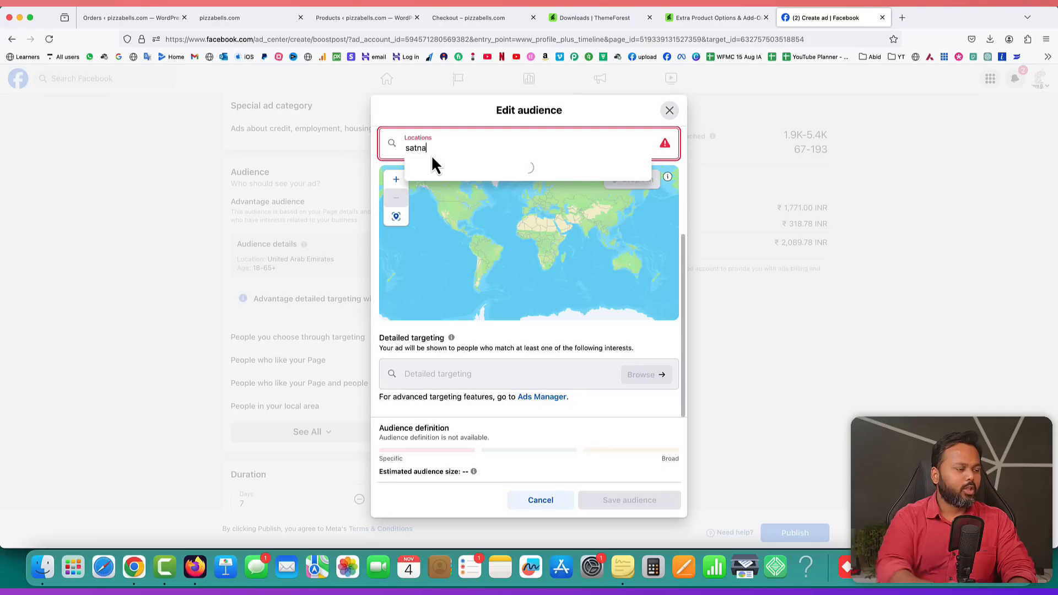
left_click(447, 165)
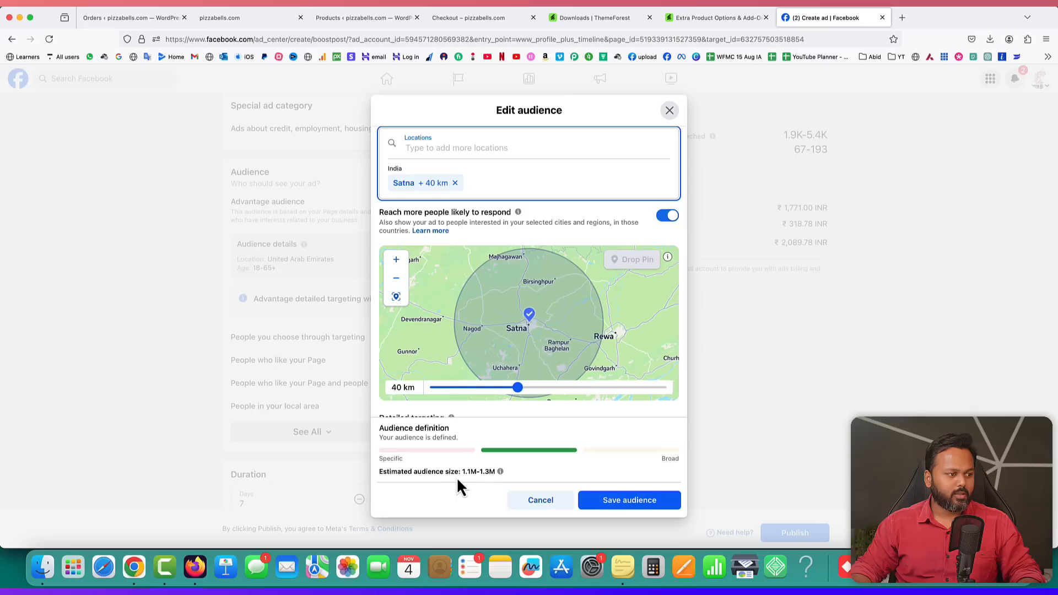
left_click_drag(463, 472, 496, 473)
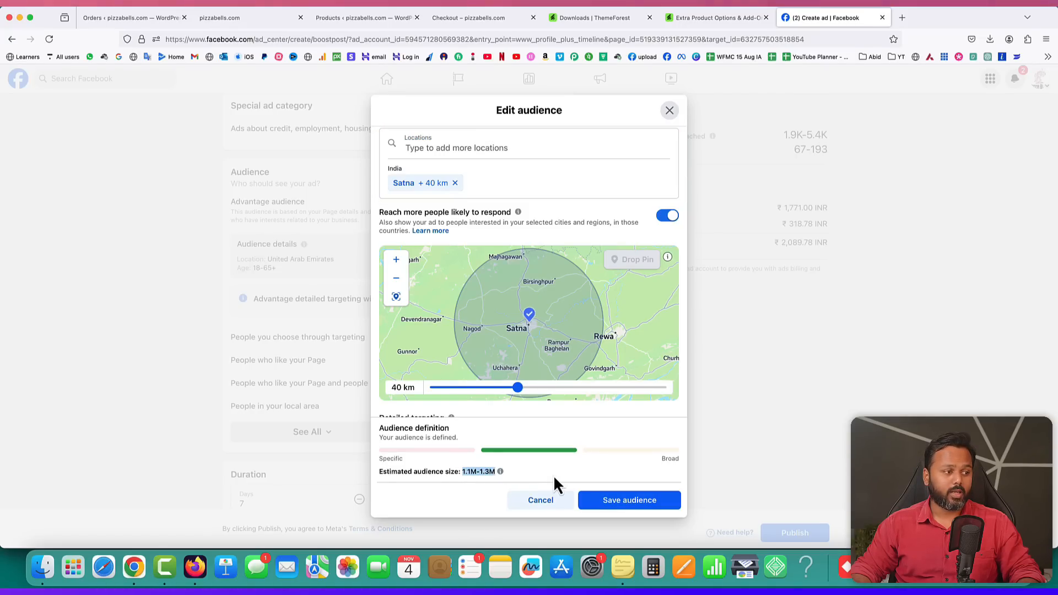
left_click(619, 501)
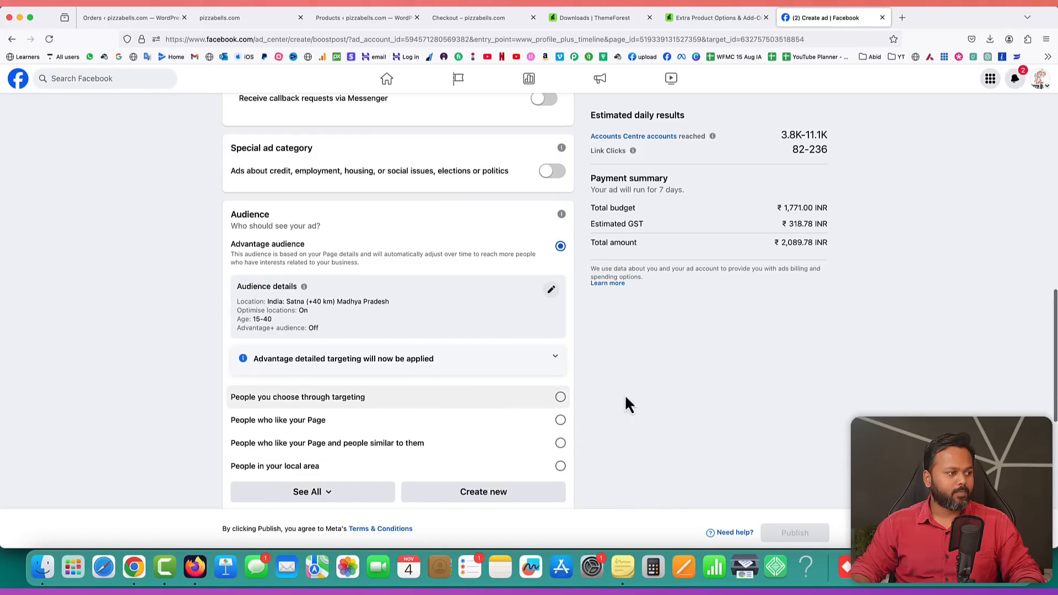
- Reopen the audience, raise the minimum age to 19, and save to clear the error
left_click(555, 358)
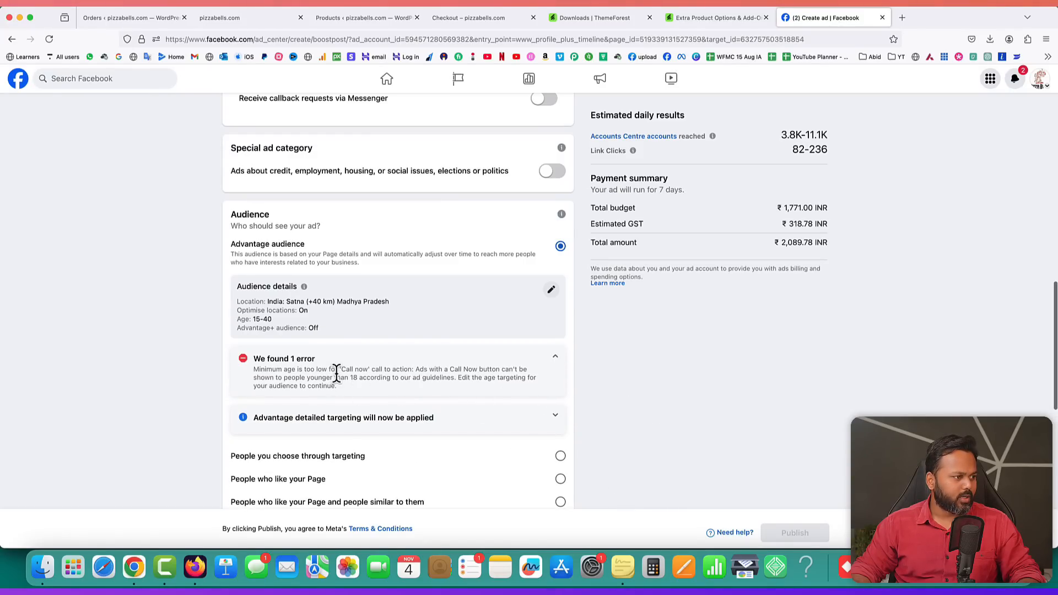
left_click(551, 290)
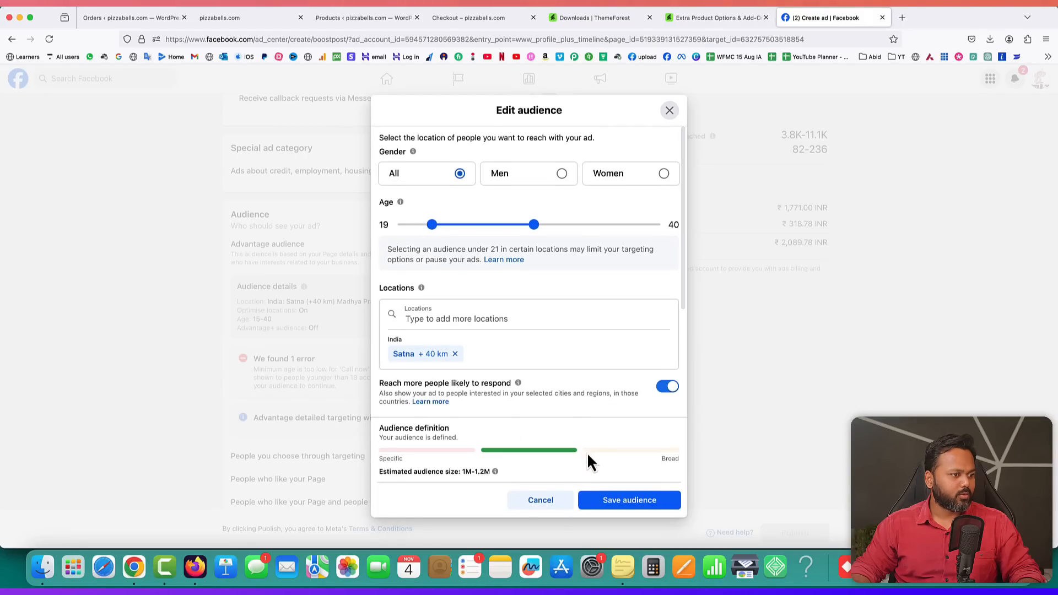
left_click(611, 501)
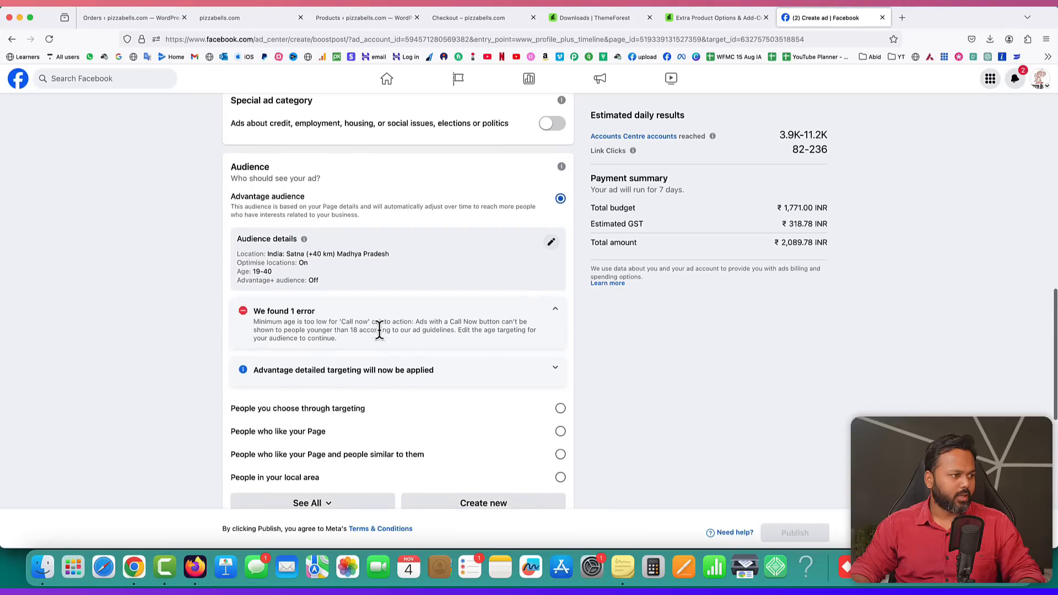
scroll(379, 333, "down", 4)
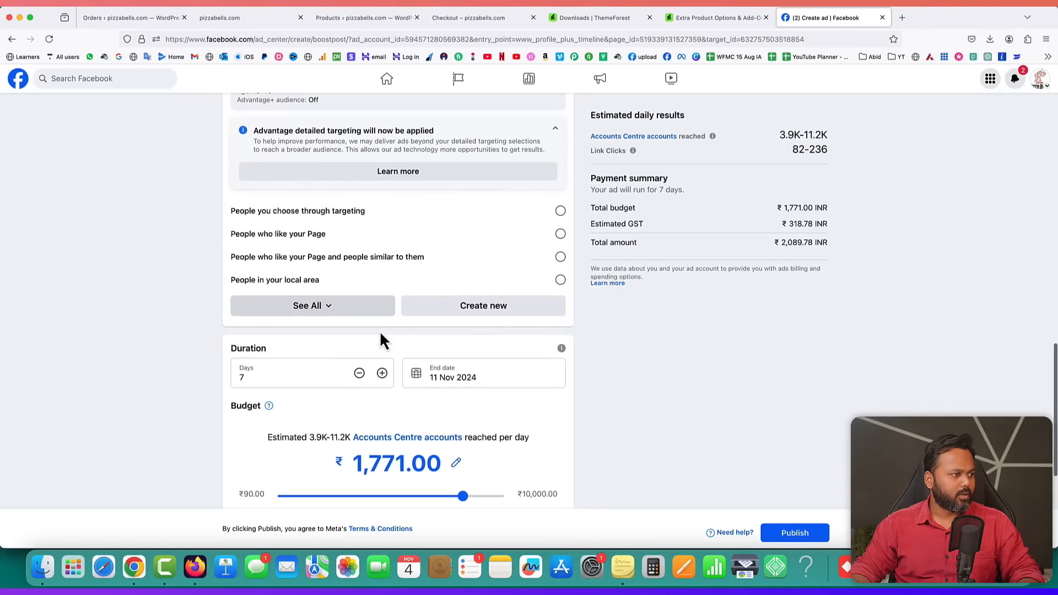
- Replace the ₹1,771.00 daily budget with ₹100
scroll(501, 446, "down", 2)
left_click(459, 398)
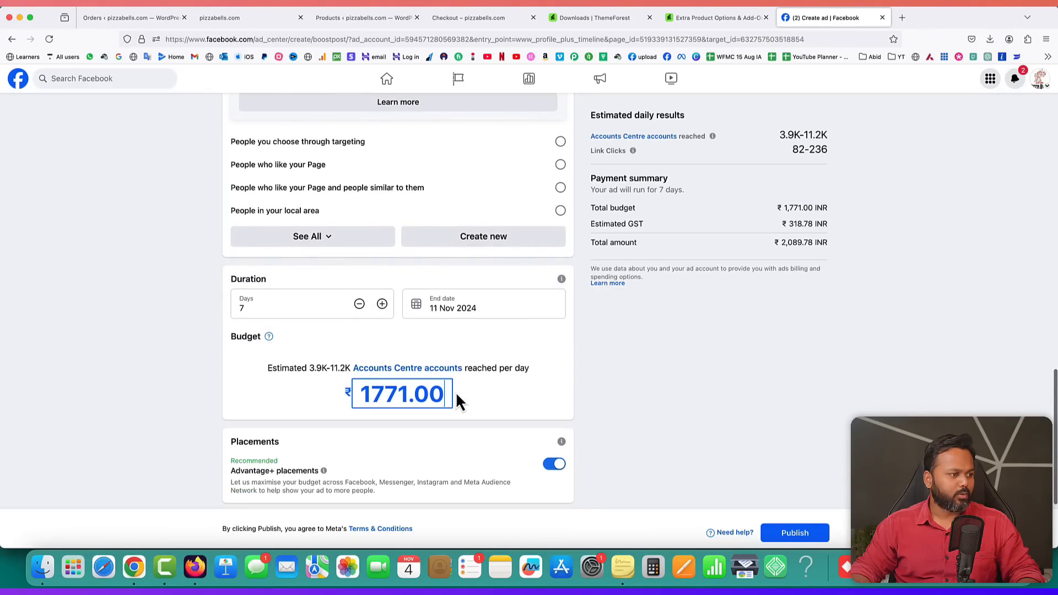
left_click_drag(442, 395, 362, 389)
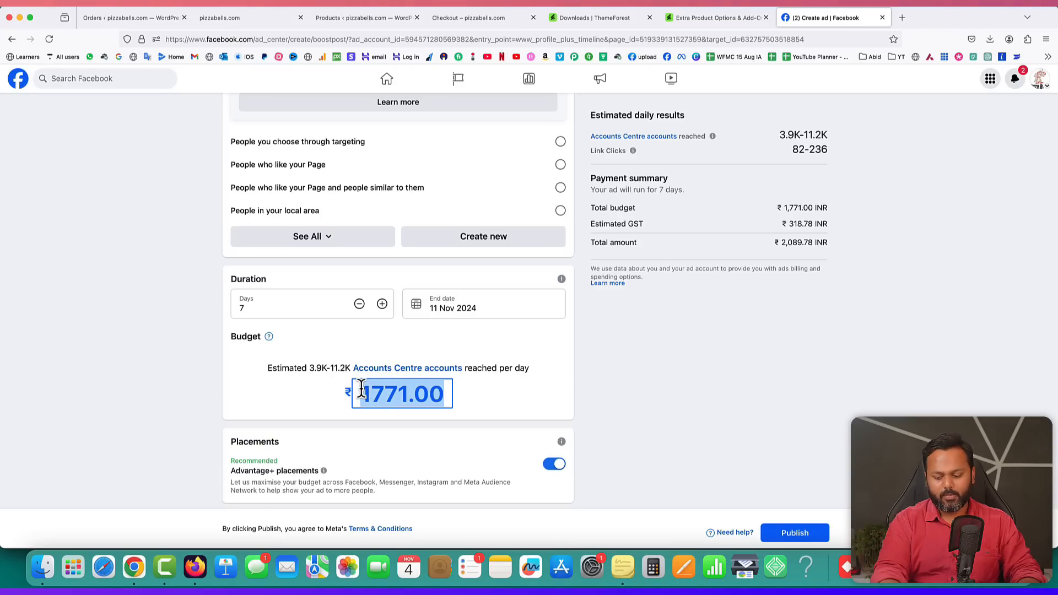
type("100")
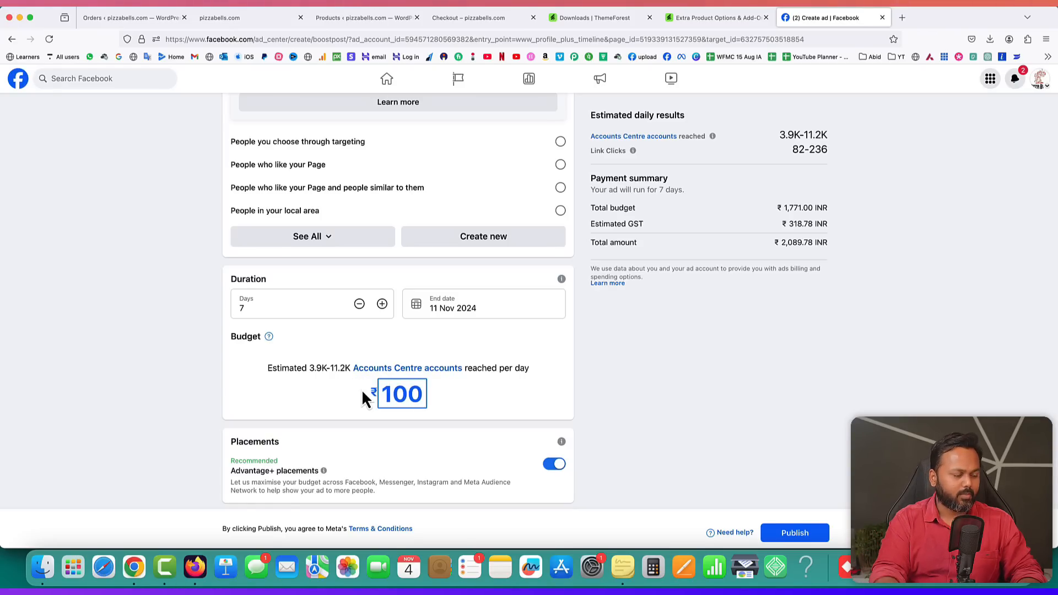
left_click(615, 383)
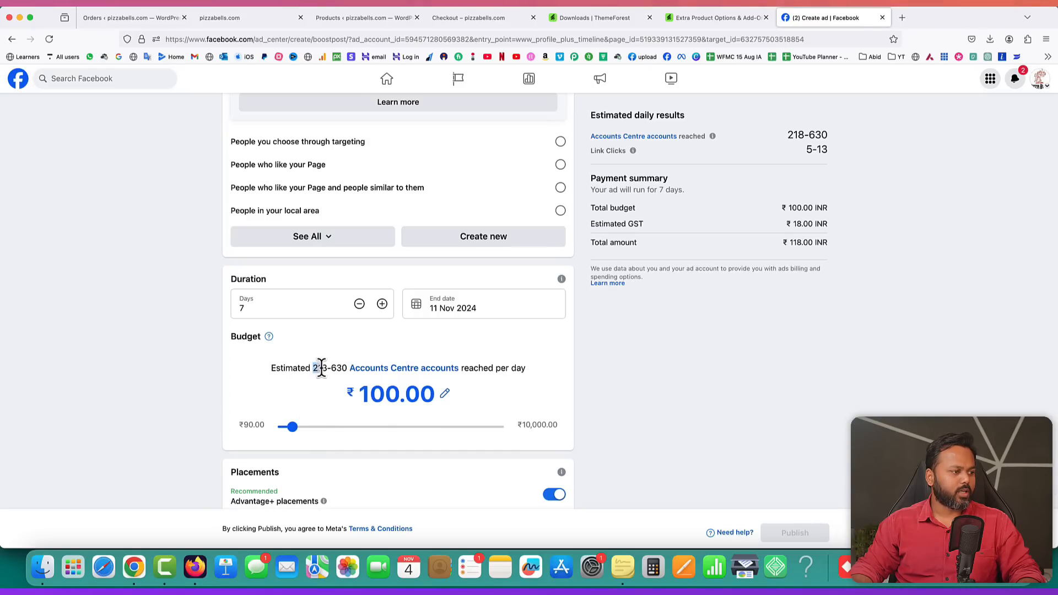
- Review the reach estimate, GST amount and AI-generated ad text variations
left_click_drag(322, 368, 346, 368)
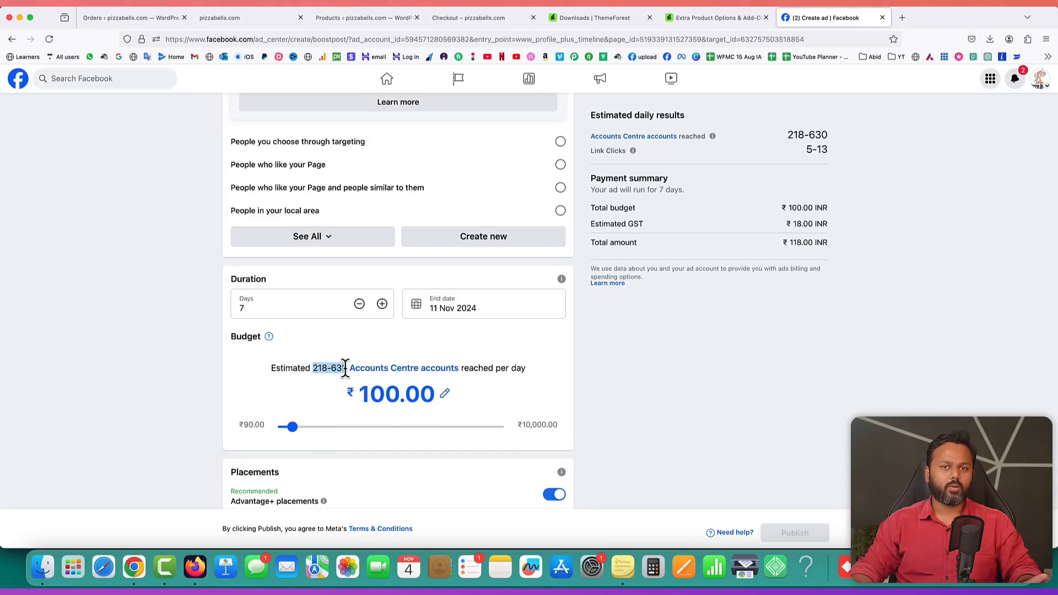
left_click(579, 372)
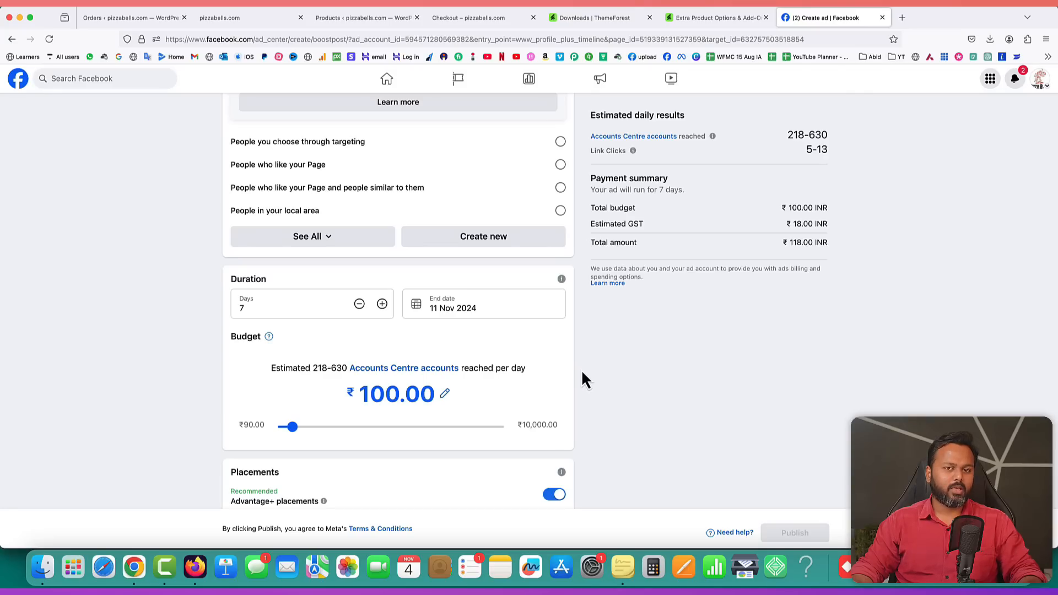
scroll(582, 372, "down", 1)
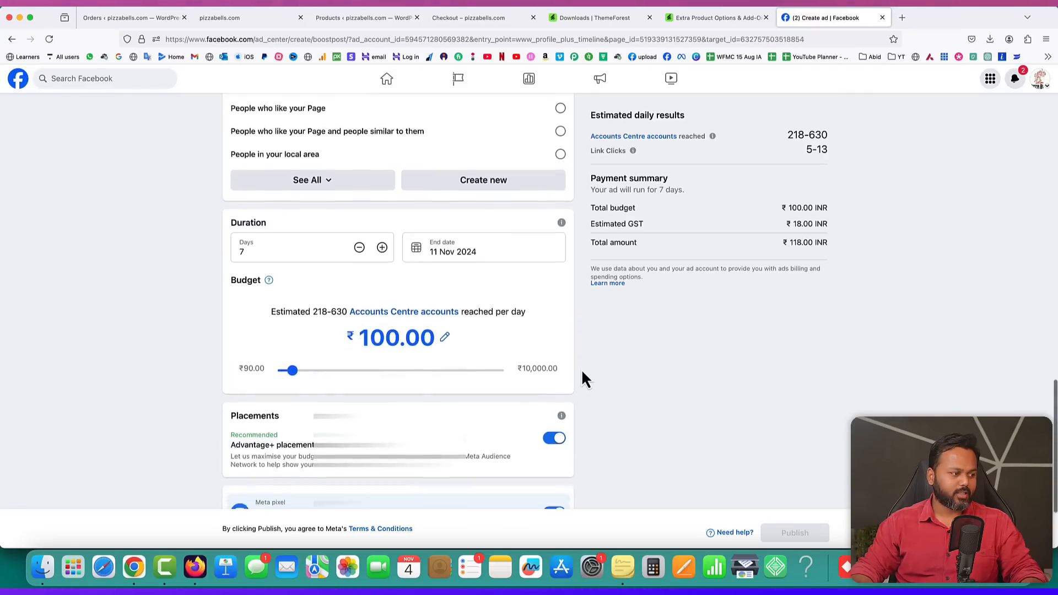
scroll(582, 378, "down", 2)
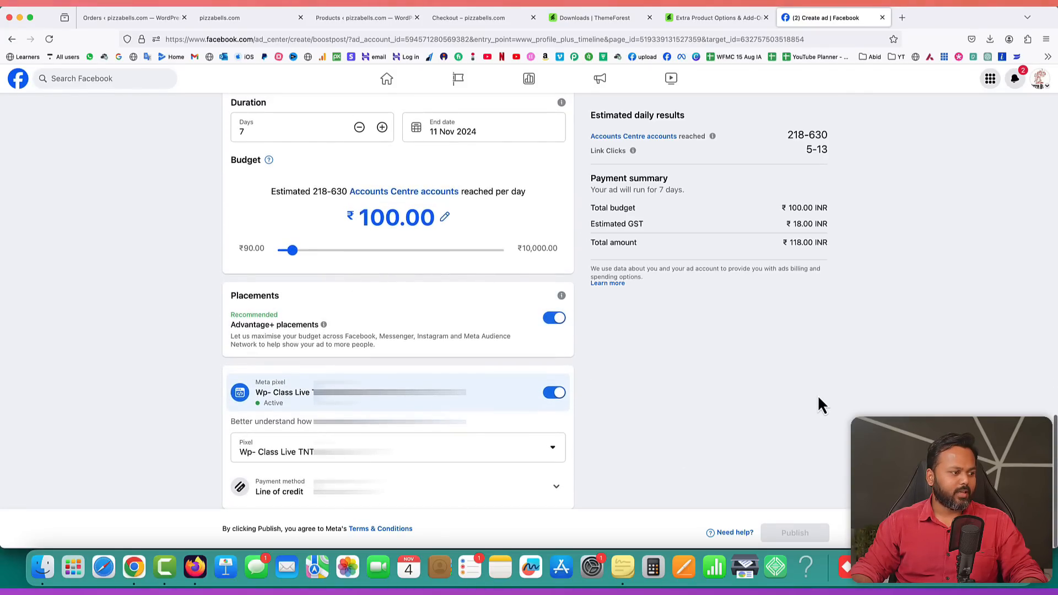
scroll(818, 395, "up", 15)
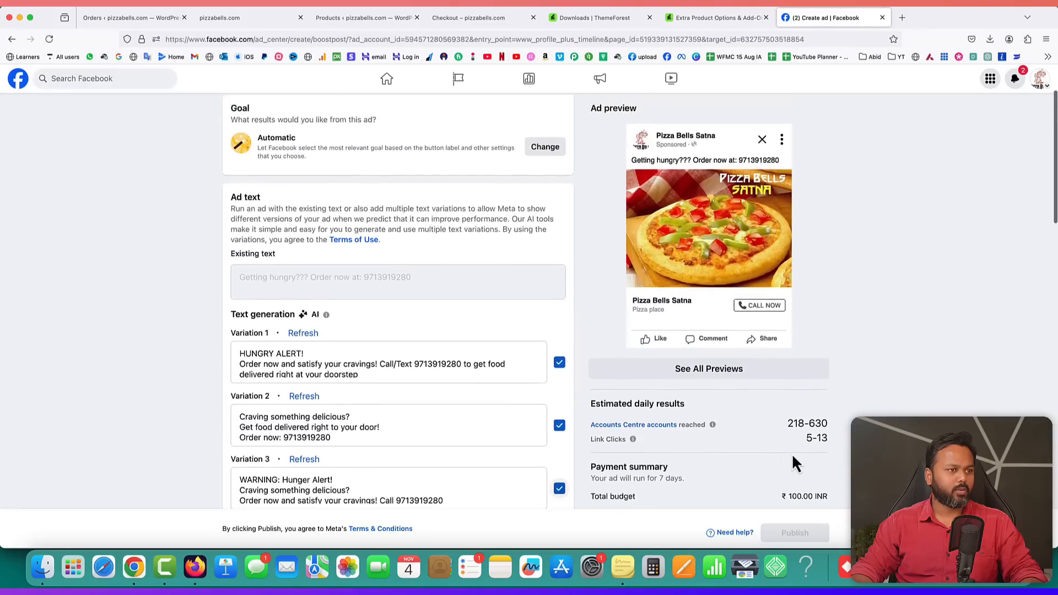
scroll(804, 454, "down", 3)
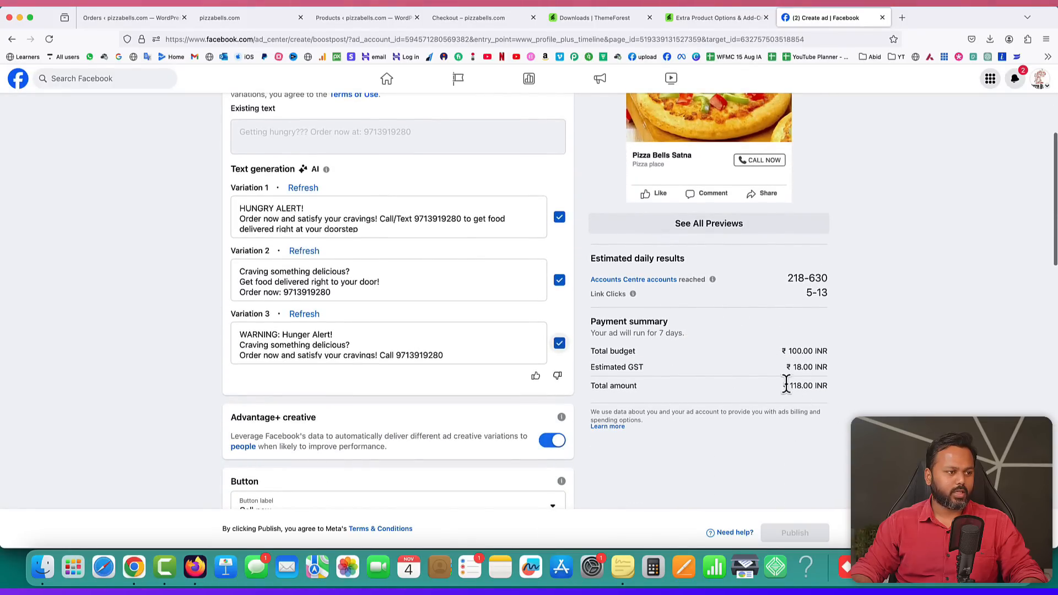
left_click_drag(791, 367, 830, 387)
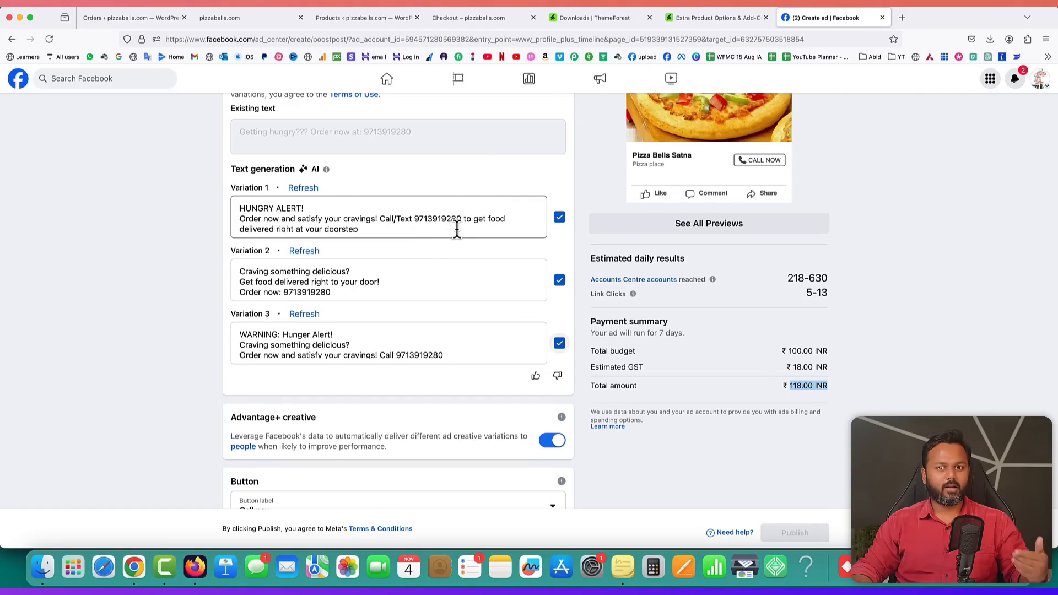
left_click_drag(414, 219, 463, 217)
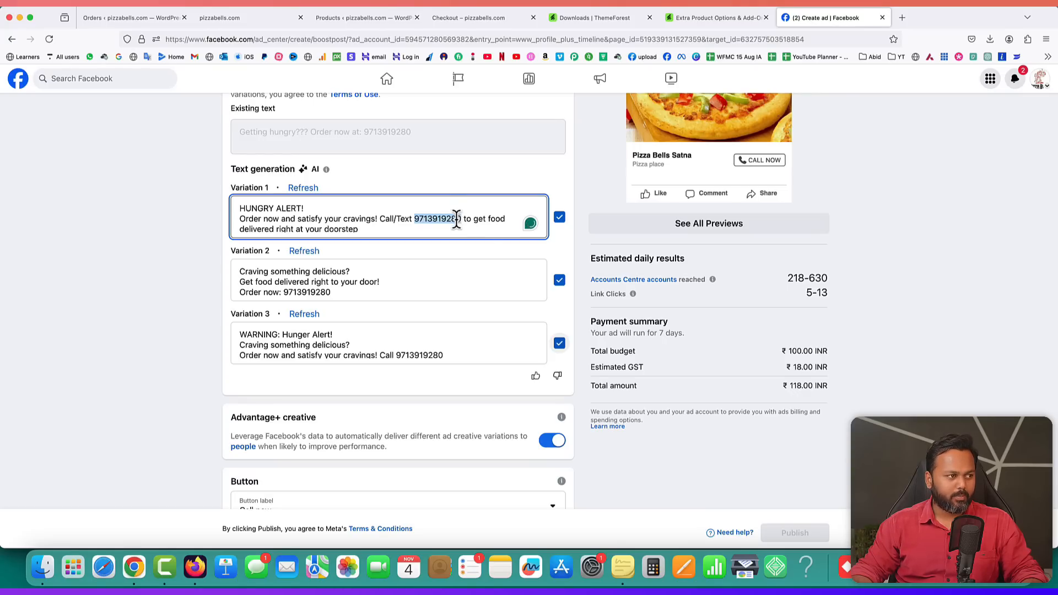
left_click(577, 244)
scroll(577, 243, "up", 2)
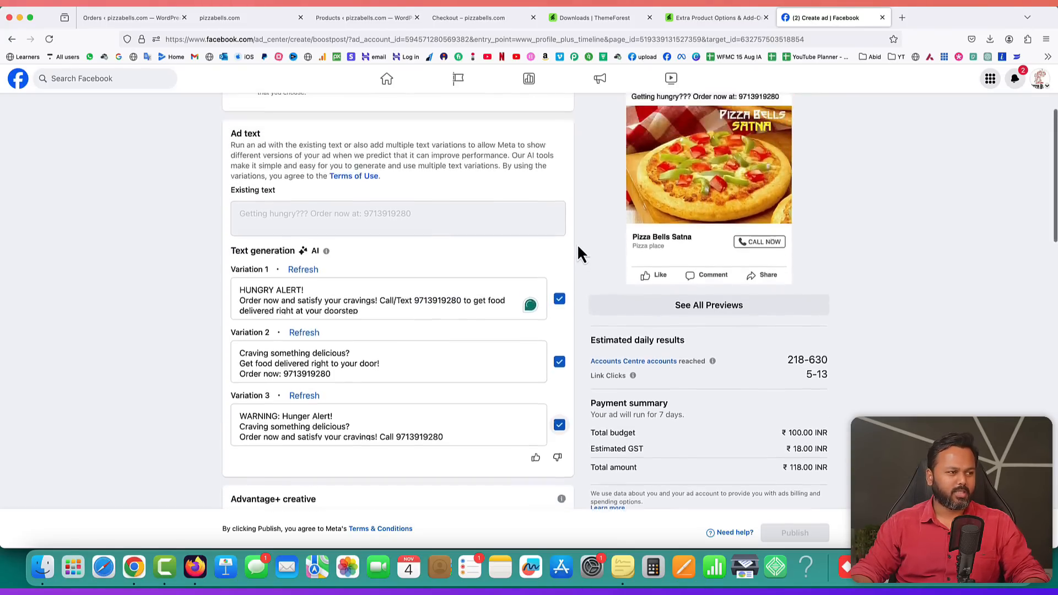
scroll(577, 244, "up", 3)
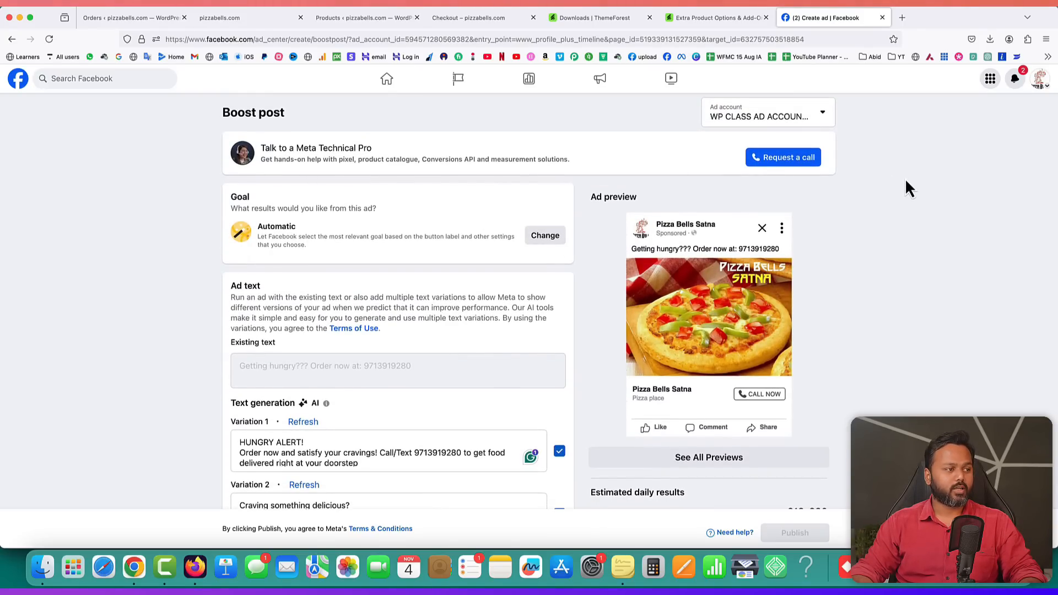
- Go from the checkout to the Pizza Bells home page and scroll the pizza catalogue
left_click(447, 18)
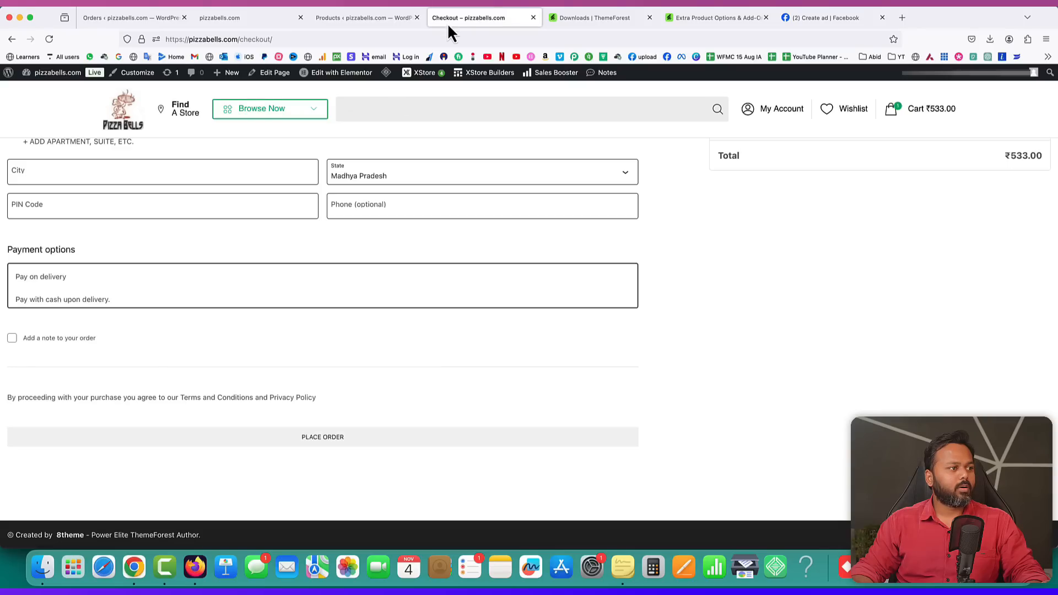
left_click(124, 112)
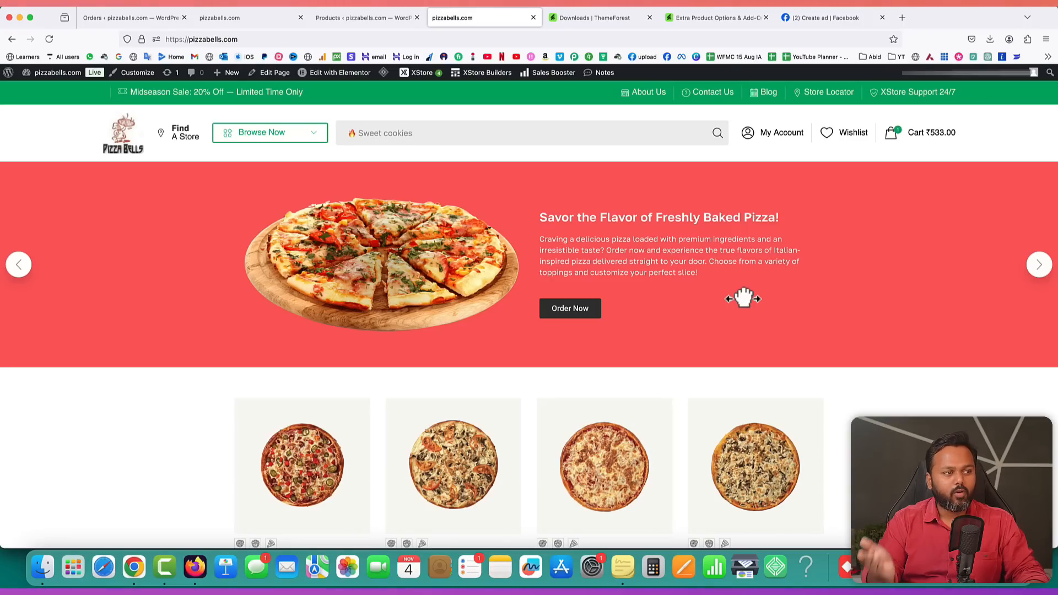
scroll(766, 336, "down", 3)
scroll(771, 339, "down", 6)
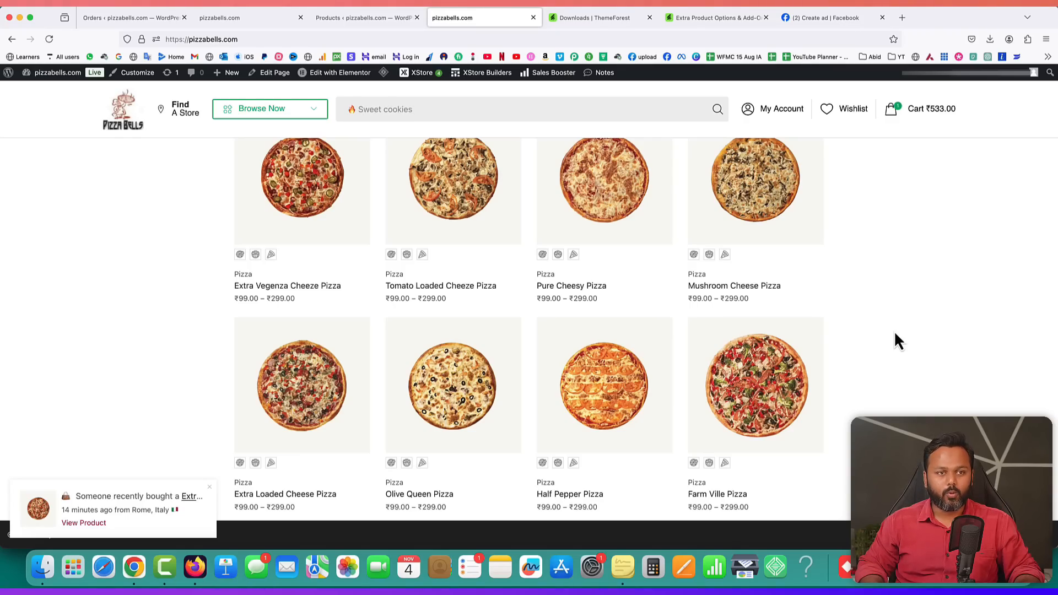
scroll(894, 331, "up", 5)
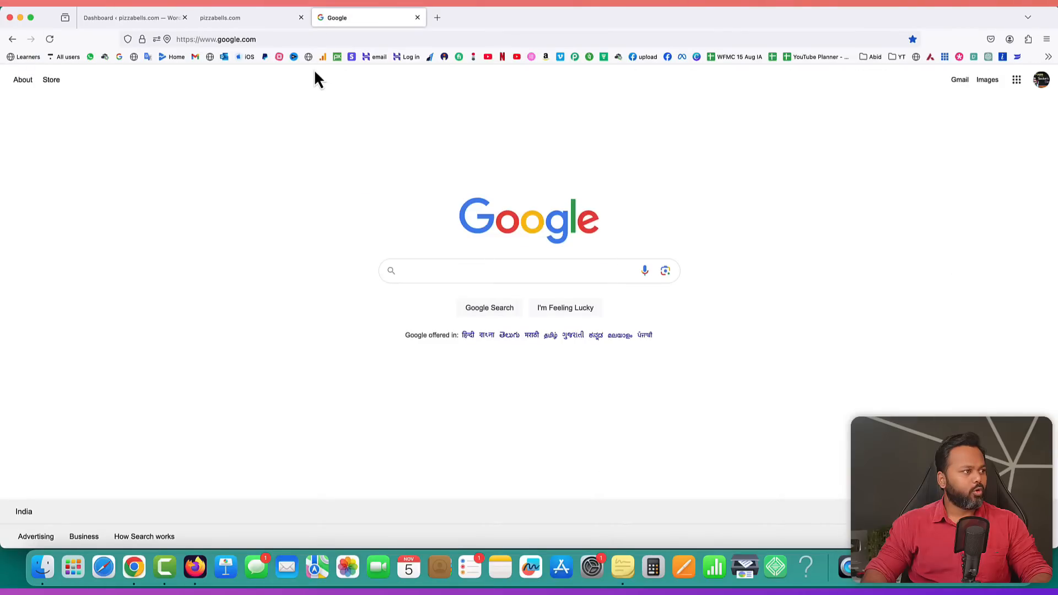
- Load saddamkassim.com/omnisend to reach Omnisend's 30%-off email marketing landing page
left_click(286, 39)
type("sa")
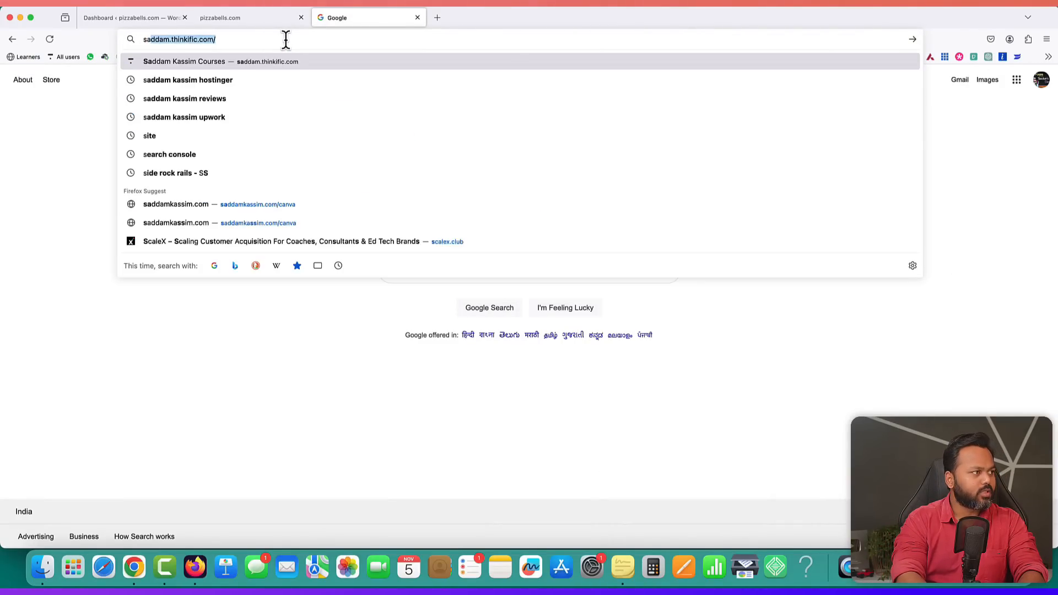
type("ddamk")
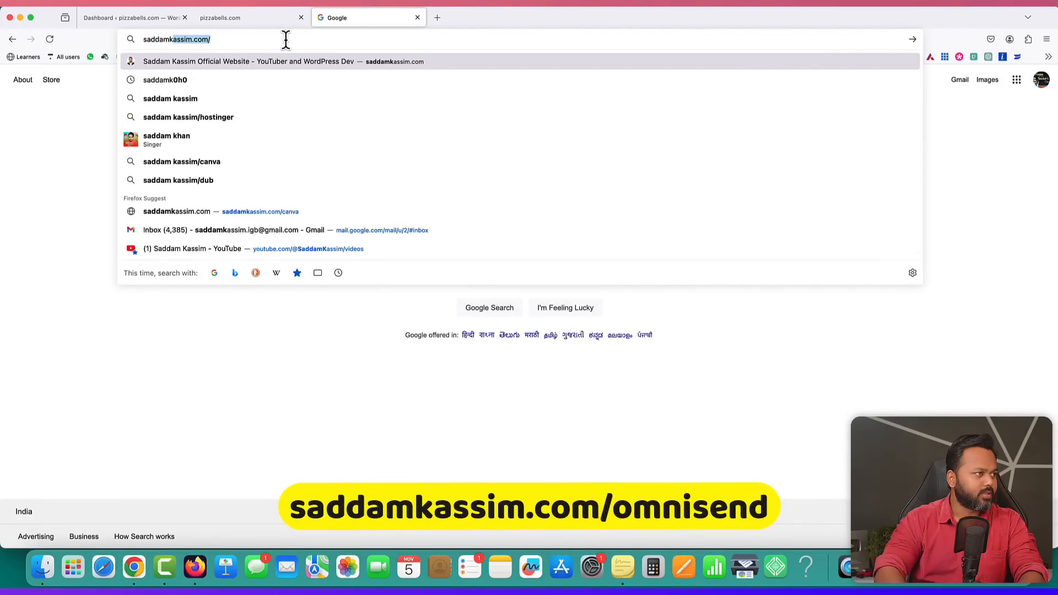
type("assim.com/omni")
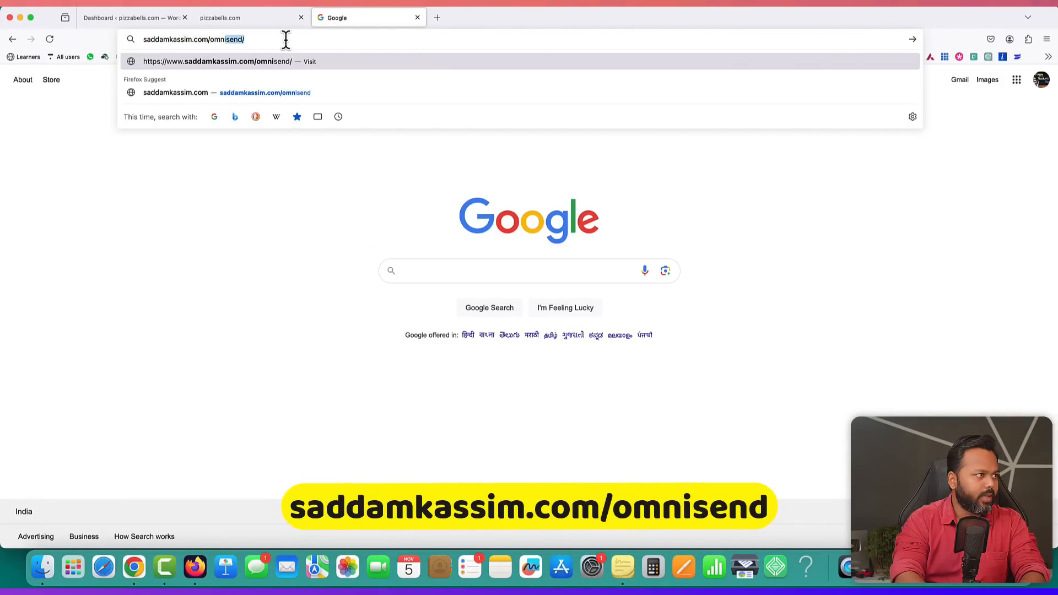
type("send")
key("Return")
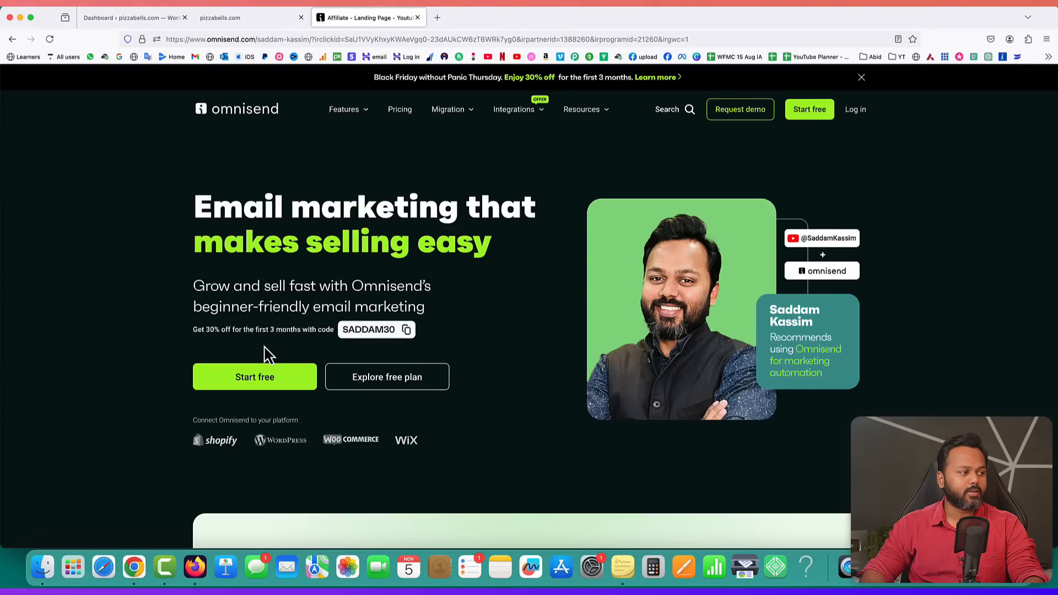
- Scroll Omnisend's landing page to the feature tabs and show the Automations overview
left_click_drag(270, 329, 294, 329)
left_click(492, 355)
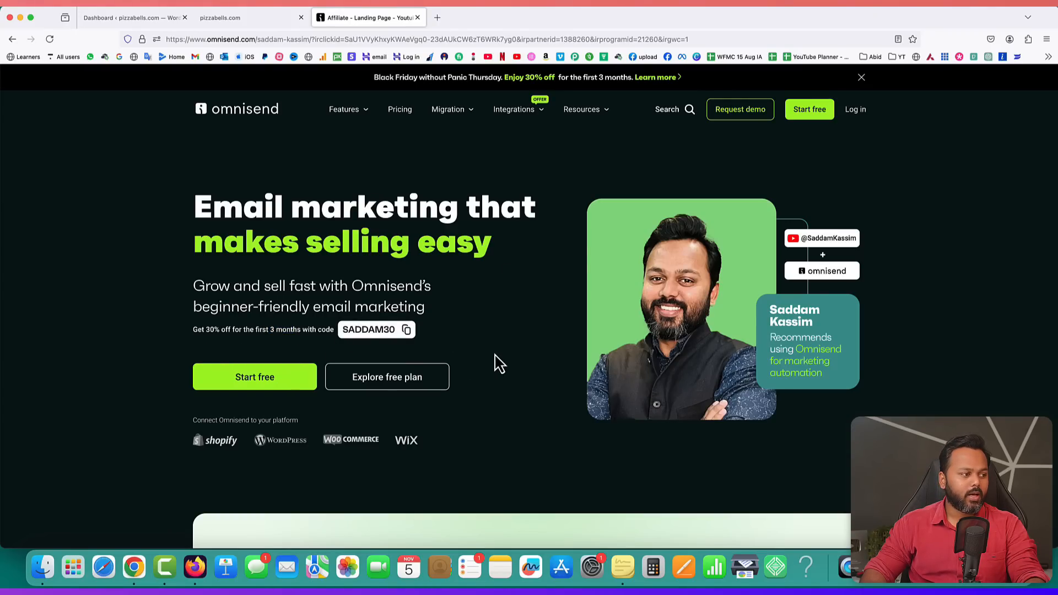
scroll(494, 355, "down", 3)
scroll(494, 353, "down", 7)
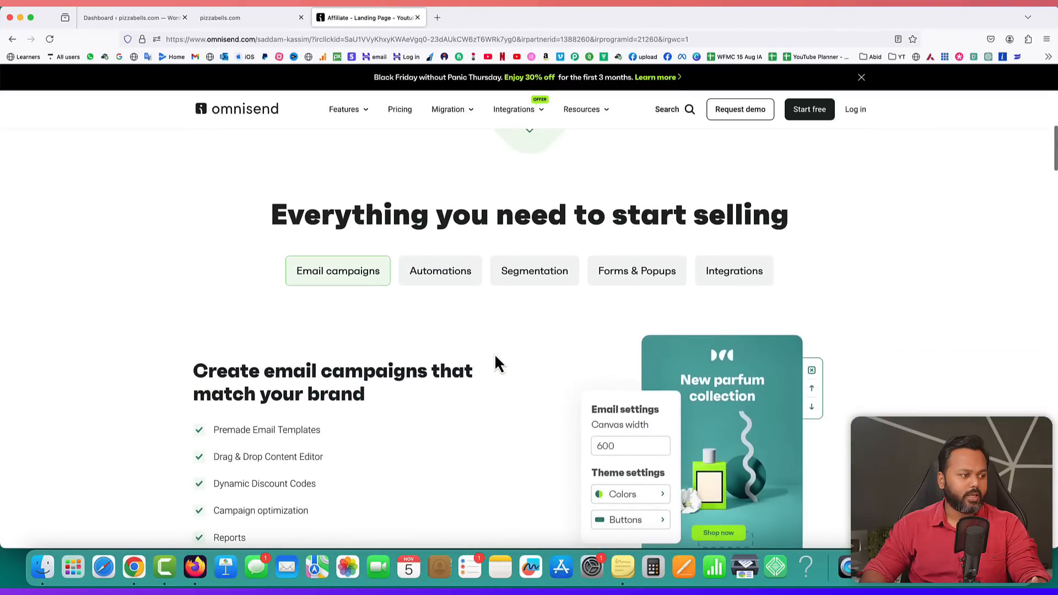
scroll(376, 309, "down", 1)
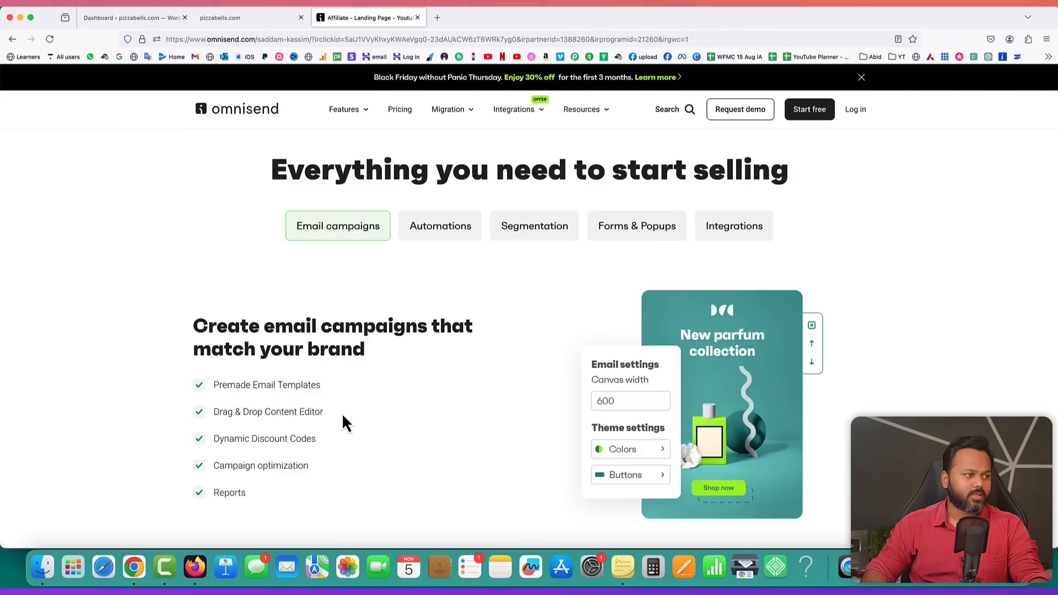
left_click(439, 233)
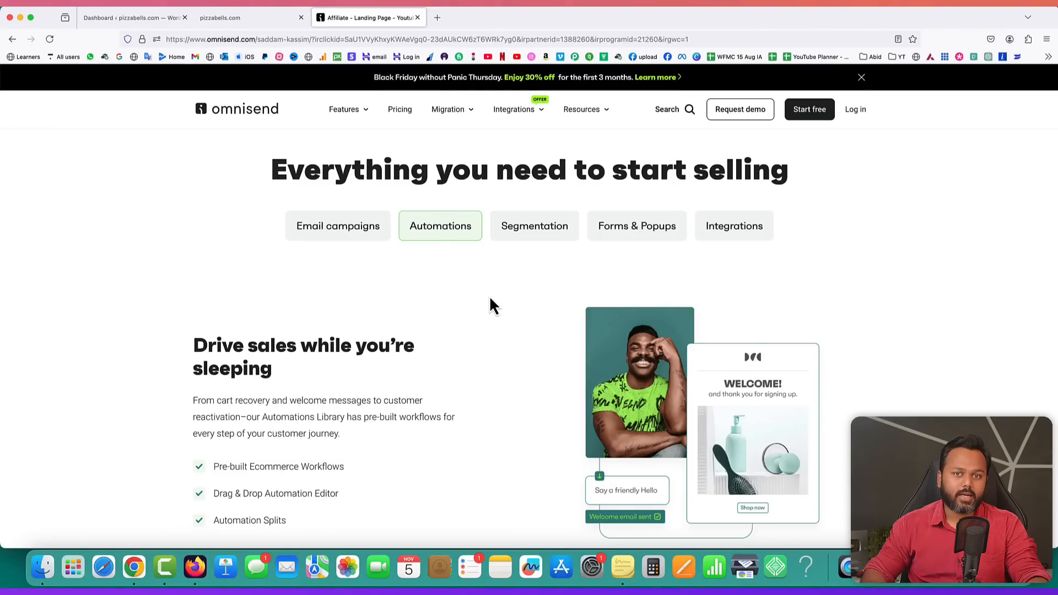
- View the Segmentation, Forms & Popups and Integrations feature overviews in turn
left_click(537, 232)
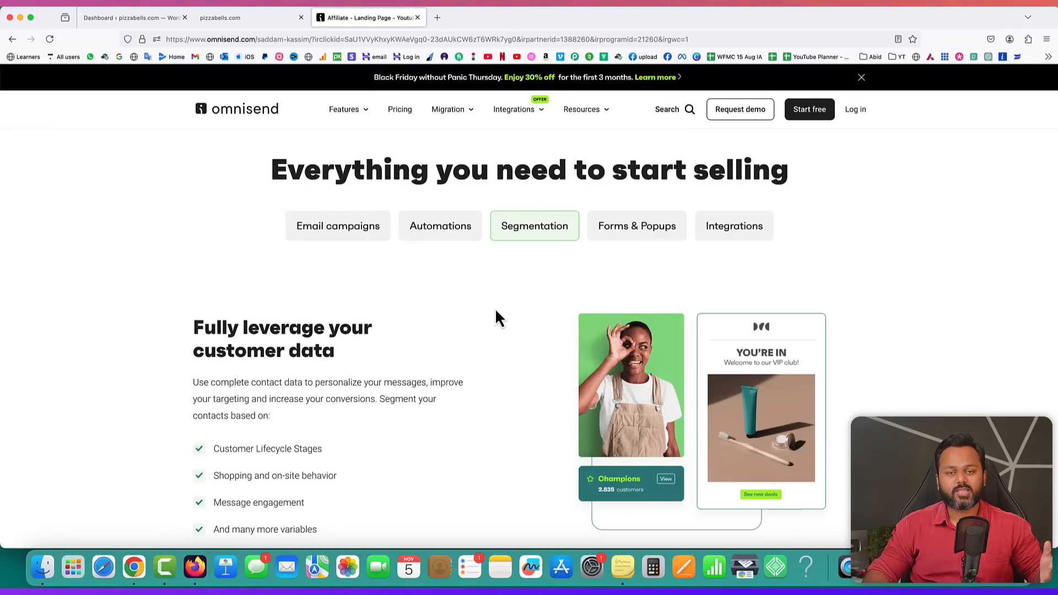
left_click(638, 232)
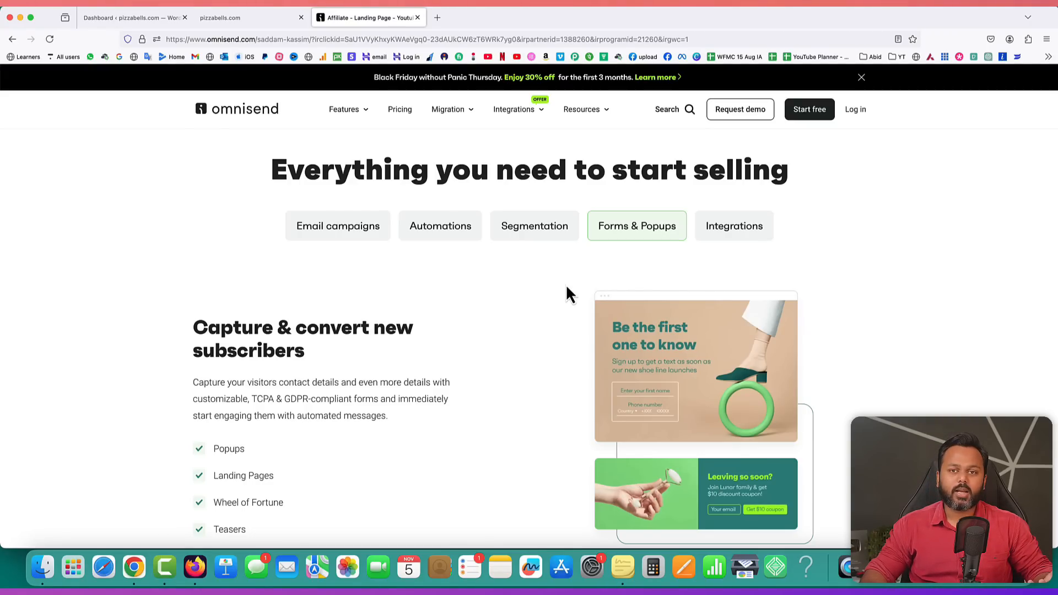
left_click(734, 236)
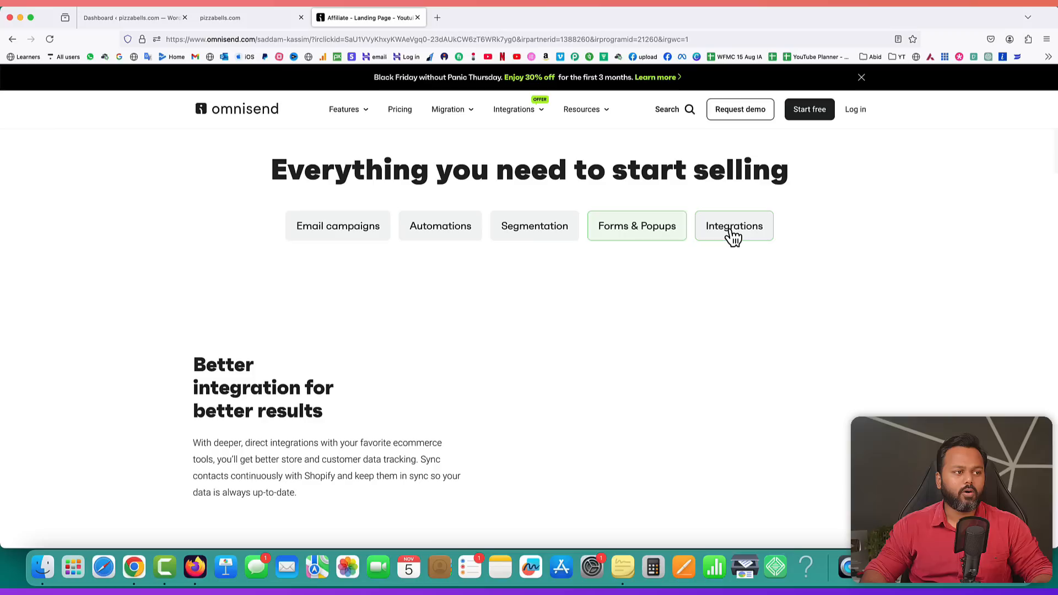
- Scroll to the pricing section, highlighting the web push allowance and 250+ email templates line
scroll(799, 419, "down", 3)
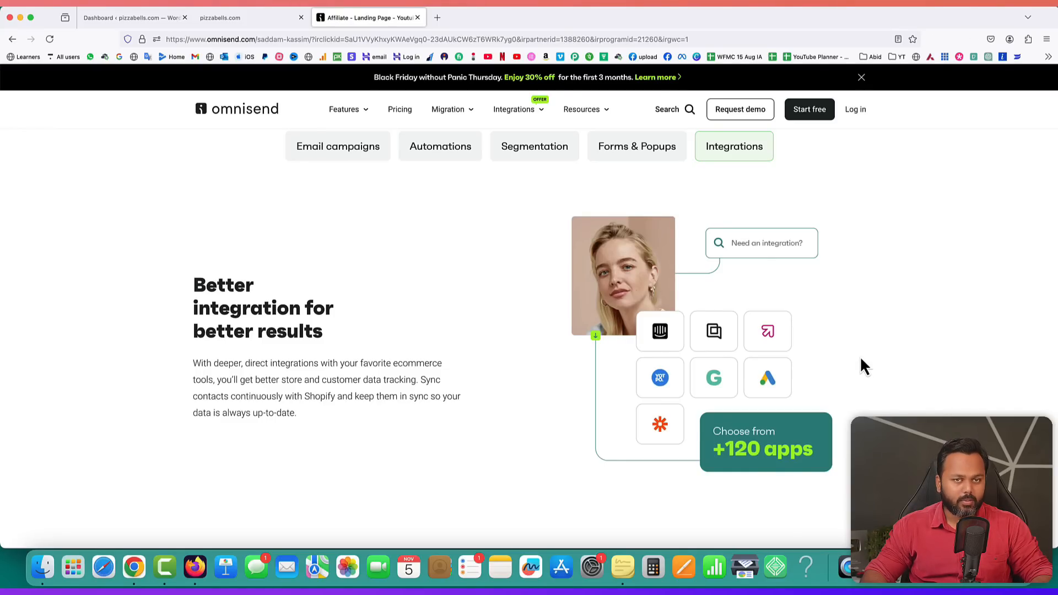
scroll(860, 357, "up", 20)
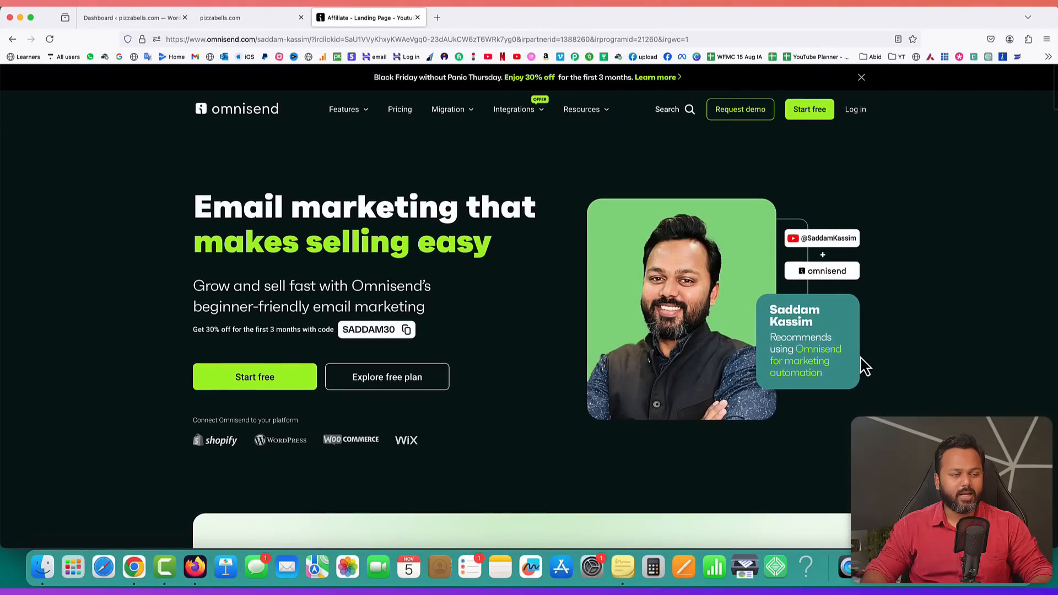
scroll(864, 366, "down", 15)
scroll(862, 364, "down", 8)
scroll(862, 363, "up", 12)
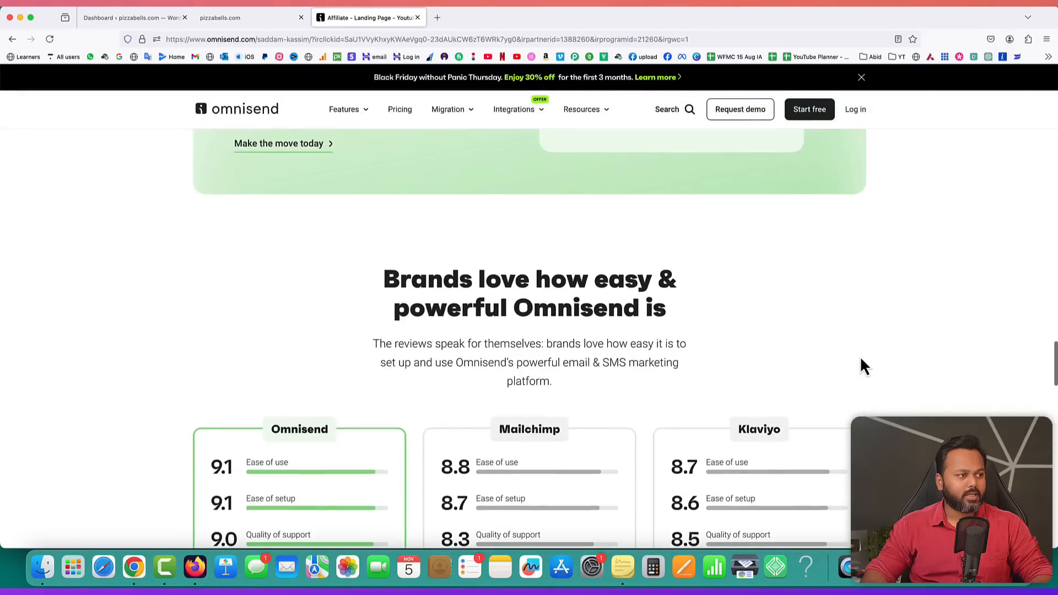
scroll(861, 359, "up", 5)
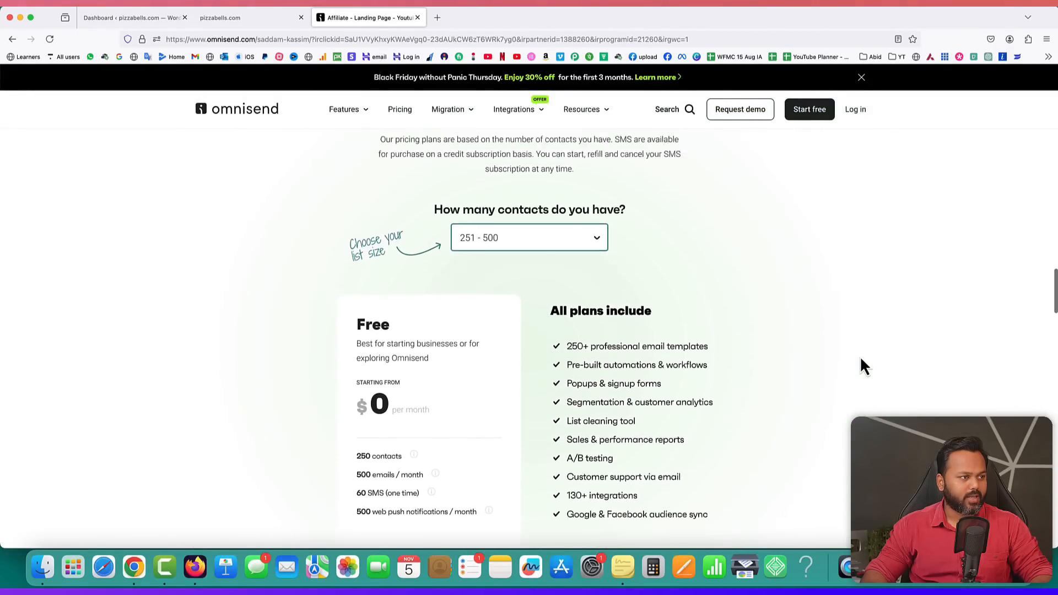
scroll(830, 369, "down", 4)
scroll(353, 419, "down", 2)
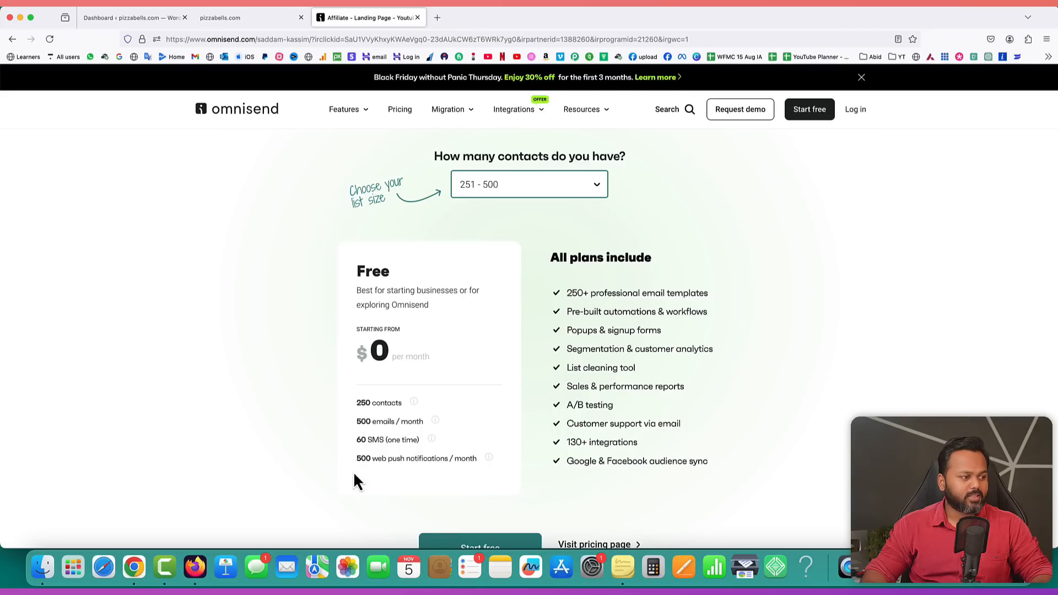
left_click_drag(356, 458, 395, 460)
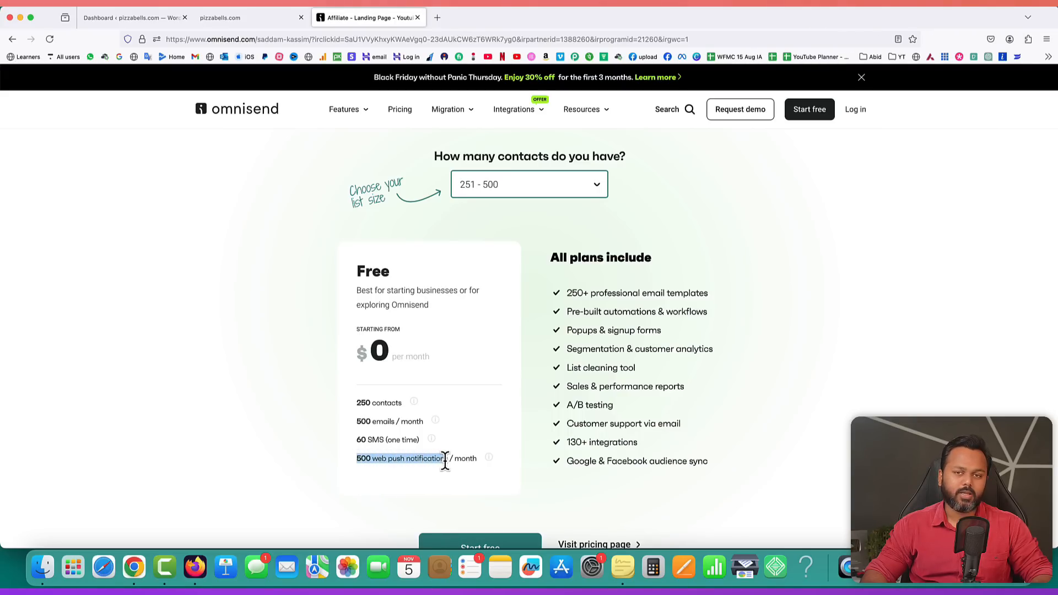
left_click(585, 288)
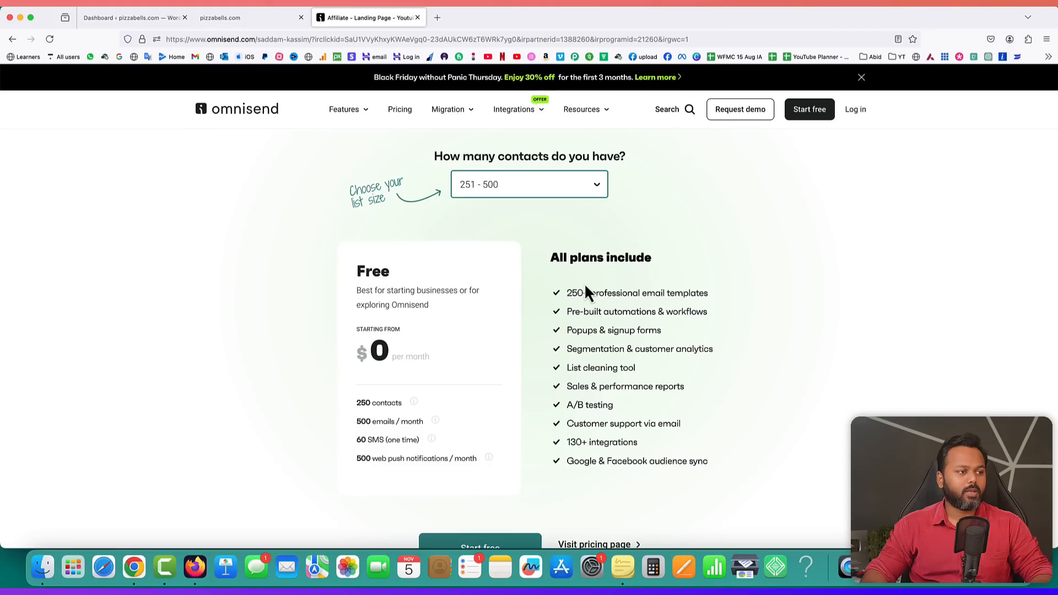
left_click_drag(568, 293, 709, 296)
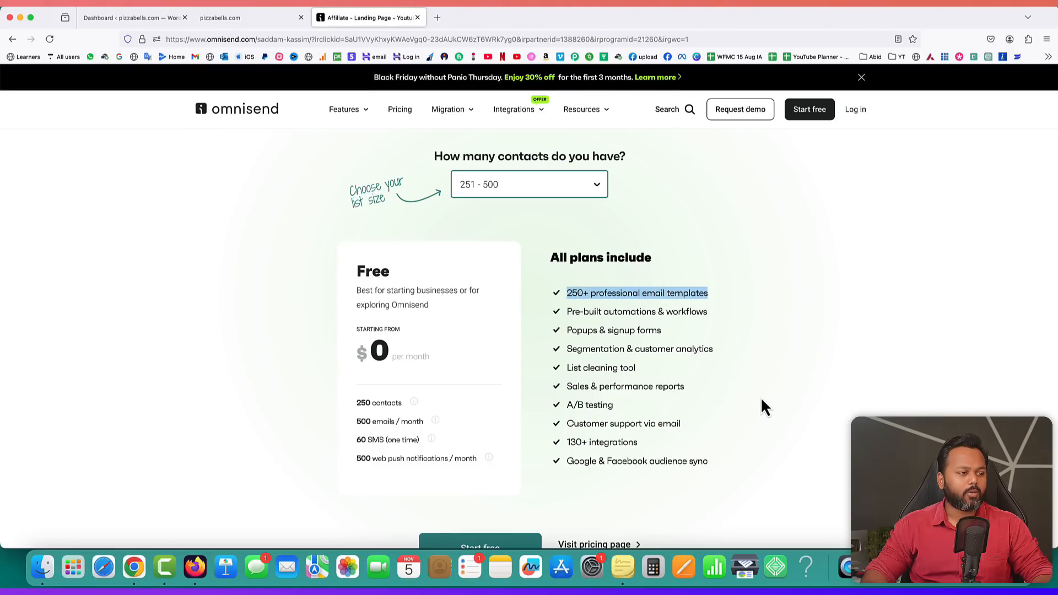
scroll(763, 399, "down", 1)
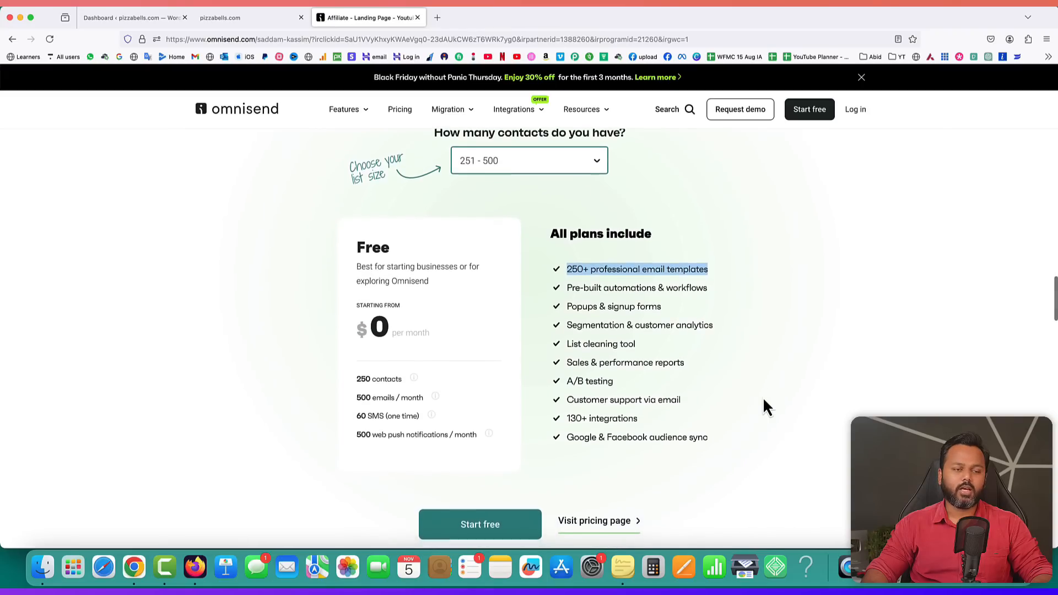
- Sign up free for Pizza Bells at pizzabells.com, platform WooCommerce, email software None, with the address
left_click(479, 529)
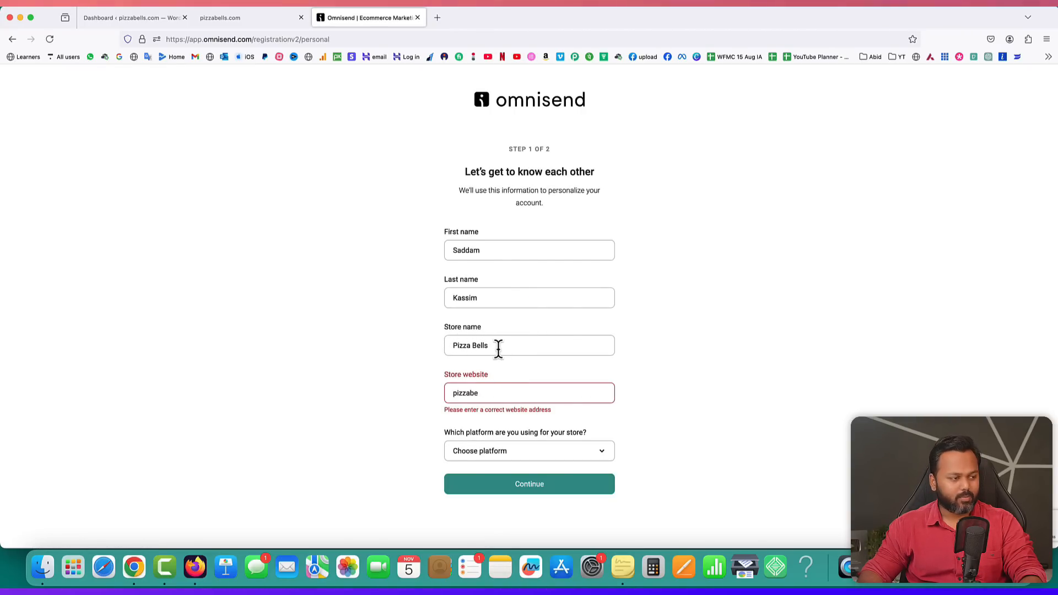
type("ll")
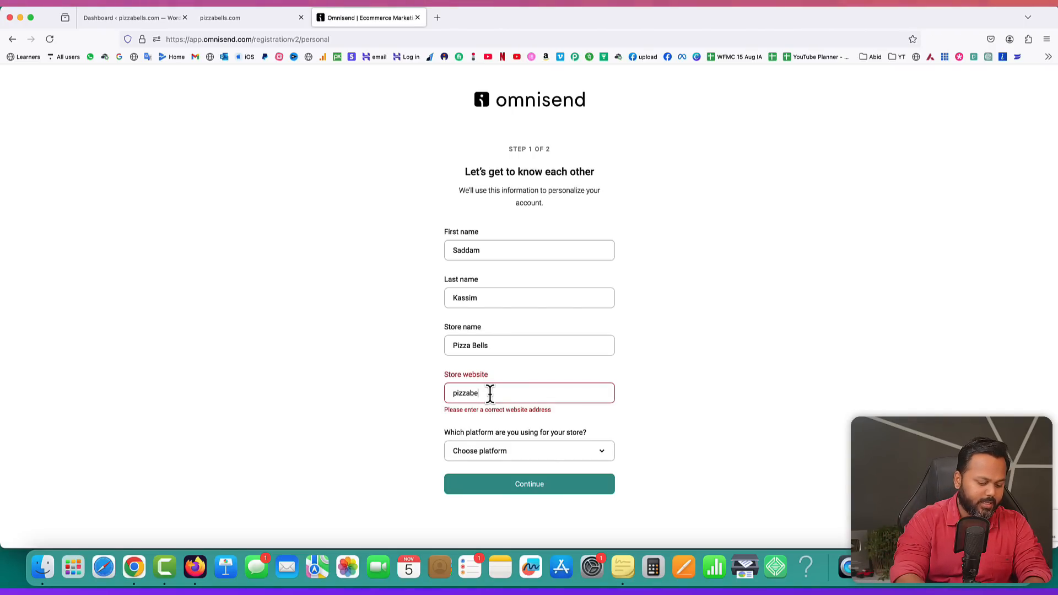
type("s.com")
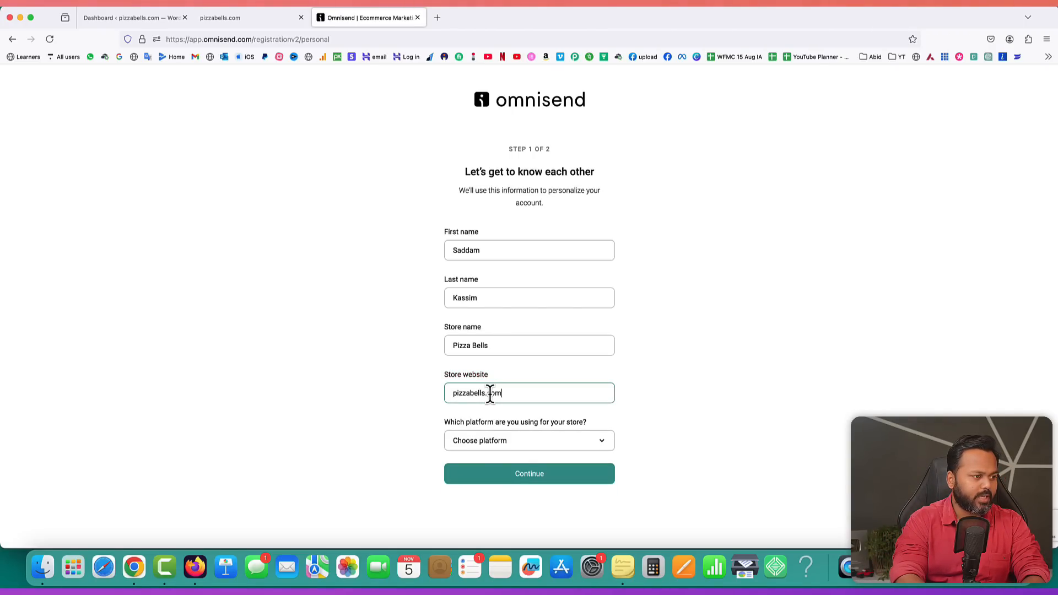
left_click(544, 443)
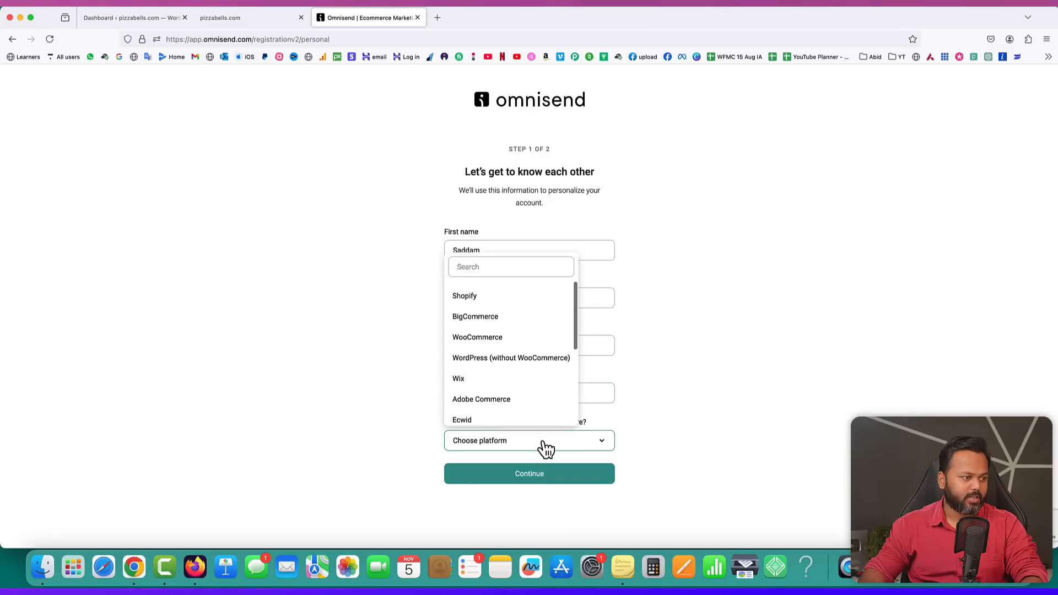
left_click(474, 341)
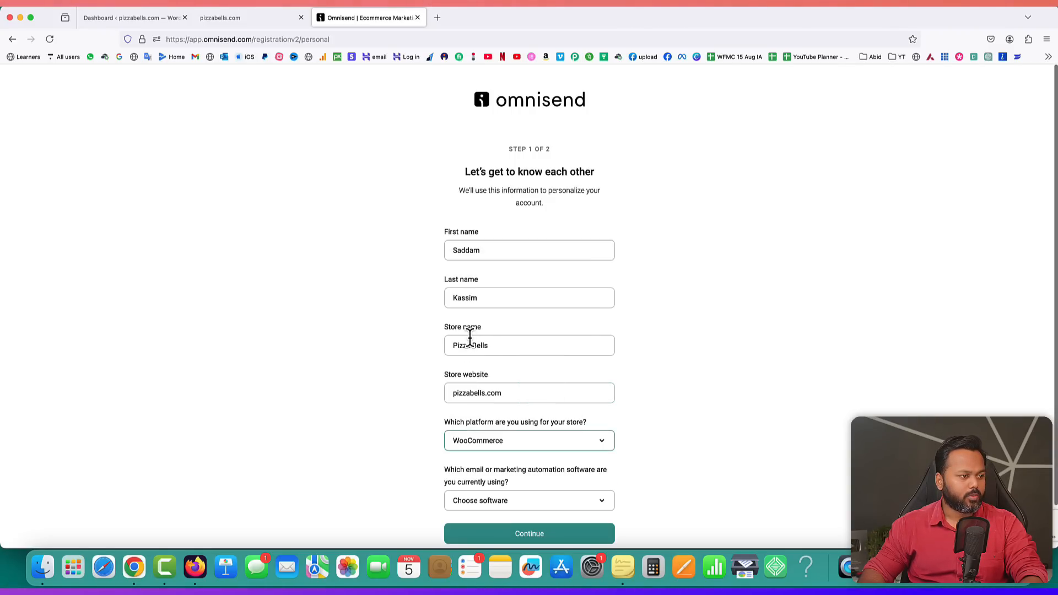
scroll(707, 441, "down", 2)
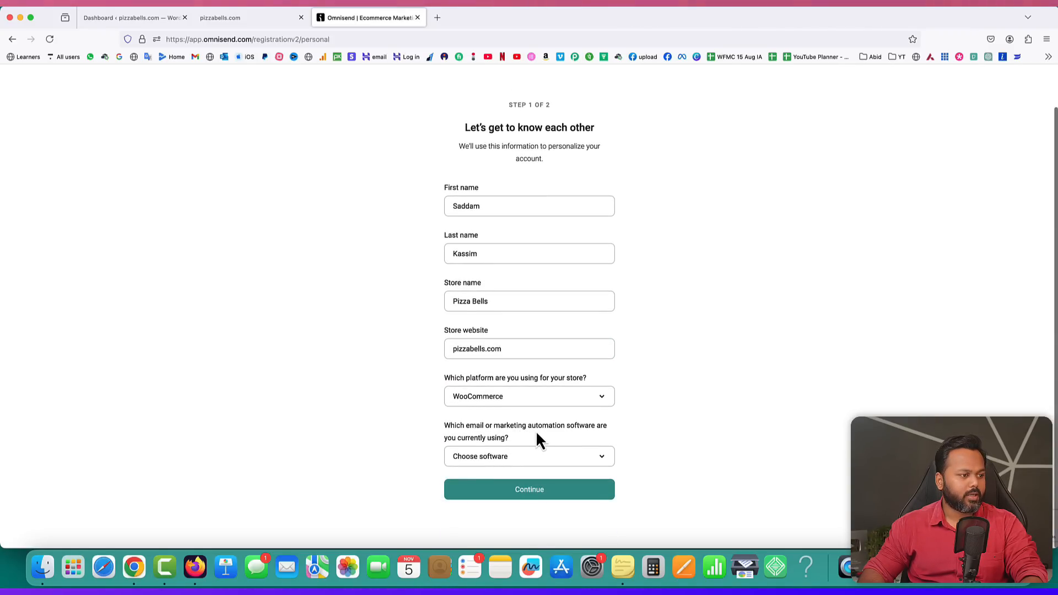
left_click(510, 463)
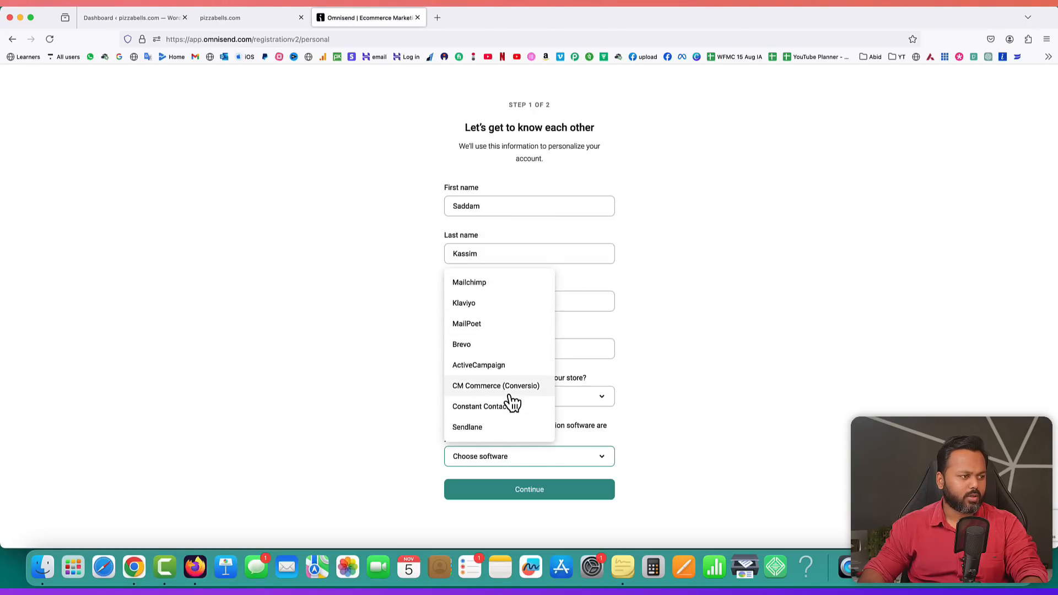
scroll(495, 410, "down", 2)
left_click(463, 428)
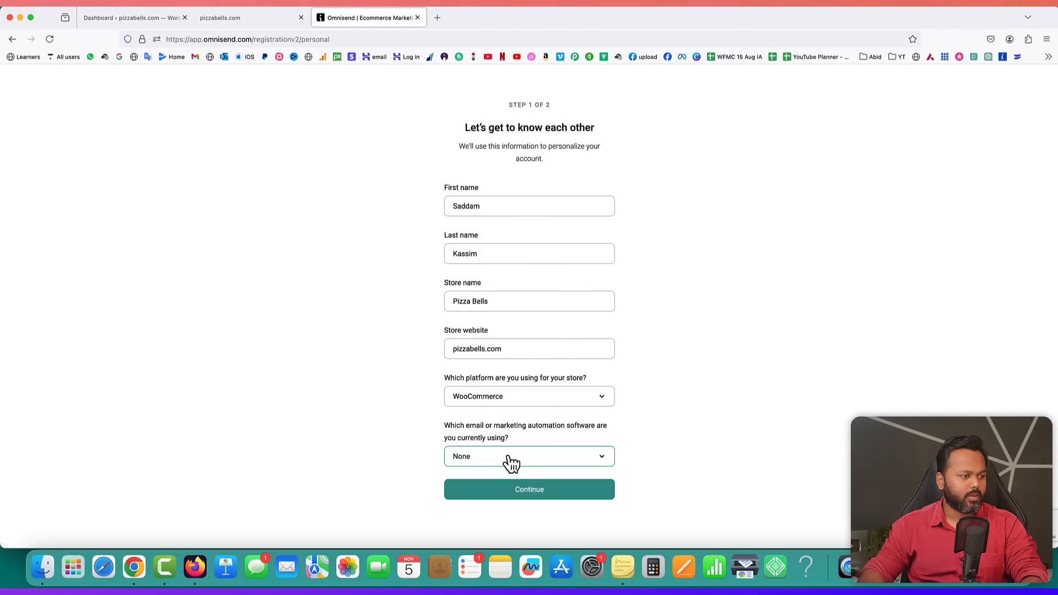
left_click(529, 492)
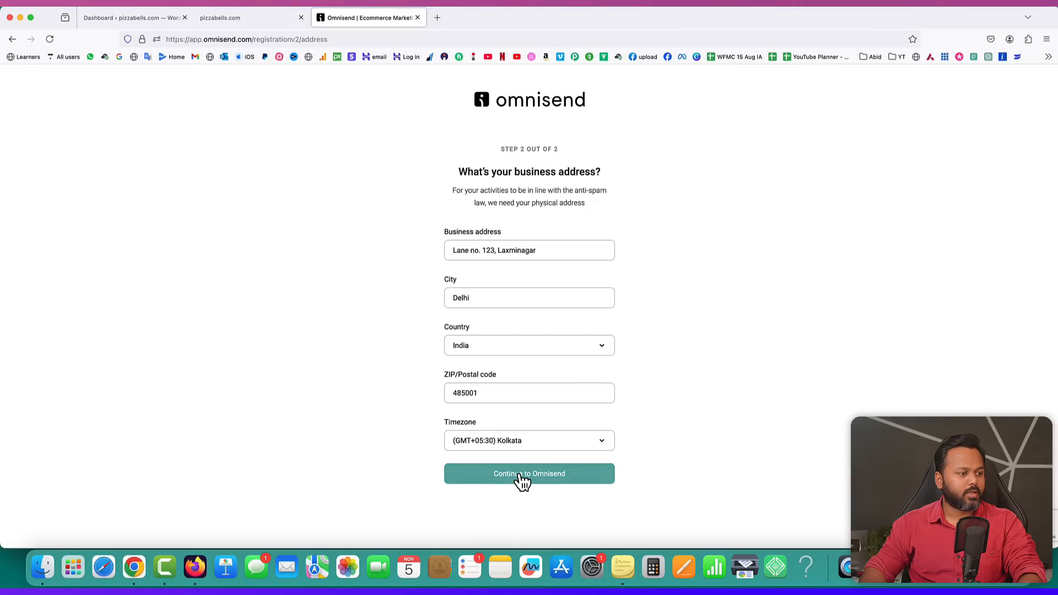
left_click(520, 479)
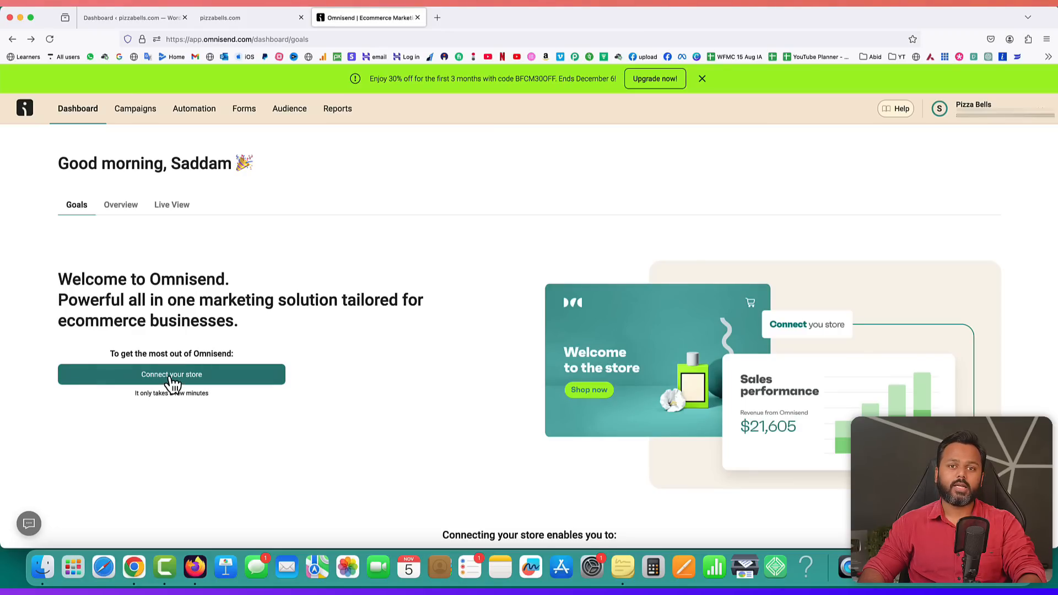
- Choose WooCommerce as the platform to connect on the Omnisend dashboard
left_click(241, 20)
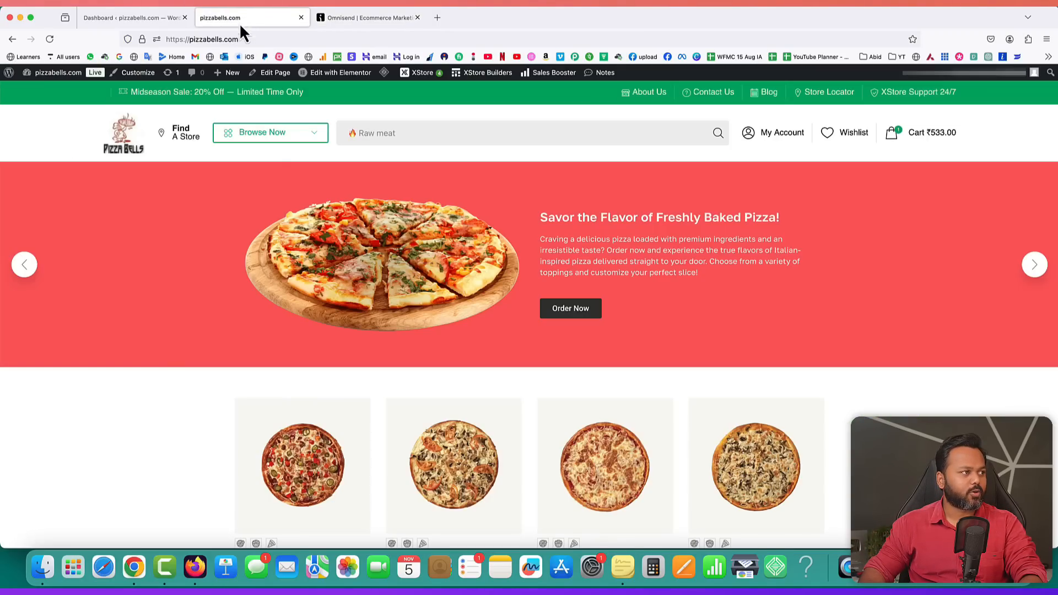
left_click(380, 17)
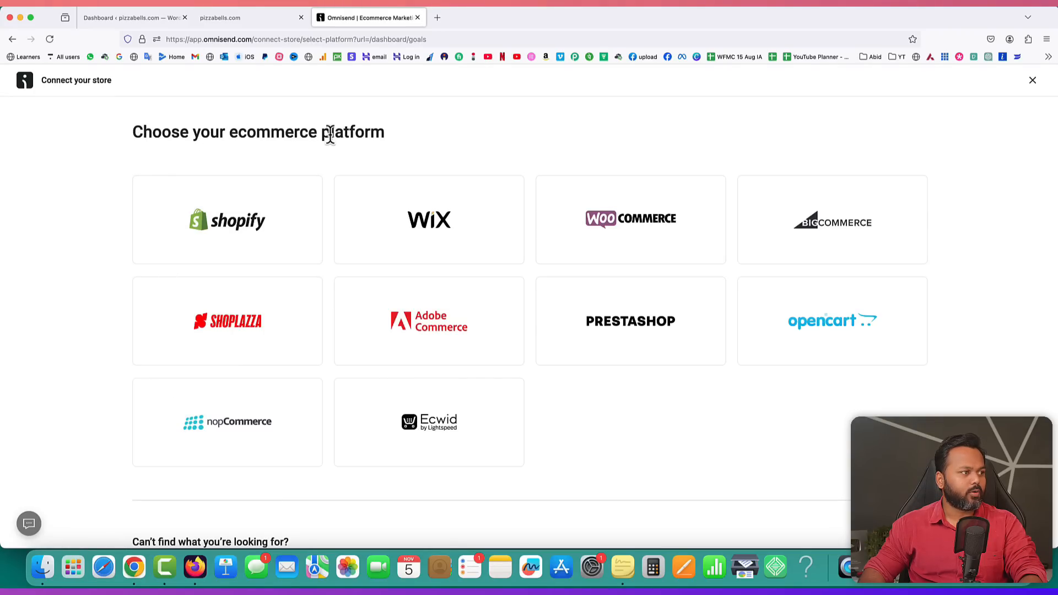
left_click(629, 234)
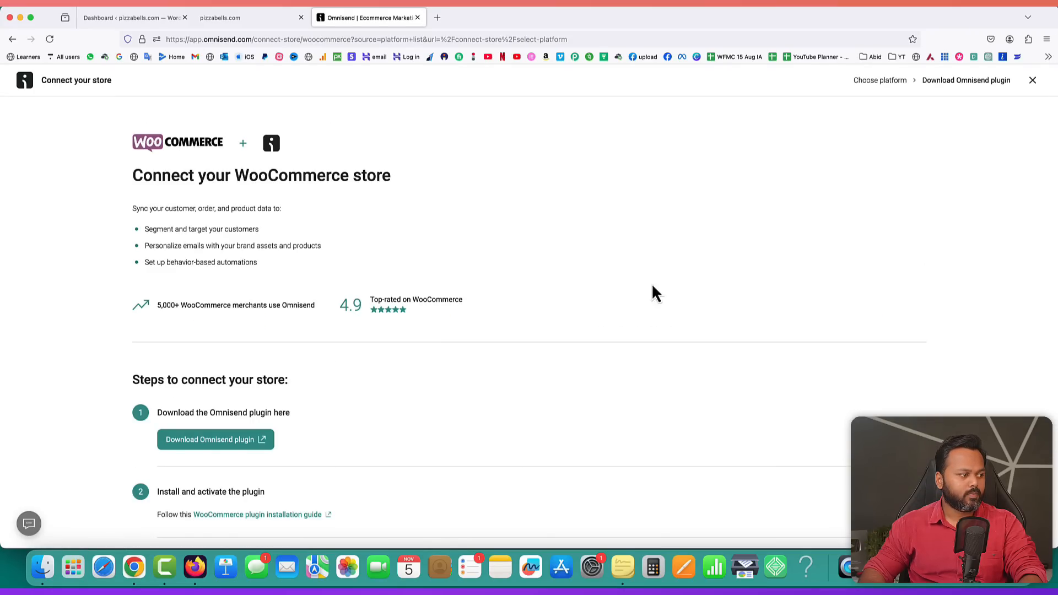
- Download omnisend-connect.1.15.20.zip from wordpress.org and return to the WordPress dashboard
left_click(229, 441)
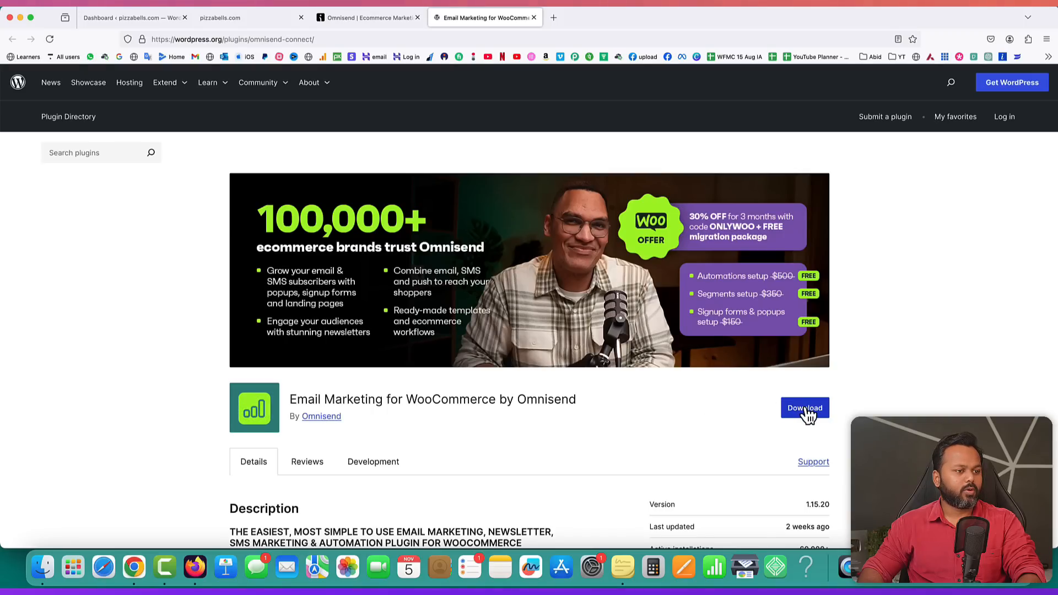
left_click(805, 409)
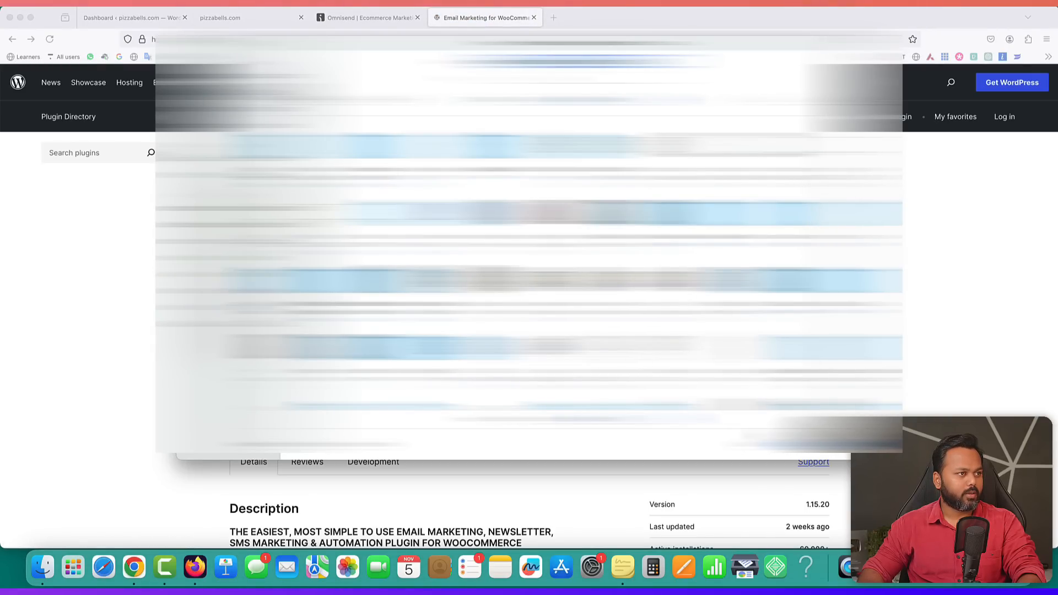
left_click(842, 445)
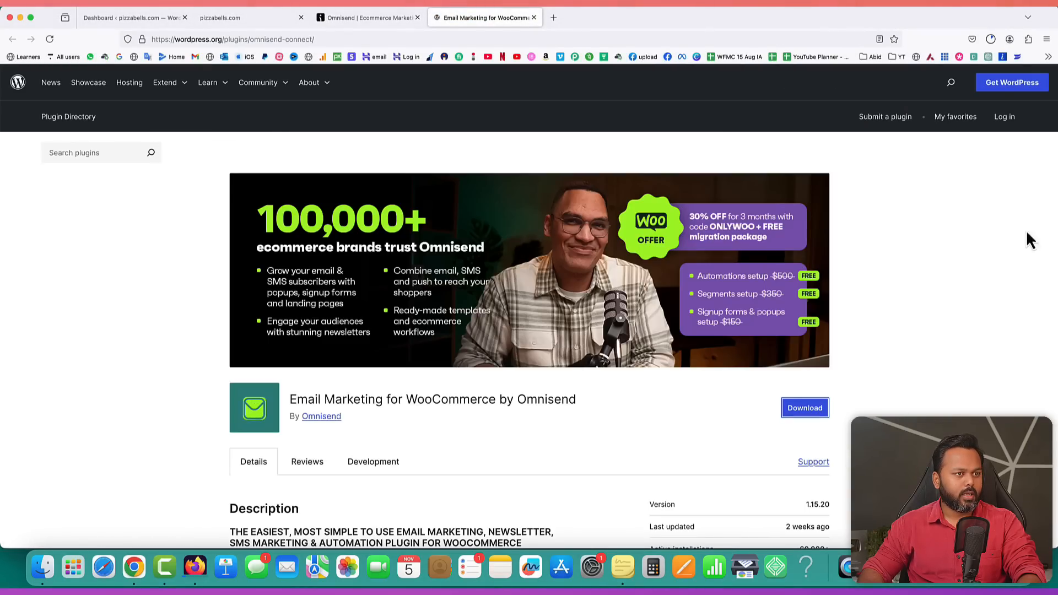
left_click(992, 41)
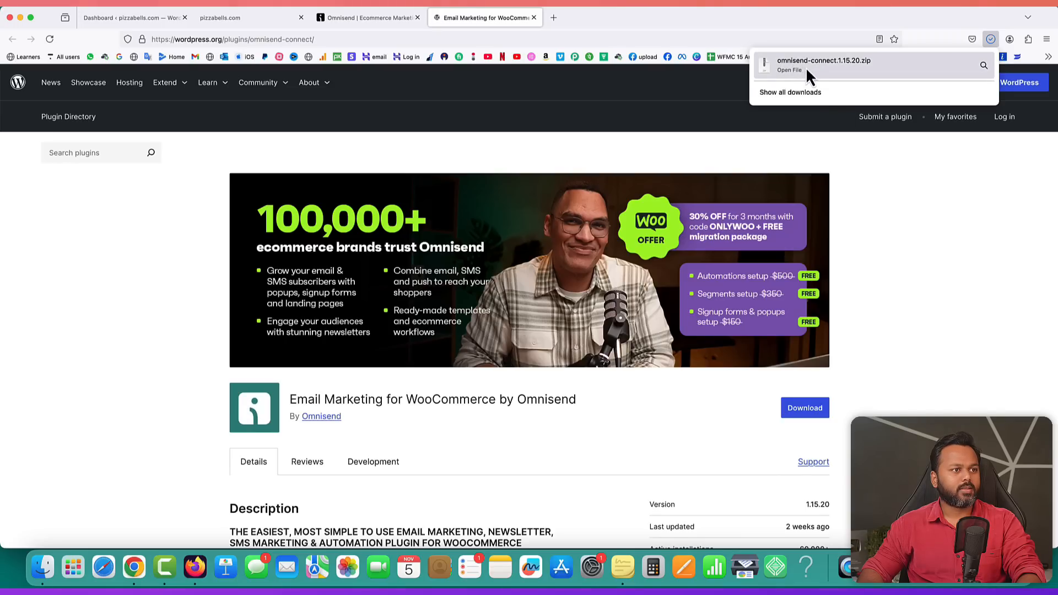
left_click(852, 168)
left_click(112, 17)
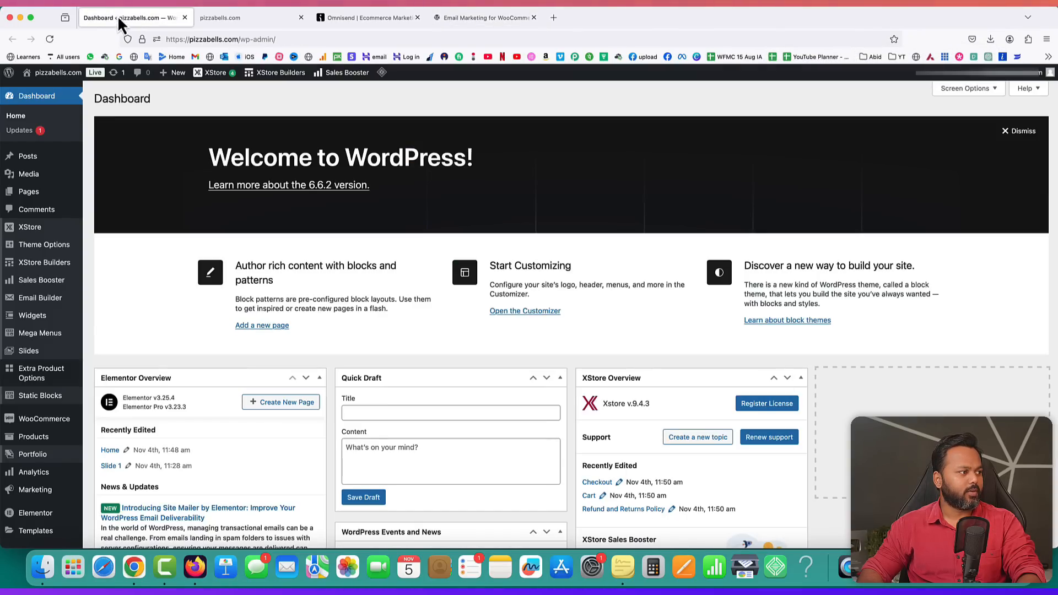
- Upload and install omnisend-connect.1.15.20.zip, then start connecting the existing Omnisend account
scroll(117, 407, "down", 5)
mouse_move(49, 457)
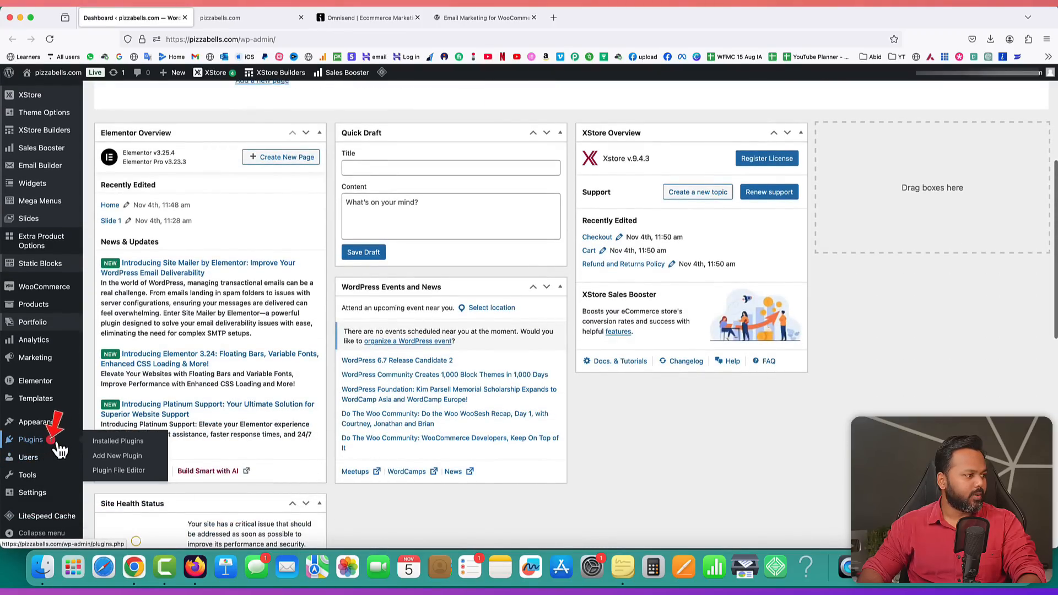
left_click(100, 457)
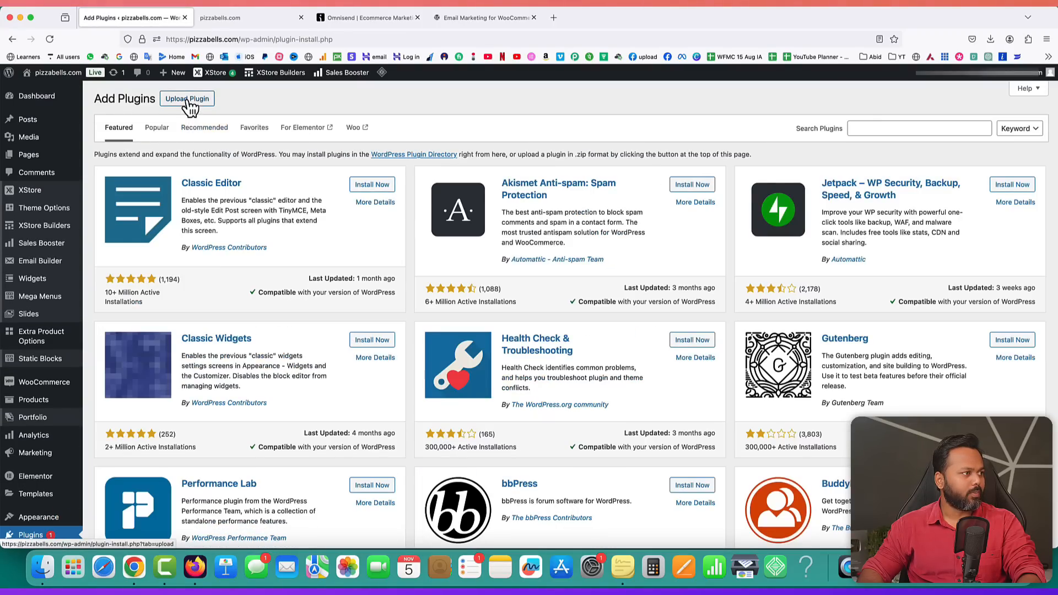
left_click(187, 99)
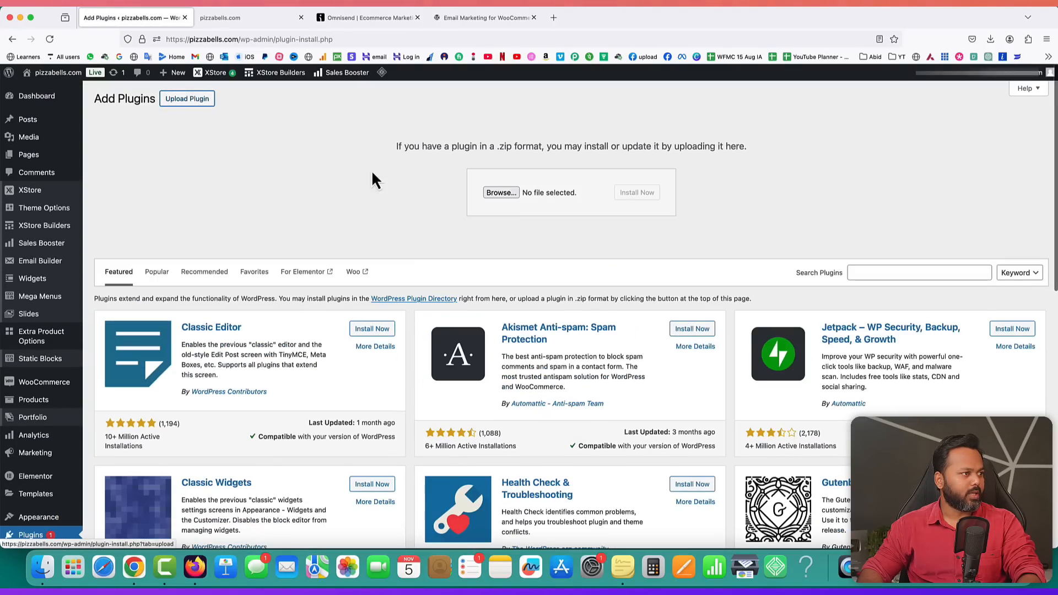
left_click(501, 193)
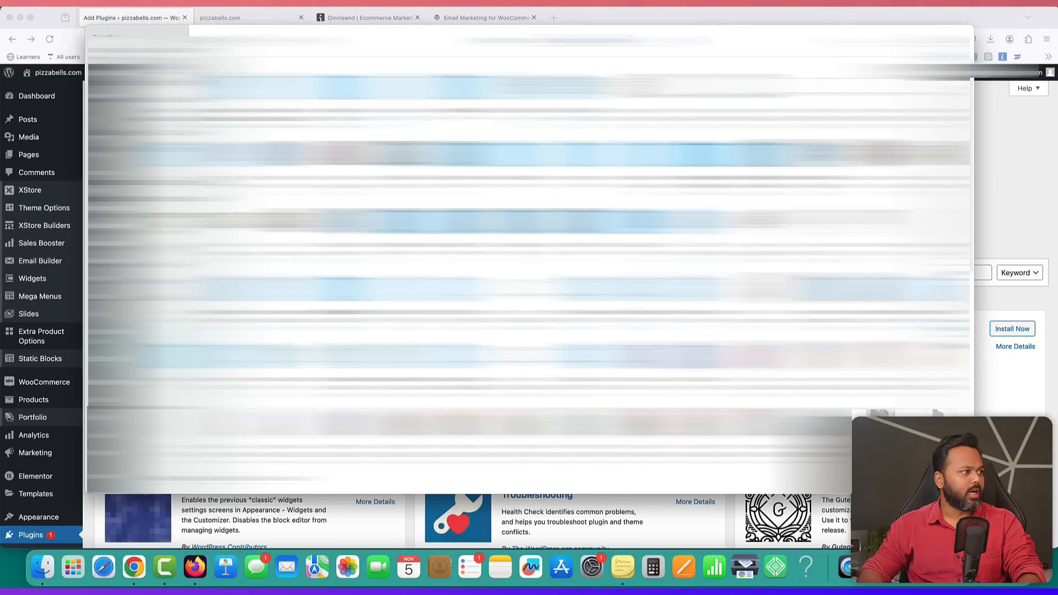
left_click(222, 91)
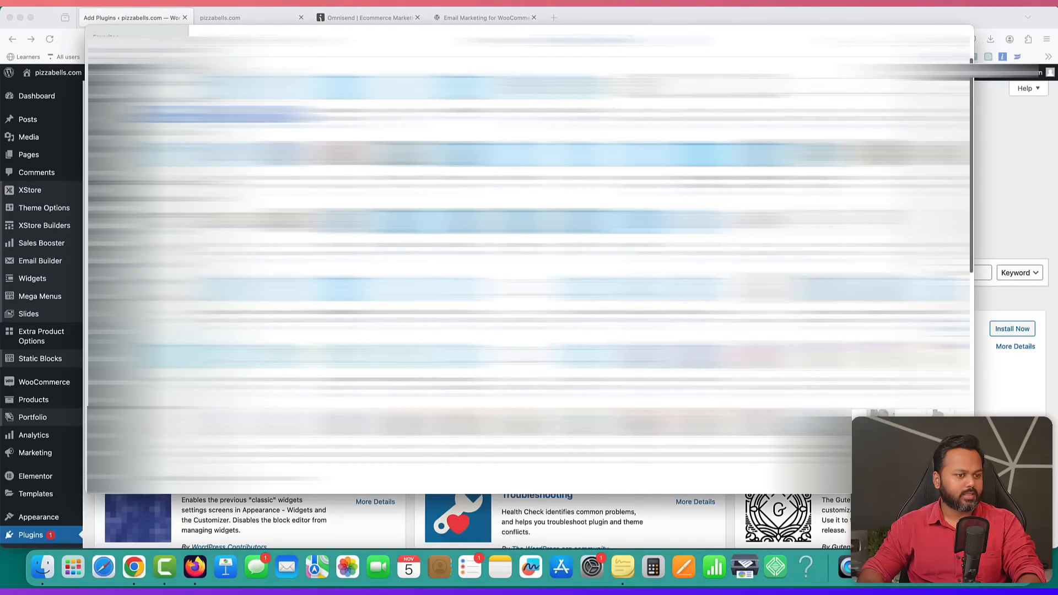
left_click(945, 479)
left_click(652, 198)
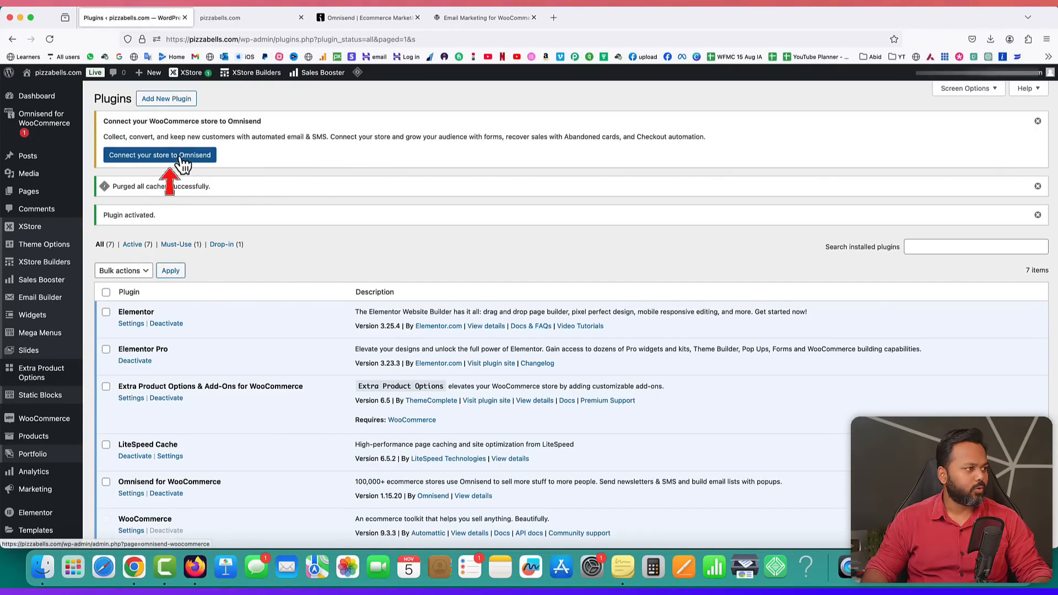
left_click(156, 157)
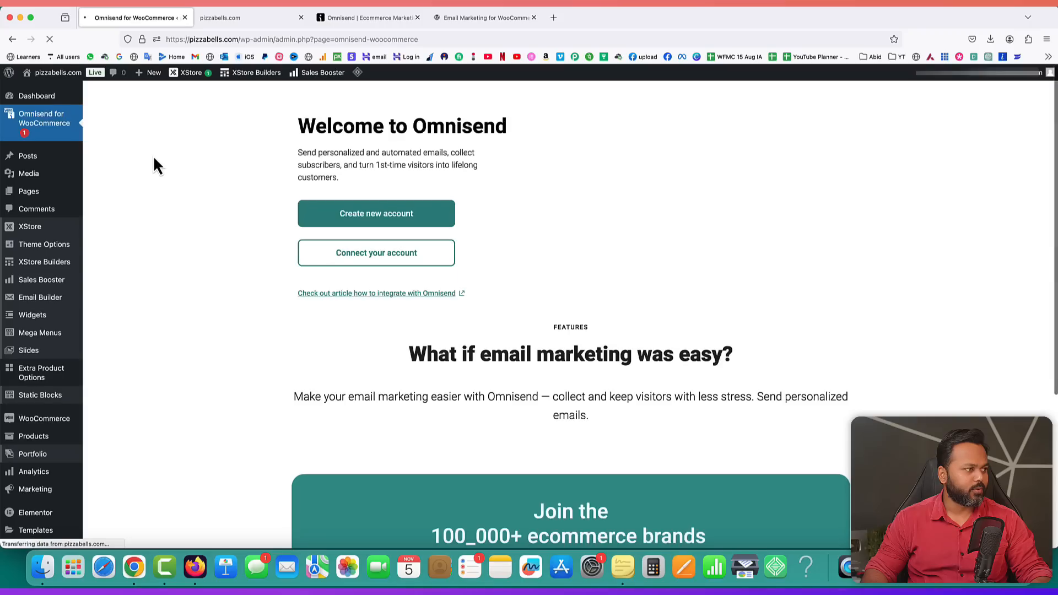
left_click(370, 253)
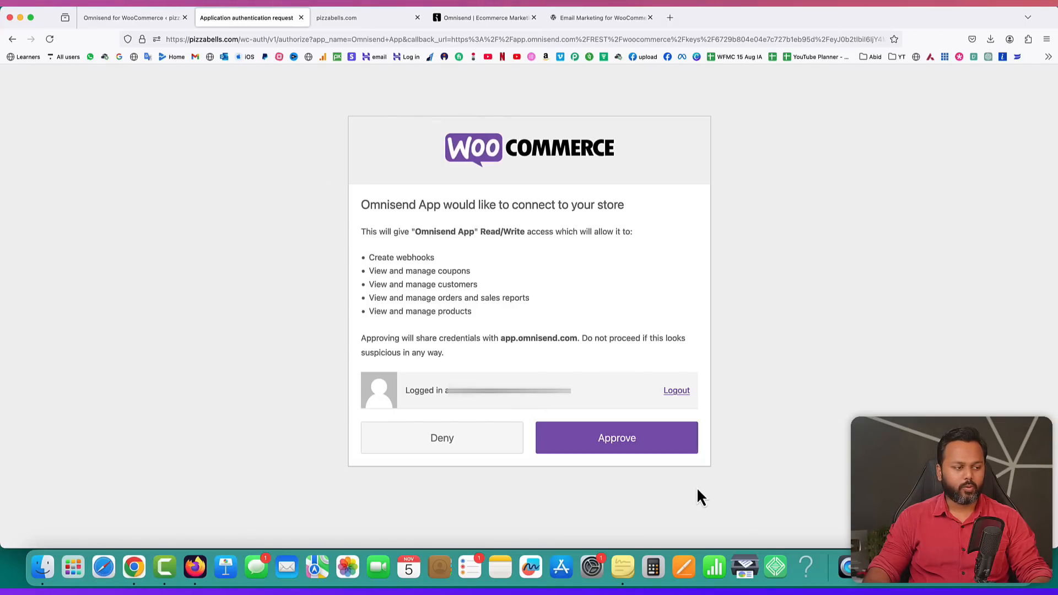
- Approve Omnisend's store access, close the leftover tabs, and note the completed Connect your store goal
left_click(630, 449)
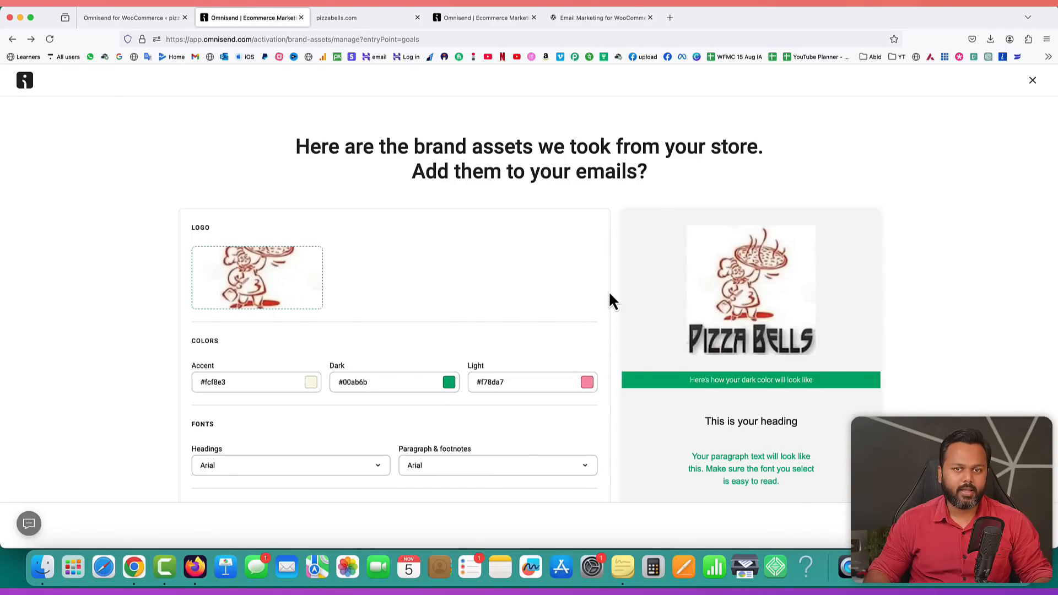
scroll(610, 296, "down", 2)
scroll(610, 296, "down", 1)
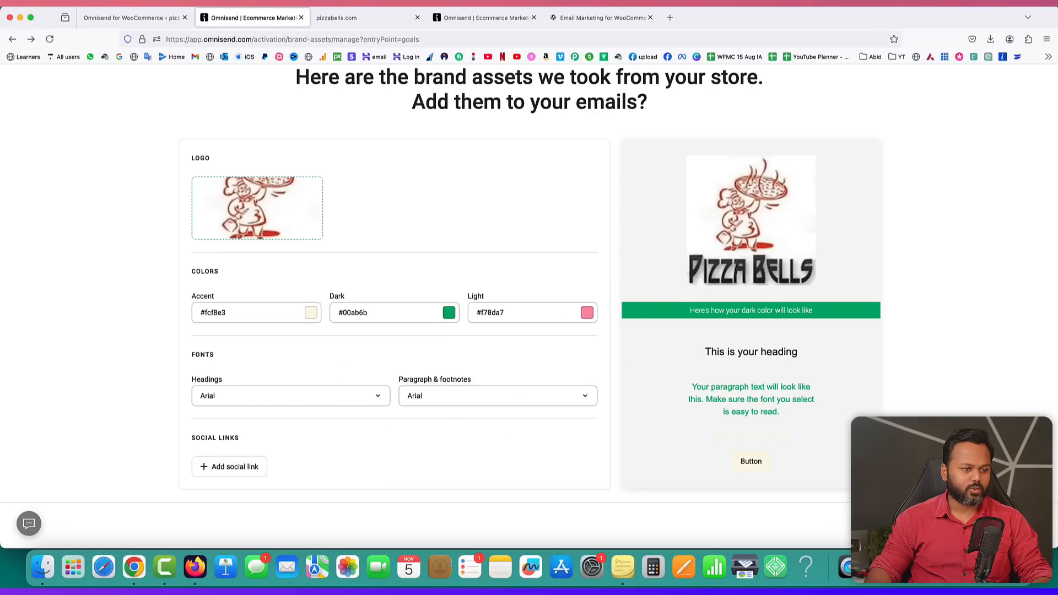
left_click(1000, 525)
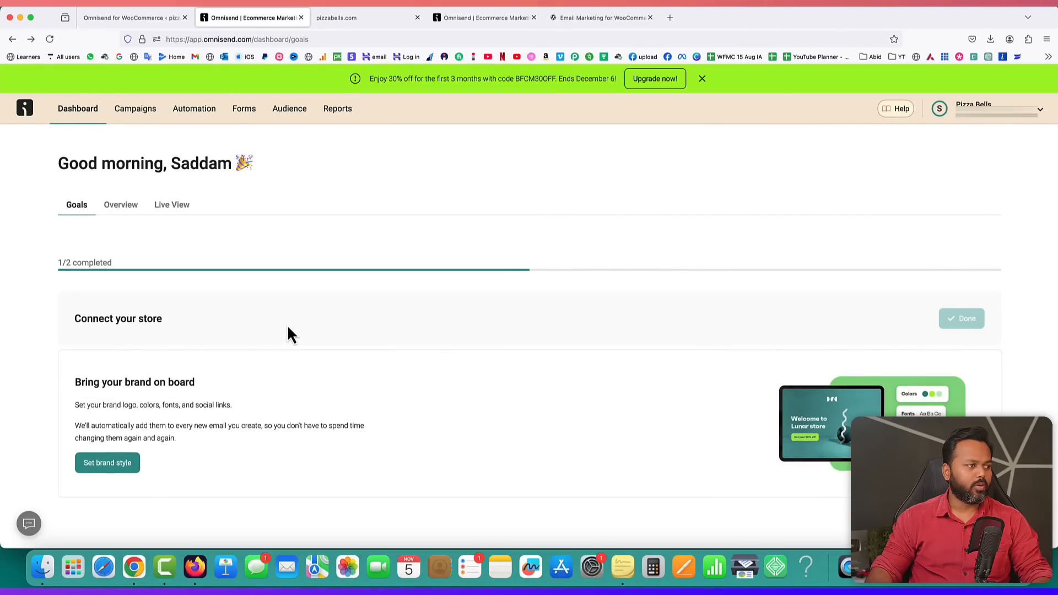
left_click(533, 20)
left_click(534, 21)
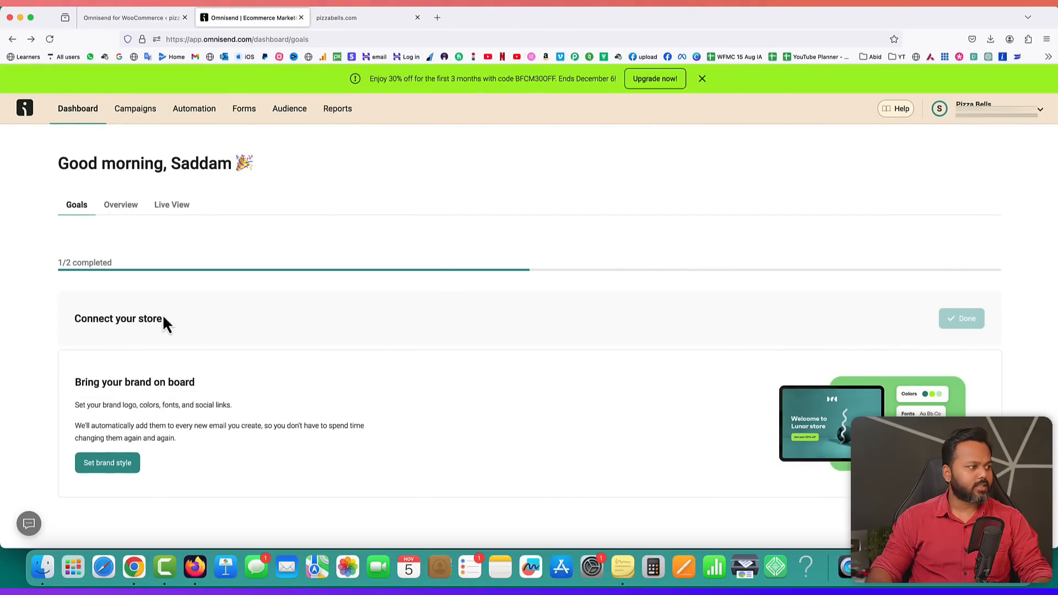
left_click_drag(74, 318, 164, 319)
- Add a Facebook social link with the pasted page URL to the brand style and save
left_click(97, 467)
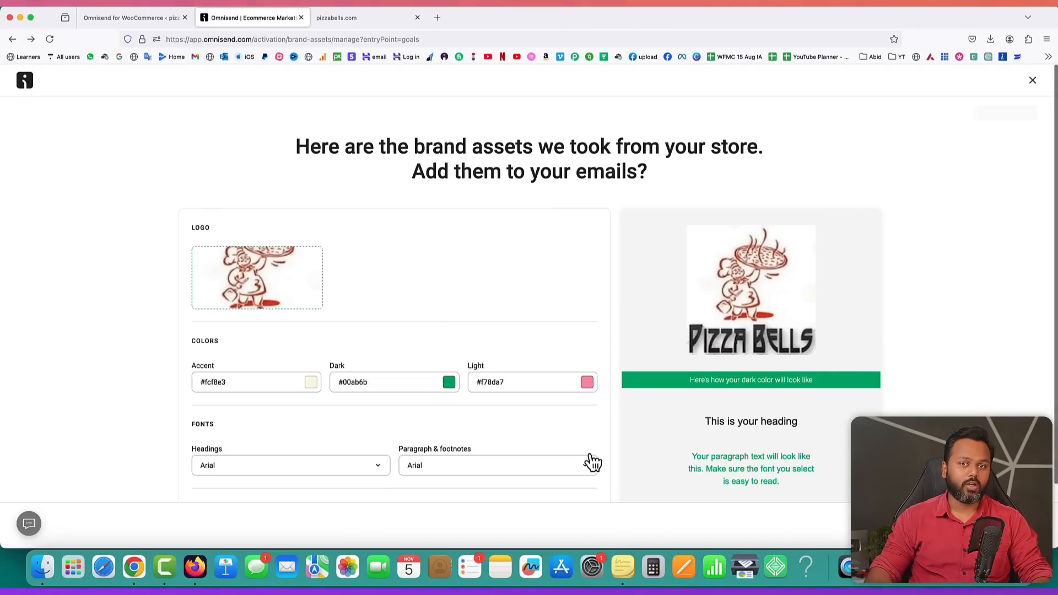
scroll(429, 329, "down", 3)
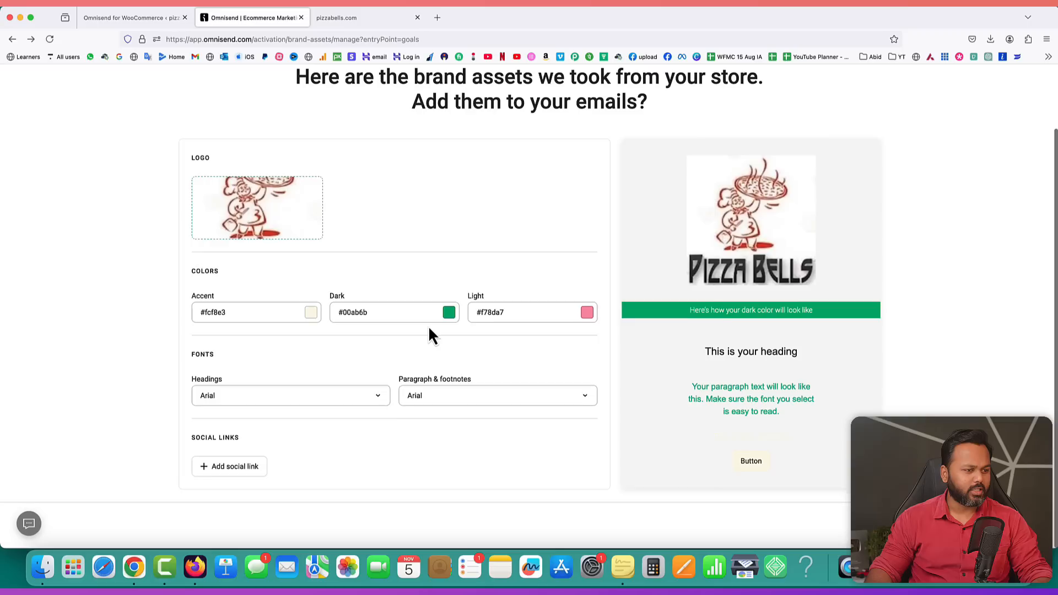
left_click(220, 466)
scroll(366, 457, "down", 1)
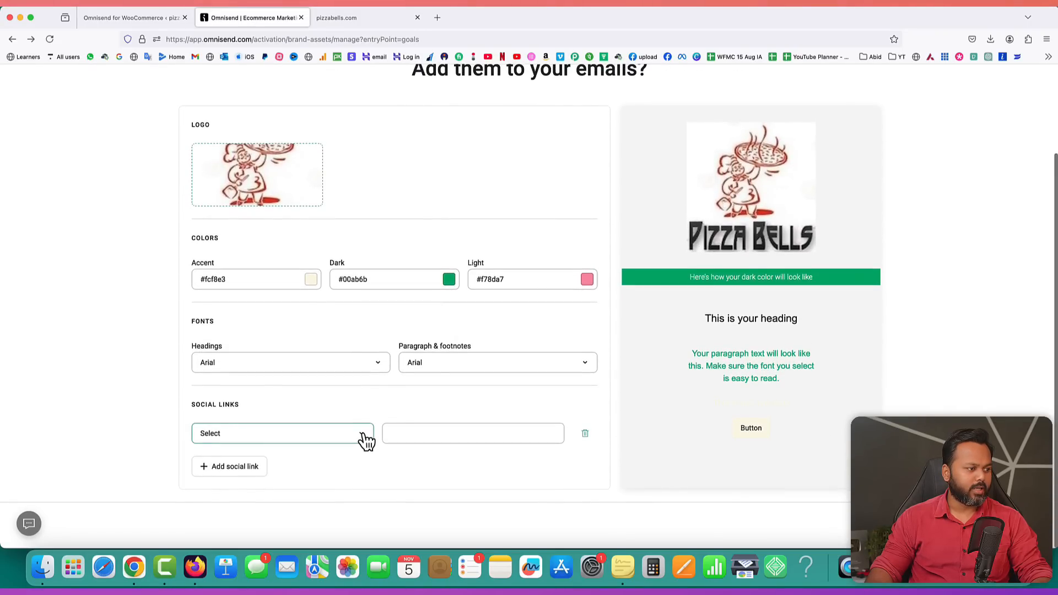
left_click(366, 441)
left_click(215, 276)
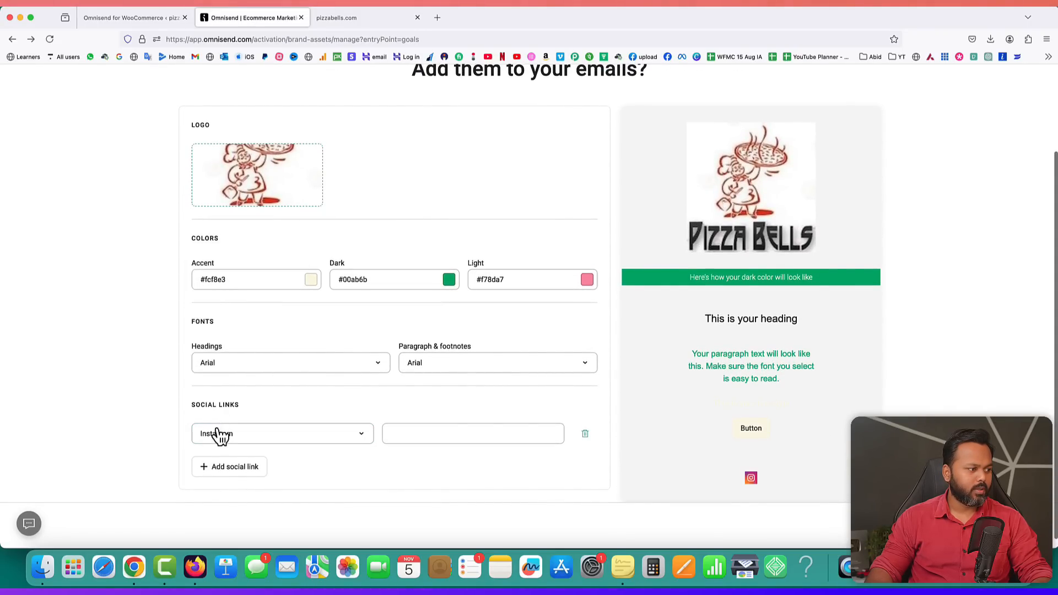
left_click(219, 435)
left_click(218, 259)
left_click(395, 434)
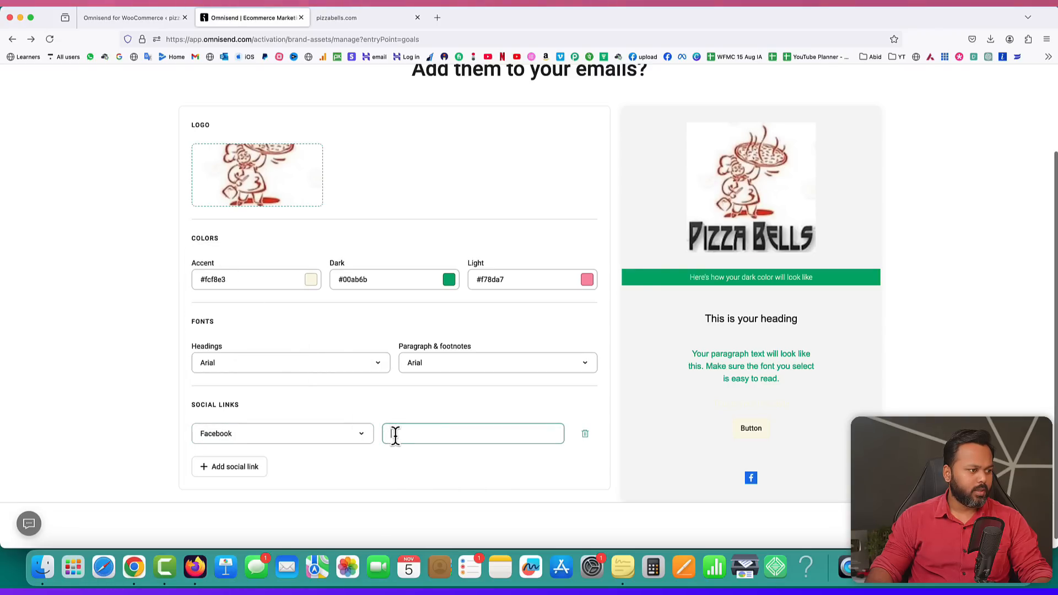
type("#")
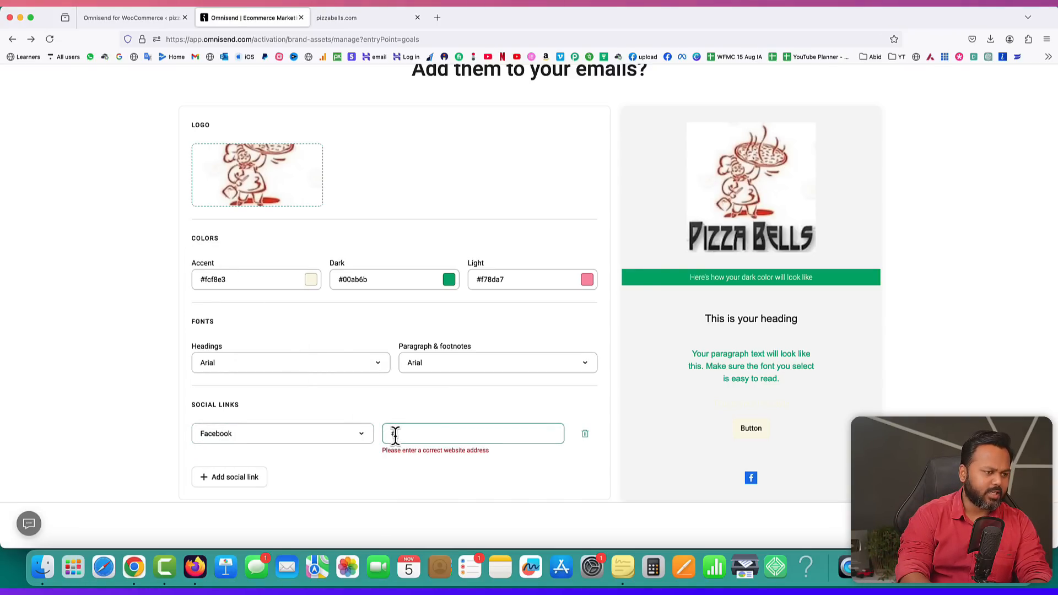
key("BackSpace")
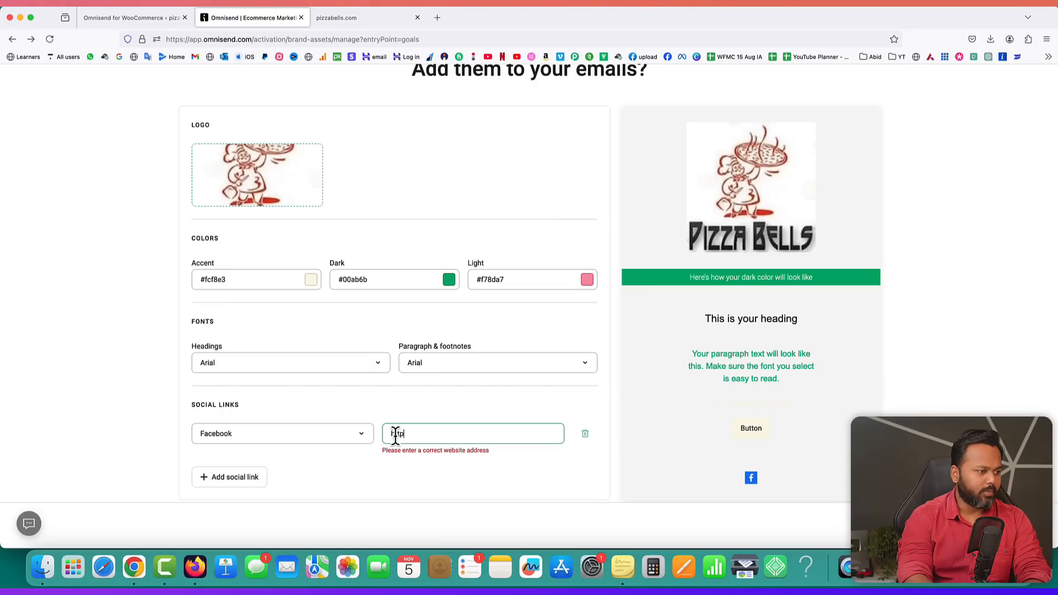
type("https://facebook.com/websoftglobal")
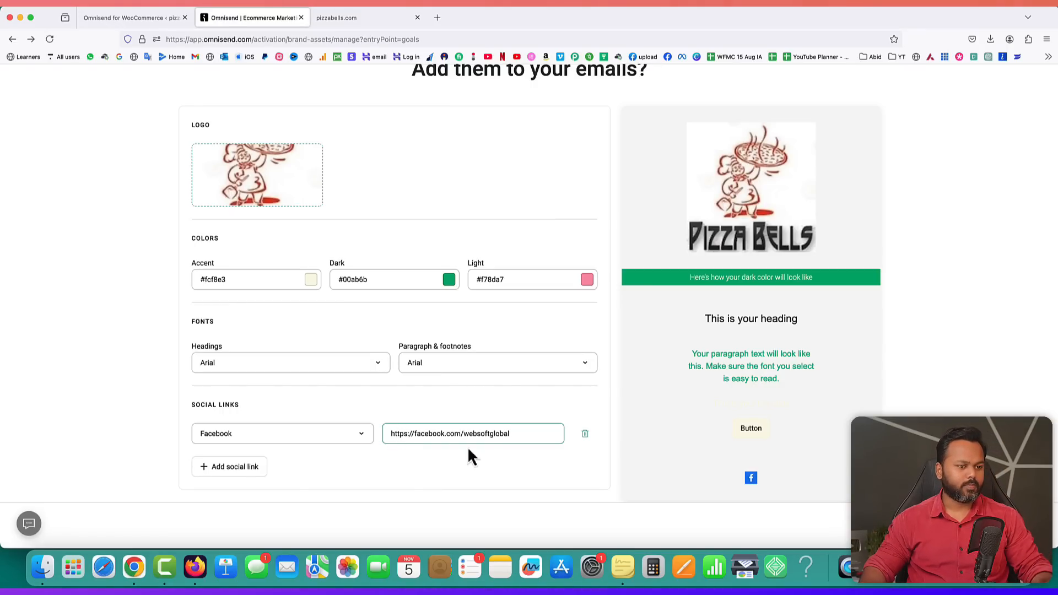
left_click(1015, 525)
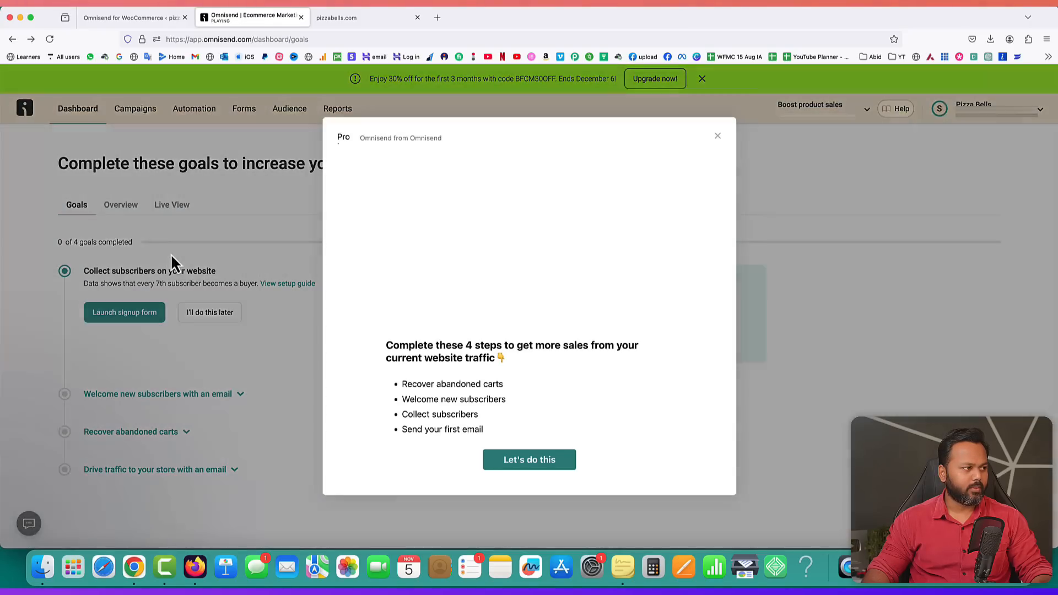
- Close the onboarding popup and point out the 0 of 4 goals and Collect subscribers goal
left_click(718, 136)
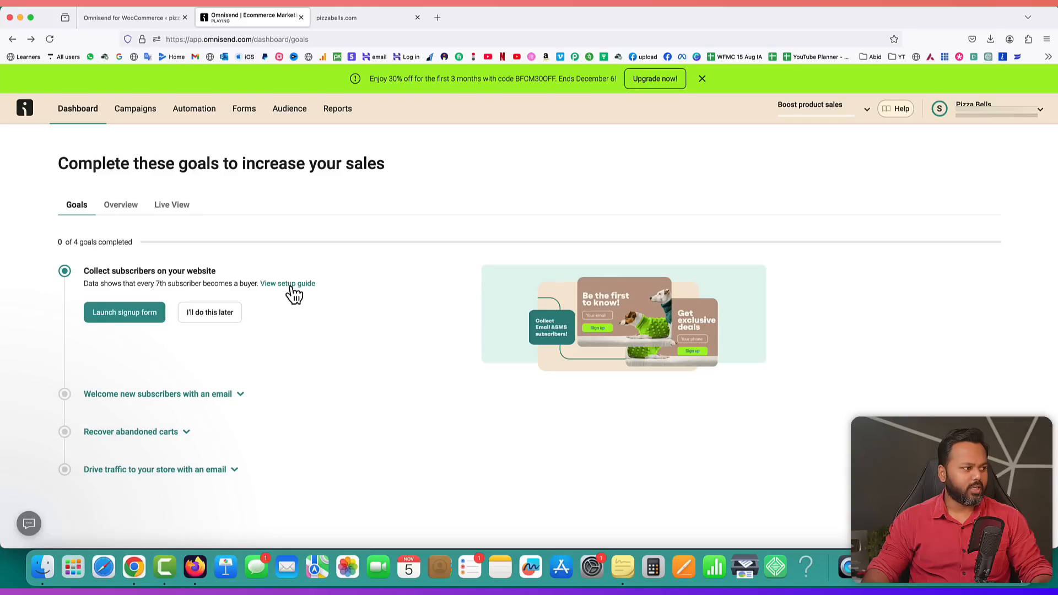
left_click_drag(59, 242, 129, 243)
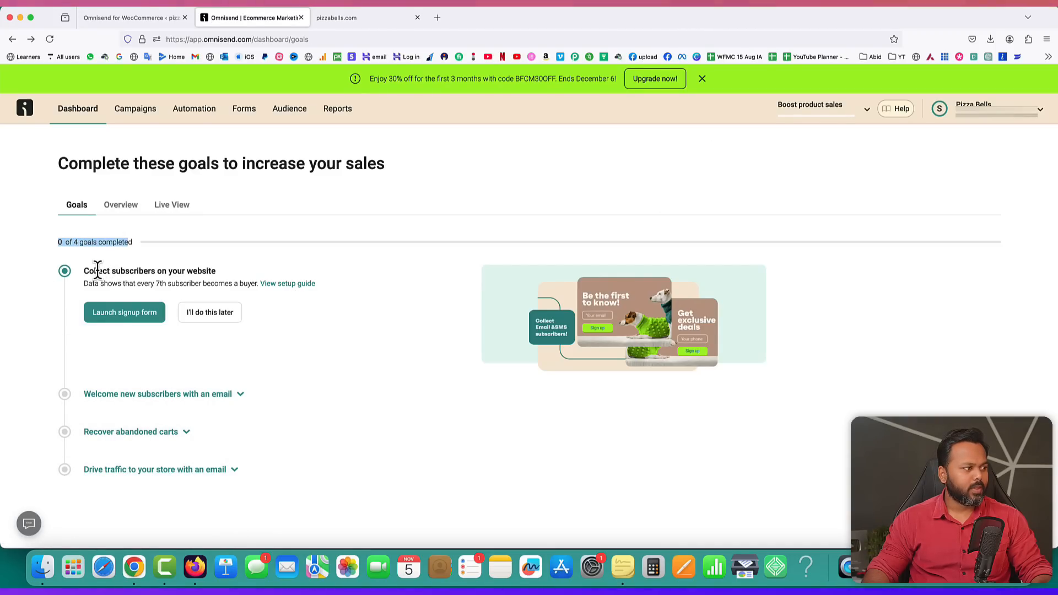
left_click_drag(84, 270, 218, 278)
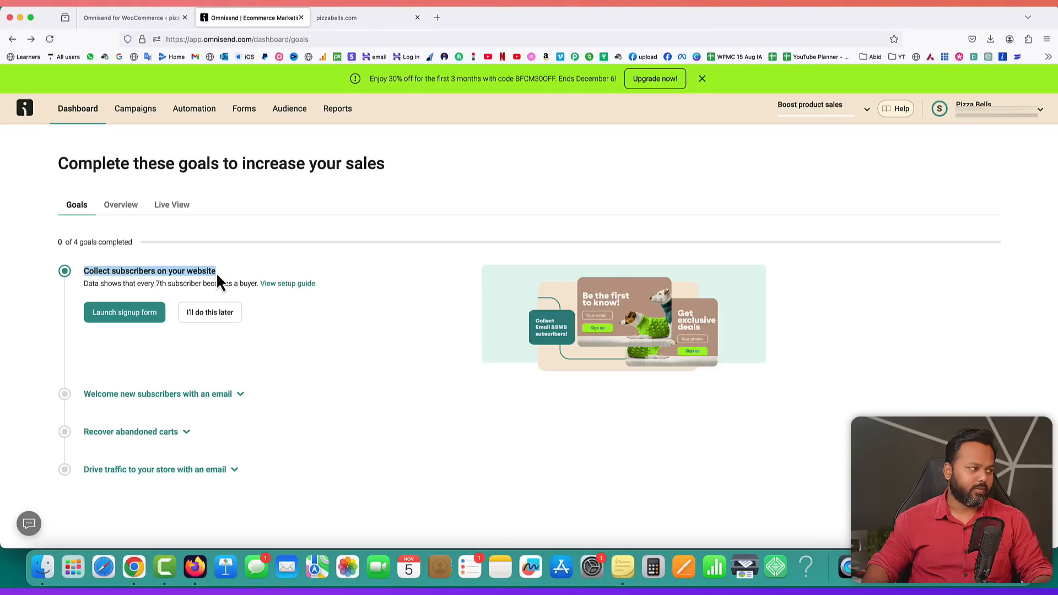
- Open the signup form editor, adding then removing a First name field
left_click(123, 314)
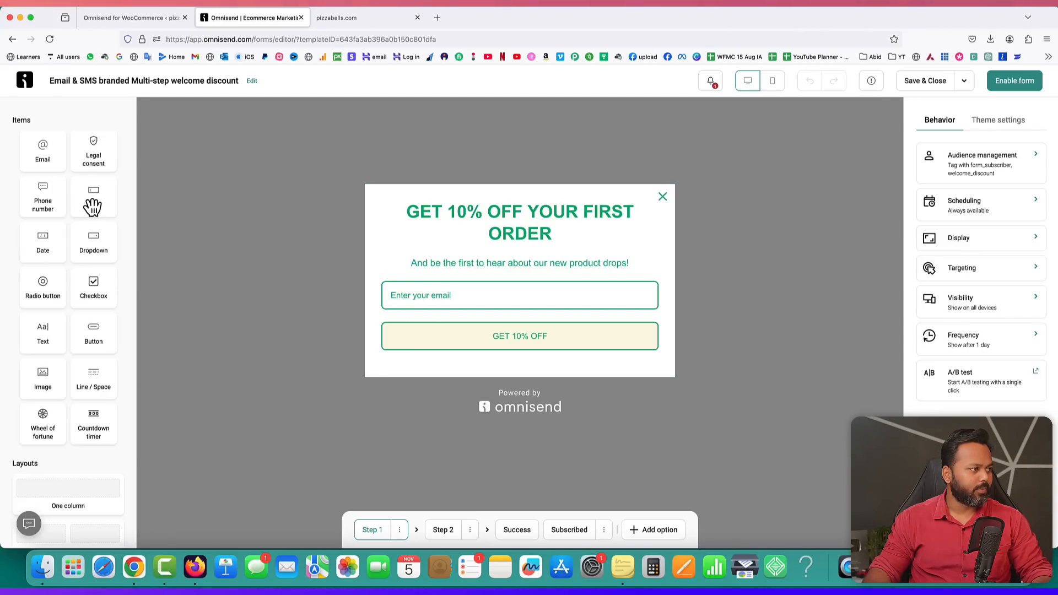
left_click_drag(93, 207, 427, 275)
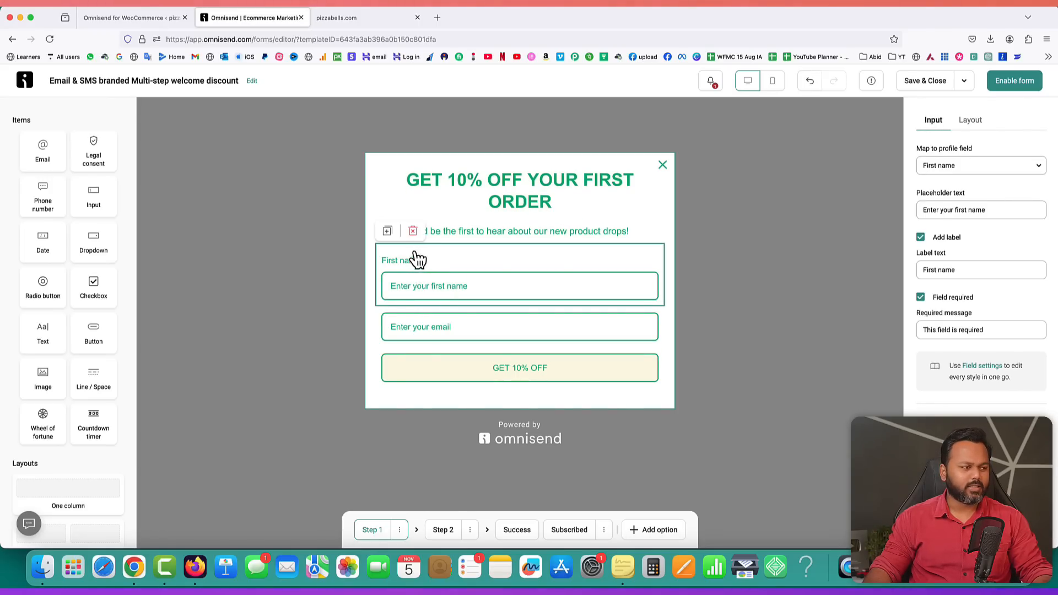
left_click(413, 231)
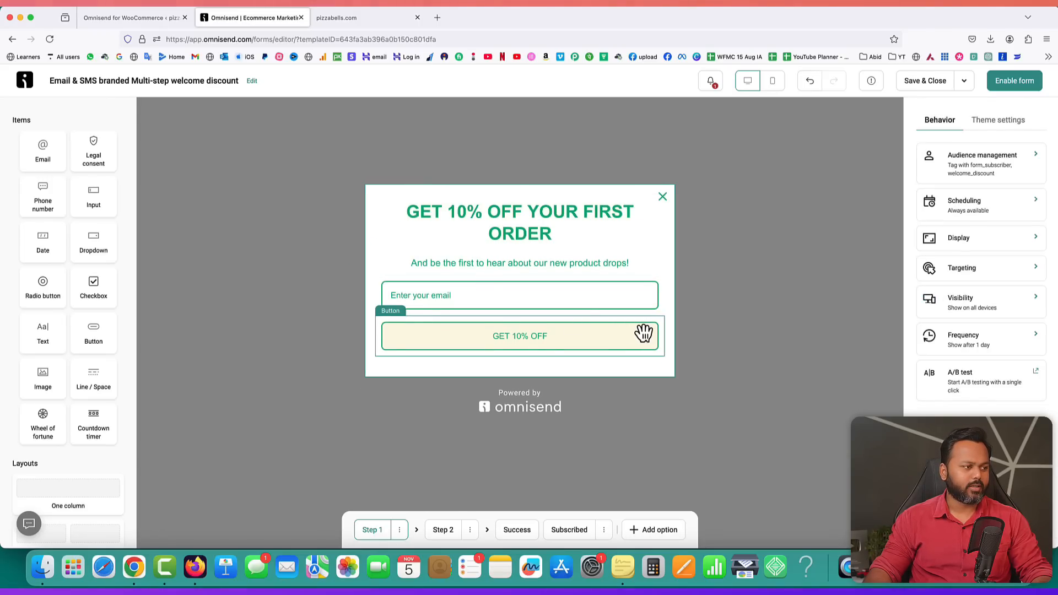
- Change the button text from GET 10% OFF to GET 20% OFF
left_click(527, 344)
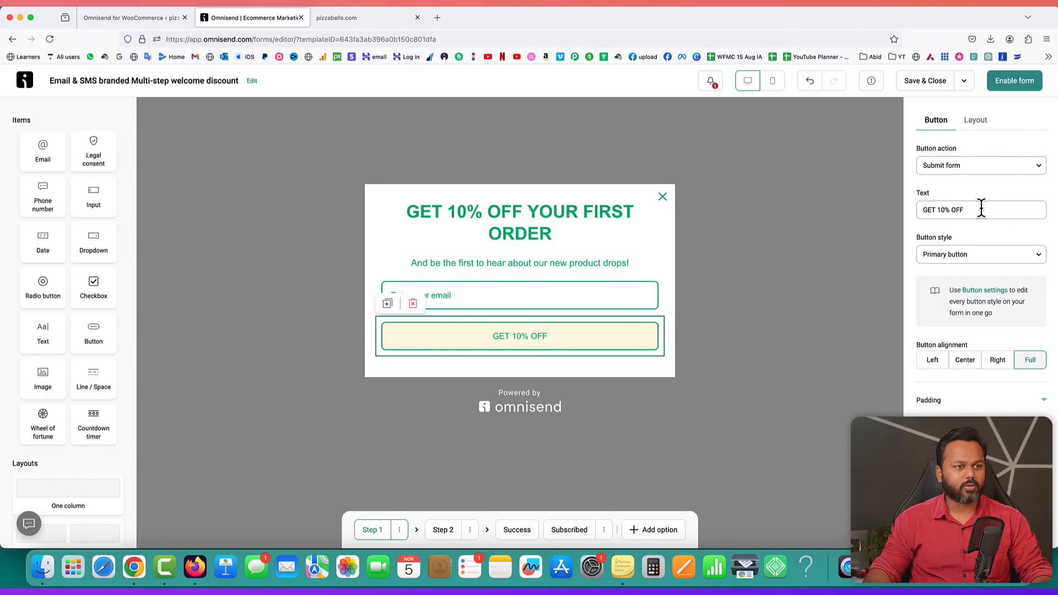
left_click_drag(981, 208, 919, 209)
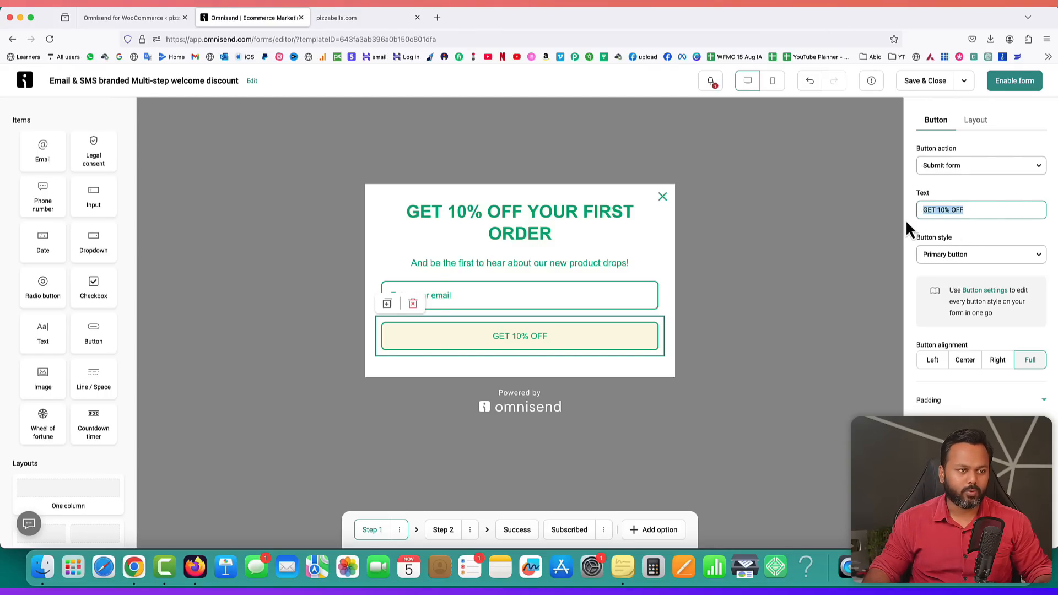
left_click(942, 210)
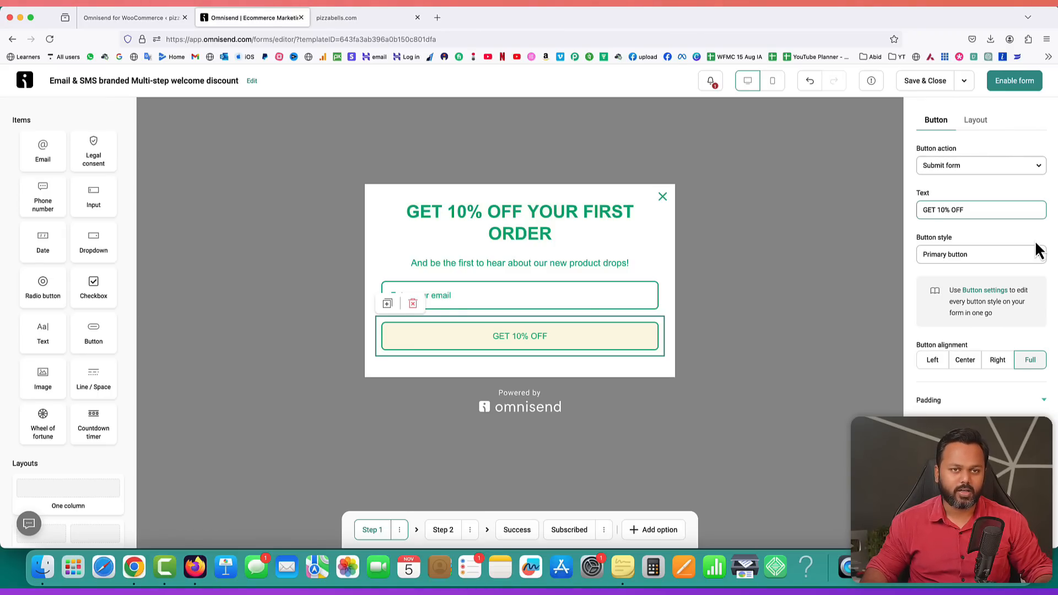
key("BackSpace")
type("2")
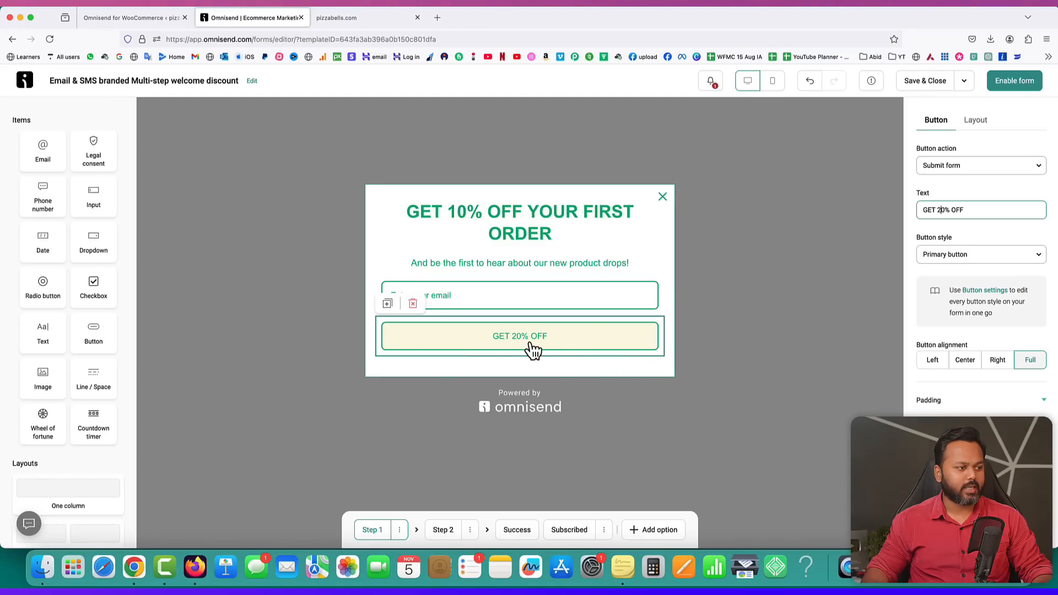
- Change the headline's 10% offer to 20%
left_click(511, 223)
left_click(456, 212)
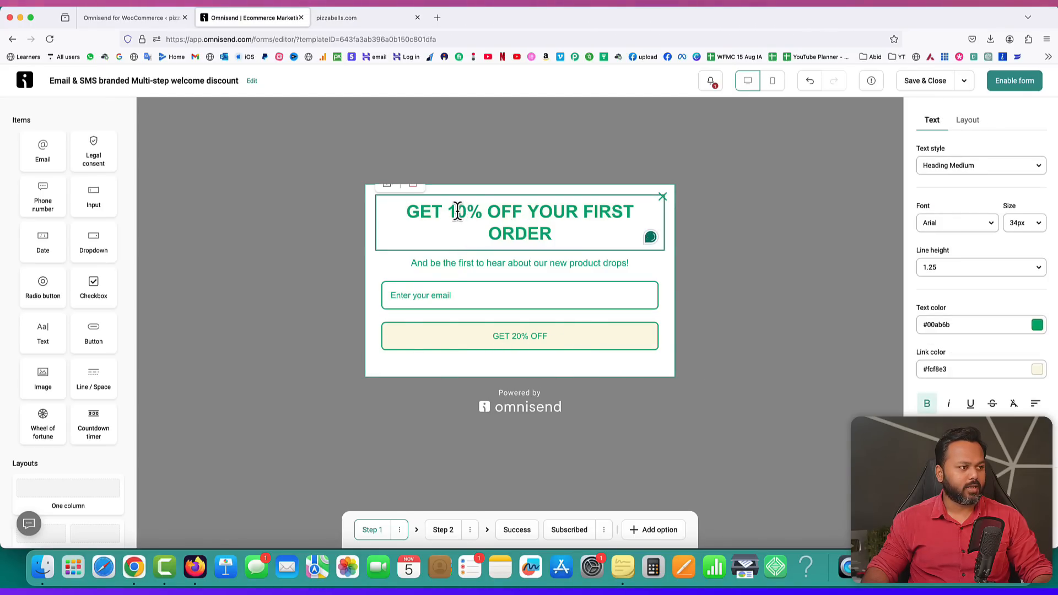
key("BackSpace")
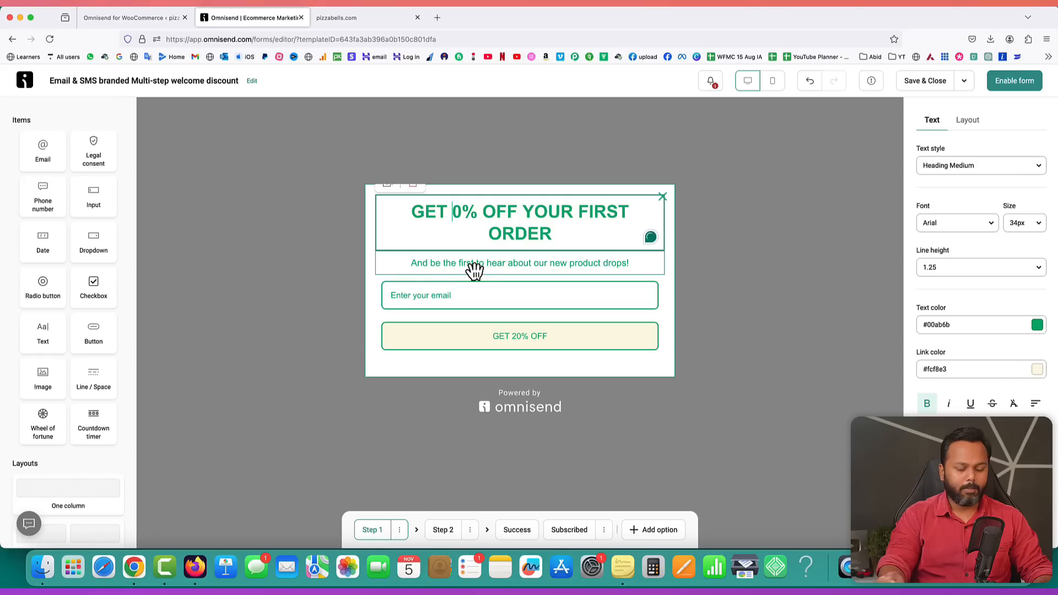
type("2")
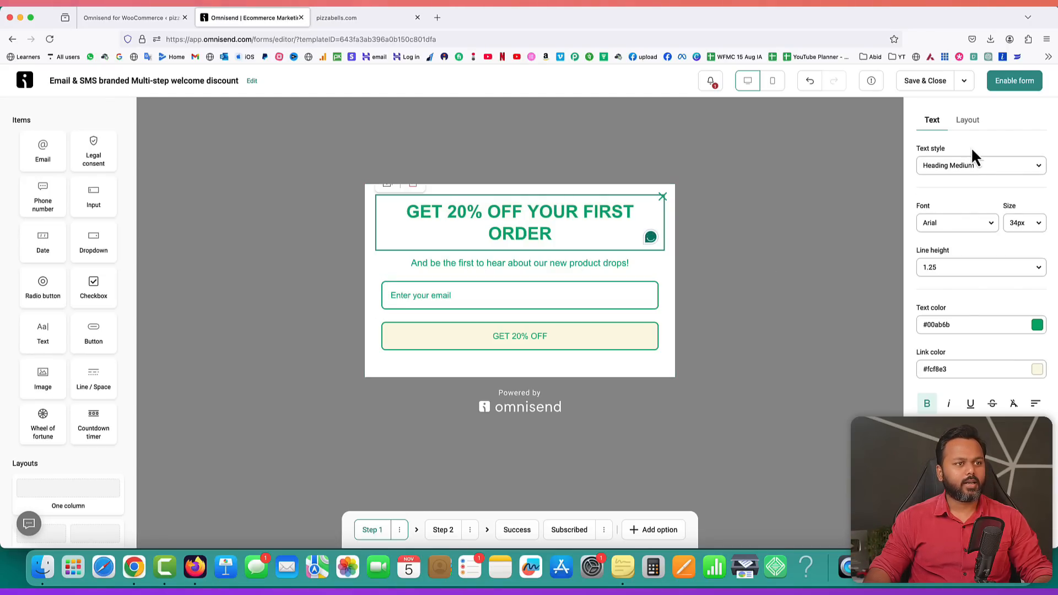
- Try enabling the form, note the missing privacy policy link issue, then go to WordPress admin
left_click(1014, 83)
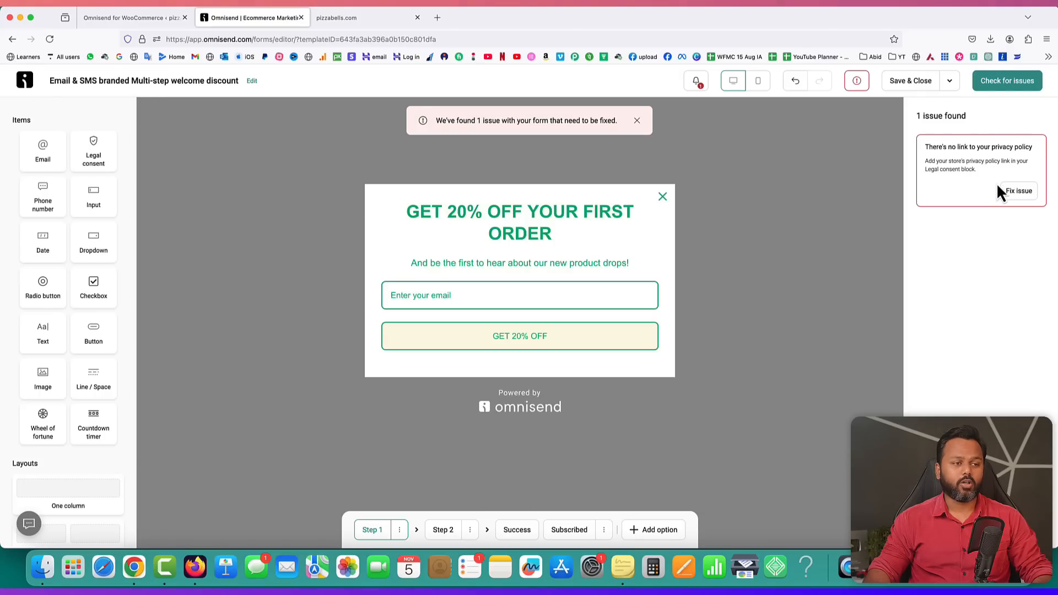
left_click_drag(927, 146, 1020, 146)
left_click(995, 146)
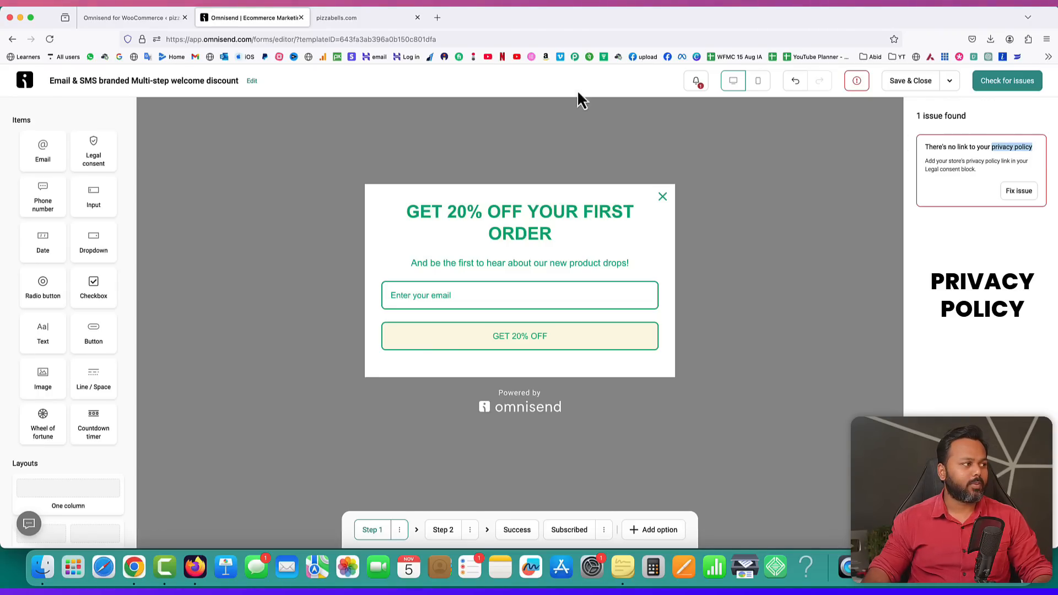
left_click(143, 17)
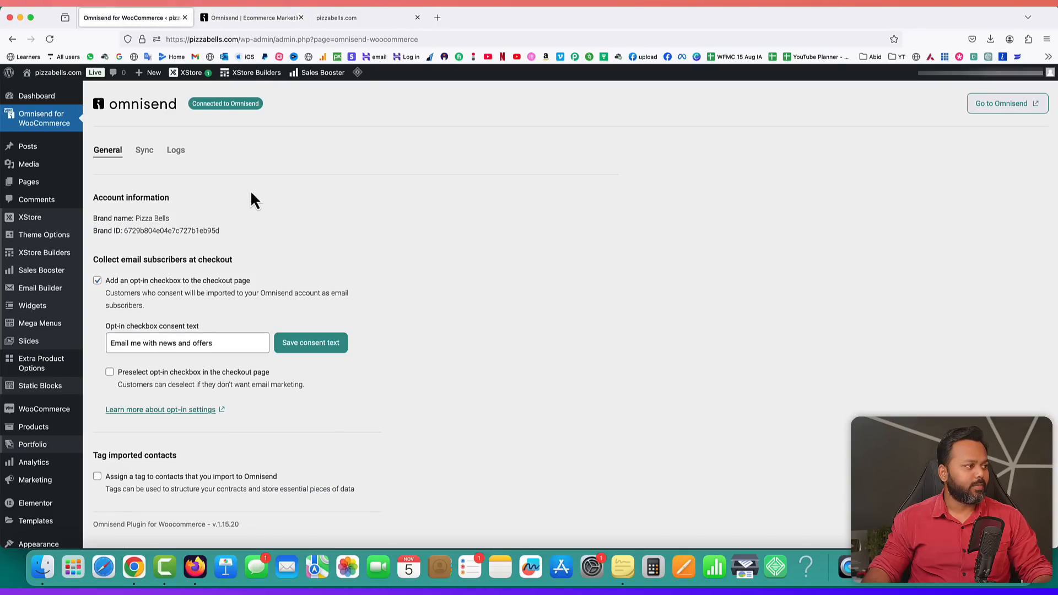
- Publish the draft Privacy Policy page from the Pages list
mouse_move(44, 187)
left_click(108, 185)
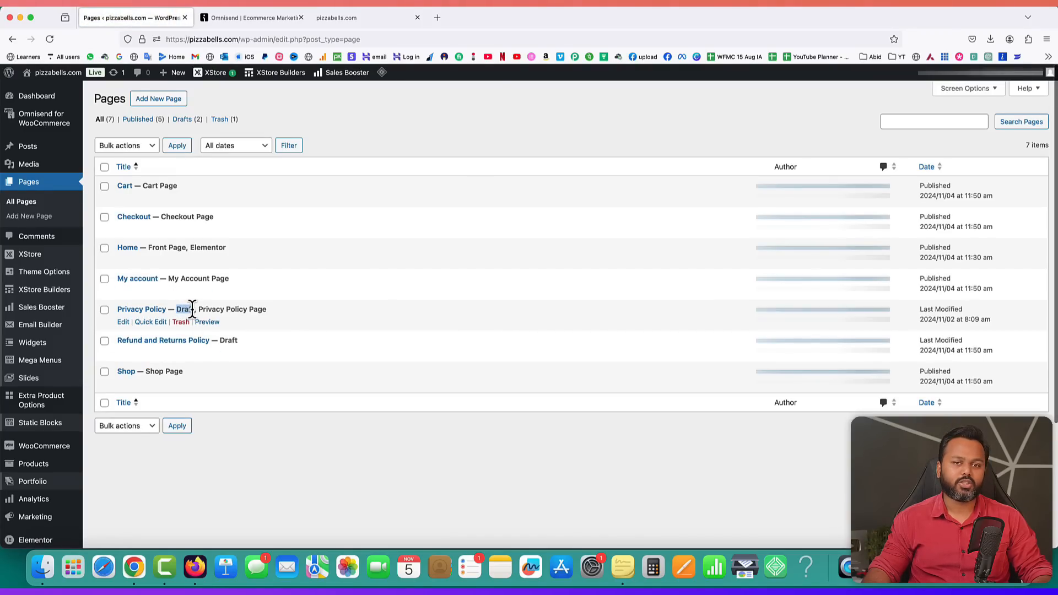
left_click(123, 324)
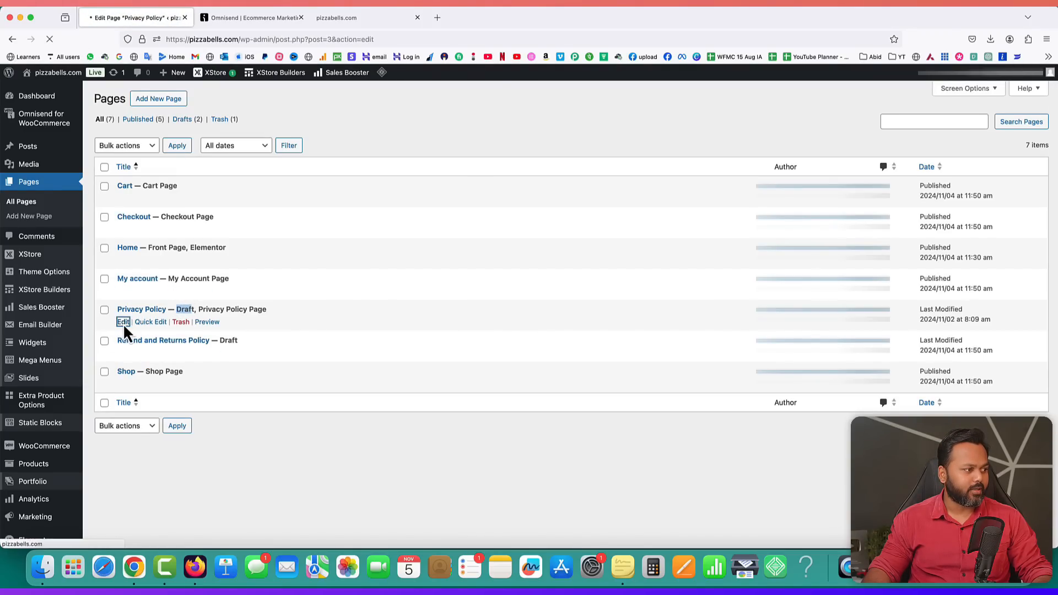
scroll(407, 377, "down", 3)
scroll(407, 377, "down", 6)
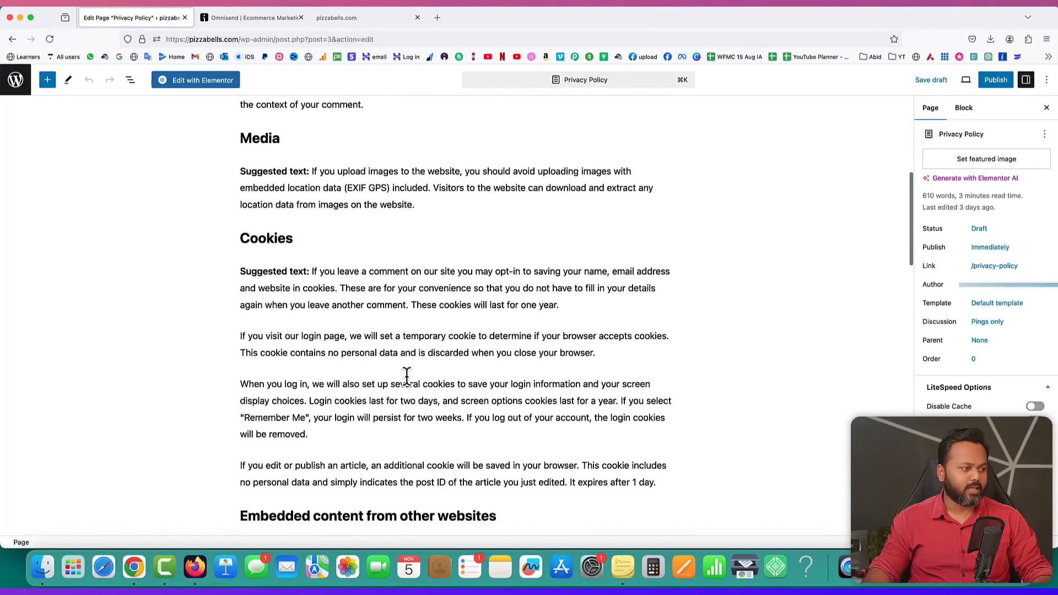
scroll(409, 386, "up", 10)
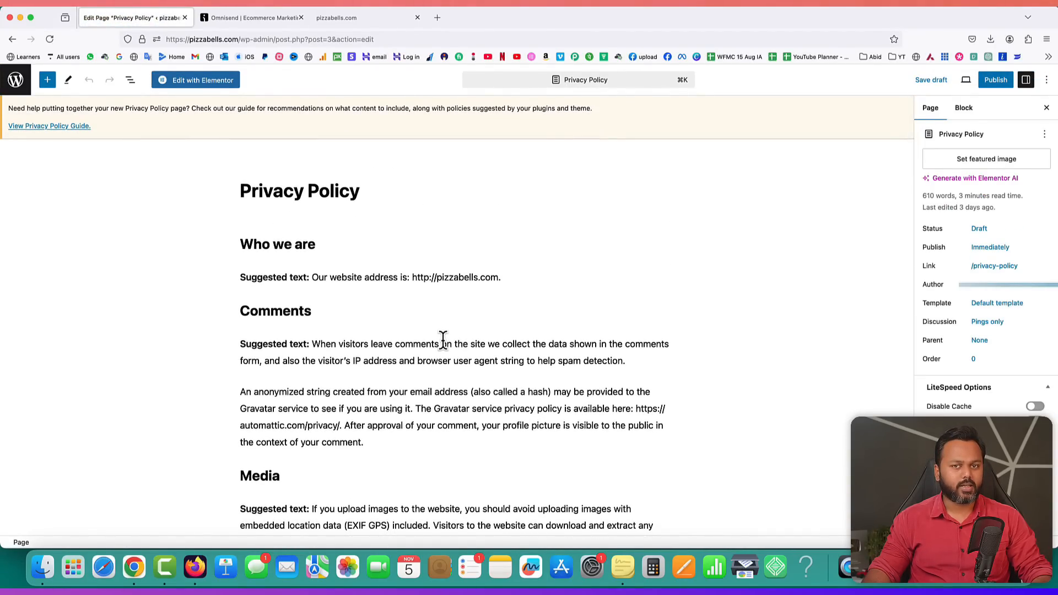
left_click(996, 82)
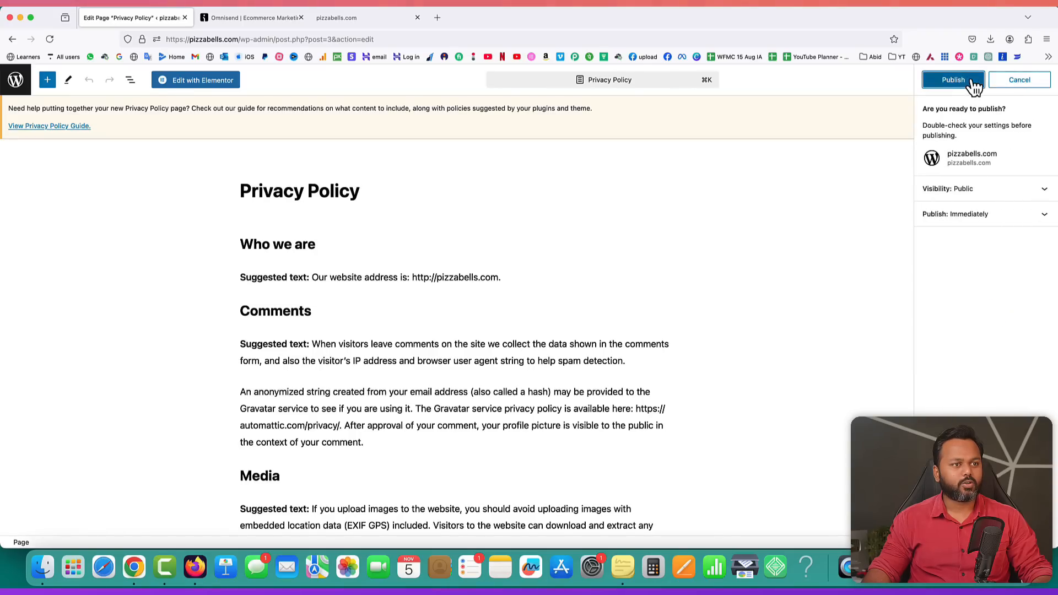
left_click(968, 80)
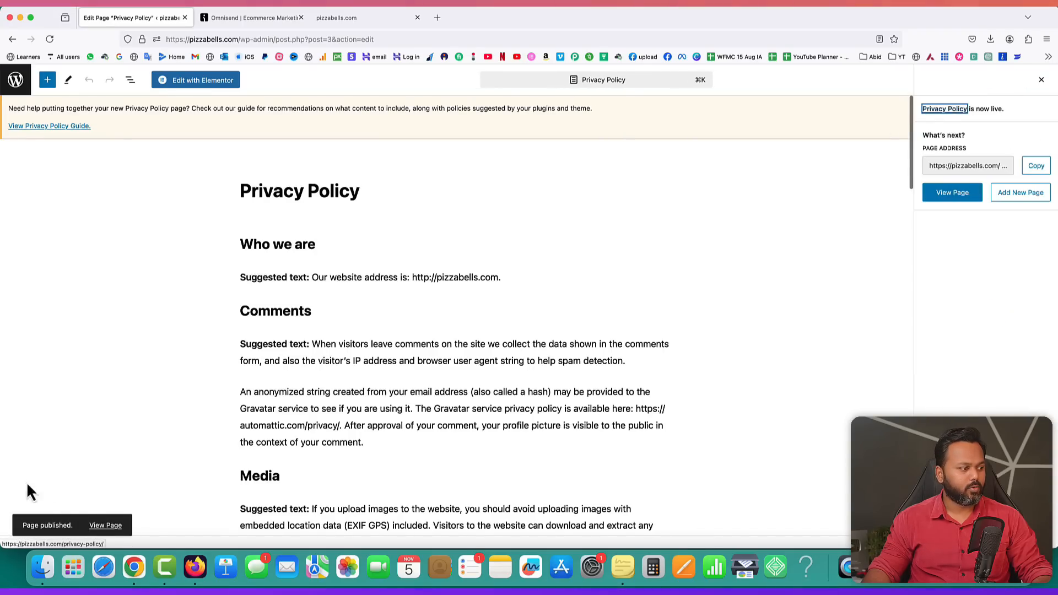
- Open the live Privacy Policy page, copy its URL, and return to the Omnisend editor
right_click(106, 525)
left_click(139, 397)
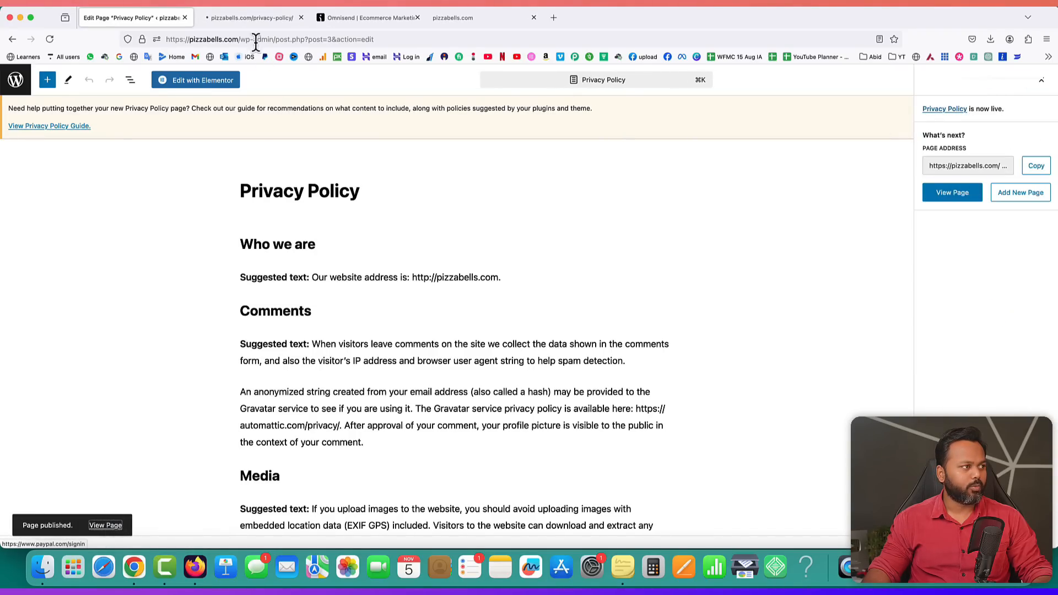
left_click(248, 17)
left_click(228, 39)
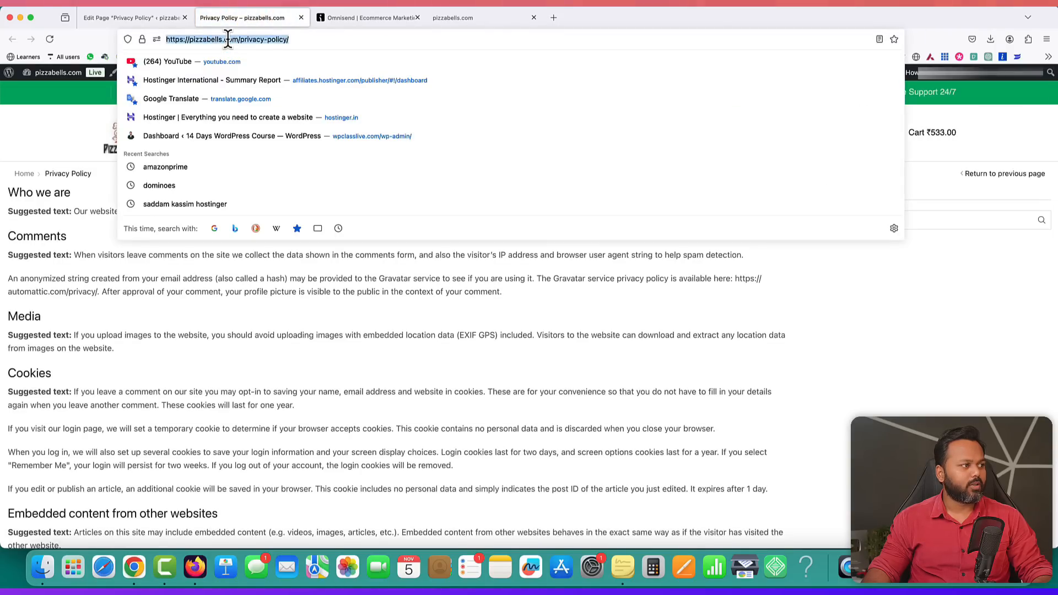
right_click(228, 40)
left_click(241, 86)
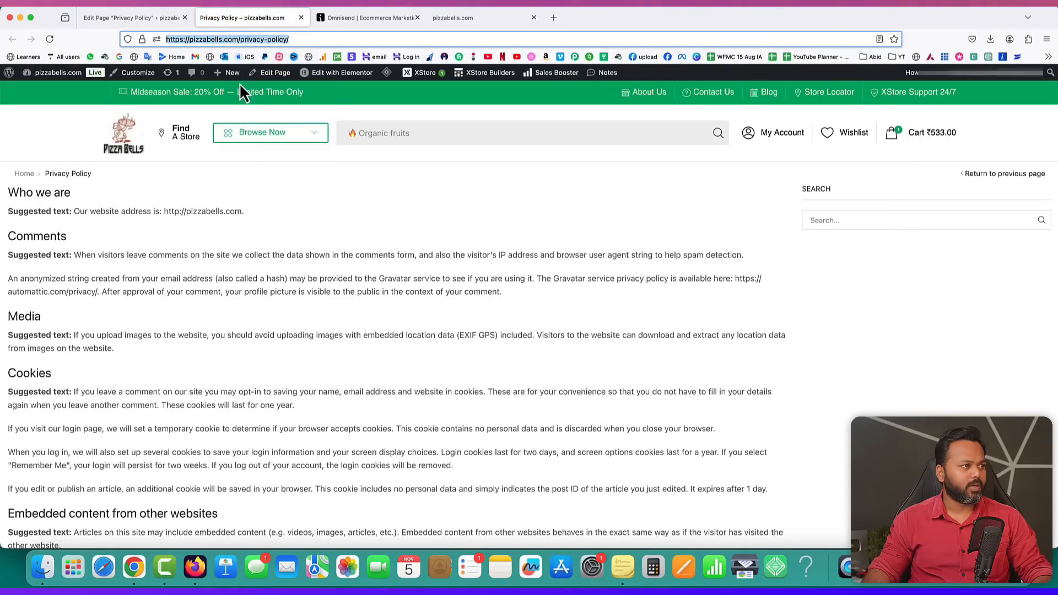
left_click(370, 17)
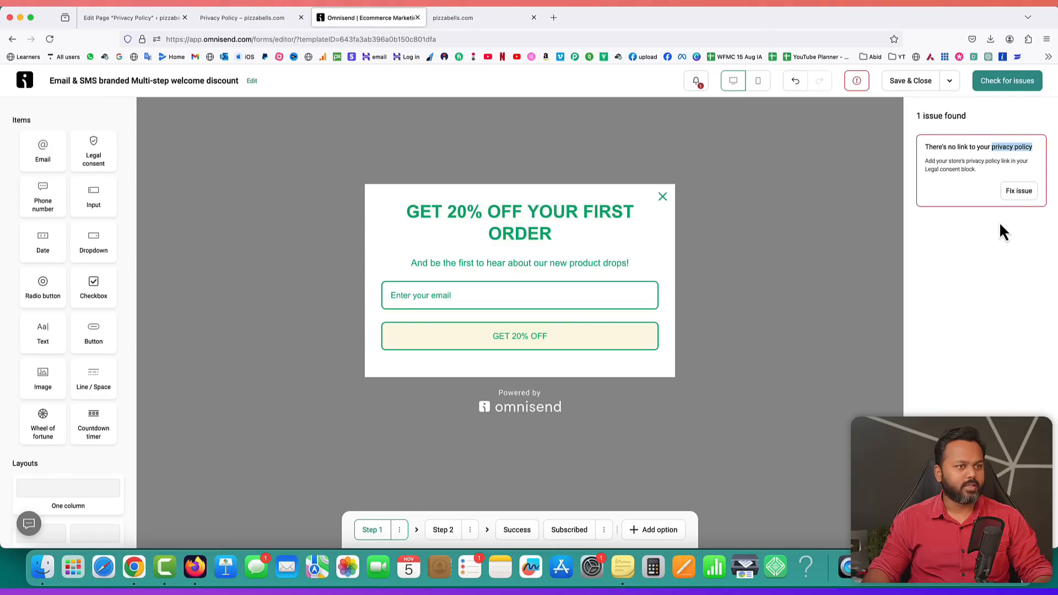
- Paste the privacy policy URL into the form's consent link, pass the issue check, and enable the signup form
left_click(1017, 192)
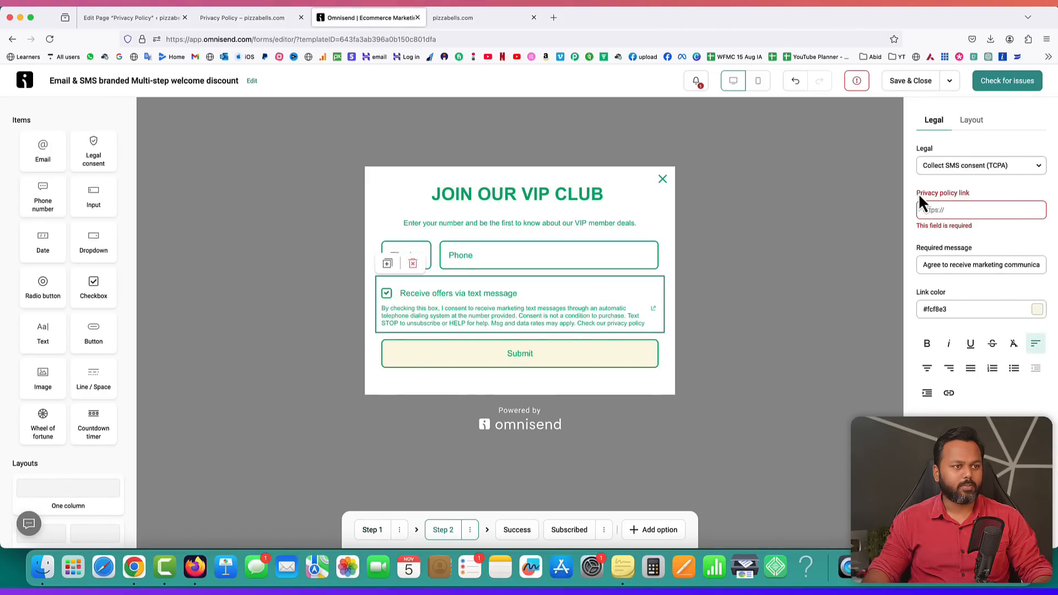
left_click(952, 209)
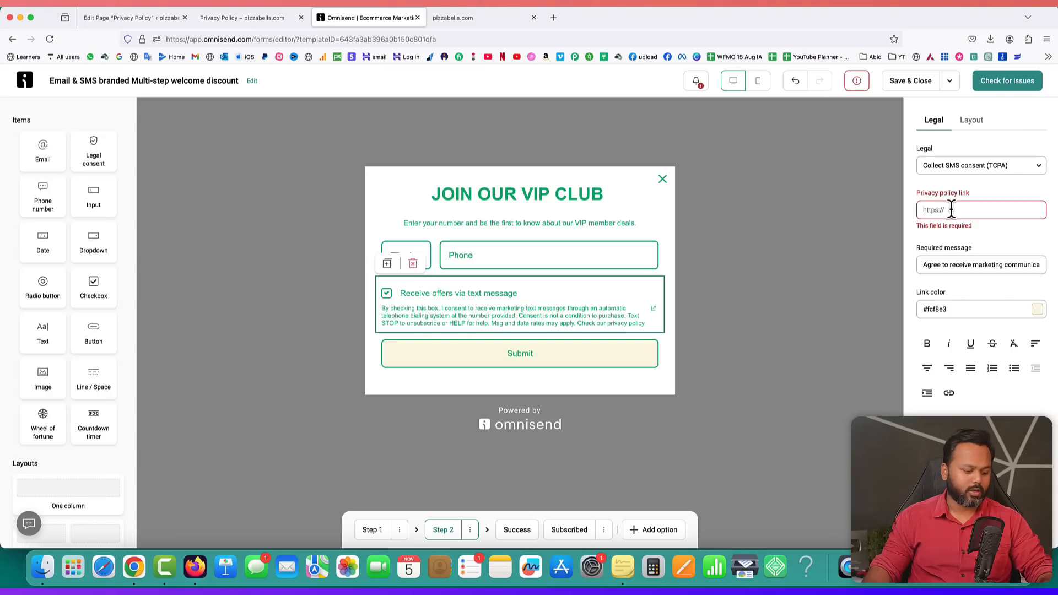
key("super+v")
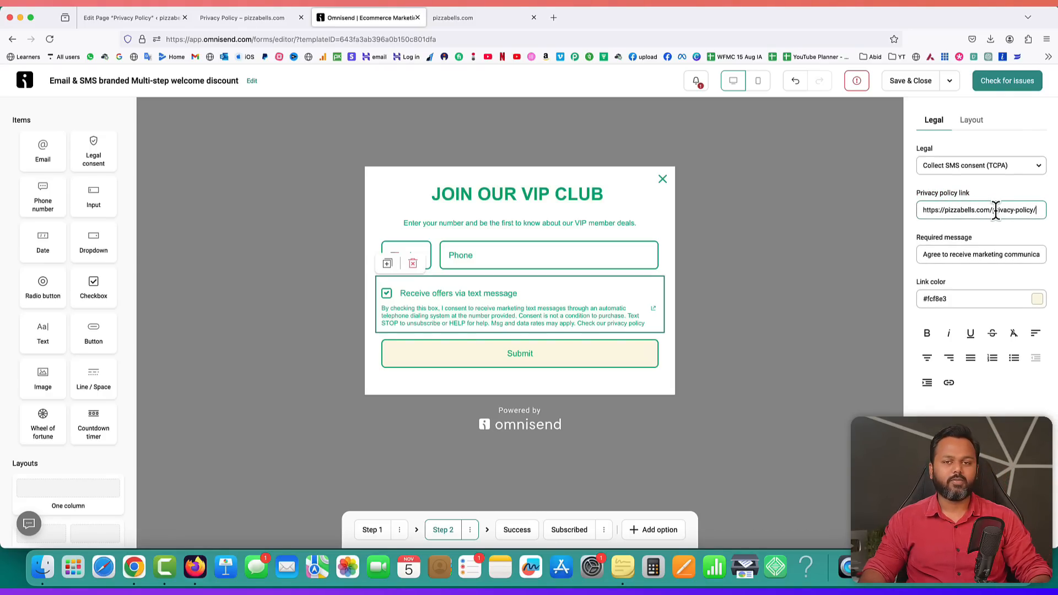
left_click(1010, 88)
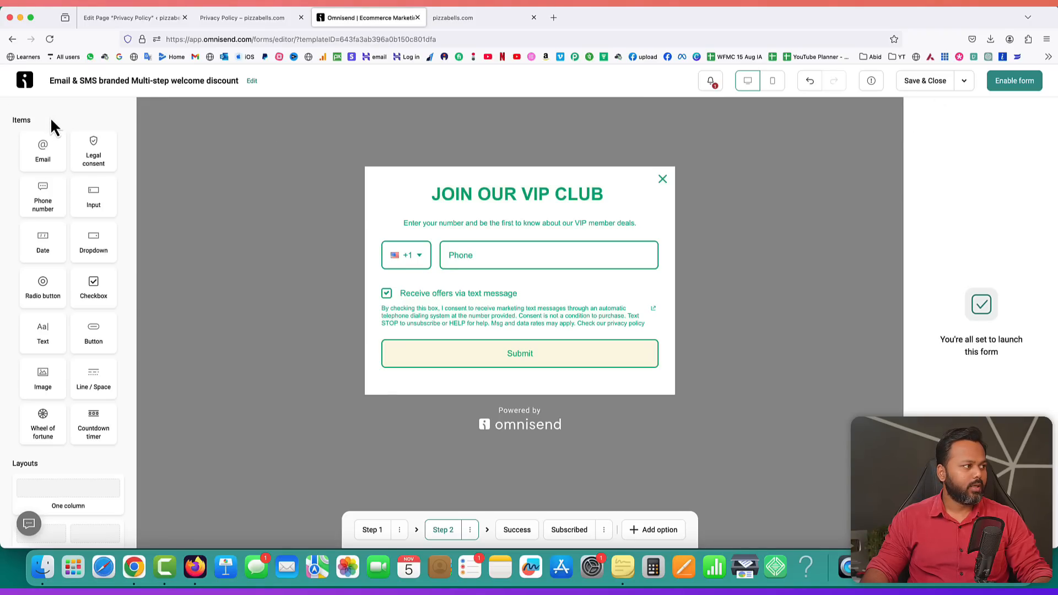
left_click(571, 205)
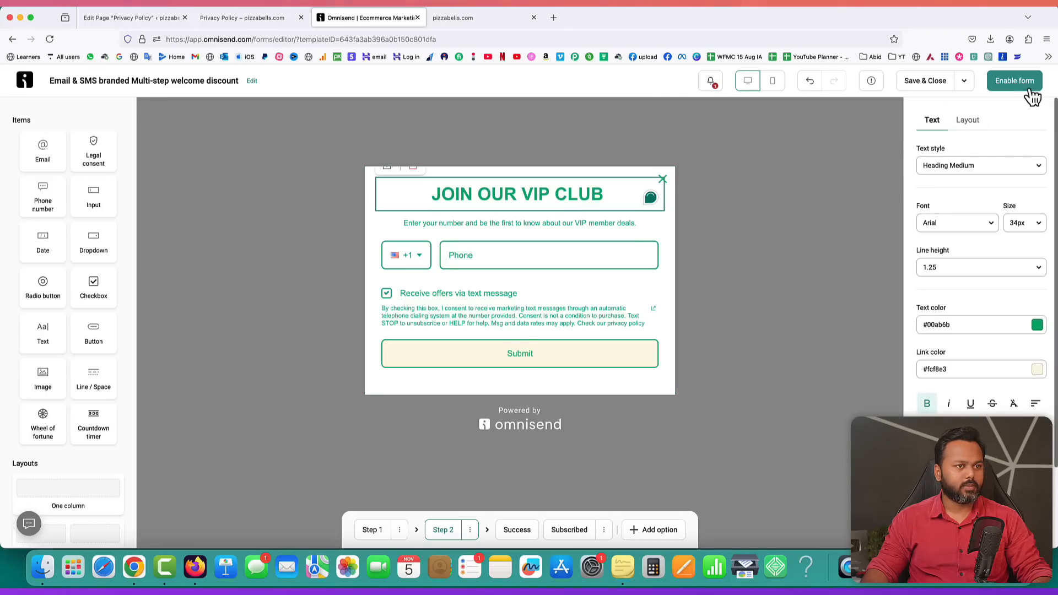
left_click(1006, 82)
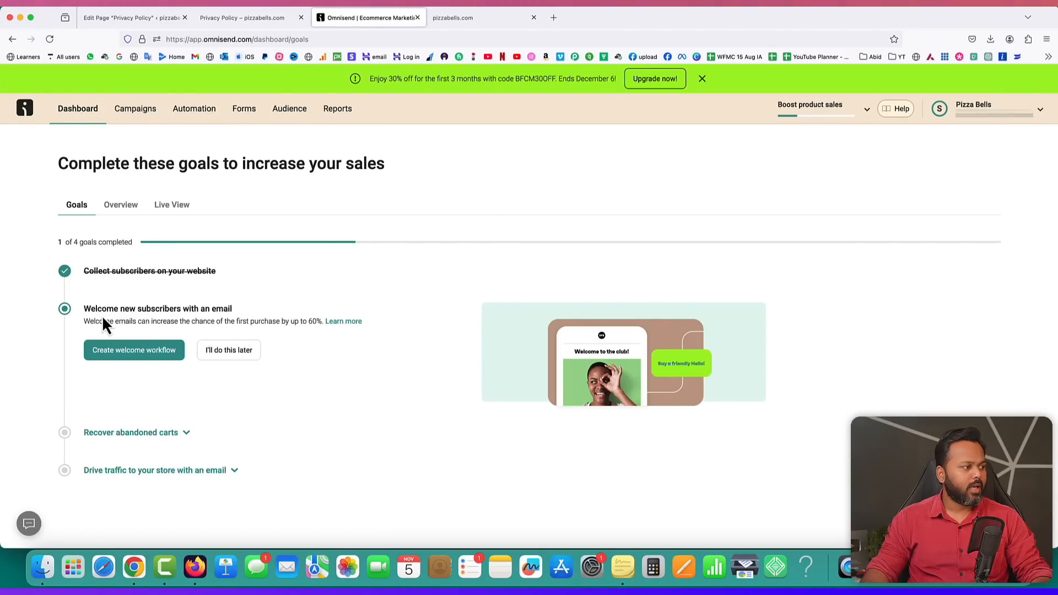
- Start the Welcome workflow setup from the 'Welcome new subscribers with an email' goal
left_click_drag(84, 309, 229, 309)
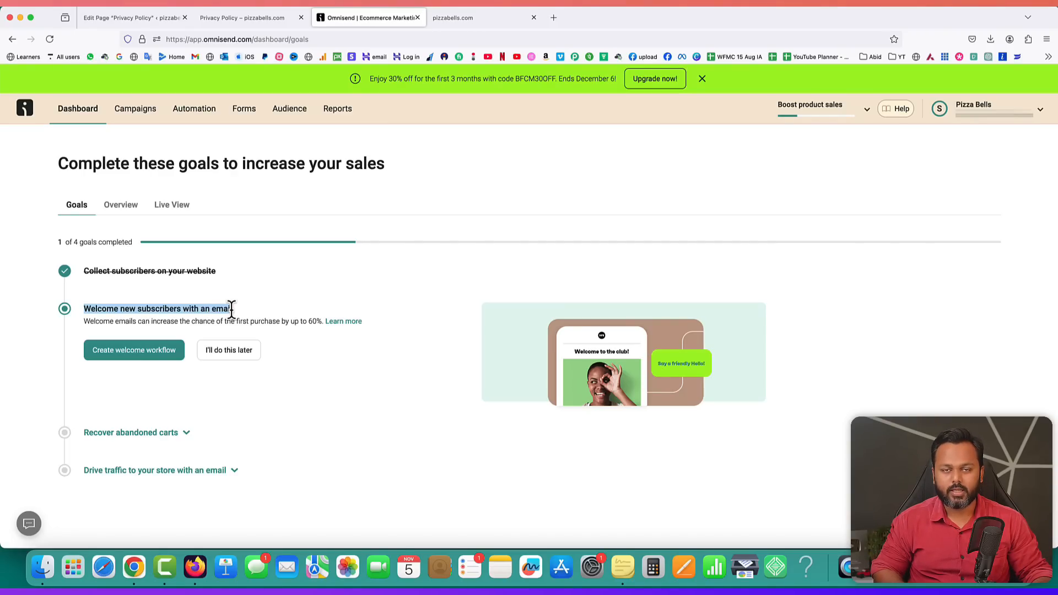
left_click(132, 352)
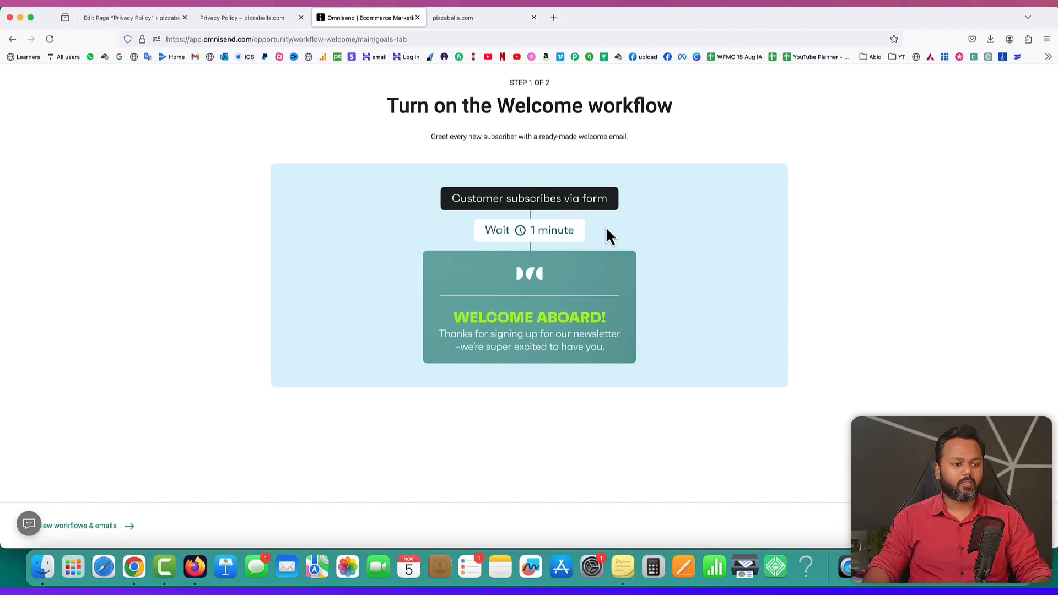
- Finish enabling the Welcome workflow and open it in the editor to view its subscribe trigger filters
left_click(1014, 526)
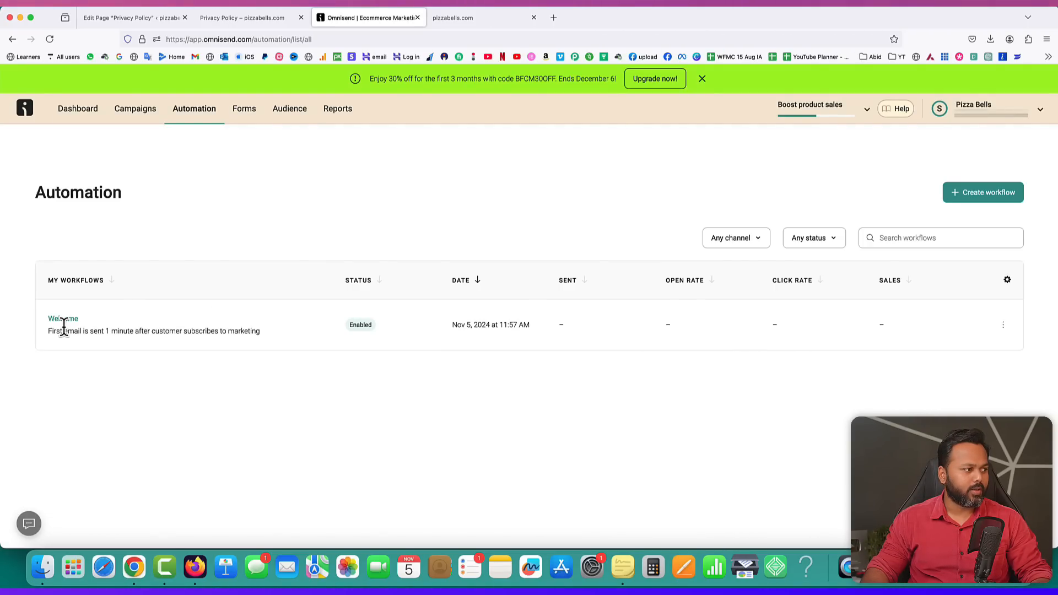
left_click(1004, 326)
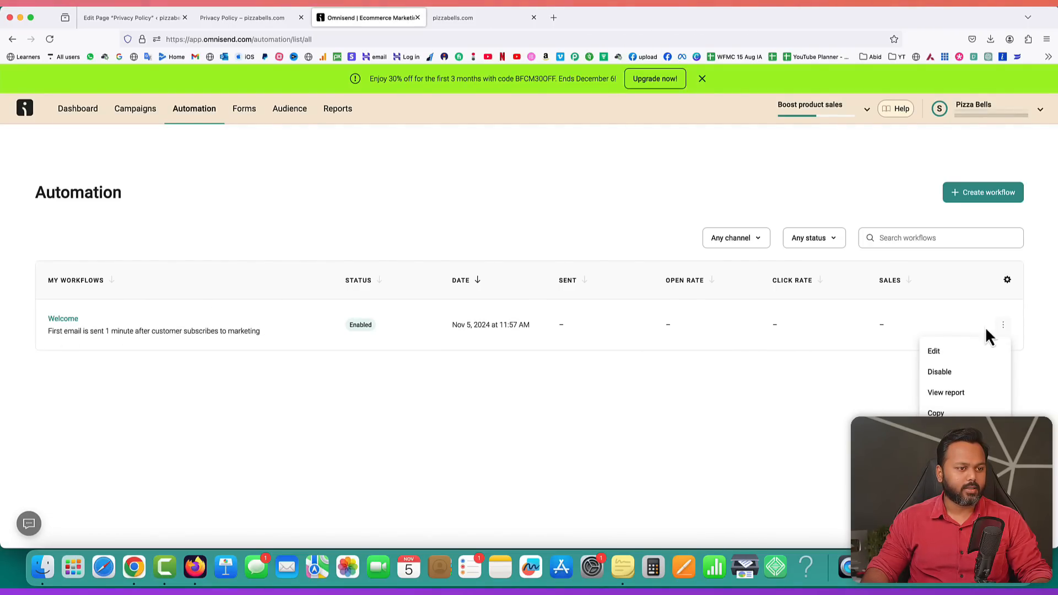
left_click(932, 348)
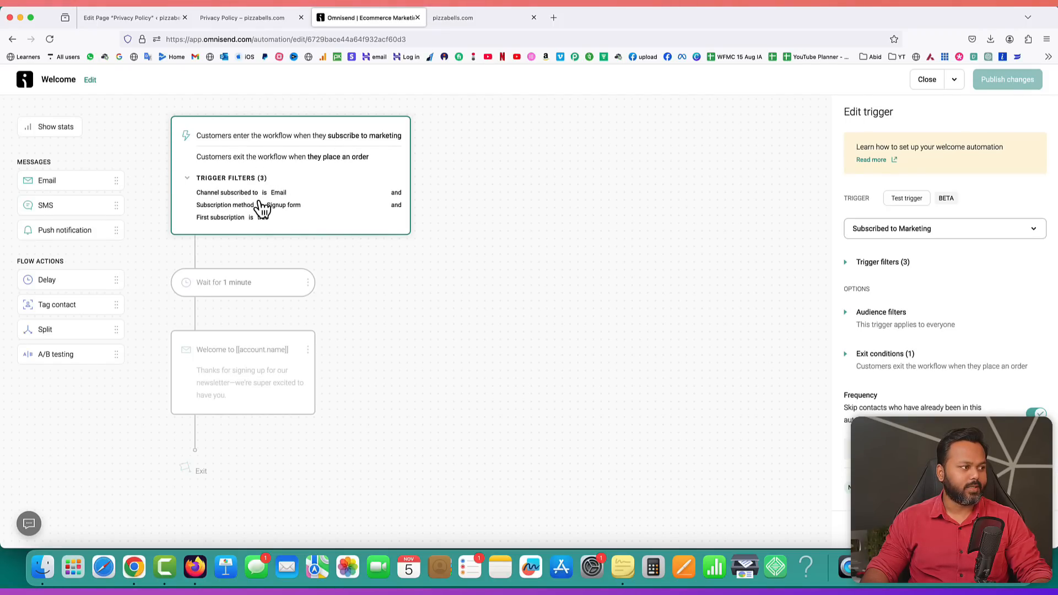
mouse_move(203, 197)
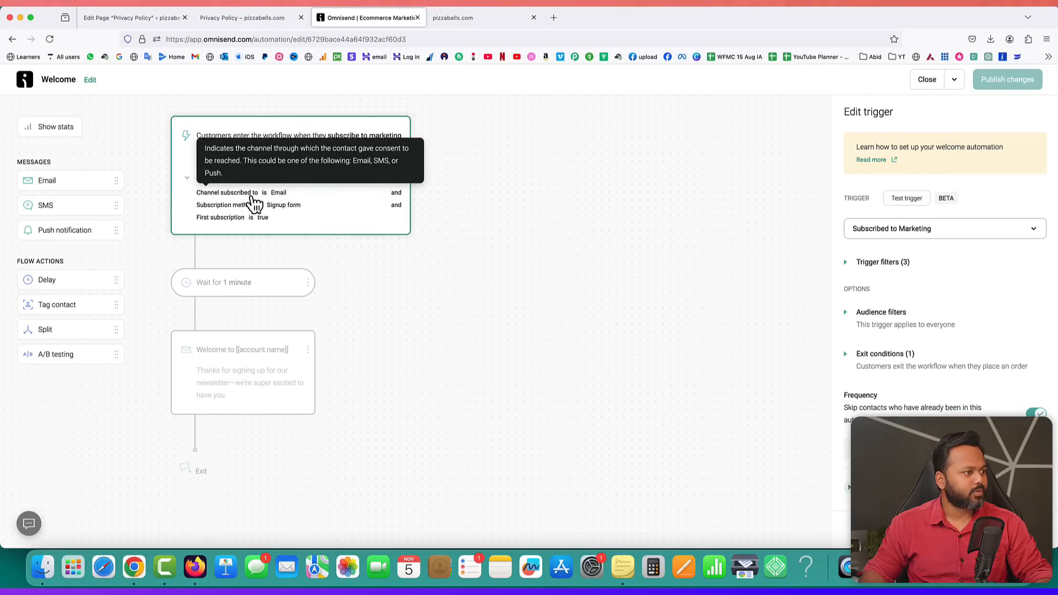
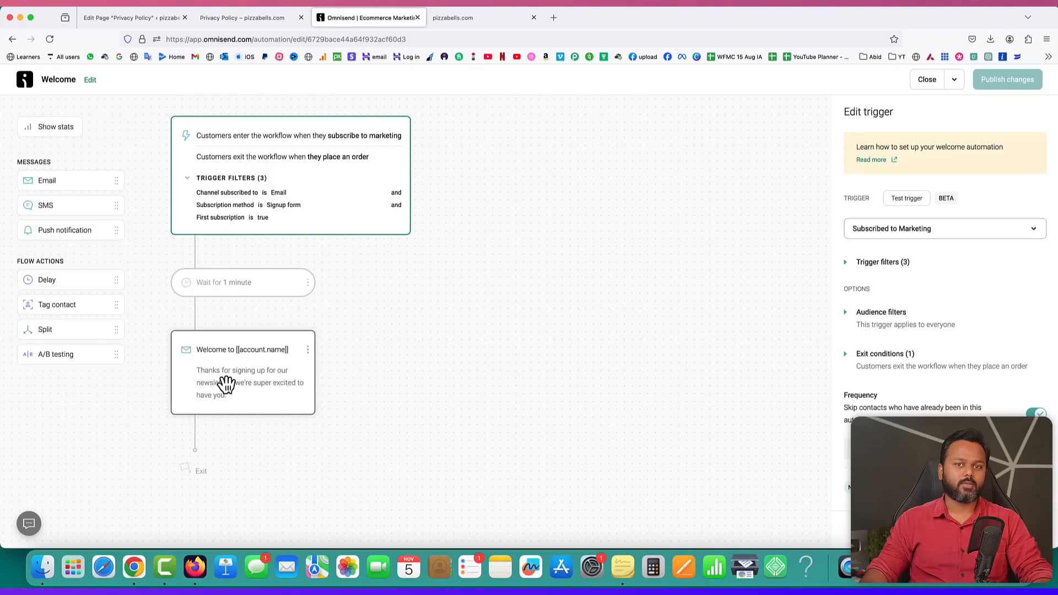
- Change the Welcome workflow's wait delay to 5 minutes
left_click(228, 294)
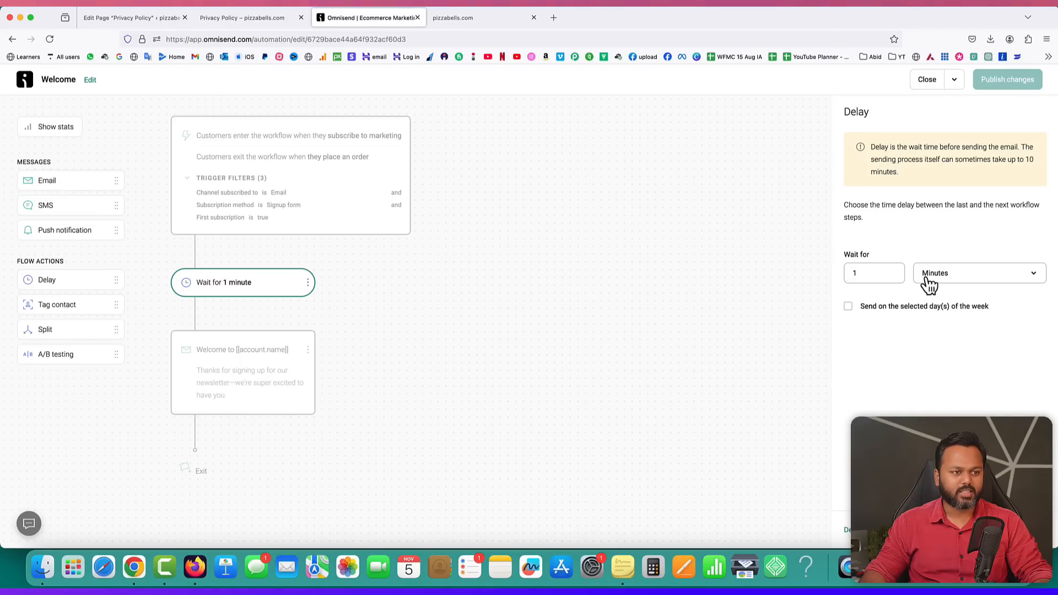
double_click(874, 274)
type("5")
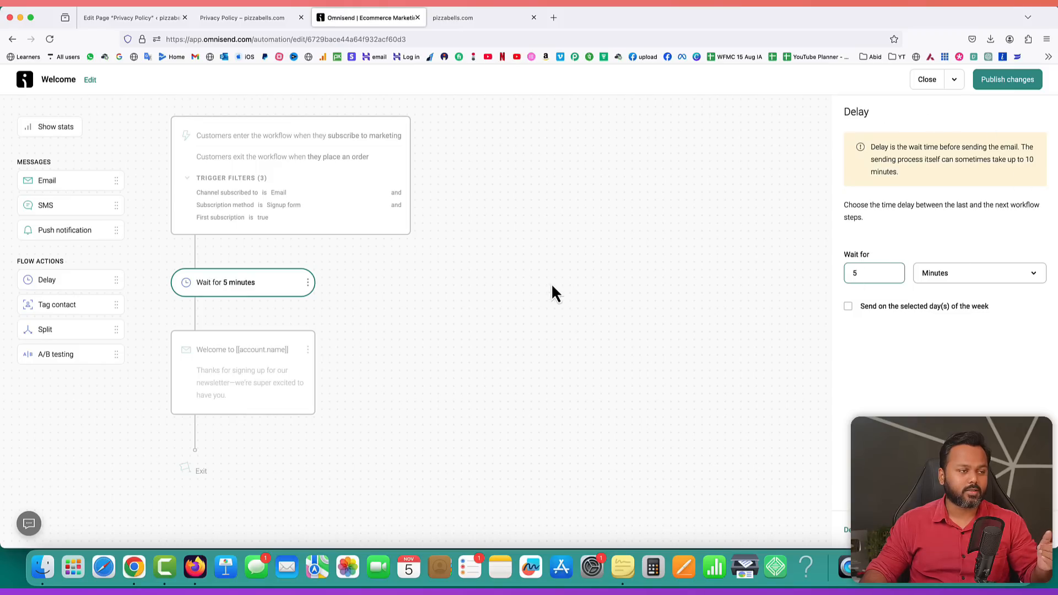
left_click(418, 303)
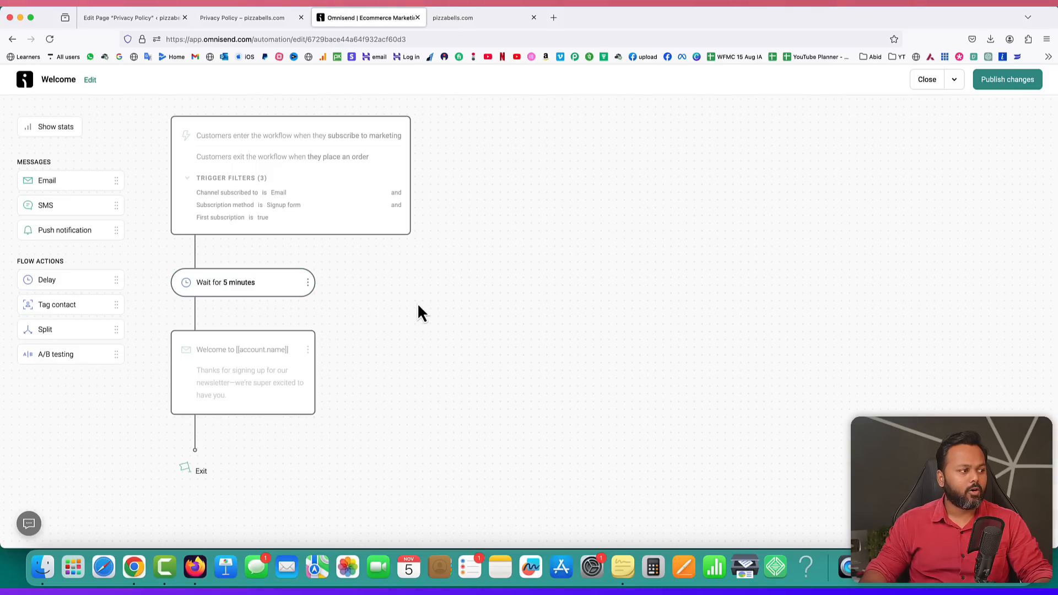
- Review the welcome email, then publish the changes, letting existing contacts finish the workflow
left_click(241, 371)
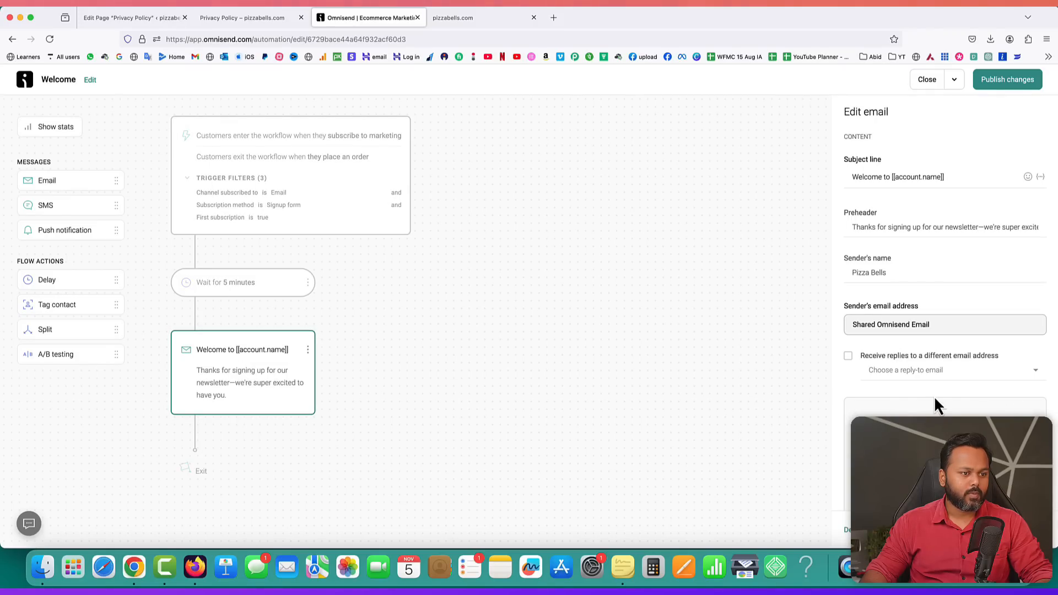
scroll(934, 395, "down", 5)
scroll(961, 339, "up", 2)
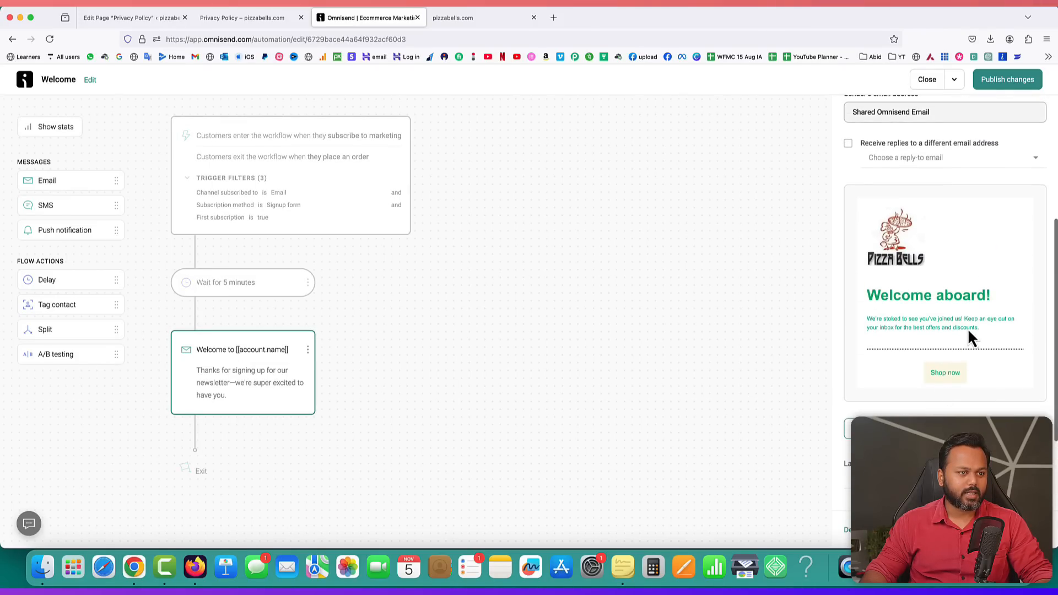
scroll(966, 326, "up", 4)
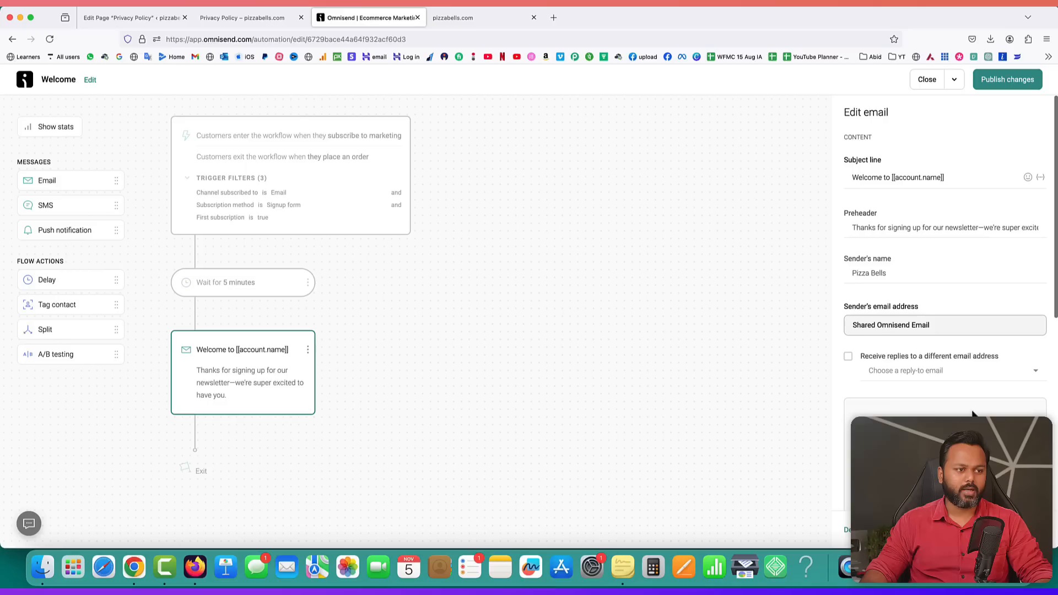
scroll(972, 415, "down", 4)
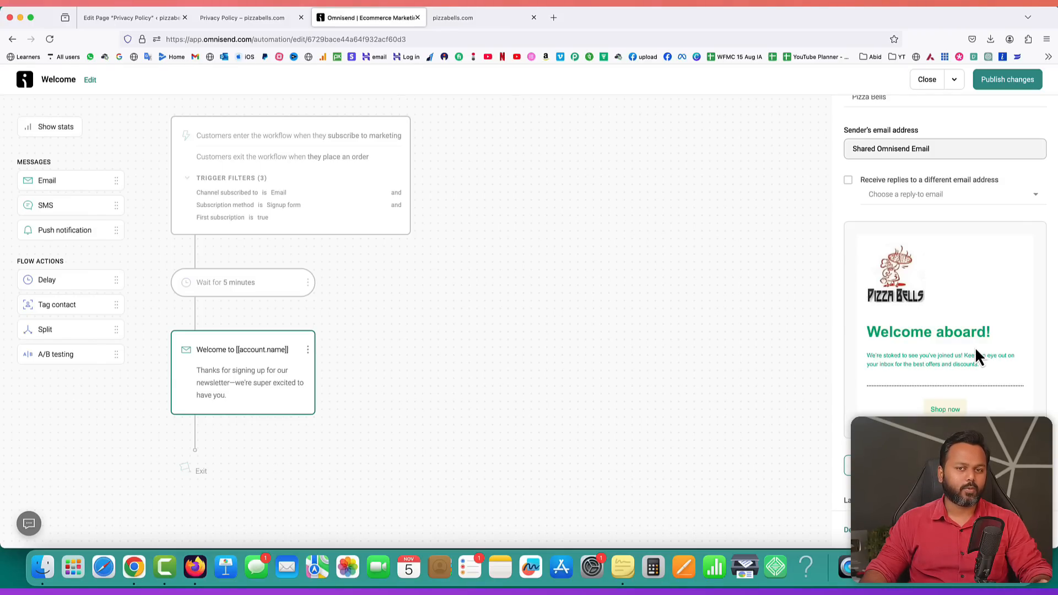
scroll(974, 346, "up", 4)
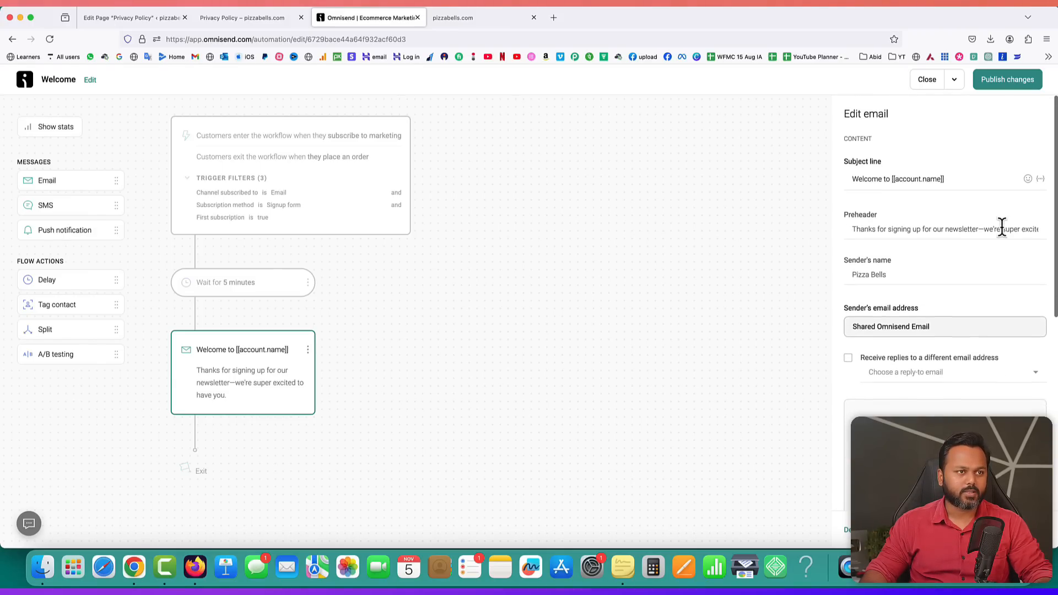
left_click(1009, 83)
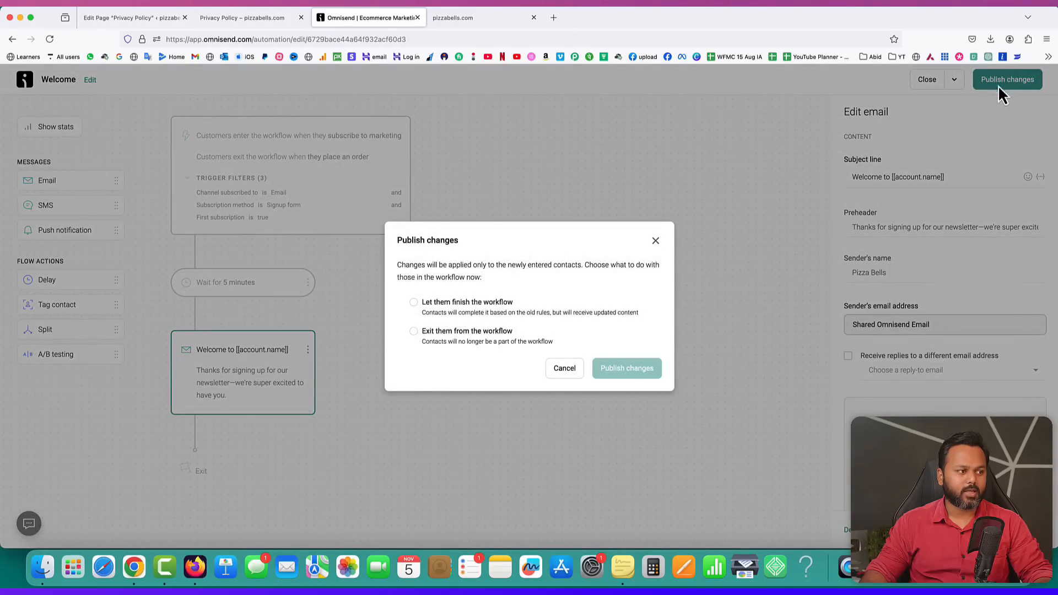
left_click(422, 306)
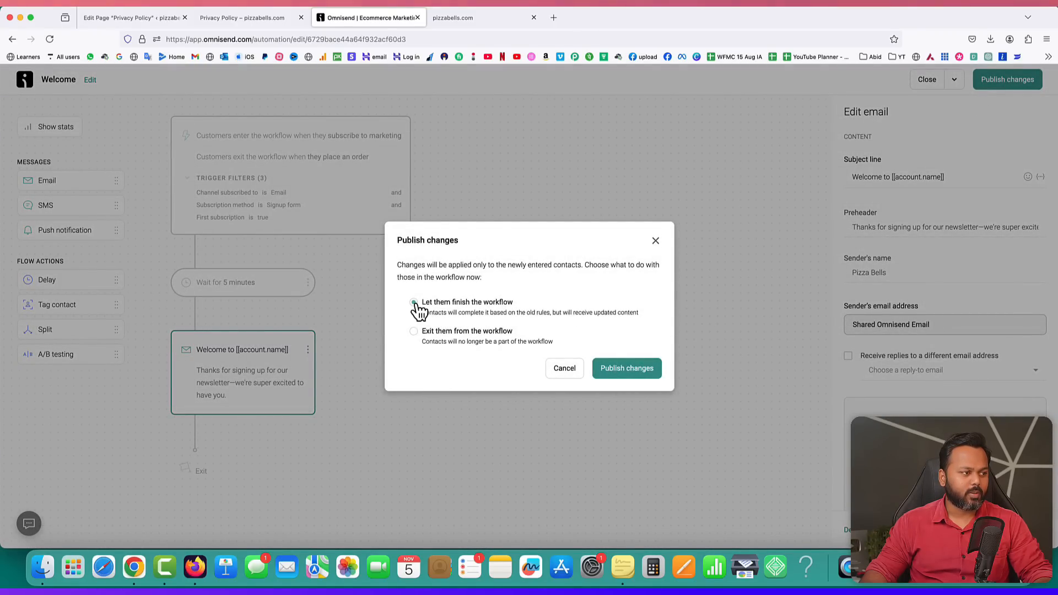
left_click(627, 368)
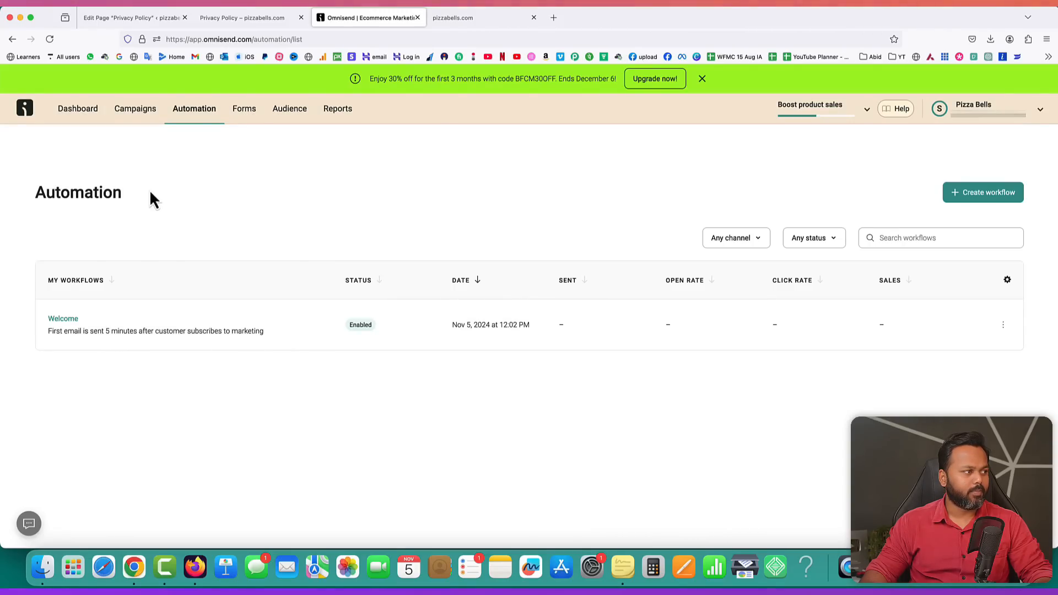
- Go to the Dashboard goals page and highlight the 'Recover abandoned carts' goal
left_click(78, 110)
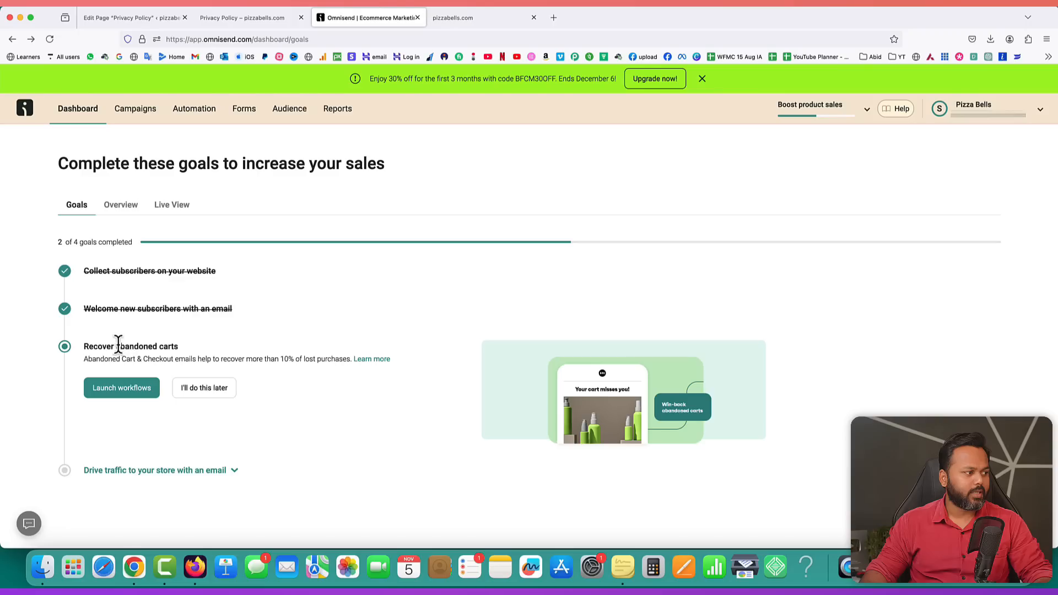
left_click_drag(91, 346, 183, 353)
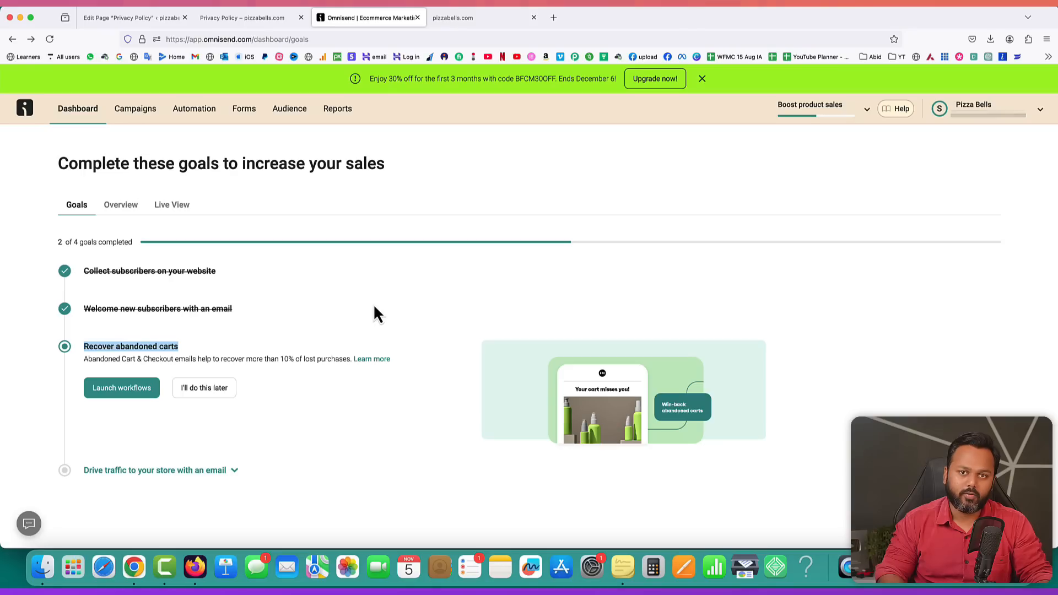
- Launch the Abandoned Cart and Abandoned Checkout workflows using emails only, with no SMS
left_click(111, 389)
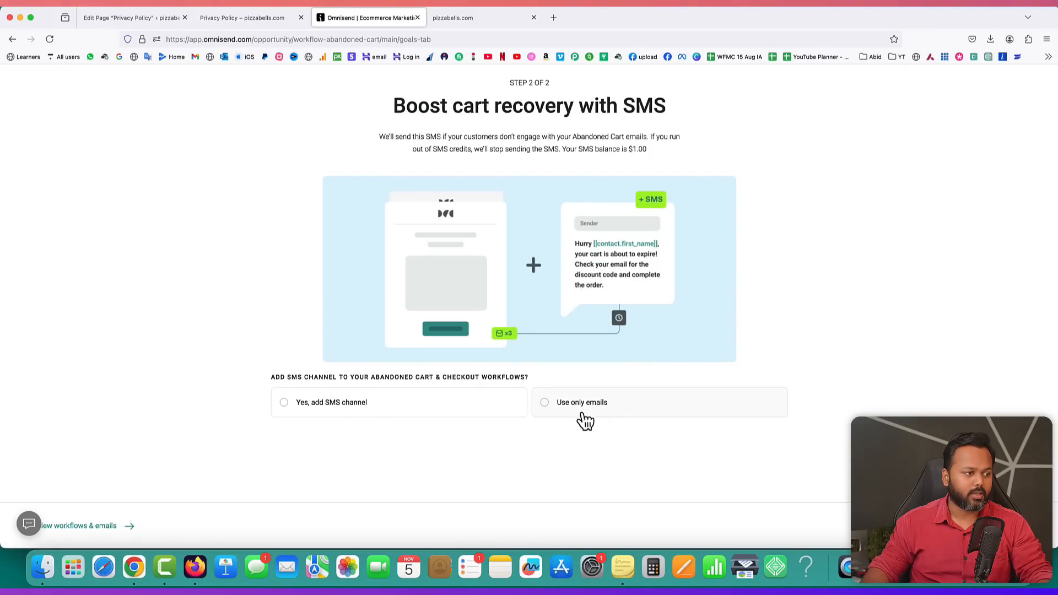
left_click(545, 405)
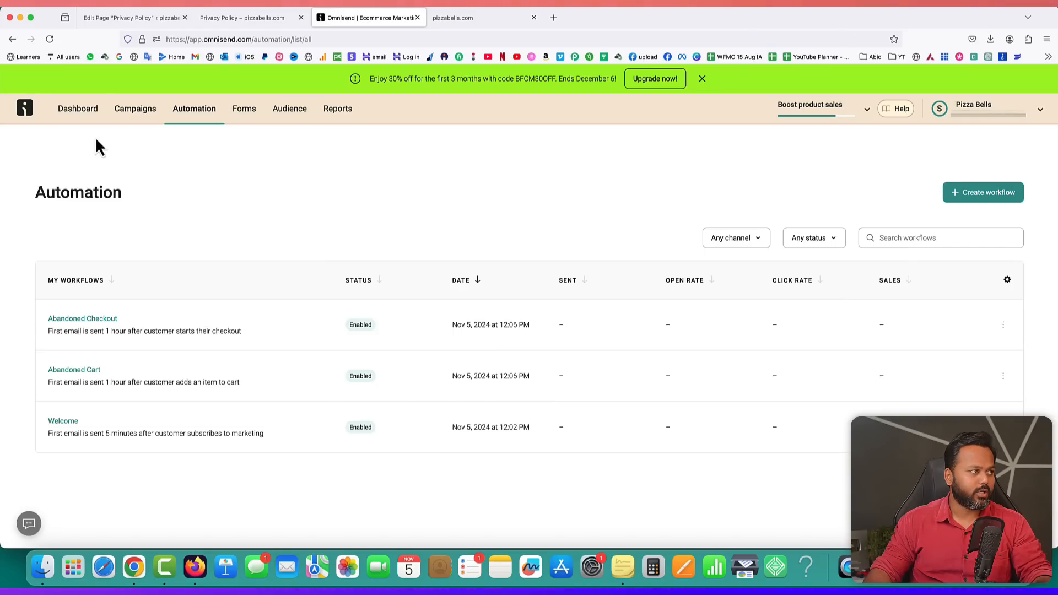
- From the Dashboard's 'Drive traffic to your store with an email' goal, create an email campaign
left_click(66, 110)
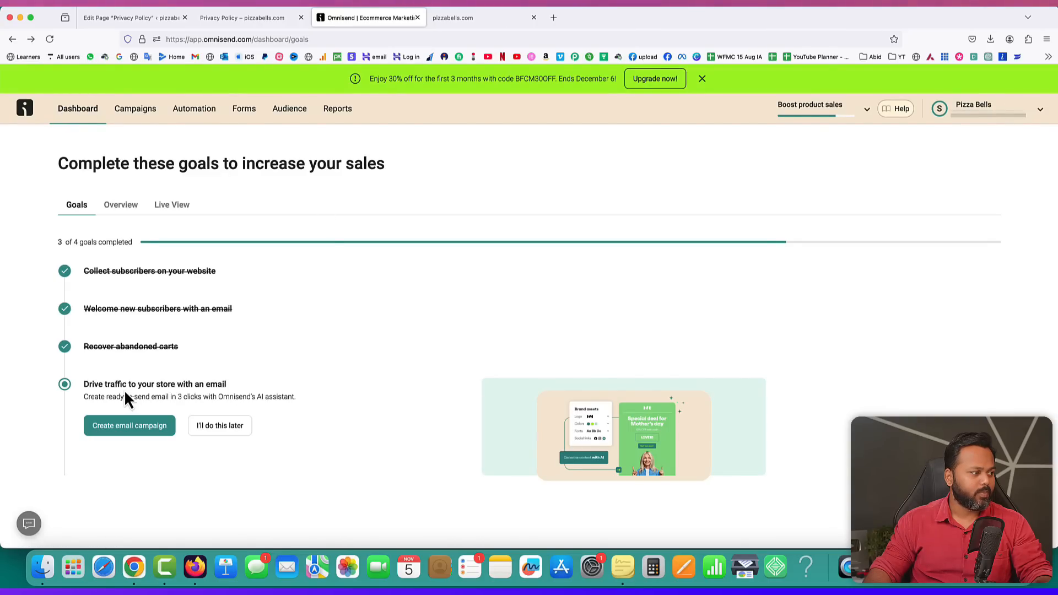
left_click_drag(85, 383, 223, 384)
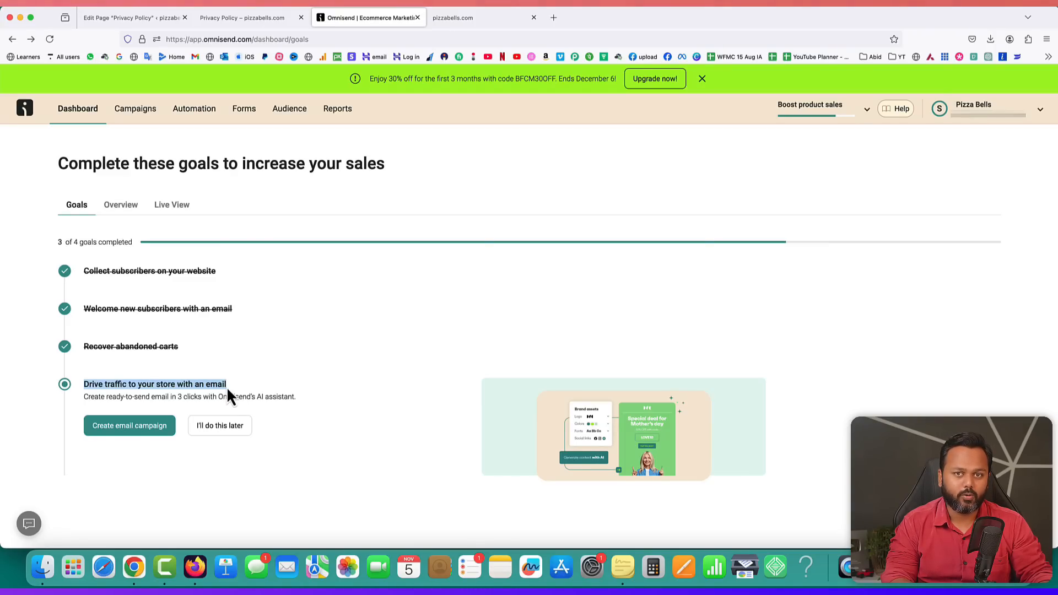
left_click(125, 436)
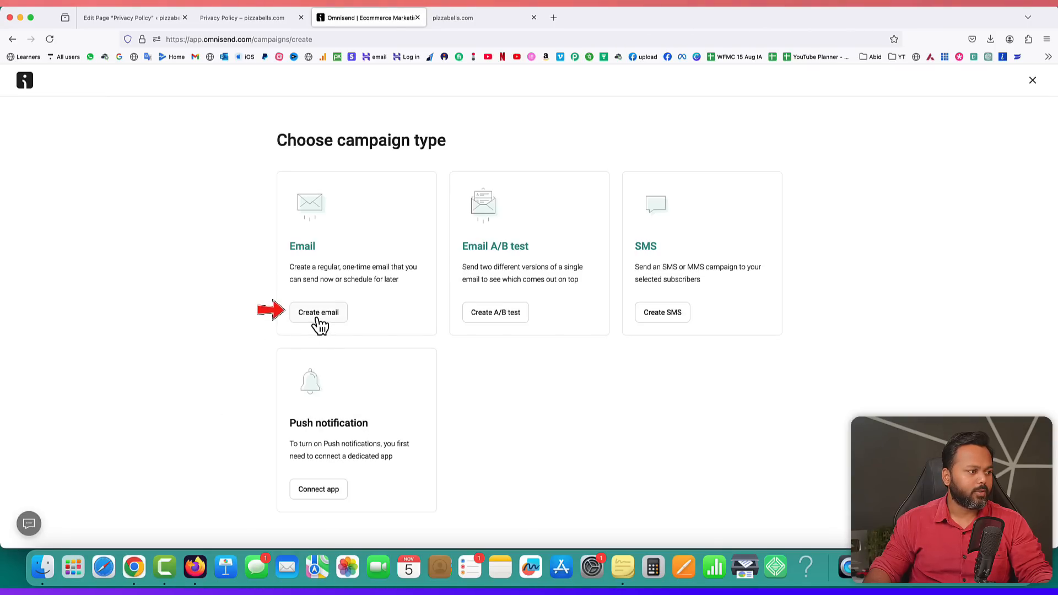
- Start a regular campaign with subject 'Get 30% Extra OFF - Pizza Bells' and the sender's name
left_click(318, 314)
left_click(309, 188)
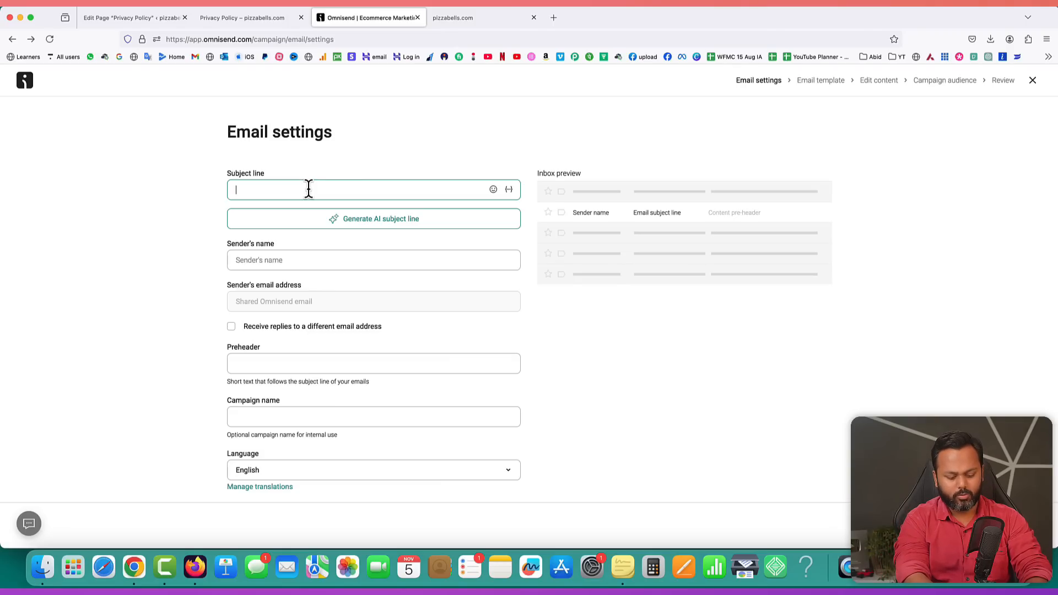
type("Get ")
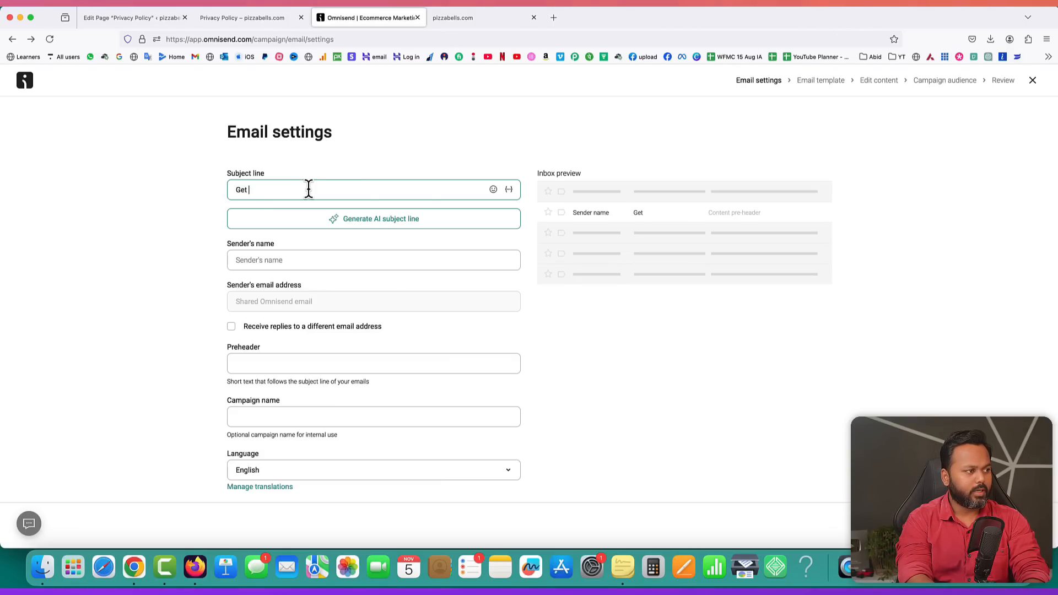
type("30%")
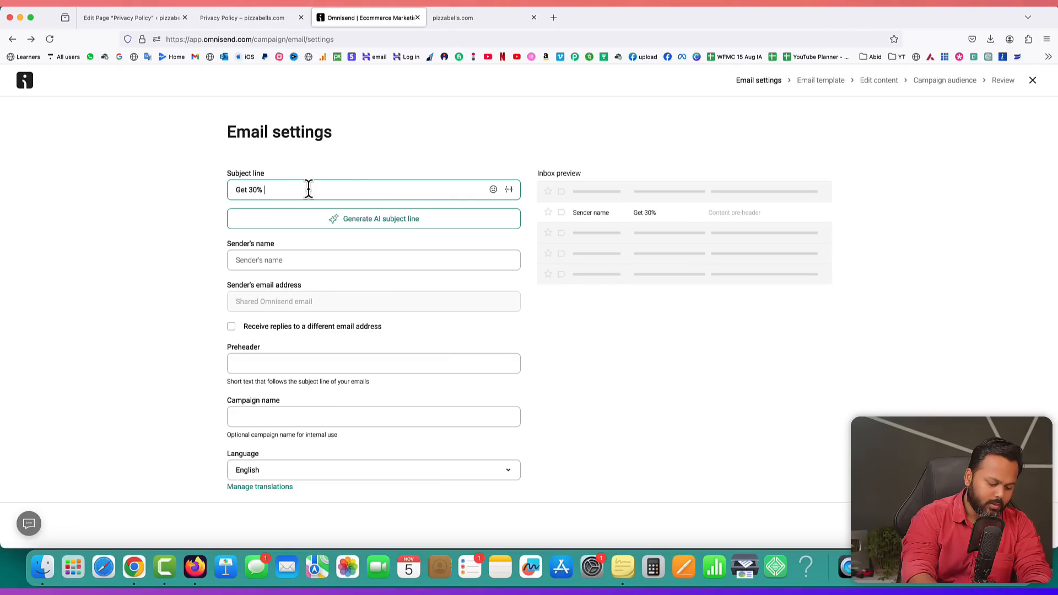
type(" Extra OFF")
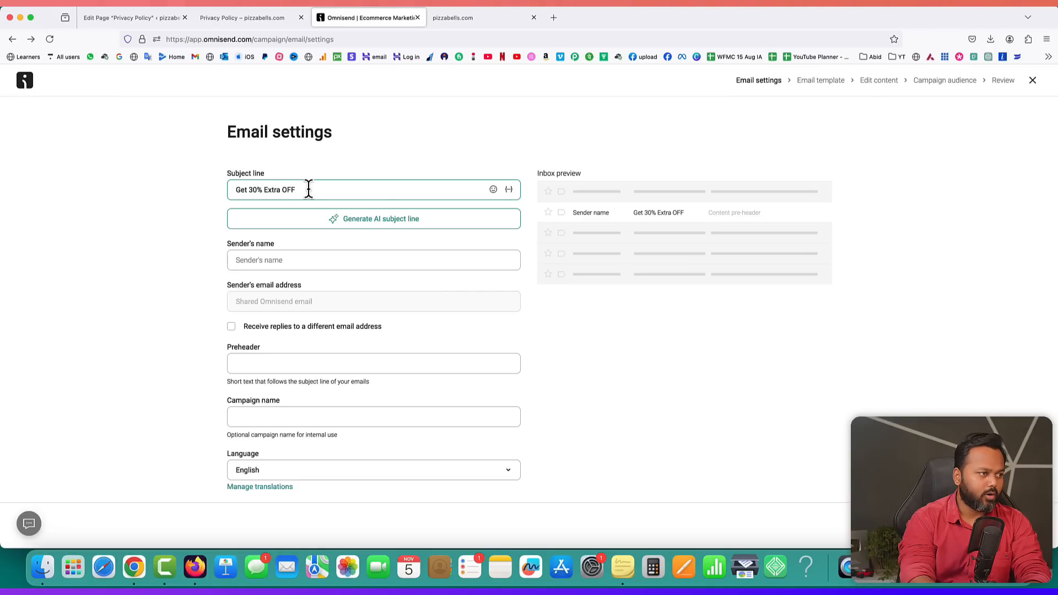
type(" - Pizza Bells")
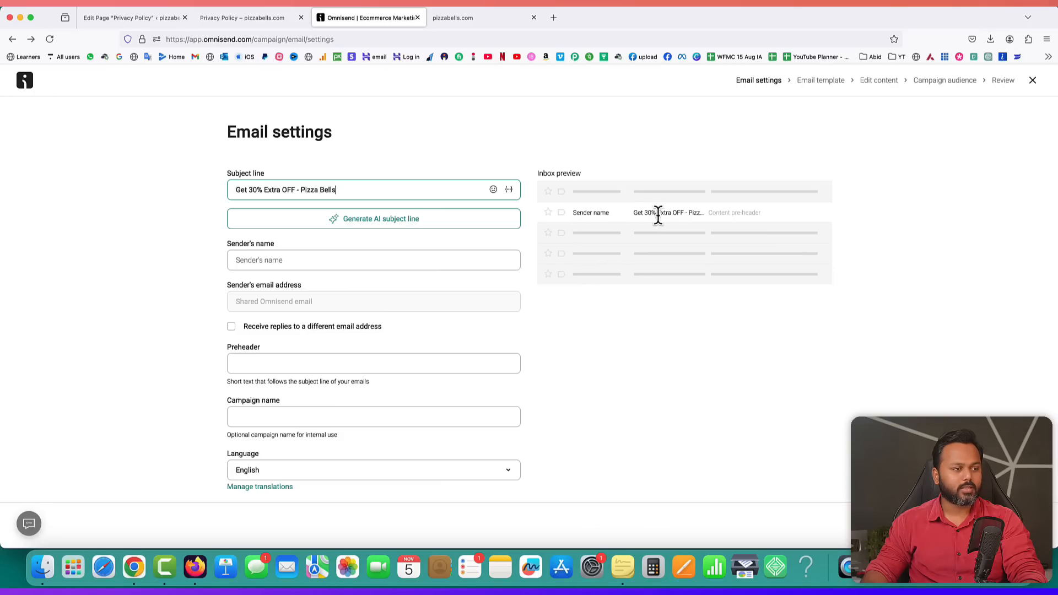
left_click(284, 259)
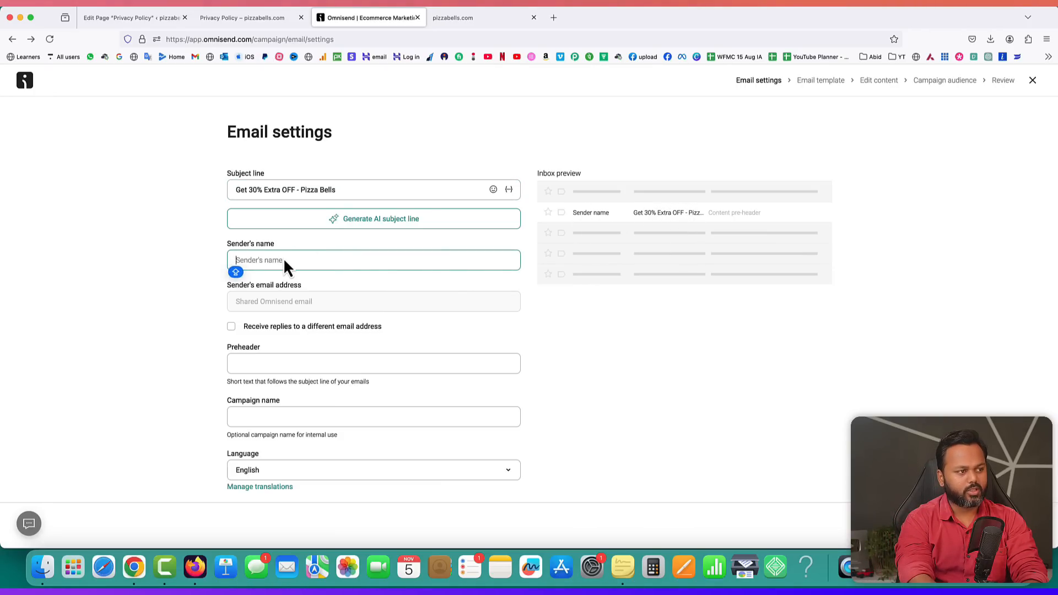
type("Saddam Kassim")
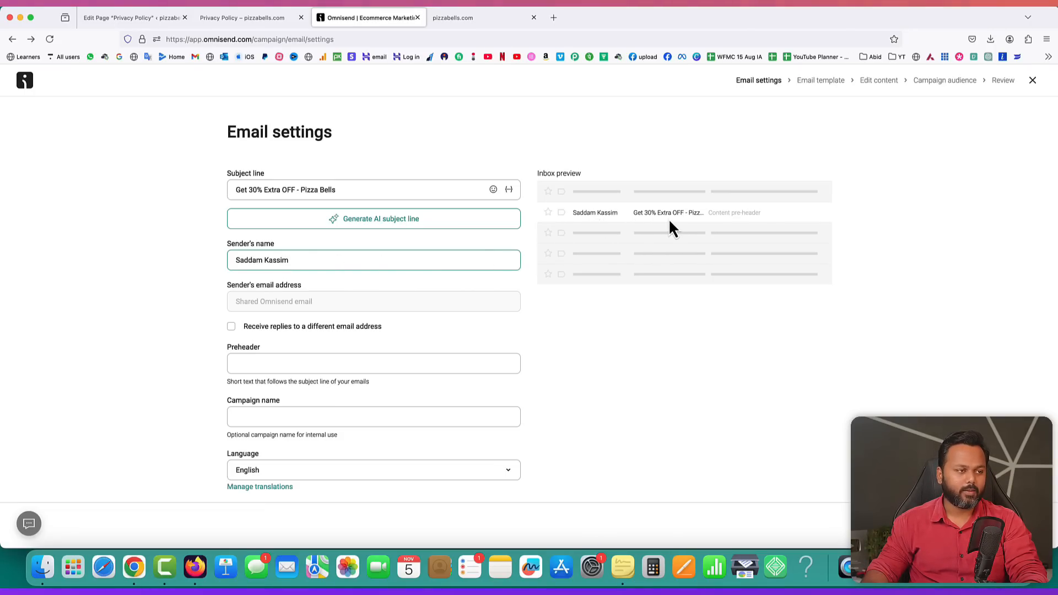
- Set the preheader to 'Sale ending soon', name the campaign 'Diwali Campaign', and continue
left_click(279, 358)
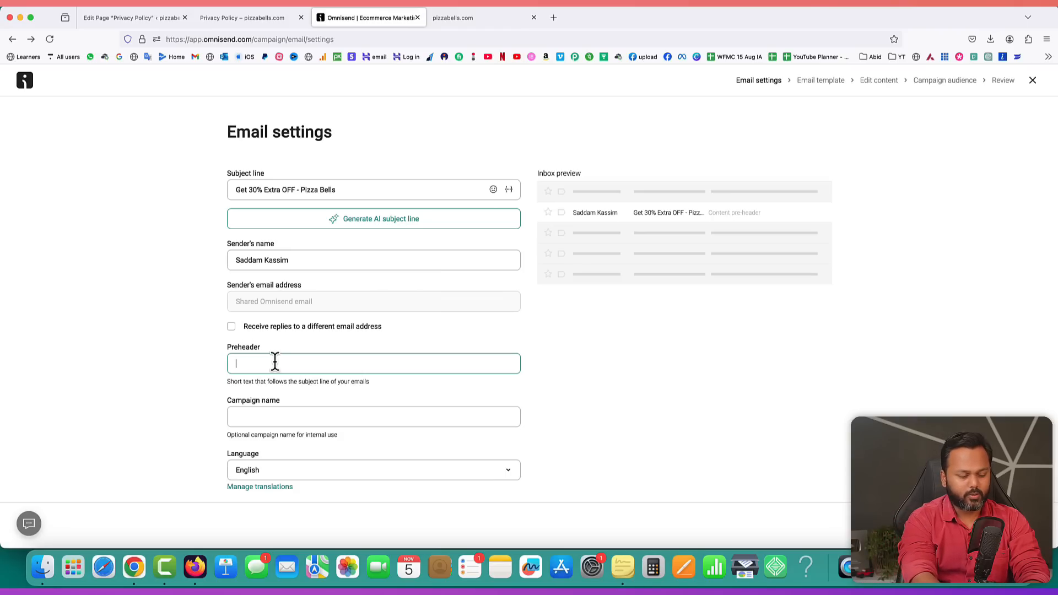
type("Sale")
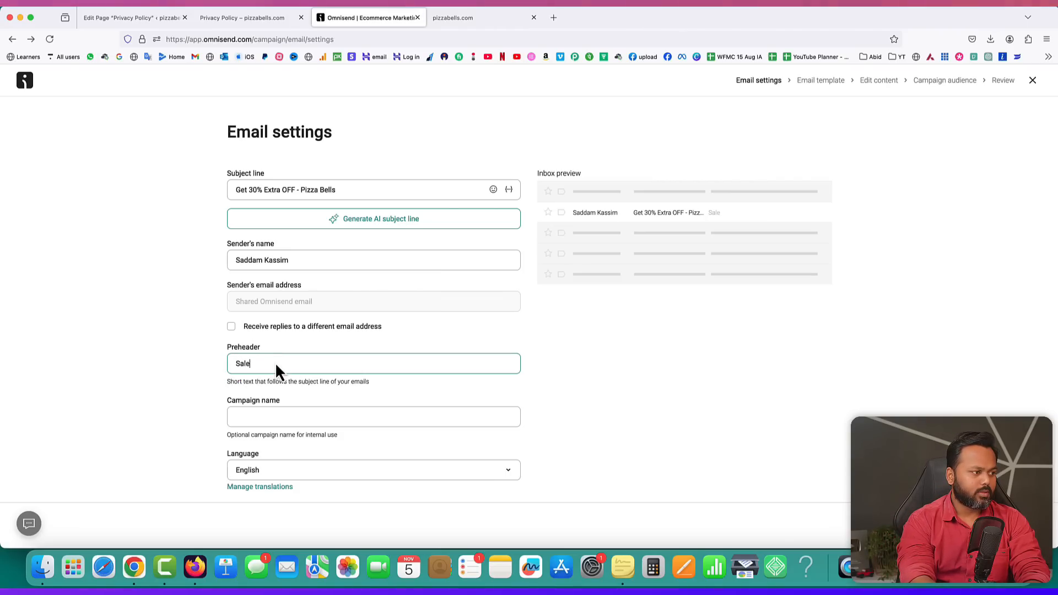
type(" ending soon")
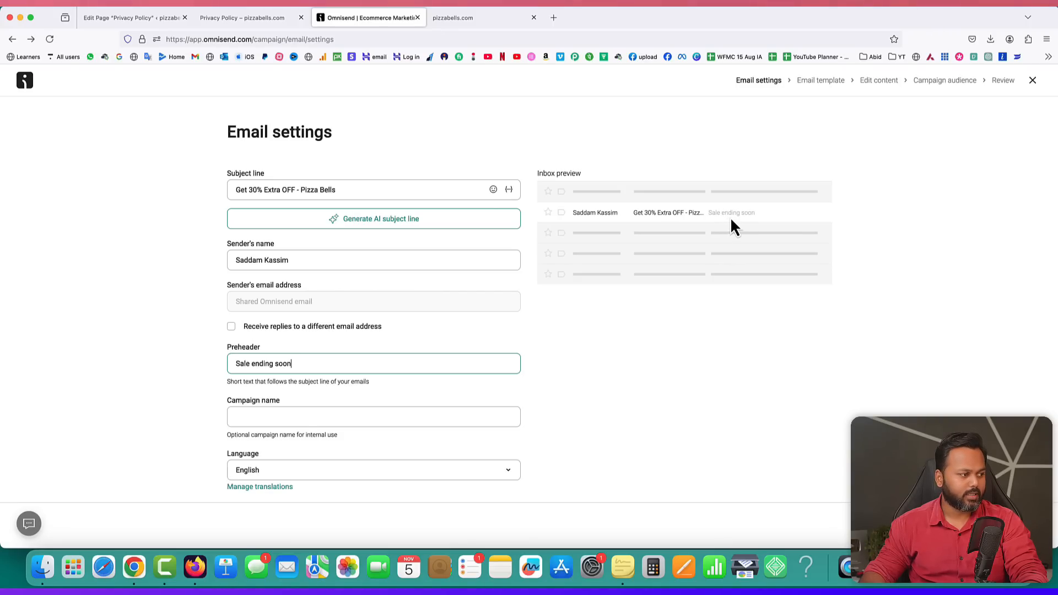
scroll(302, 432, "down", 3)
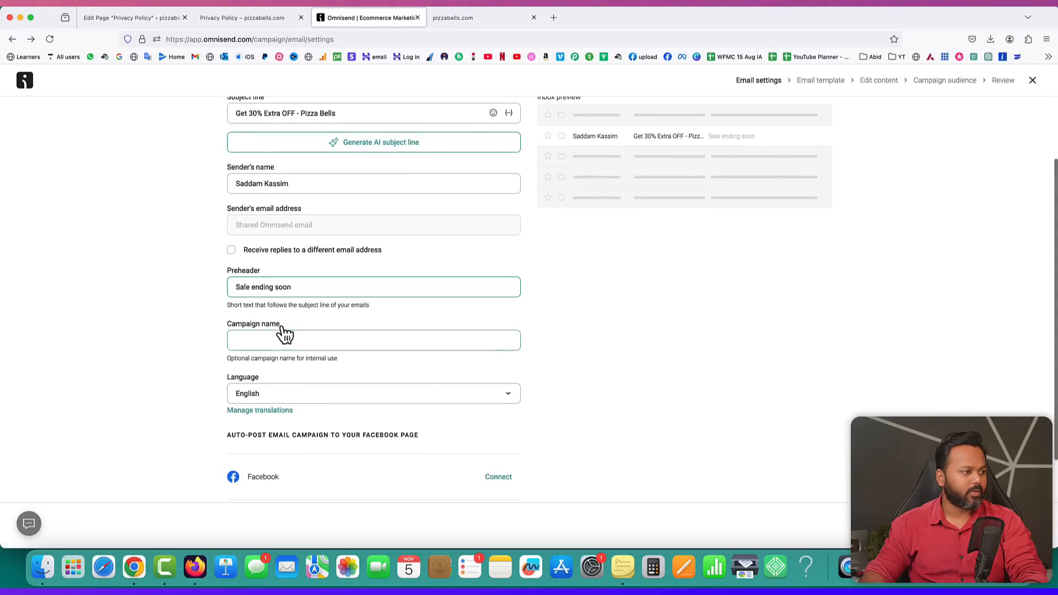
left_click(270, 340)
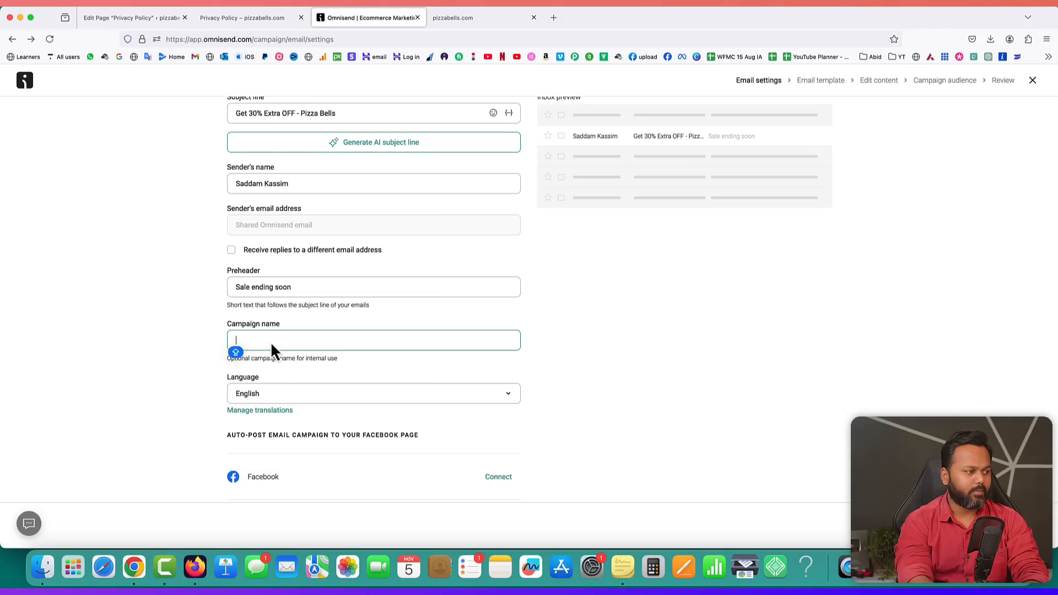
type("Diwali ")
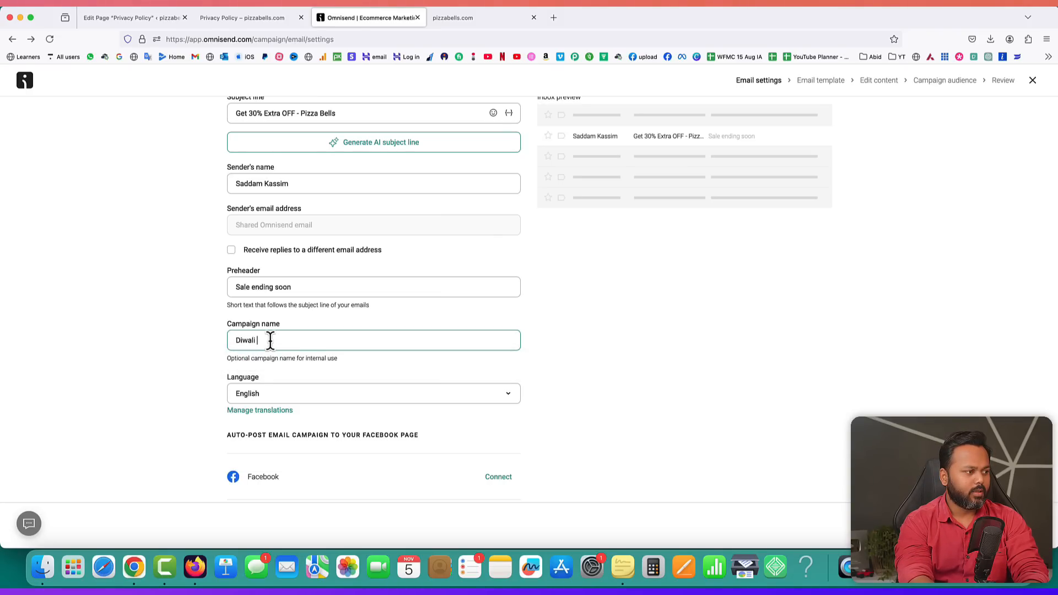
type("Campaign")
key("BackSpace")
key("BackSpace")
key("BackSpace")
key("BackSpace")
key("BackSpace")
type("paign")
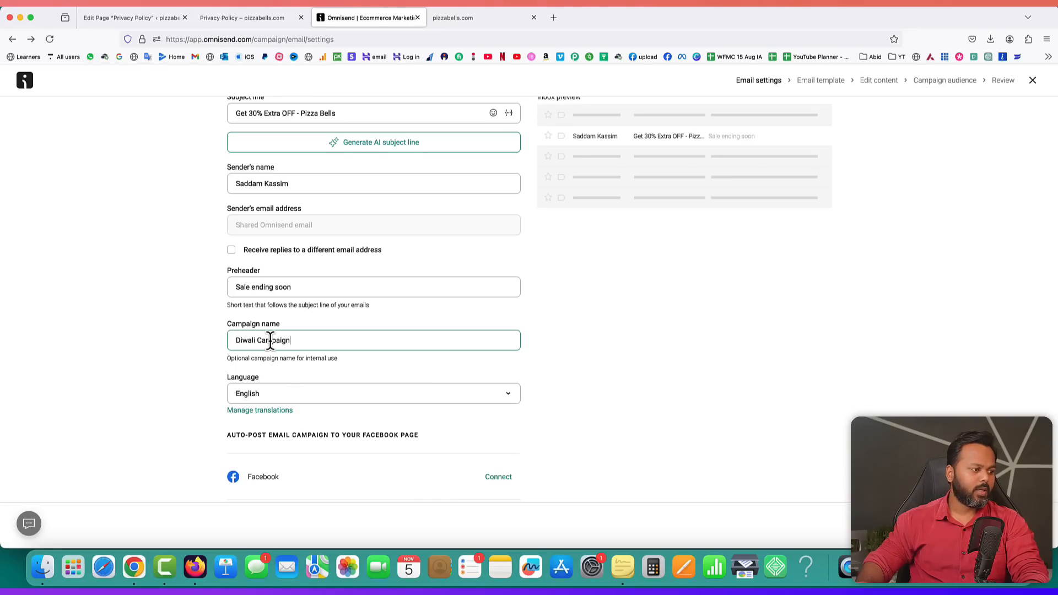
scroll(438, 359, "down", 1)
scroll(438, 360, "down", 1)
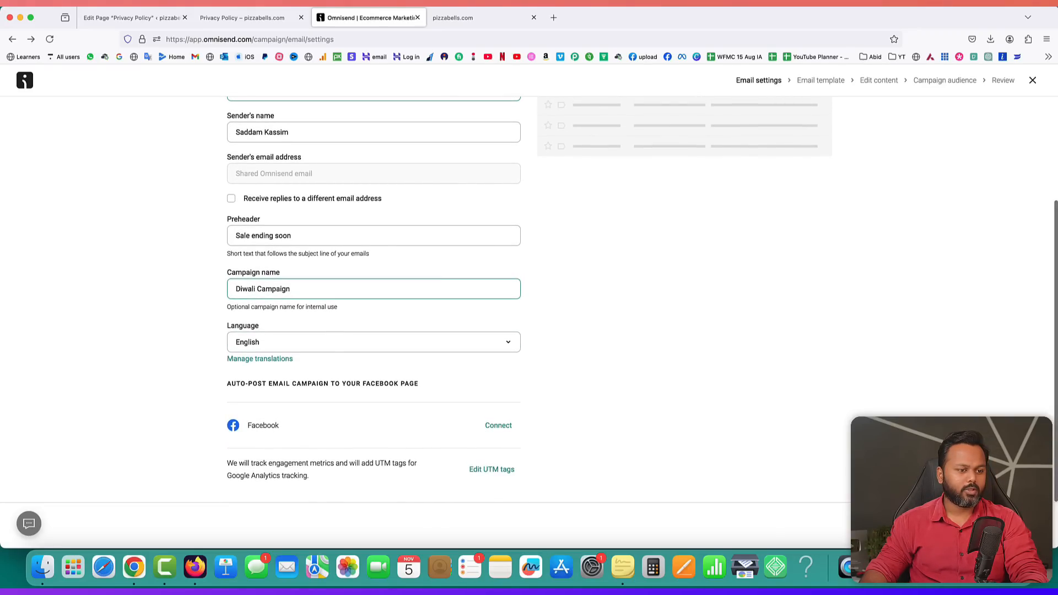
left_click(995, 525)
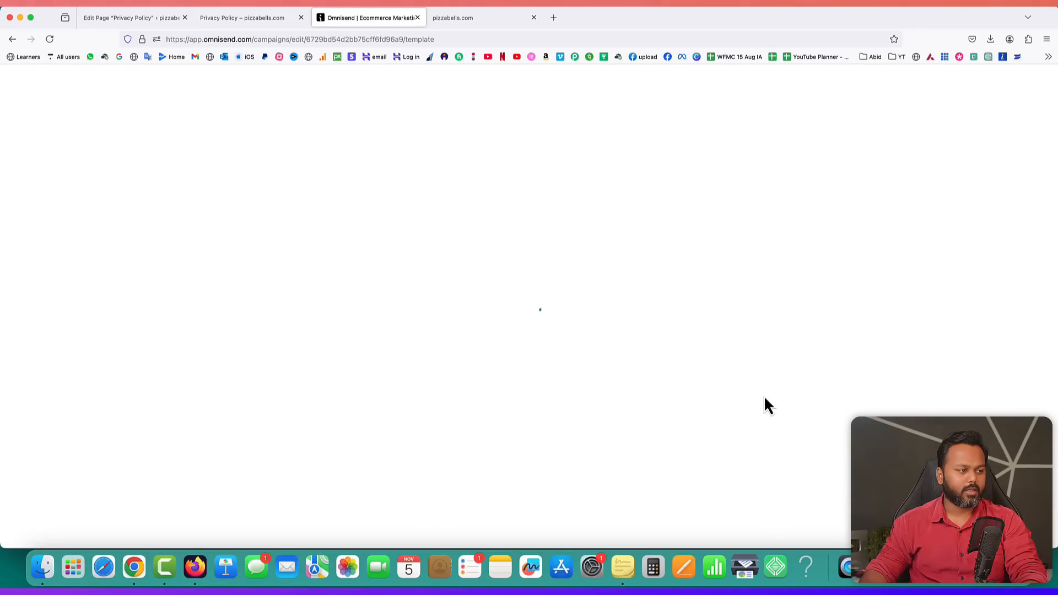
- Filter the email templates to the Holiday & Celebration category's Black Friday templates
scroll(914, 290, "down", 3)
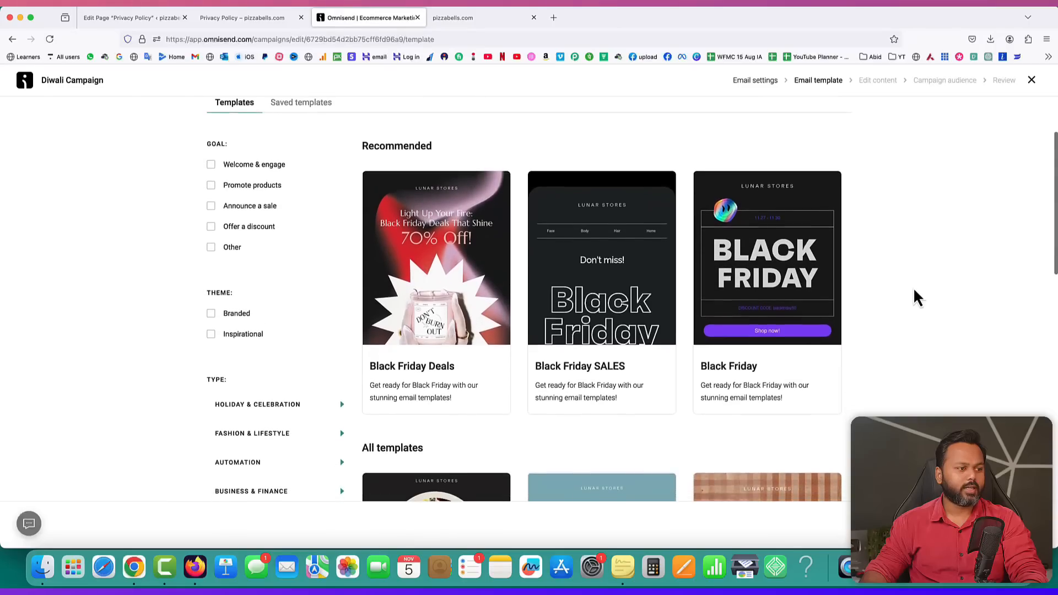
scroll(914, 291, "down", 10)
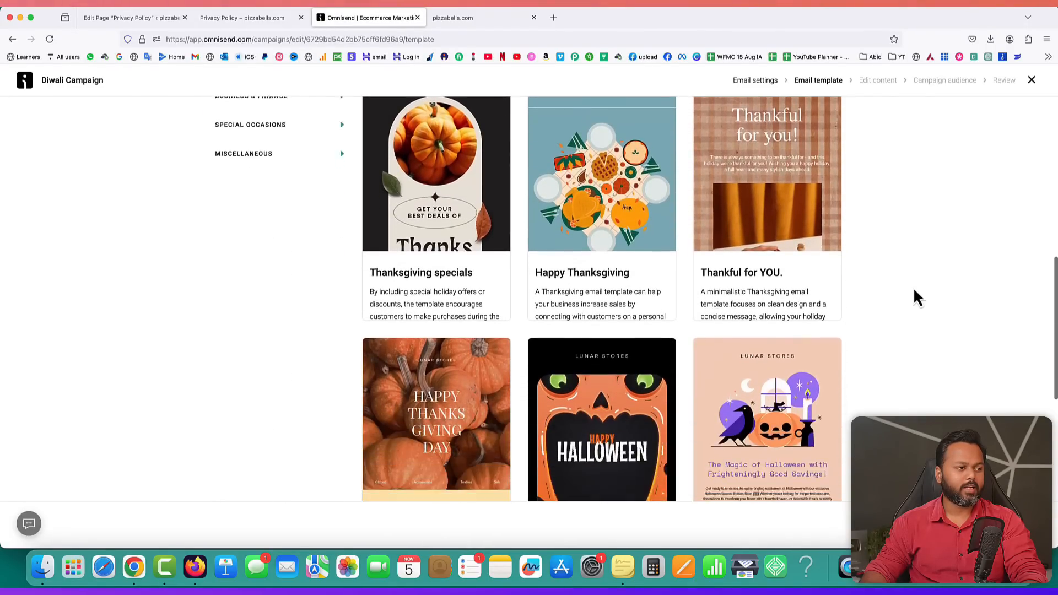
scroll(914, 291, "down", 3)
scroll(914, 290, "up", 6)
scroll(918, 298, "up", 3)
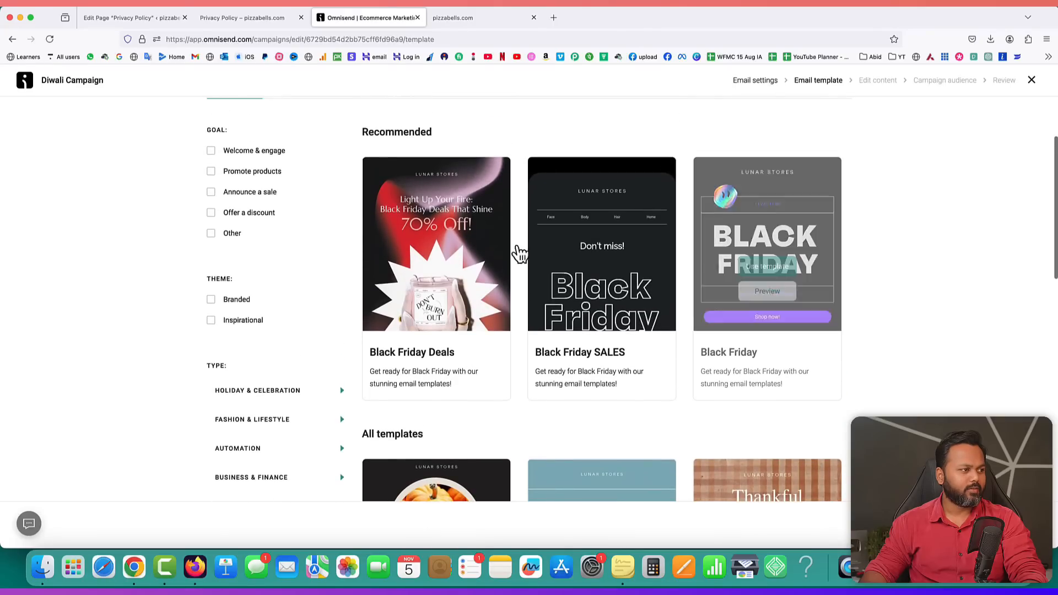
mouse_move(446, 311)
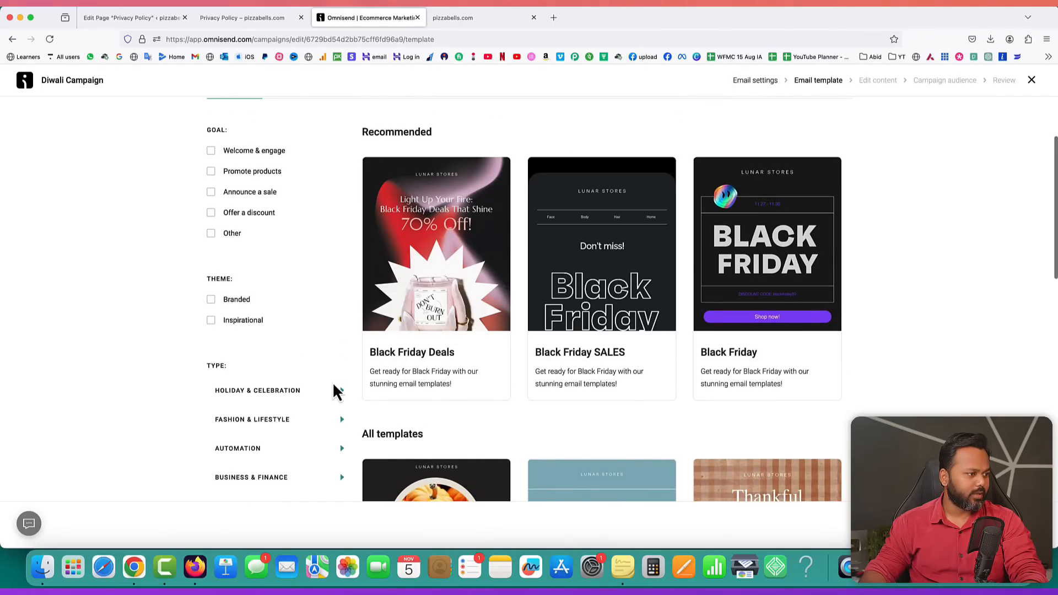
left_click(309, 392)
scroll(315, 395, "down", 4)
scroll(279, 373, "down", 9)
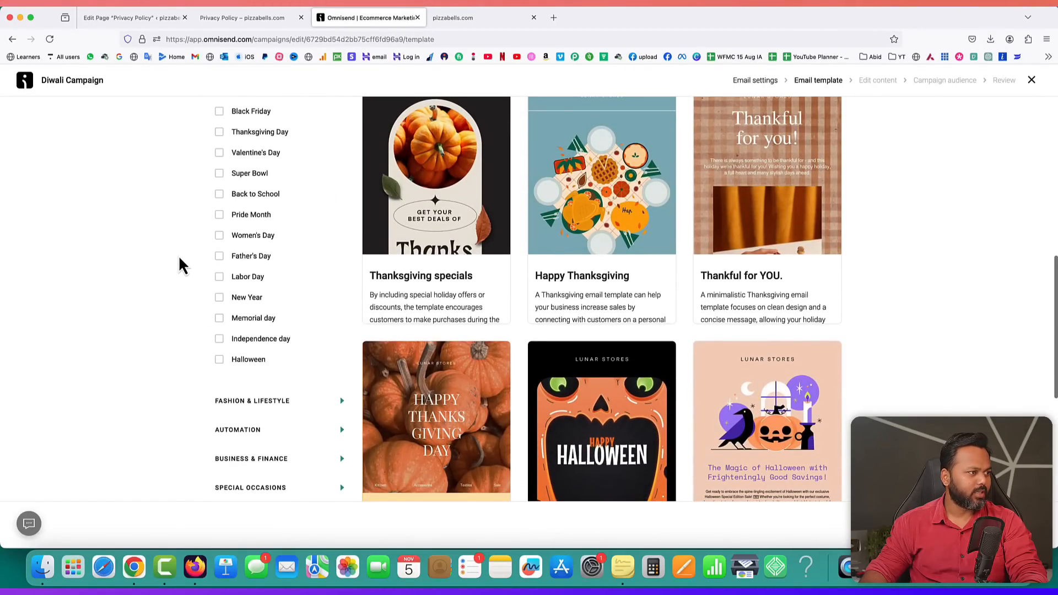
scroll(180, 259, "up", 3)
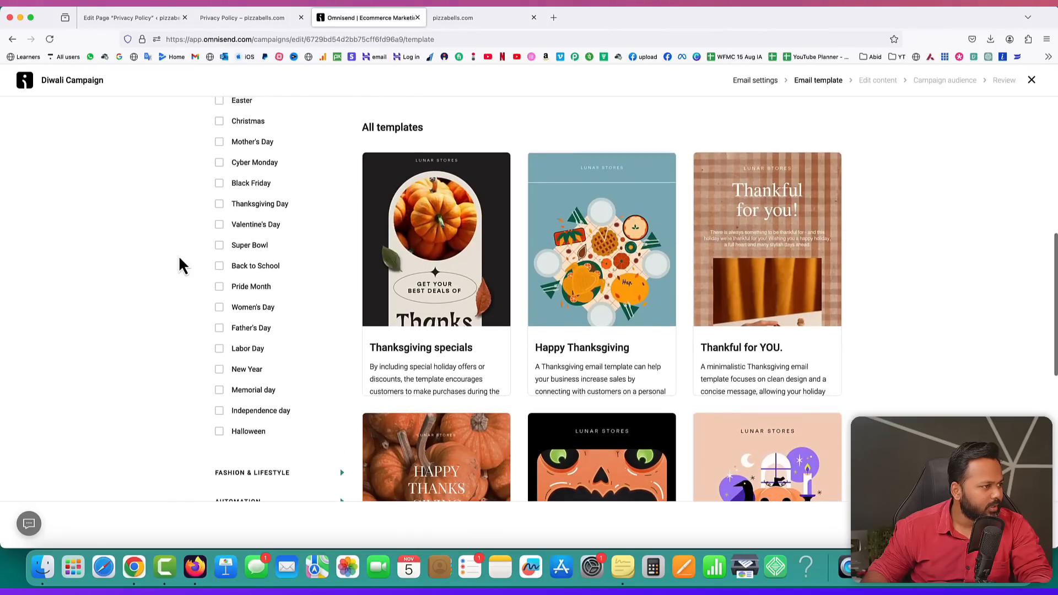
scroll(179, 255, "up", 2)
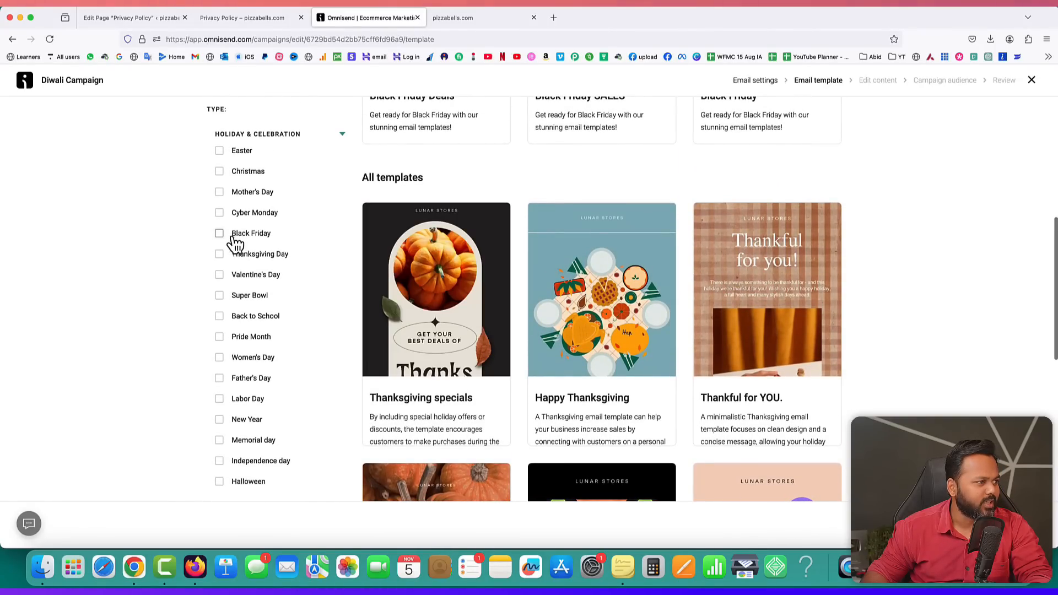
left_click(221, 234)
mouse_move(739, 252)
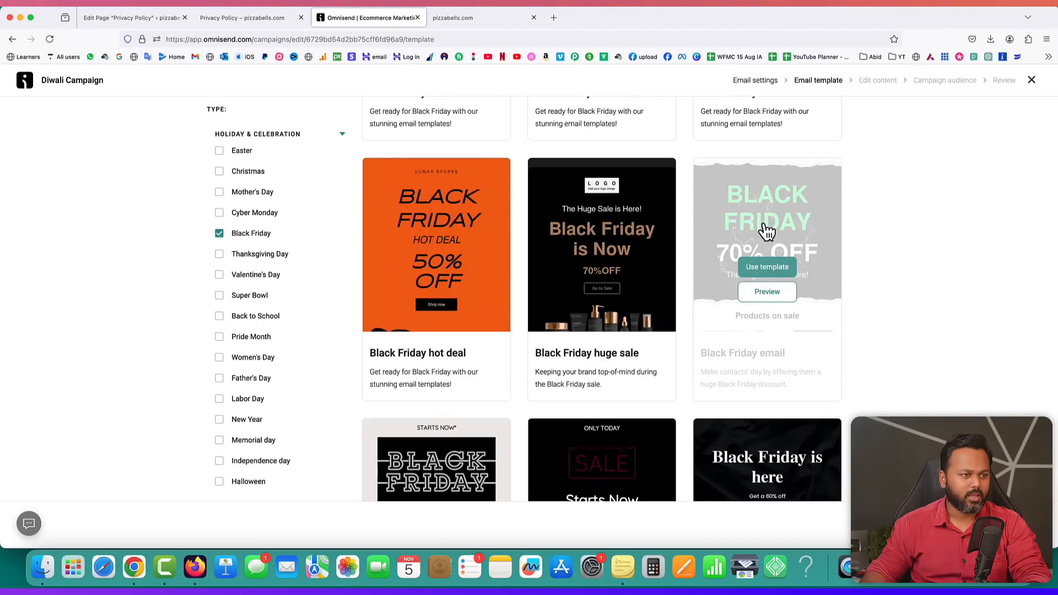
- Use the Black Friday email template and set its Products on sale listing to 3 products
left_click(767, 268)
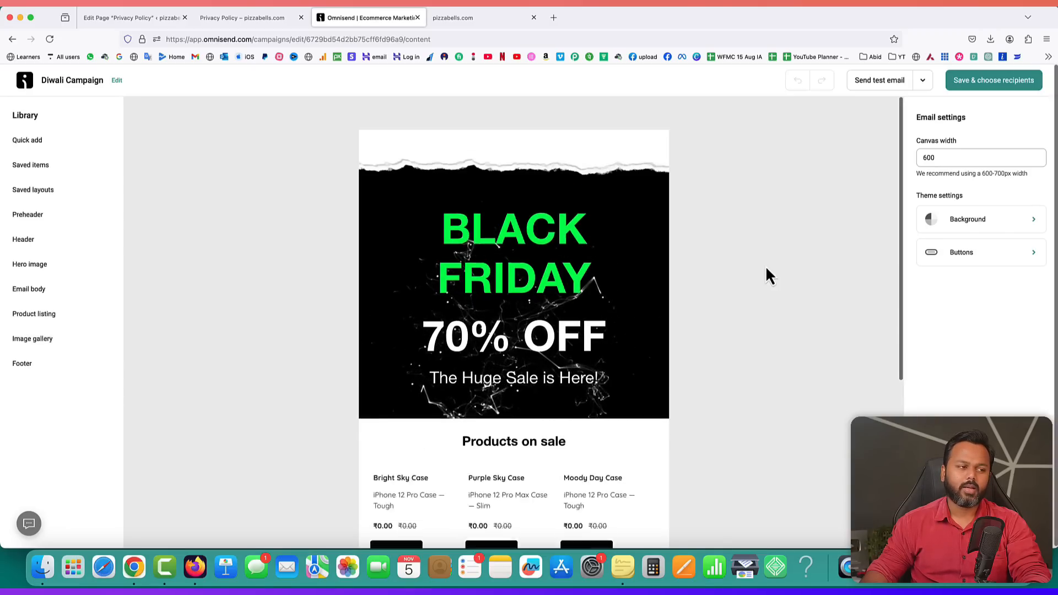
scroll(656, 383, "down", 5)
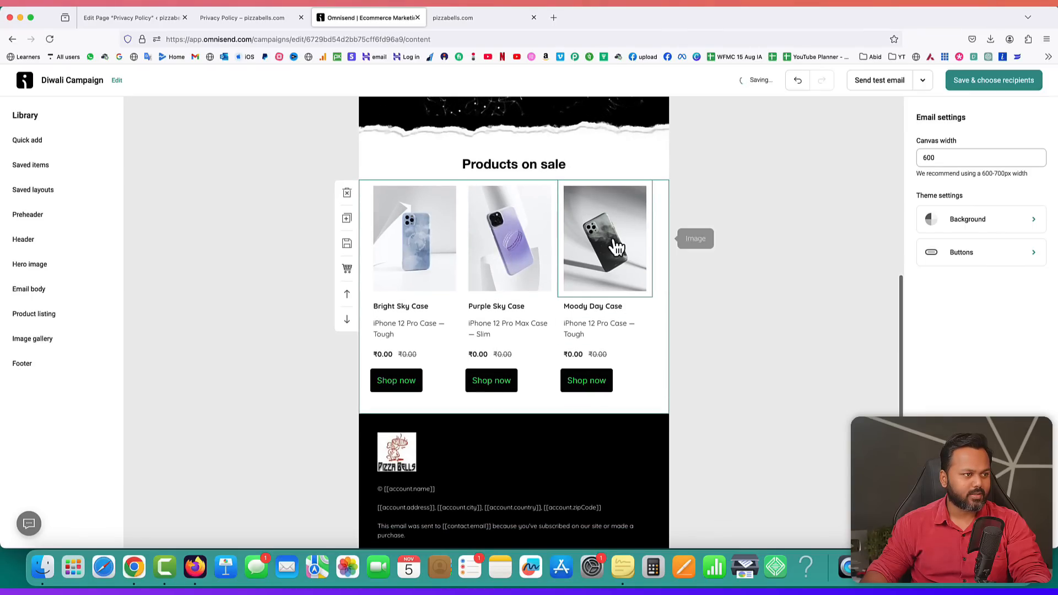
left_click(661, 227)
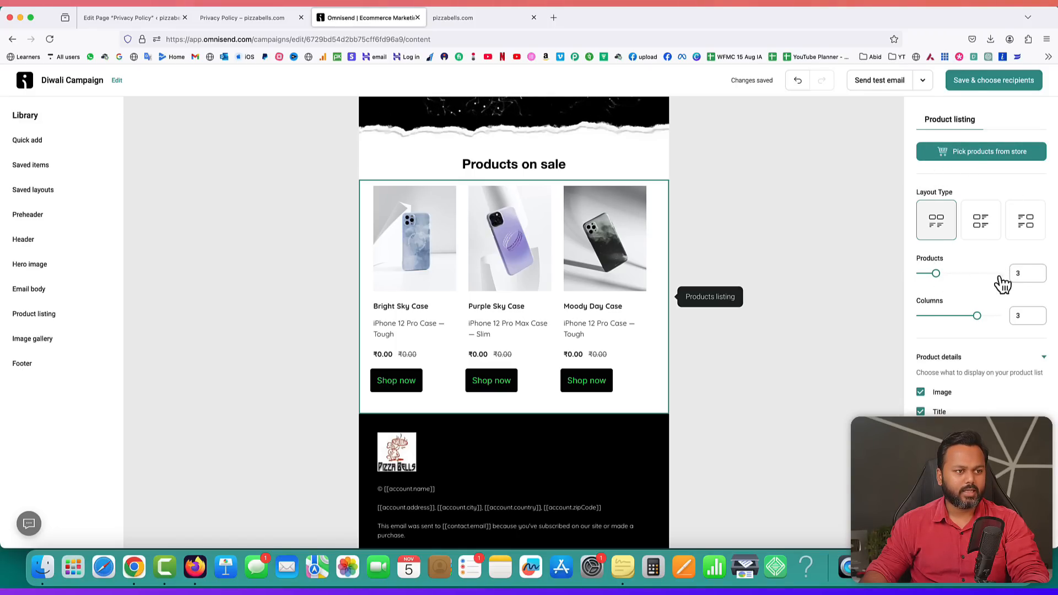
left_click_drag(948, 277, 951, 279)
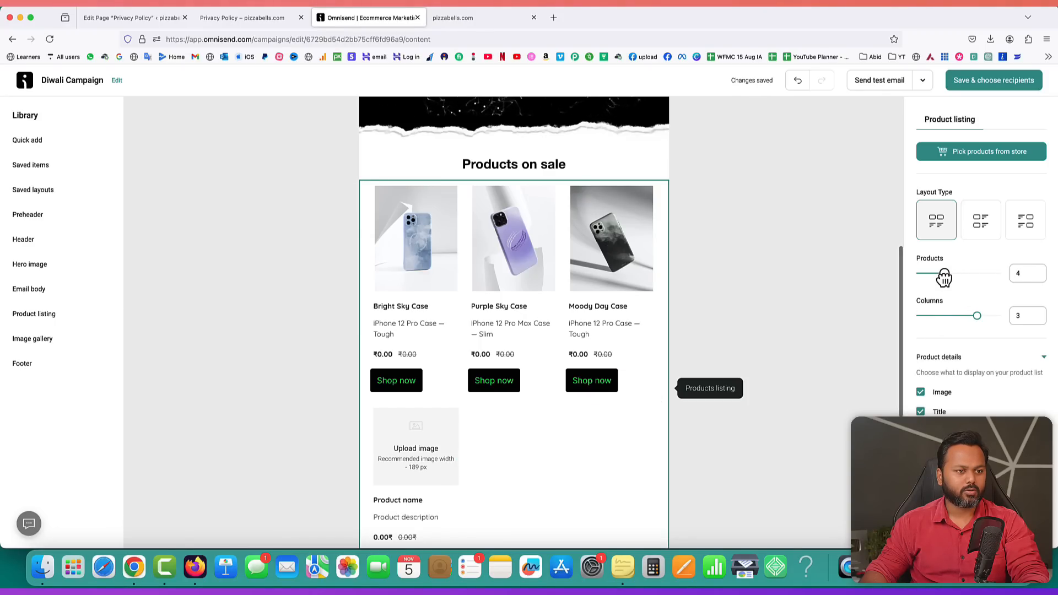
scroll(964, 387, "down", 3)
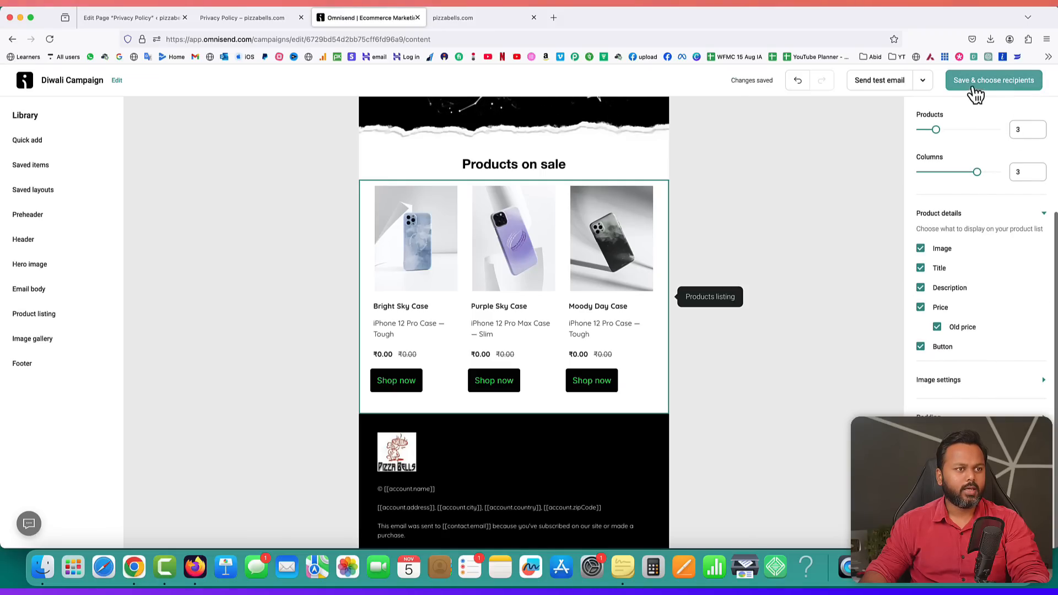
- Save the Diwali Campaign for All subscribers, close it, and switch to the pizzabells.com tab
left_click(1000, 80)
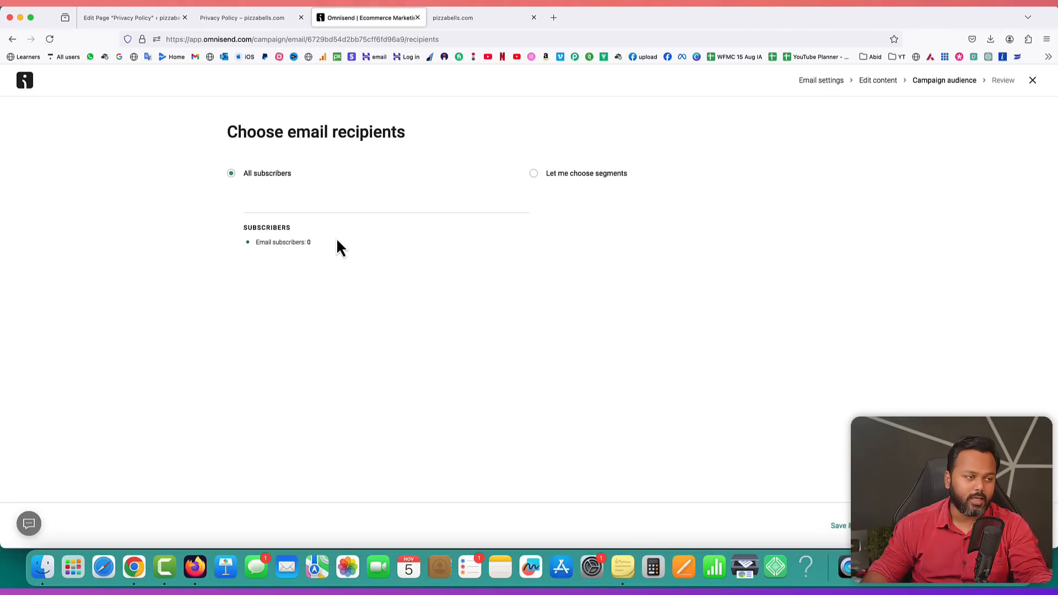
double_click(309, 242)
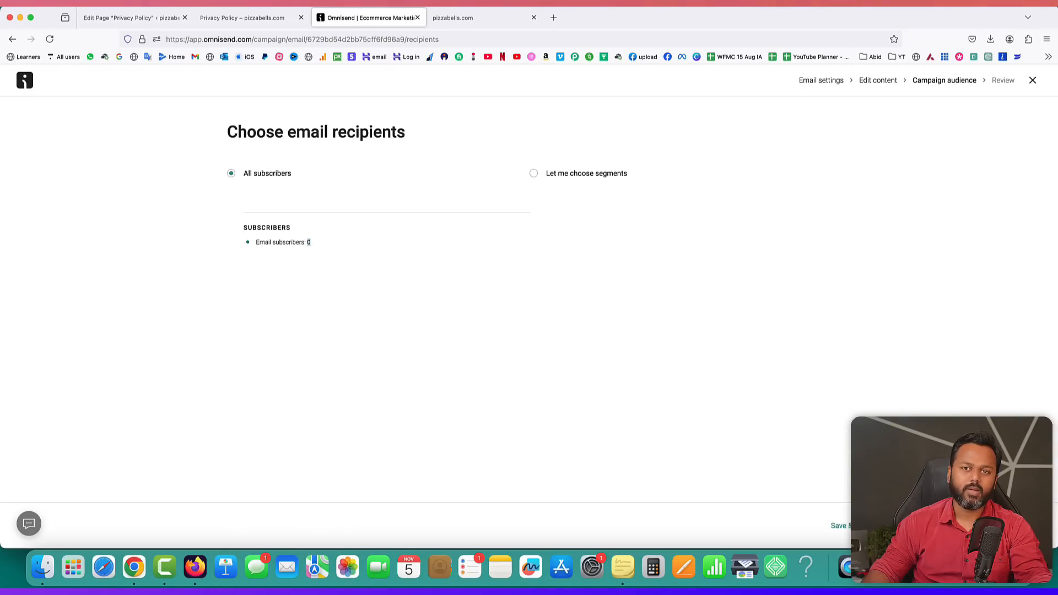
left_click(838, 526)
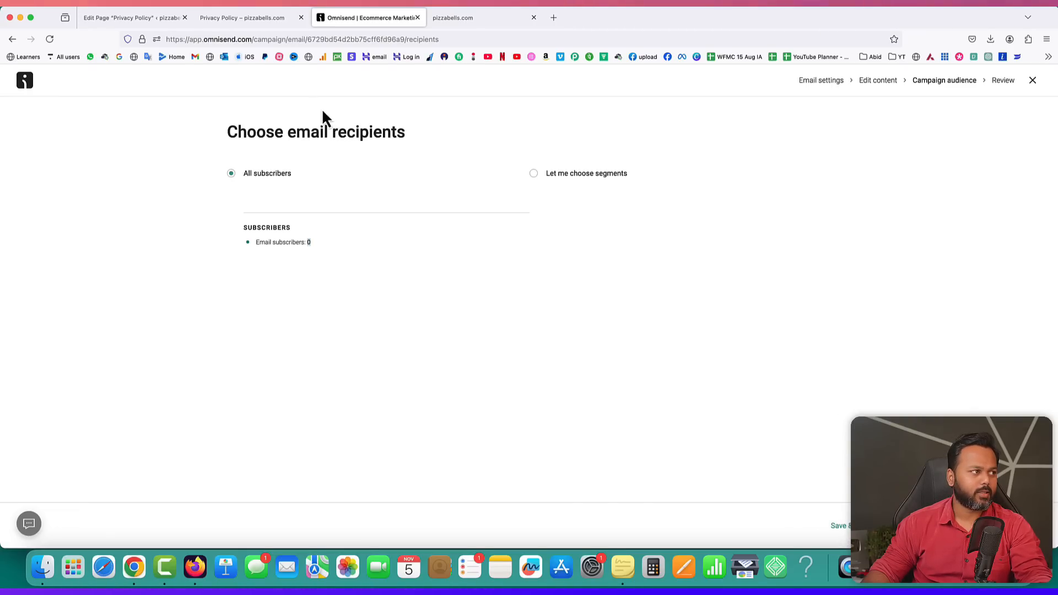
left_click(458, 21)
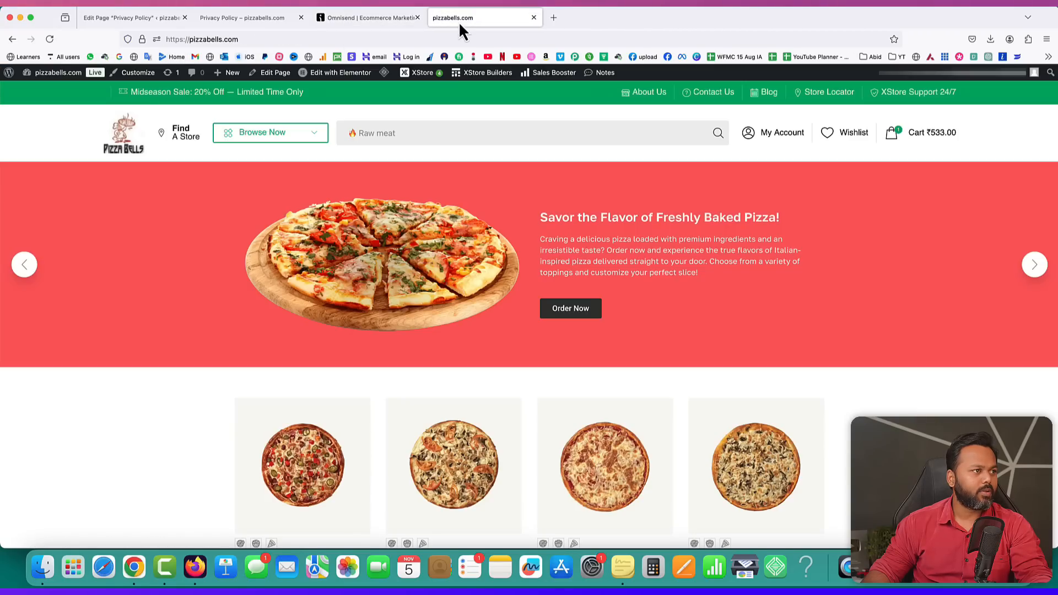
- Reload the storefront and submit a saved email address in the popup to claim 20% off
left_click(49, 37)
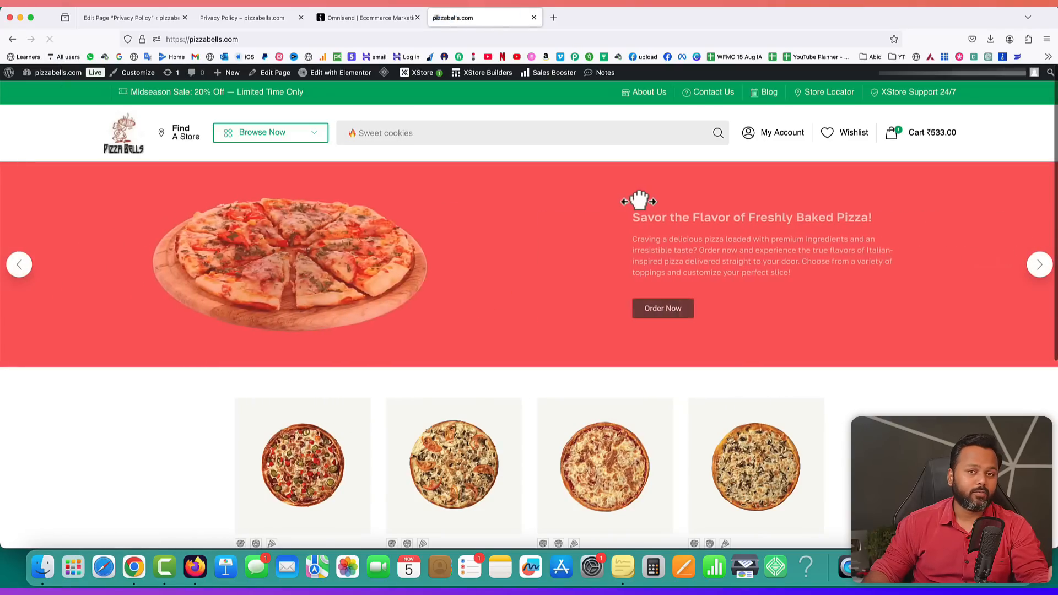
scroll(672, 242, "down", 2)
scroll(675, 246, "down", 2)
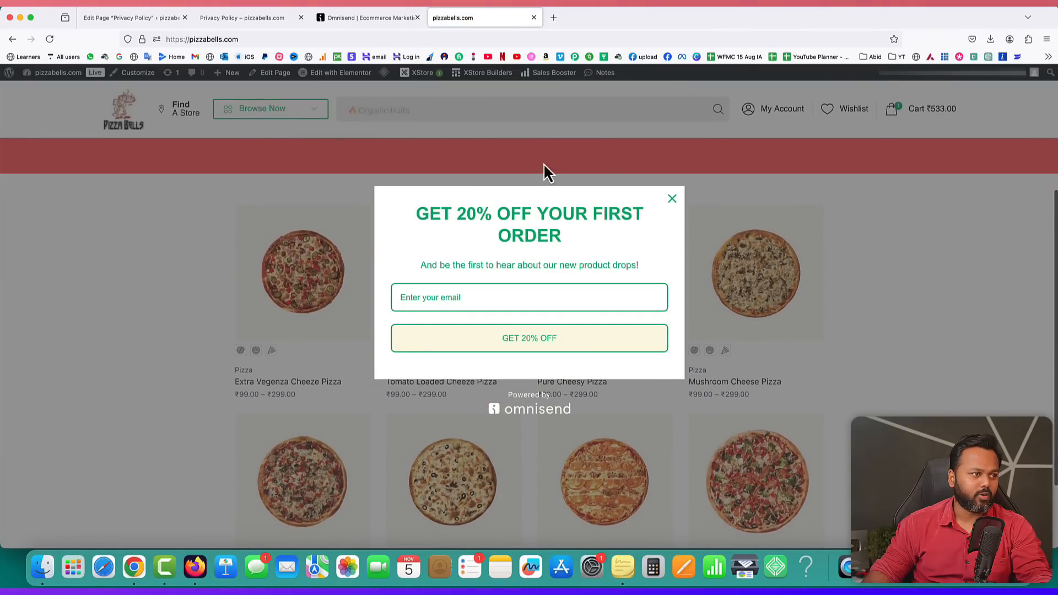
left_click(503, 300)
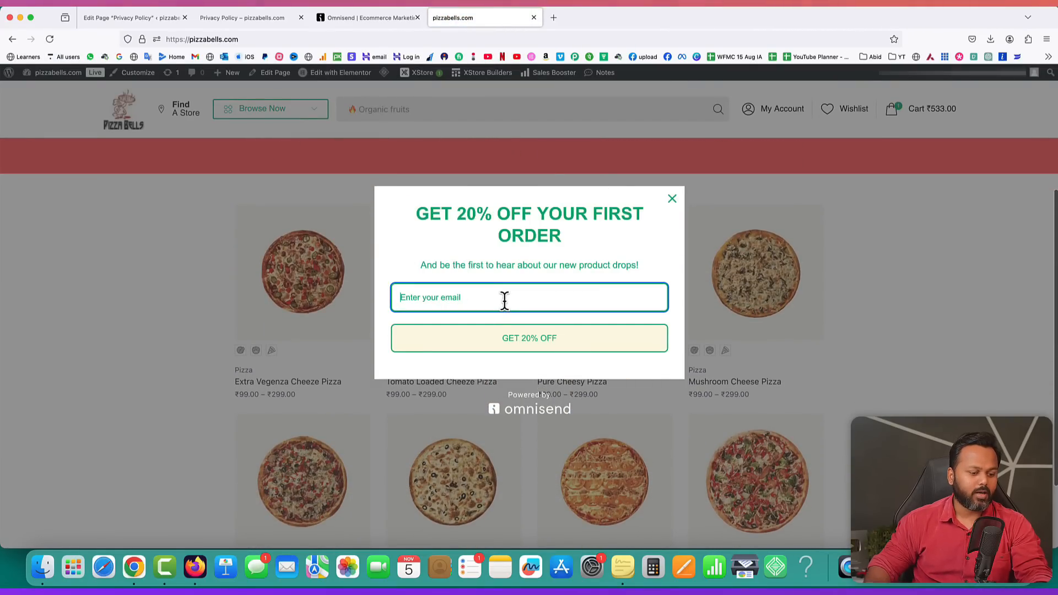
left_click(504, 297)
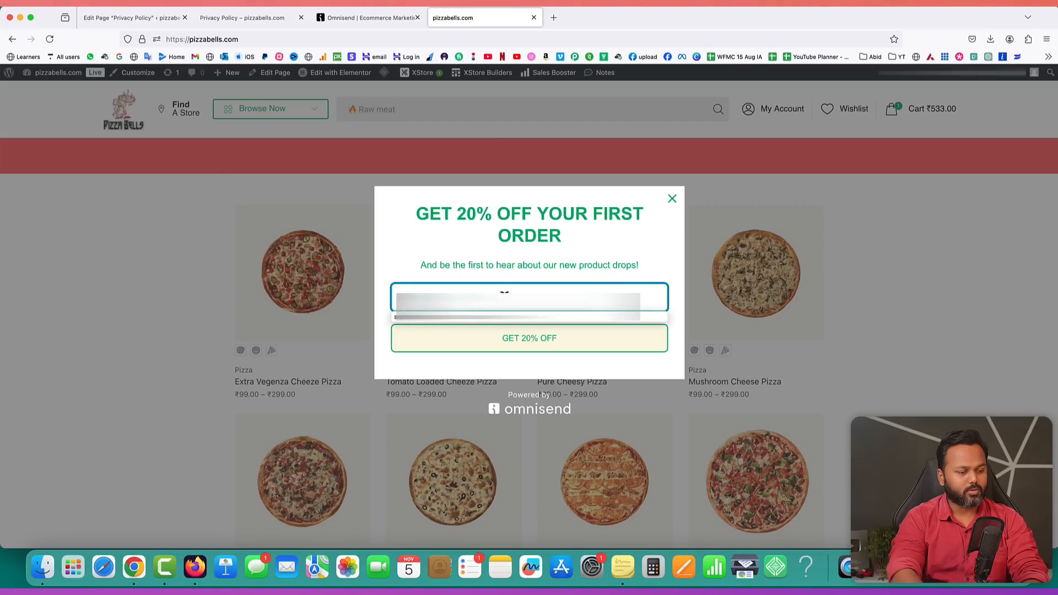
left_click(507, 316)
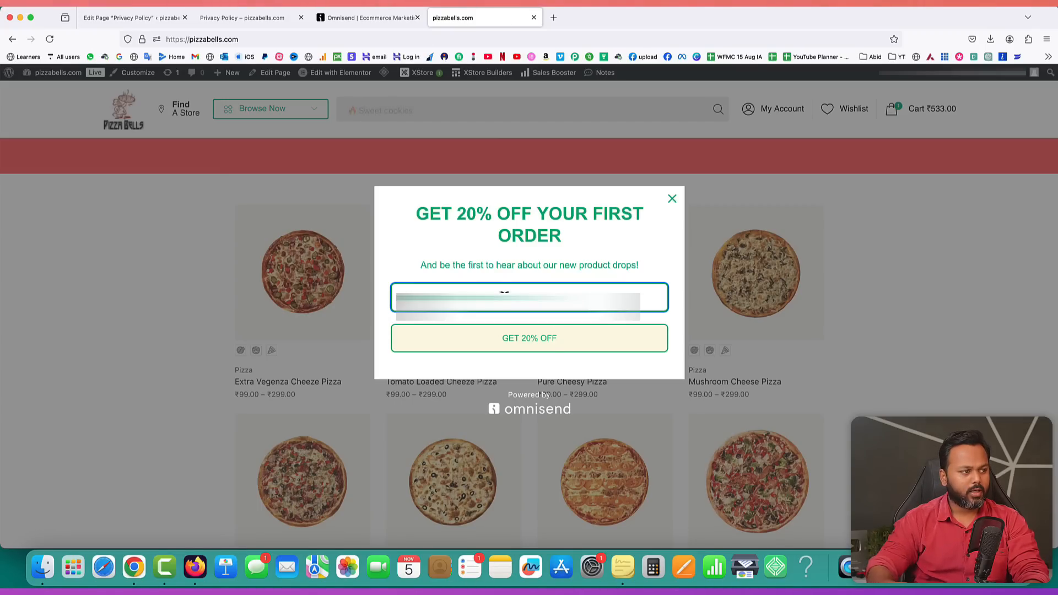
left_click(526, 342)
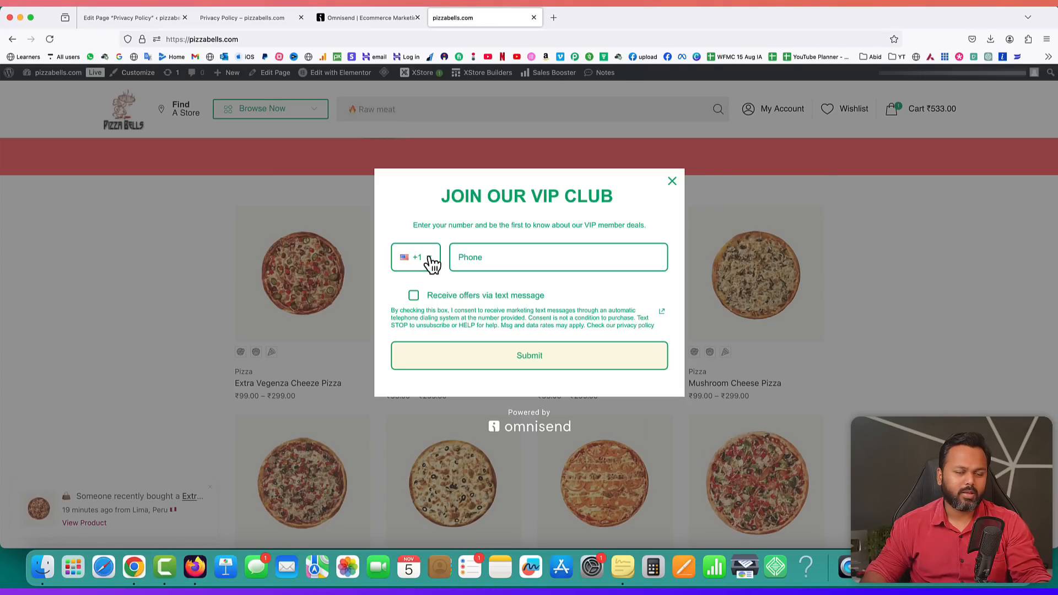
- Enter a phone number with India +91 code, agree to receive text offers, and submit
left_click(432, 264)
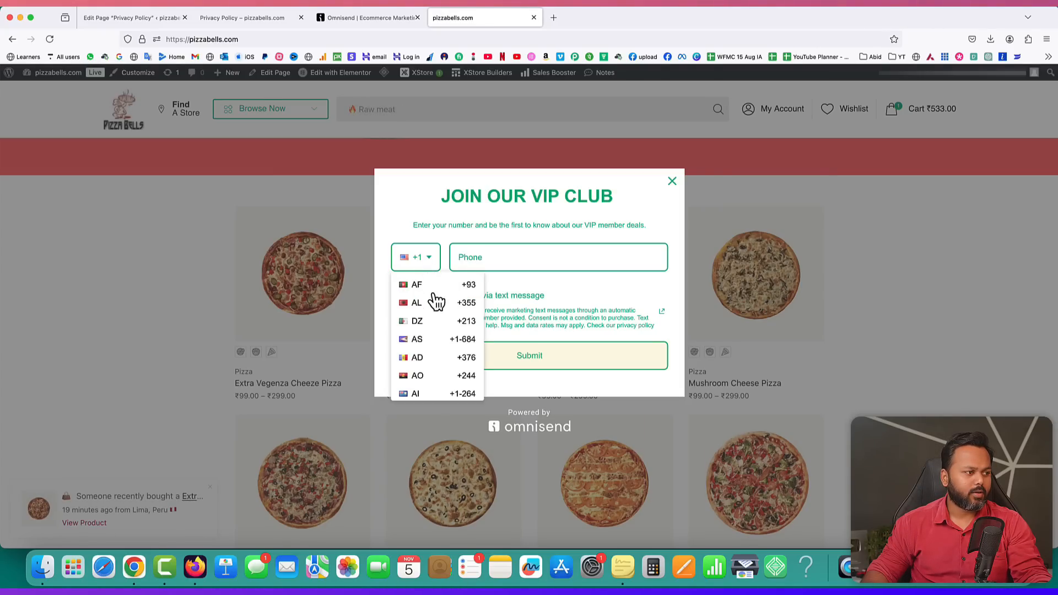
scroll(440, 304, "down", 20)
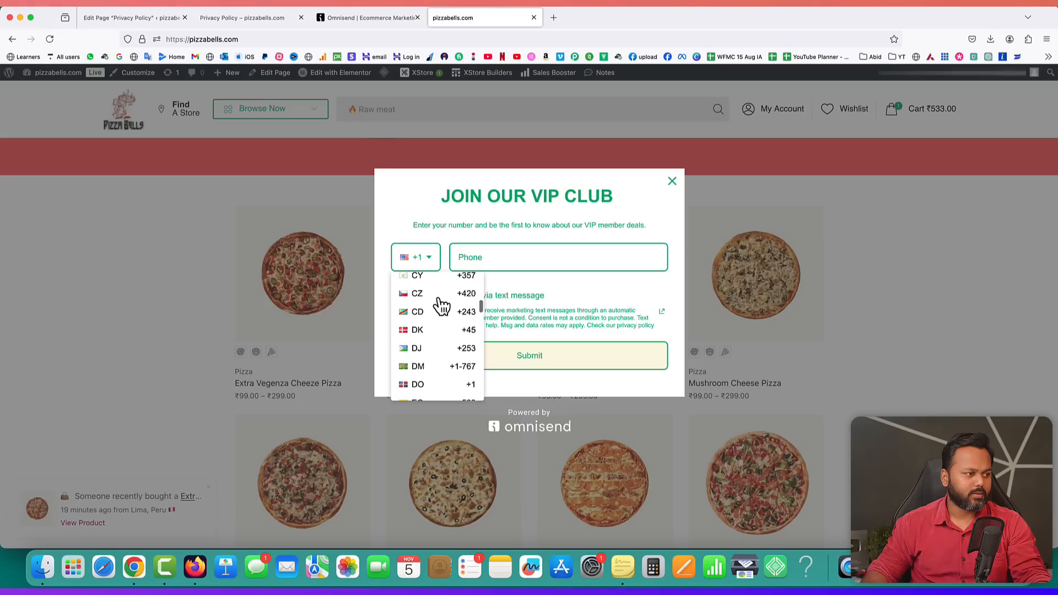
scroll(441, 304, "up", 5)
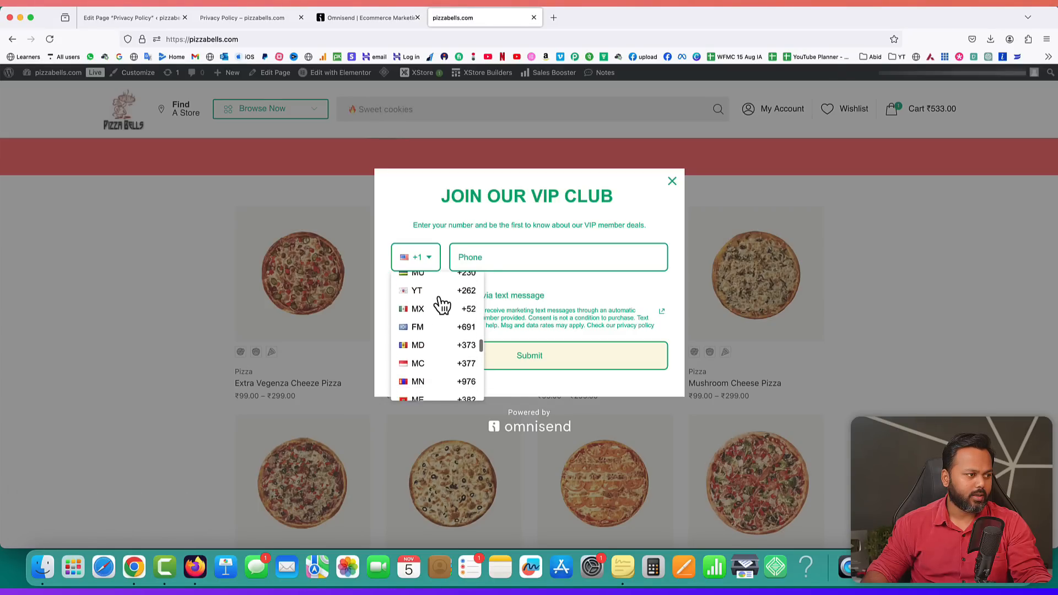
scroll(440, 300, "up", 5)
left_click(439, 300)
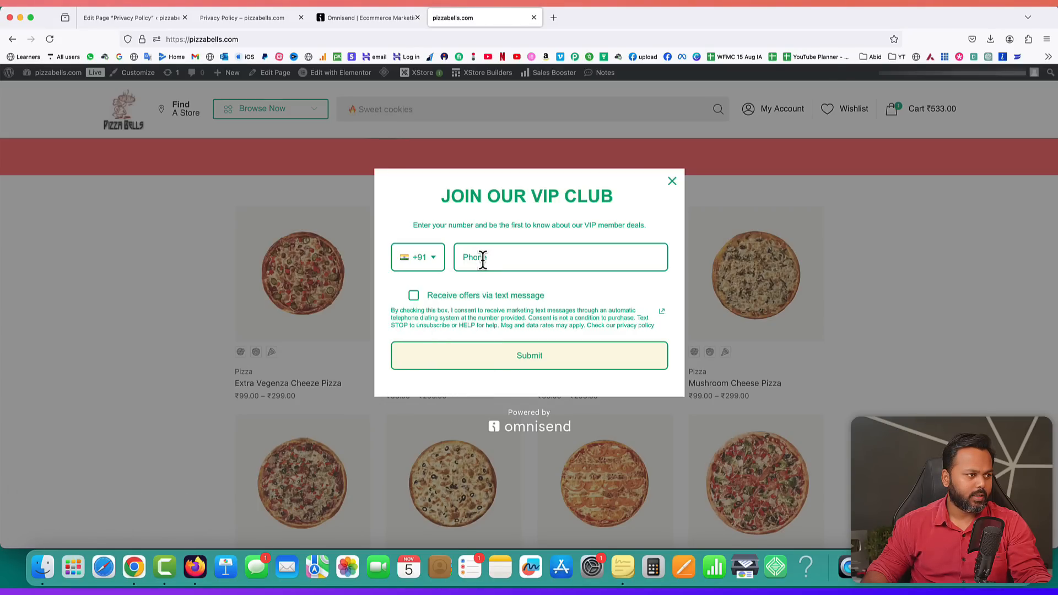
left_click(483, 258)
type("89")
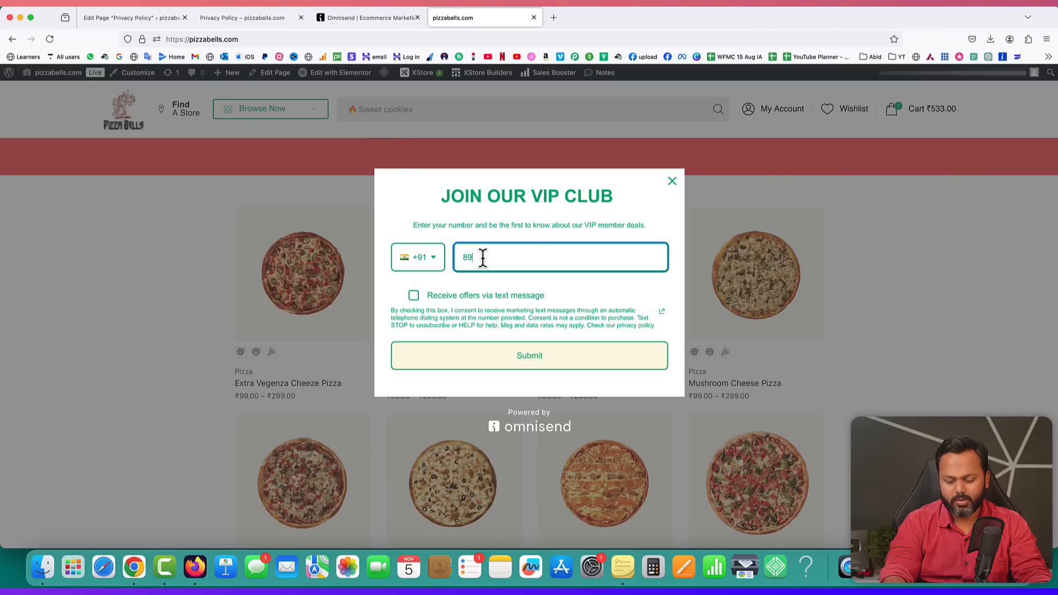
type("89898989")
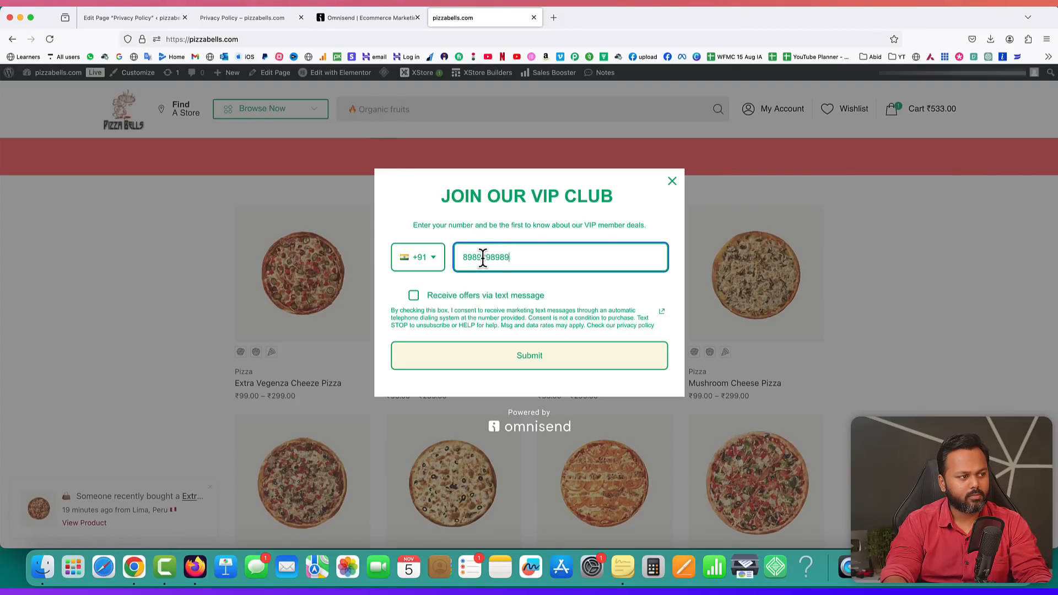
left_click(413, 296)
left_click(531, 359)
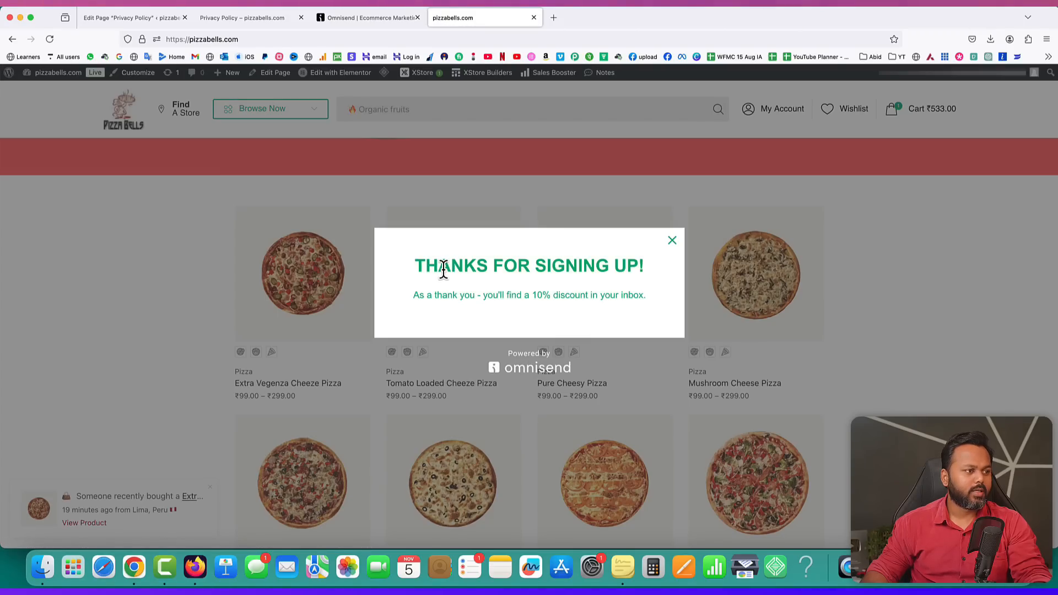
- Note the 10% discount message, then check the new signup in Omnisend's contact list
left_click_drag(532, 294, 567, 294)
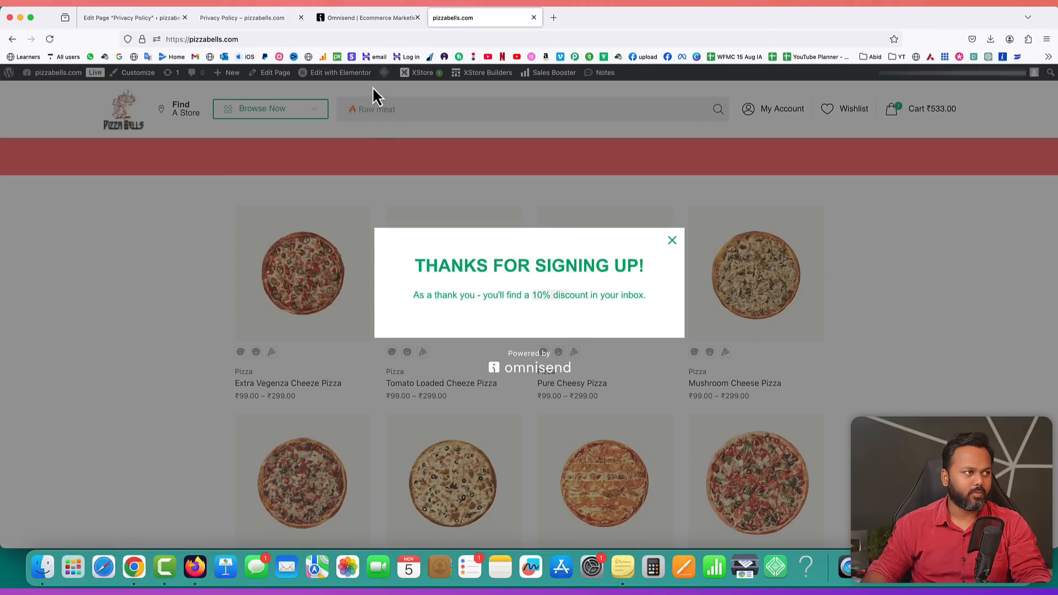
left_click(349, 17)
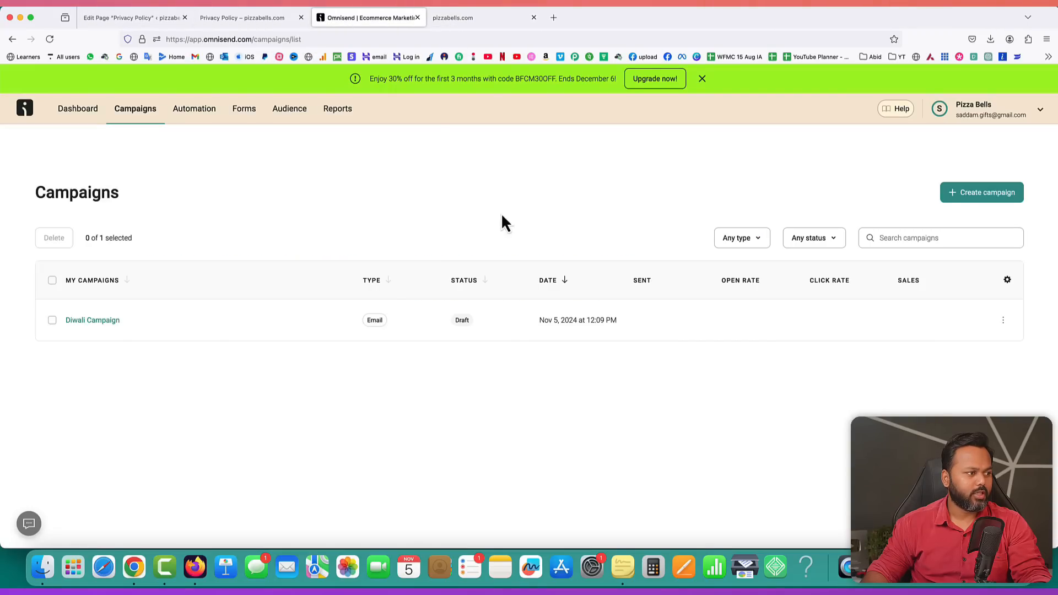
left_click(289, 109)
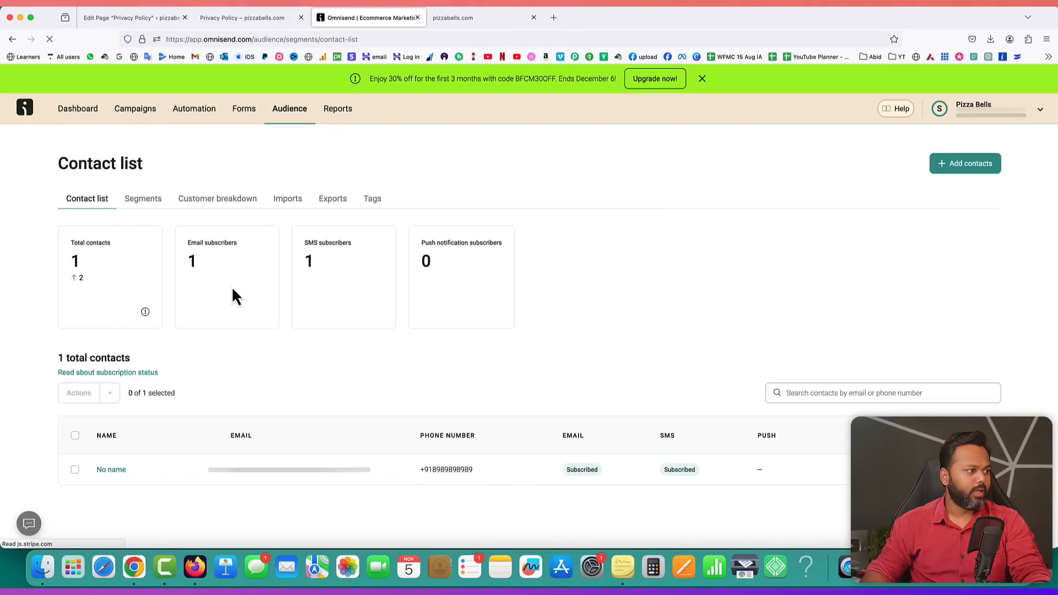